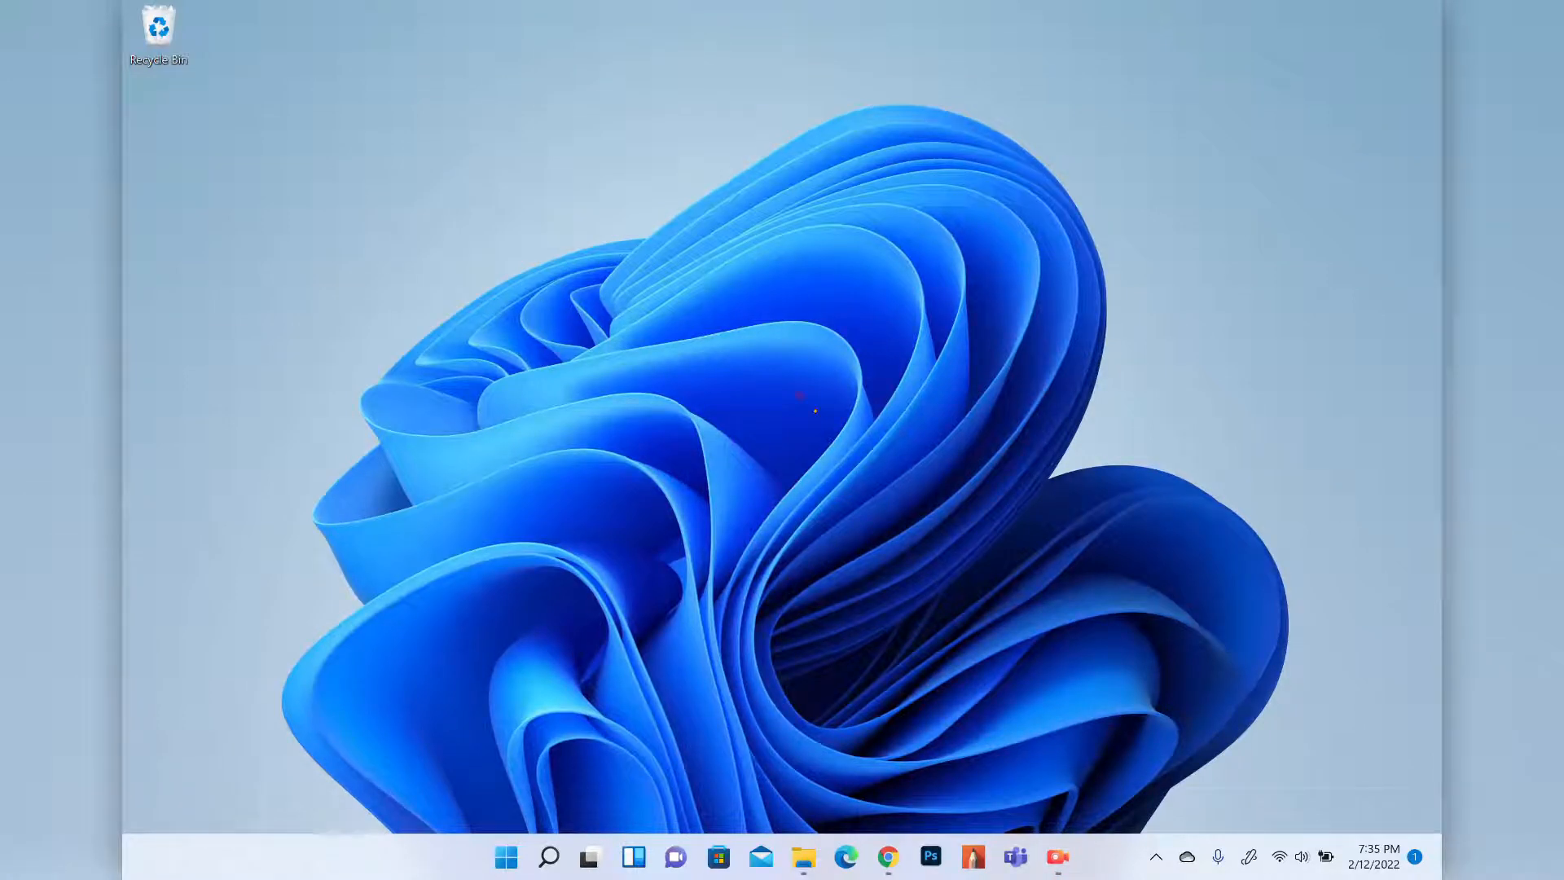
# Launch Photoshop and check the cloud storage usage and sync status on the home screen.
pyautogui.click(931, 851)
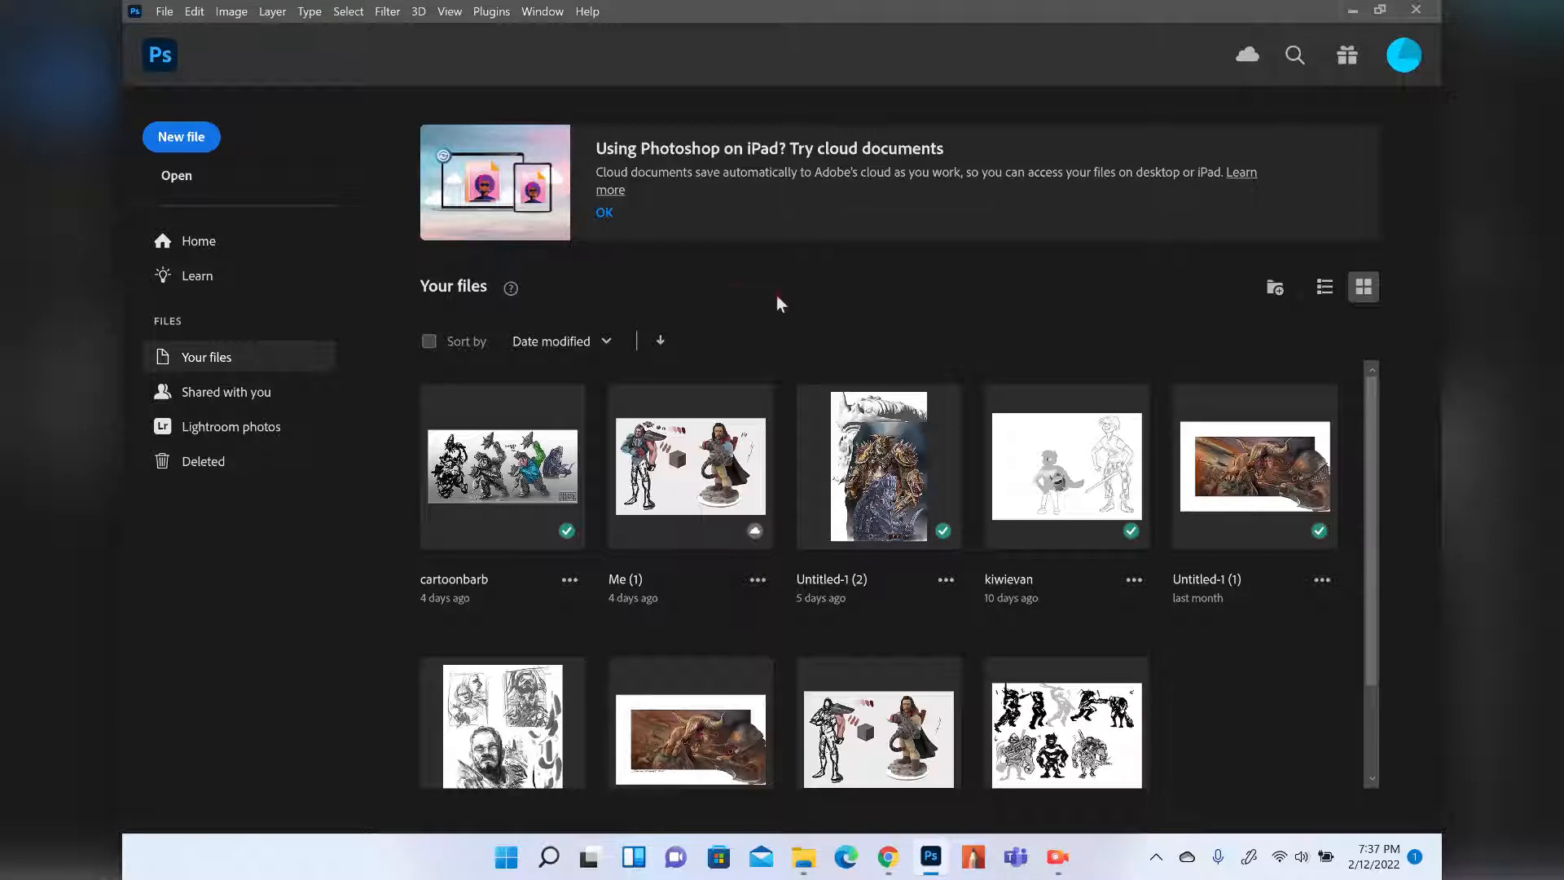
pyautogui.click(1257, 62)
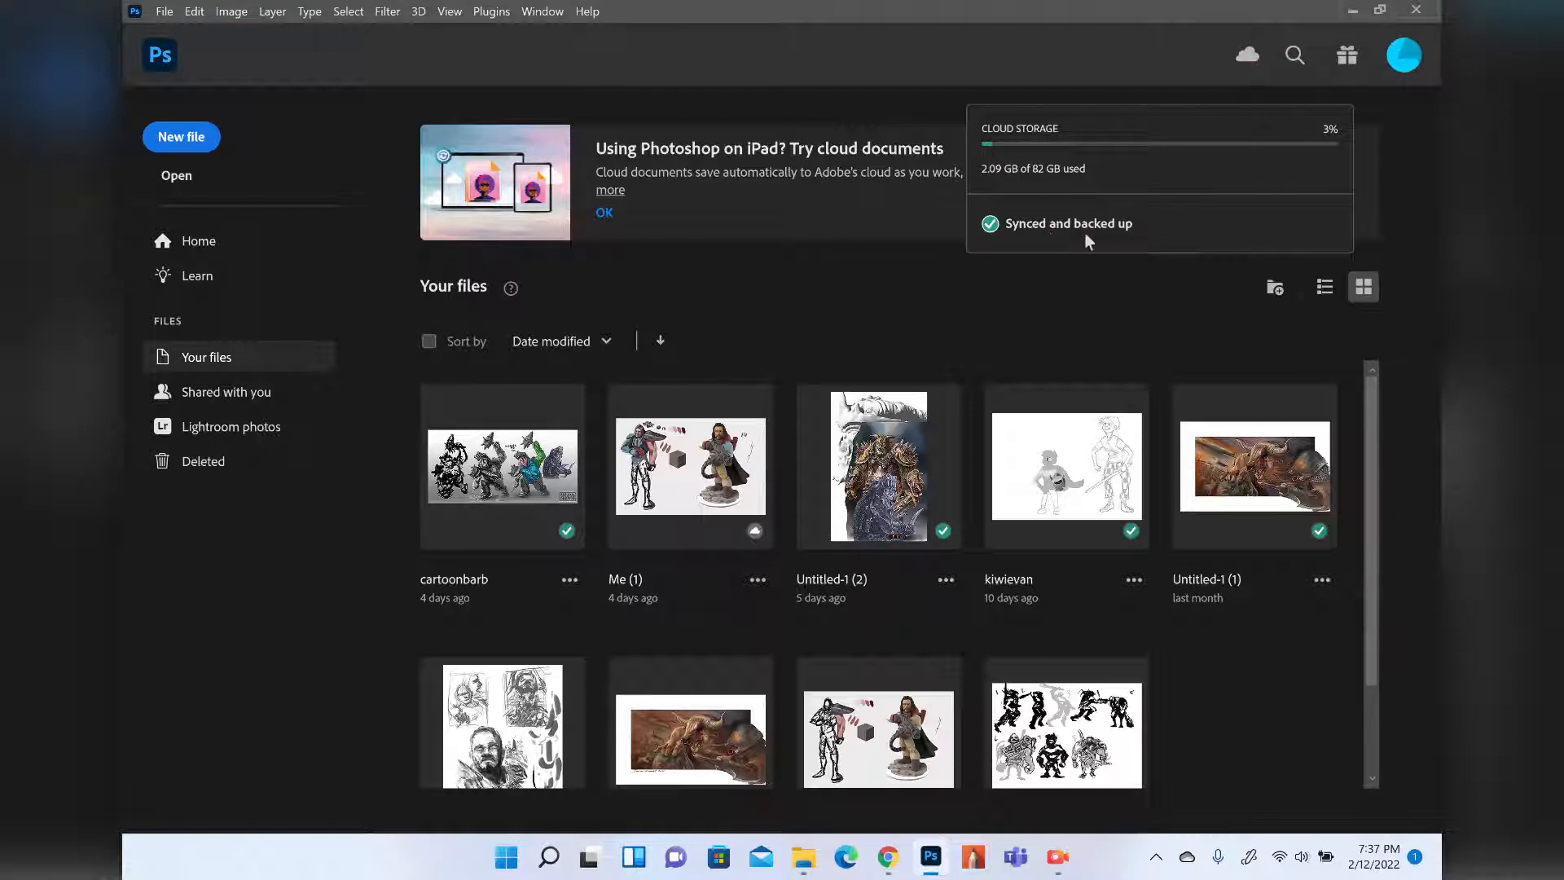
pyautogui.click(1247, 59)
pyautogui.click(1250, 62)
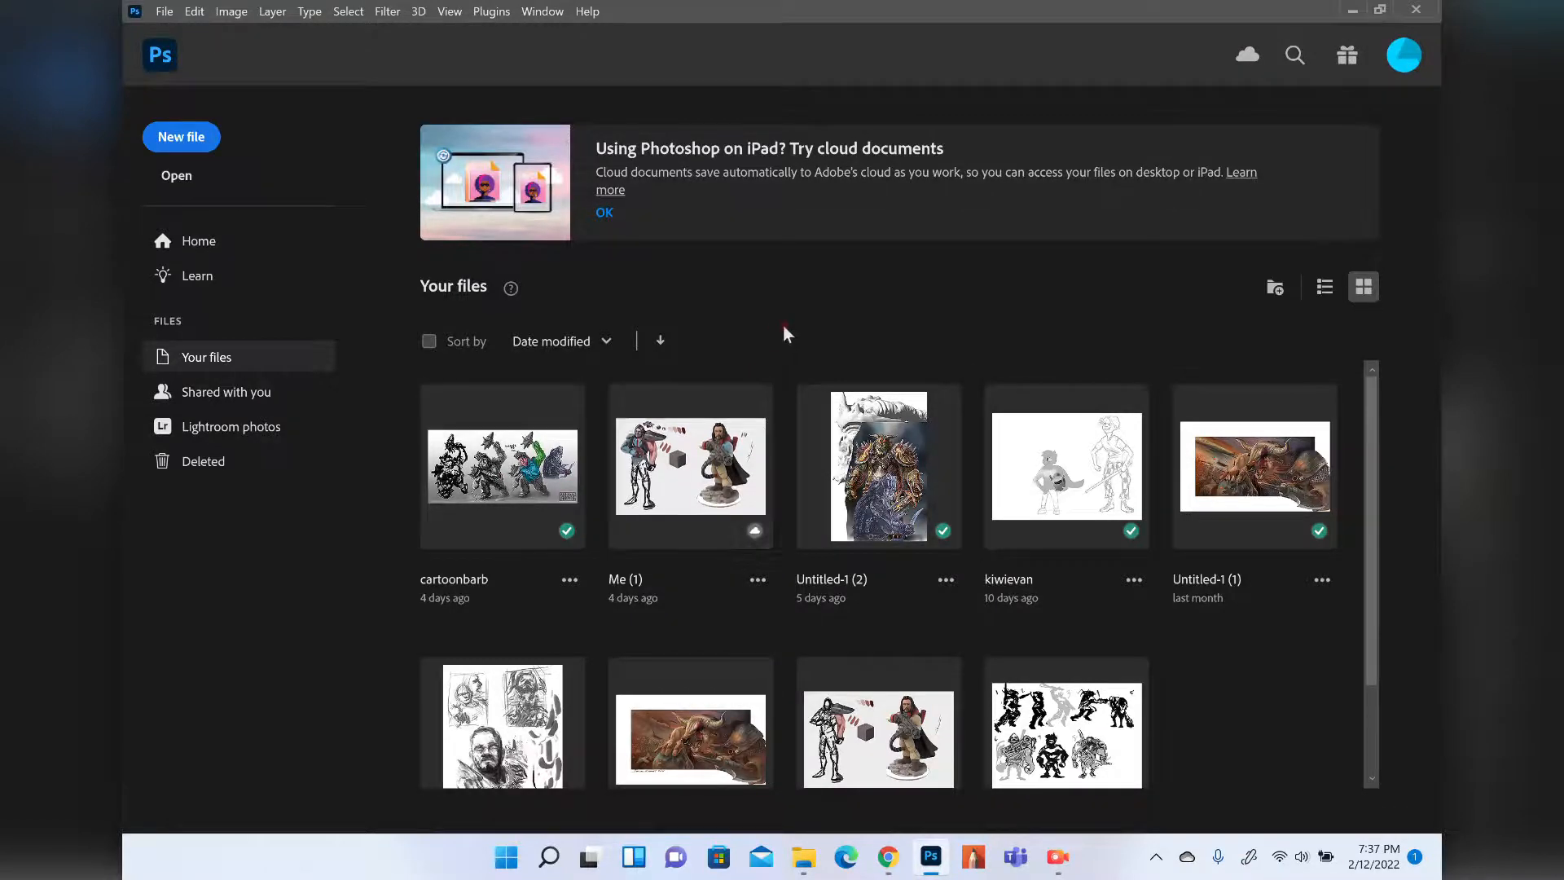
pyautogui.click(1250, 63)
pyautogui.click(1248, 62)
pyautogui.click(1250, 63)
pyautogui.click(1245, 58)
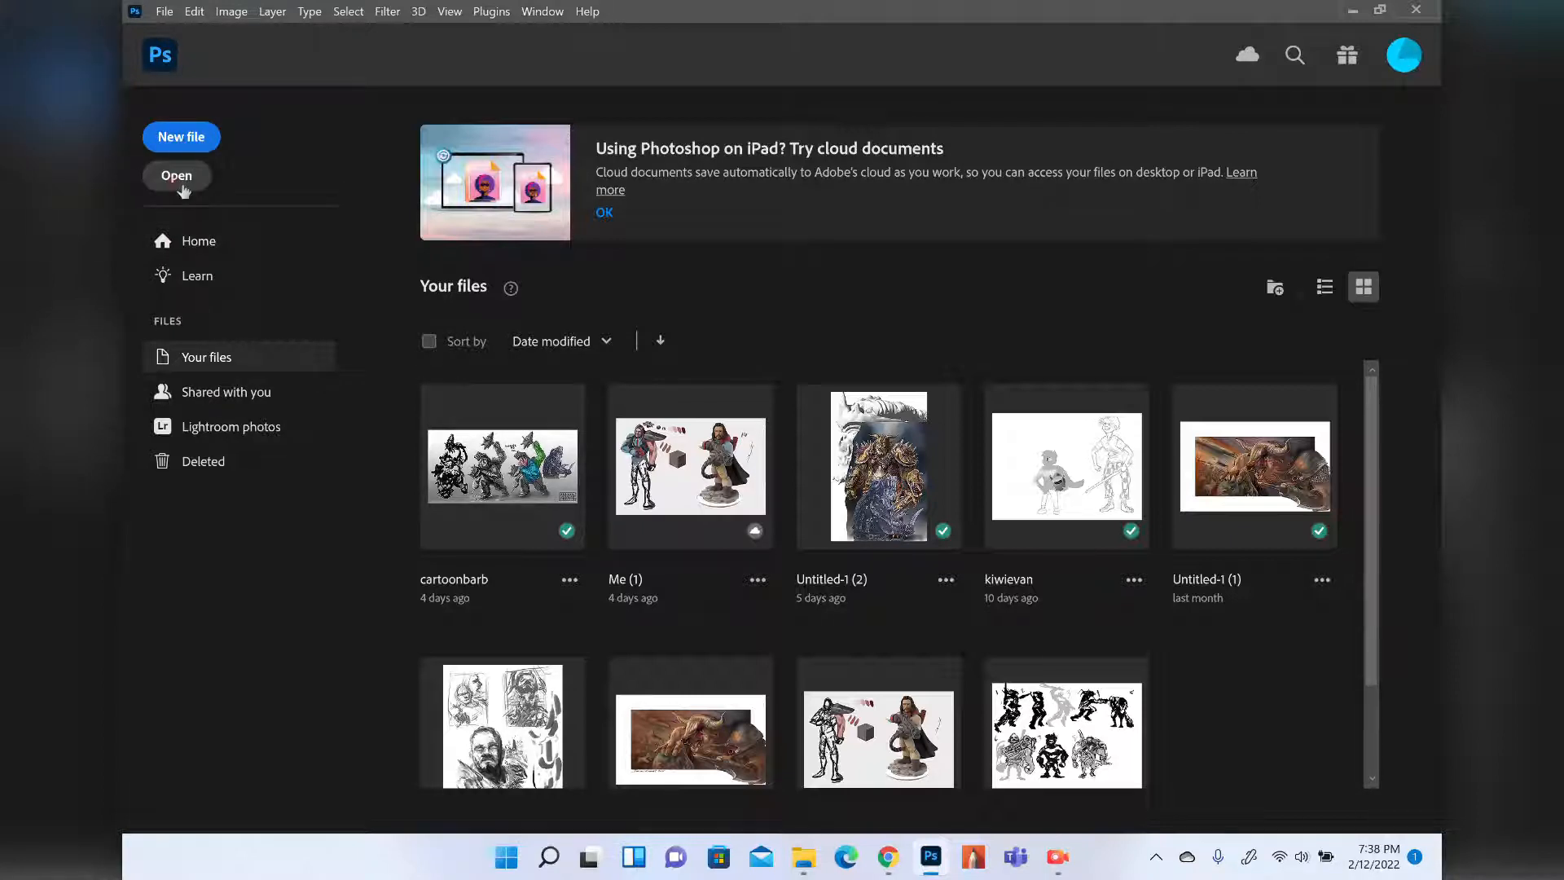
# Start a new document and review the Photo, Print, Art & Illustration, Web, Mobile and Film & Video presets, returning to the recent Custom preset.
pyautogui.click(180, 138)
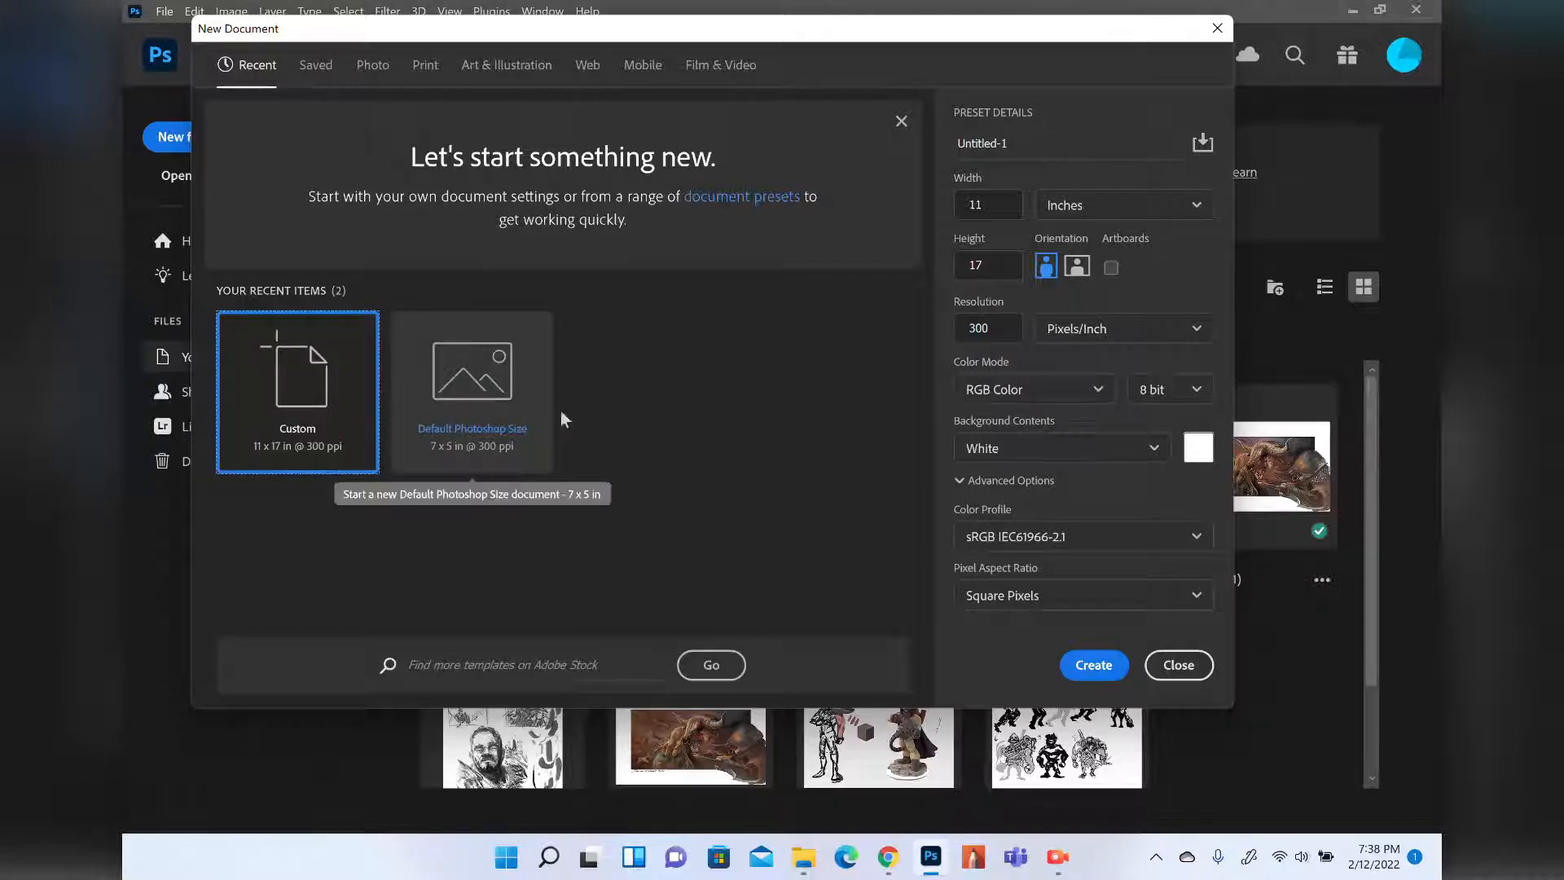
pyautogui.click(326, 70)
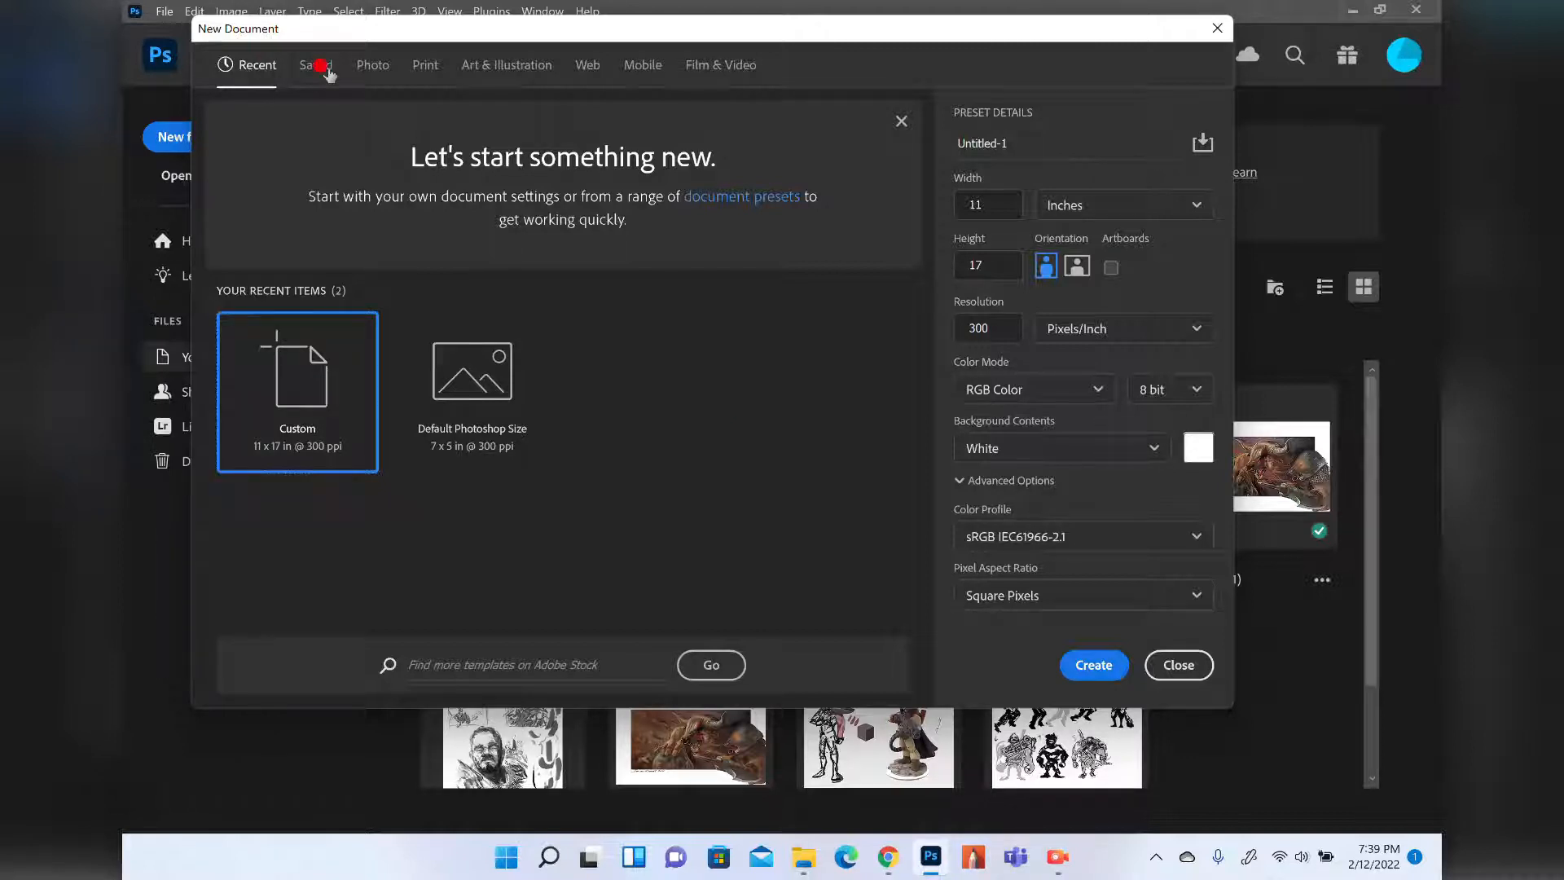
pyautogui.click(374, 73)
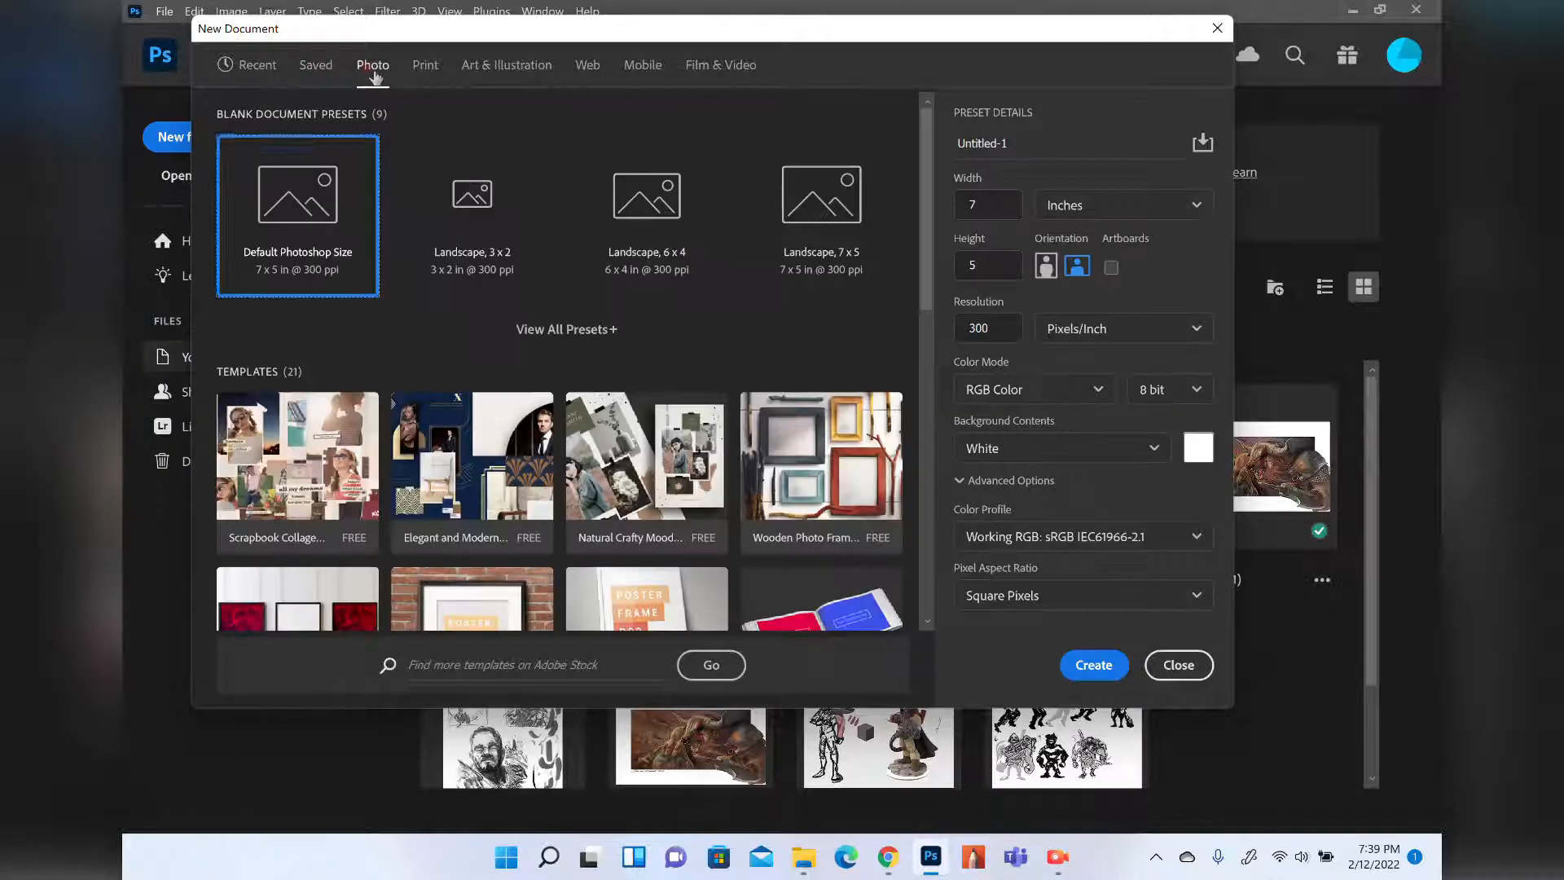
pyautogui.click(421, 71)
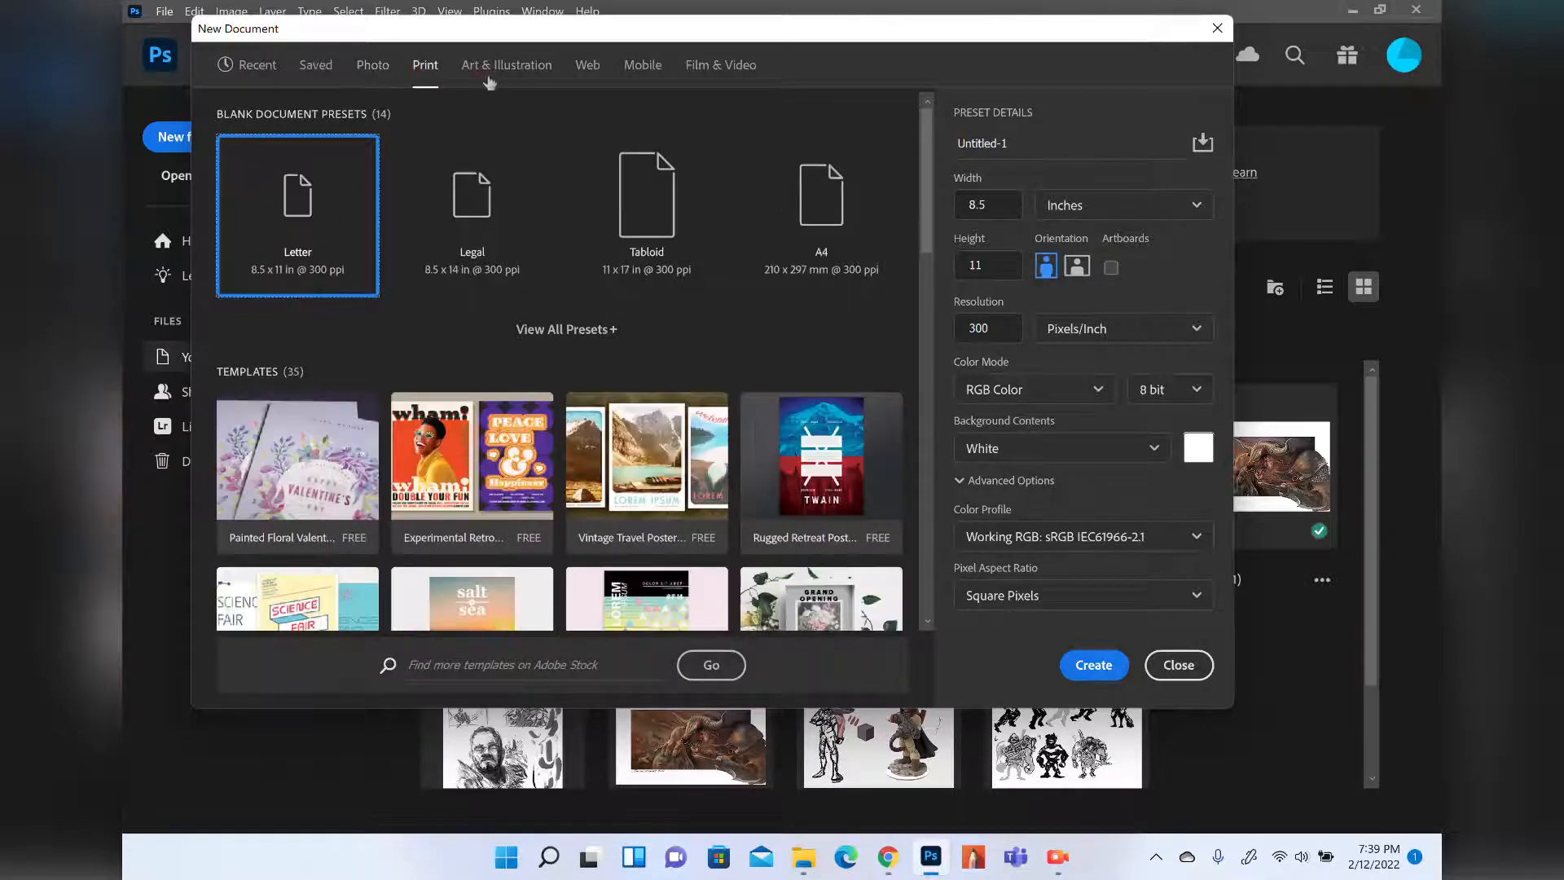
pyautogui.click(500, 70)
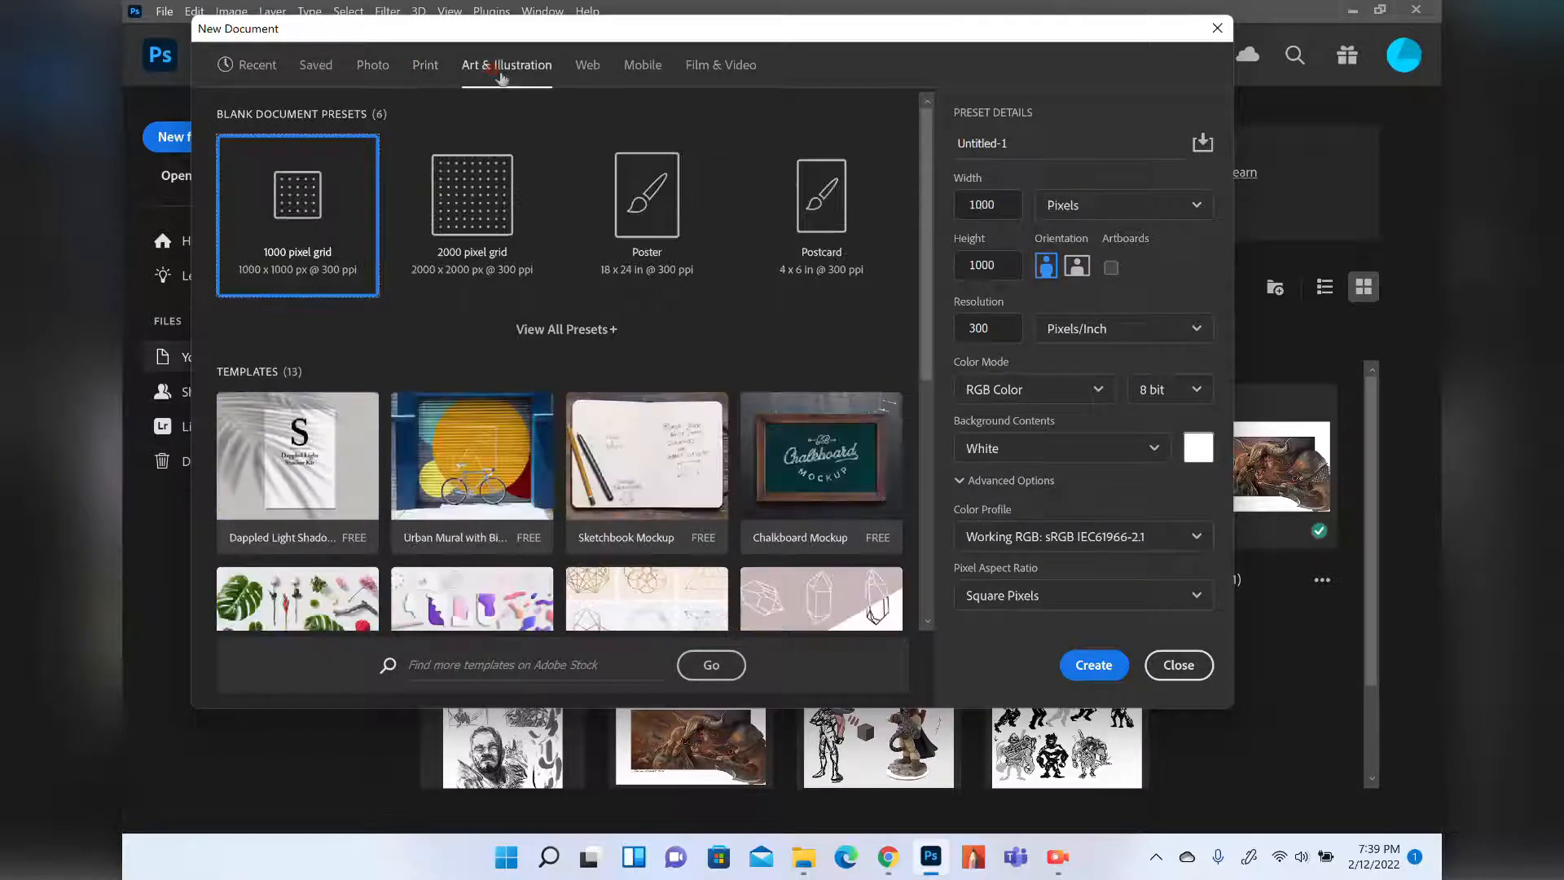
pyautogui.click(590, 71)
pyautogui.click(649, 74)
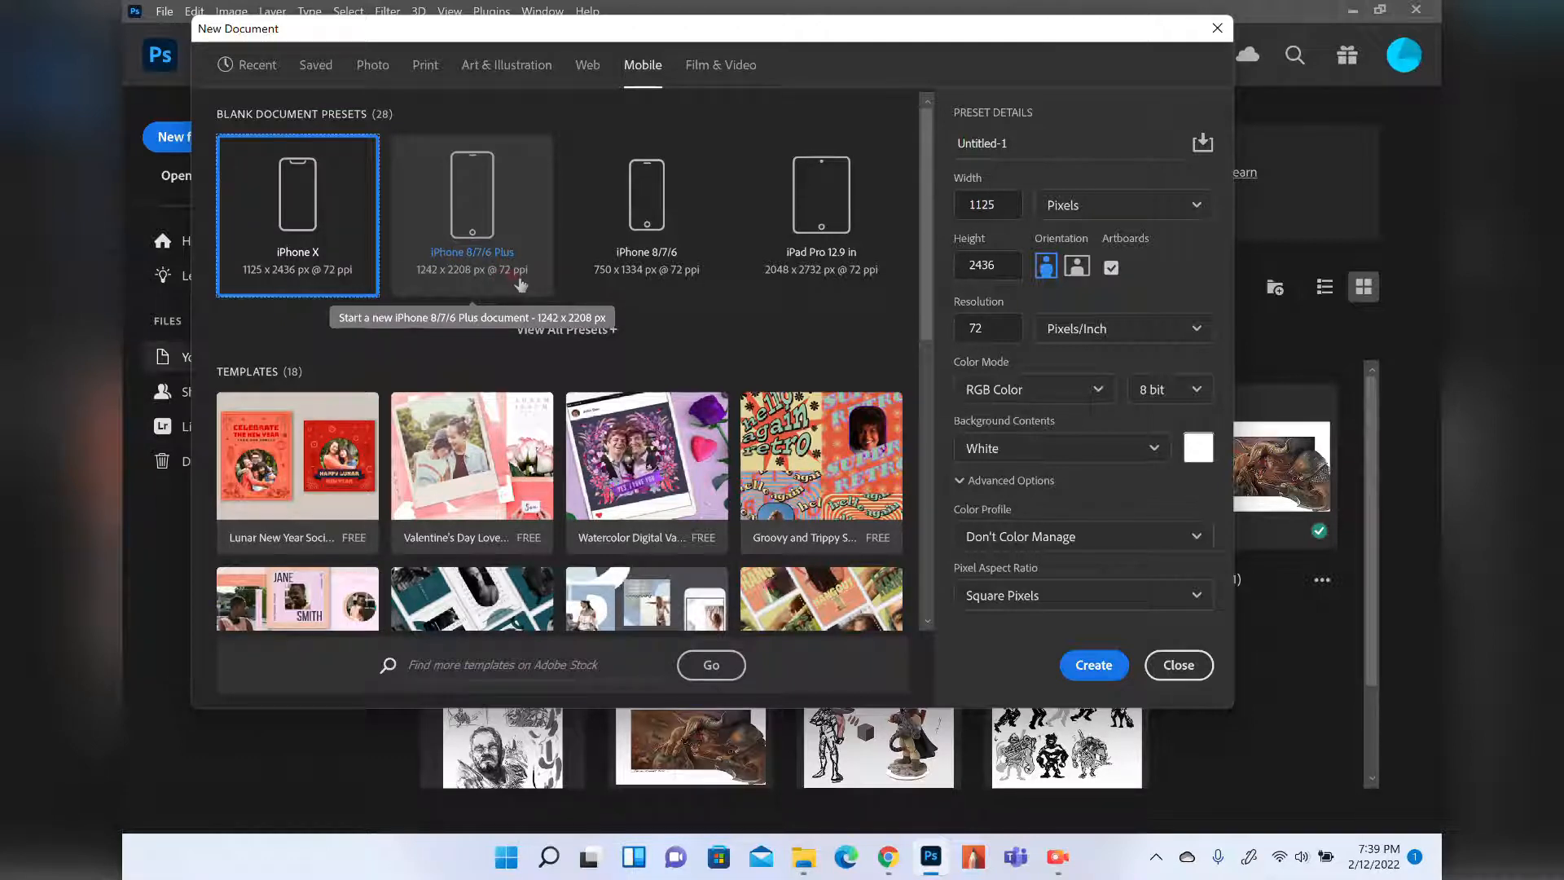
pyautogui.click(509, 78)
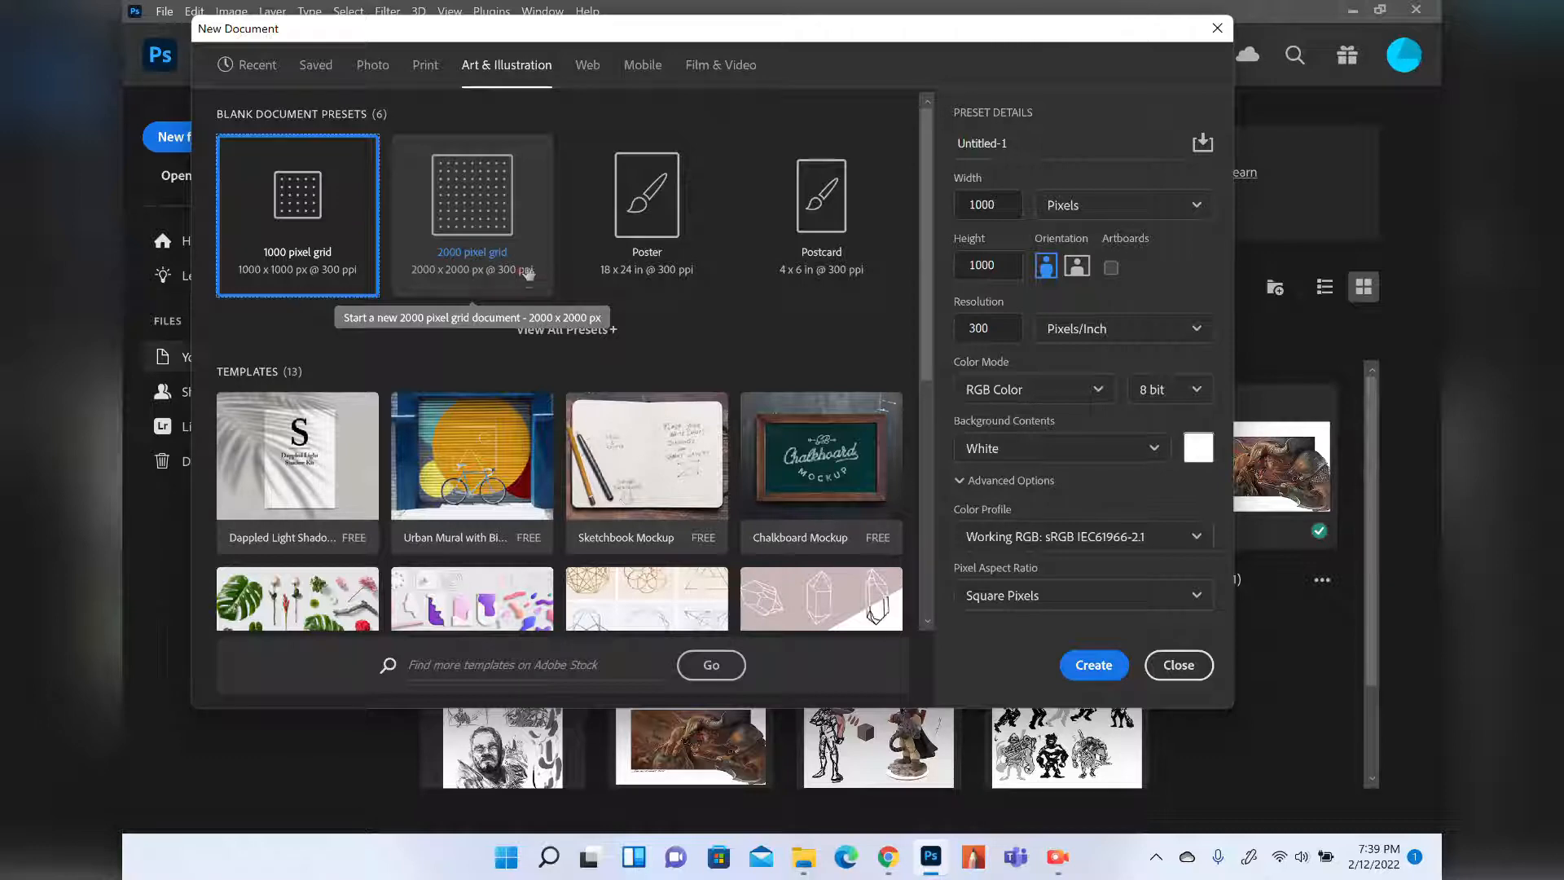
pyautogui.click(643, 72)
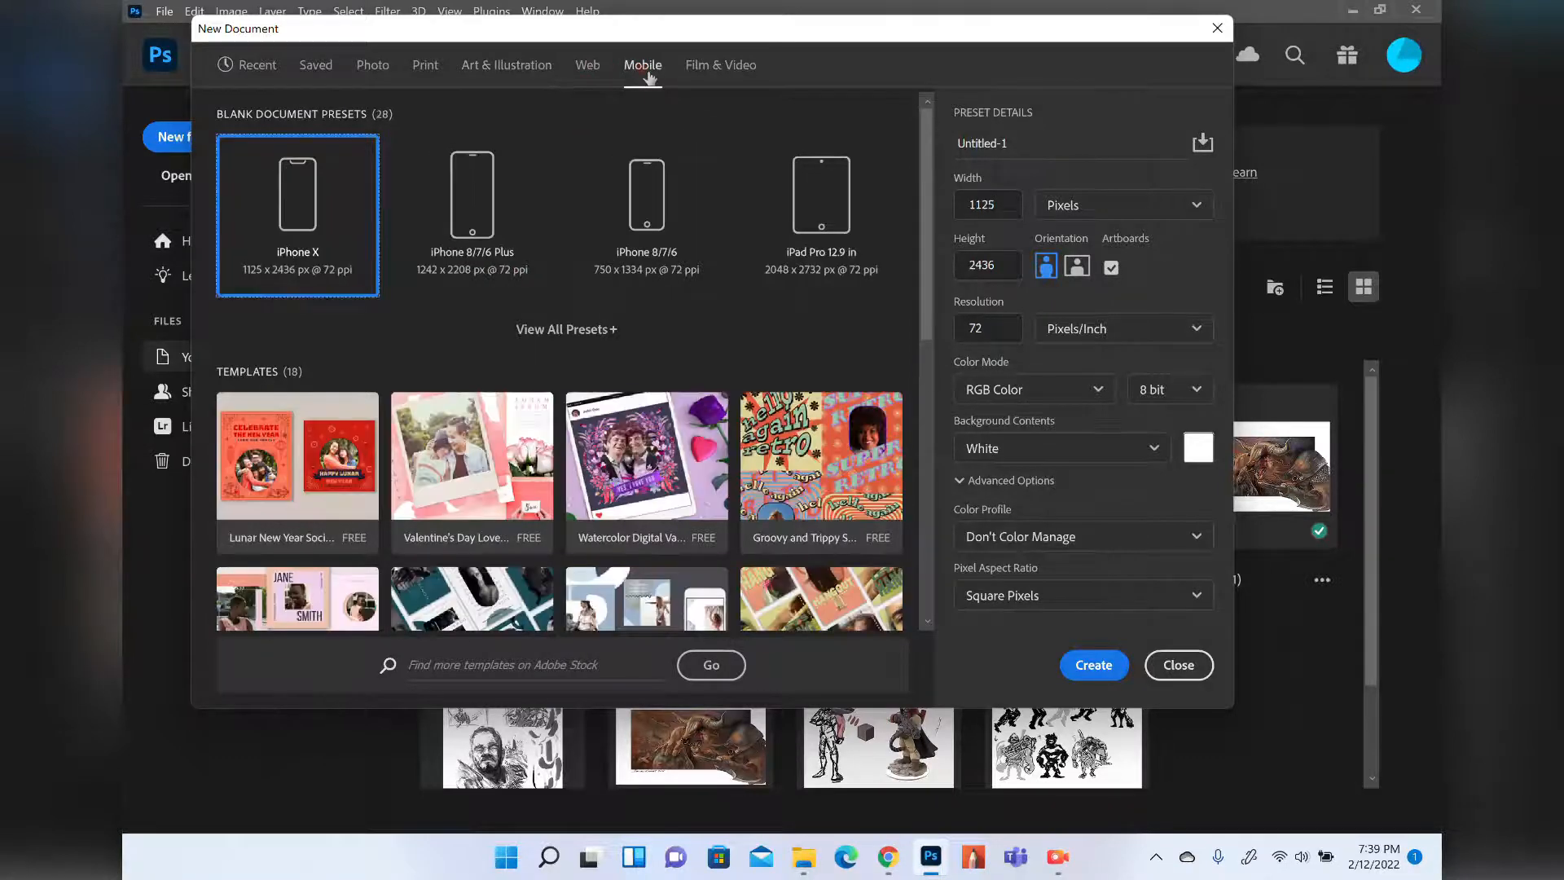
pyautogui.click(587, 69)
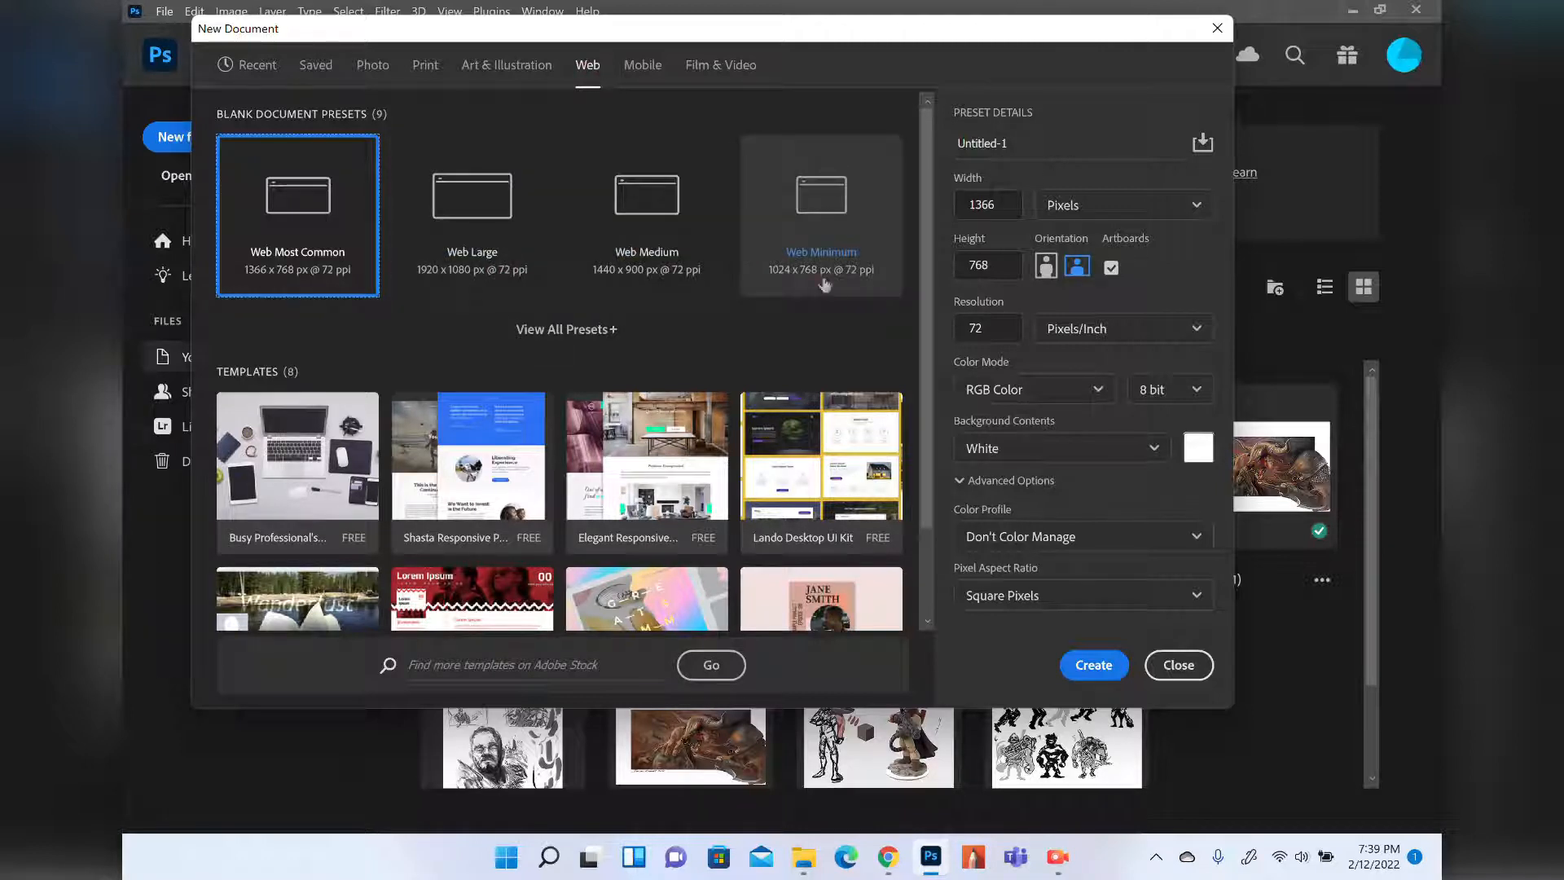
pyautogui.click(716, 65)
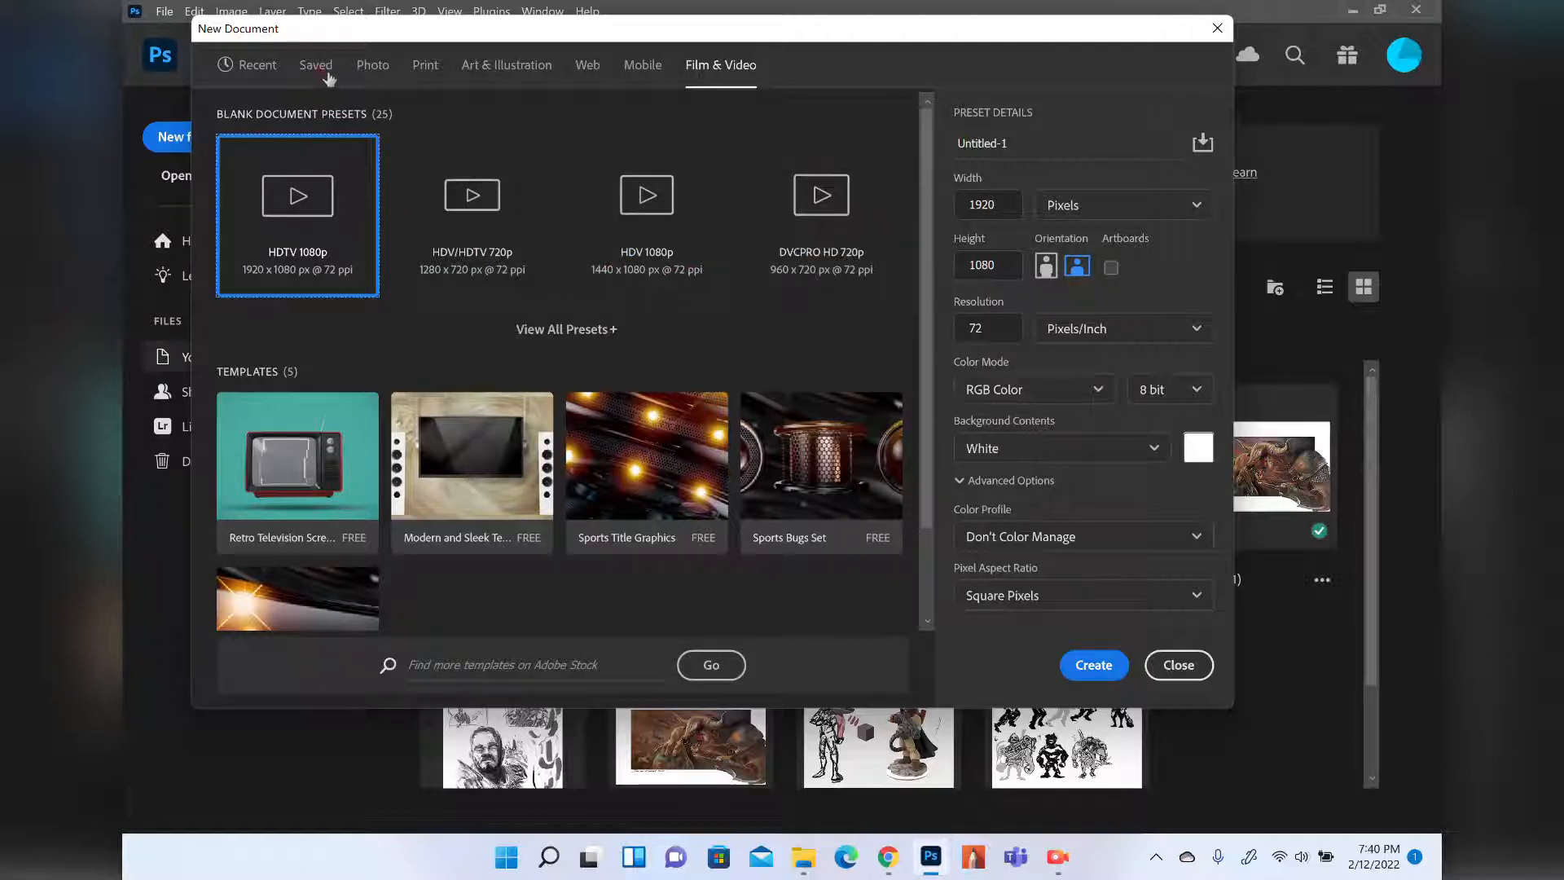
pyautogui.click(263, 73)
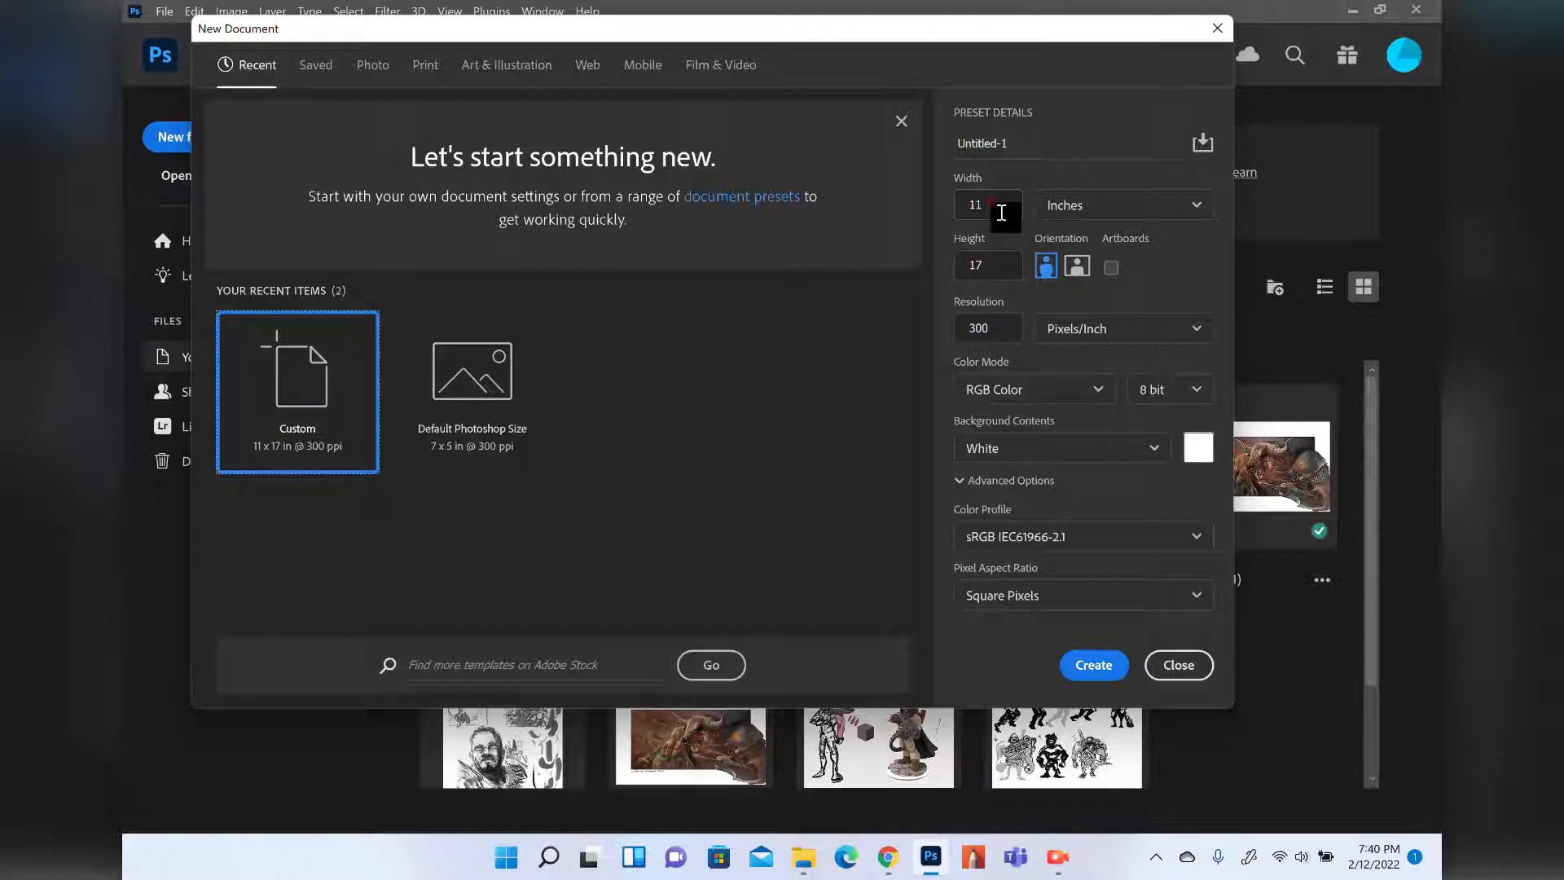
# Try landscape orientation and pixel units for the new document, restoring portrait and inches.
pyautogui.click(1077, 267)
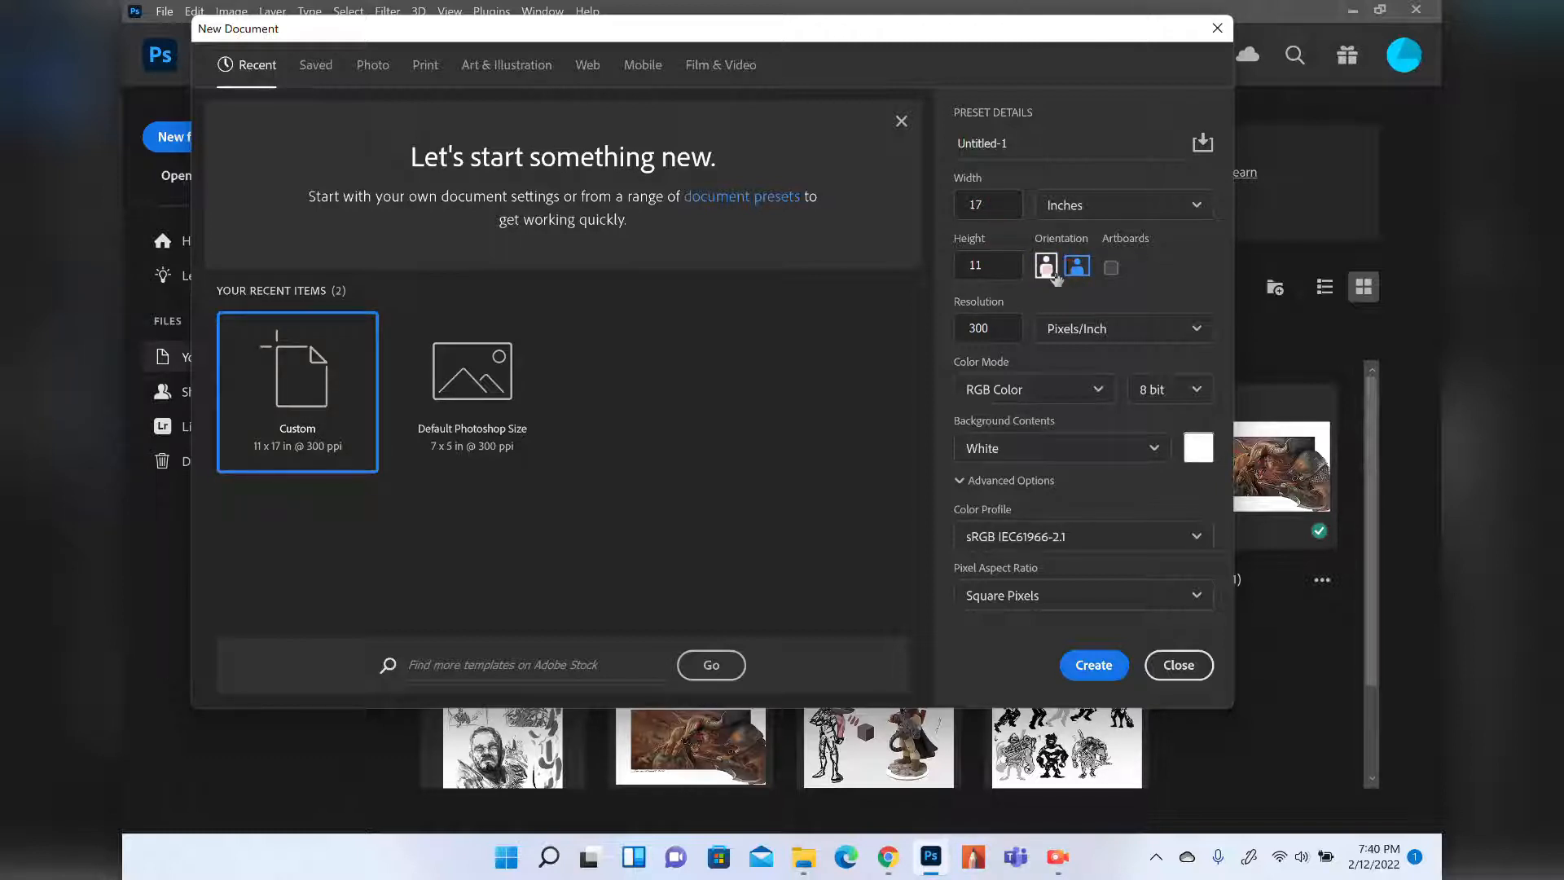
pyautogui.click(1047, 271)
pyautogui.click(1111, 213)
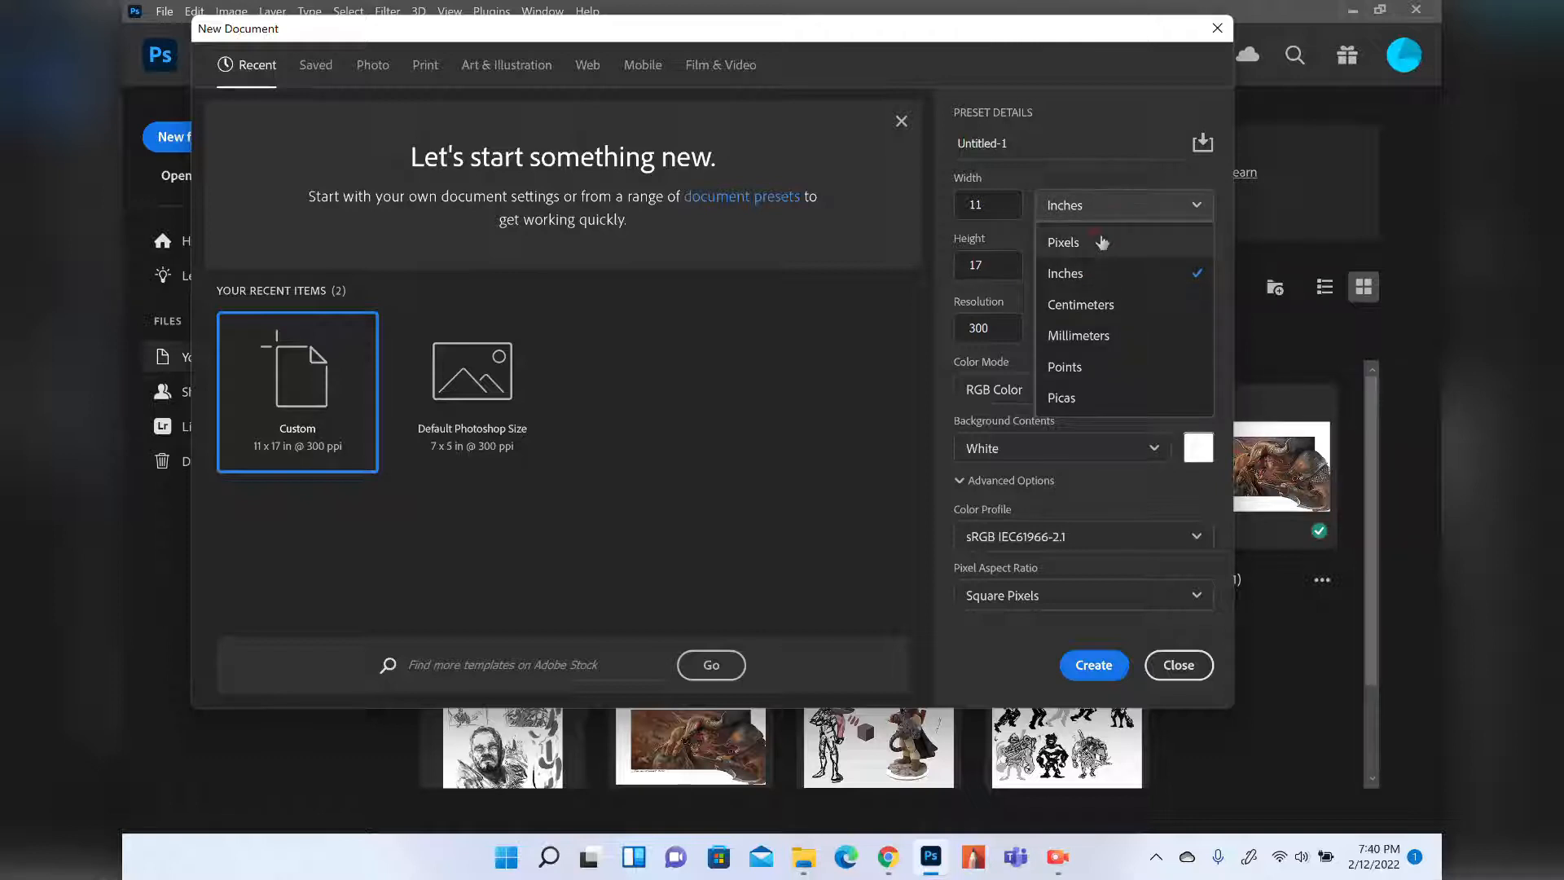
pyautogui.click(1103, 242)
pyautogui.click(979, 214)
pyautogui.click(1093, 203)
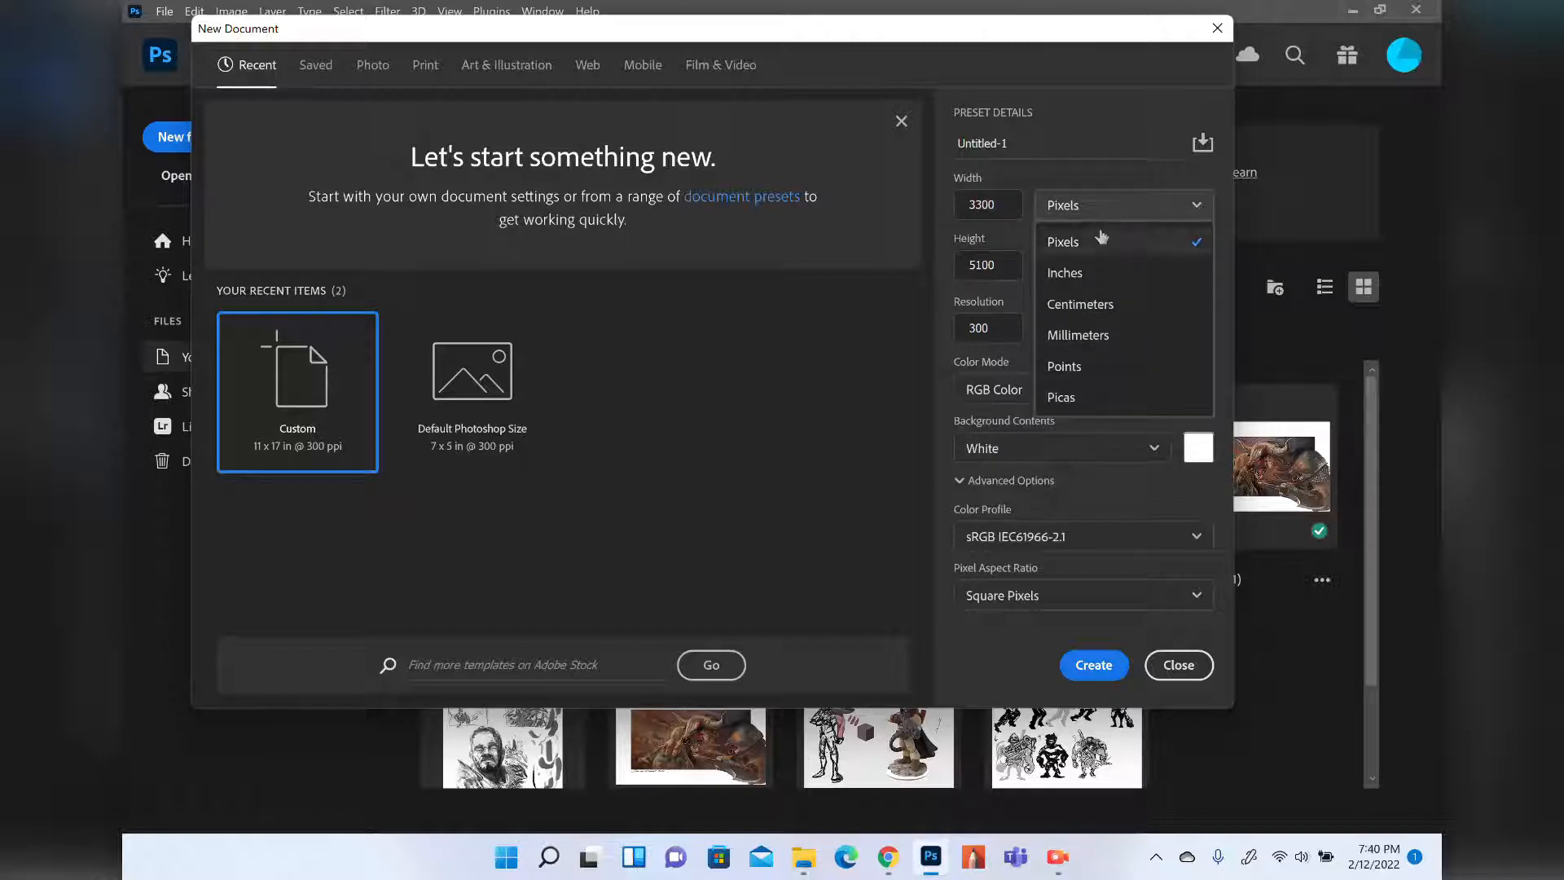
pyautogui.click(1107, 277)
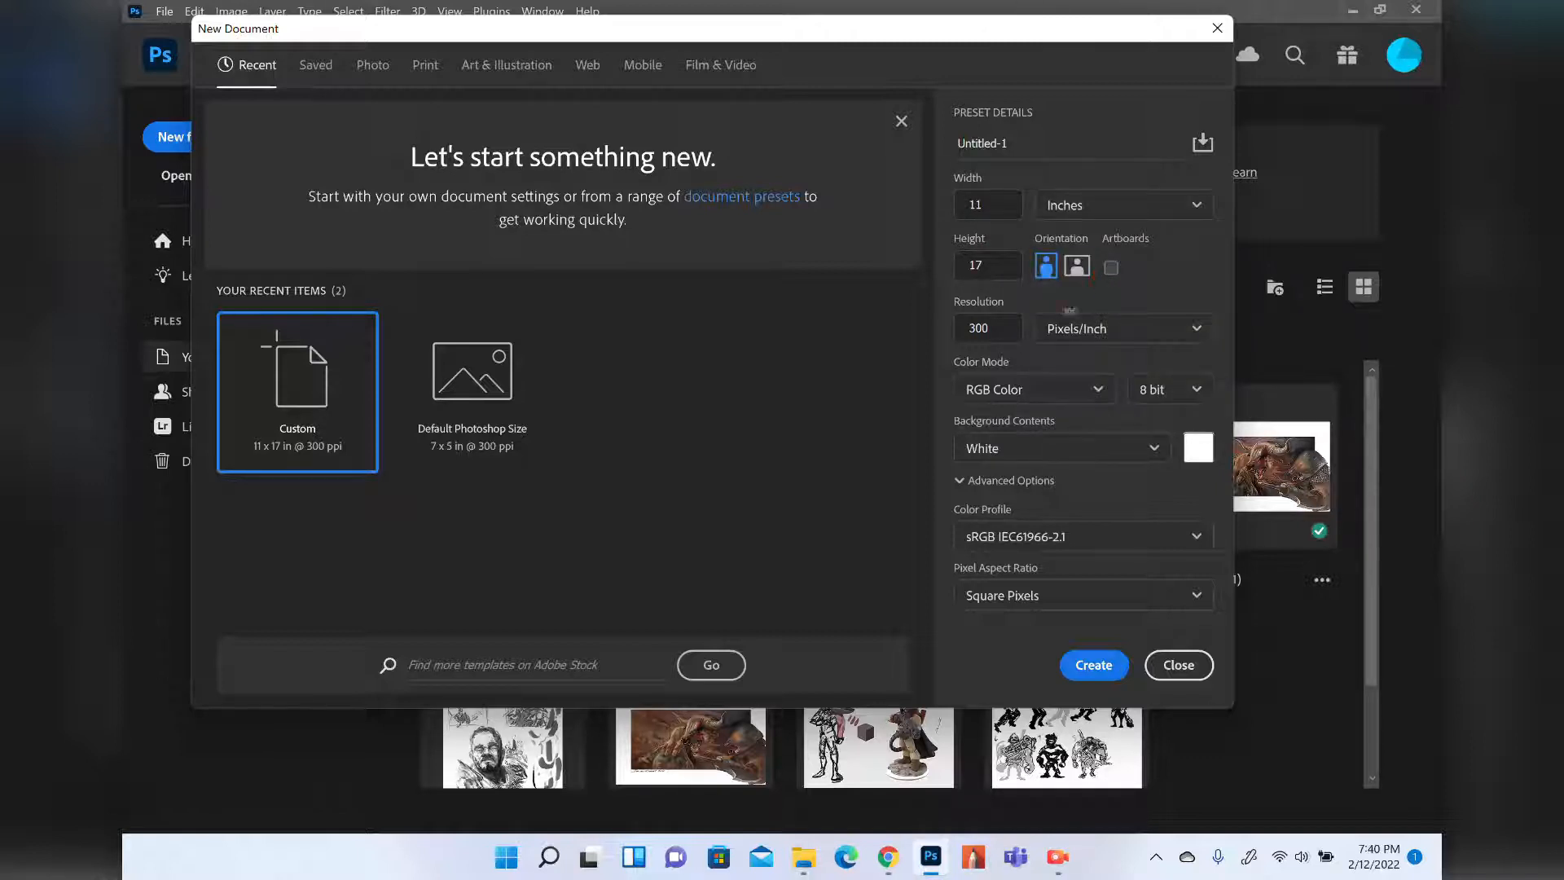
# Try a resolution of 72 for the new document and set it back to 300 pixels/inch.
pyautogui.doubleClick(1010, 326)
pyautogui.write('72')
pyautogui.press('BackSpace')
pyautogui.press('BackSpace')
pyautogui.write('300')
# Examine the available color modes and background contents options for the new document.
pyautogui.click(1068, 395)
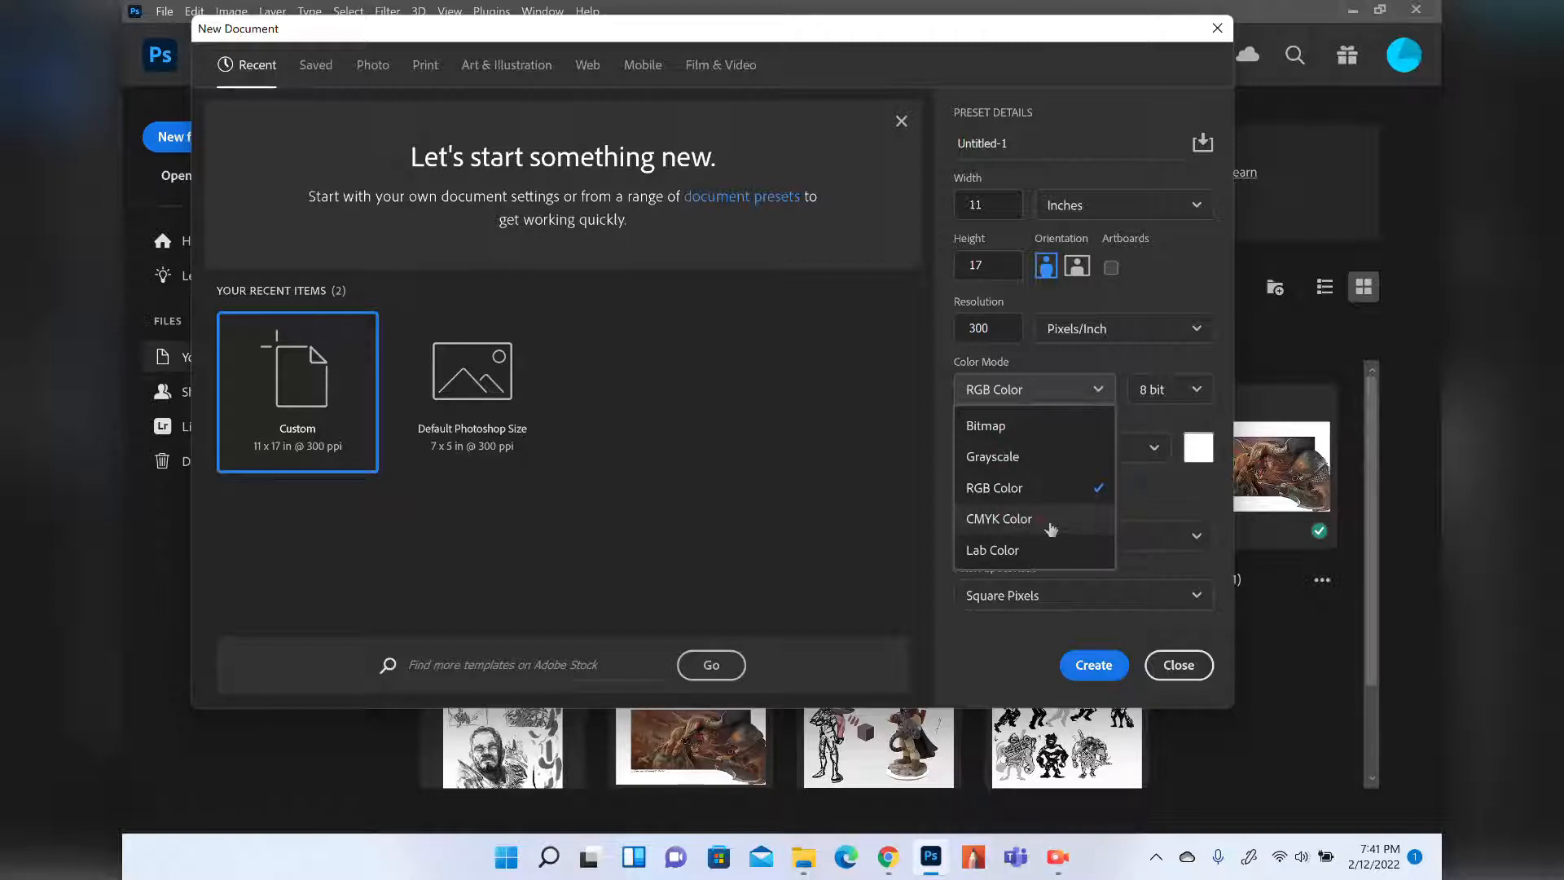
pyautogui.click(1088, 355)
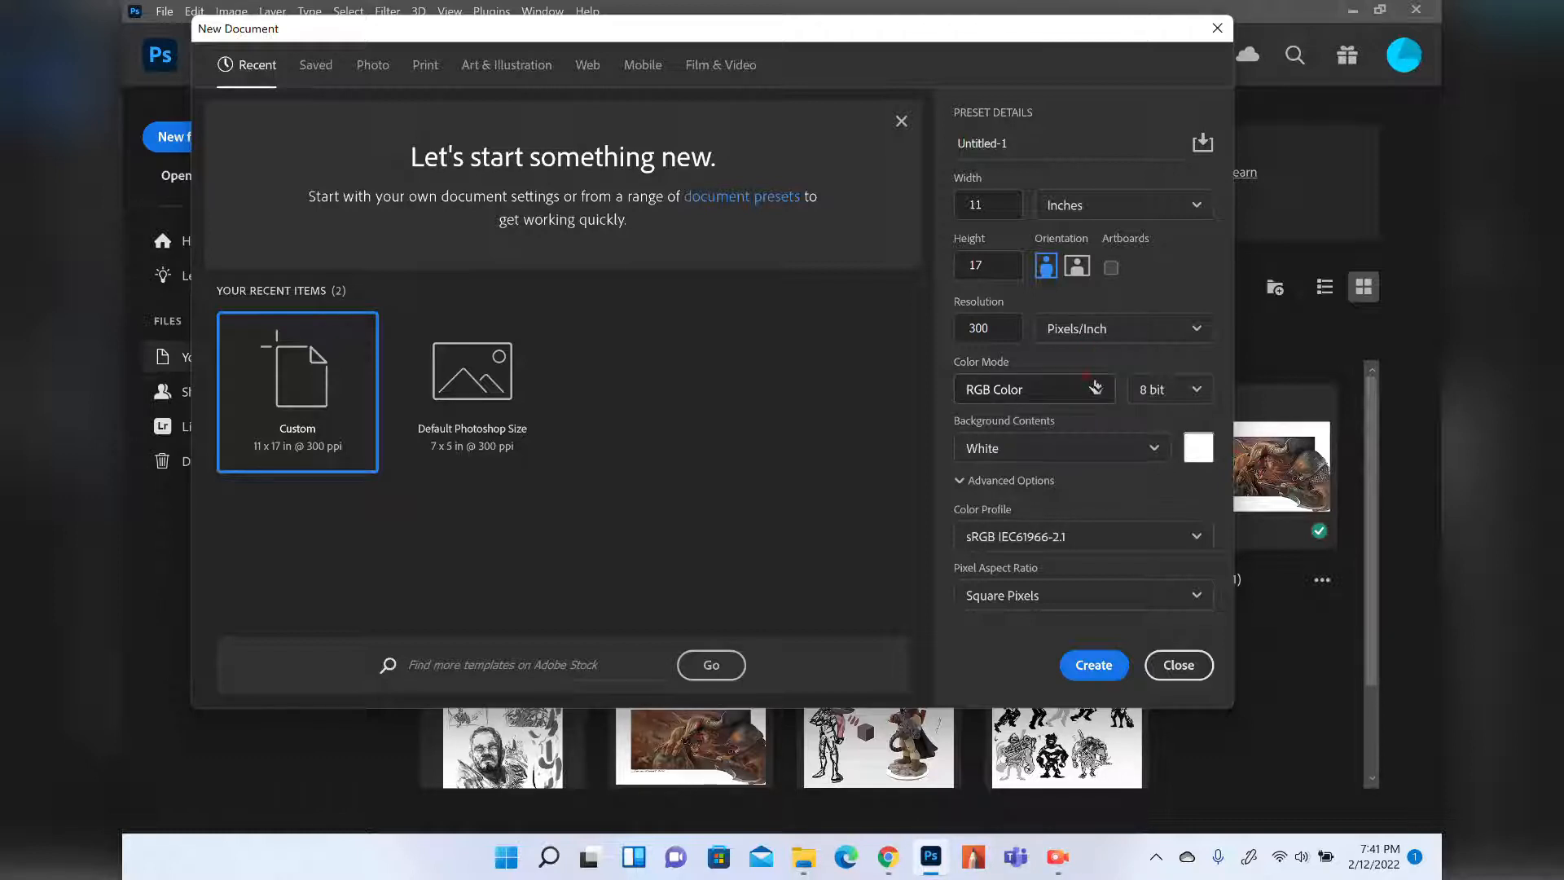
pyautogui.click(1097, 392)
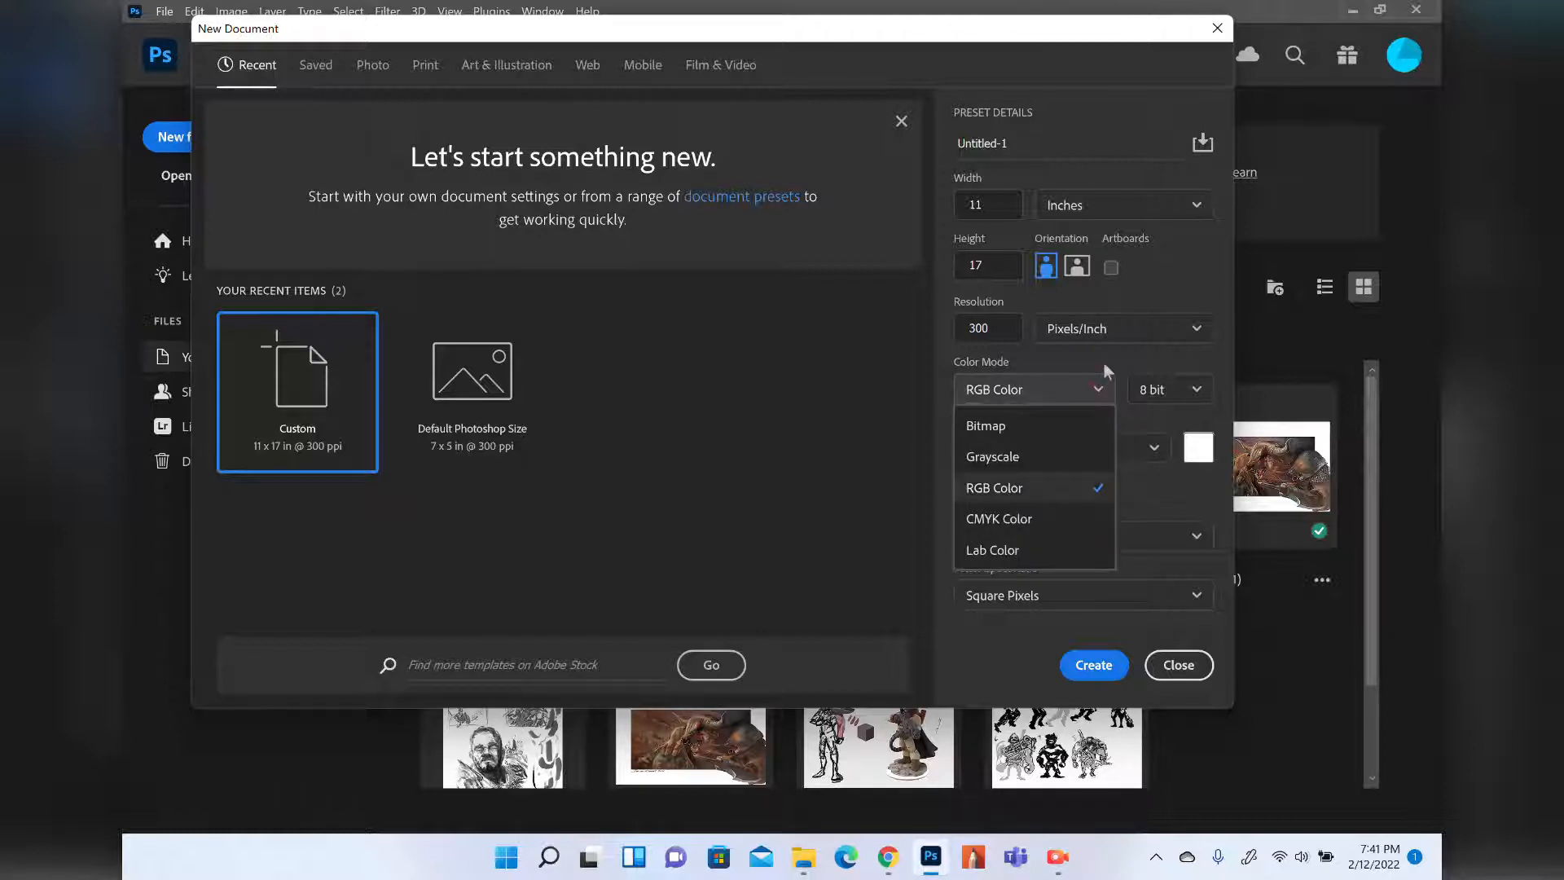
pyautogui.click(1117, 356)
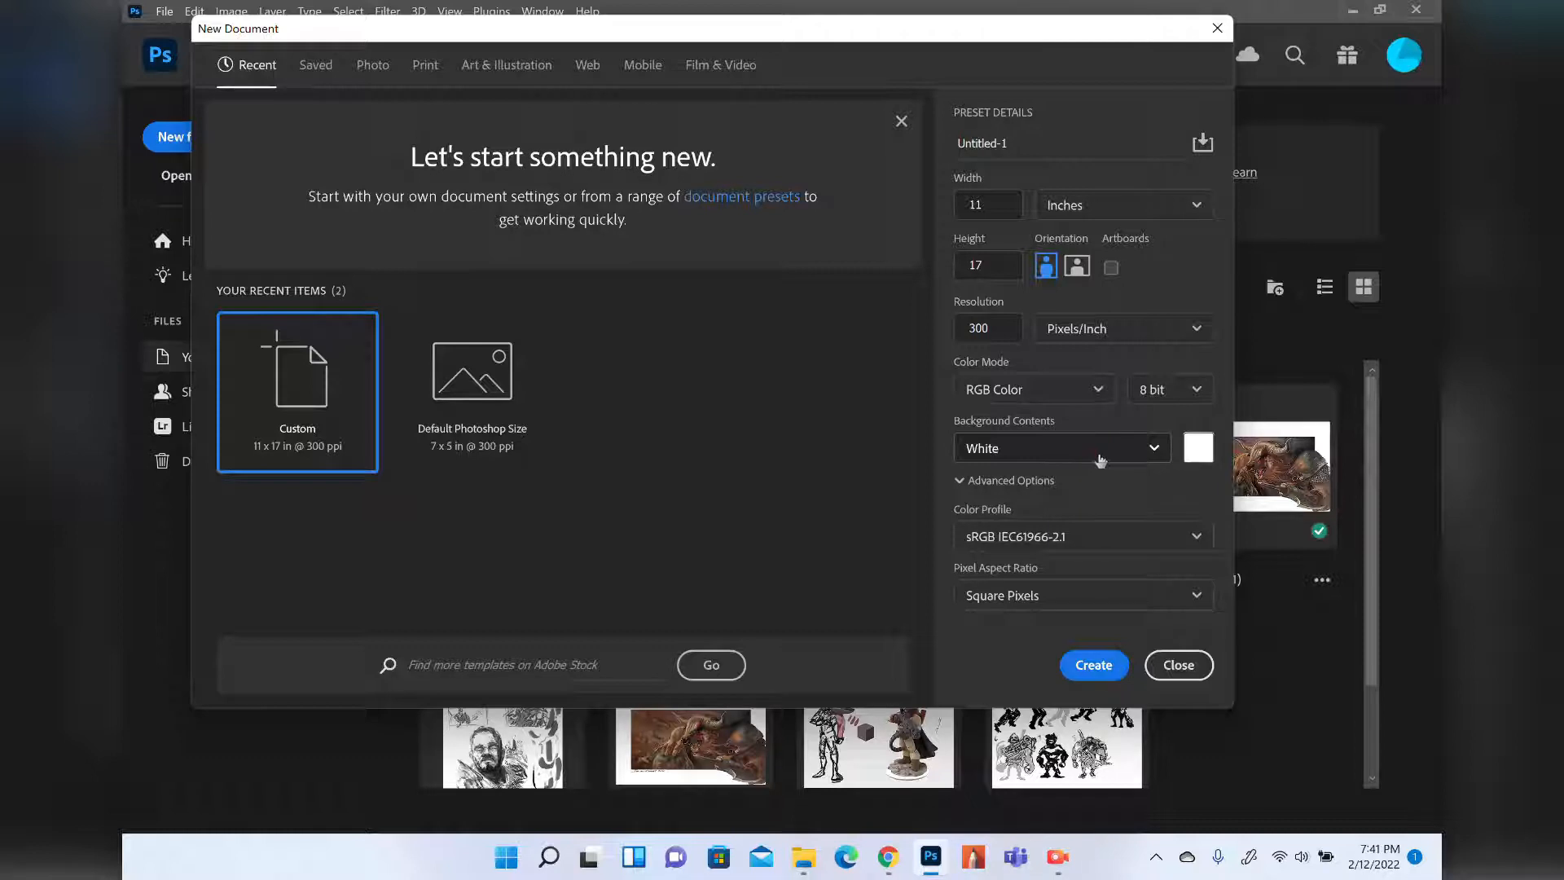
pyautogui.click(1136, 462)
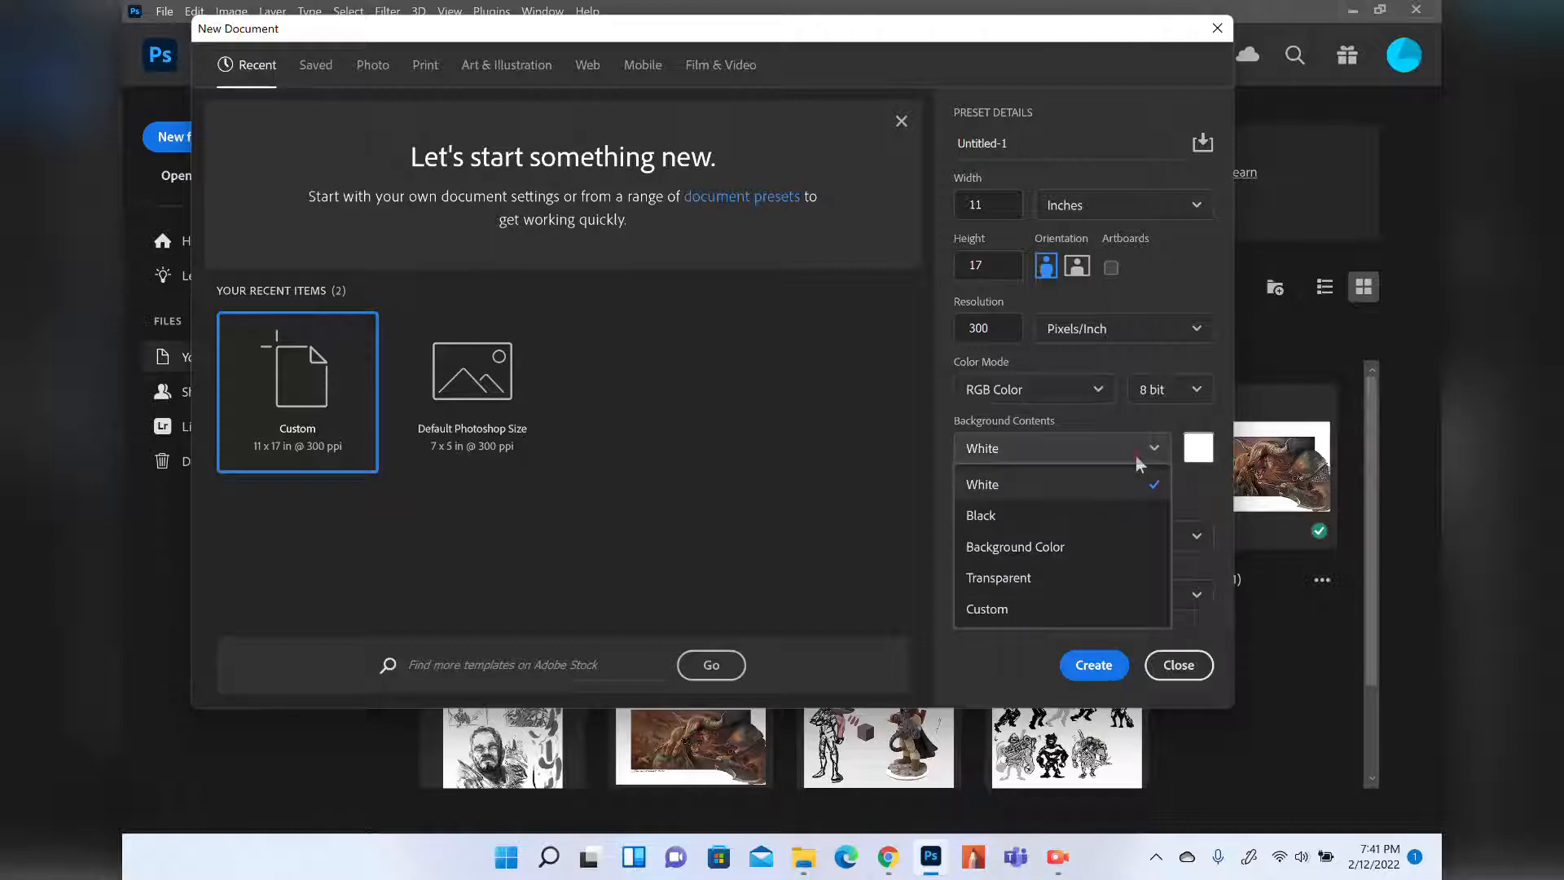
pyautogui.click(1139, 461)
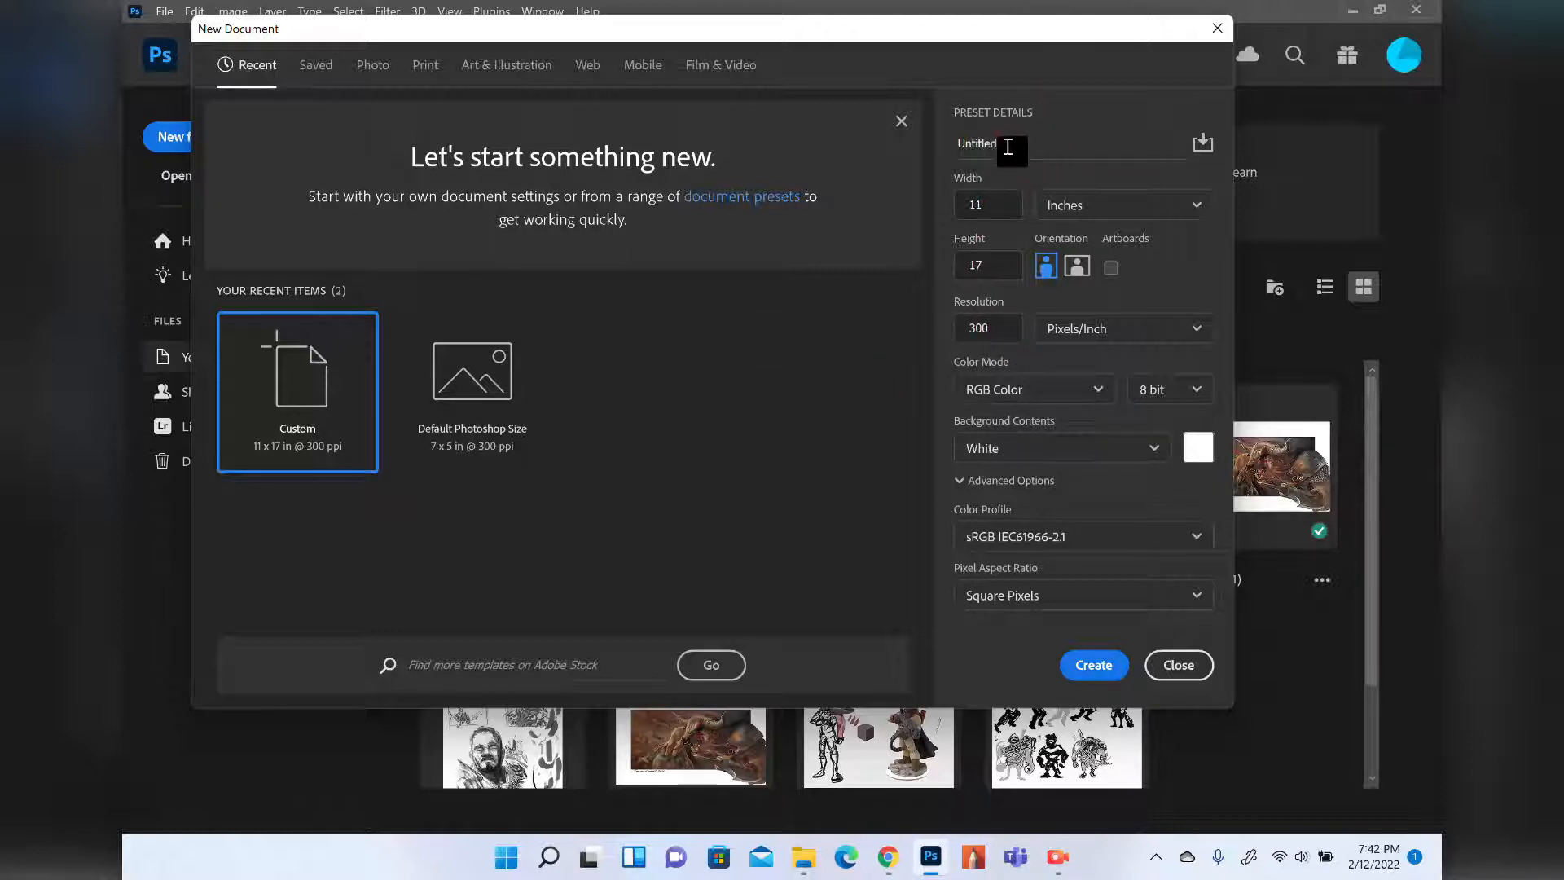
# Create the 11 x 17 inch portrait document at 300 pixels/inch in 8-bit RGB Color with a white background.
pyautogui.click(1100, 666)
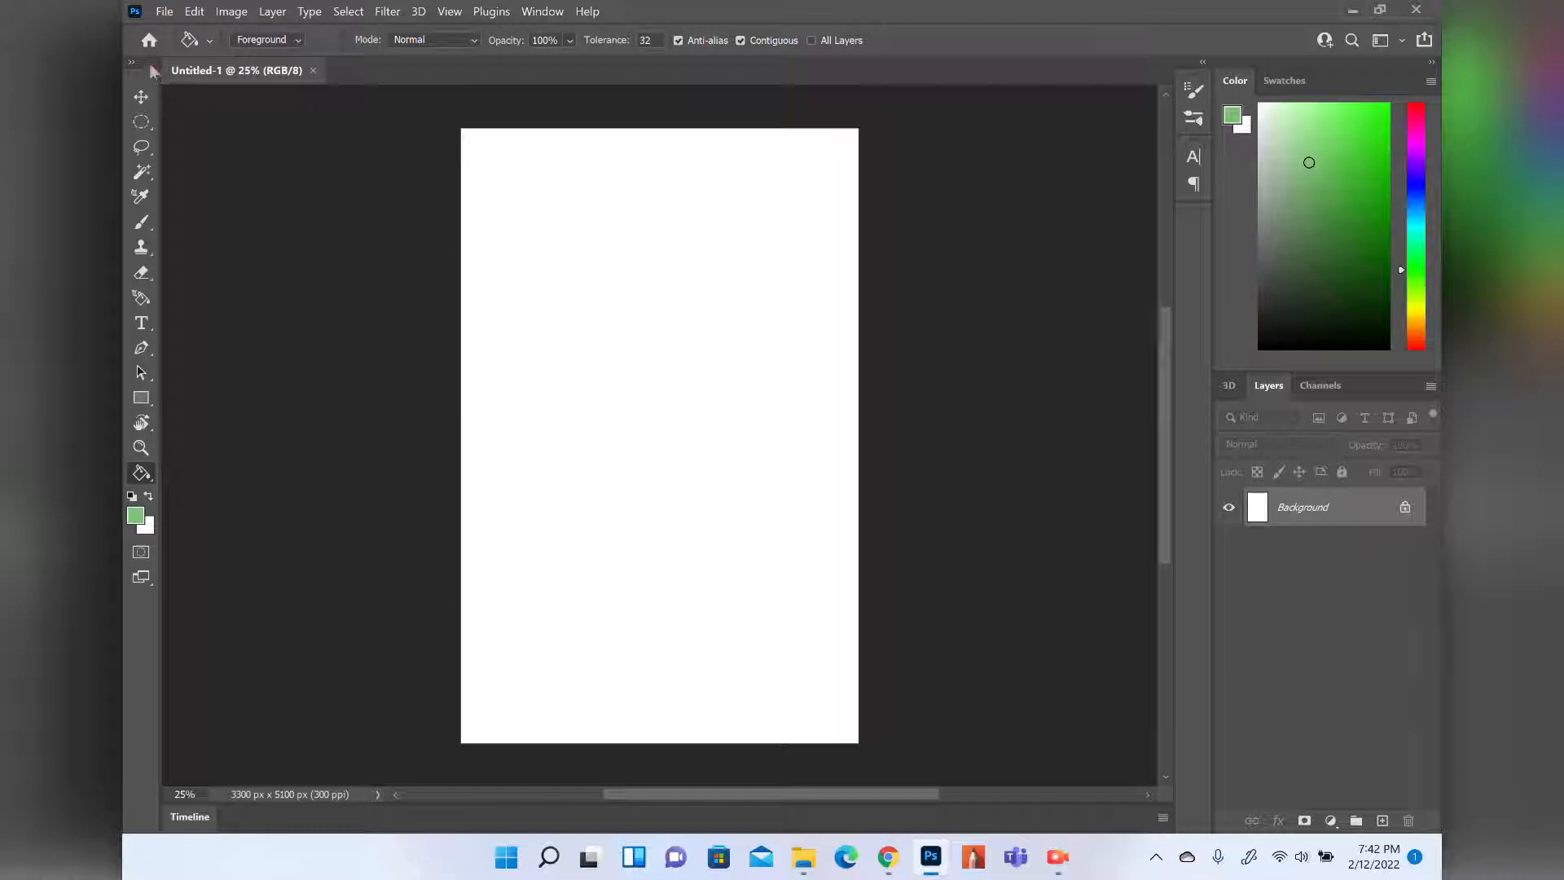
# Examine the Save As choice between Creative Cloud and the computer, closing it without saving.
pyautogui.click(162, 12)
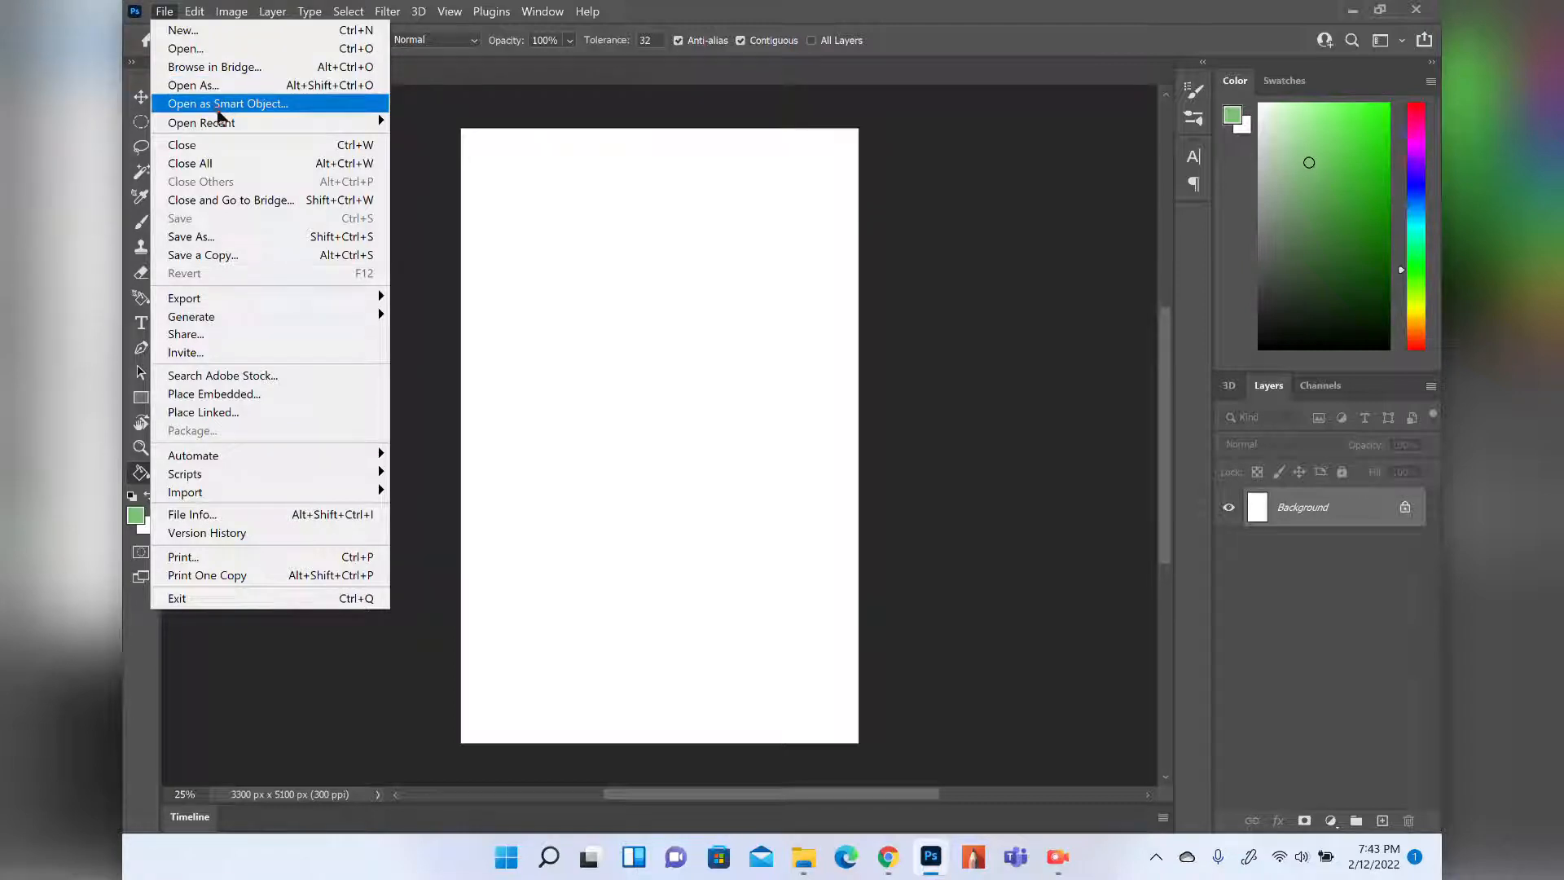
pyautogui.moveTo(223, 129)
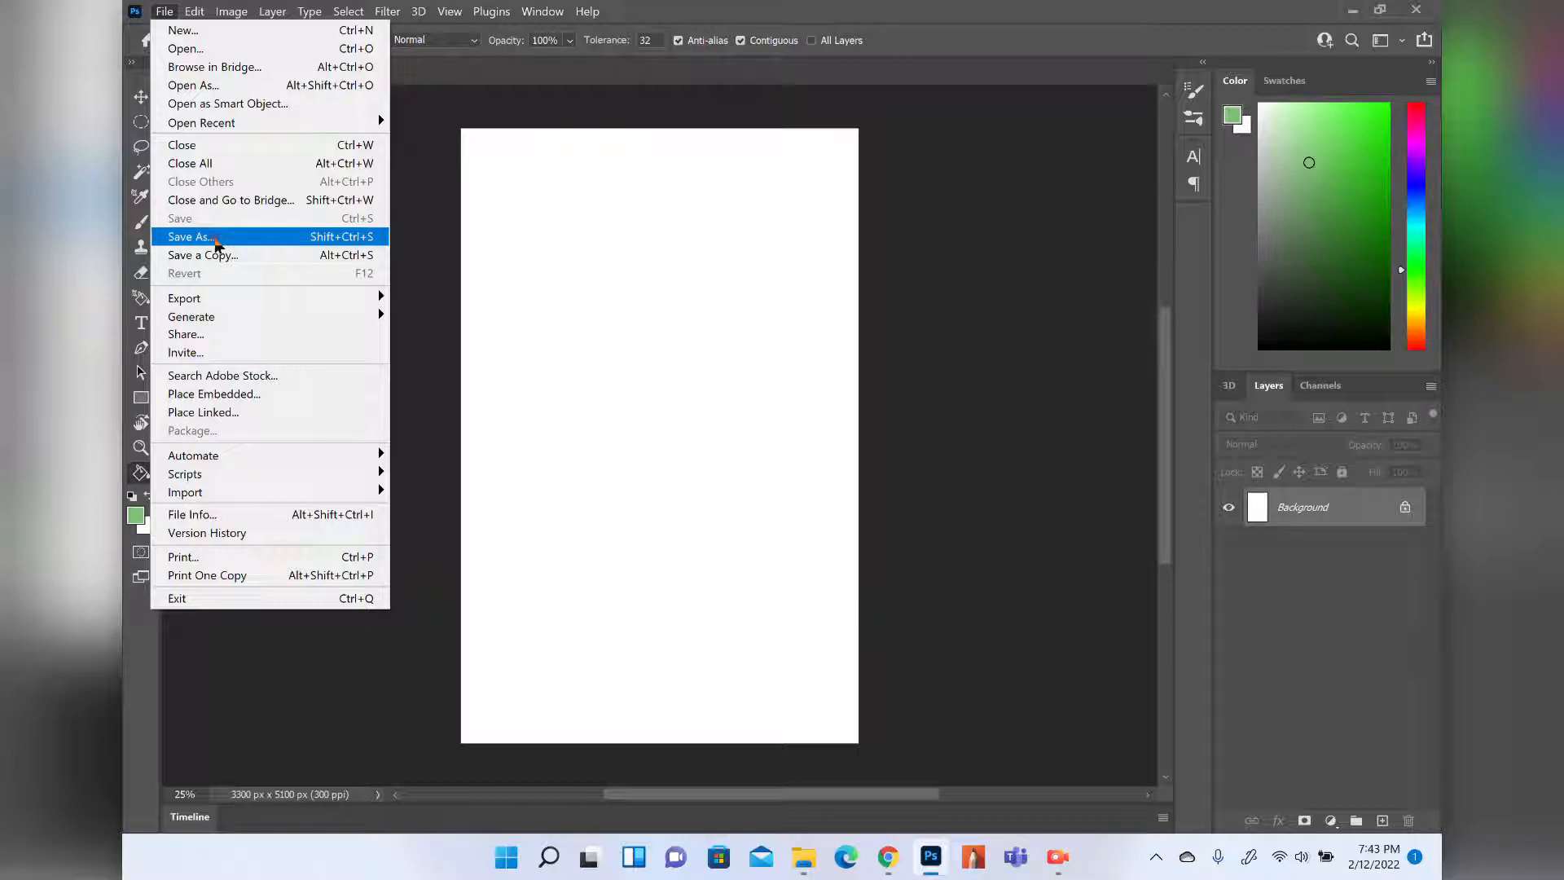
pyautogui.click(217, 242)
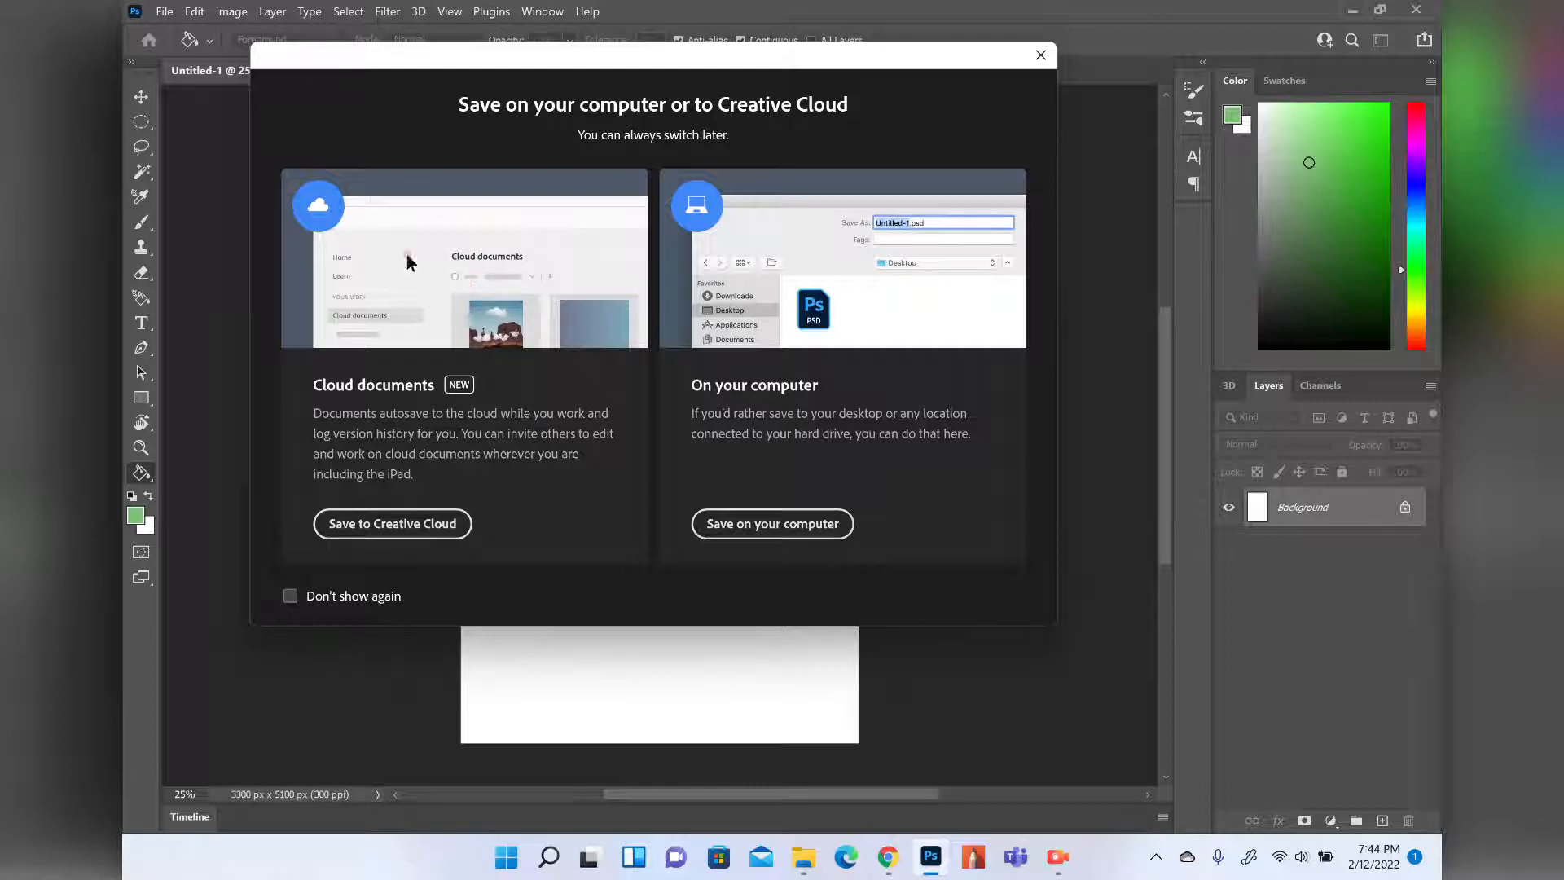
pyautogui.click(1041, 56)
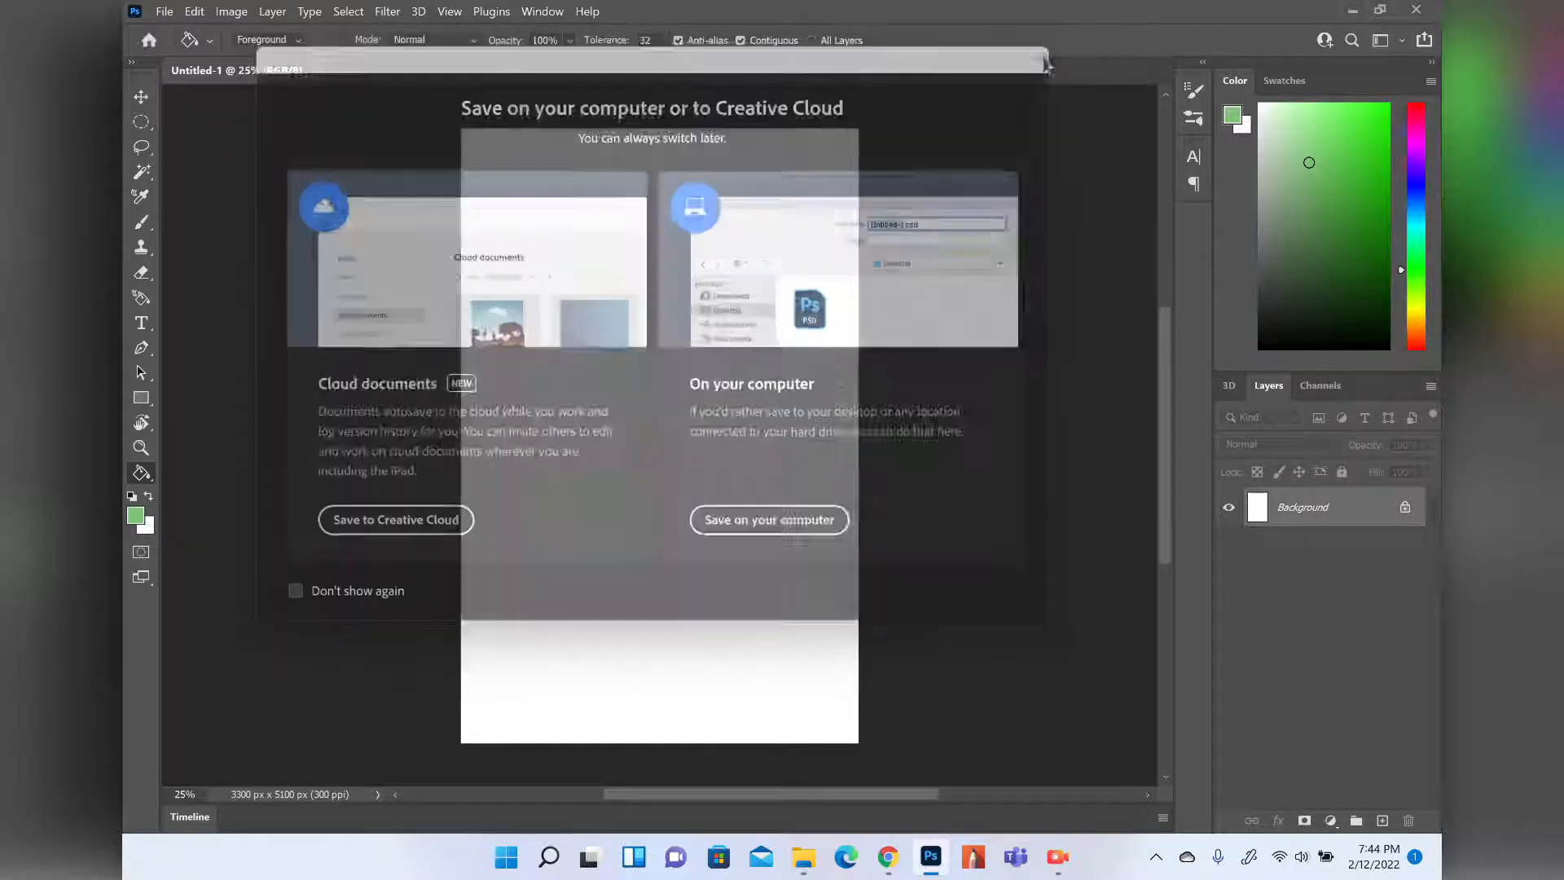
# Open Save for Web (Legacy) for the blank document and review the available file formats, keeping GIF.
pyautogui.click(165, 13)
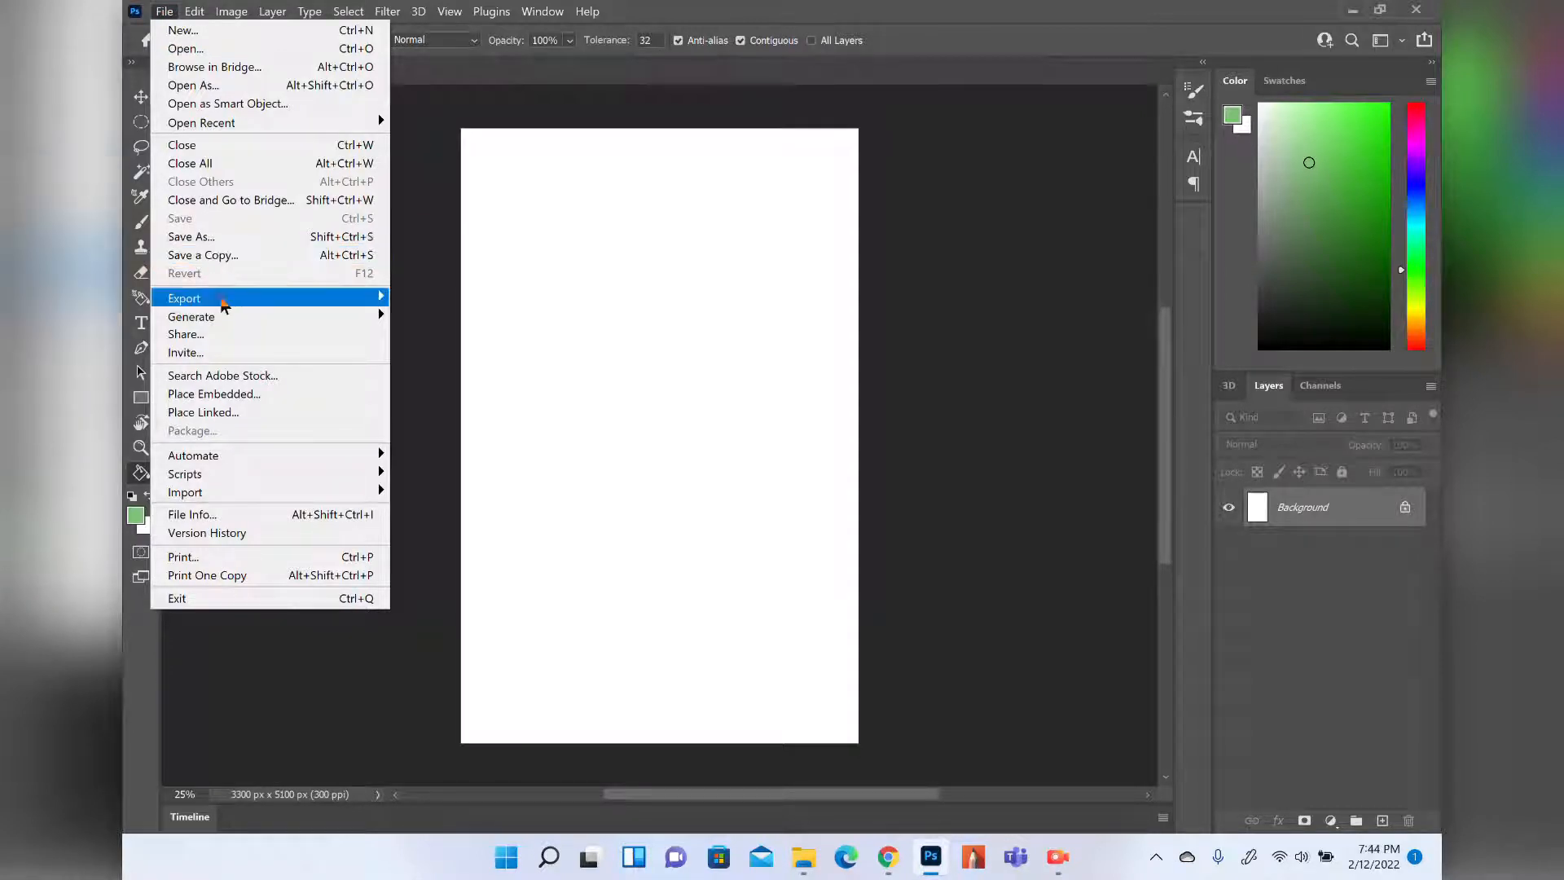
pyautogui.moveTo(223, 304)
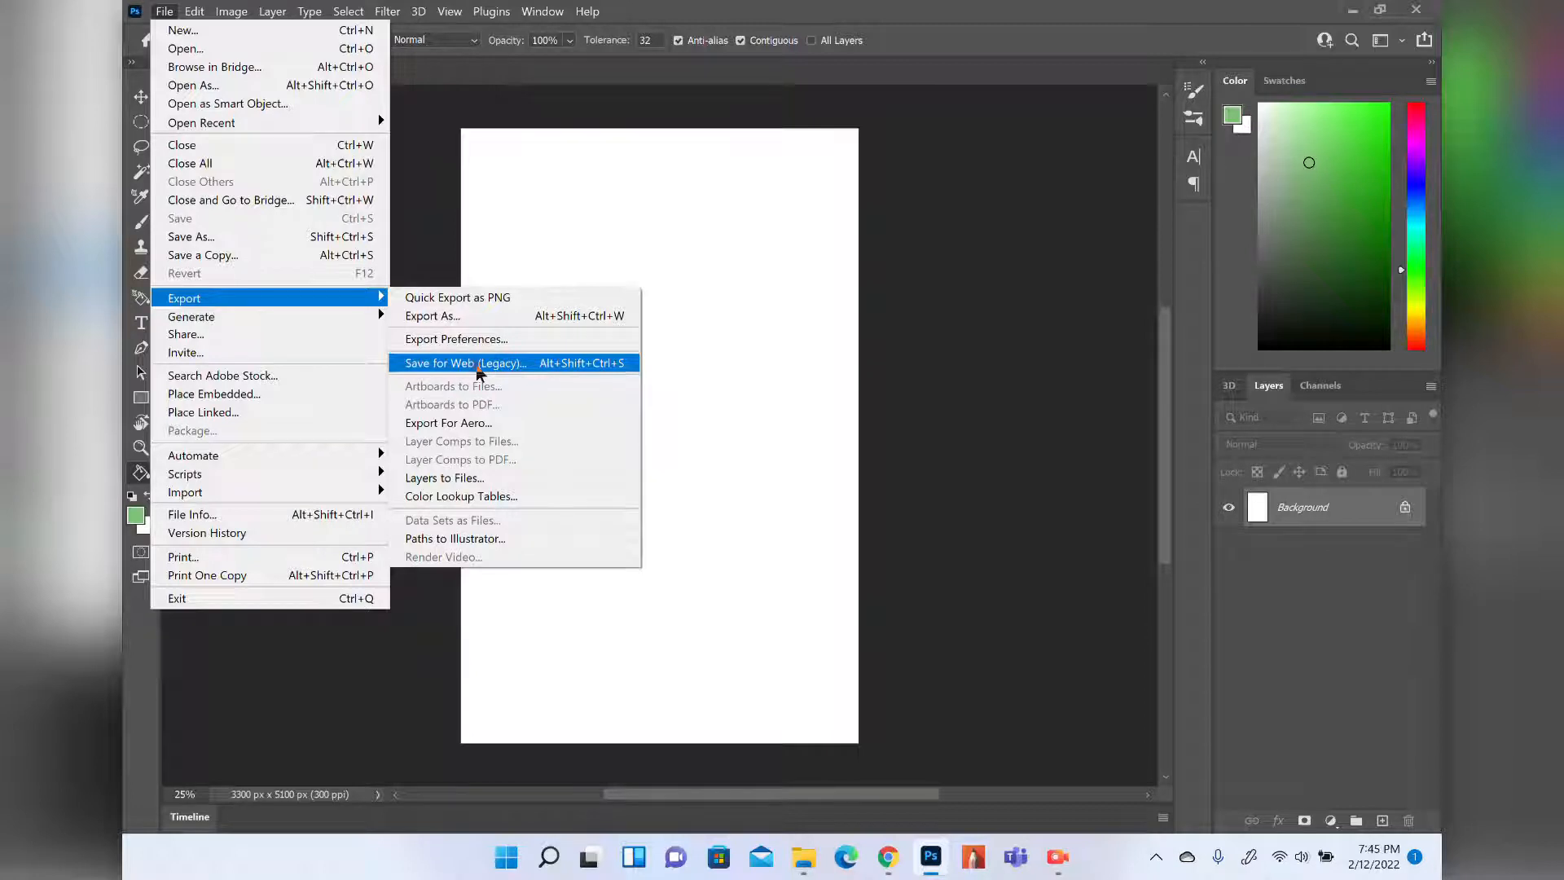
pyautogui.click(478, 364)
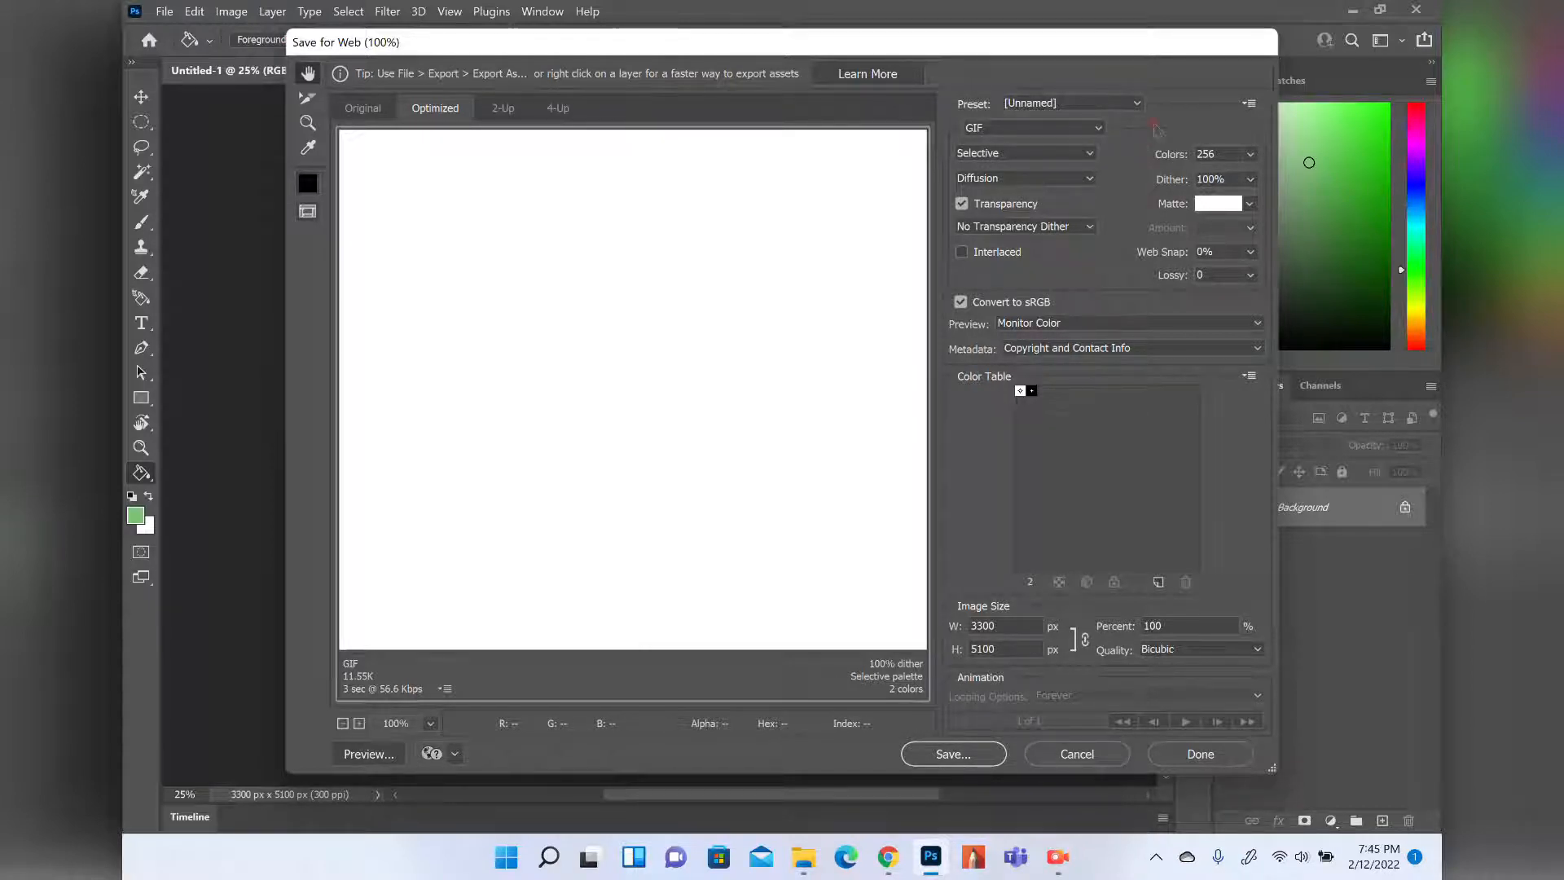
pyautogui.click(1101, 129)
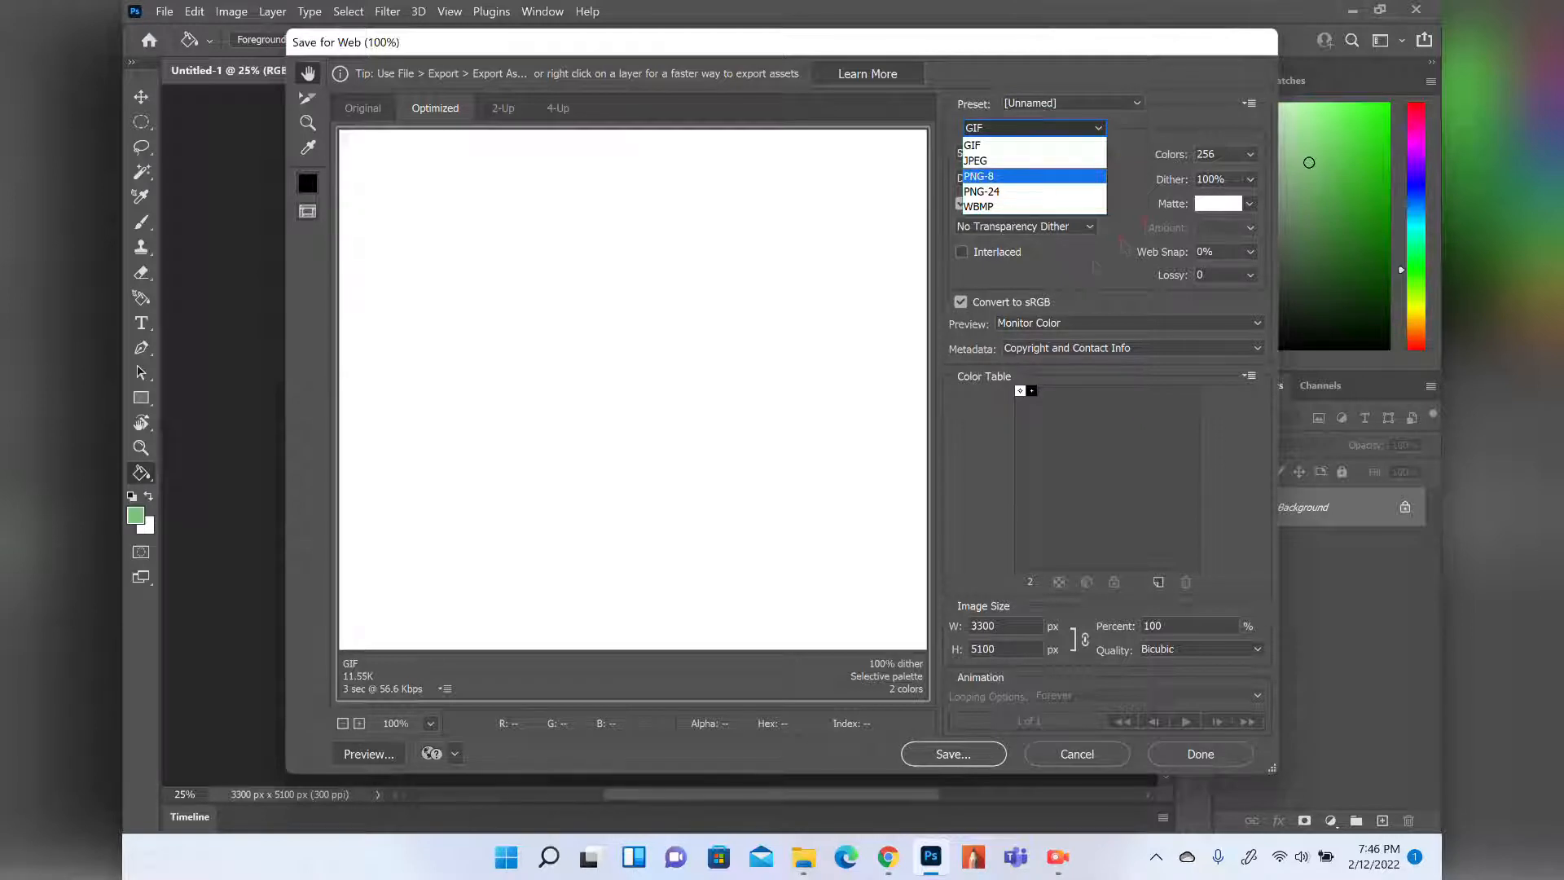
pyautogui.click(1093, 260)
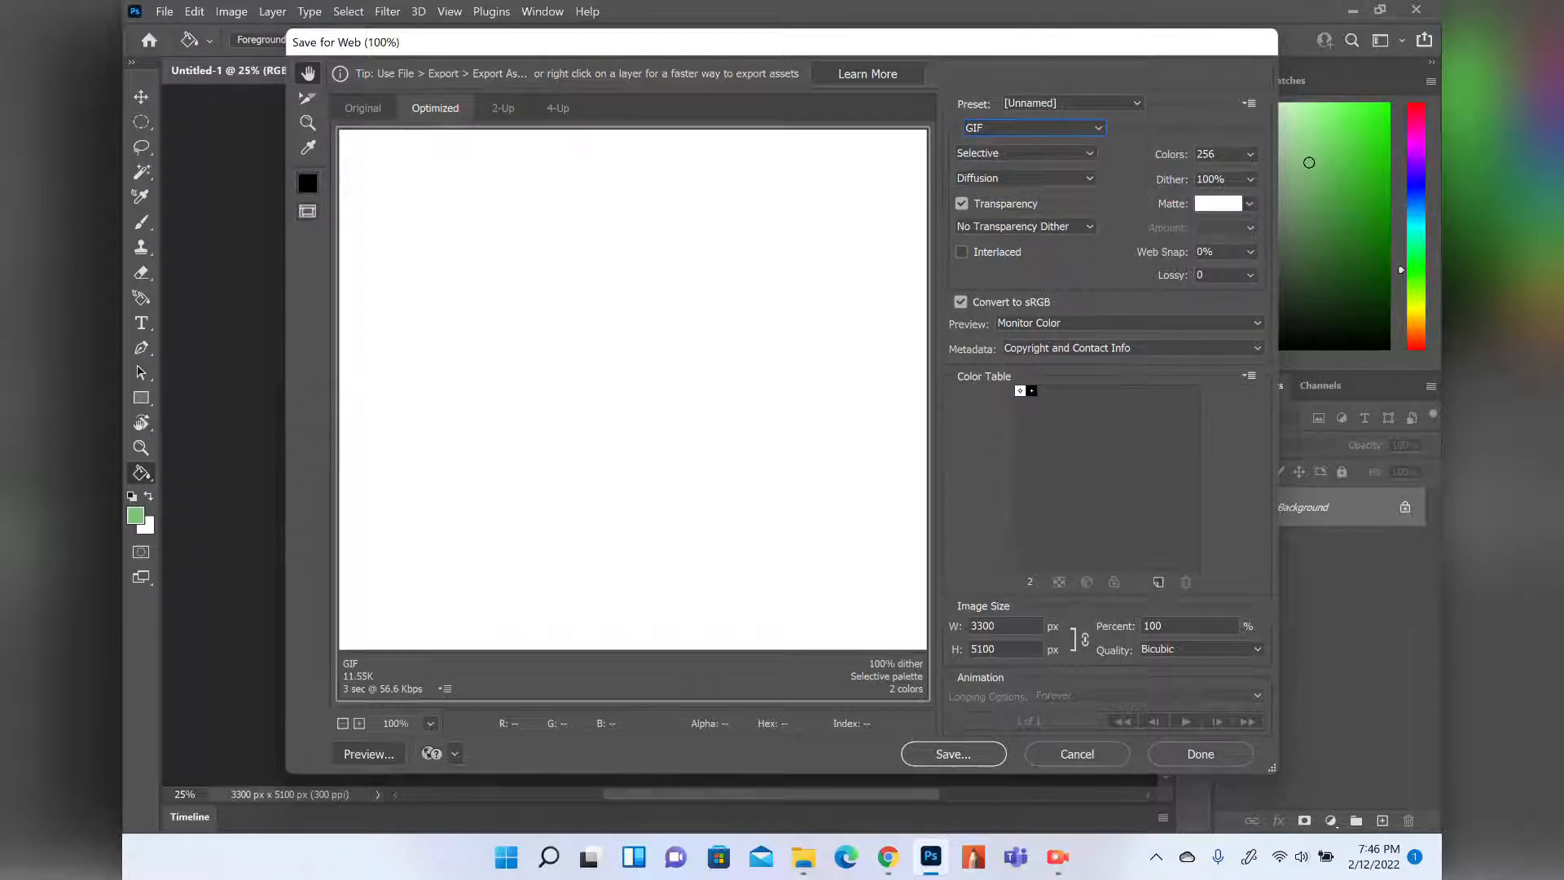
# Leave Save for Web without saving, open Export As for the blank document and review its file formats, keeping JPG.
pyautogui.click(1100, 763)
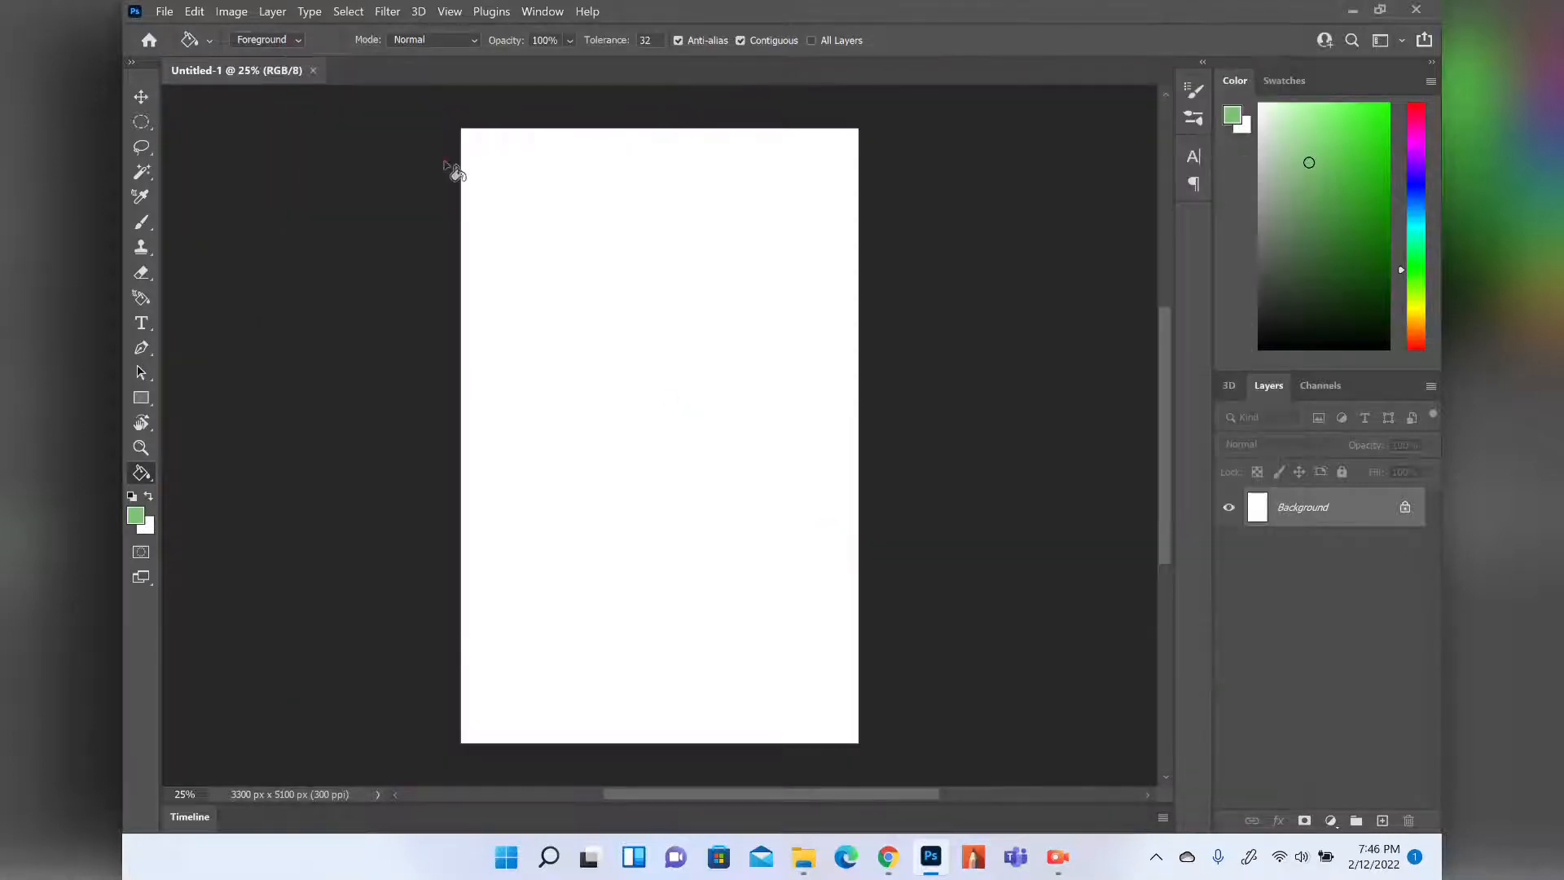
pyautogui.click(163, 11)
pyautogui.moveTo(321, 301)
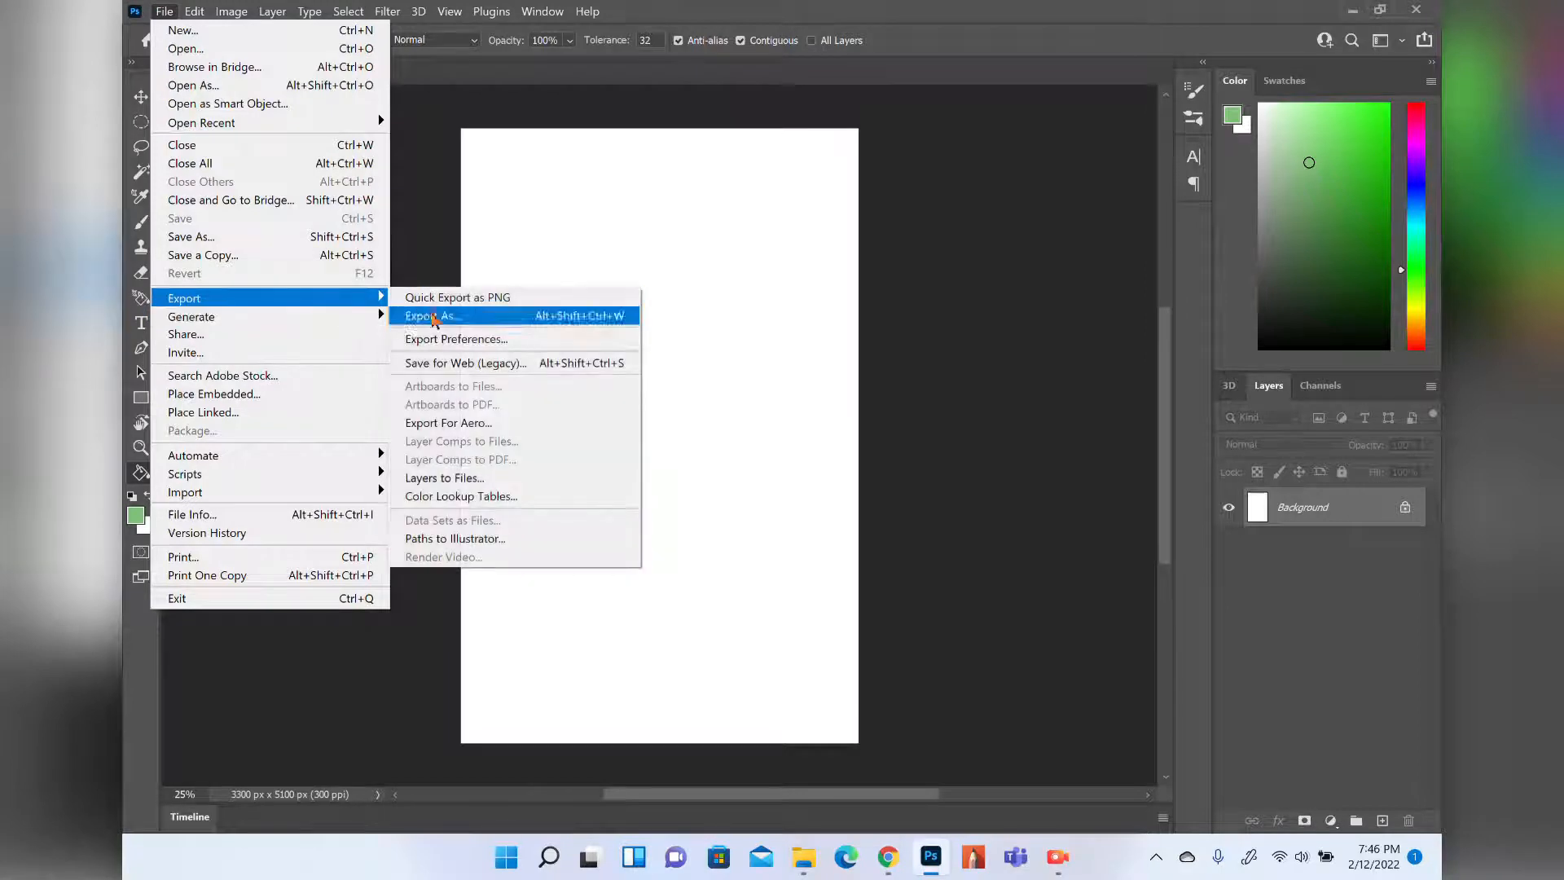
pyautogui.click(461, 373)
pyautogui.click(474, 318)
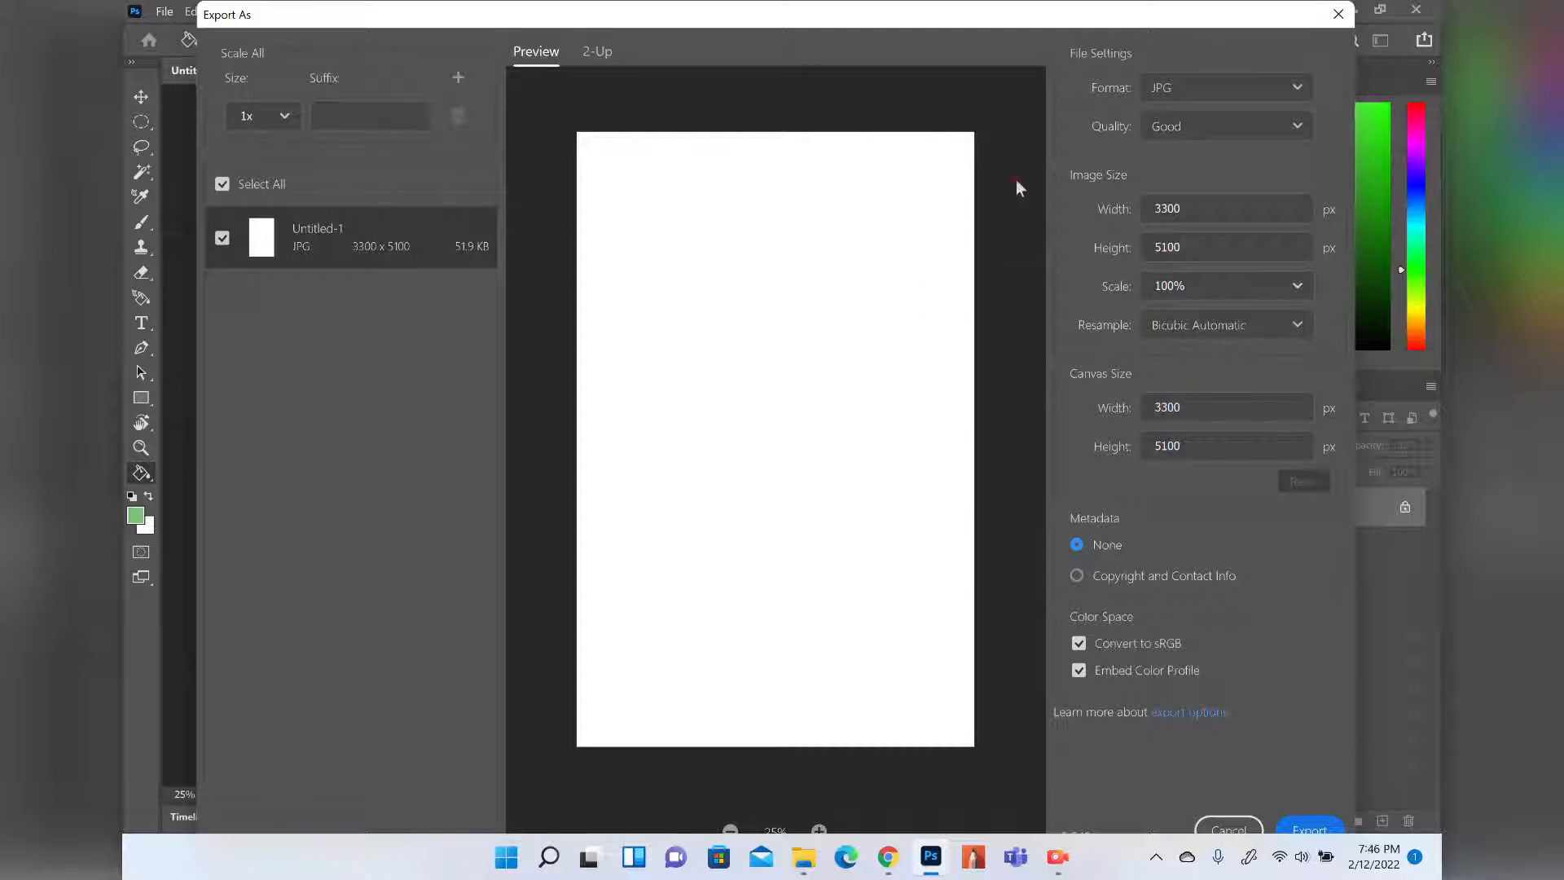
pyautogui.click(1200, 88)
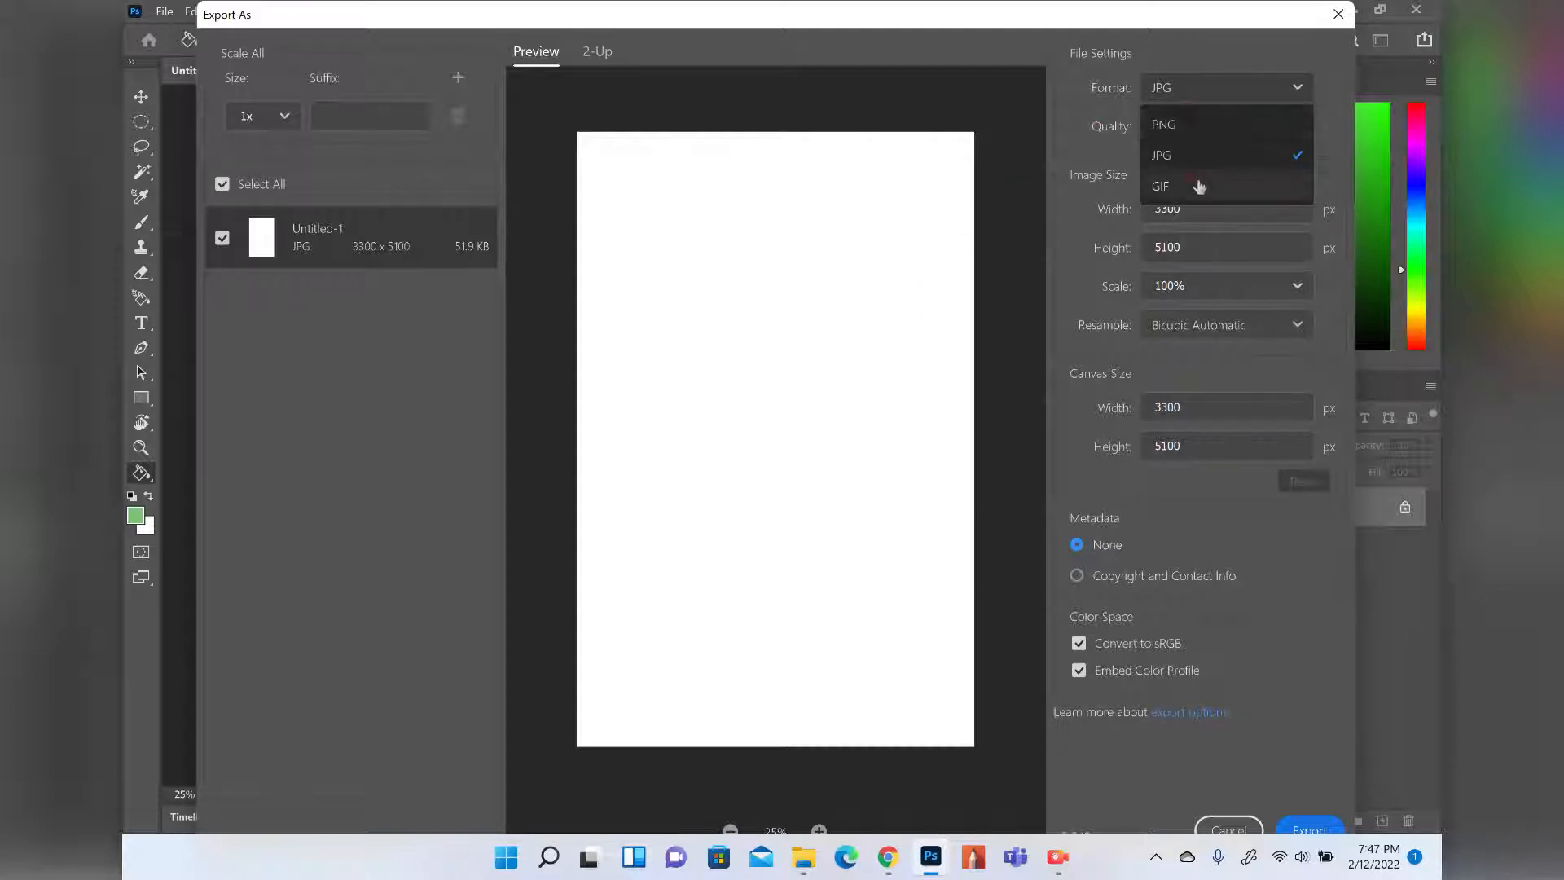
pyautogui.click(1106, 110)
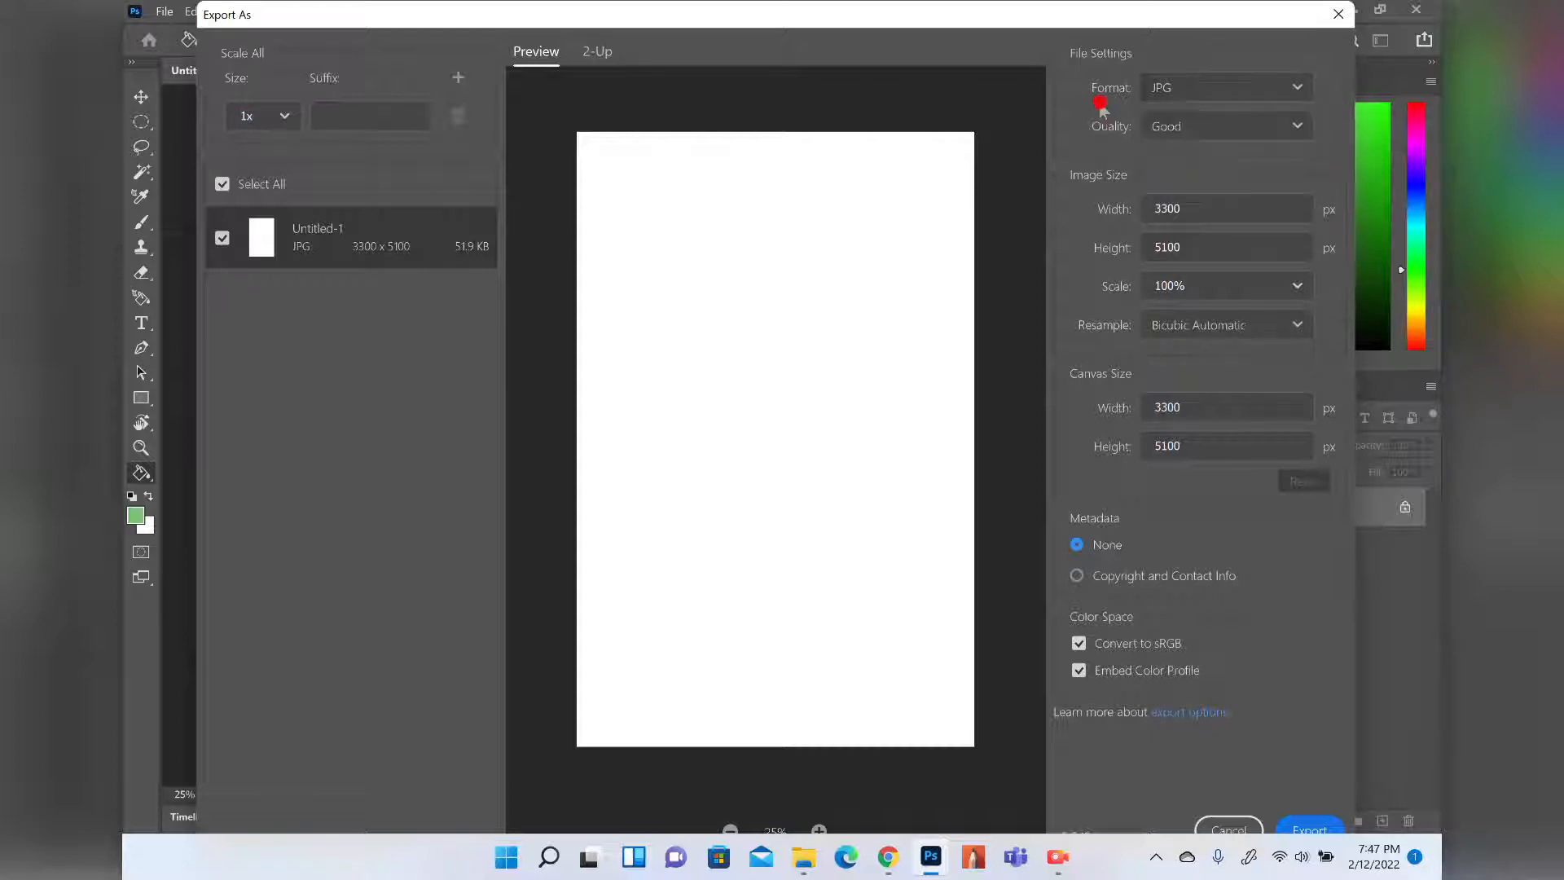
# Try the Great JPG quality and the 2-Up comparison in Export As, closing it without exporting.
pyautogui.click(1203, 128)
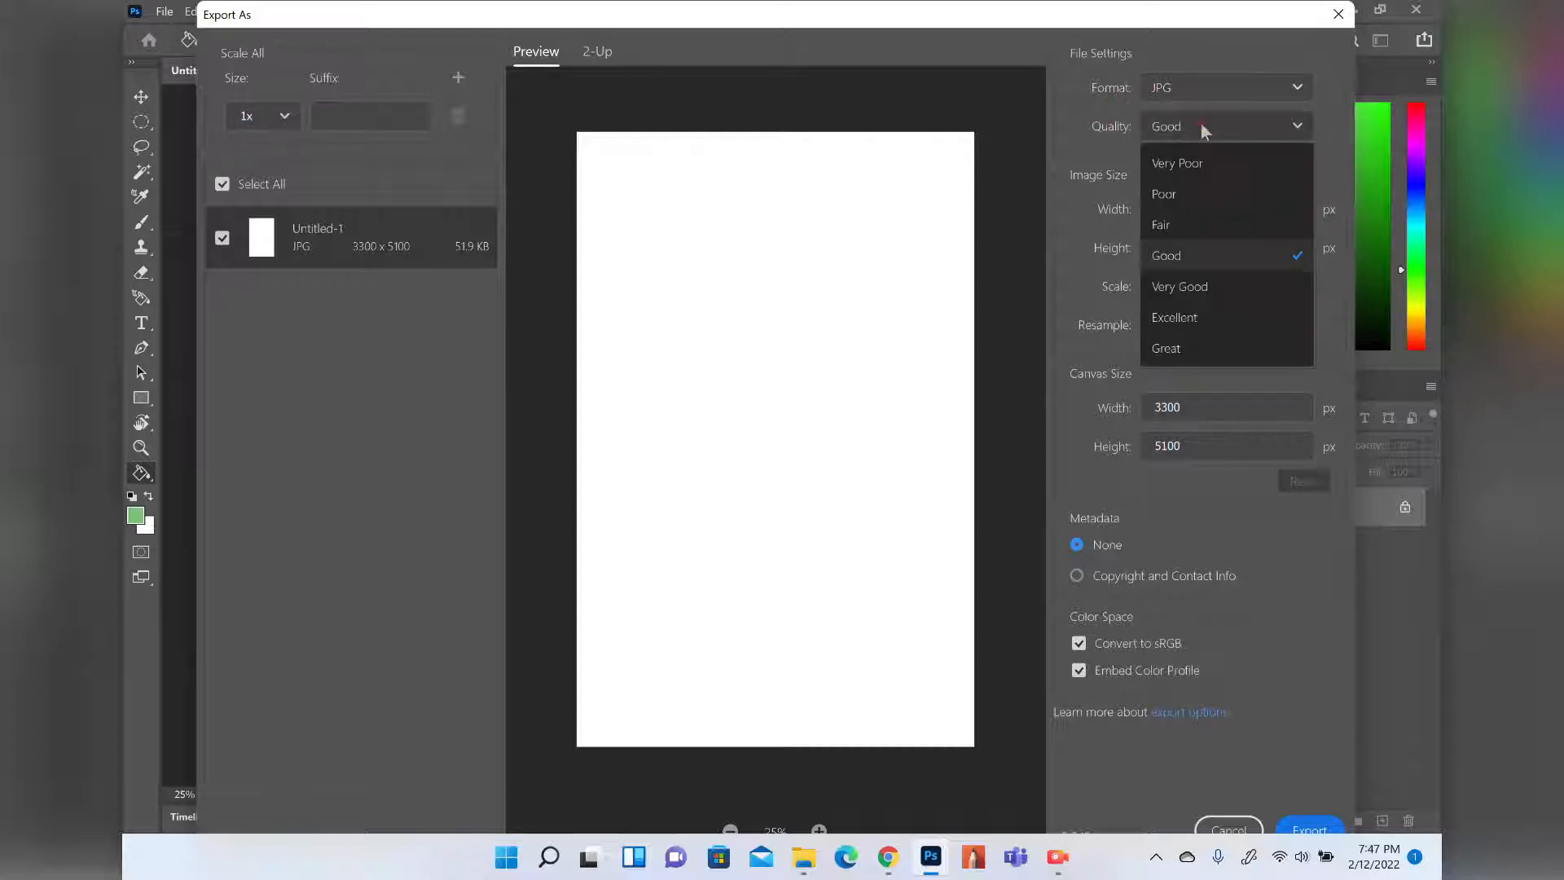
pyautogui.click(1195, 352)
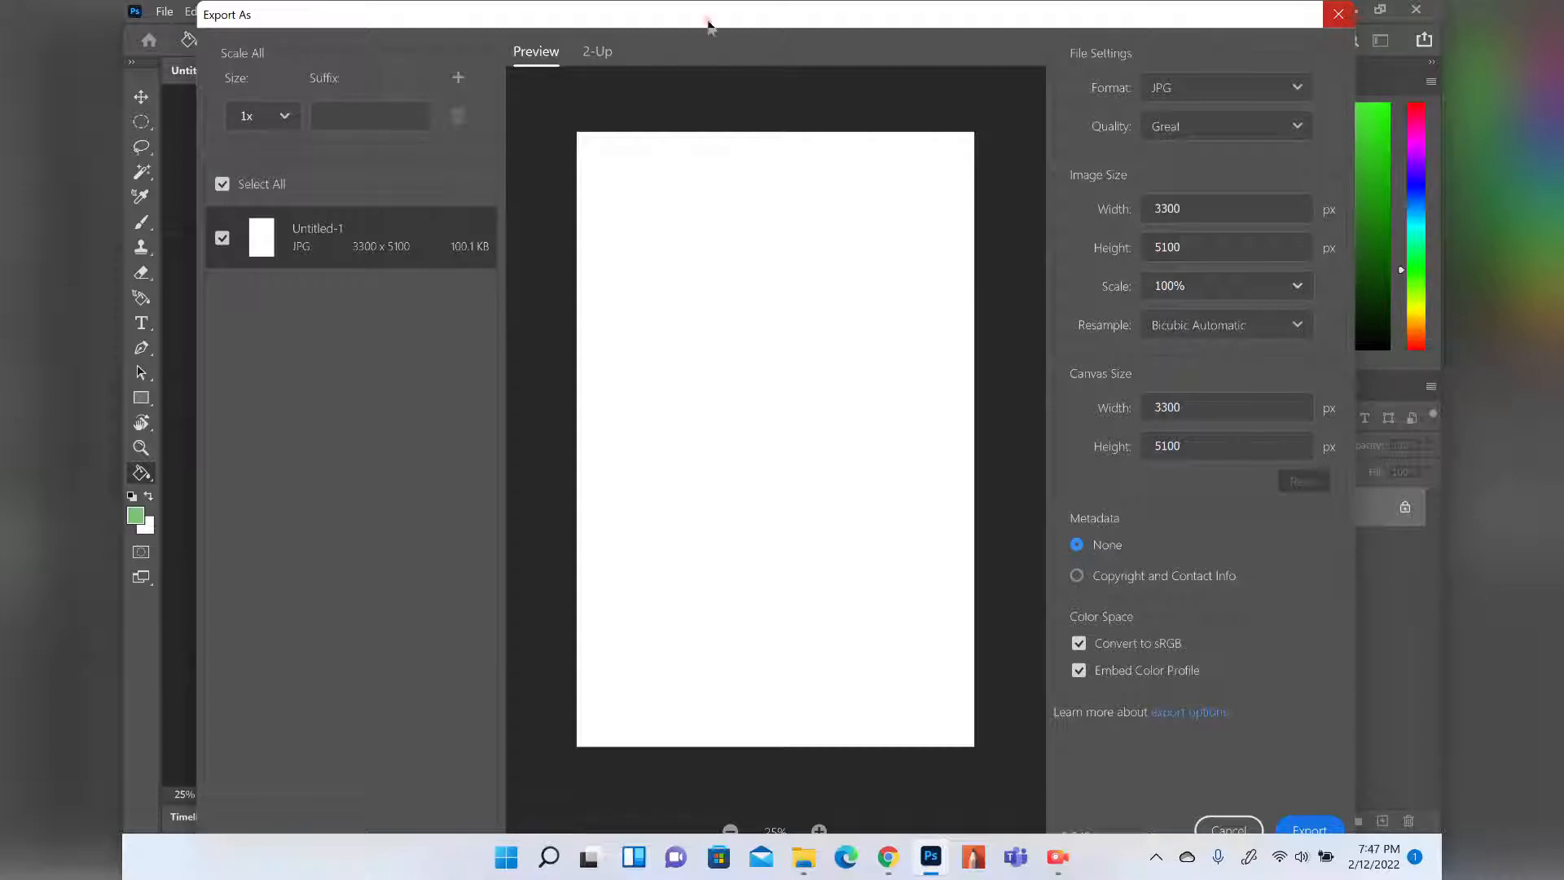
pyautogui.click(599, 54)
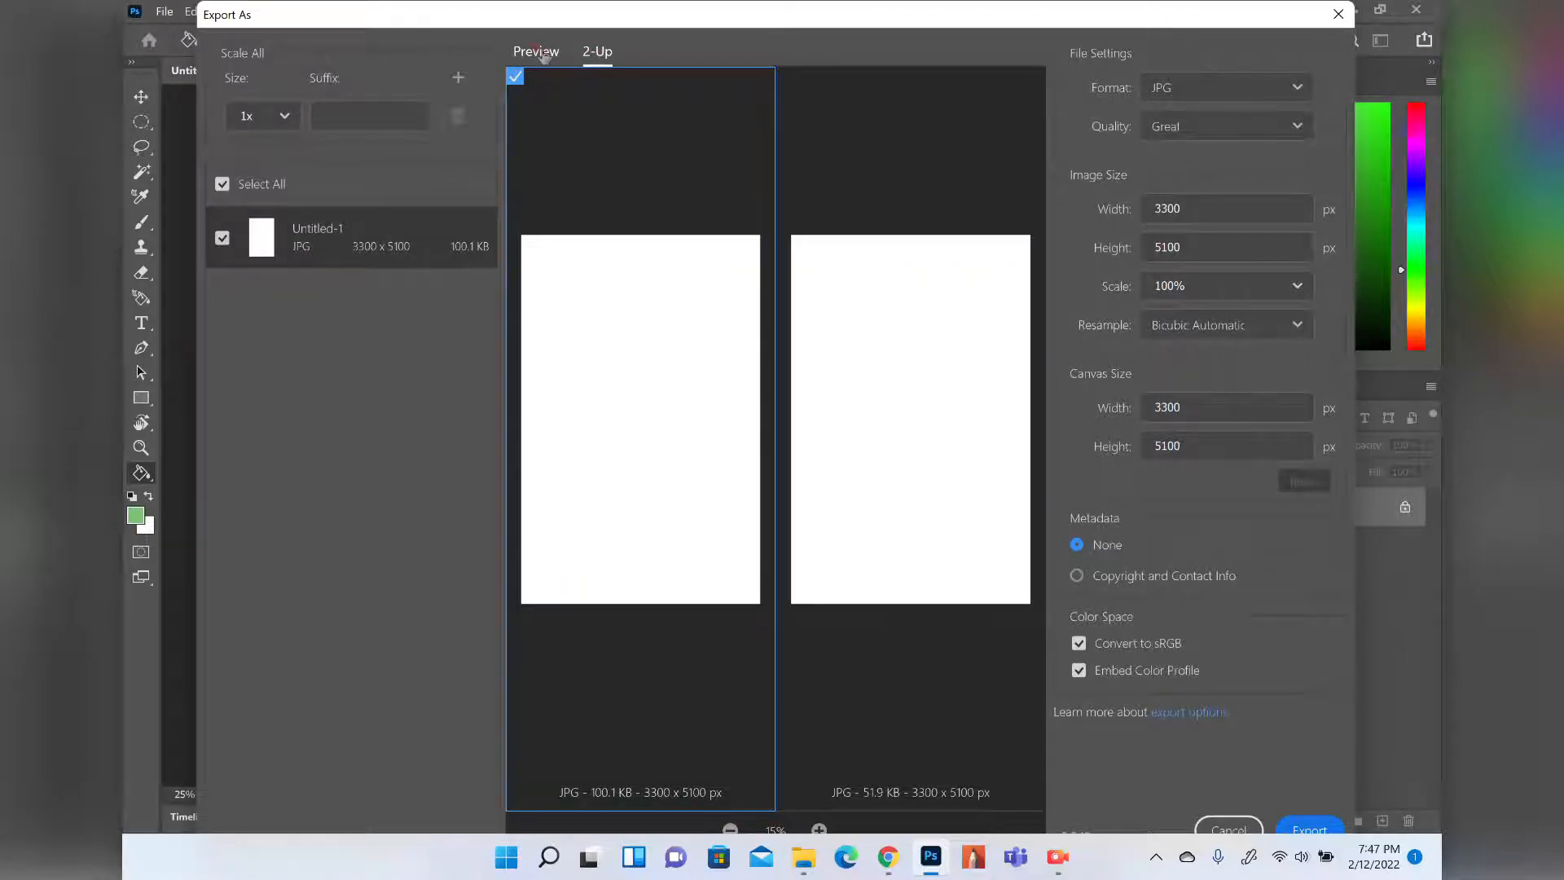
pyautogui.click(537, 51)
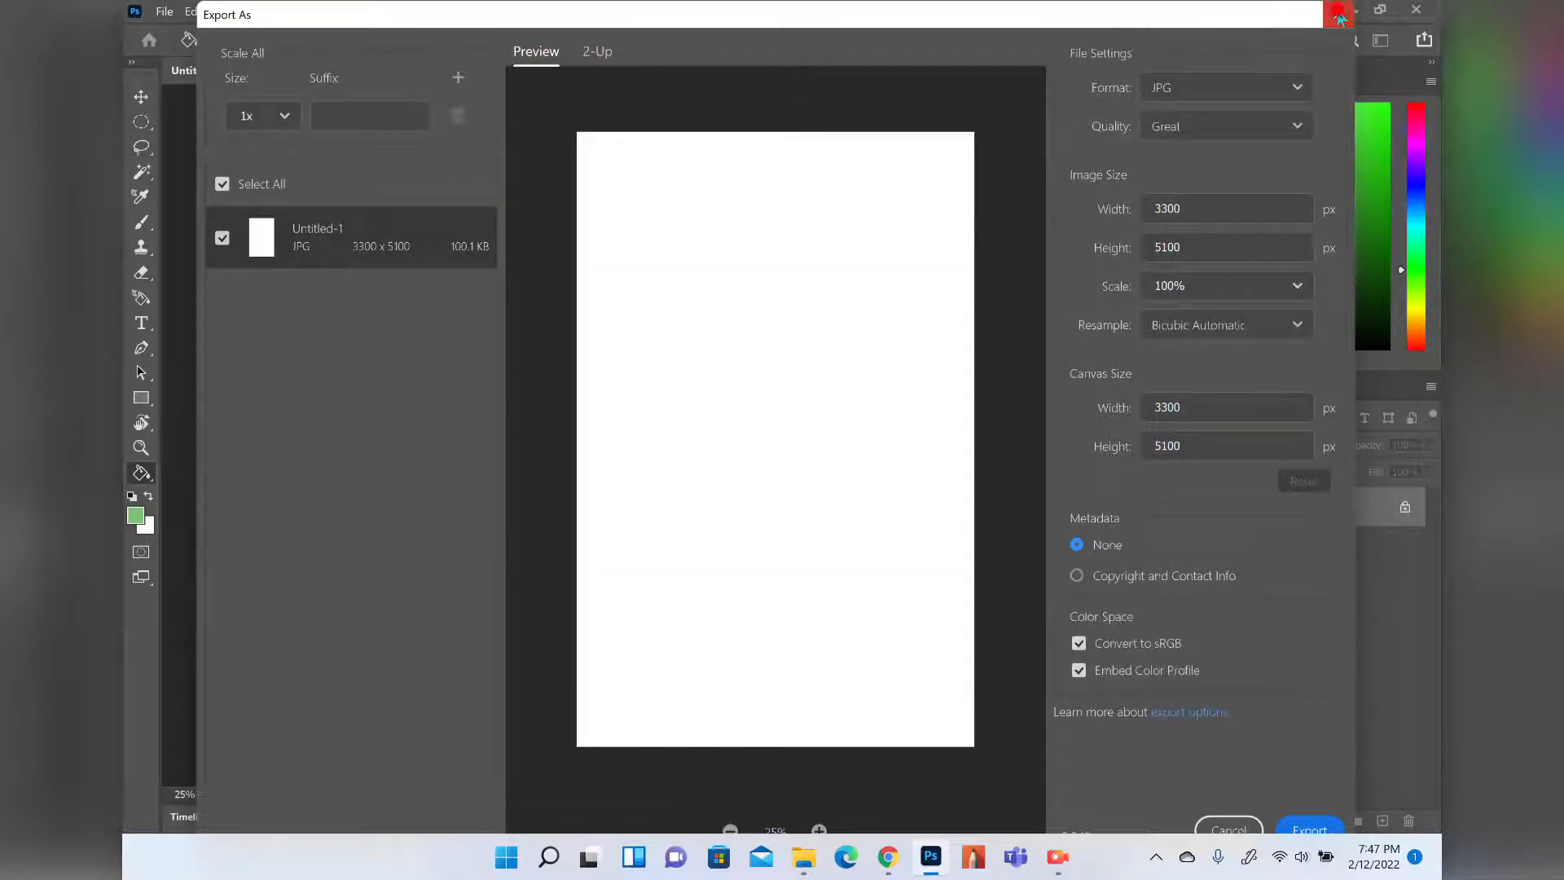
pyautogui.click(1338, 14)
# Place the JPG image rs=w_1160,h_1479 from the computer's Downloads folder as an embedded object in the document.
pyautogui.click(194, 13)
pyautogui.moveTo(236, 15)
pyautogui.moveTo(164, 12)
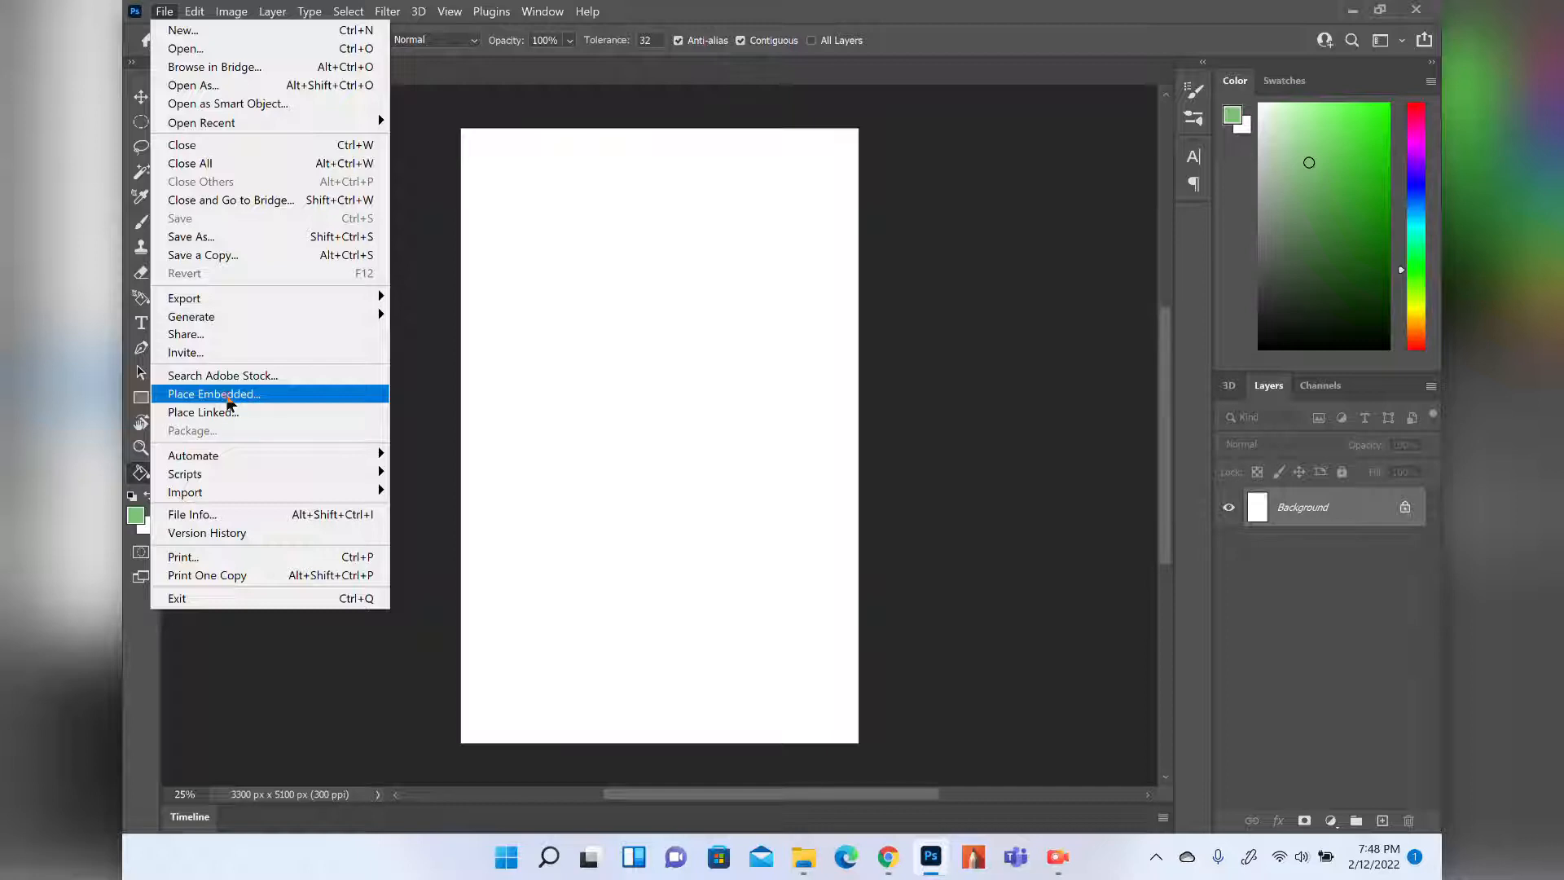
pyautogui.click(230, 396)
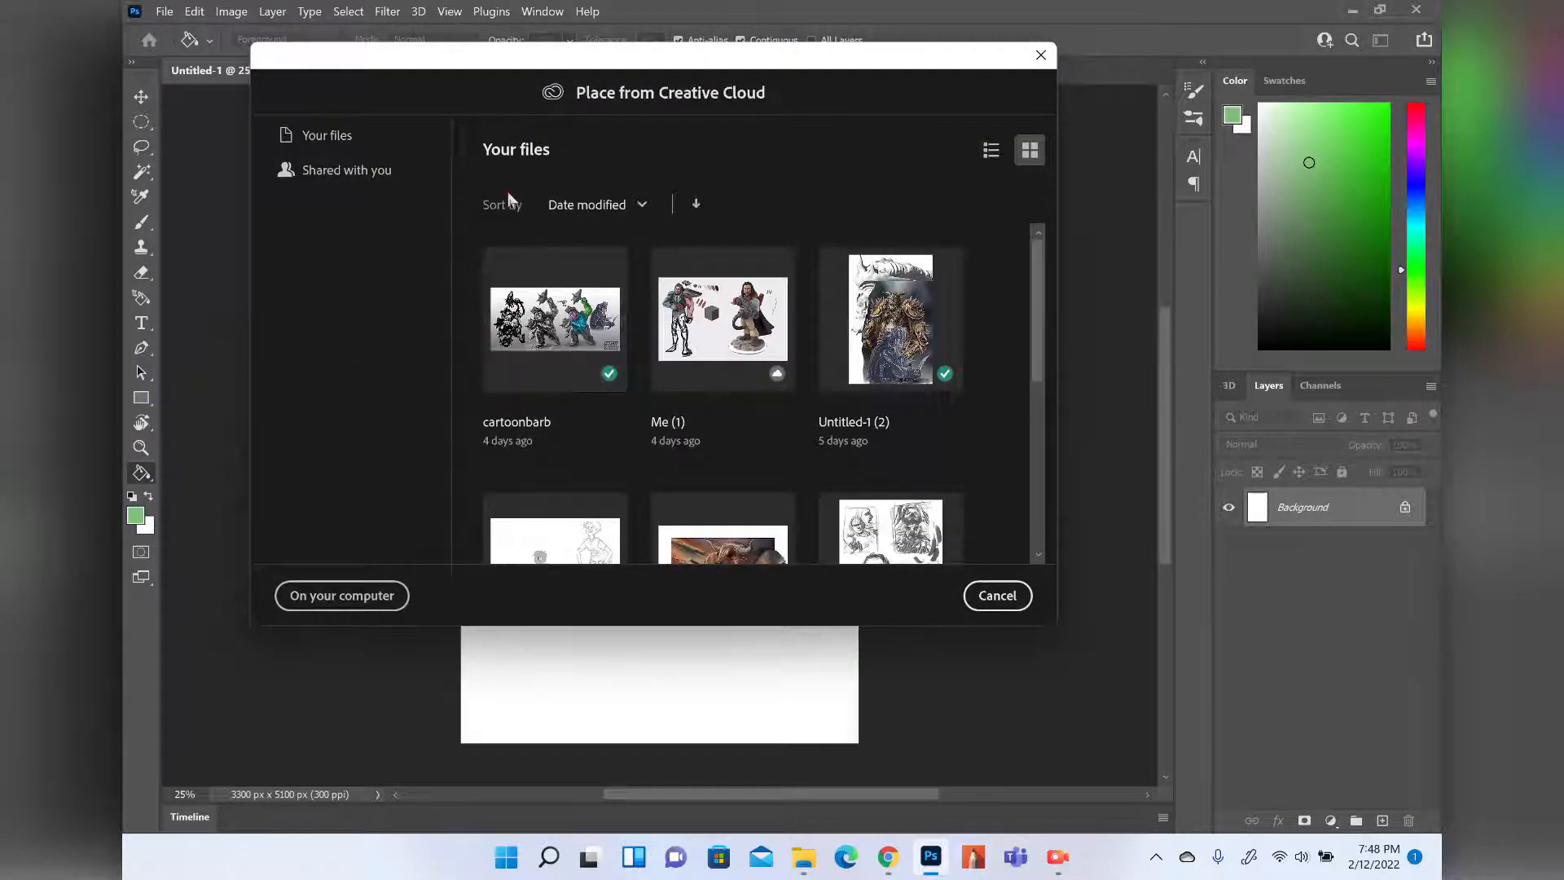
pyautogui.click(350, 599)
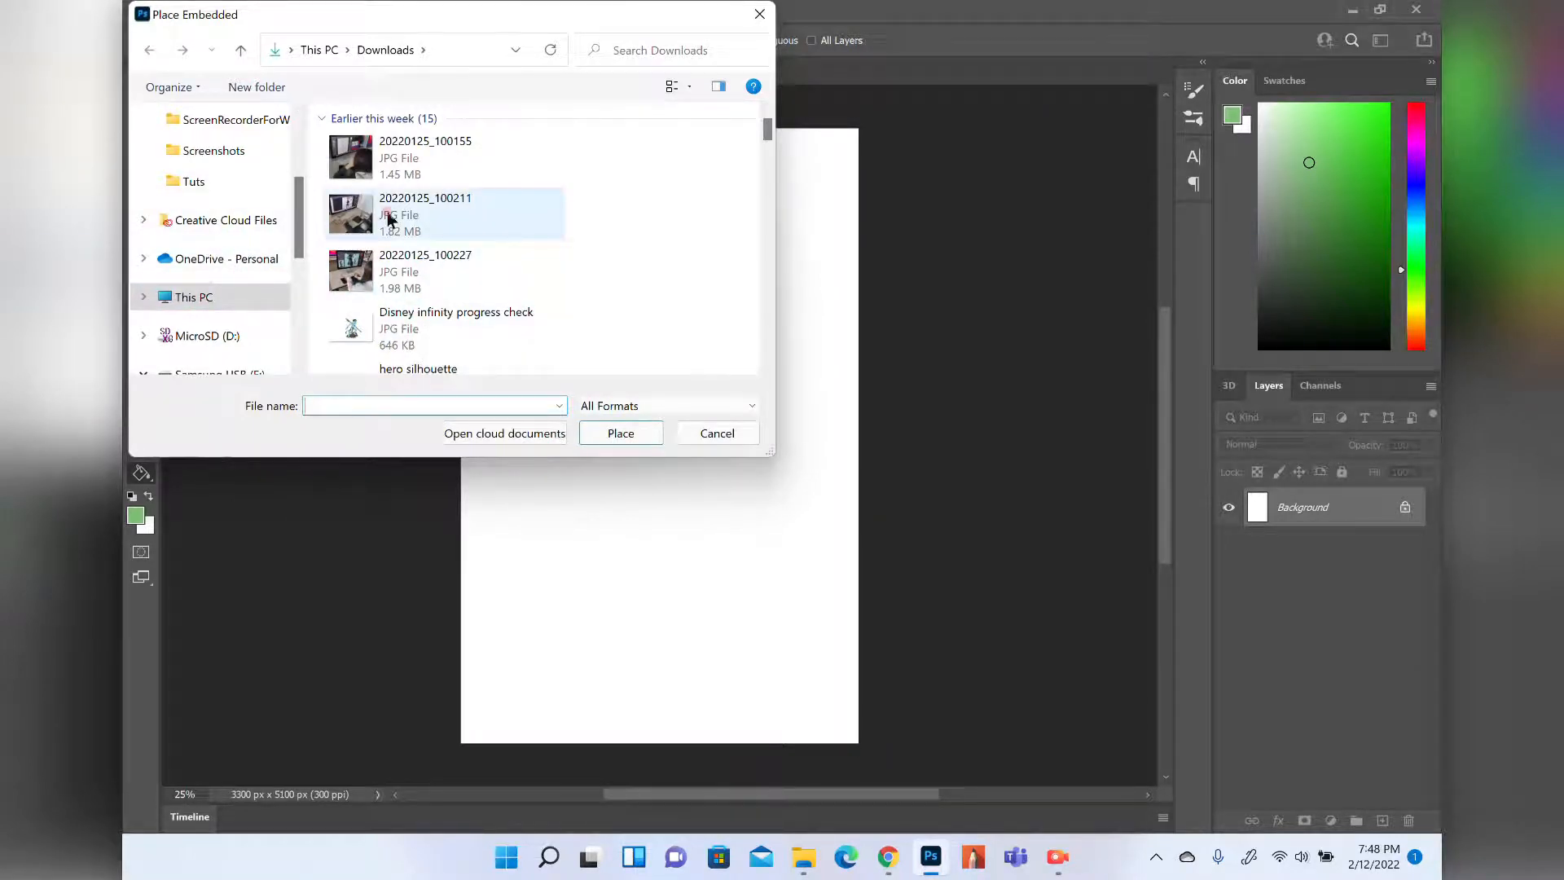
pyautogui.scroll(-6, 387, 218)
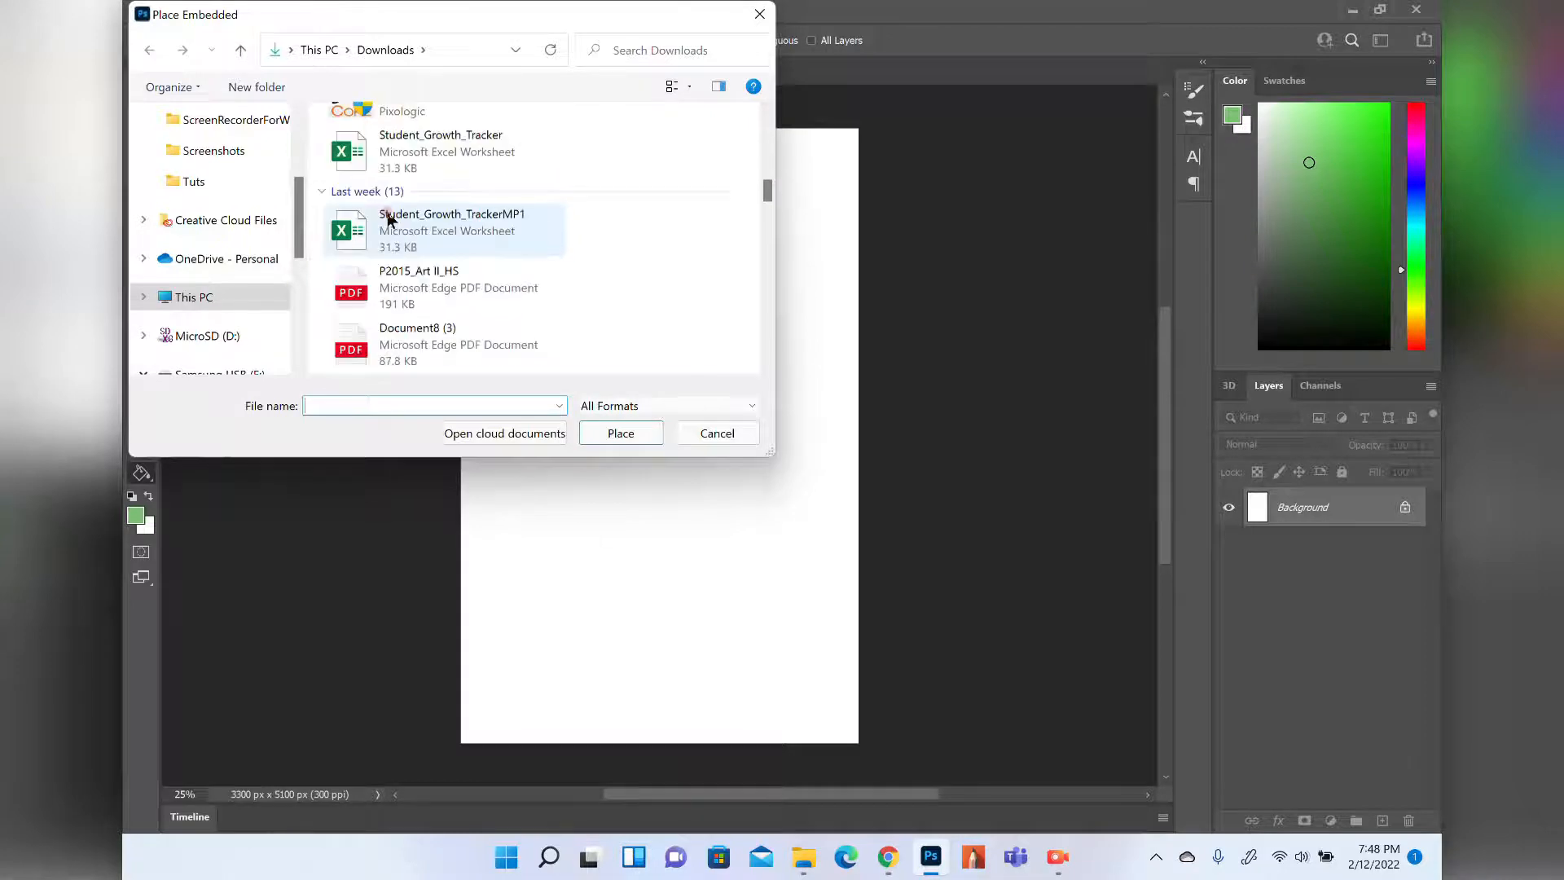
pyautogui.scroll(3, 387, 219)
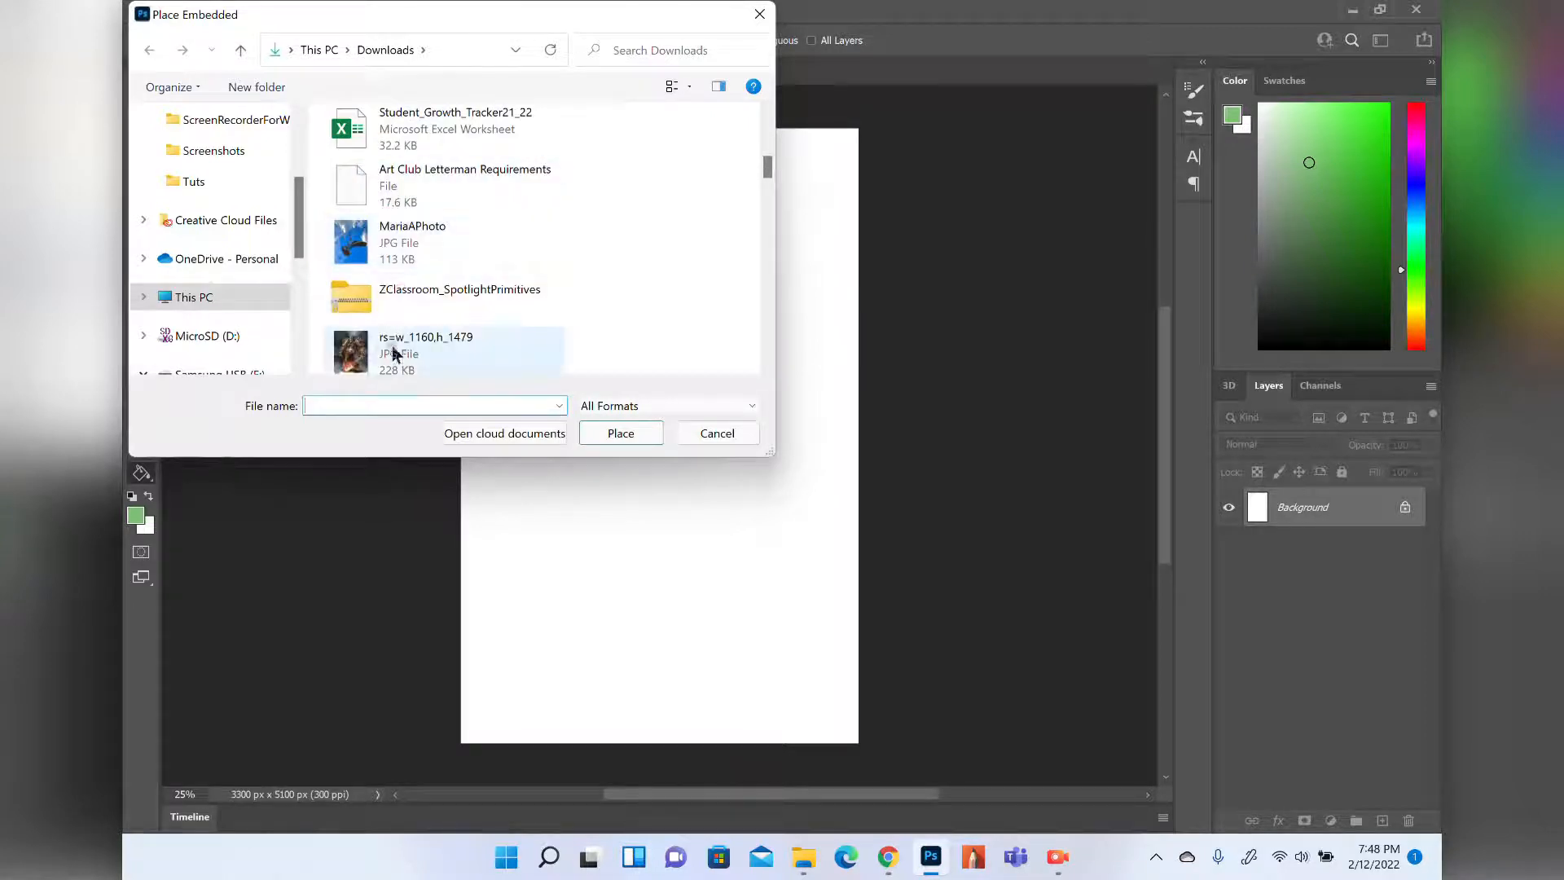
pyautogui.doubleClick(363, 358)
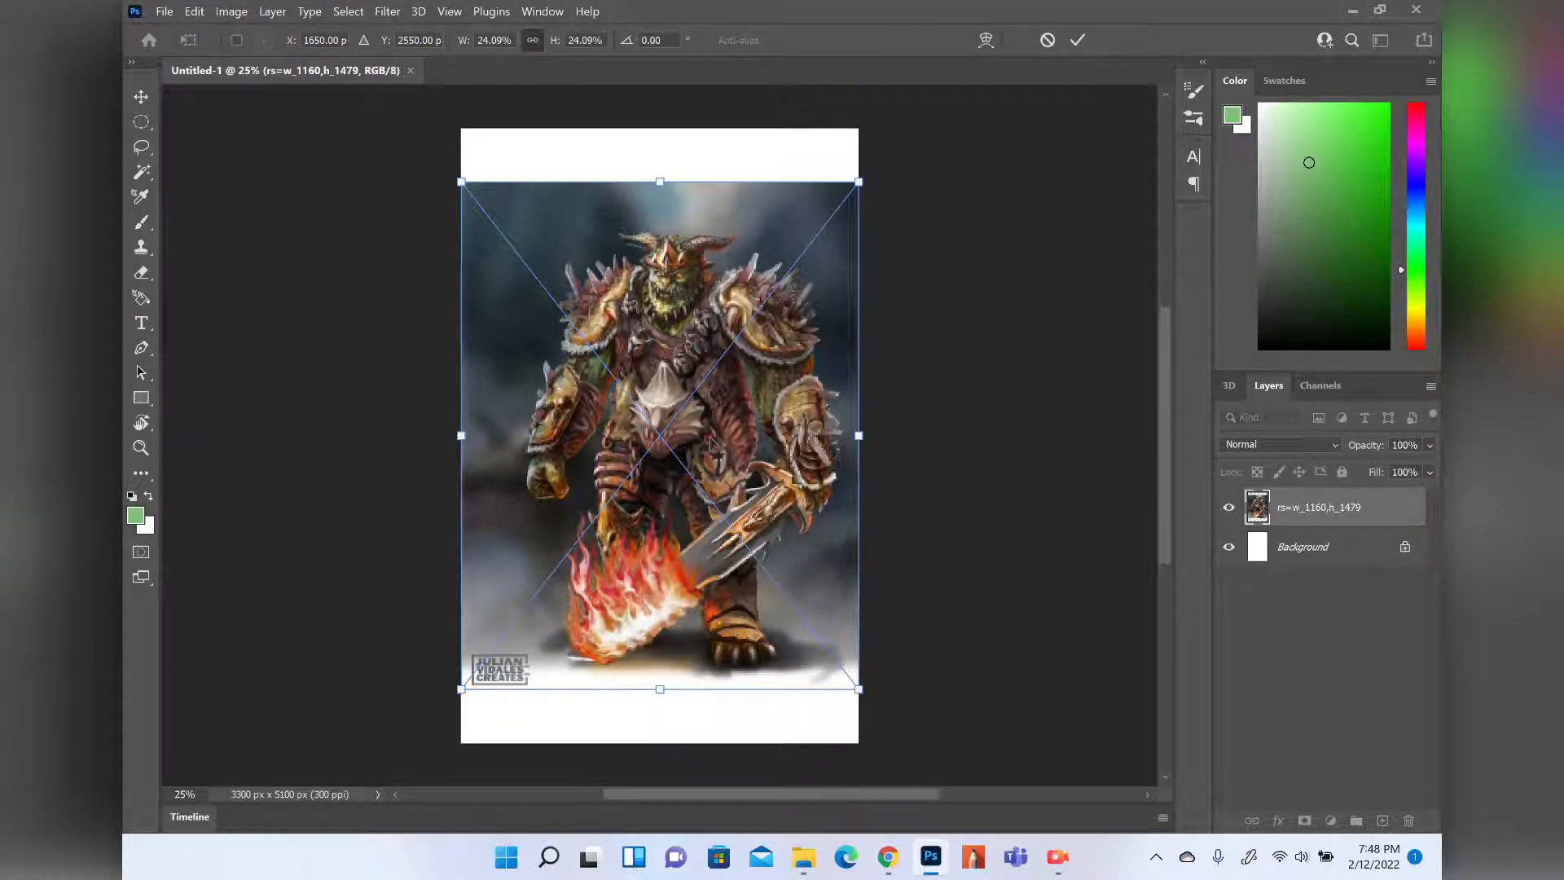
# Scale the placed image proportionally about its center to about 15.2% and commit the placement.
pyautogui.moveTo(655, 402)
pyautogui.mouseDown()
pyautogui.moveTo(666, 339)
pyautogui.moveTo(644, 491)
pyautogui.moveTo(667, 358)
pyautogui.moveTo(599, 422)
pyautogui.moveTo(698, 463)
pyautogui.moveTo(634, 402)
pyautogui.moveTo(676, 386)
pyautogui.mouseUp()
pyautogui.moveTo(848, 210); pyautogui.dragTo(768, 317)
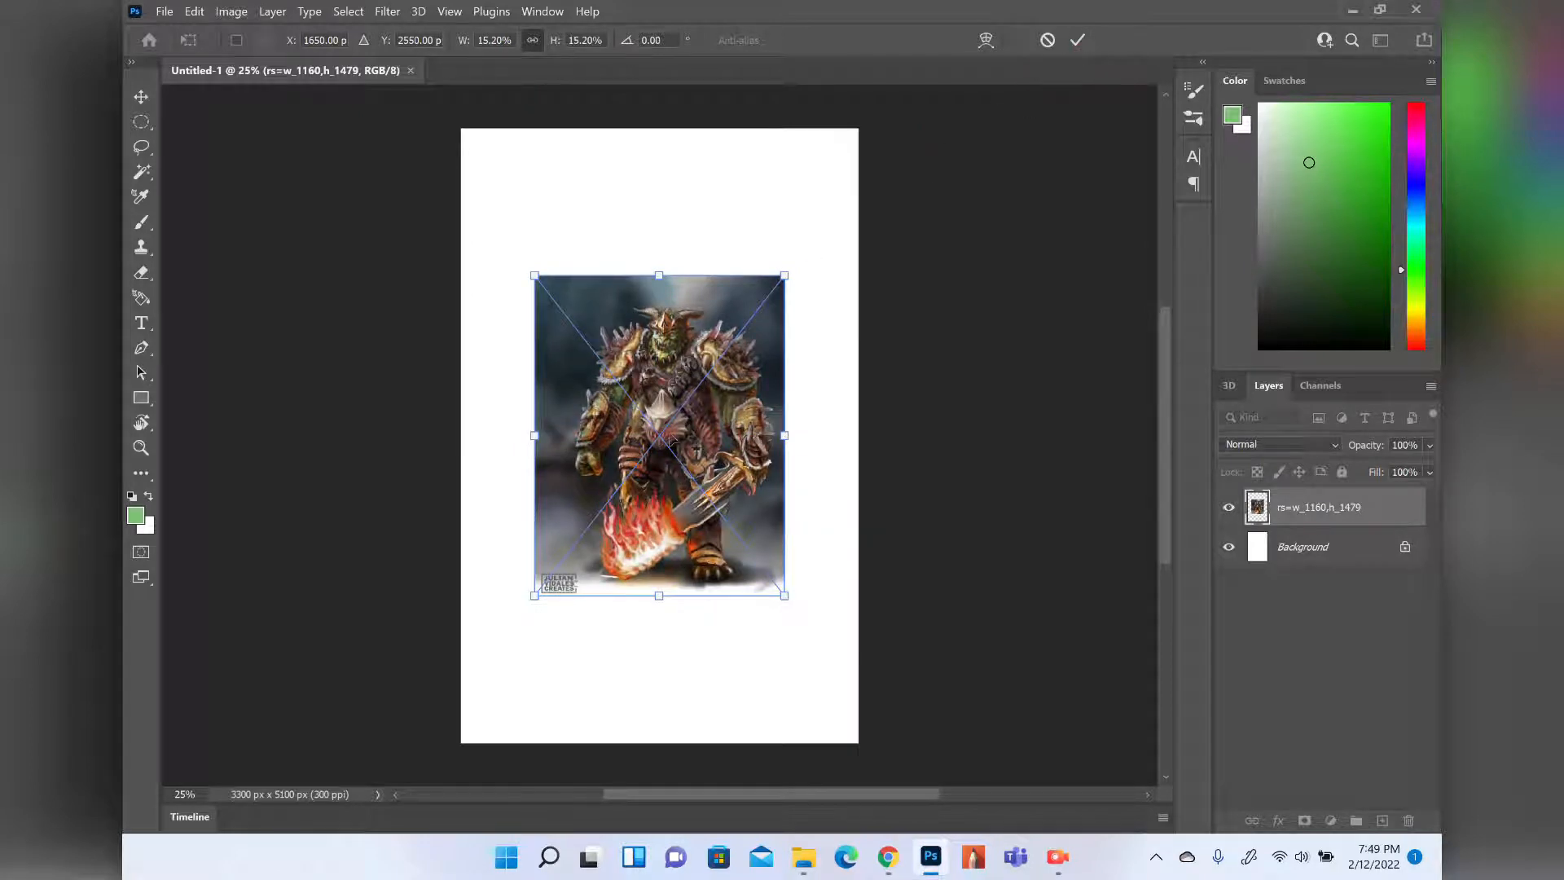
pyautogui.press('Return')
pyautogui.press('g')
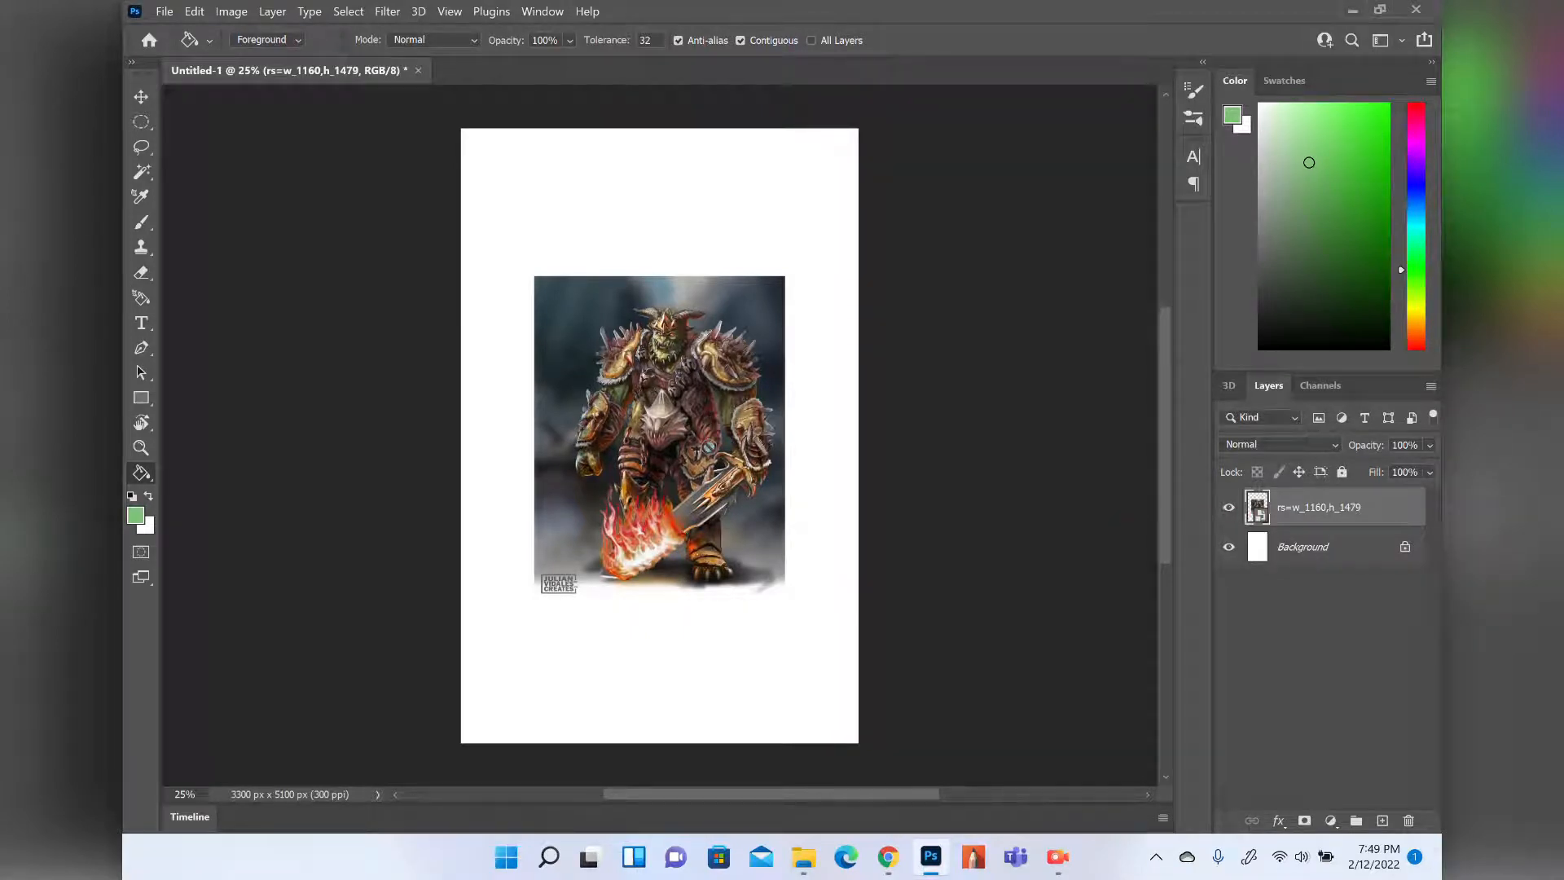
# Free Transform the placed image to about 18% and move it near the page's upper-left corner.
pyautogui.hotkey('ctrl', 't')
pyautogui.moveTo(776, 283); pyautogui.dragTo(802, 338)
pyautogui.moveTo(614, 507); pyautogui.dragTo(702, 626)
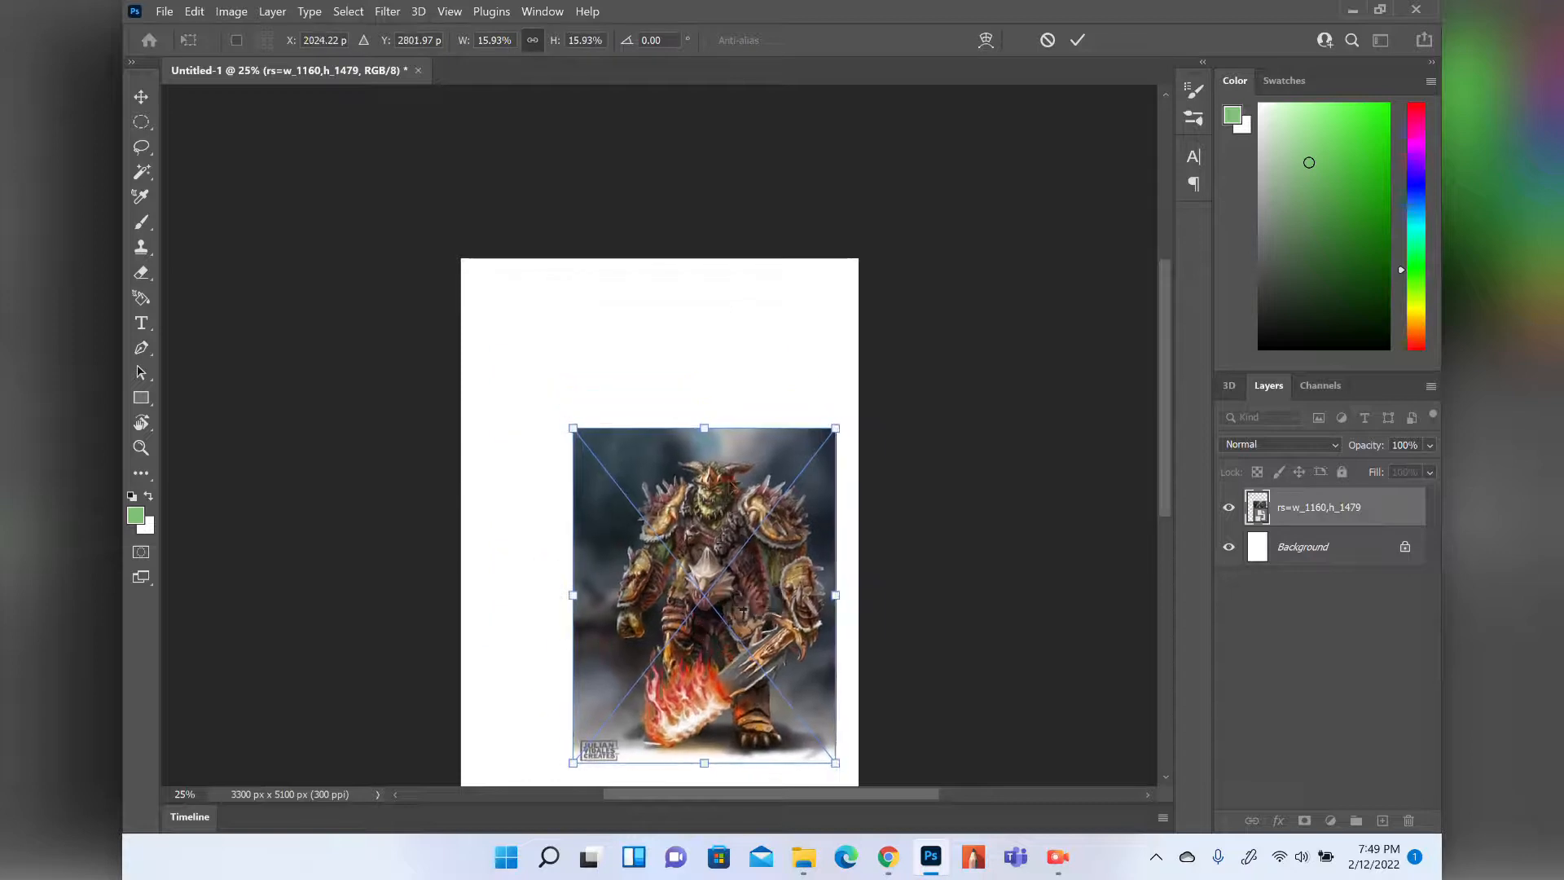
pyautogui.moveTo(1165, 405); pyautogui.dragTo(1152, 446)
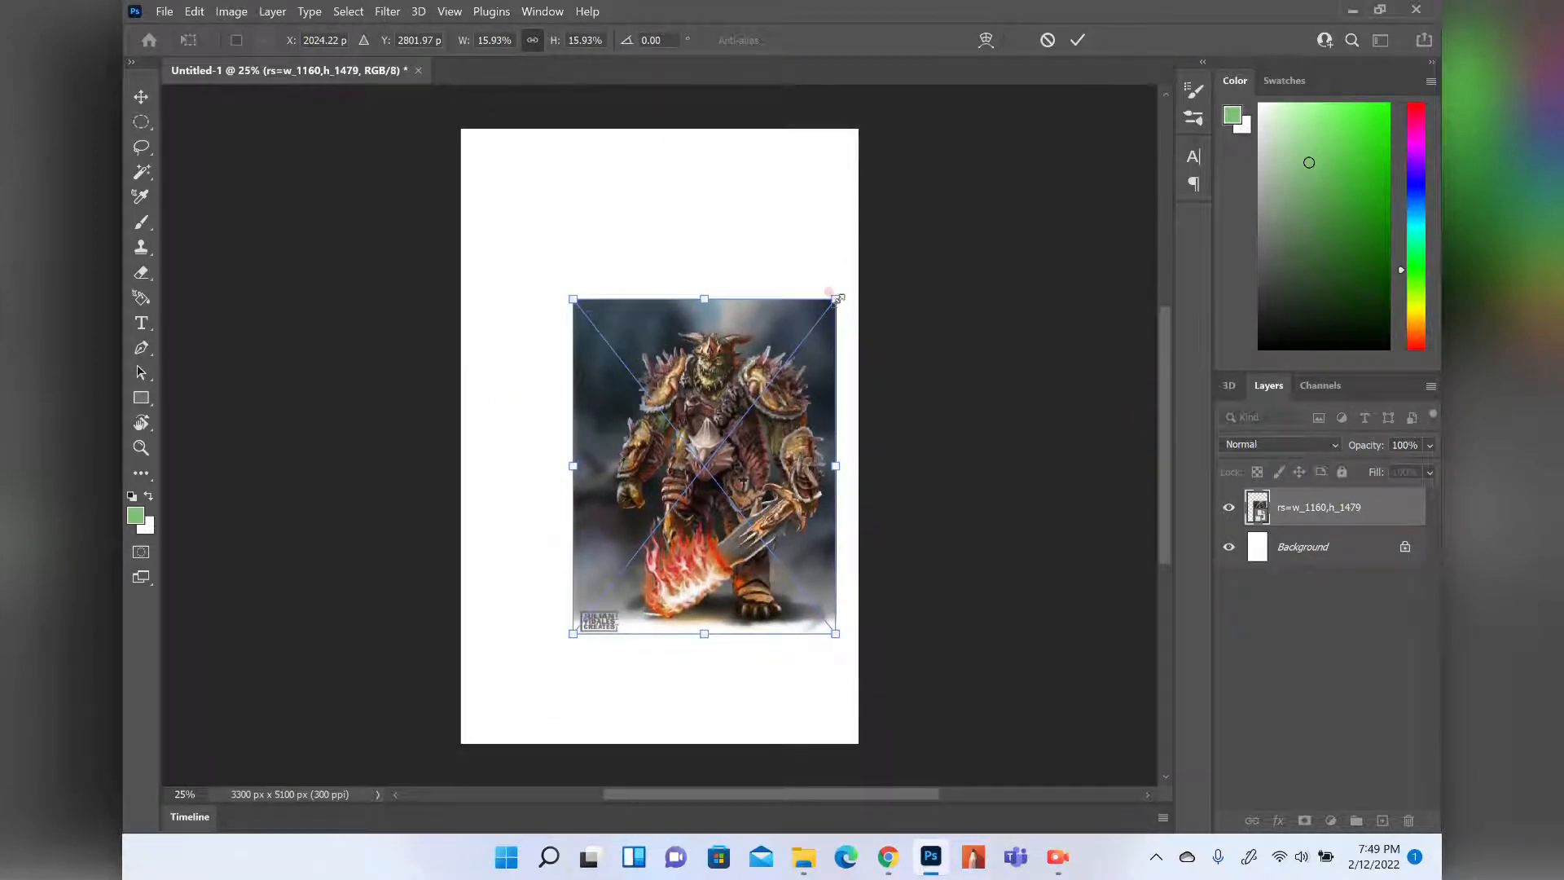
pyautogui.moveTo(839, 299); pyautogui.dragTo(886, 257)
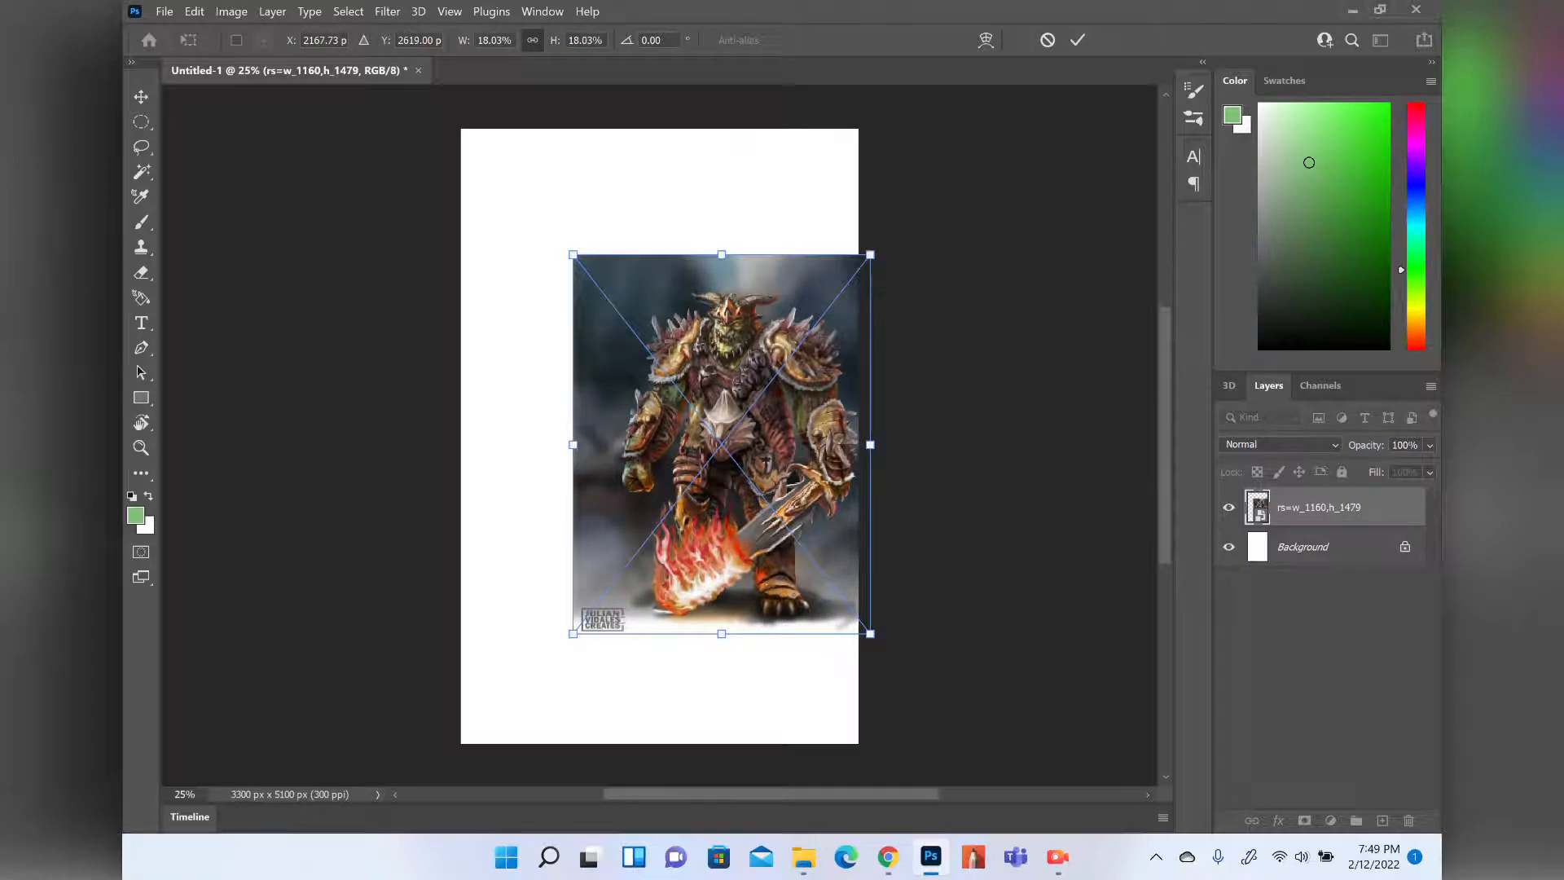
pyautogui.moveTo(787, 337); pyautogui.dragTo(699, 248)
pyautogui.press('Return')
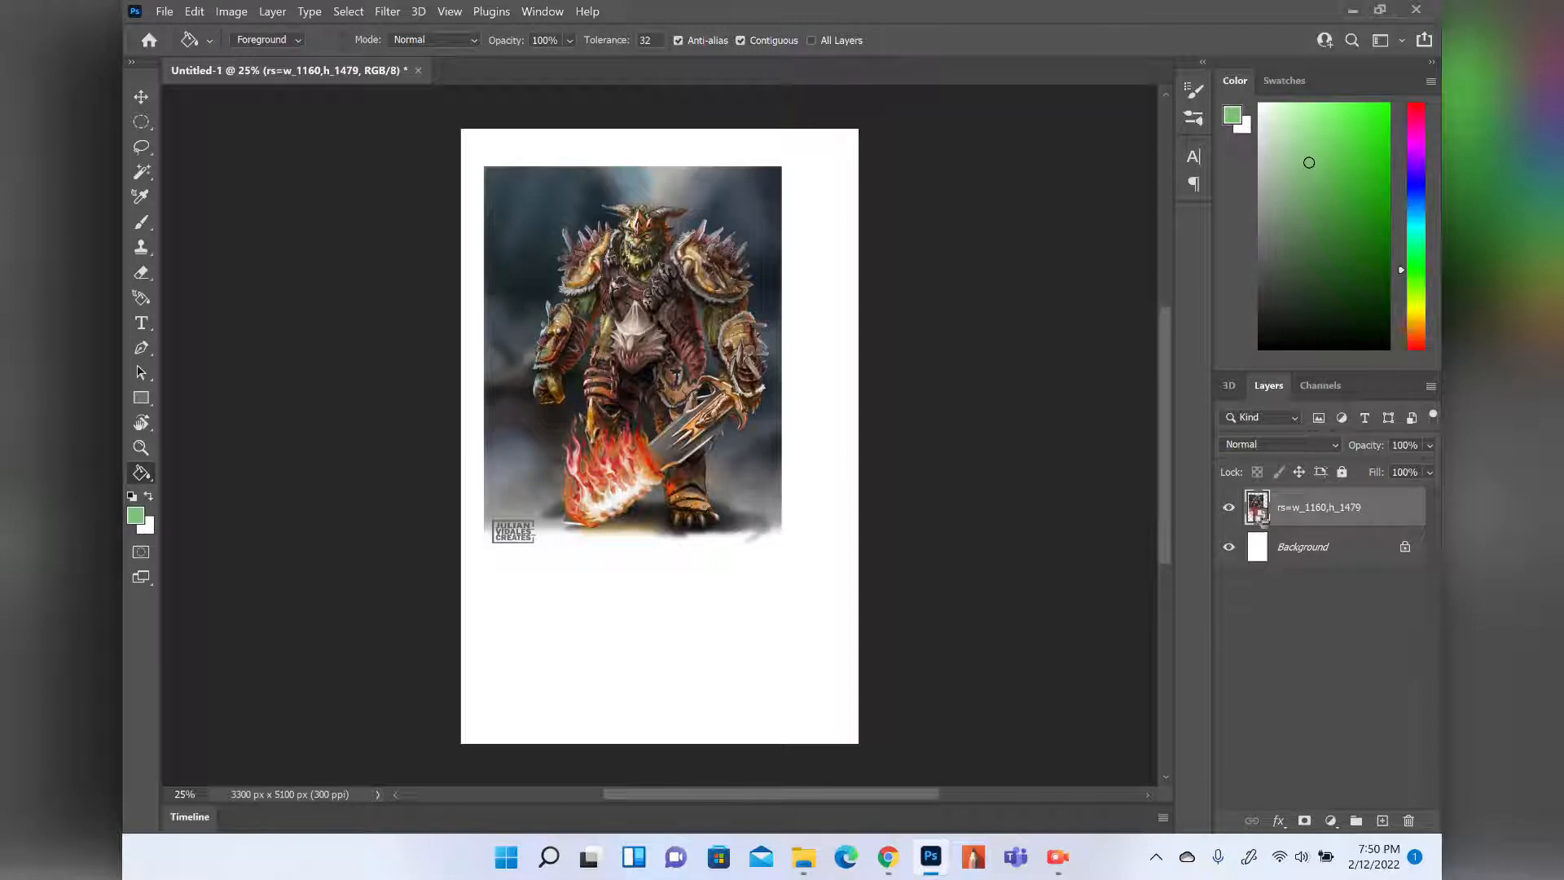
# Try to paint on the placed image layer with the Brush tool, declining to rasterize the smart object.
pyautogui.rightClick(1286, 526)
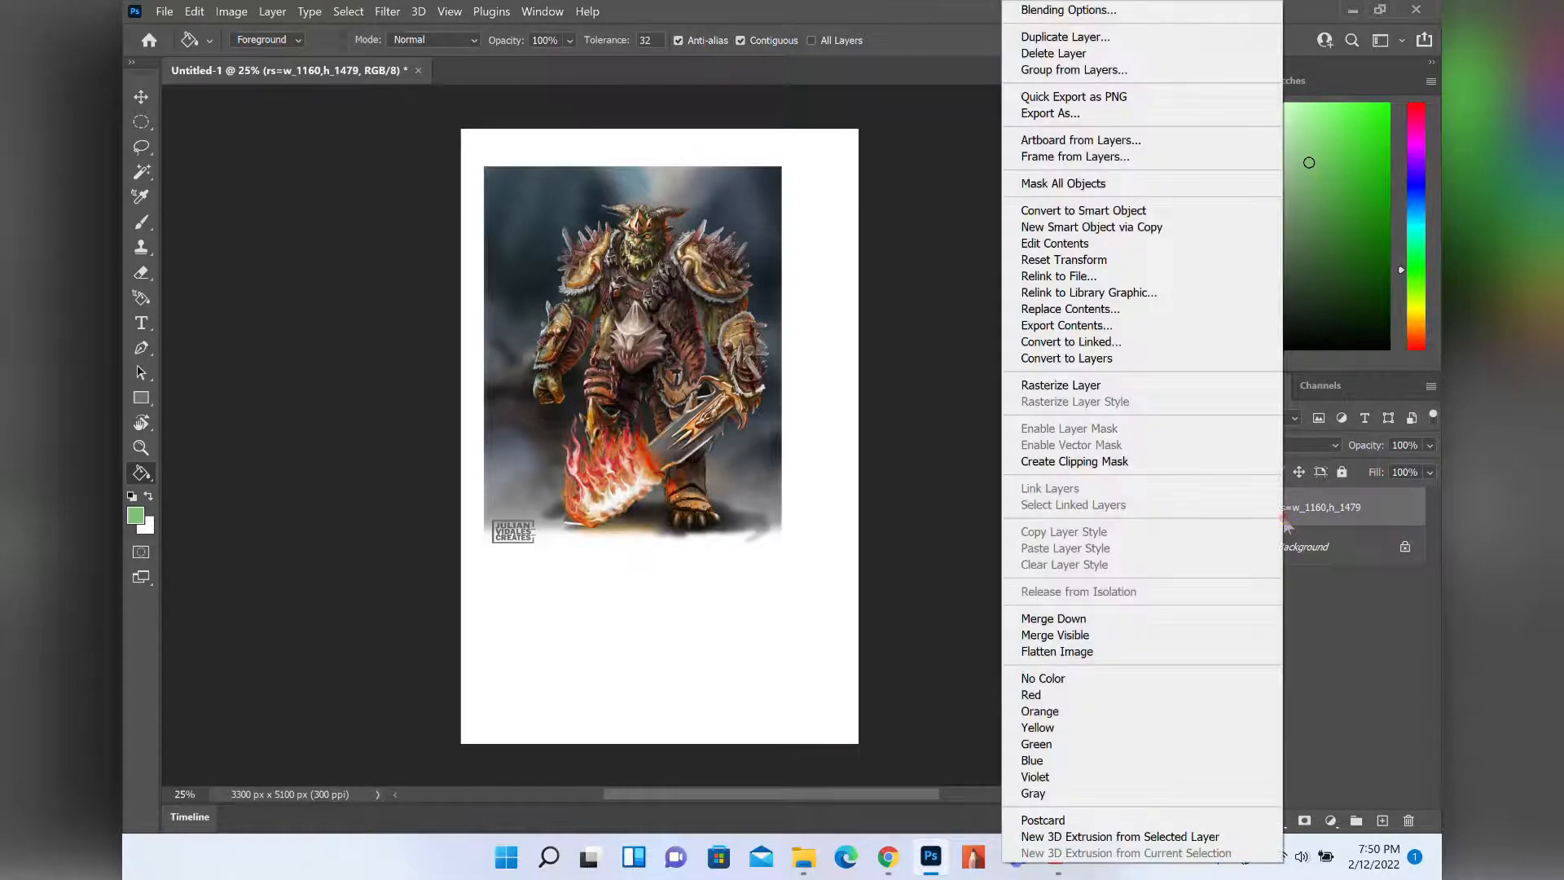
pyautogui.click(1342, 496)
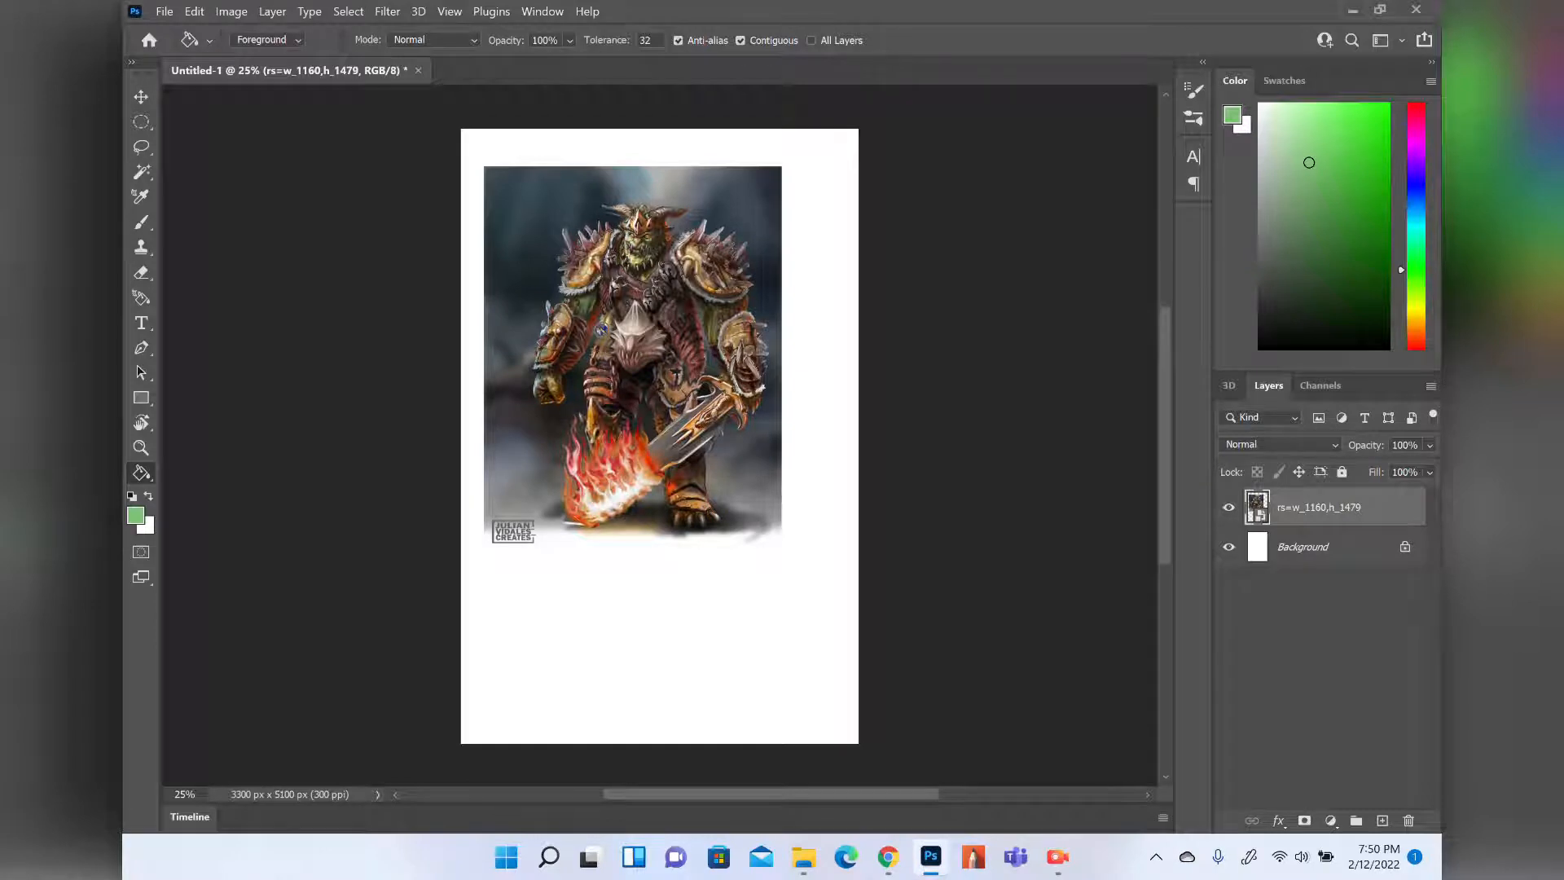
pyautogui.click(141, 220)
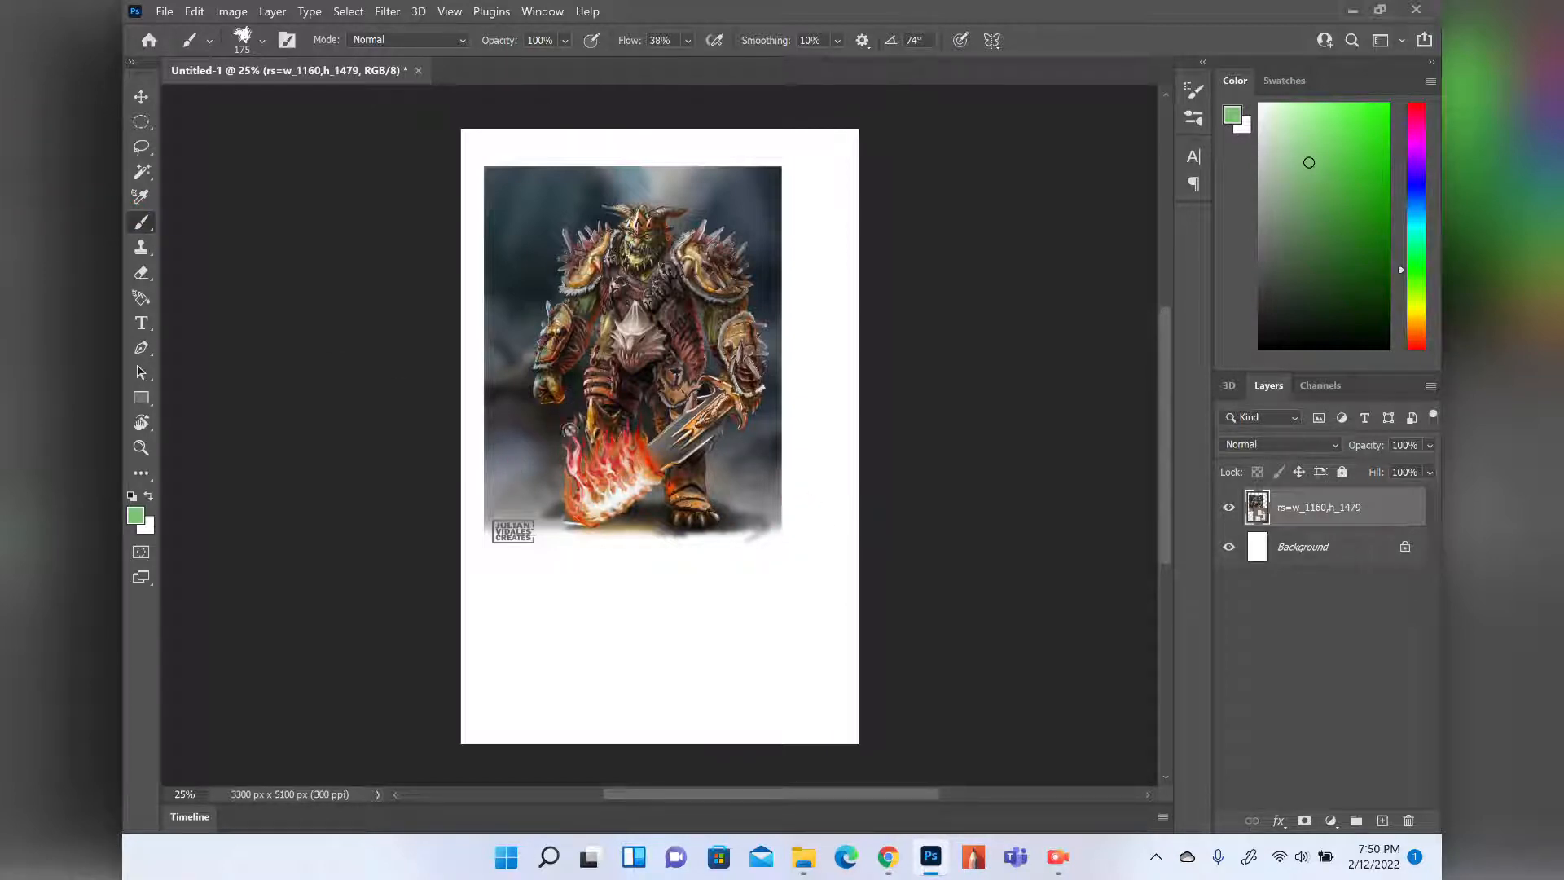
pyautogui.click(513, 464)
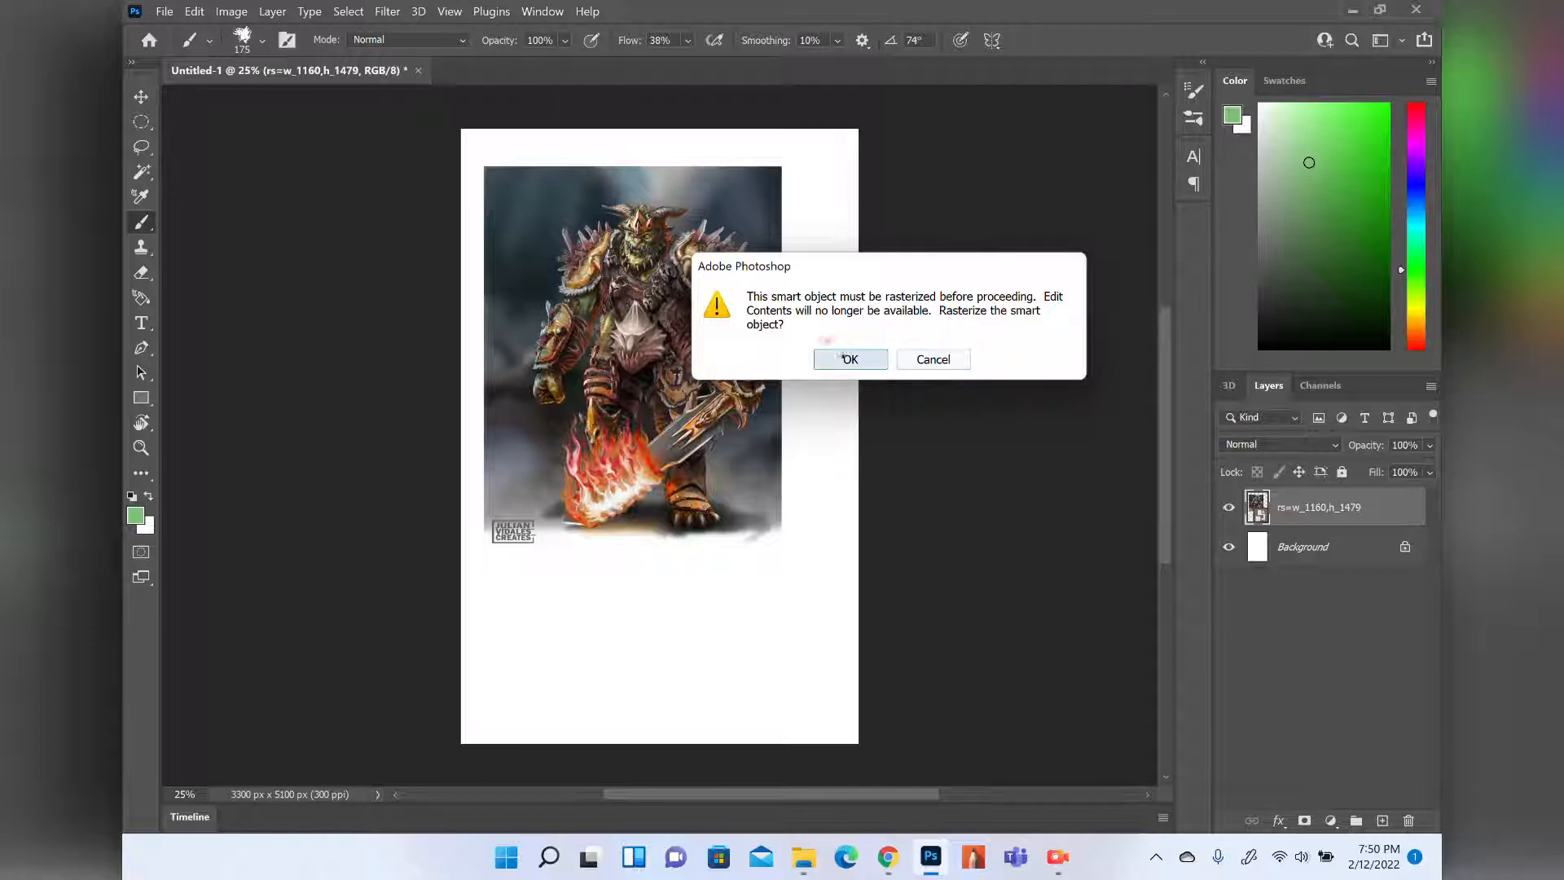
pyautogui.click(933, 359)
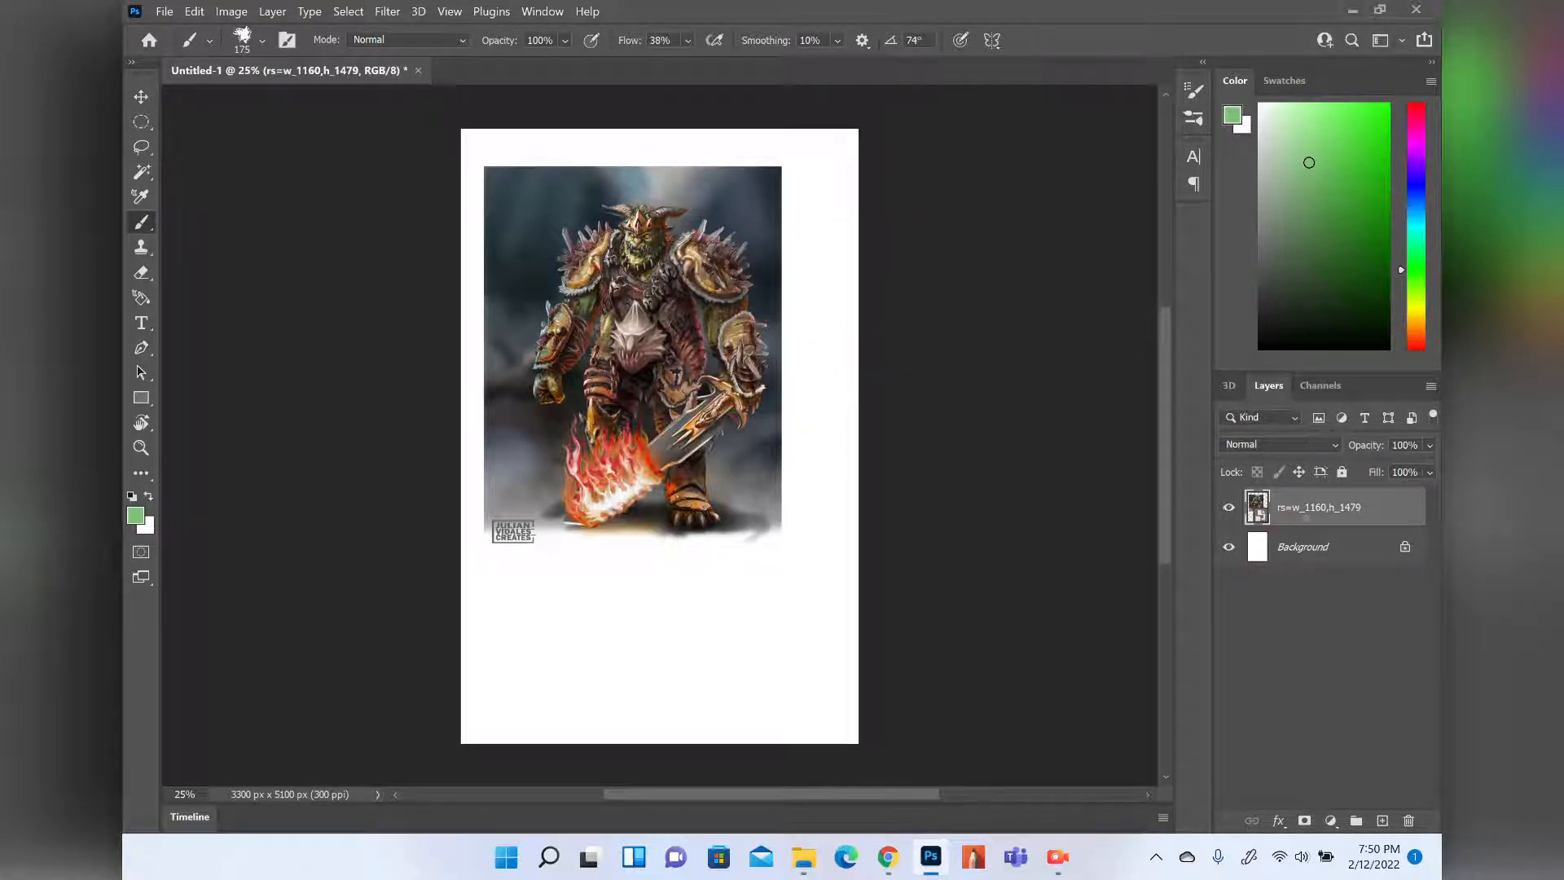
# Rasterize the image layer and brush green paint over the artwork's backdrop beside the figure's lower left side.
pyautogui.rightClick(1399, 507)
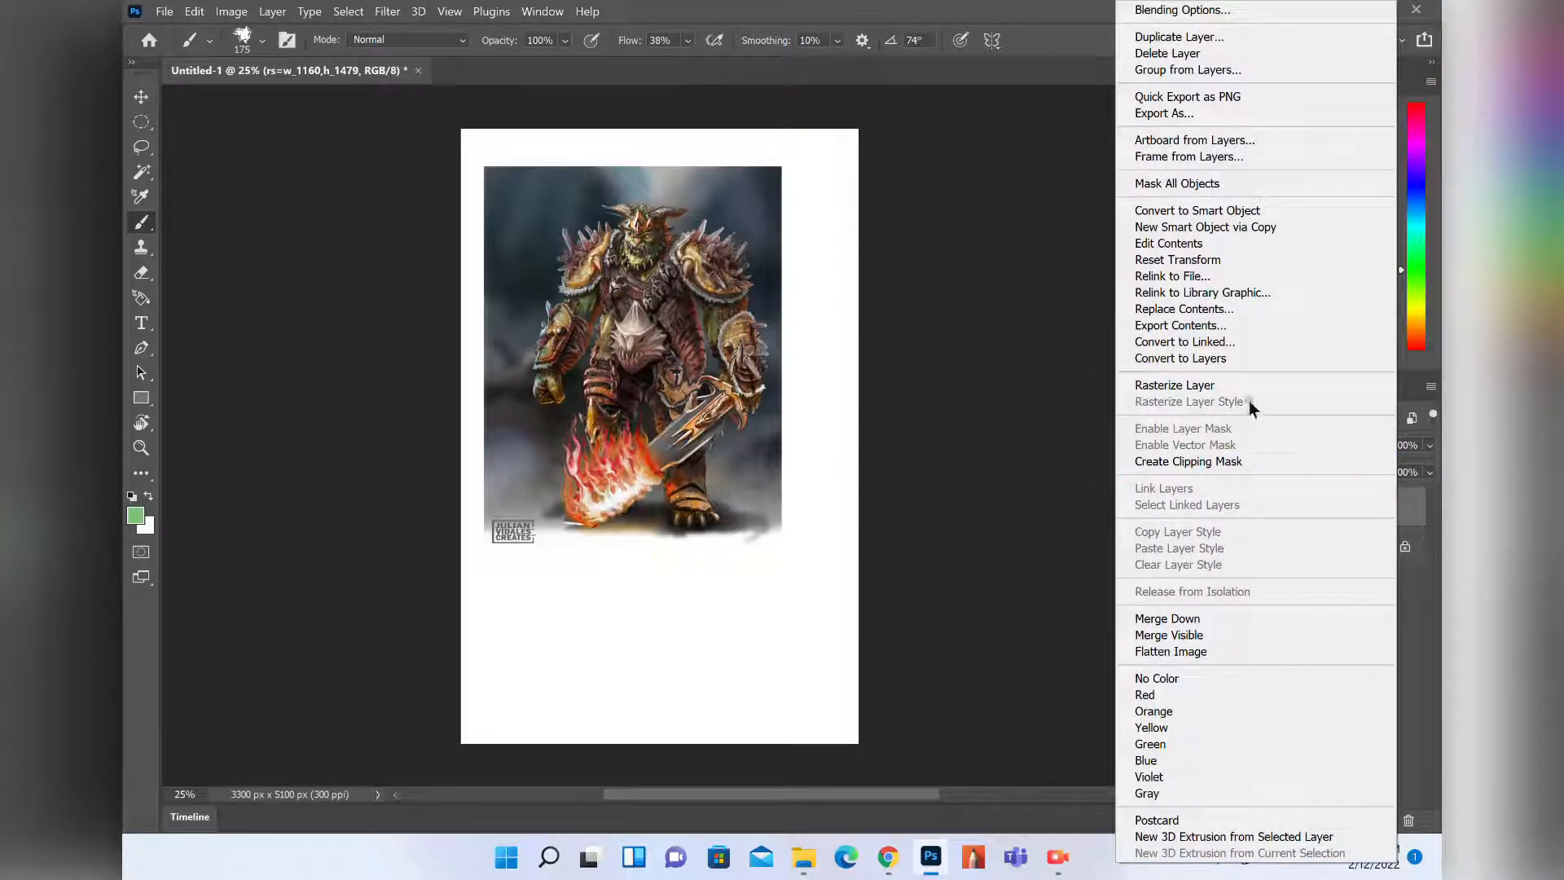
pyautogui.click(1196, 388)
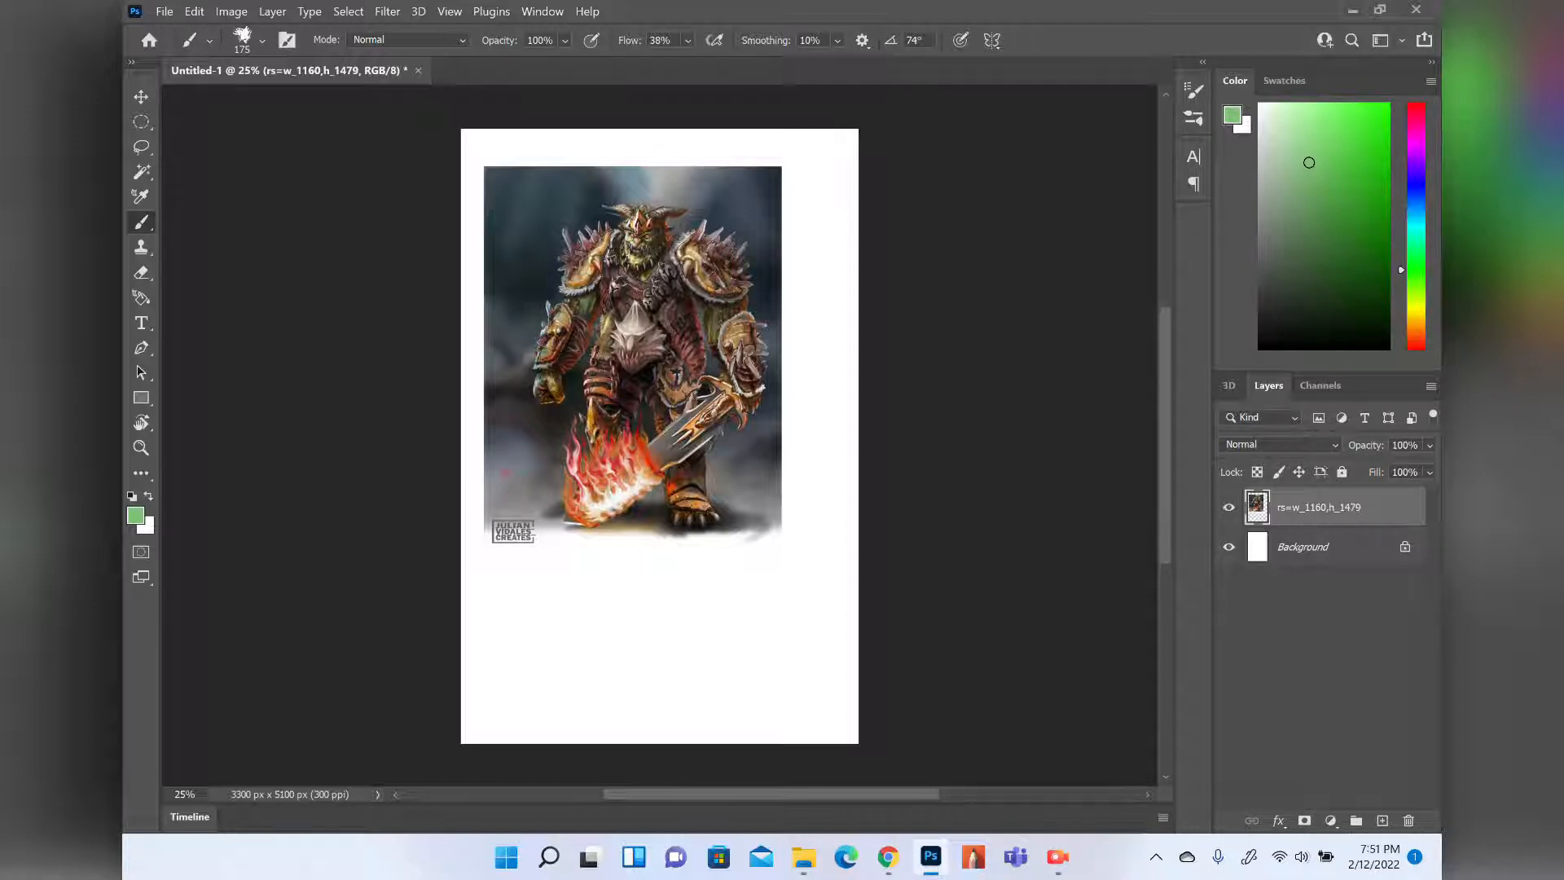
pyautogui.moveTo(505, 452)
pyautogui.mouseDown()
pyautogui.moveTo(531, 501)
pyautogui.moveTo(534, 413)
pyautogui.moveTo(514, 396)
pyautogui.moveTo(548, 415)
pyautogui.moveTo(518, 350)
pyautogui.mouseUp()
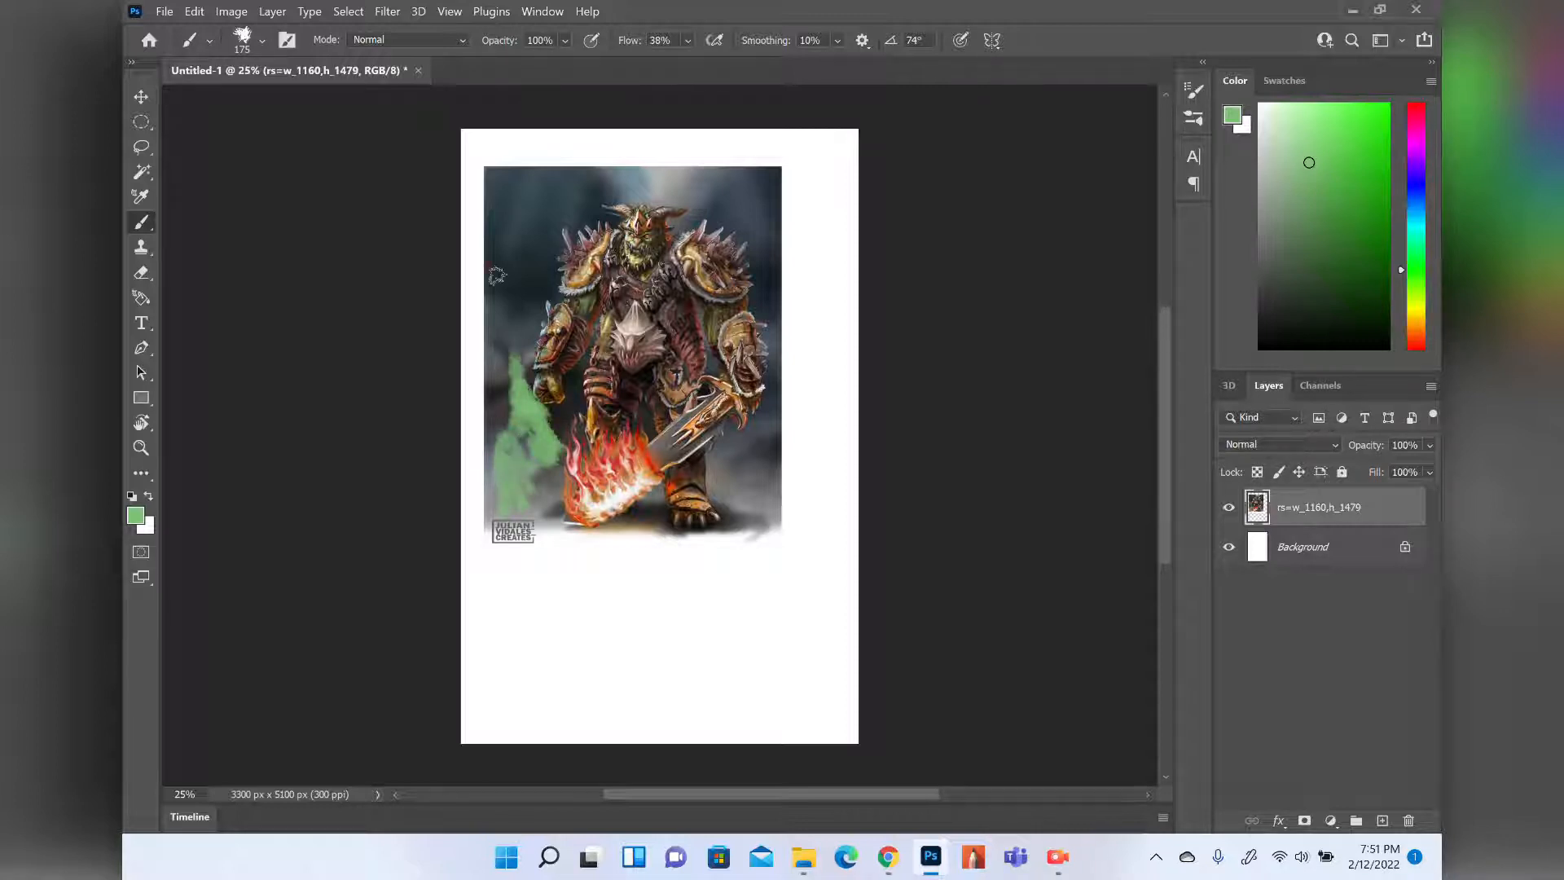
# Undo the green brushwork, the layer rasterization and the last free transform of the image.
pyautogui.hotkey('ctrl', 'z')
pyautogui.hotkey('ctrl', 'z')
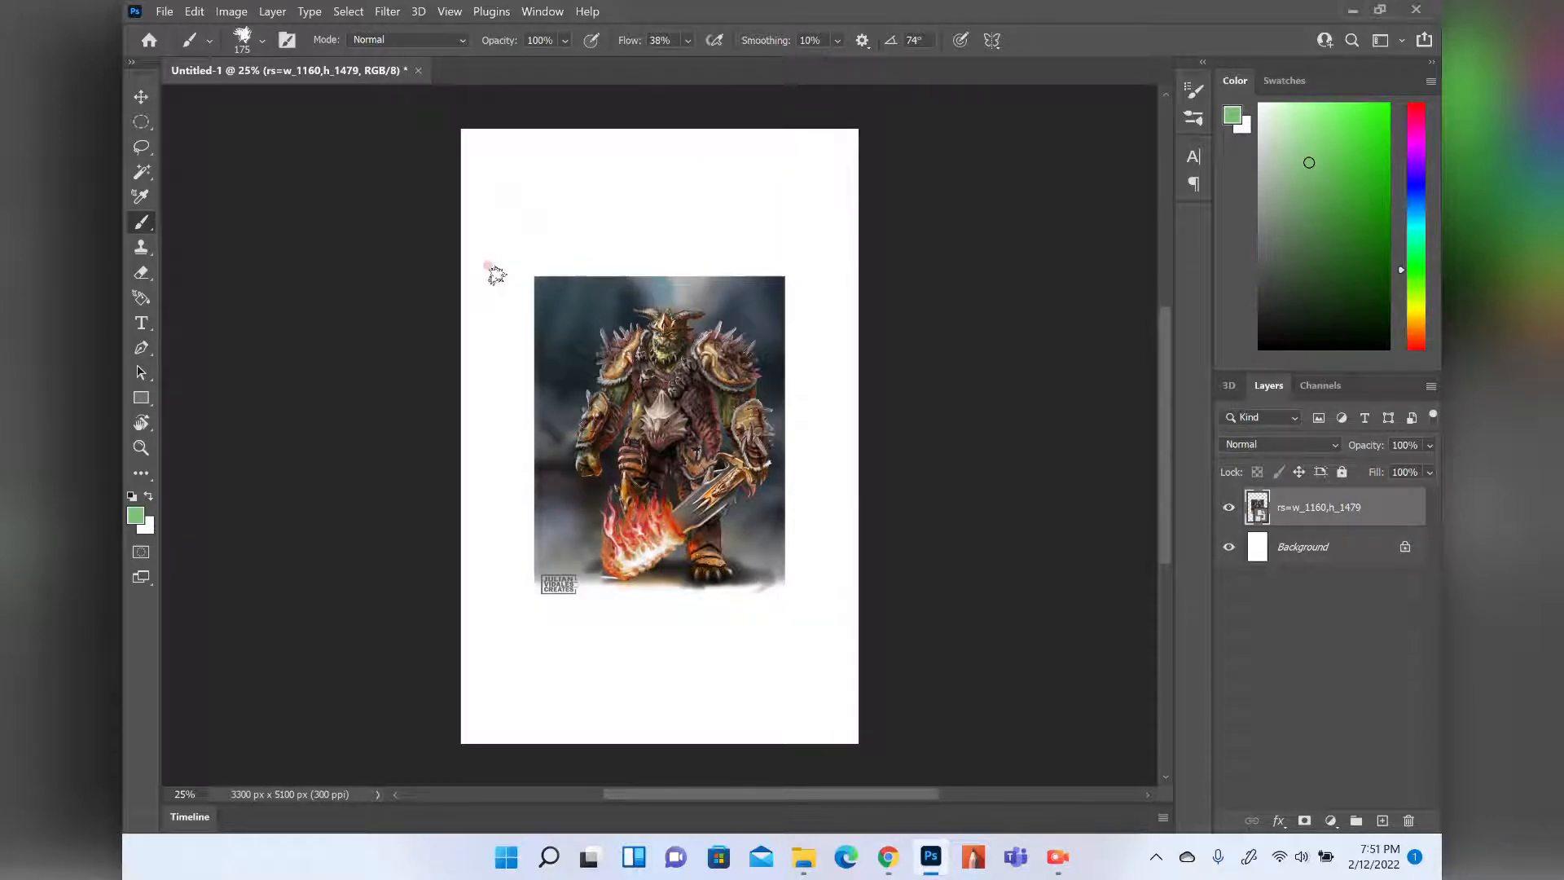
# Review the available file and edit commands, including version history, undo and redo.
pyautogui.click(163, 12)
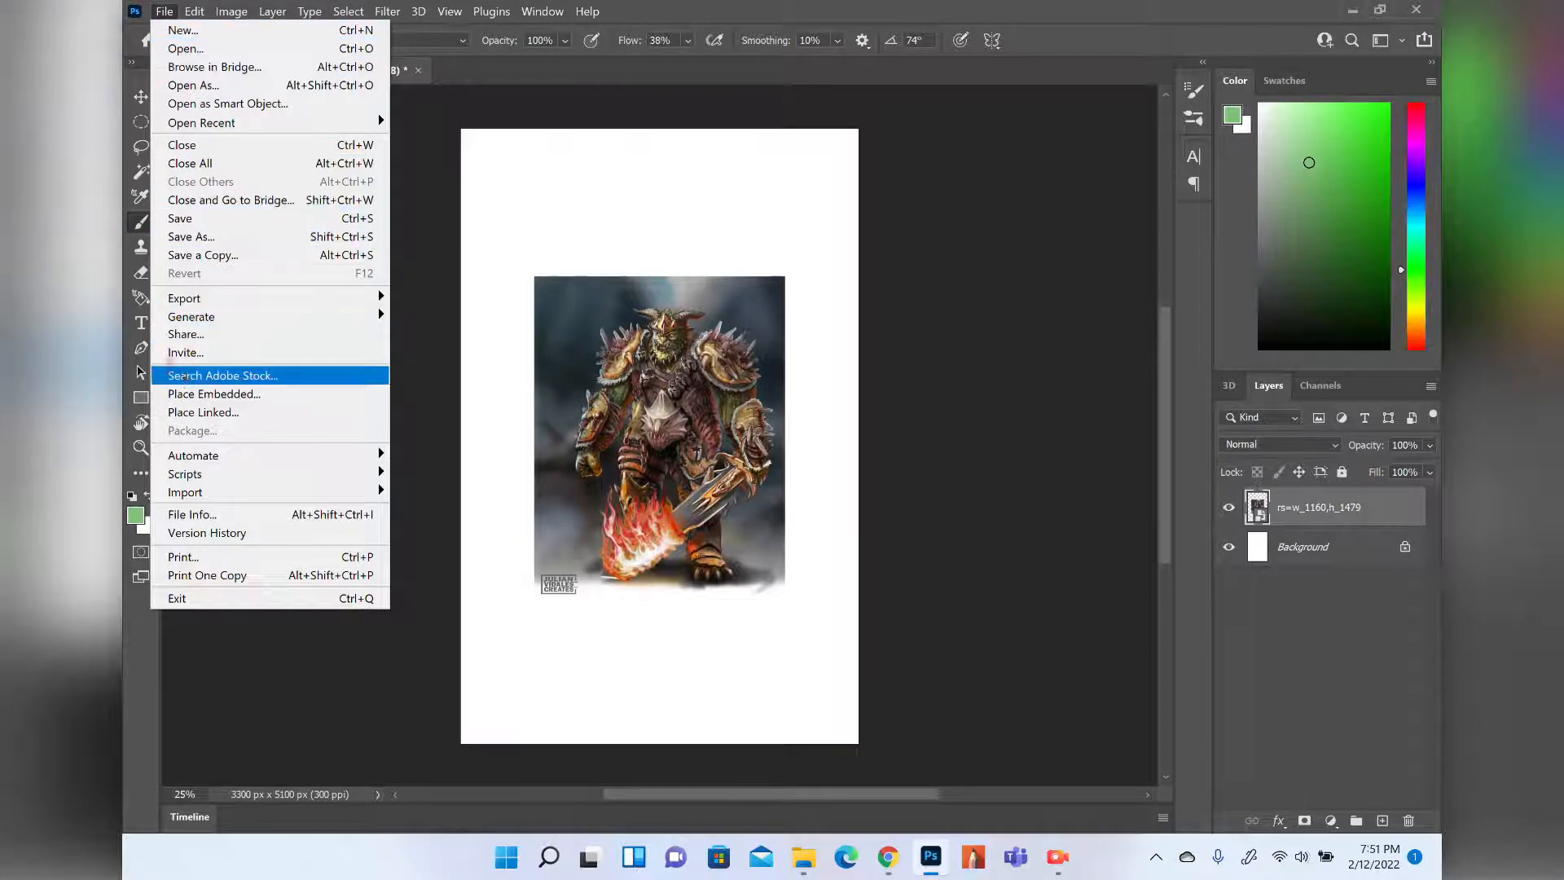
pyautogui.moveTo(185, 473)
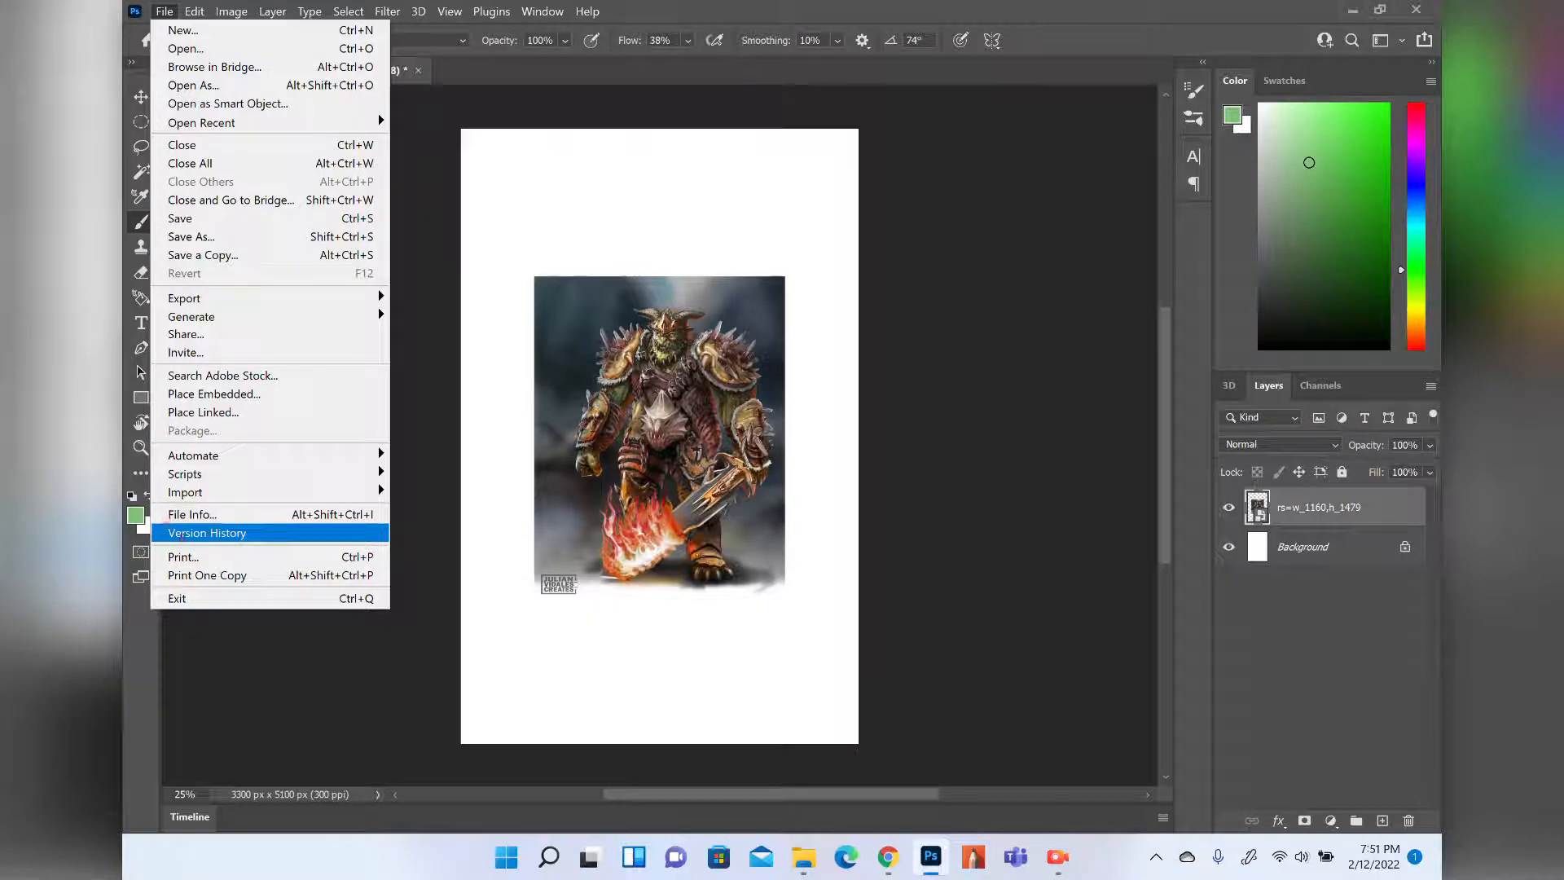
pyautogui.moveTo(194, 11)
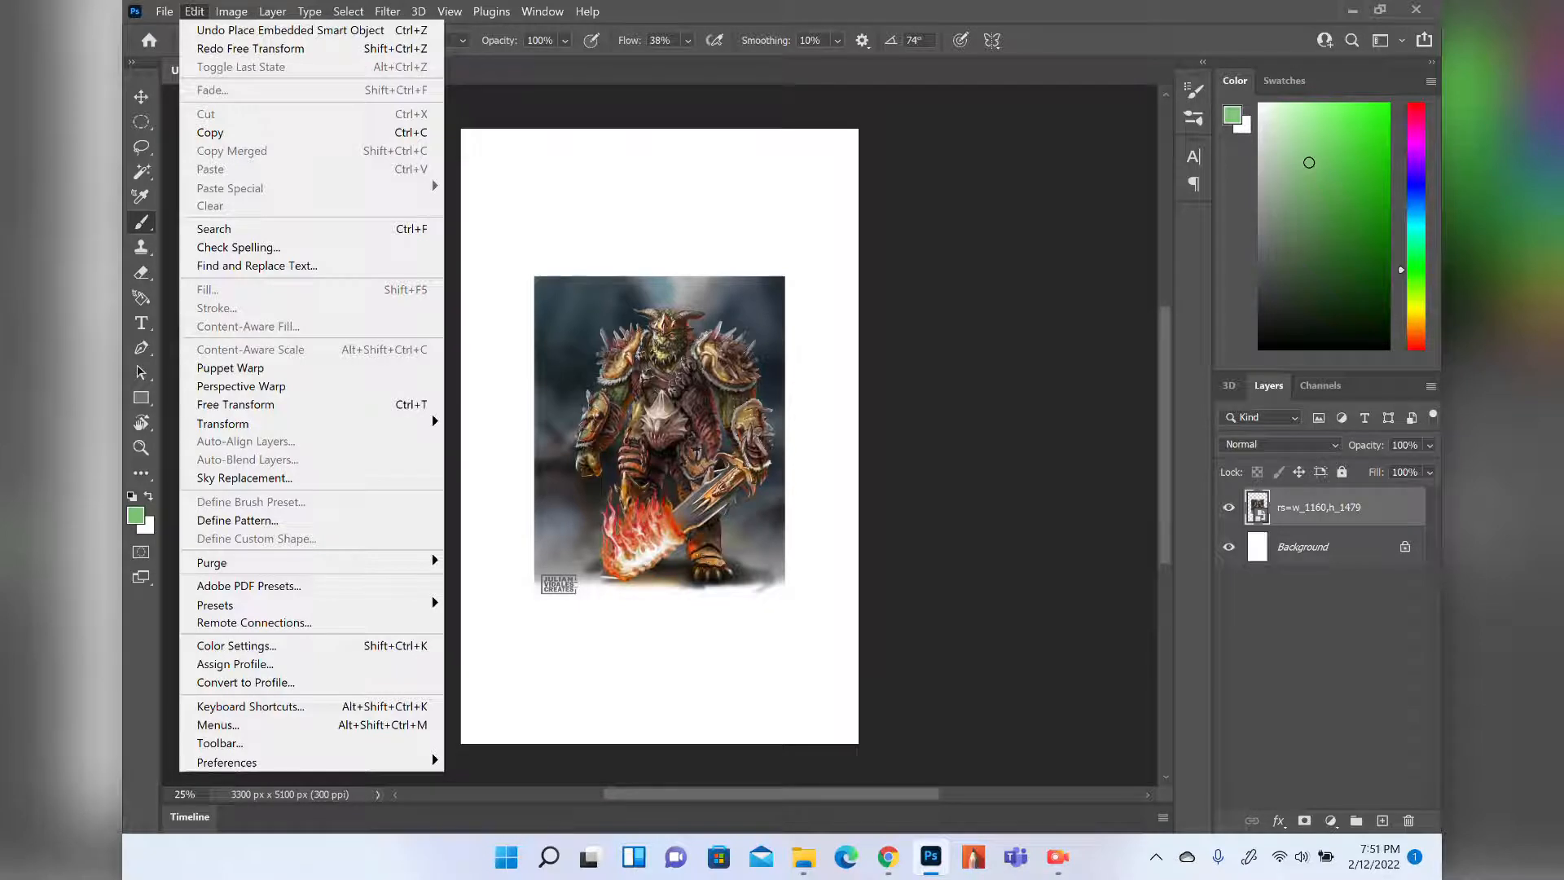
pyautogui.press('Down')
pyautogui.press('Down')
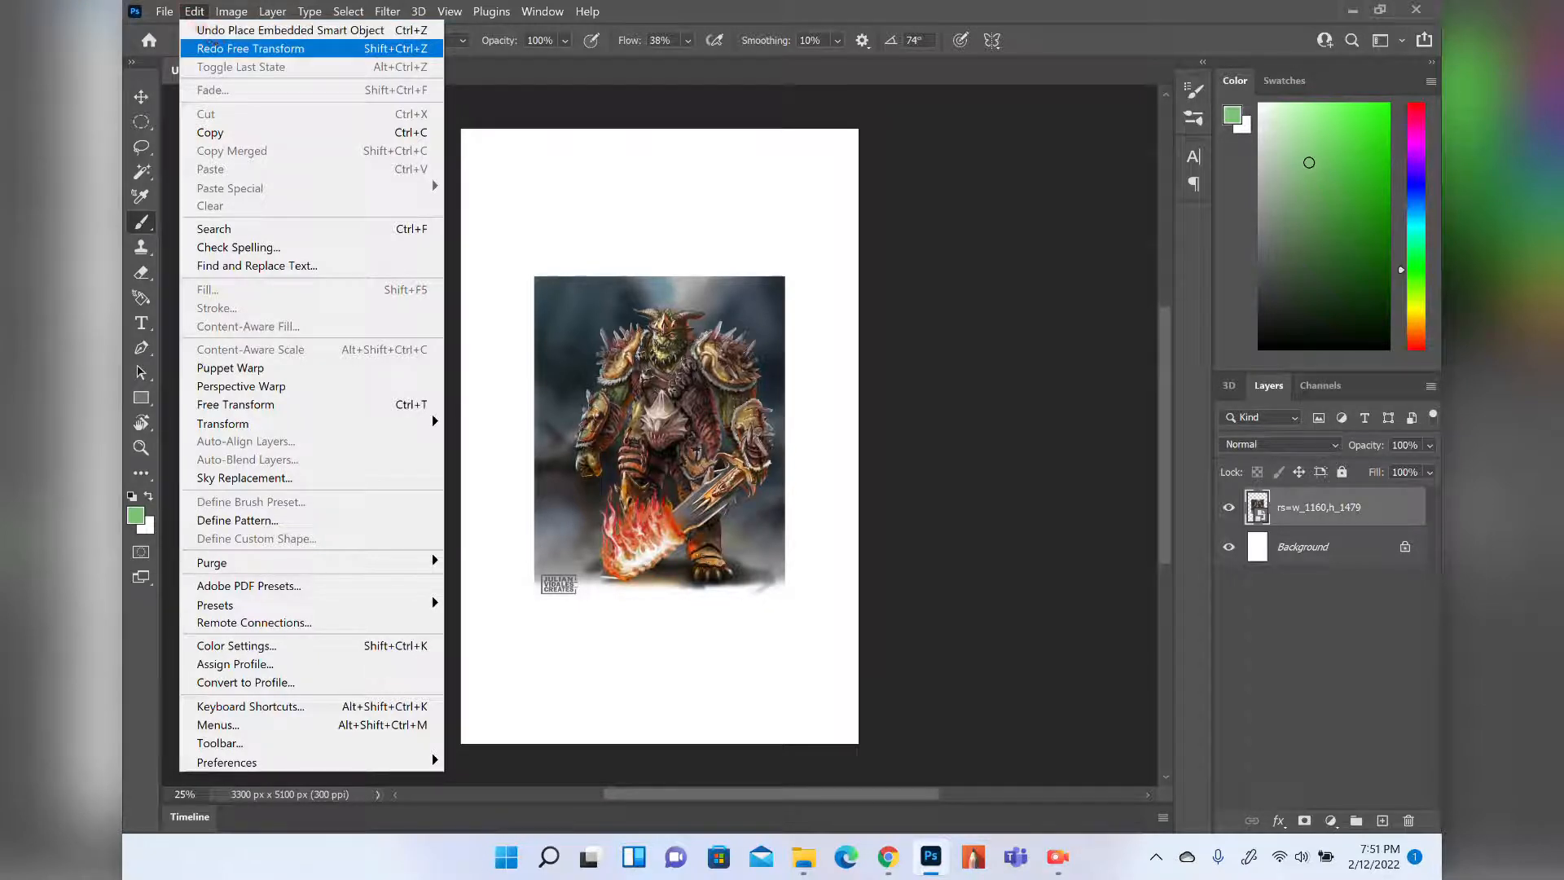
pyautogui.press('Up')
pyautogui.press('Right')
pyautogui.press('Left')
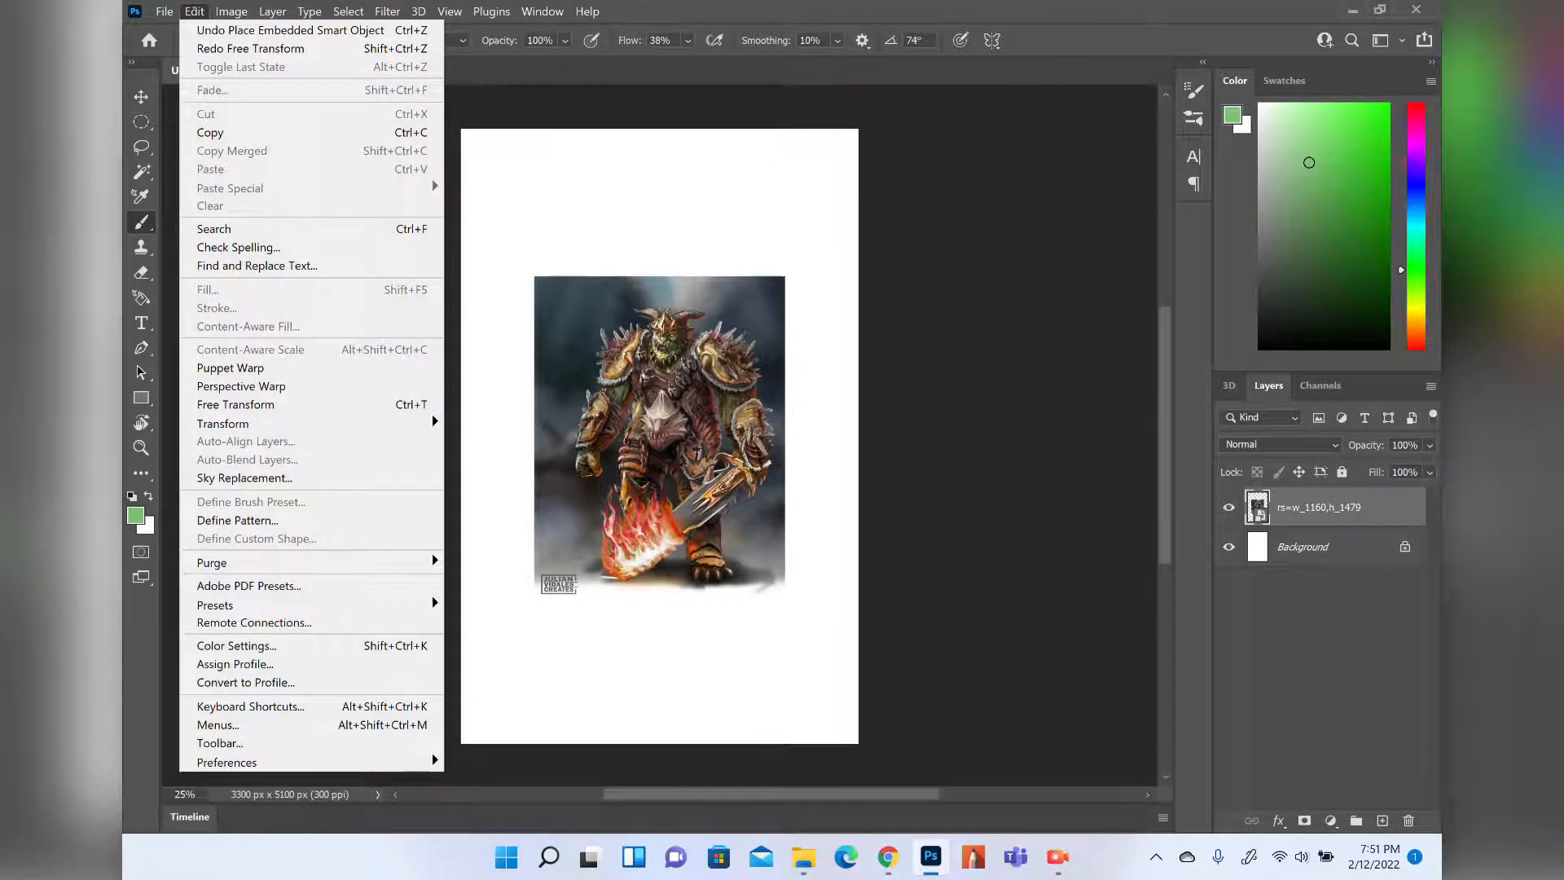
pyautogui.press('Left')
# Rasterize the placed image layer rs=w_1160,h_1479.
pyautogui.click(1293, 525)
pyautogui.rightClick(1293, 526)
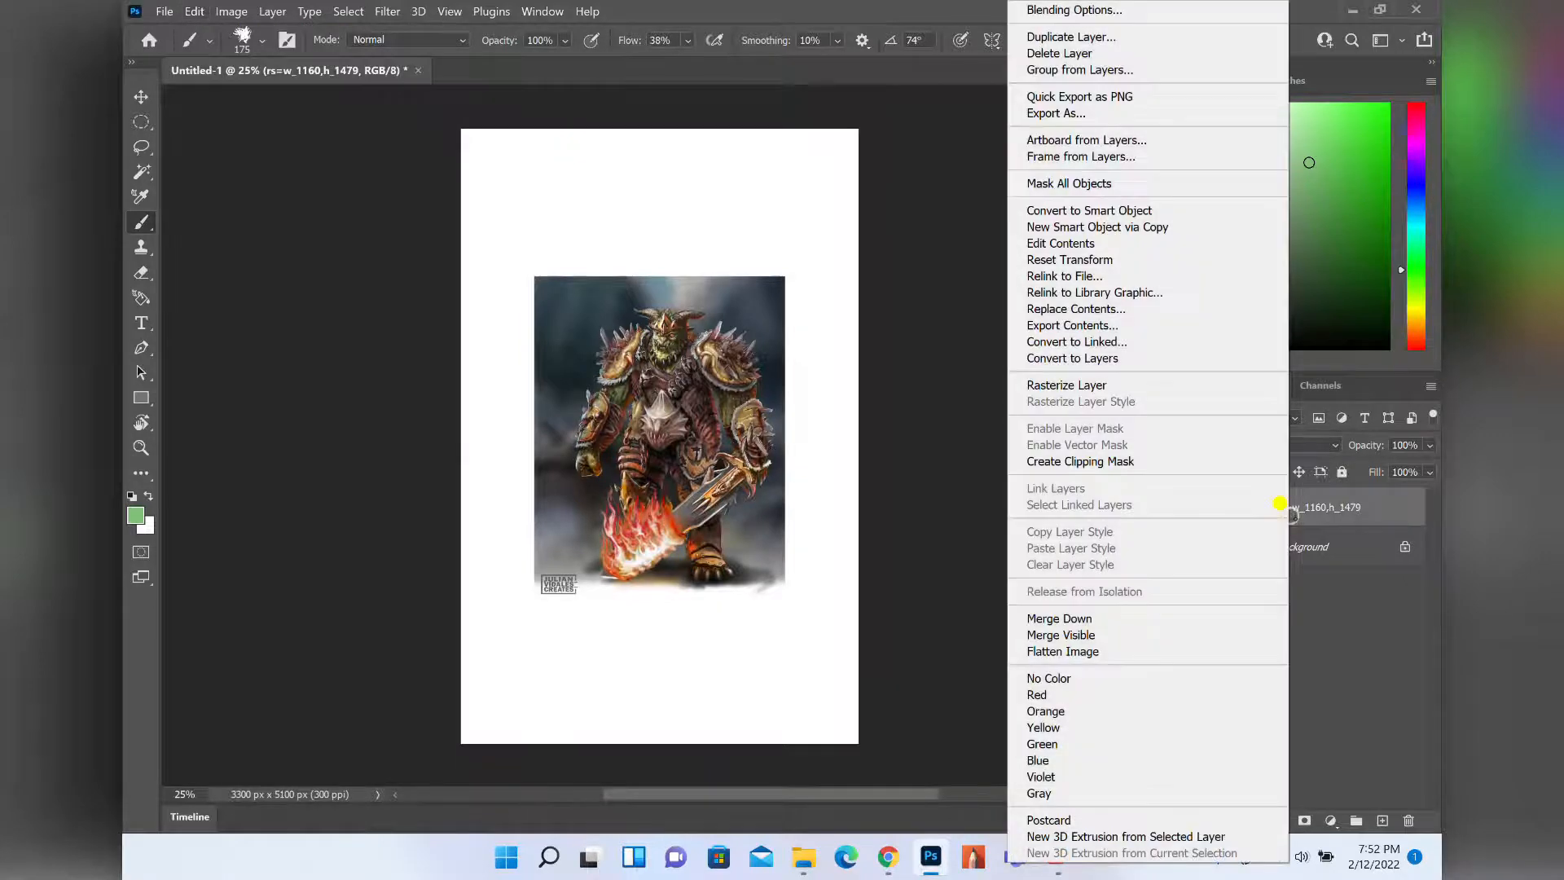
pyautogui.click(1049, 385)
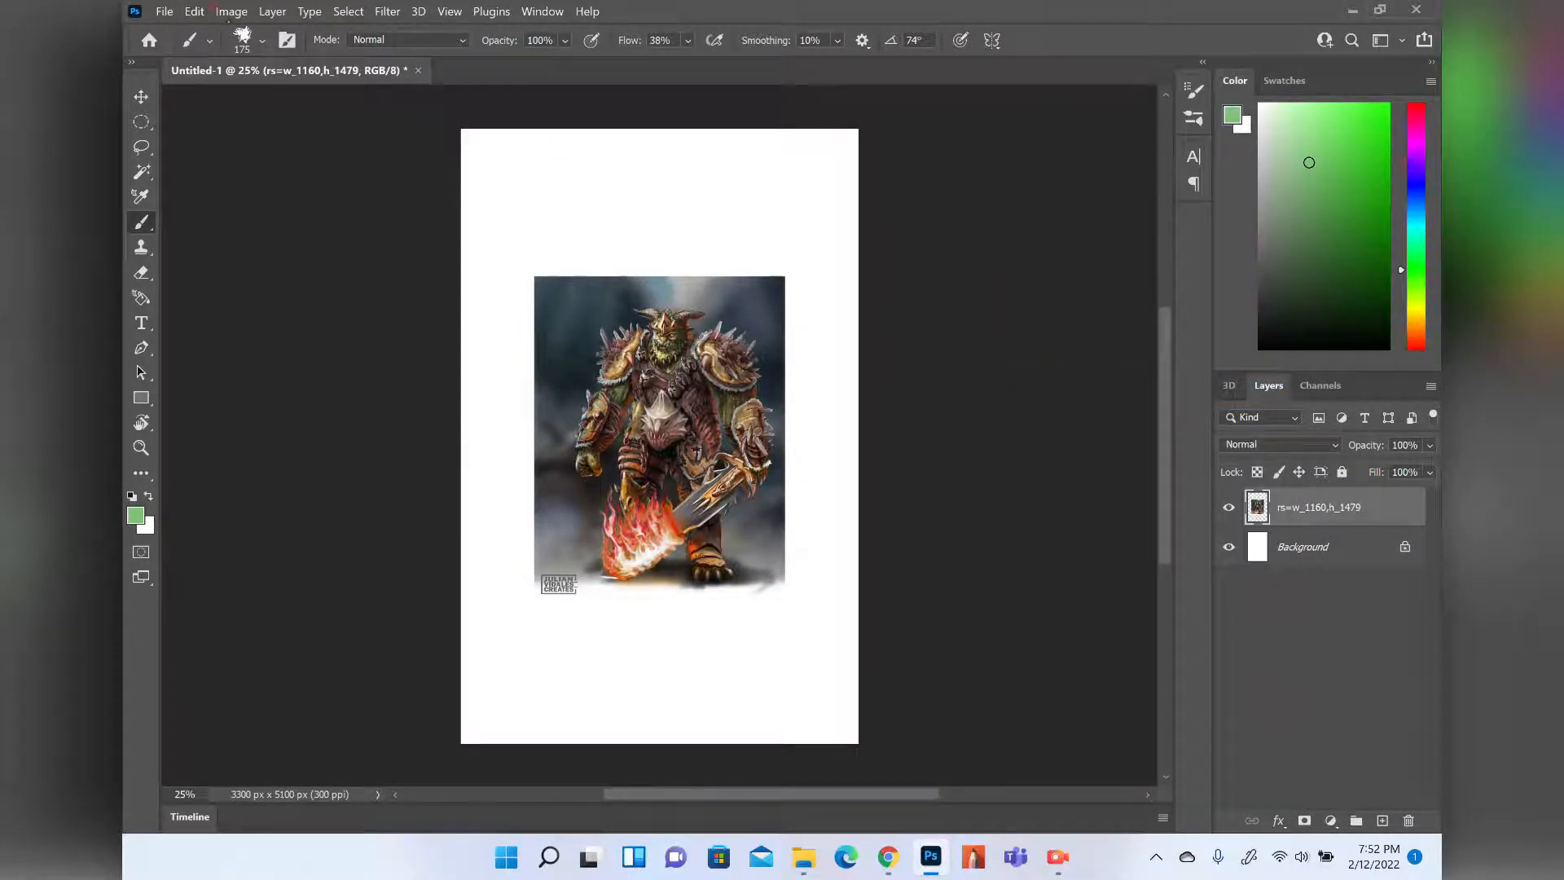
# Start Puppet Warp on the image layer, placing and removing a trial pin in the backdrop near the artwork's upper-left corner.
pyautogui.click(232, 12)
pyautogui.click(194, 11)
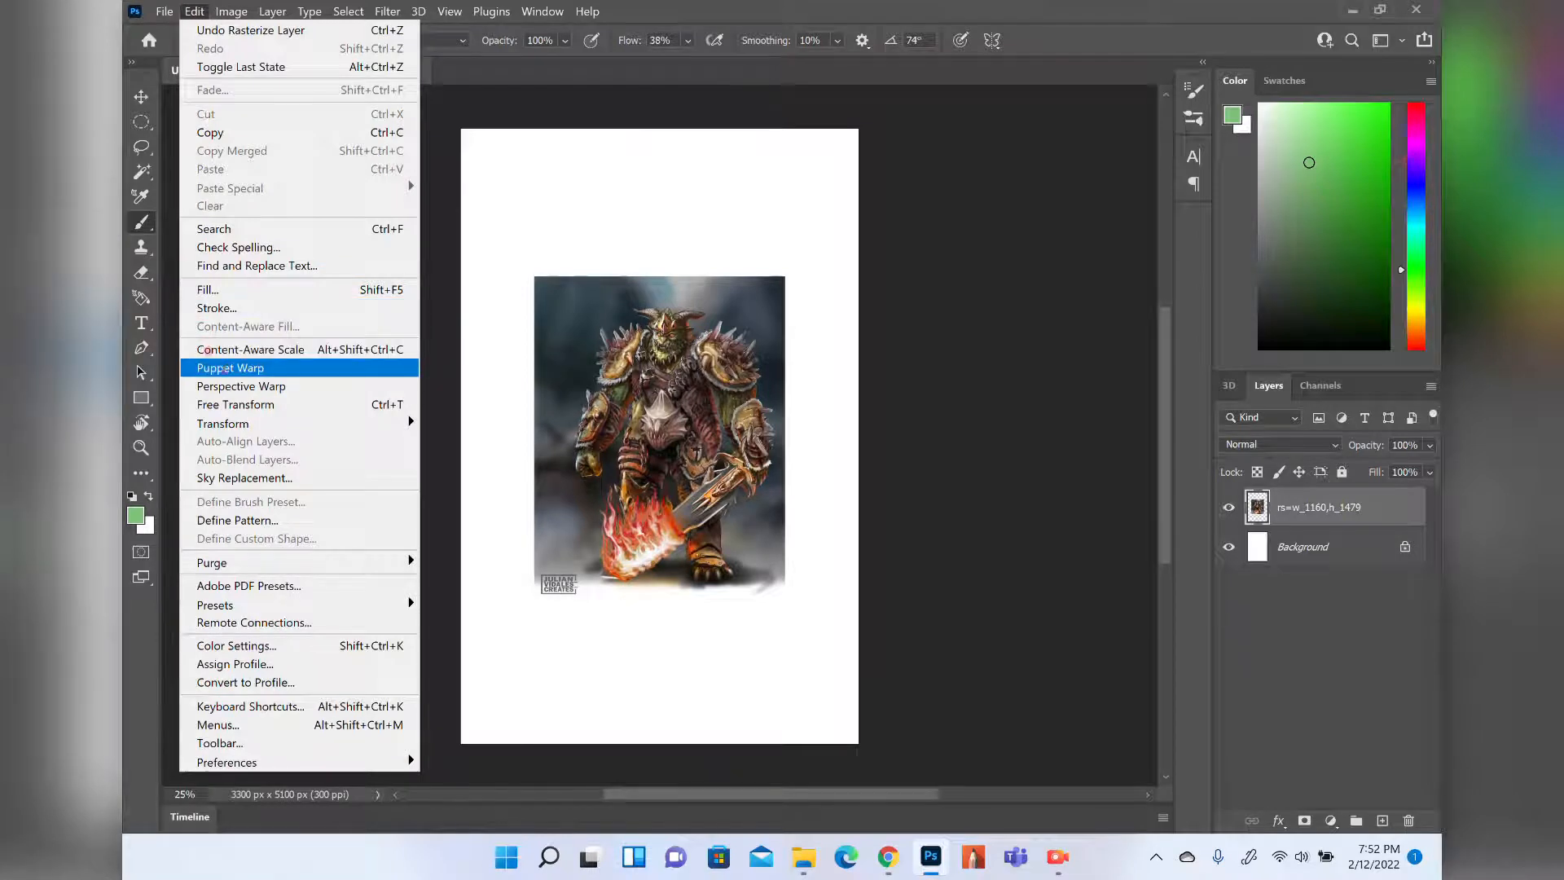
pyautogui.click(229, 368)
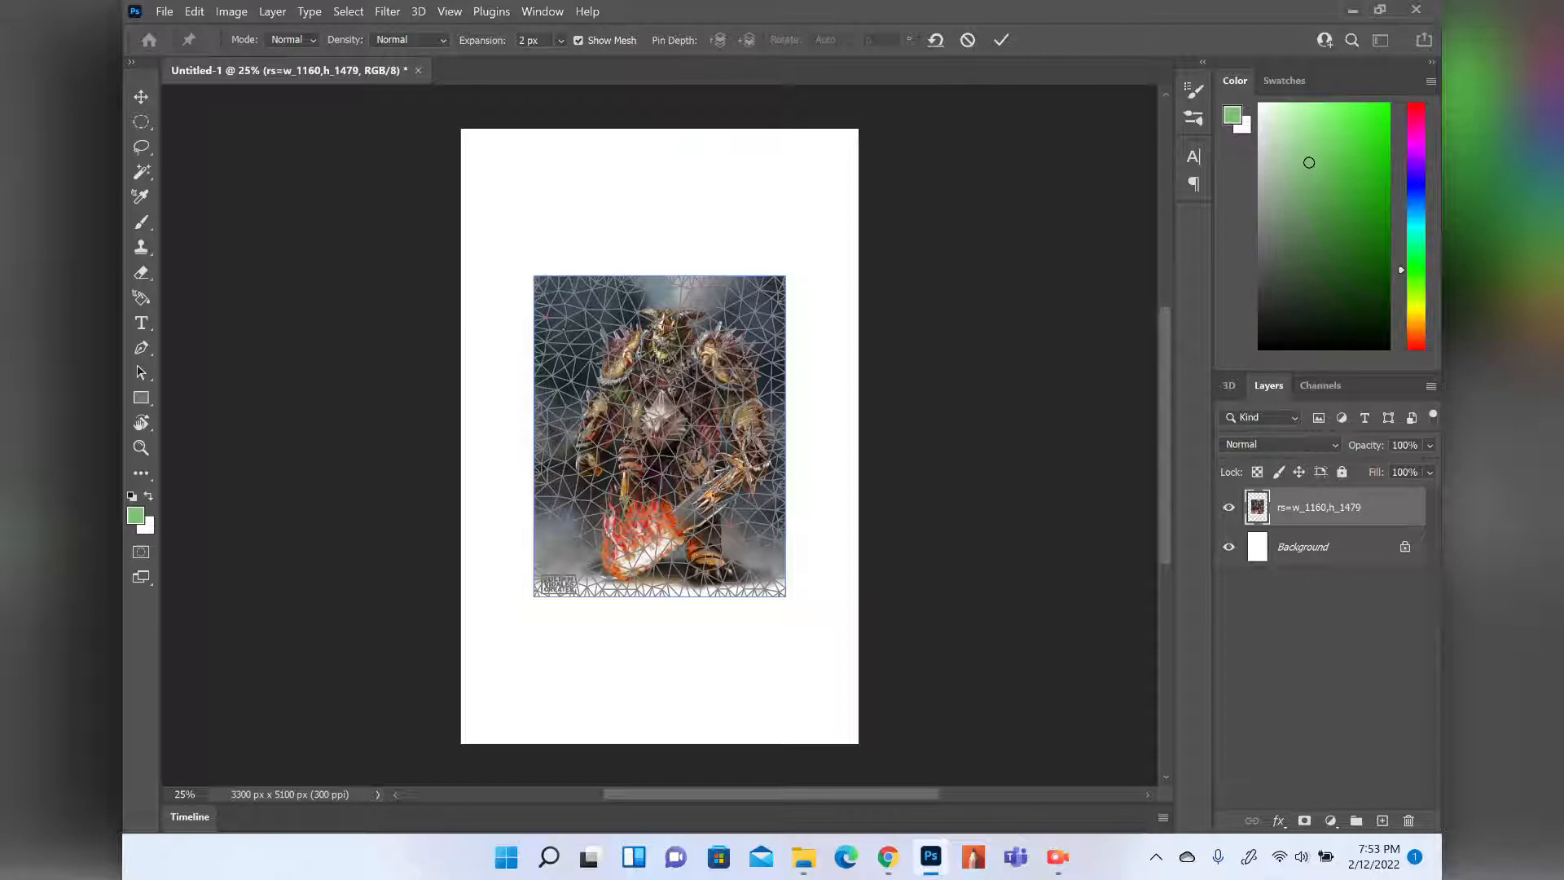
pyautogui.moveTo(565, 330); pyautogui.dragTo(567, 328)
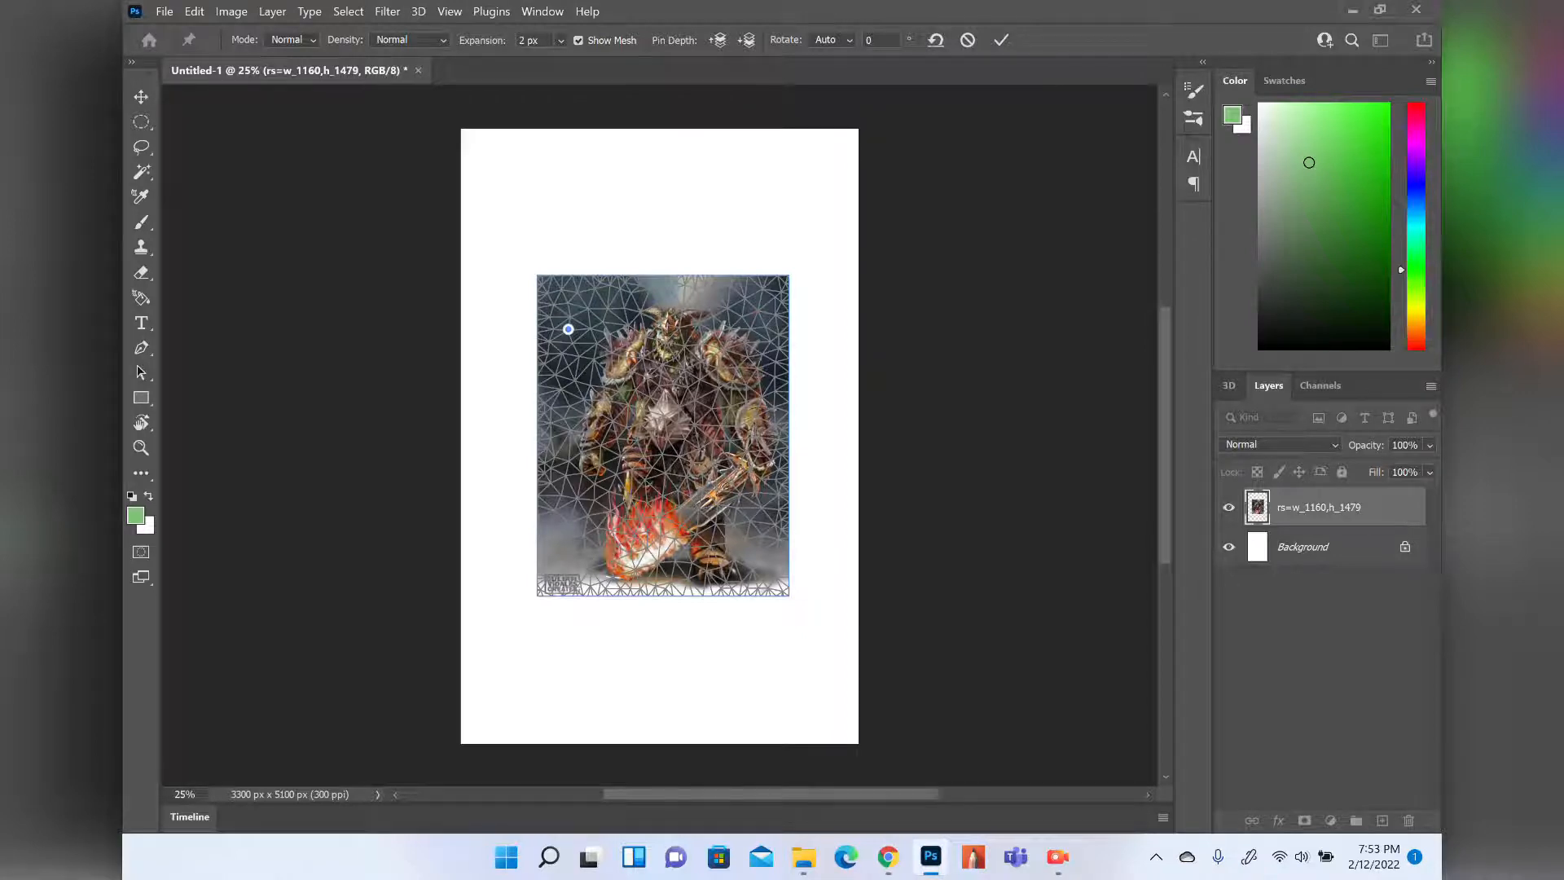
pyautogui.press('Delete')
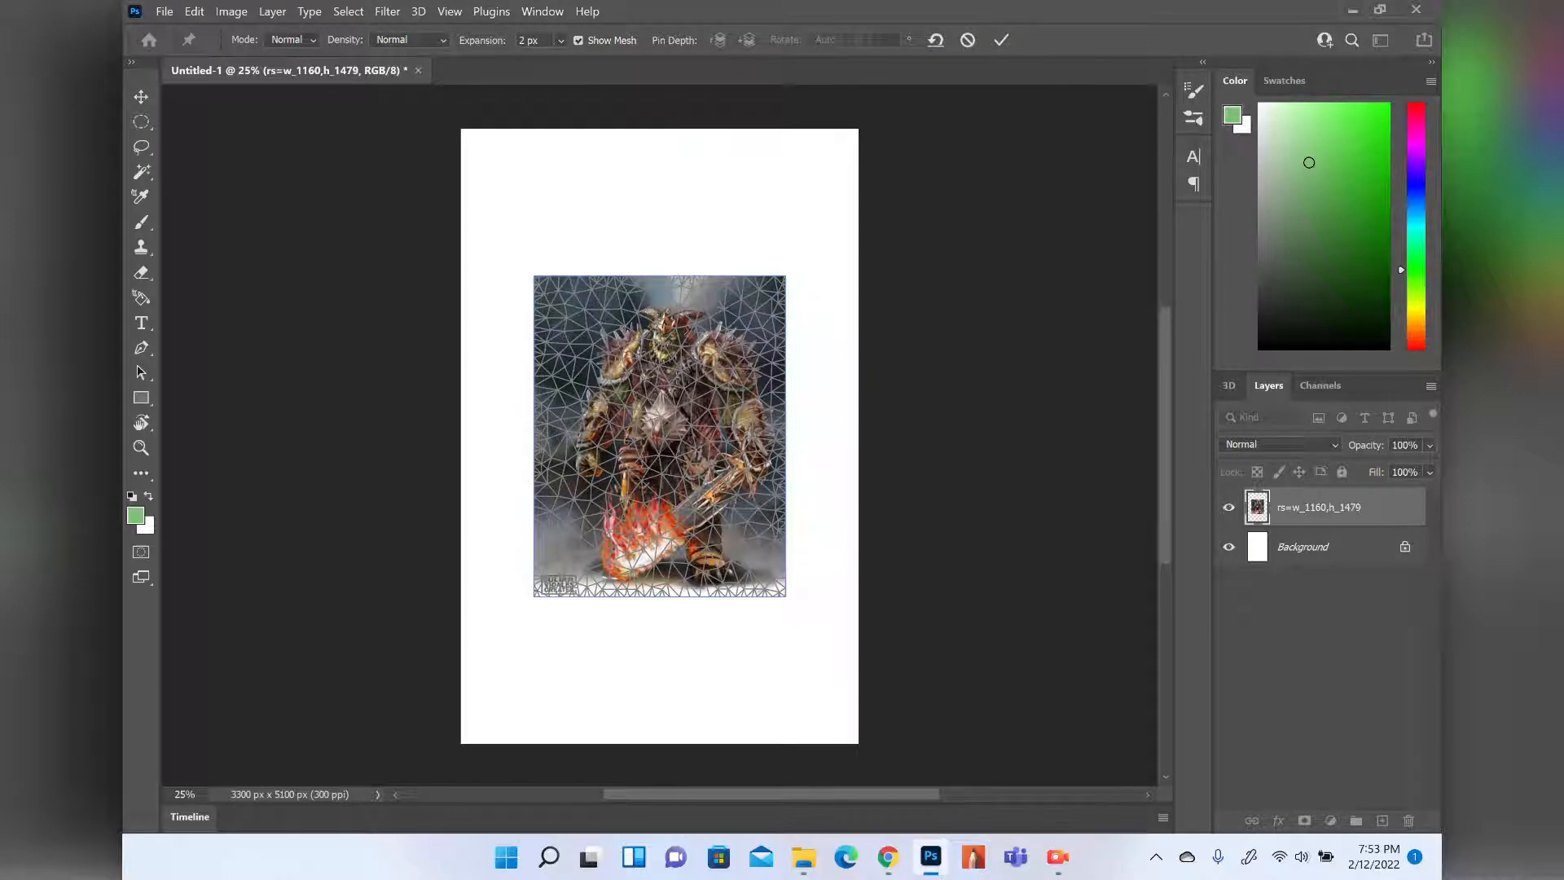
# Place Puppet Warp pins on the figure's head, both shoulders, chest and hips, tilting the image about 9 degrees clockwise.
pyautogui.click(668, 325)
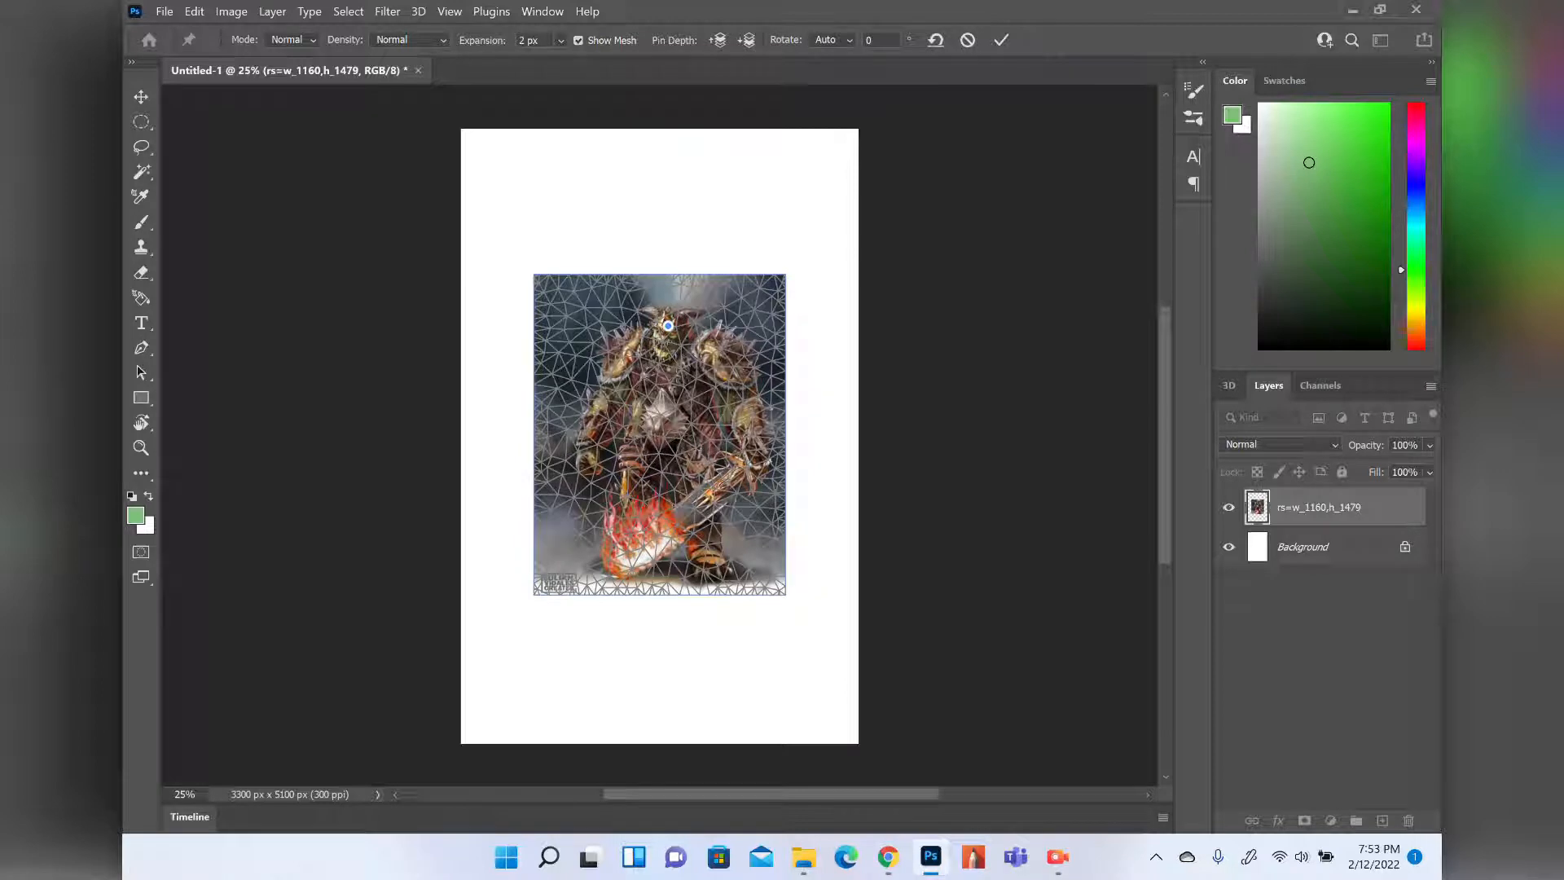
pyautogui.moveTo(733, 349); pyautogui.dragTo(715, 351)
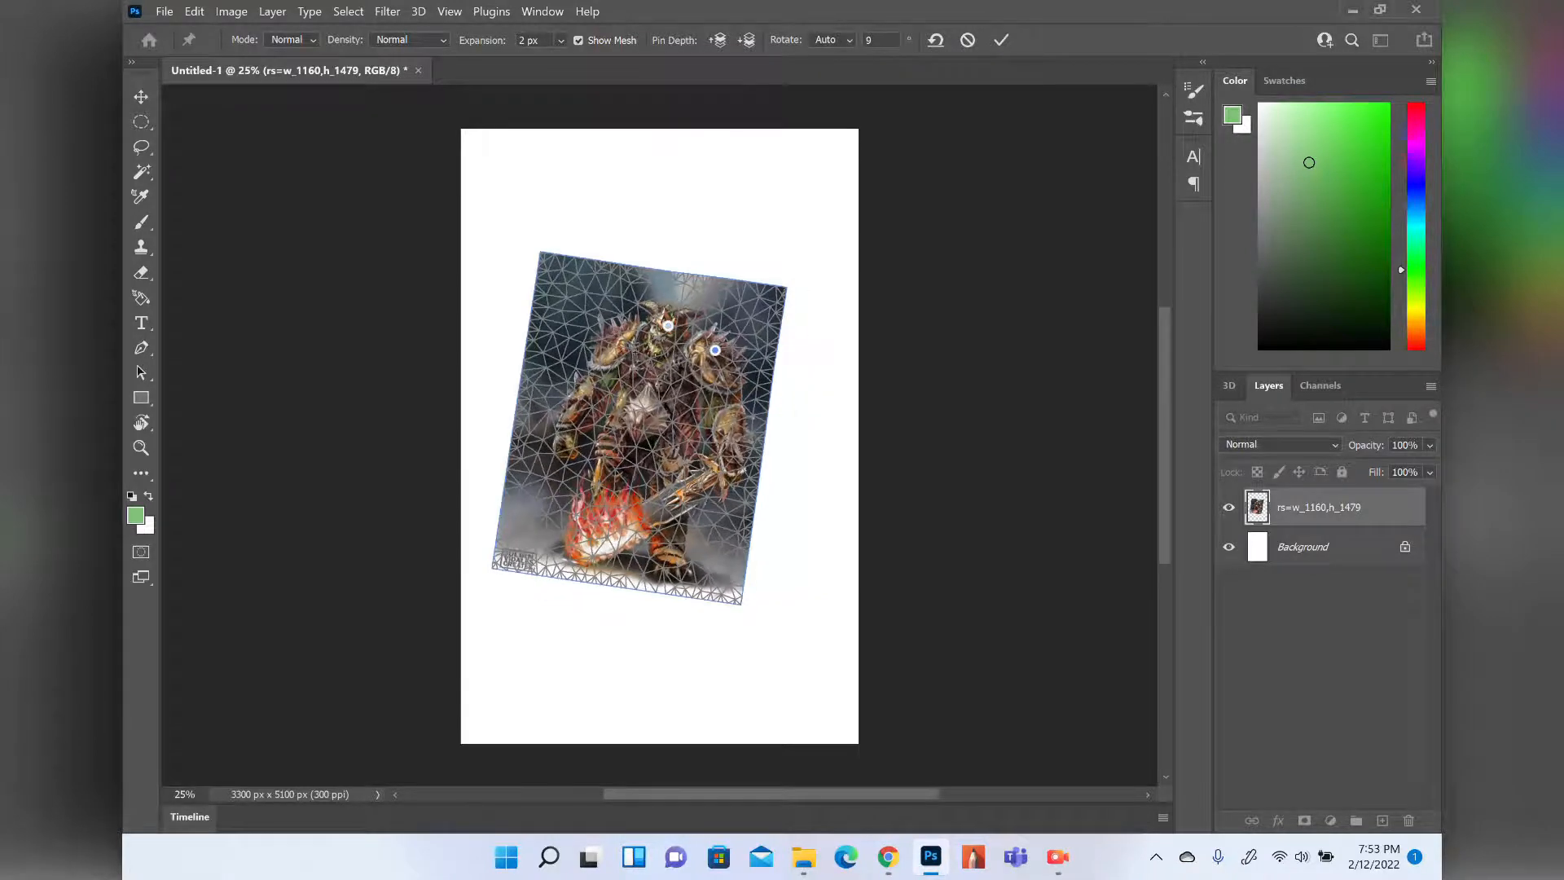
pyautogui.click(609, 335)
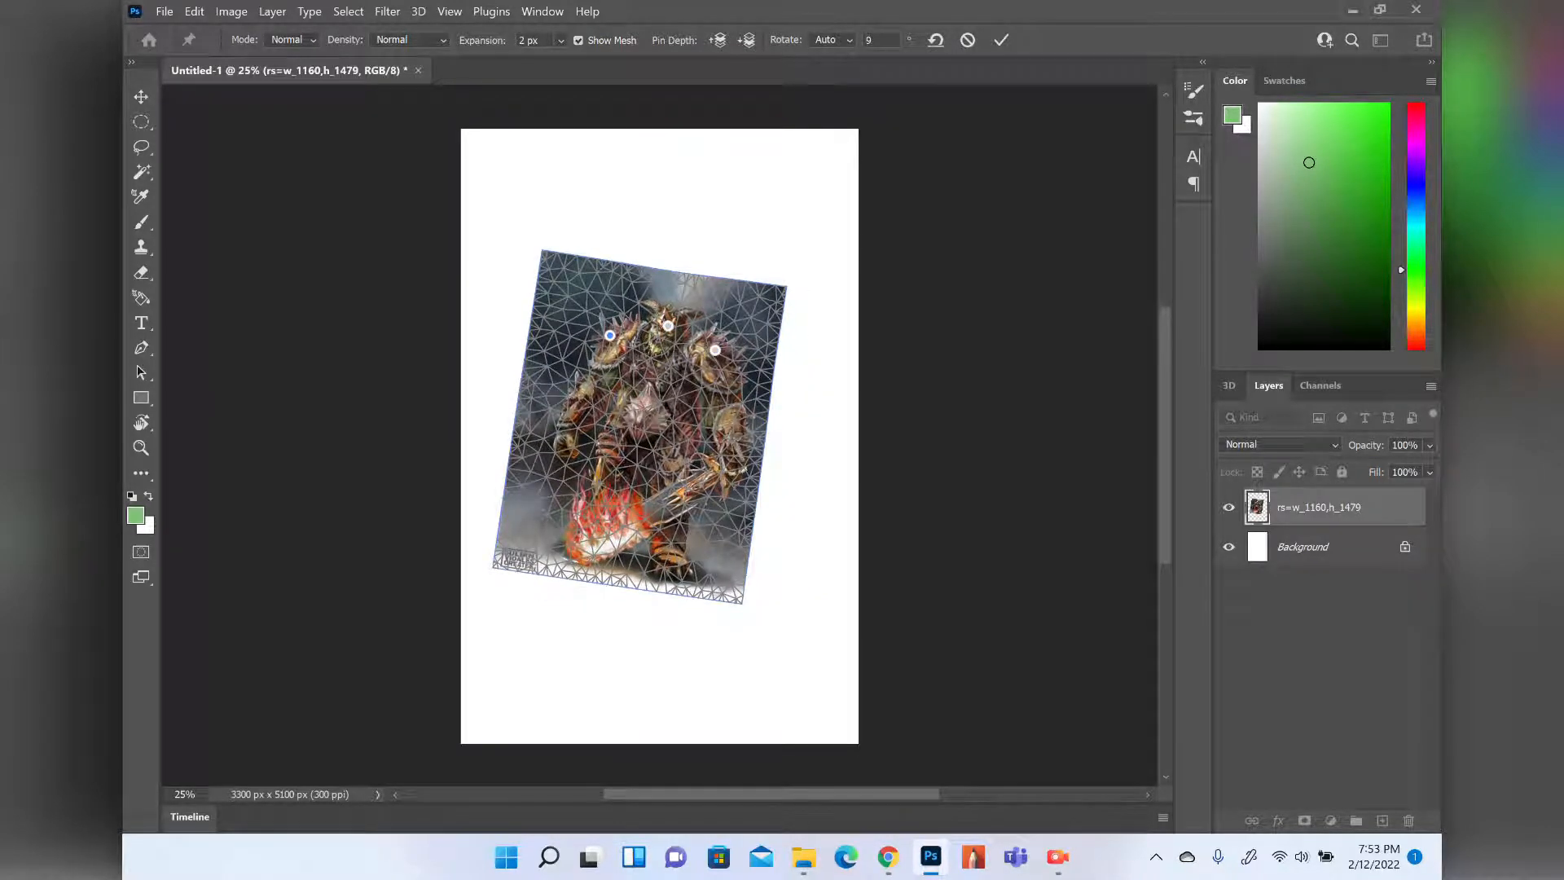
pyautogui.click(652, 414)
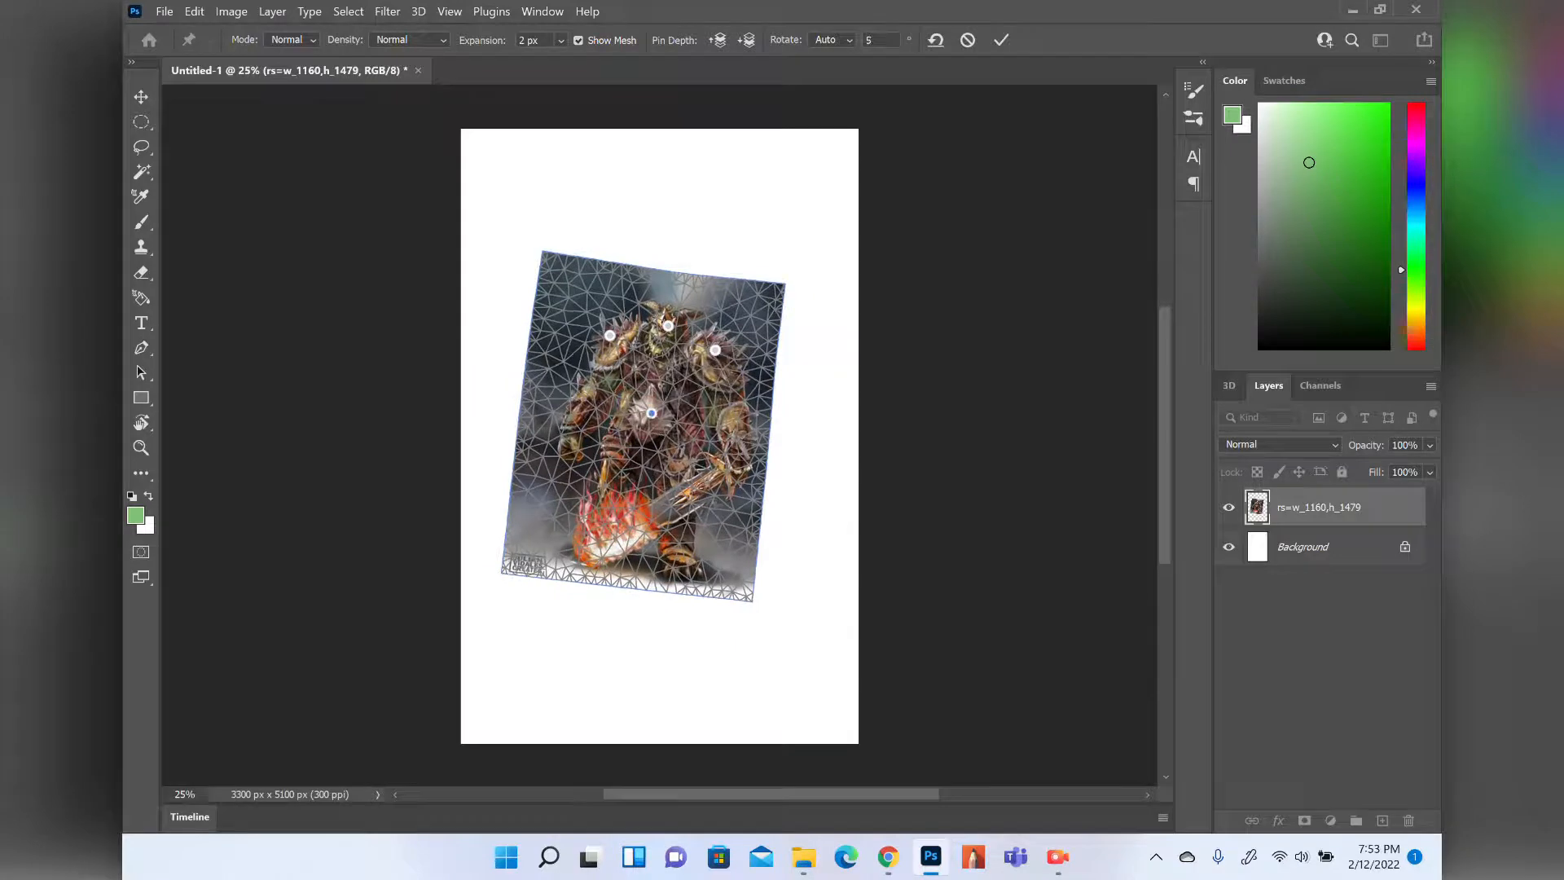
pyautogui.click(685, 448)
pyautogui.click(617, 438)
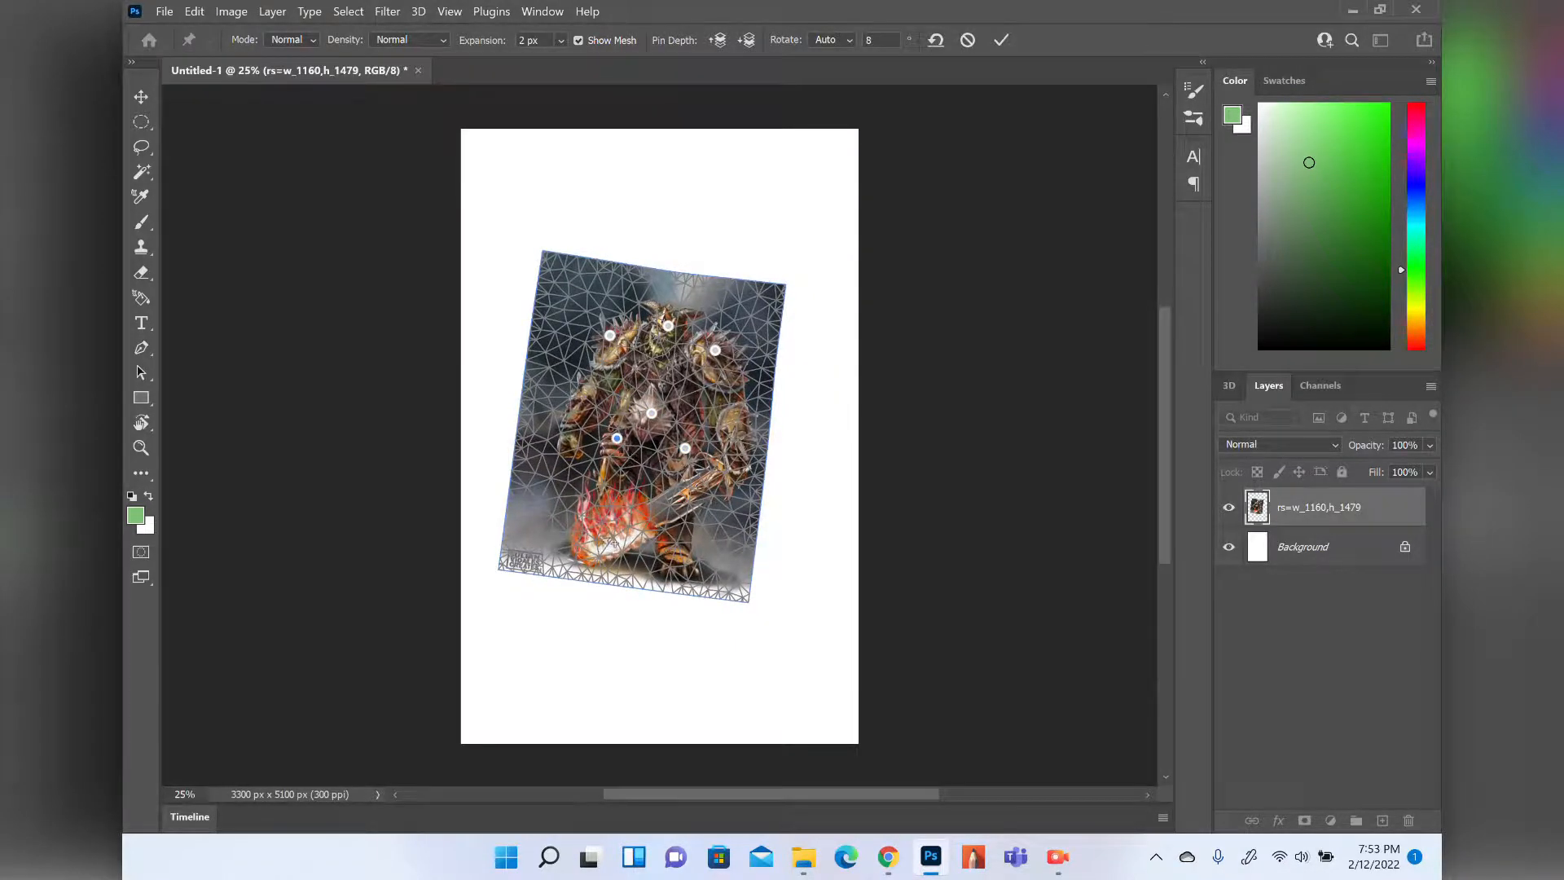
# Add Puppet Warp pins on the flaming blade, the foot, and the arms and hands on both sides of the figure.
pyautogui.click(588, 541)
pyautogui.click(673, 555)
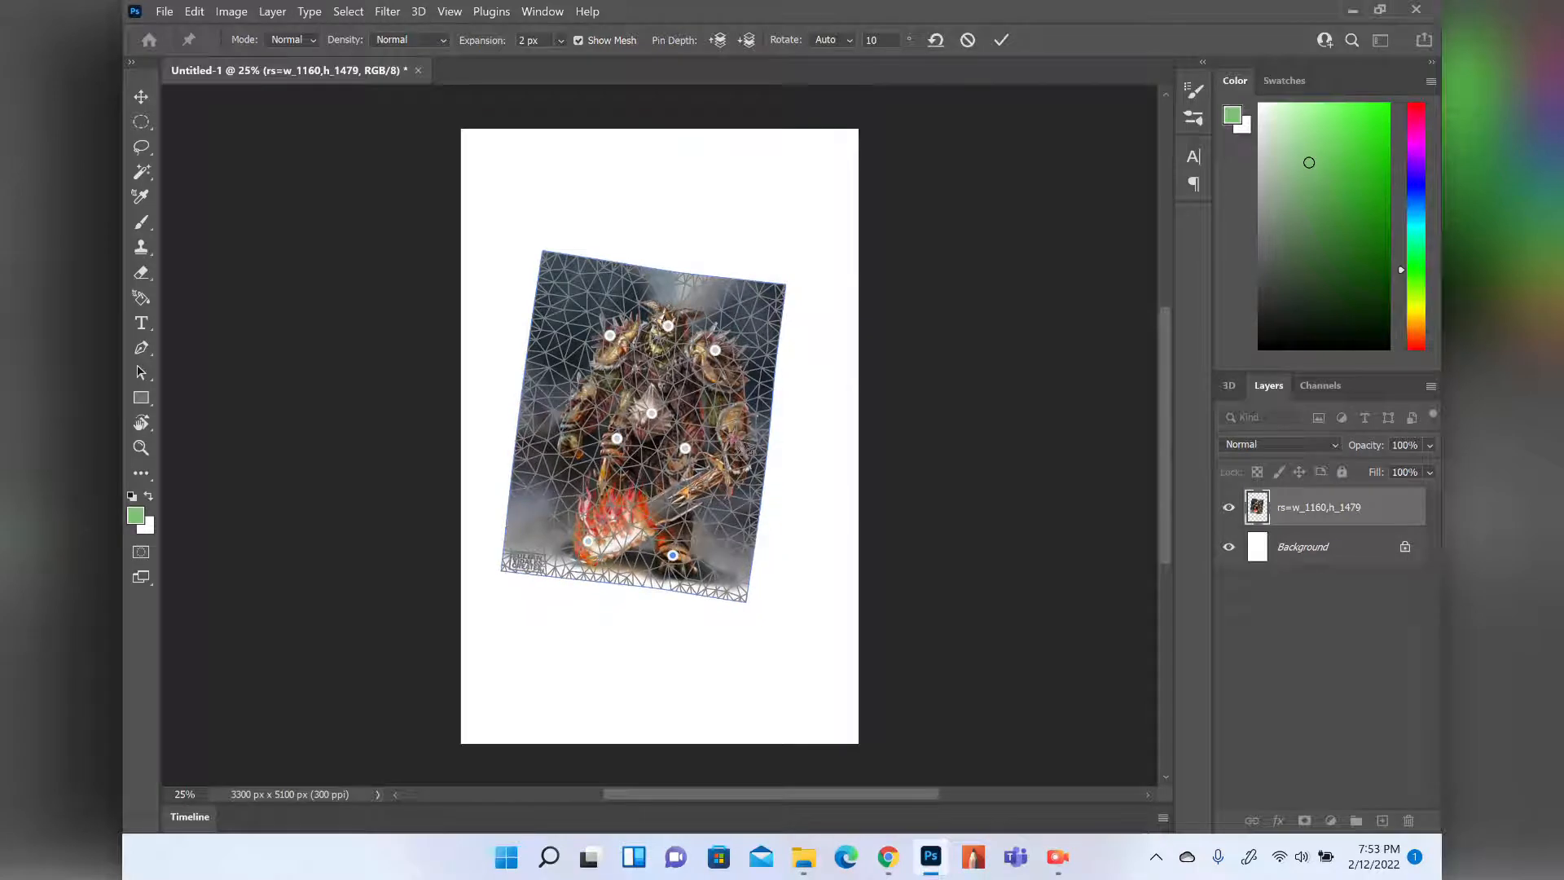
pyautogui.click(726, 402)
pyautogui.click(734, 458)
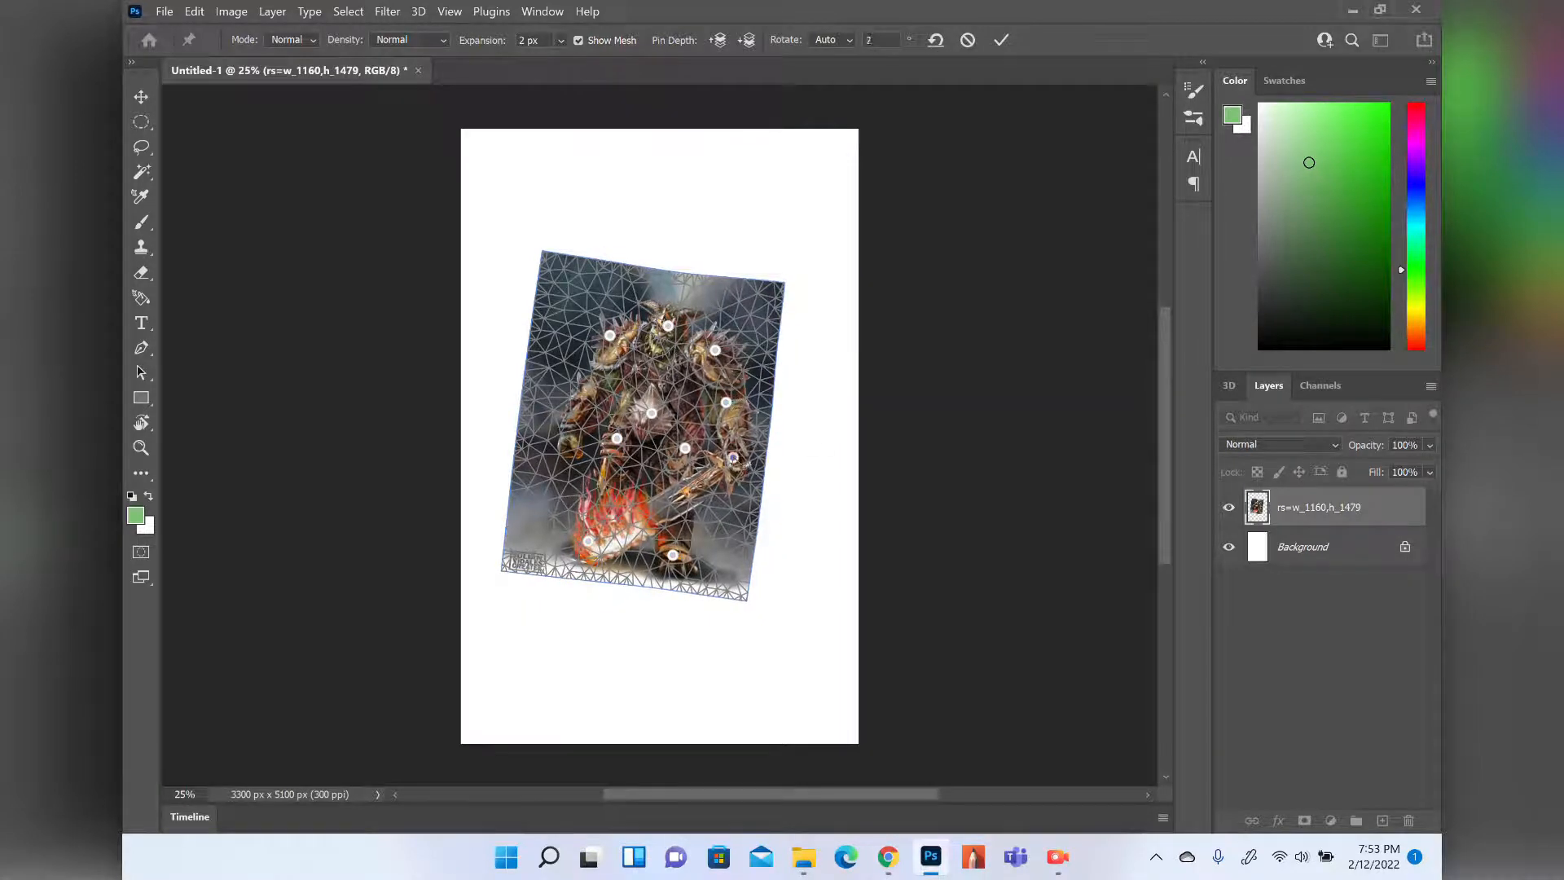
pyautogui.click(576, 438)
pyautogui.click(599, 380)
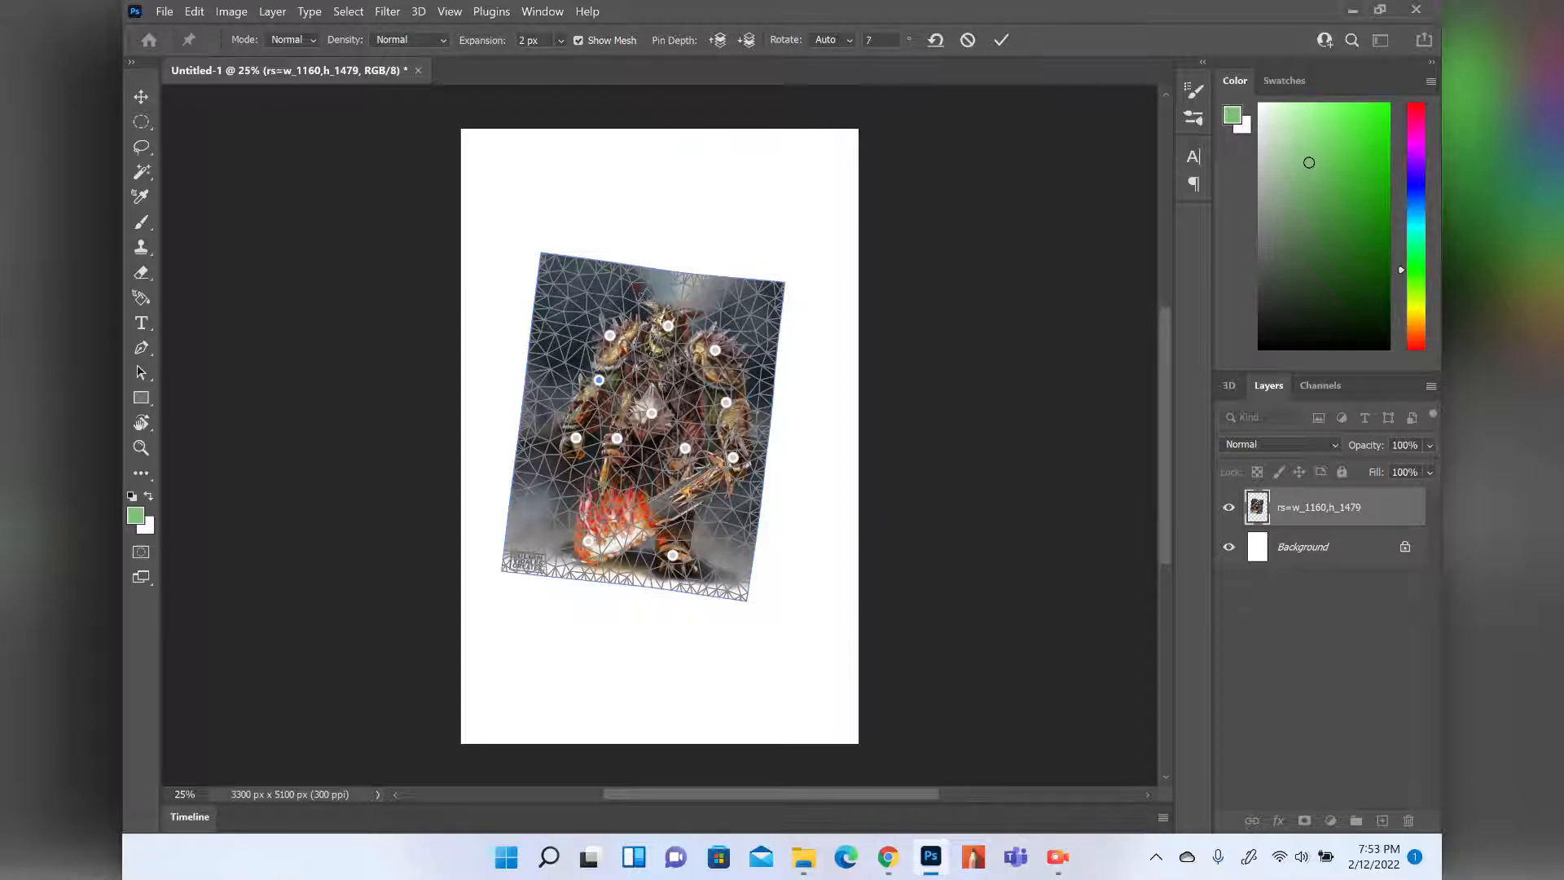
# Reshape the figure by moving its head, torso, arm and hand pins, apply the Puppet Warp, and undo it.
pyautogui.moveTo(610, 335); pyautogui.dragTo(665, 292)
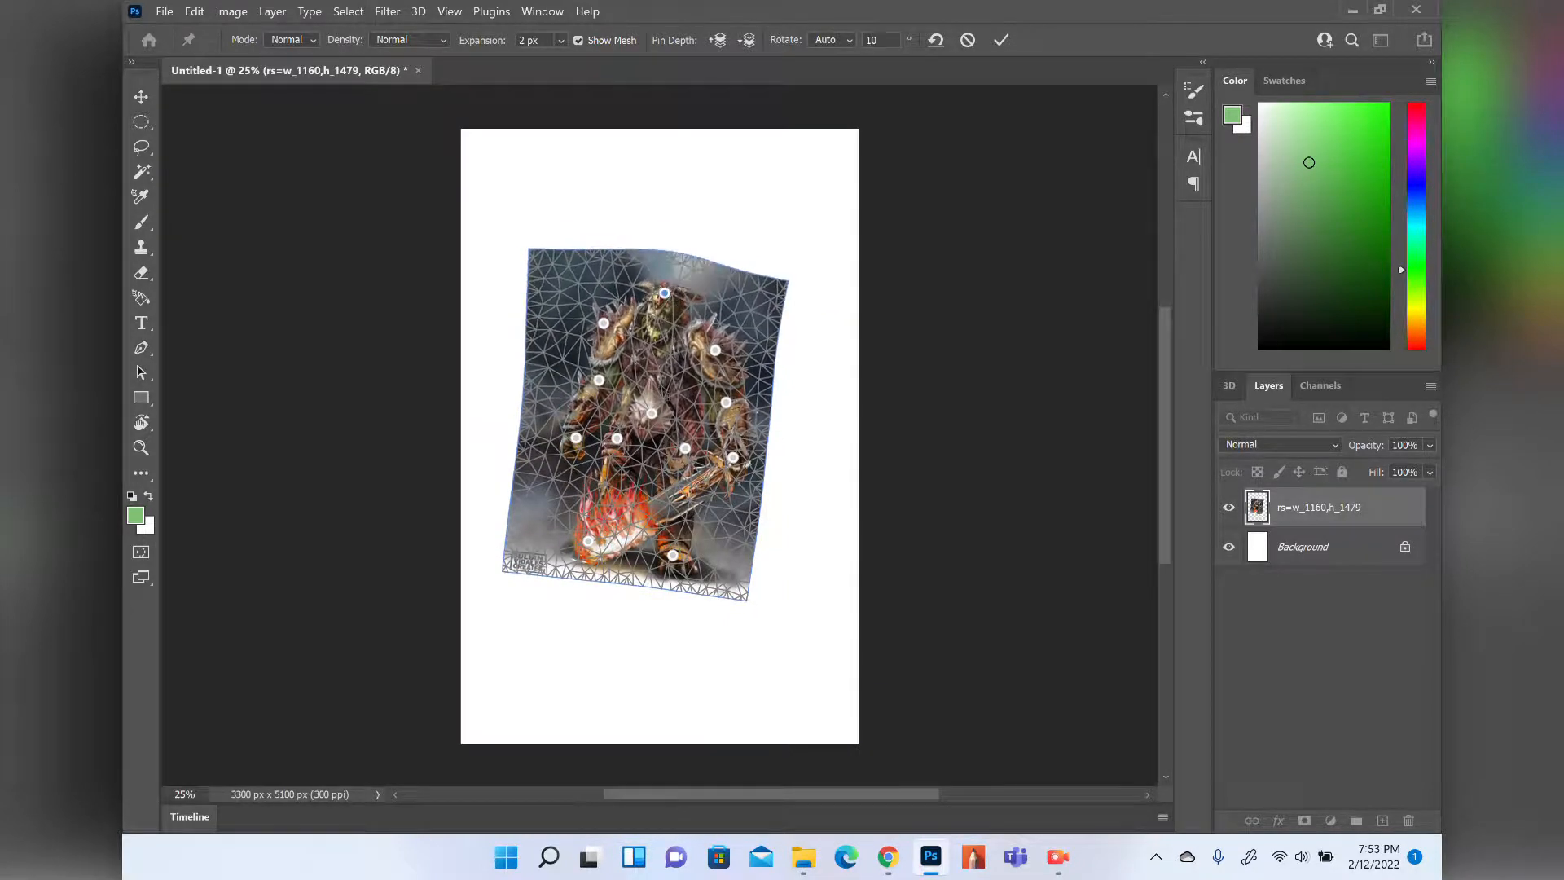
pyautogui.moveTo(652, 413); pyautogui.dragTo(705, 349)
pyautogui.moveTo(726, 403); pyautogui.dragTo(694, 398)
pyautogui.moveTo(734, 457); pyautogui.dragTo(572, 450)
pyautogui.moveTo(599, 380); pyautogui.dragTo(642, 337)
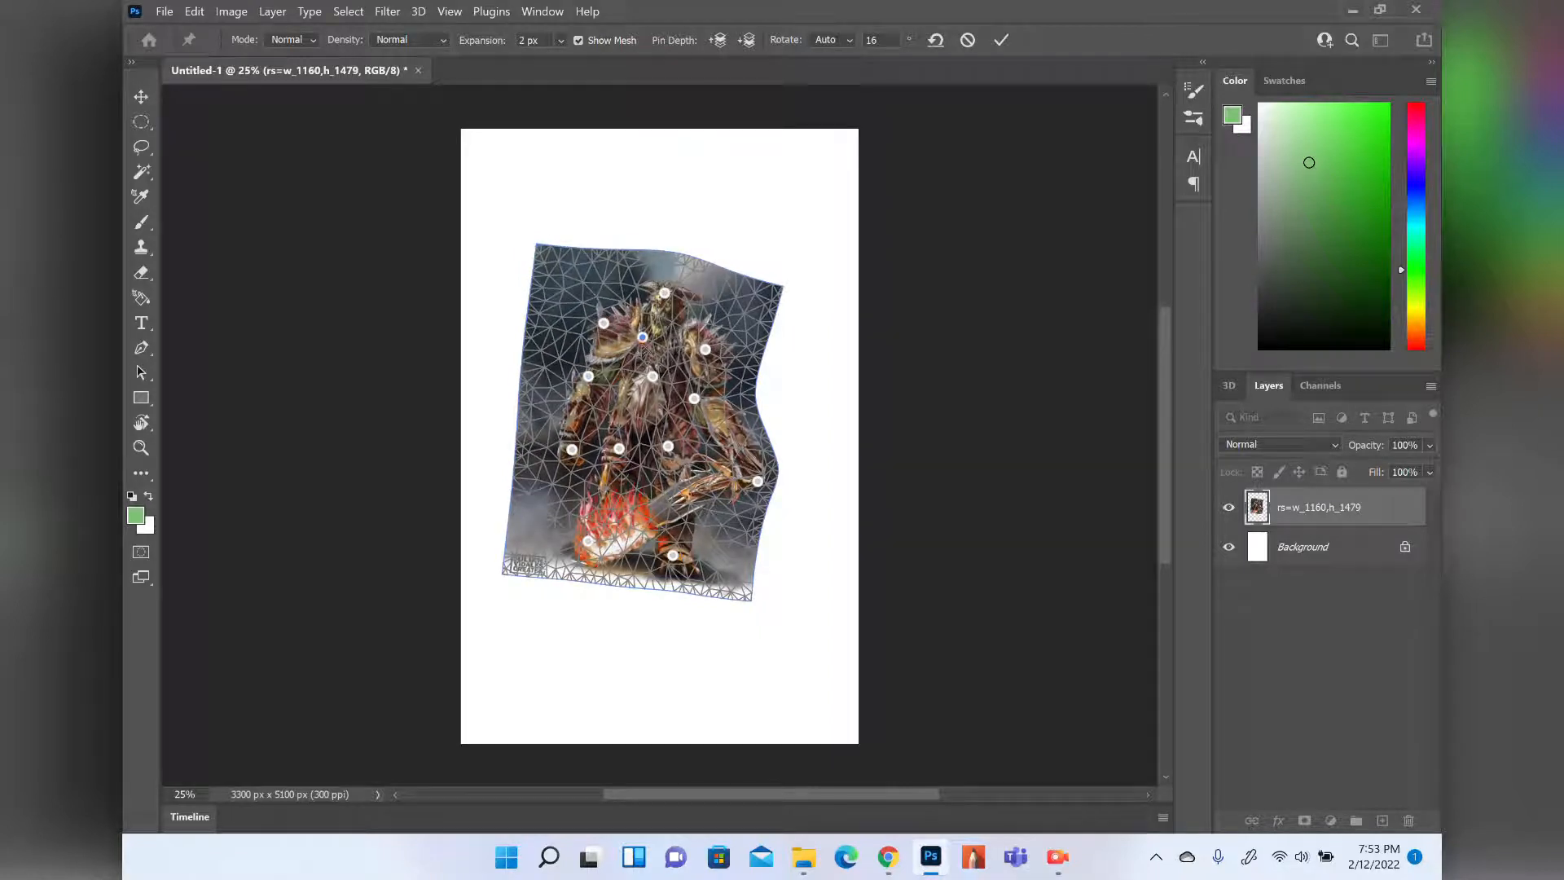
pyautogui.hotkey('ctrl', 'z')
pyautogui.moveTo(604, 324); pyautogui.dragTo(646, 272)
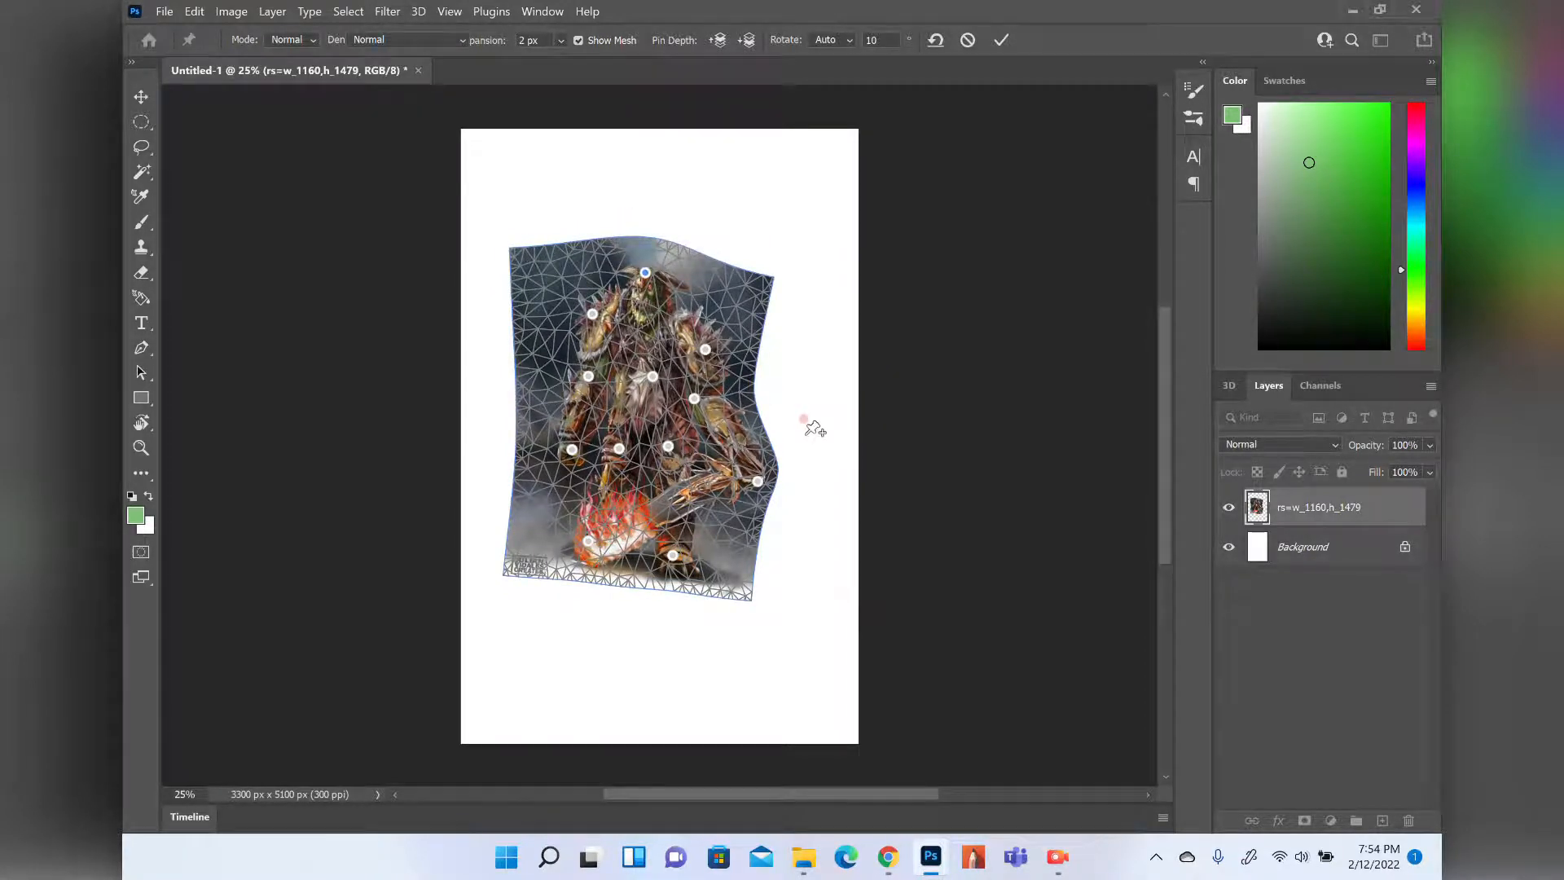
pyautogui.press('Return')
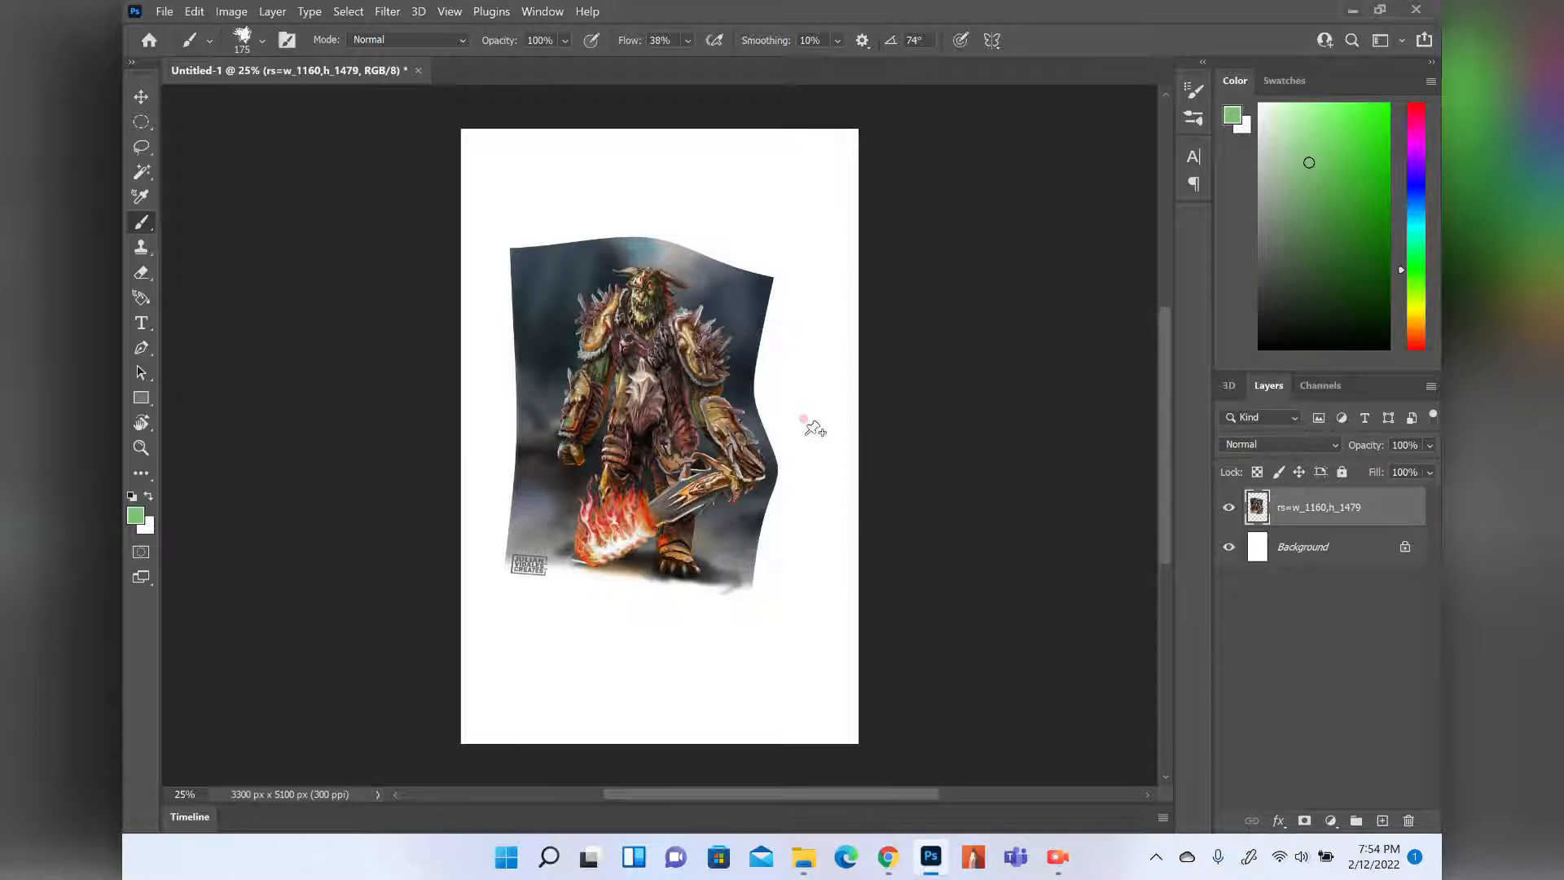
pyautogui.hotkey('ctrl', 'z')
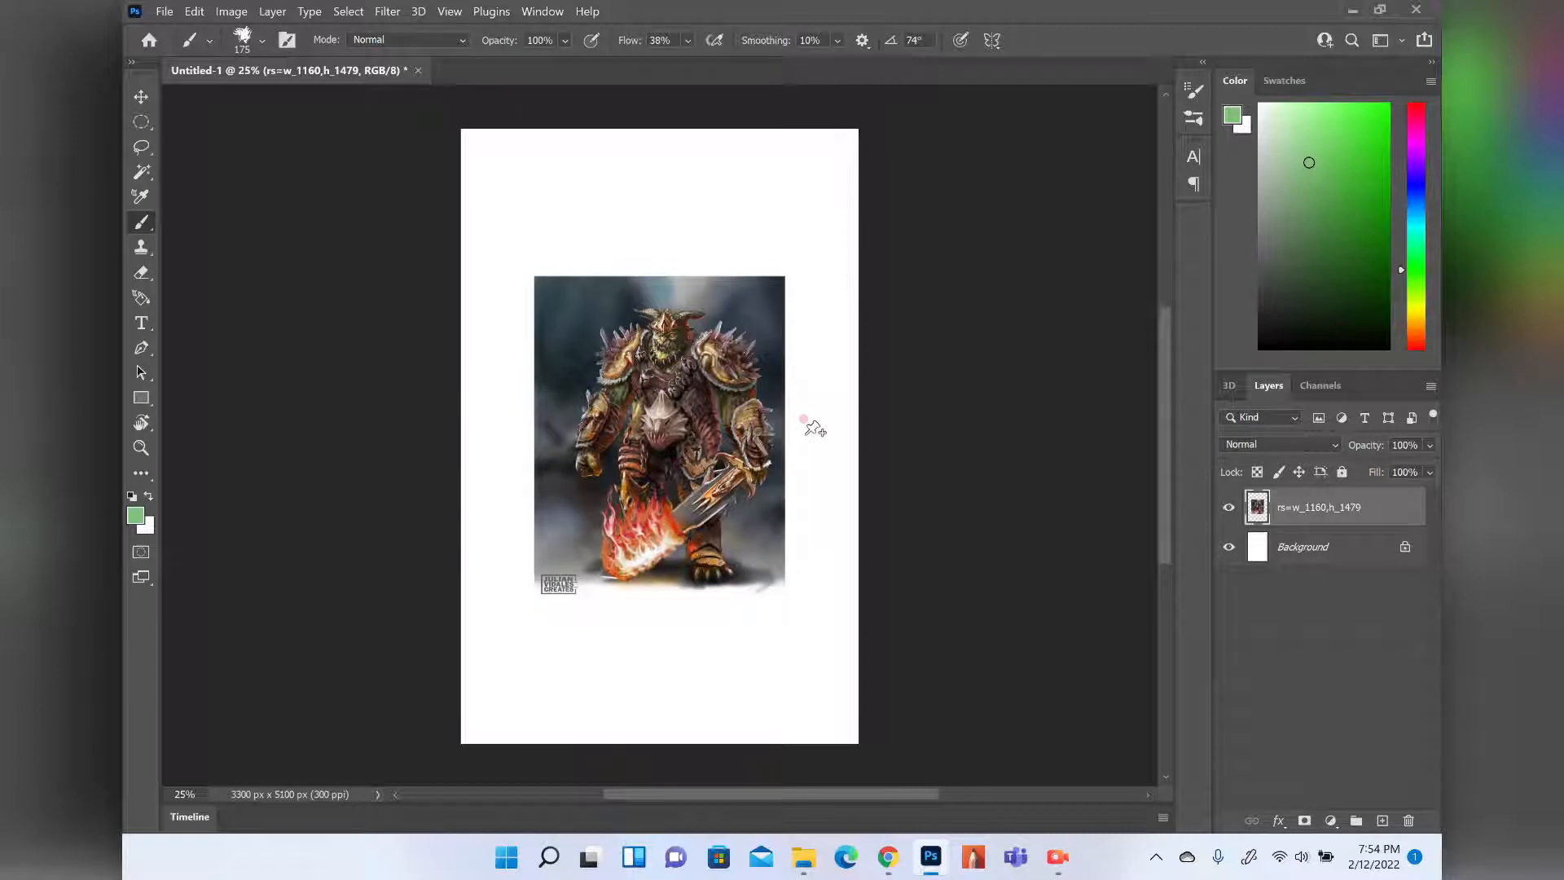
pyautogui.click(194, 11)
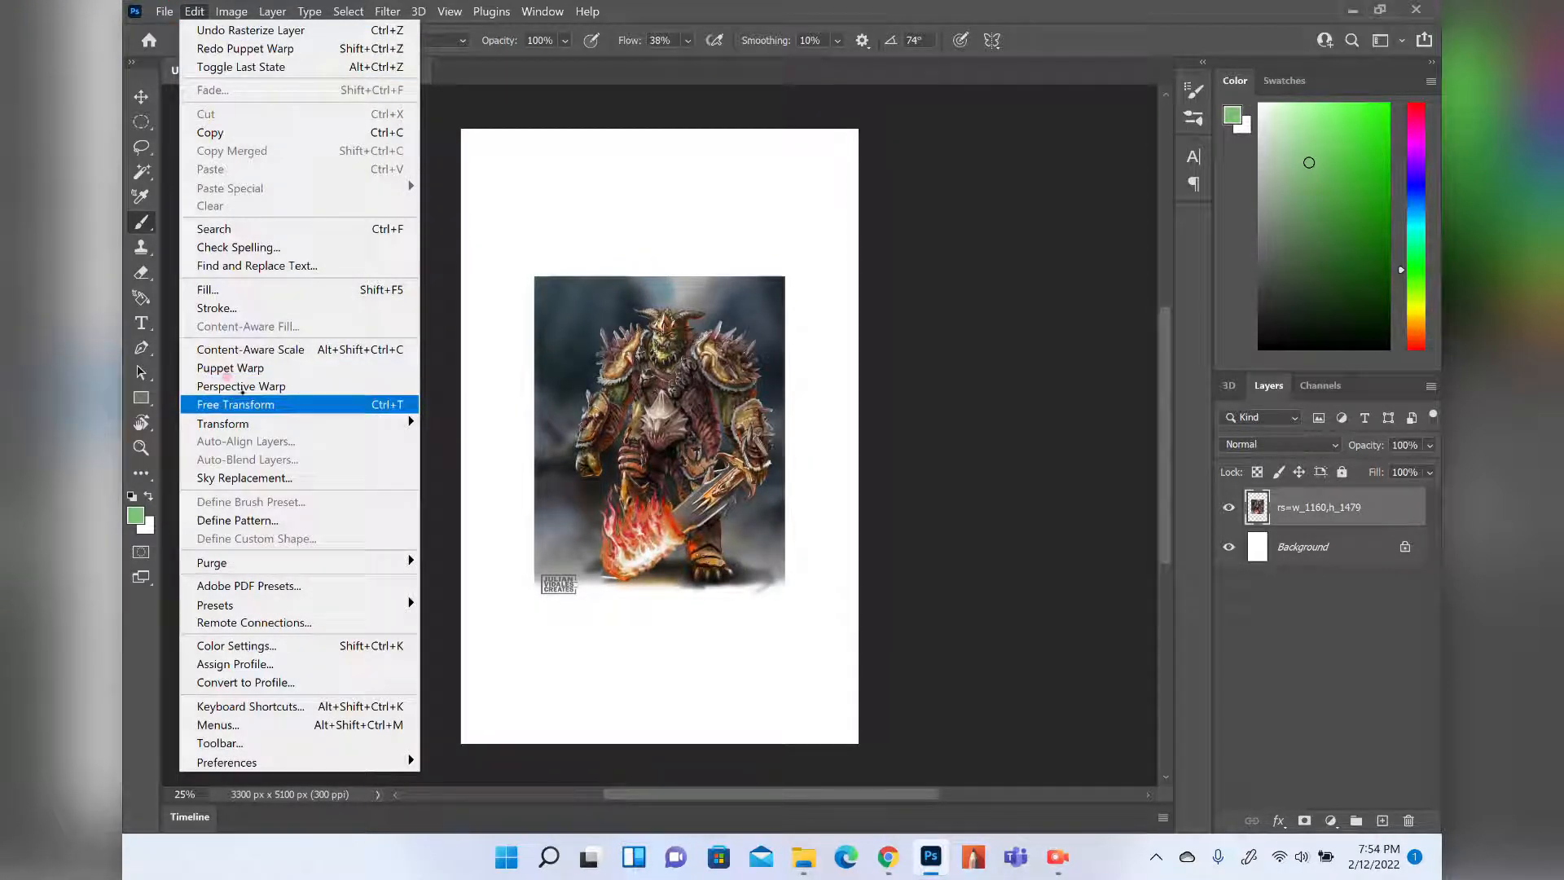
pyautogui.click(242, 385)
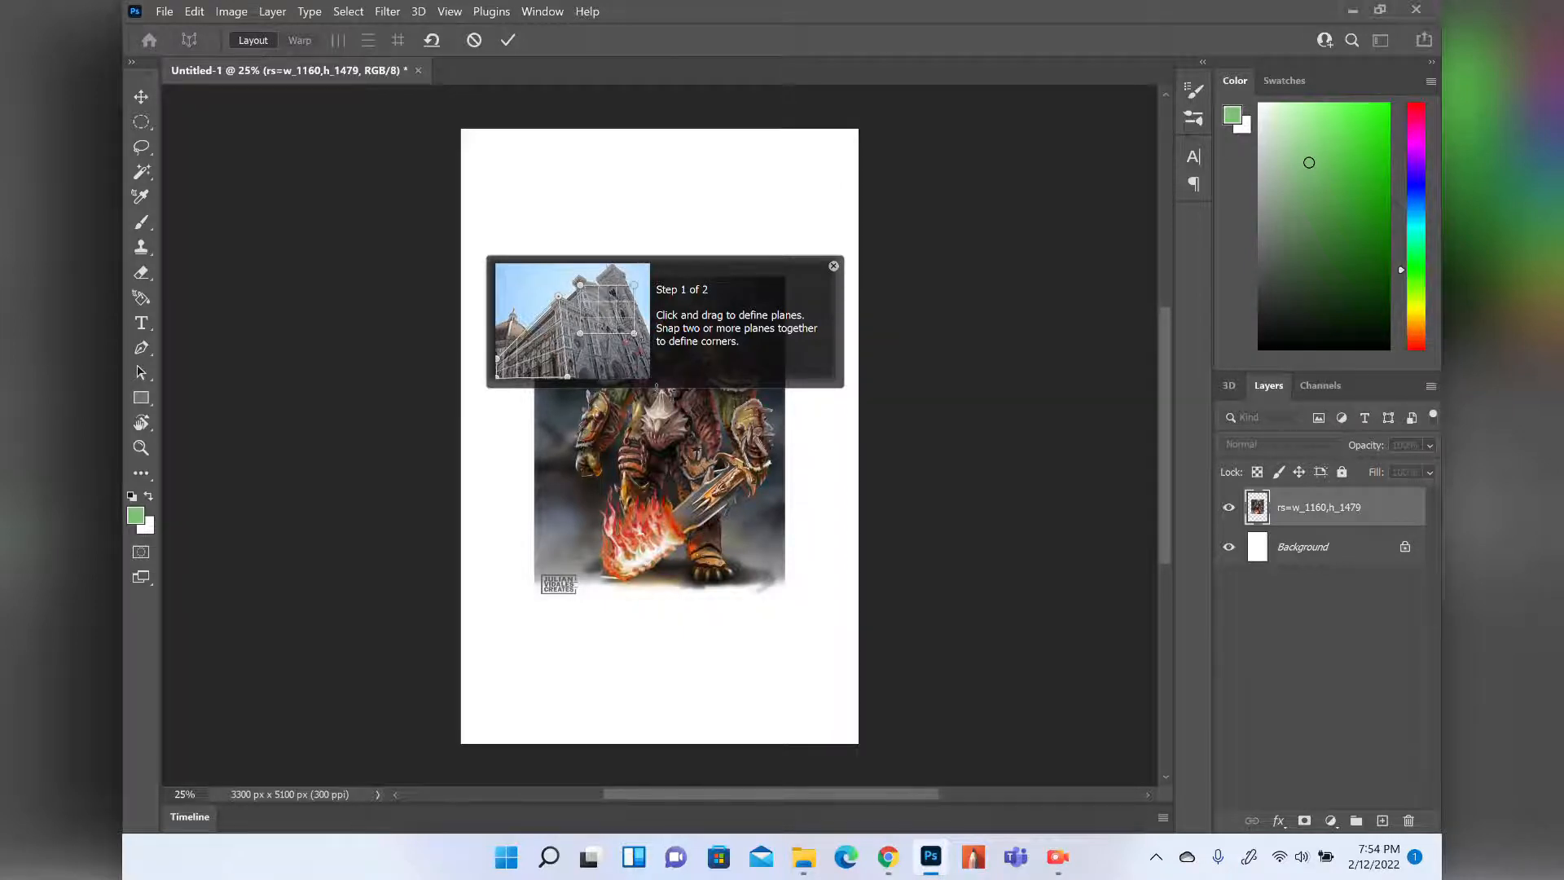
pyautogui.click(230, 11)
pyautogui.press('Escape')
pyautogui.press('Escape')
pyautogui.click(230, 10)
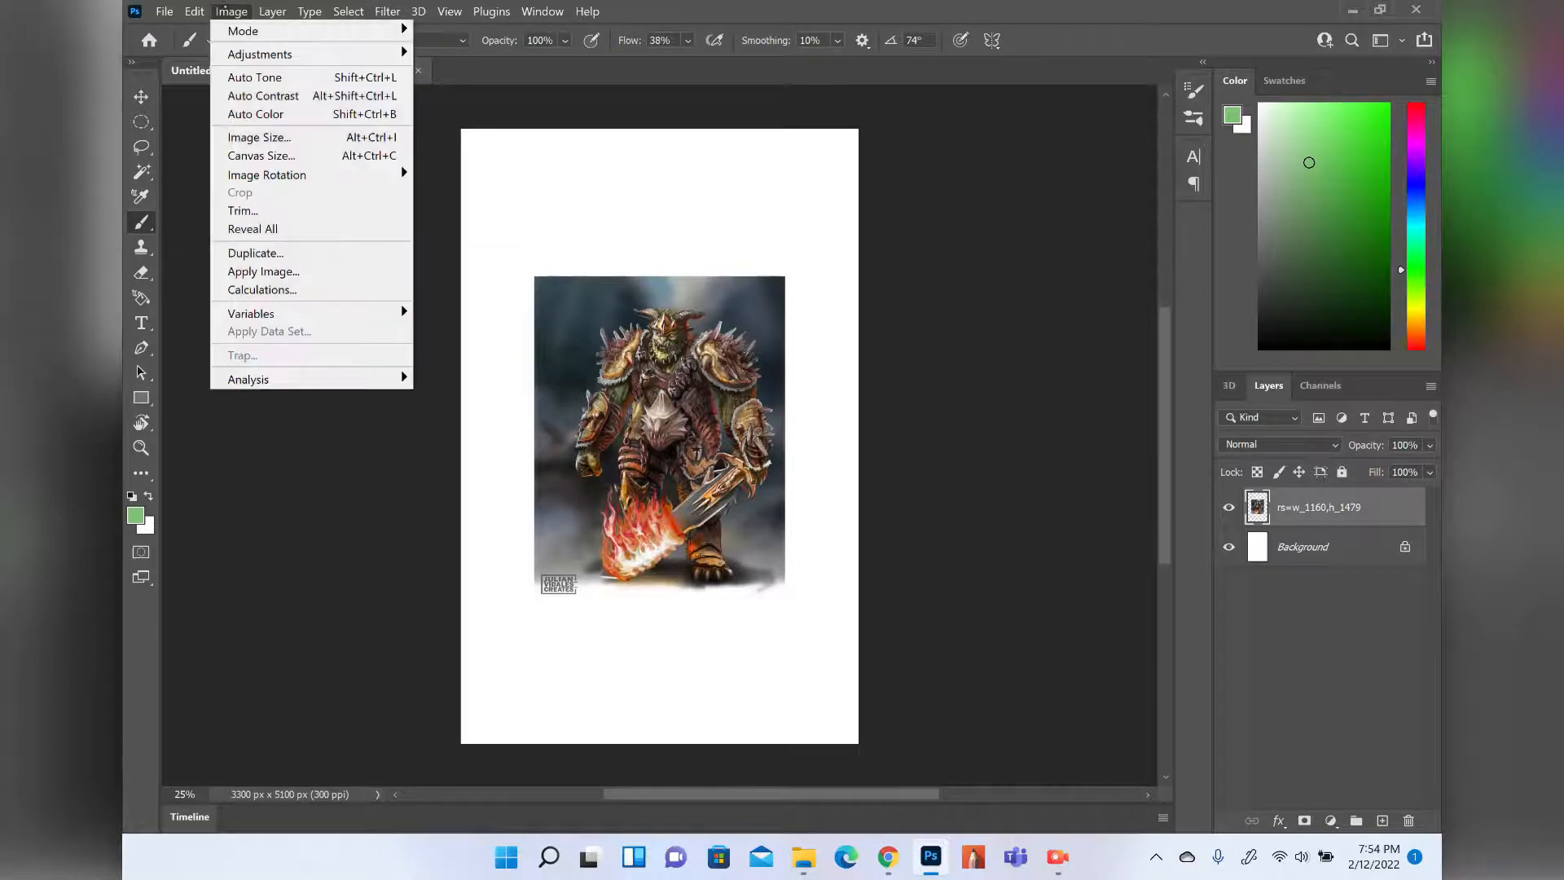
pyautogui.moveTo(194, 10)
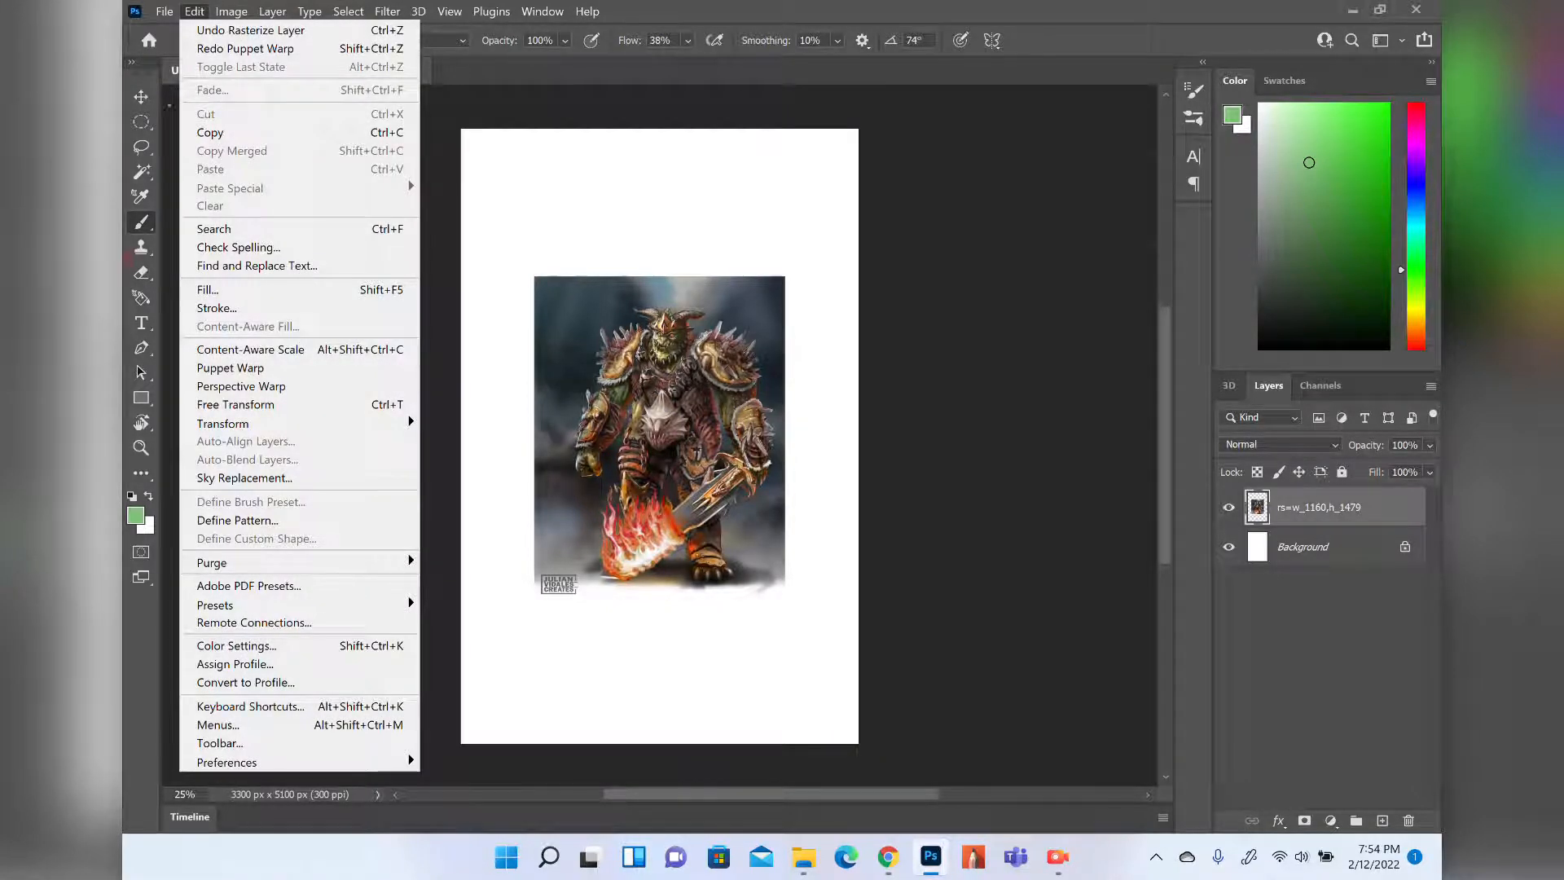
pyautogui.click(133, 238)
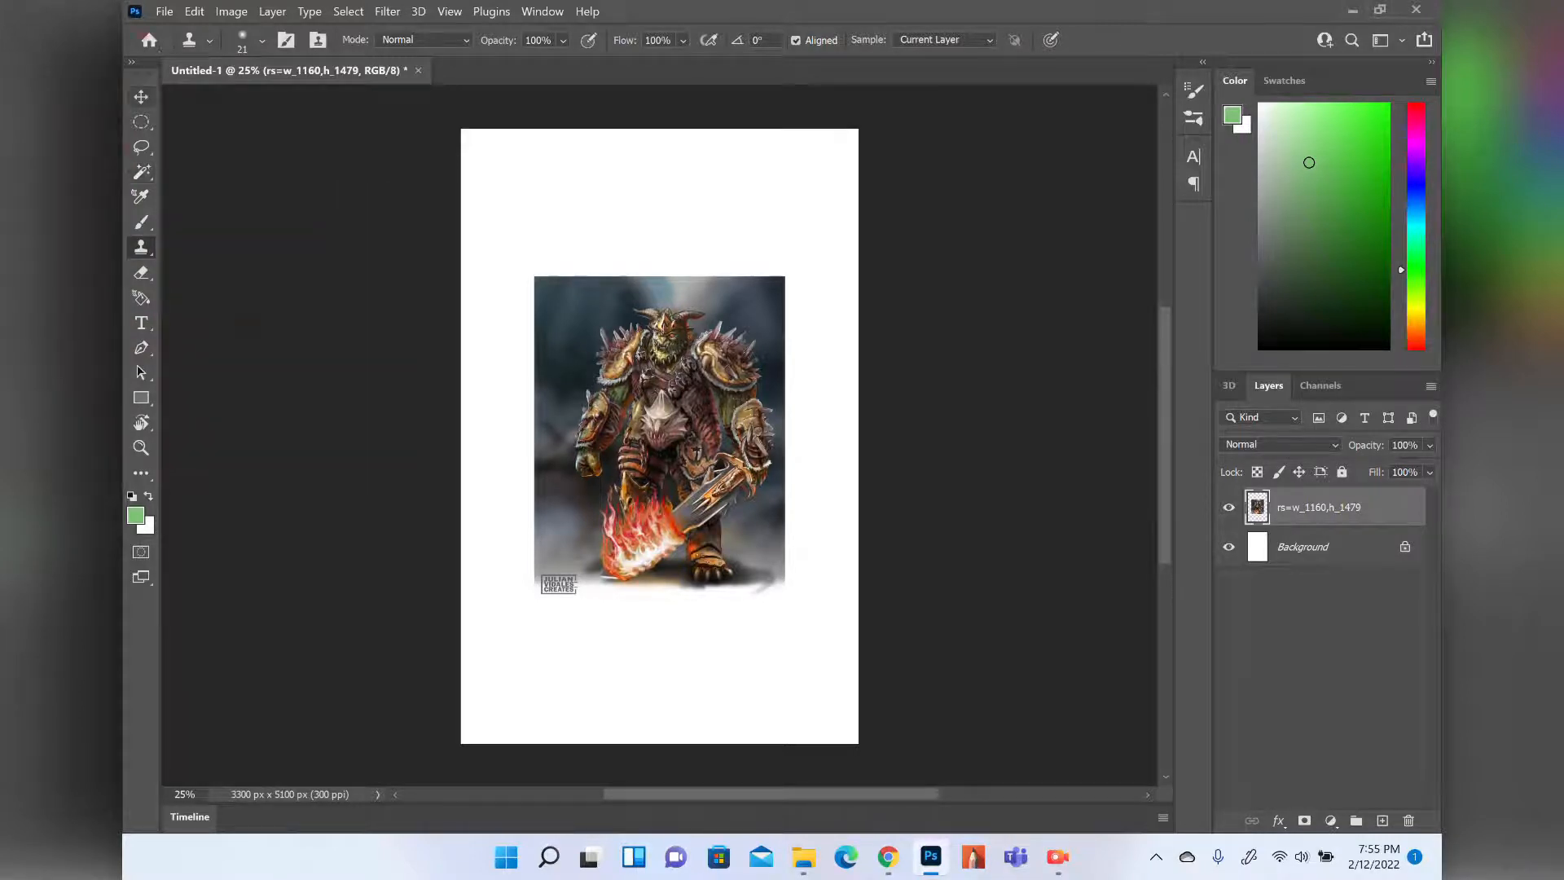
pyautogui.click(230, 12)
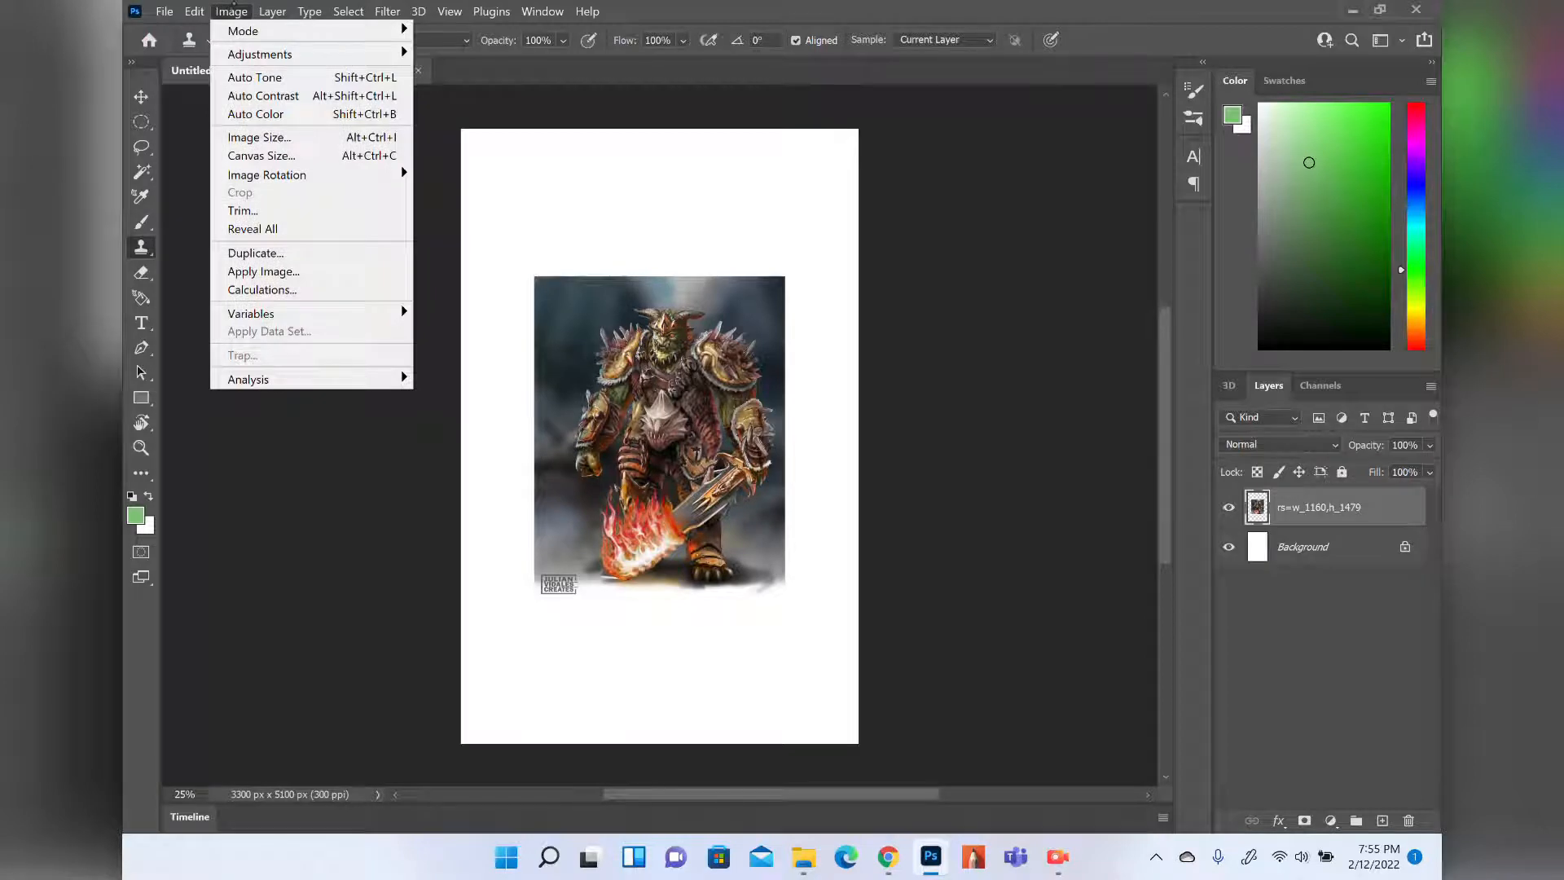
pyautogui.moveTo(202, 7)
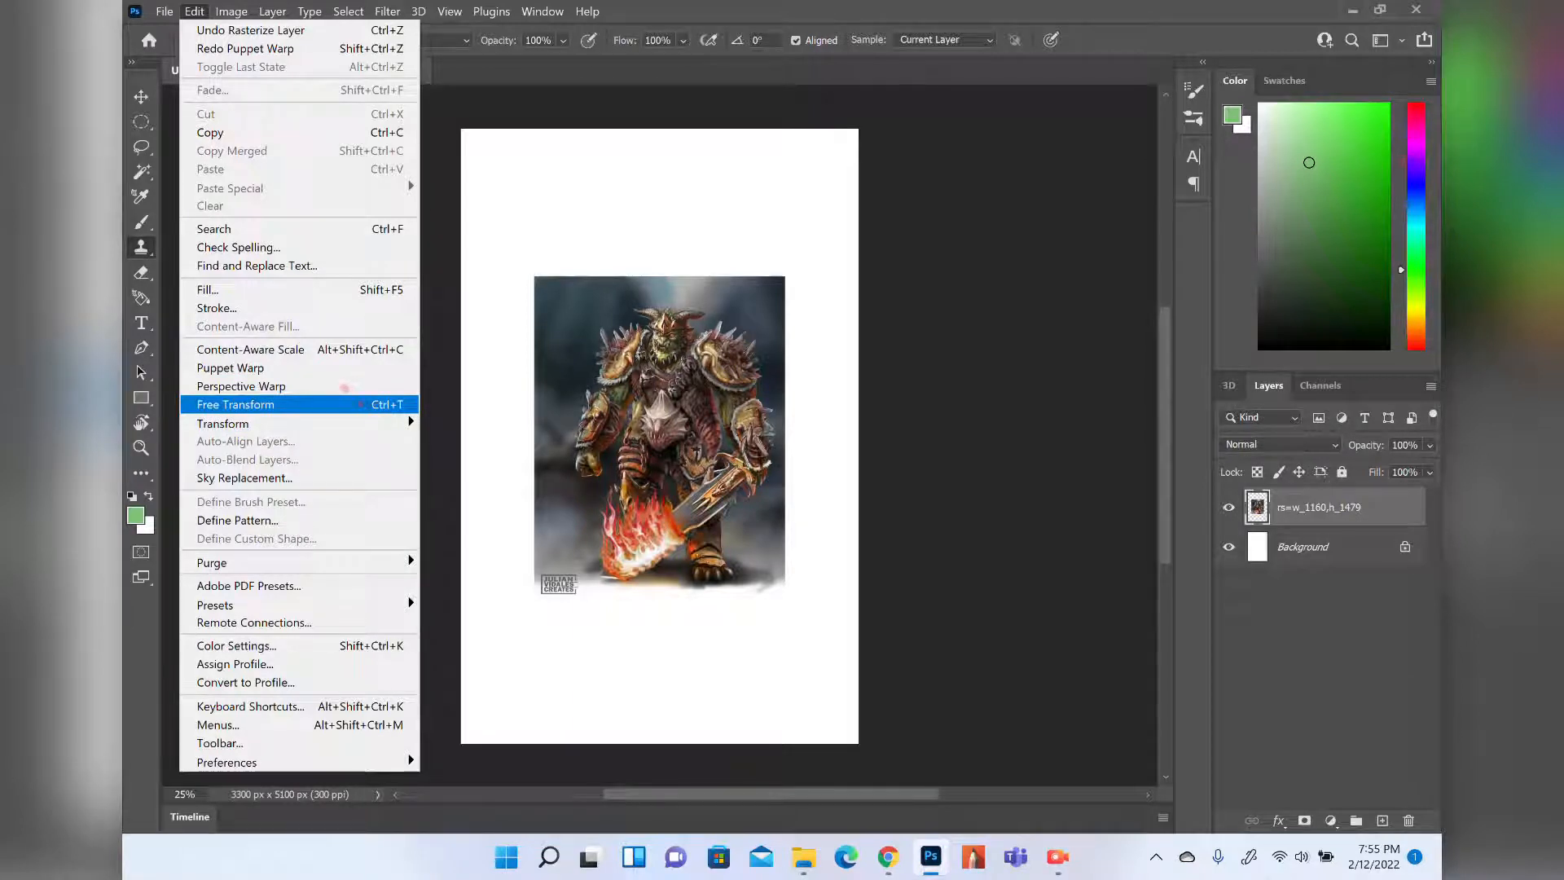
pyautogui.click(497, 480)
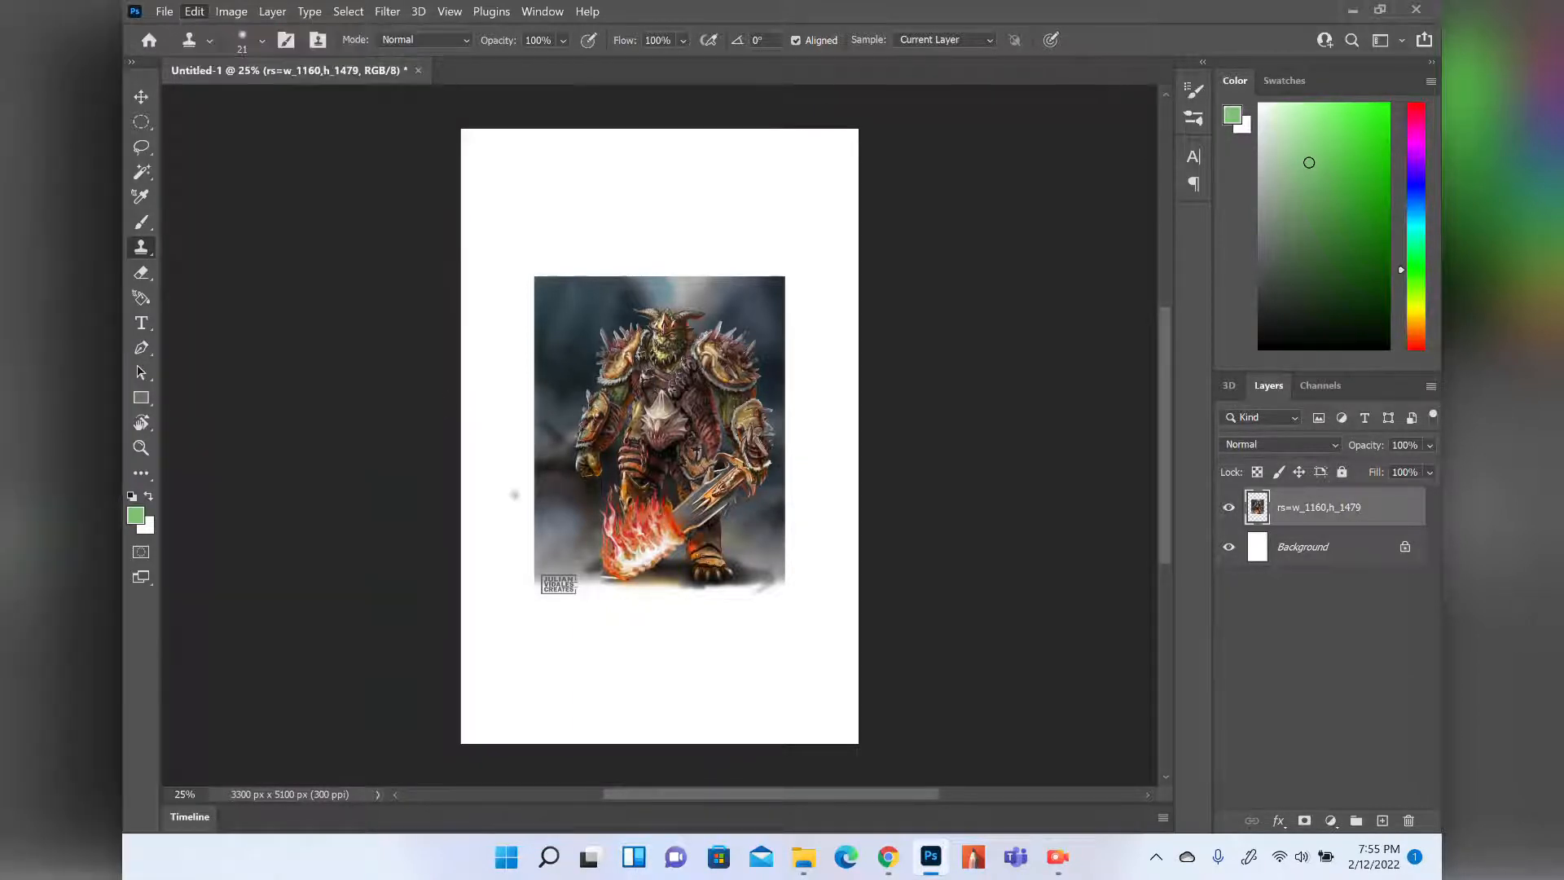
# Free Transform the image layer, scaling it proportionally to about 116% and repositioning it on the page.
pyautogui.hotkey('ctrl', 't')
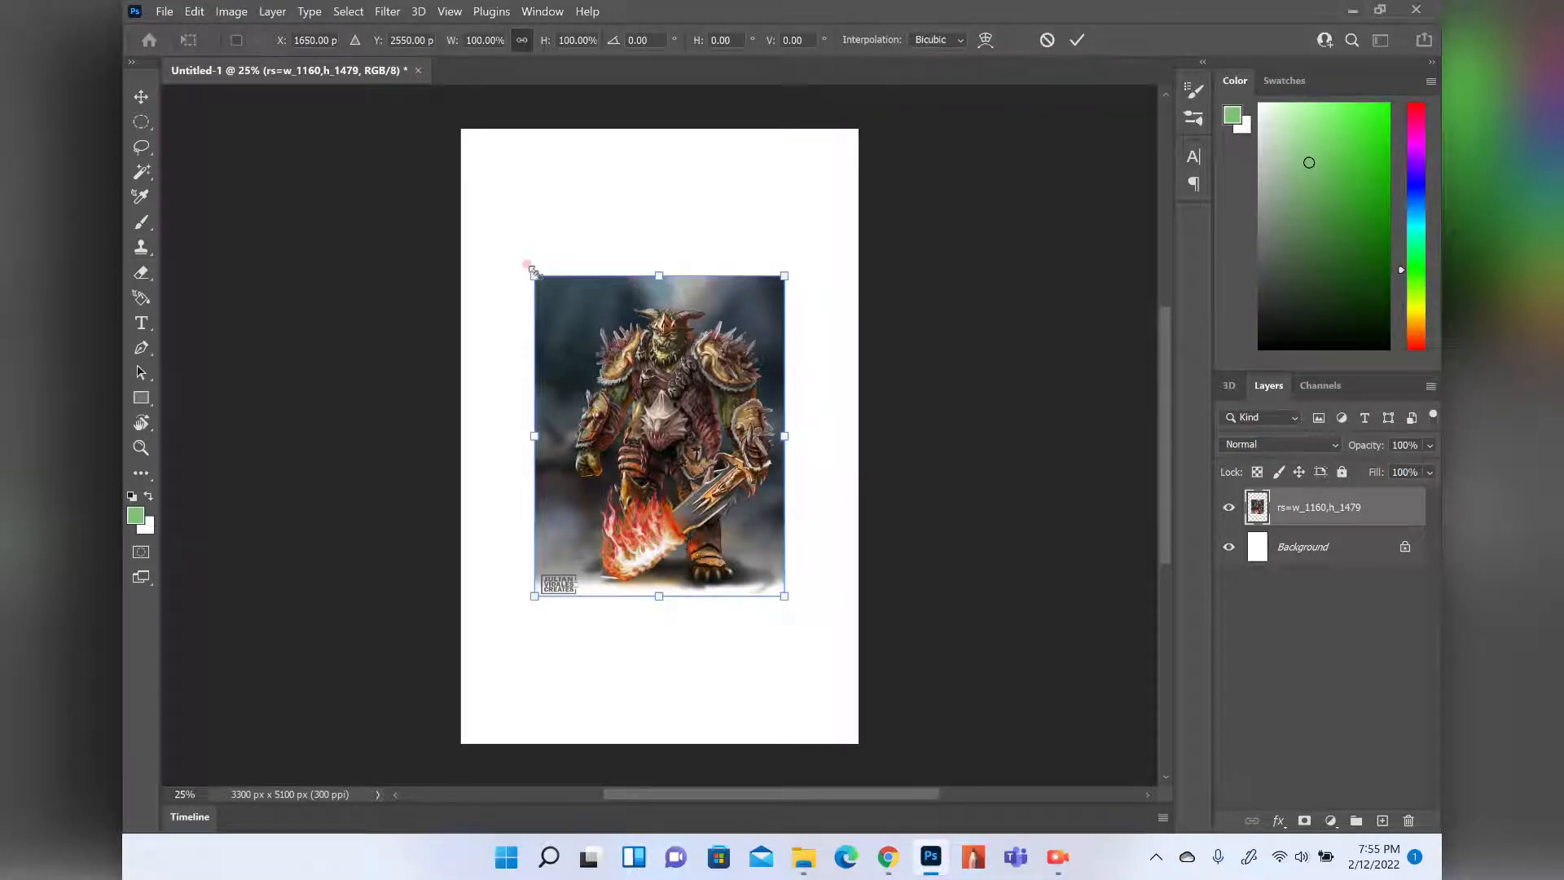
pyautogui.moveTo(533, 272); pyautogui.dragTo(498, 235)
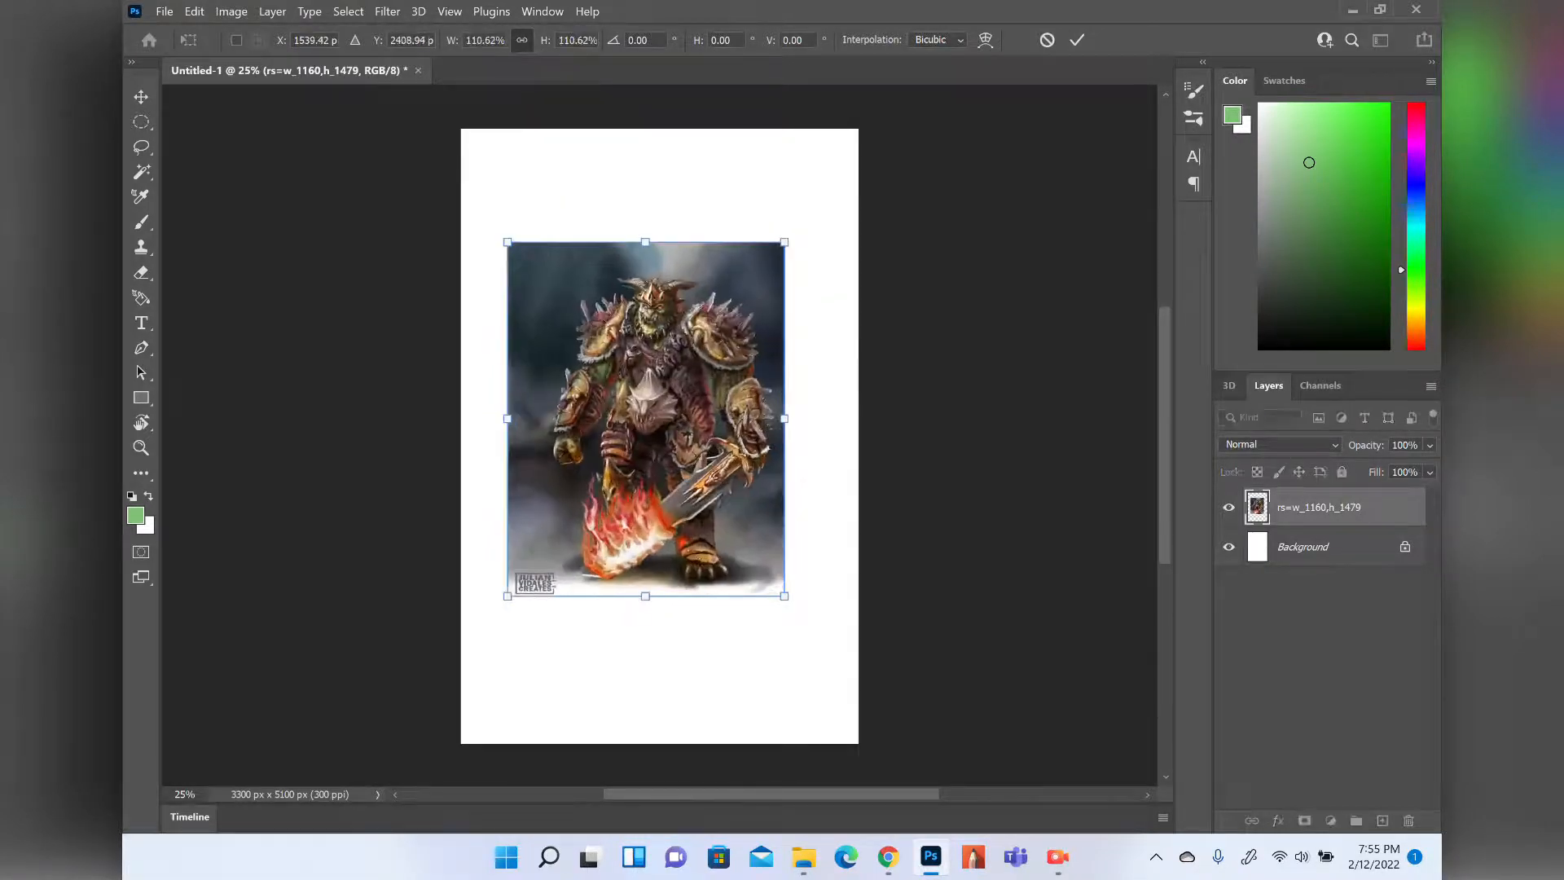
pyautogui.moveTo(679, 541); pyautogui.dragTo(773, 689)
pyautogui.moveTo(598, 389); pyautogui.dragTo(504, 269)
pyautogui.moveTo(618, 438); pyautogui.dragTo(564, 339)
pyautogui.moveTo(822, 646); pyautogui.dragTo(741, 541)
pyautogui.moveTo(652, 440); pyautogui.dragTo(722, 549)
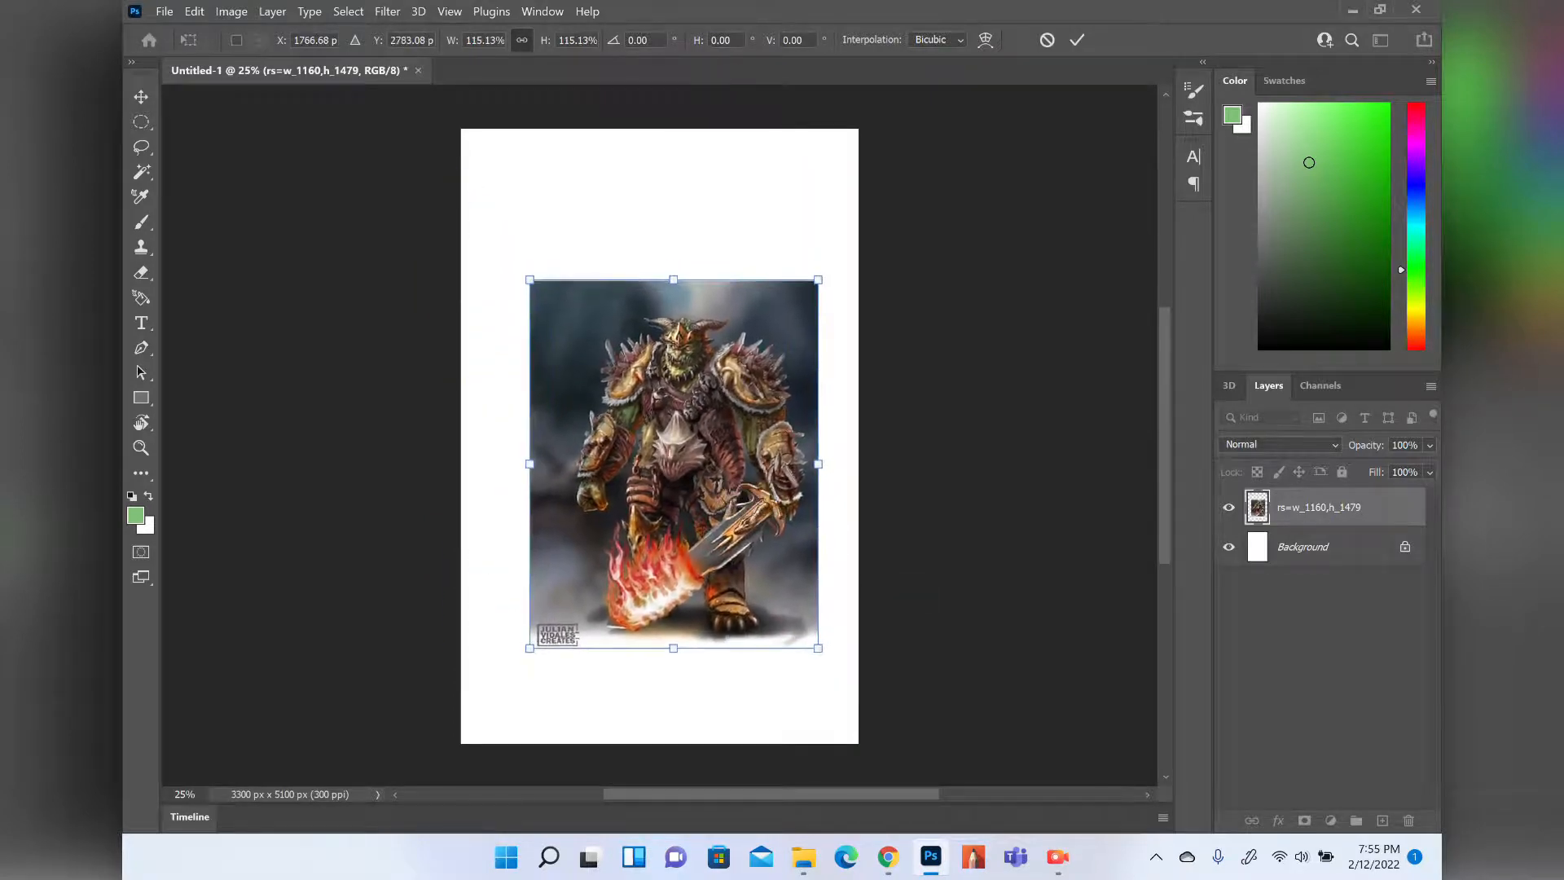
pyautogui.moveTo(528, 278)
pyautogui.mouseDown()
pyautogui.moveTo(592, 362)
pyautogui.moveTo(525, 275)
pyautogui.mouseUp()
pyautogui.moveTo(632, 435); pyautogui.dragTo(611, 393)
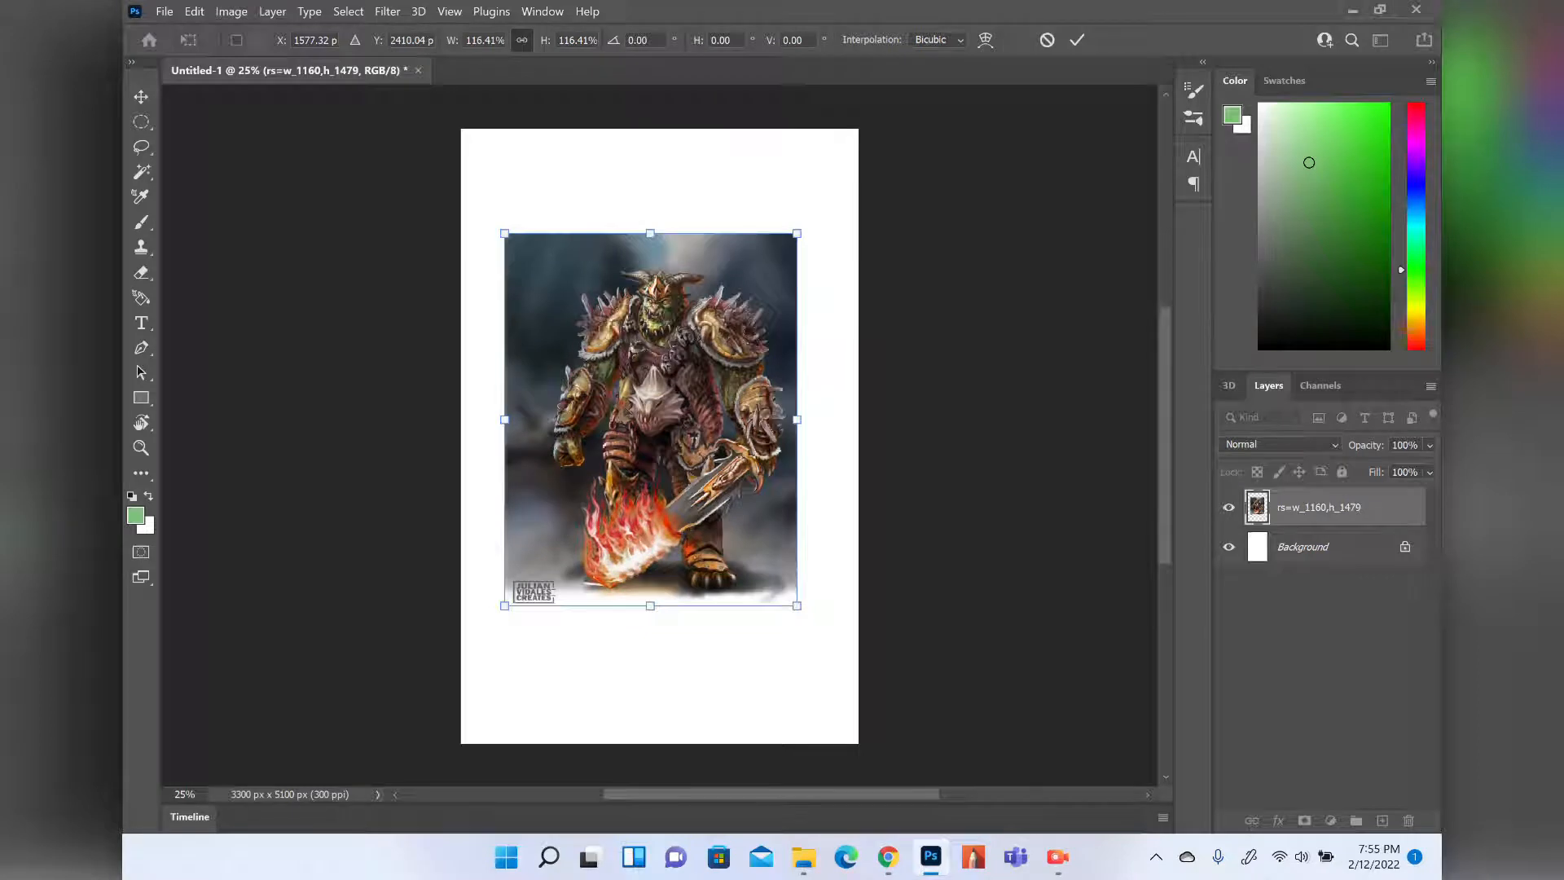
# Stretch the image non-proportionally, squeezing its width to about 50% and widening it to about 105%, and decline the Filter Keys prompt.
pyautogui.moveTo(503, 229); pyautogui.dragTo(530, 276)
pyautogui.moveTo(531, 440); pyautogui.dragTo(565, 440)
pyautogui.moveTo(661, 282); pyautogui.dragTo(629, 271)
pyautogui.moveTo(545, 440); pyautogui.dragTo(671, 450)
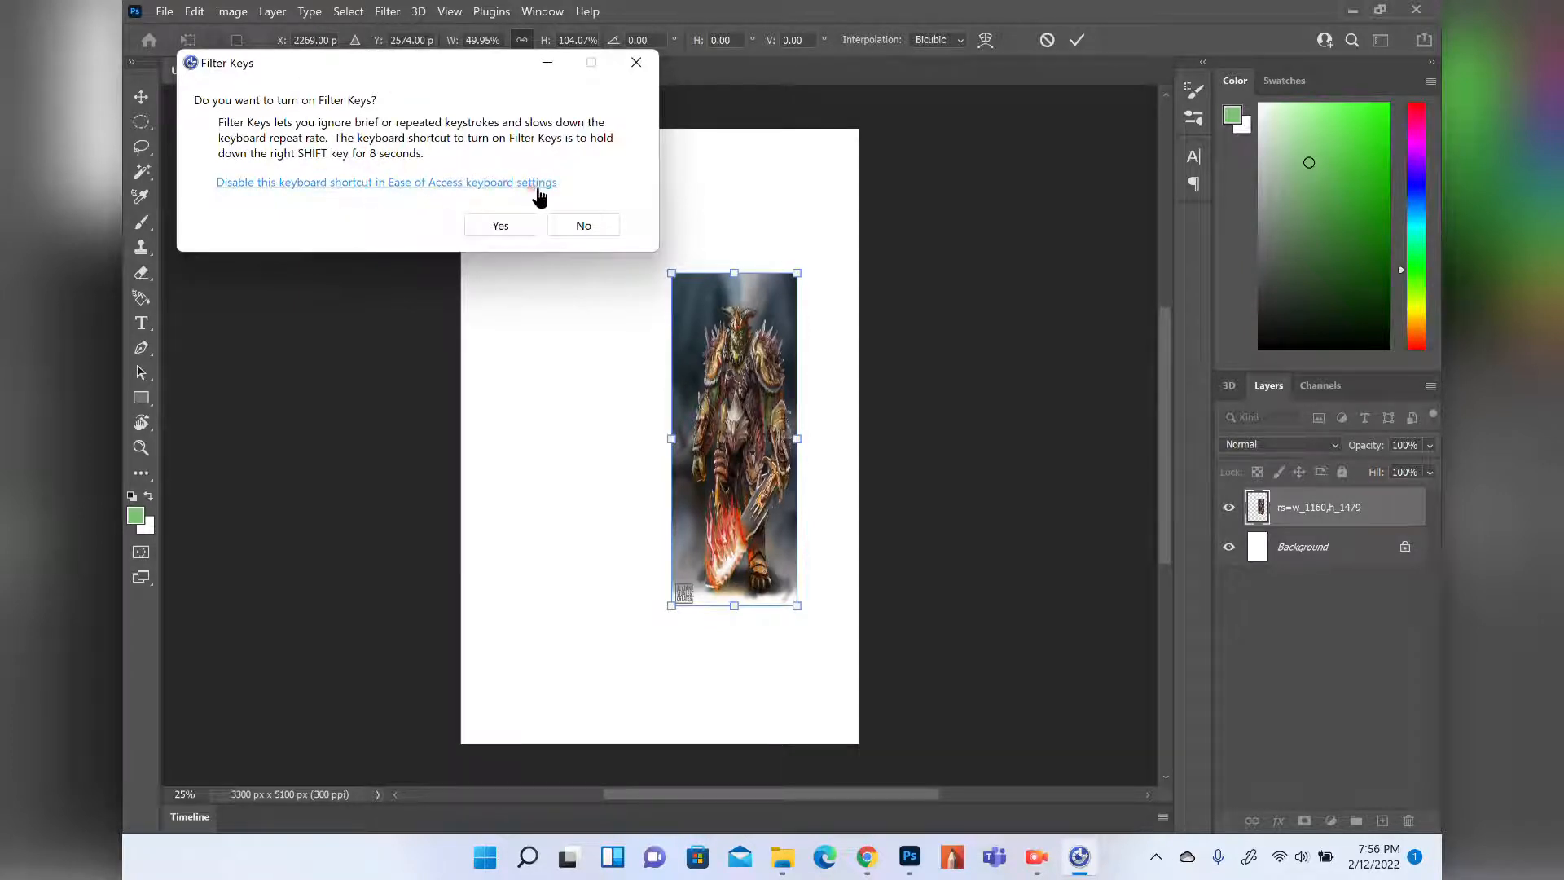
pyautogui.click(584, 225)
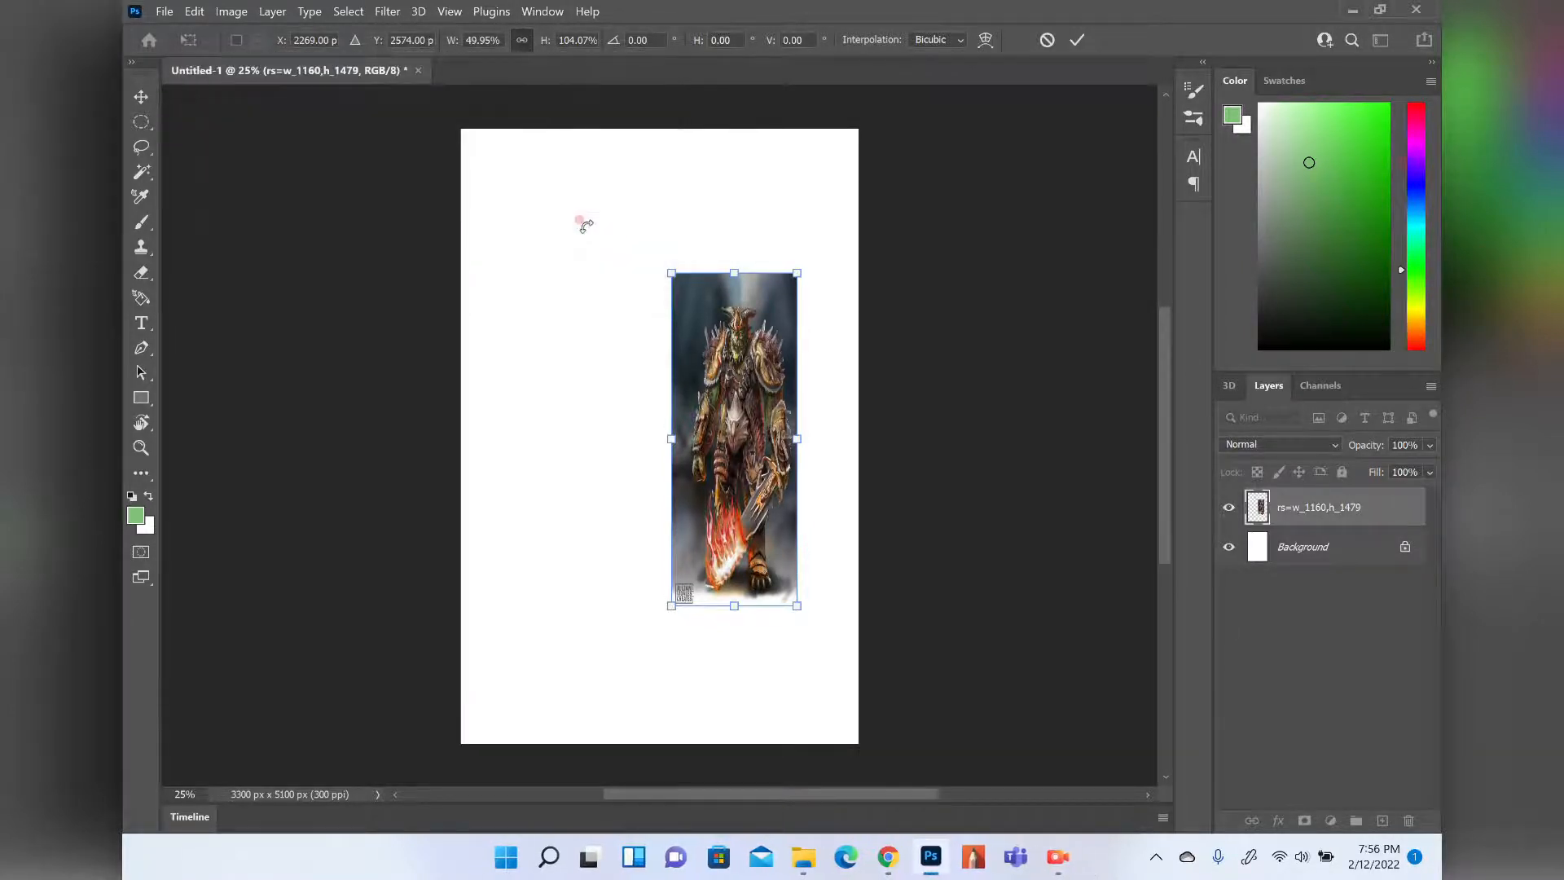
pyautogui.moveTo(672, 439); pyautogui.dragTo(535, 440)
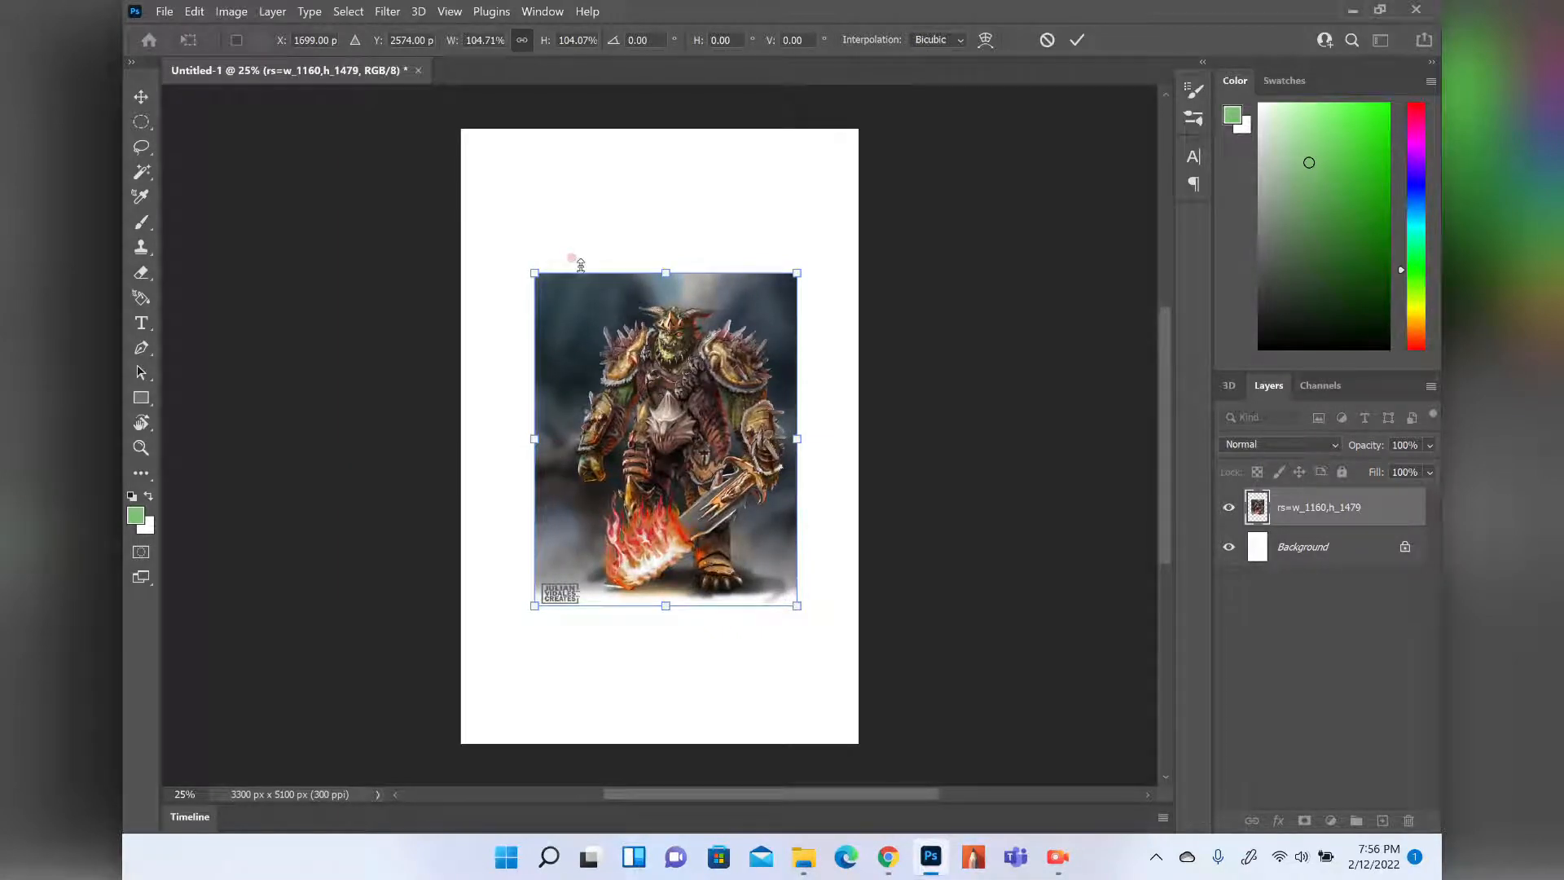
# Distort the image by moving its corners and sides independently into a narrow perspective shape with a taller left edge.
pyautogui.moveTo(534, 274); pyautogui.dragTo(556, 210)
pyautogui.moveTo(550, 409); pyautogui.dragTo(571, 357)
pyautogui.moveTo(555, 563); pyautogui.dragTo(550, 699)
pyautogui.moveTo(801, 437)
pyautogui.mouseDown()
pyautogui.moveTo(726, 411)
pyautogui.moveTo(796, 422)
pyautogui.moveTo(787, 285)
pyautogui.moveTo(789, 456)
pyautogui.mouseUp()
pyautogui.moveTo(663, 661)
pyautogui.mouseDown()
pyautogui.moveTo(697, 651)
pyautogui.moveTo(648, 666)
pyautogui.mouseUp()
pyautogui.moveTo(766, 613); pyautogui.dragTo(770, 512)
pyautogui.moveTo(773, 270)
pyautogui.mouseDown()
pyautogui.moveTo(750, 237)
pyautogui.moveTo(759, 269)
pyautogui.mouseUp()
pyautogui.moveTo(554, 430); pyautogui.dragTo(626, 430)
pyautogui.moveTo(603, 697); pyautogui.dragTo(631, 670)
pyautogui.moveTo(625, 414); pyautogui.dragTo(522, 436)
pyautogui.moveTo(759, 395); pyautogui.dragTo(698, 392)
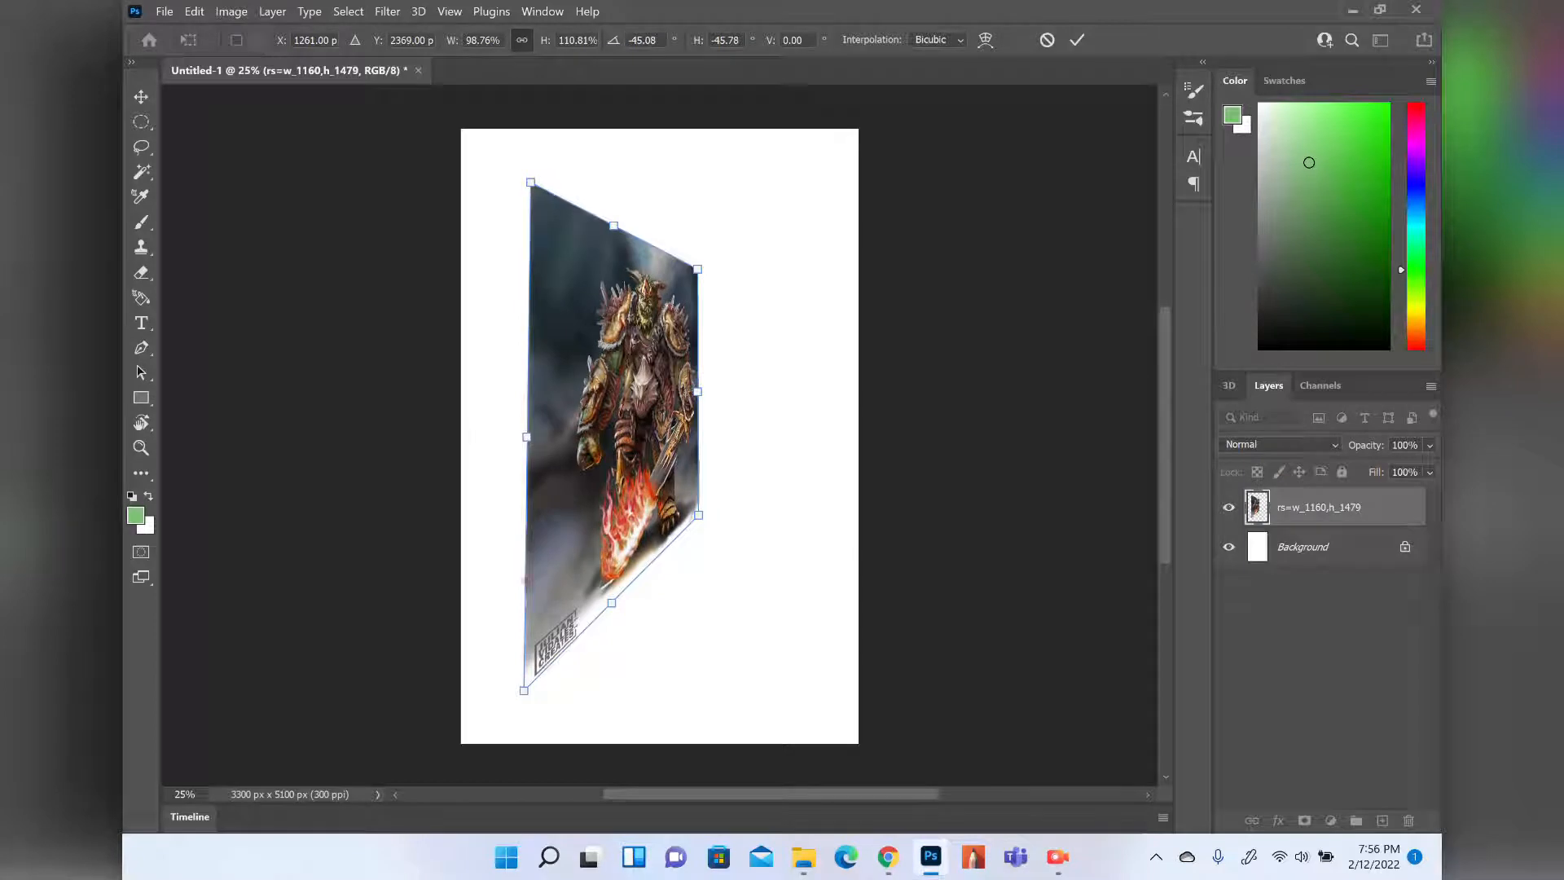
# Adjust the distorted image's lower-left corner and side edges, apply the transform, and undo it.
pyautogui.moveTo(524, 690); pyautogui.dragTo(541, 691)
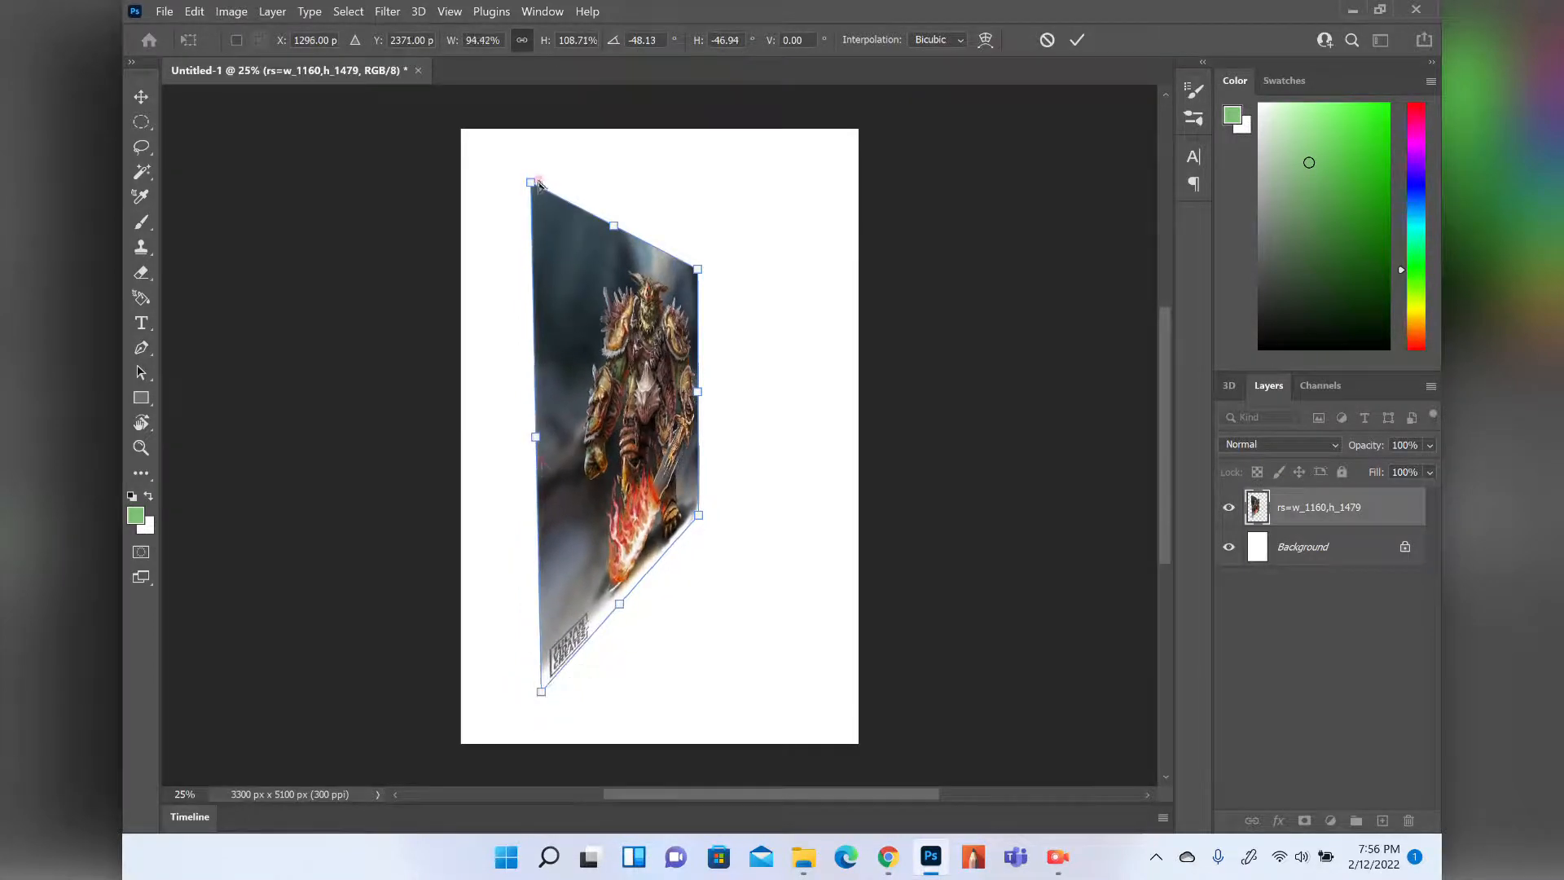
pyautogui.moveTo(536, 436); pyautogui.dragTo(561, 405)
pyautogui.moveTo(700, 402); pyautogui.dragTo(708, 410)
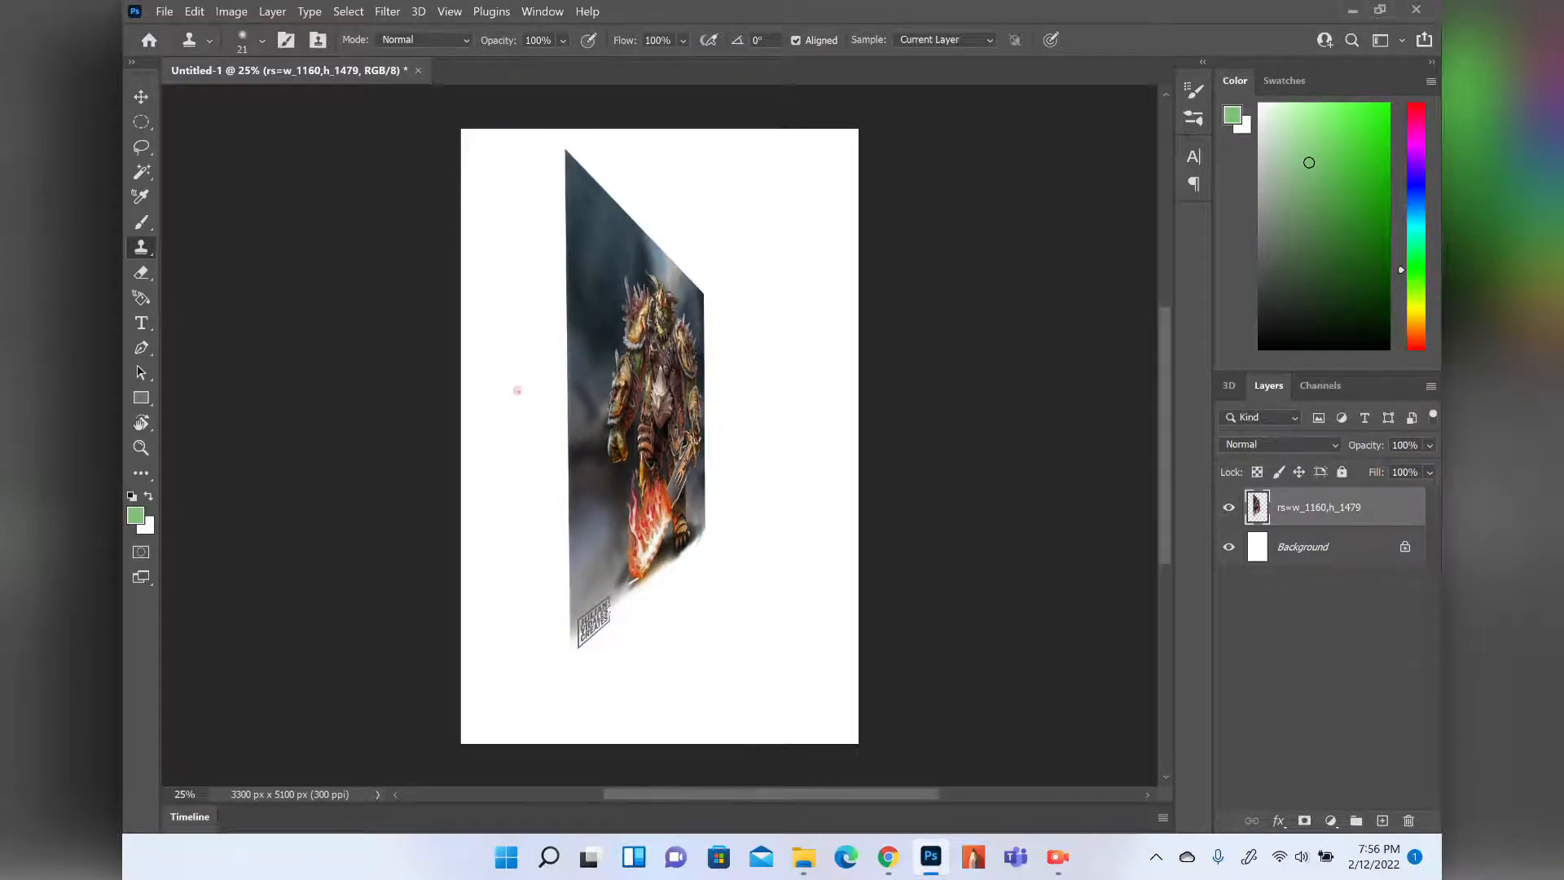
pyautogui.press('Escape')
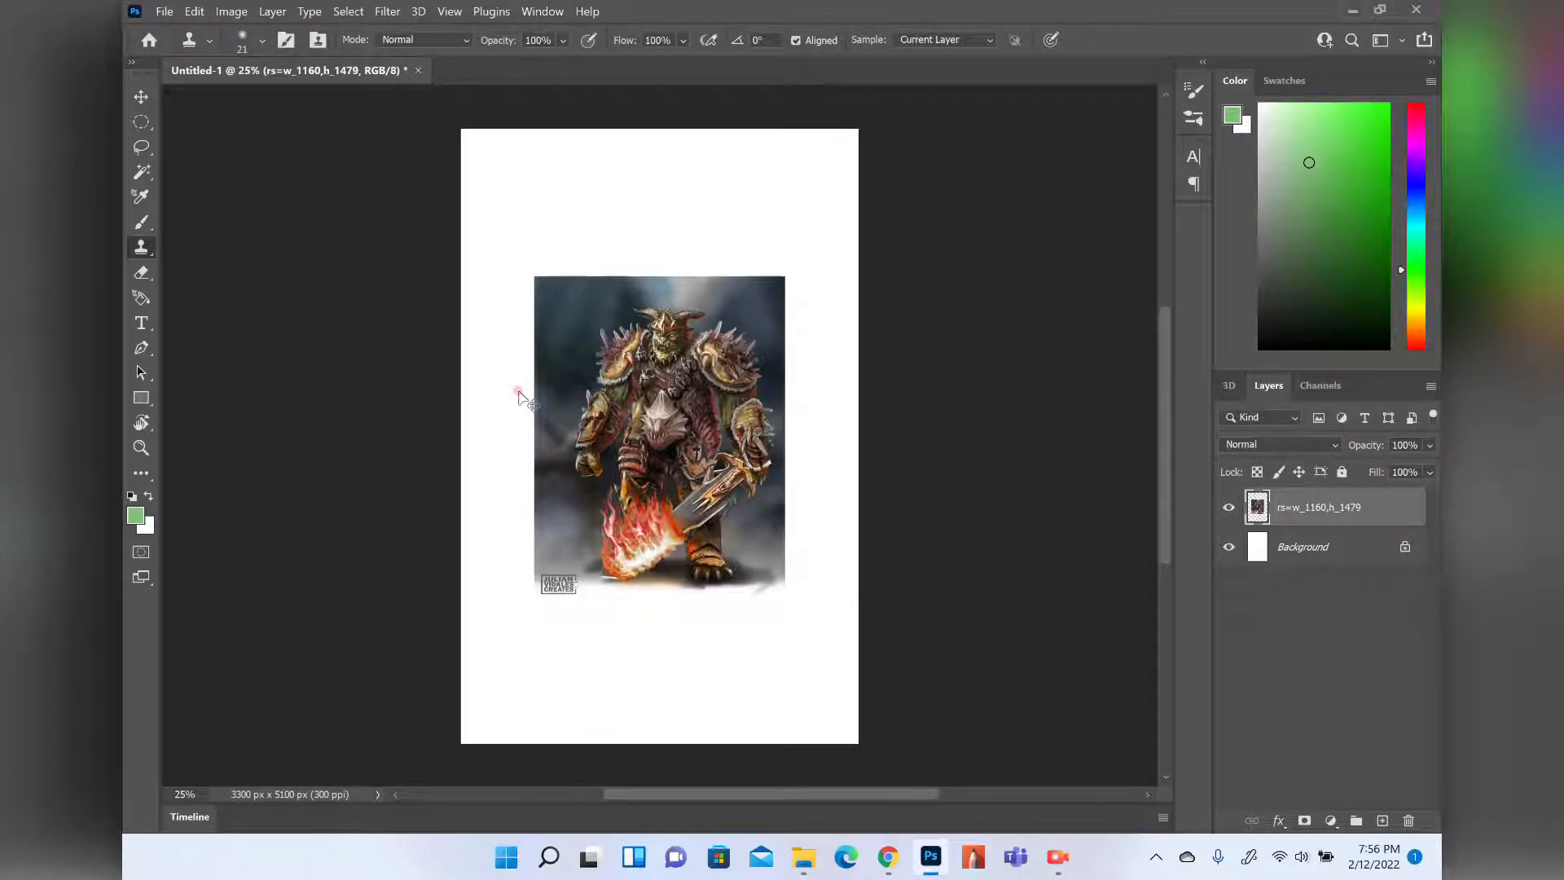
# Start a Custom Warp on the image layer and bend the grid's interior around the figure's upper body.
pyautogui.hotkey('ctrl', 't')
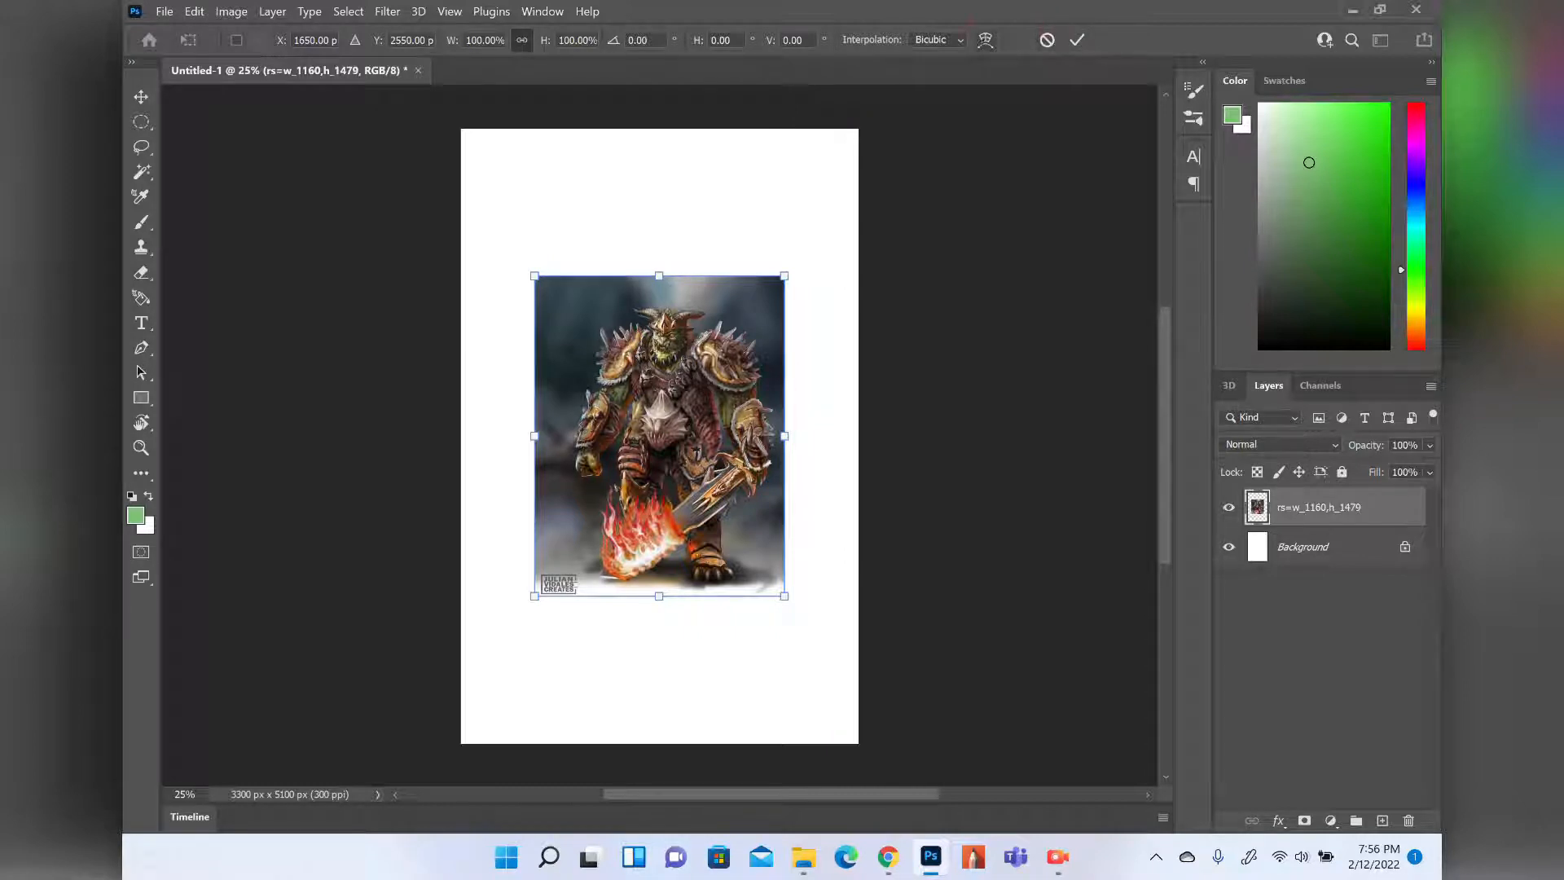
pyautogui.click(984, 37)
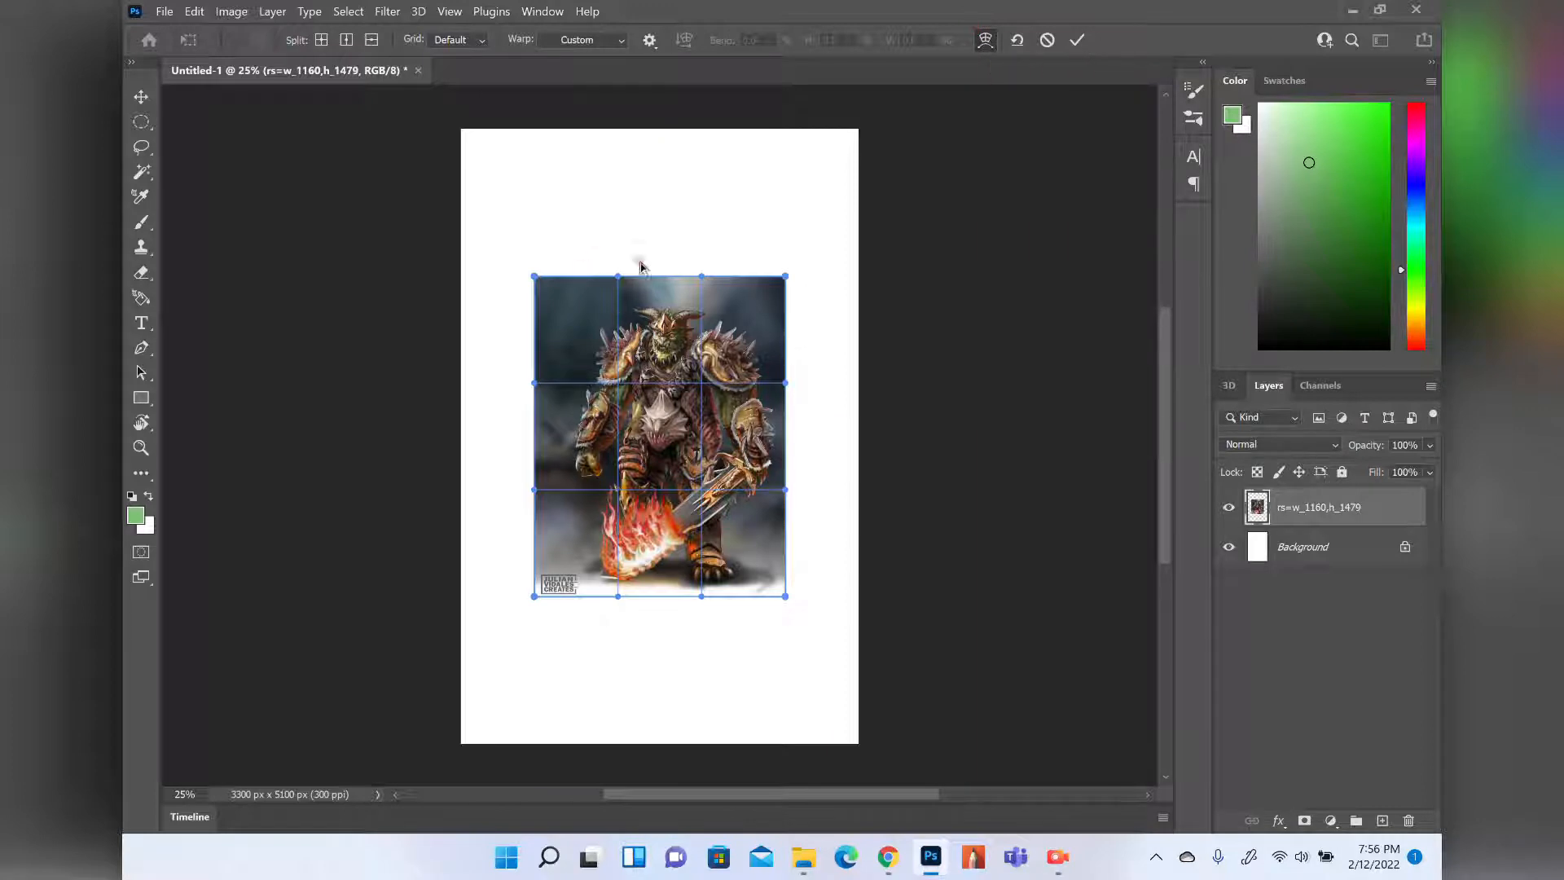
pyautogui.click(589, 342)
pyautogui.moveTo(615, 371); pyautogui.dragTo(748, 487)
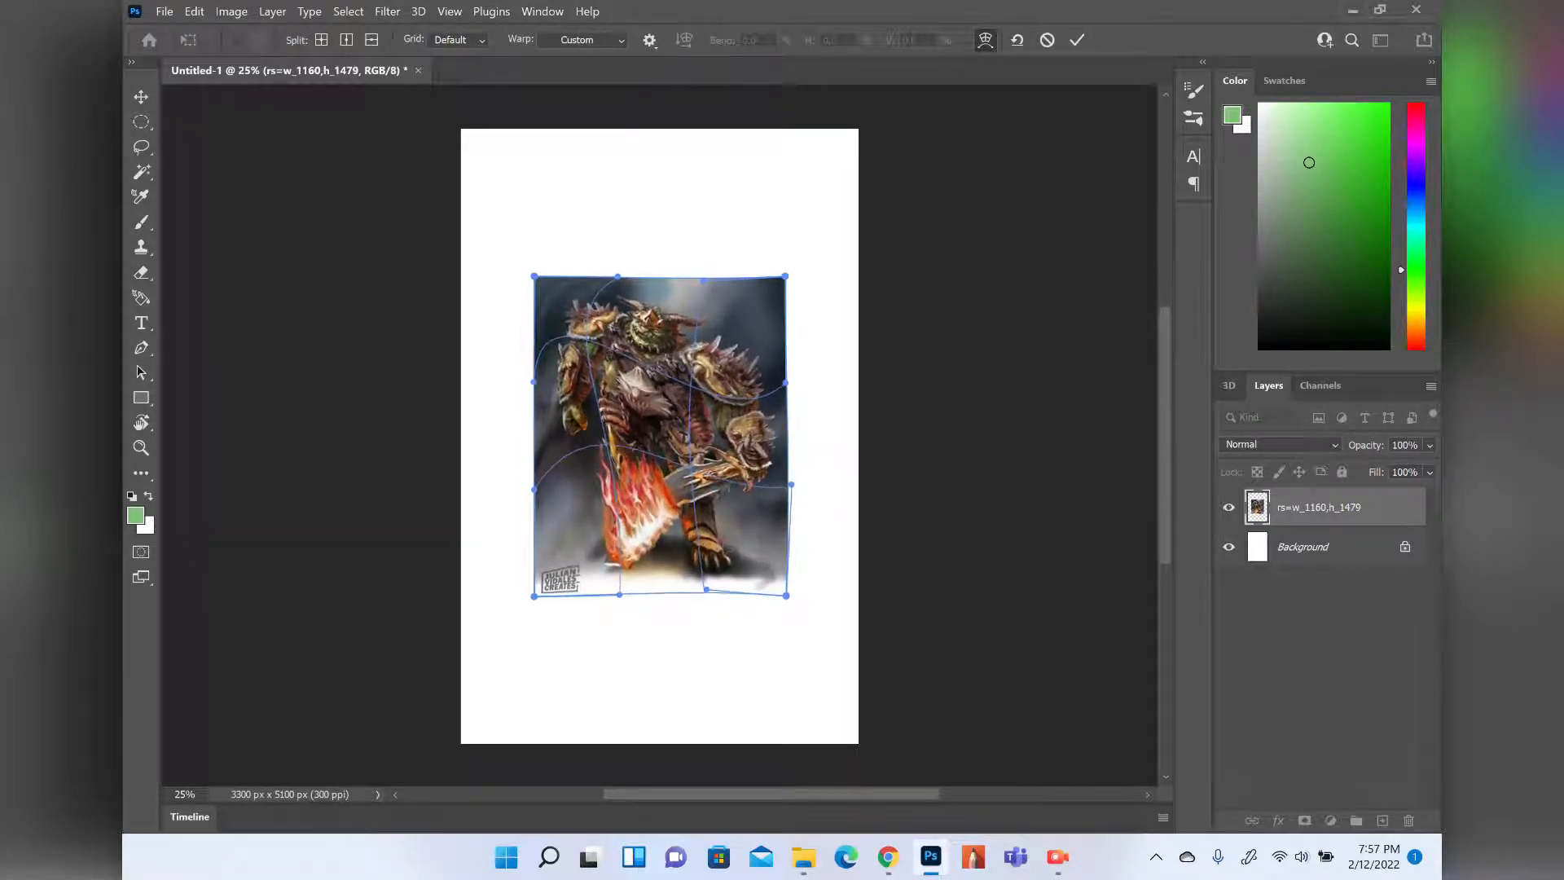
# Warp the image outline by moving its four corners and the side handles, pulling the lower-right corner outward and the lower-left inward.
pyautogui.moveTo(786, 595); pyautogui.dragTo(835, 645)
pyautogui.moveTo(791, 488)
pyautogui.mouseDown()
pyautogui.moveTo(817, 458)
pyautogui.moveTo(768, 479)
pyautogui.mouseUp()
pyautogui.moveTo(787, 379); pyautogui.dragTo(797, 453)
pyautogui.moveTo(784, 277); pyautogui.dragTo(769, 341)
pyautogui.moveTo(534, 281); pyautogui.dragTo(514, 327)
pyautogui.moveTo(534, 383); pyautogui.dragTo(522, 446)
pyautogui.moveTo(533, 595); pyautogui.dragTo(591, 607)
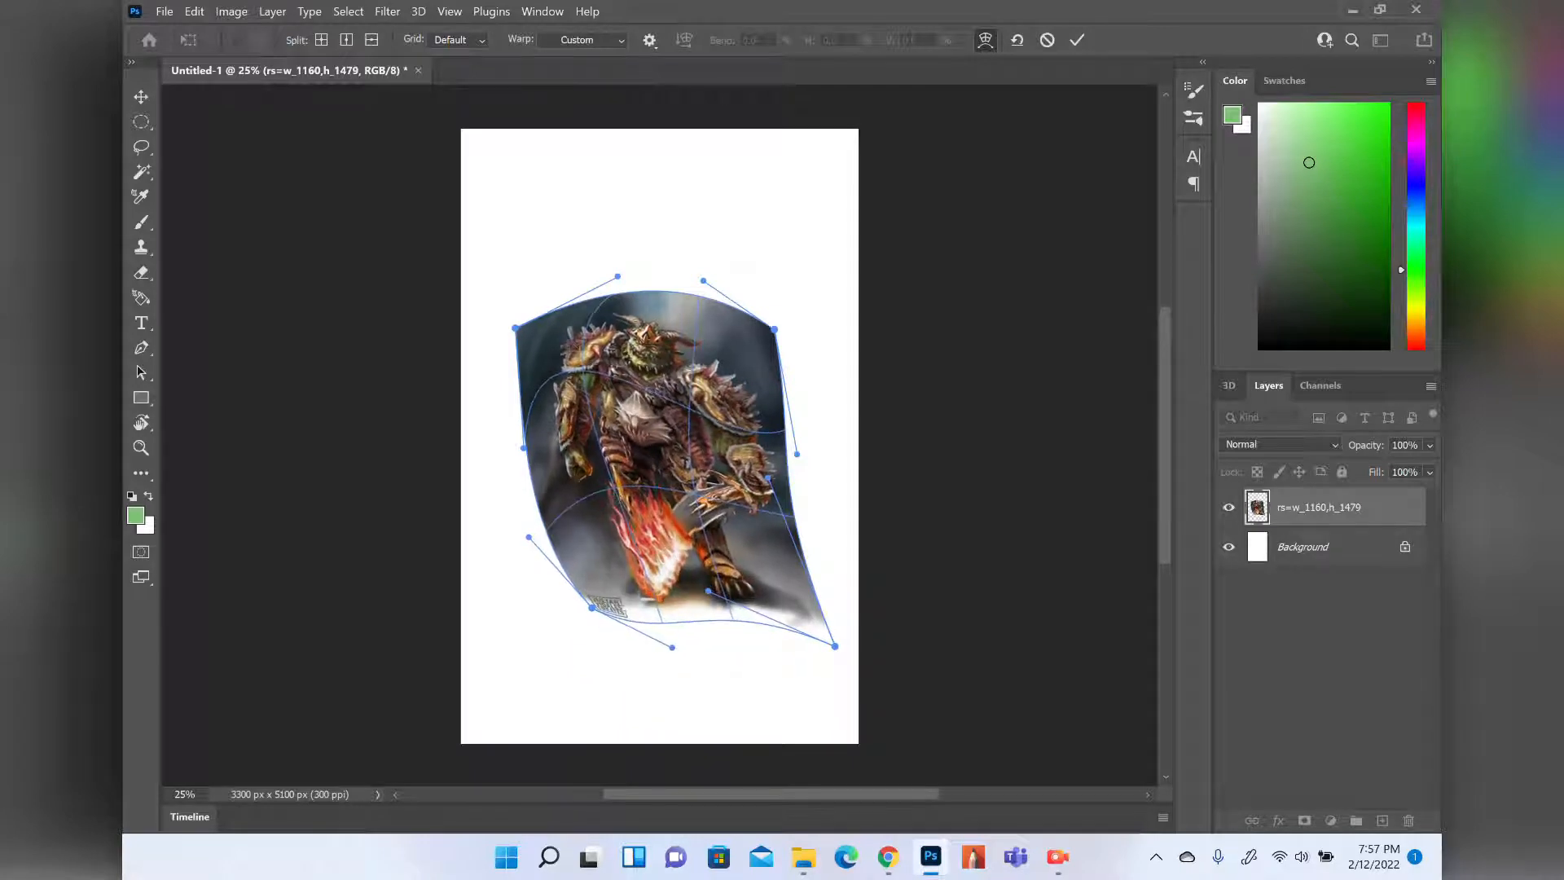
# Reshape the image's upper corners and top edge into a tall egg-like curve, apply the warp, and undo it.
pyautogui.moveTo(514, 323); pyautogui.dragTo(532, 330)
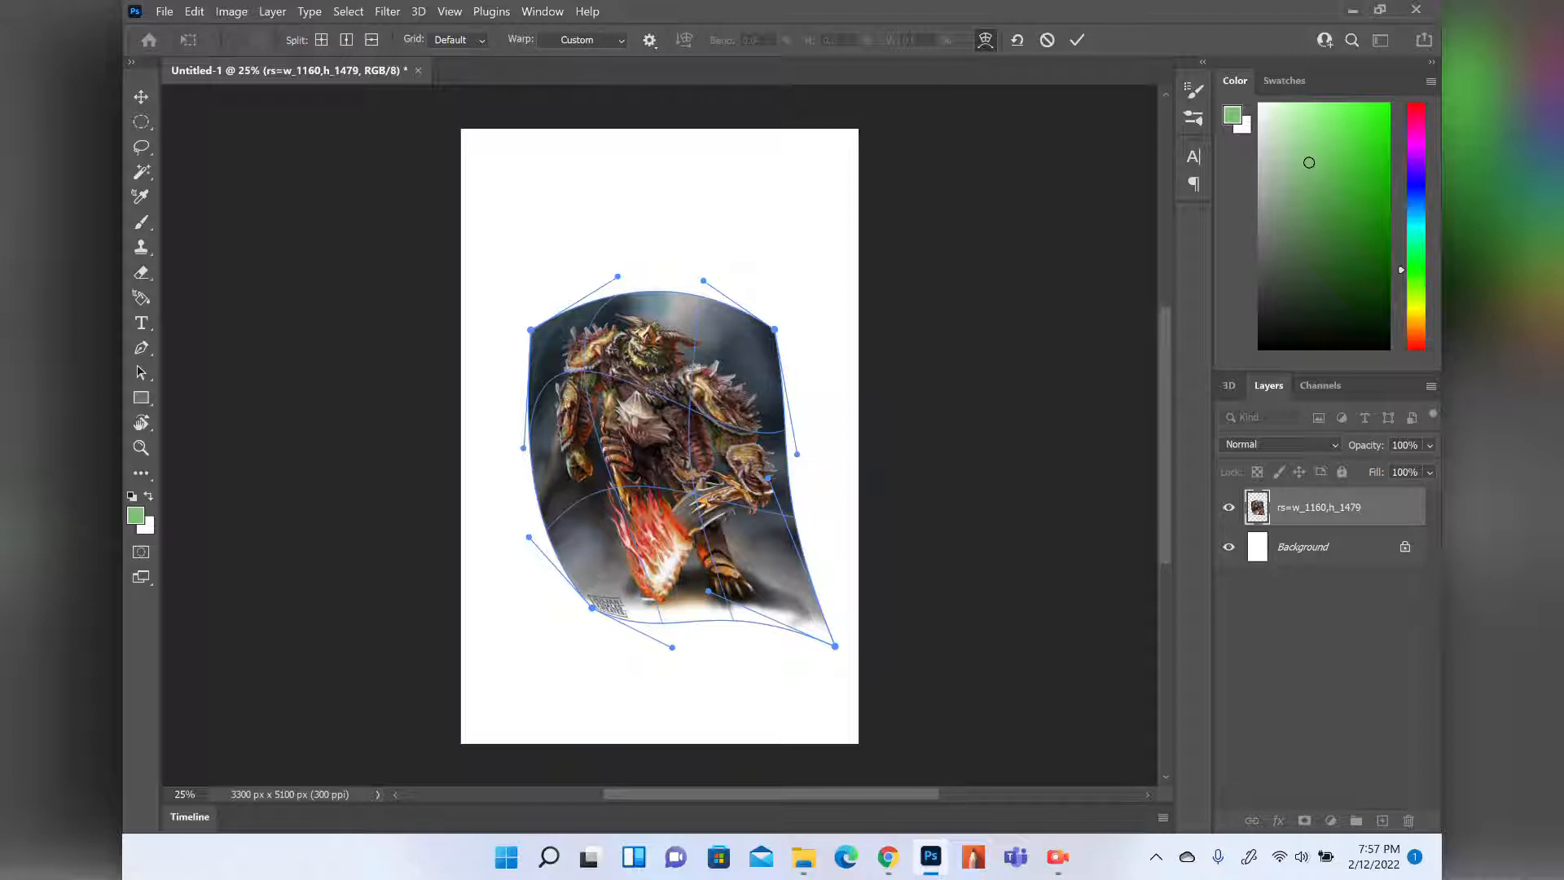
pyautogui.moveTo(612, 295); pyautogui.dragTo(588, 213)
pyautogui.moveTo(774, 330); pyautogui.dragTo(758, 365)
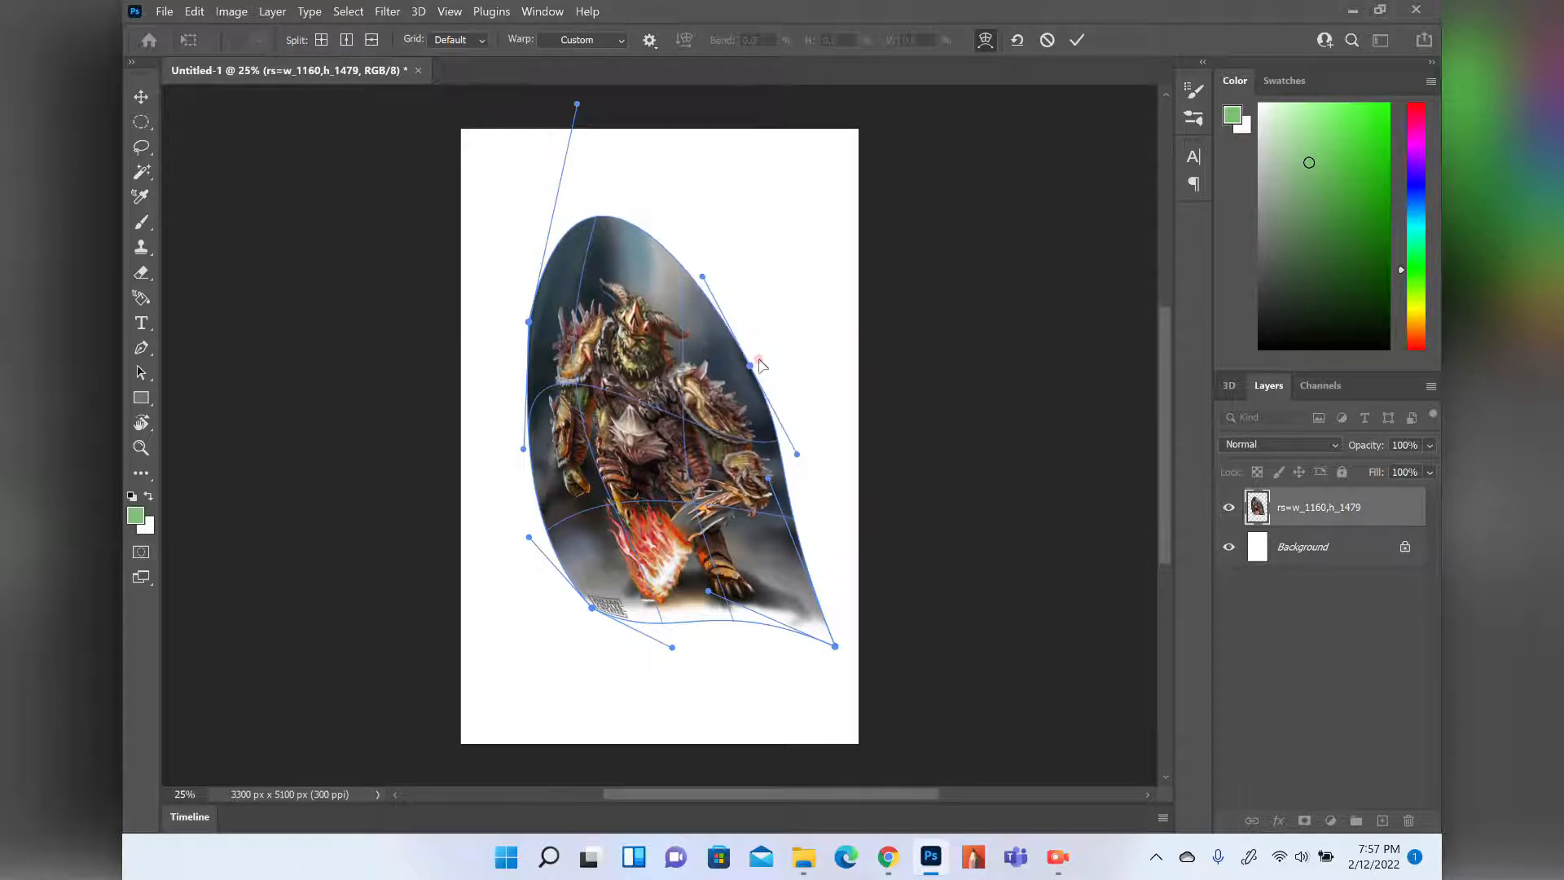
pyautogui.press('Return')
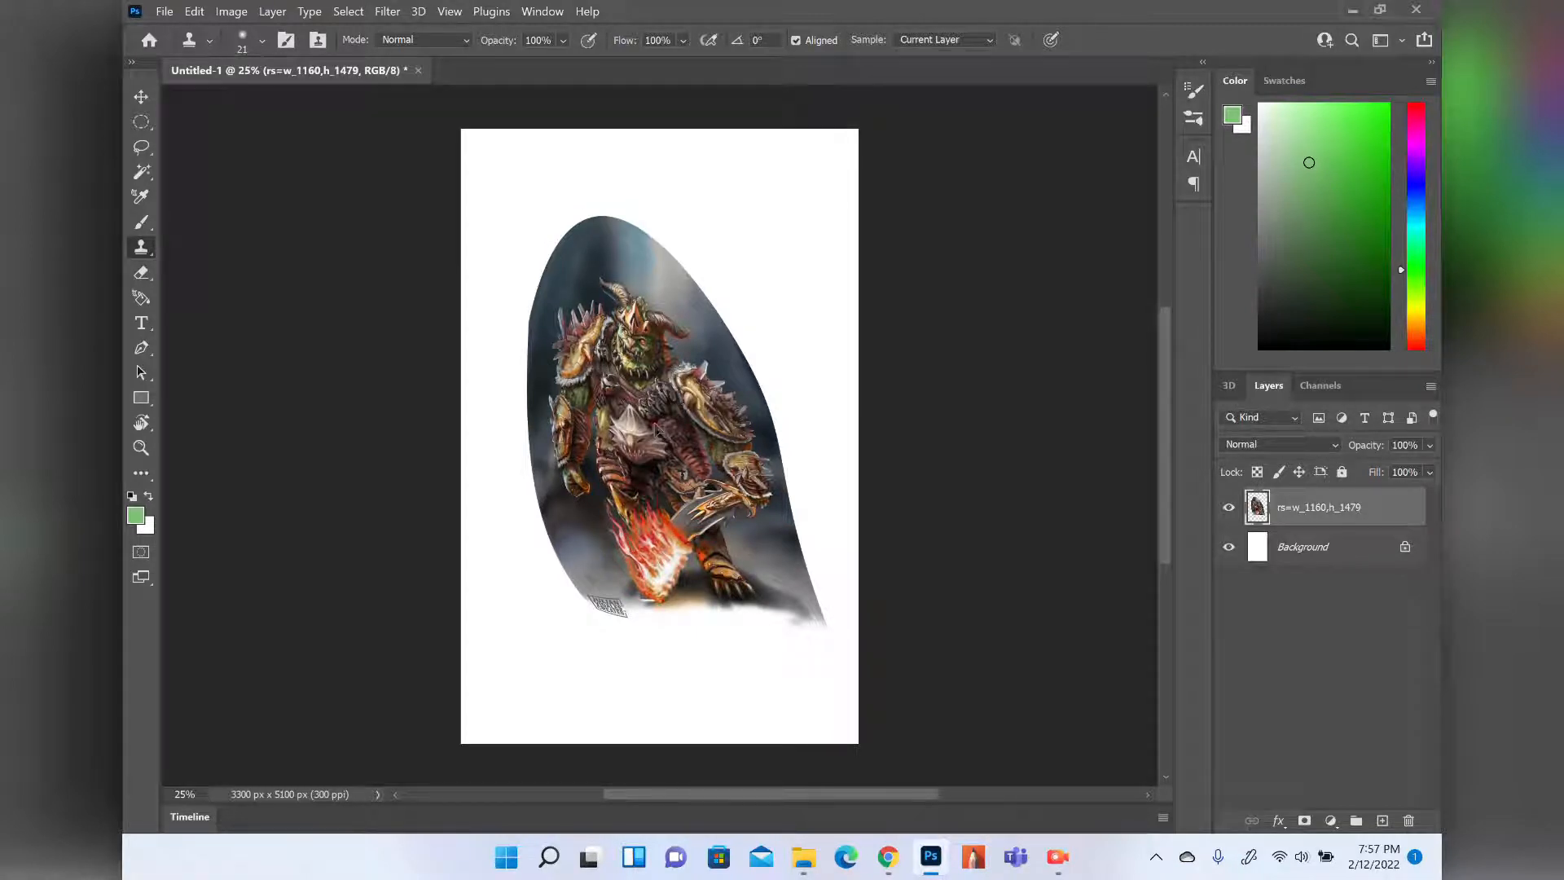
pyautogui.hotkey('ctrl', 'z')
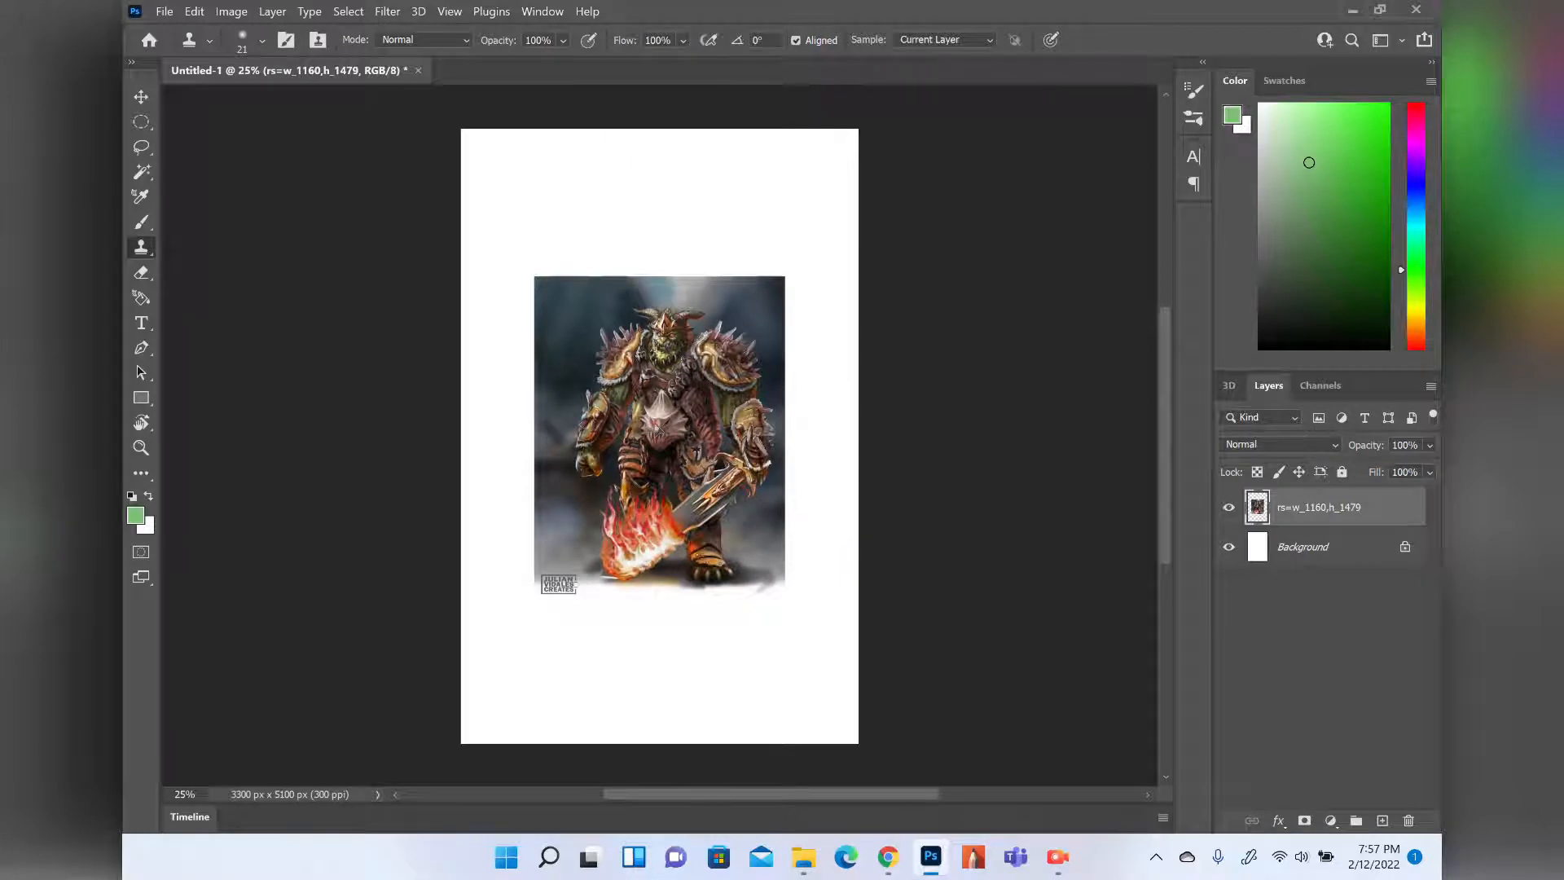
# Start Warp on the image layer again and split the grid crosswise at the figure's center.
pyautogui.hotkey('ctrl', 't')
pyautogui.click(986, 40)
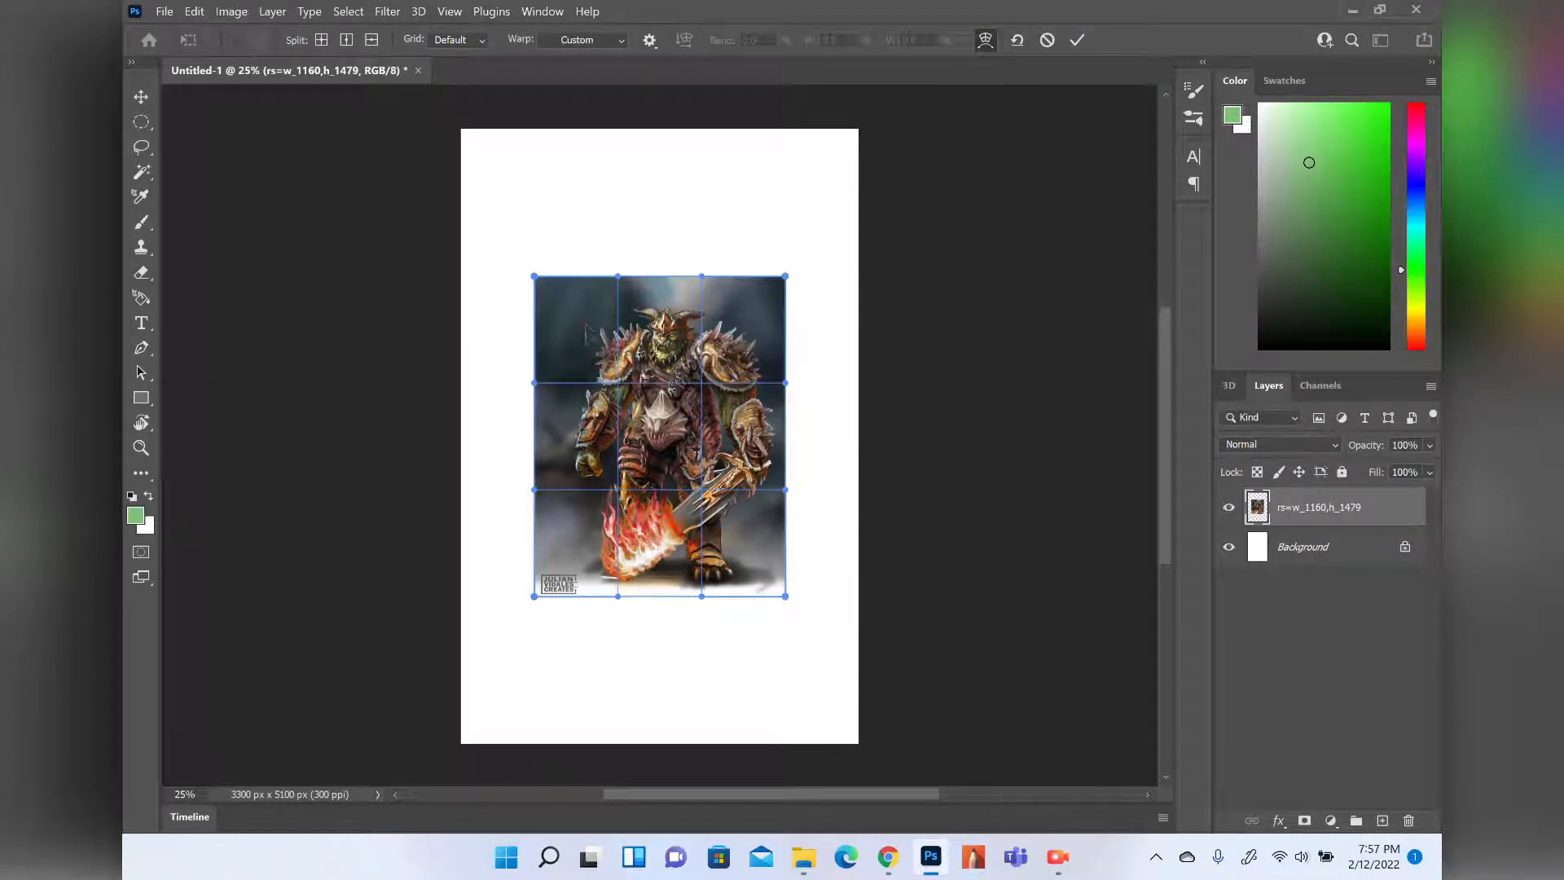
pyautogui.press('alt')
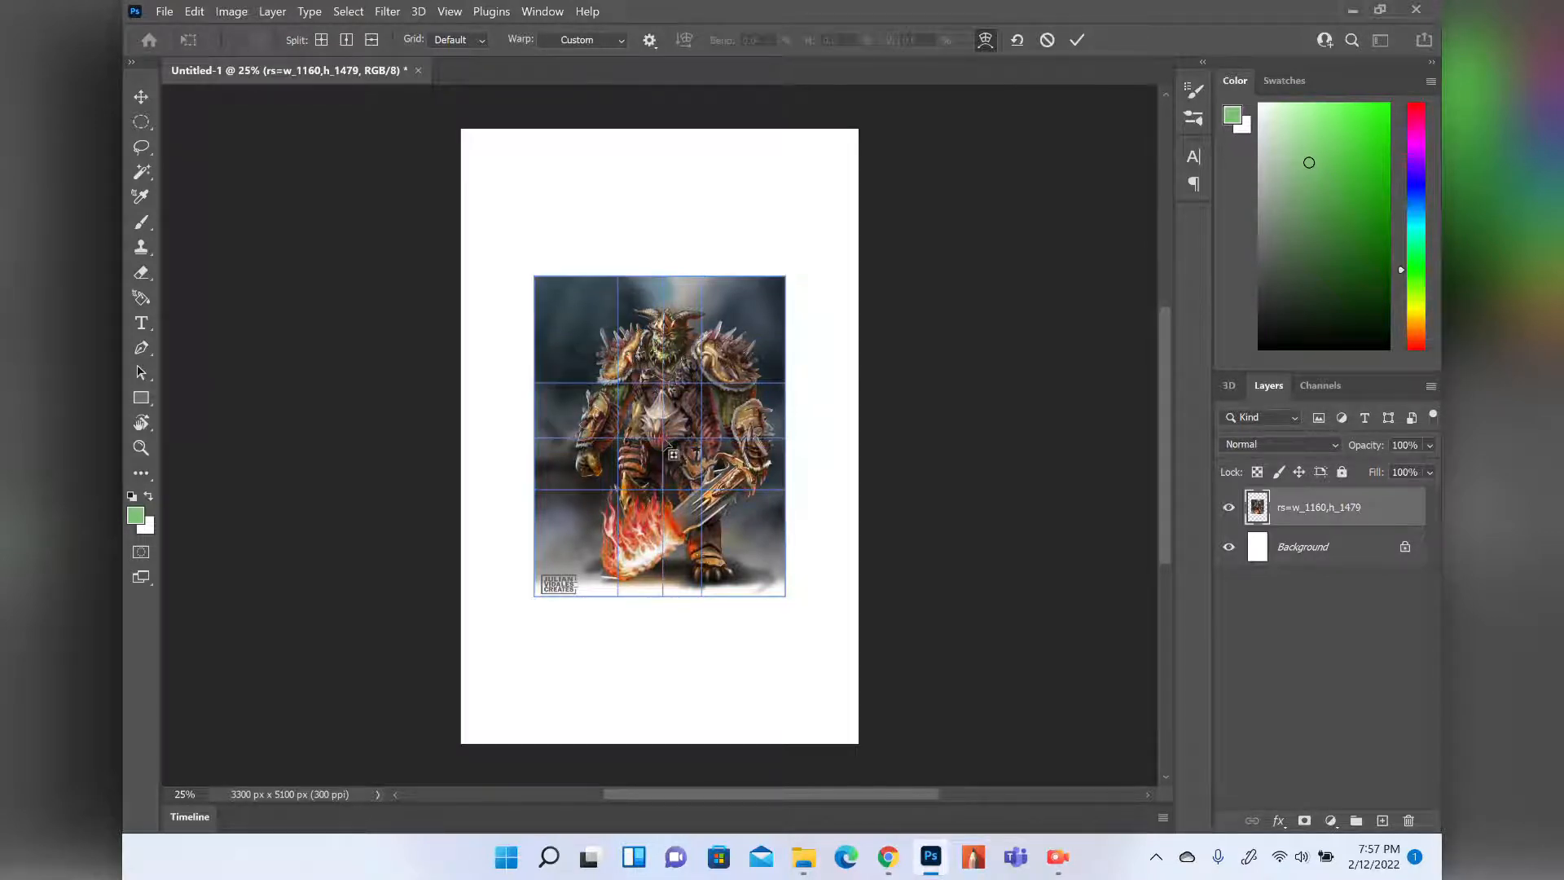
pyautogui.click(663, 438)
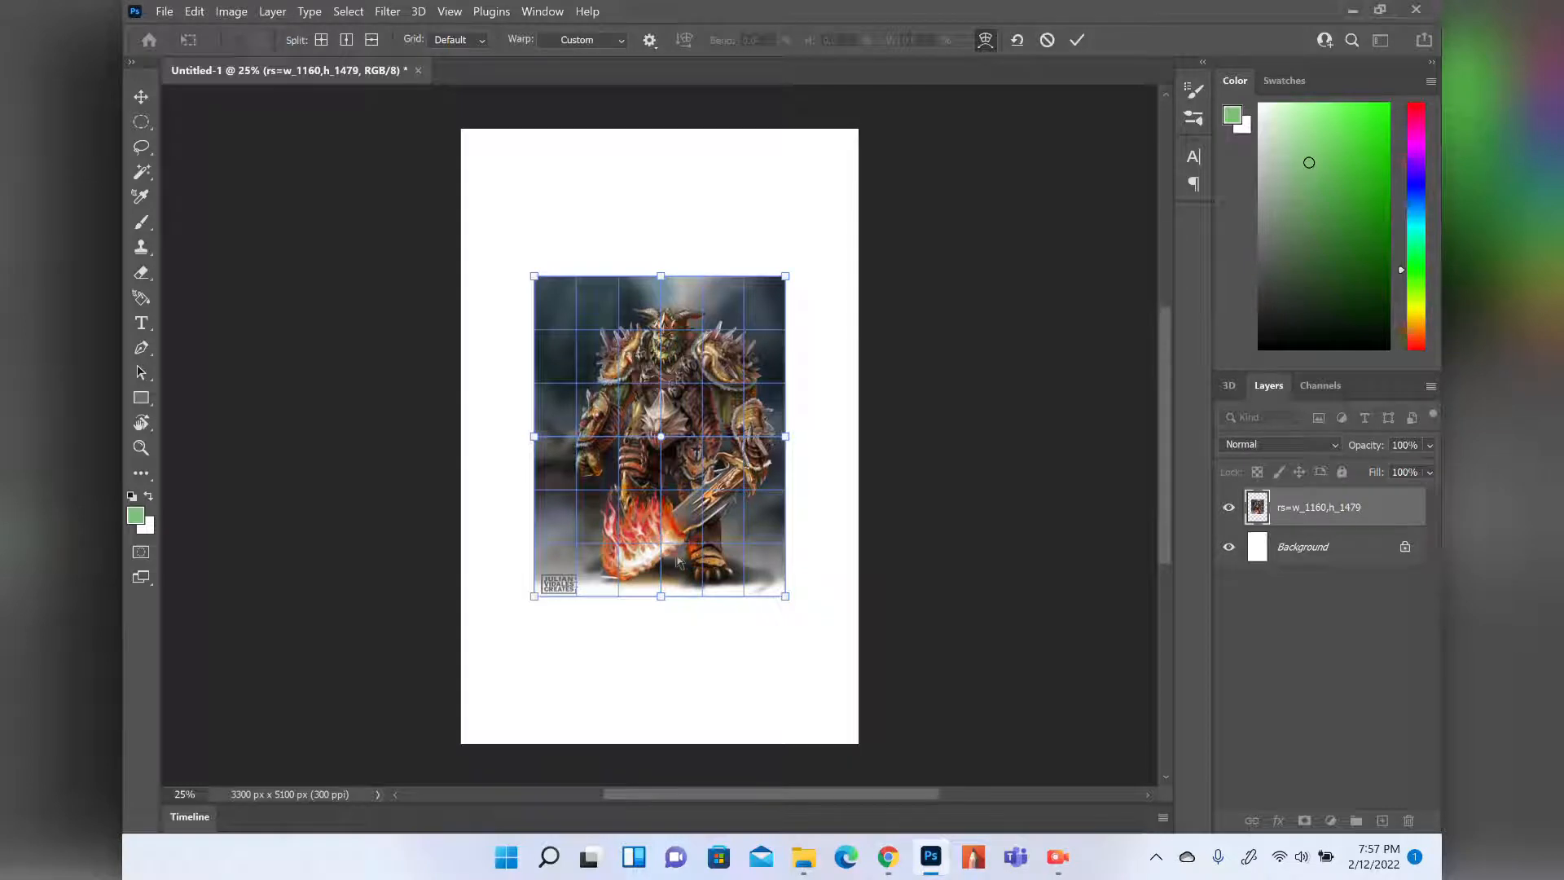
# Bend the split warp grid, stretching the bottom edge downward, the lower-right corner outward and the center point to the left.
pyautogui.moveTo(618, 380); pyautogui.dragTo(614, 397)
pyautogui.moveTo(721, 416); pyautogui.dragTo(728, 440)
pyautogui.moveTo(728, 513); pyautogui.dragTo(772, 552)
pyautogui.moveTo(697, 575); pyautogui.dragTo(689, 660)
pyautogui.moveTo(629, 559); pyautogui.dragTo(593, 534)
pyautogui.moveTo(661, 464); pyautogui.dragTo(603, 437)
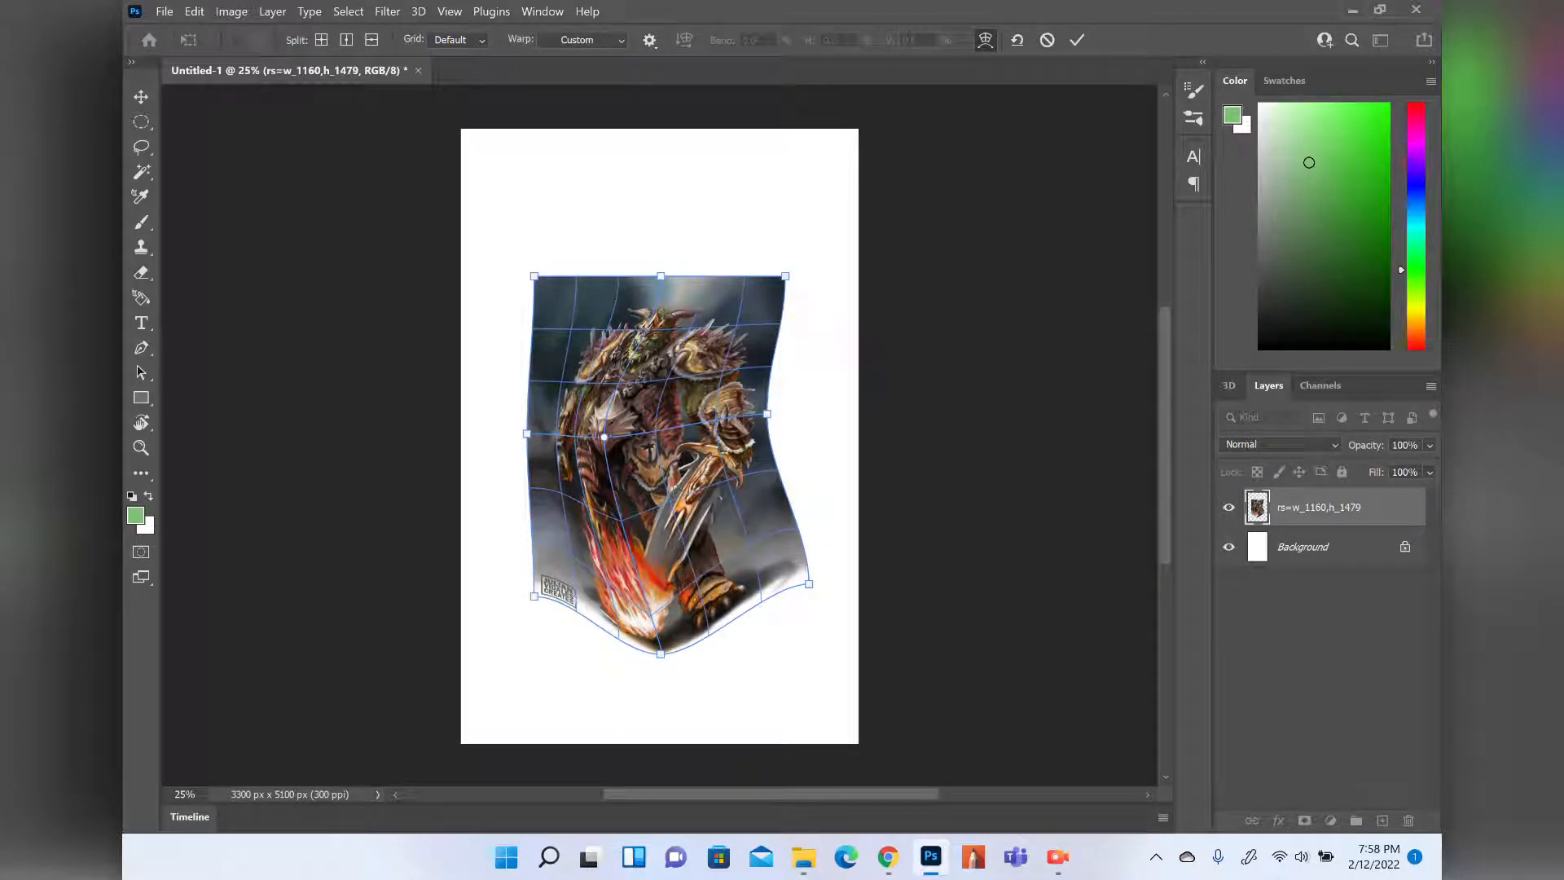
# Switch the warp to the Arc preset, accept discarding the custom edits, and adjust the bend to about 74%.
pyautogui.click(572, 39)
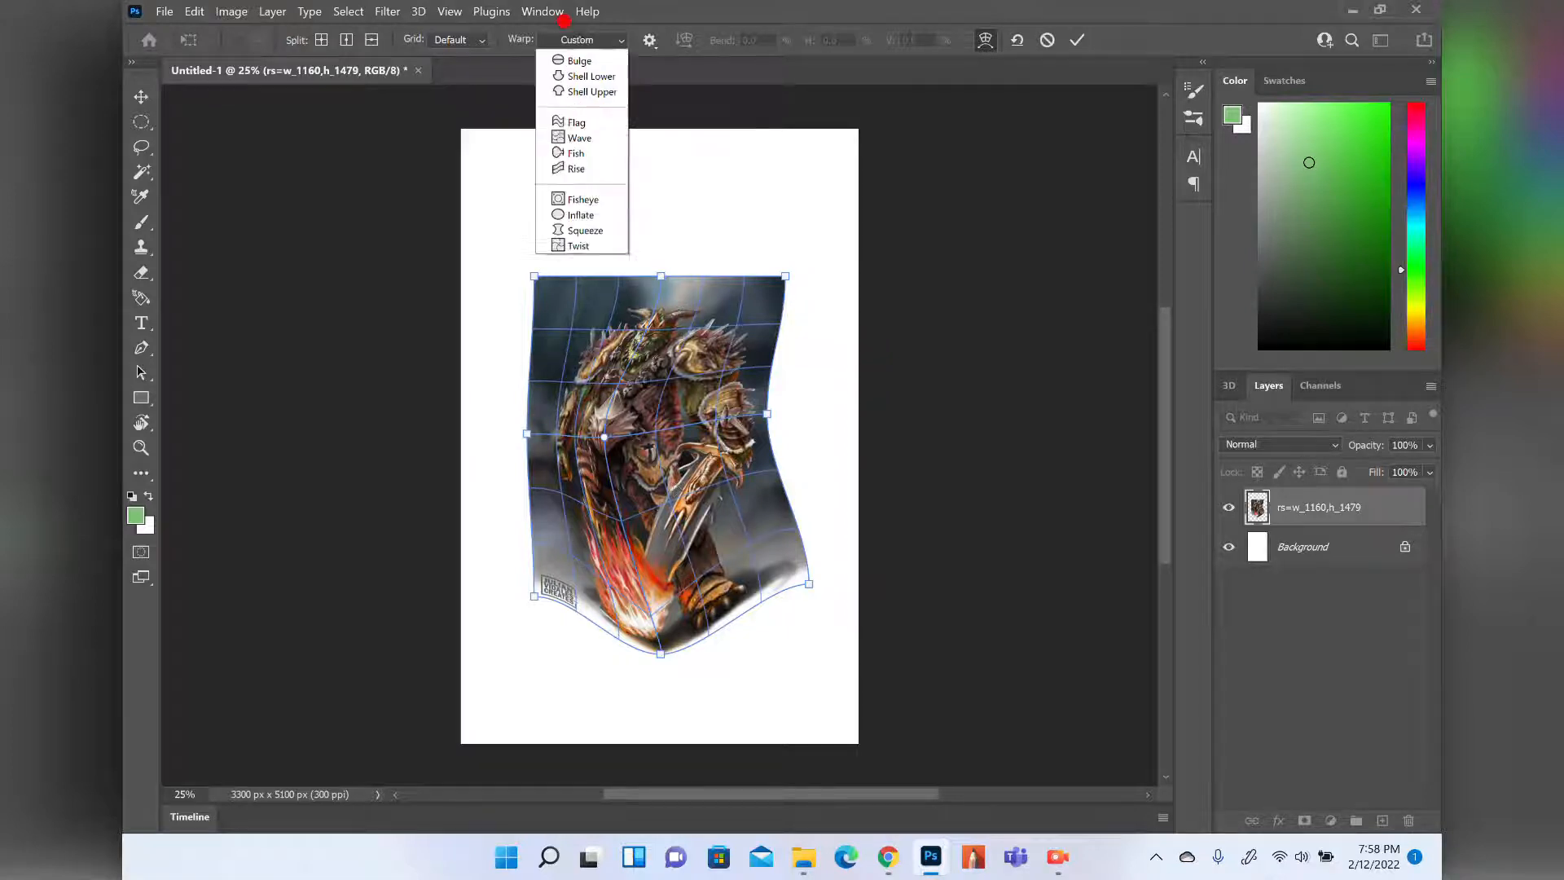
pyautogui.click(554, 38)
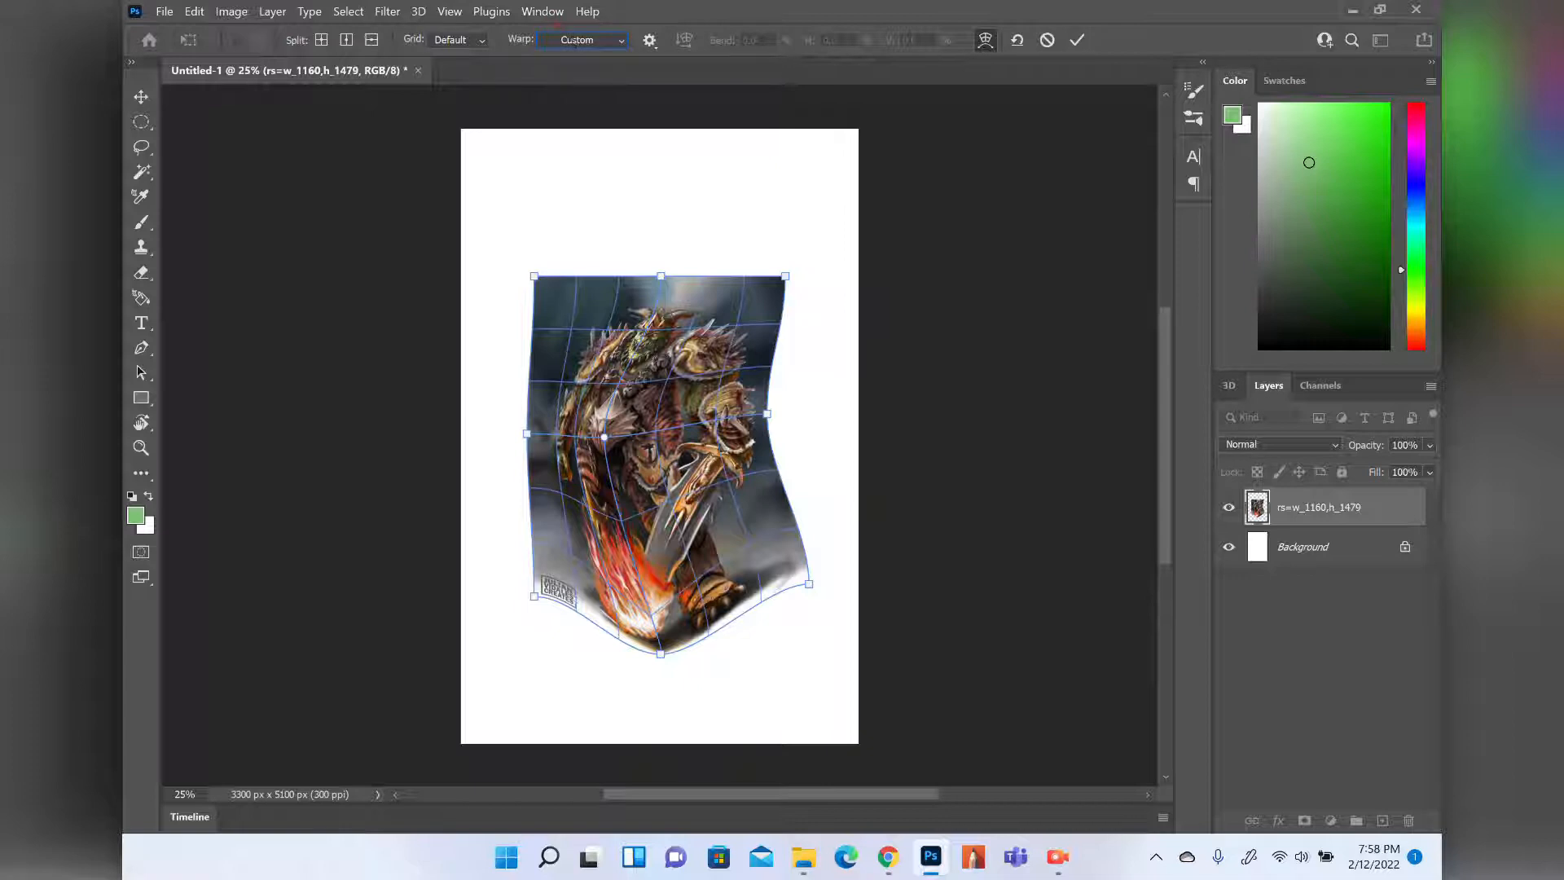
pyautogui.click(586, 38)
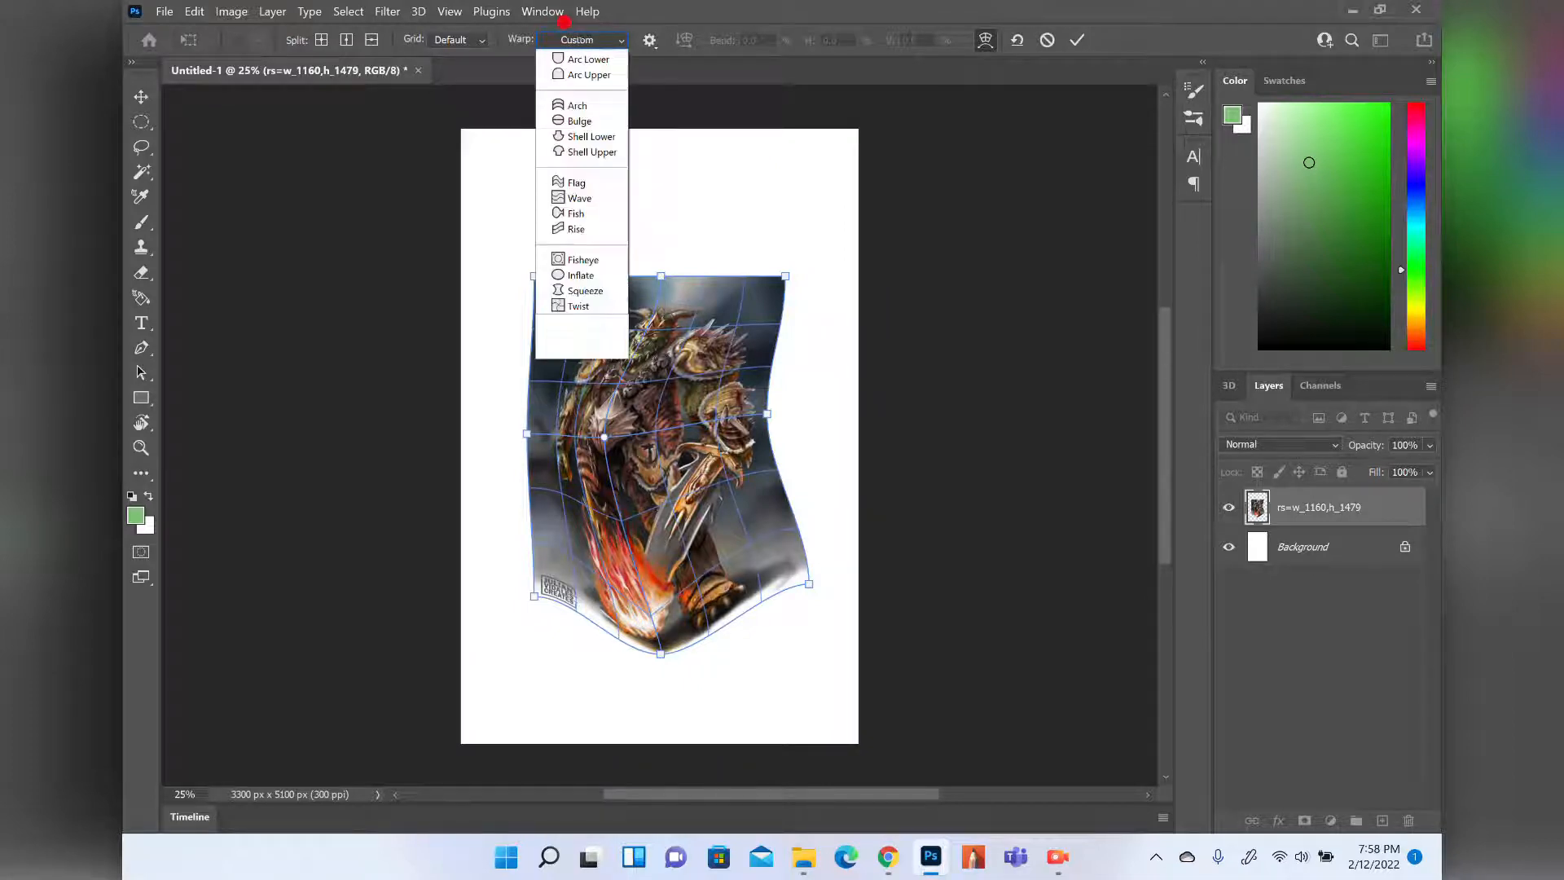
pyautogui.click(575, 88)
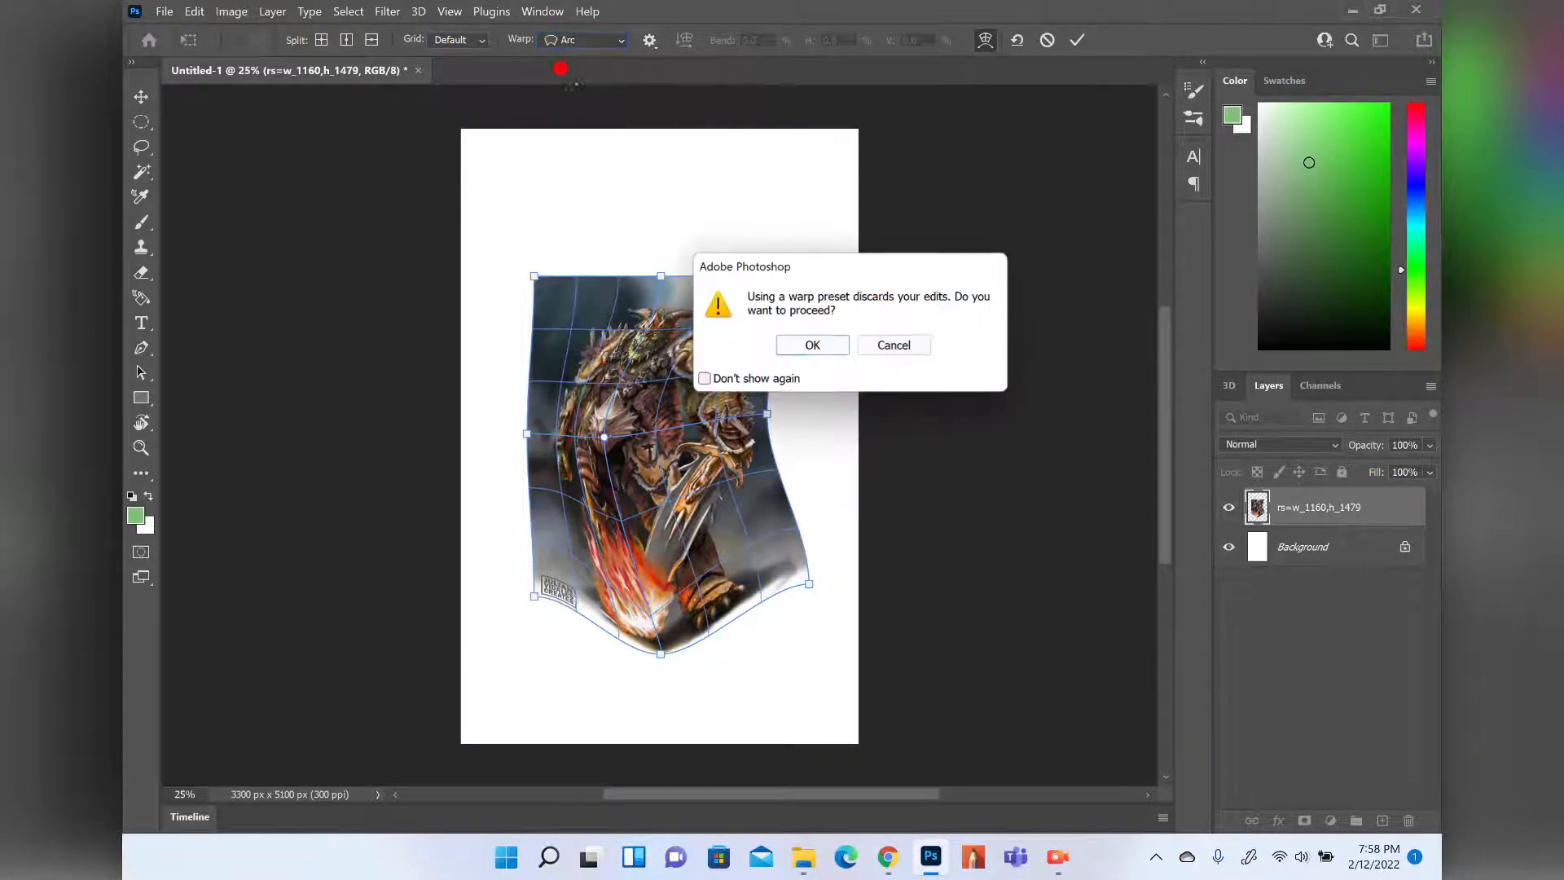
pyautogui.click(821, 345)
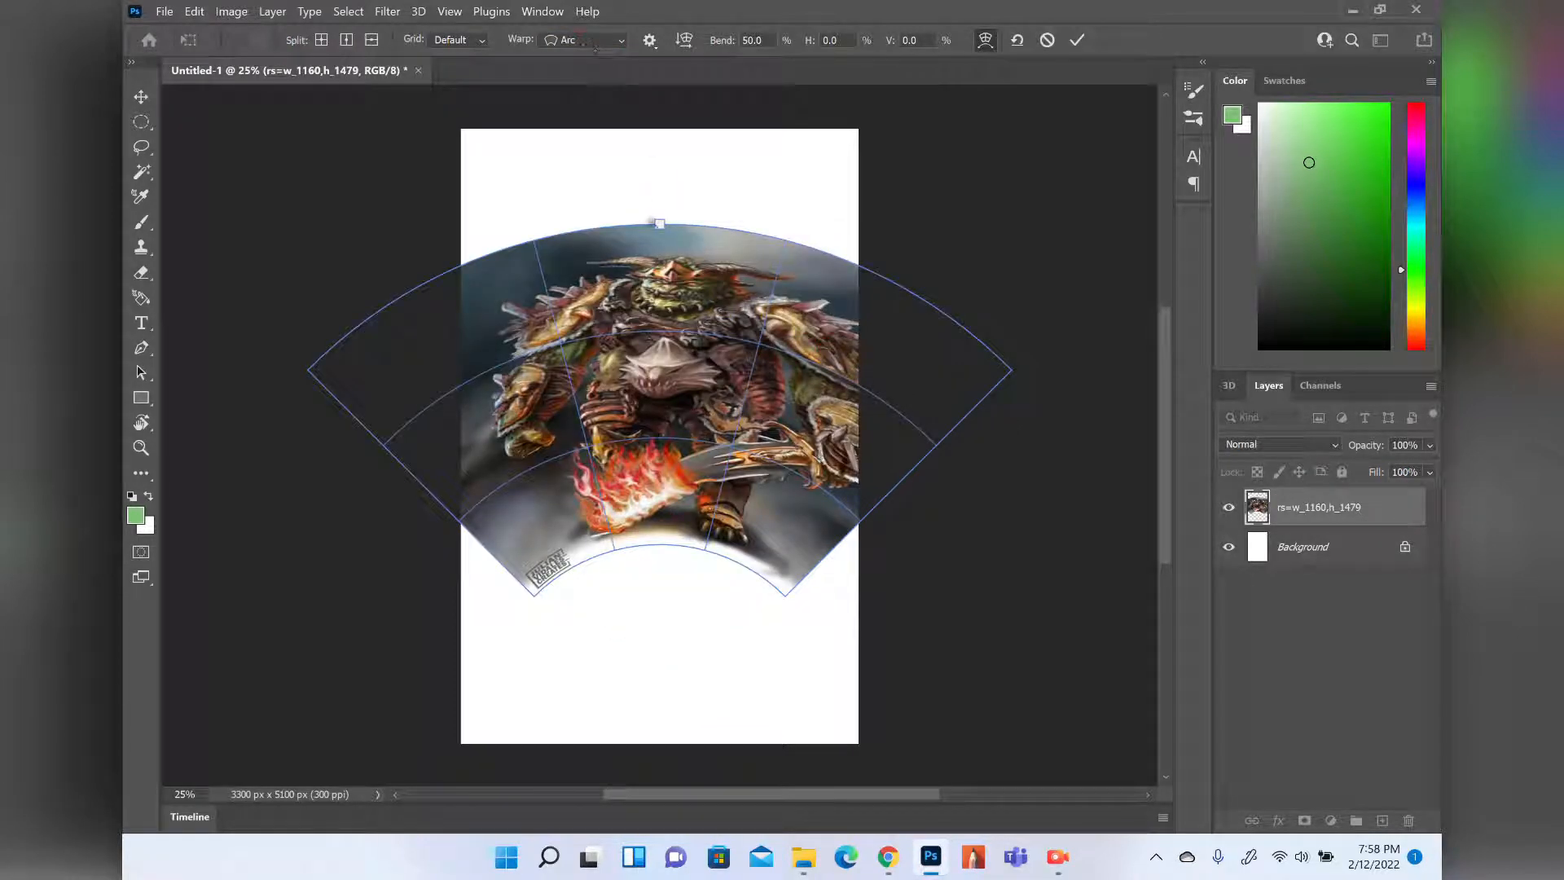
pyautogui.moveTo(659, 221); pyautogui.dragTo(664, 176)
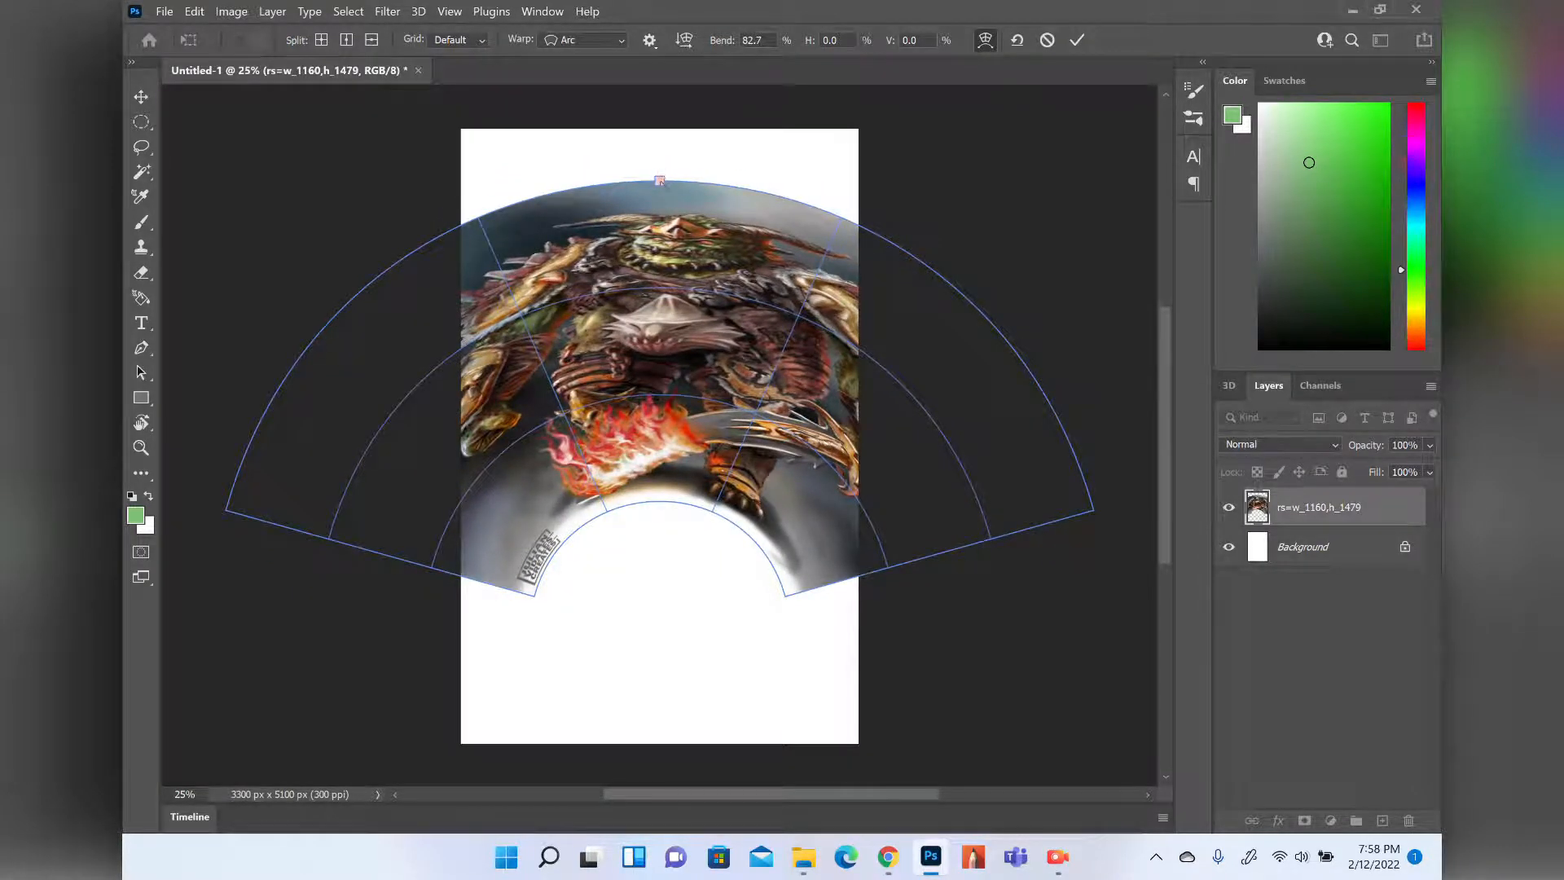
pyautogui.moveTo(660, 180)
pyautogui.mouseDown()
pyautogui.moveTo(660, 394)
pyautogui.moveTo(660, 166)
pyautogui.moveTo(660, 193)
pyautogui.mouseUp()
# Change the warp preset to Arc Lower and reduce its bend to about 38%.
pyautogui.click(583, 40)
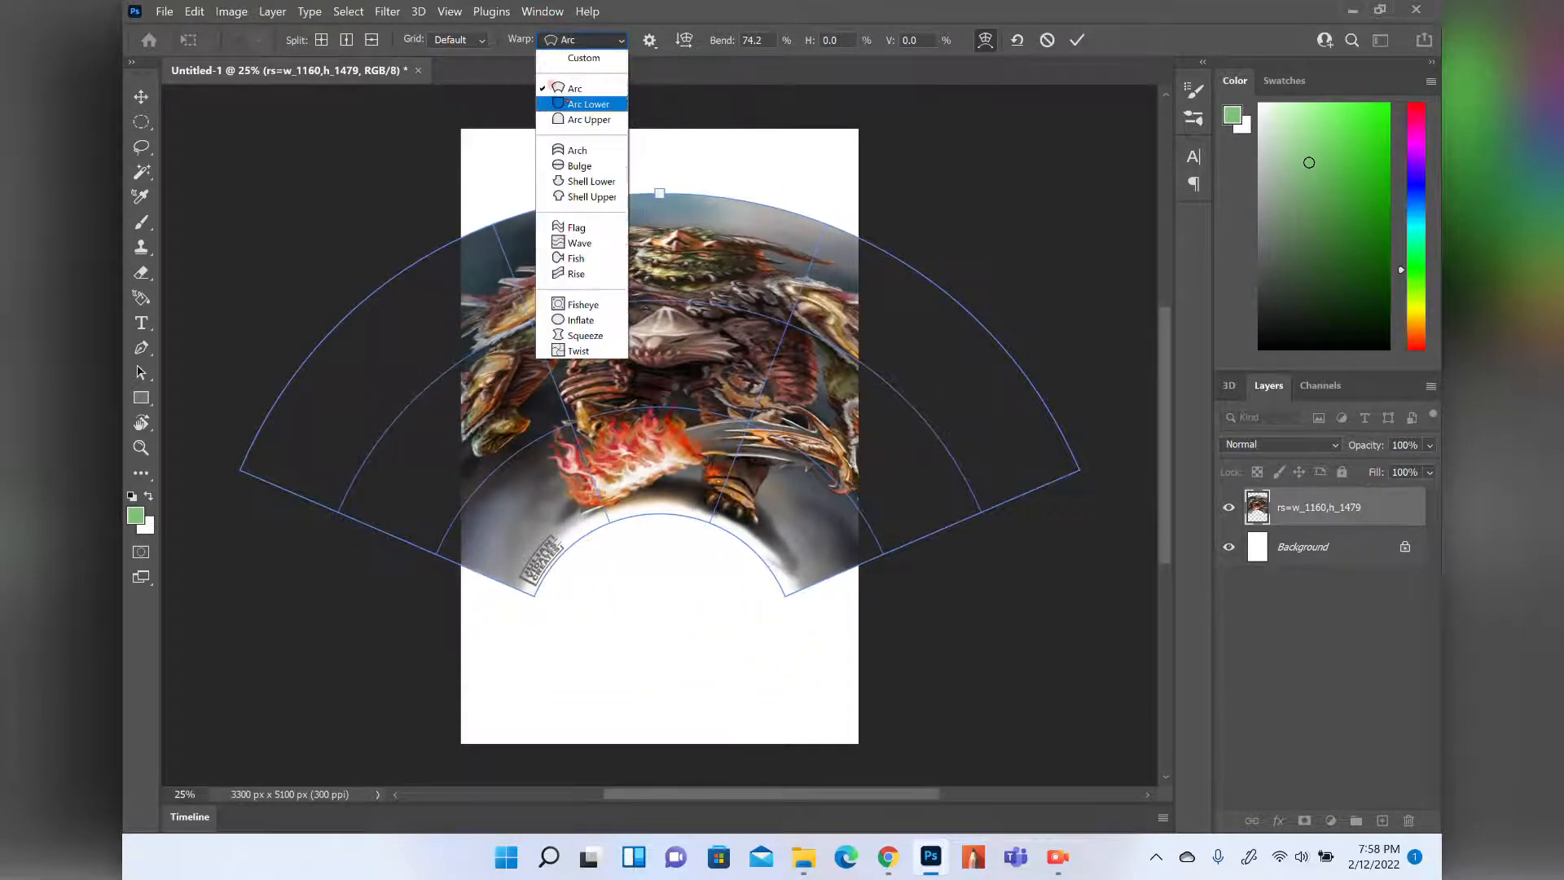
pyautogui.click(587, 104)
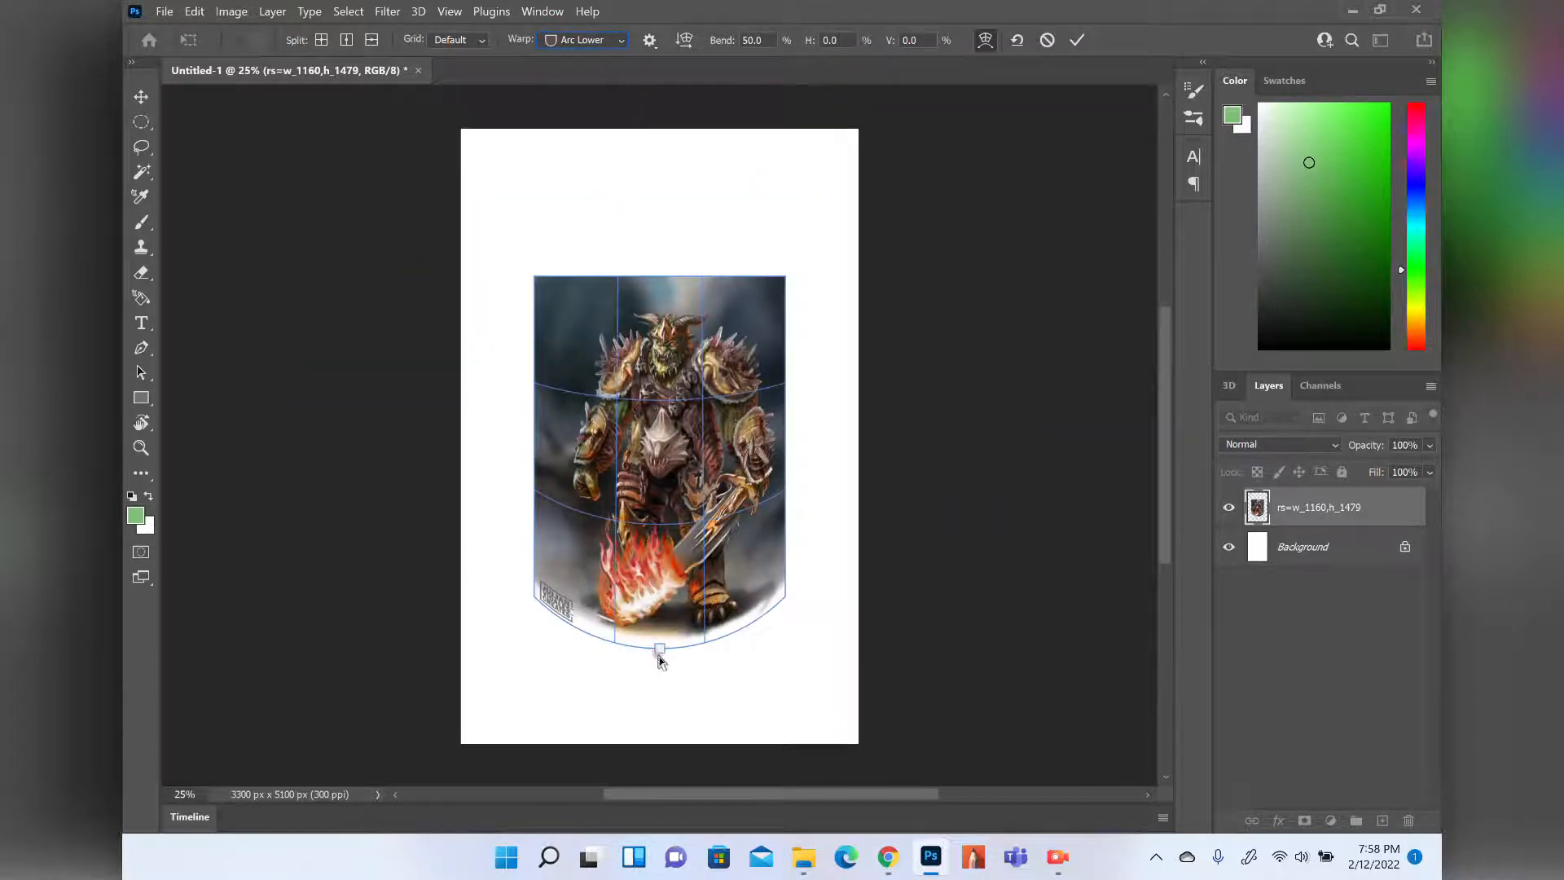
pyautogui.moveTo(660, 648)
pyautogui.mouseDown()
pyautogui.moveTo(659, 465)
pyautogui.moveTo(667, 709)
pyautogui.moveTo(660, 635)
pyautogui.mouseUp()
# Change the warp preset to Bulge, raise its bend to 100%, and reduce it to about 61.5%.
pyautogui.click(548, 41)
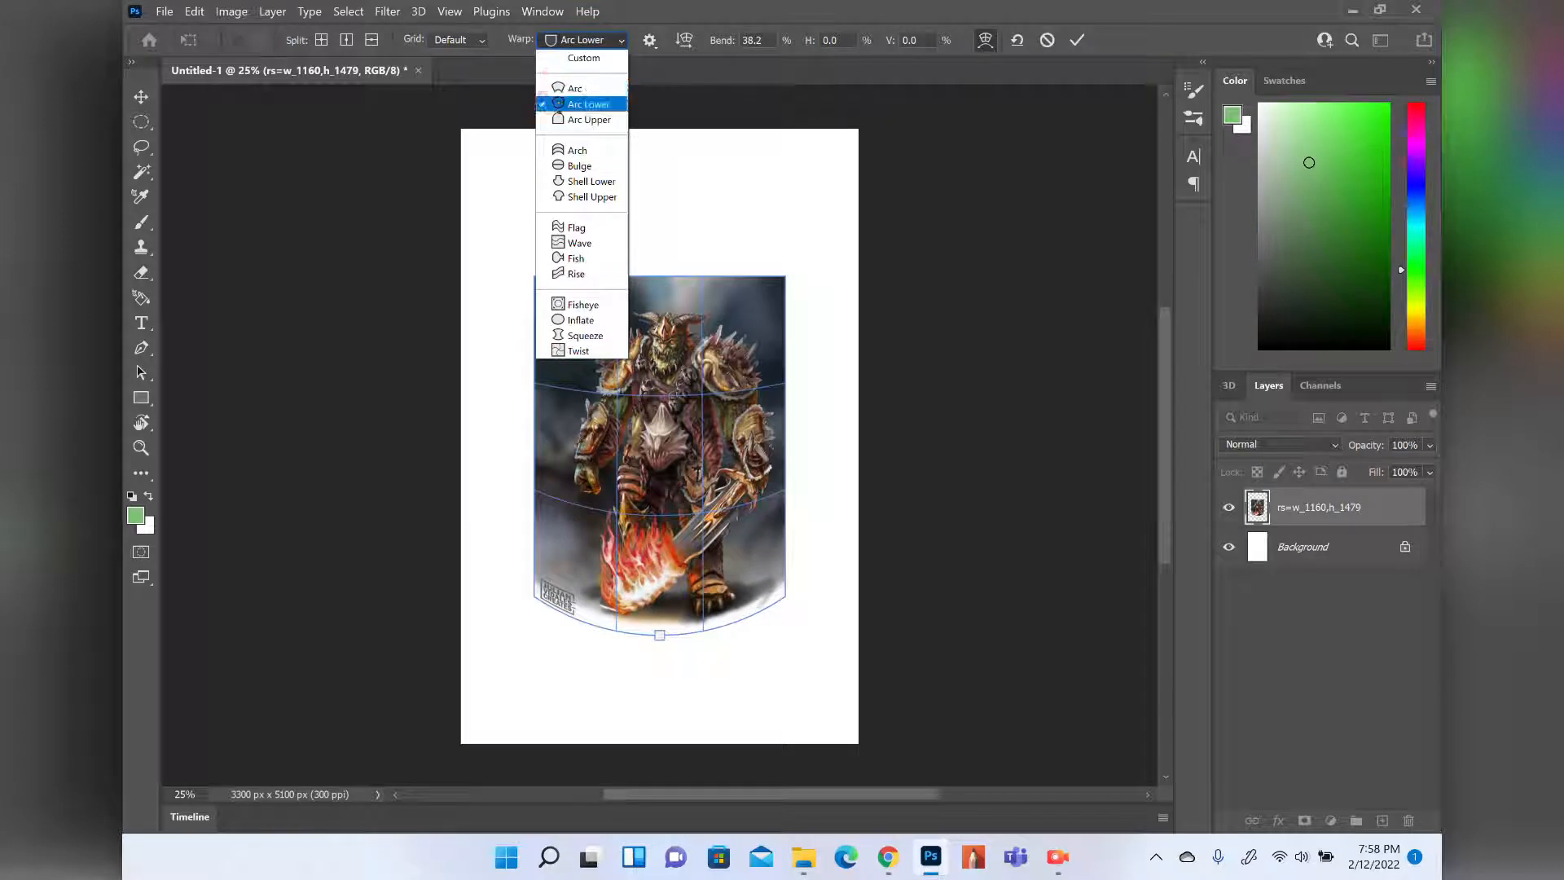
pyautogui.click(579, 165)
pyautogui.moveTo(662, 221); pyautogui.dragTo(628, 90)
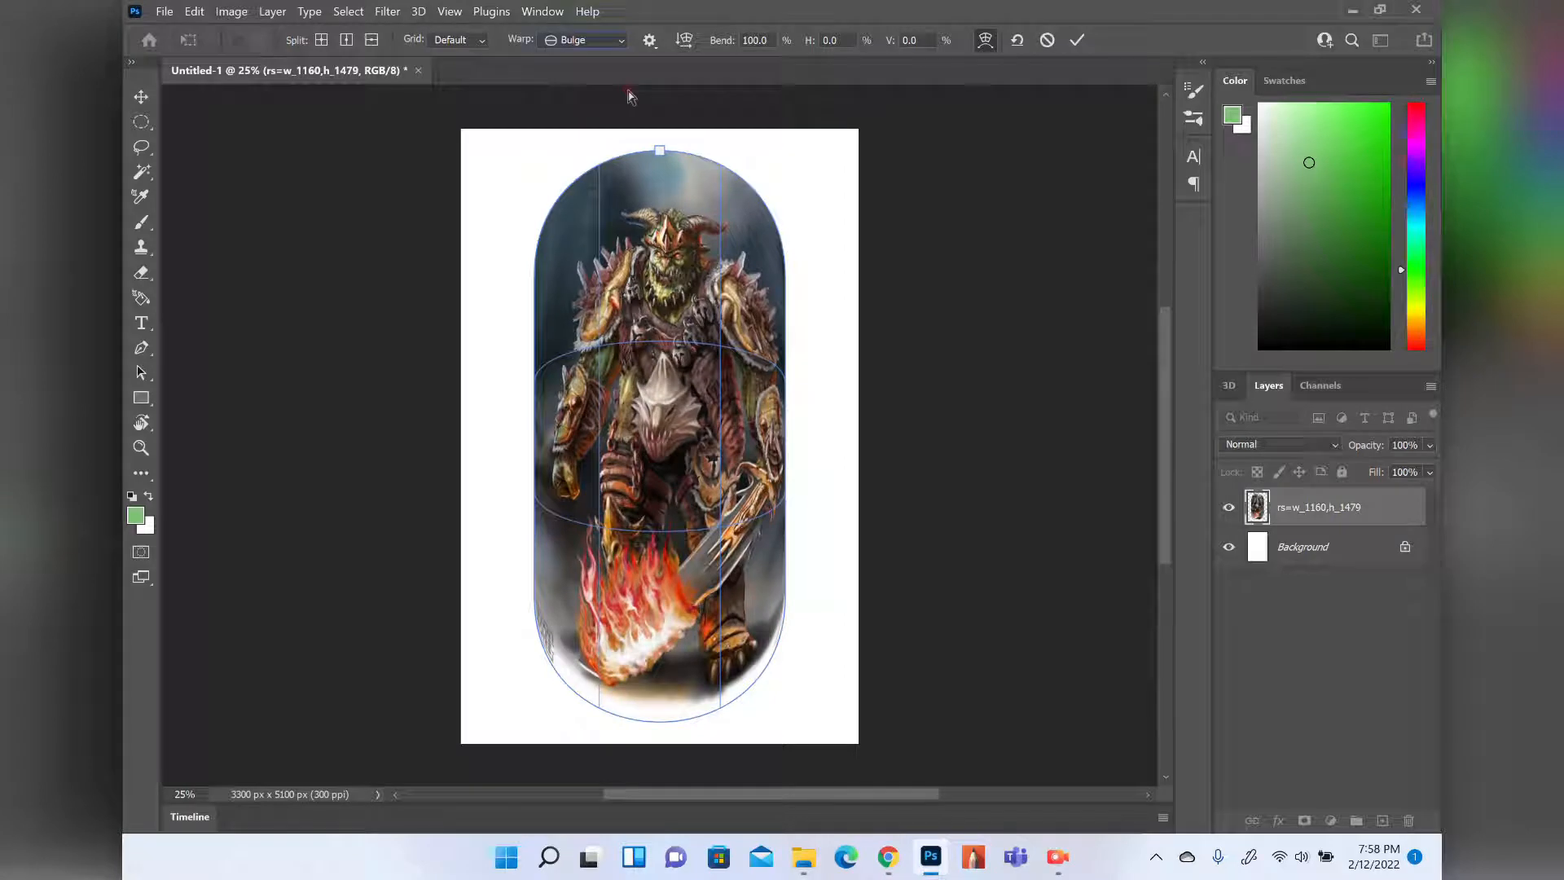
pyautogui.moveTo(660, 150); pyautogui.dragTo(660, 178)
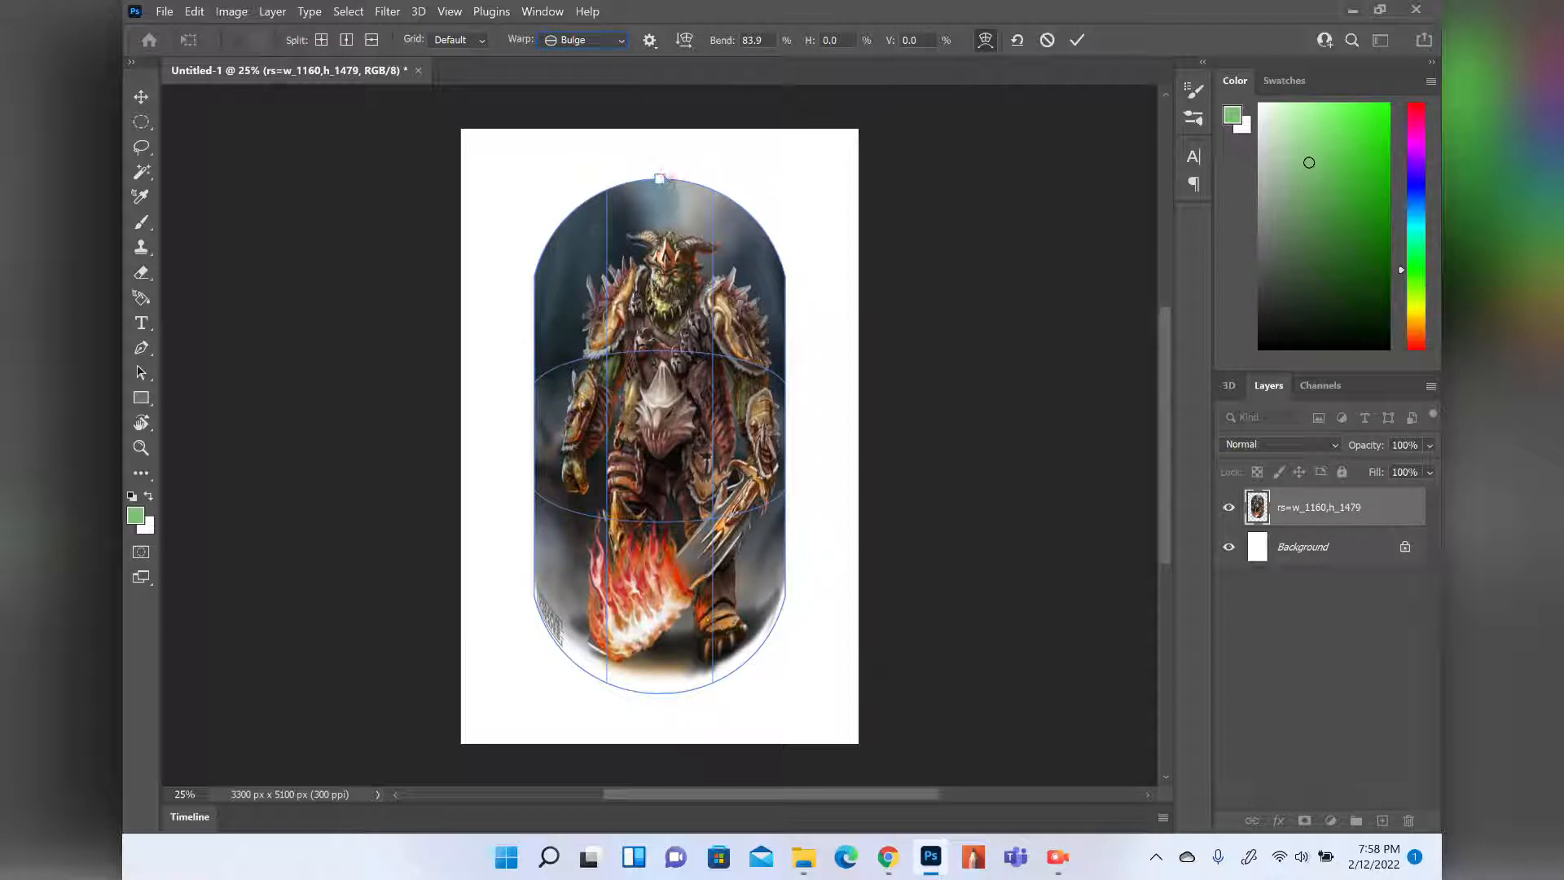
pyautogui.moveTo(662, 178); pyautogui.dragTo(660, 210)
# Change the warp preset to Fish and reduce its bend to about 22.4%.
pyautogui.click(585, 40)
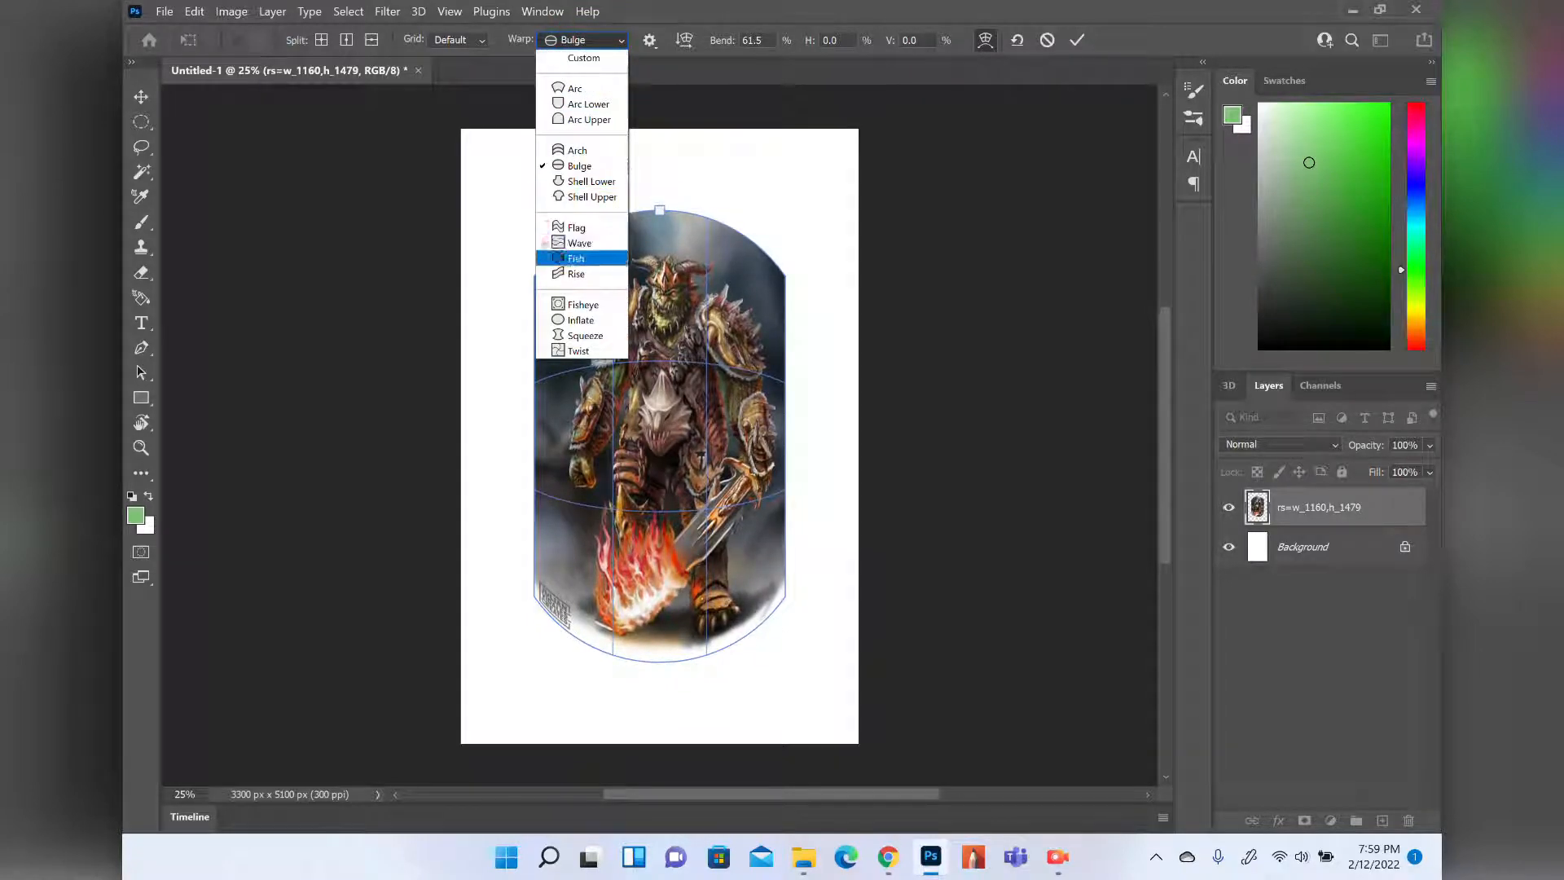
pyautogui.click(576, 258)
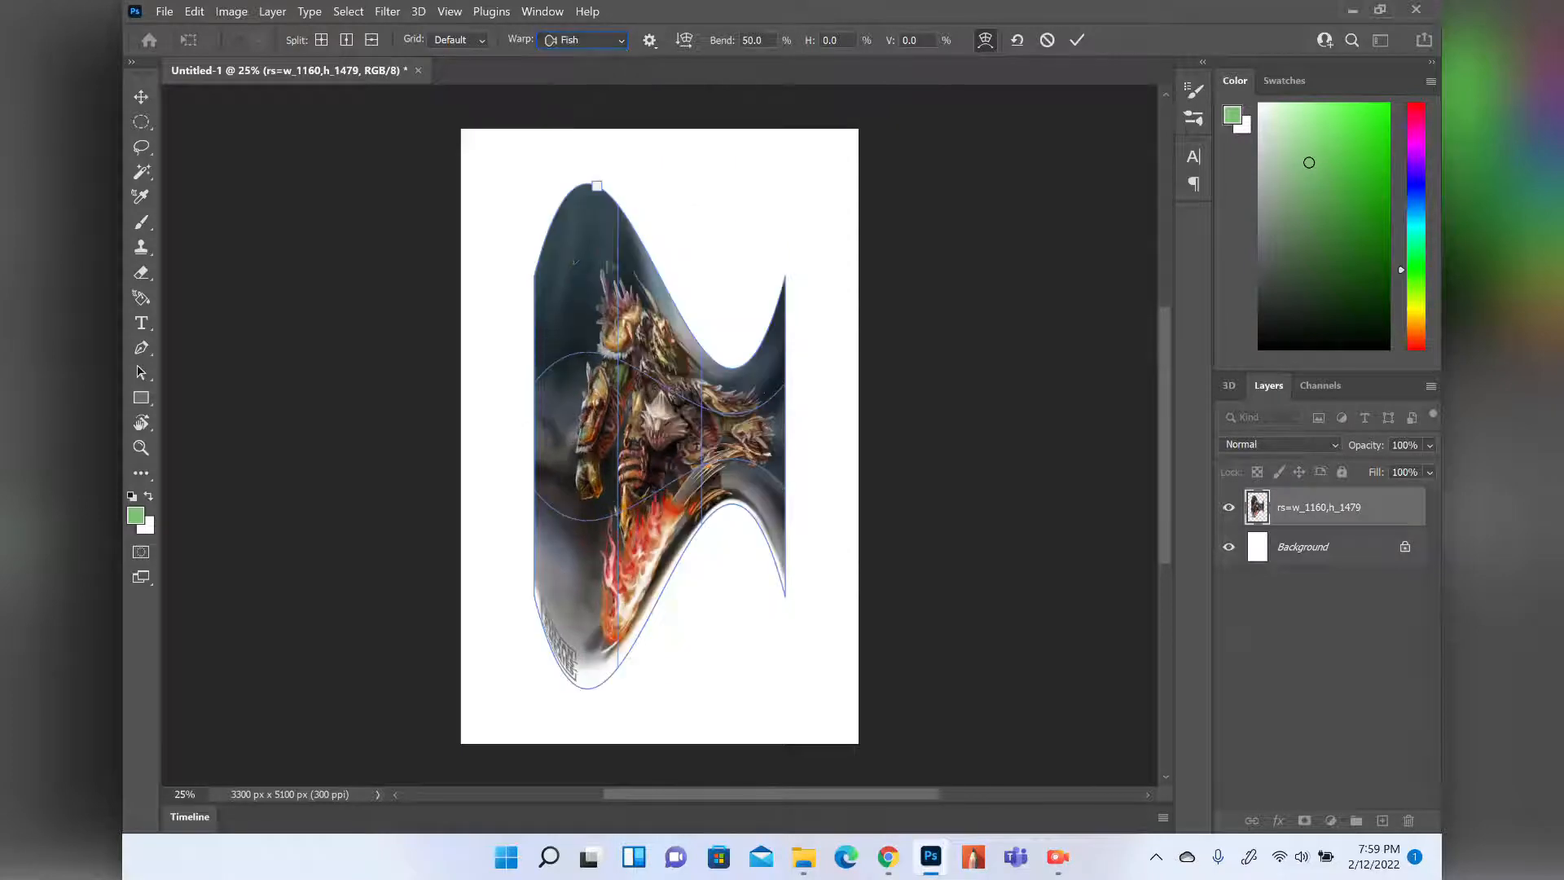
pyautogui.moveTo(592, 185); pyautogui.dragTo(607, 244)
# Switch the warp preset to Fisheye with a bend of about 28.2%, and cancel the whole warp.
pyautogui.click(562, 40)
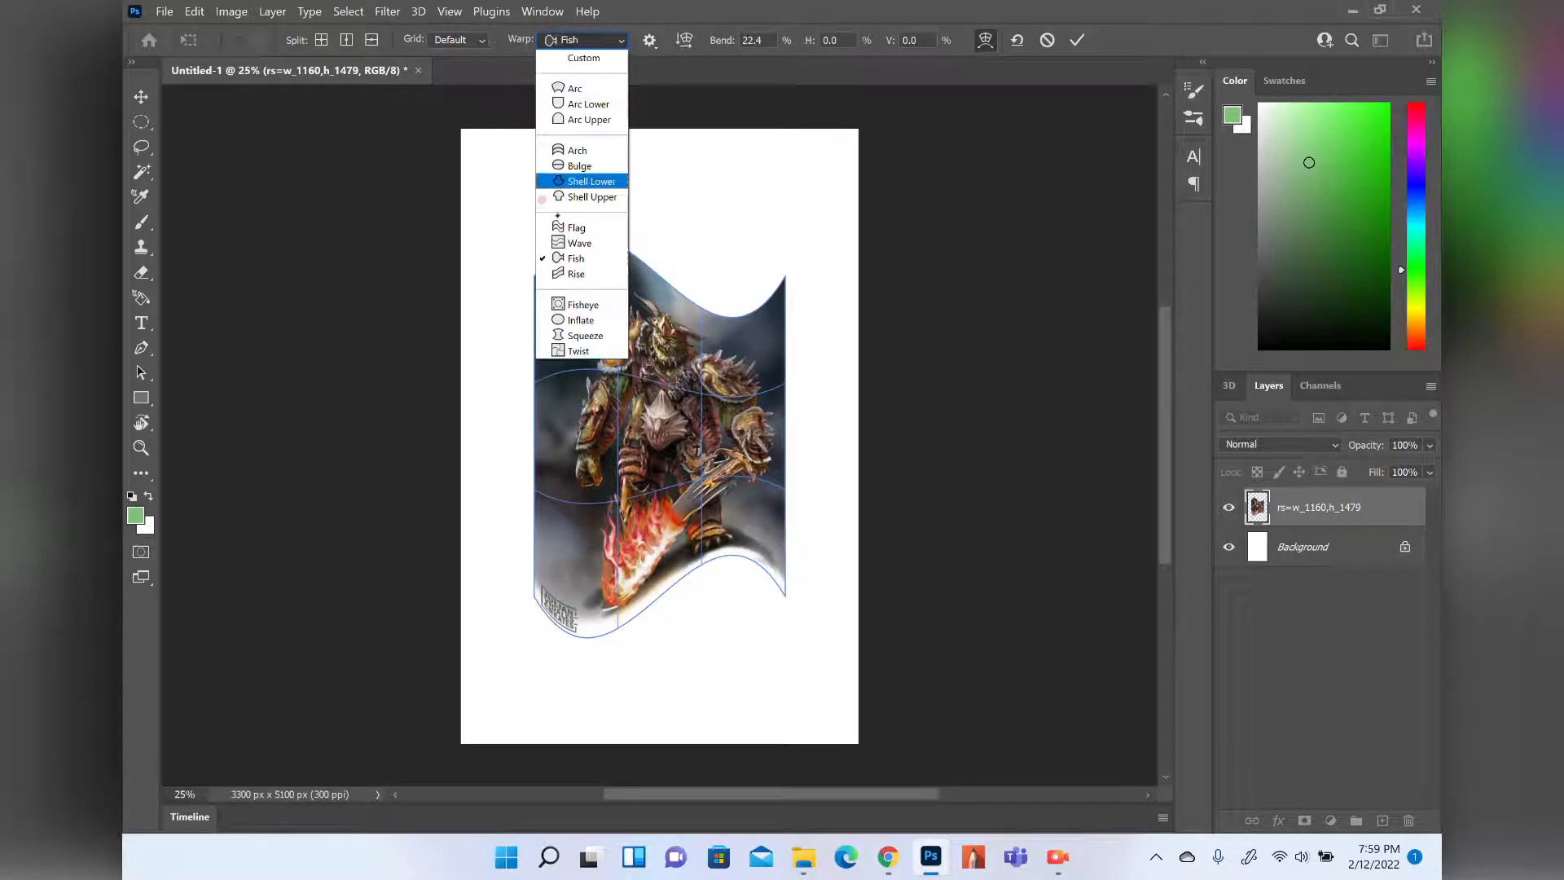
pyautogui.click(582, 304)
pyautogui.moveTo(660, 366)
pyautogui.mouseDown()
pyautogui.moveTo(660, 419)
pyautogui.moveTo(643, 243)
pyautogui.moveTo(653, 413)
pyautogui.moveTo(656, 352)
pyautogui.moveTo(644, 392)
pyautogui.moveTo(660, 372)
pyautogui.mouseUp()
pyautogui.click(650, 40)
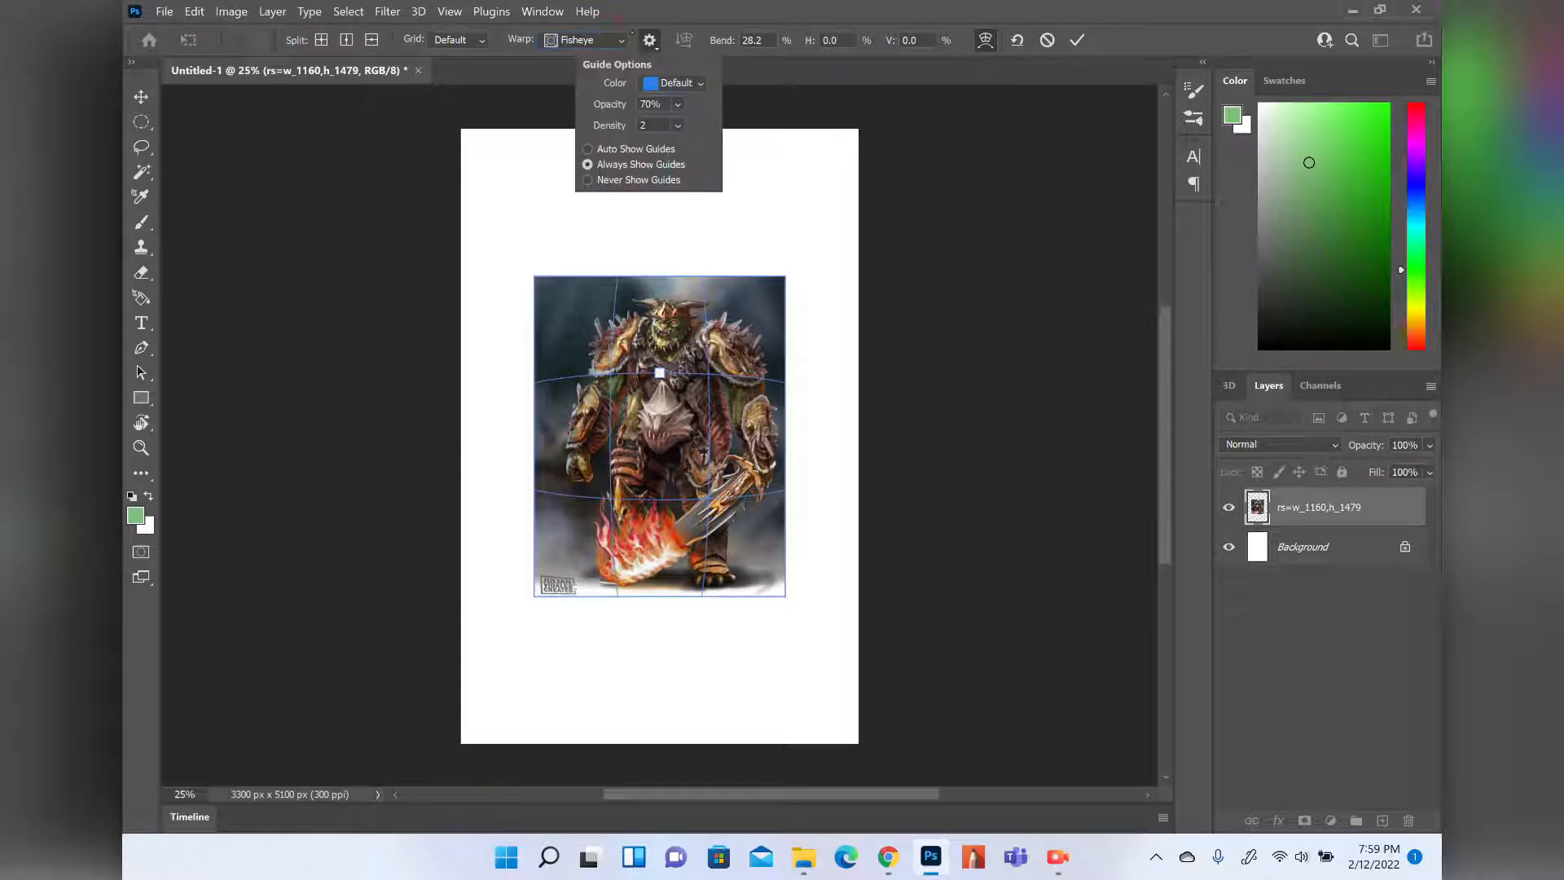
pyautogui.click(550, 93)
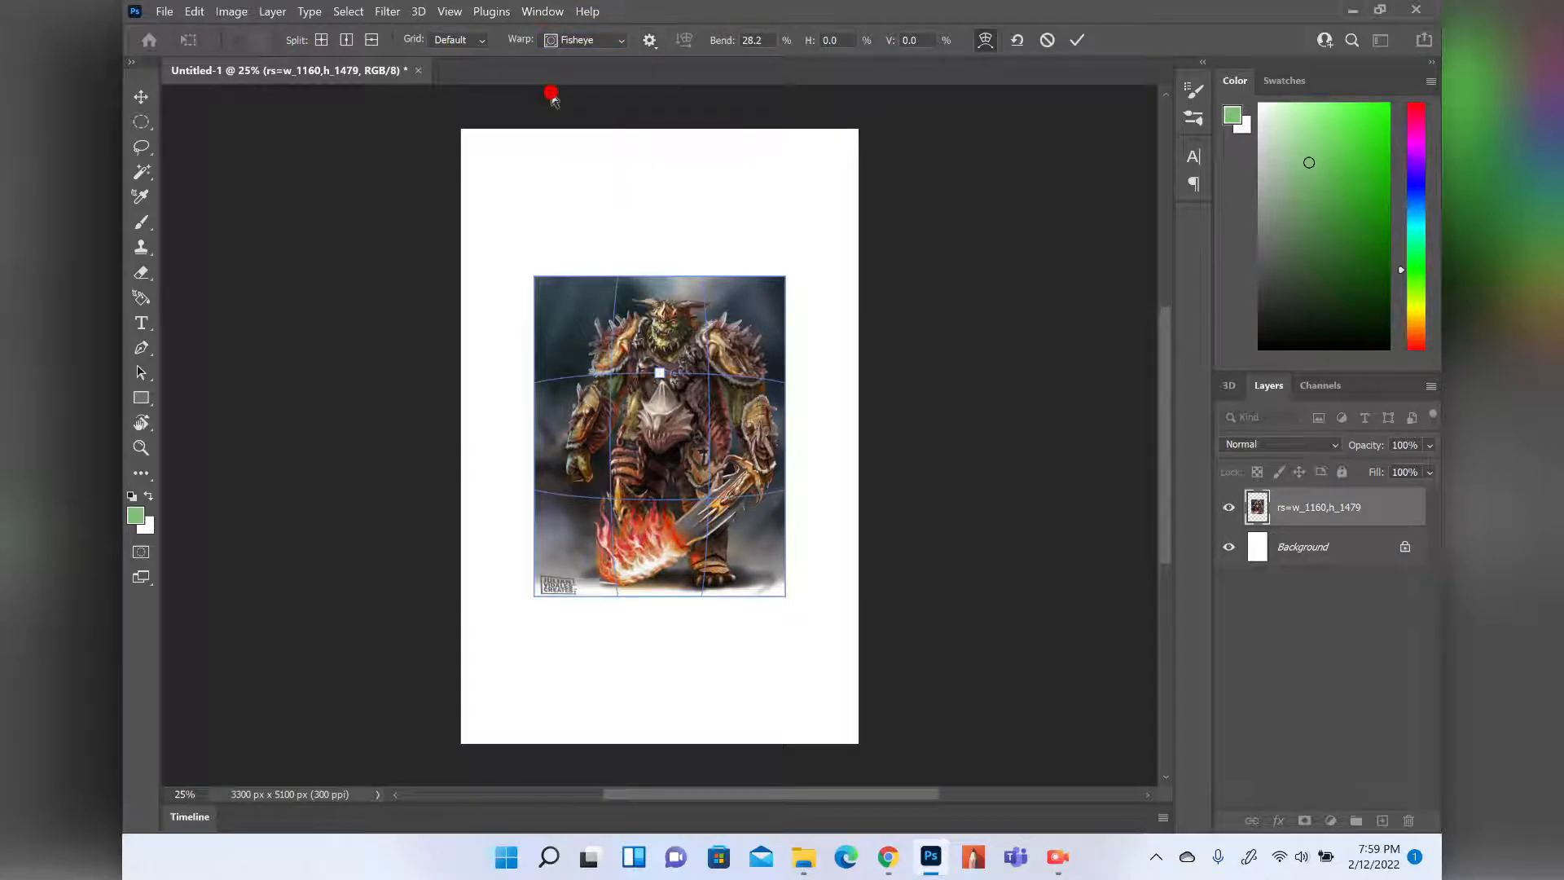
pyautogui.click(1048, 40)
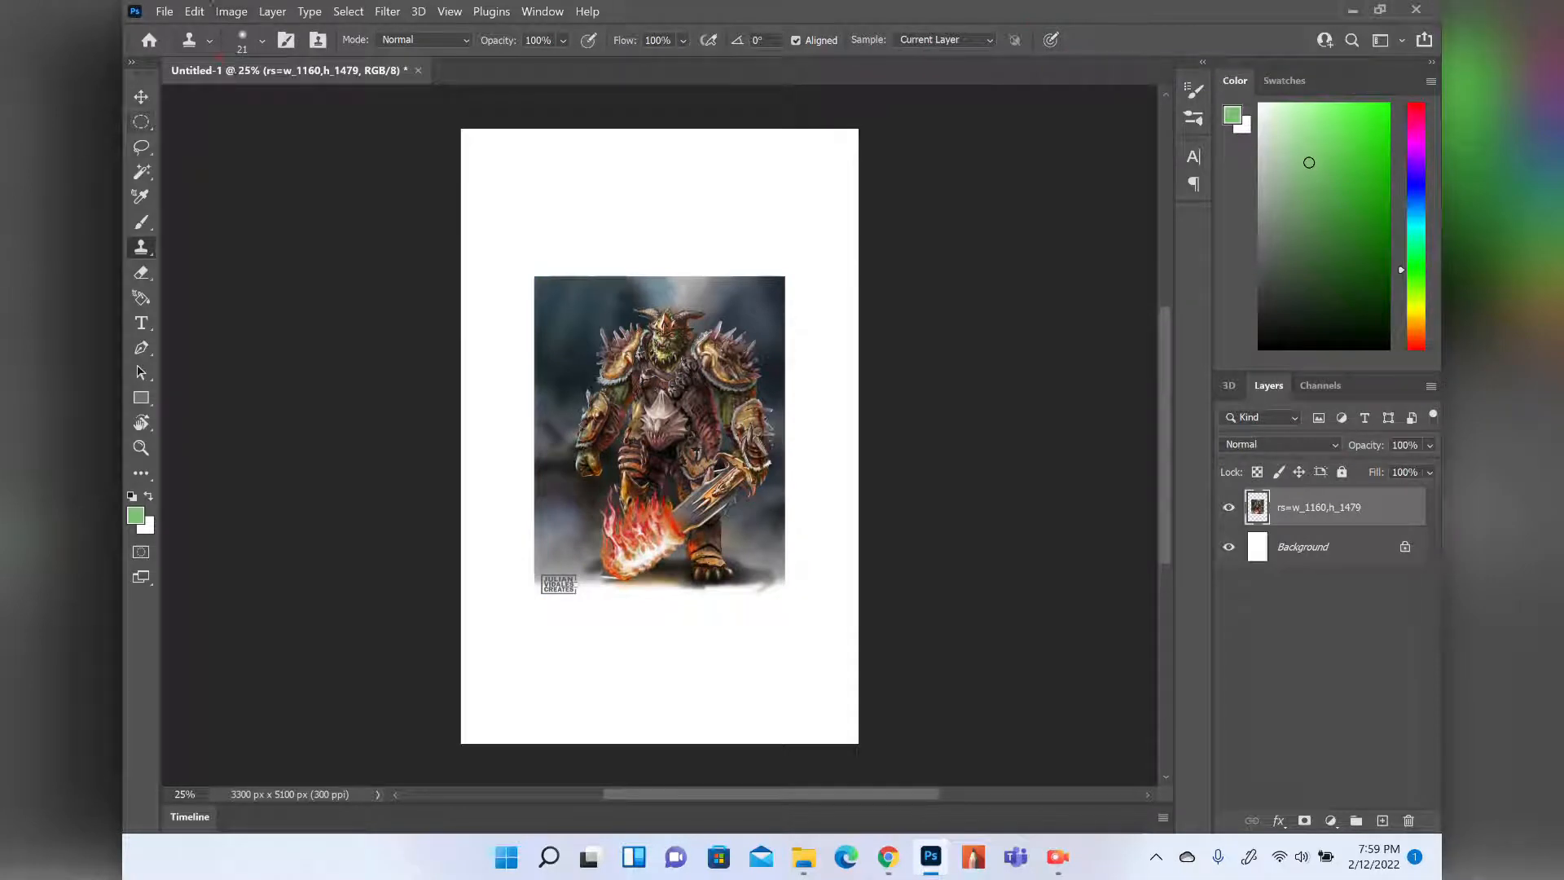
pyautogui.click(217, 10)
pyautogui.moveTo(195, 11)
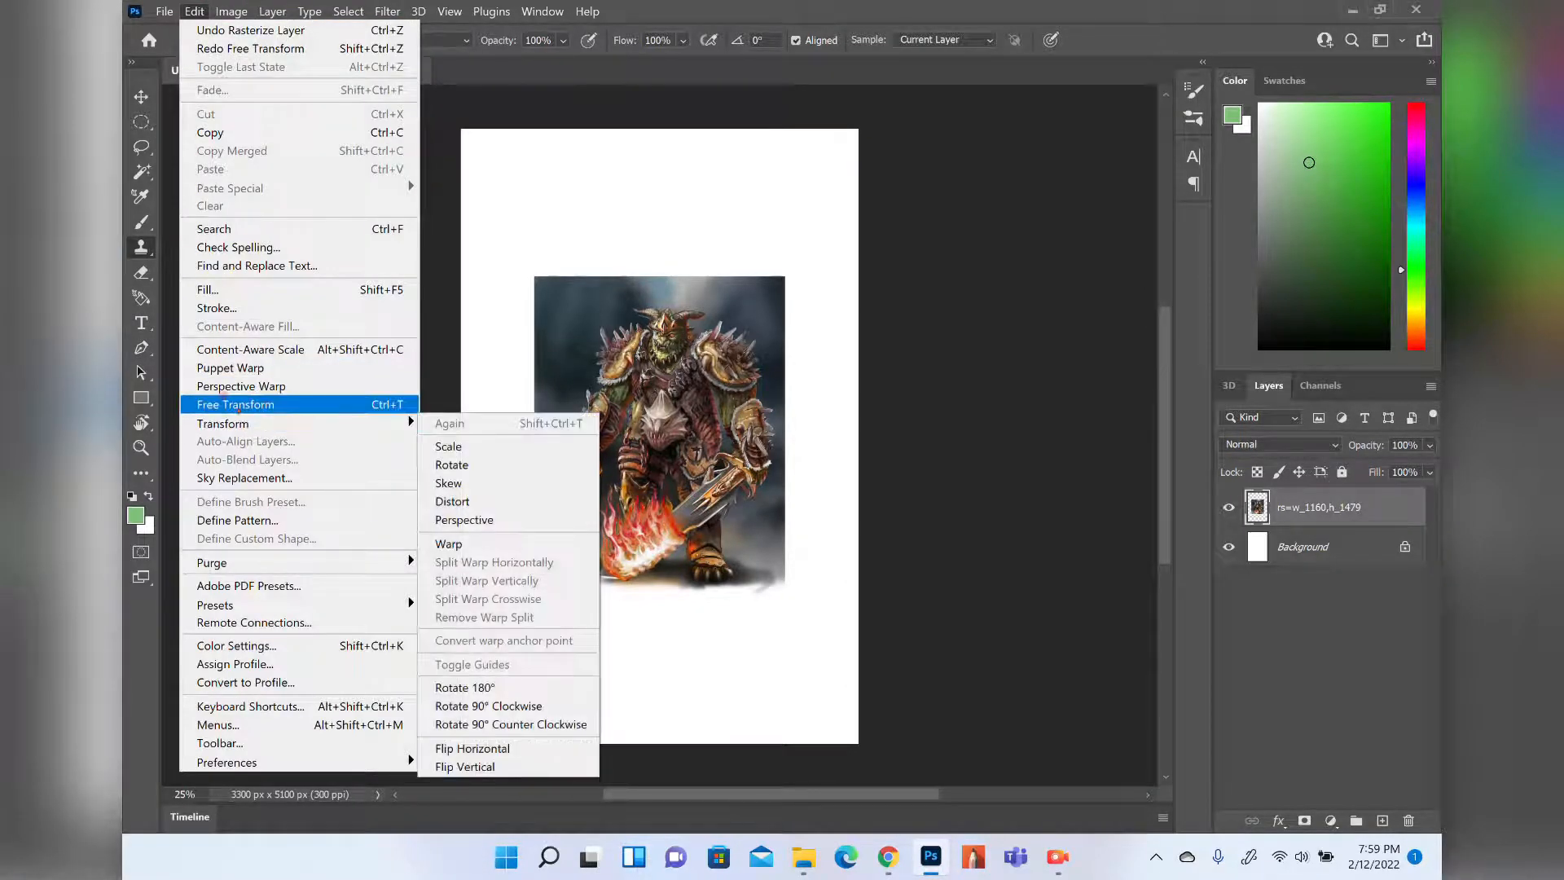
pyautogui.moveTo(277, 424)
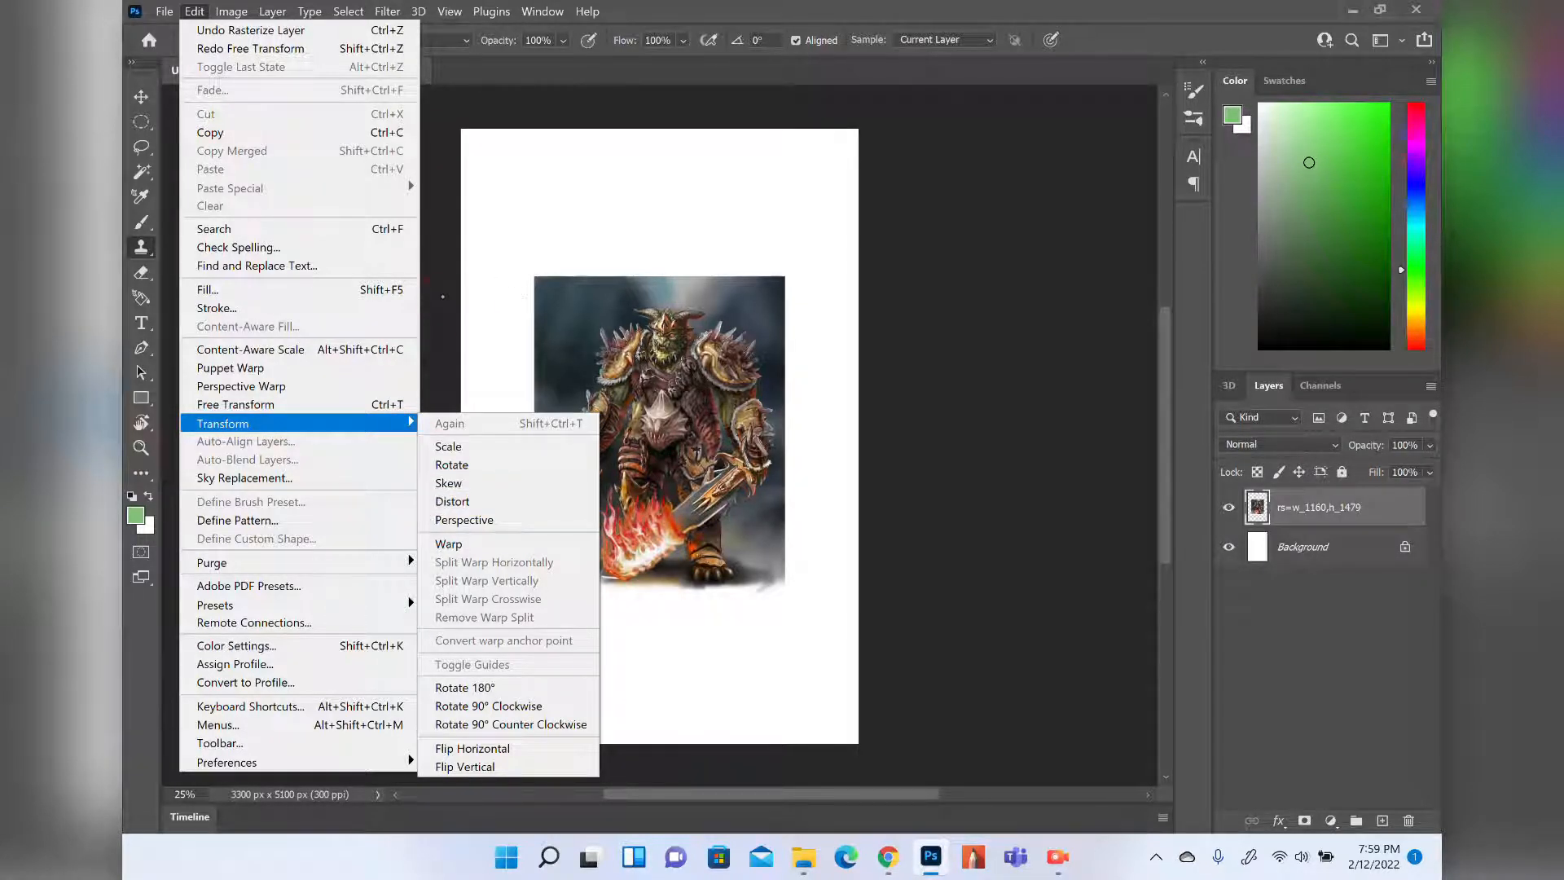
pyautogui.click(443, 295)
pyautogui.click(594, 388)
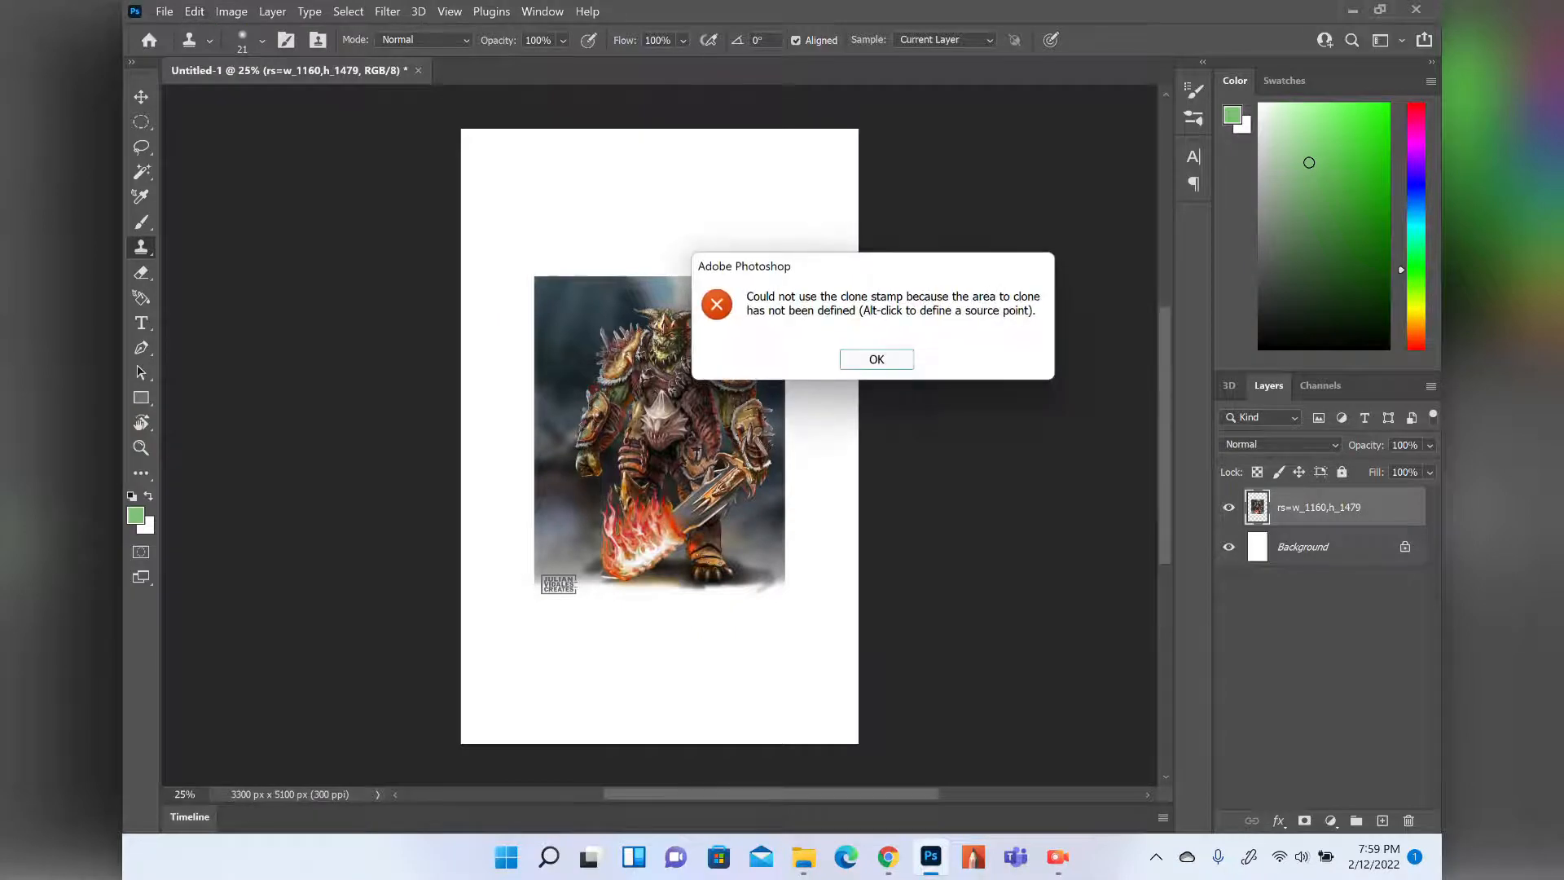
pyautogui.click(864, 358)
# Start a free transform on the placed image and flip it both horizontally and vertically.
pyautogui.hotkey('ctrl', 't')
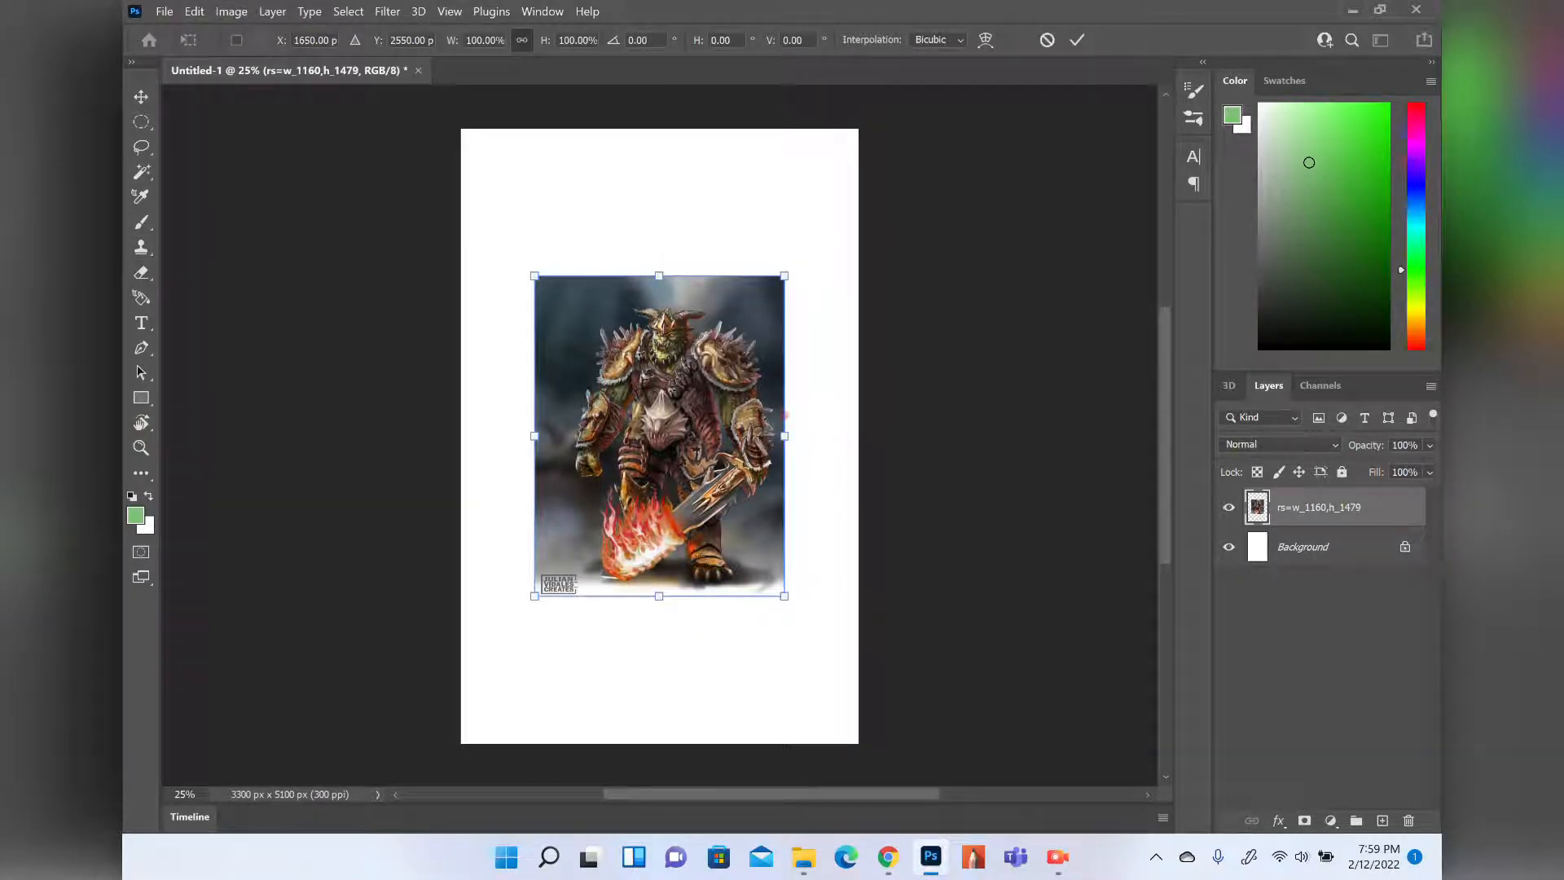
pyautogui.rightClick(617, 453)
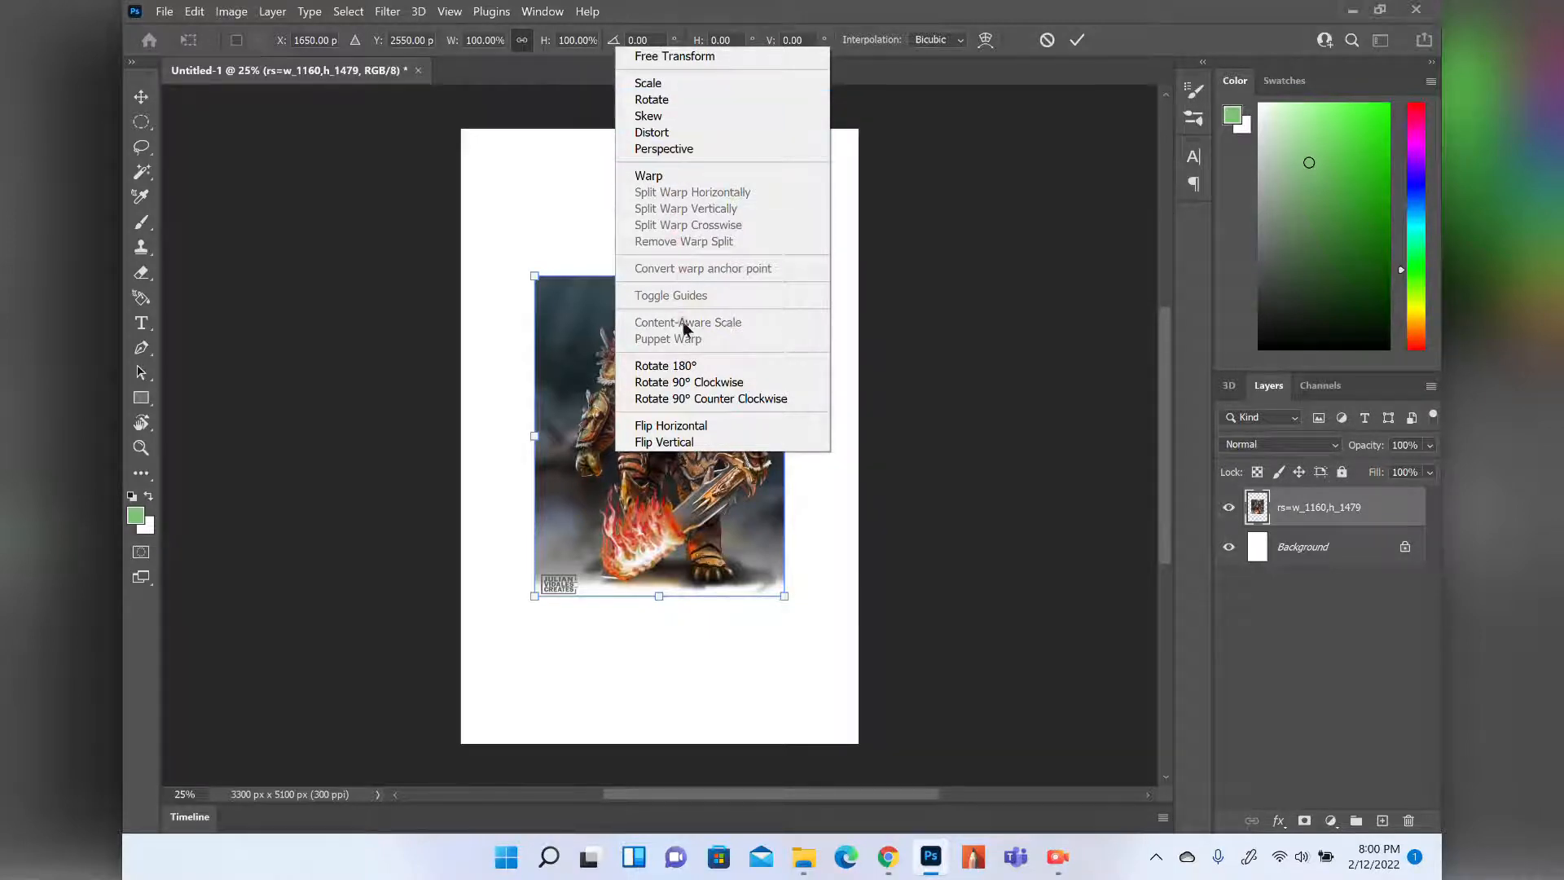
pyautogui.click(683, 426)
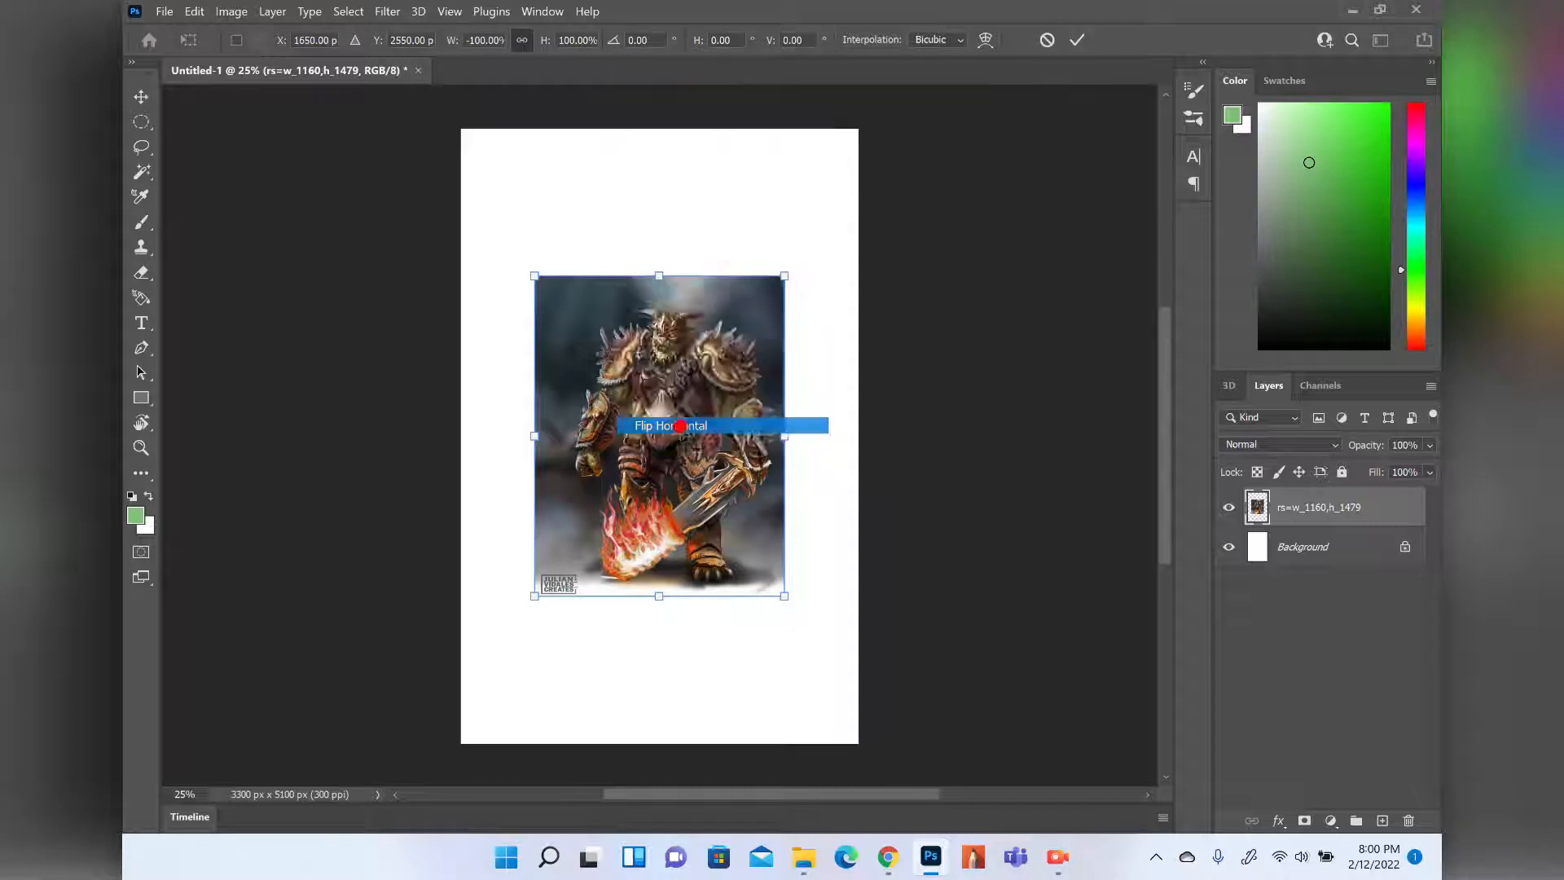
pyautogui.rightClick(684, 426)
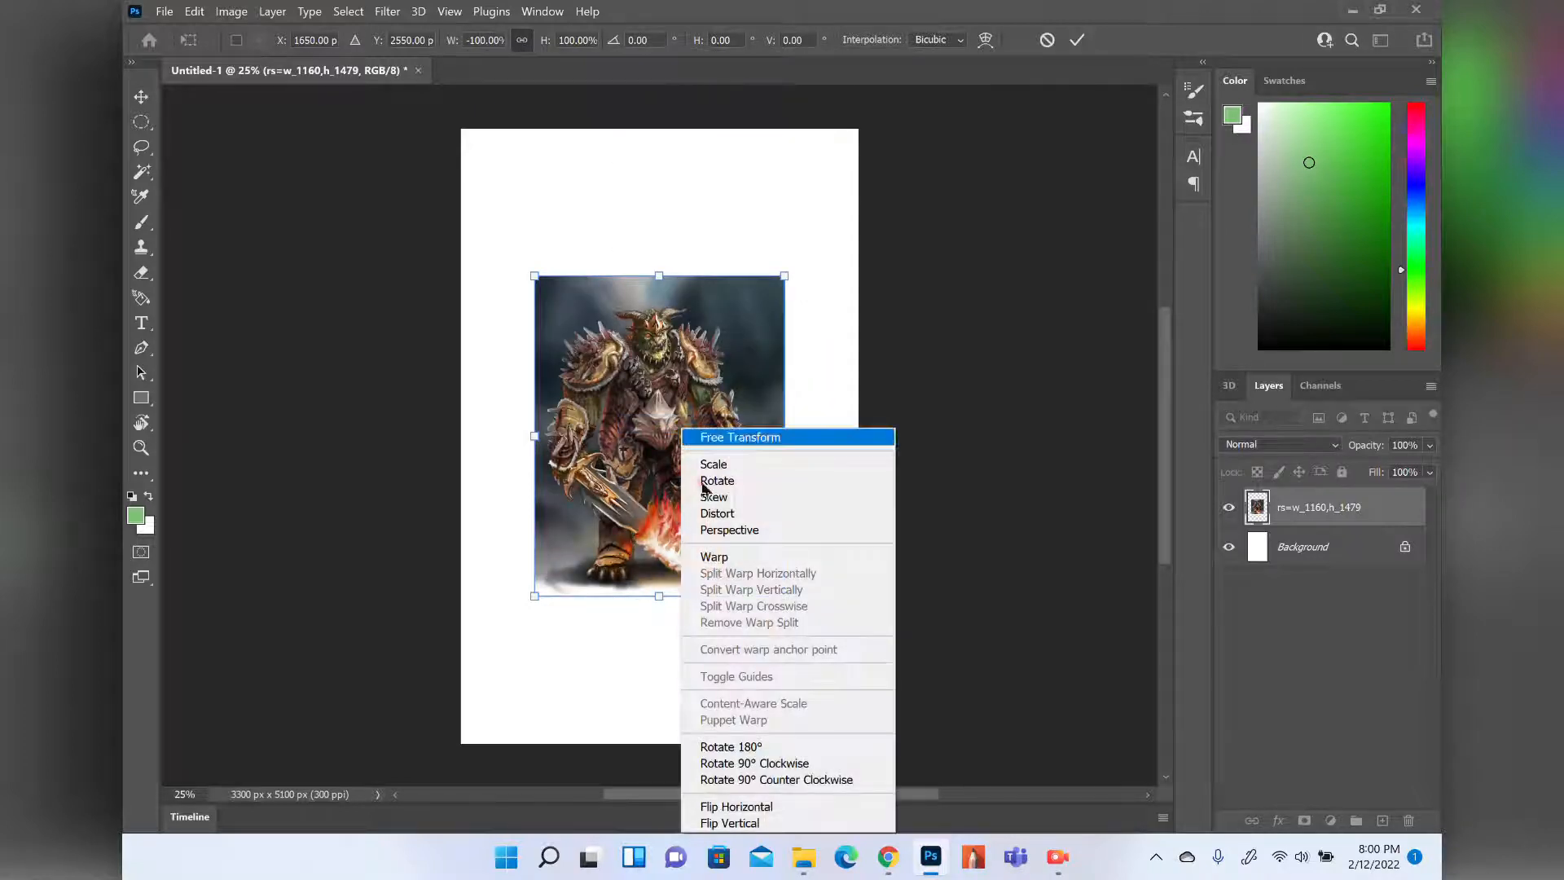
pyautogui.click(745, 825)
# Flip the image horizontally and vertically again to restore its original orientation.
pyautogui.rightClick(648, 449)
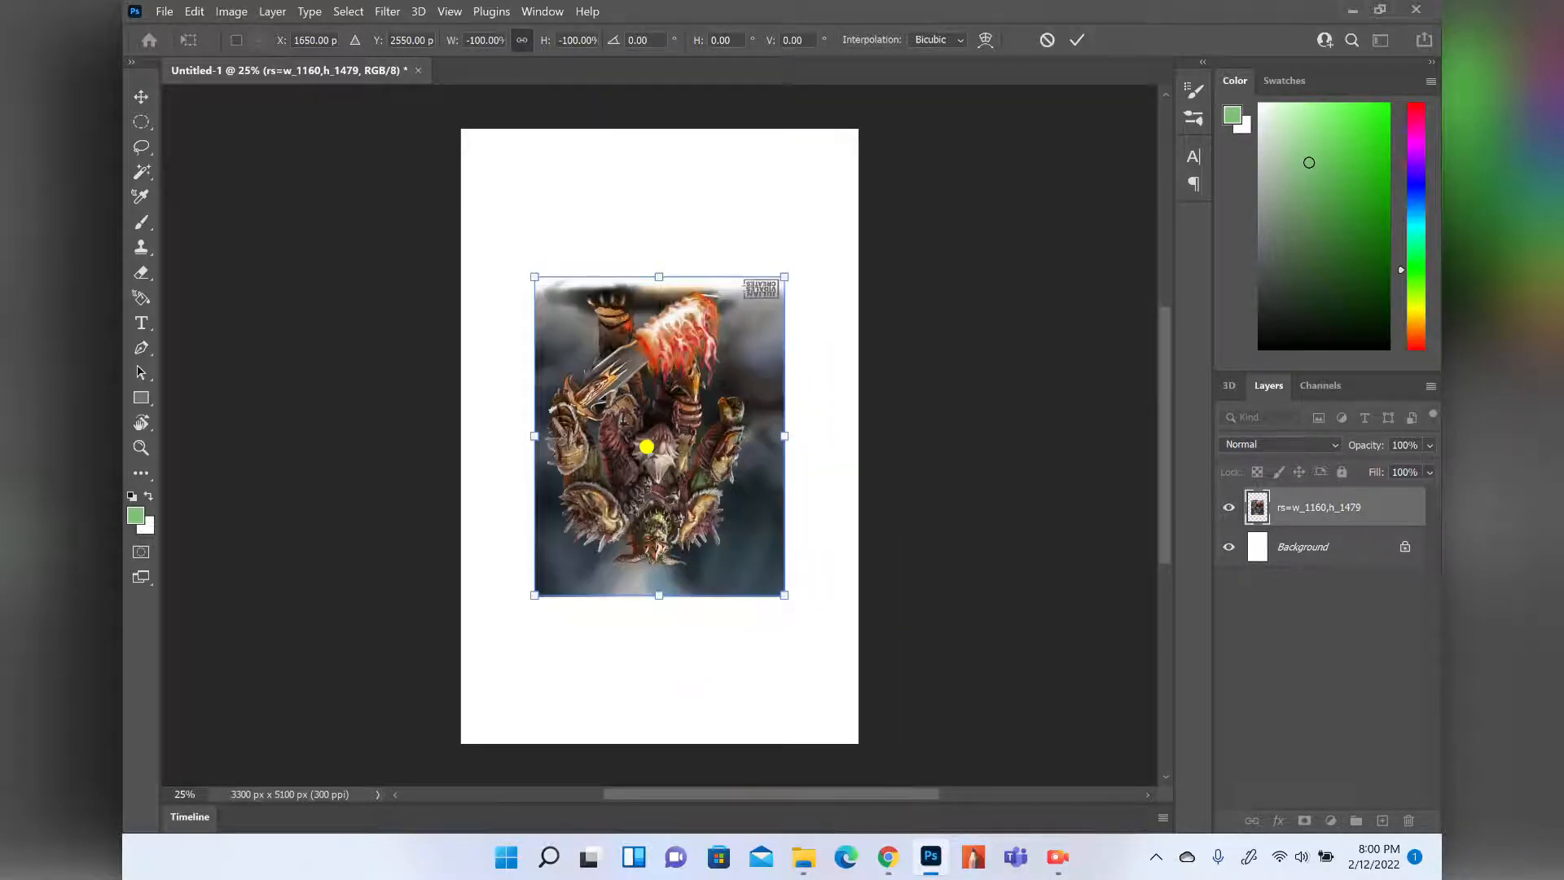
pyautogui.click(676, 423)
pyautogui.rightClick(670, 420)
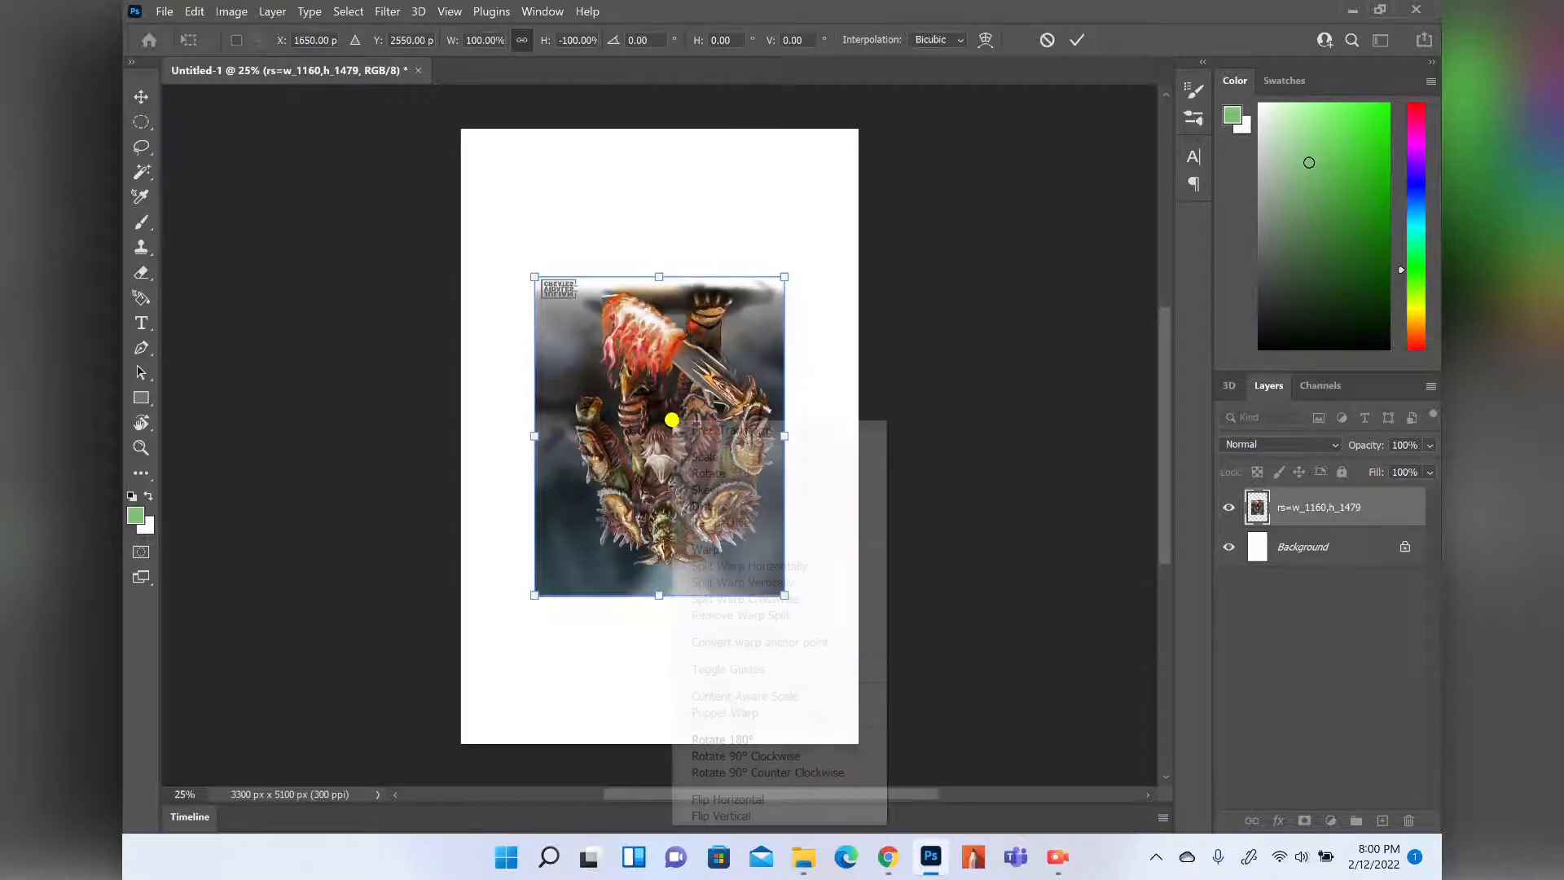
pyautogui.click(731, 817)
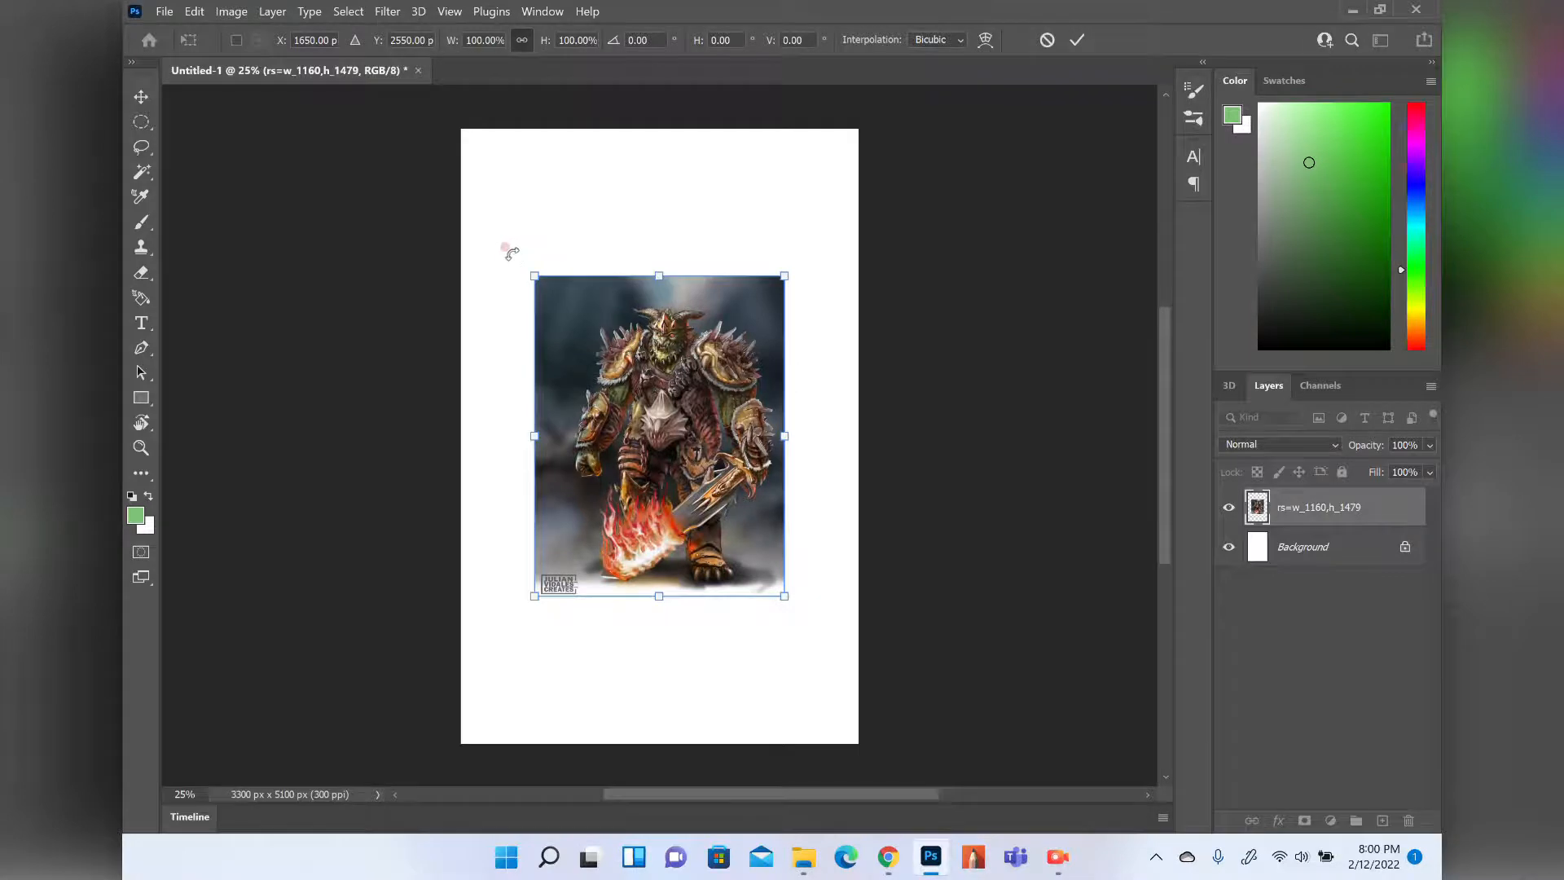
# Rotate the image by about -1.4 degrees, apply the transform, and undo it.
pyautogui.moveTo(510, 251); pyautogui.dragTo(578, 319)
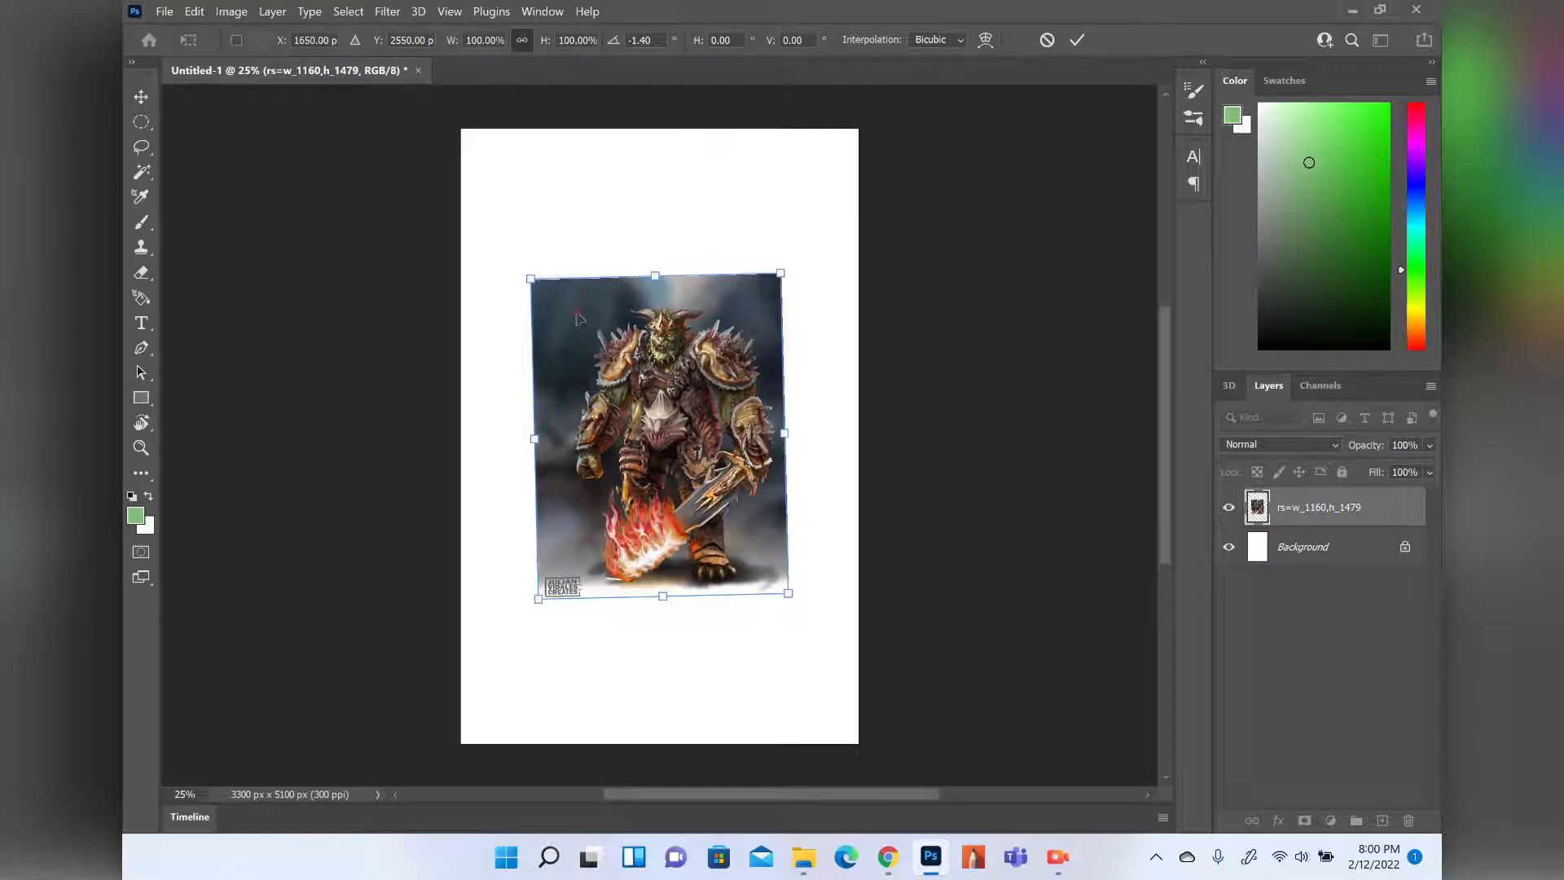
pyautogui.press('Return')
pyautogui.press('s')
pyautogui.hotkey('ctrl', 'z')
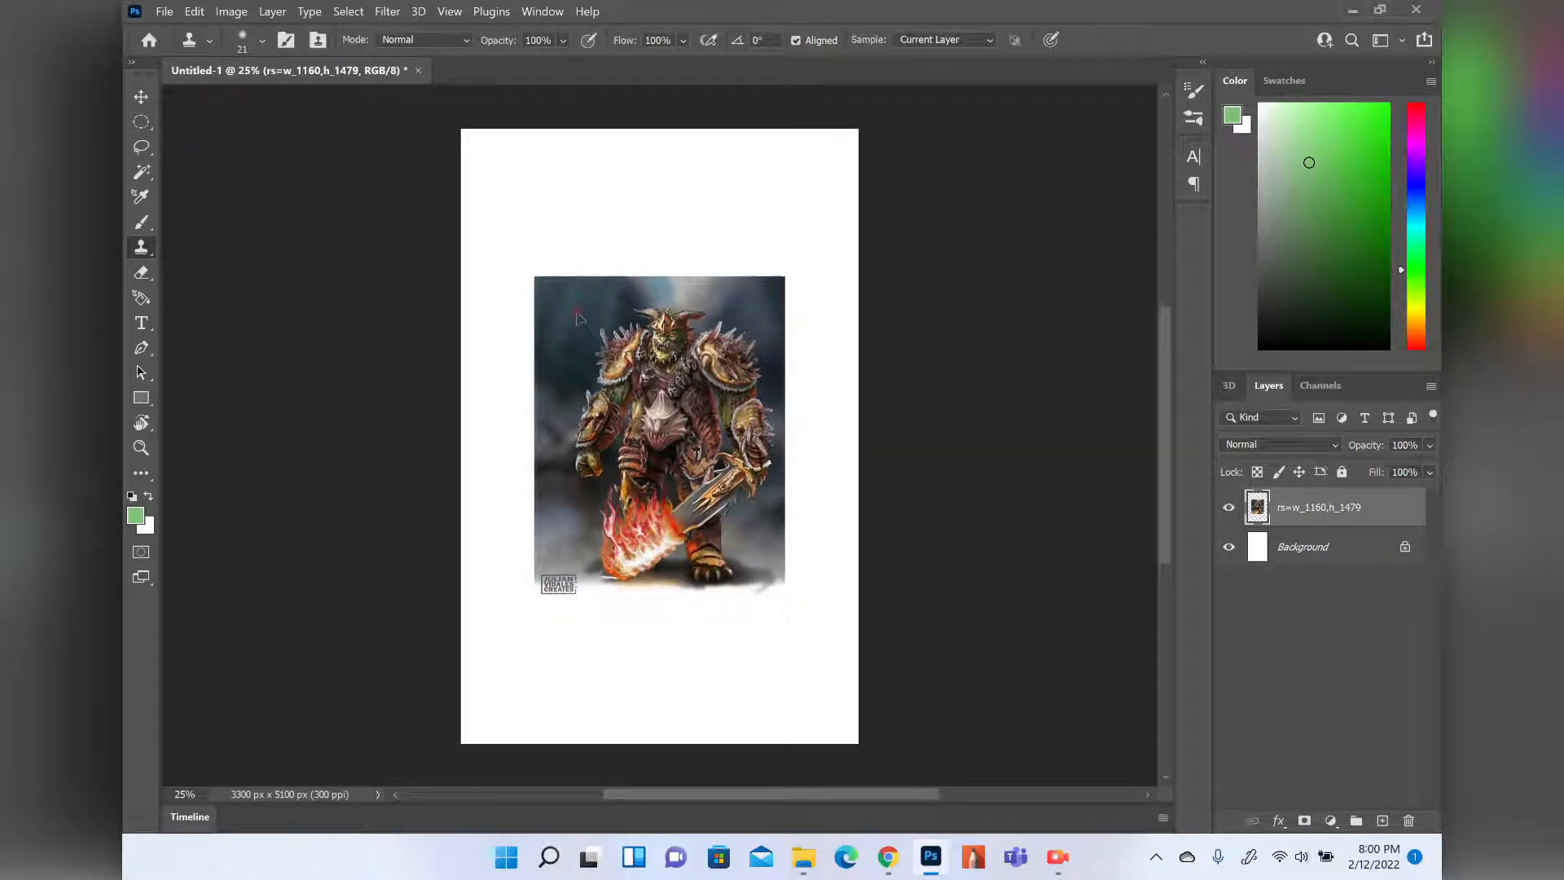
# Look through the available preference categories and the 3D, file and image commands.
pyautogui.hotkey('alt', 'e')
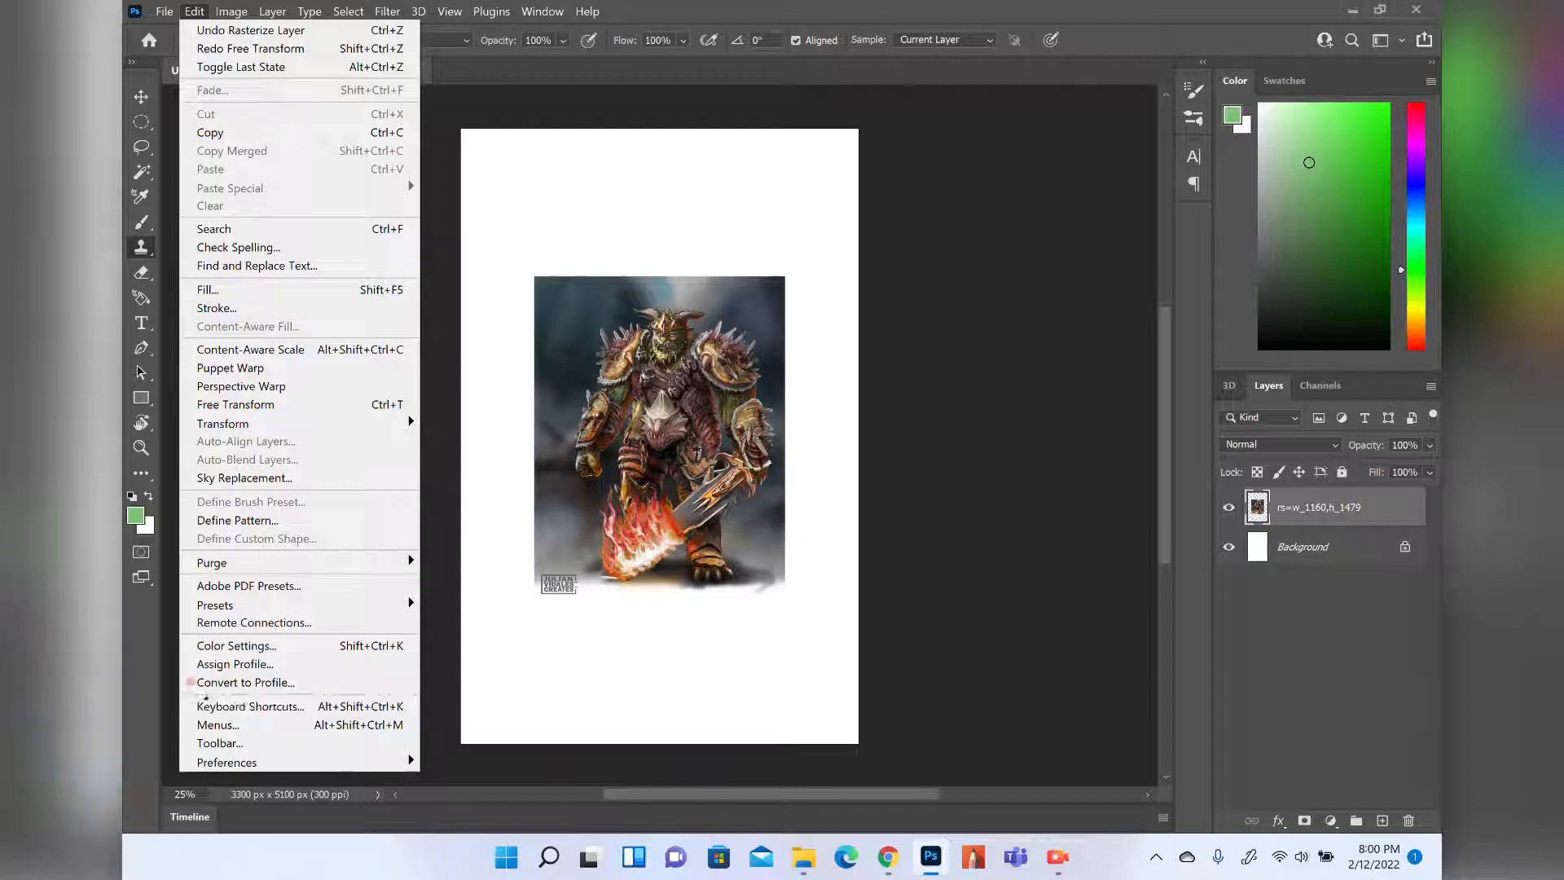
pyautogui.moveTo(234, 762)
pyautogui.moveTo(393, 754)
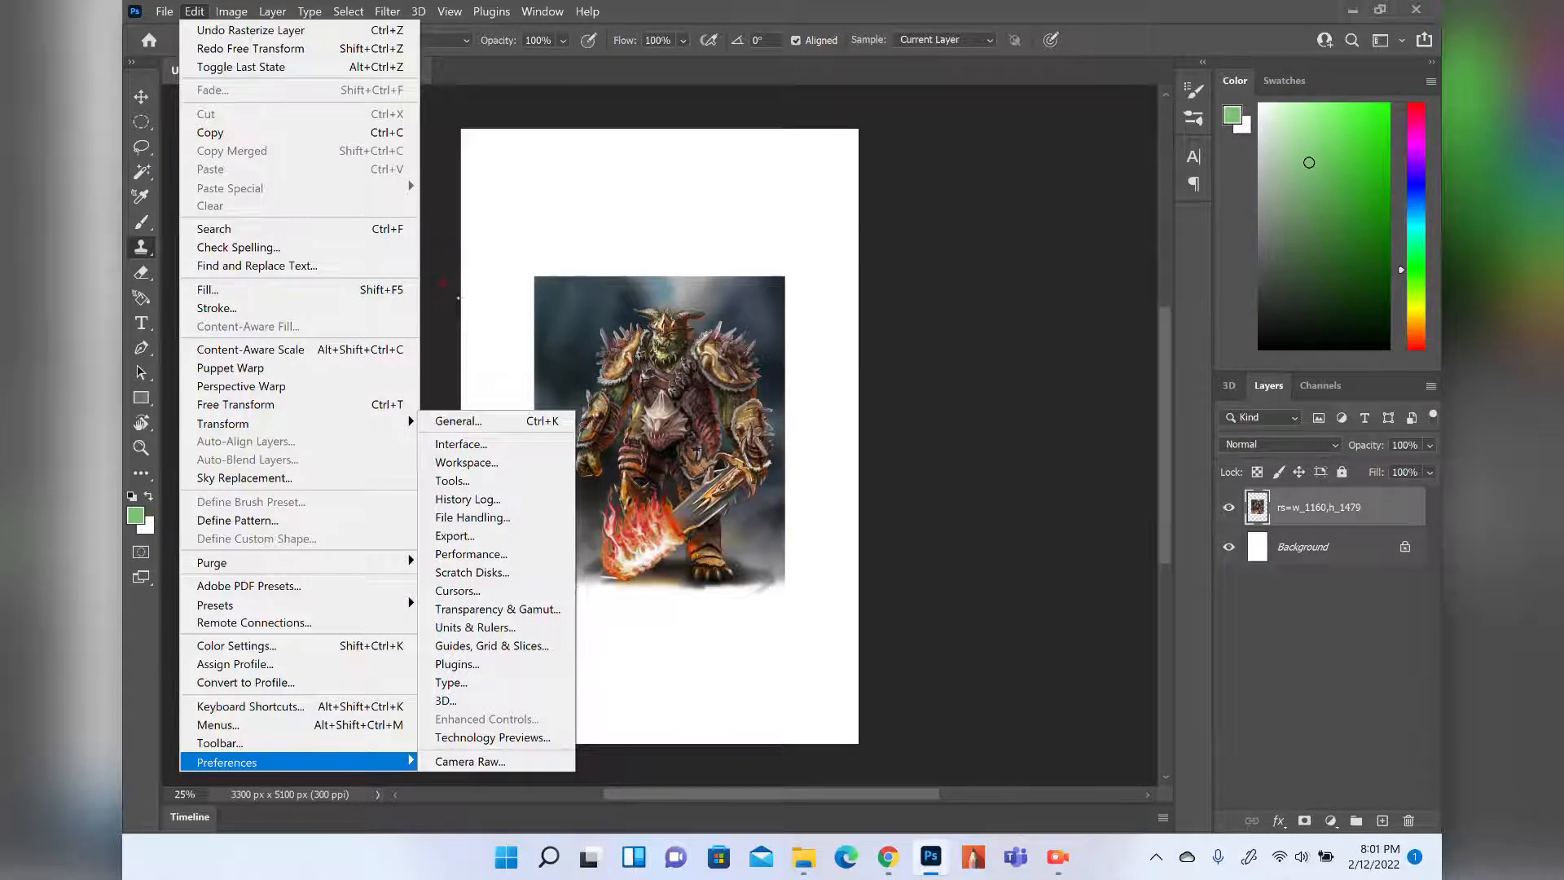
pyautogui.moveTo(421, 10)
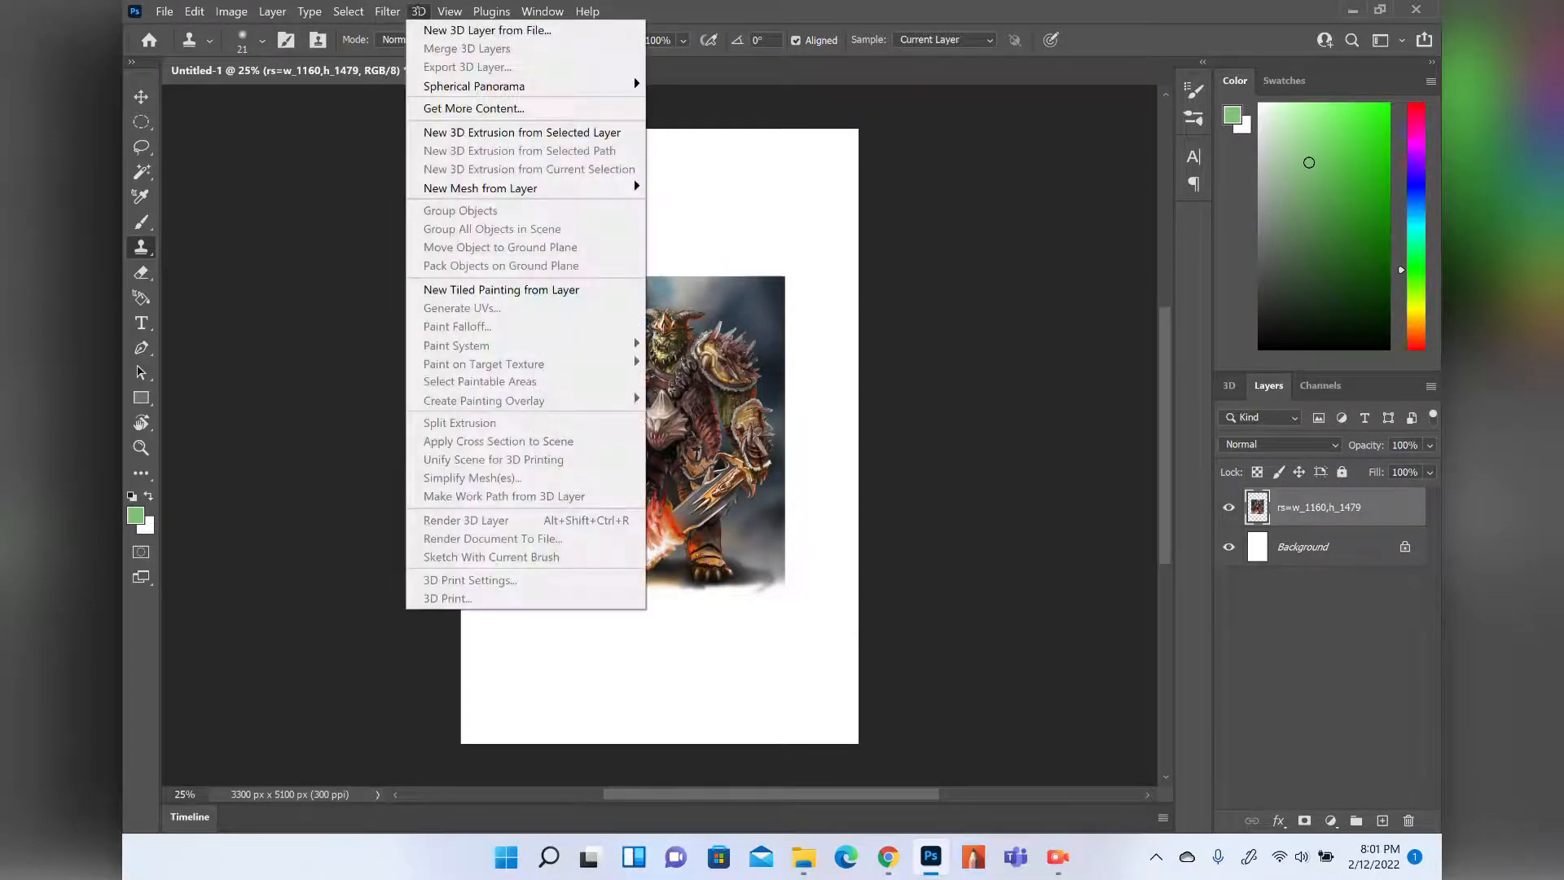
pyautogui.click(421, 14)
pyautogui.click(421, 14)
pyautogui.moveTo(165, 12)
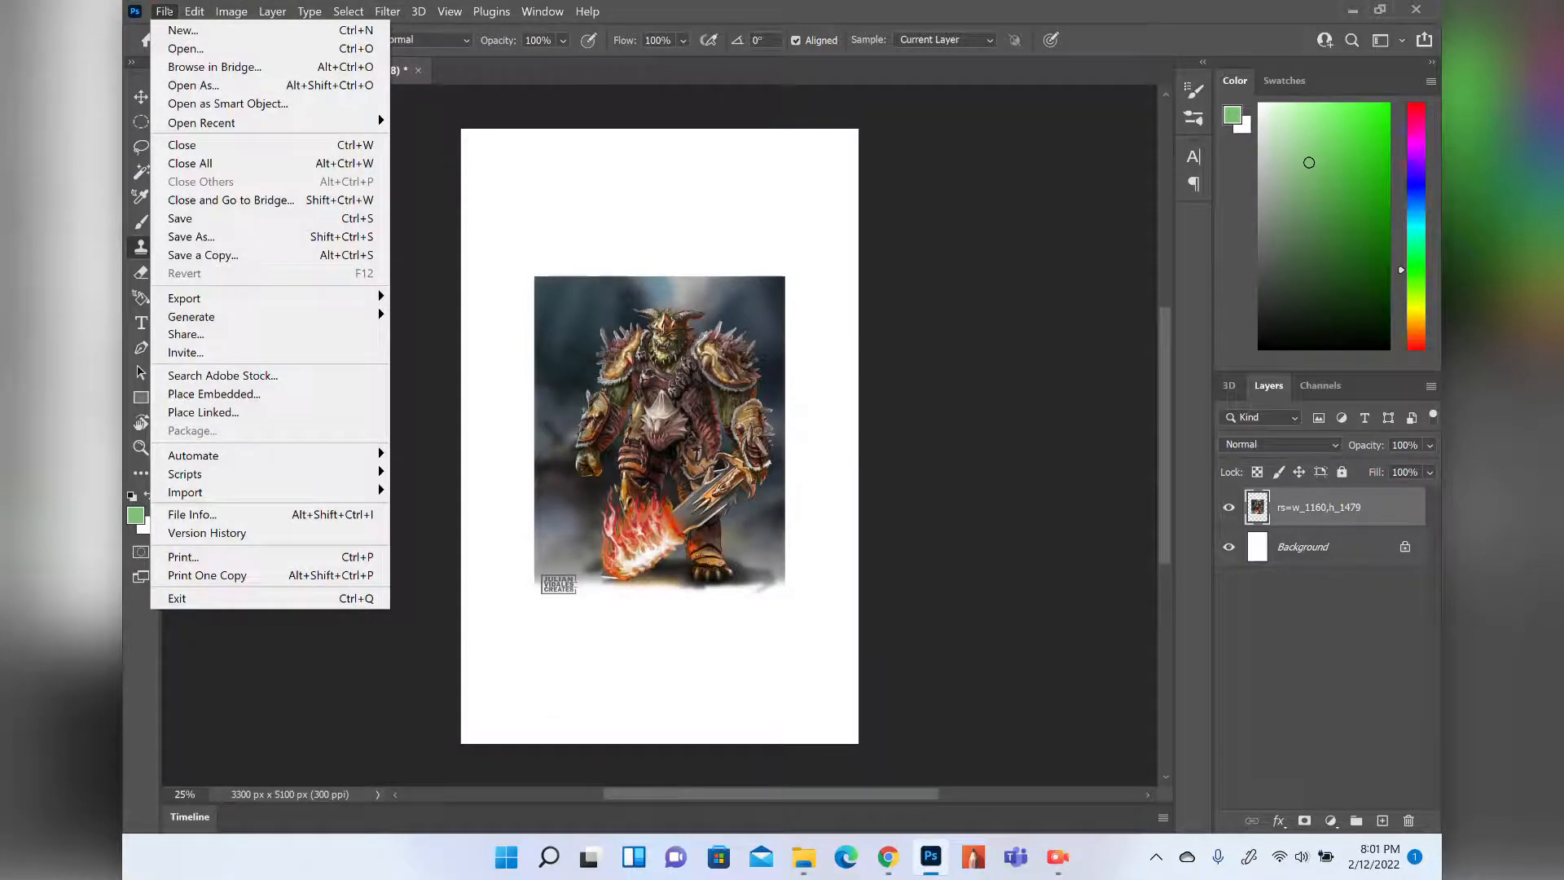
pyautogui.moveTo(232, 11)
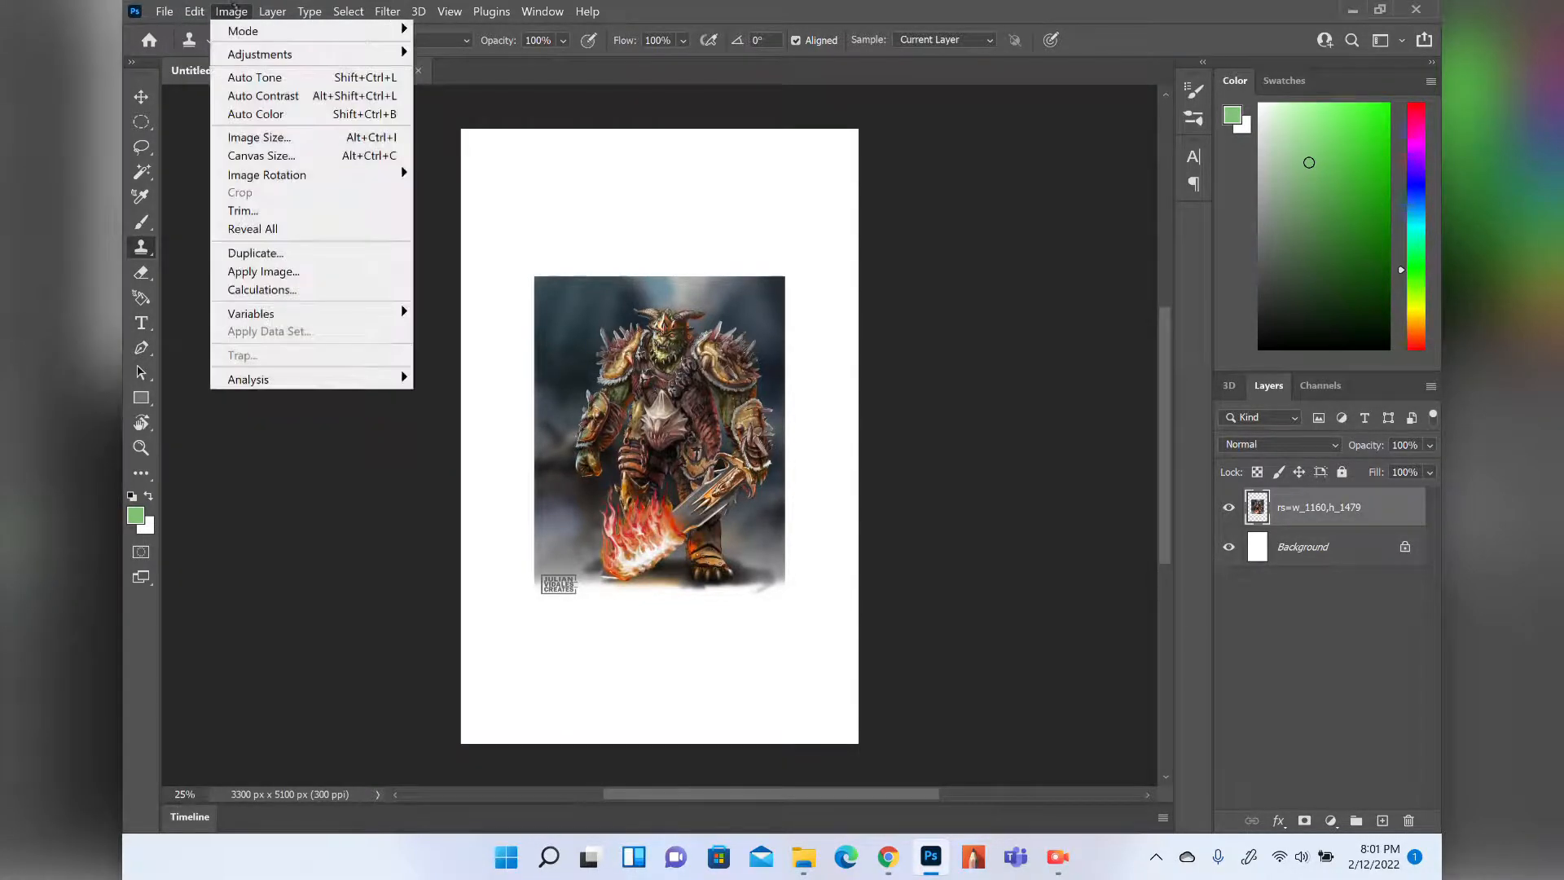
# Open Levels beside the image, raise the output black level to about 45, and return it to 0.
pyautogui.moveTo(342, 31)
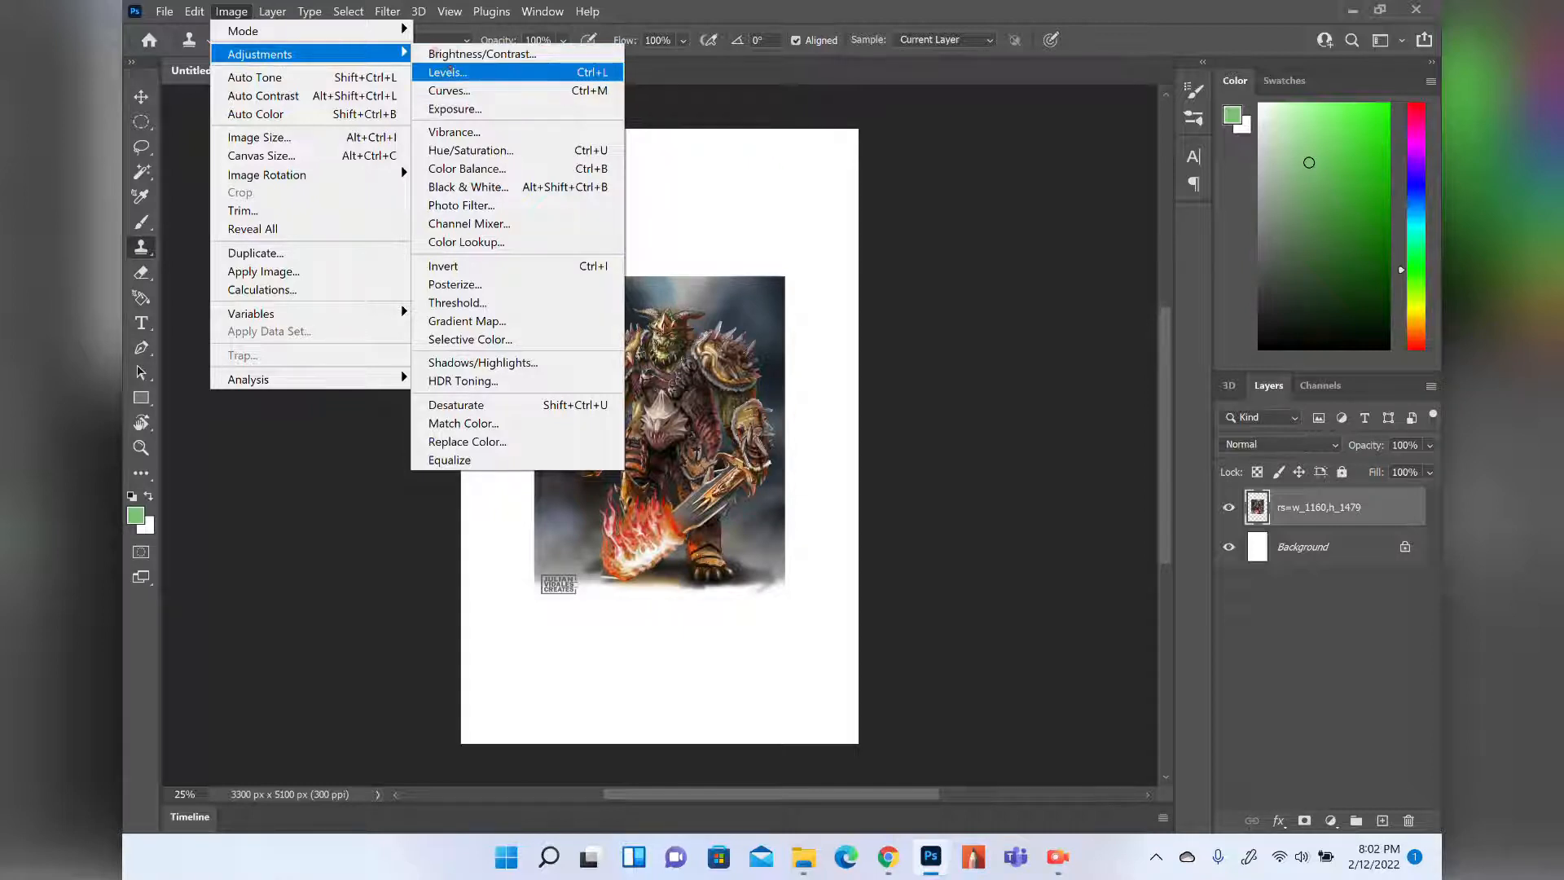
pyautogui.click(516, 72)
pyautogui.moveTo(640, 136); pyautogui.dragTo(884, 316)
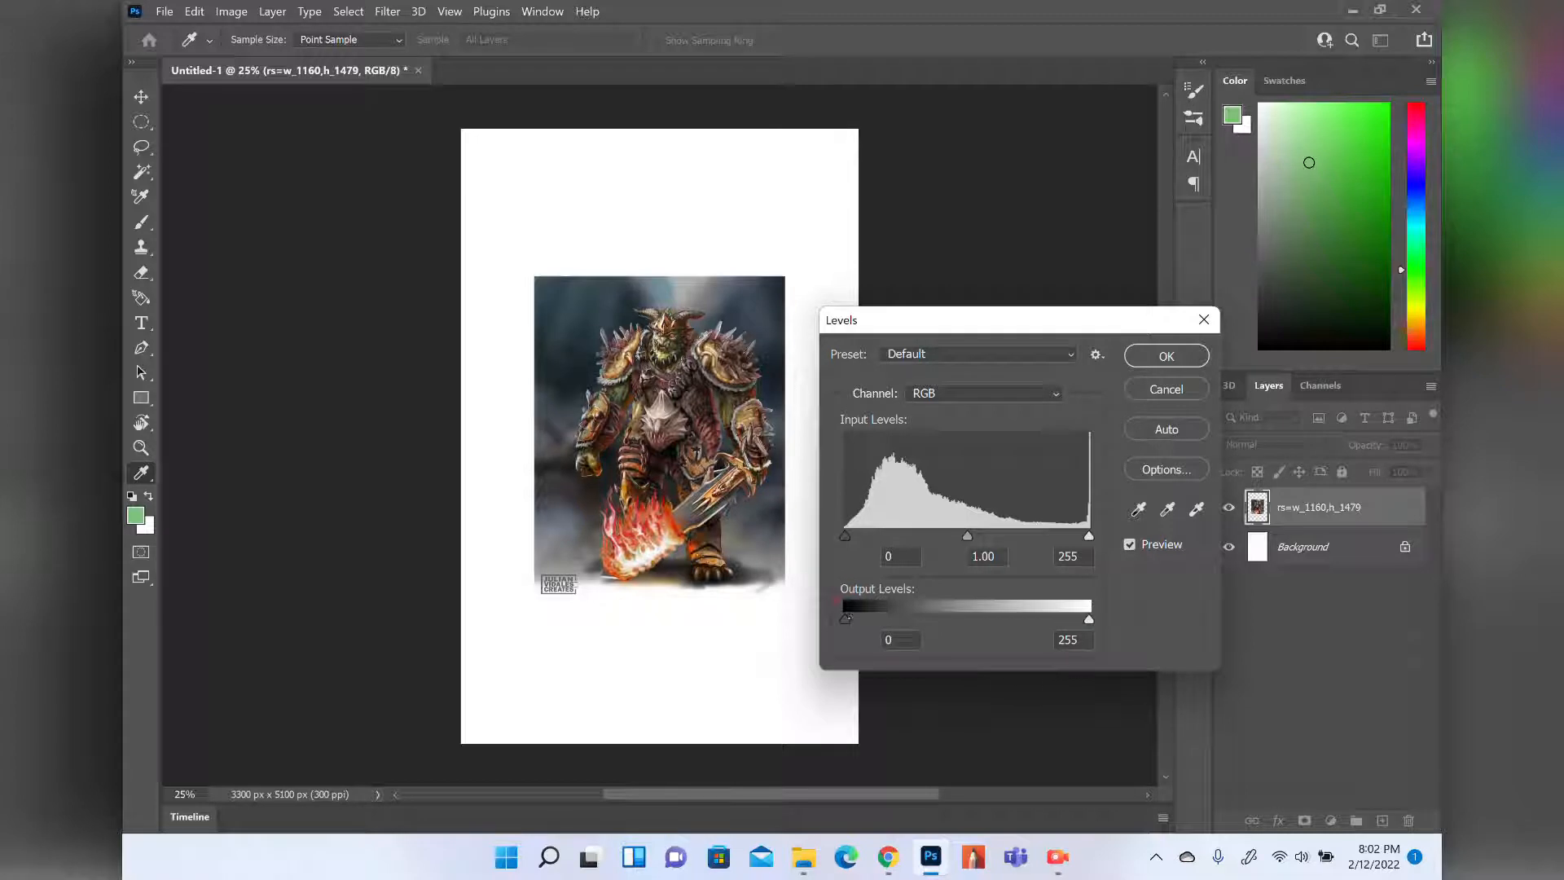
pyautogui.click(844, 617)
pyautogui.moveTo(846, 620); pyautogui.dragTo(888, 619)
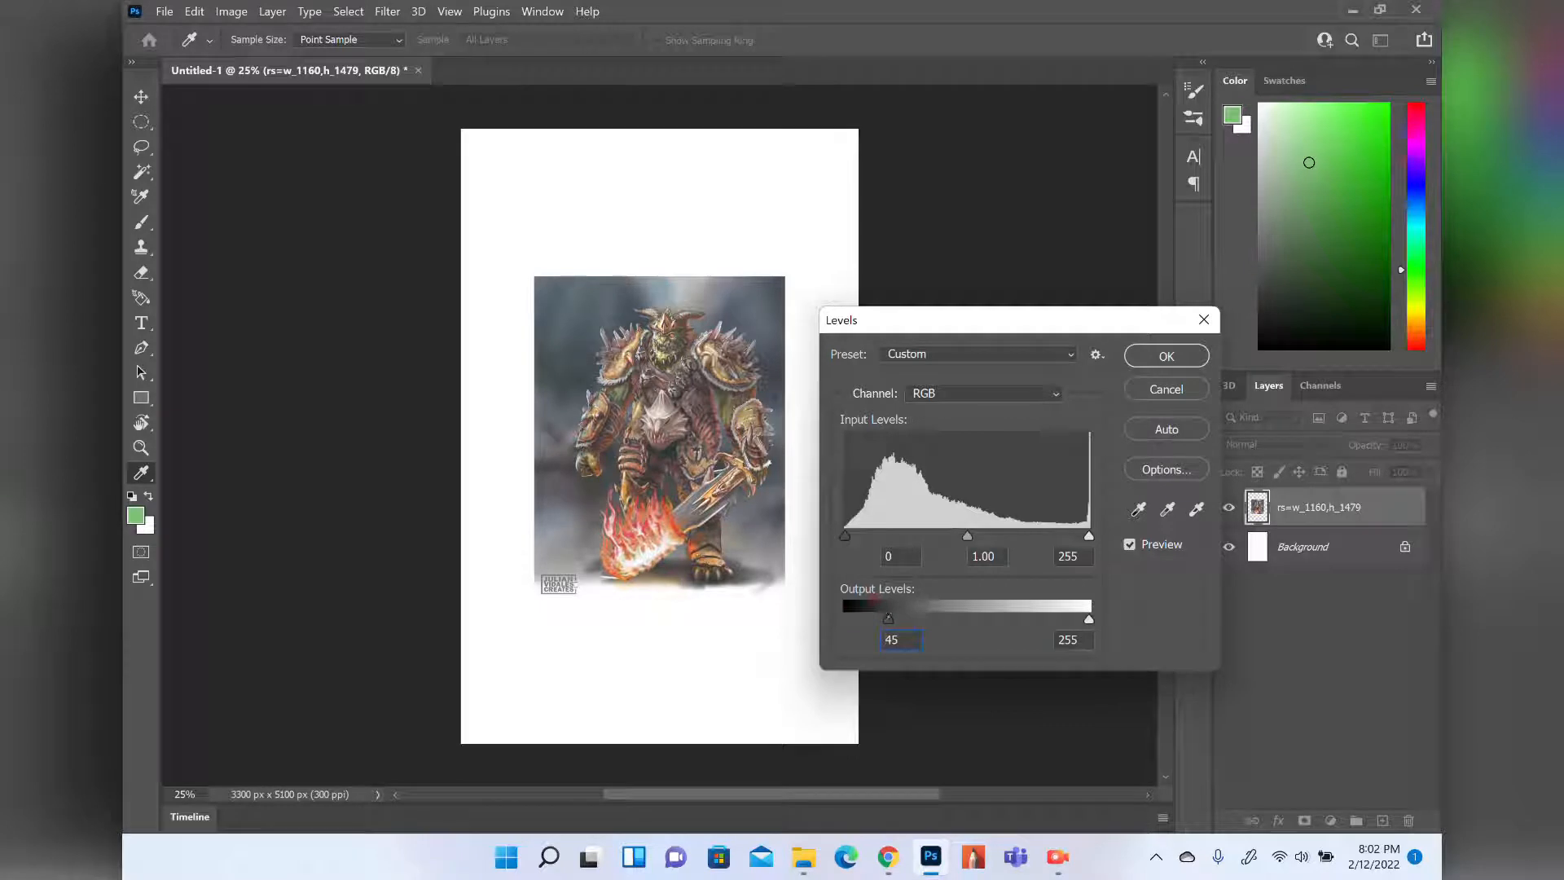
pyautogui.doubleClick(891, 640)
pyautogui.write('63')
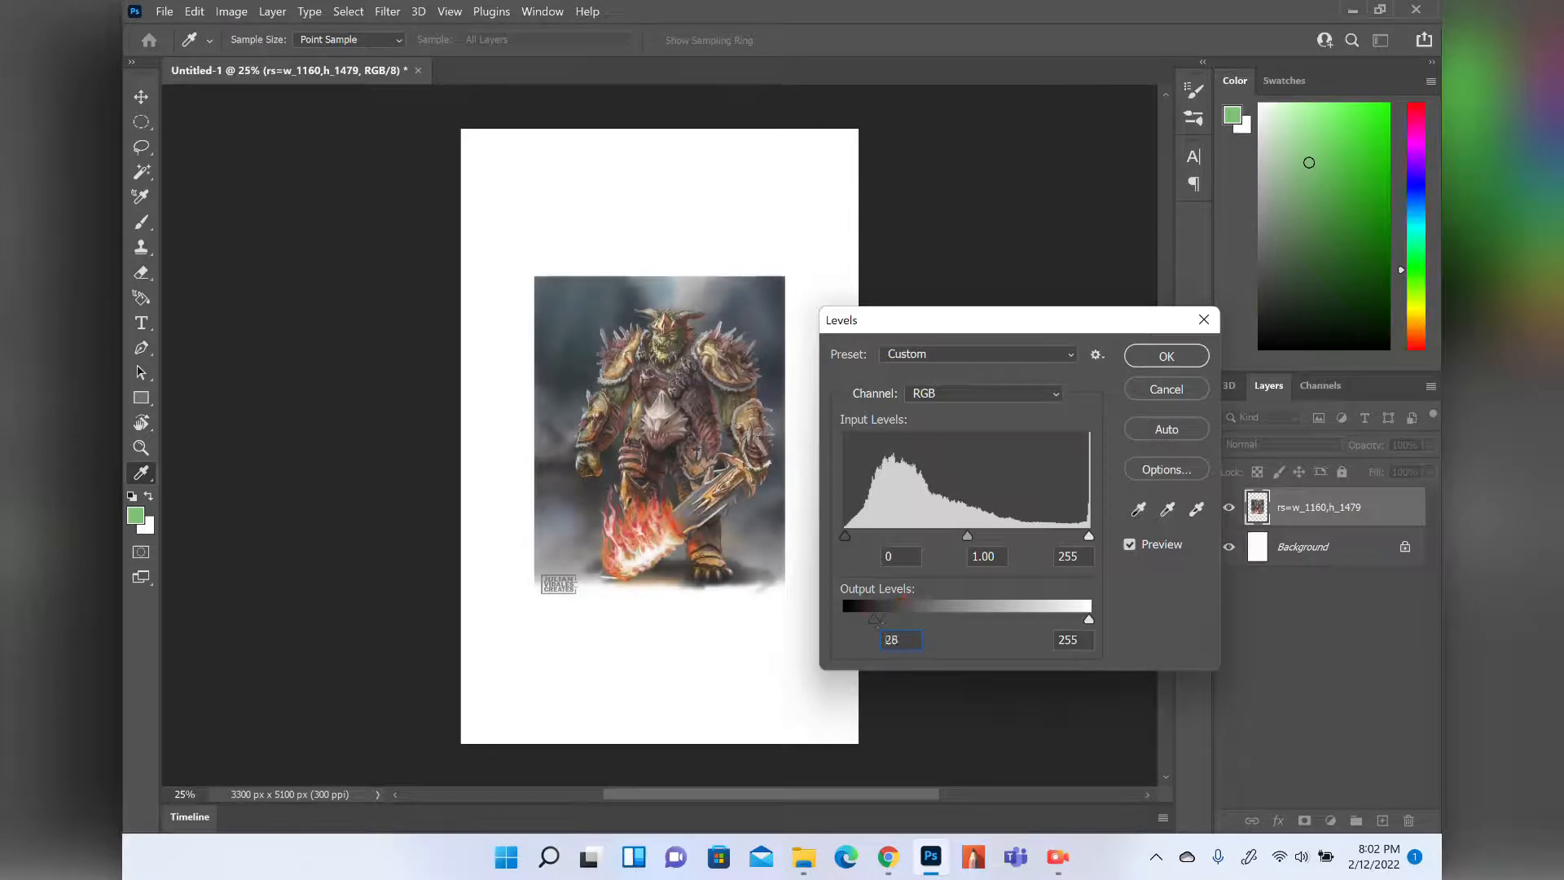
pyautogui.moveTo(906, 620); pyautogui.dragTo(845, 620)
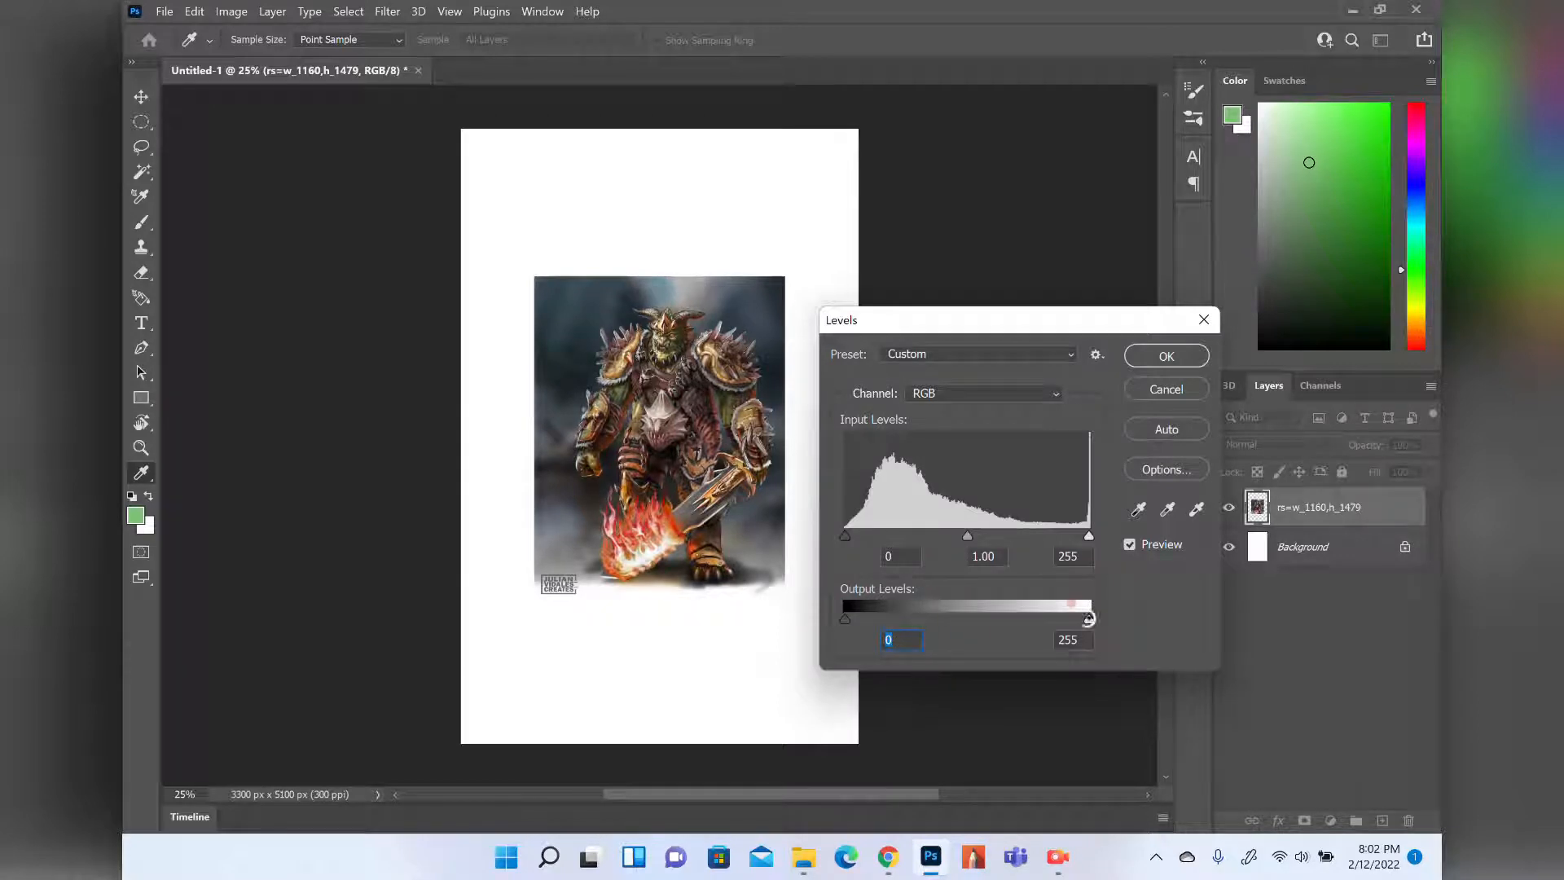
# Lower the Levels output white level to about 163 and restore it to 255.
pyautogui.moveTo(1088, 619); pyautogui.dragTo(1001, 620)
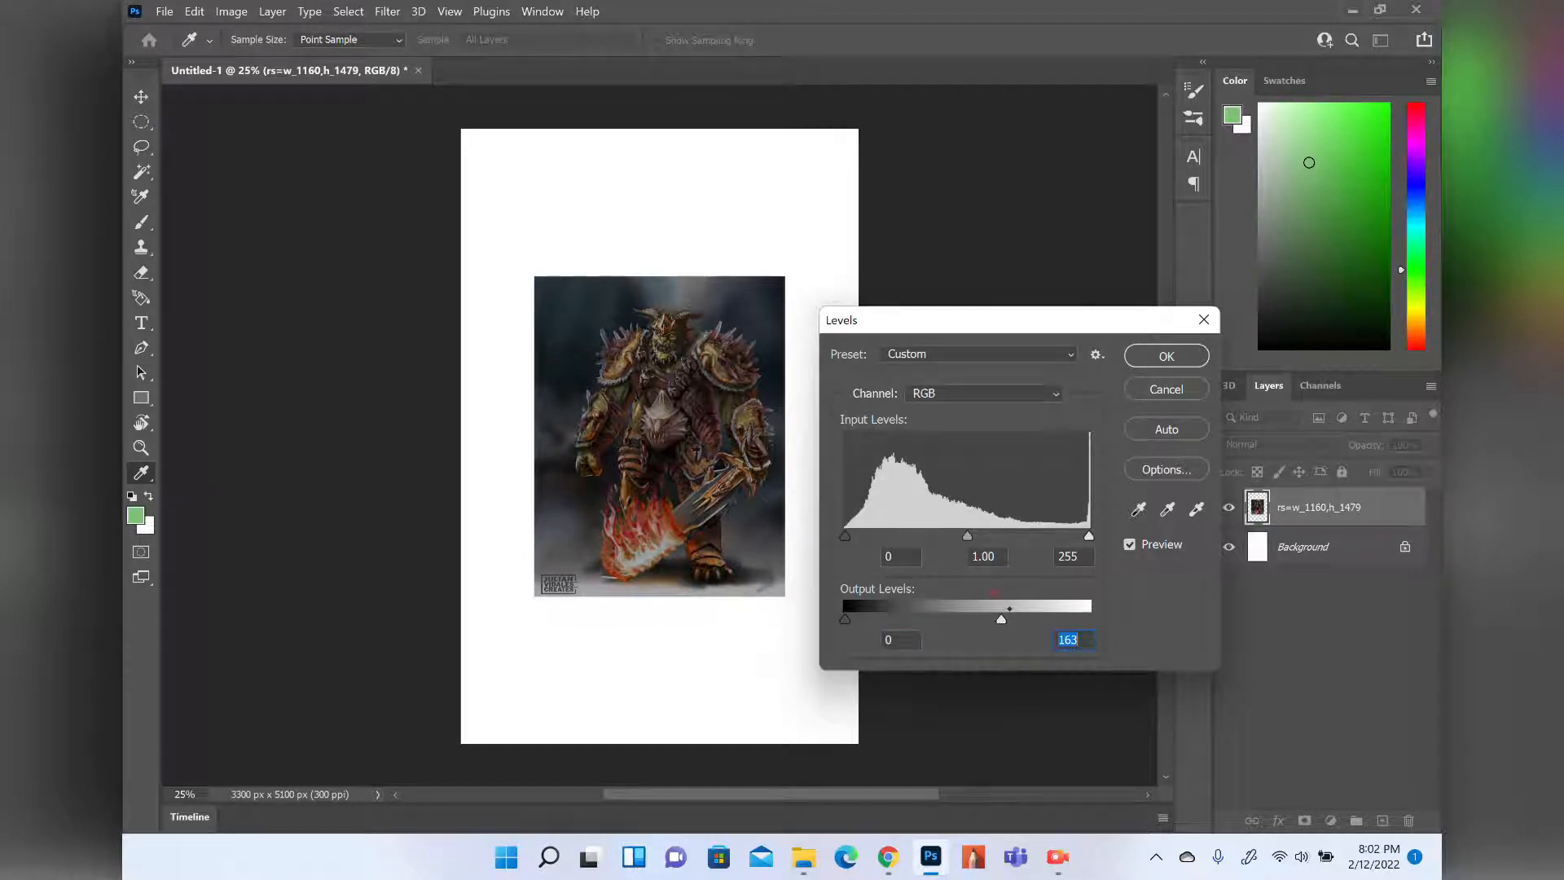
pyautogui.write('255')
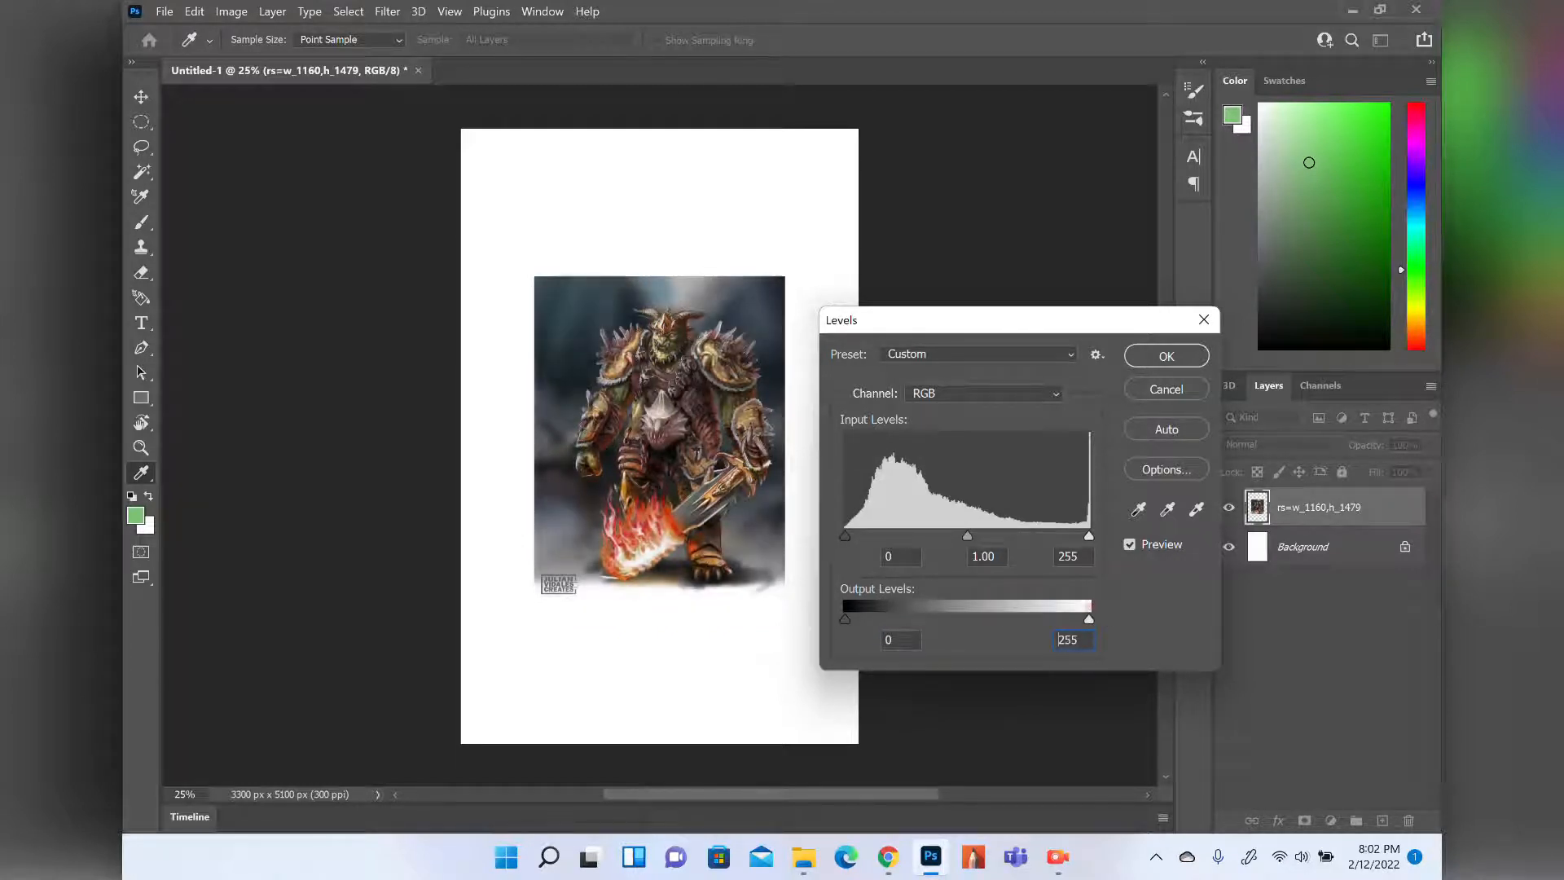
pyautogui.moveTo(1096, 621); pyautogui.dragTo(1143, 617)
# Adjust the input levels to a midtone of about 1.13 and a white point of about 227, and cancel Levels.
pyautogui.moveTo(968, 536)
pyautogui.mouseDown()
pyautogui.moveTo(939, 536)
pyautogui.moveTo(957, 536)
pyautogui.mouseUp()
pyautogui.moveTo(845, 536)
pyautogui.mouseDown()
pyautogui.moveTo(917, 536)
pyautogui.moveTo(845, 536)
pyautogui.mouseUp()
pyautogui.moveTo(1088, 536)
pyautogui.mouseDown()
pyautogui.moveTo(1003, 536)
pyautogui.moveTo(1061, 536)
pyautogui.mouseUp()
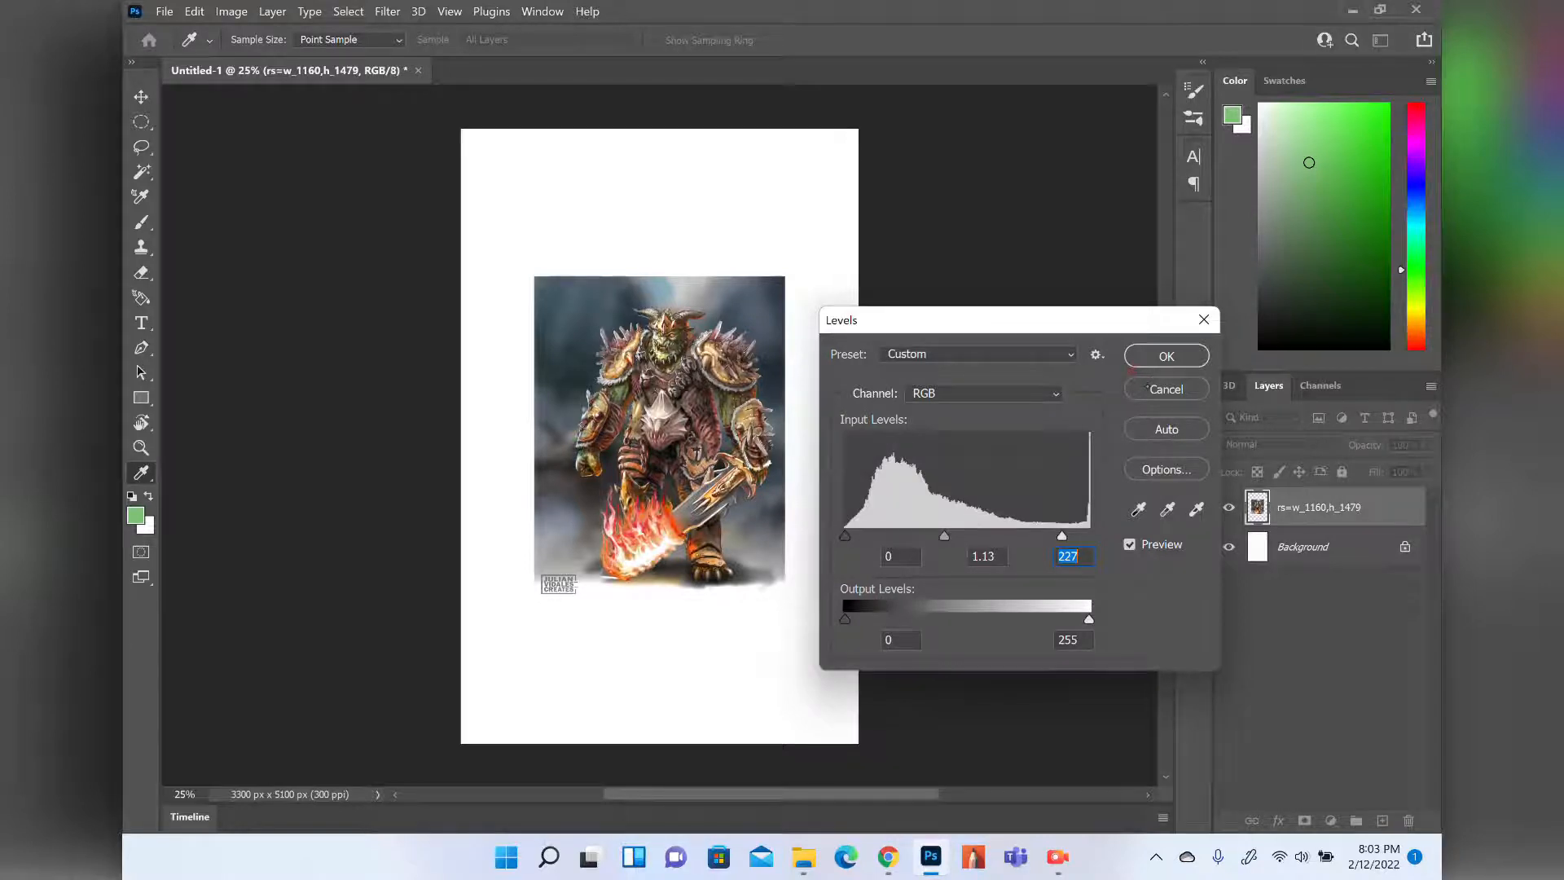
pyautogui.click(1148, 385)
pyautogui.press('s')
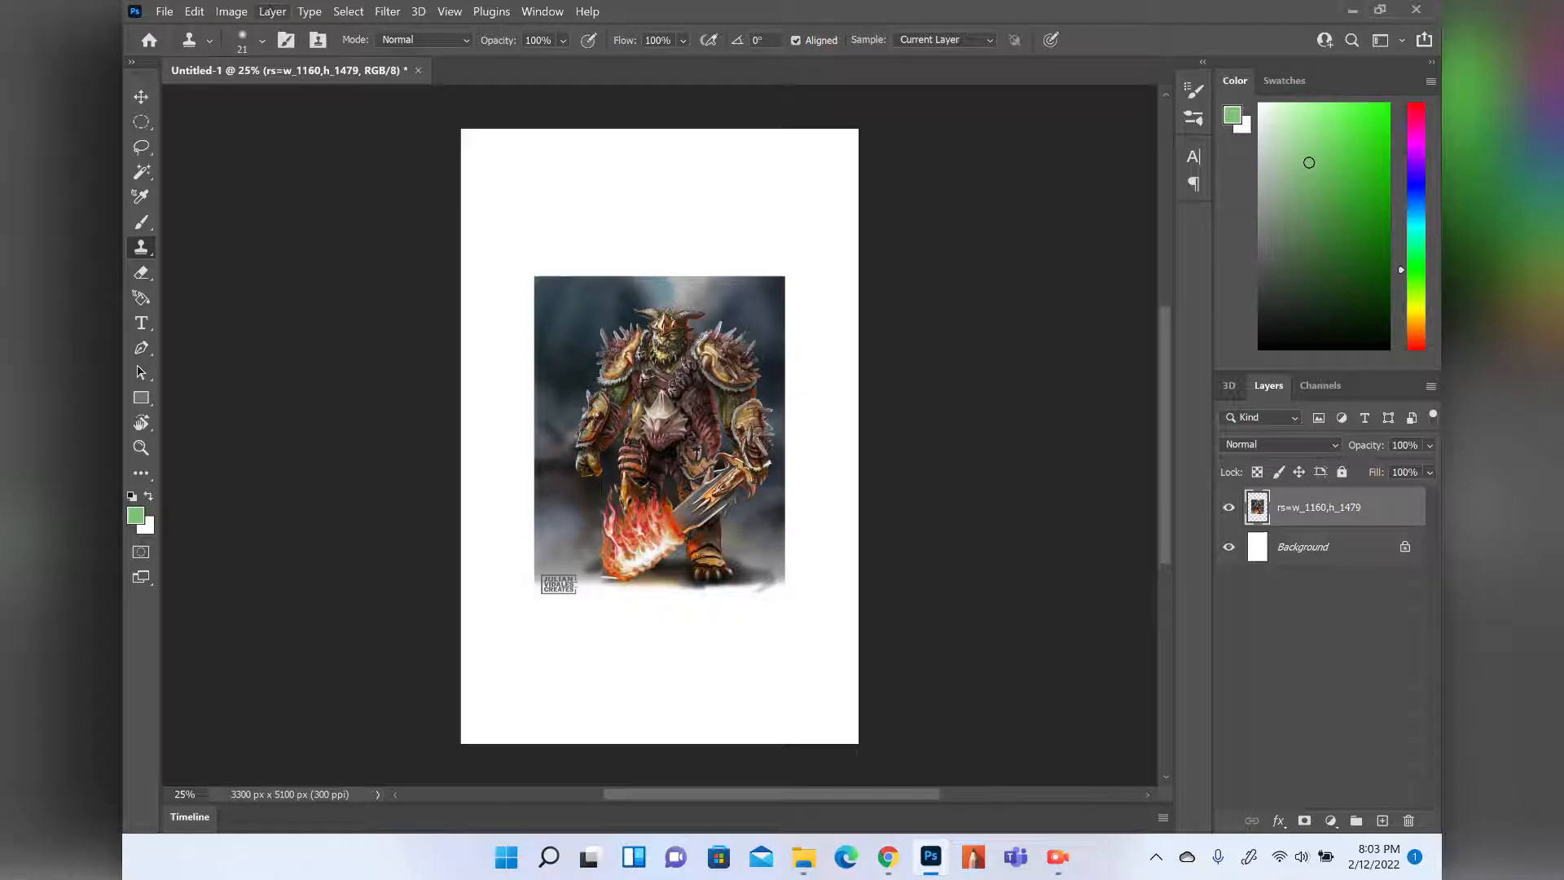
# Reopen Levels, raise the output black level to about 44, and turn off the preview to compare.
pyautogui.hotkey('ctrl', 'l')
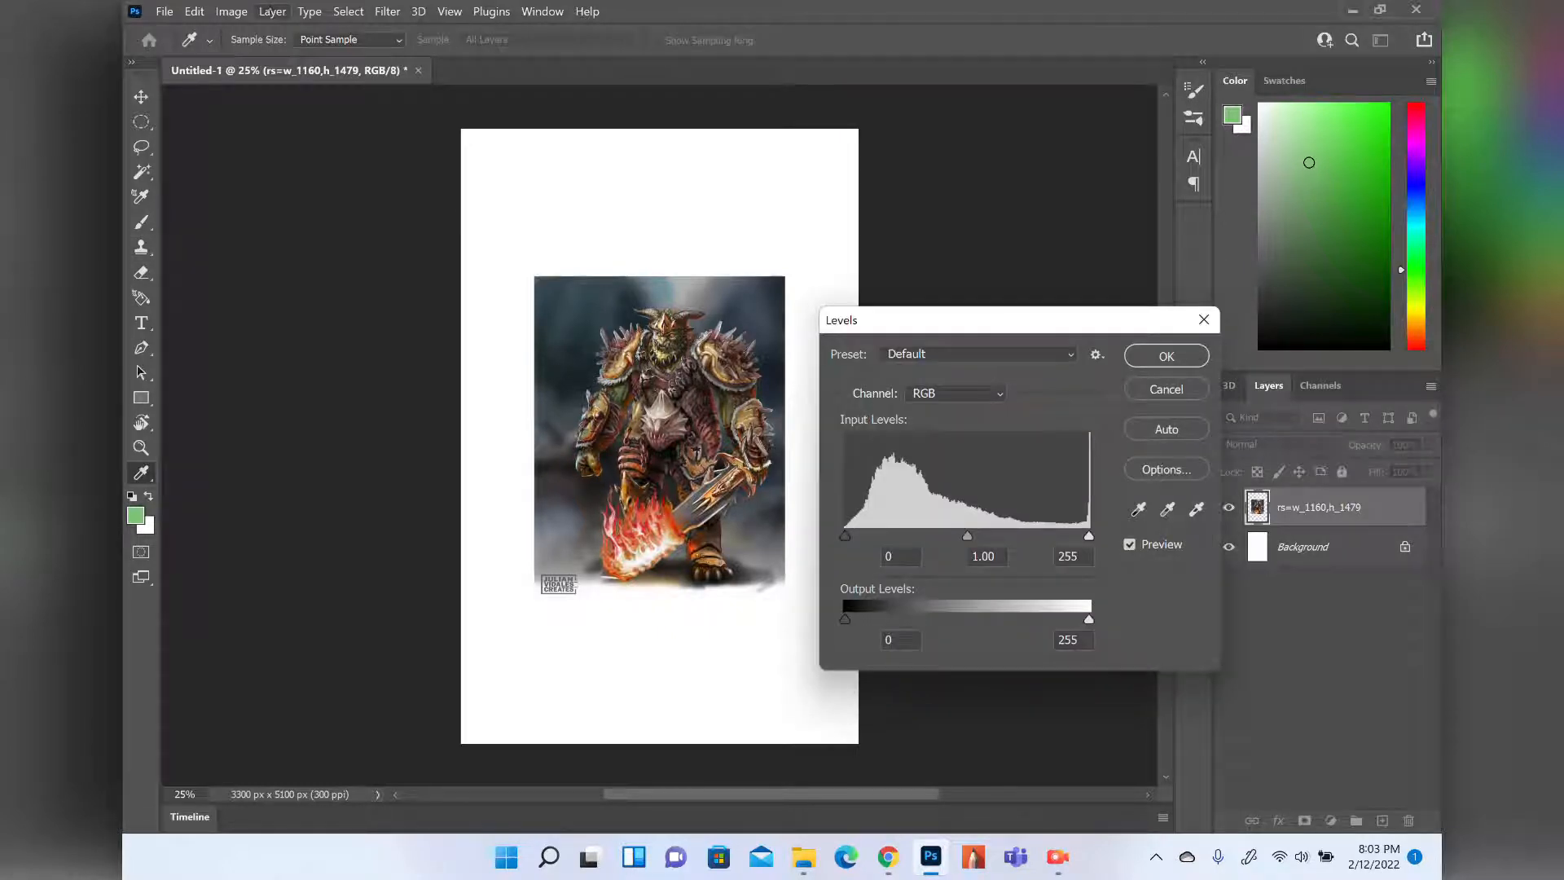
pyautogui.moveTo(845, 619); pyautogui.dragTo(888, 620)
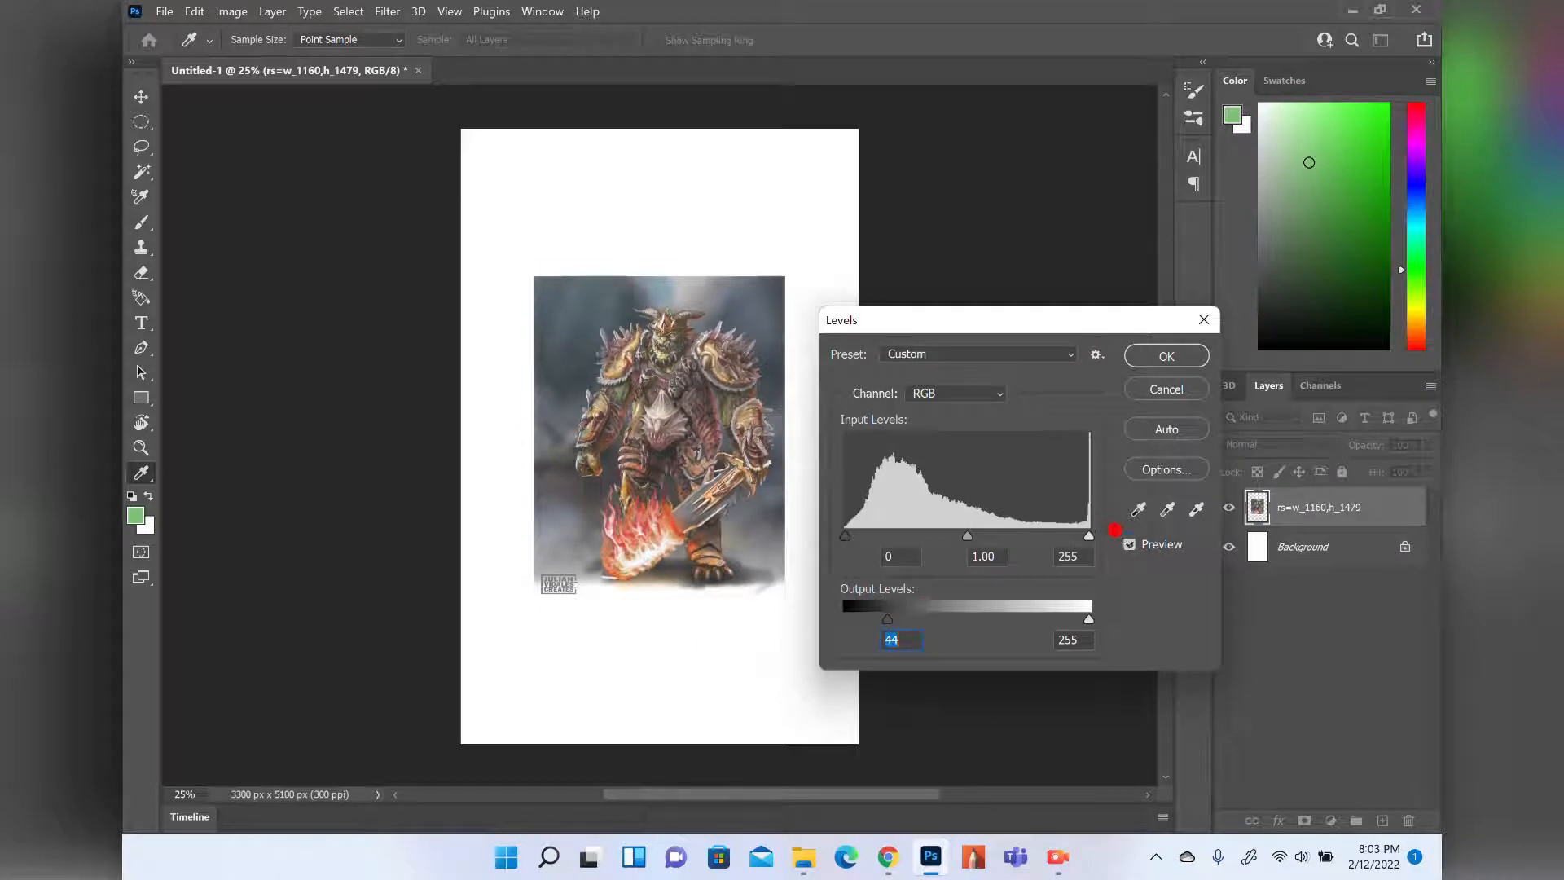
pyautogui.click(1130, 544)
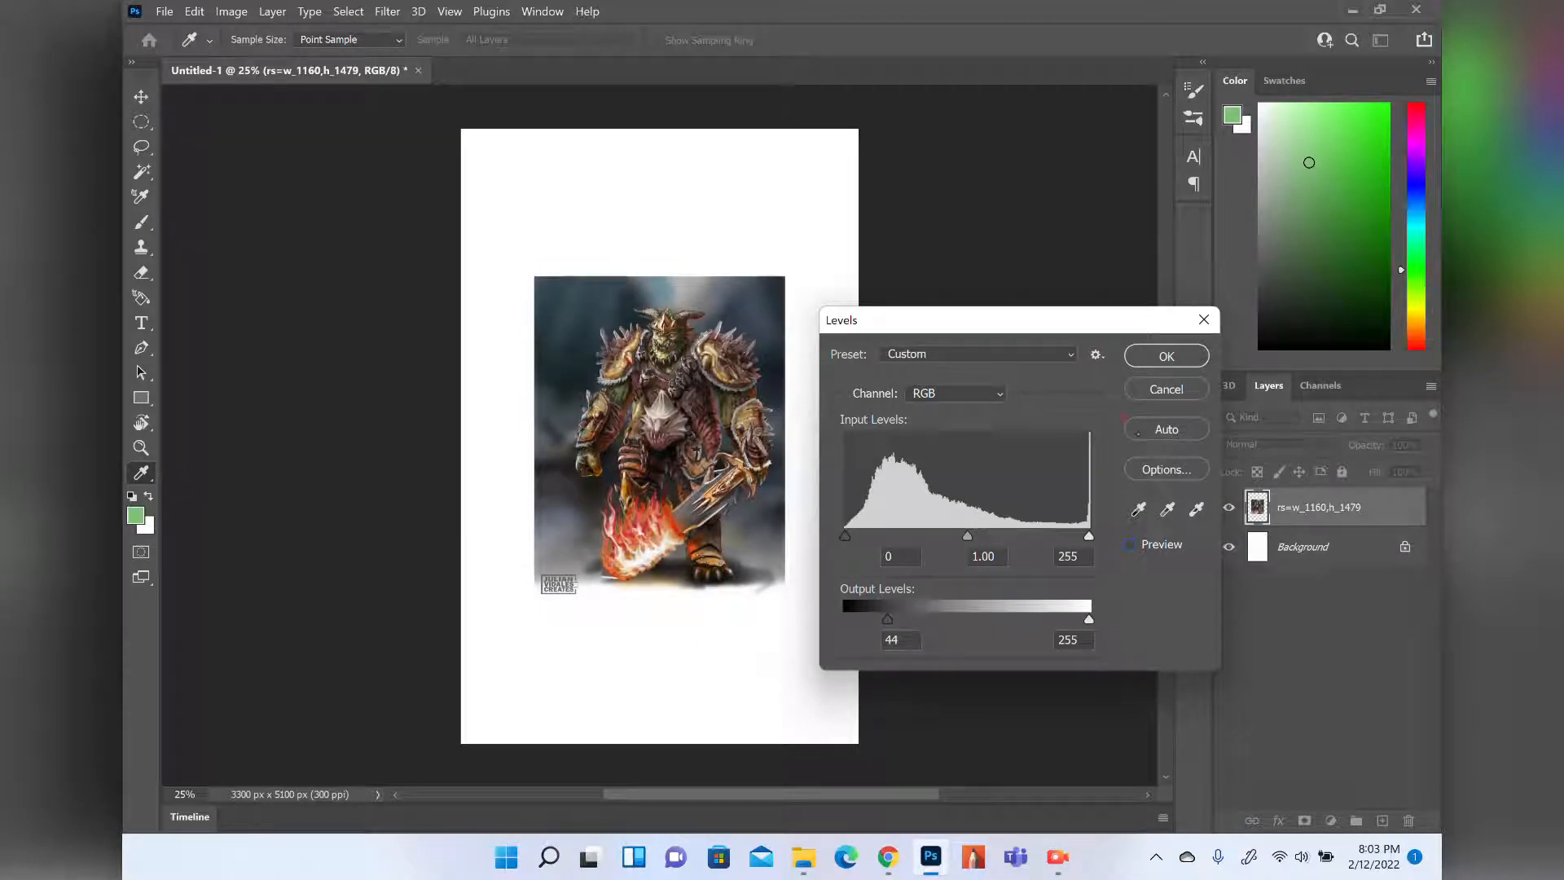
# Compare the image with and without the Levels change several times, and close Levels without applying it.
pyautogui.click(1130, 544)
pyautogui.click(1130, 544)
pyautogui.click(1129, 544)
pyautogui.click(1129, 545)
pyautogui.click(1129, 545)
pyautogui.click(1129, 544)
pyautogui.click(1129, 544)
pyautogui.click(1130, 544)
pyautogui.click(1130, 544)
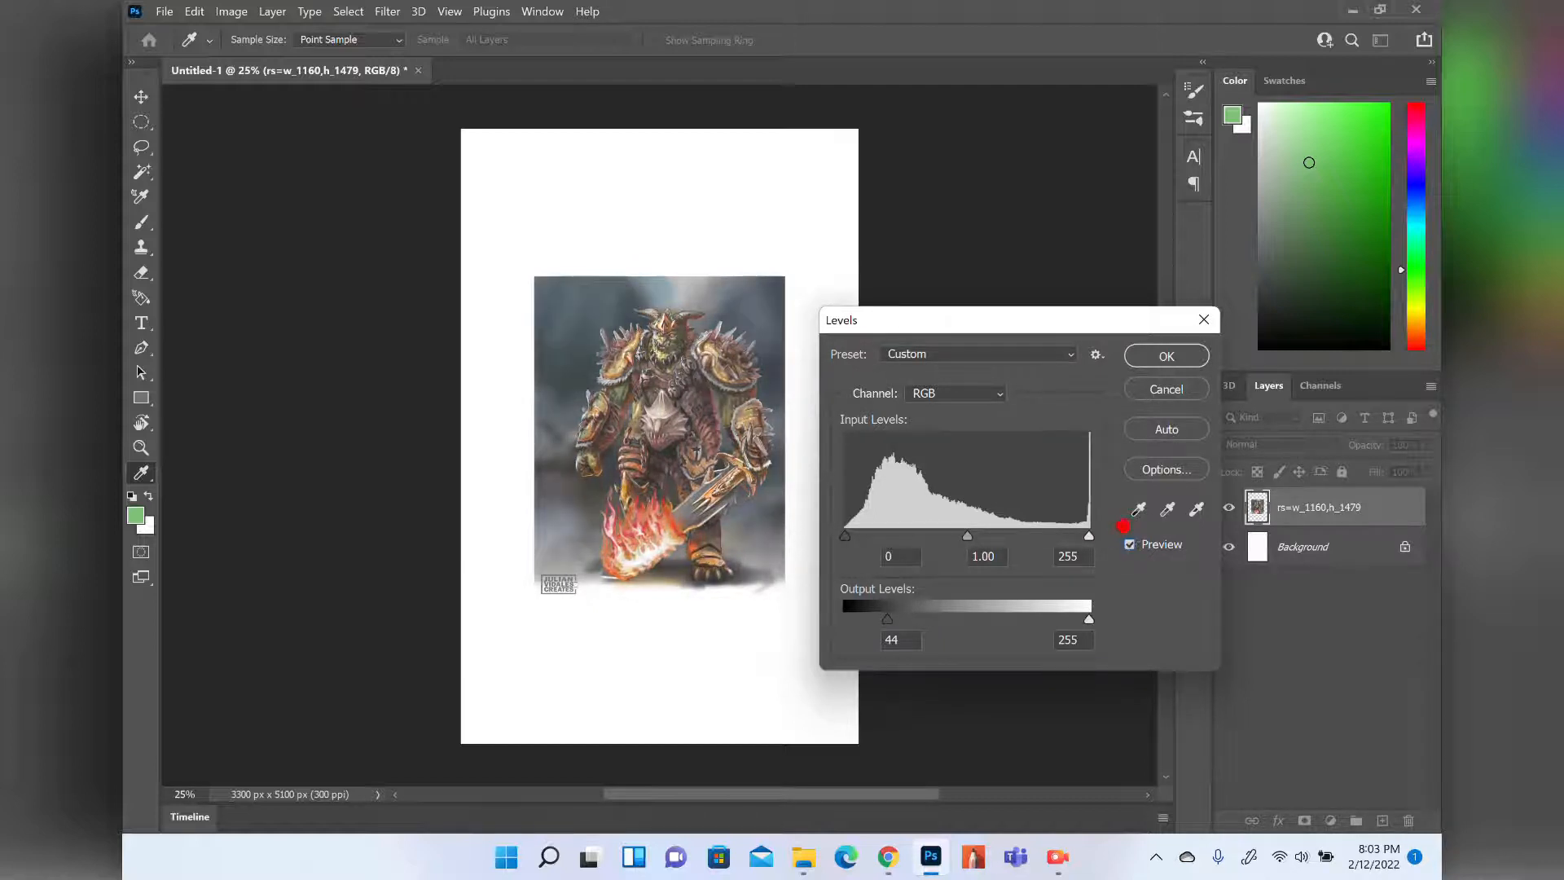
pyautogui.click(1129, 545)
pyautogui.click(1129, 544)
pyautogui.click(1130, 544)
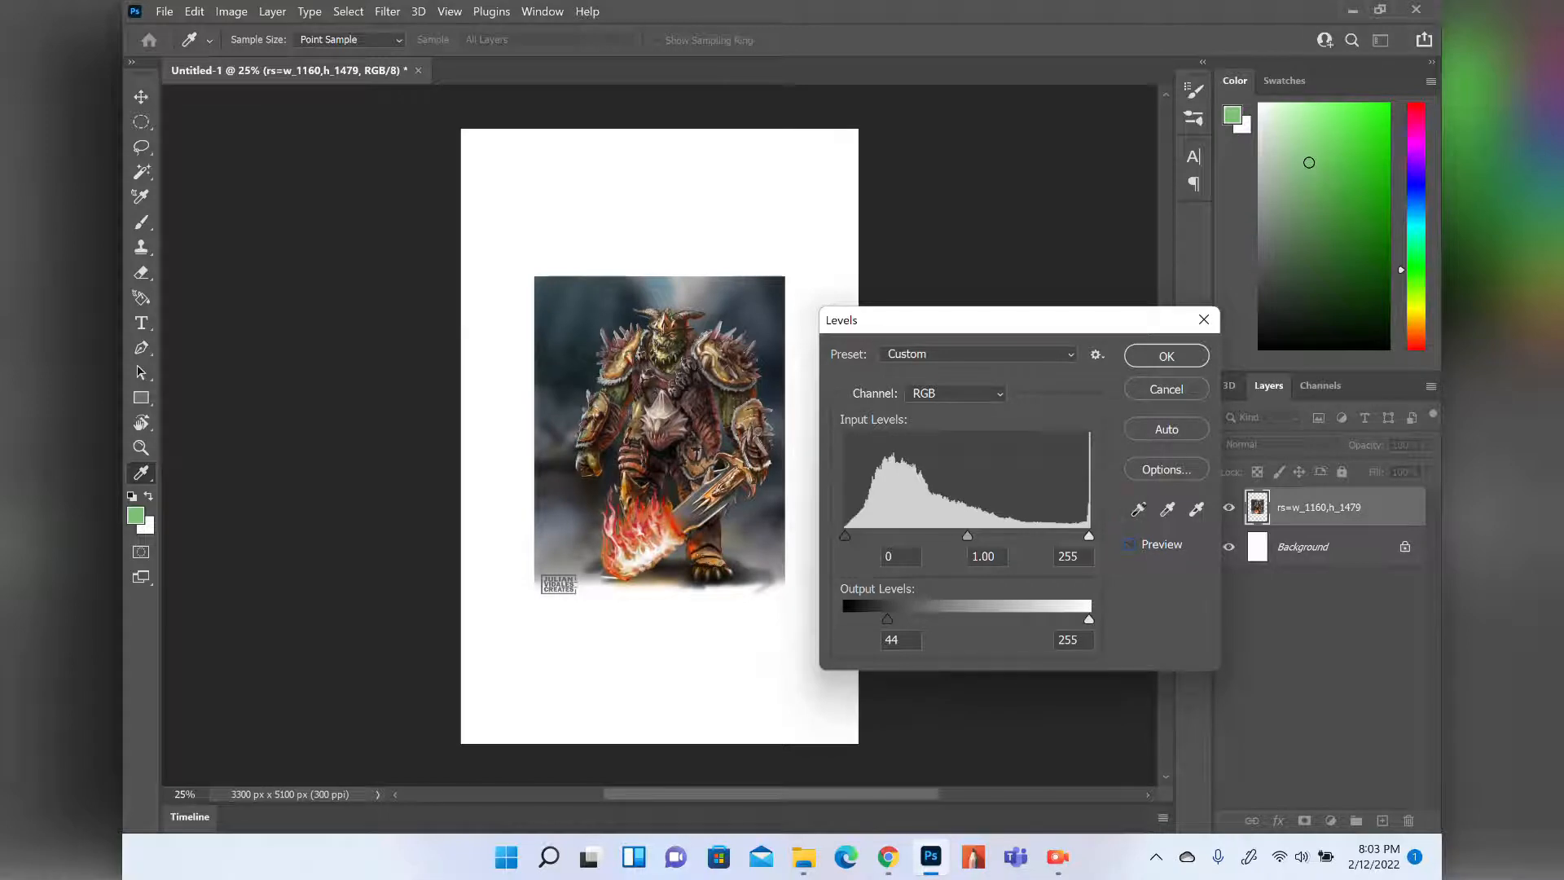
pyautogui.click(1132, 364)
pyautogui.press('s')
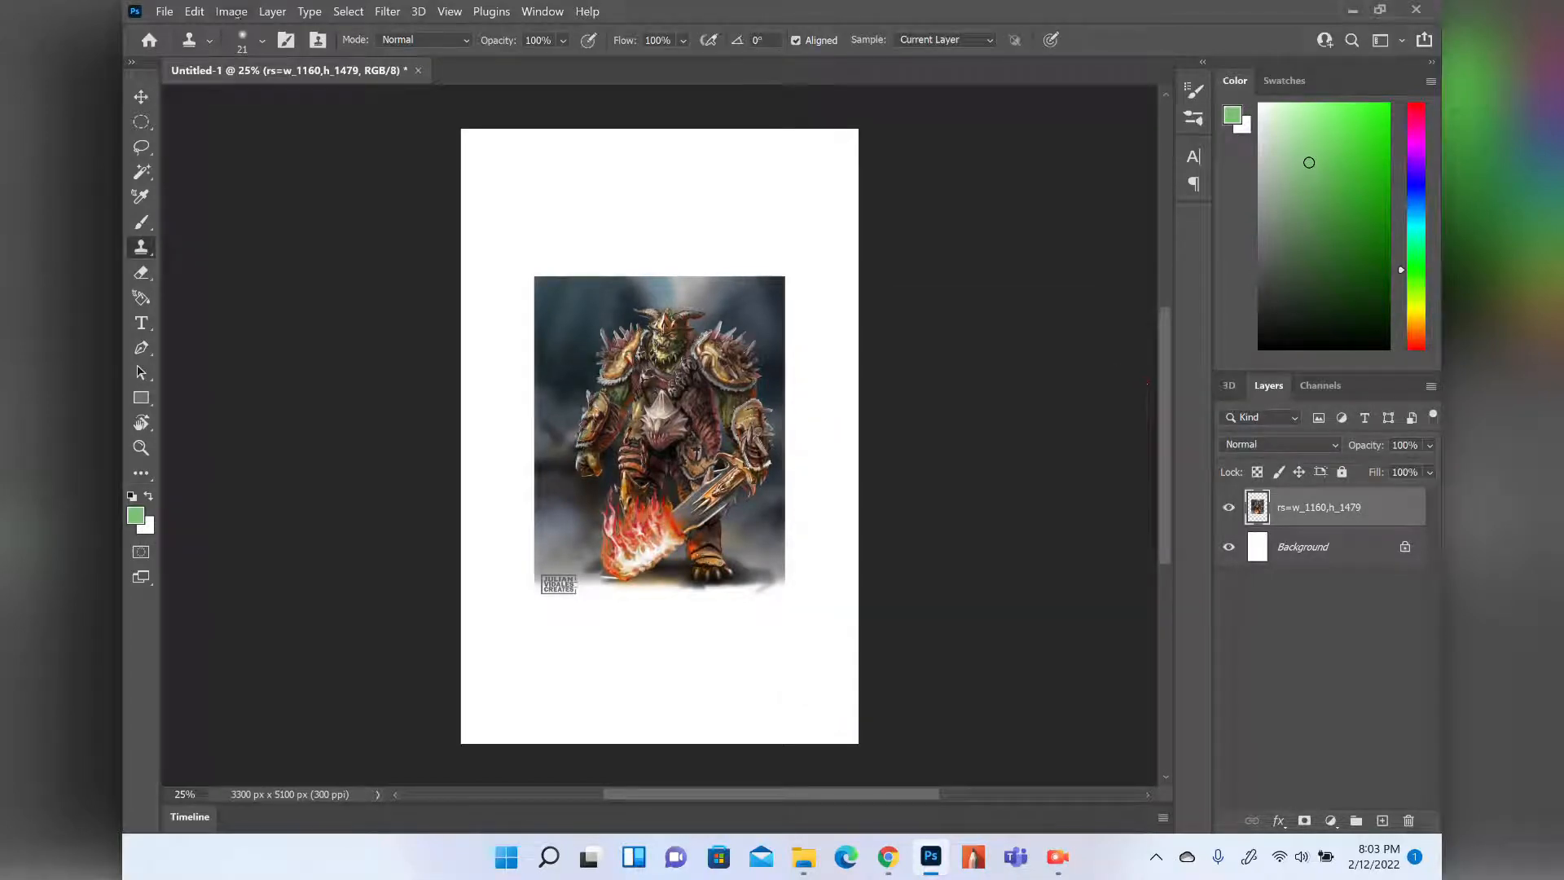
# Open Curves beside the image and add a curve point at about input 69, output 81.
pyautogui.click(232, 12)
pyautogui.moveTo(347, 54)
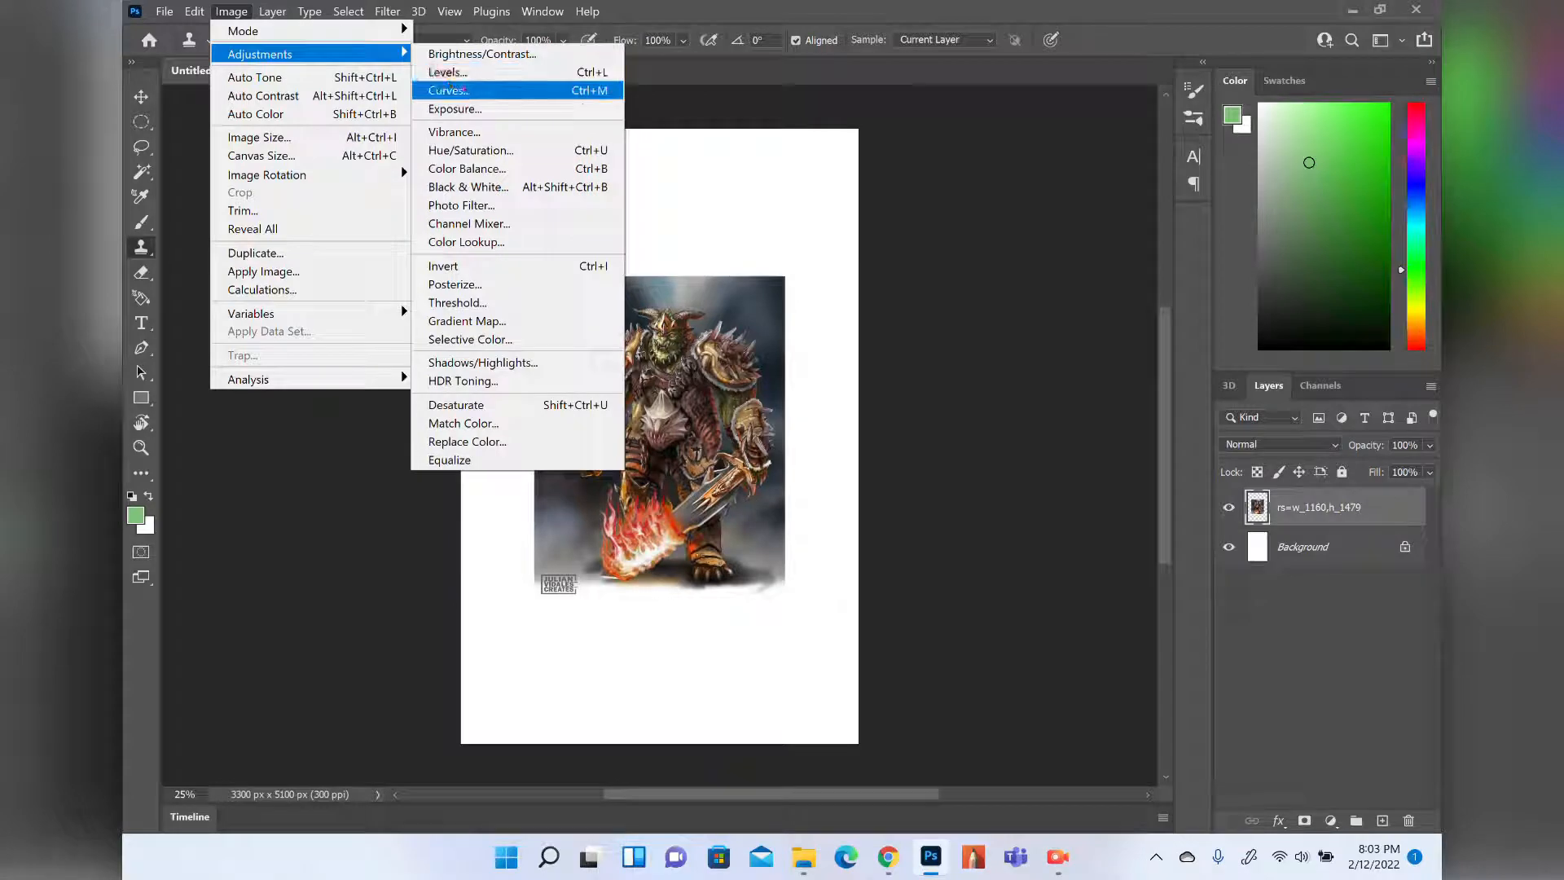
pyautogui.click(448, 88)
pyautogui.moveTo(618, 115); pyautogui.dragTo(979, 346)
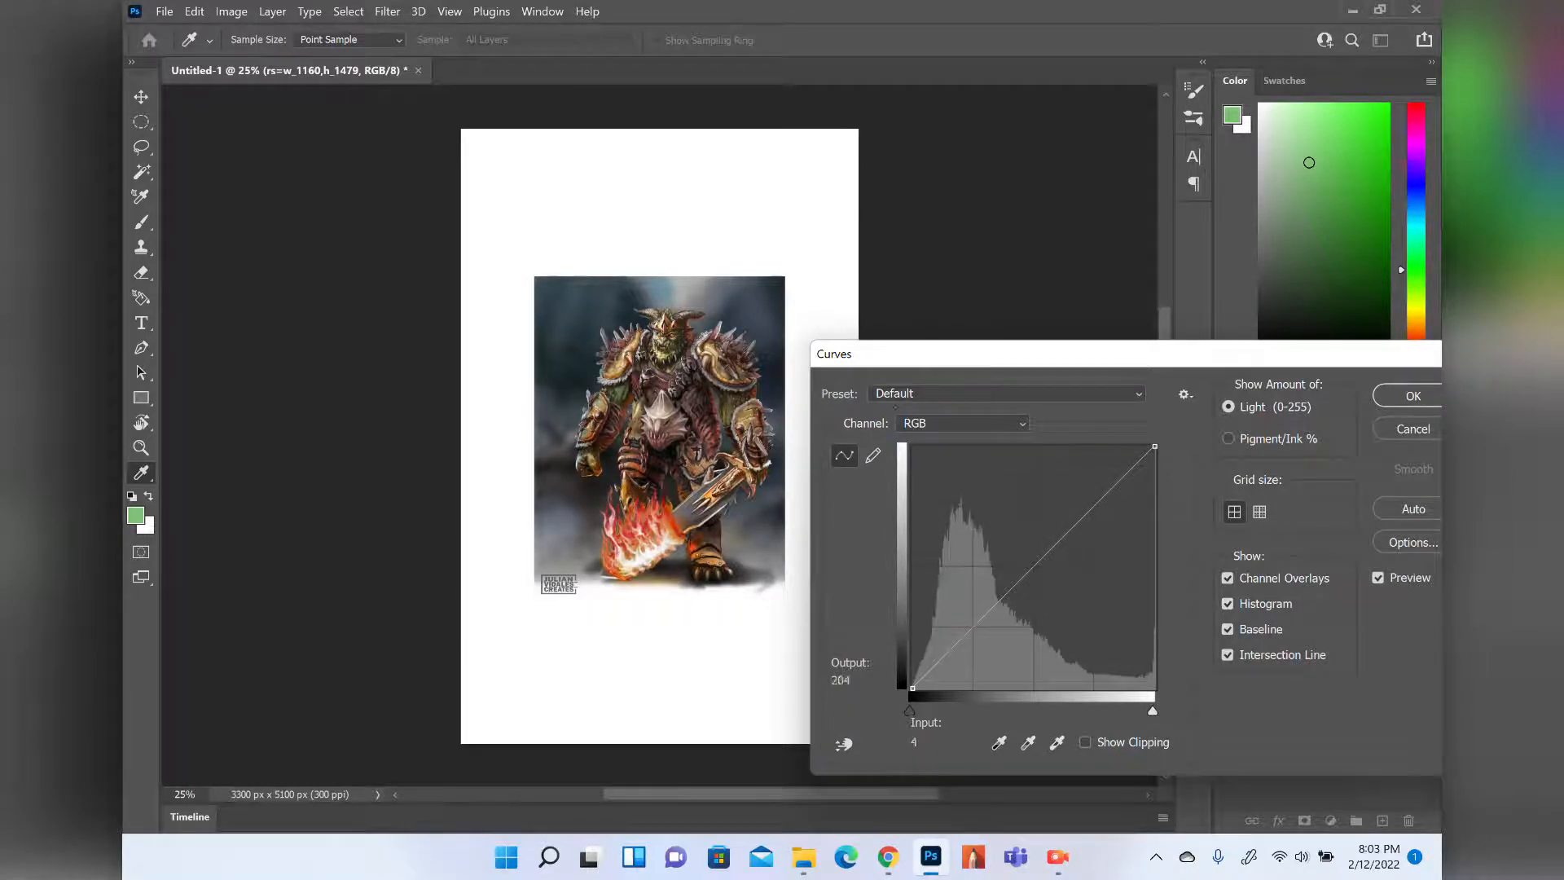
pyautogui.moveTo(897, 350); pyautogui.dragTo(871, 304)
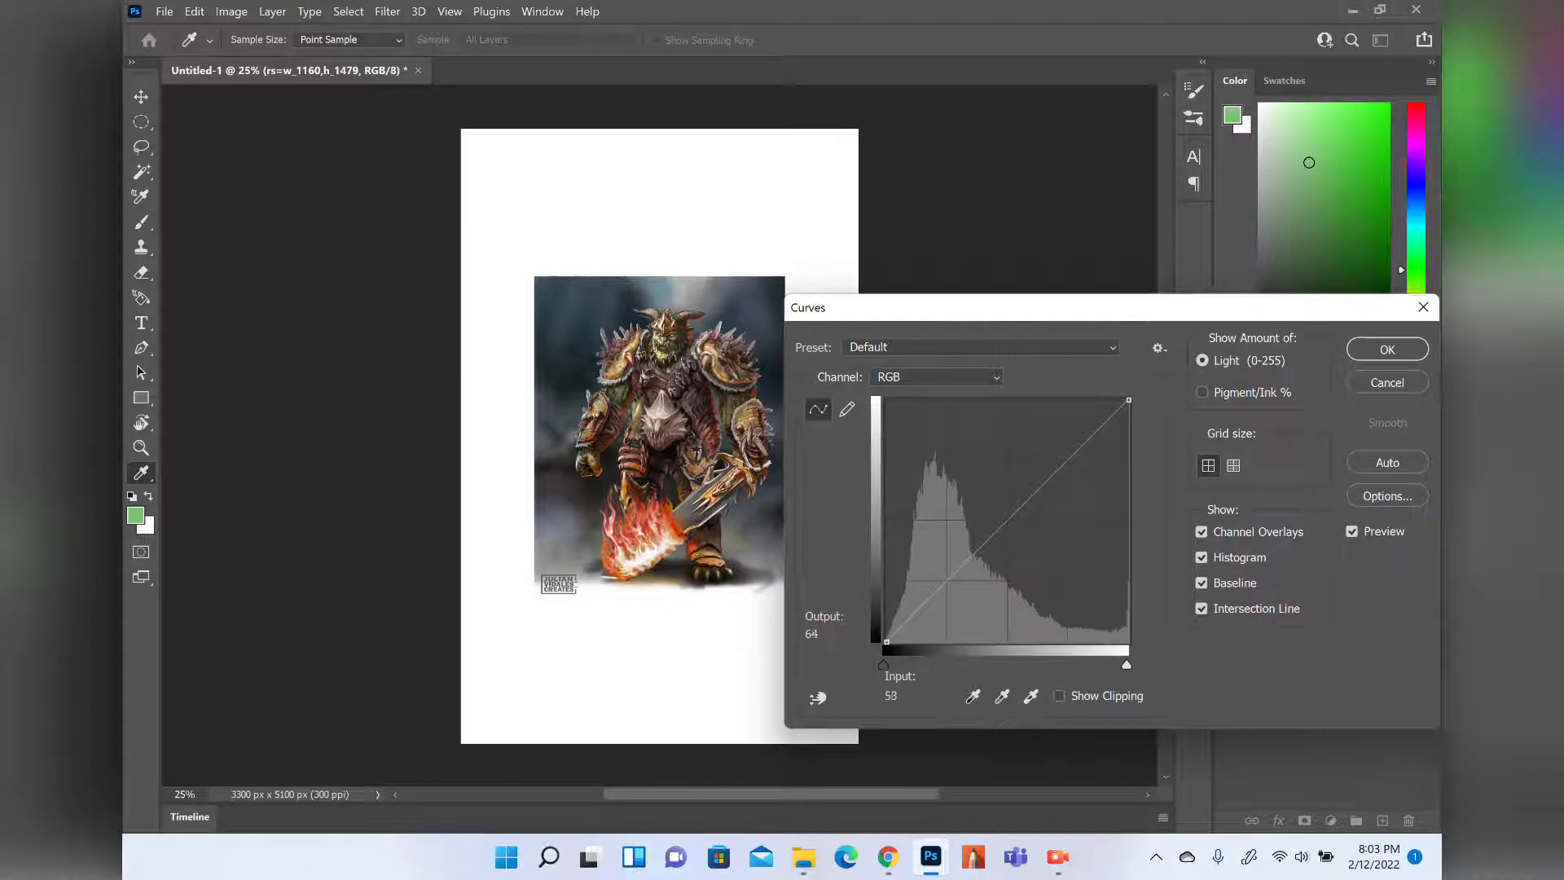
pyautogui.moveTo(935, 565)
pyautogui.mouseDown()
pyautogui.moveTo(953, 525)
pyautogui.moveTo(1032, 554)
pyautogui.moveTo(1077, 499)
pyautogui.moveTo(1051, 458)
pyautogui.moveTo(1035, 476)
pyautogui.moveTo(1065, 517)
pyautogui.moveTo(1034, 541)
pyautogui.moveTo(1006, 455)
pyautogui.moveTo(916, 456)
pyautogui.moveTo(903, 489)
pyautogui.moveTo(929, 549)
pyautogui.moveTo(991, 604)
pyautogui.moveTo(958, 597)
pyautogui.moveTo(952, 564)
pyautogui.mouseUp()
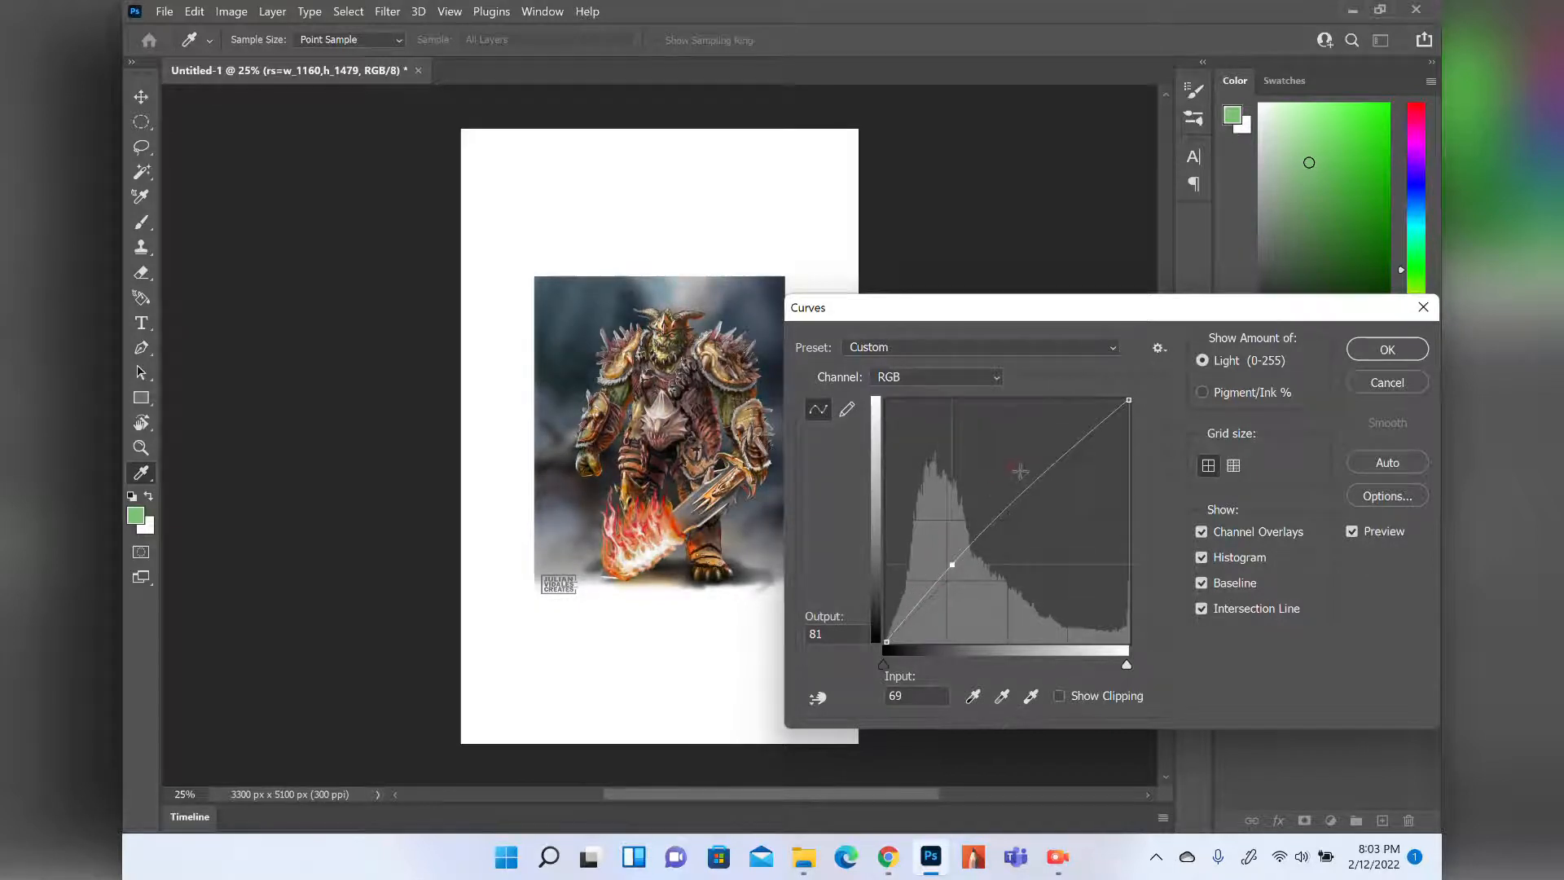
# Shape the curve with a lower point near input 91, output 109 and an upper point near input 150, output 195, and cancel Curves.
pyautogui.moveTo(1040, 473)
pyautogui.mouseDown()
pyautogui.moveTo(1061, 517)
pyautogui.moveTo(1056, 484)
pyautogui.mouseUp()
pyautogui.moveTo(952, 564); pyautogui.dragTo(957, 526)
pyautogui.moveTo(1056, 479); pyautogui.dragTo(1024, 466)
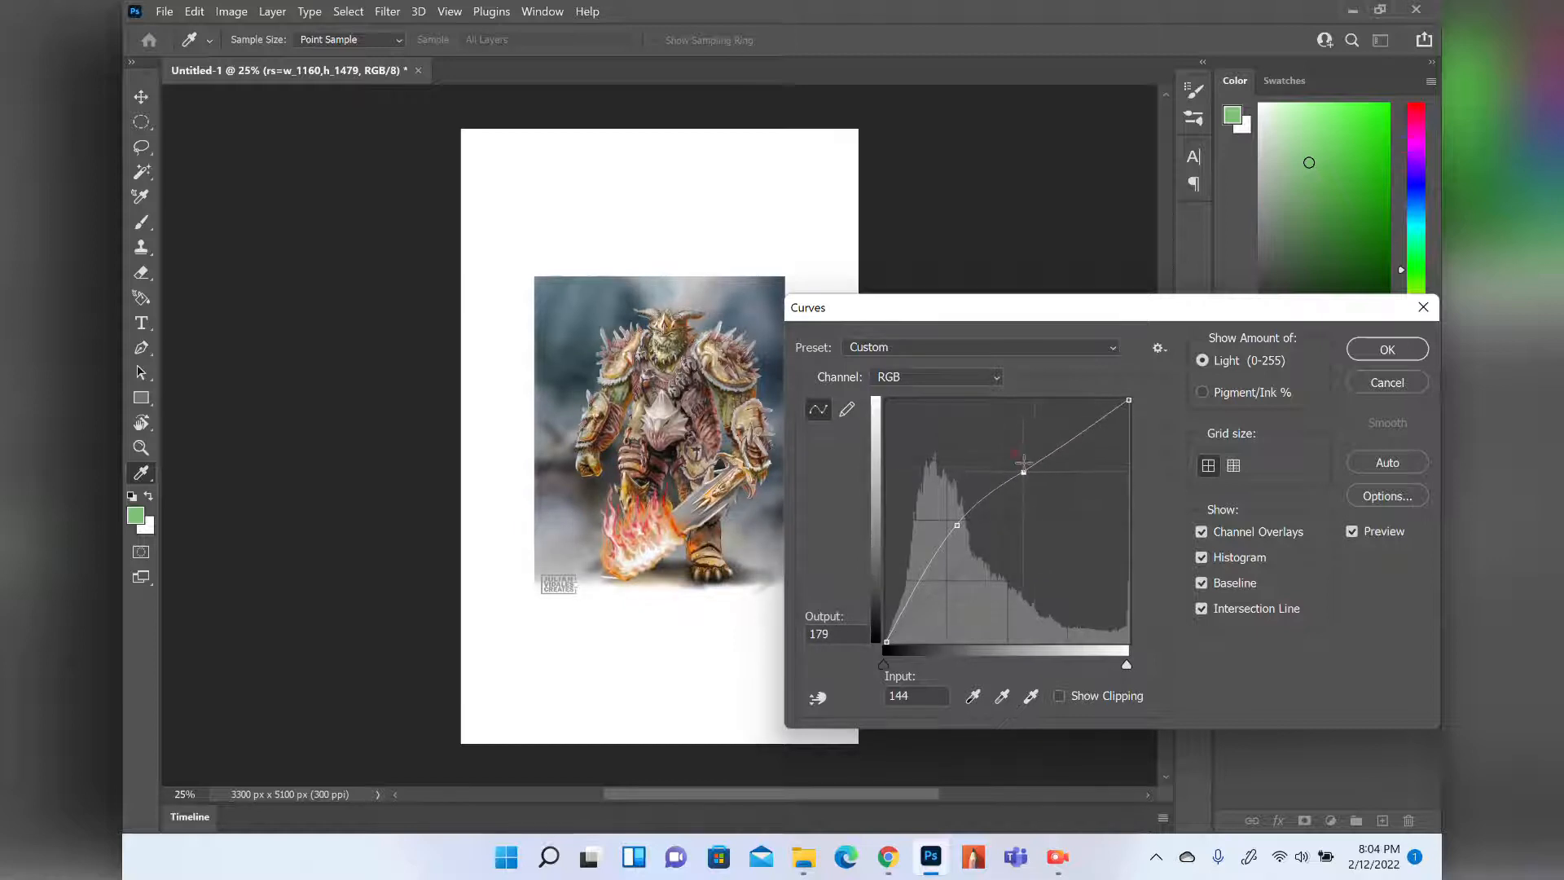
pyautogui.moveTo(958, 526)
pyautogui.mouseDown()
pyautogui.moveTo(961, 588)
pyautogui.moveTo(963, 529)
pyautogui.moveTo(974, 539)
pyautogui.mouseUp()
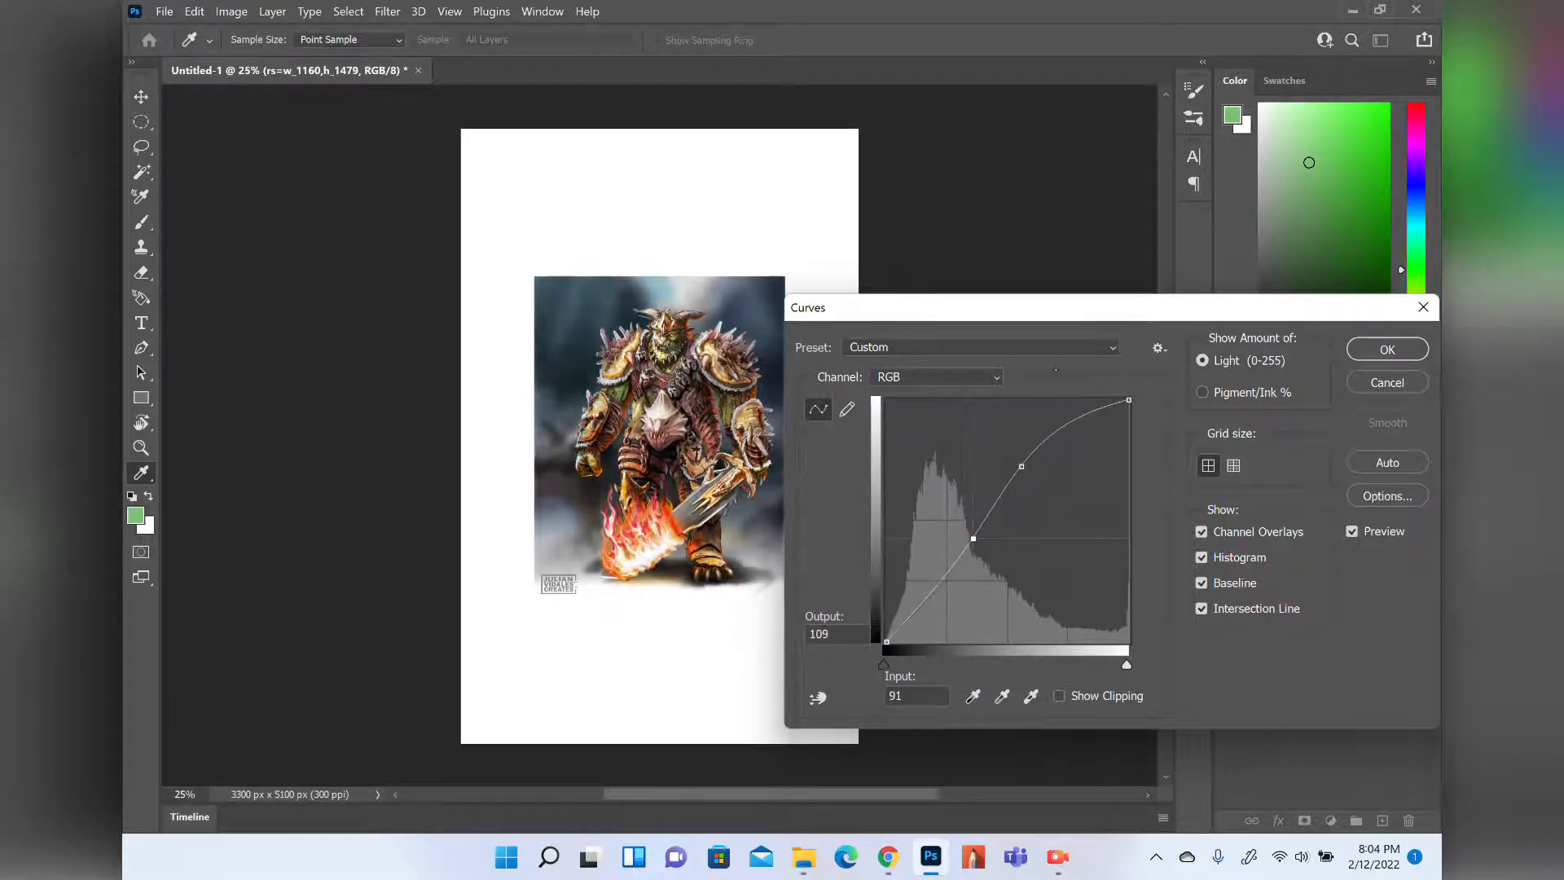
pyautogui.moveTo(1025, 461)
pyautogui.mouseDown()
pyautogui.moveTo(1048, 453)
pyautogui.moveTo(1030, 457)
pyautogui.mouseUp()
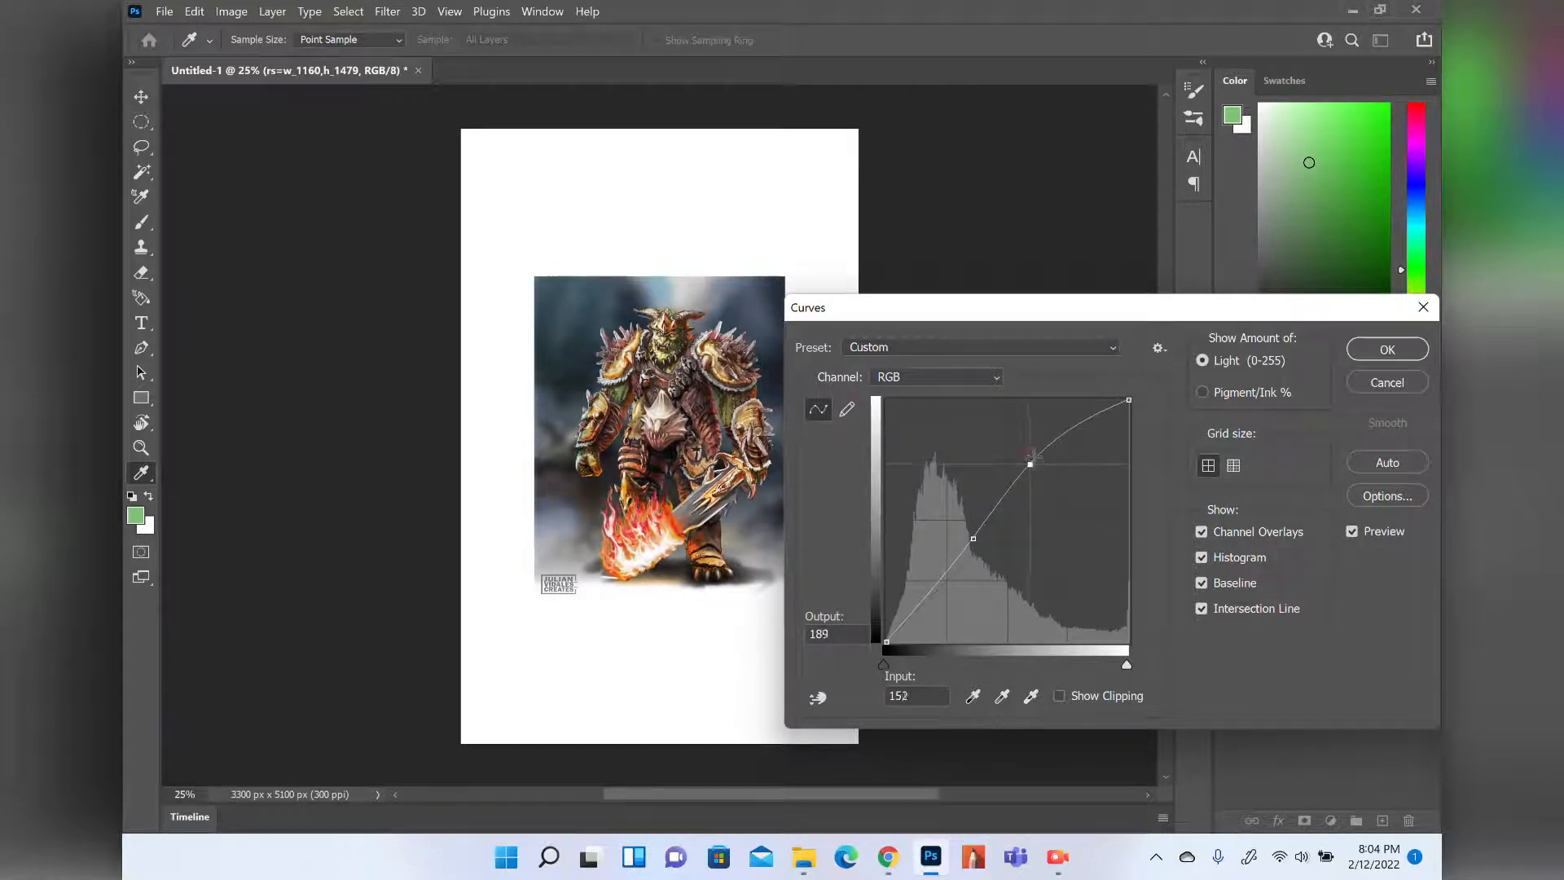
pyautogui.moveTo(999, 302)
pyautogui.mouseDown()
pyautogui.moveTo(924, 240)
pyautogui.moveTo(978, 290)
pyautogui.mouseUp()
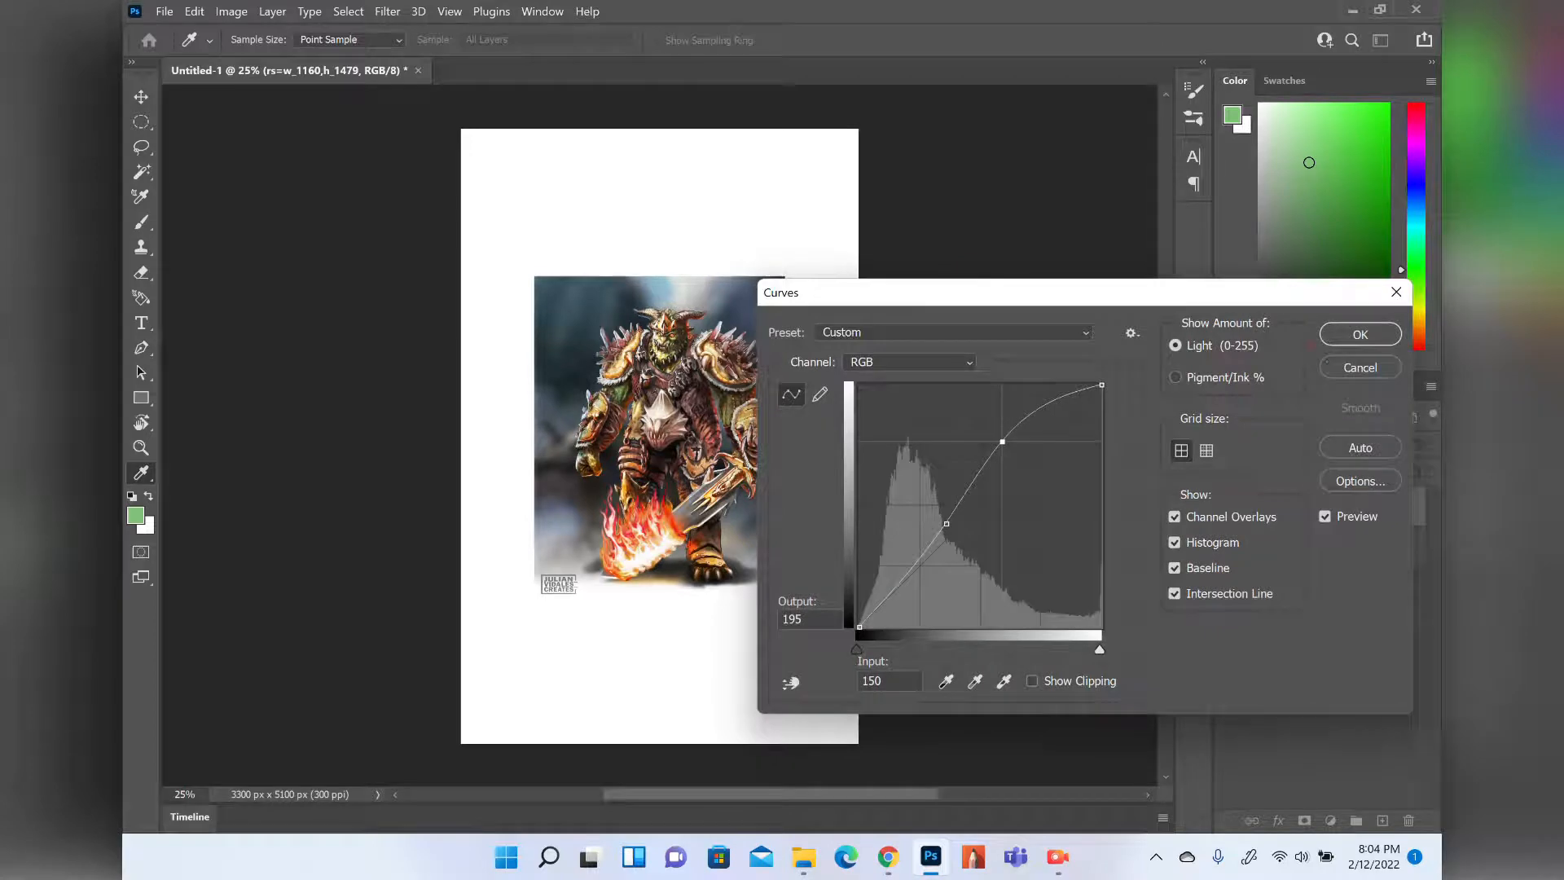
pyautogui.press('Escape')
# Open Exposure beside the image, try exposure +0.13, offset about +0.10 and gamma correction 0.78, and cancel.
pyautogui.click(231, 11)
pyautogui.moveTo(250, 49)
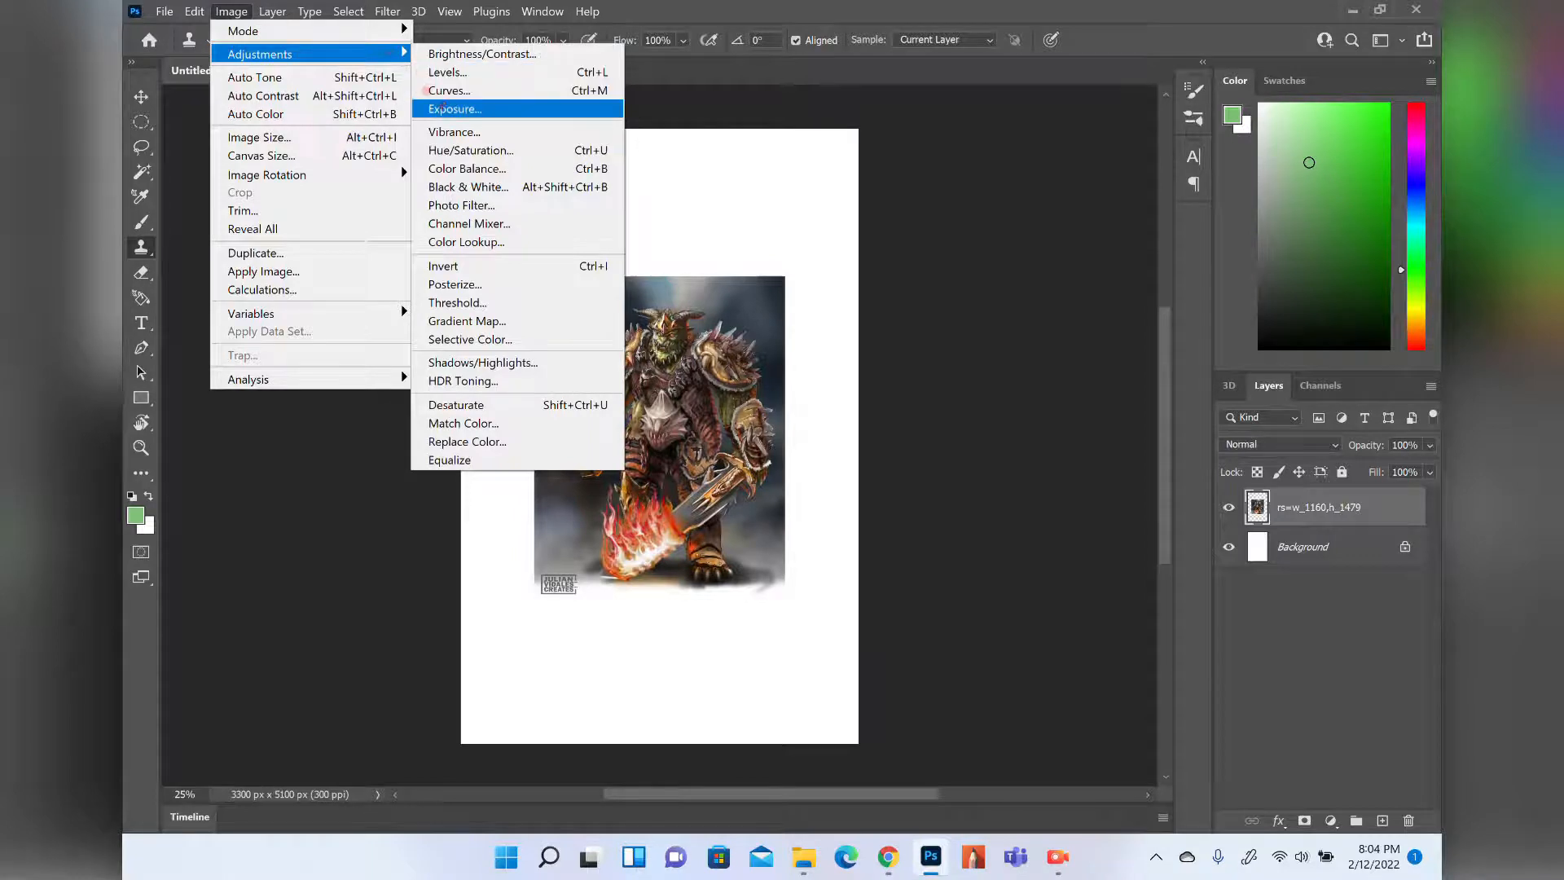
pyautogui.click(444, 108)
pyautogui.moveTo(659, 193); pyautogui.dragTo(891, 386)
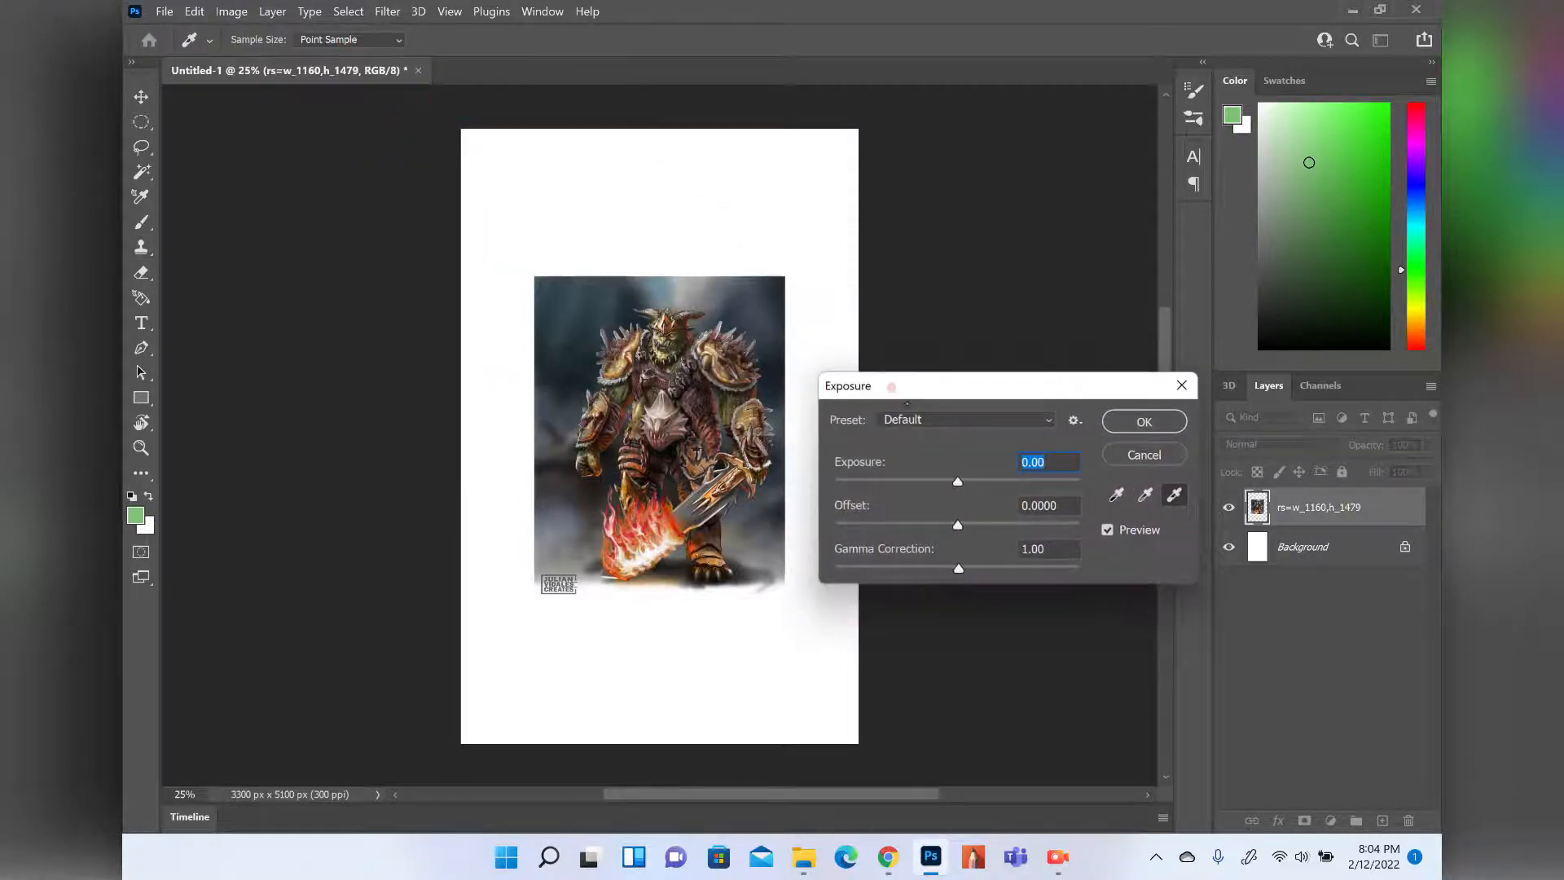
pyautogui.moveTo(959, 482); pyautogui.dragTo(968, 515)
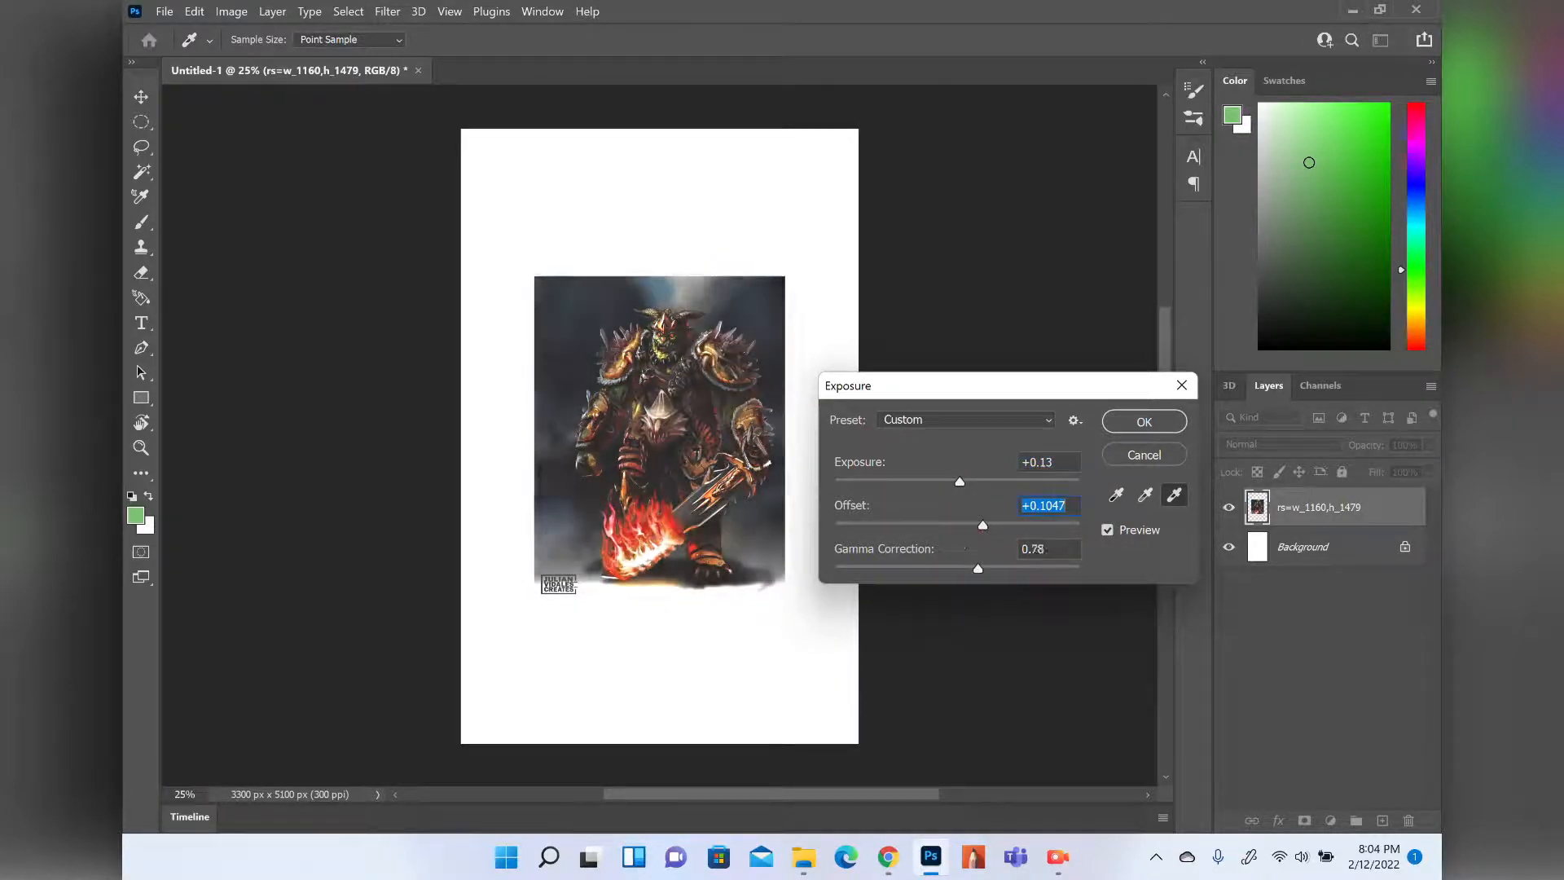
pyautogui.press('Tab')
pyautogui.click(1134, 426)
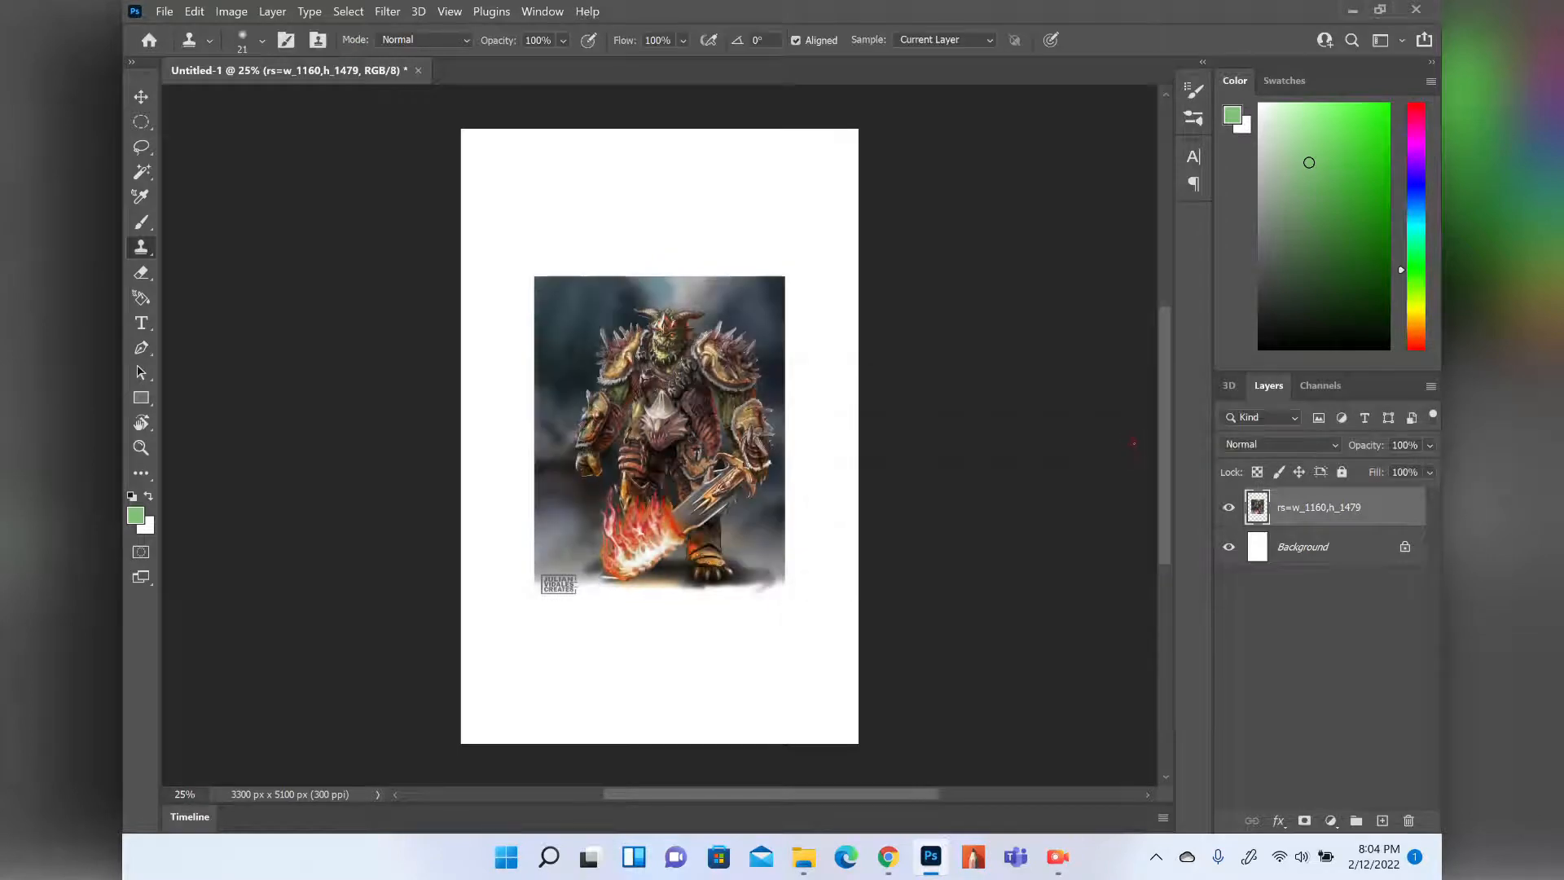
# Open the Vibrance adjustment beside the image and raise the vibrance to about +62.
pyautogui.click(231, 11)
pyautogui.moveTo(335, 55)
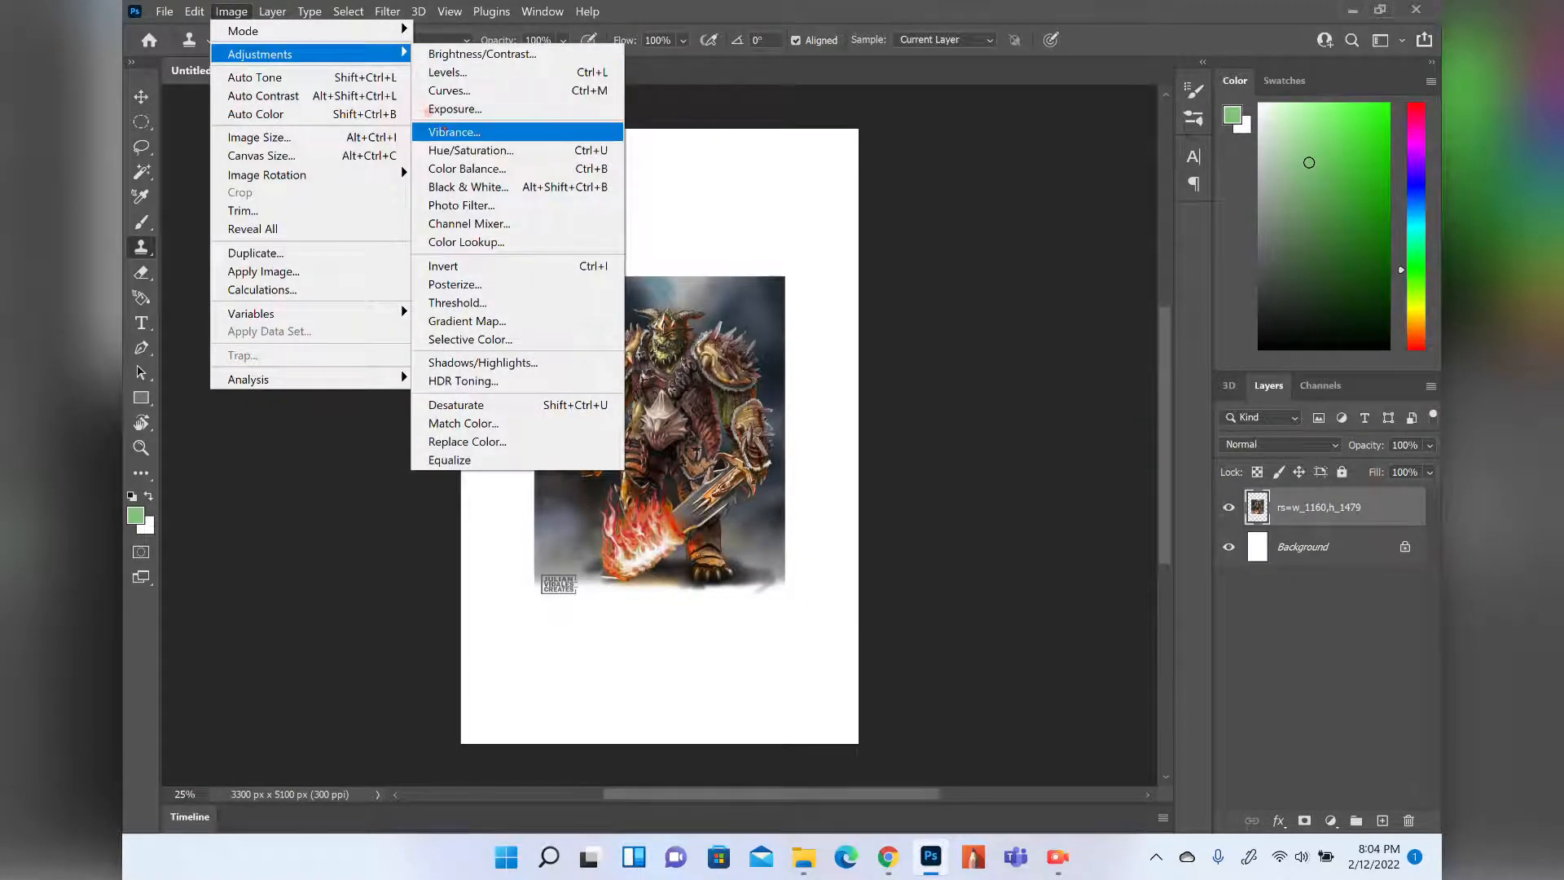
pyautogui.click(445, 131)
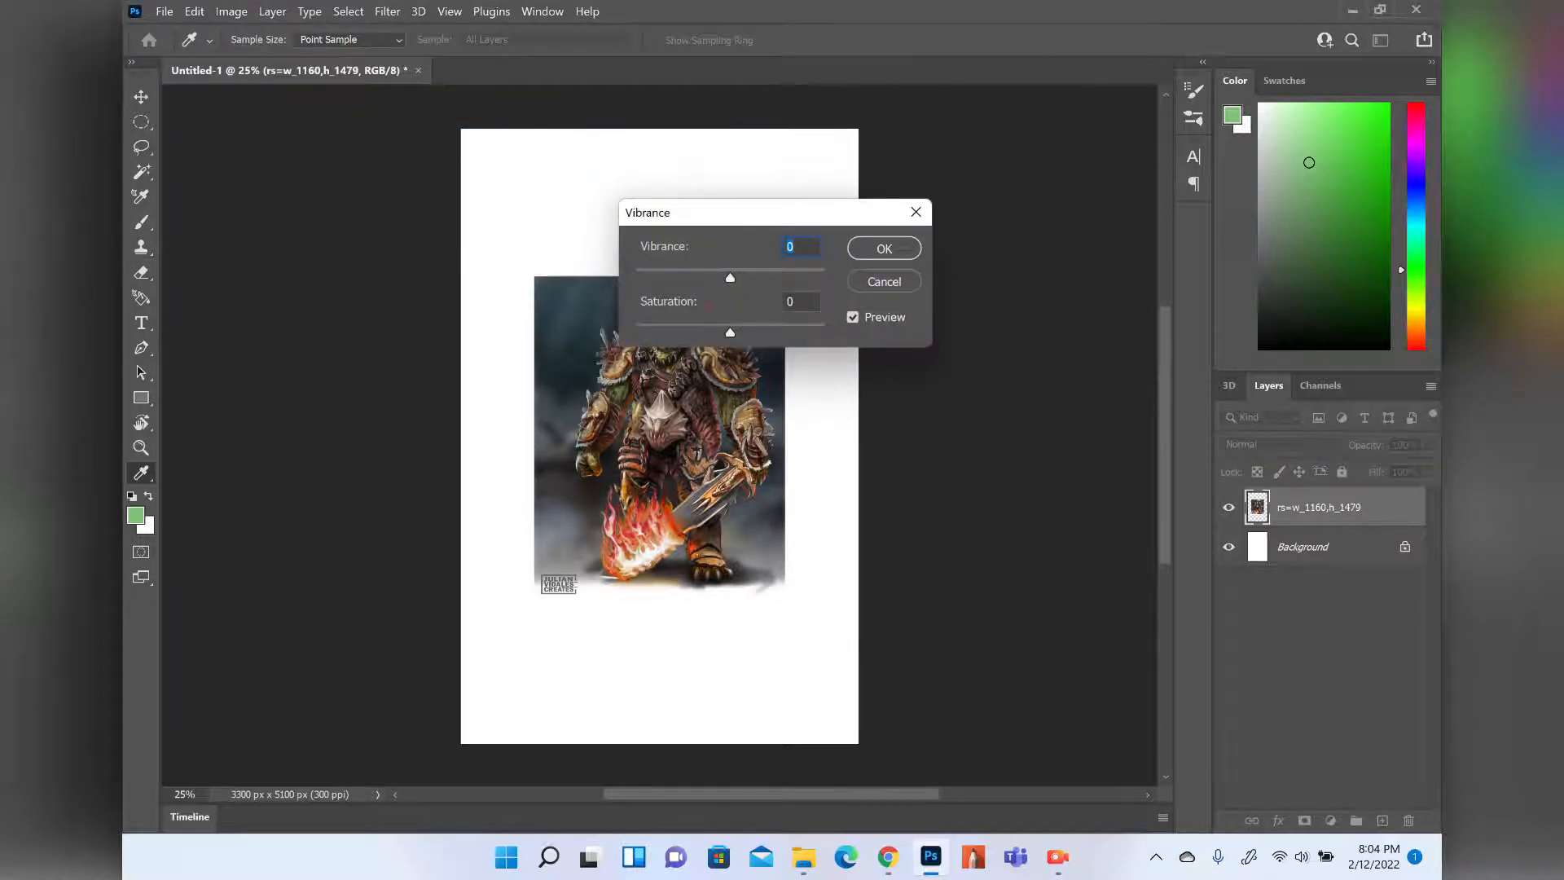
pyautogui.moveTo(937, 499); pyautogui.dragTo(993, 501)
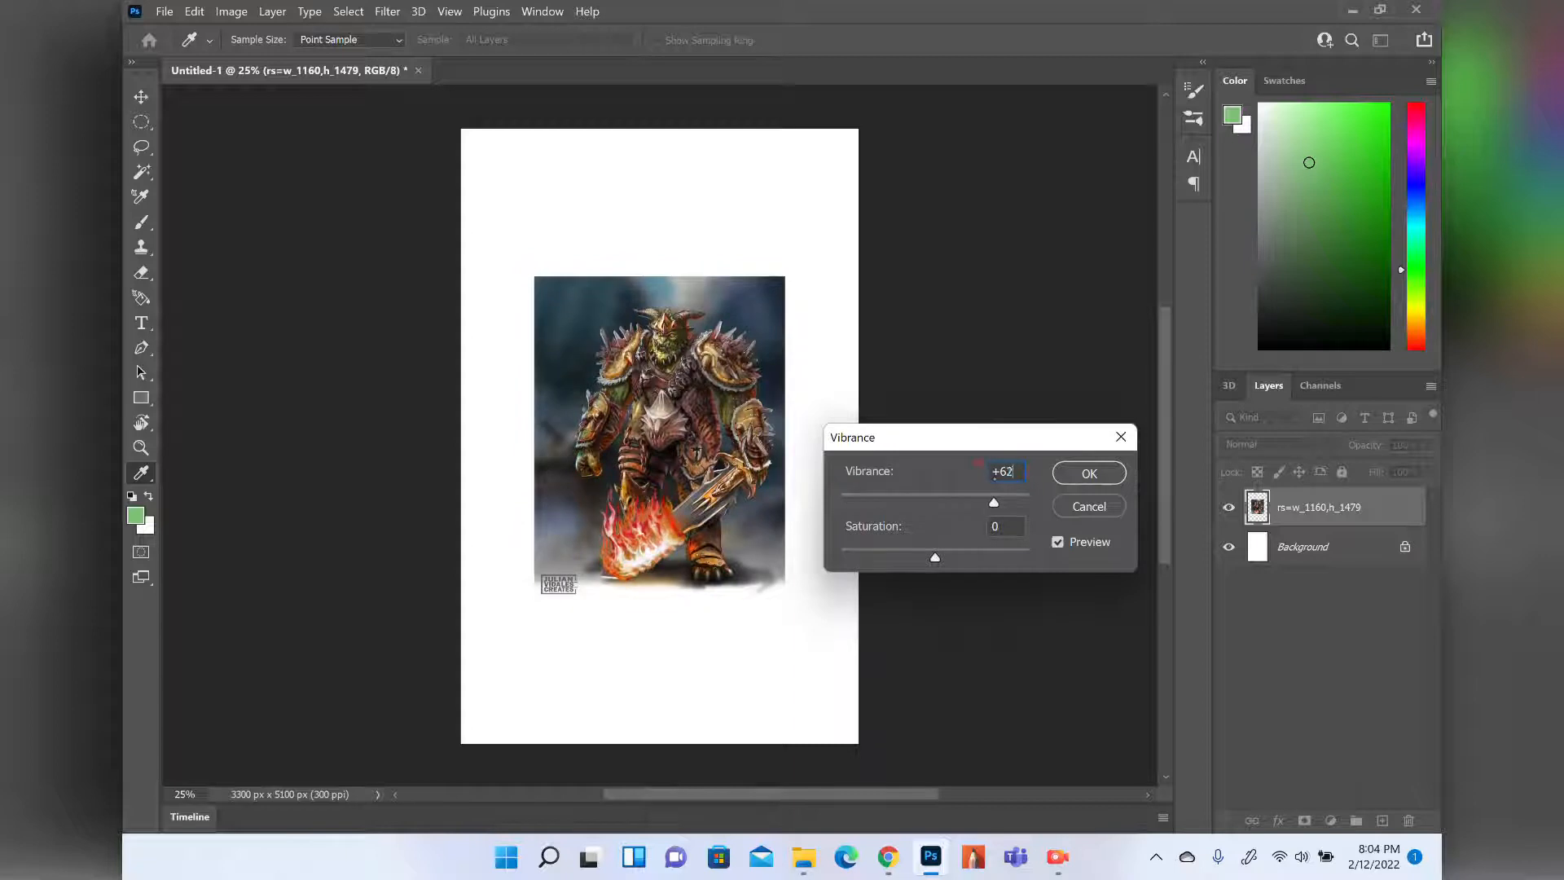
# Try different vibrance and saturation amounts, ending at vibrance -26 and saturation +20, and cancel the adjustment.
pyautogui.moveTo(935, 557)
pyautogui.mouseDown()
pyautogui.moveTo(1007, 558)
pyautogui.moveTo(872, 557)
pyautogui.moveTo(915, 558)
pyautogui.mouseUp()
pyautogui.moveTo(992, 502); pyautogui.dragTo(928, 502)
pyautogui.moveTo(915, 558); pyautogui.dragTo(954, 557)
pyautogui.moveTo(928, 501); pyautogui.dragTo(911, 502)
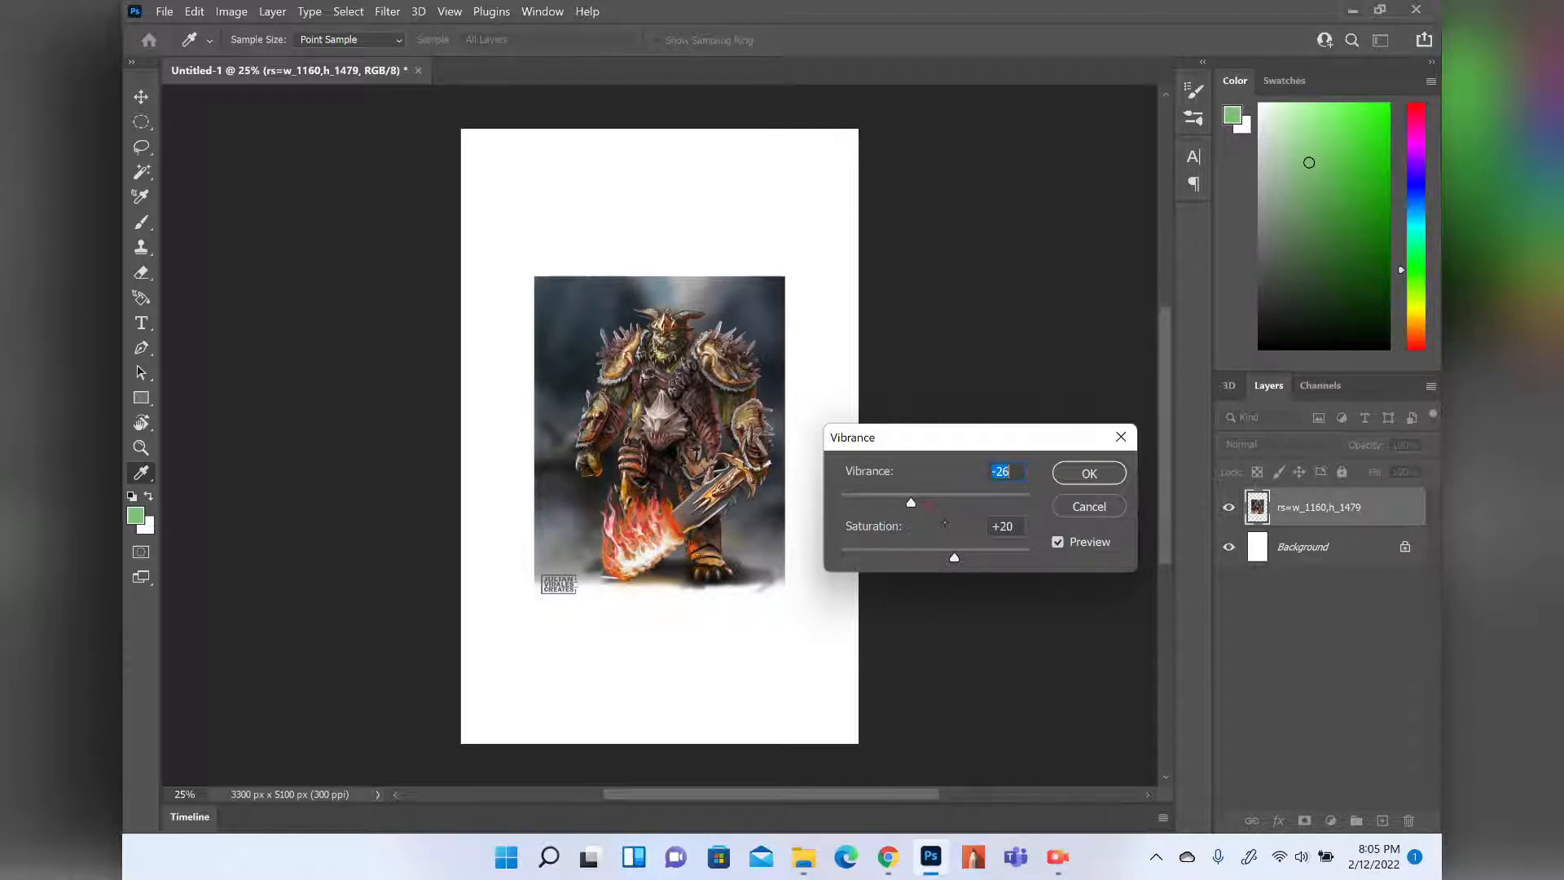
pyautogui.click(1078, 481)
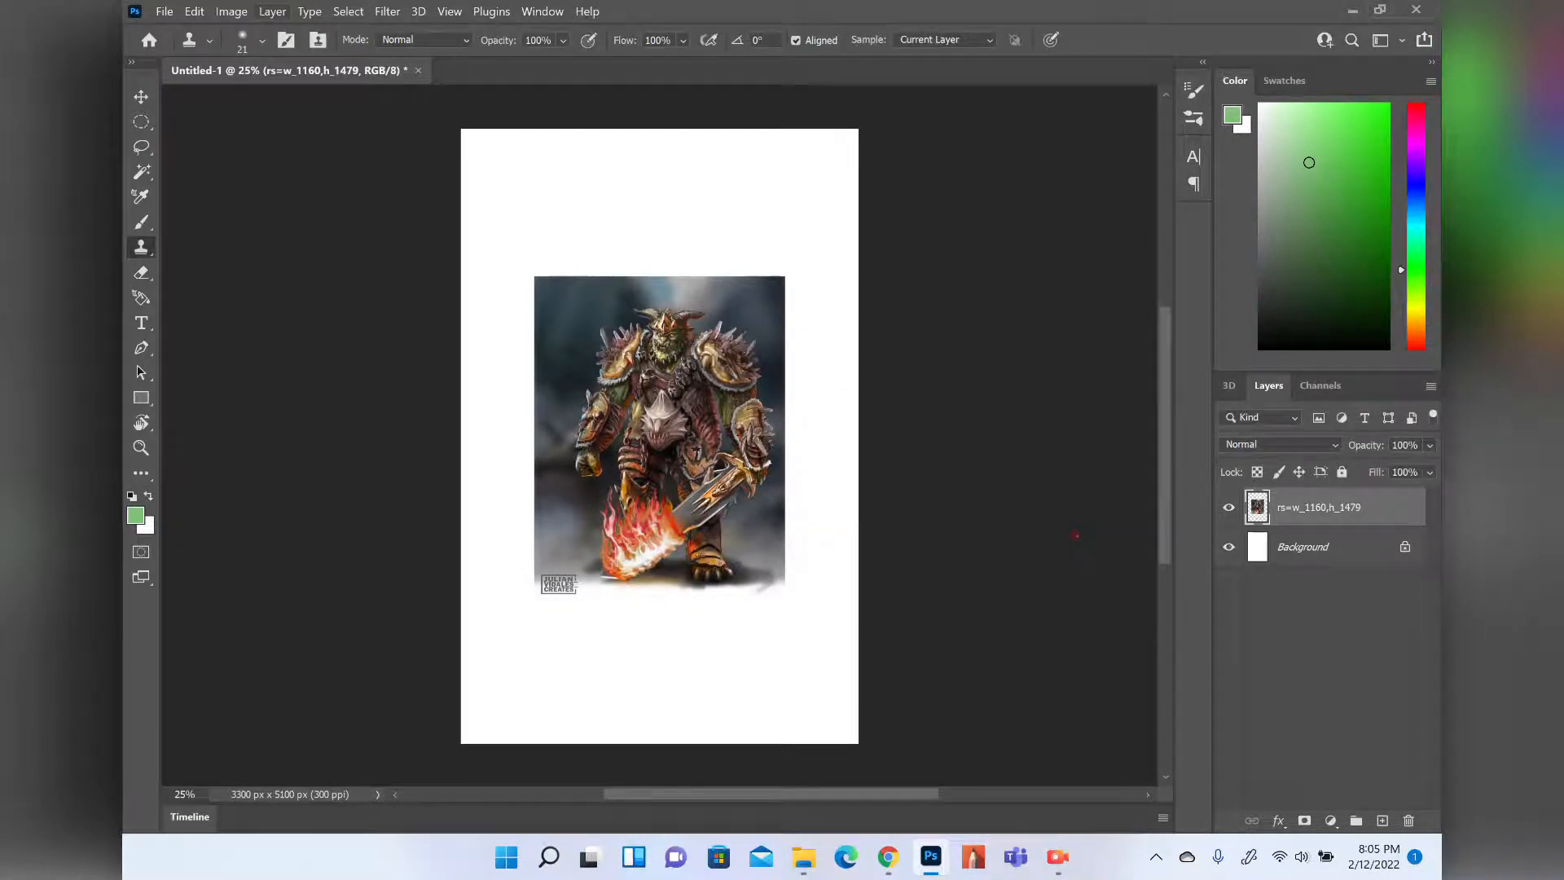
# Open Hue/Saturation beside the image, set the lightness to -1 and raise the saturation to about +95.
pyautogui.click(232, 11)
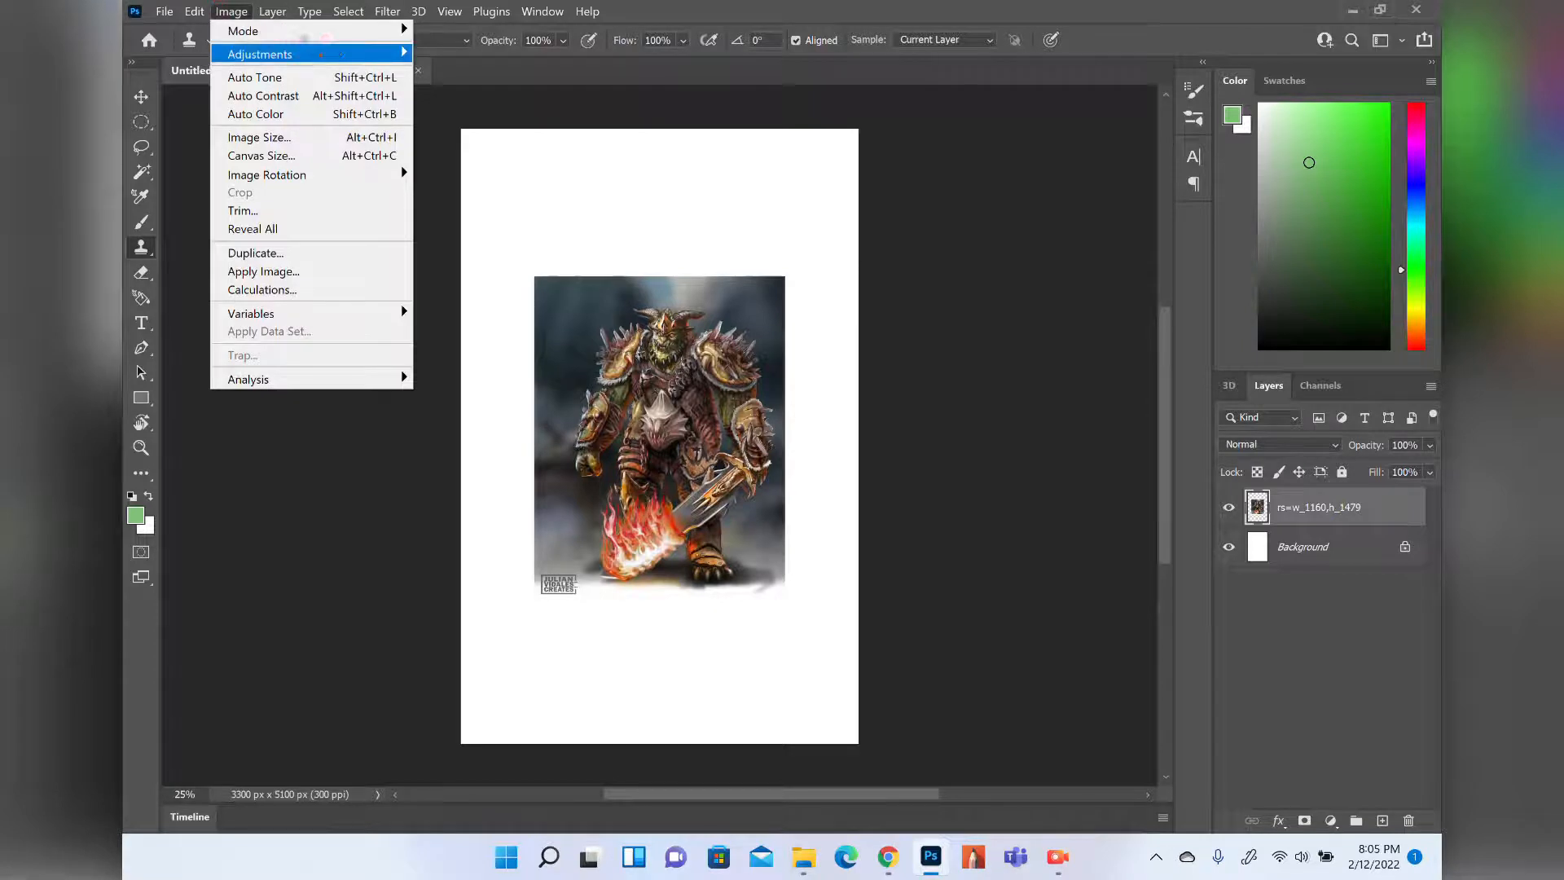
pyautogui.moveTo(383, 50)
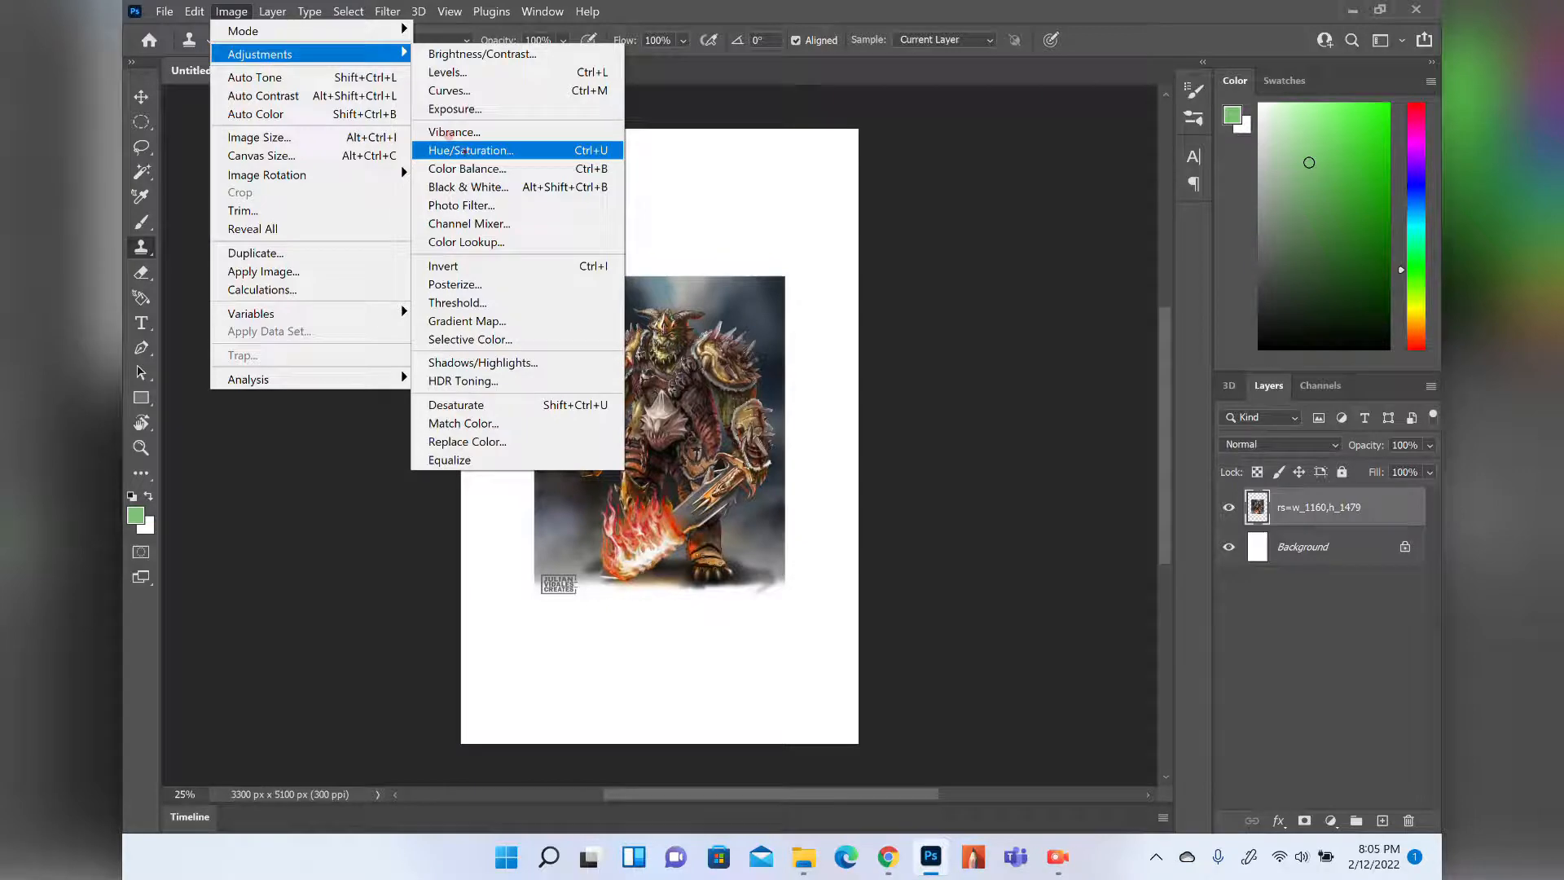
pyautogui.click(461, 150)
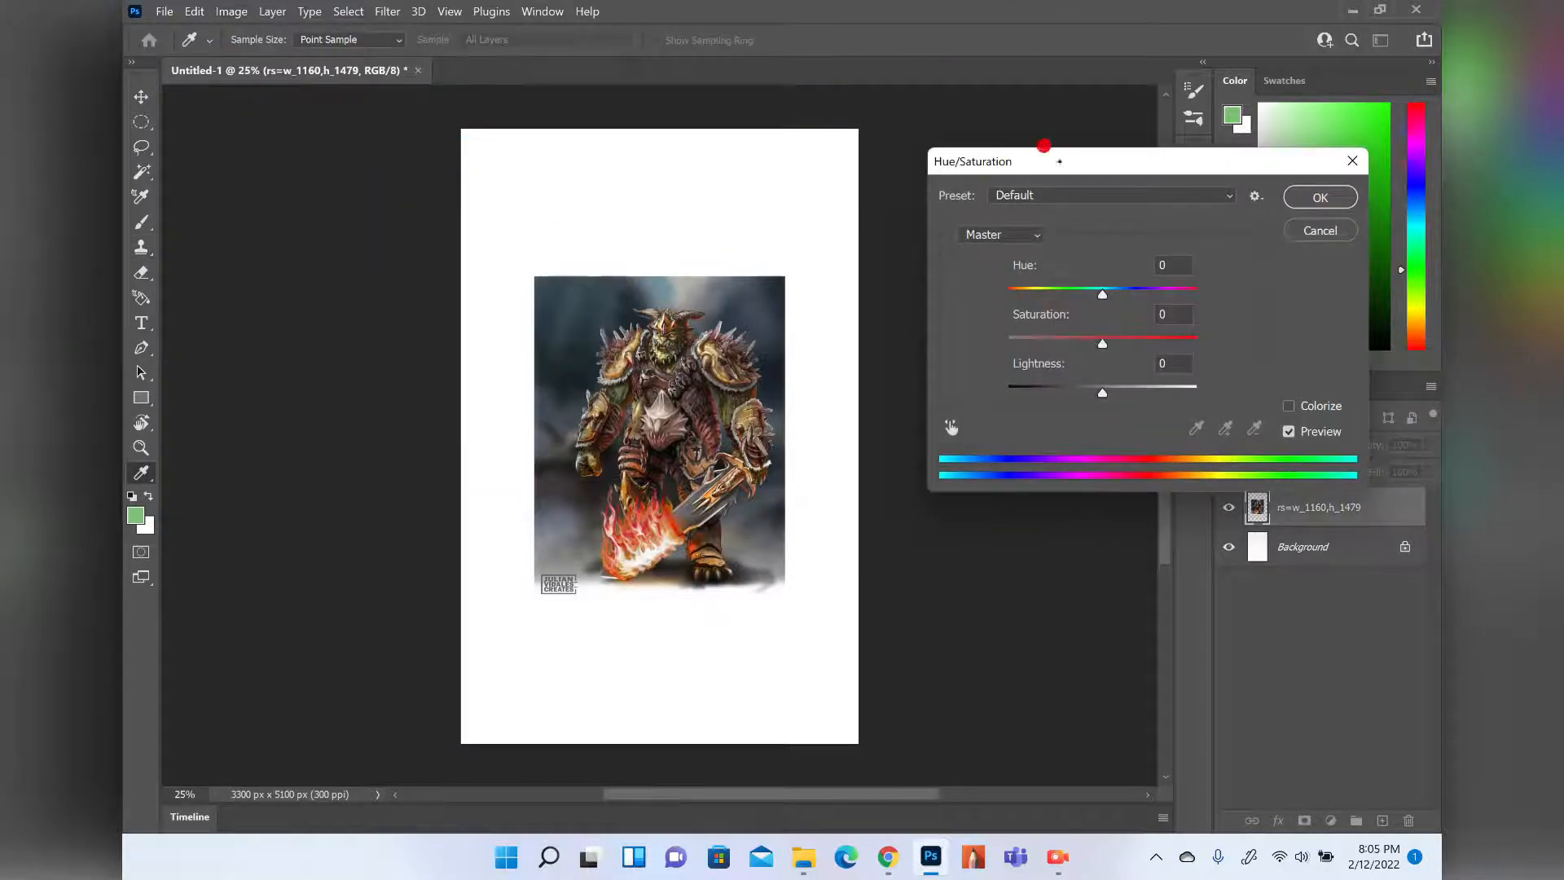
pyautogui.moveTo(1059, 161); pyautogui.dragTo(1006, 367)
pyautogui.moveTo(1050, 598); pyautogui.dragTo(1144, 549)
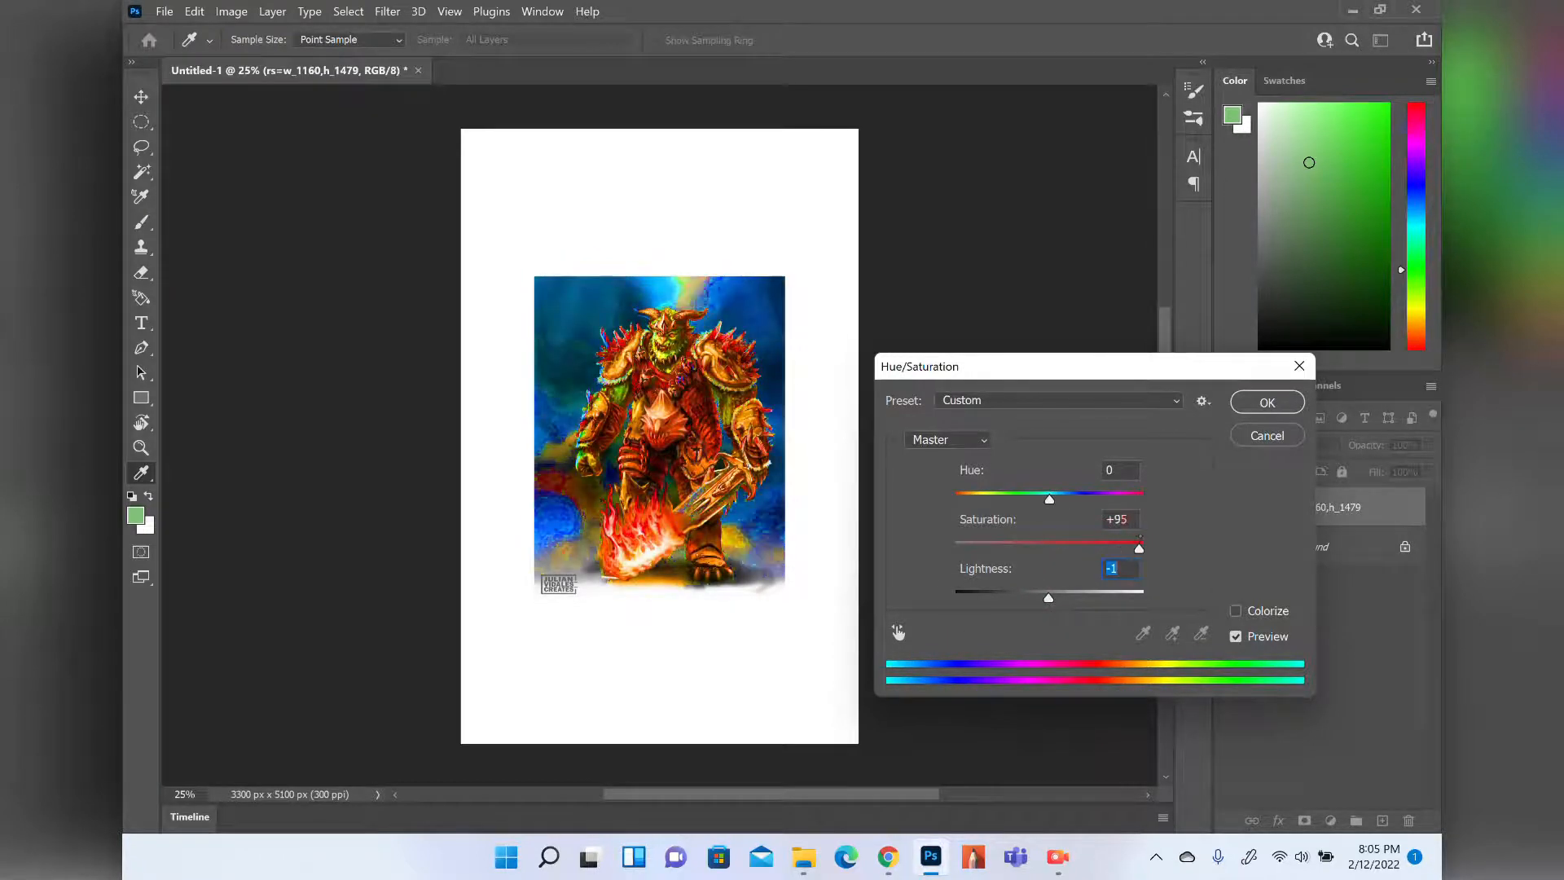
# Lower the saturation to about +5 and shift the hue to about -19, keeping the dialog clear of the image.
pyautogui.moveTo(1144, 549); pyautogui.dragTo(1055, 582)
pyautogui.moveTo(1050, 500)
pyautogui.mouseDown()
pyautogui.moveTo(1010, 499)
pyautogui.moveTo(1077, 499)
pyautogui.moveTo(1007, 499)
pyautogui.moveTo(1031, 500)
pyautogui.mouseUp()
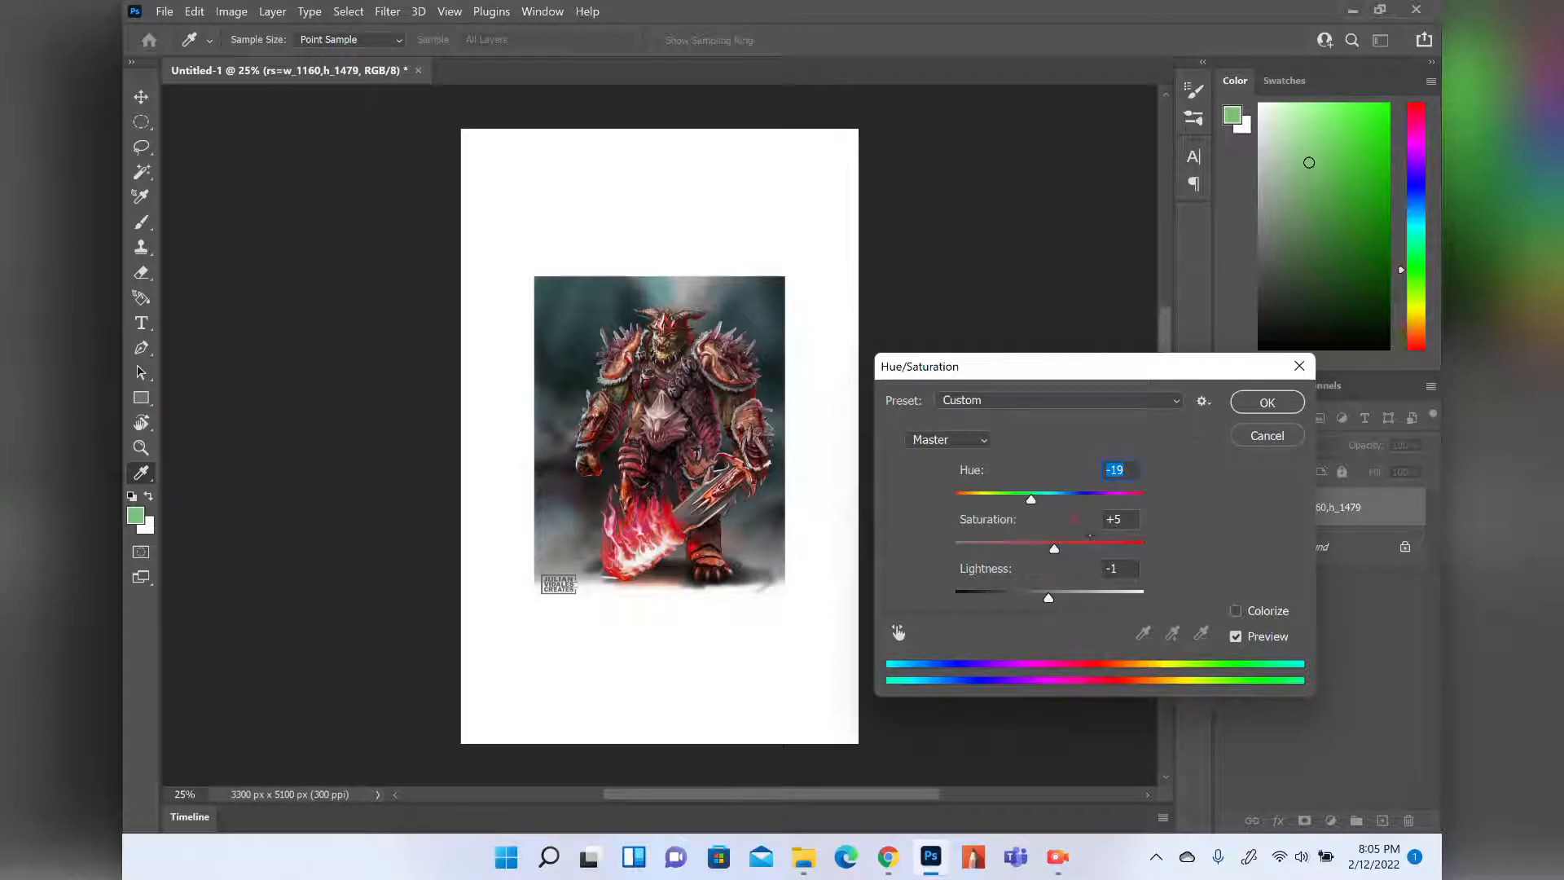
pyautogui.moveTo(1042, 366); pyautogui.dragTo(1016, 417)
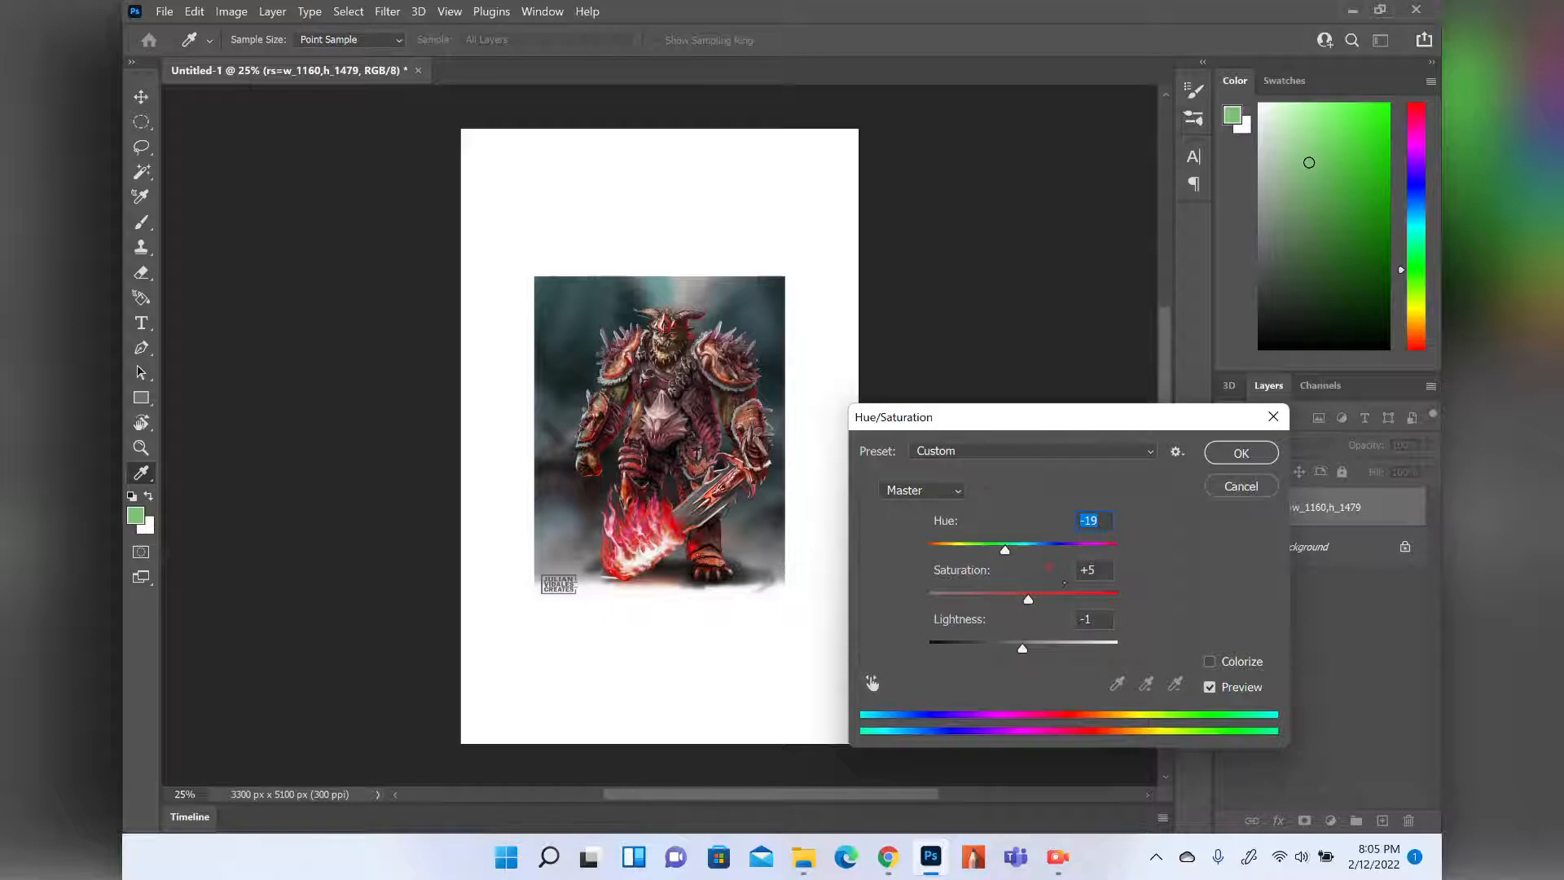
pyautogui.moveTo(1016, 414); pyautogui.dragTo(998, 356)
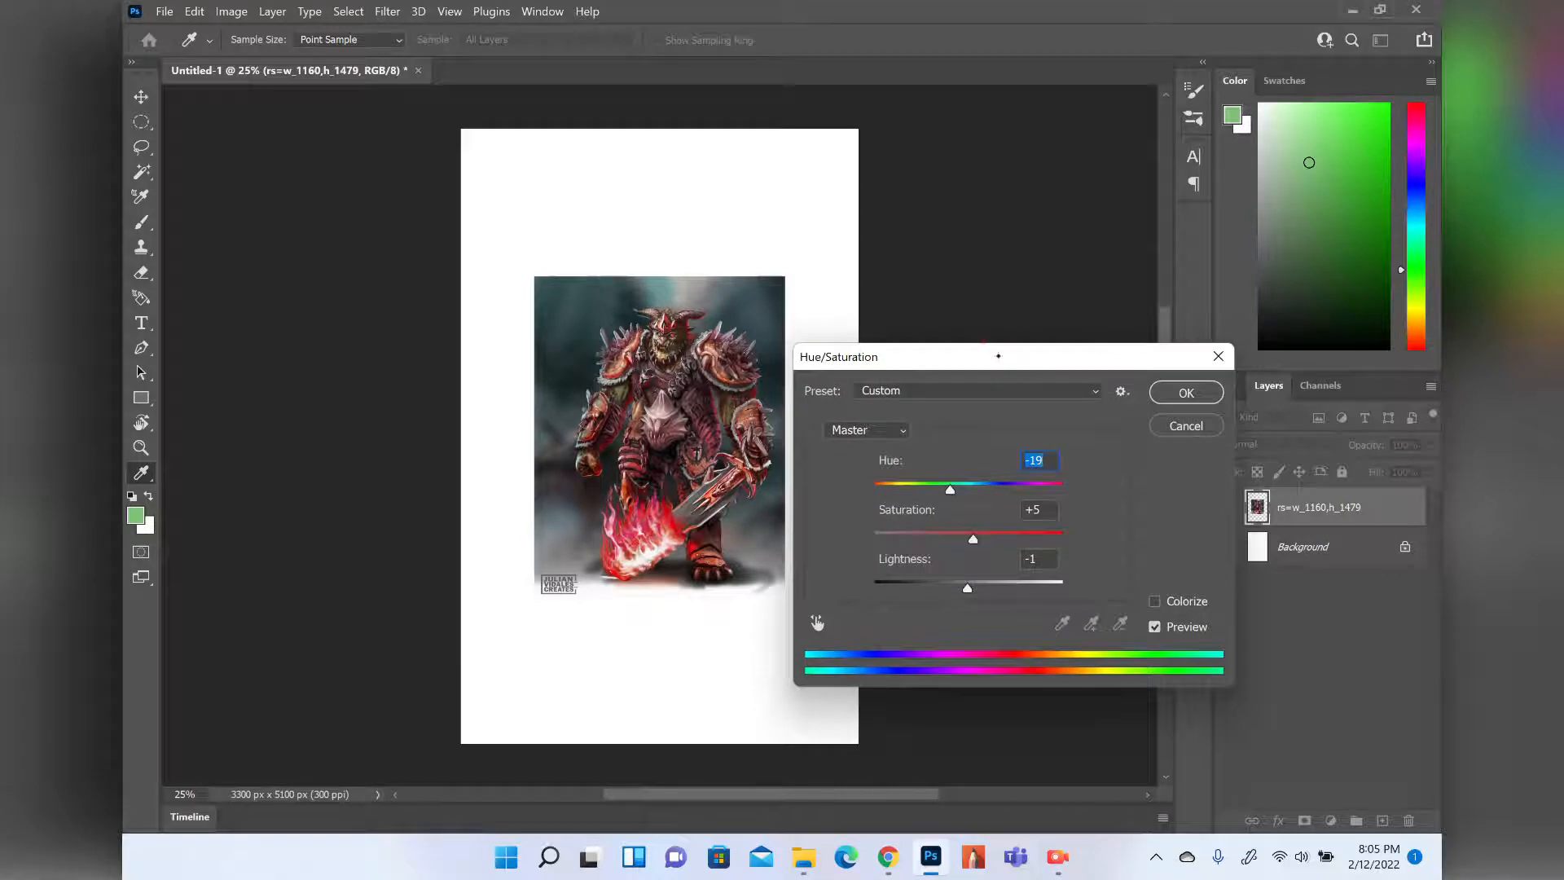
pyautogui.moveTo(950, 490); pyautogui.dragTo(950, 538)
# Turn on Colorize and tint the image green with a hue of about 152 and a saturation of about 85.
pyautogui.click(1155, 601)
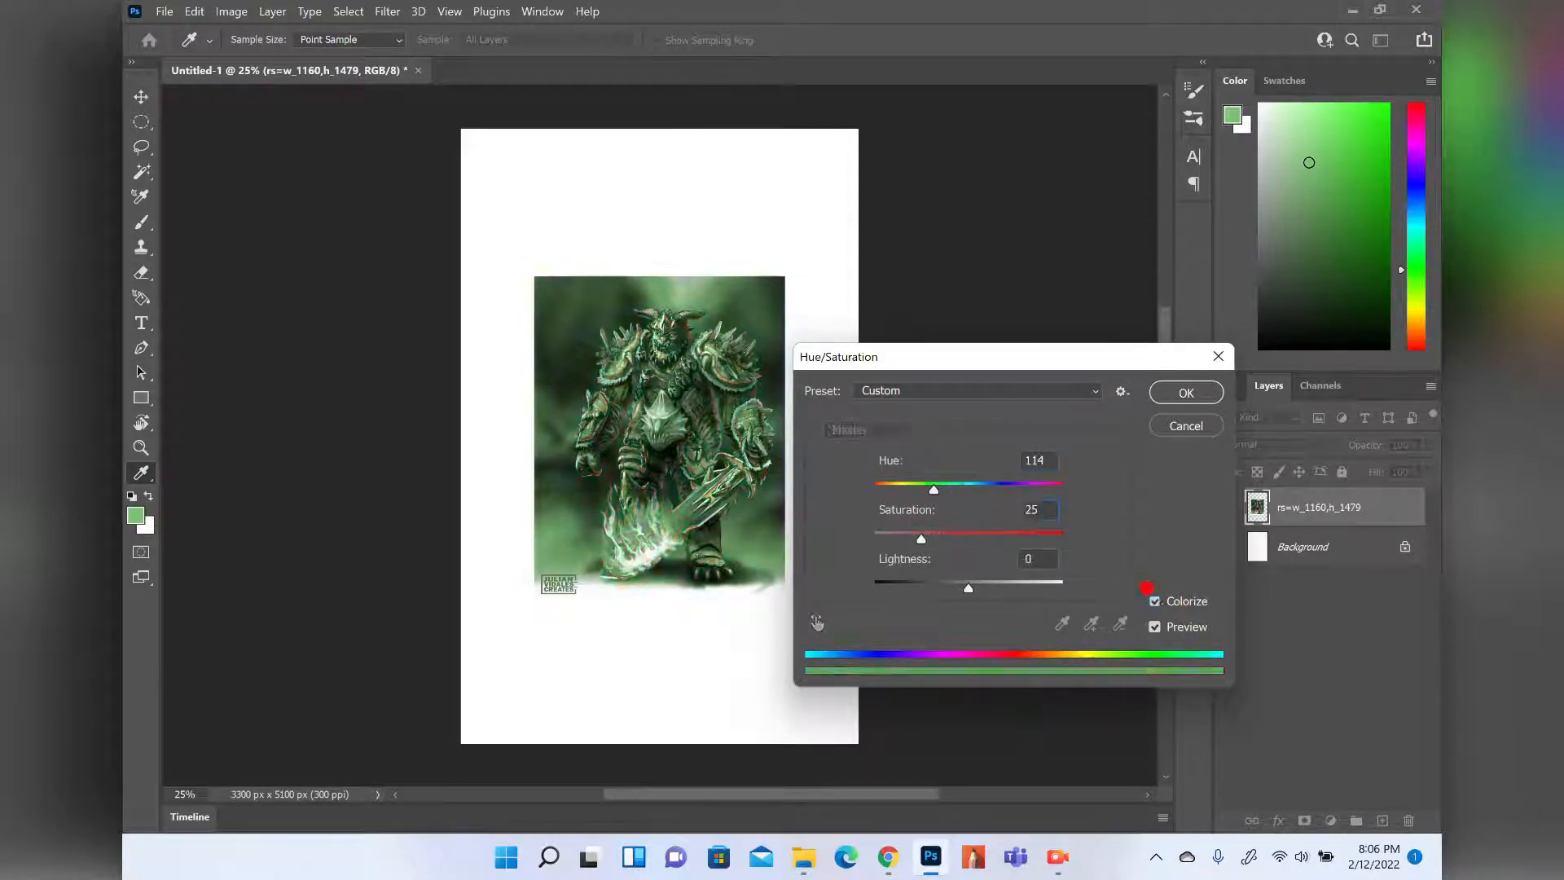
pyautogui.moveTo(934, 489)
pyautogui.mouseDown()
pyautogui.moveTo(1034, 489)
pyautogui.moveTo(896, 489)
pyautogui.moveTo(954, 489)
pyautogui.mouseUp()
pyautogui.moveTo(921, 539); pyautogui.dragTo(1034, 539)
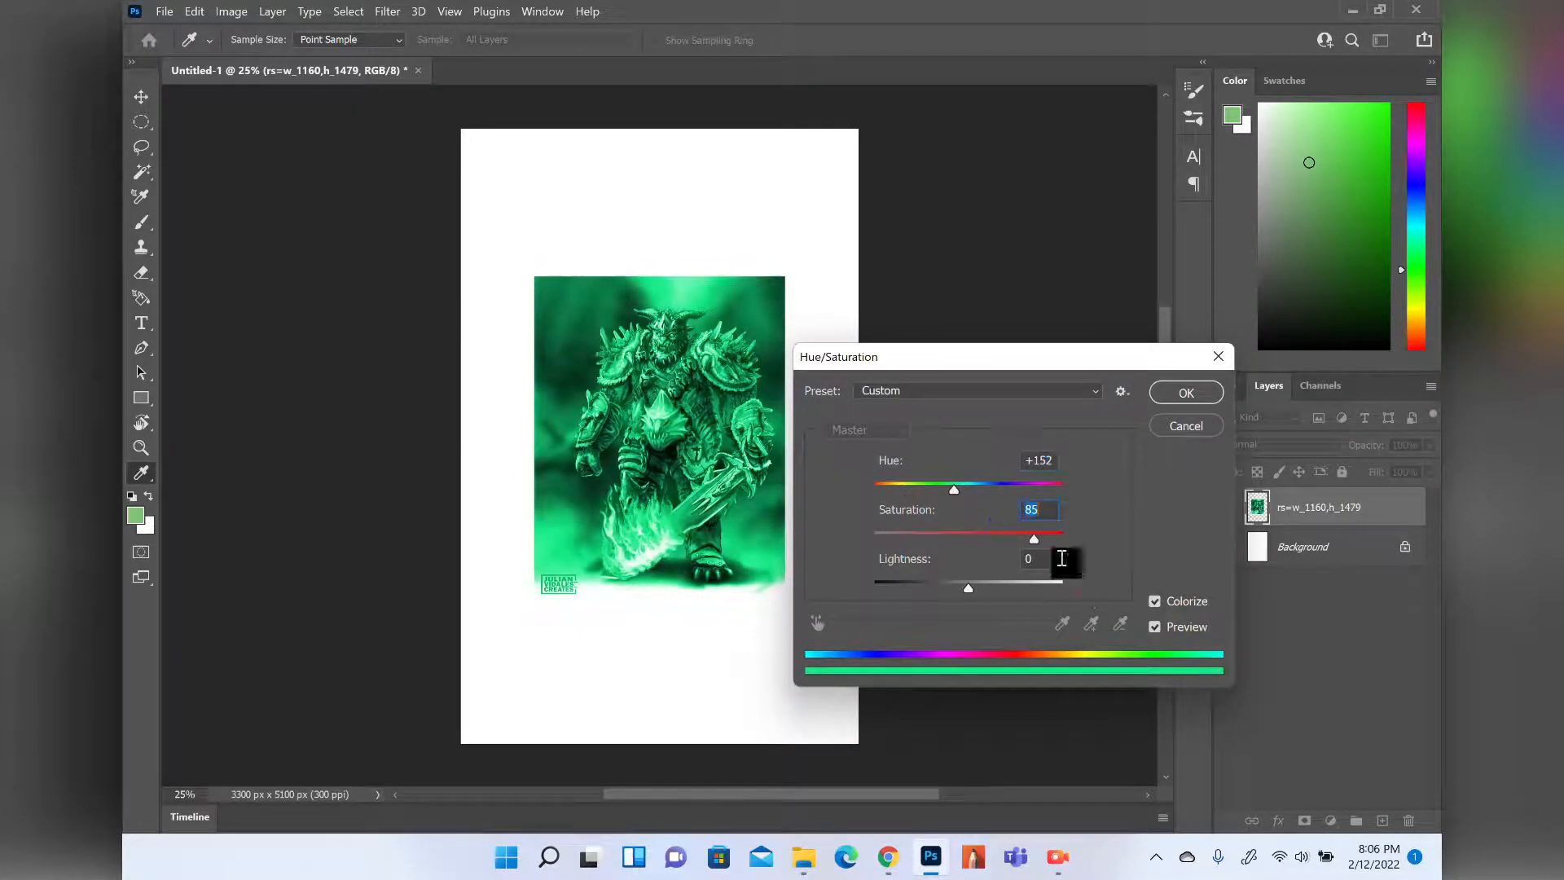
# Toggle Colorize to compare, shift the tint to a hue of about 66, turn Colorize off and cancel Hue/Saturation.
pyautogui.click(1154, 600)
pyautogui.click(1154, 601)
pyautogui.moveTo(966, 491); pyautogui.dragTo(922, 483)
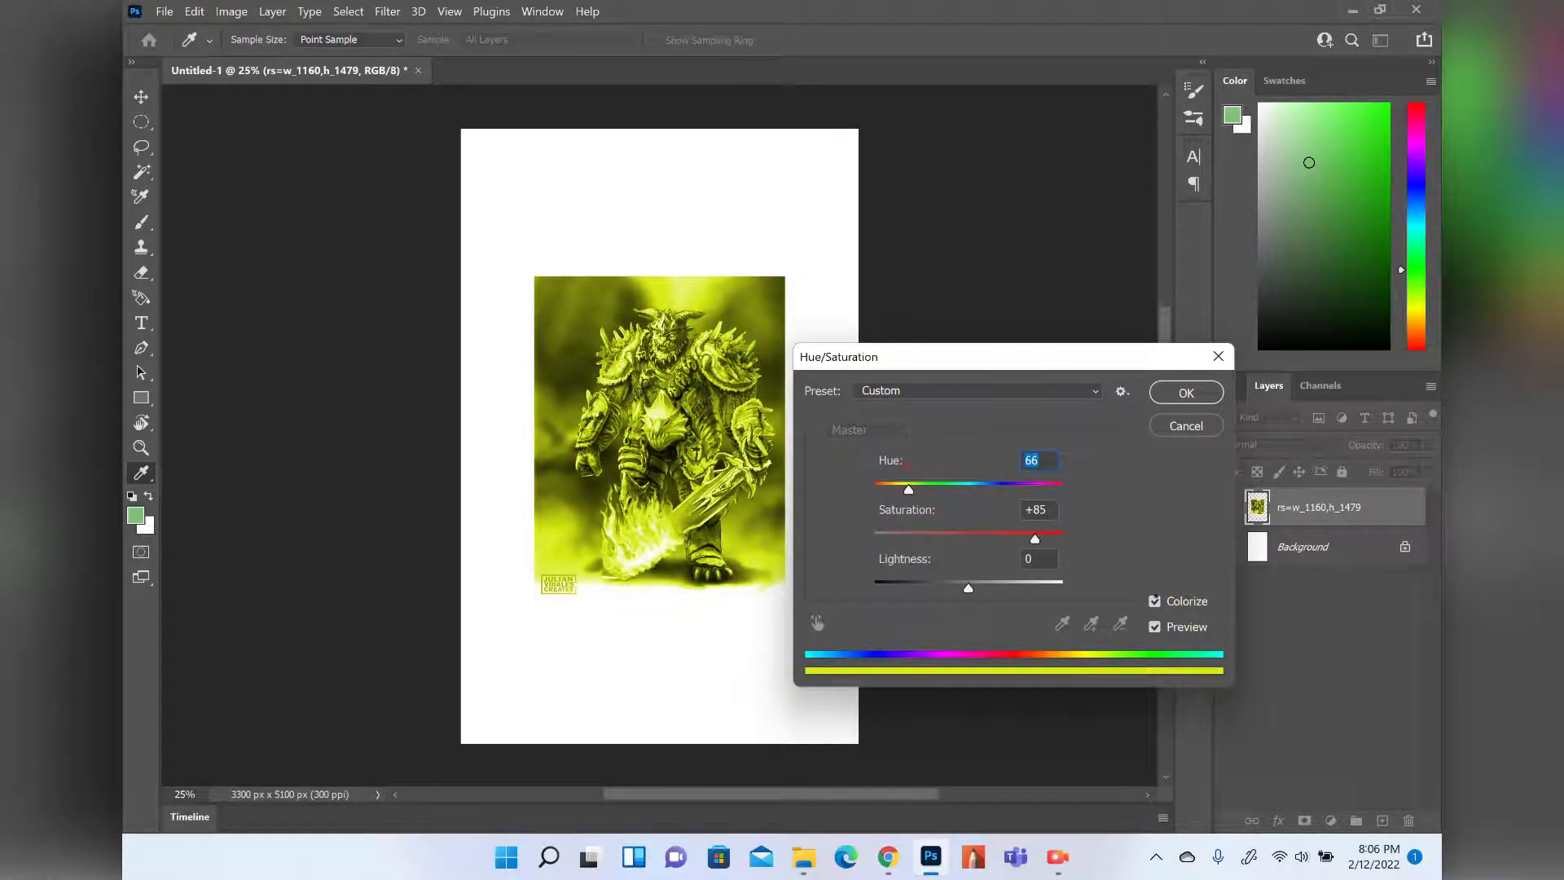
pyautogui.click(1155, 601)
pyautogui.click(1174, 426)
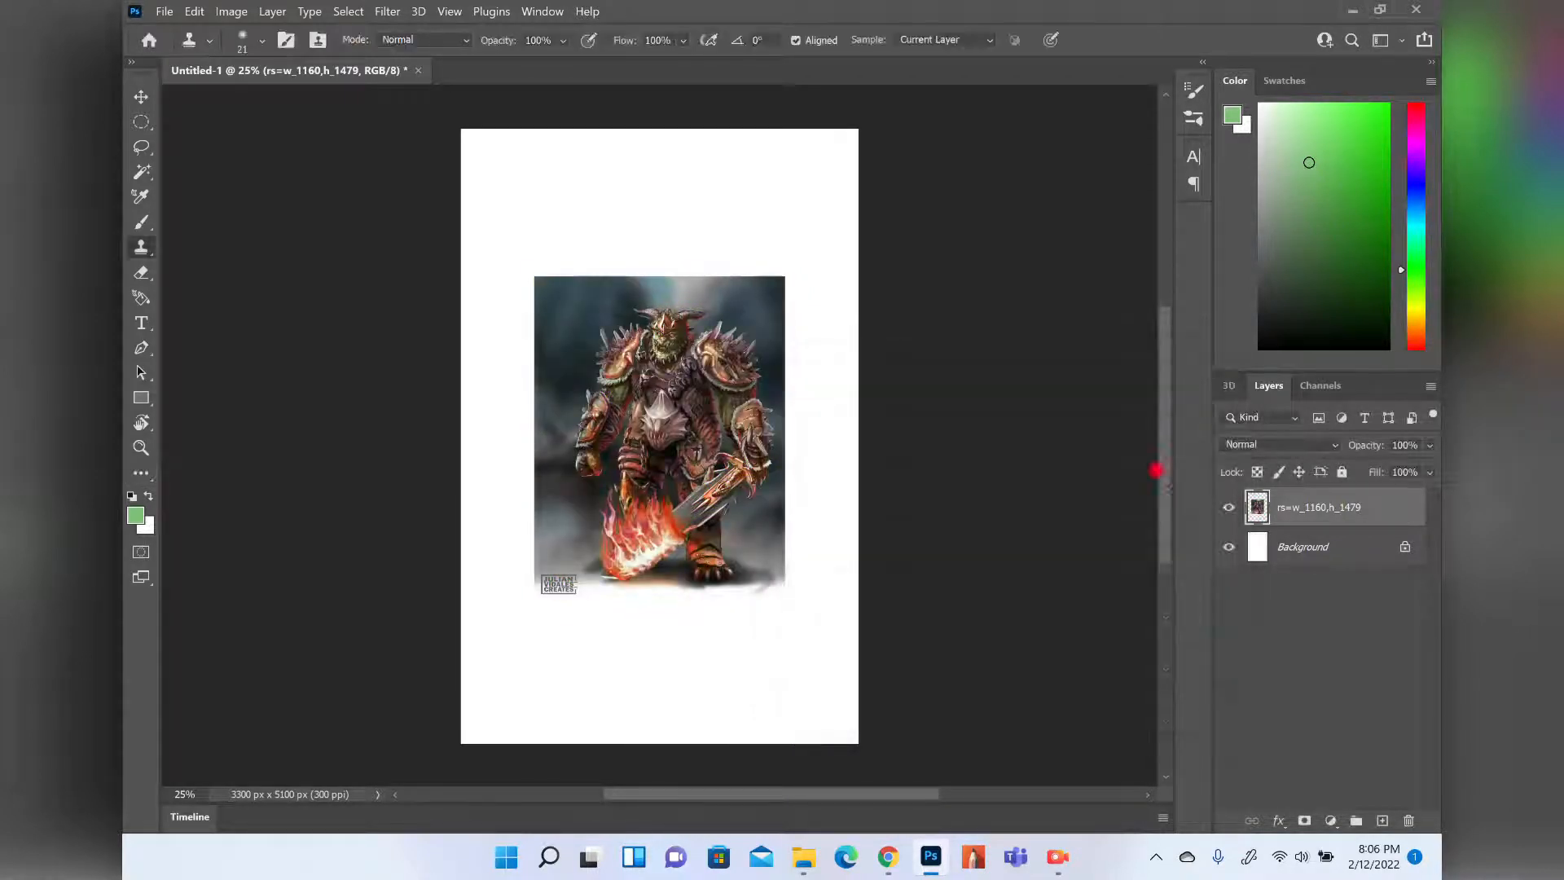
# Open Black & White beside the image and set reds 0, yellows 74, greens 17, cyans 28, blues 57 and magentas 26.
pyautogui.click(232, 13)
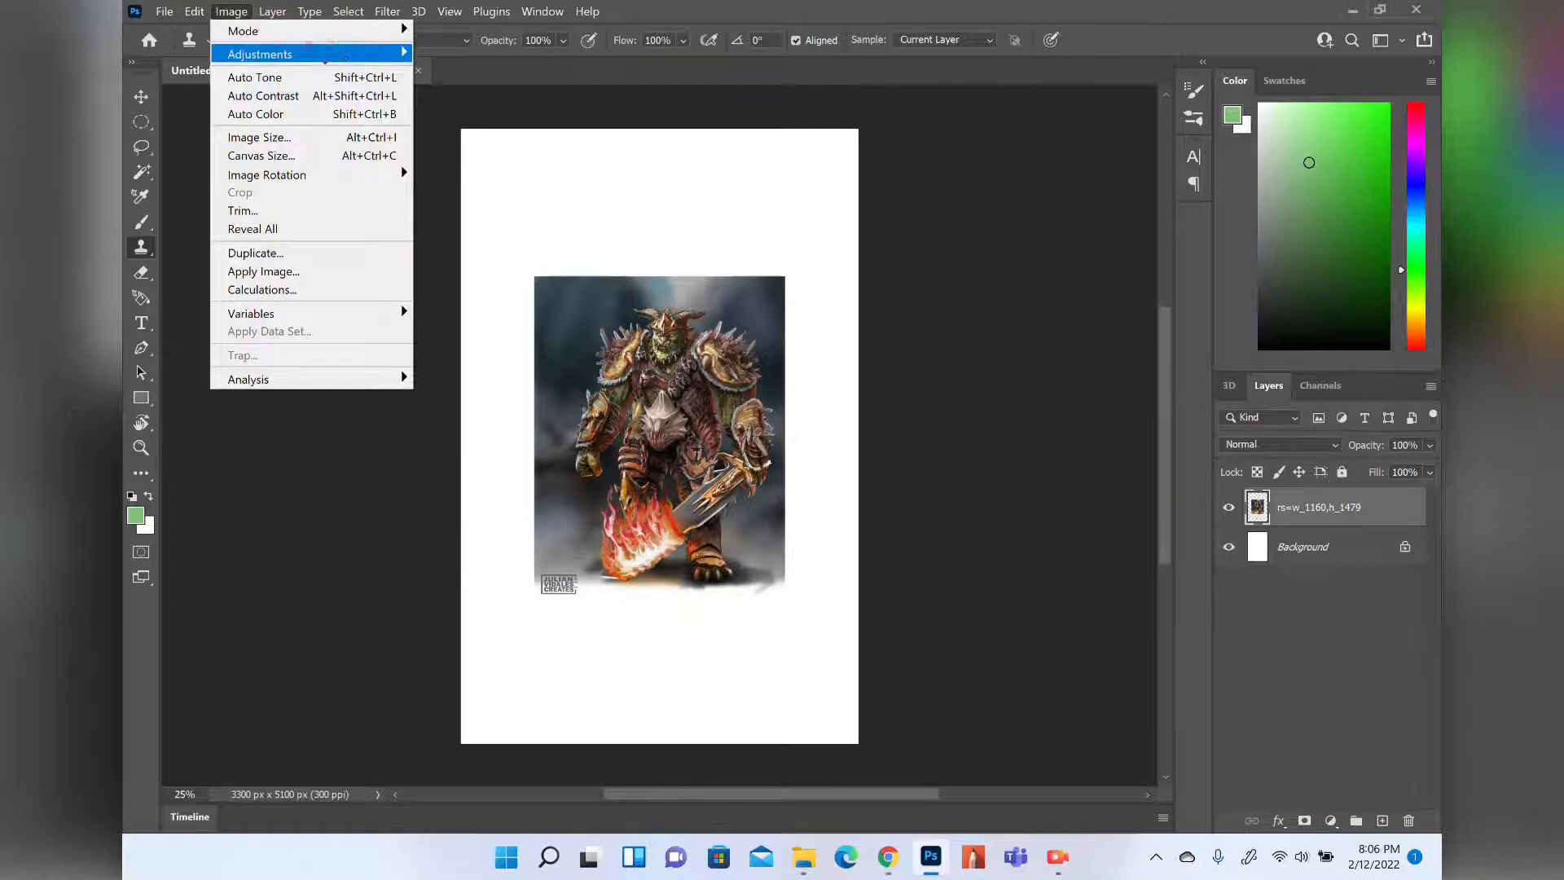
pyautogui.moveTo(332, 51)
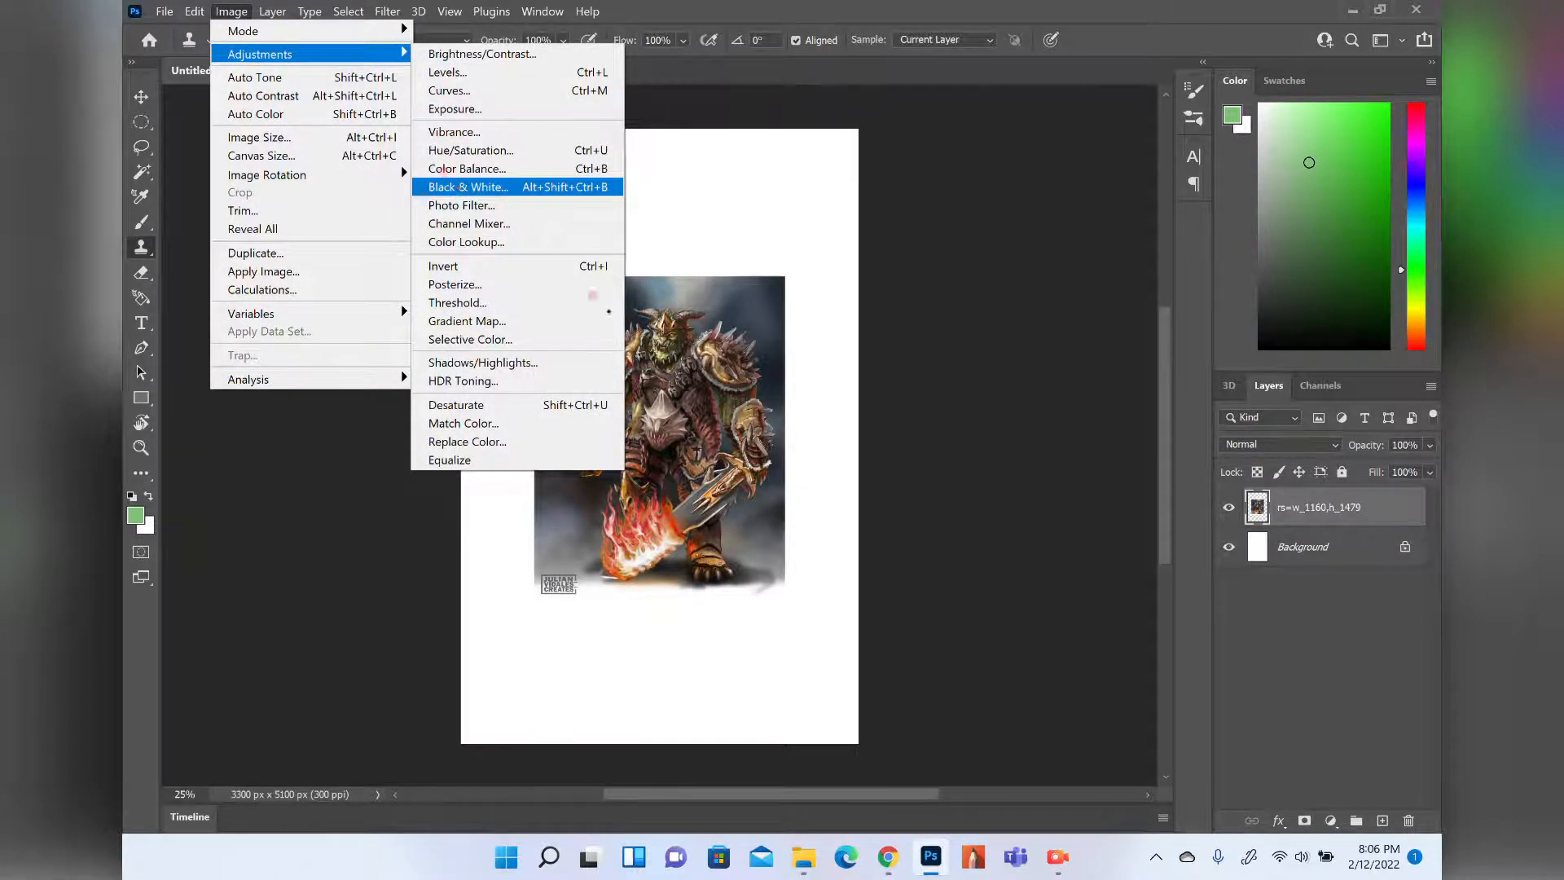
pyautogui.click(462, 187)
pyautogui.moveTo(661, 84); pyautogui.dragTo(891, 257)
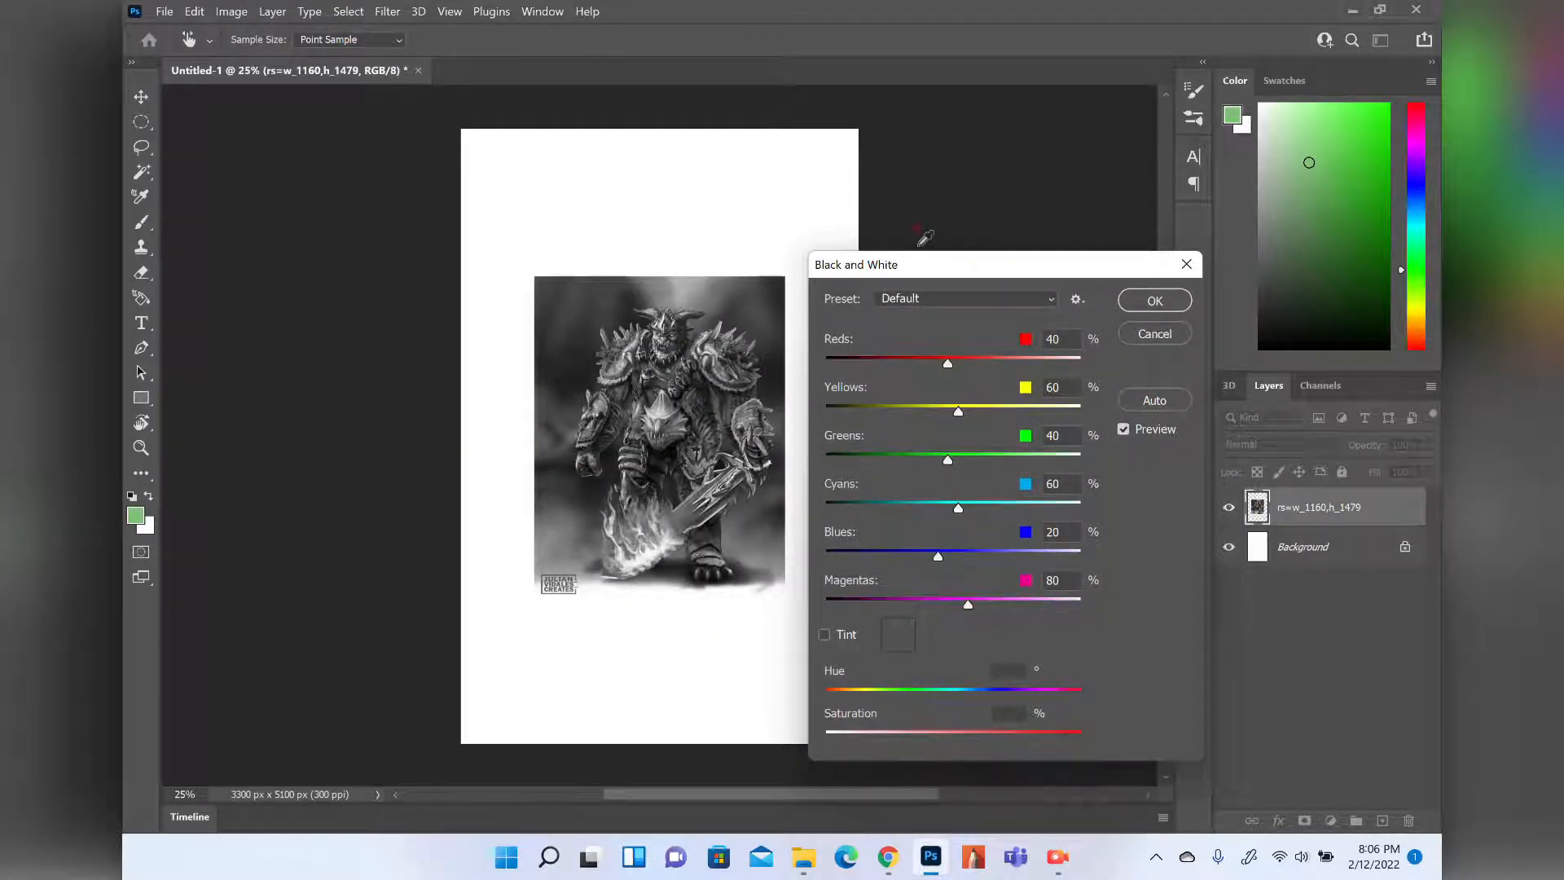
pyautogui.moveTo(948, 364); pyautogui.dragTo(942, 604)
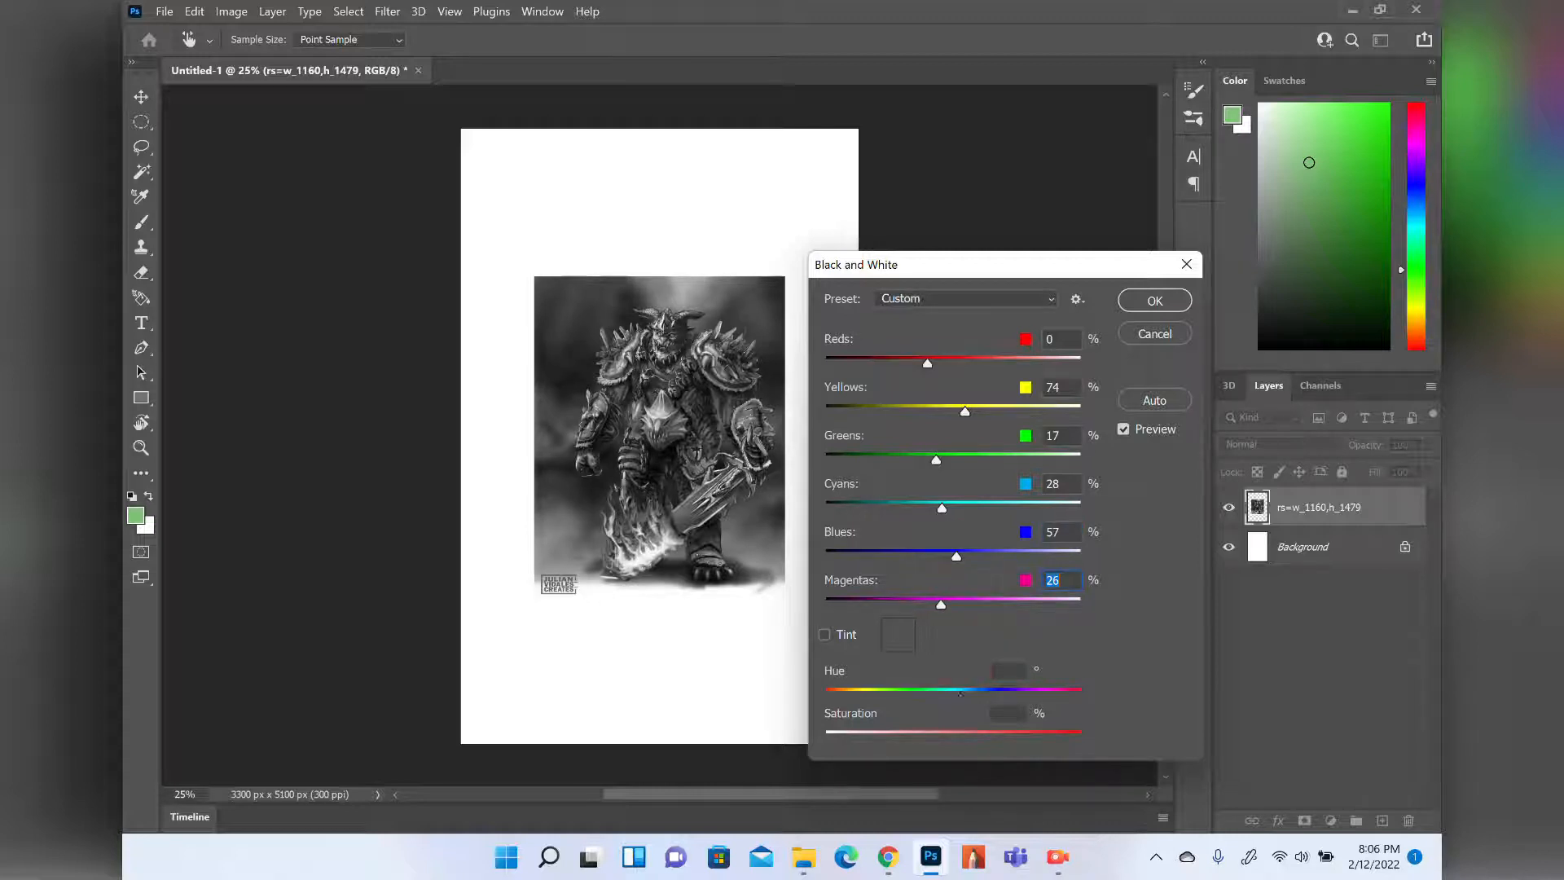
# Turn on Tint in Black and White, shift the tint's hue, and cancel the adjustment.
pyautogui.click(834, 643)
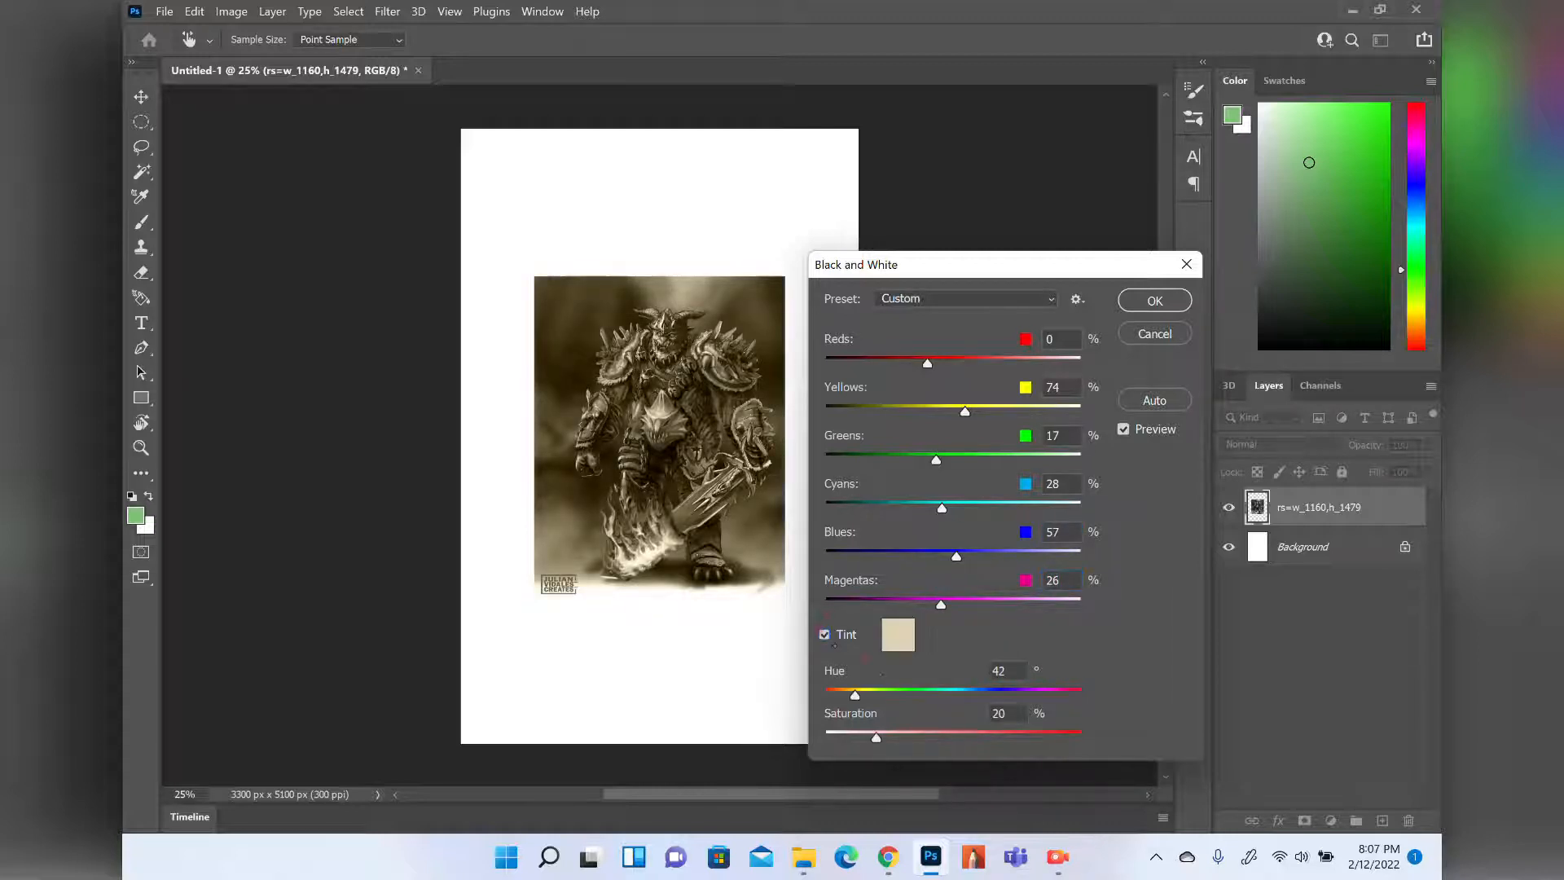
pyautogui.moveTo(855, 695); pyautogui.dragTo(956, 695)
pyautogui.click(1143, 326)
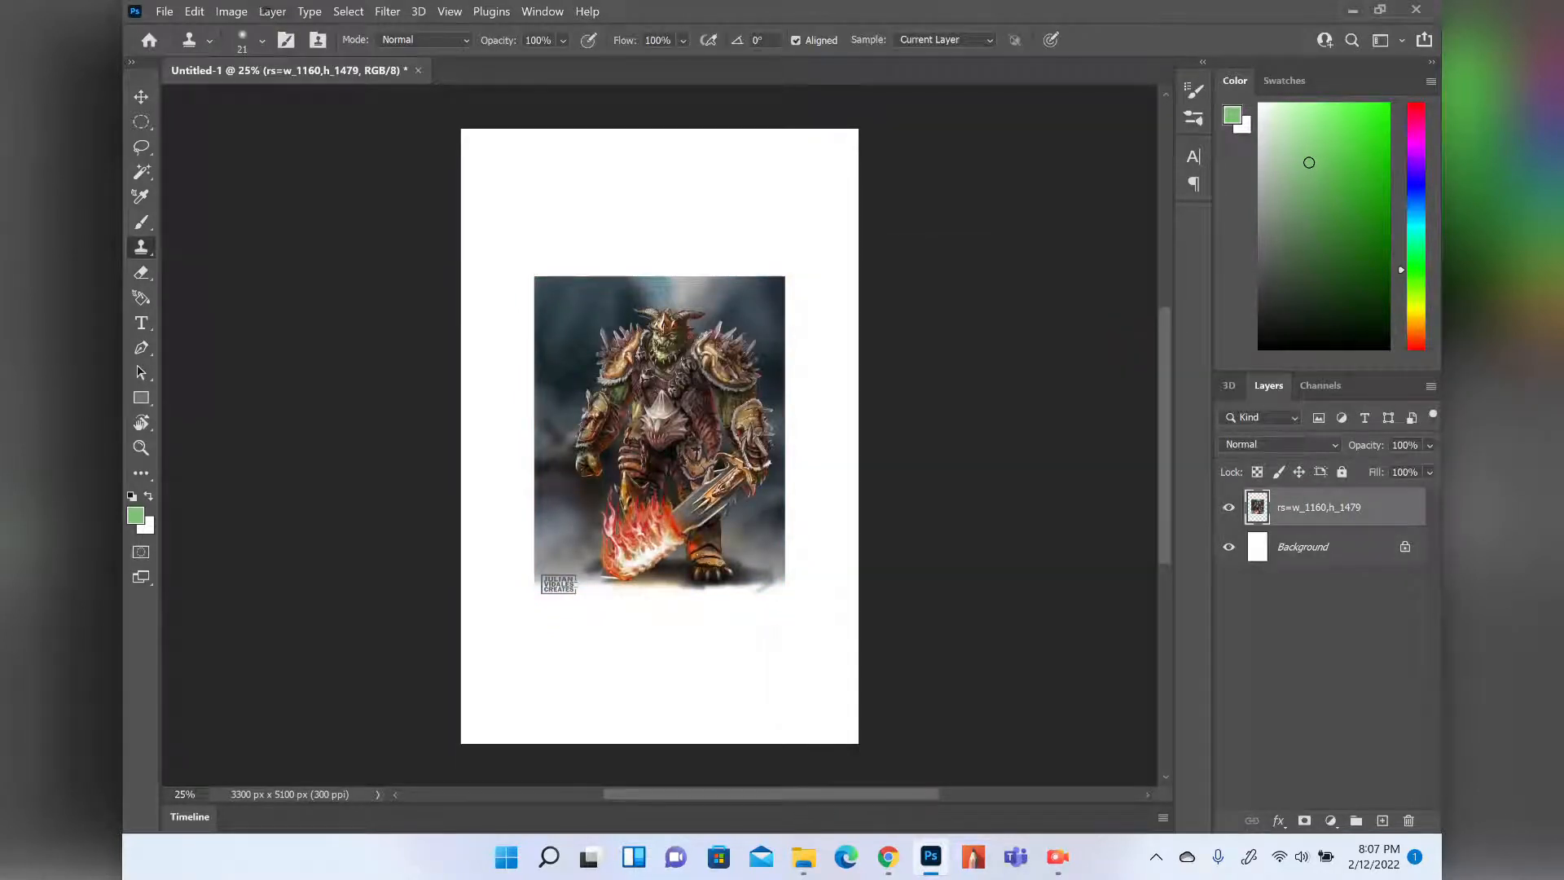
# Open Photo Filter, place the dialog clear of the image, and choose the Underwater filter.
pyautogui.click(231, 12)
pyautogui.moveTo(362, 53)
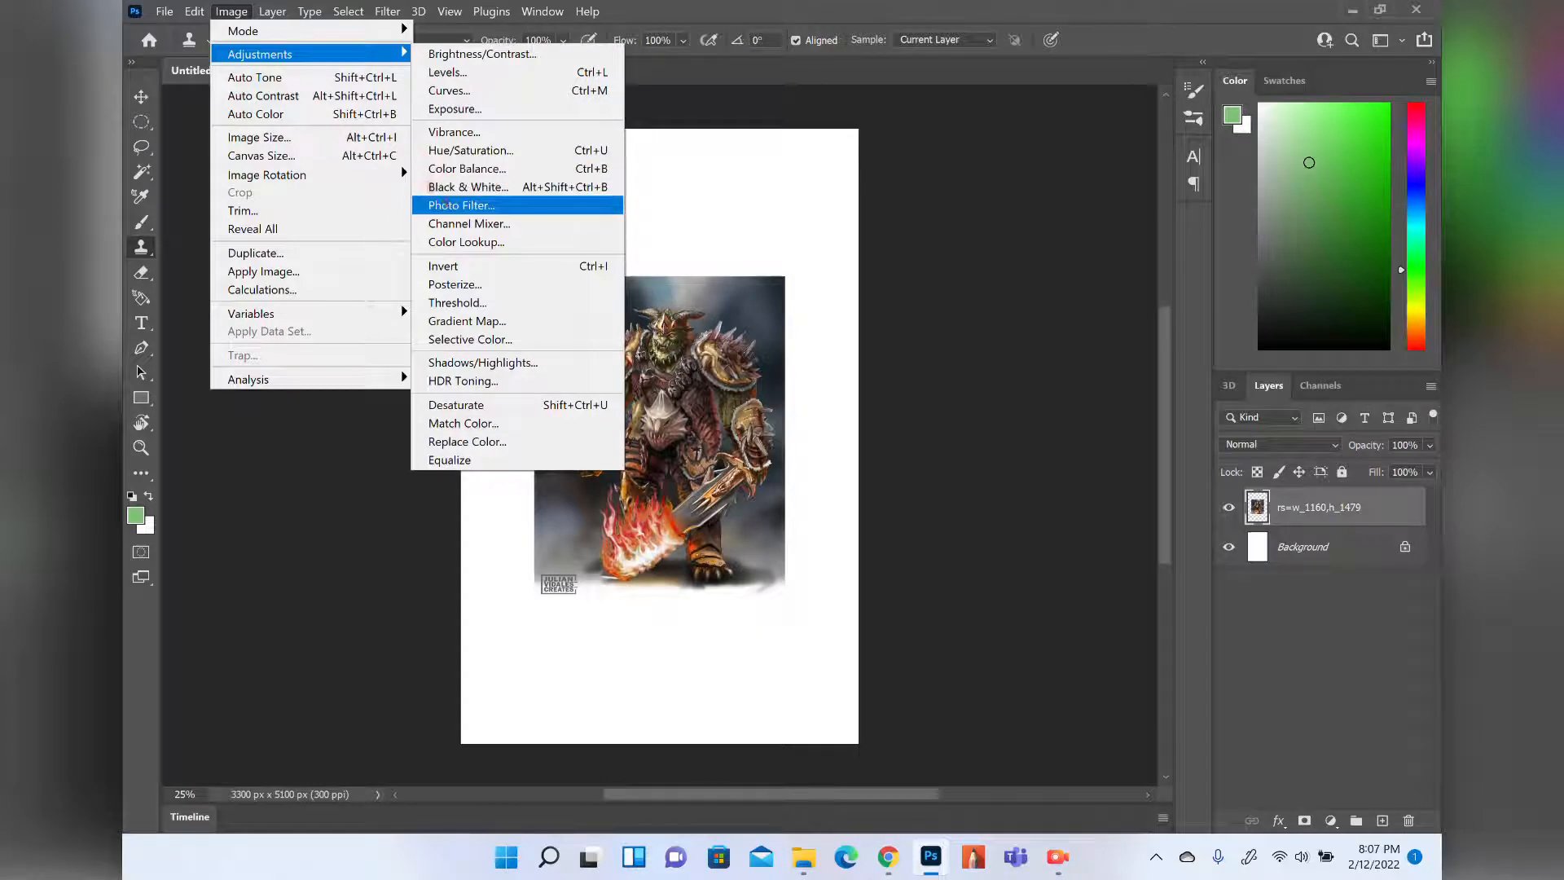
pyautogui.click(453, 205)
pyautogui.moveTo(663, 181); pyautogui.dragTo(879, 486)
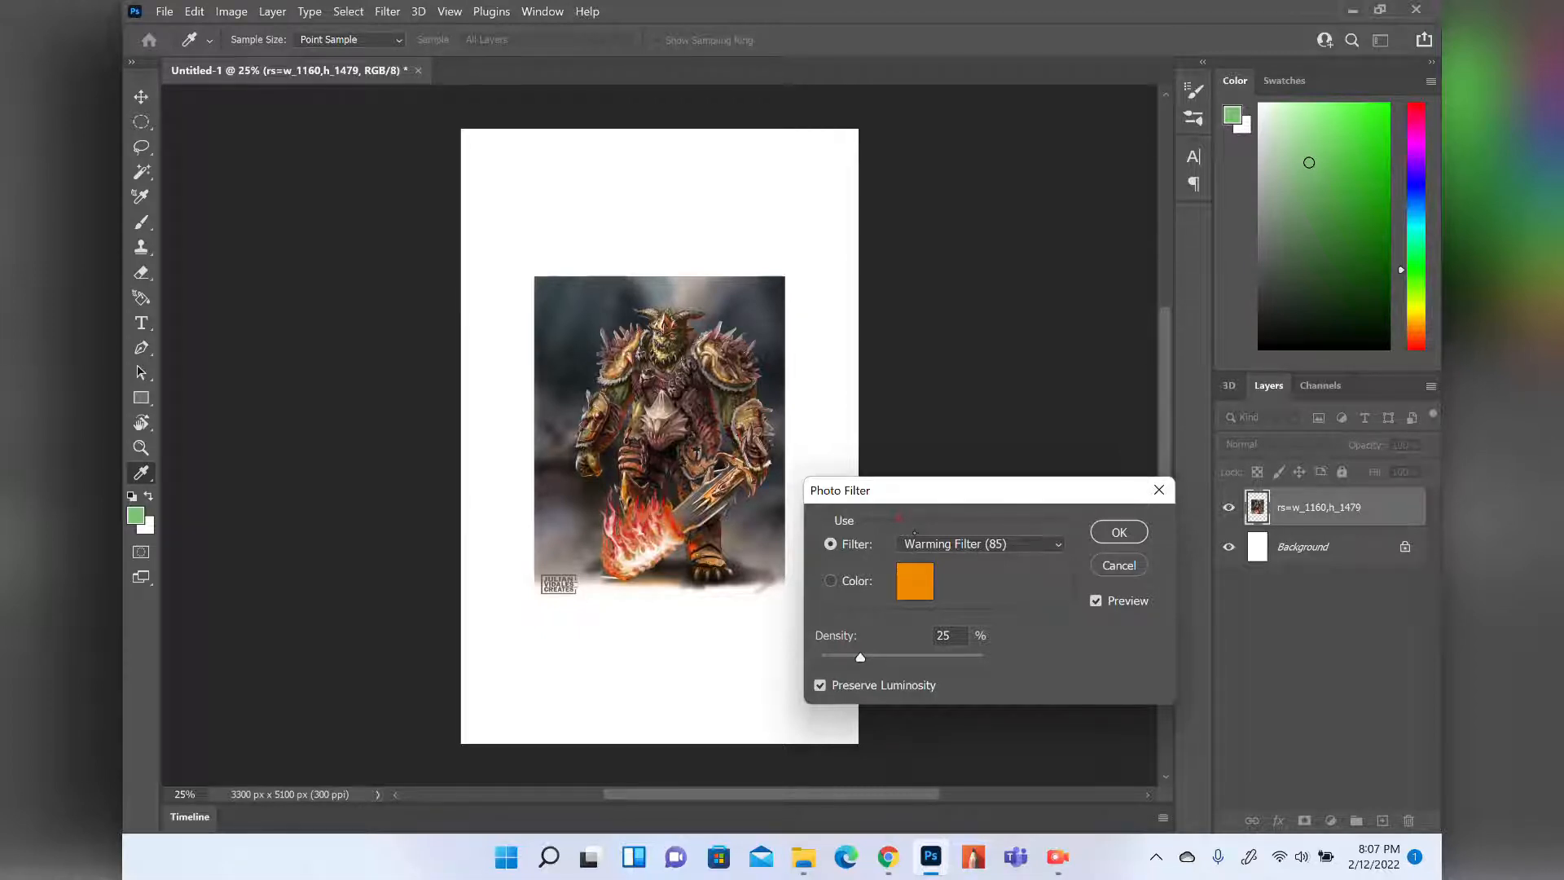
pyautogui.moveTo(908, 488); pyautogui.dragTo(887, 492)
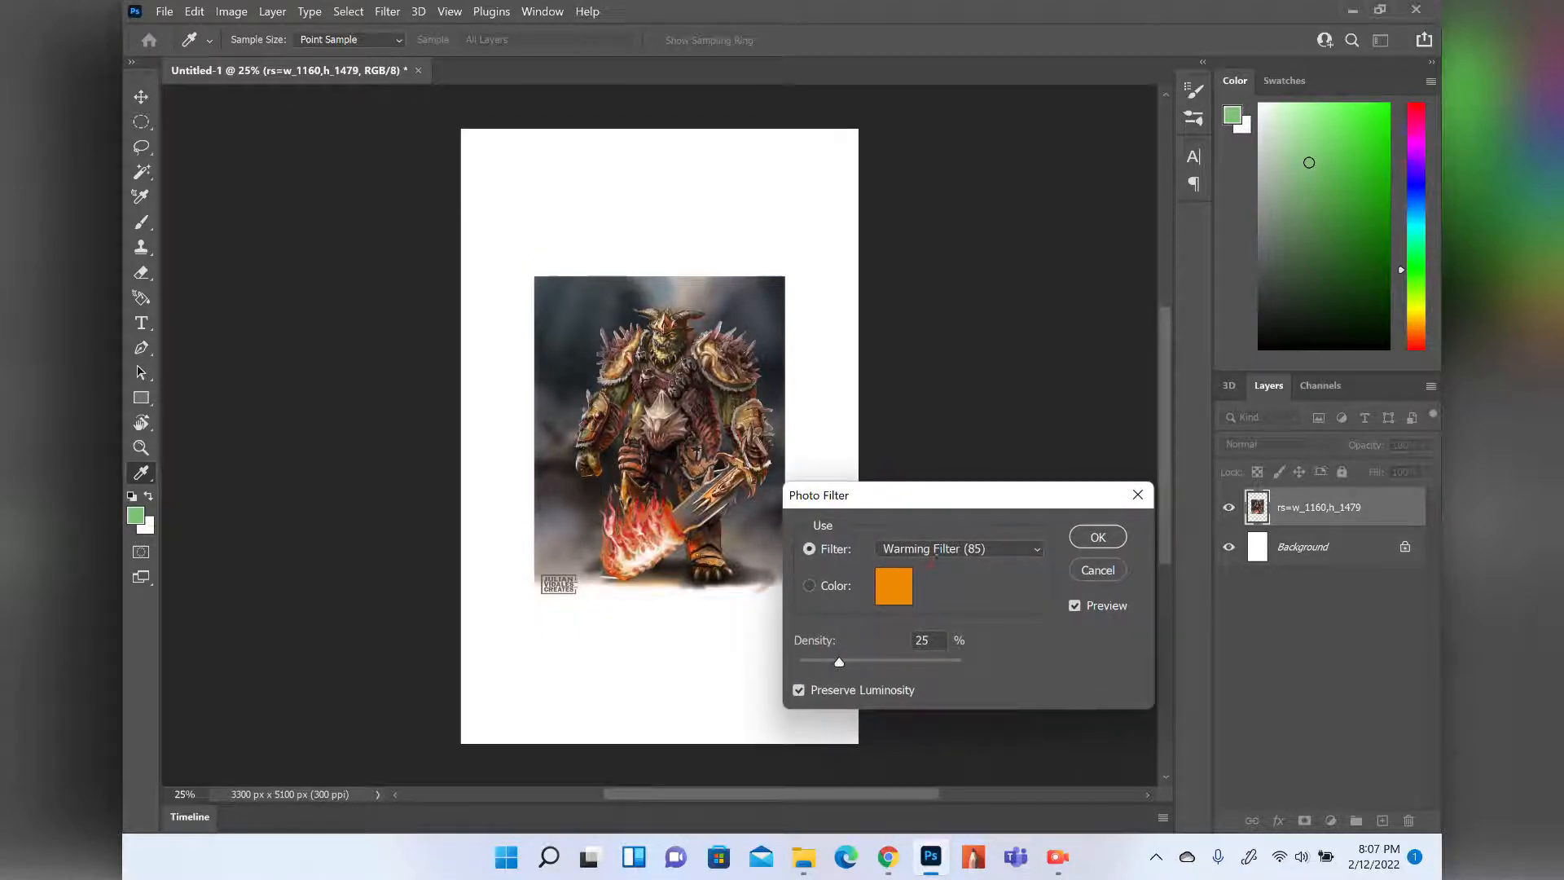
pyautogui.click(931, 554)
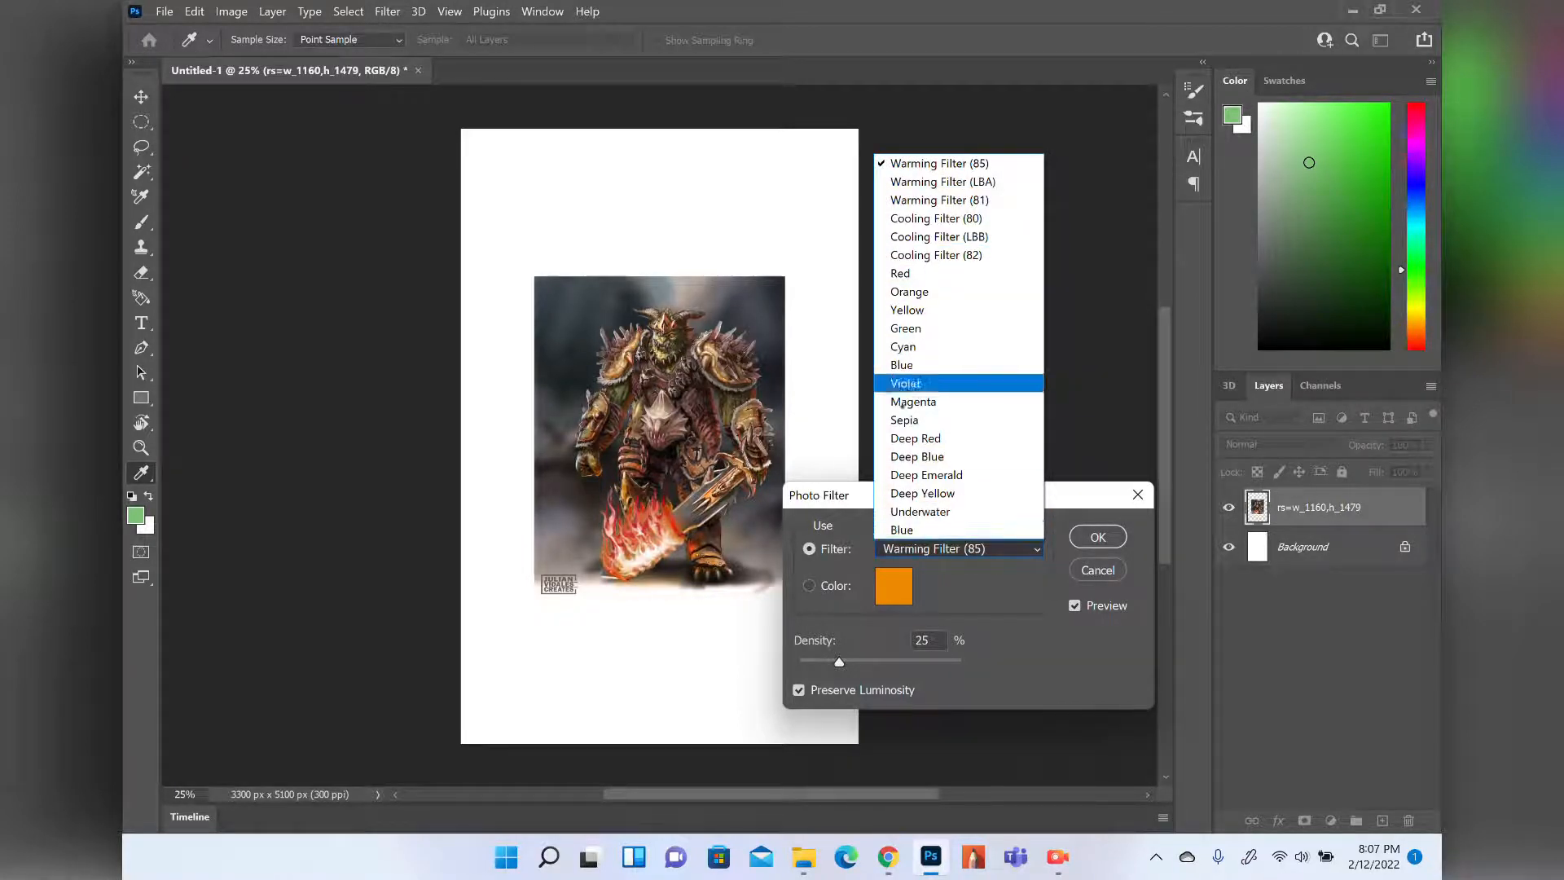
pyautogui.click(929, 513)
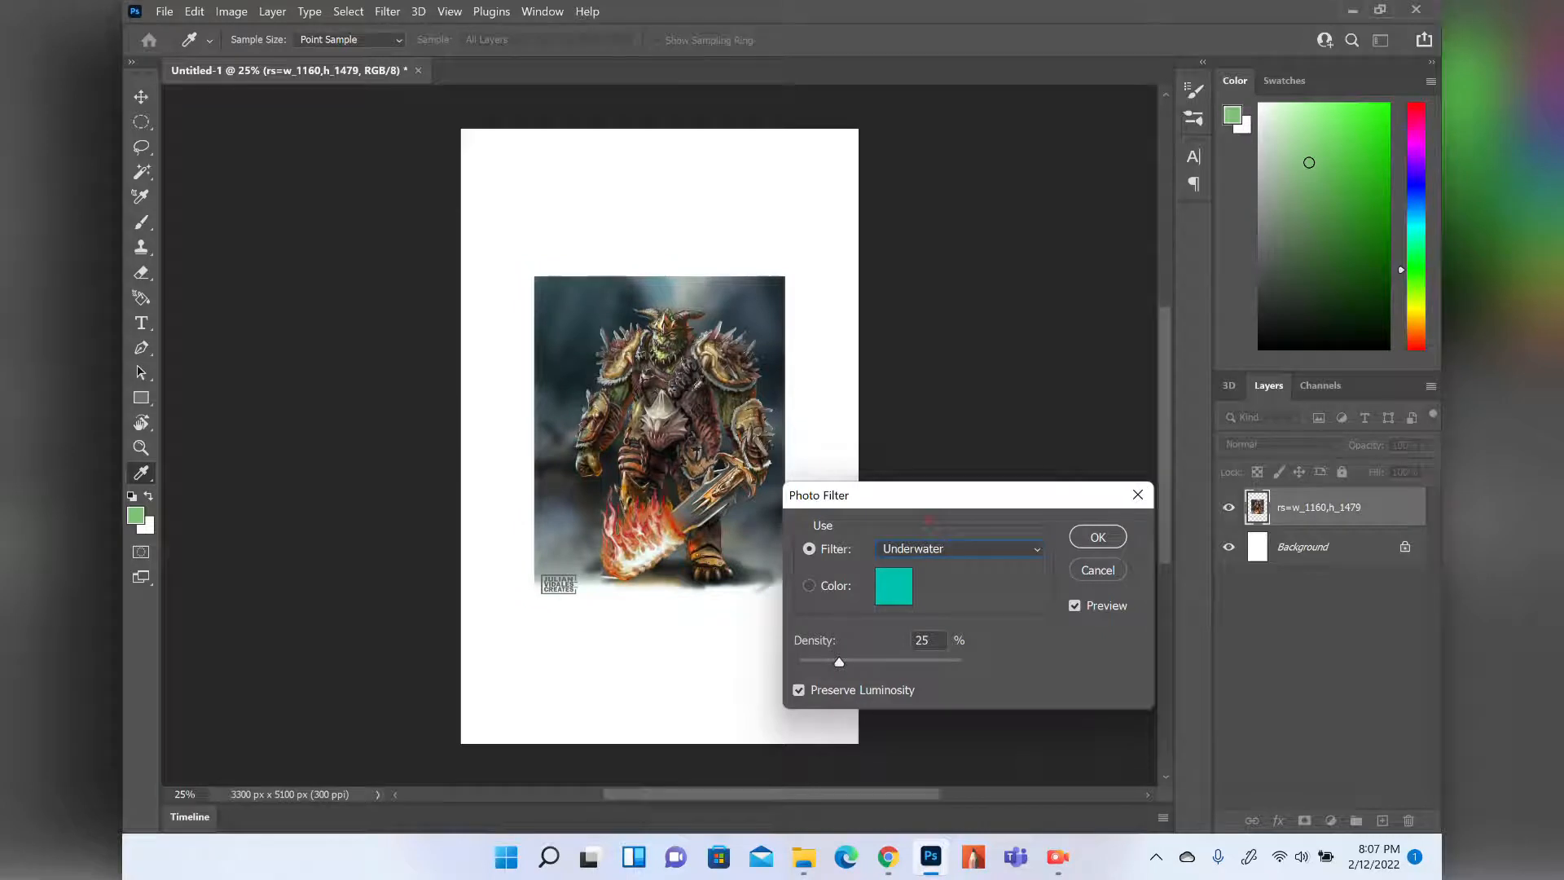
# Toggle the preview to compare the Underwater filter, and try its density at 100% and 69%.
pyautogui.click(1075, 606)
pyautogui.click(1076, 605)
pyautogui.click(1076, 605)
pyautogui.click(1075, 605)
pyautogui.moveTo(849, 657); pyautogui.dragTo(963, 658)
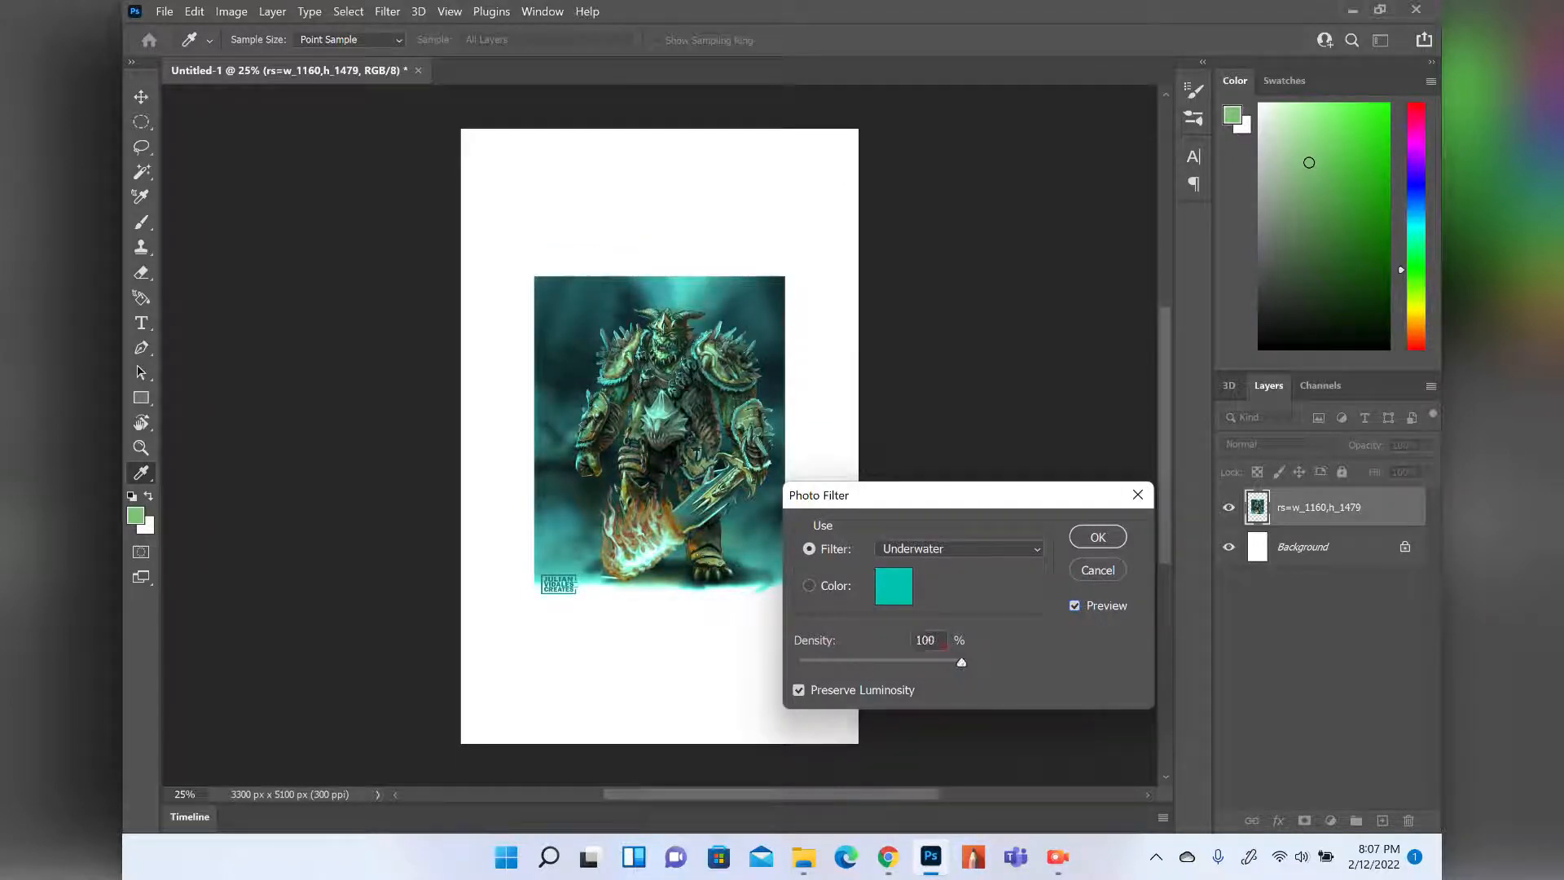
pyautogui.moveTo(963, 663); pyautogui.dragTo(910, 665)
# Switch the photo filter to Red at 46% density, compare it with the original, and cancel Photo Filter.
pyautogui.click(903, 549)
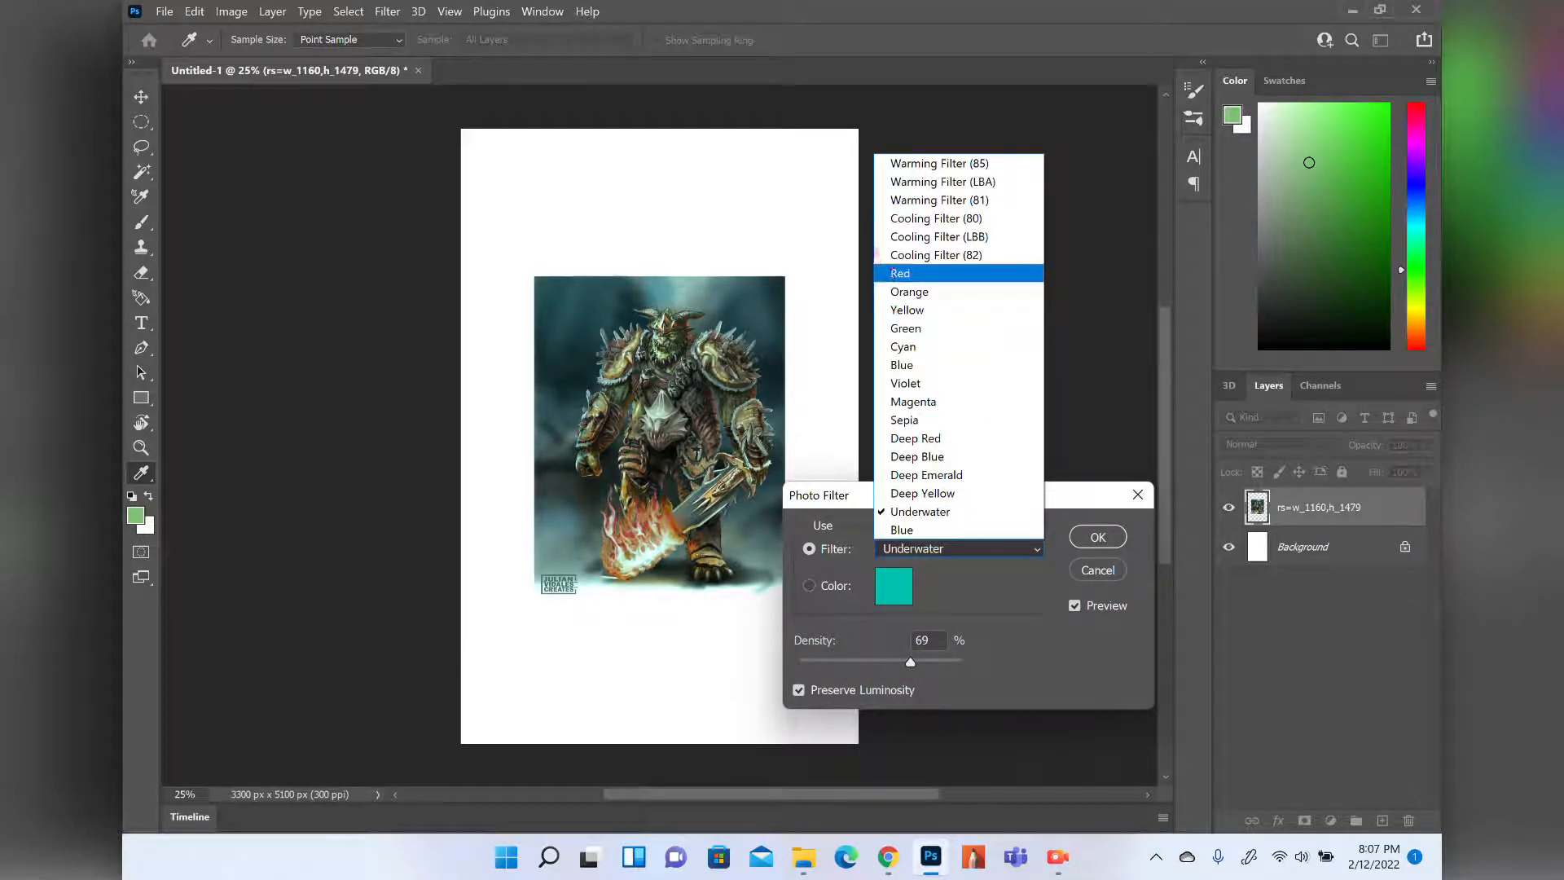
pyautogui.click(904, 273)
pyautogui.moveTo(911, 661); pyautogui.dragTo(874, 661)
pyautogui.click(1075, 606)
pyautogui.click(1074, 605)
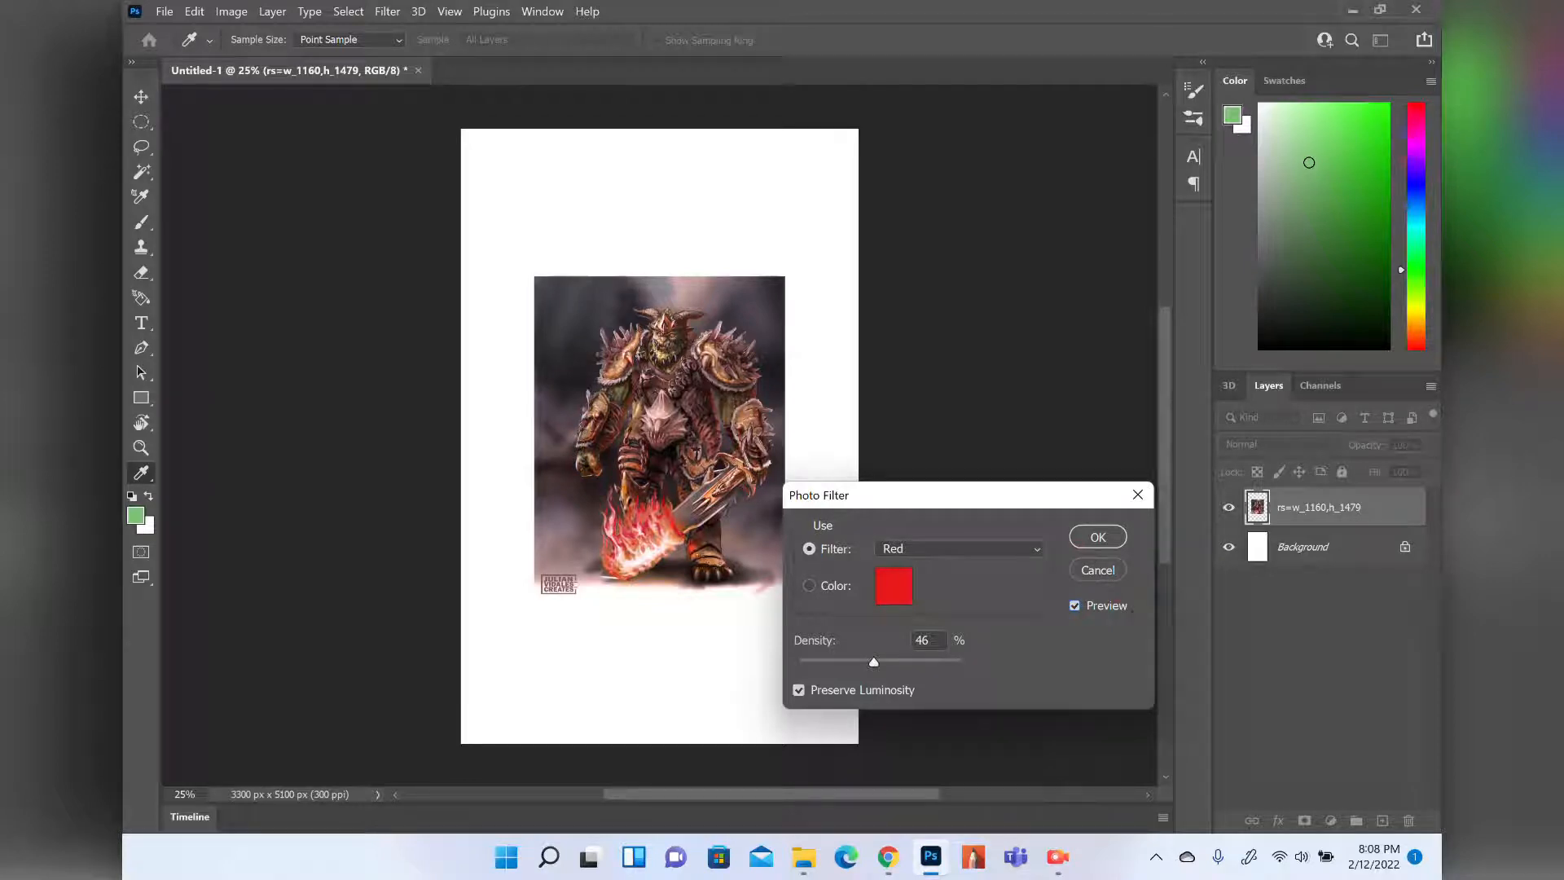
pyautogui.click(1097, 566)
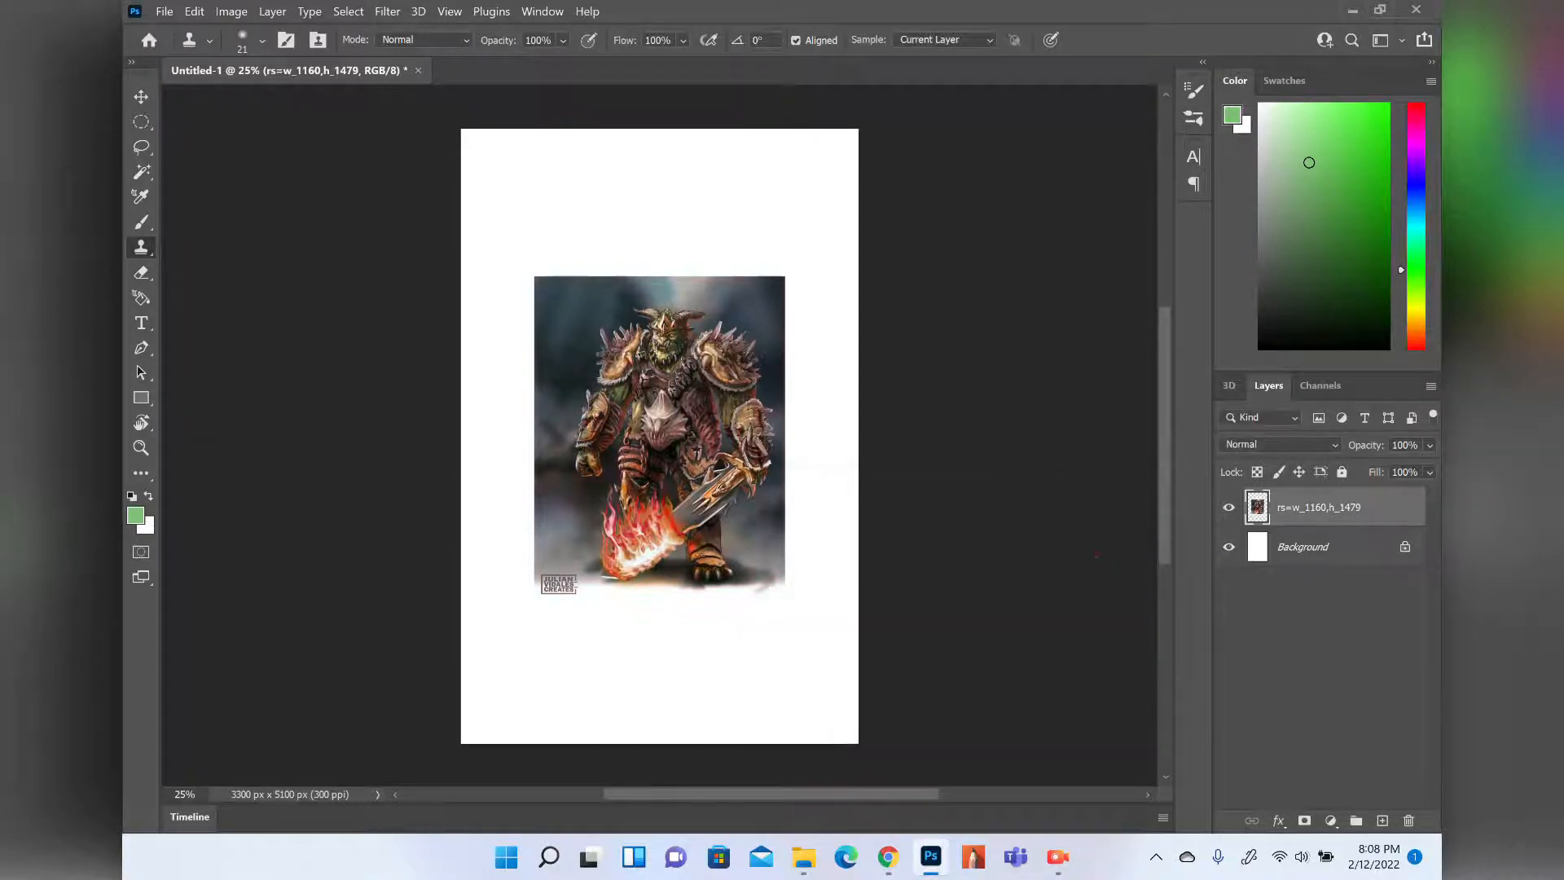
# Invert the image layer's colors and toggle the inversion repeatedly, ending on the original colors.
pyautogui.click(233, 11)
pyautogui.moveTo(269, 54)
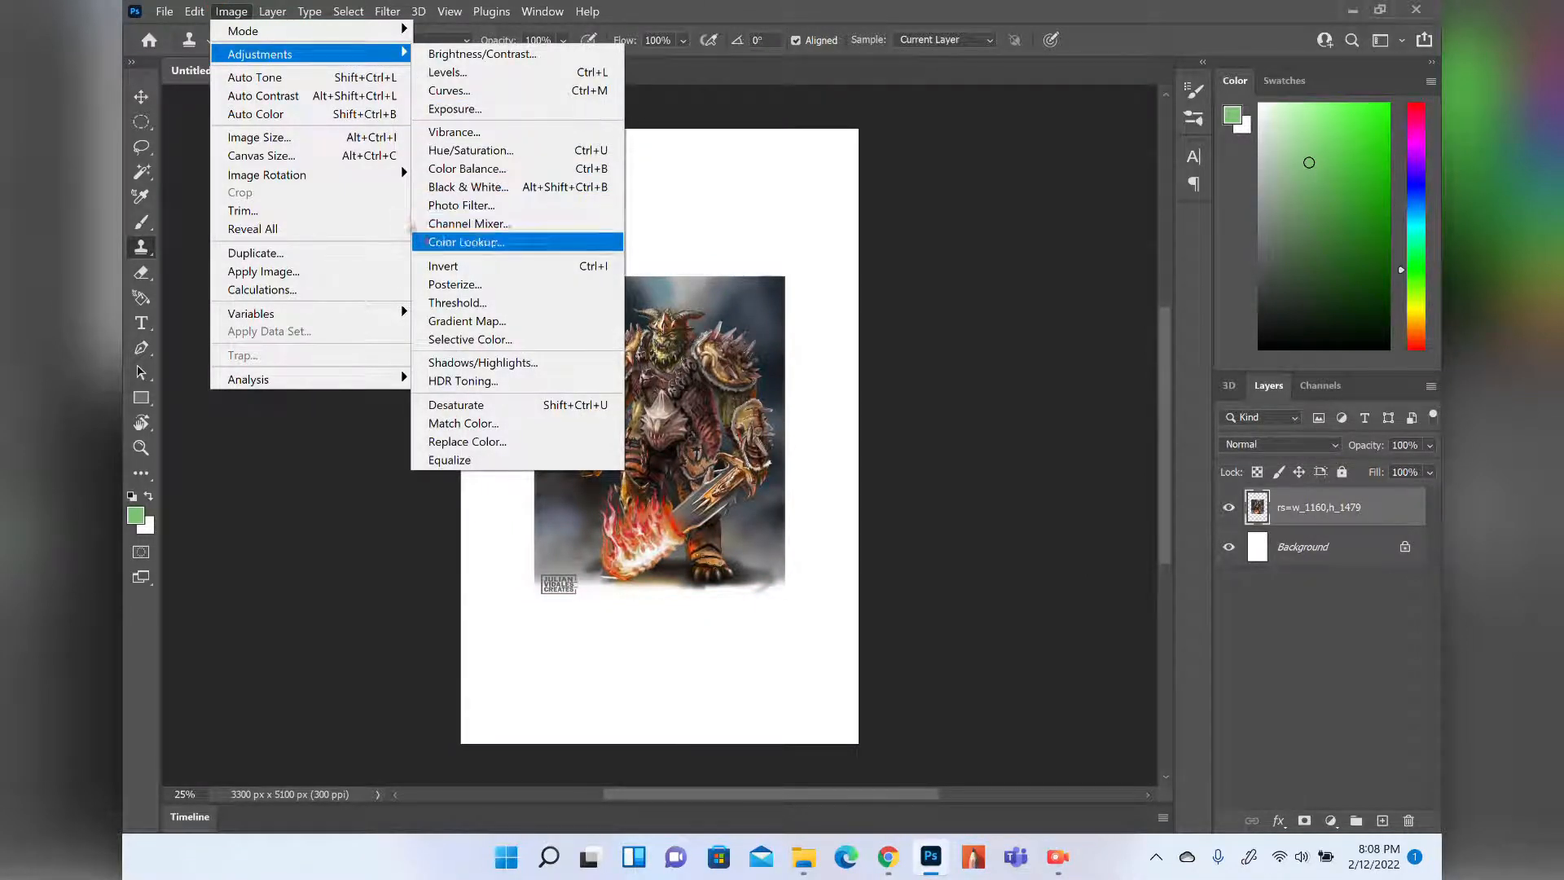
pyautogui.click(434, 263)
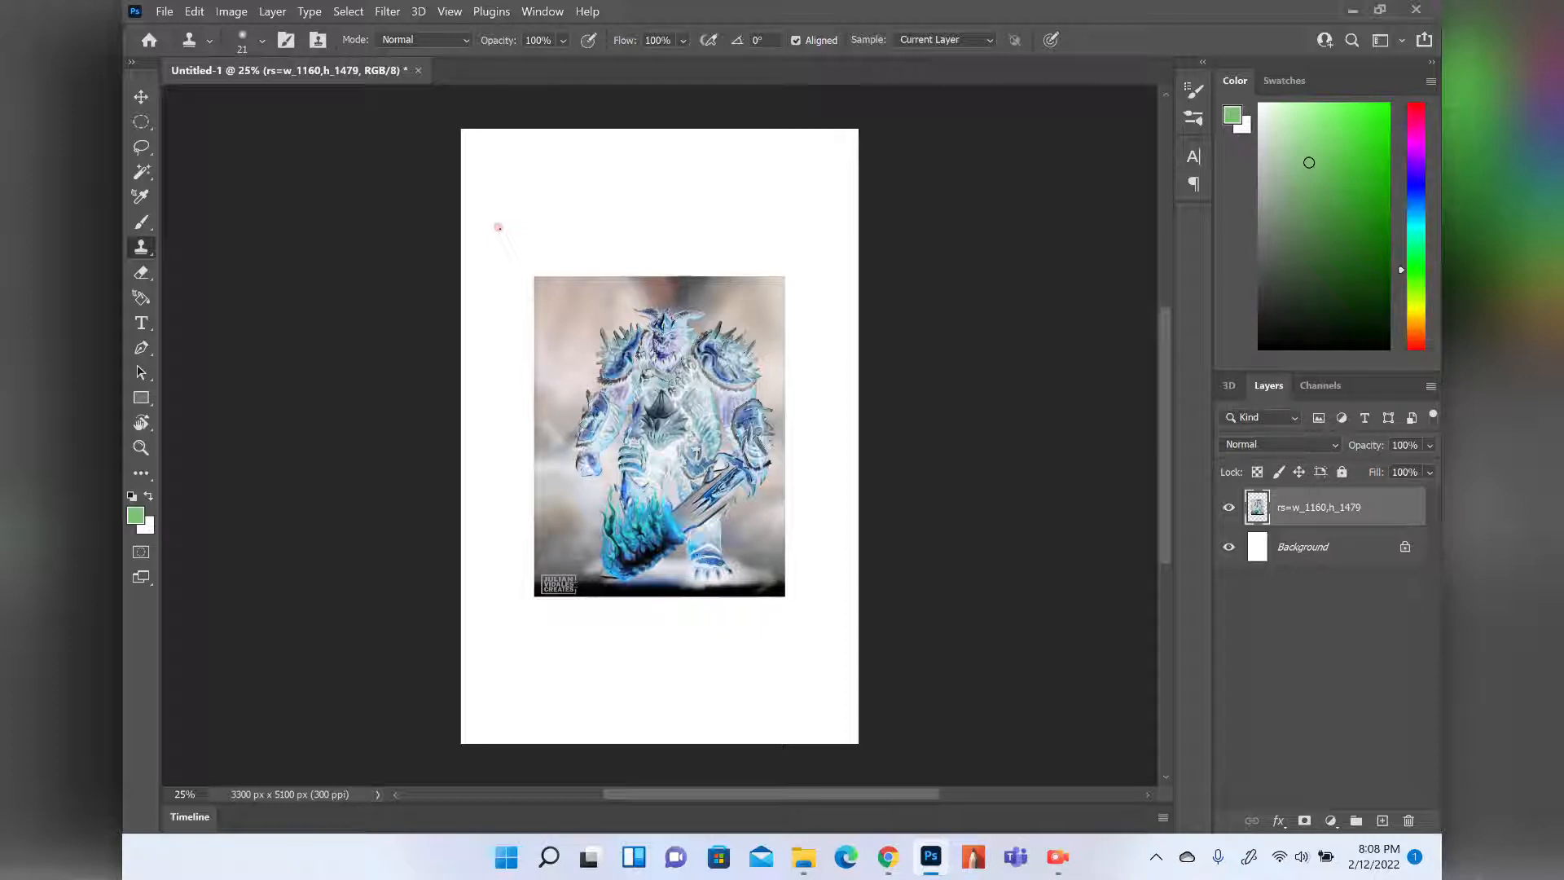
pyautogui.hotkey('ctrl', 'i')
pyautogui.hotkey('ctrl', 'i')
pyautogui.hotkey('ctrl', 'i')
pyautogui.hotkey('ctrl', 'i')
pyautogui.hotkey('ctrl', 'i')
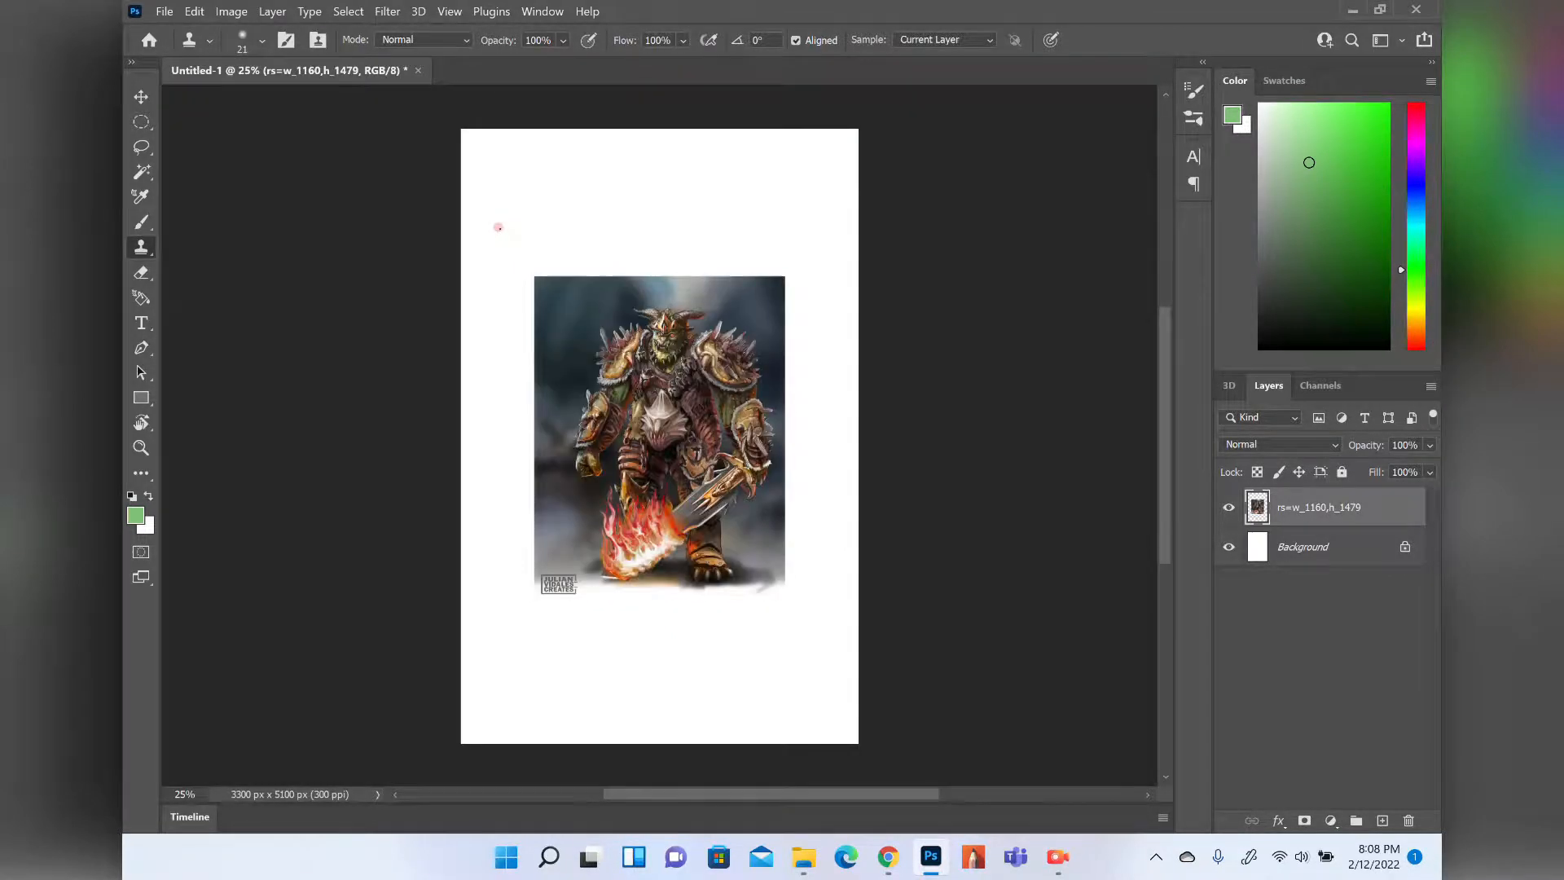
# Preview Posterize on the image with levels of 249, 2 and 5, keeping the dialog clear, and cancel it.
pyautogui.click(231, 11)
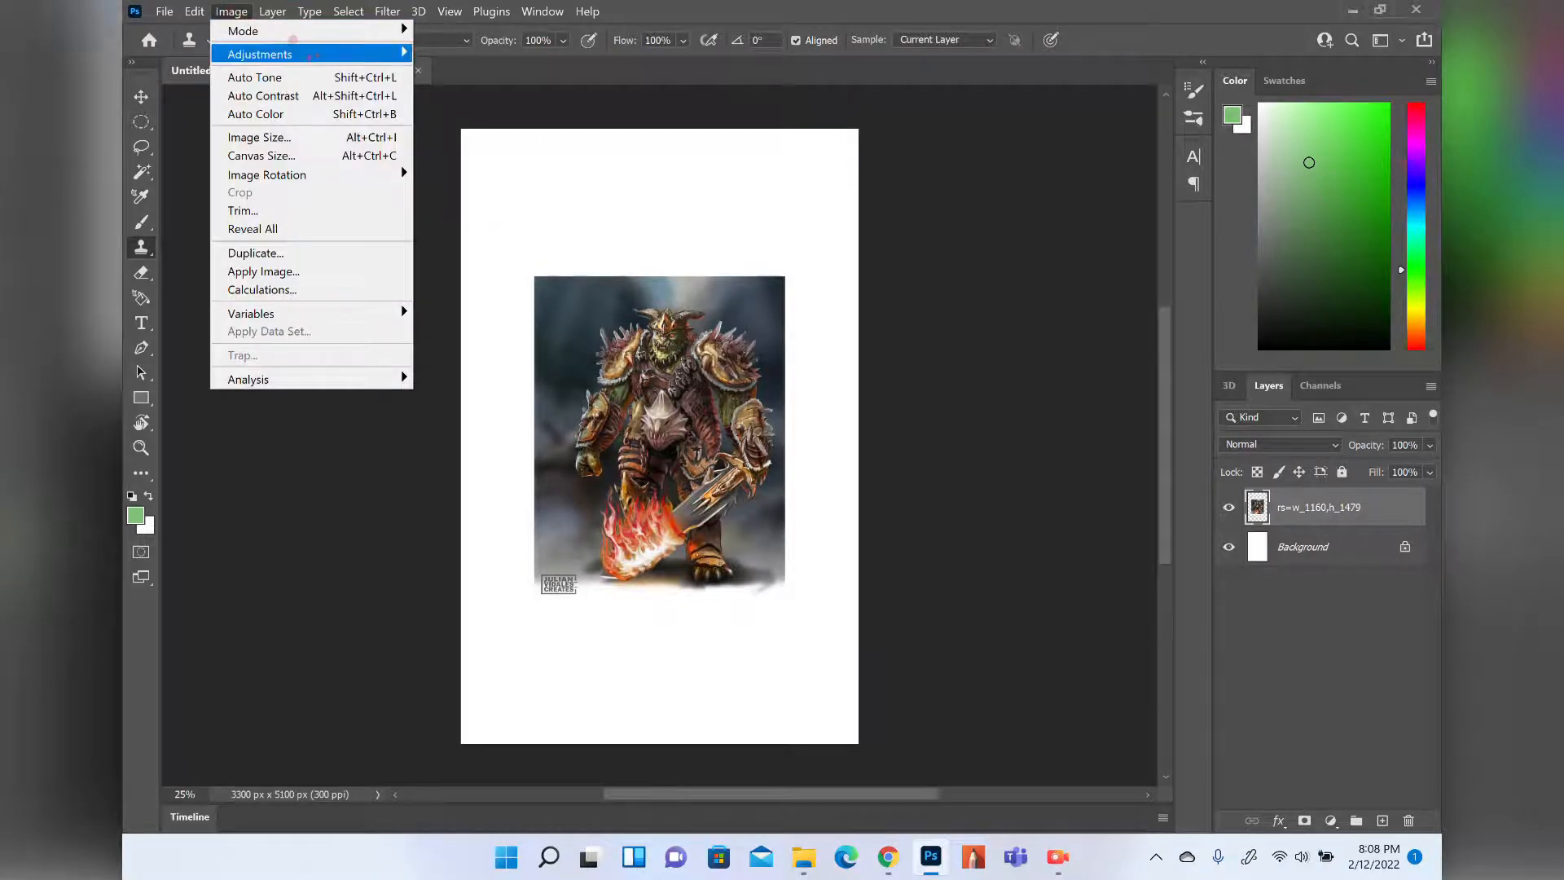
pyautogui.moveTo(325, 53)
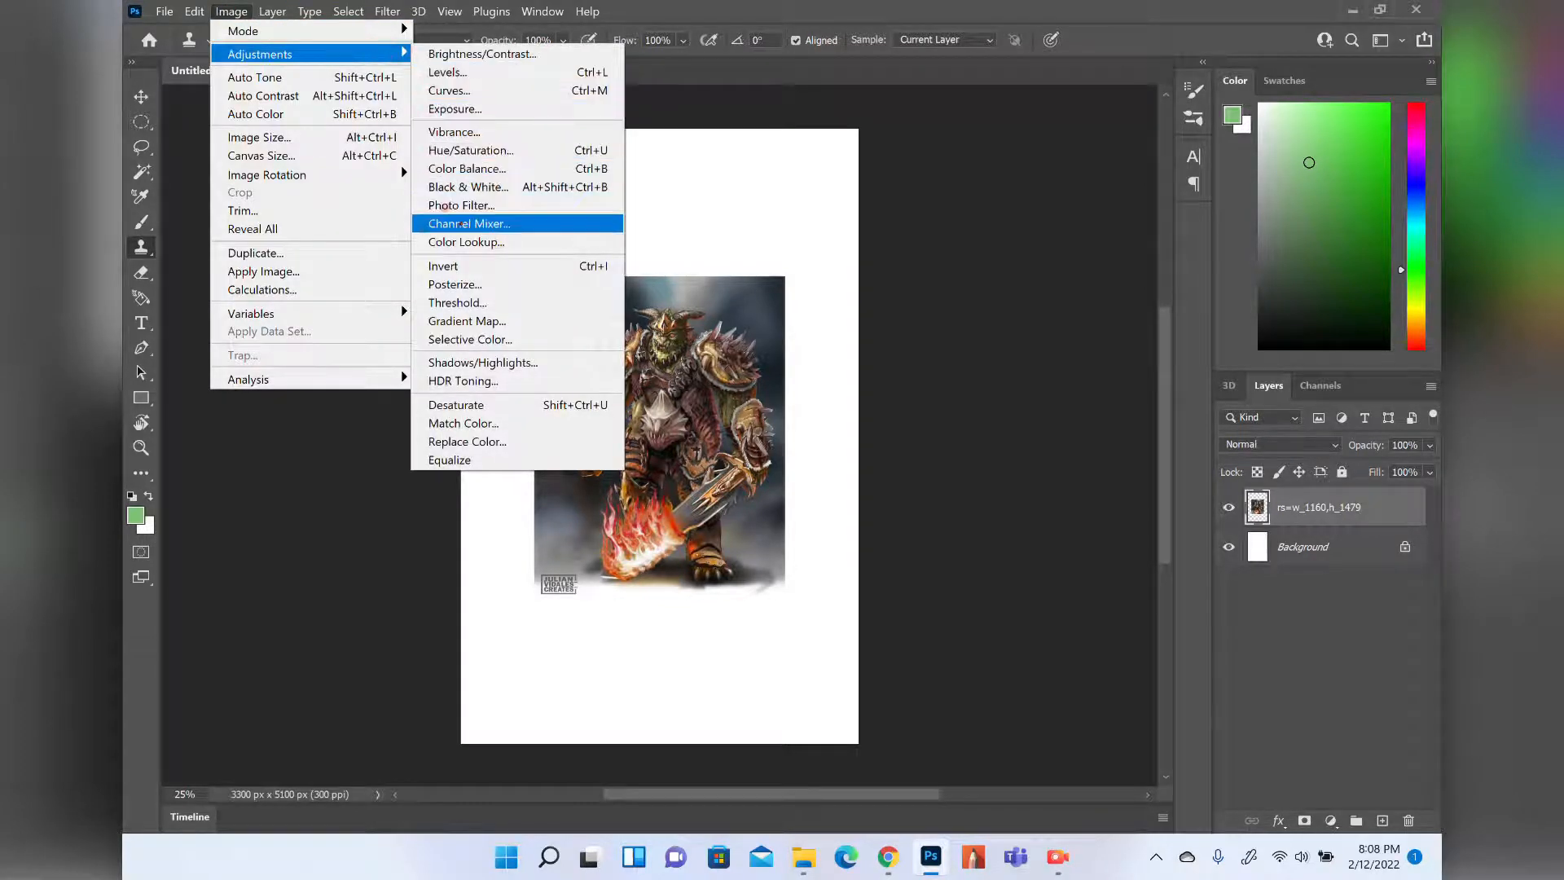
pyautogui.click(454, 284)
pyautogui.moveTo(635, 203); pyautogui.dragTo(875, 487)
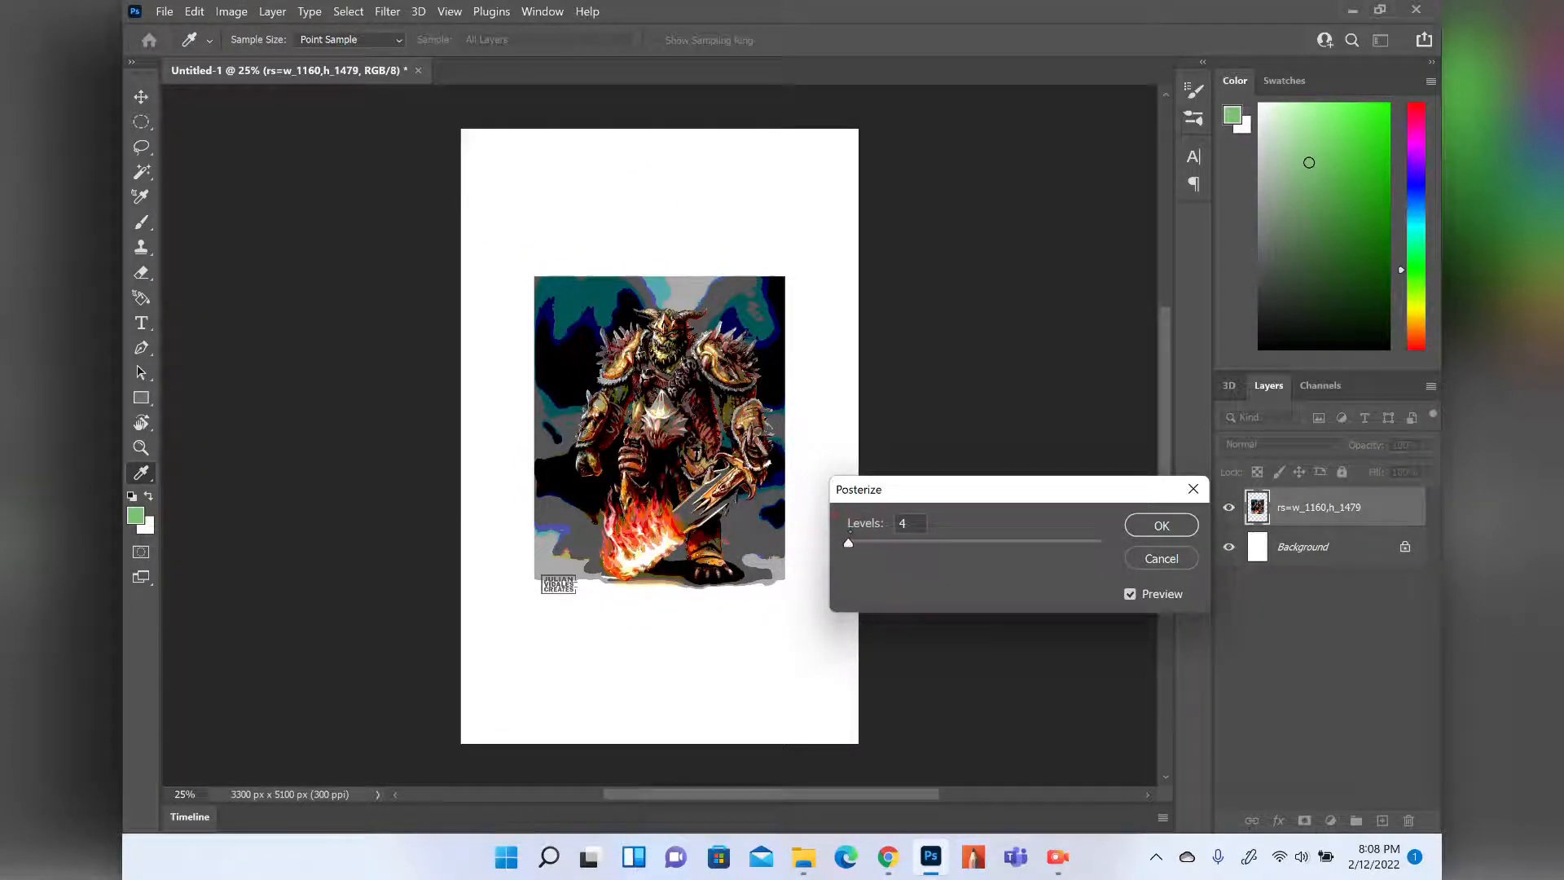
pyautogui.moveTo(865, 489); pyautogui.dragTo(811, 594)
pyautogui.moveTo(791, 649); pyautogui.dragTo(1044, 643)
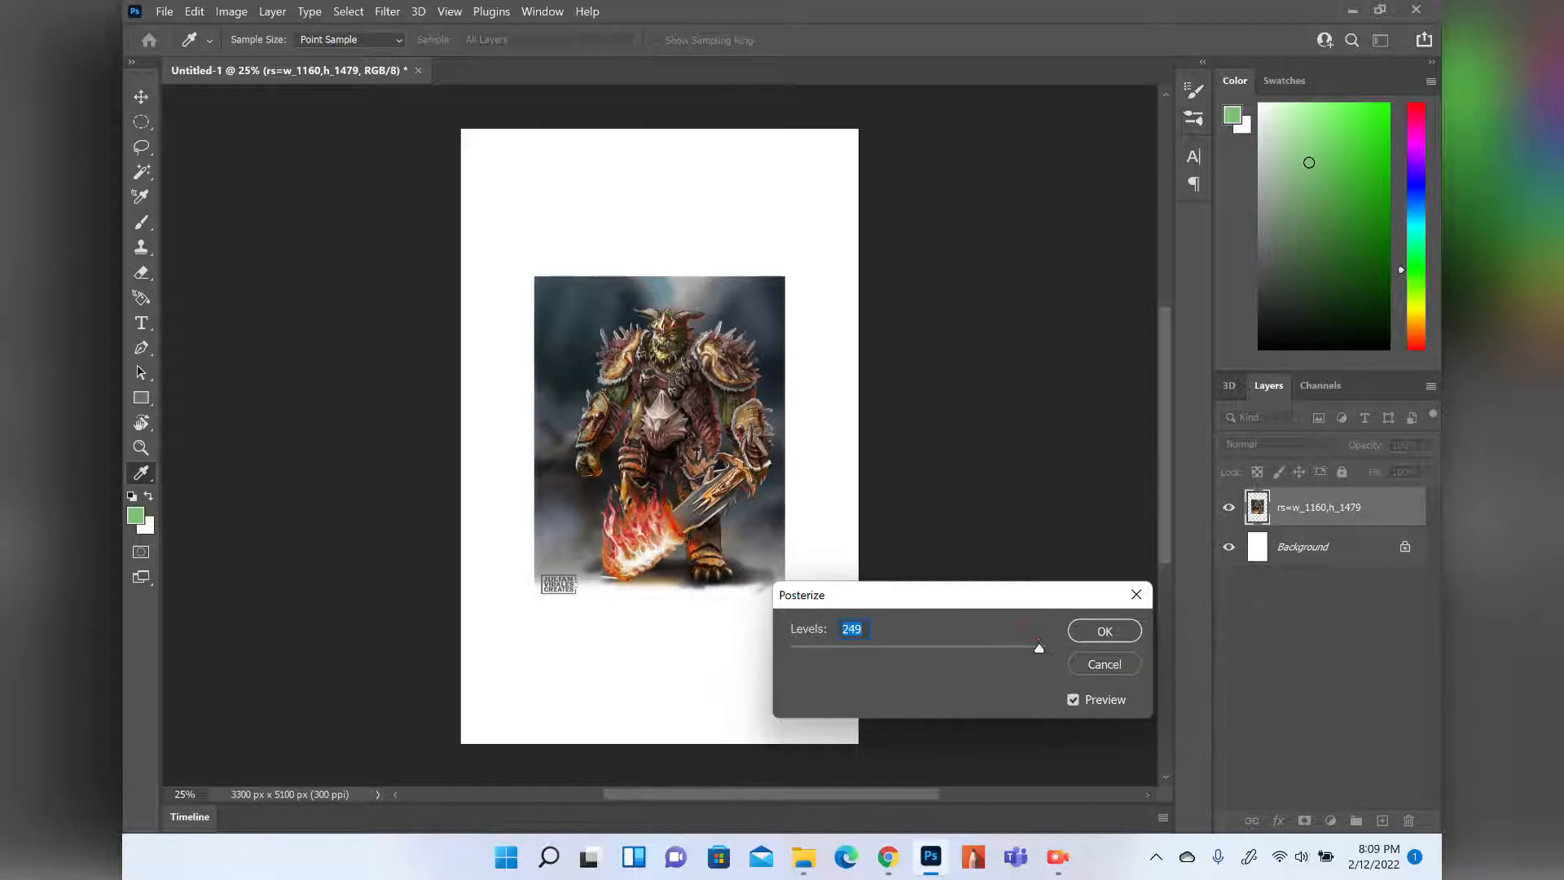
pyautogui.moveTo(1025, 634); pyautogui.dragTo(751, 660)
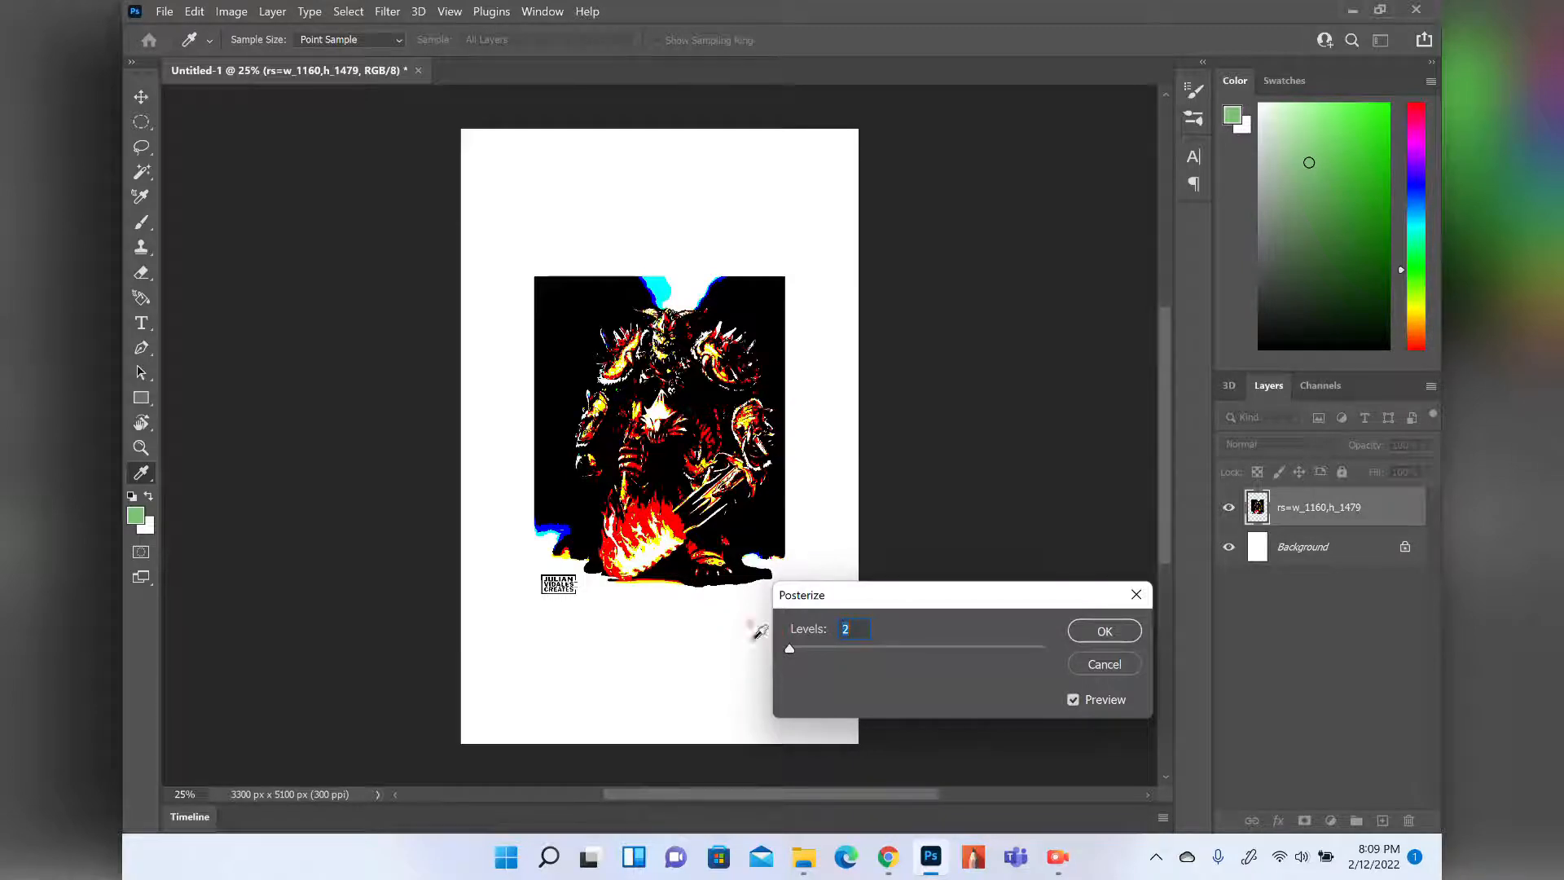
pyautogui.moveTo(790, 649)
pyautogui.mouseDown()
pyautogui.moveTo(810, 650)
pyautogui.moveTo(795, 649)
pyautogui.mouseUp()
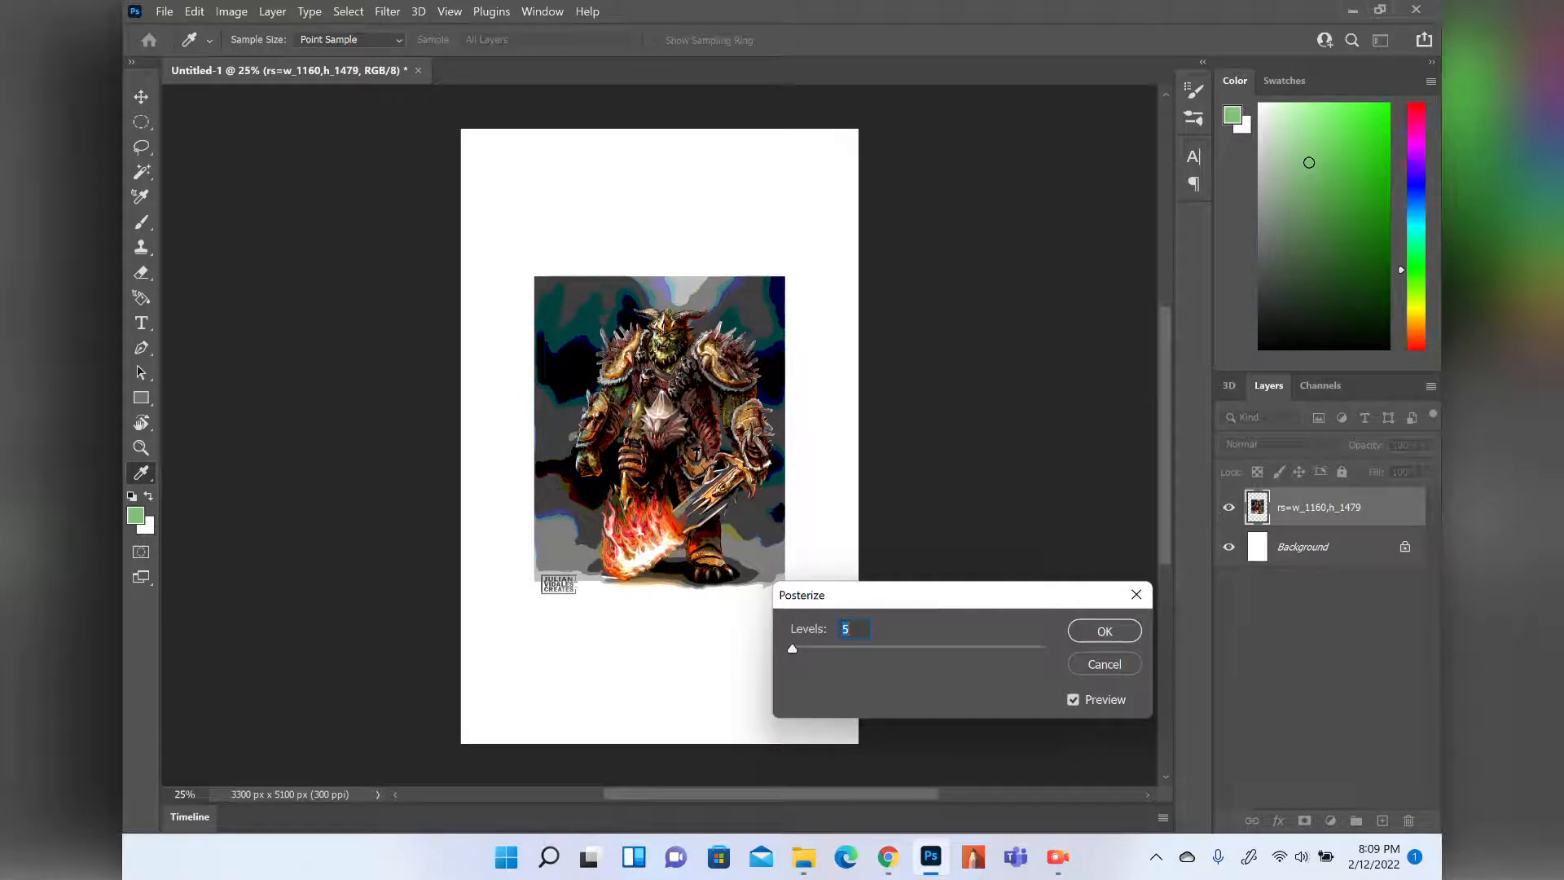
pyautogui.click(1082, 655)
# Preview Threshold on the image at level 86, compare it with the original, and cancel it.
pyautogui.click(232, 11)
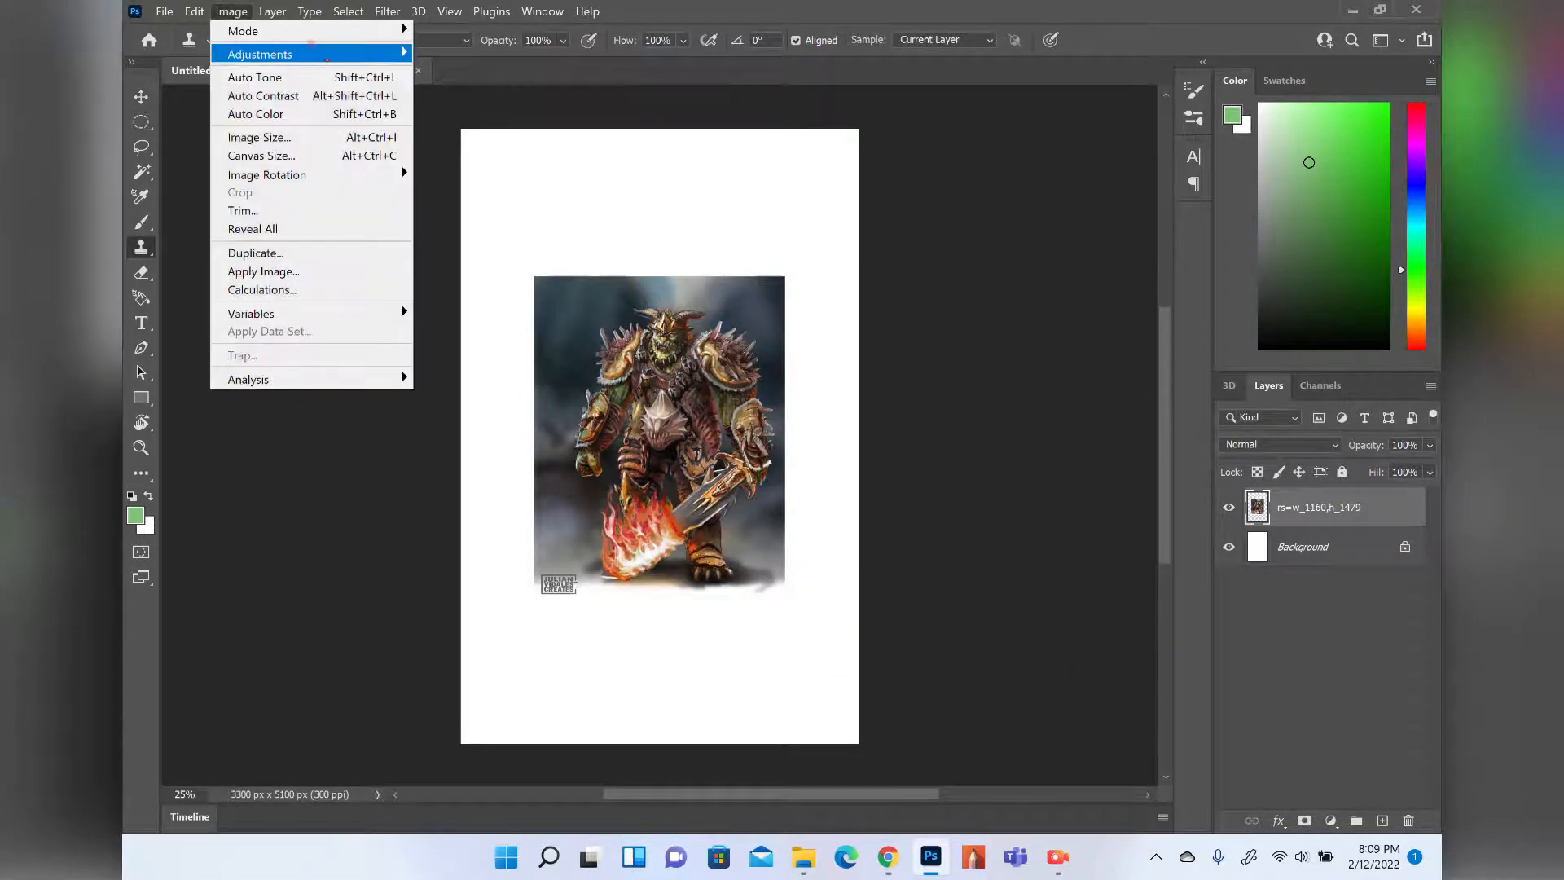
pyautogui.moveTo(244, 54)
pyautogui.click(456, 302)
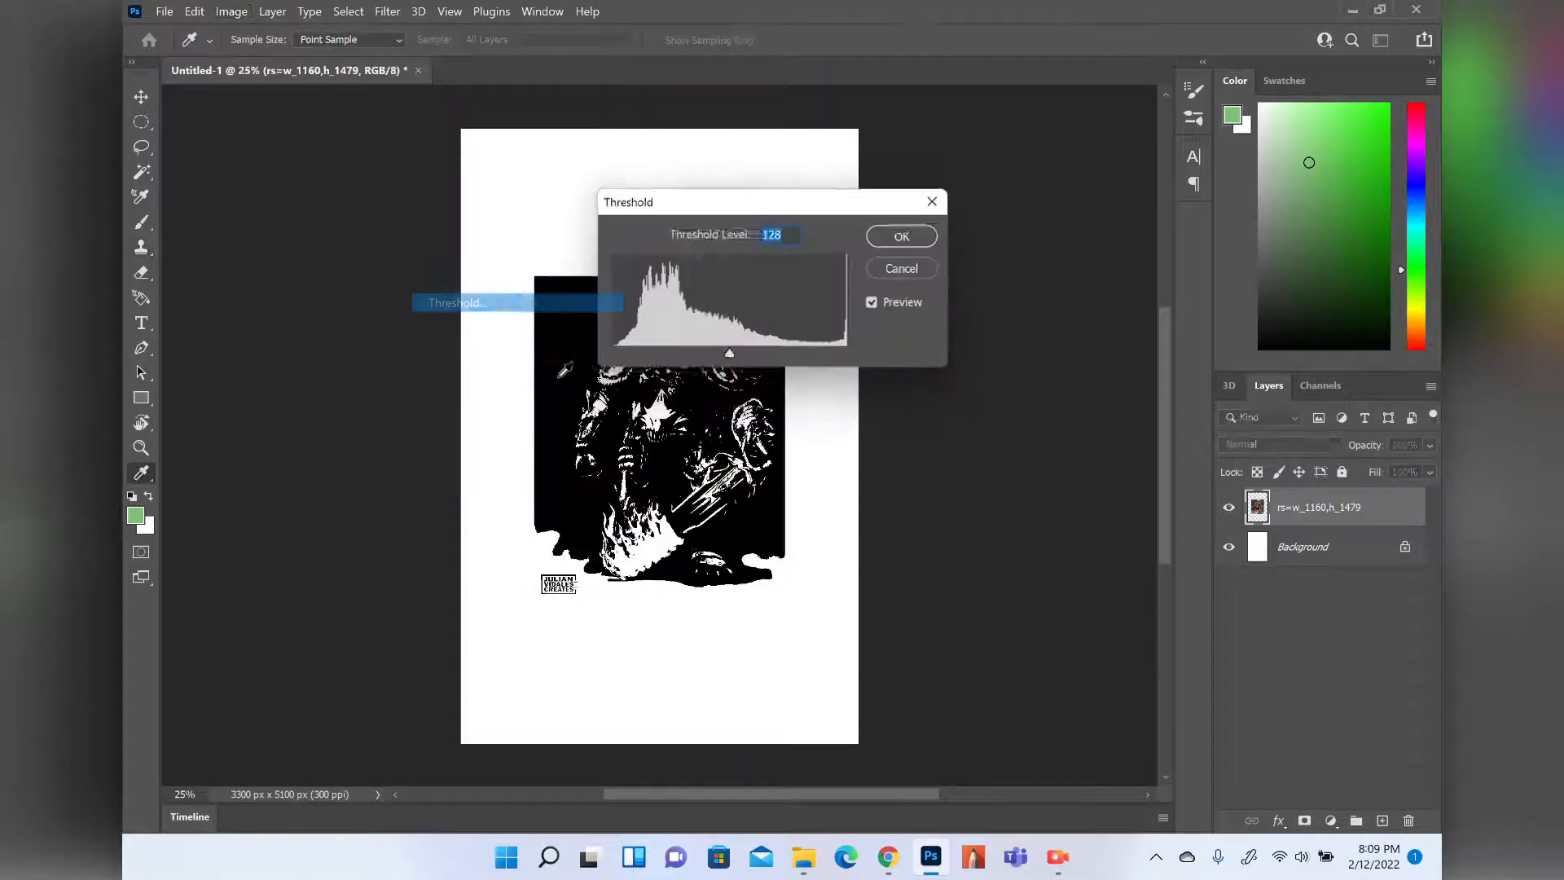
pyautogui.moveTo(786, 336); pyautogui.dragTo(817, 573)
pyautogui.moveTo(900, 715)
pyautogui.mouseDown()
pyautogui.moveTo(864, 719)
pyautogui.moveTo(981, 719)
pyautogui.moveTo(839, 721)
pyautogui.moveTo(871, 722)
pyautogui.mouseUp()
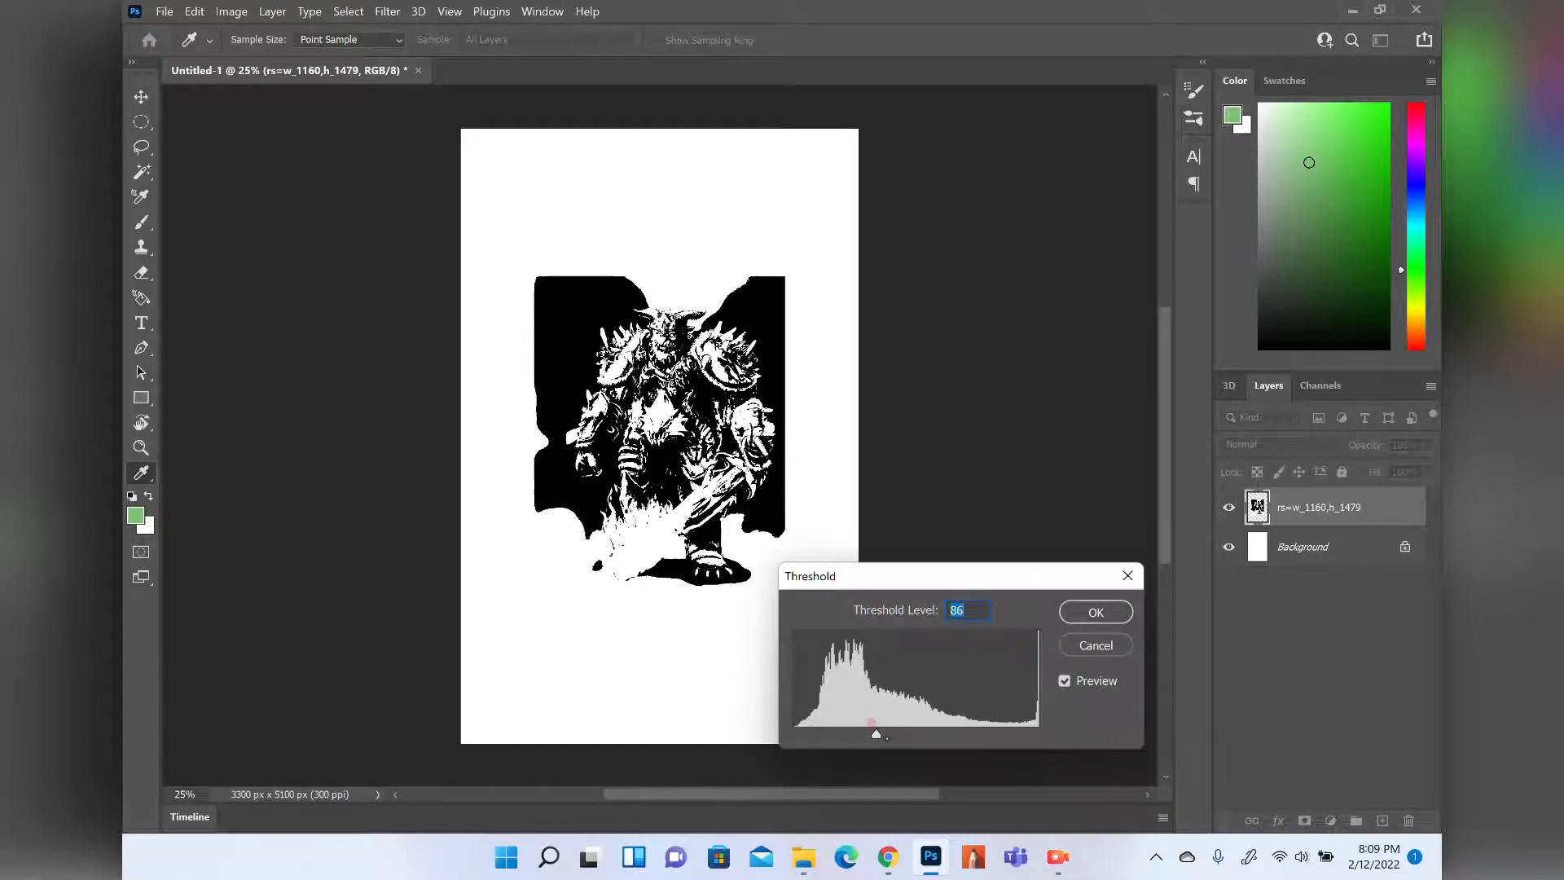
pyautogui.click(1047, 666)
pyautogui.click(1058, 664)
pyautogui.click(1059, 664)
pyautogui.click(1088, 642)
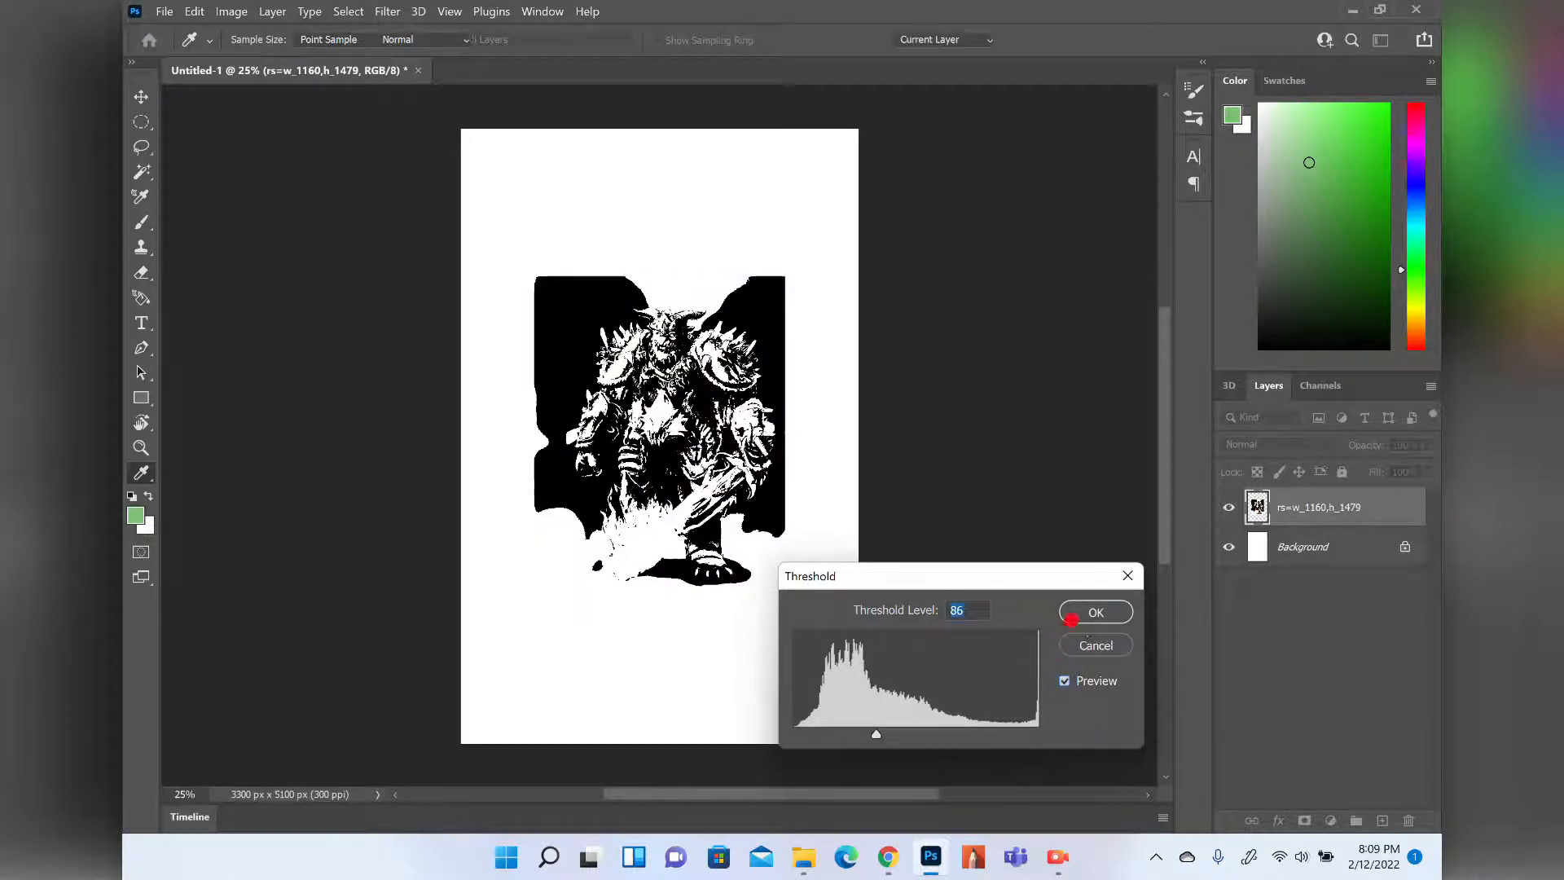
# Open Selective Color beside the image and, for Reds, raise yellow to the maximum and lower cyan.
pyautogui.click(232, 11)
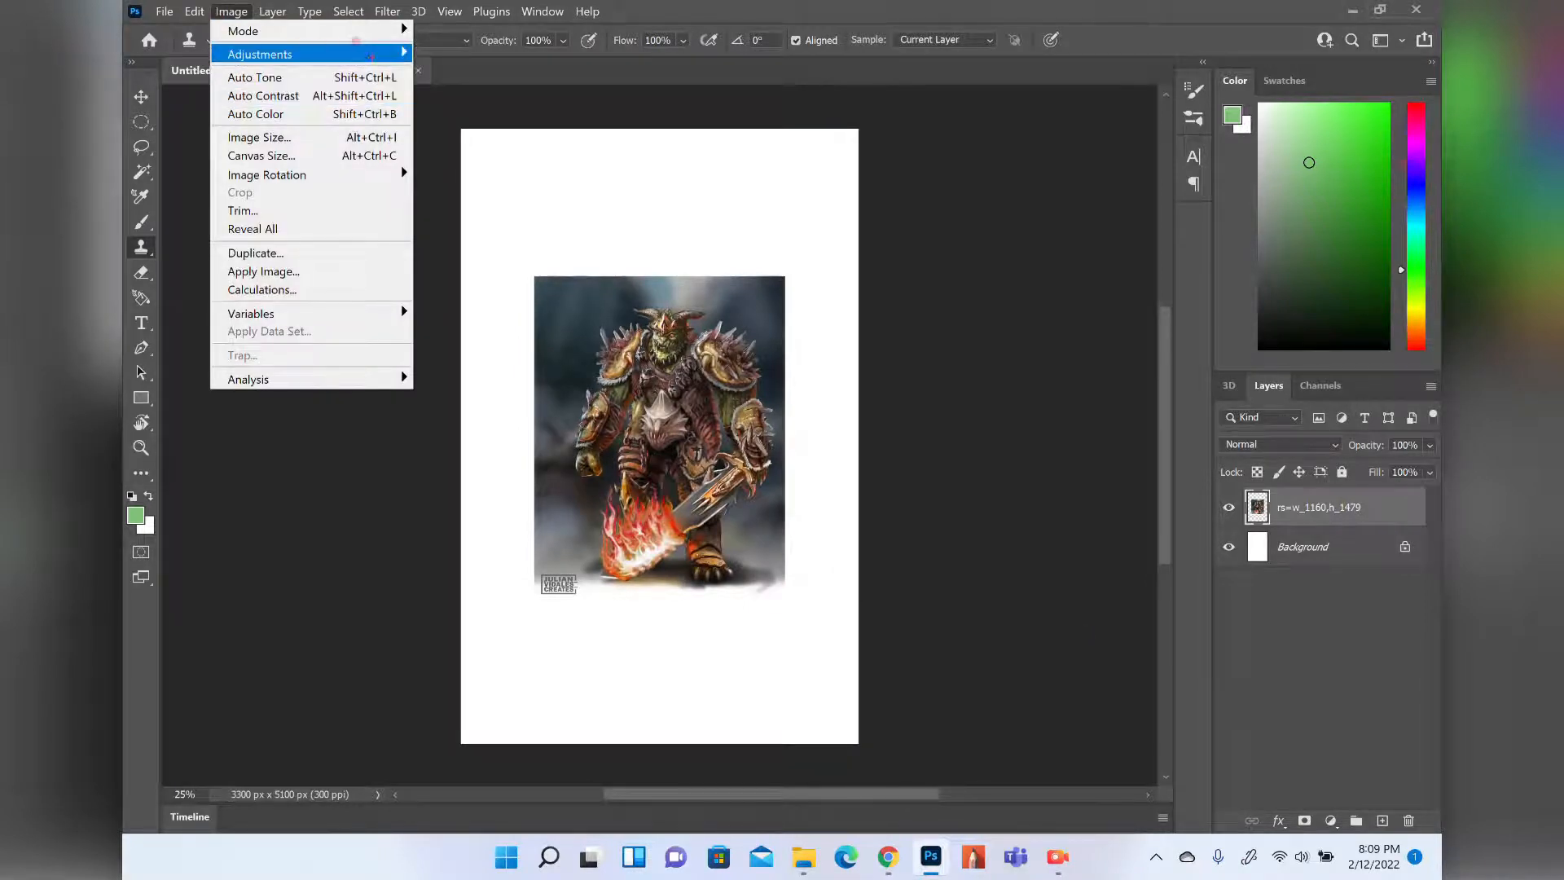
pyautogui.moveTo(326, 54)
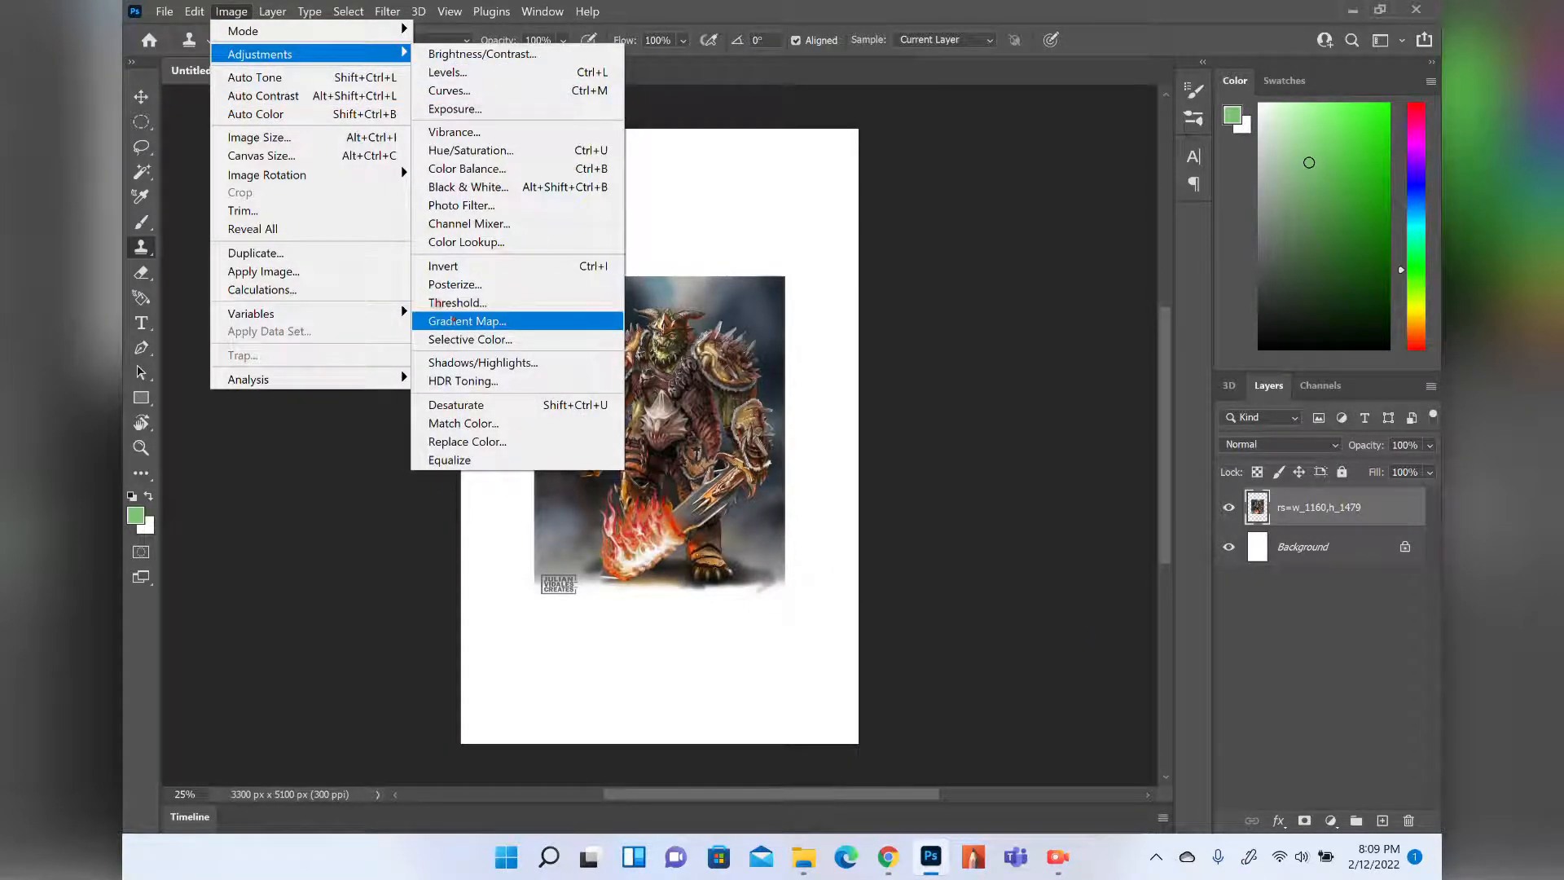
pyautogui.click(451, 340)
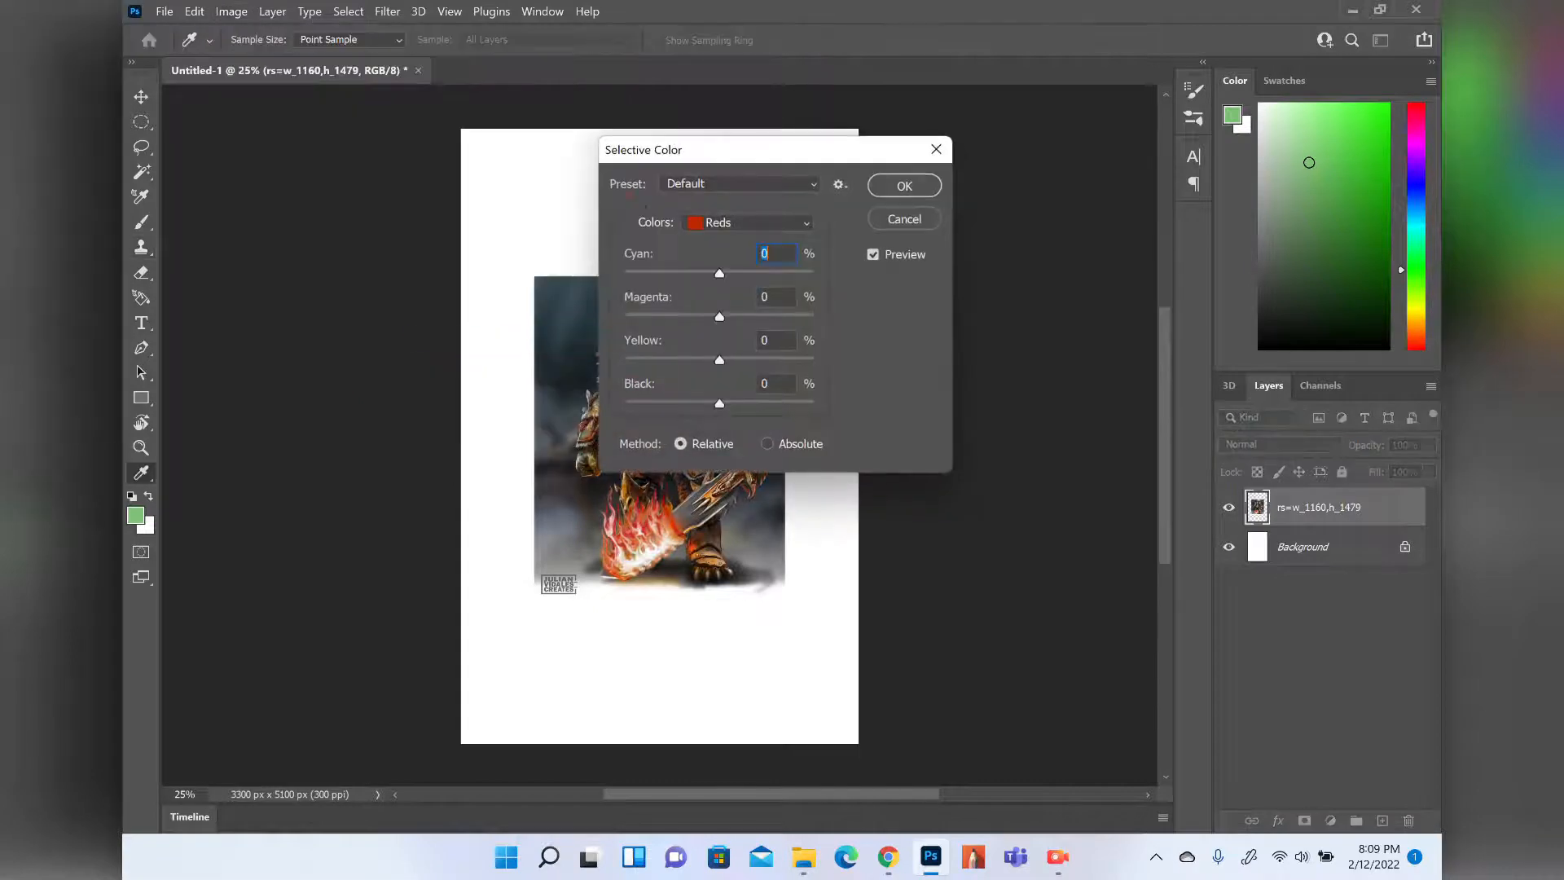
pyautogui.moveTo(652, 151); pyautogui.dragTo(862, 359)
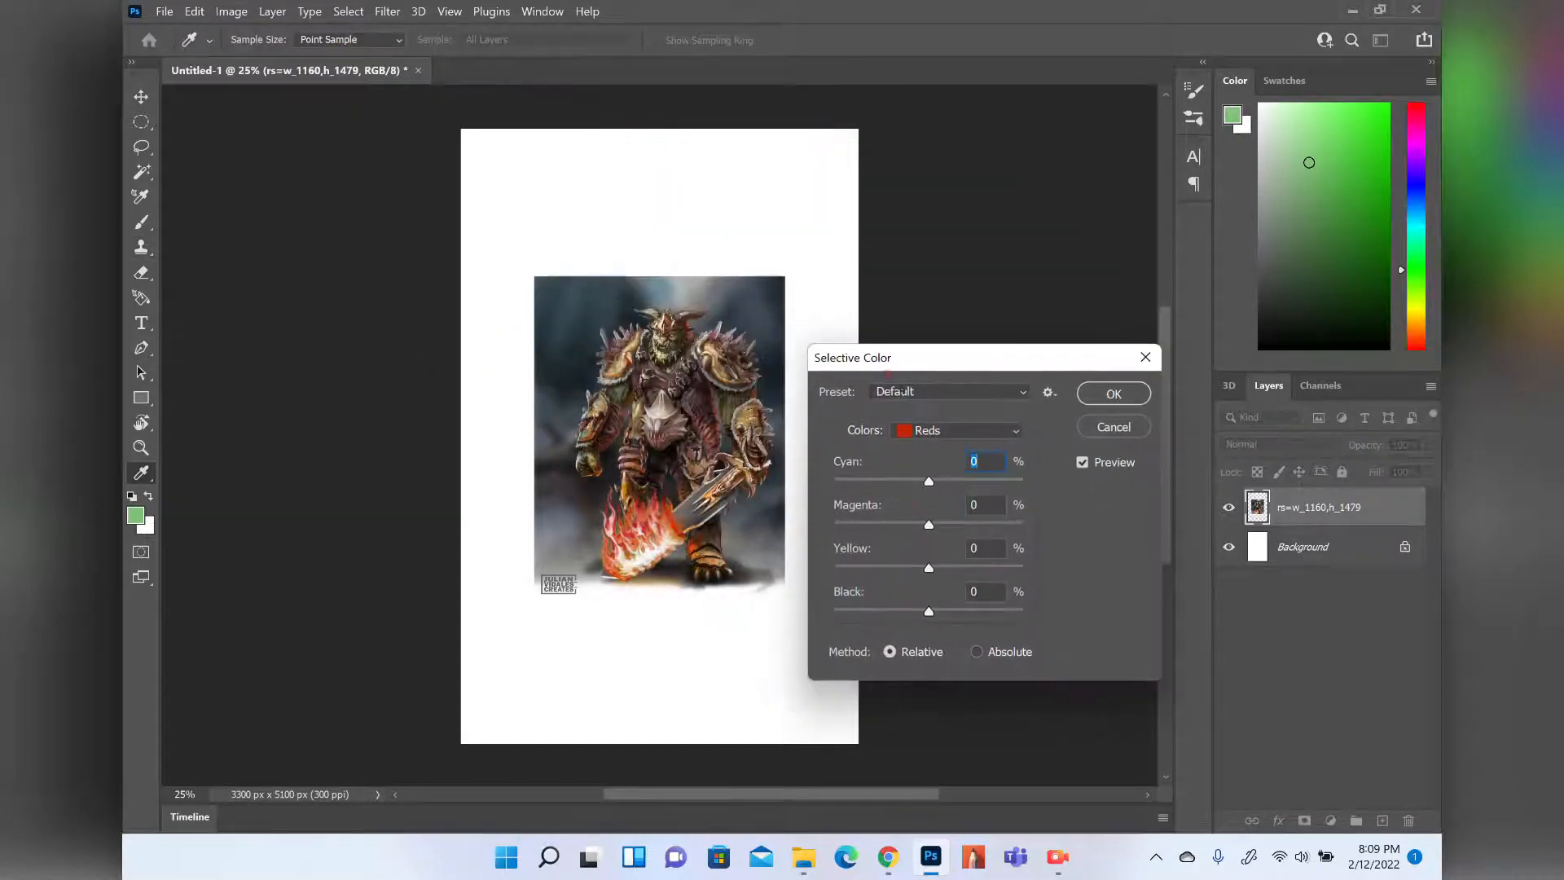
pyautogui.click(925, 430)
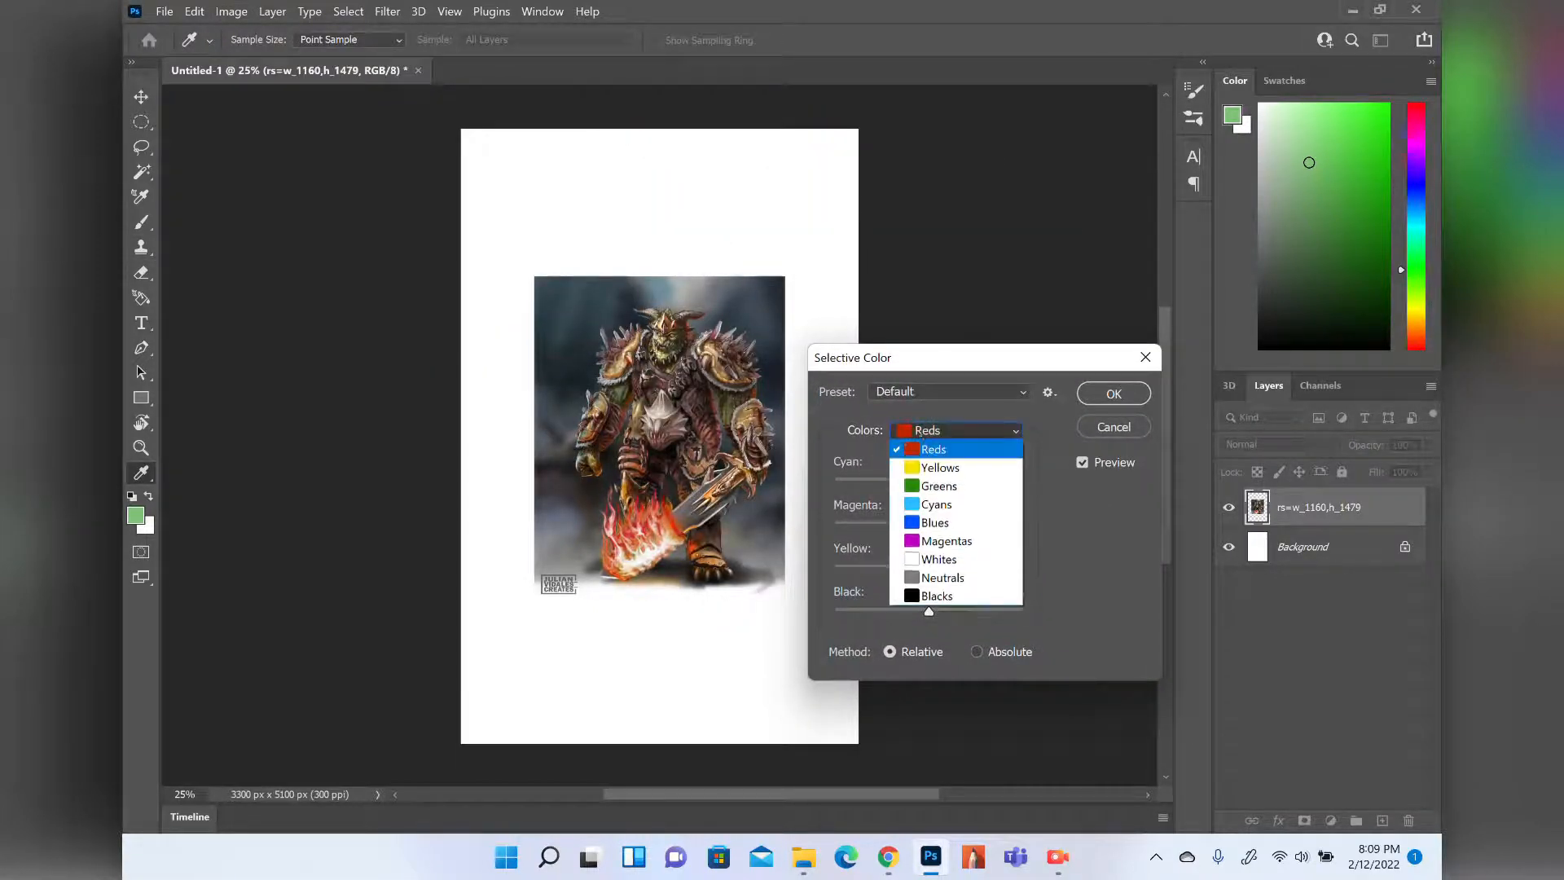
pyautogui.click(912, 449)
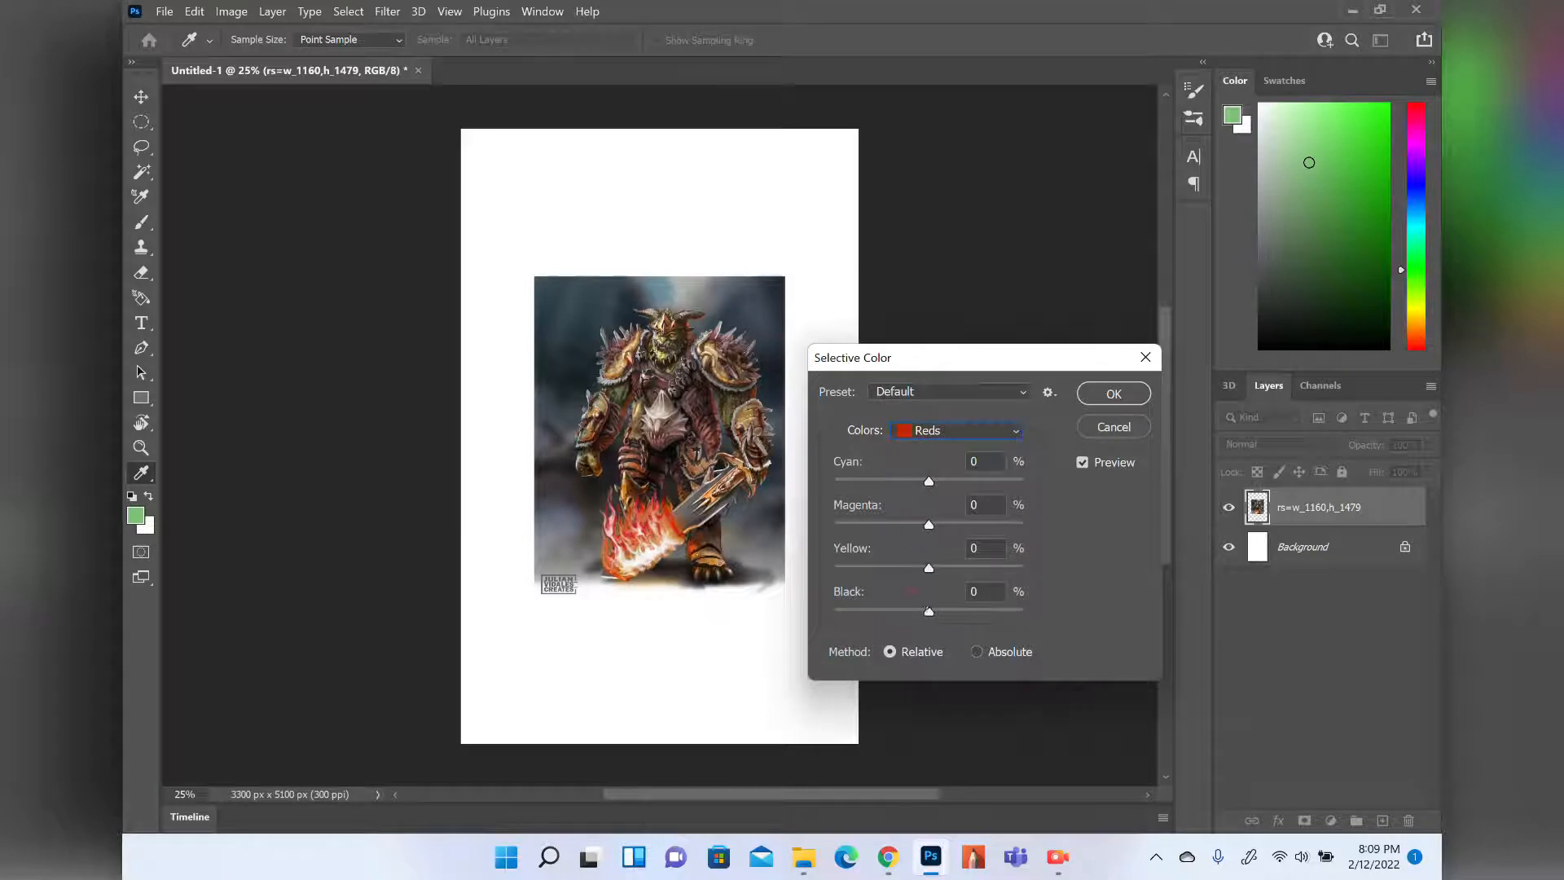
pyautogui.moveTo(928, 551); pyautogui.dragTo(1023, 568)
pyautogui.moveTo(929, 524); pyautogui.dragTo(861, 481)
# Switch Selective Color to Greens, raise black to the maximum, adjust cyan slightly, and cancel the adjustment.
pyautogui.click(958, 431)
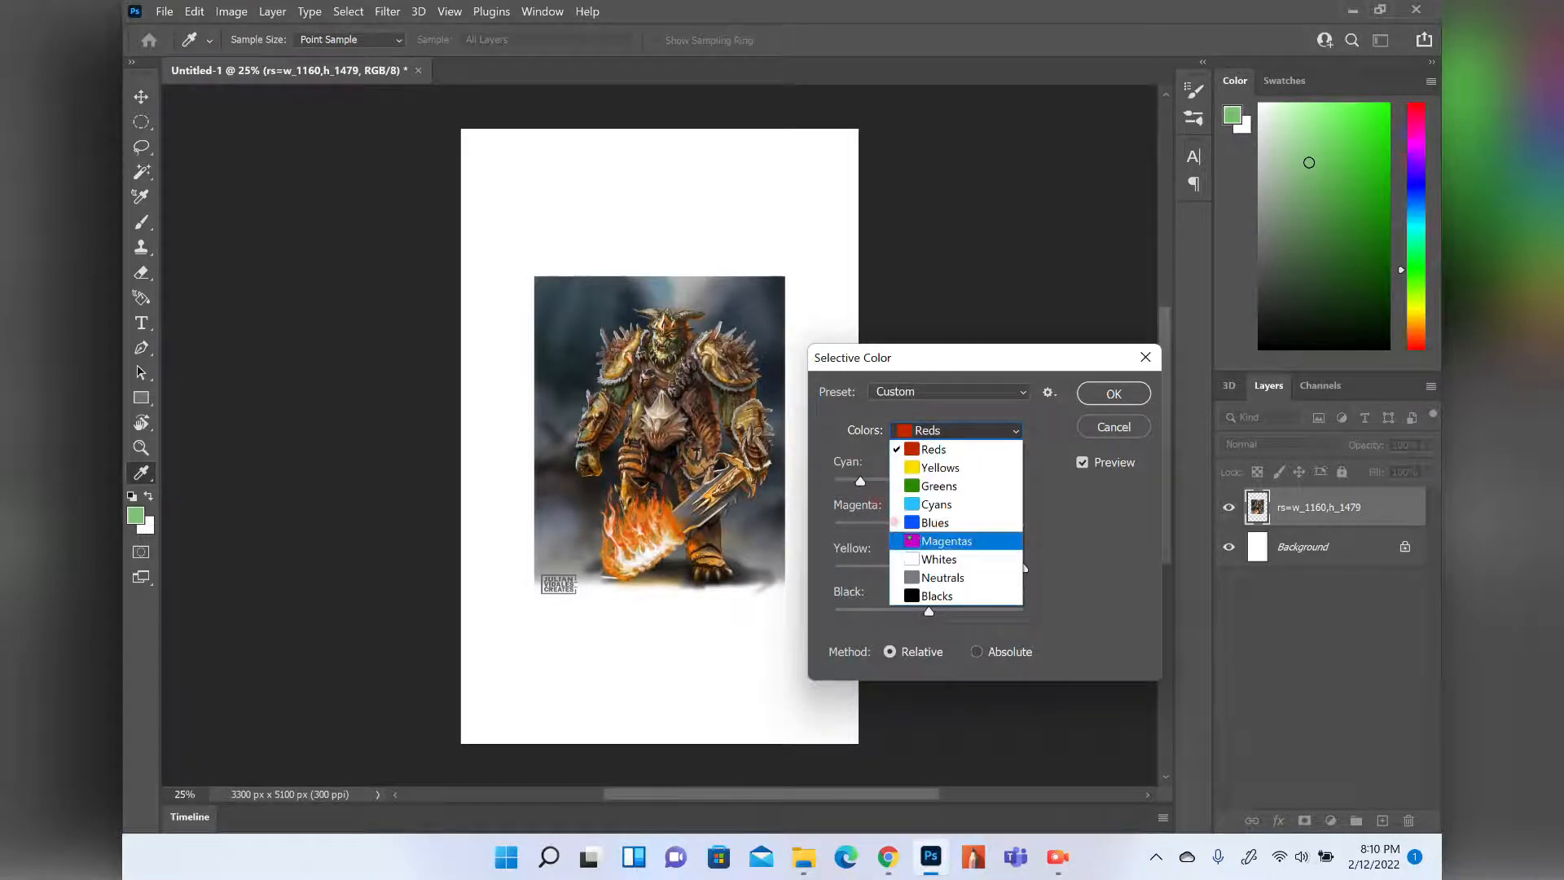
pyautogui.click(935, 485)
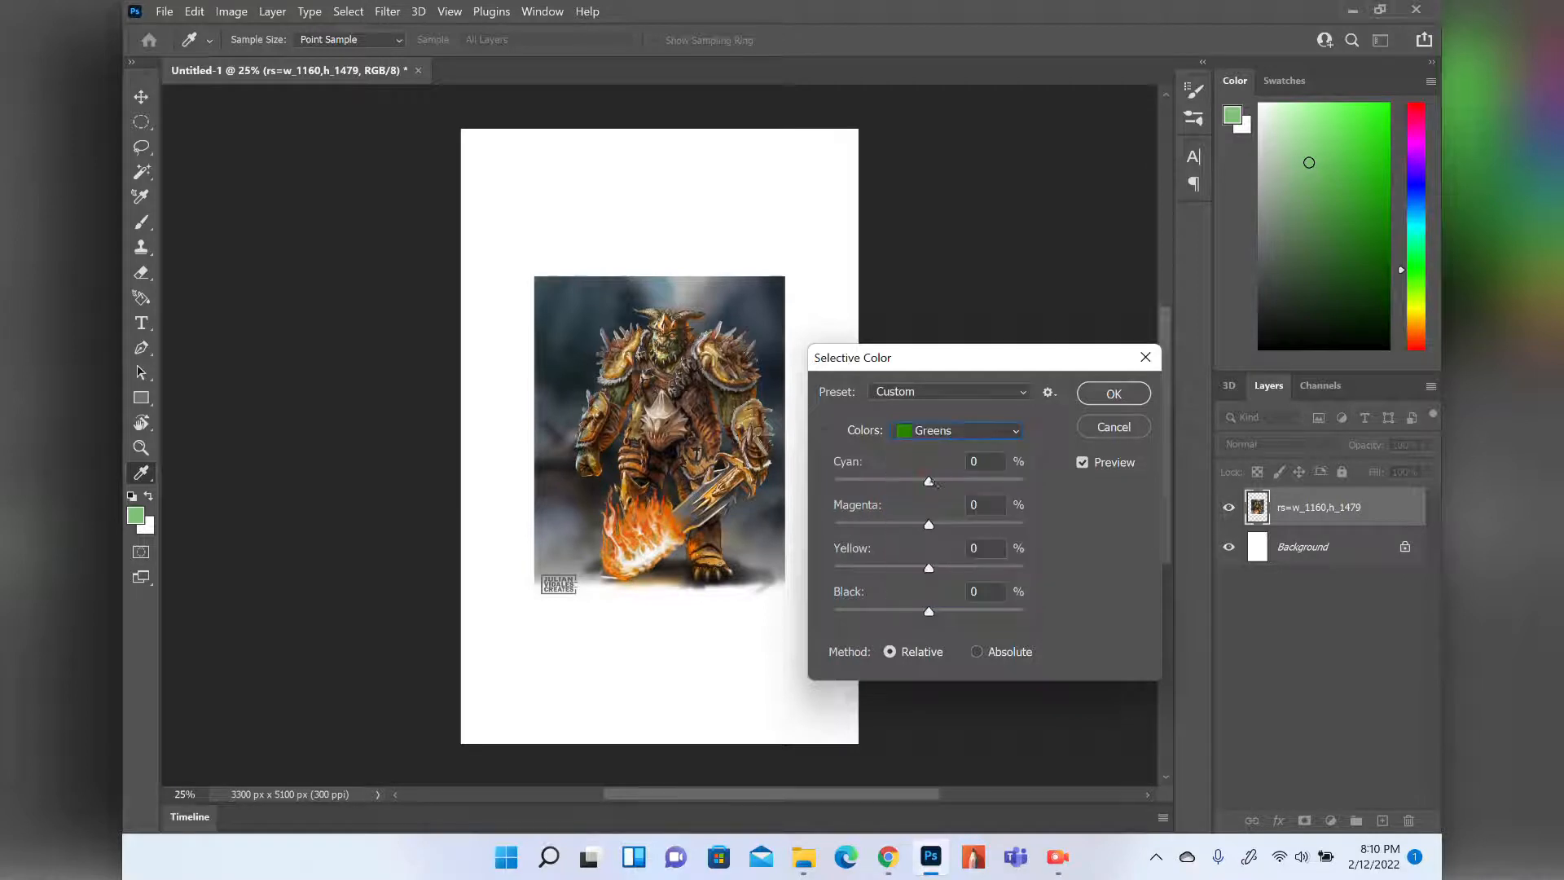
pyautogui.moveTo(929, 612); pyautogui.dragTo(1025, 612)
pyautogui.moveTo(928, 481)
pyautogui.mouseDown()
pyautogui.moveTo(878, 482)
pyautogui.moveTo(1013, 482)
pyautogui.moveTo(842, 481)
pyautogui.moveTo(934, 482)
pyautogui.mouseUp()
pyautogui.click(1094, 430)
# Open Shadows/Highlights, place the dialog clear of the image, and set the shadows amount to 0%.
pyautogui.click(231, 12)
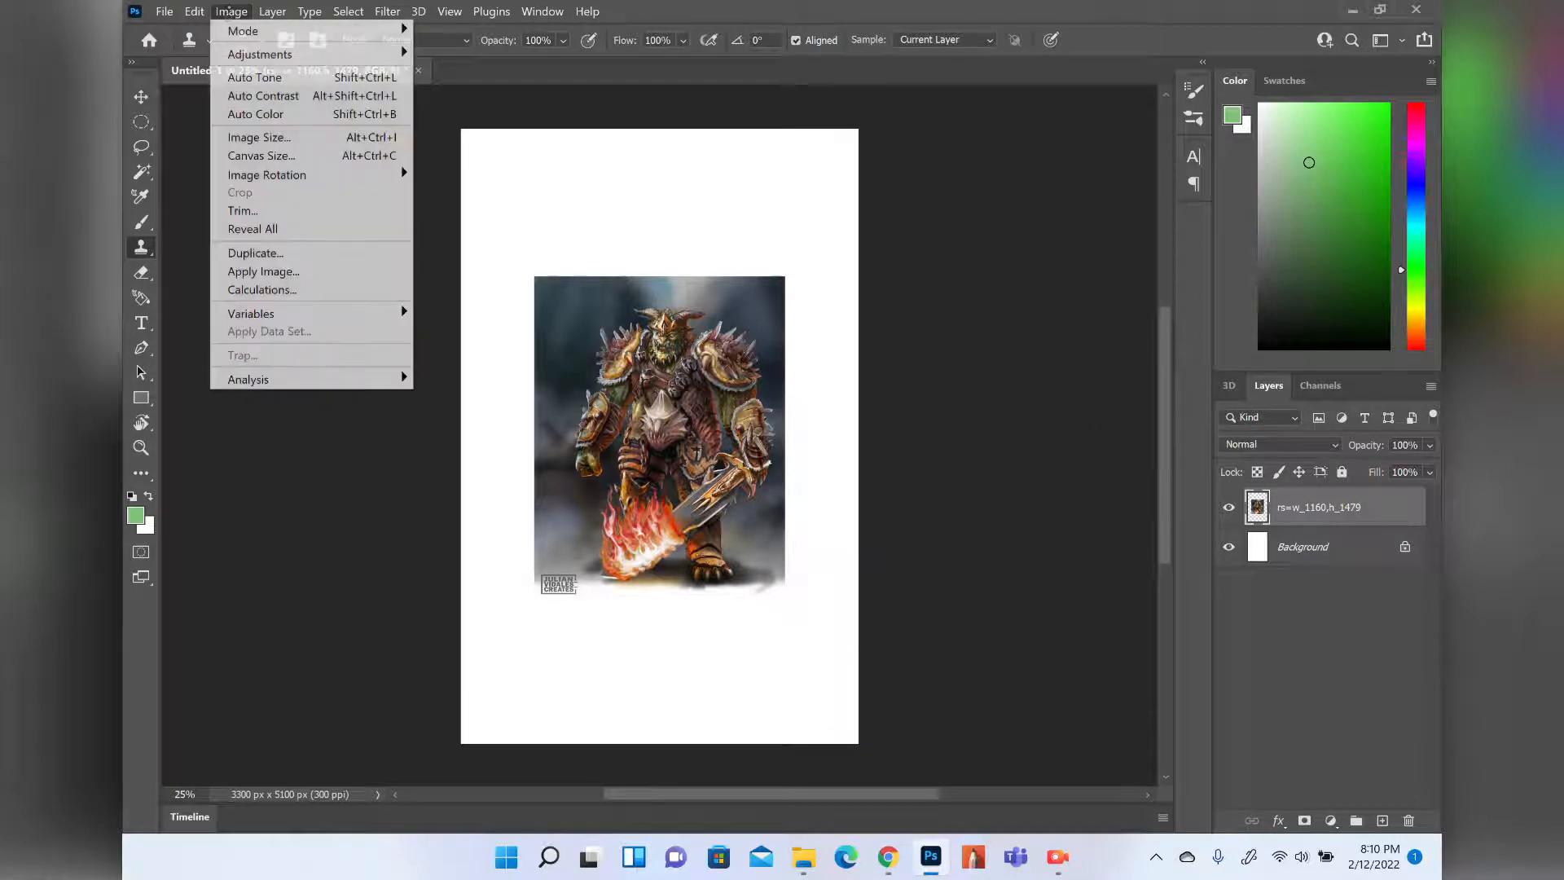
pyautogui.moveTo(334, 52)
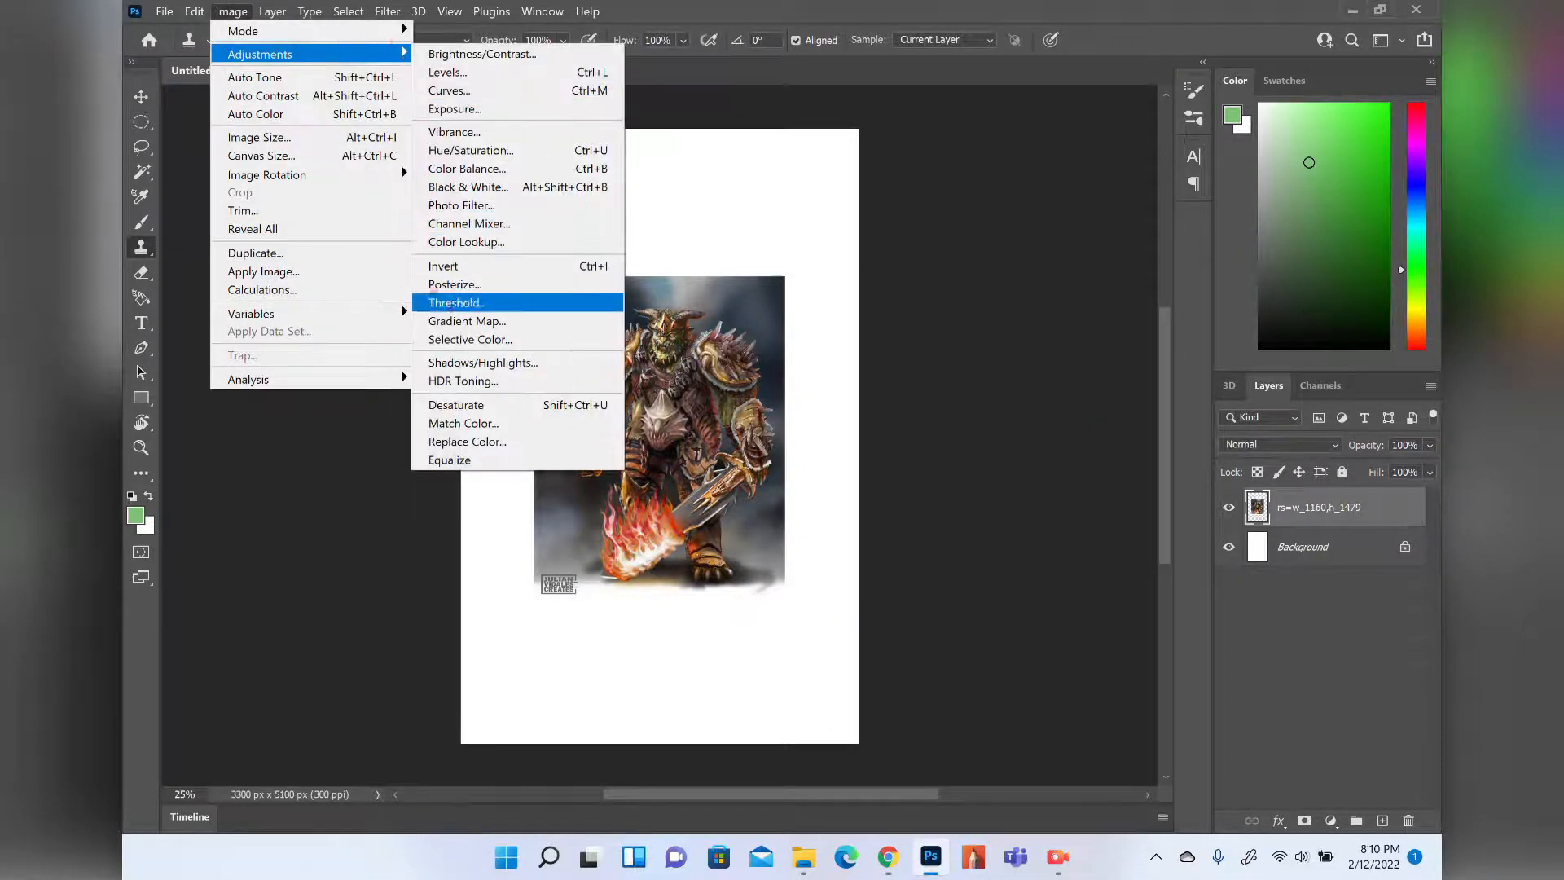
pyautogui.click(453, 363)
pyautogui.moveTo(640, 194); pyautogui.dragTo(886, 440)
pyautogui.write('0')
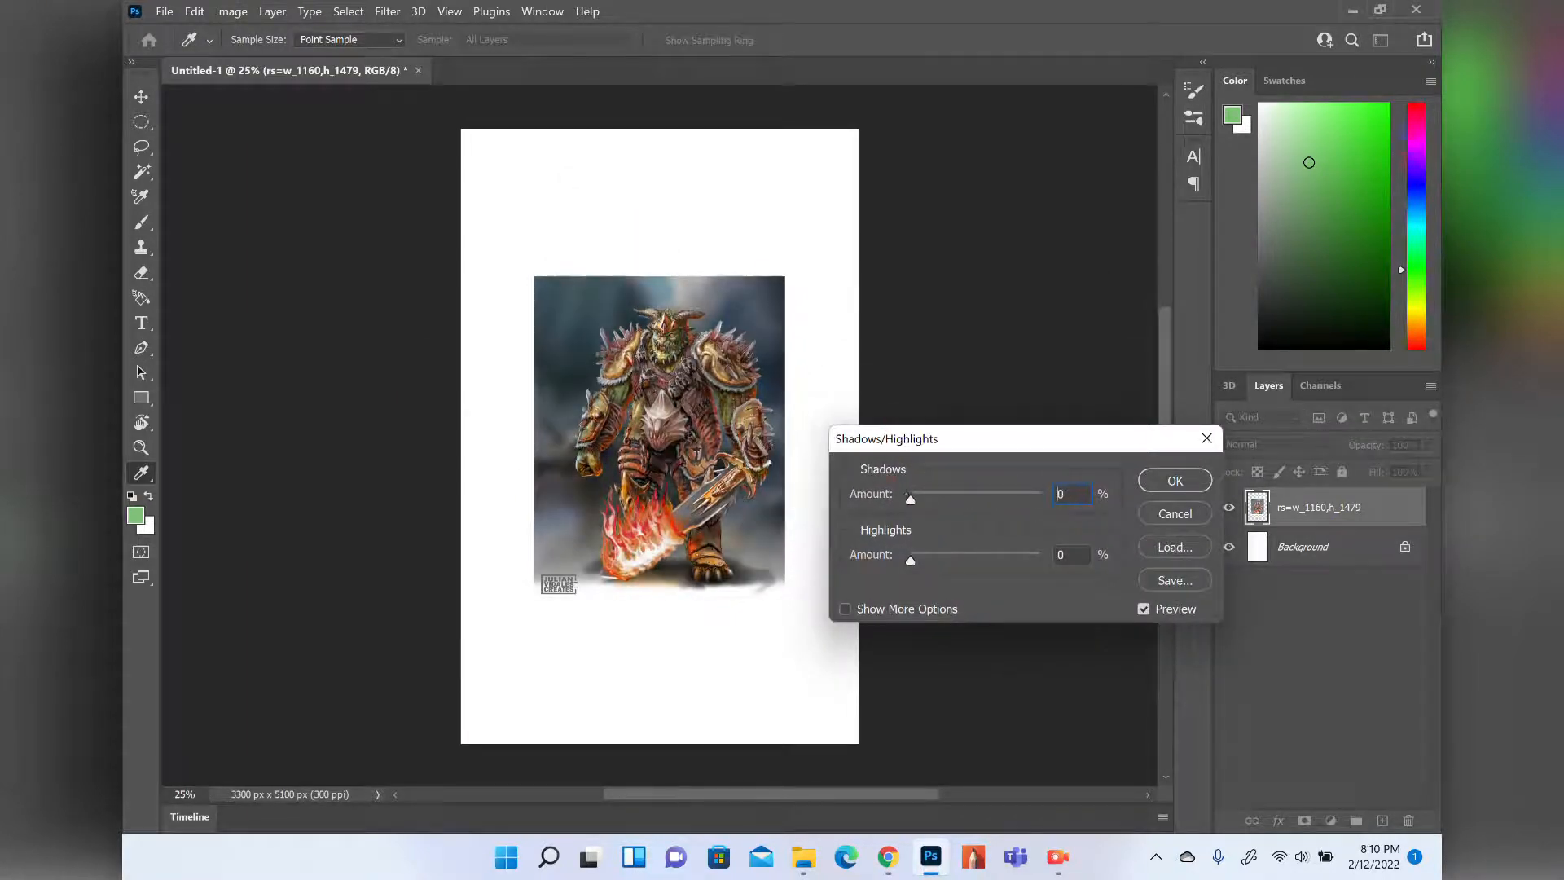
# Preview Shadows/Highlights with shadows at 70% and highlights at 7%, and cancel the adjustment.
pyautogui.moveTo(911, 498); pyautogui.dragTo(1016, 485)
pyautogui.moveTo(911, 561)
pyautogui.mouseDown()
pyautogui.moveTo(1029, 560)
pyautogui.moveTo(893, 562)
pyautogui.mouseUp()
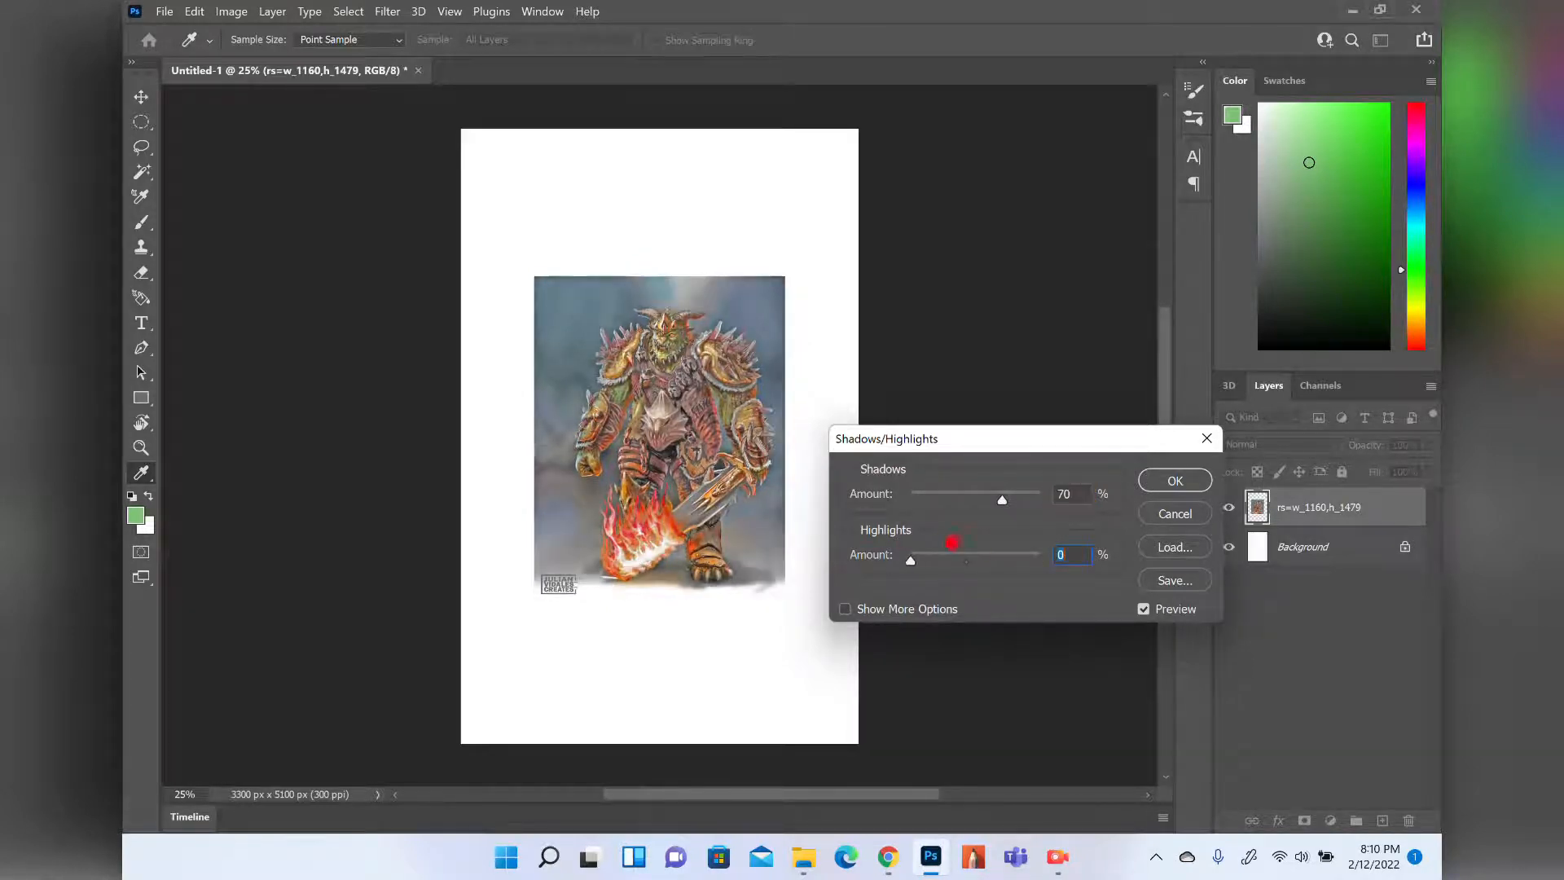
pyautogui.moveTo(991, 559); pyautogui.dragTo(919, 546)
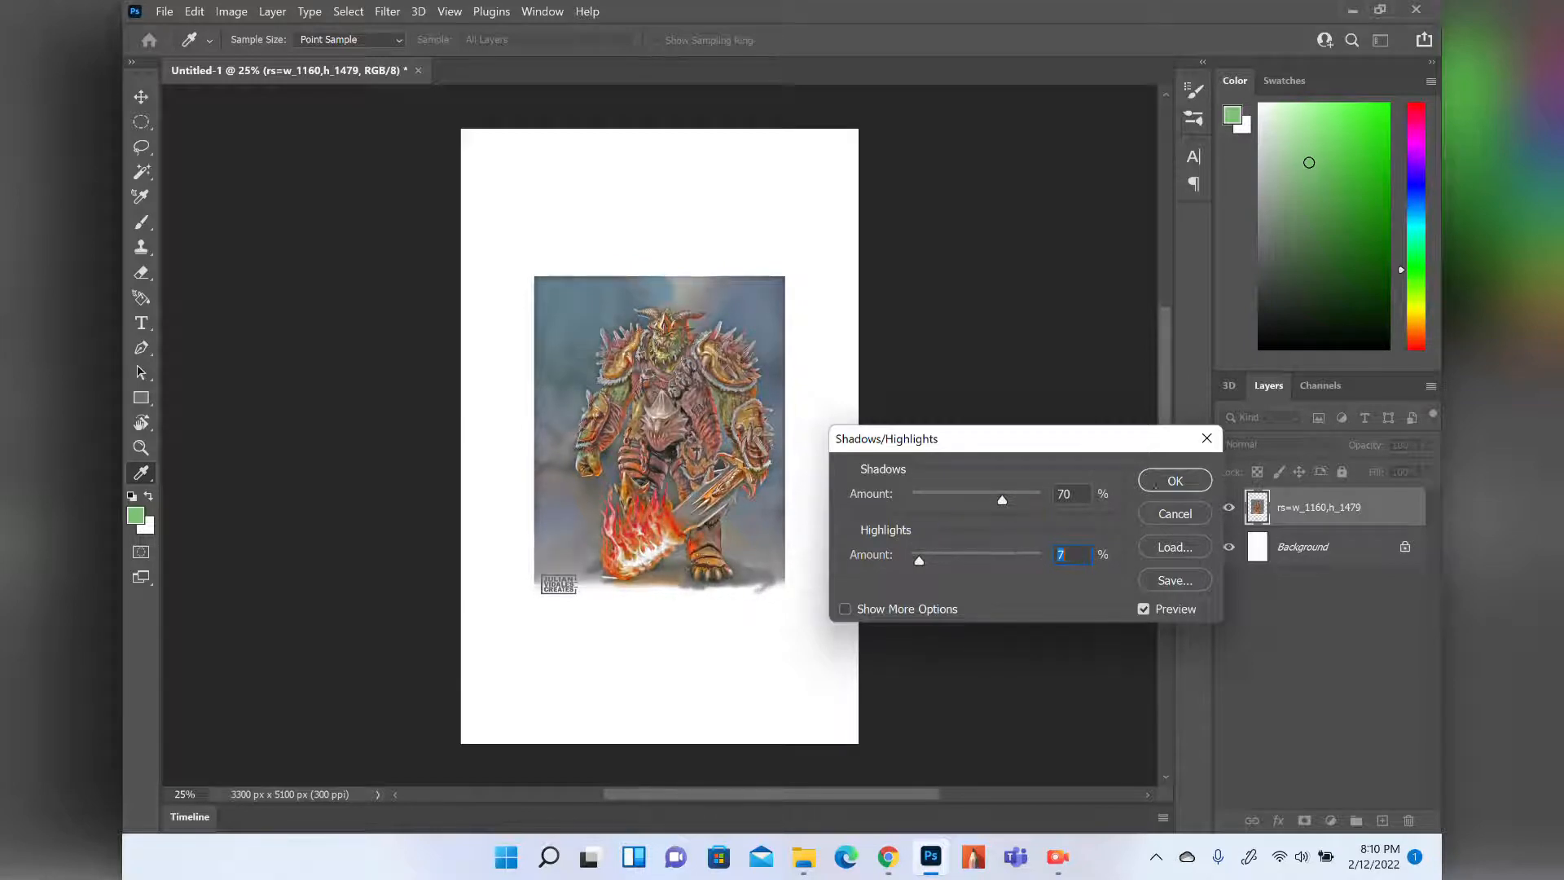
pyautogui.click(1162, 509)
# Start HDR Toning on the image and agree to flatten the document.
pyautogui.click(231, 12)
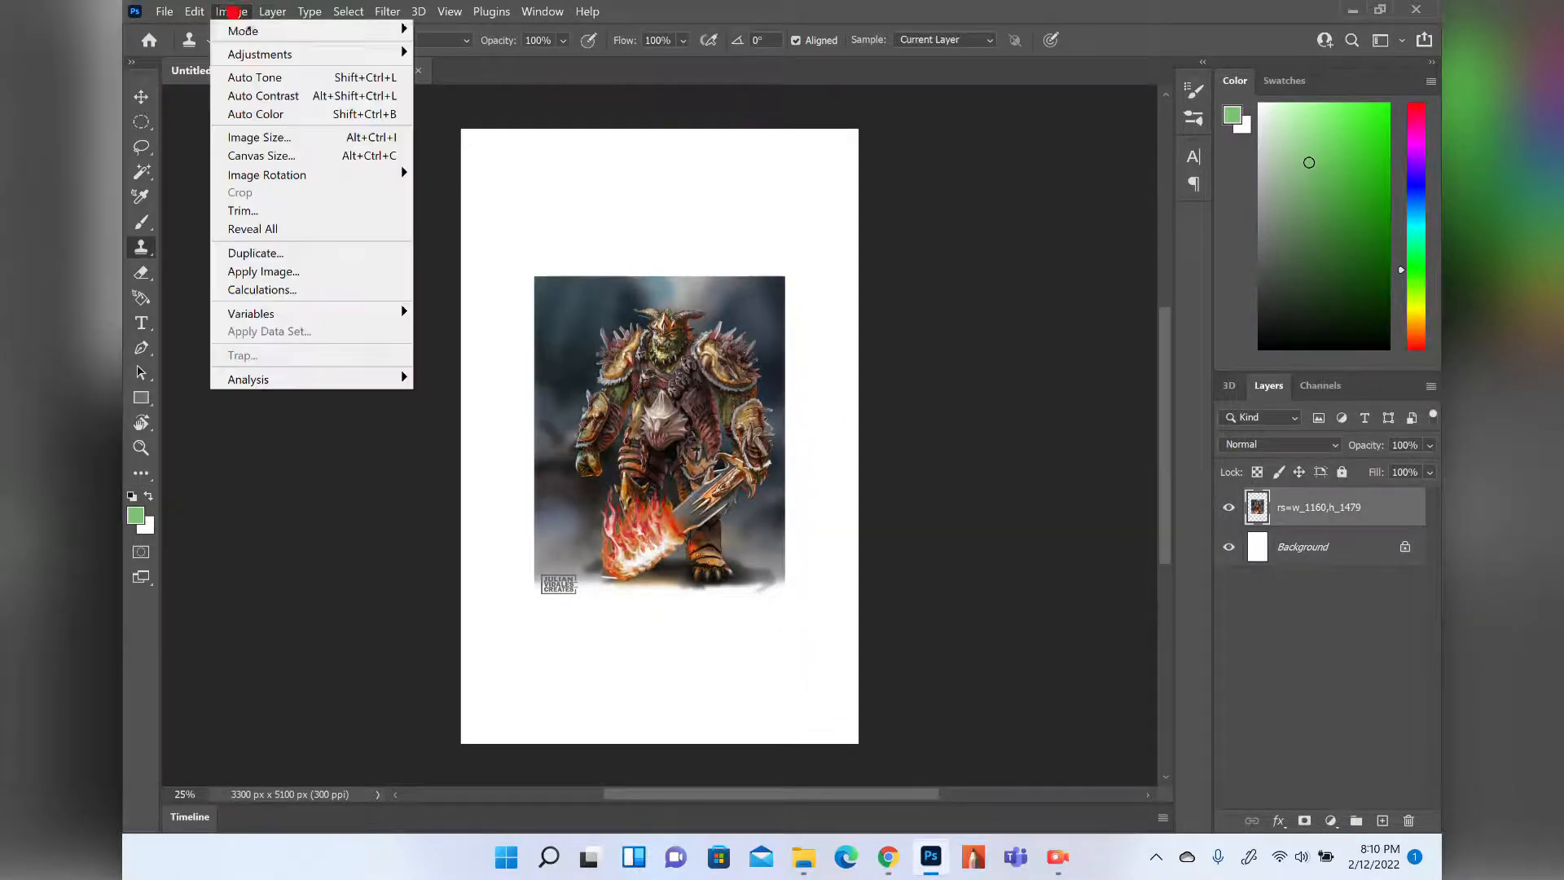
pyautogui.moveTo(318, 54)
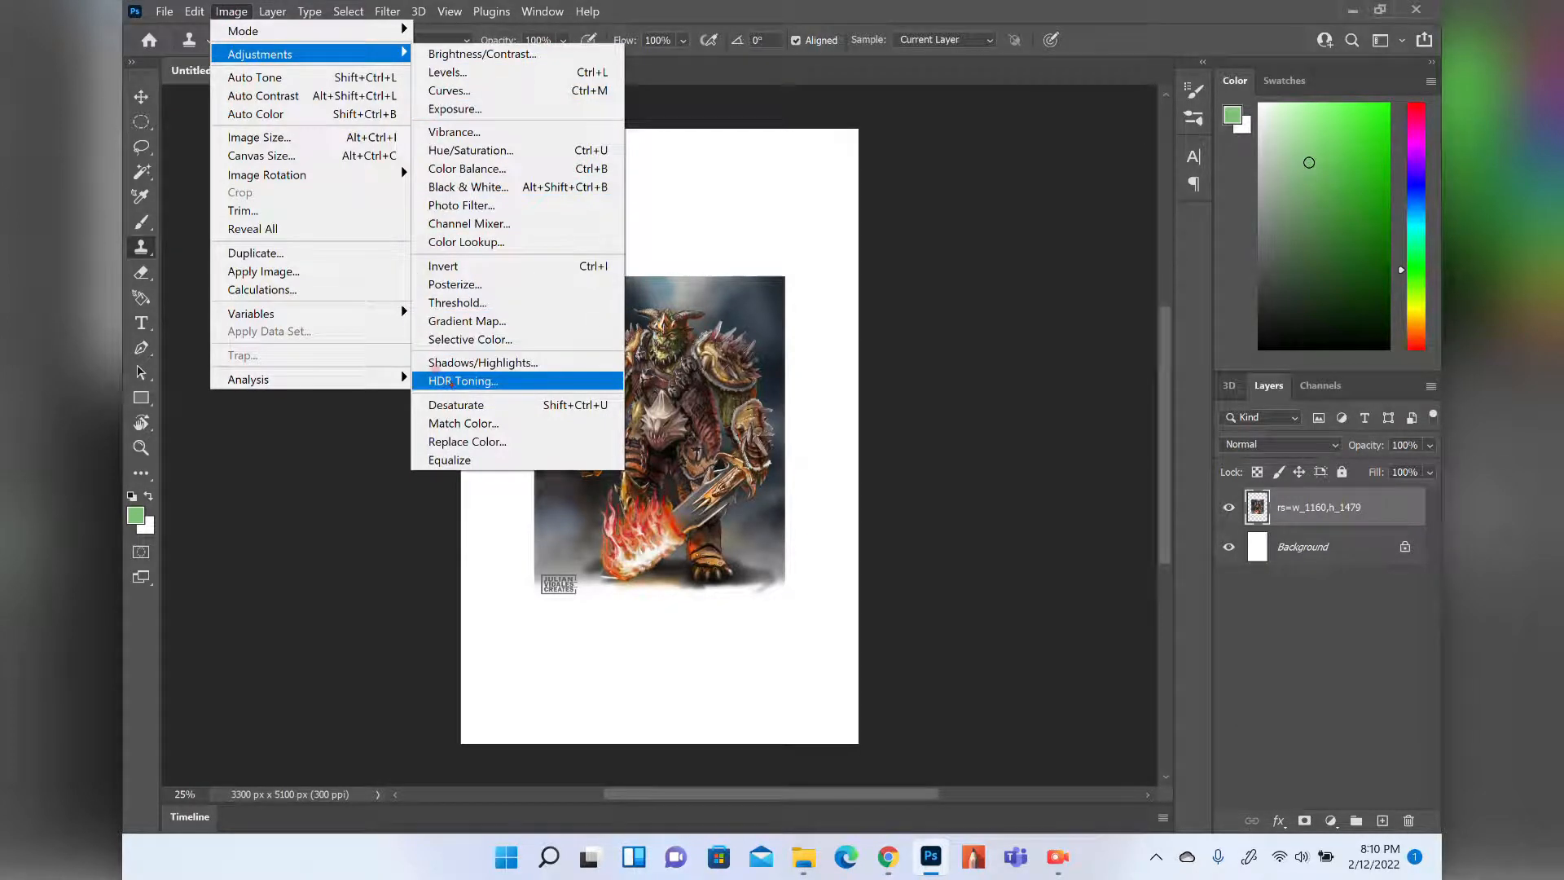
pyautogui.click(451, 382)
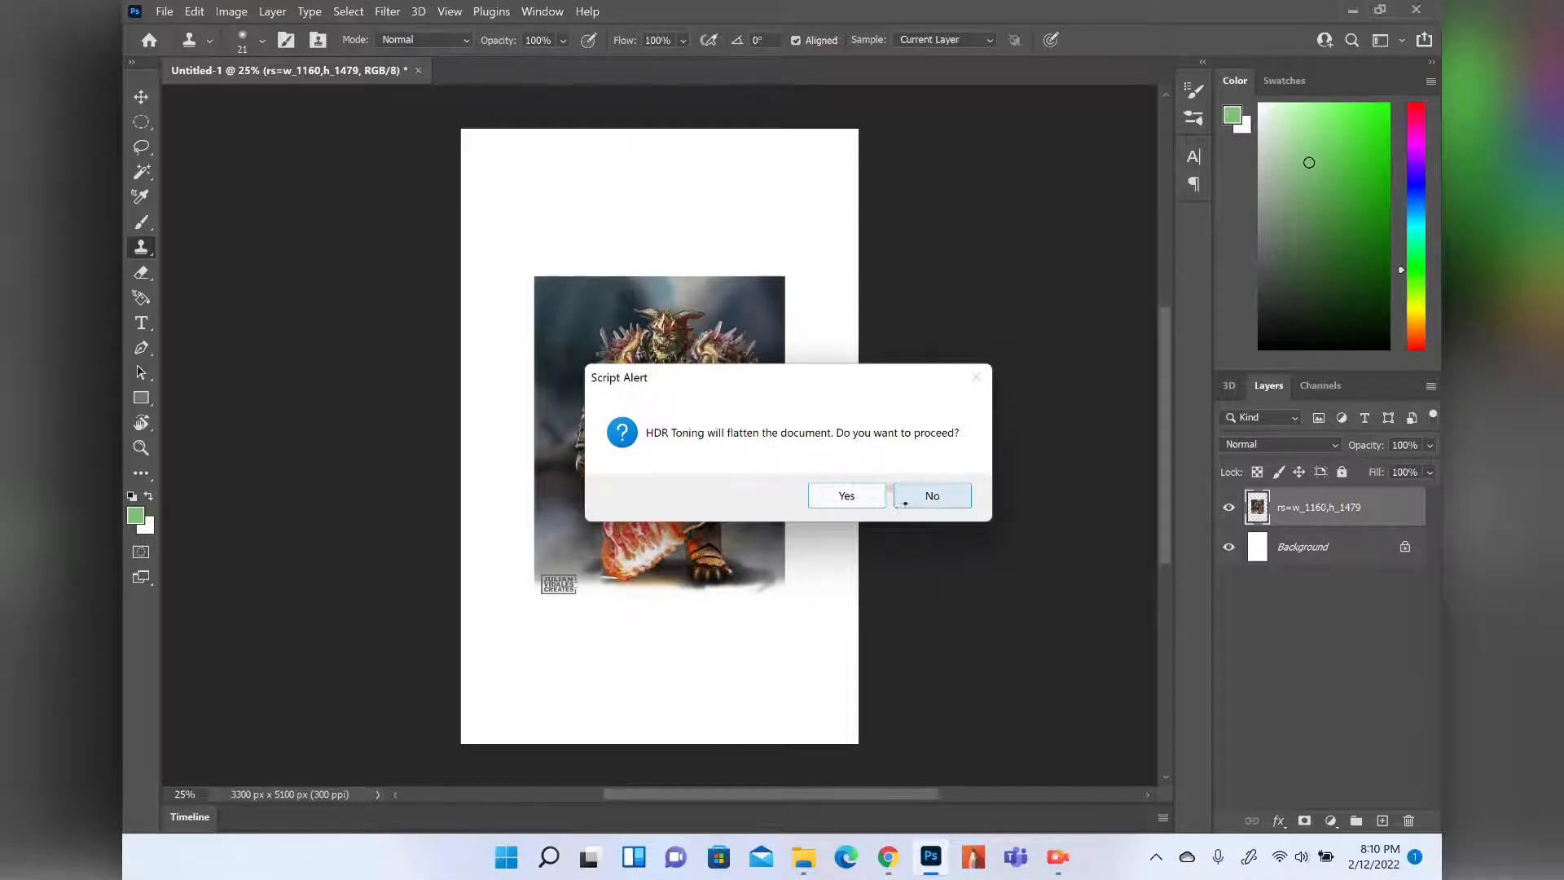
pyautogui.click(852, 495)
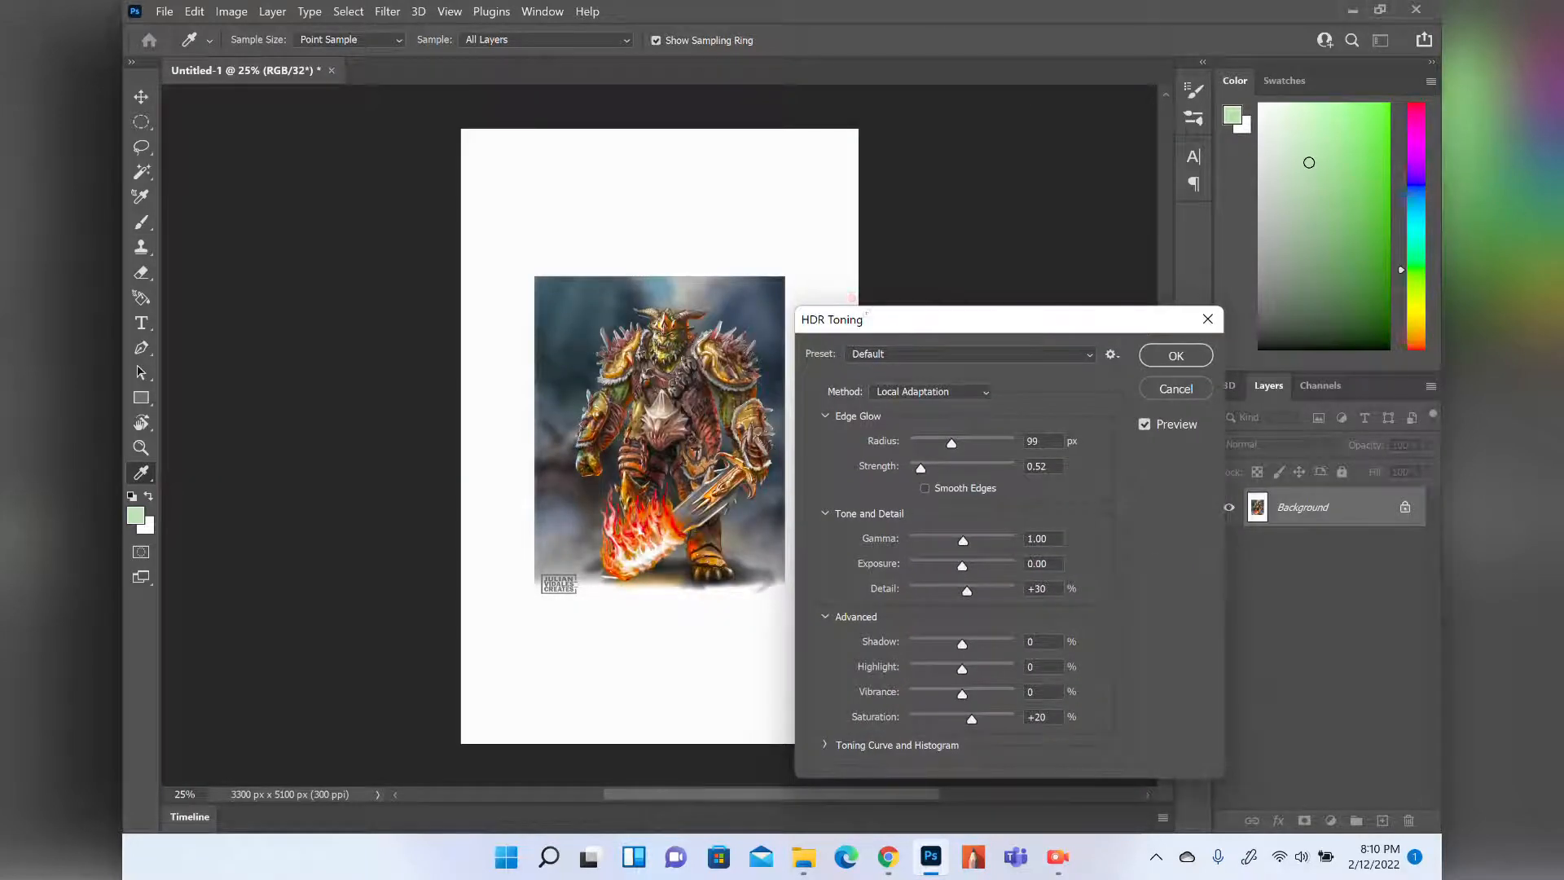
# Adjust HDR Toning to radius 278, strength 1.14, gamma 0.86, exposure -0.69, detail -5, shadow +85, highlight +80 and vibrance -76, and dismiss the adjustment.
pyautogui.moveTo(952, 442)
pyautogui.mouseDown()
pyautogui.moveTo(996, 442)
pyautogui.moveTo(946, 468)
pyautogui.moveTo(1003, 457)
pyautogui.moveTo(938, 460)
pyautogui.mouseUp()
pyautogui.moveTo(963, 540); pyautogui.dragTo(959, 591)
pyautogui.moveTo(962, 644); pyautogui.dragTo(921, 694)
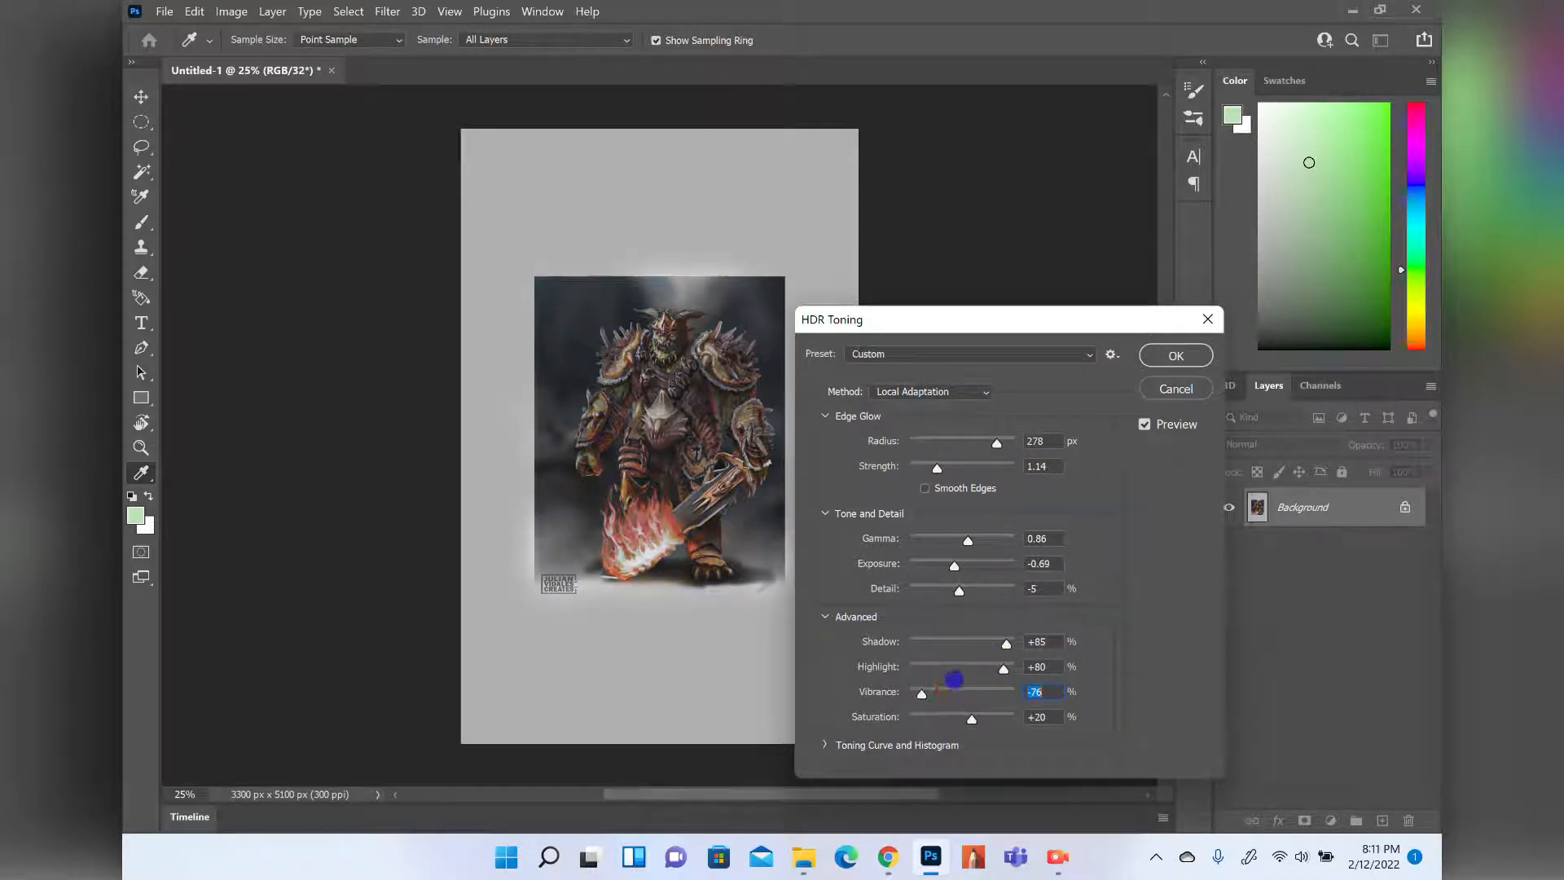
pyautogui.click(1157, 355)
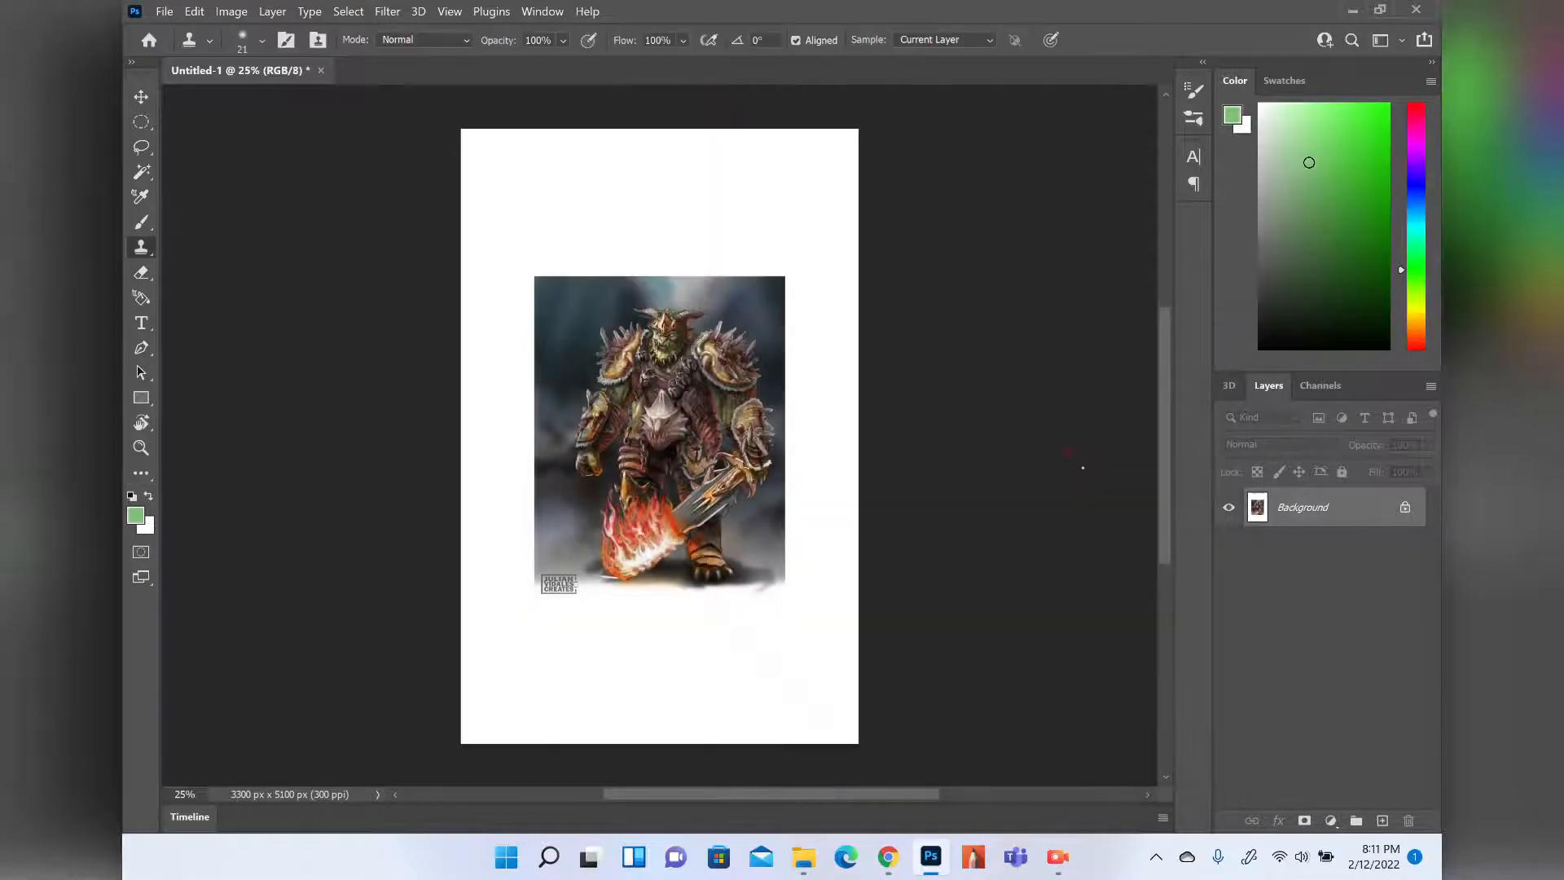
# Open Replace Color beside the image and sample an olive tone from the armored creature as the color to replace.
pyautogui.click(231, 12)
pyautogui.moveTo(269, 54)
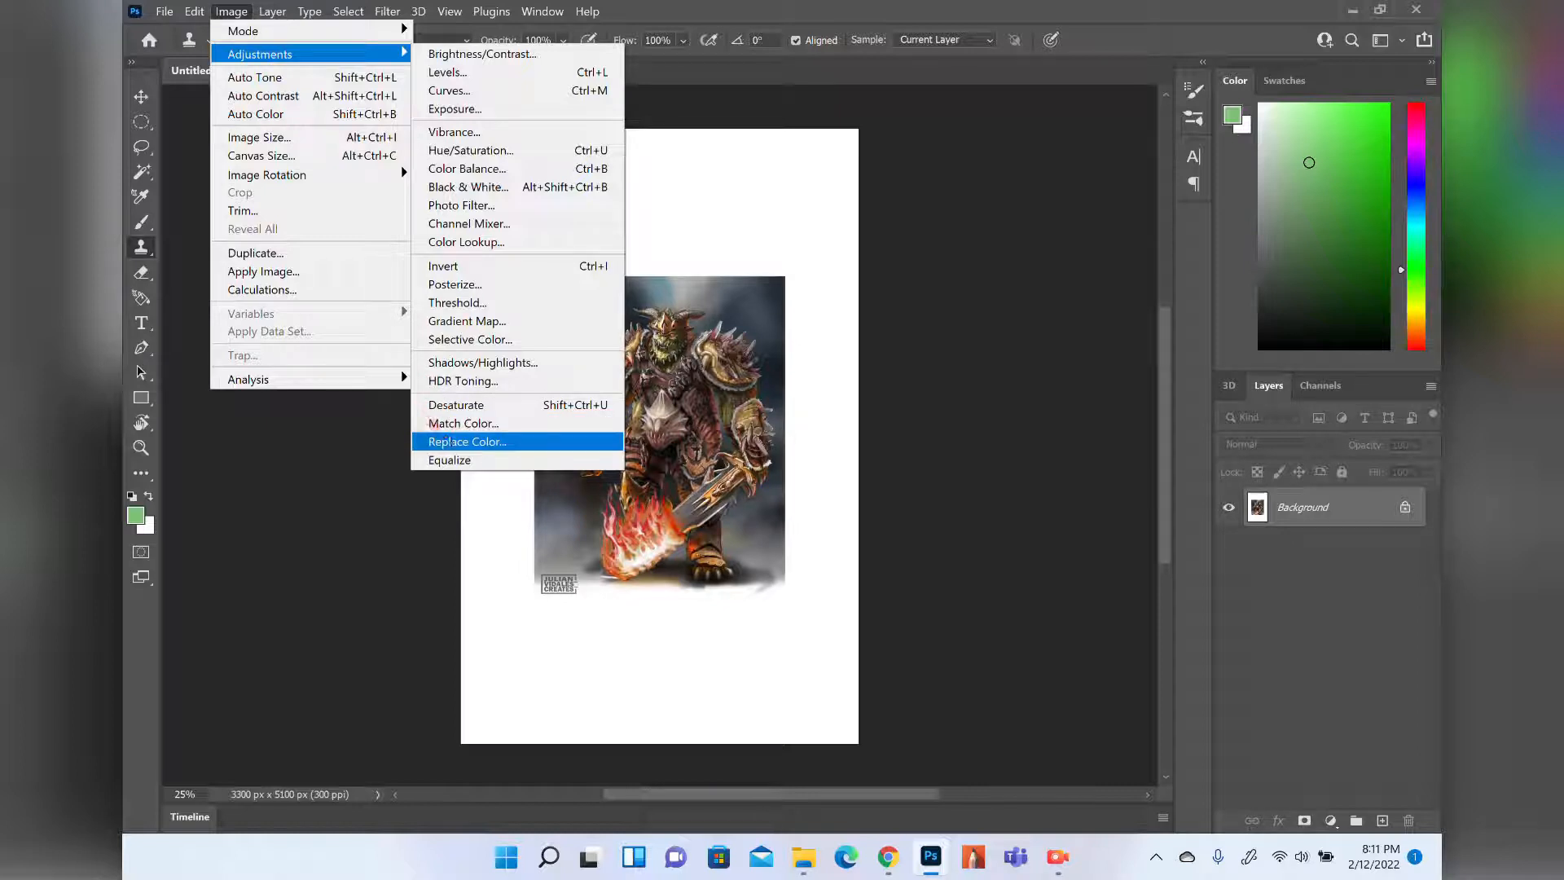
pyautogui.click(446, 442)
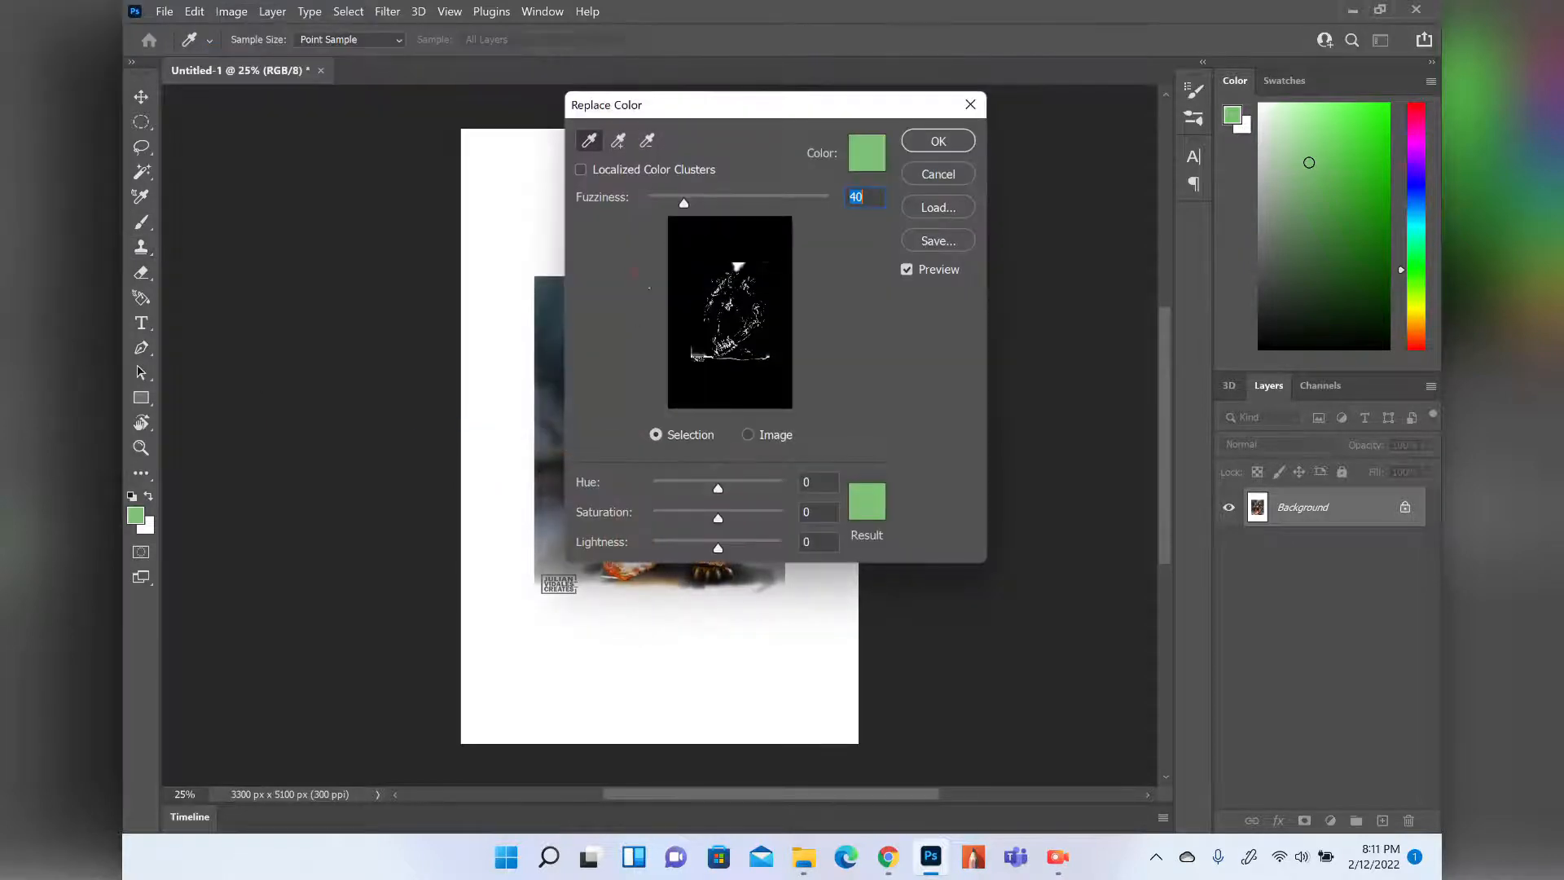
pyautogui.moveTo(660, 101); pyautogui.dragTo(881, 277)
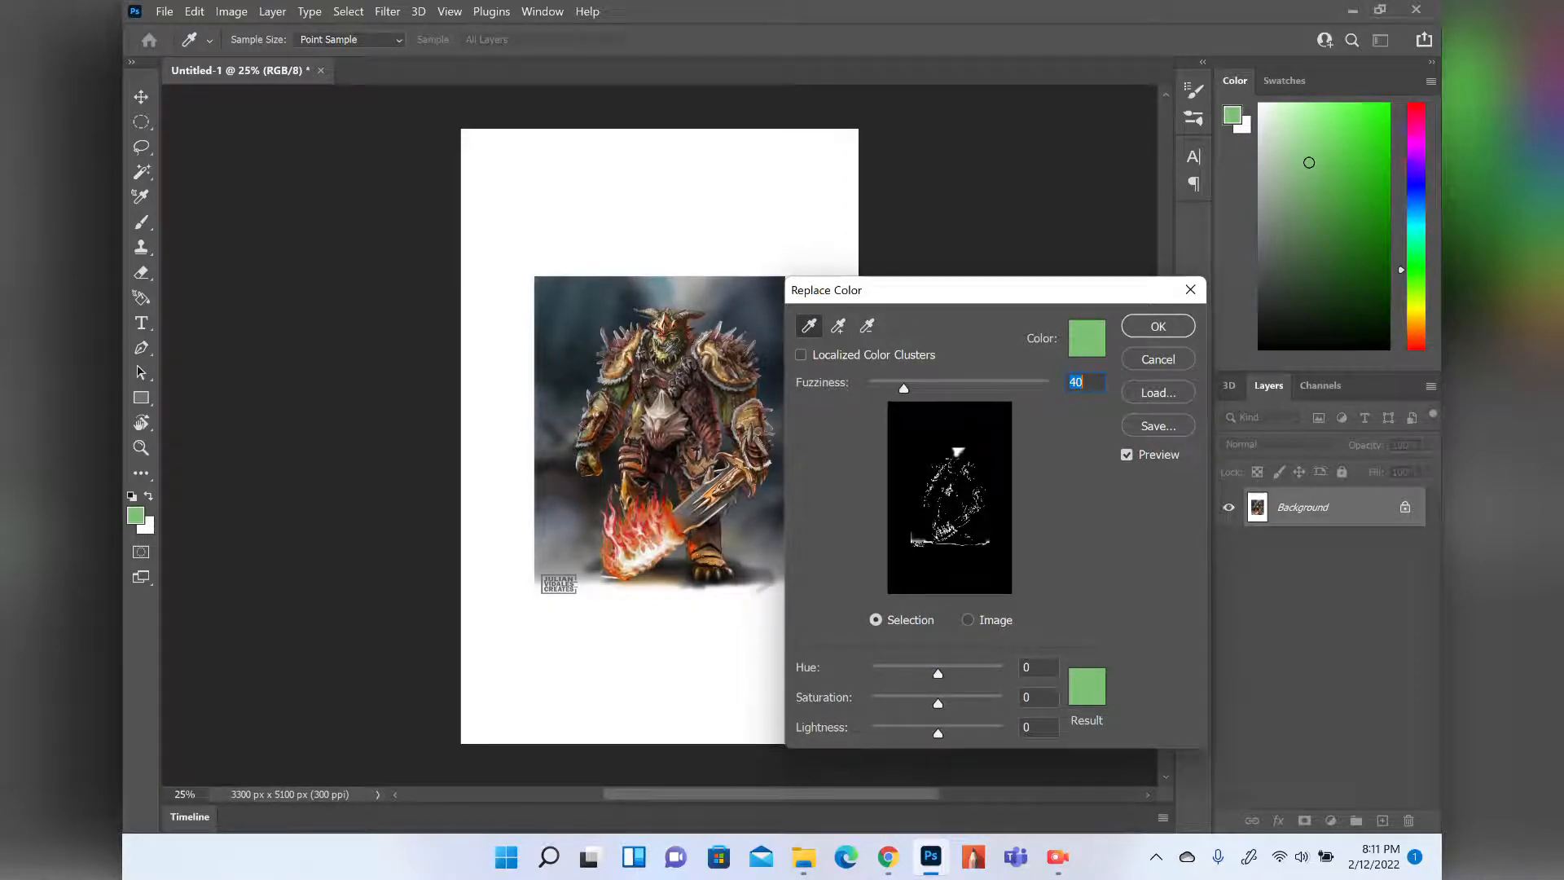
pyautogui.click(657, 343)
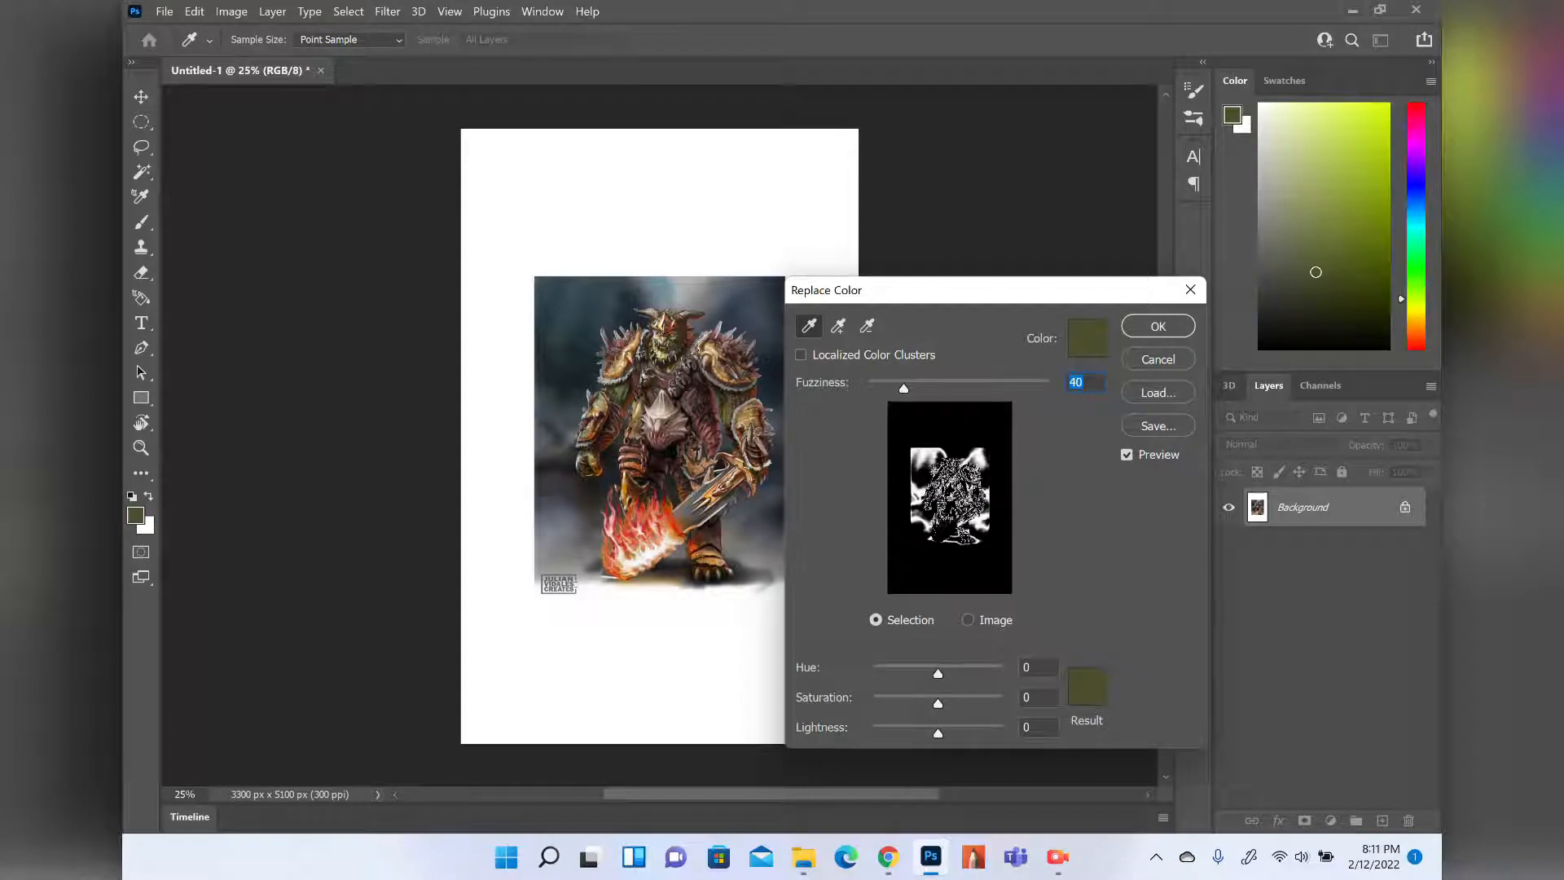
pyautogui.click(731, 401)
pyautogui.click(728, 398)
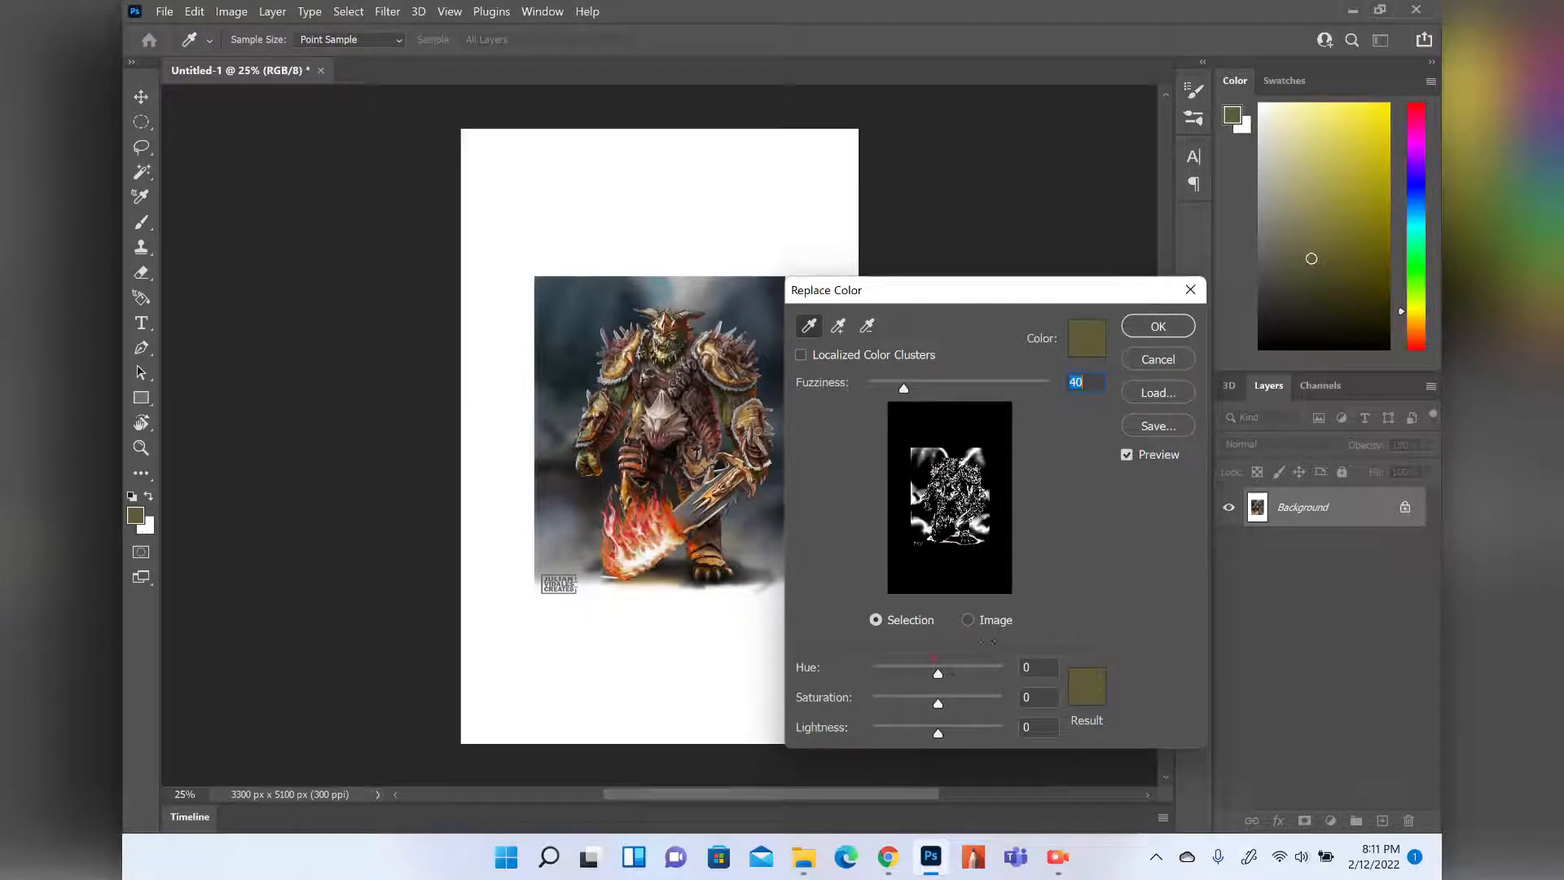
# In Replace Color, shift the hue to -103, reduce the raised saturation to +19, and cancel the adjustment.
pyautogui.moveTo(938, 675); pyautogui.dragTo(985, 703)
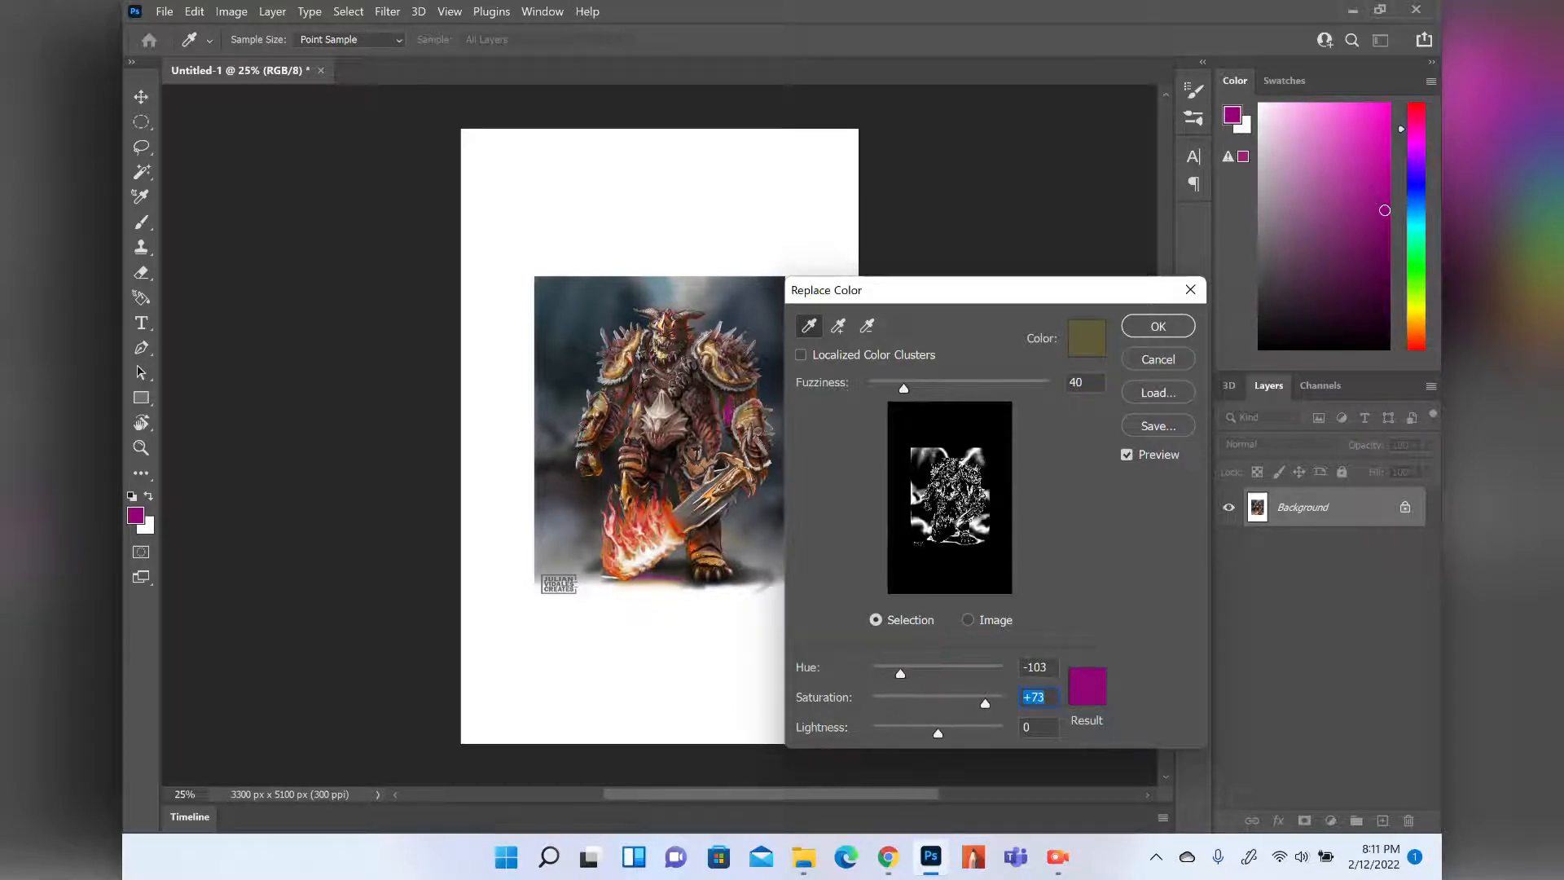
pyautogui.moveTo(963, 699); pyautogui.dragTo(950, 704)
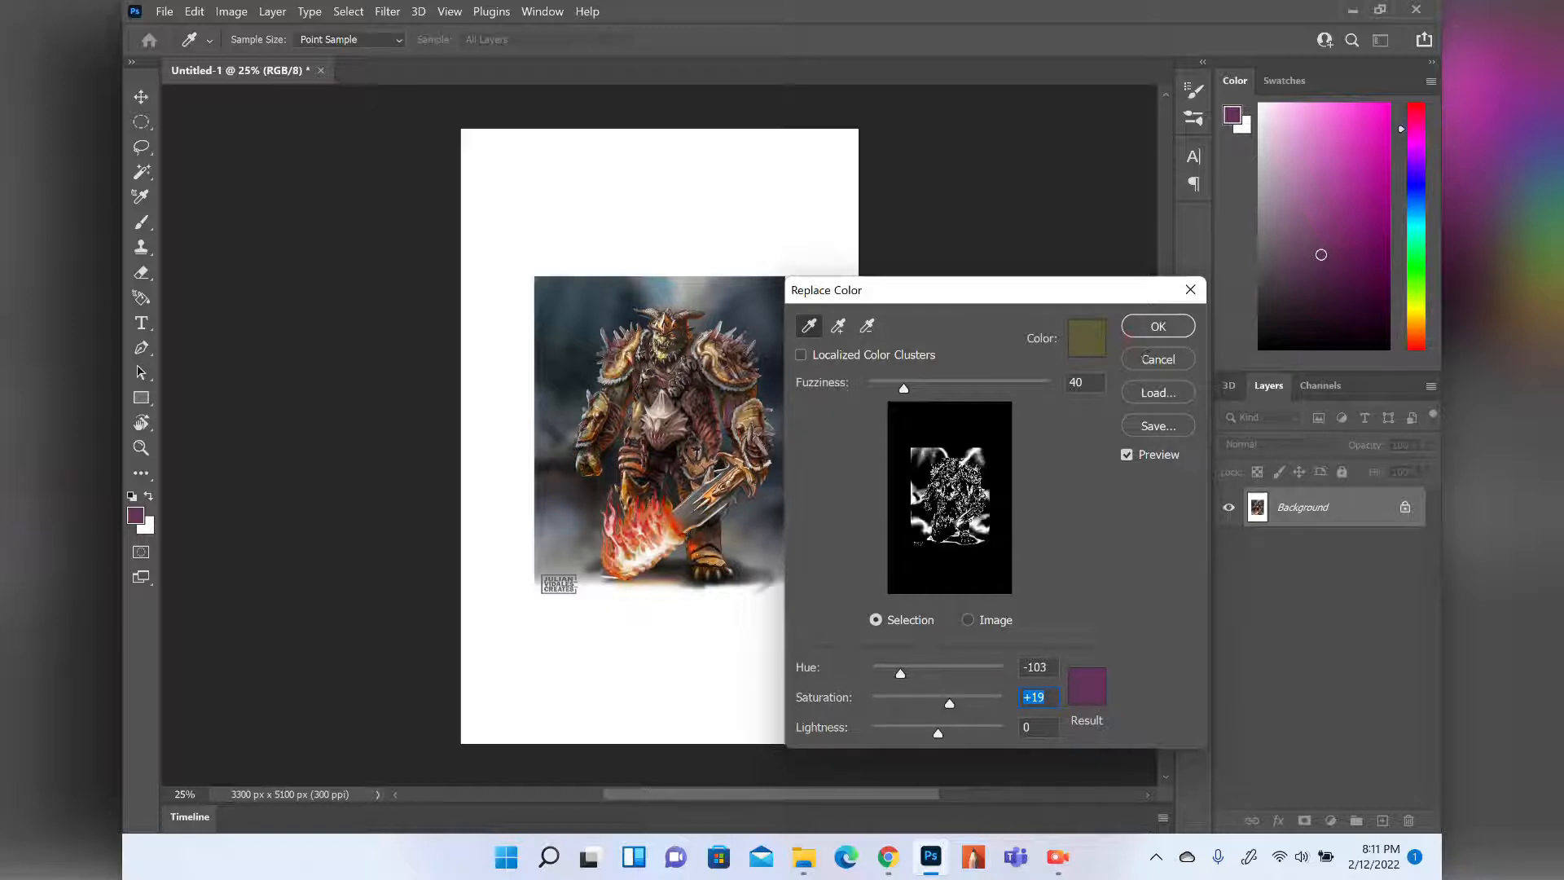
pyautogui.click(1146, 358)
# Try Auto Tone on the flattened image.
pyautogui.click(230, 11)
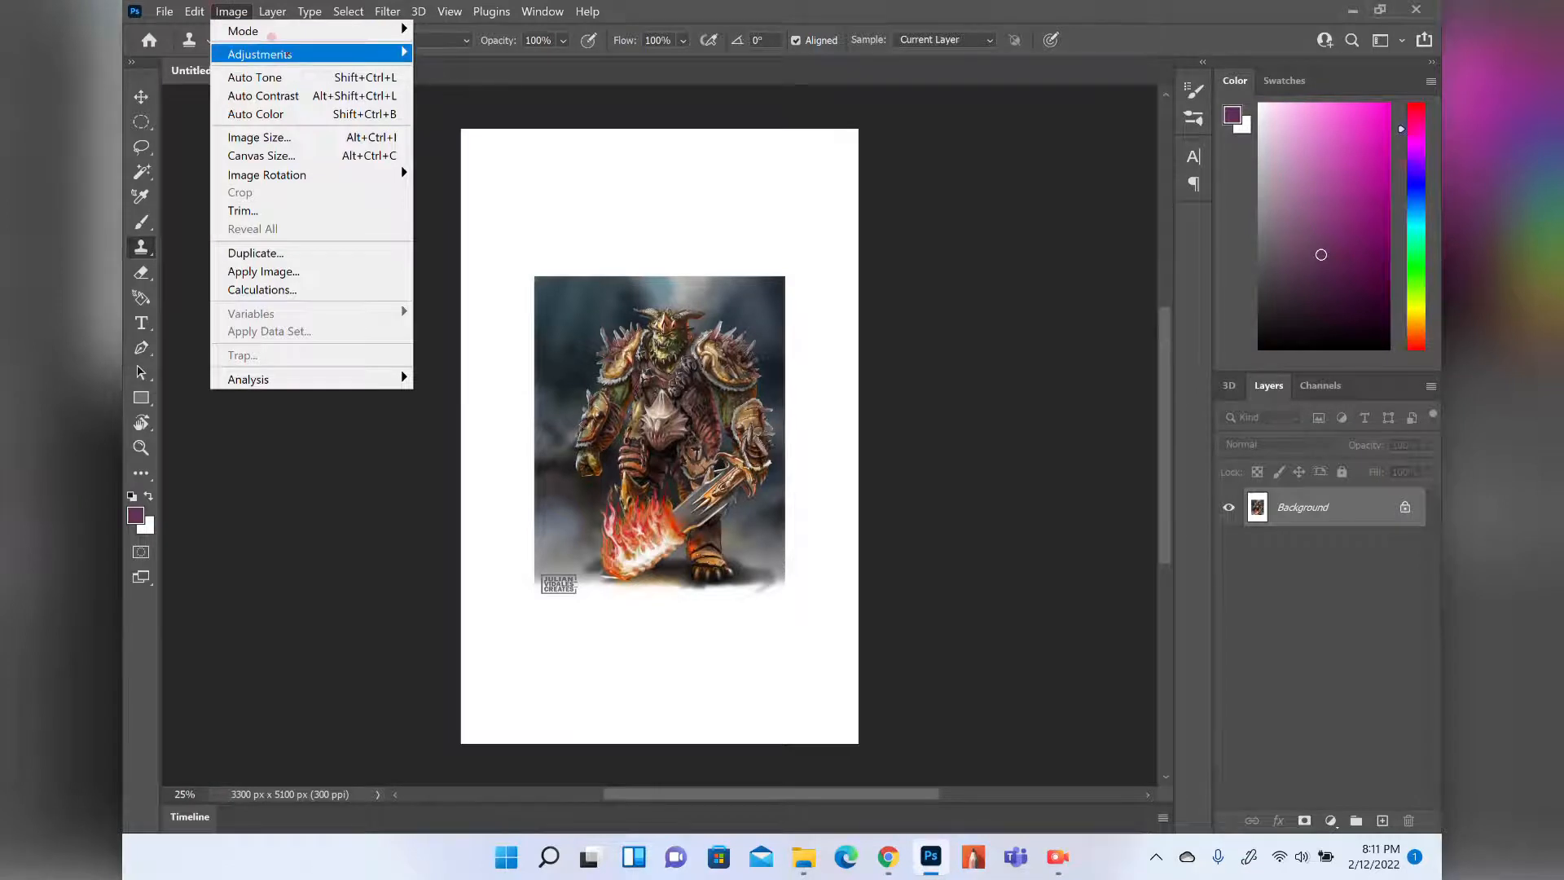
pyautogui.moveTo(275, 49)
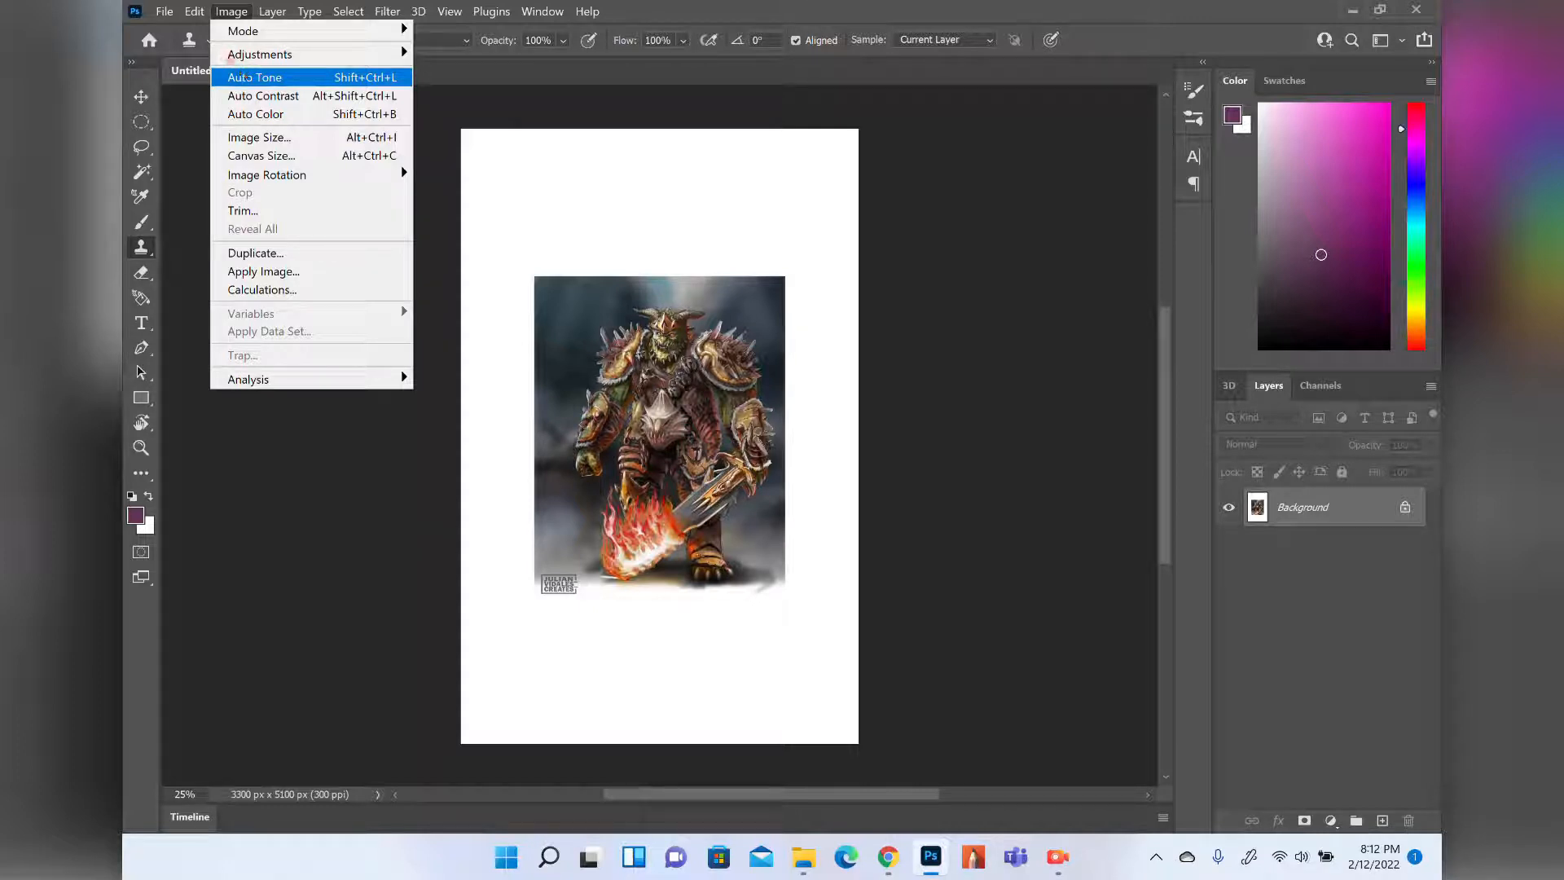
pyautogui.click(242, 77)
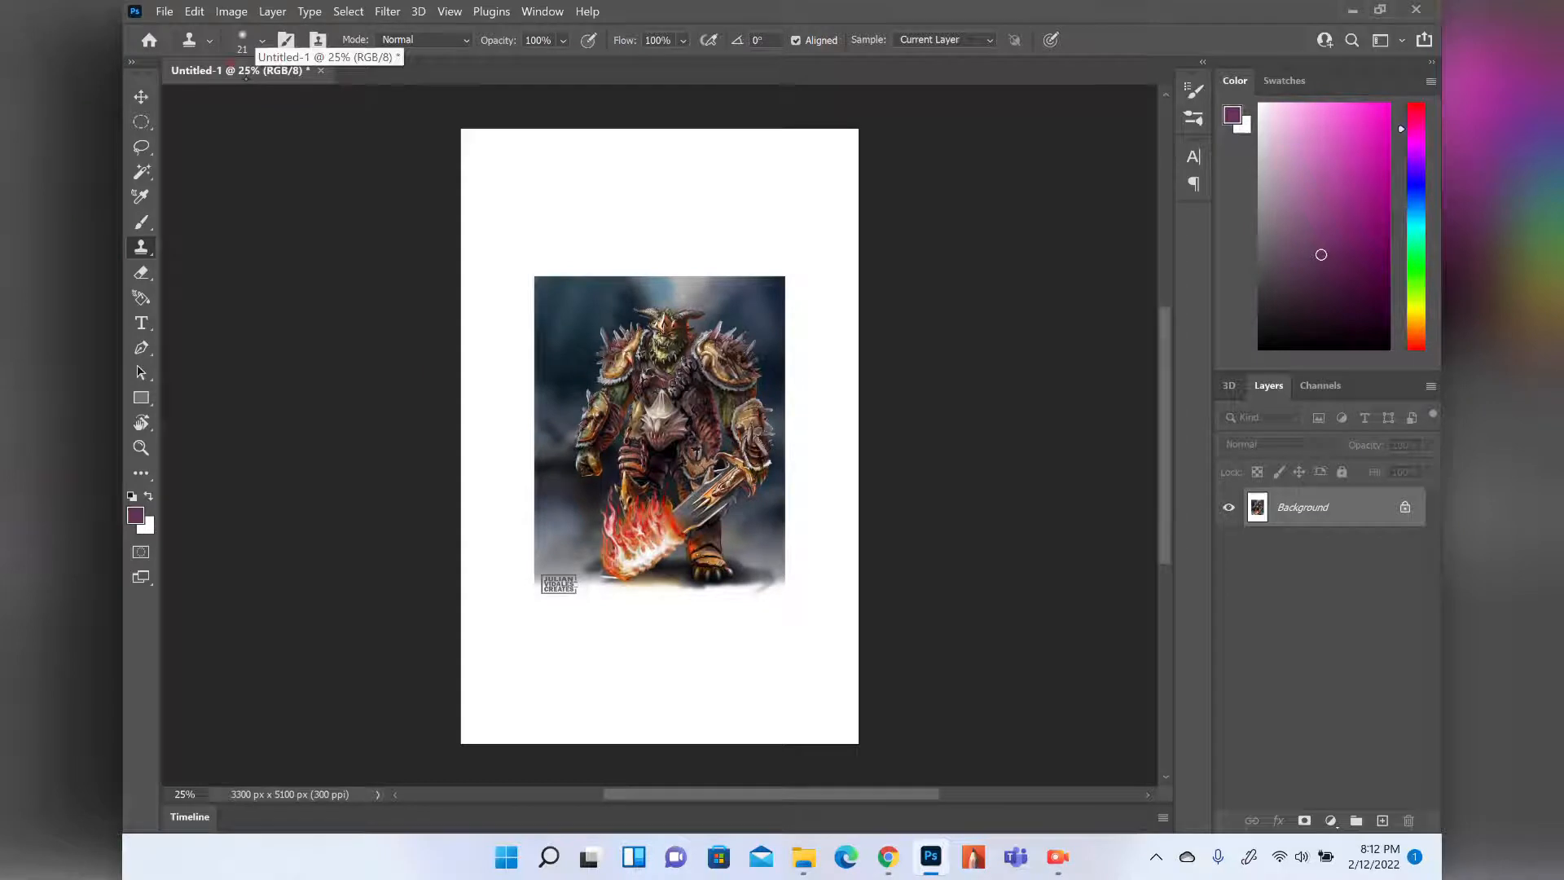
# Try Auto Contrast and Auto Color on the image.
pyautogui.click(232, 12)
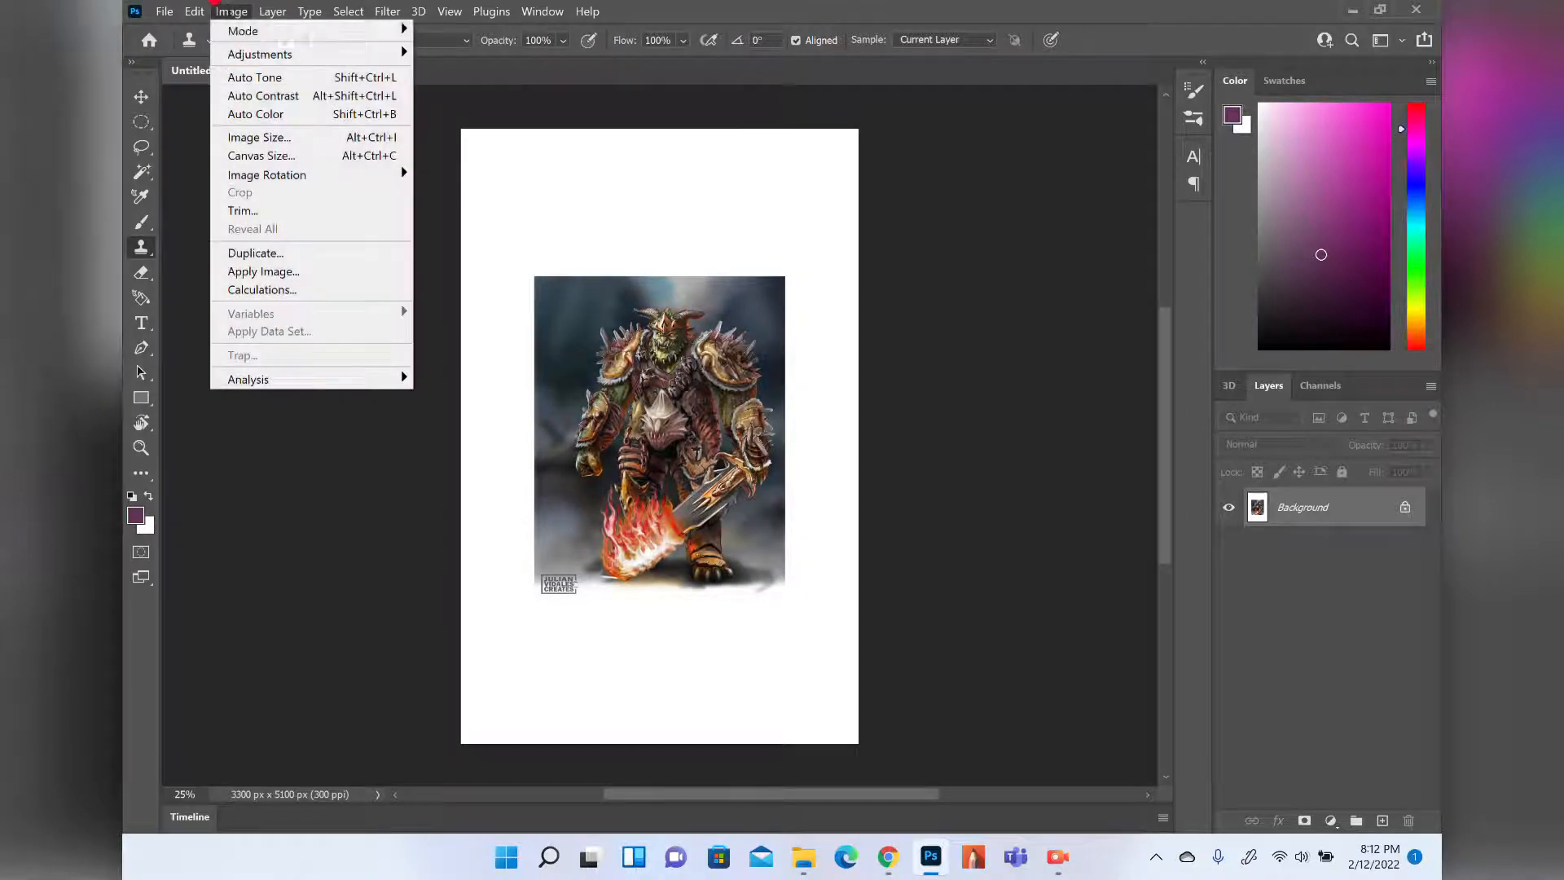
pyautogui.click(259, 96)
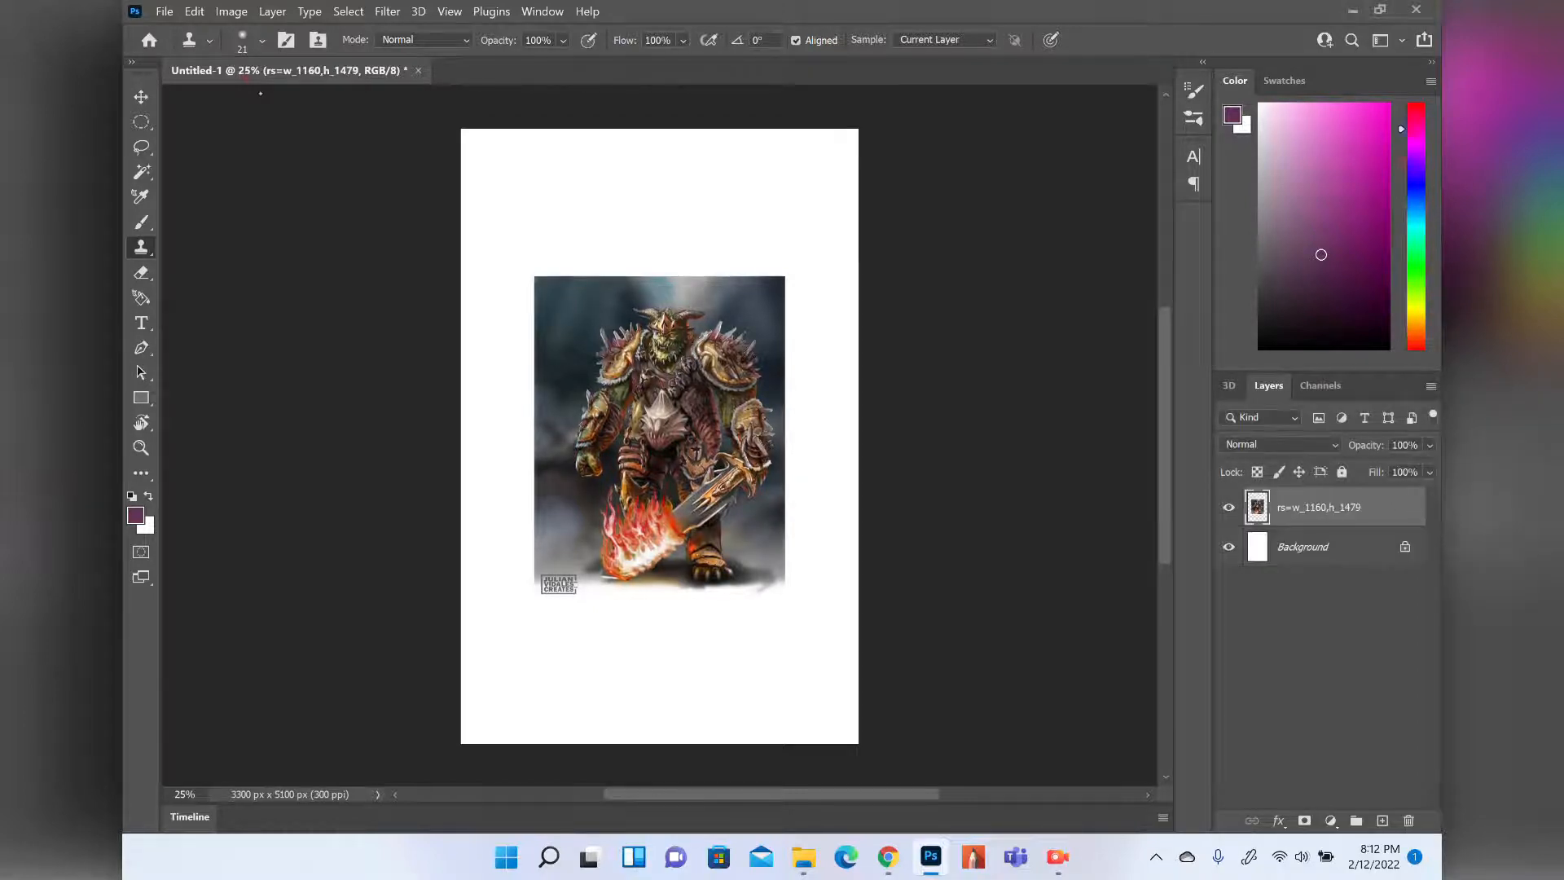
pyautogui.click(232, 11)
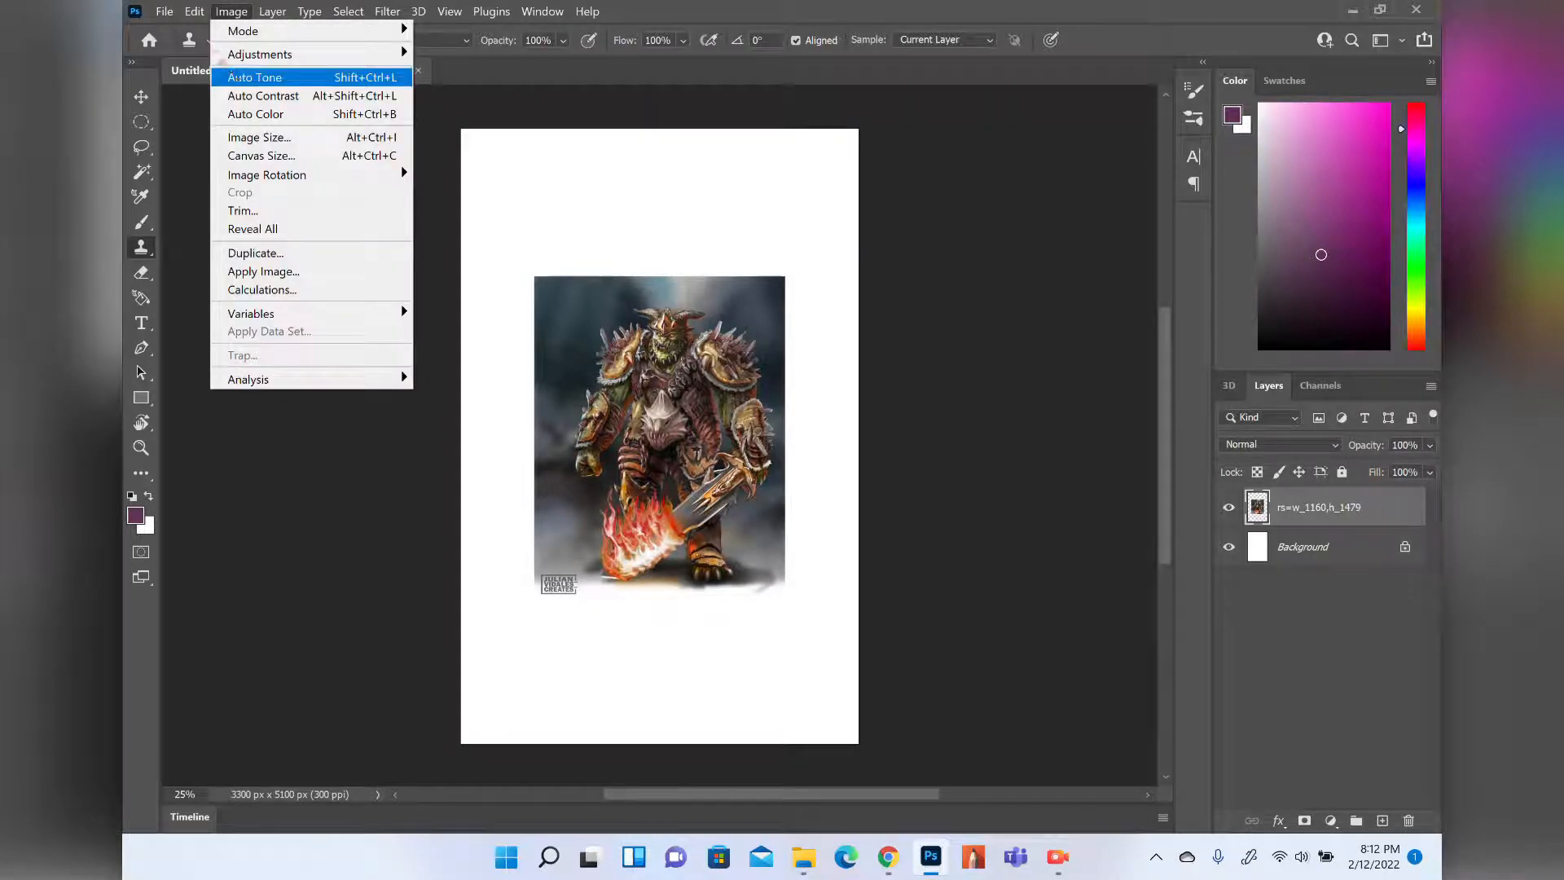
pyautogui.click(247, 106)
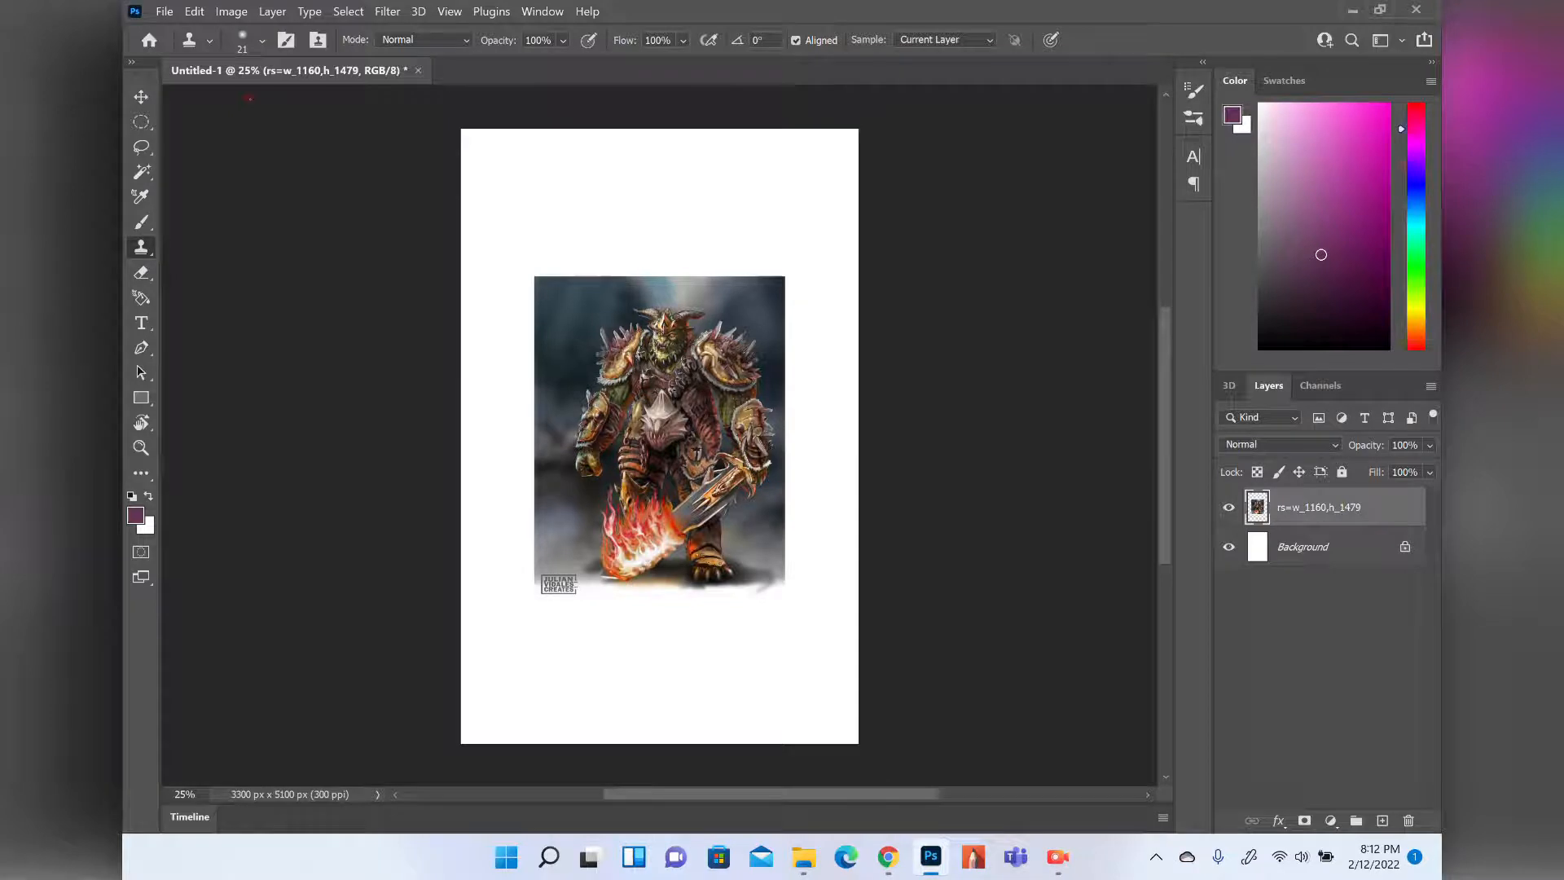
# Open Image Size, move the dialog lower, and switch the dimension units to Pixels and back to Inches.
pyautogui.click(231, 11)
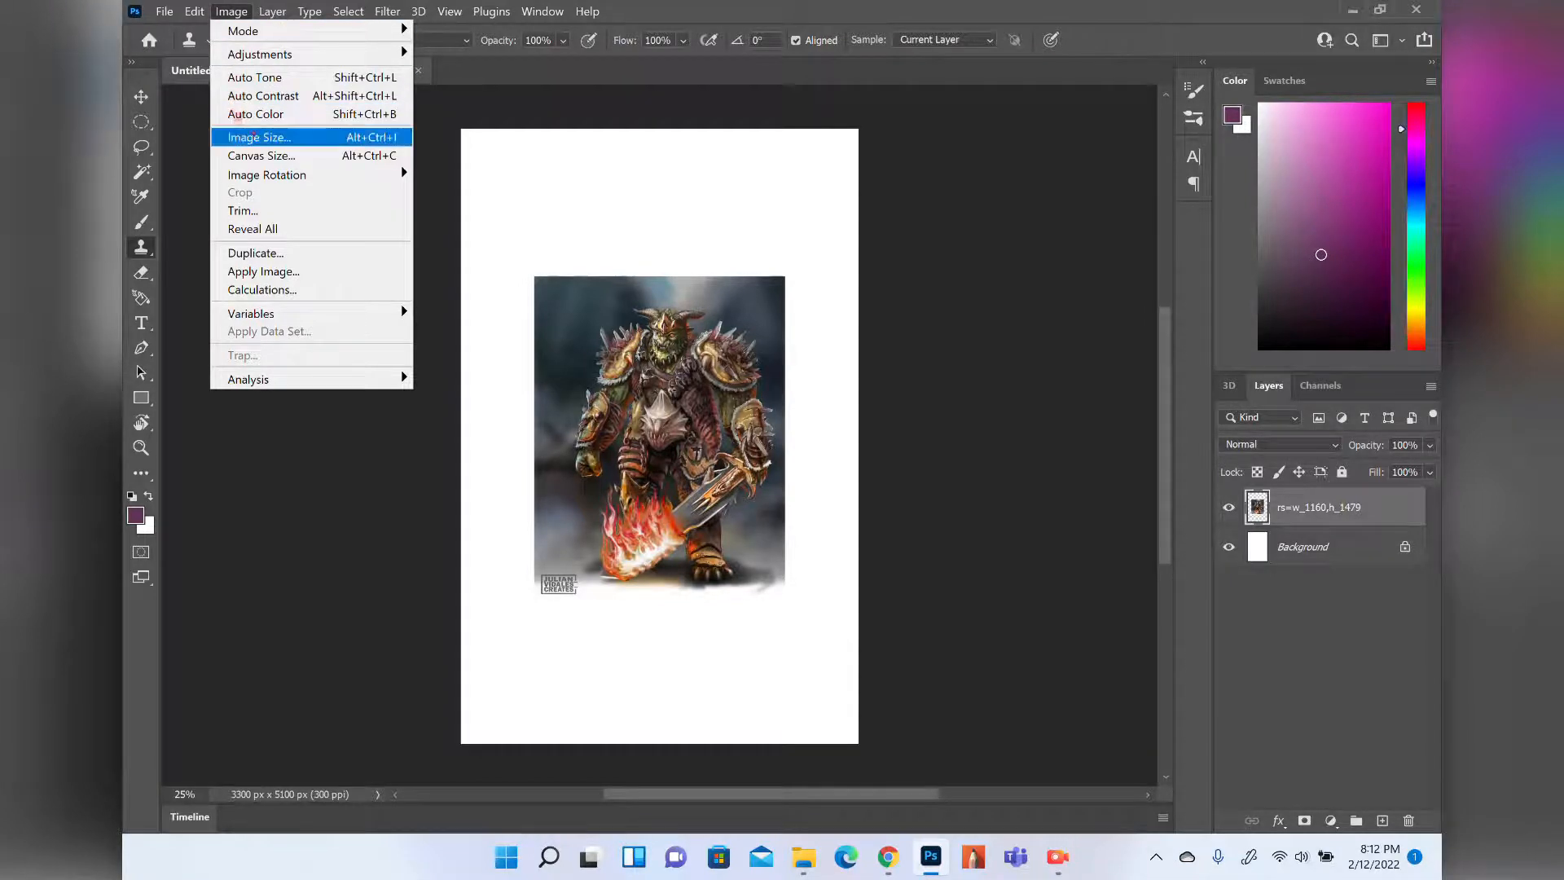
pyautogui.click(251, 136)
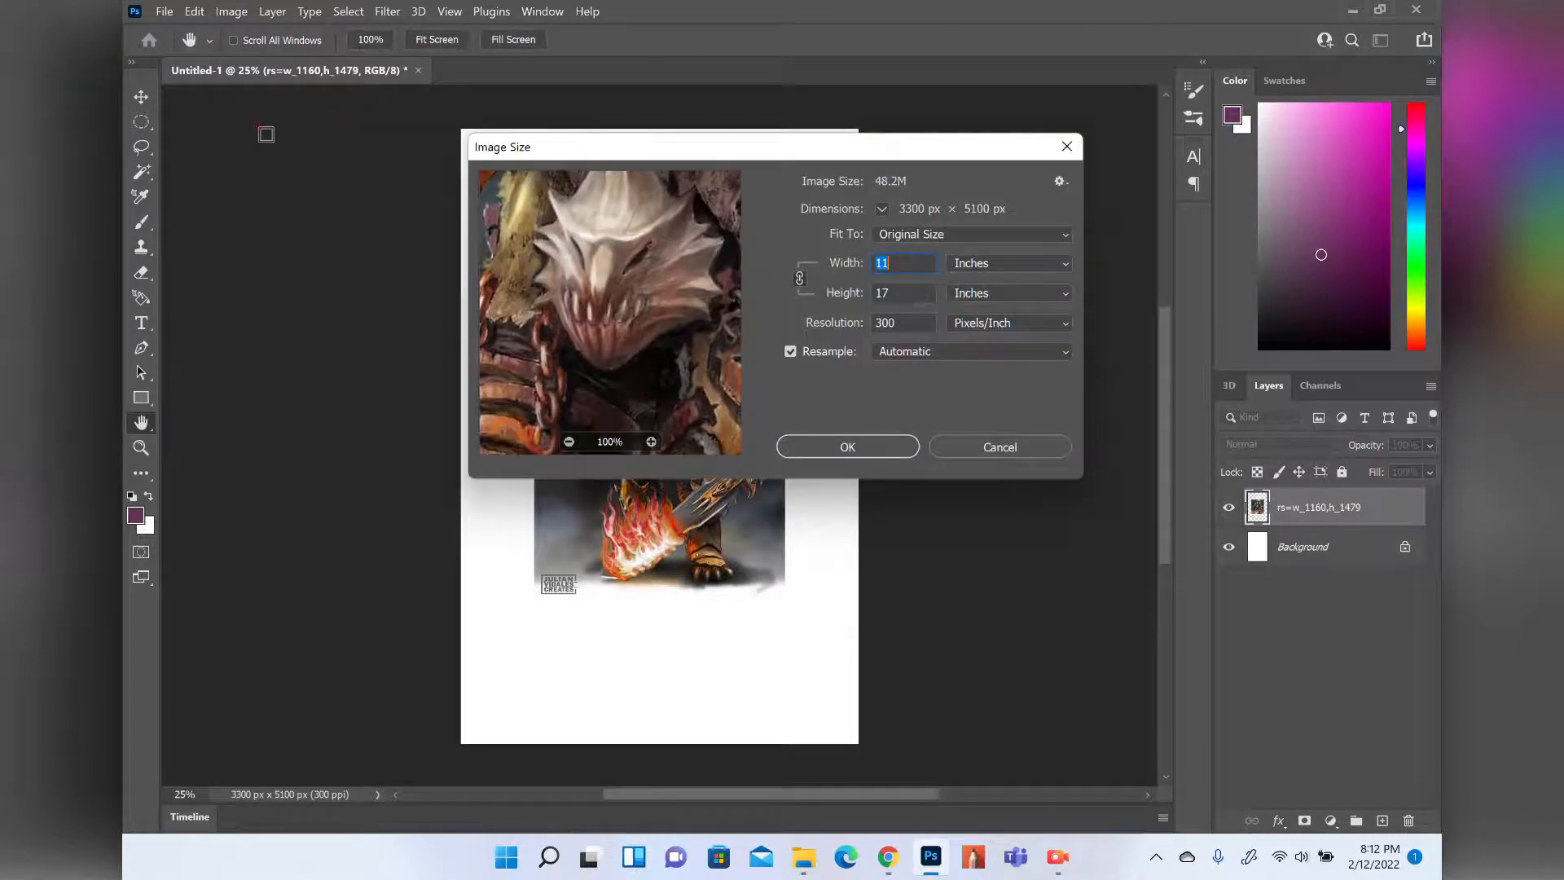
pyautogui.moveTo(543, 137); pyautogui.dragTo(341, 348)
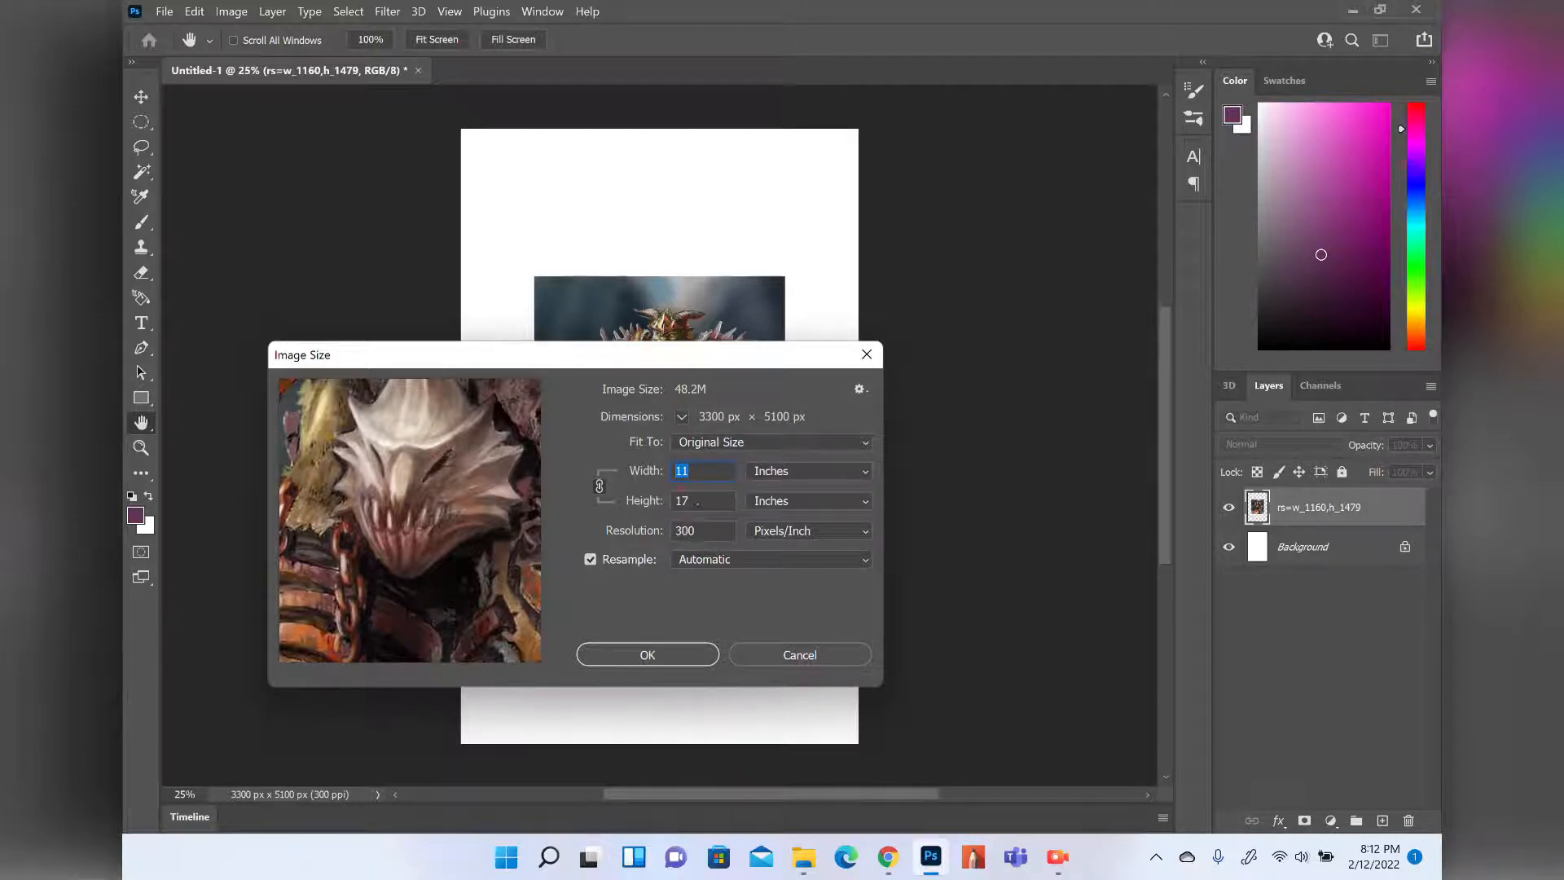
pyautogui.click(752, 471)
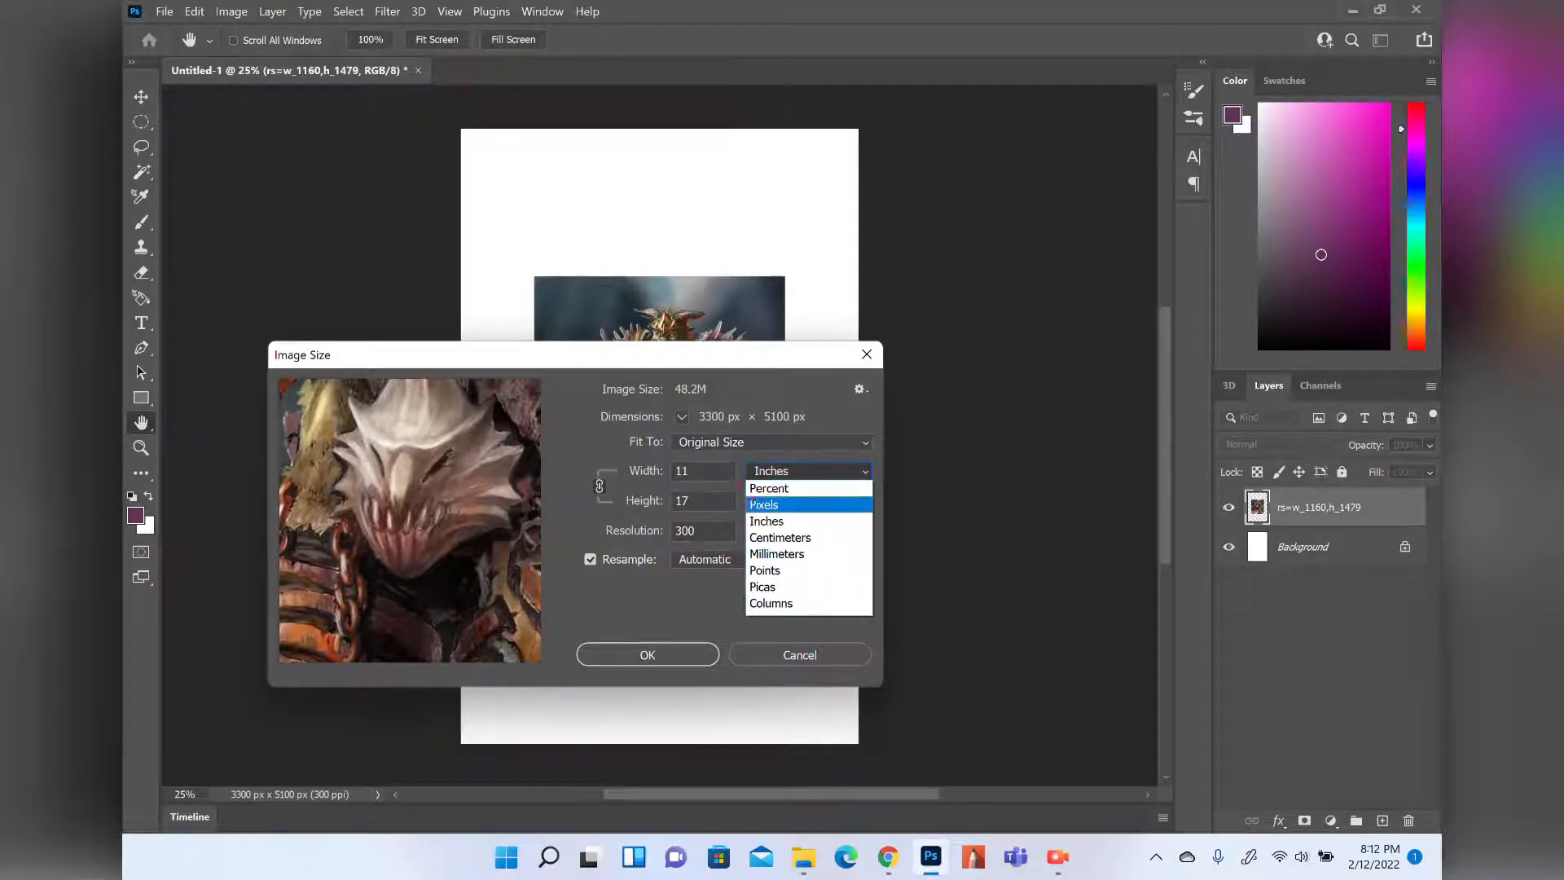
pyautogui.click(757, 504)
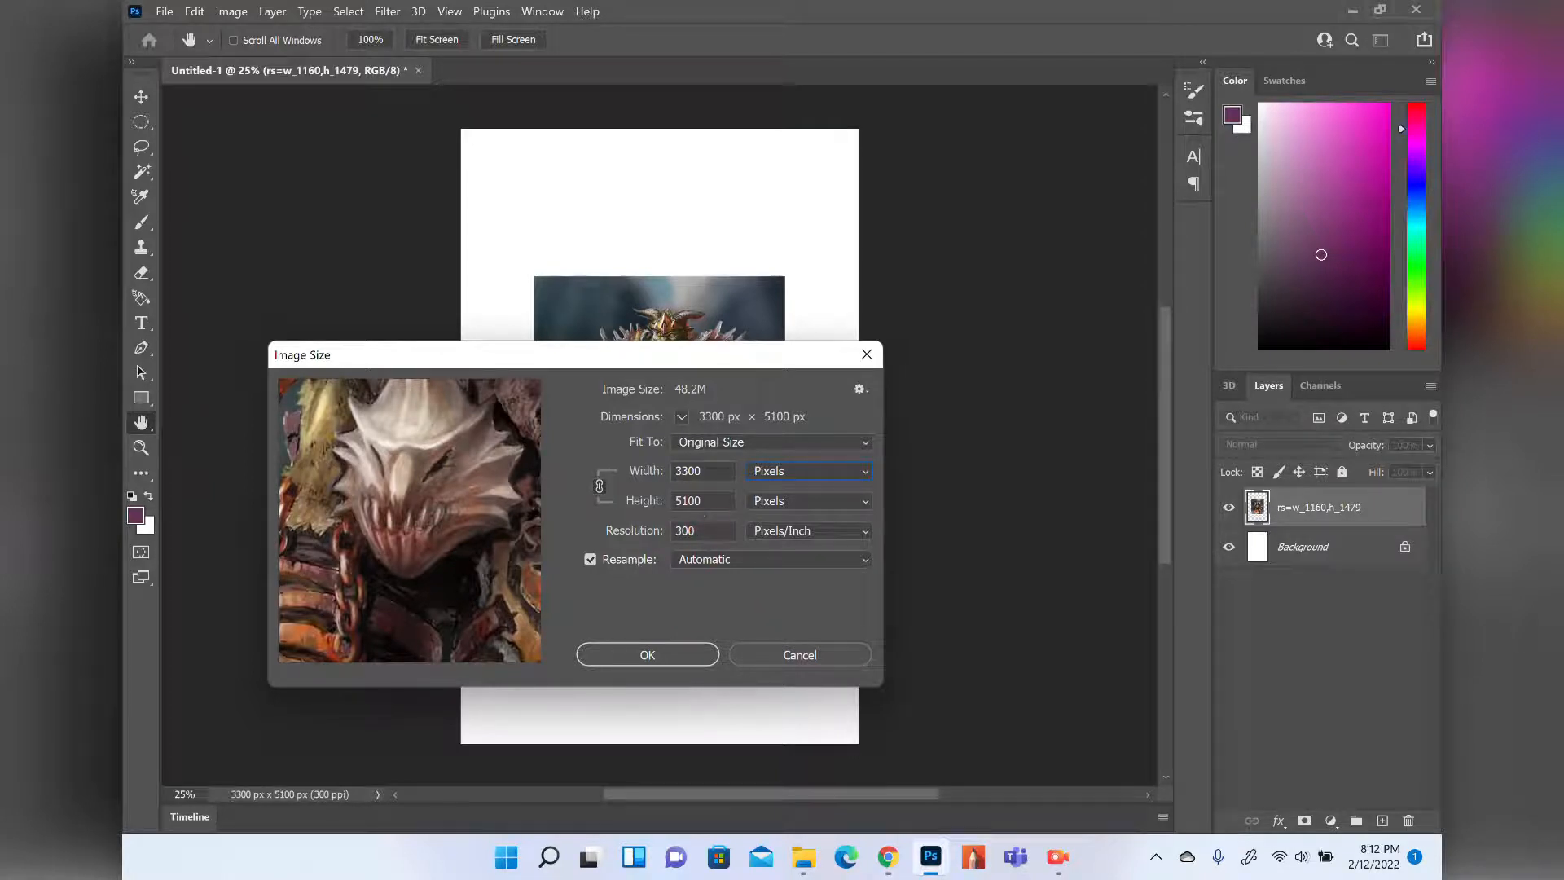
pyautogui.click(705, 442)
pyautogui.click(611, 438)
pyautogui.click(750, 465)
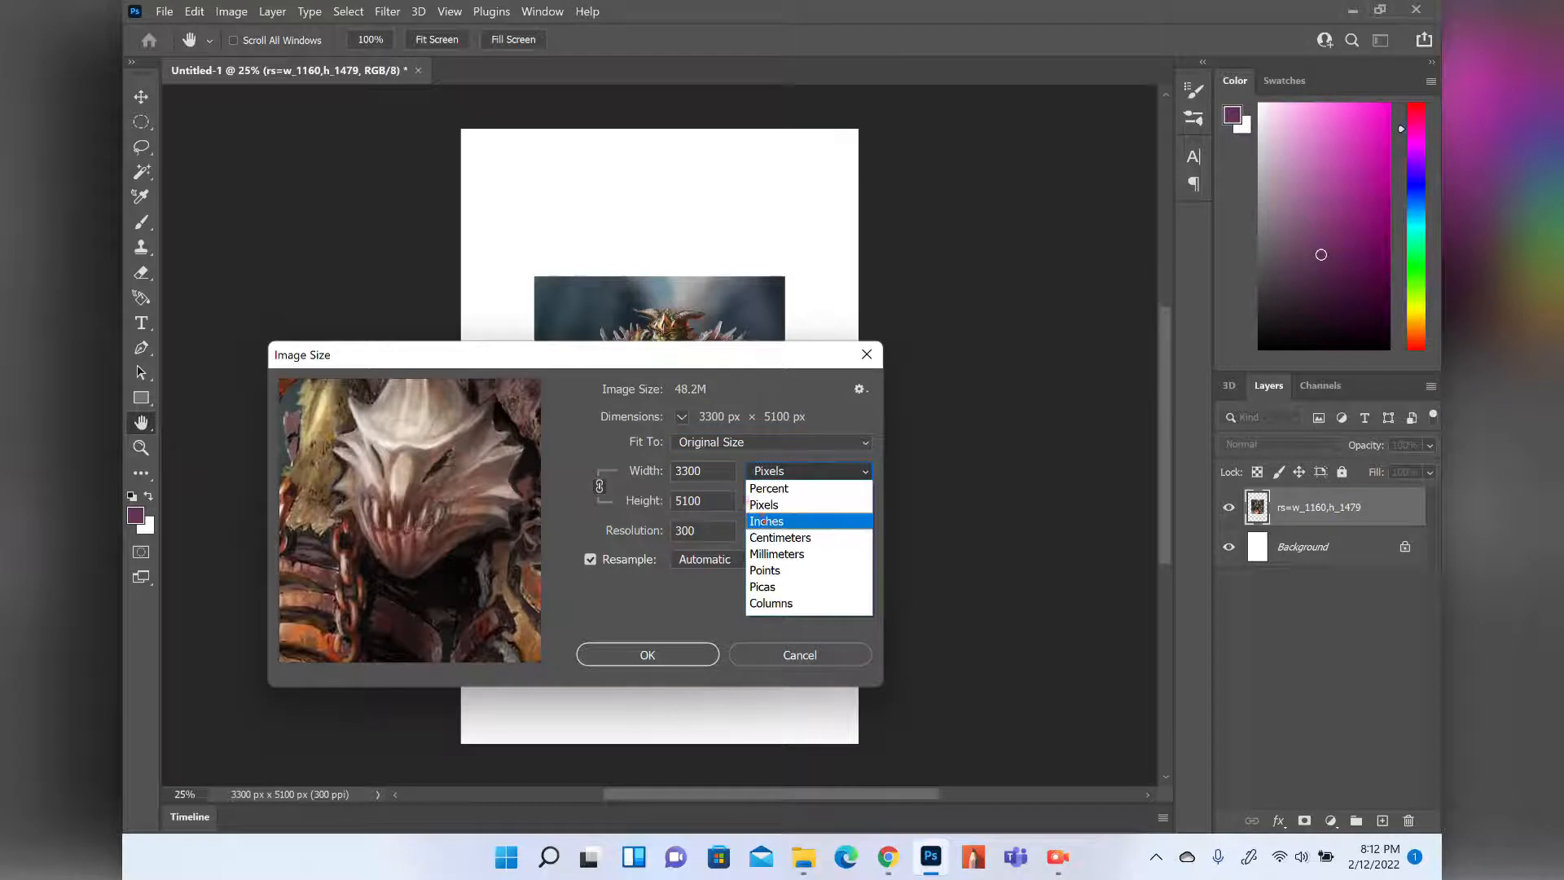
pyautogui.click(768, 522)
# Resize the document to a height of 11 inches at 72 pixels/inch, and undo the resize.
pyautogui.doubleClick(692, 500)
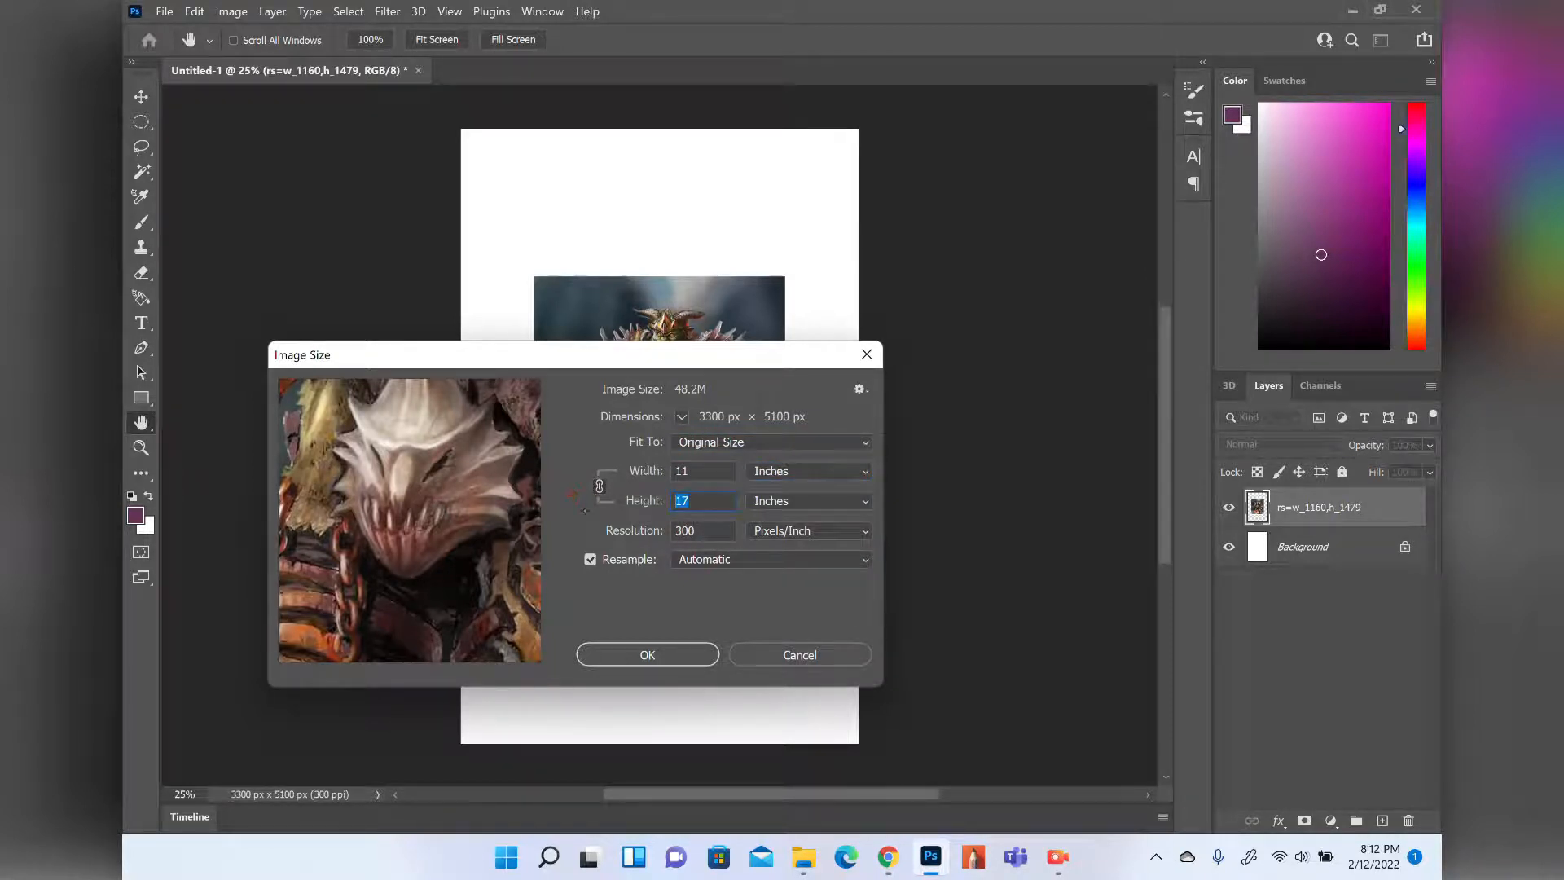
pyautogui.write('11')
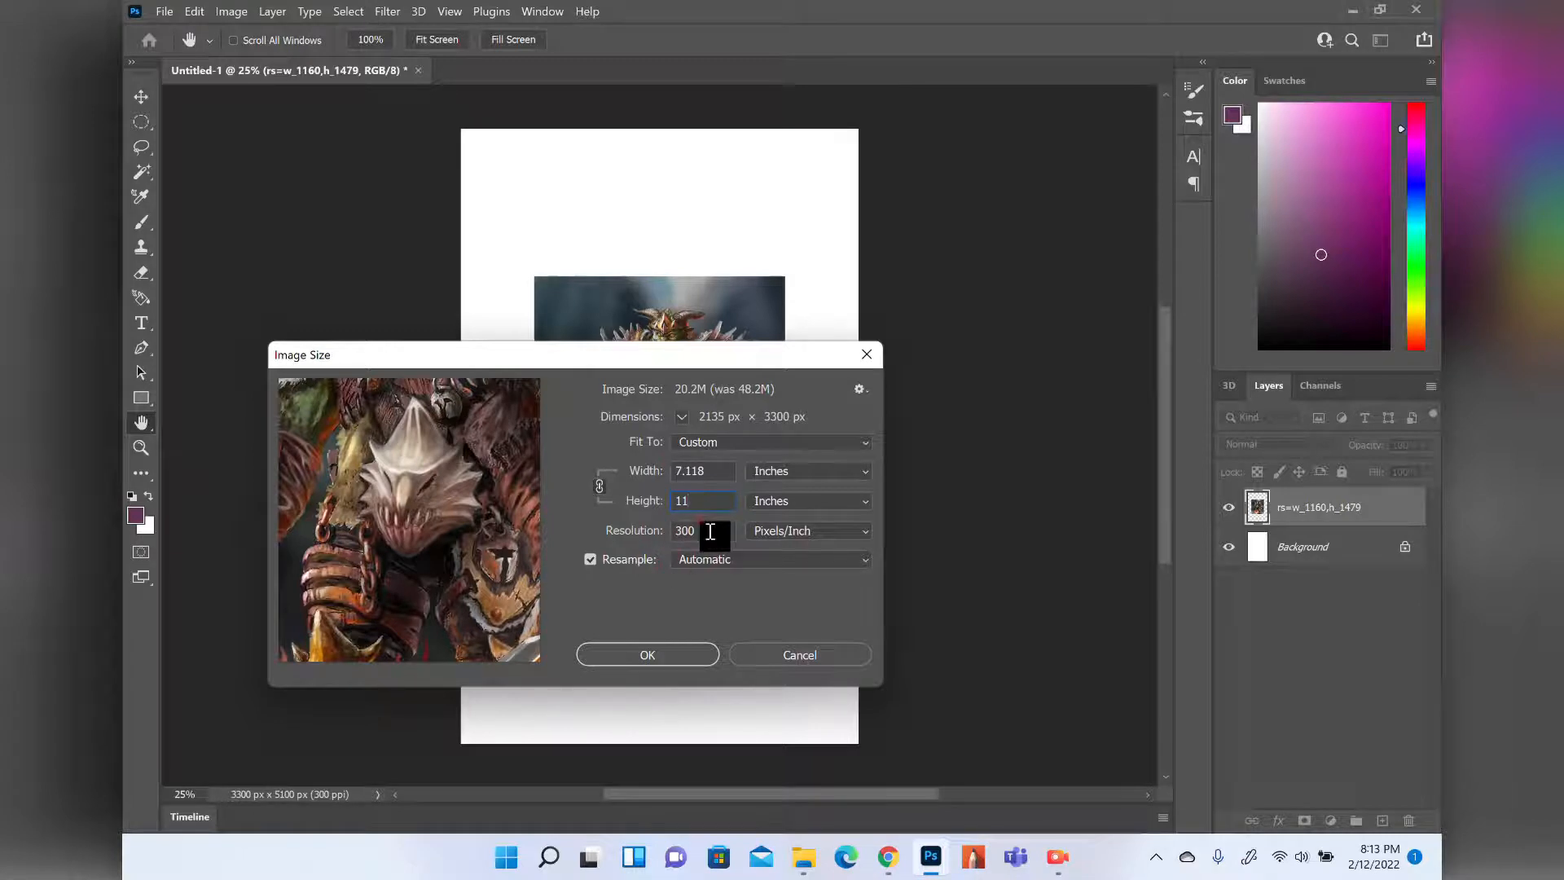
pyautogui.press('Tab')
pyautogui.write('72')
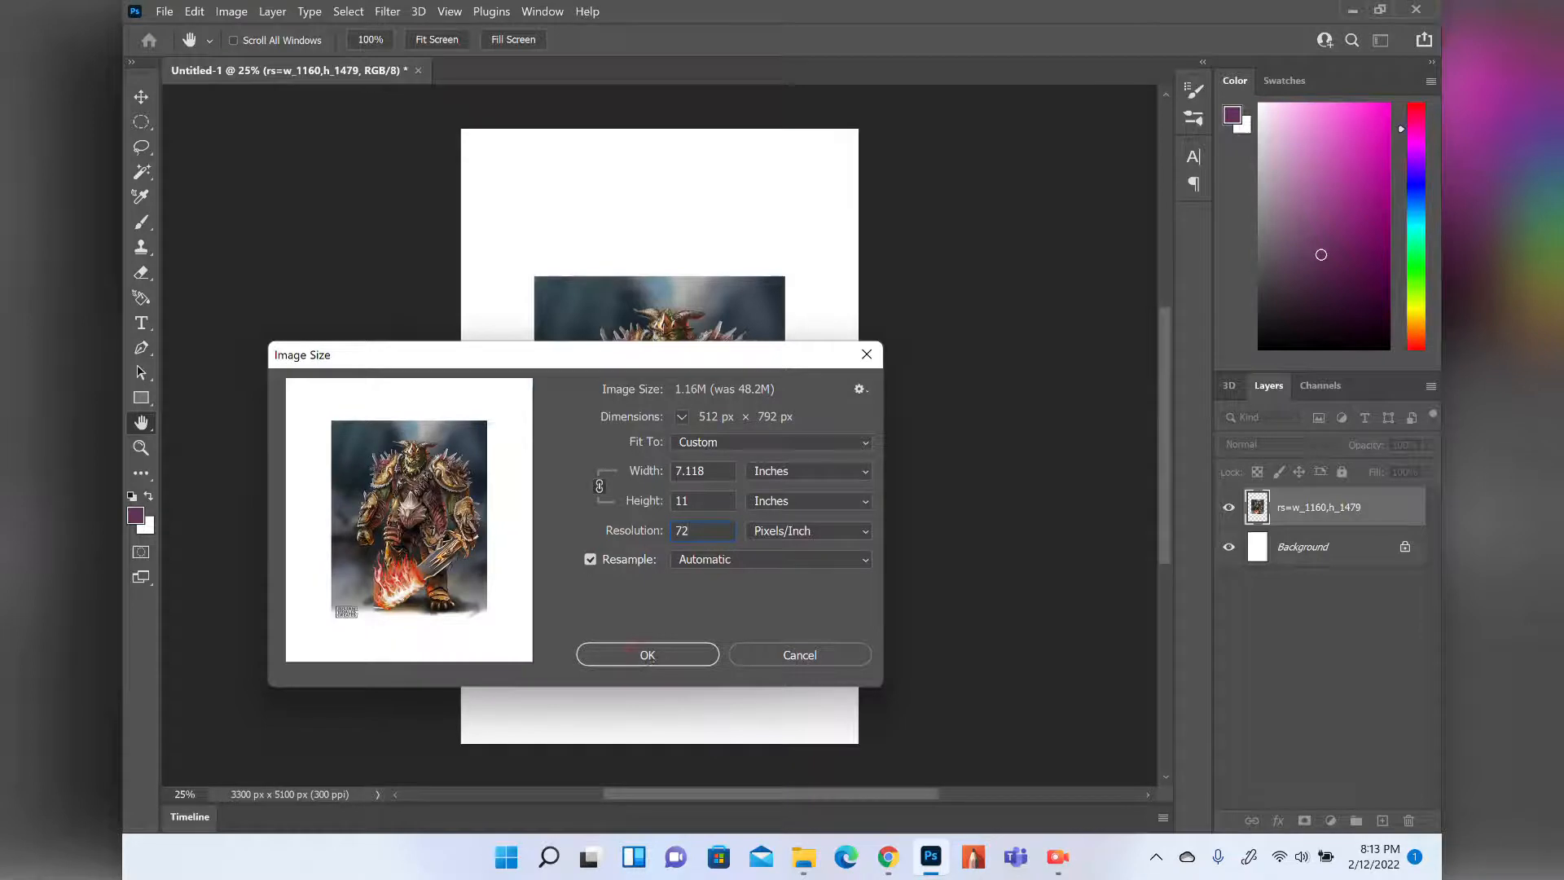
pyautogui.click(654, 657)
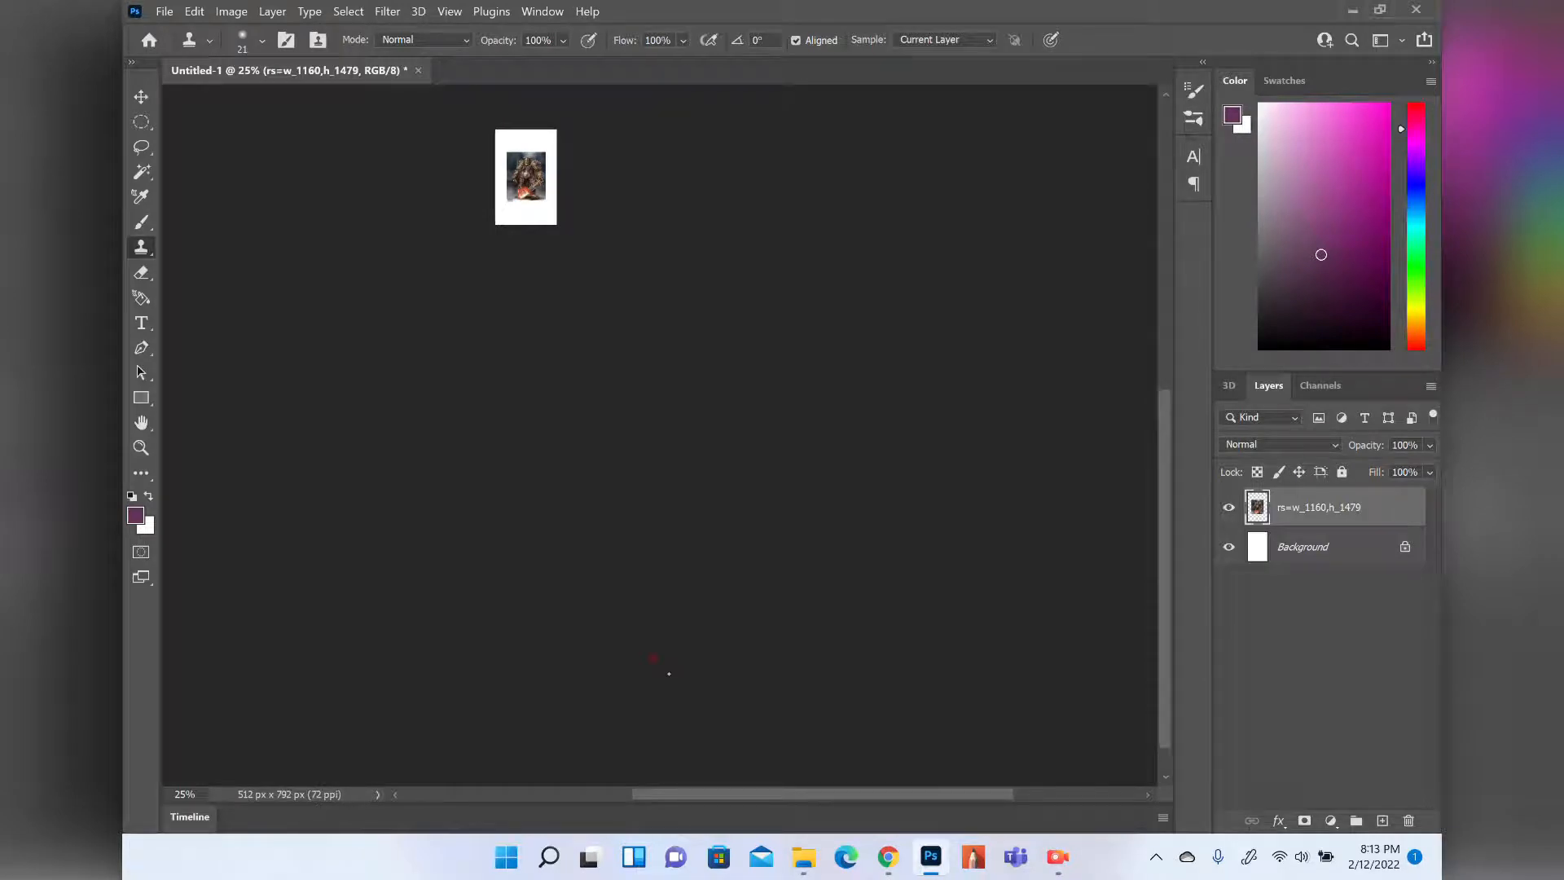
pyautogui.hotkey('ctrl', 'z')
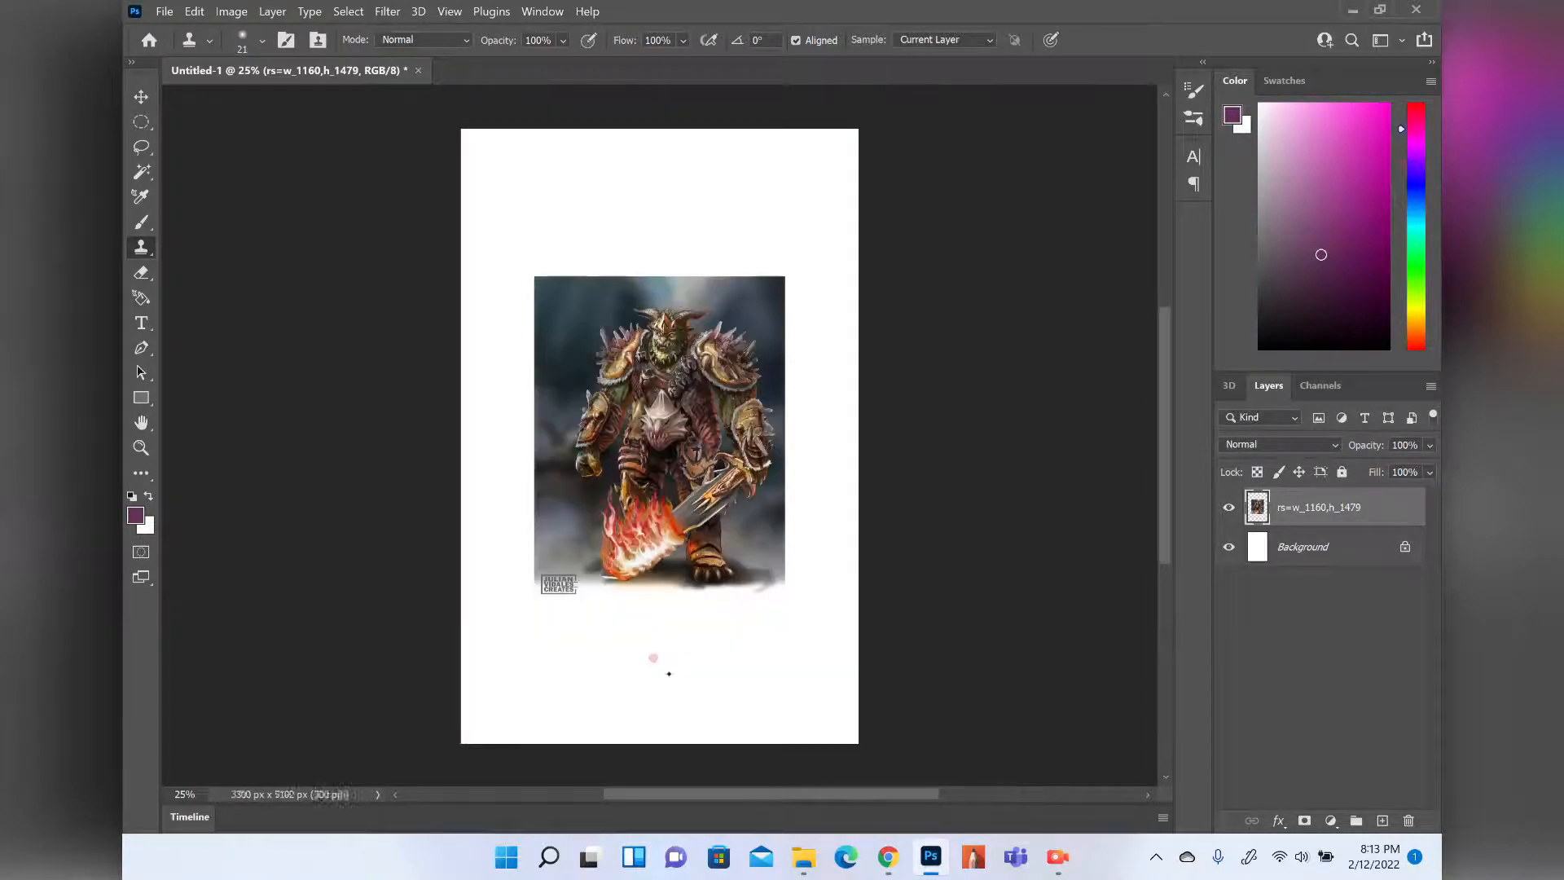
# Open Image Size, set the resampling method to Nearest Neighbor (hard edges), and cancel the dialog.
pyautogui.click(228, 10)
pyautogui.moveTo(367, 52)
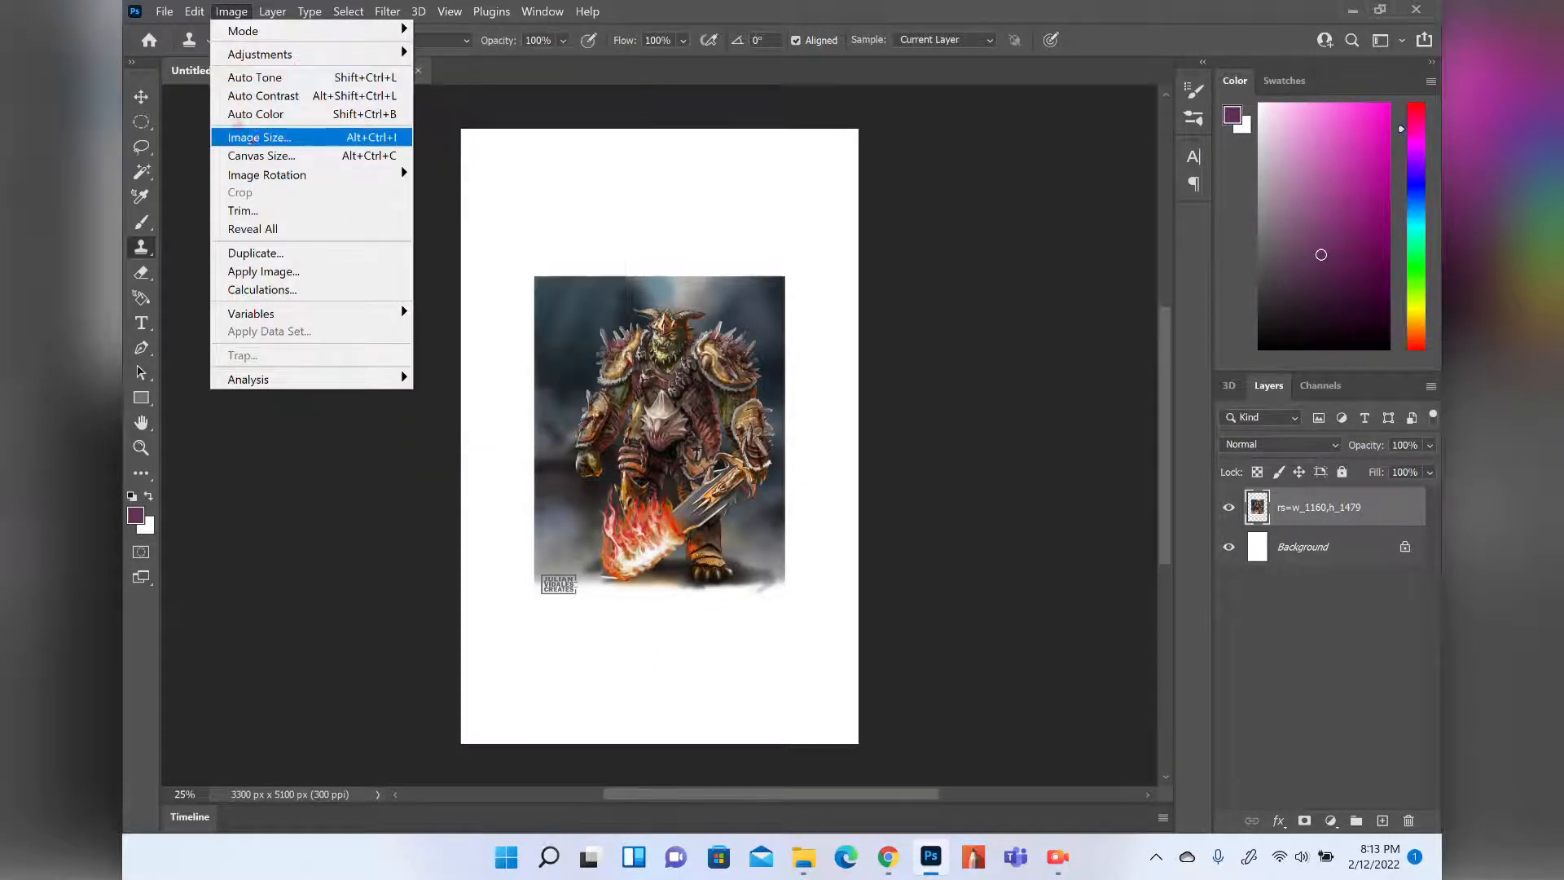
pyautogui.click(253, 137)
pyautogui.moveTo(538, 354); pyautogui.dragTo(643, 340)
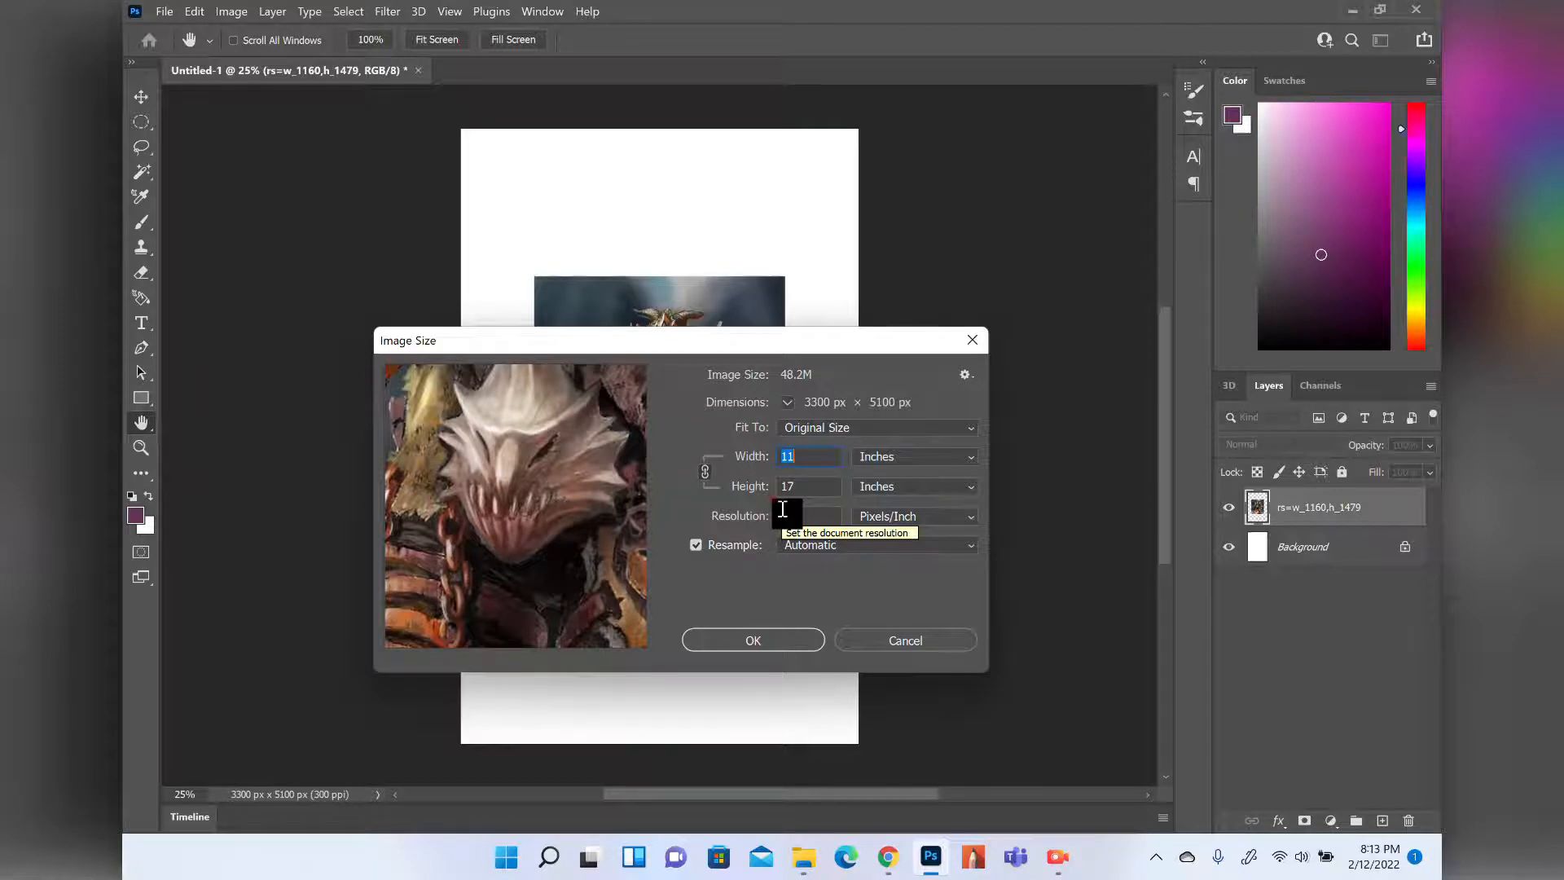
pyautogui.moveTo(494, 333); pyautogui.dragTo(461, 395)
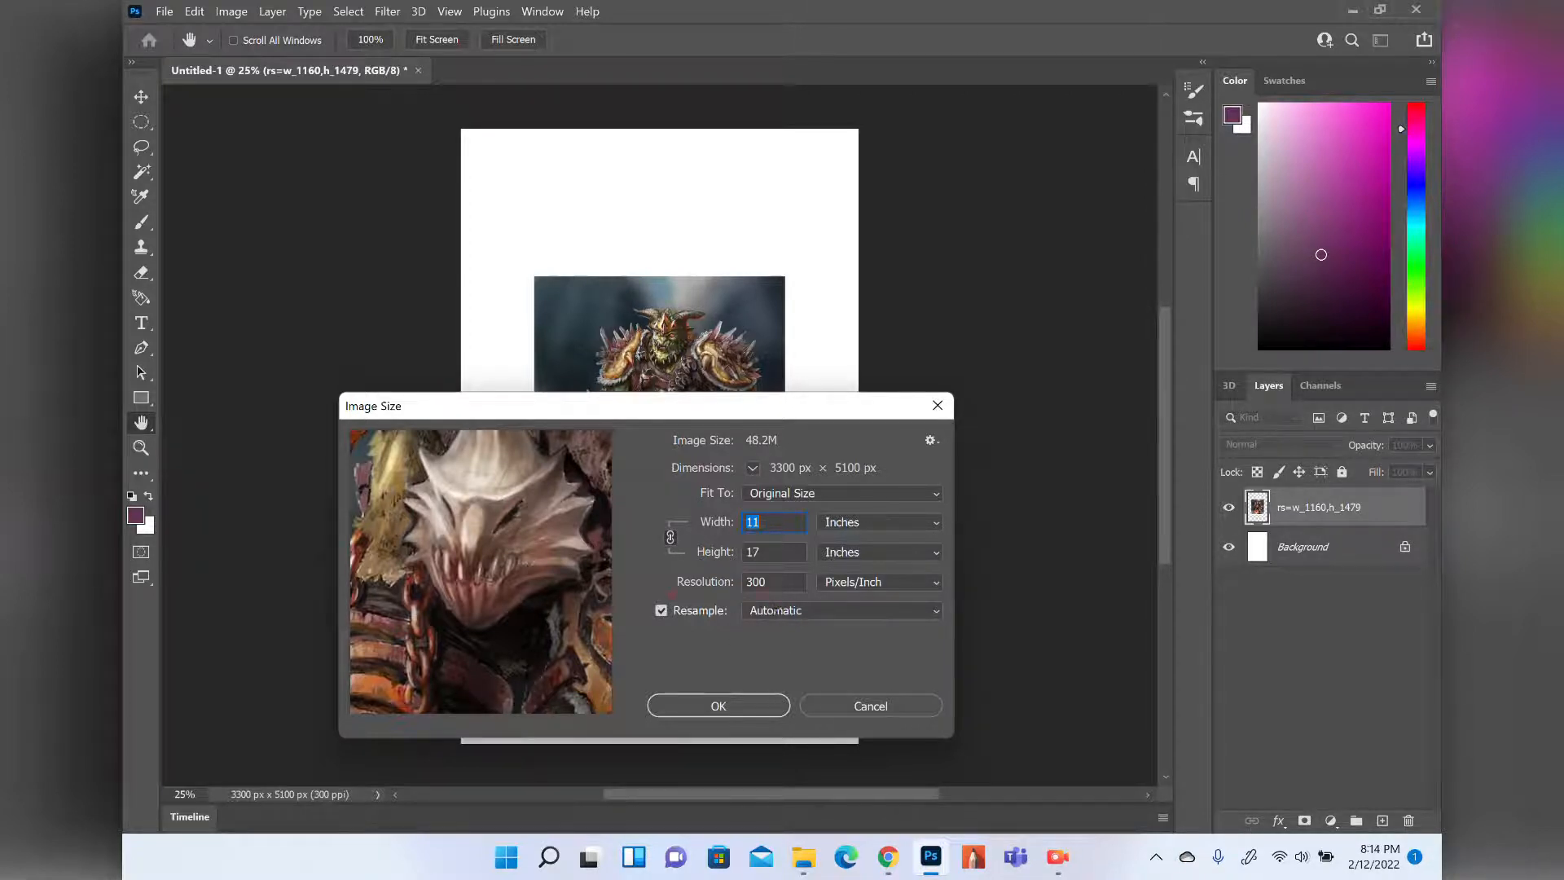
pyautogui.click(775, 610)
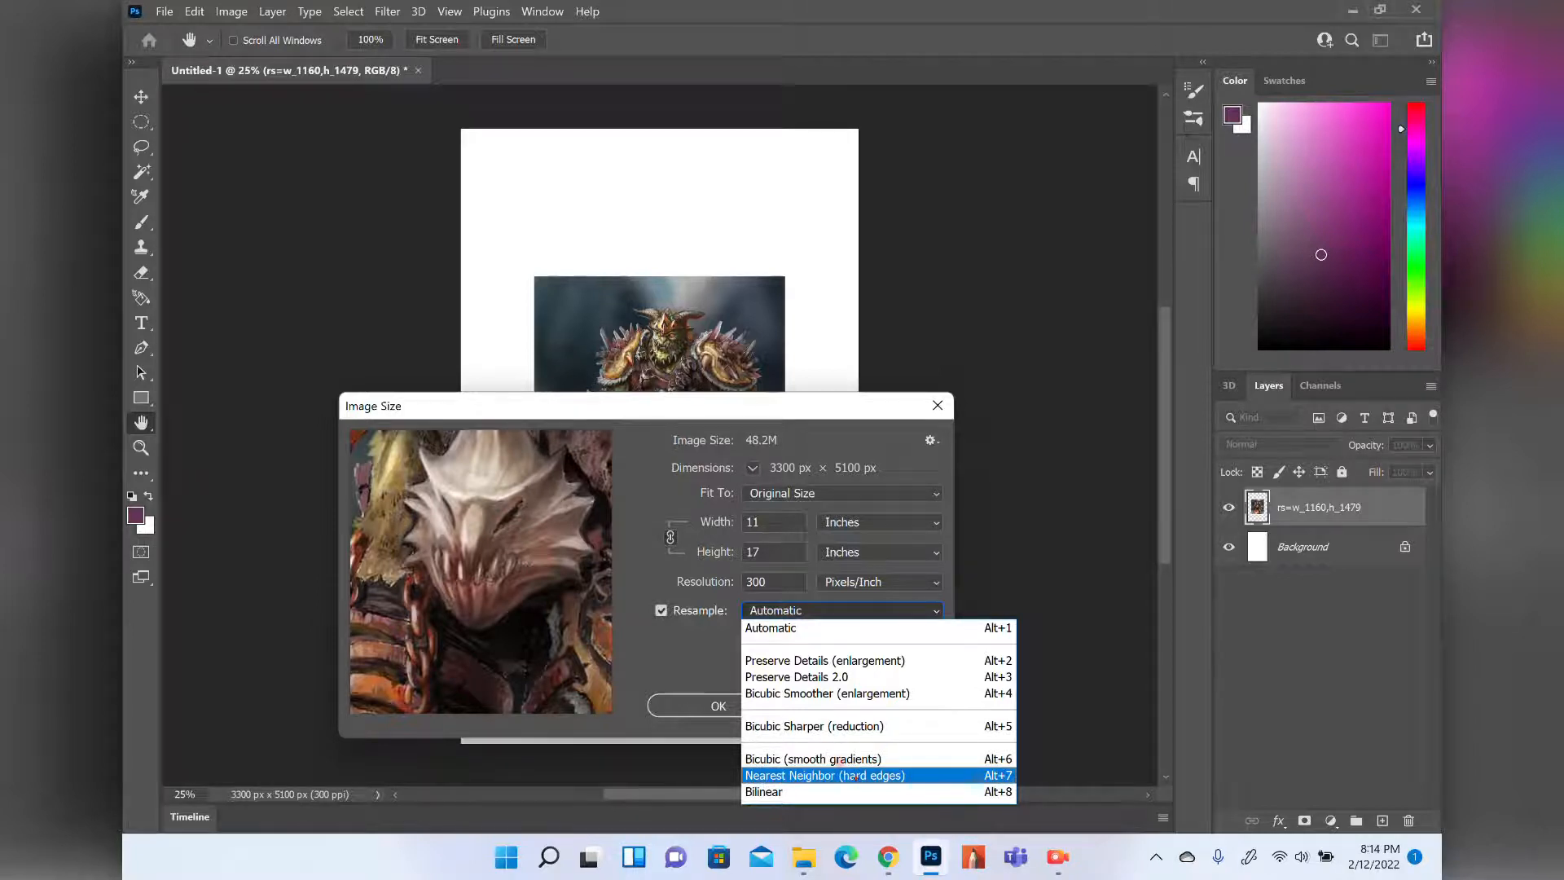
pyautogui.click(852, 775)
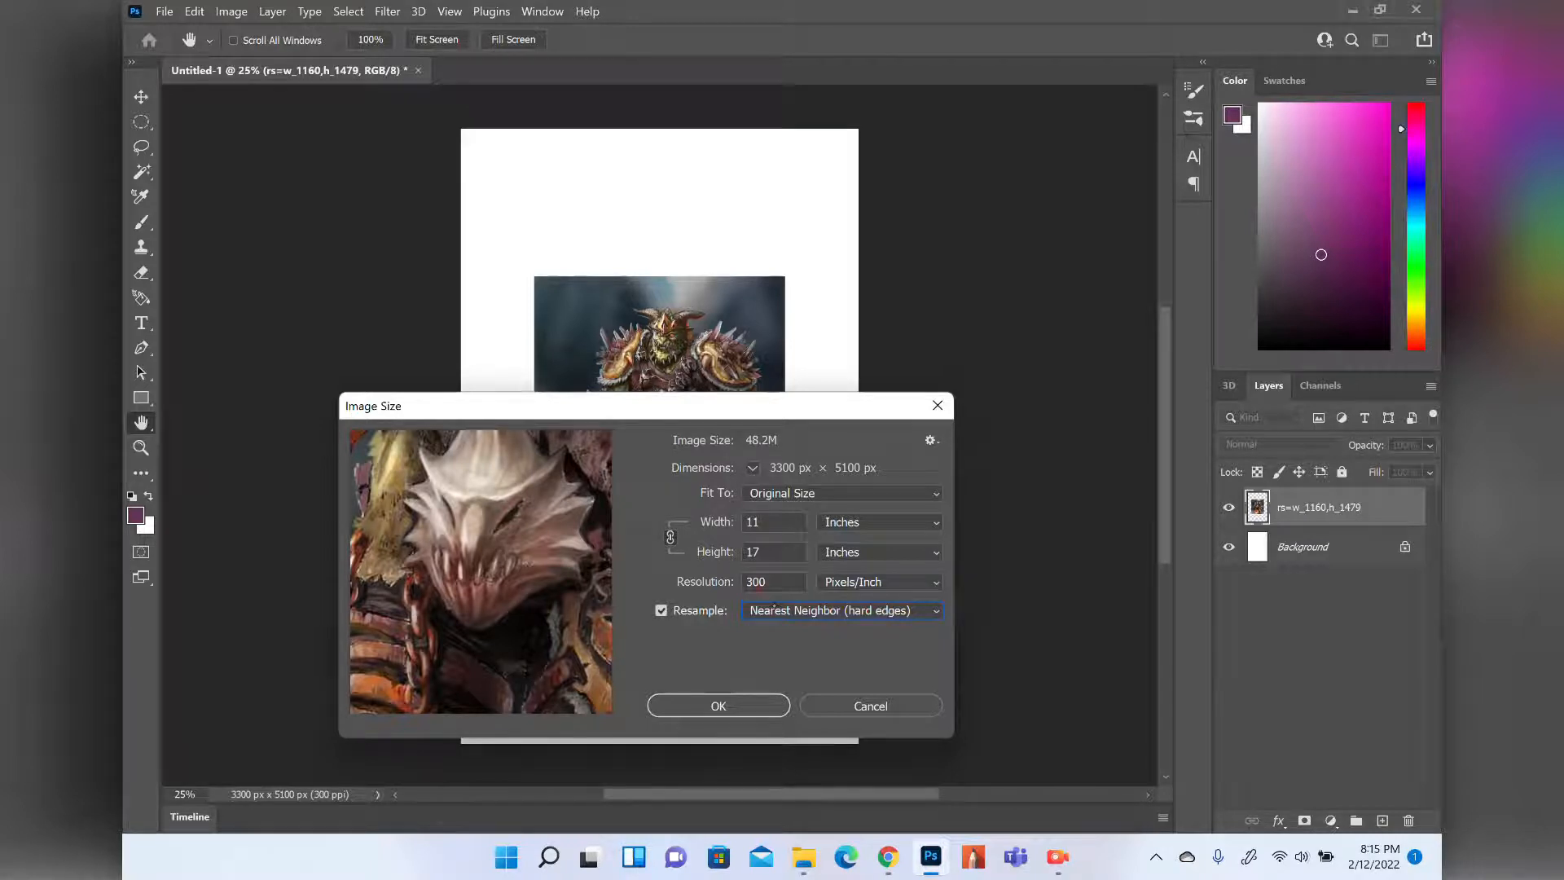
pyautogui.moveTo(597, 438); pyautogui.dragTo(559, 404)
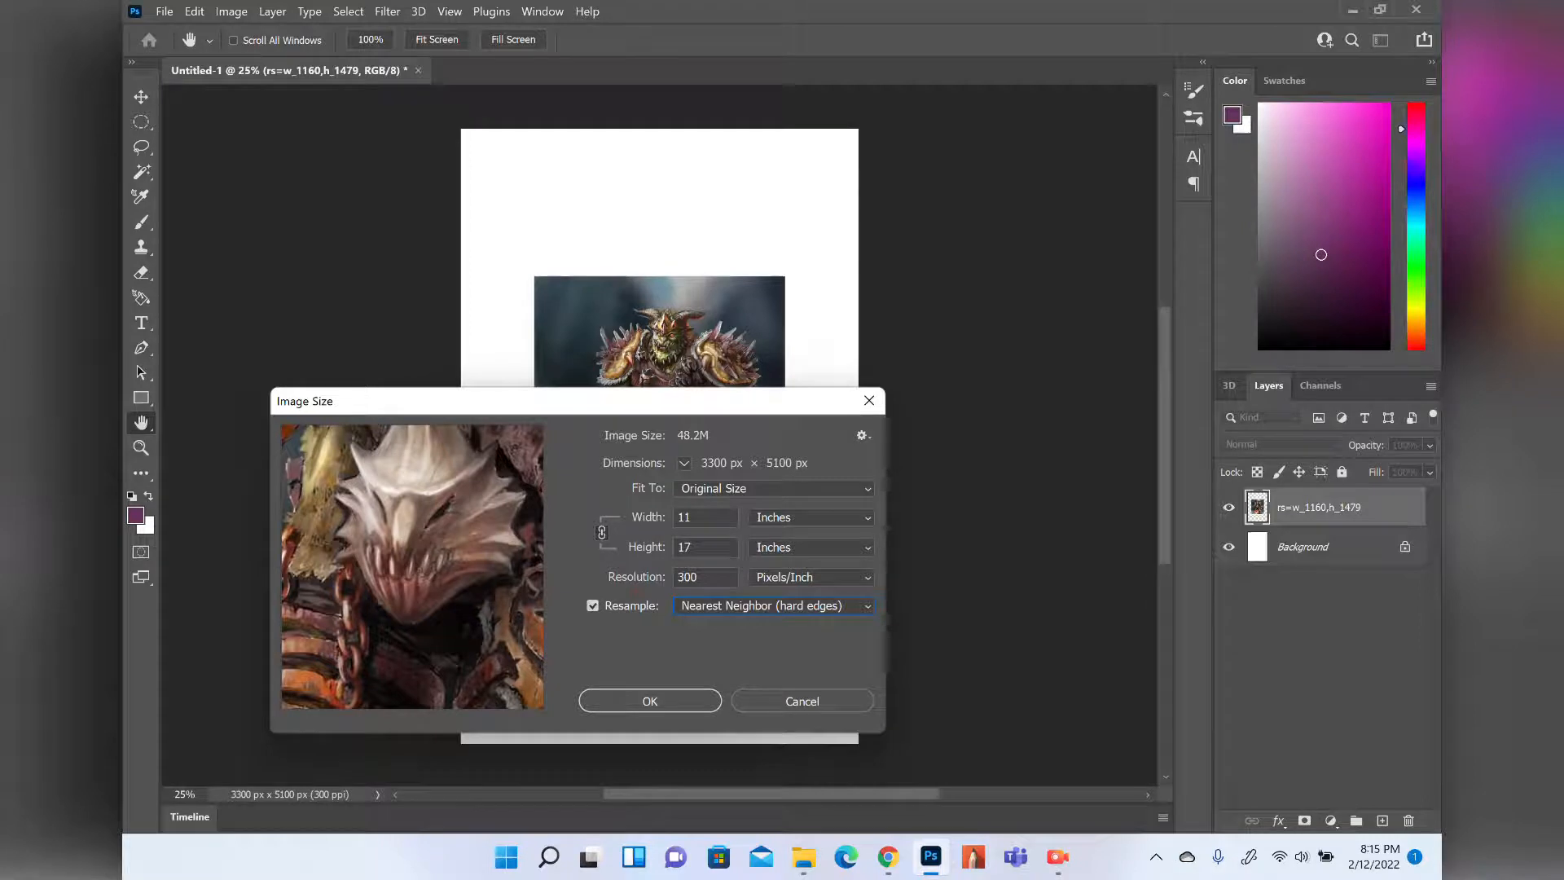
pyautogui.click(778, 699)
pyautogui.press('s')
# Crop the canvas to the artwork's edges, about 2082 x 2656 px, with Delete Cropped Pixels enabled.
pyautogui.click(231, 11)
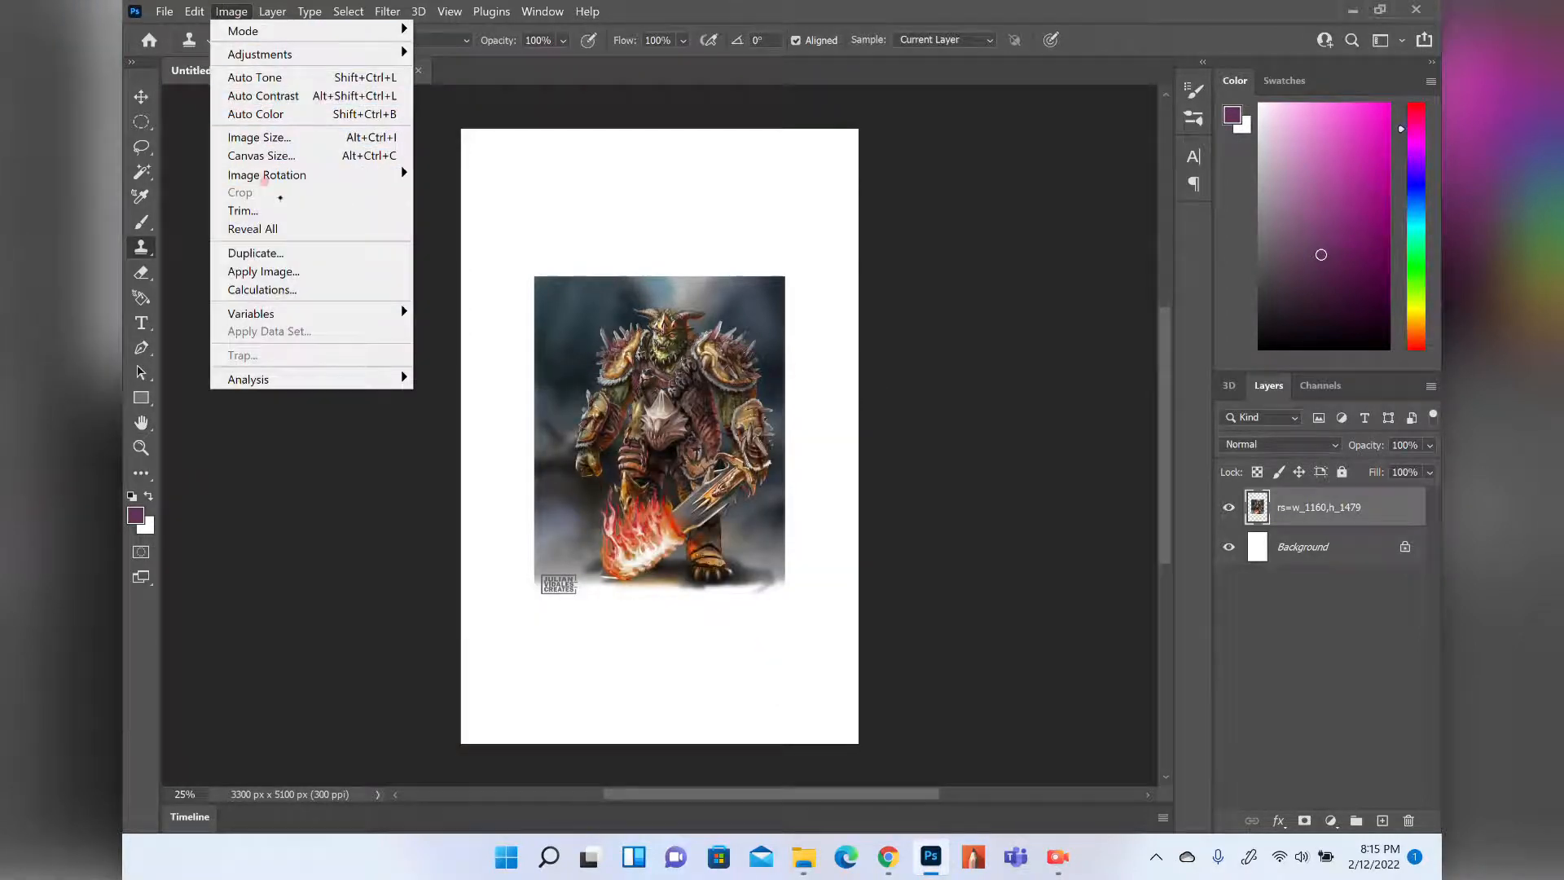
pyautogui.click(335, 232)
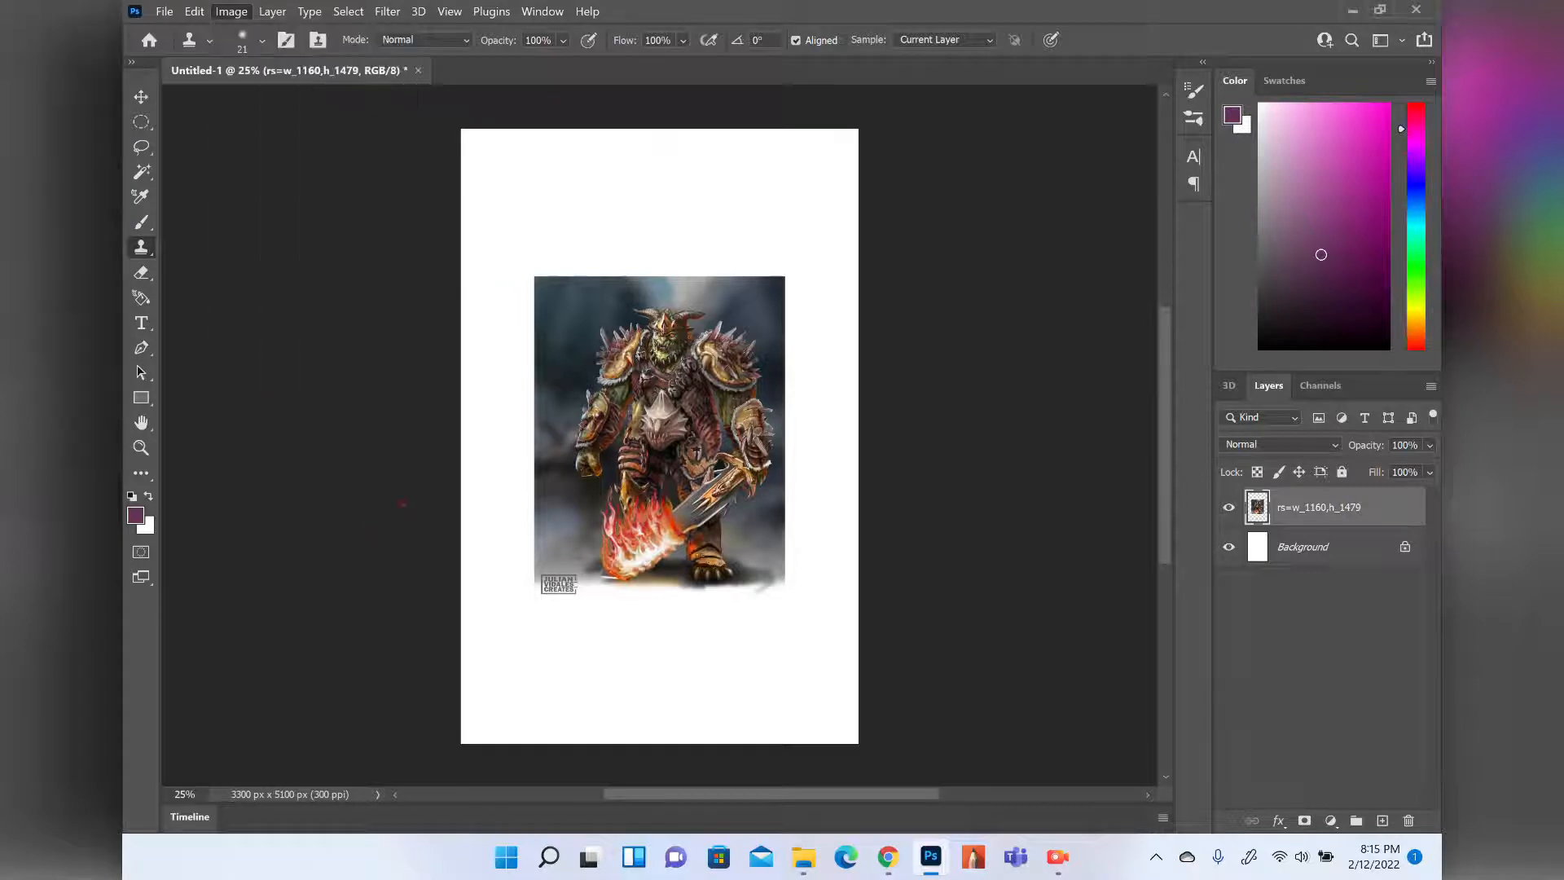
pyautogui.press('c')
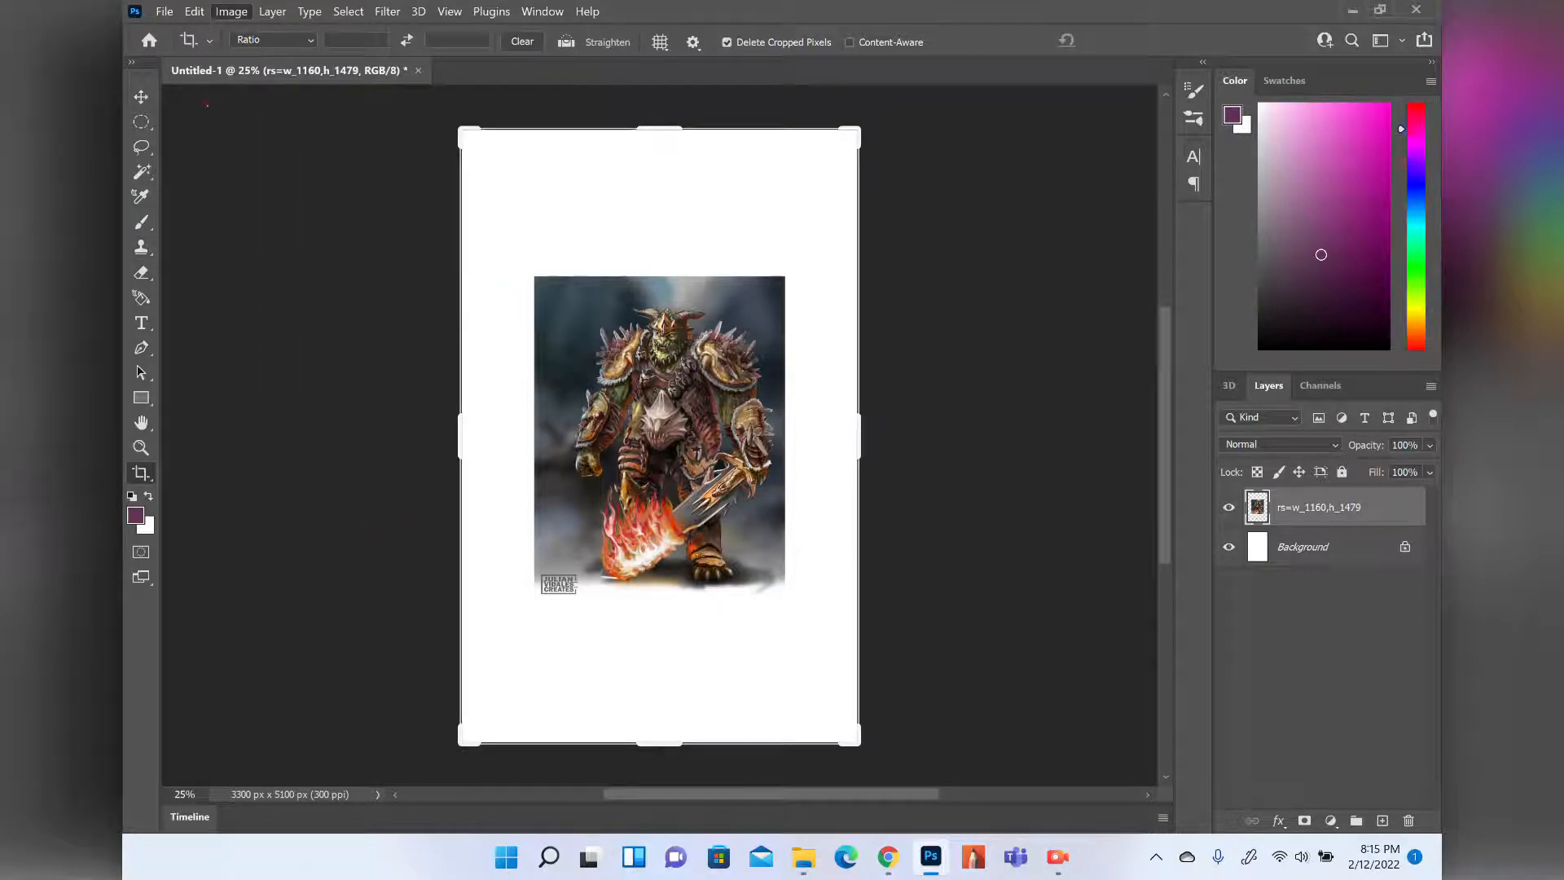
pyautogui.moveTo(653, 118); pyautogui.dragTo(658, 189)
pyautogui.moveTo(658, 668); pyautogui.dragTo(650, 589)
pyautogui.moveTo(468, 420); pyautogui.dragTo(497, 440)
pyautogui.moveTo(835, 426); pyautogui.dragTo(787, 433)
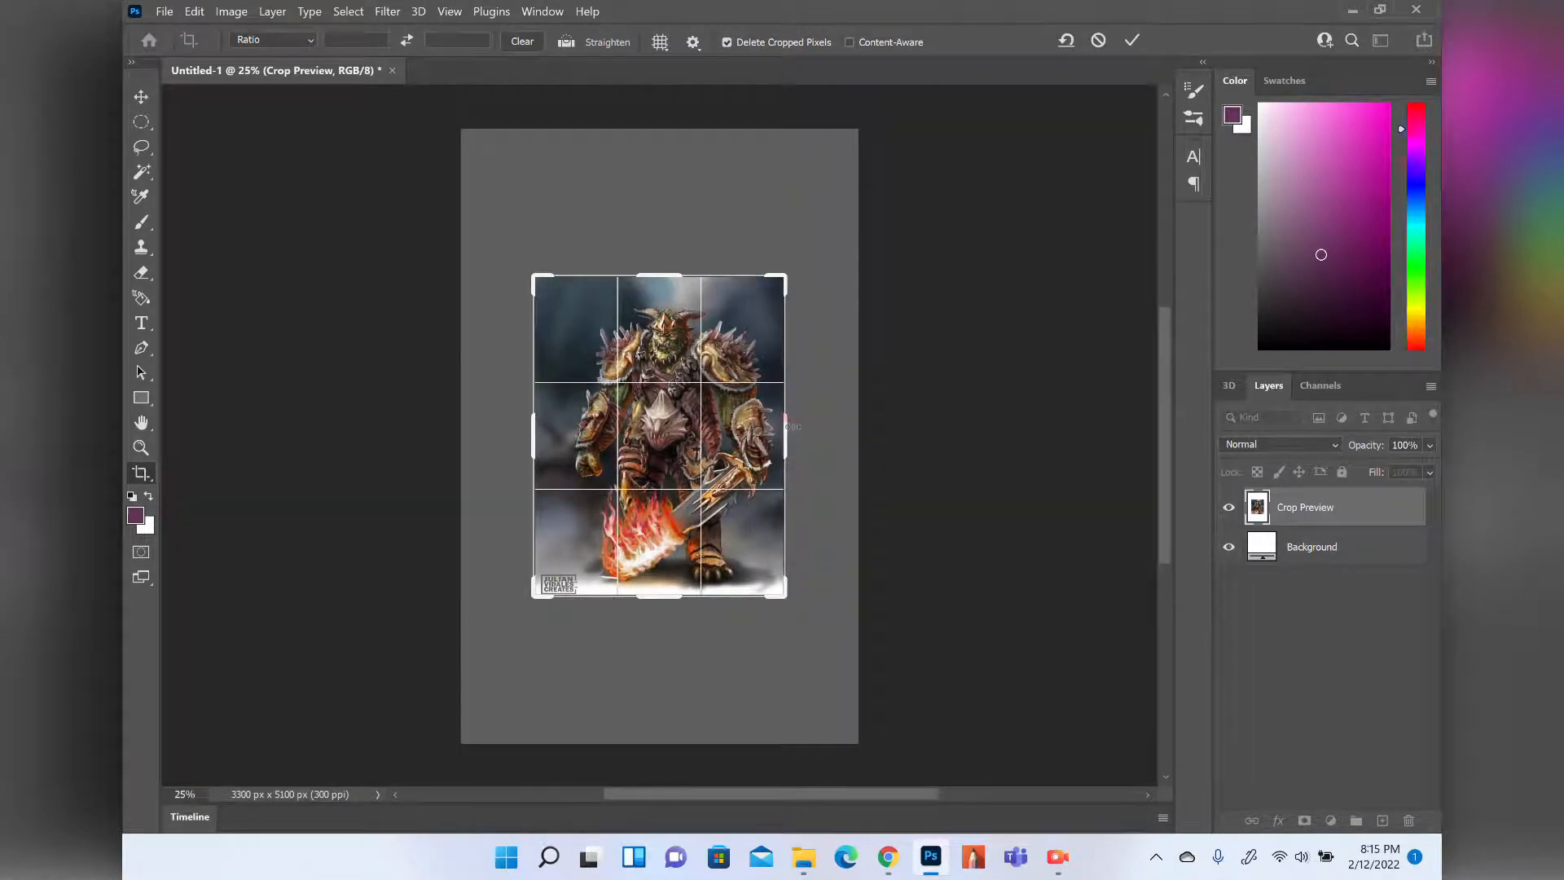
pyautogui.press('Return')
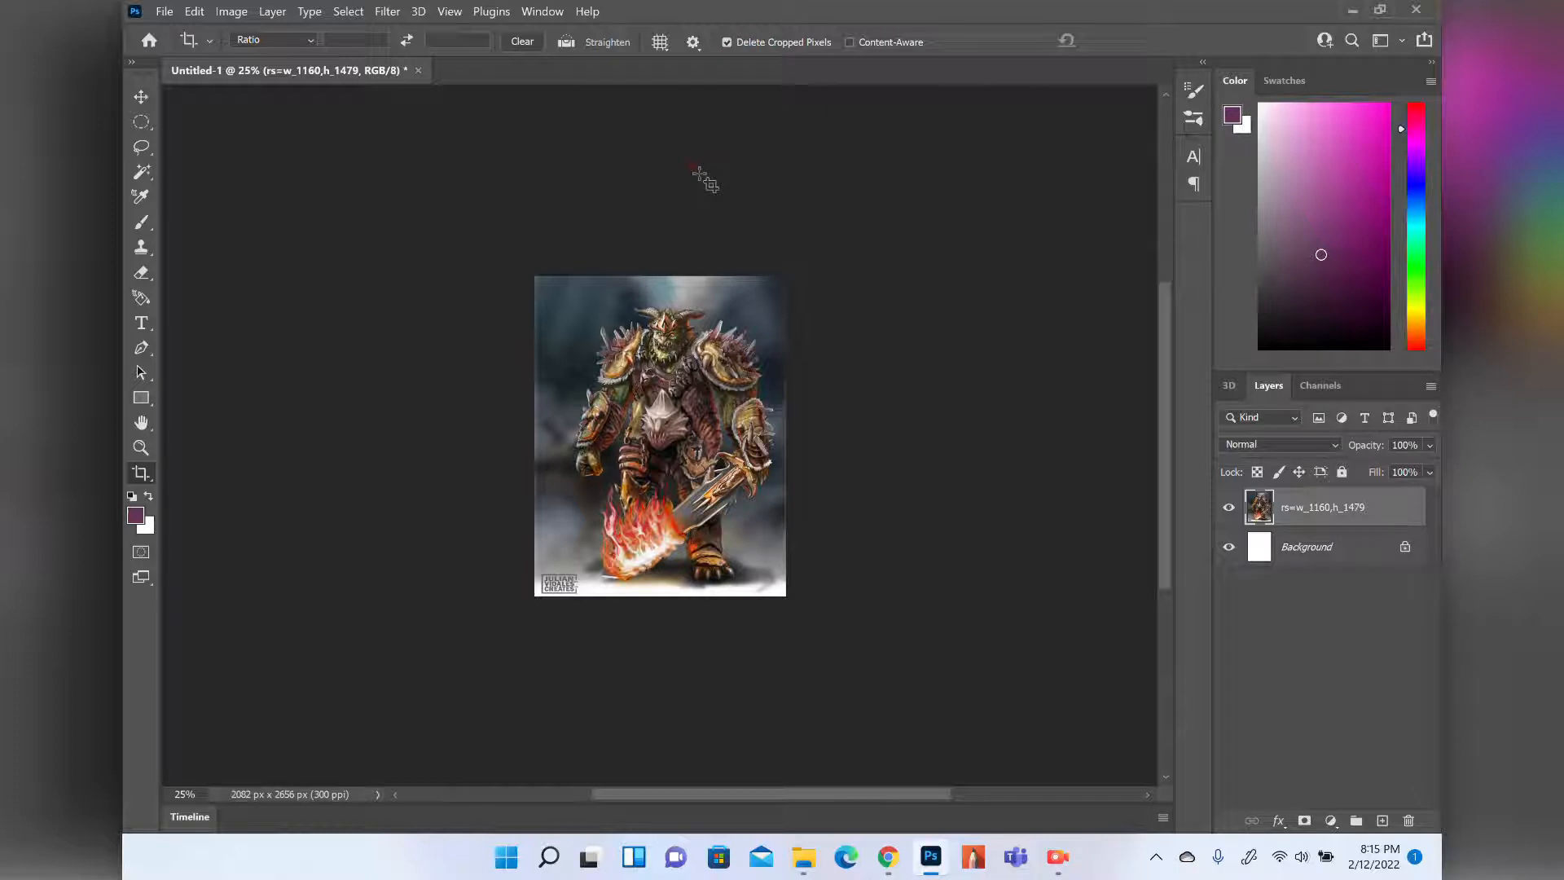
# Undo the crop and recrop the canvas to the artwork's edges with Delete Cropped Pixels turned off.
pyautogui.click(725, 41)
pyautogui.hotkey('ctrl', 'z')
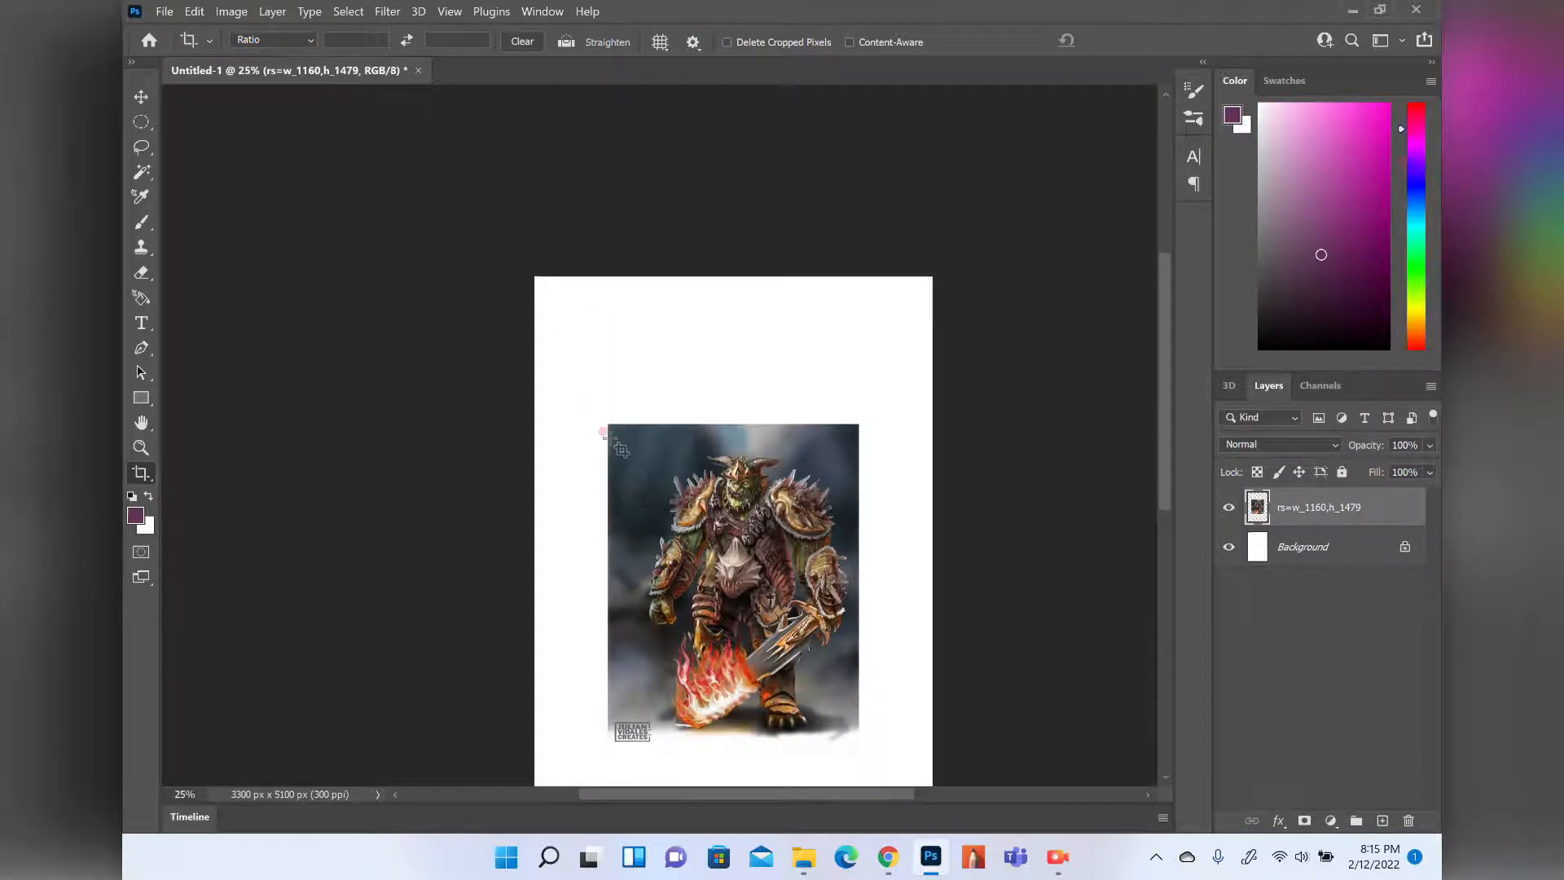
pyautogui.moveTo(609, 424); pyautogui.dragTo(873, 745)
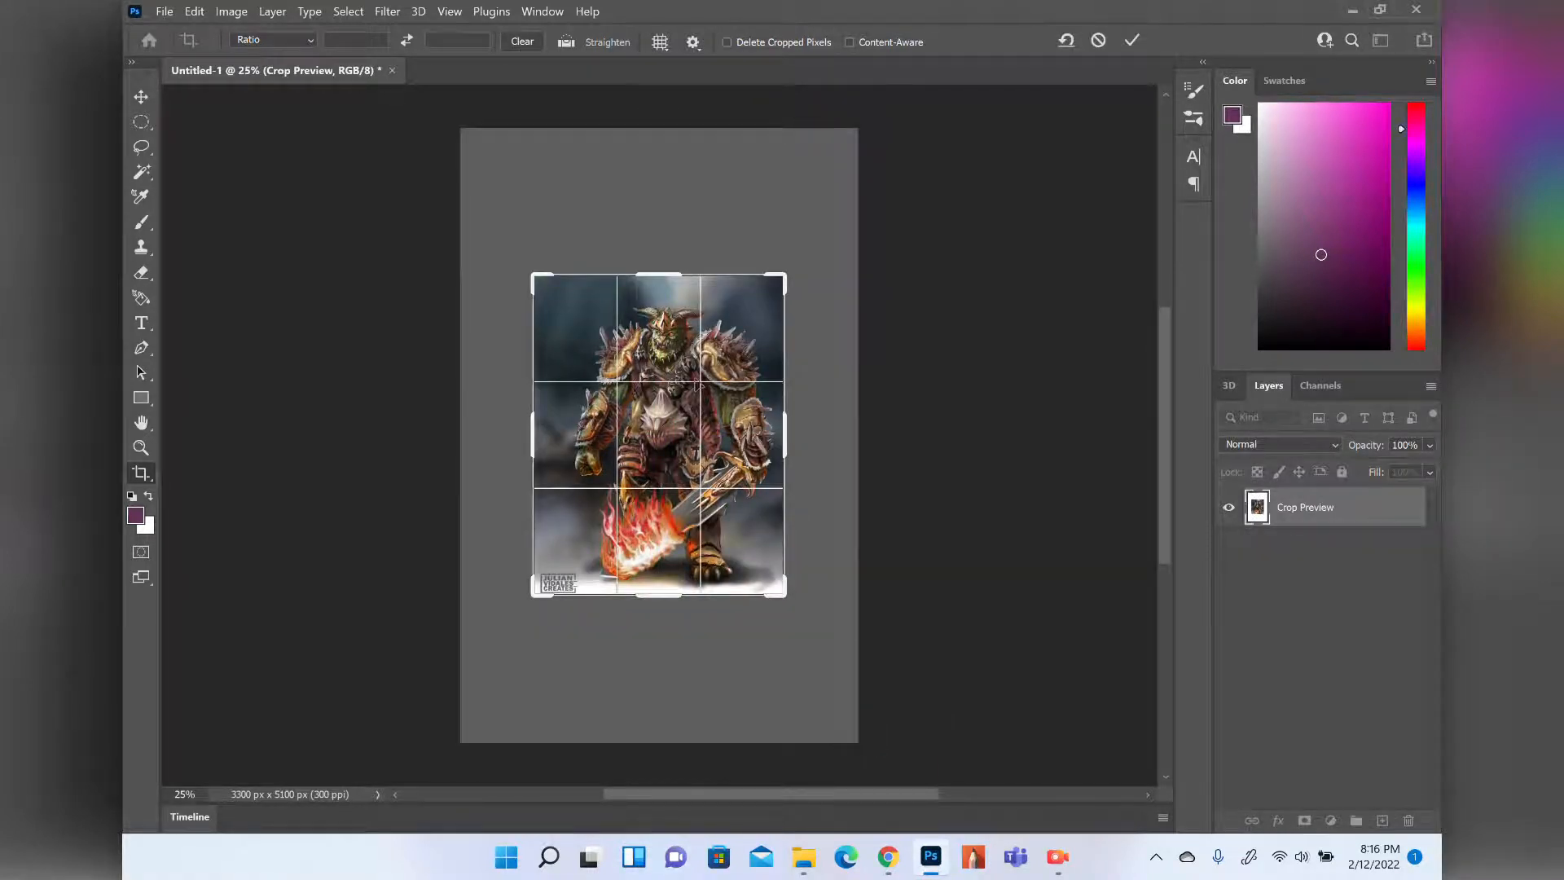
pyautogui.press('Return')
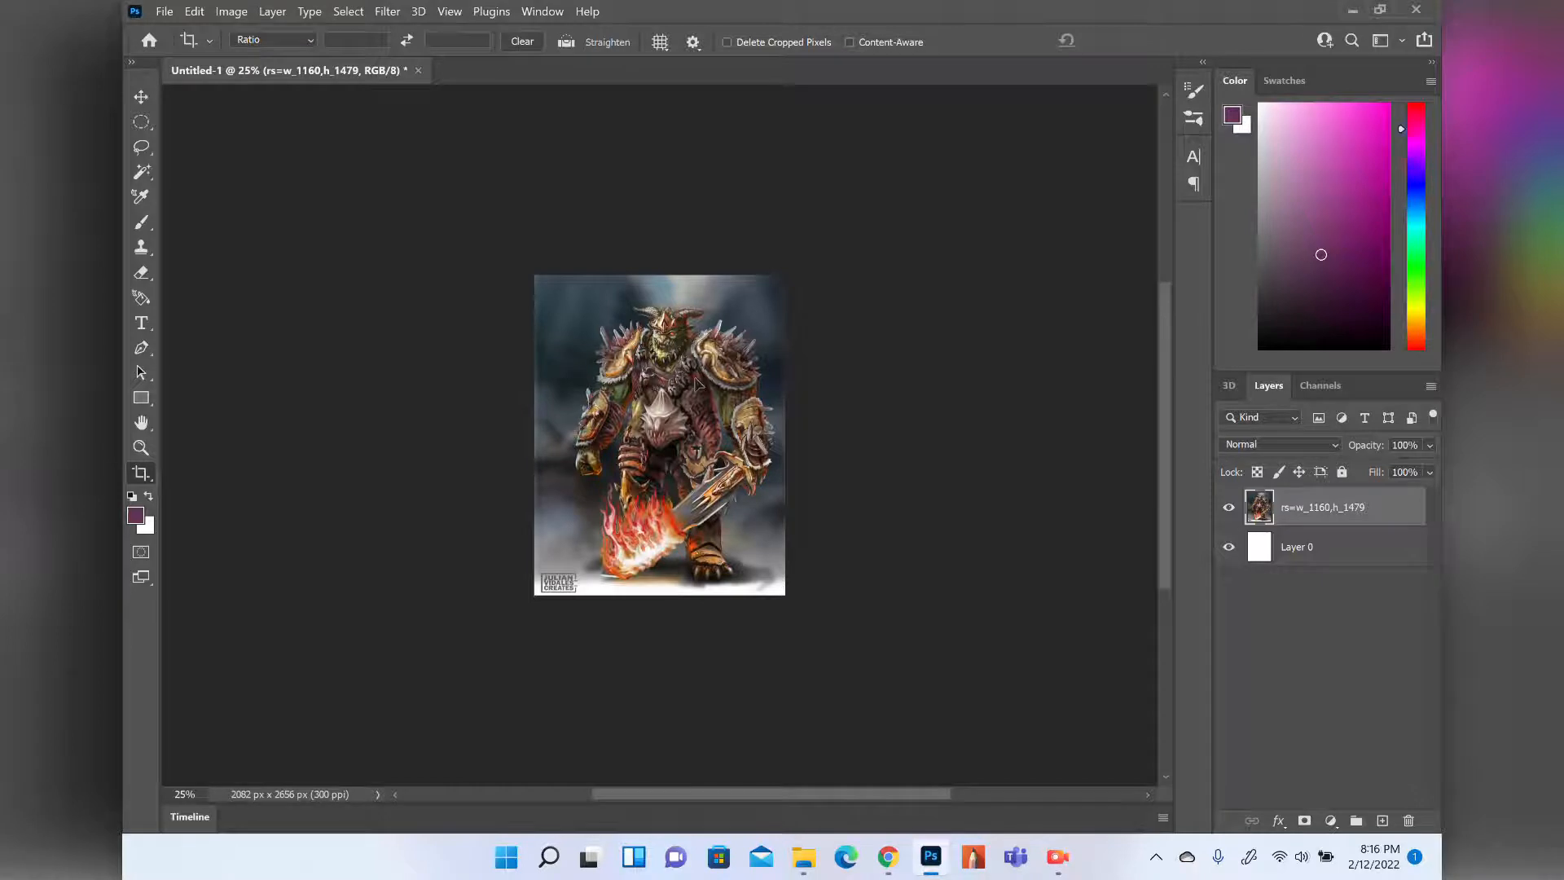
# Try moving the image layer on the cropped canvas, and undo back to the uncropped document.
pyautogui.press('v')
pyautogui.moveTo(647, 432)
pyautogui.mouseDown()
pyautogui.moveTo(532, 456)
pyautogui.moveTo(432, 639)
pyautogui.moveTo(531, 405)
pyautogui.moveTo(642, 407)
pyautogui.moveTo(825, 530)
pyautogui.moveTo(572, 373)
pyautogui.moveTo(629, 418)
pyautogui.mouseUp()
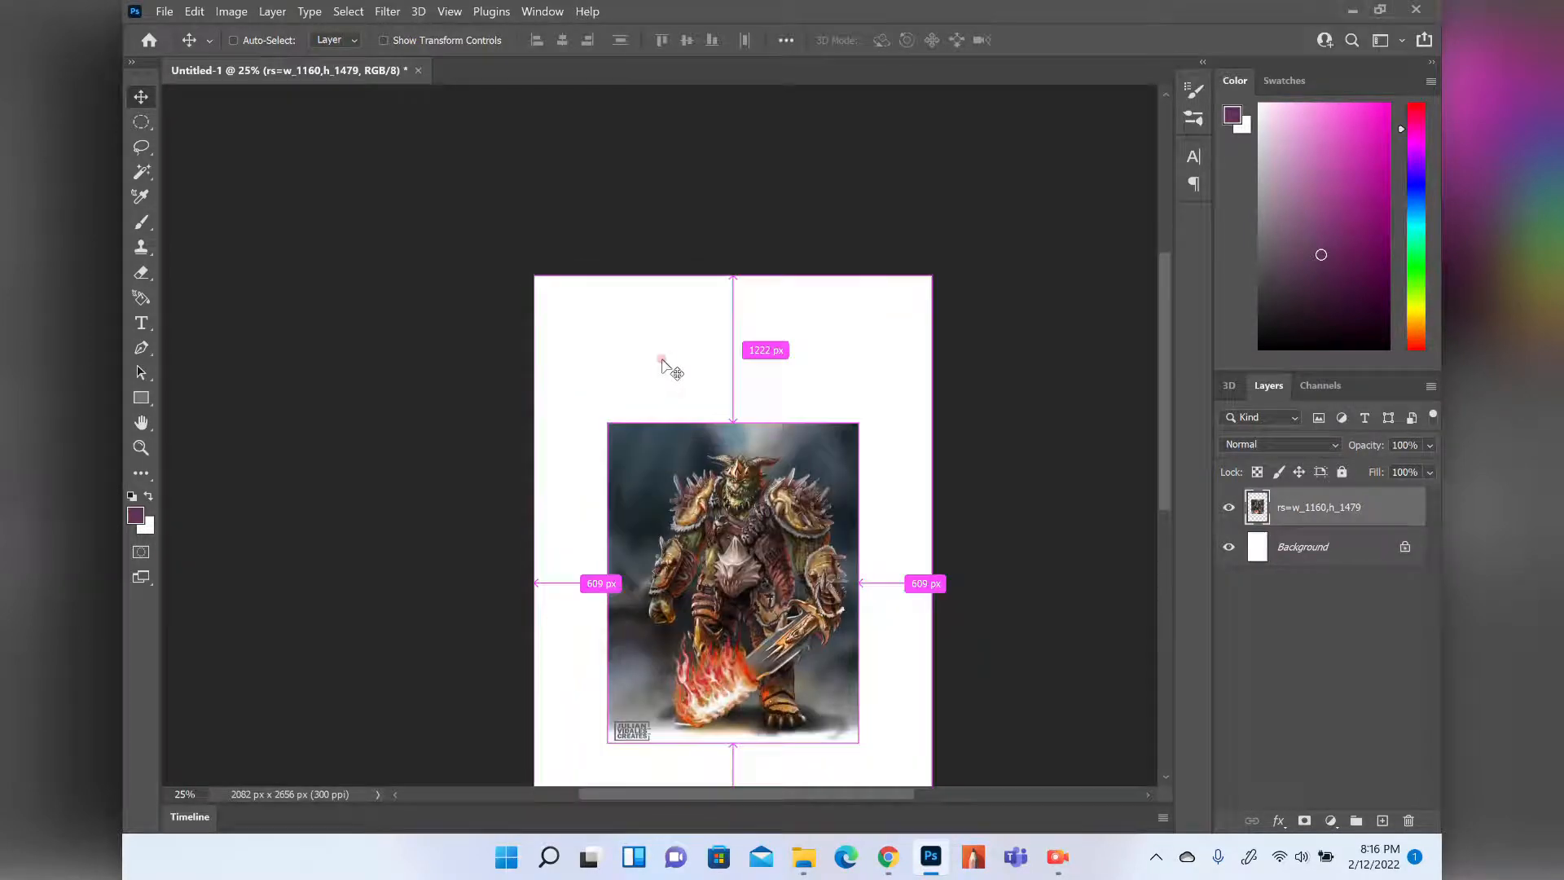
pyautogui.press('ctrl')
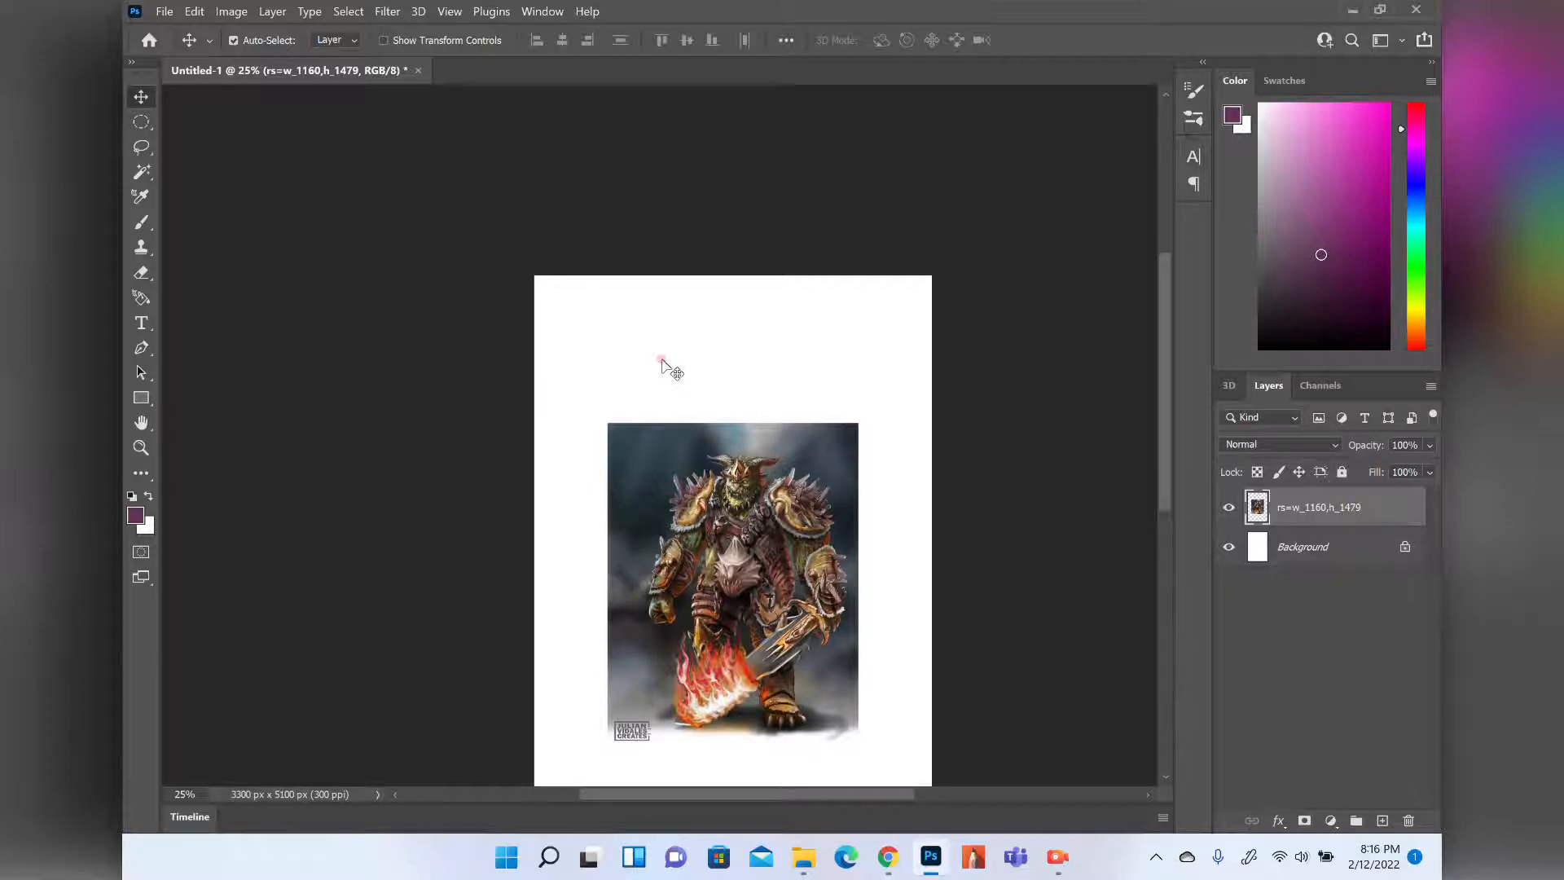
# Crop all four sides of the canvas to the artwork, about 2082 x 2656 px, keeping the cropped pixels.
pyautogui.press('c')
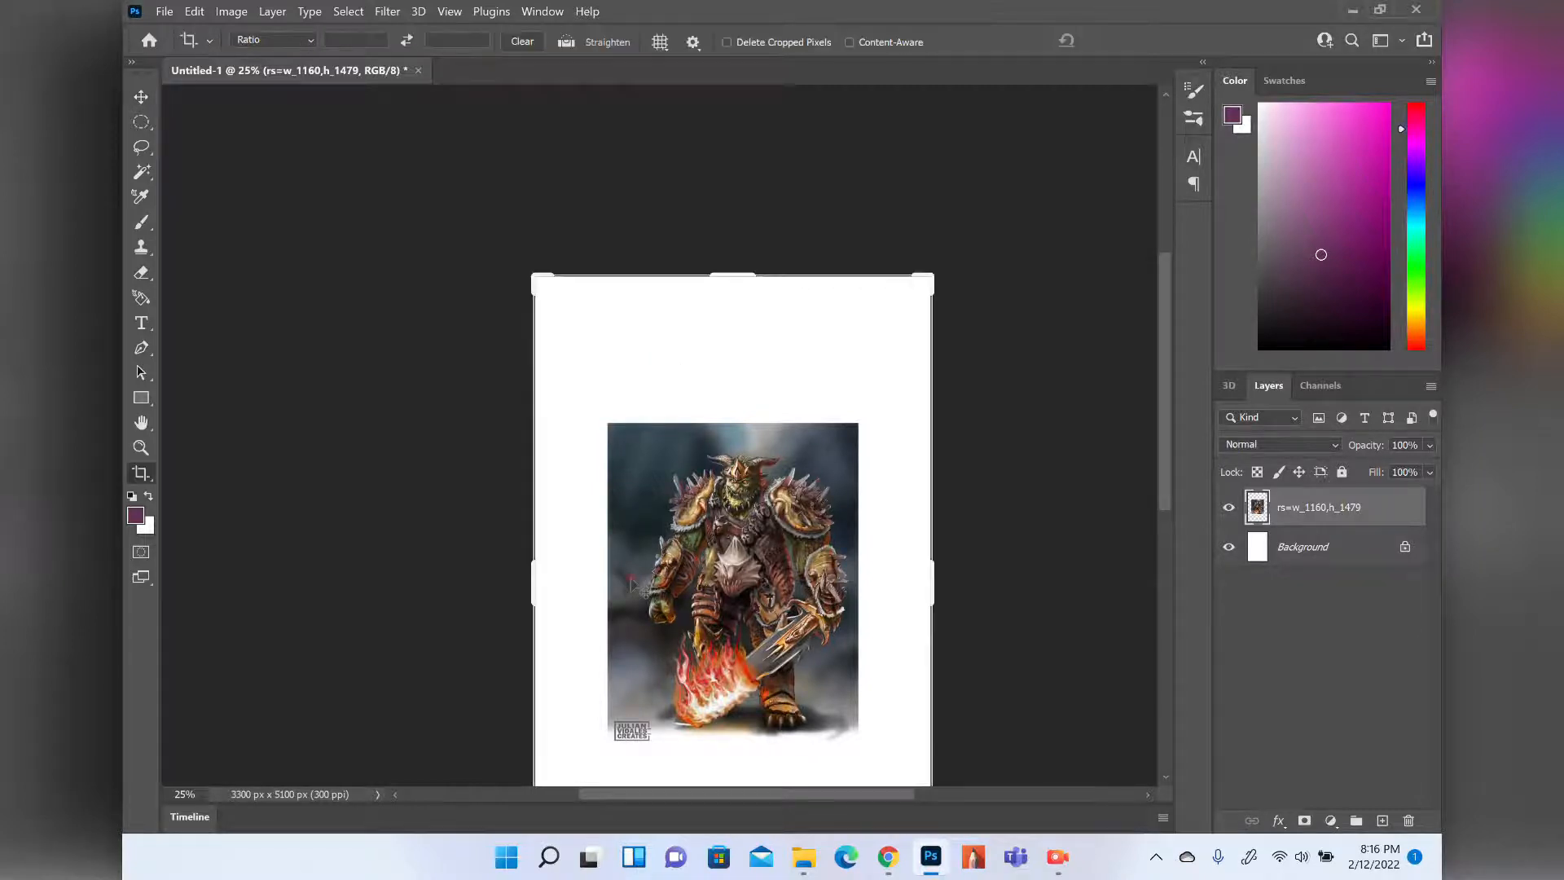
pyautogui.moveTo(726, 277); pyautogui.dragTo(718, 350)
pyautogui.moveTo(533, 601); pyautogui.dragTo(570, 603)
pyautogui.moveTo(884, 561); pyautogui.dragTo(860, 577)
pyautogui.moveTo(616, 562); pyautogui.dragTo(604, 580)
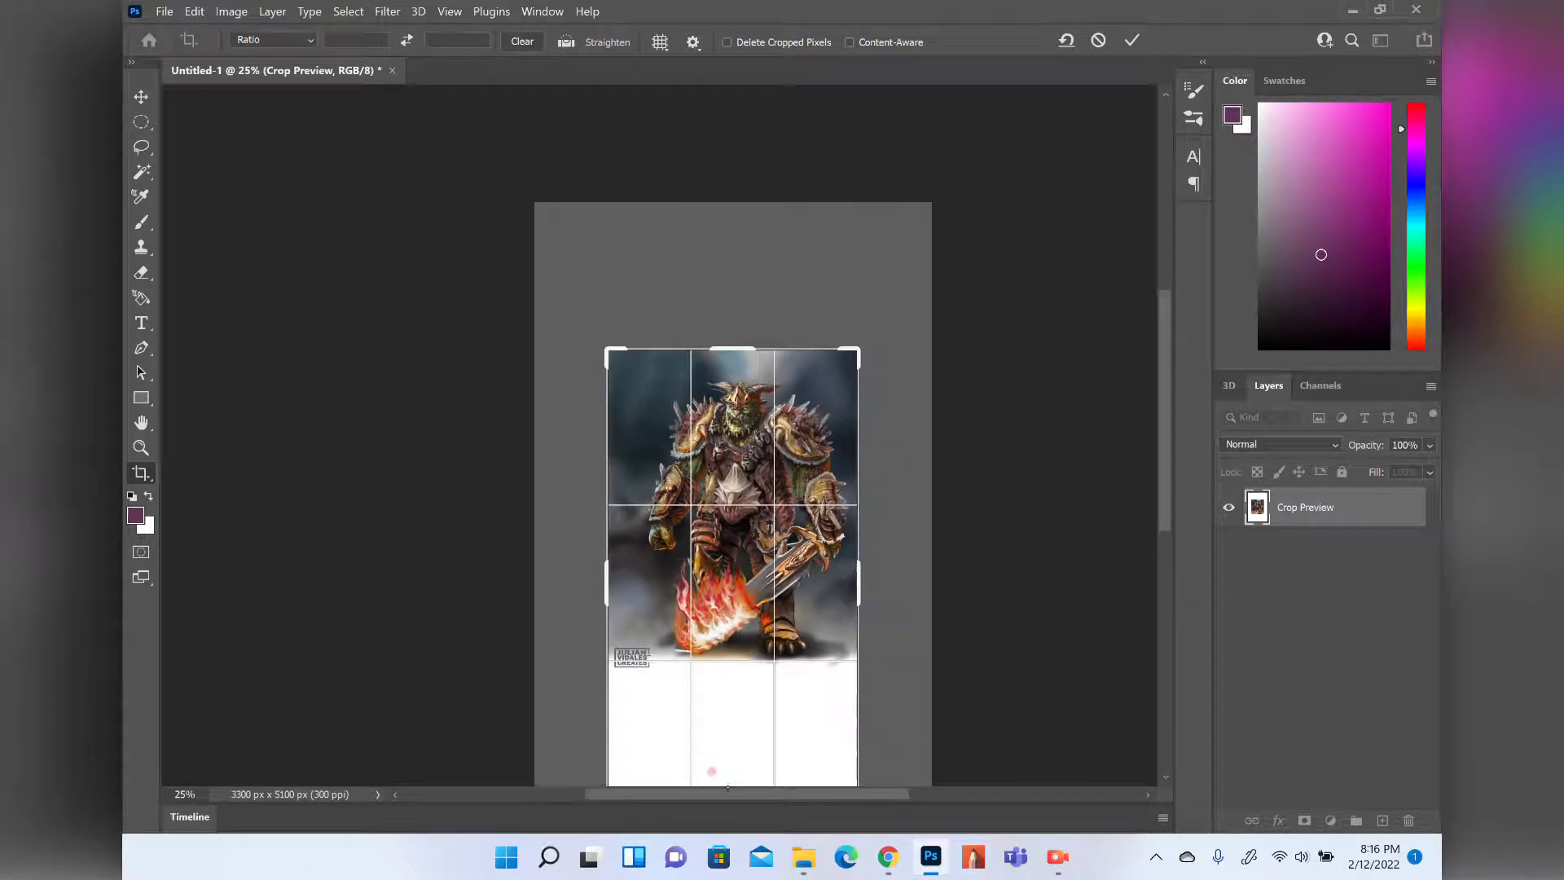
pyautogui.moveTo(722, 519); pyautogui.dragTo(733, 627)
pyautogui.moveTo(1164, 486); pyautogui.dragTo(1174, 542)
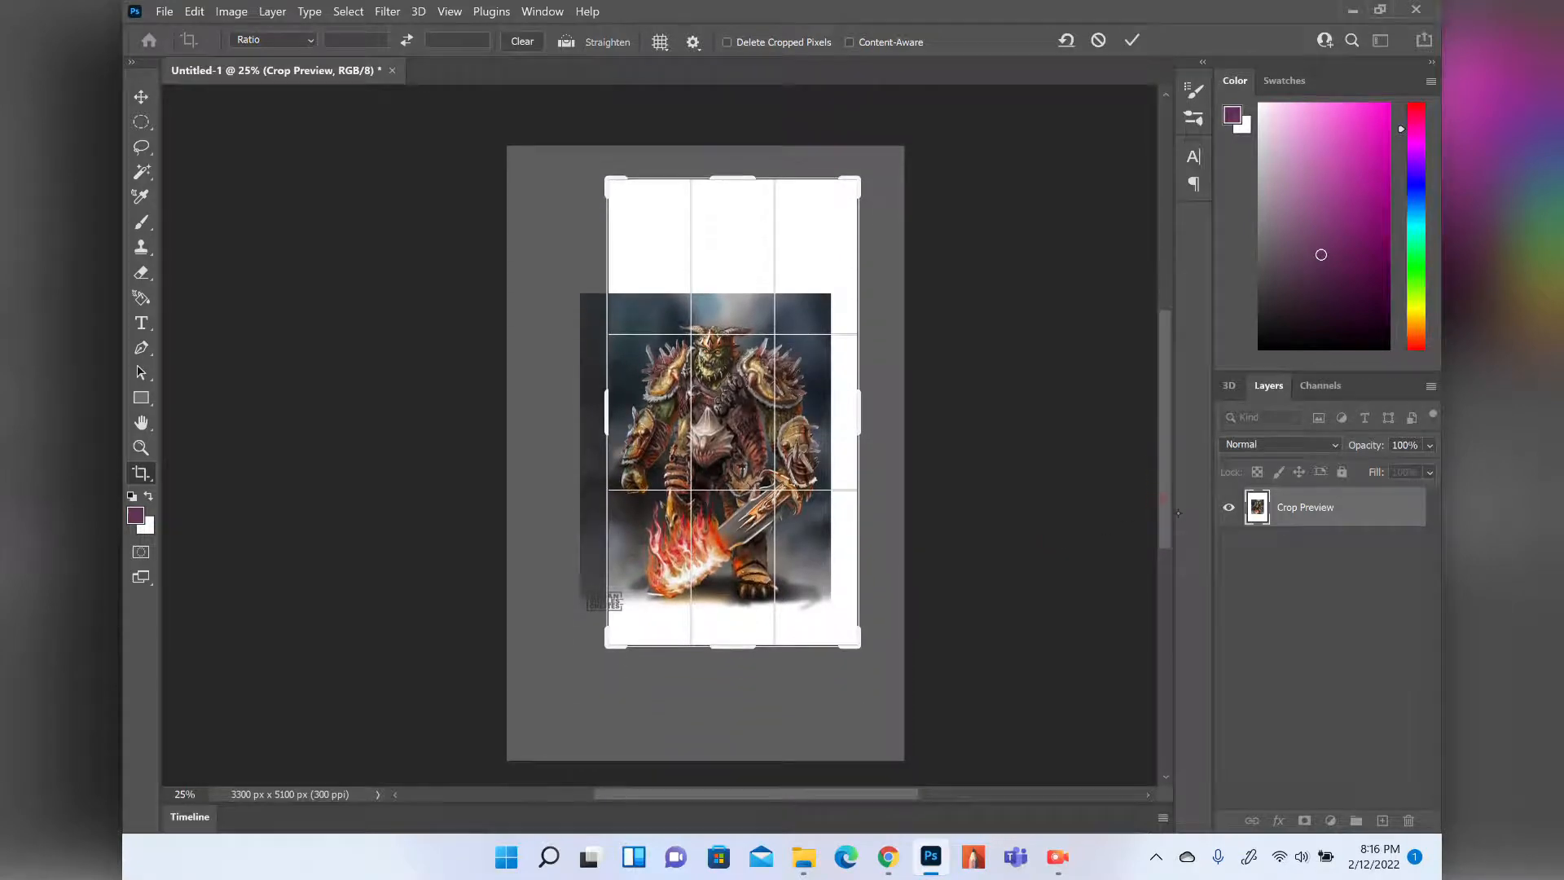
pyautogui.moveTo(738, 648); pyautogui.dragTo(728, 631)
pyautogui.moveTo(766, 451)
pyautogui.mouseDown()
pyautogui.moveTo(693, 512)
pyautogui.moveTo(747, 472)
pyautogui.mouseUp()
pyautogui.moveTo(732, 202); pyautogui.dragTo(737, 250)
pyautogui.press('Return')
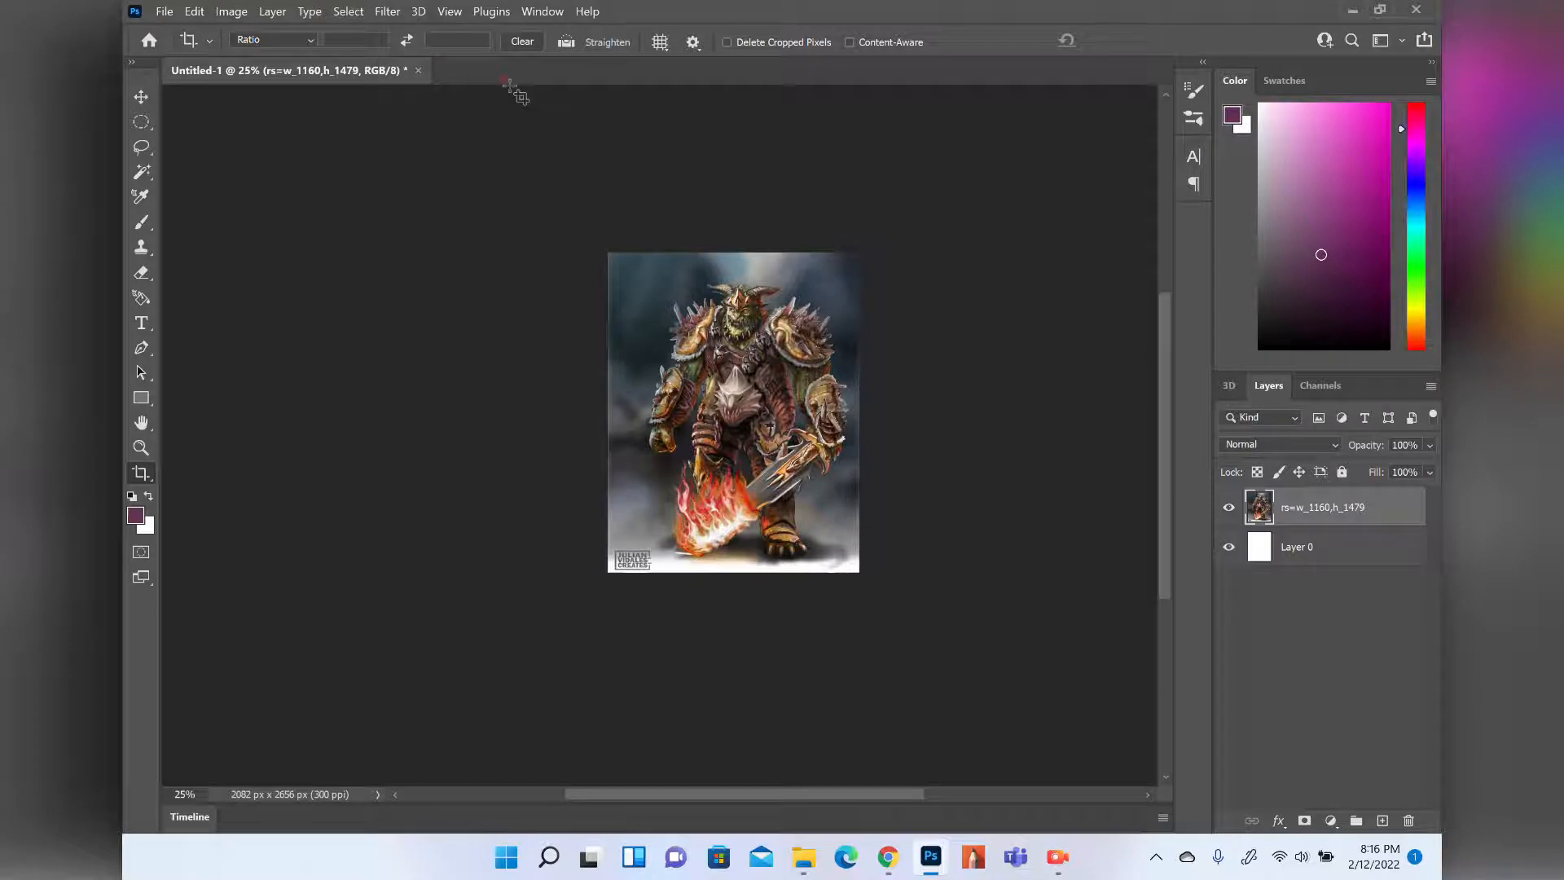
# Scale the image layer down to about 52.4% toward the canvas's lower-right corner.
pyautogui.hotkey('ctrl', 't')
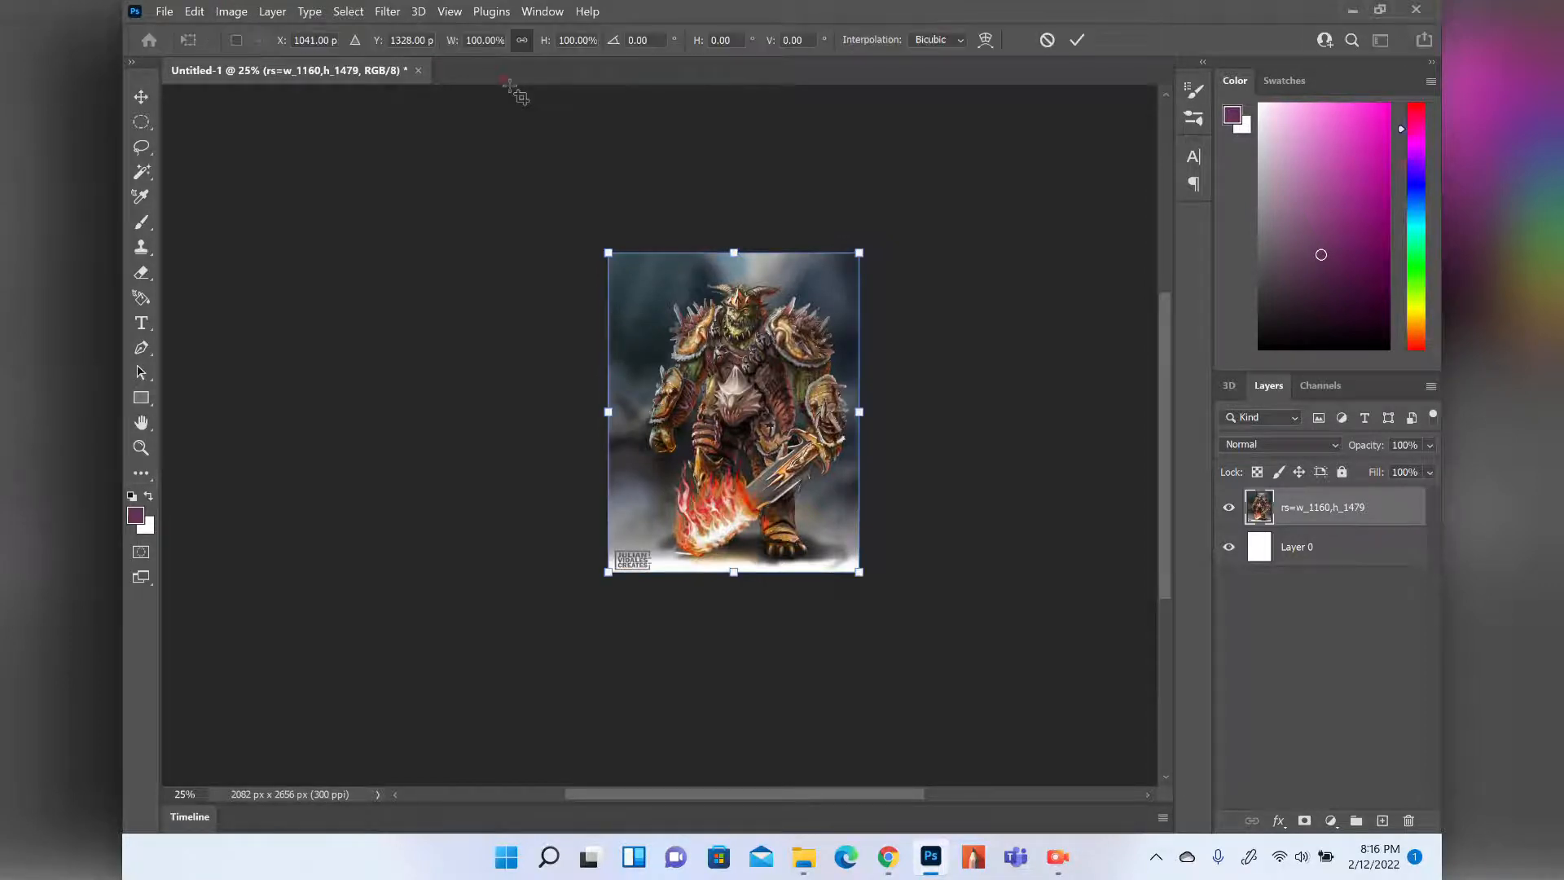
pyautogui.moveTo(608, 253); pyautogui.dragTo(727, 405)
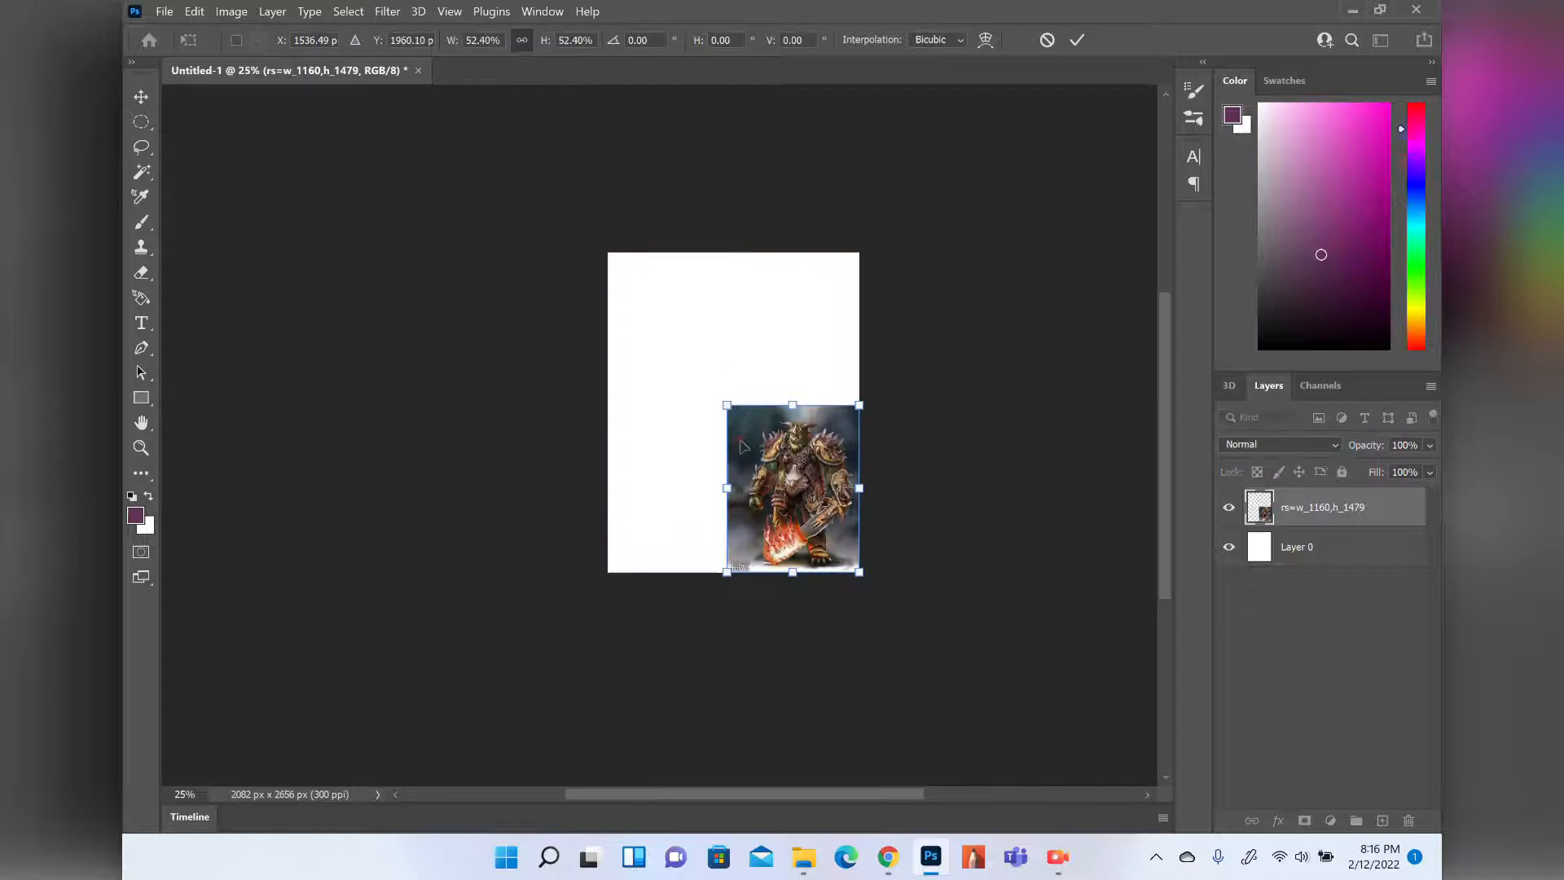
pyautogui.press('Return')
# Preview the retained area outside the crop with the Crop tool, leave the tool, and undo the layer scaling.
pyautogui.press('c')
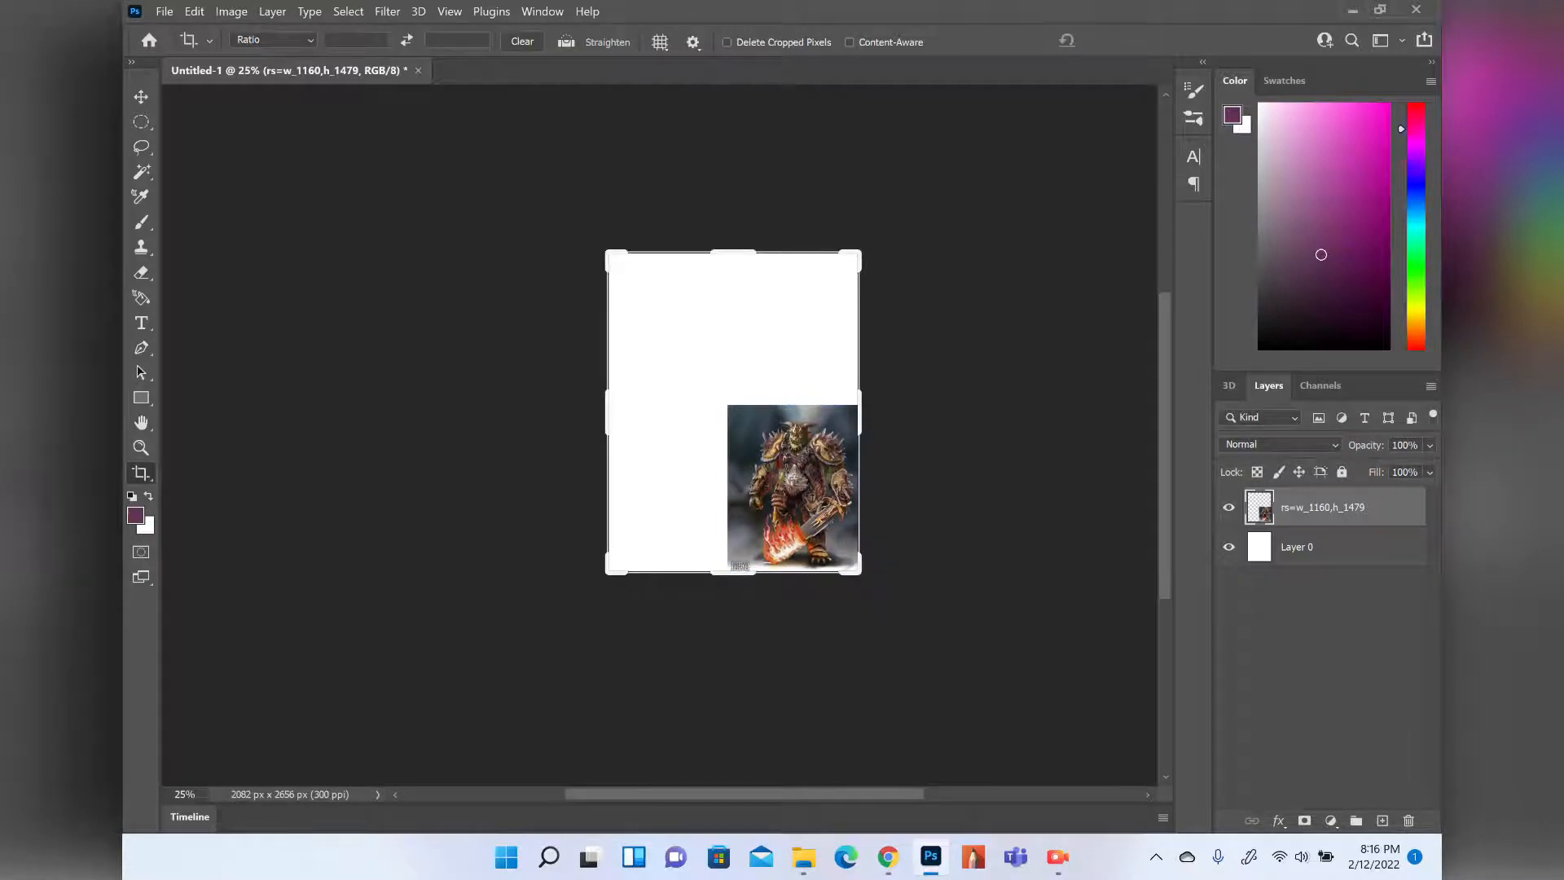
pyautogui.press('Return')
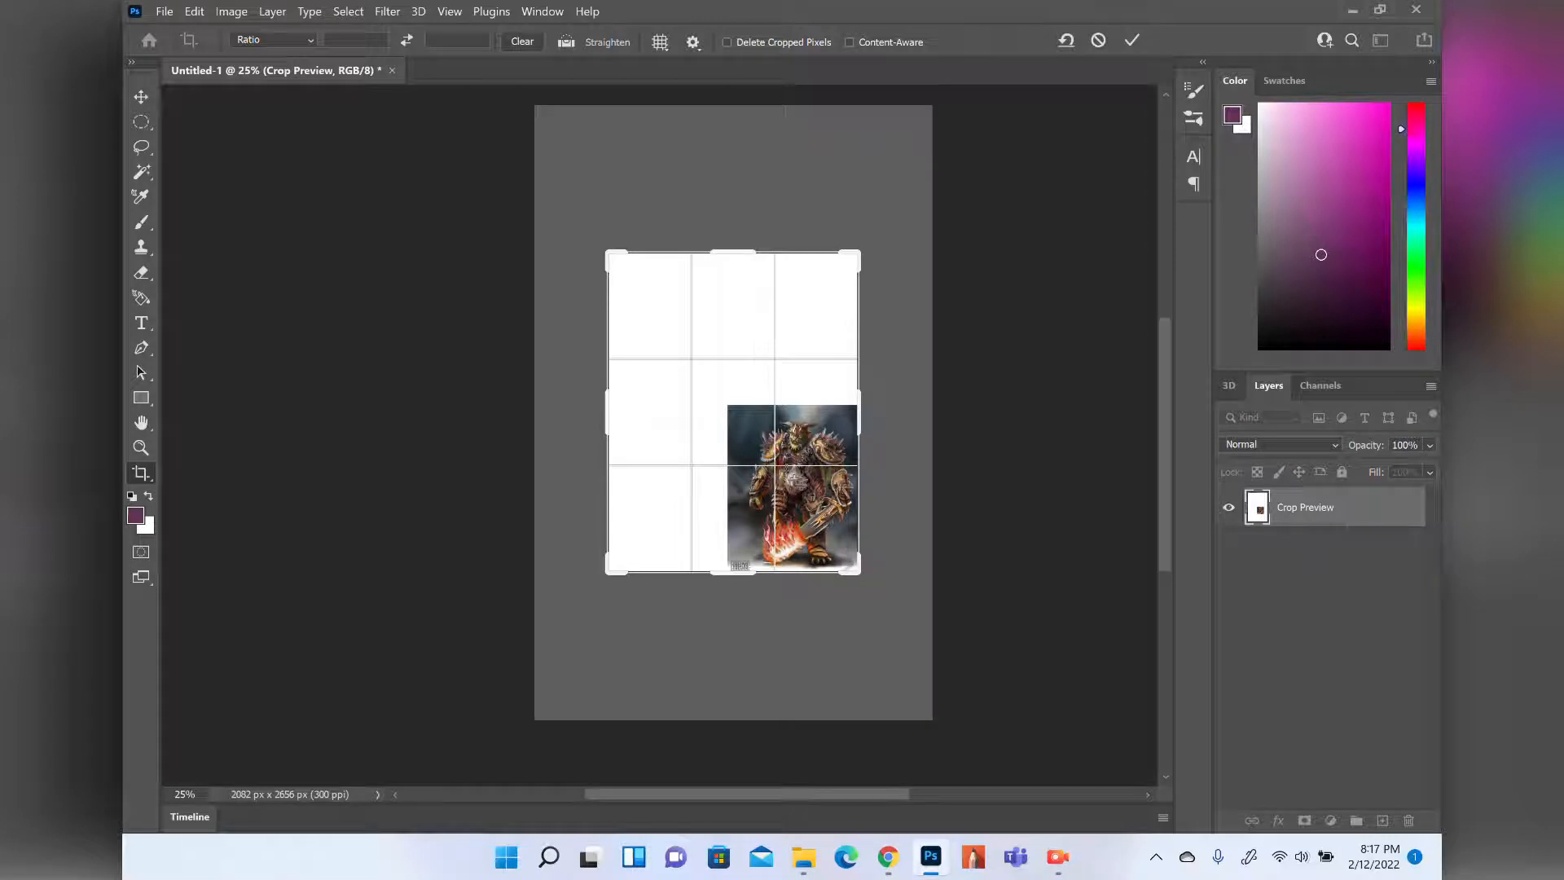
pyautogui.press('v')
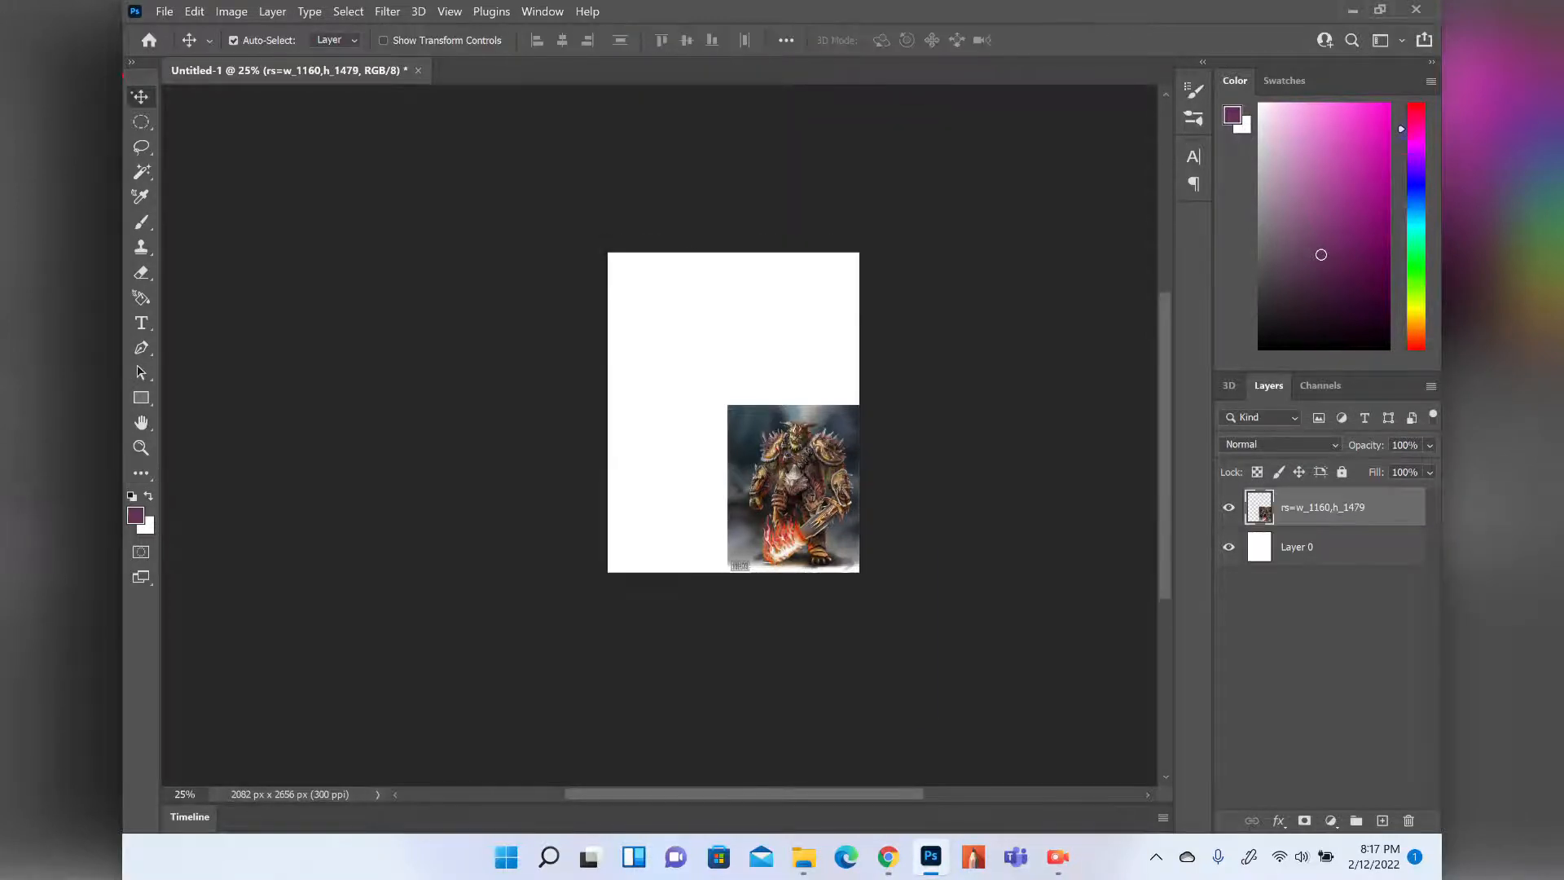
pyautogui.press('ctrl')
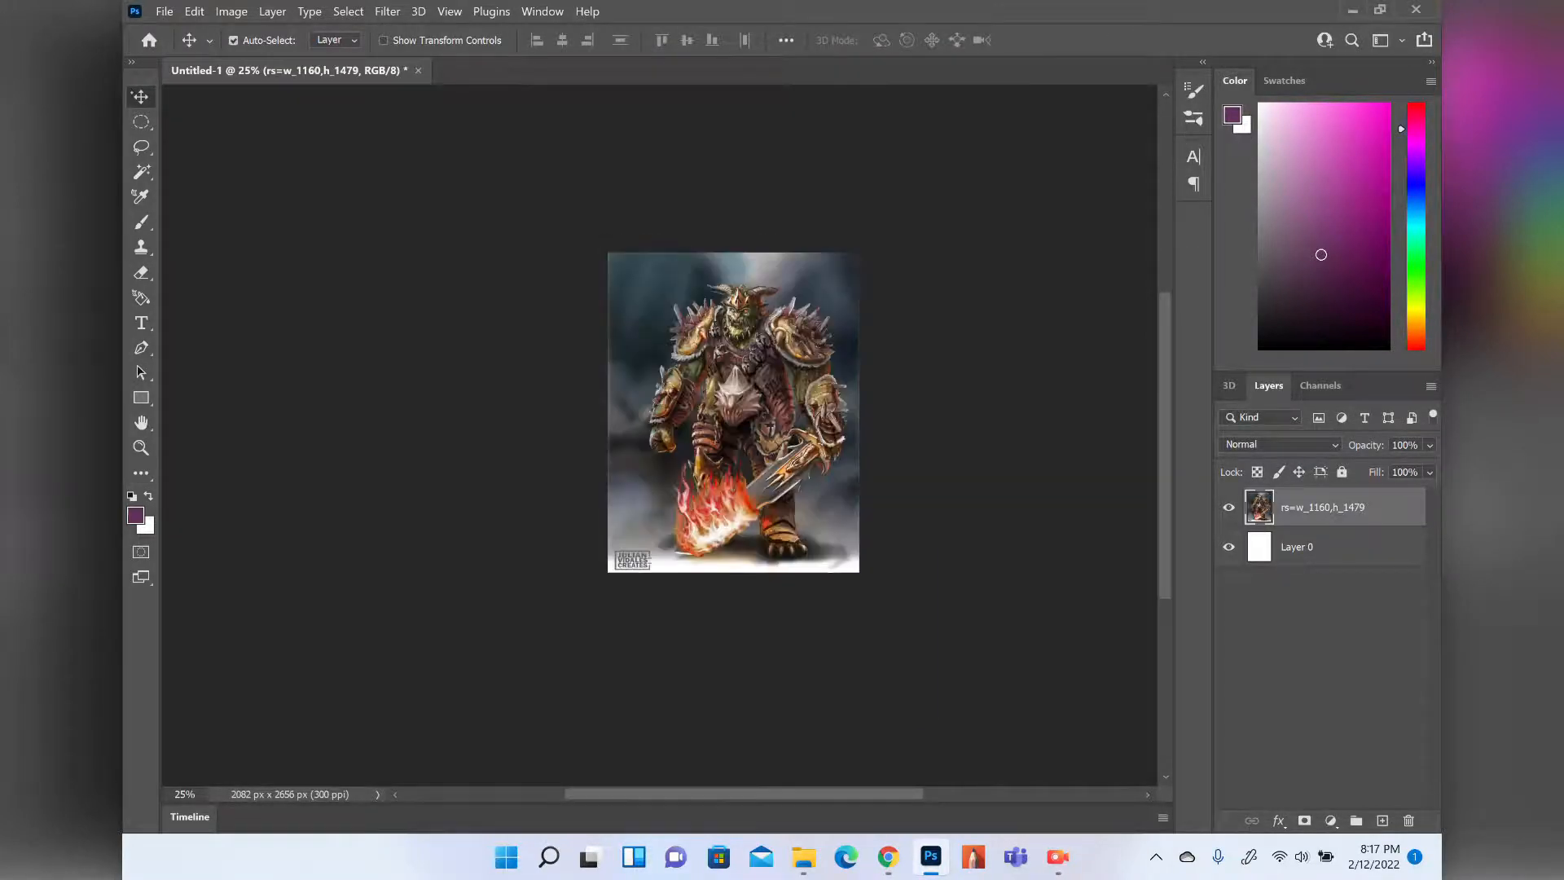
# Use Canvas Size to enlarge the canvas to 11 inches wide and 17 inches high, and undo the change.
pyautogui.click(231, 11)
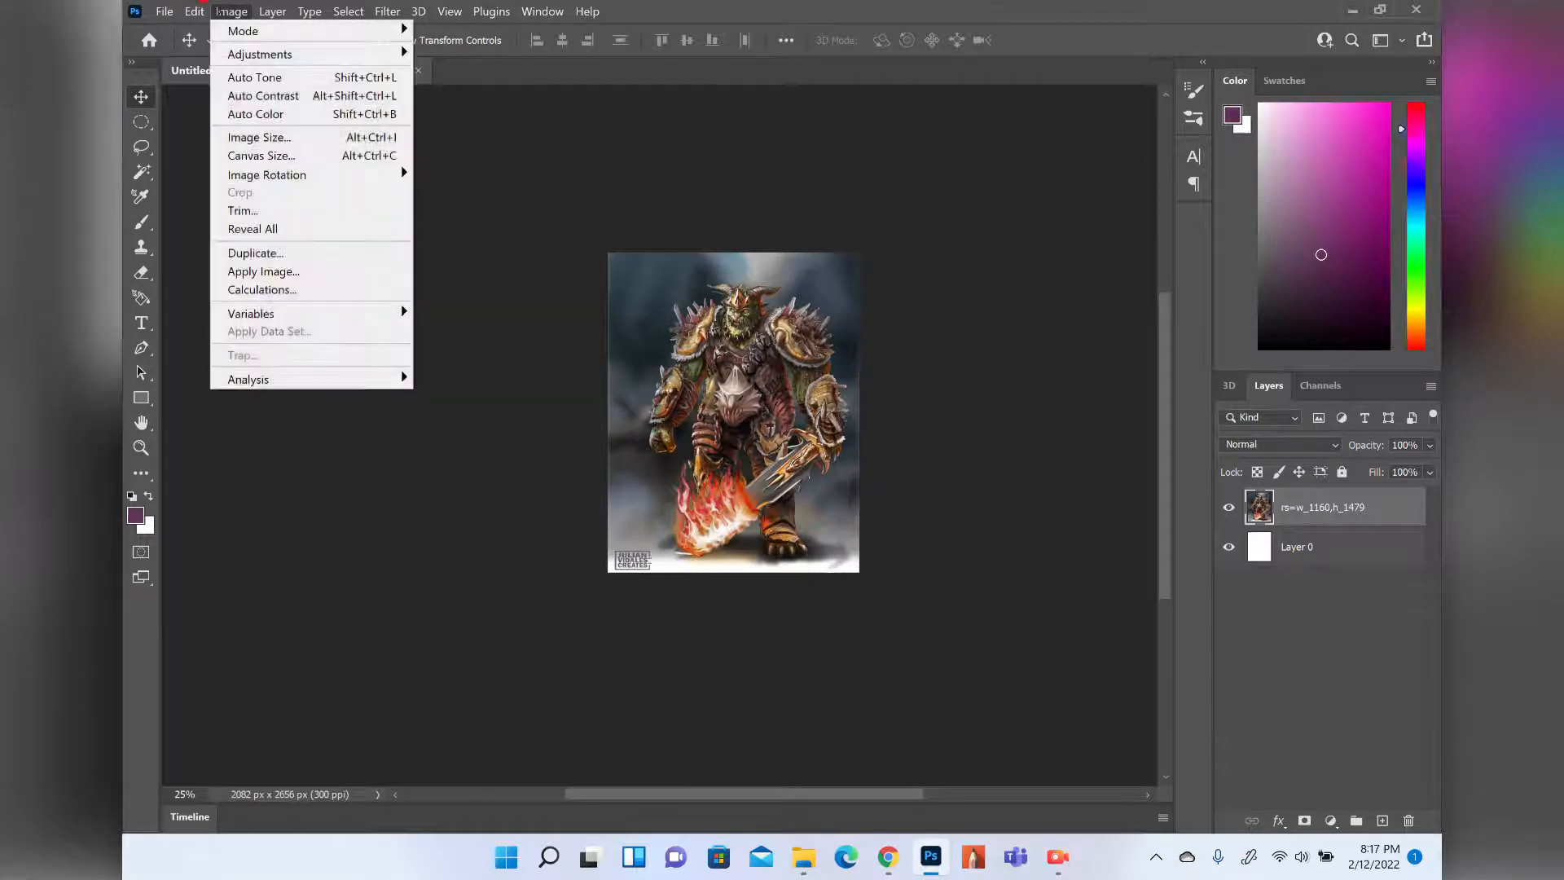
pyautogui.click(241, 155)
pyautogui.moveTo(636, 156); pyautogui.dragTo(260, 254)
pyautogui.click(420, 377)
pyautogui.click(420, 414)
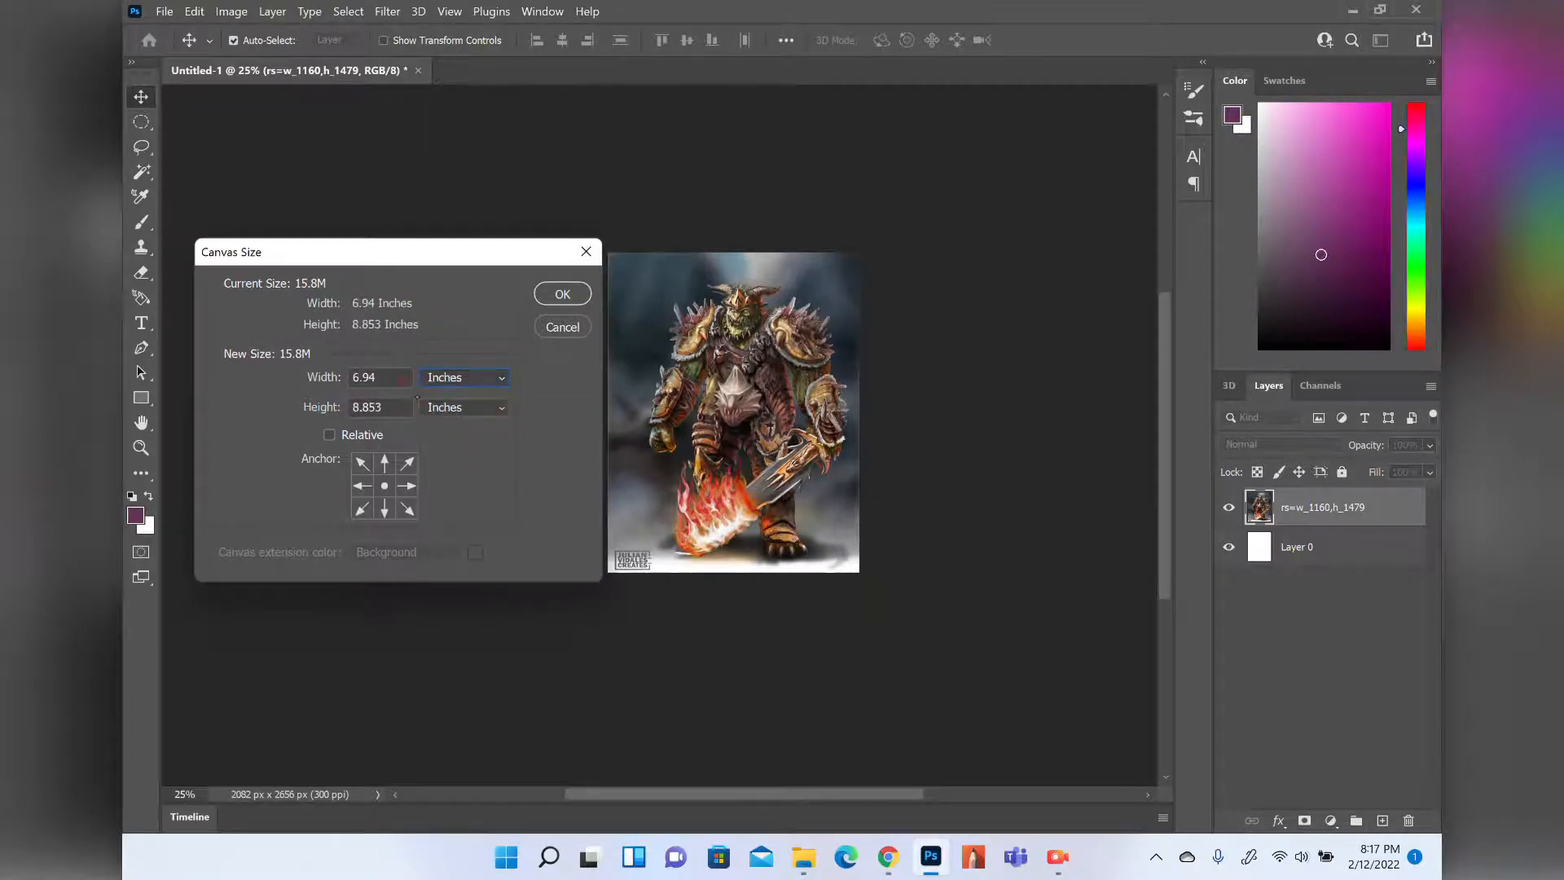
pyautogui.moveTo(396, 411); pyautogui.dragTo(285, 407)
pyautogui.write('17')
pyautogui.moveTo(381, 386); pyautogui.dragTo(271, 370)
pyautogui.write('11')
pyautogui.click(561, 291)
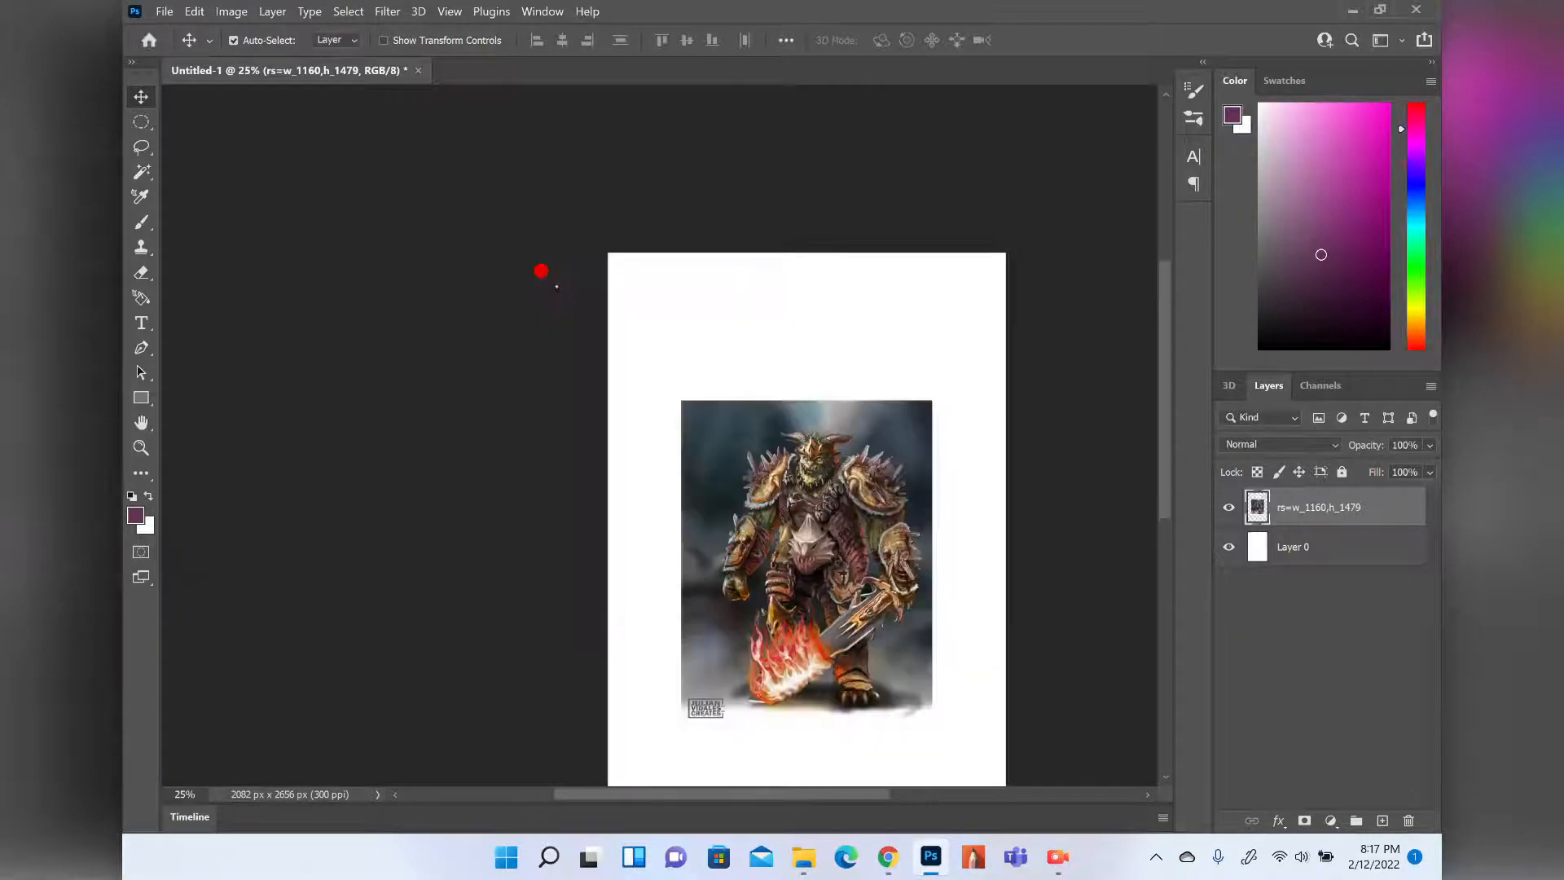
pyautogui.hotkey('ctrl', 'z')
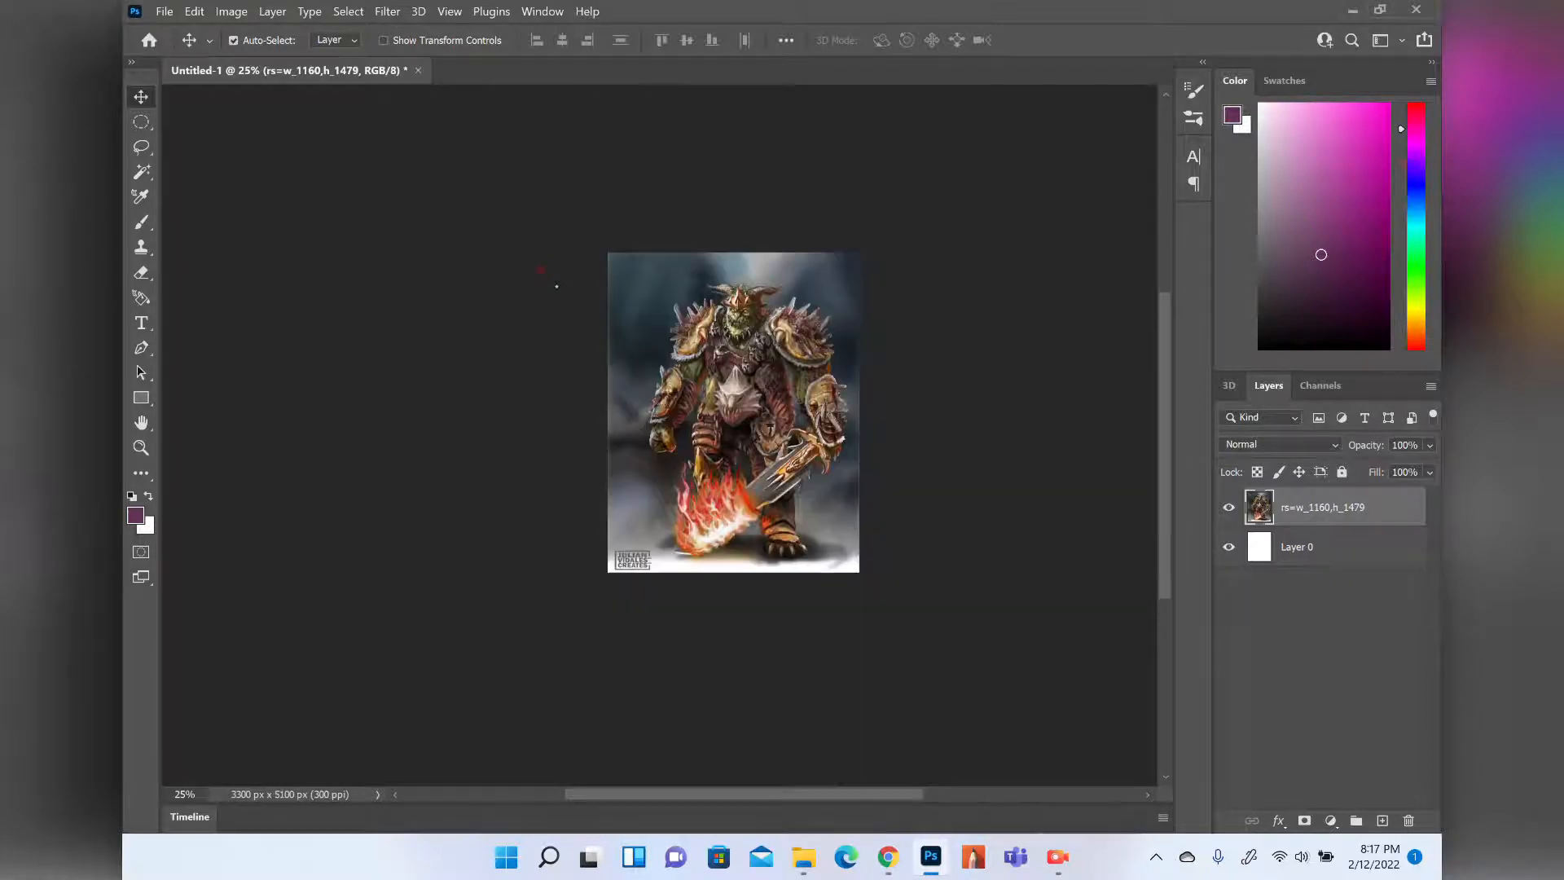
# Bring up the image commands for resizing the document.
pyautogui.click(231, 12)
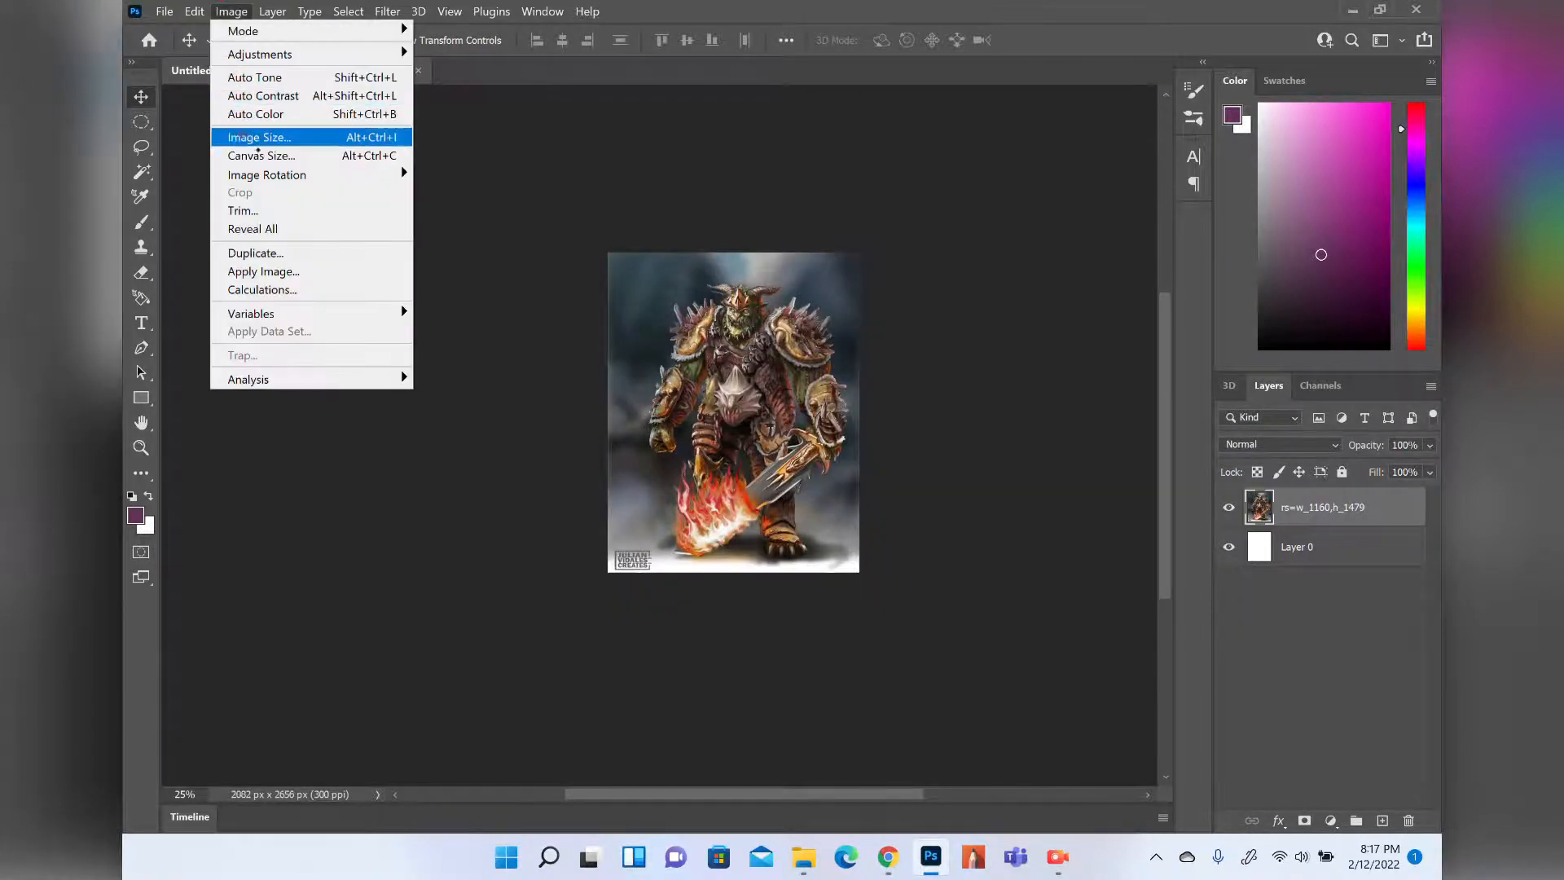
# Set the new canvas size to 11 inches wide by 17 inches high.
pyautogui.click(245, 153)
pyautogui.moveTo(380, 262); pyautogui.dragTo(374, 207)
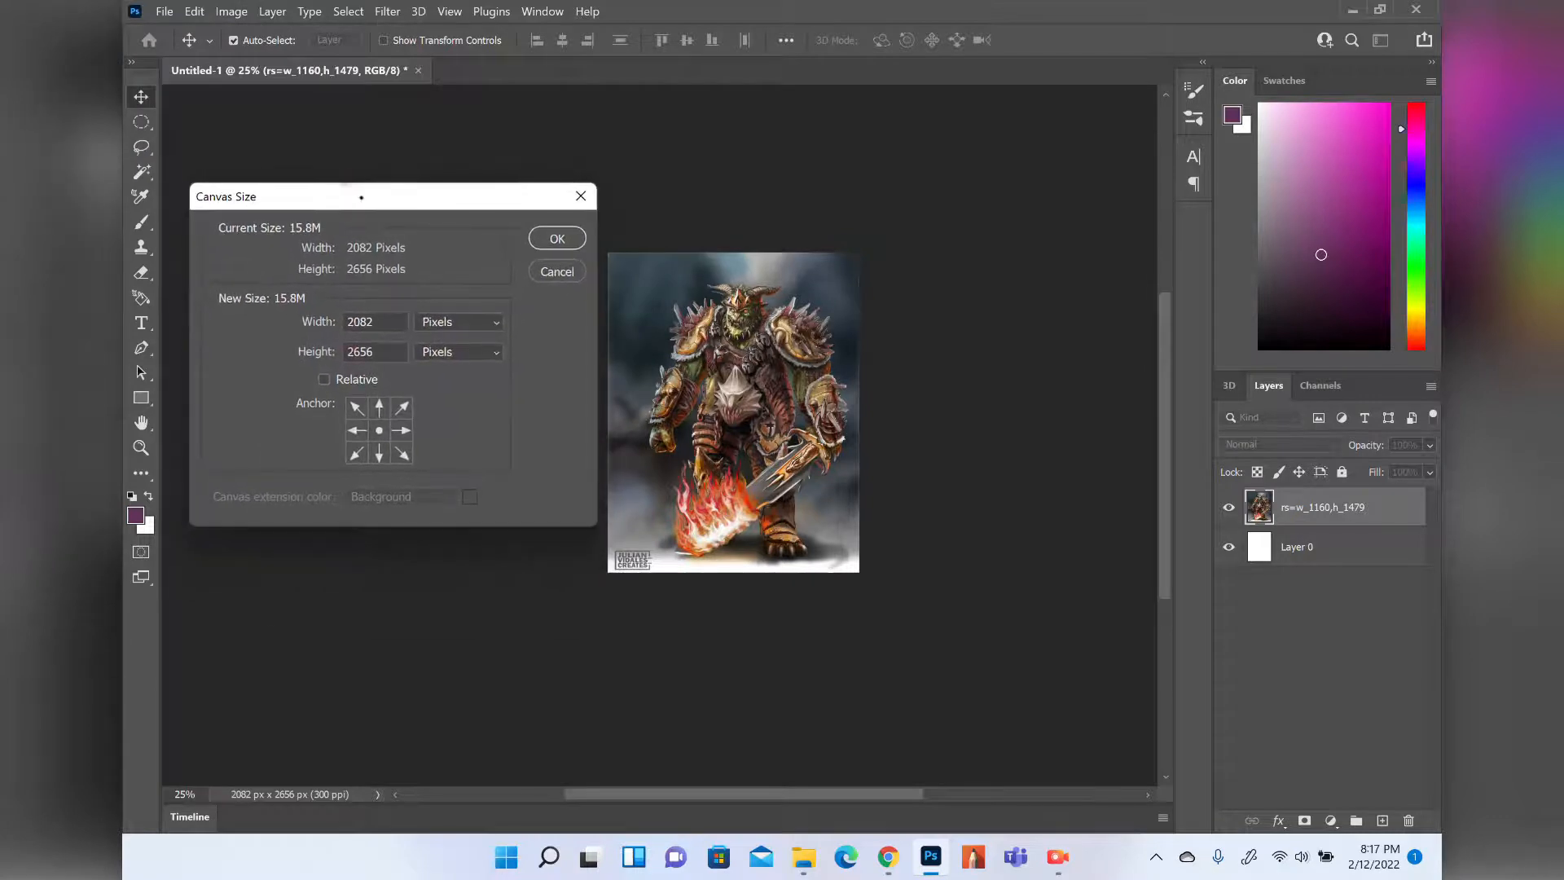
pyautogui.click(424, 316)
pyautogui.click(411, 340)
pyautogui.click(420, 324)
pyautogui.click(420, 370)
pyautogui.moveTo(369, 330); pyautogui.dragTo(325, 320)
pyautogui.write('11')
pyautogui.press('Tab')
pyautogui.write('17')
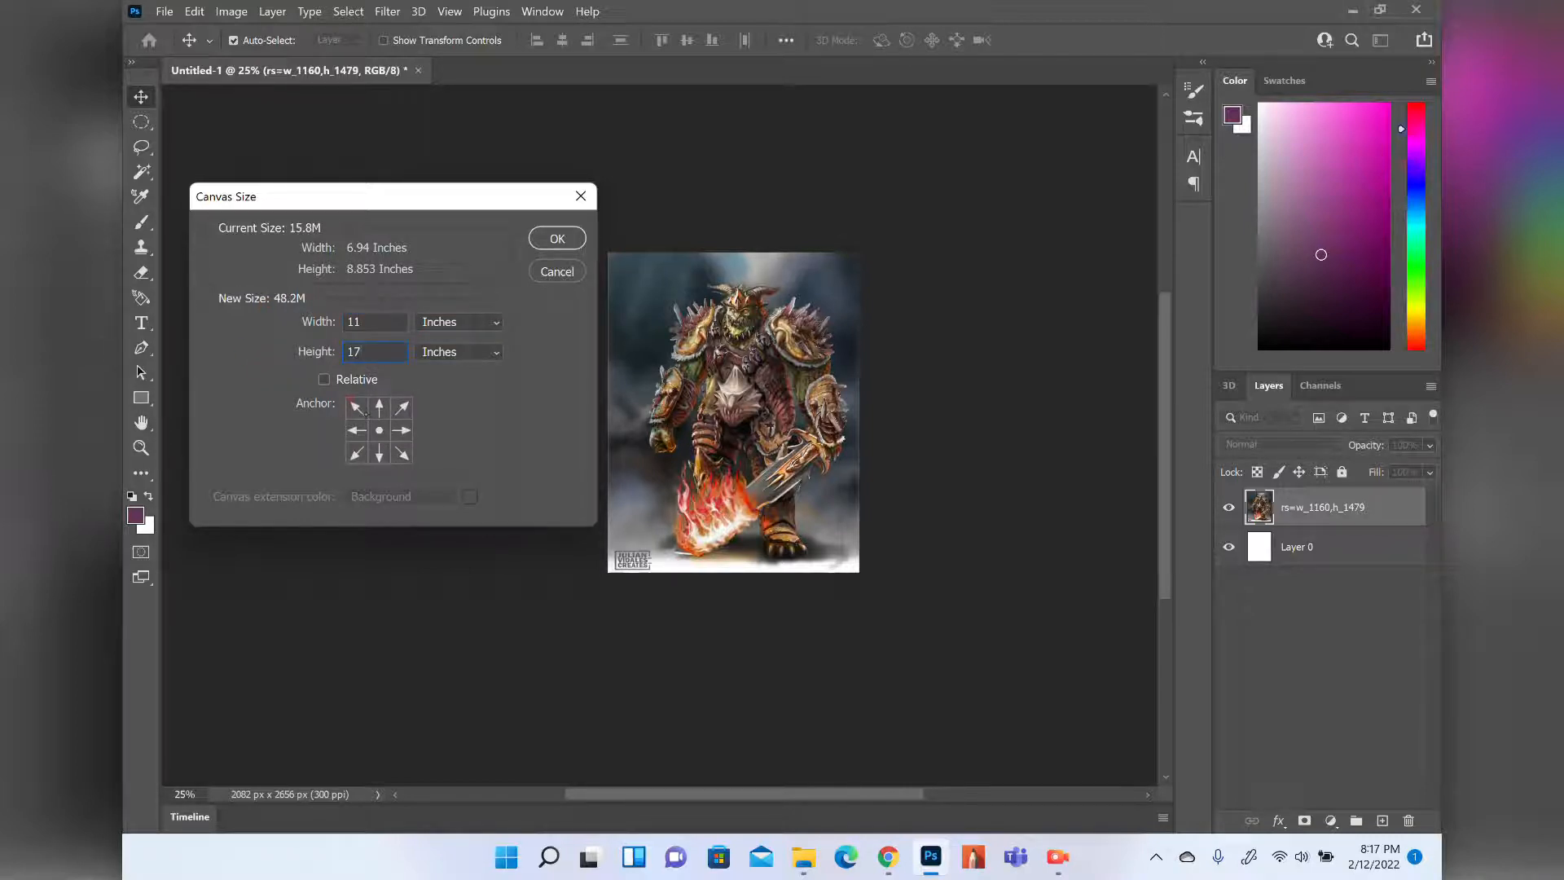
# Anchor the canvas resize at the top centre, apply it, and undo the resize.
pyautogui.click(380, 407)
pyautogui.click(379, 429)
pyautogui.click(379, 407)
pyautogui.click(546, 237)
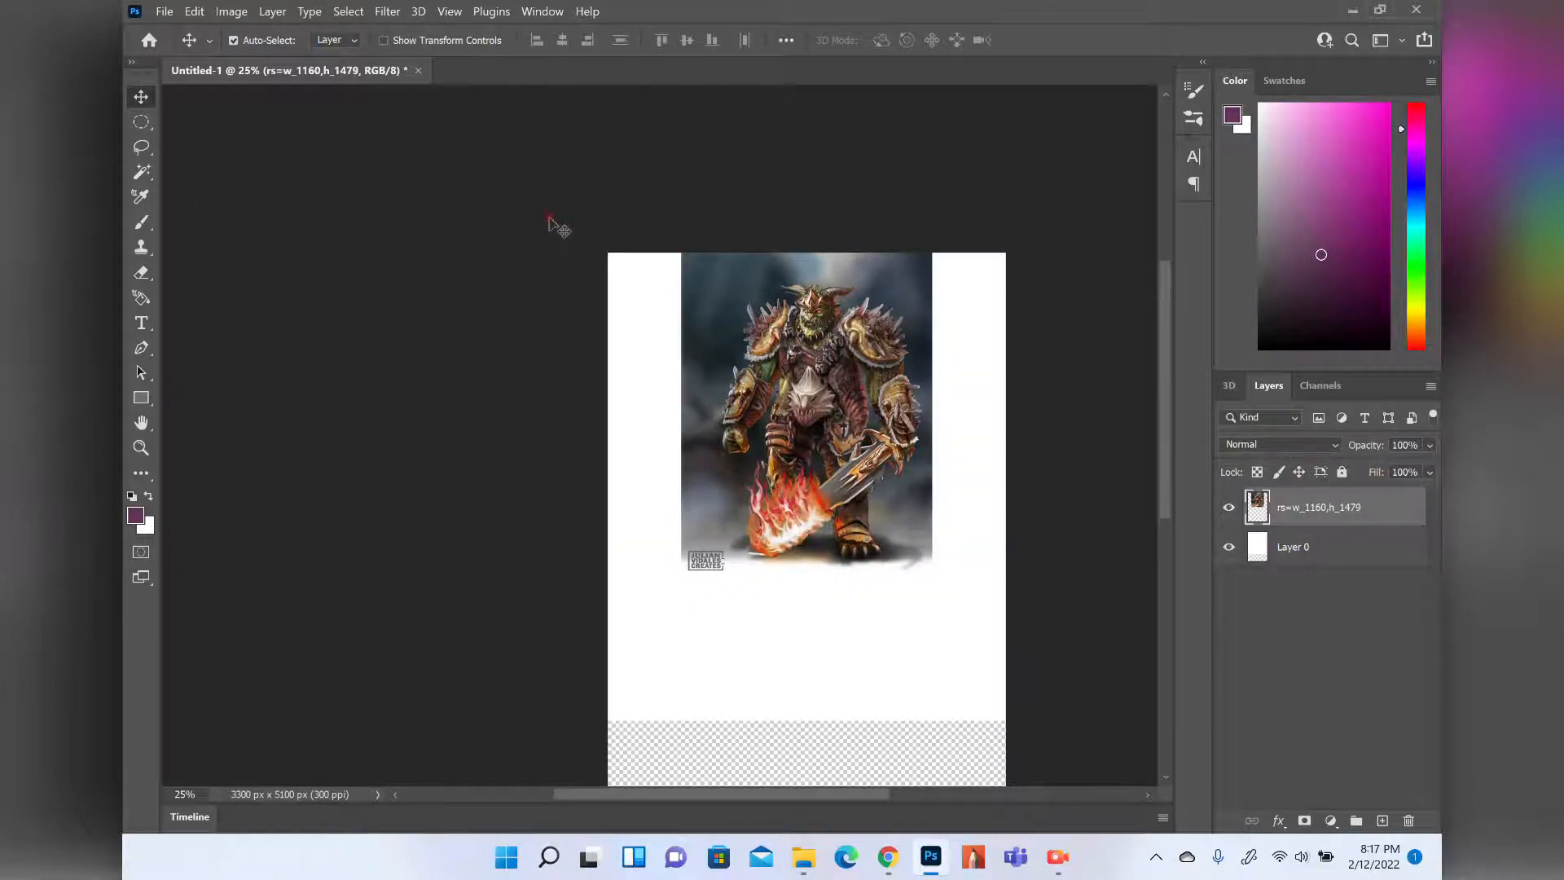
pyautogui.hotkey('ctrl', 'z')
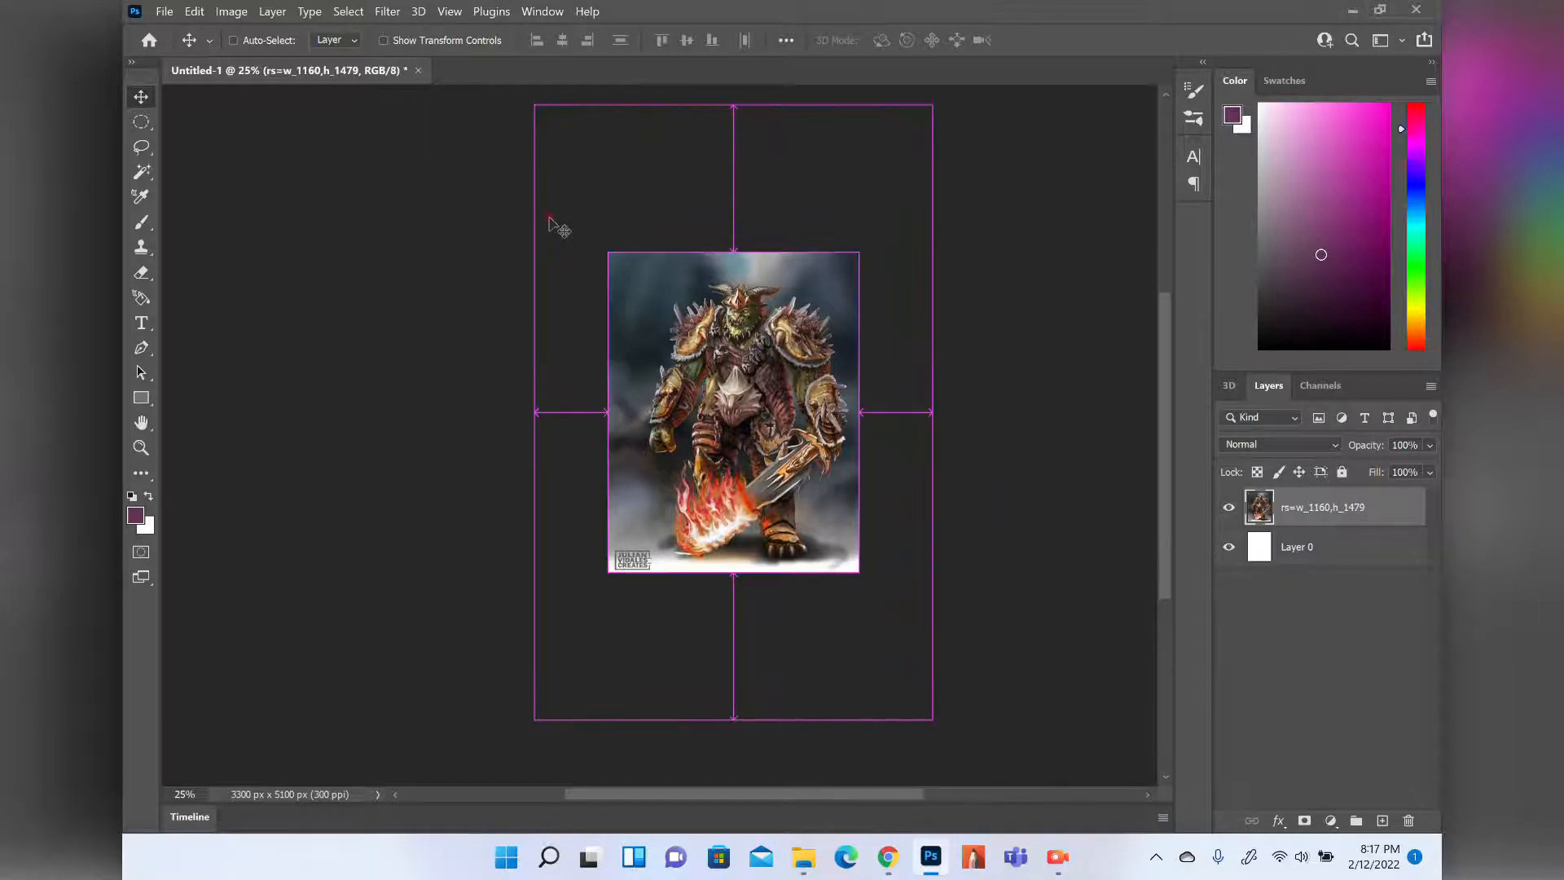
pyautogui.click(231, 11)
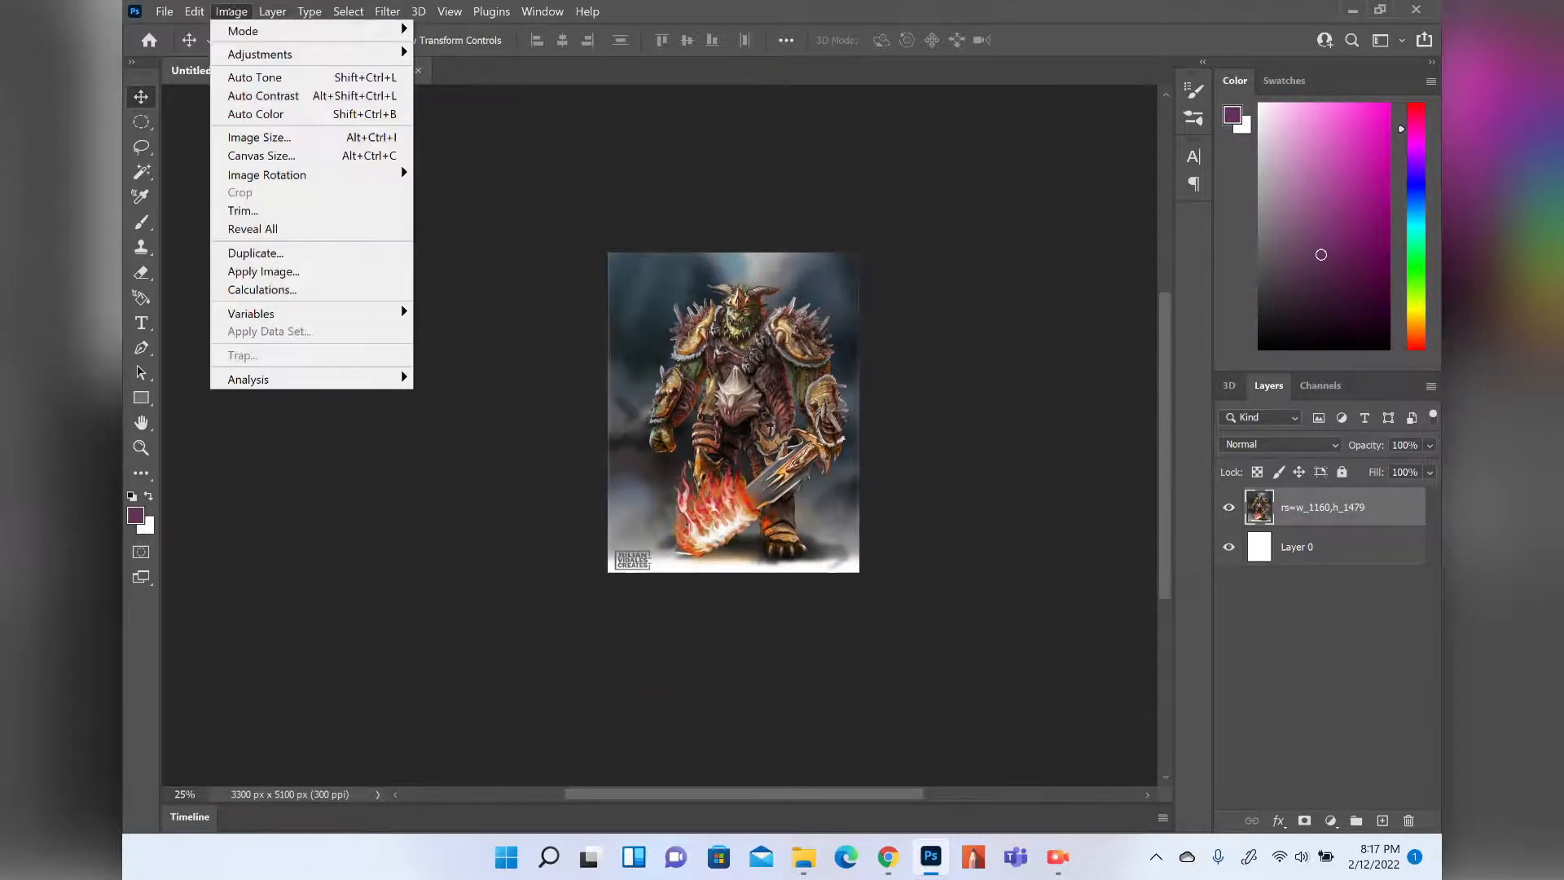
pyautogui.moveTo(326, 174)
pyautogui.moveTo(272, 12)
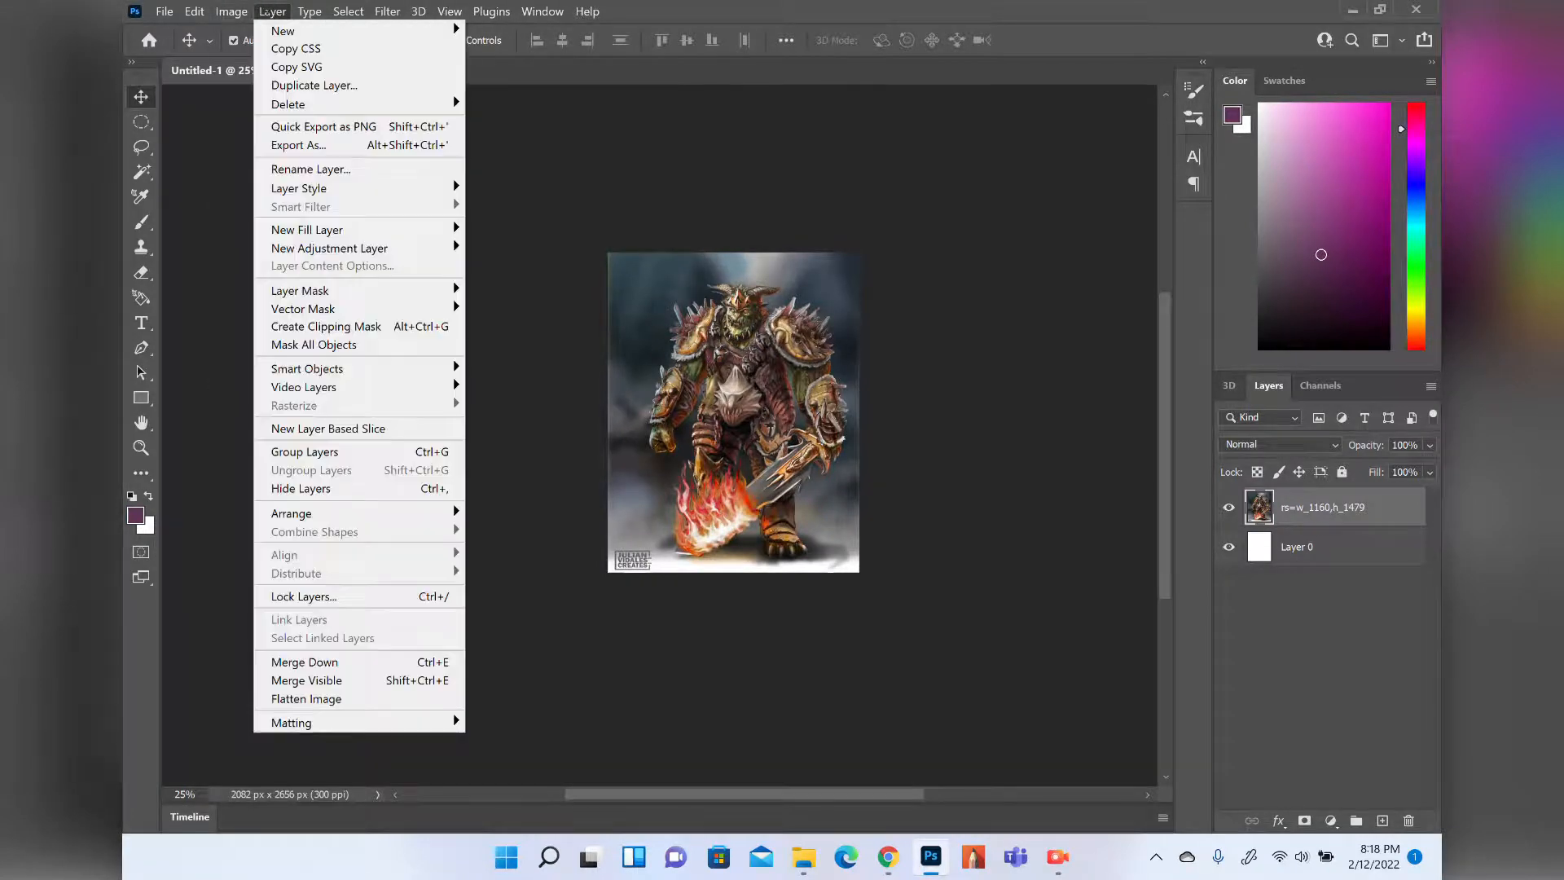
pyautogui.moveTo(357, 34)
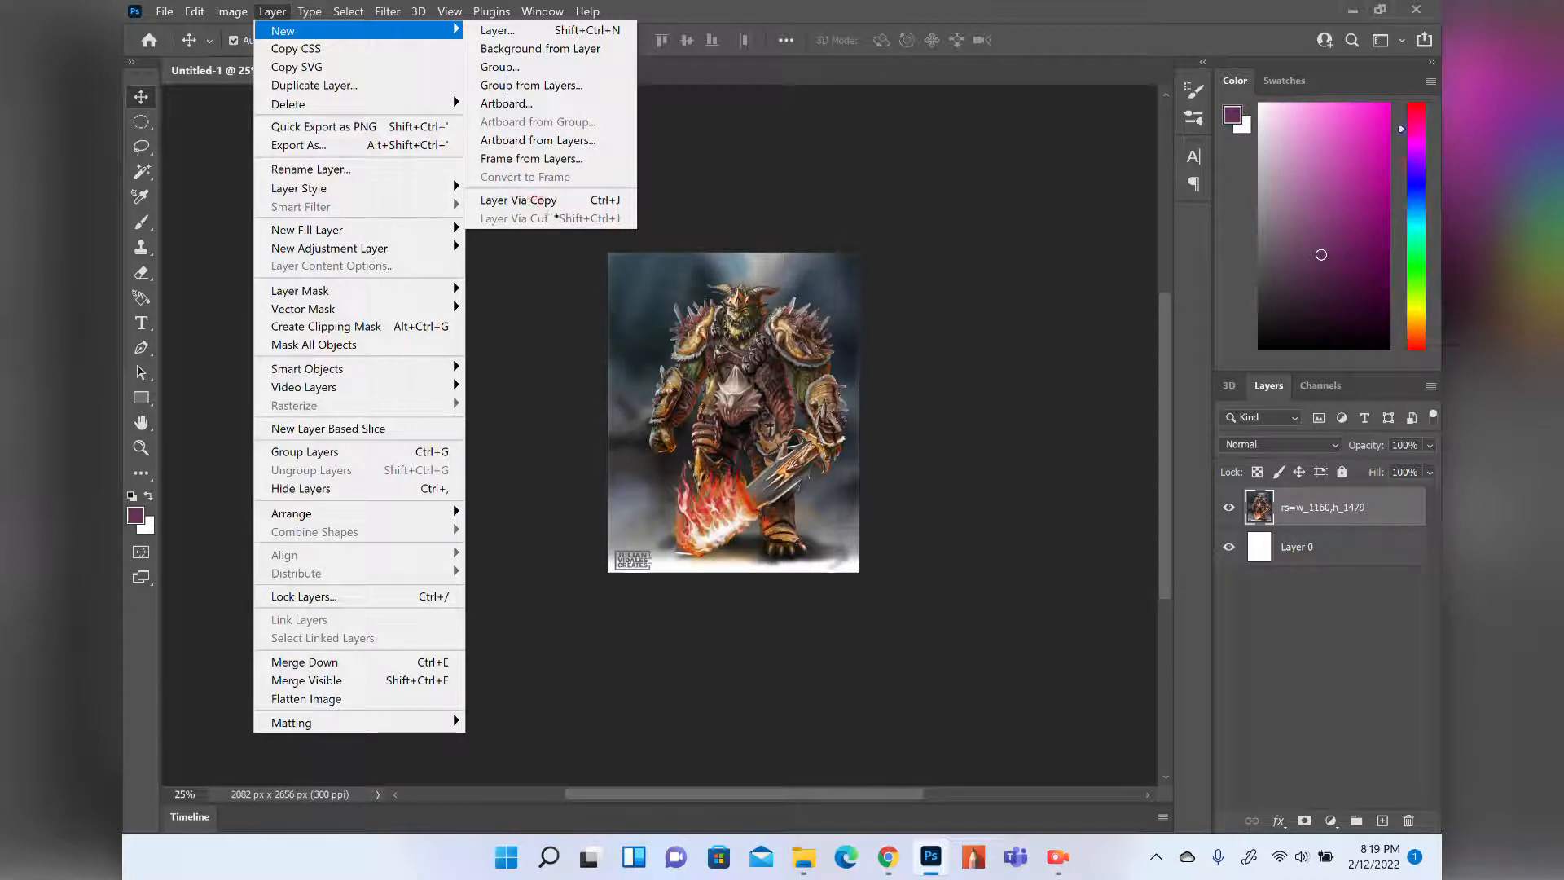
pyautogui.click(552, 326)
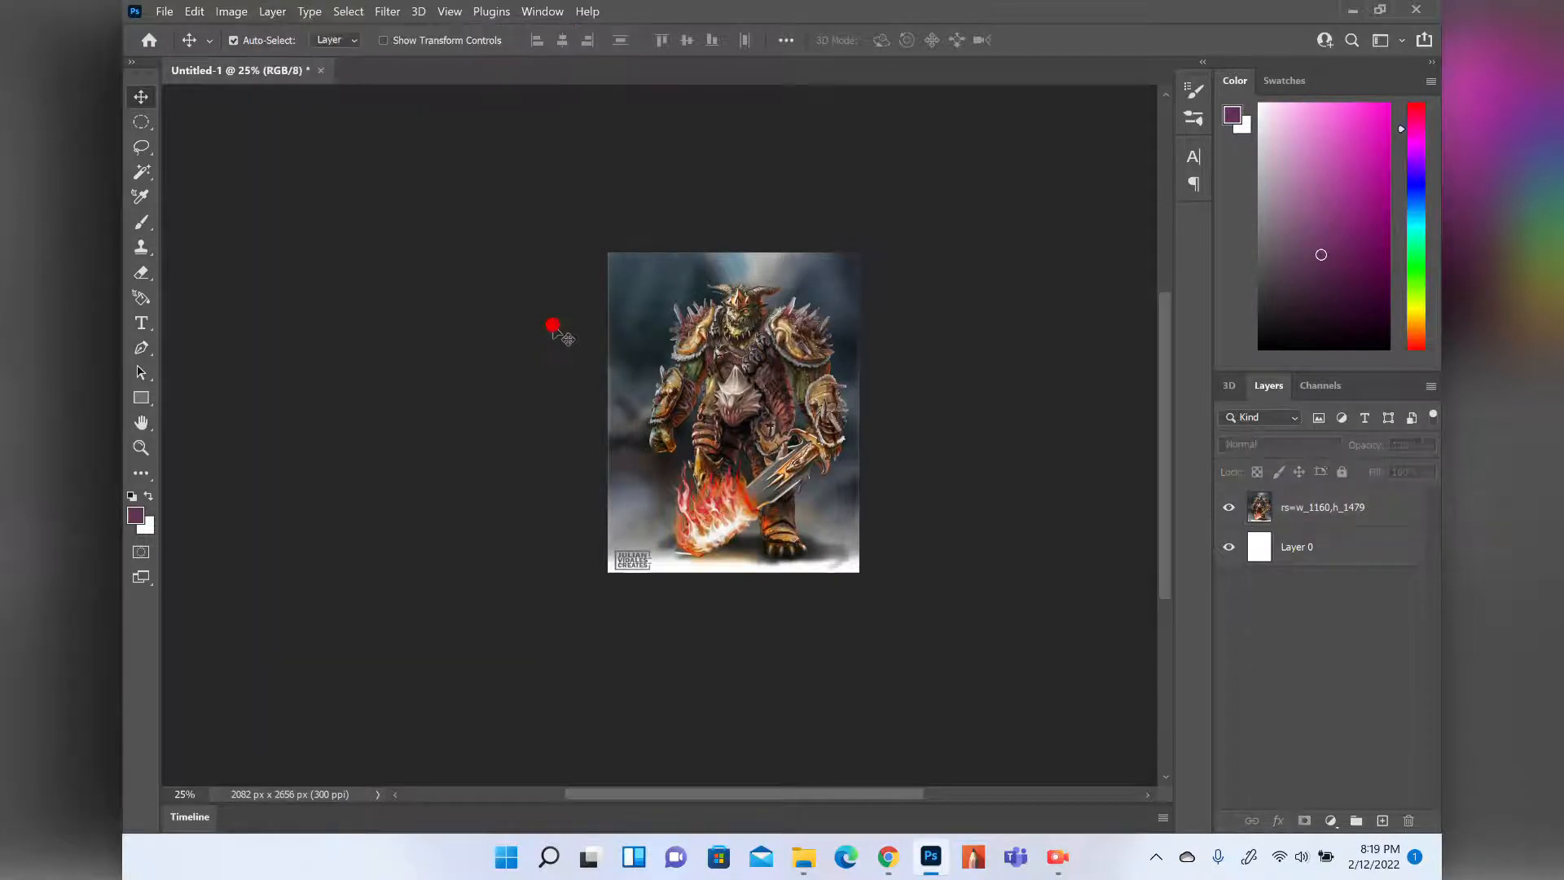
# Duplicate the rs=w_1160,h_1479 layer and delete the copy.
pyautogui.click(141, 147)
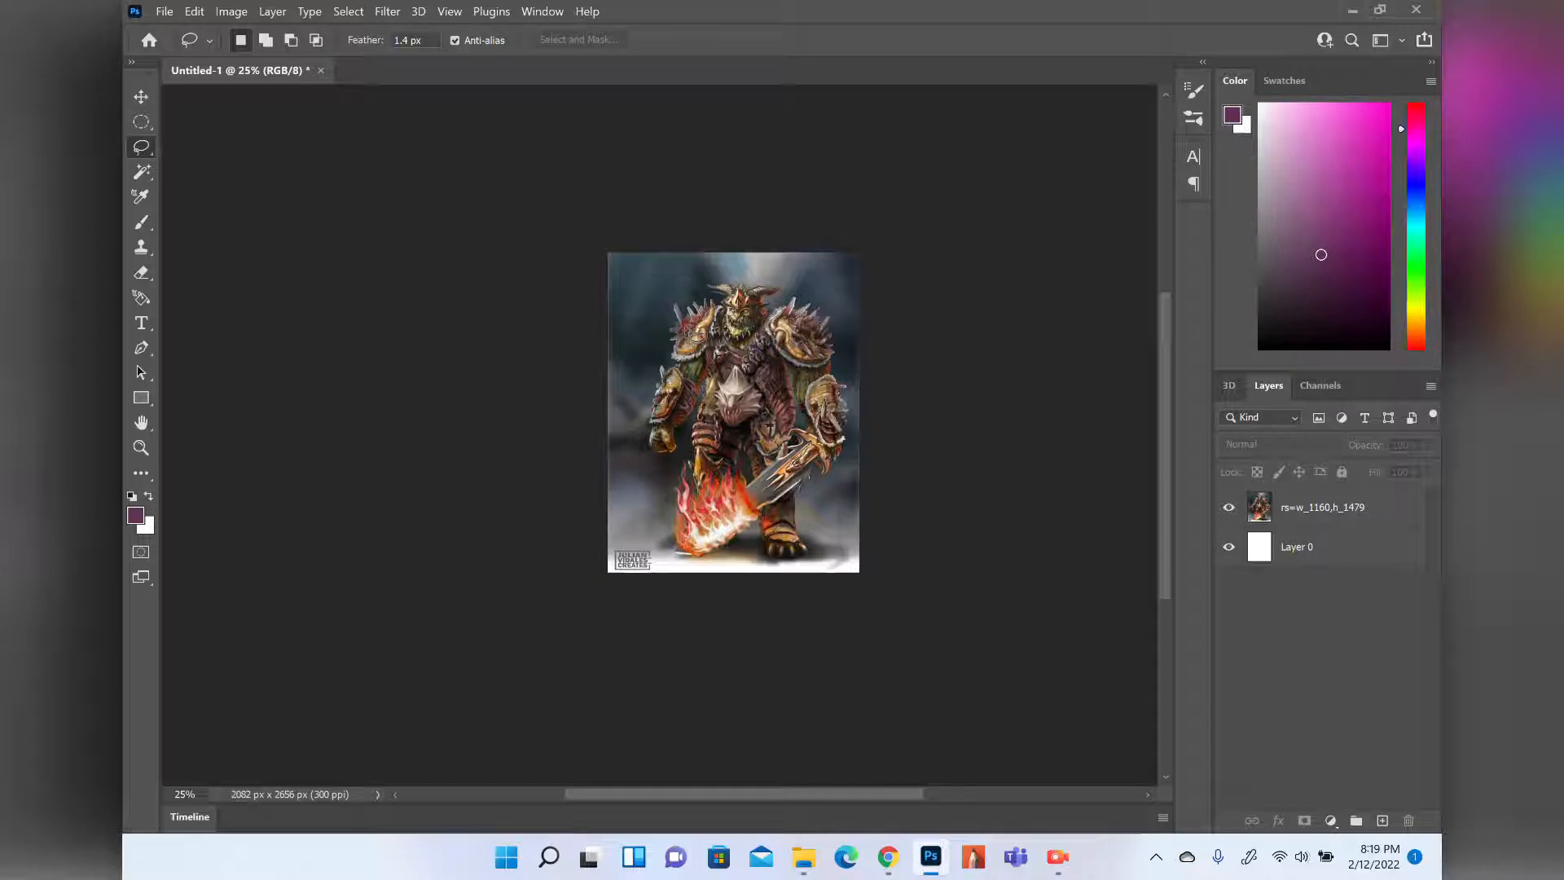
pyautogui.click(1306, 497)
pyautogui.click(833, 343)
pyautogui.click(1297, 521)
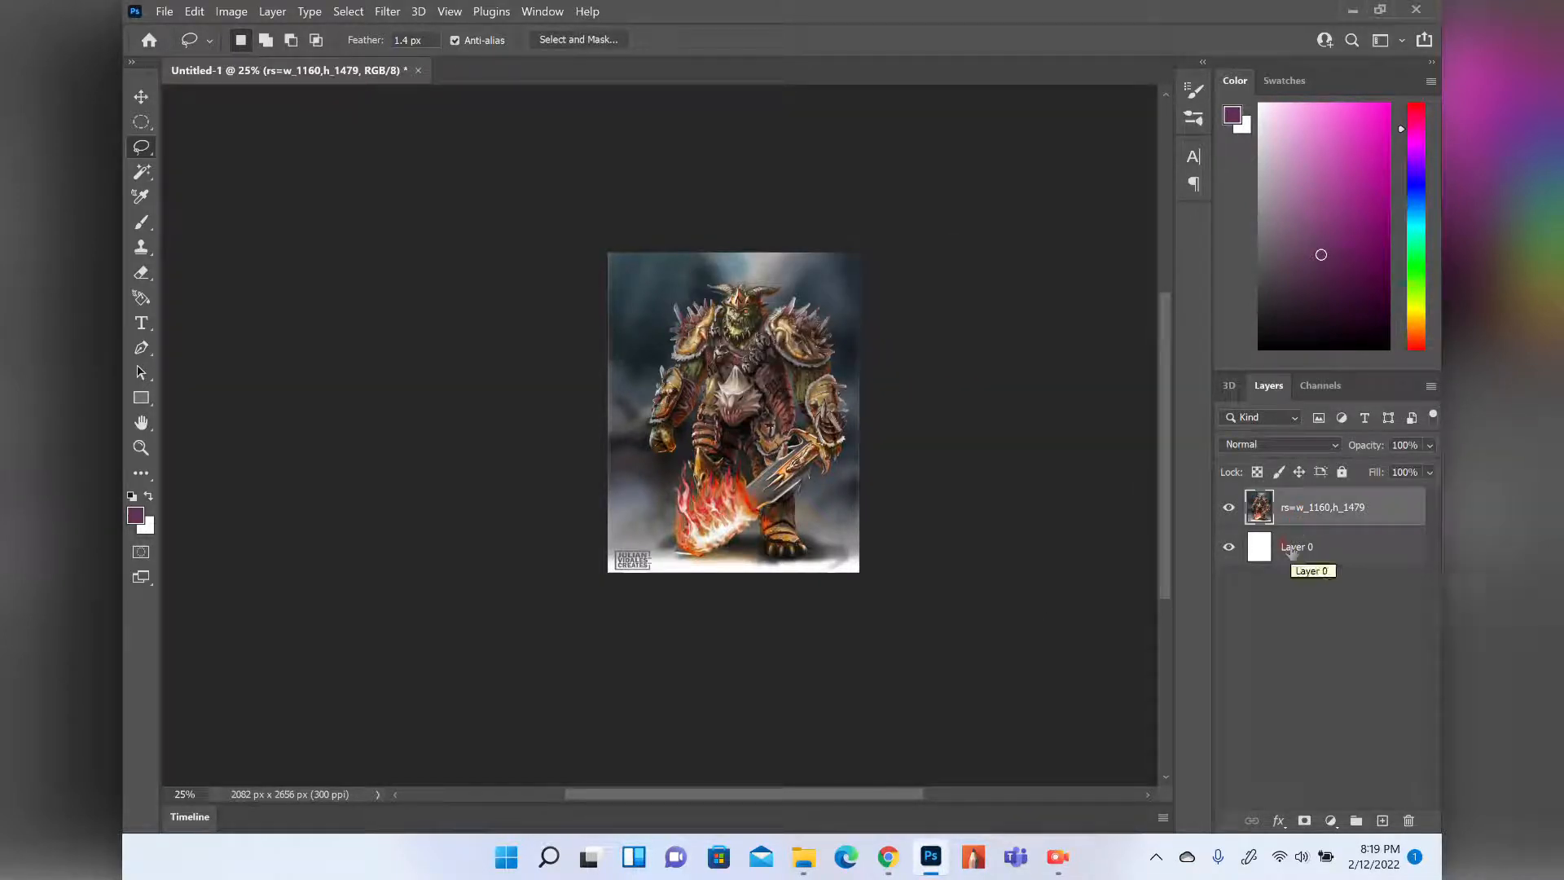
pyautogui.hotkey('ctrl', 'j')
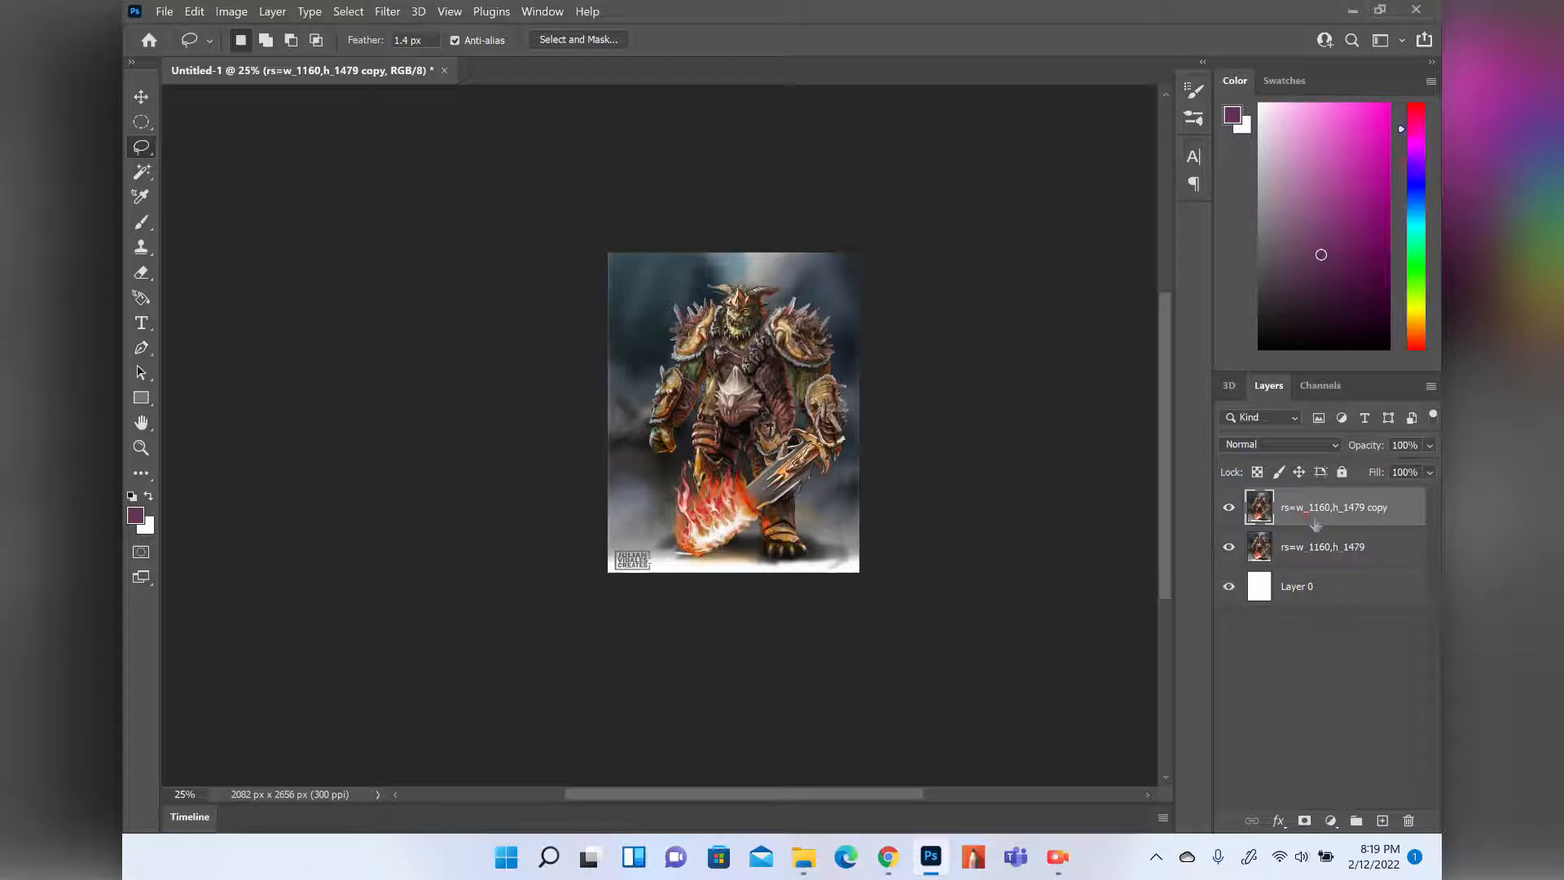
pyautogui.press('Delete')
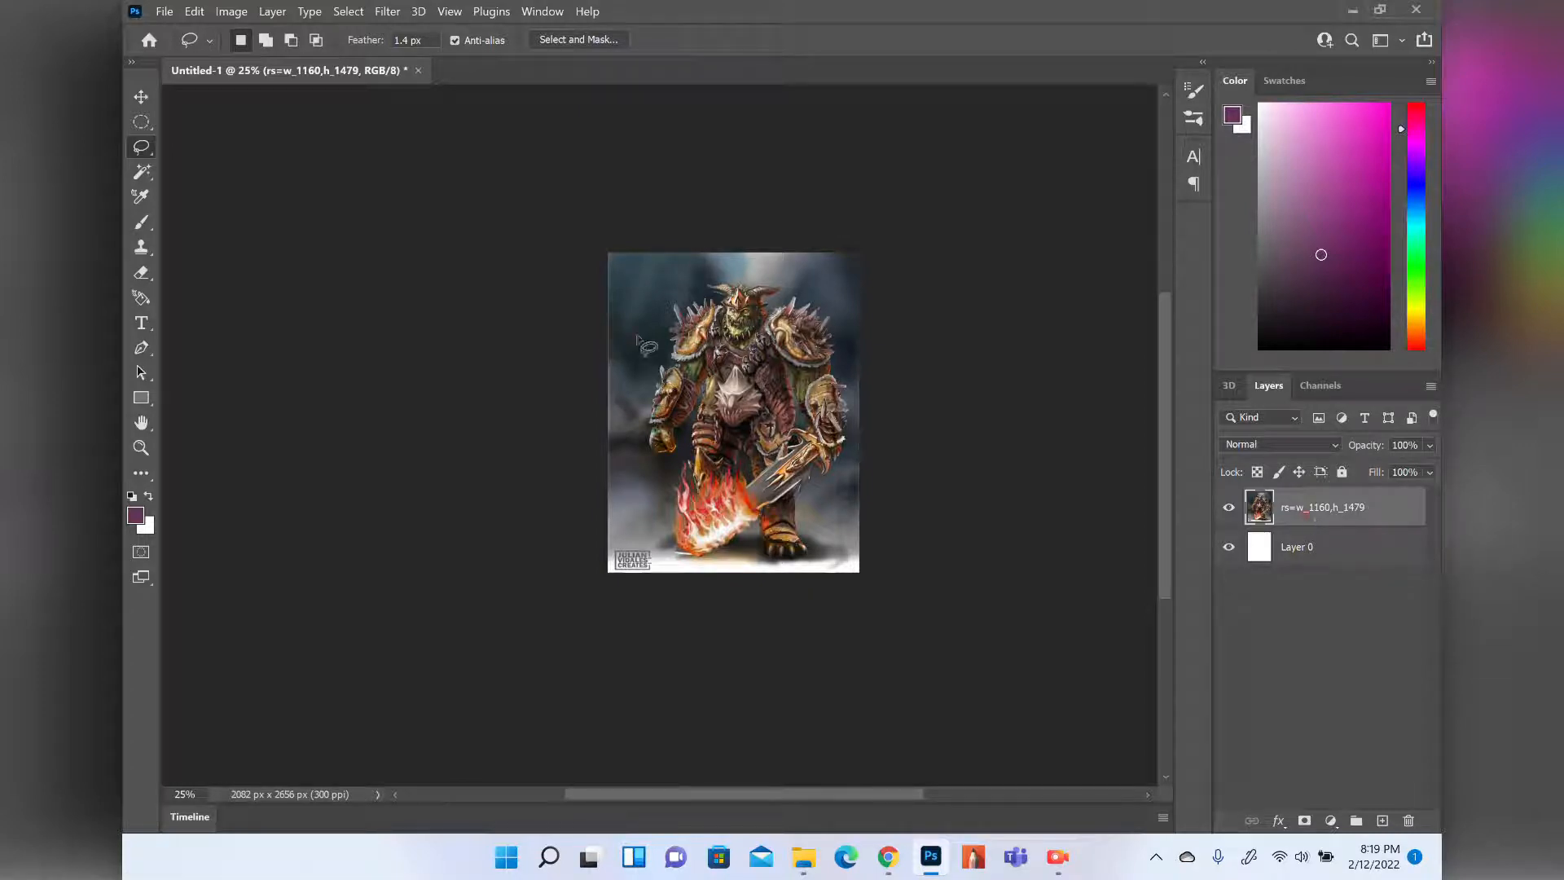
# Lasso the creature's head and shoulders, copy them to a new layer, check the copy with the original hidden, and undo the copy.
pyautogui.moveTo(723, 262)
pyautogui.mouseDown()
pyautogui.moveTo(773, 404)
pyautogui.moveTo(723, 264)
pyautogui.mouseUp()
pyautogui.hotkey('ctrl', 'j')
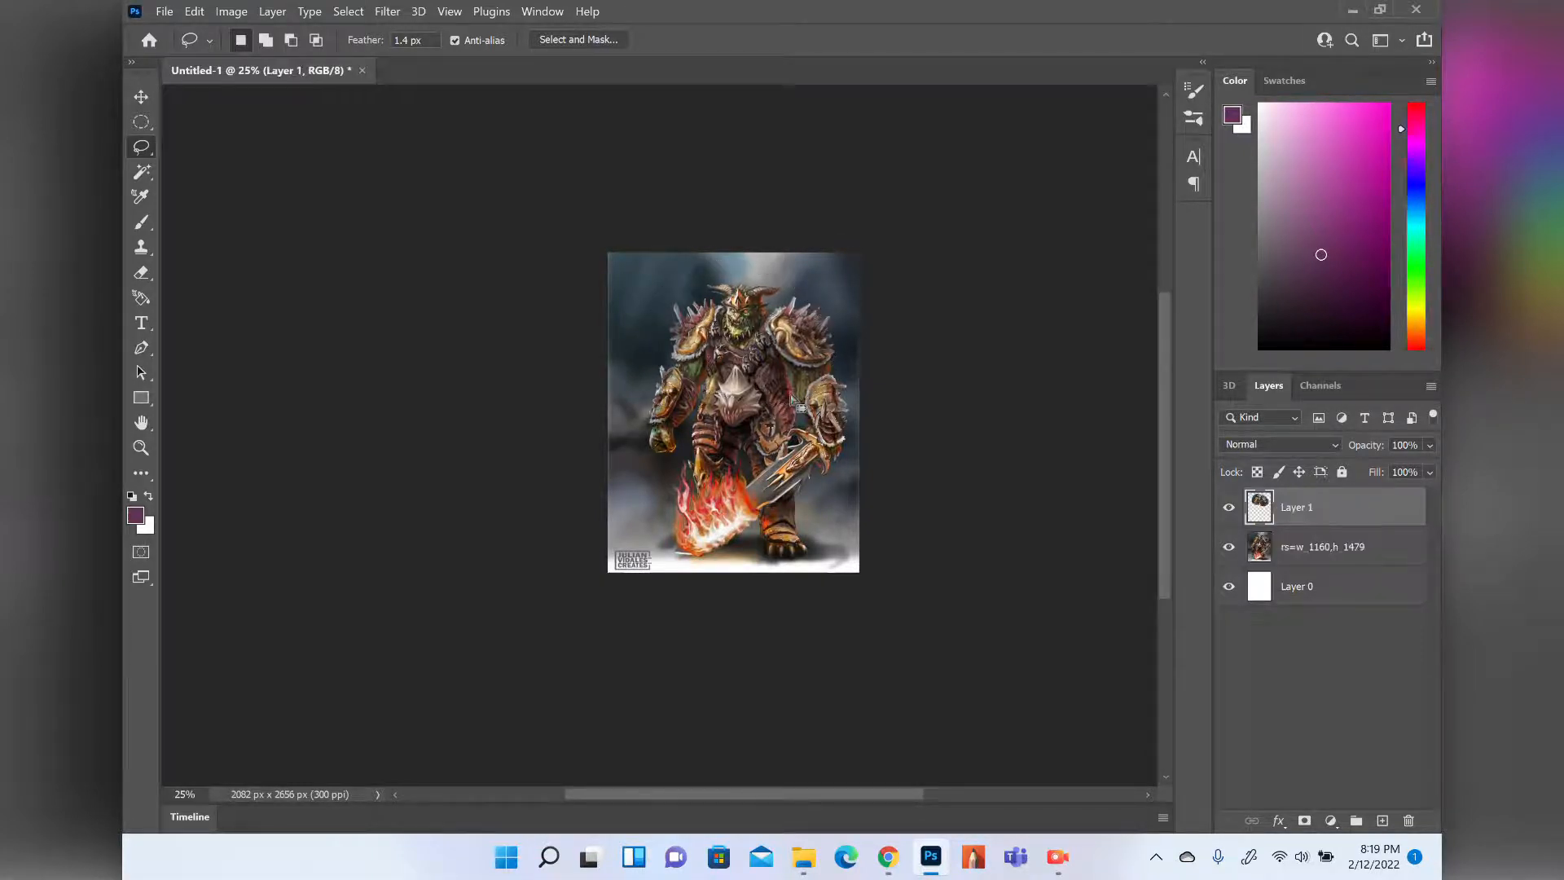
pyautogui.click(1229, 546)
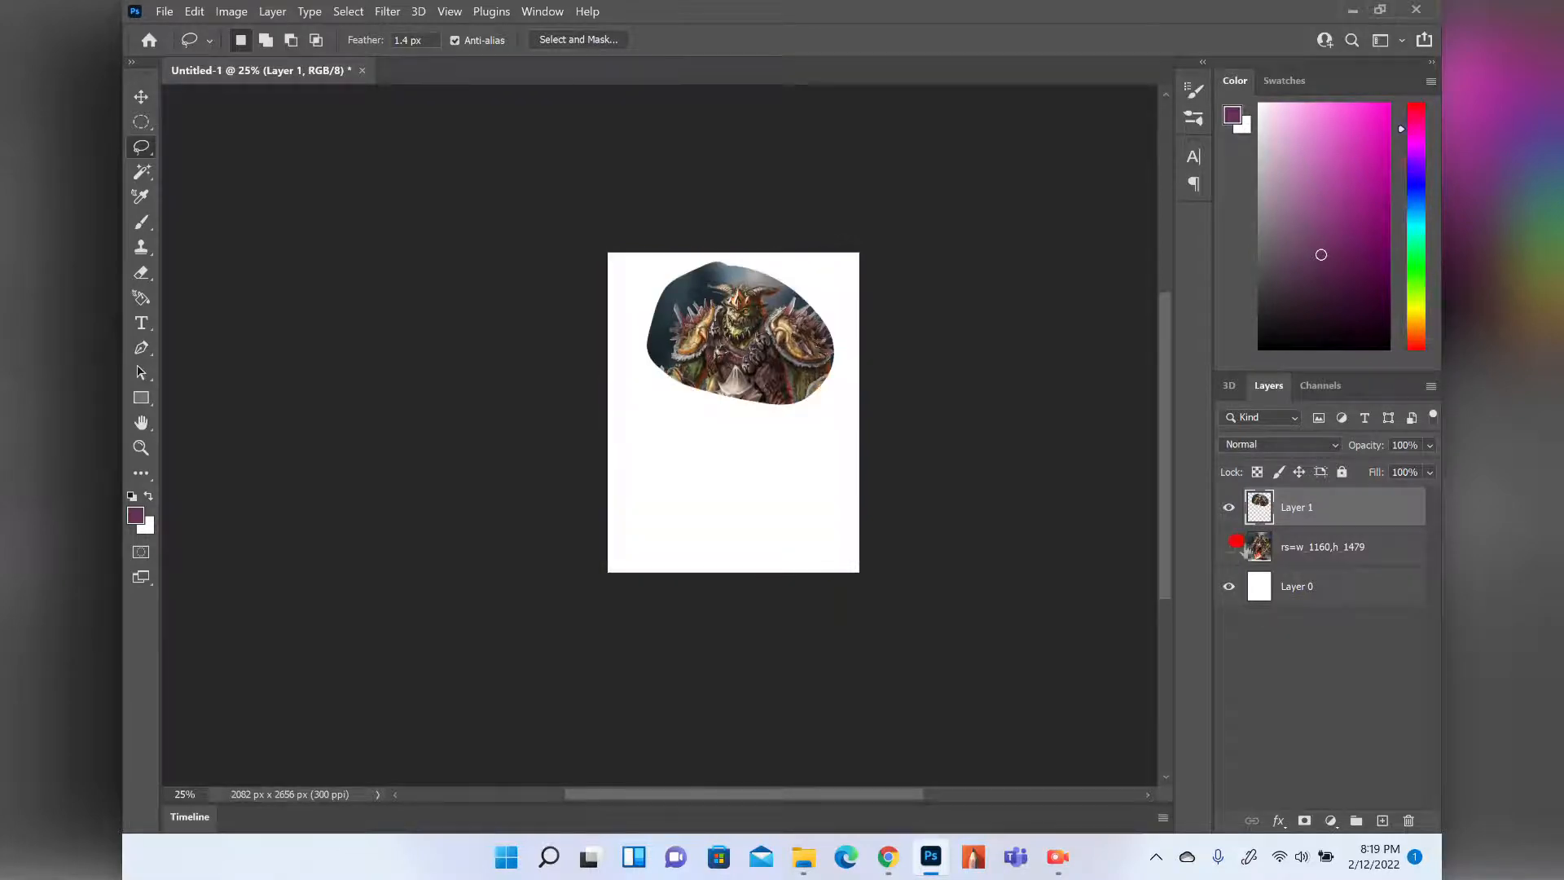
pyautogui.click(1230, 546)
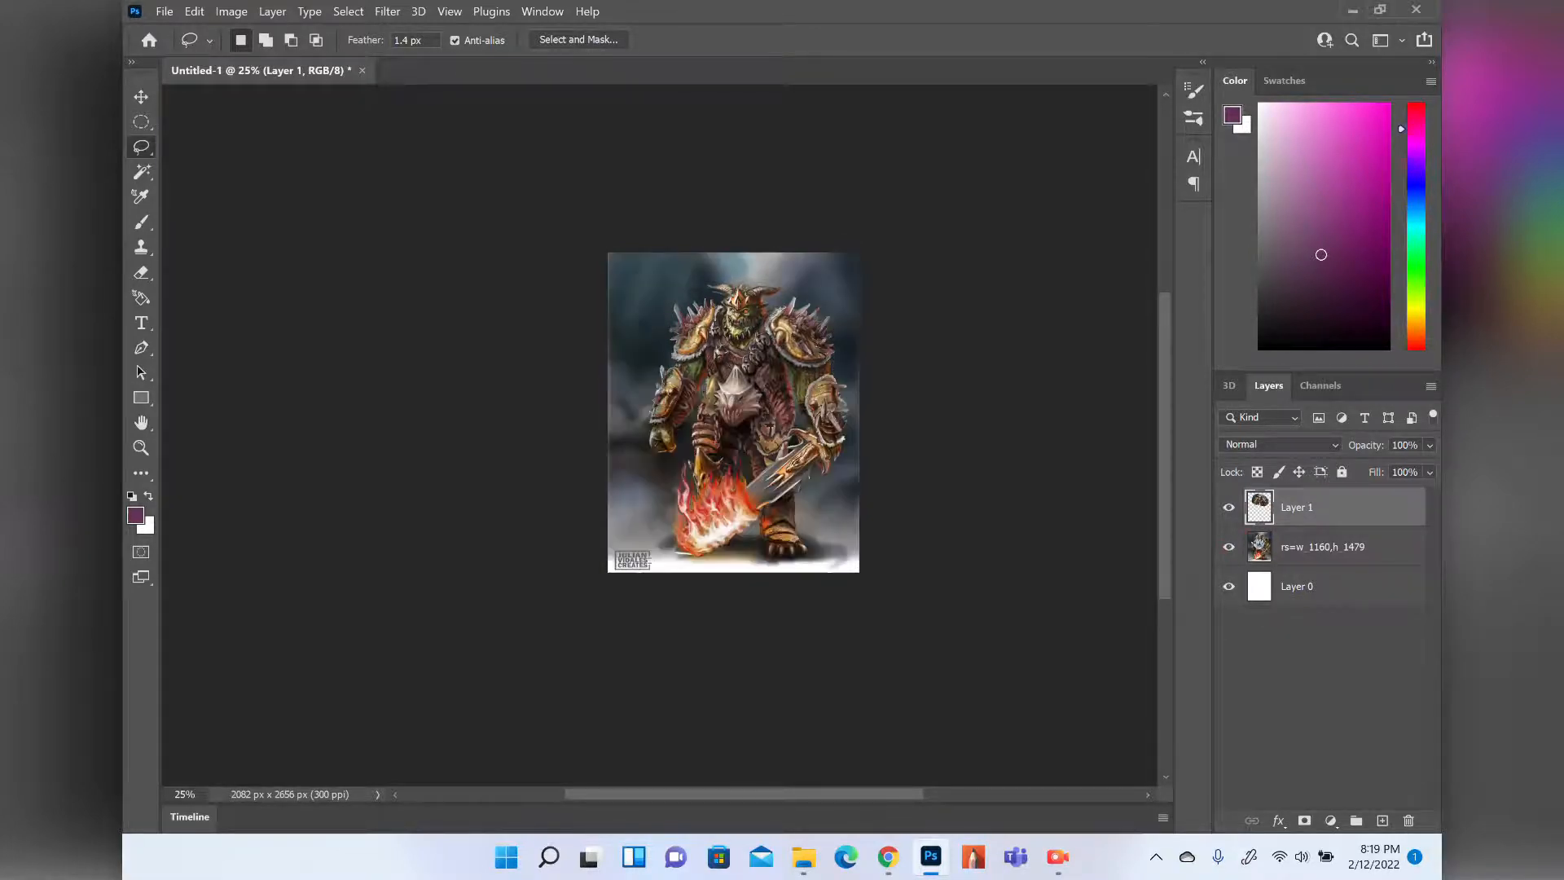
pyautogui.click(1230, 547)
pyautogui.click(1230, 547)
pyautogui.hotkey('ctrl', 'z')
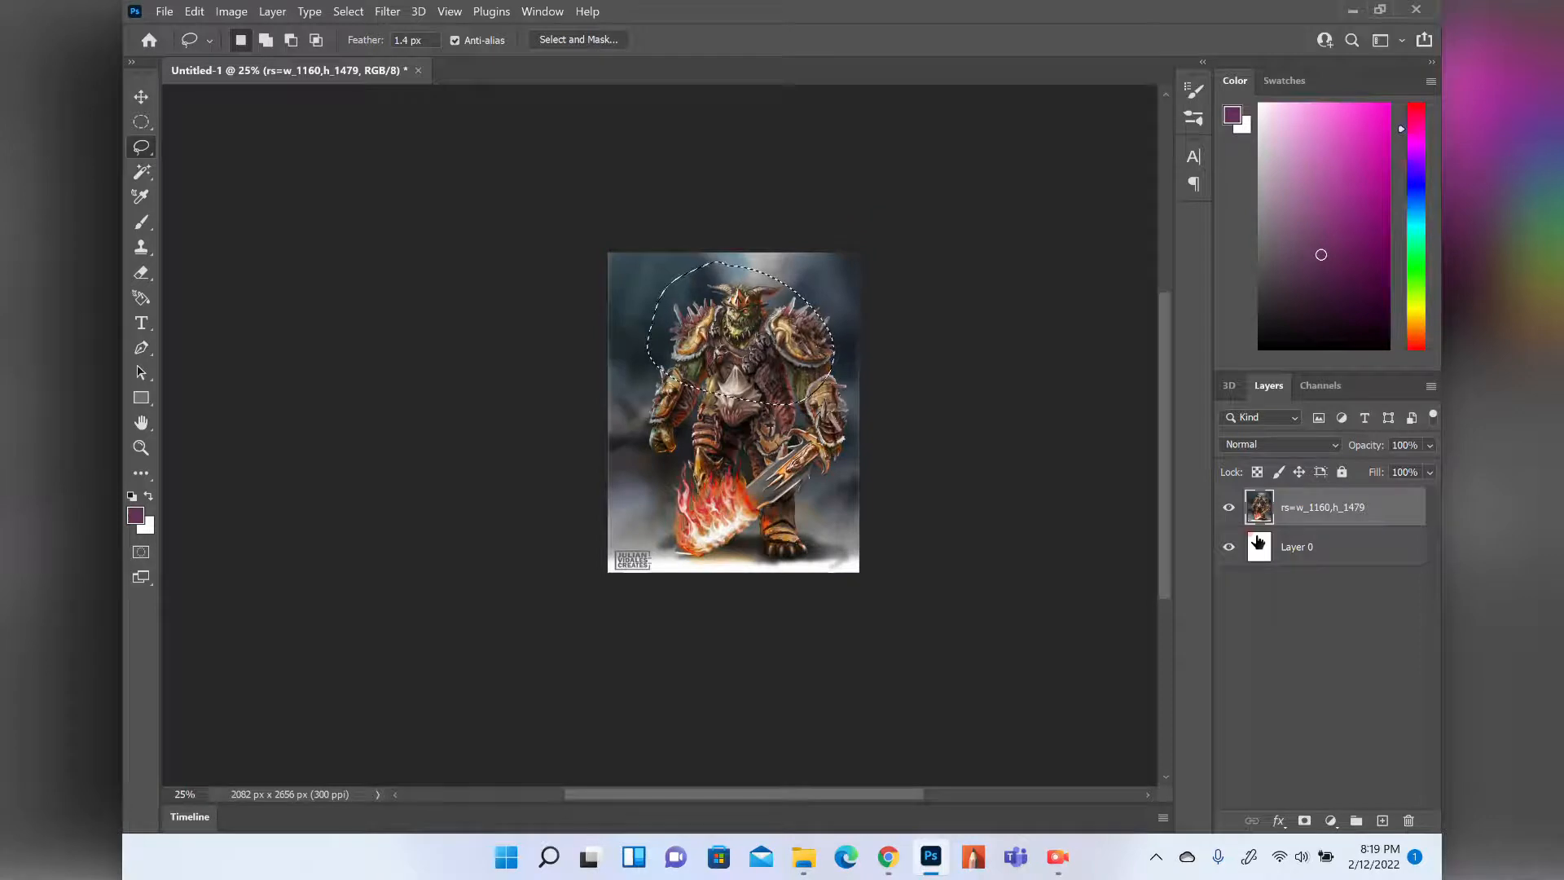
# Cut the selected head and shoulders to a new layer and inspect the cut piece and the remaining image separately.
pyautogui.hotkey('ctrl', 'j')
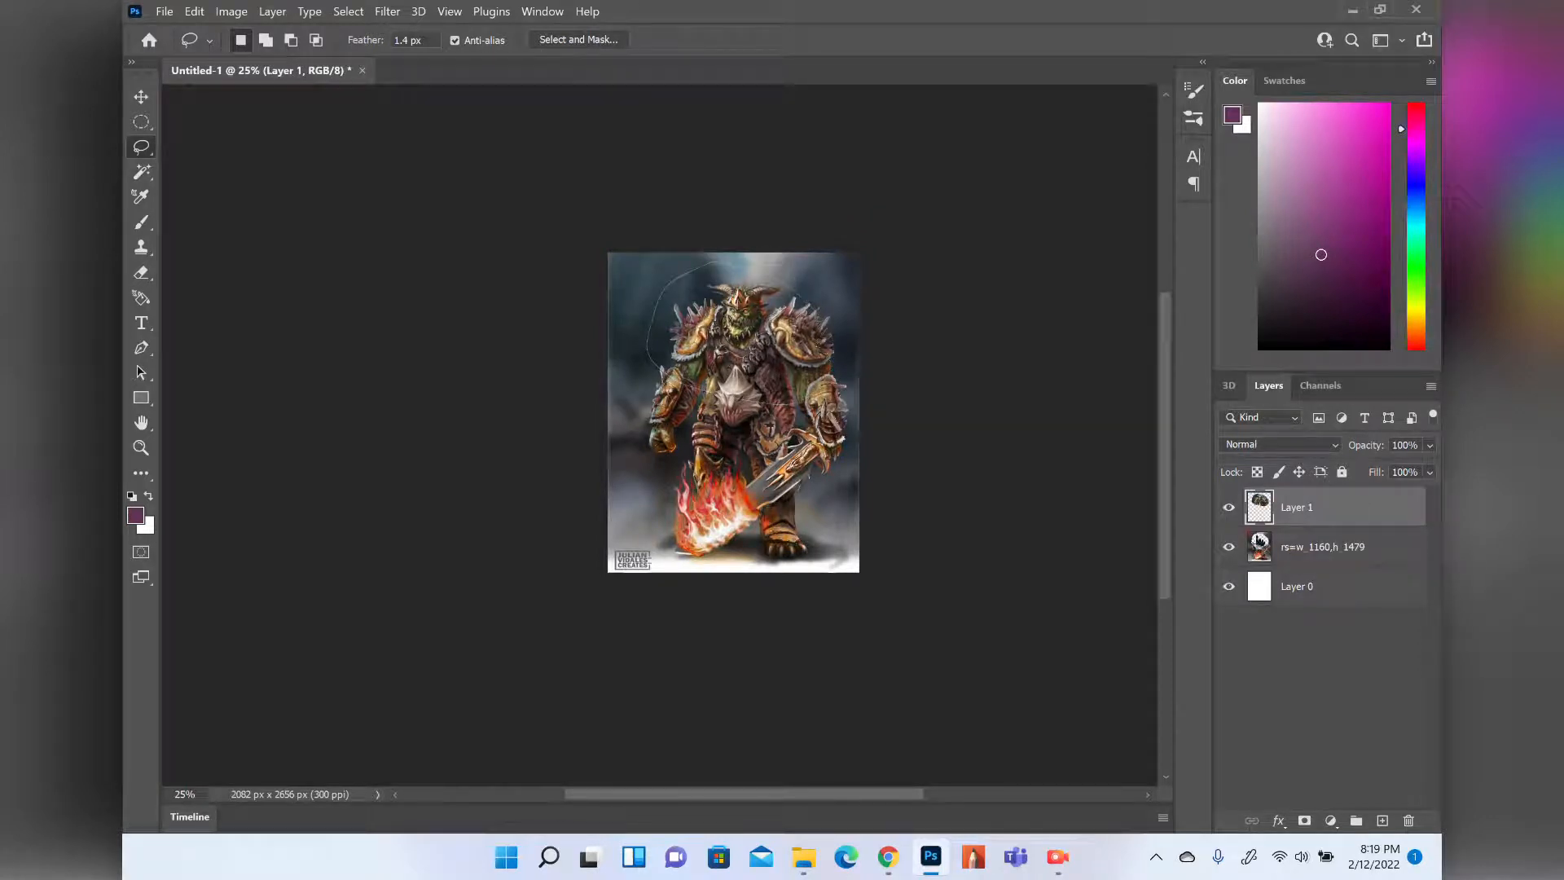
pyautogui.click(1229, 547)
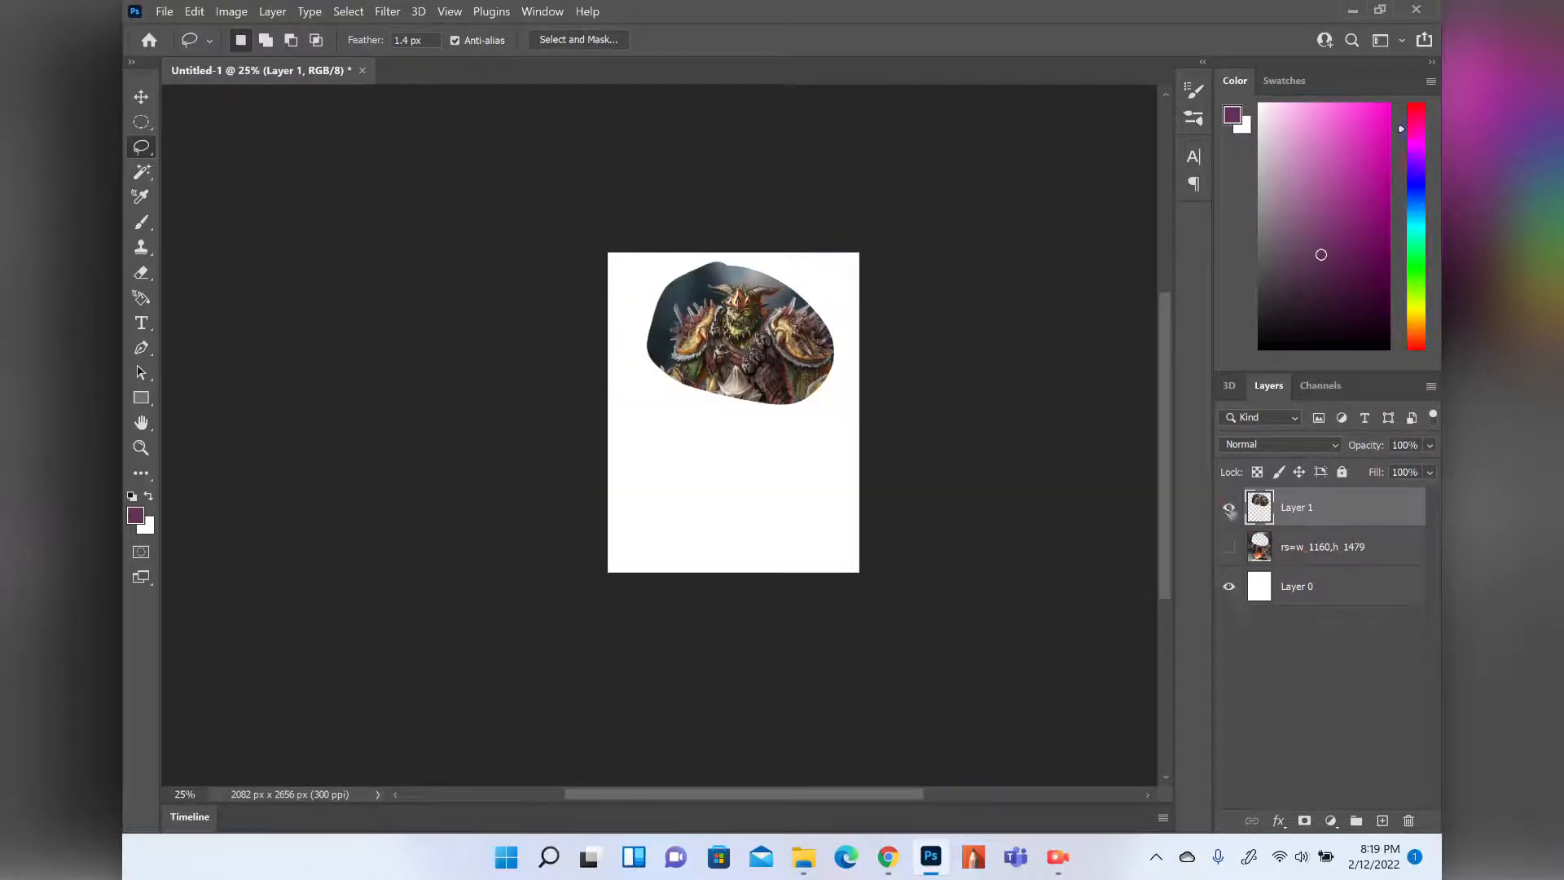
pyautogui.click(1229, 508)
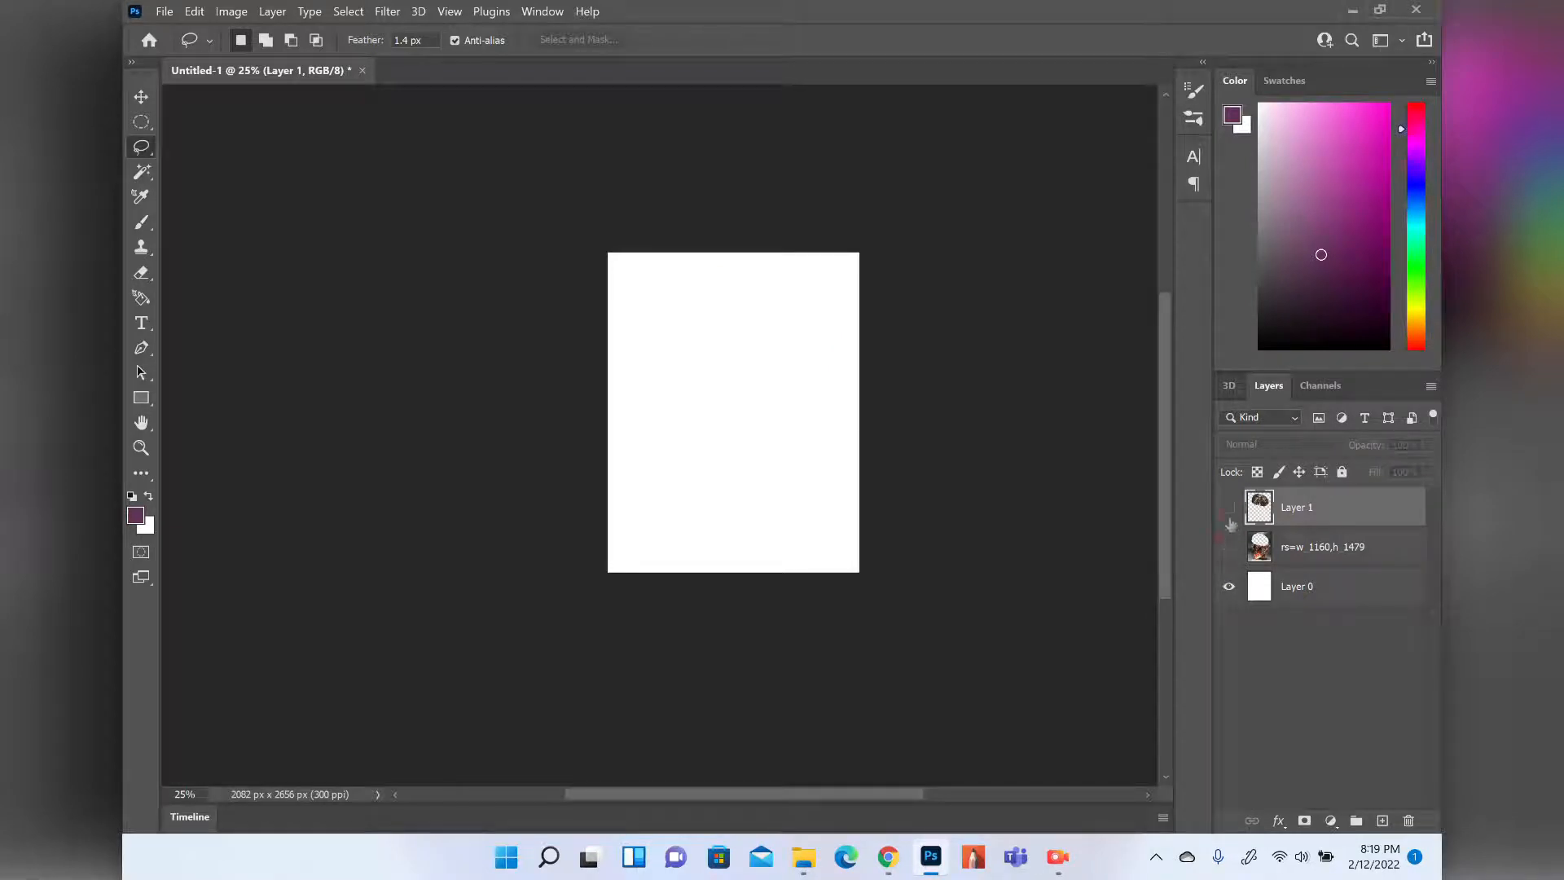
pyautogui.click(1229, 546)
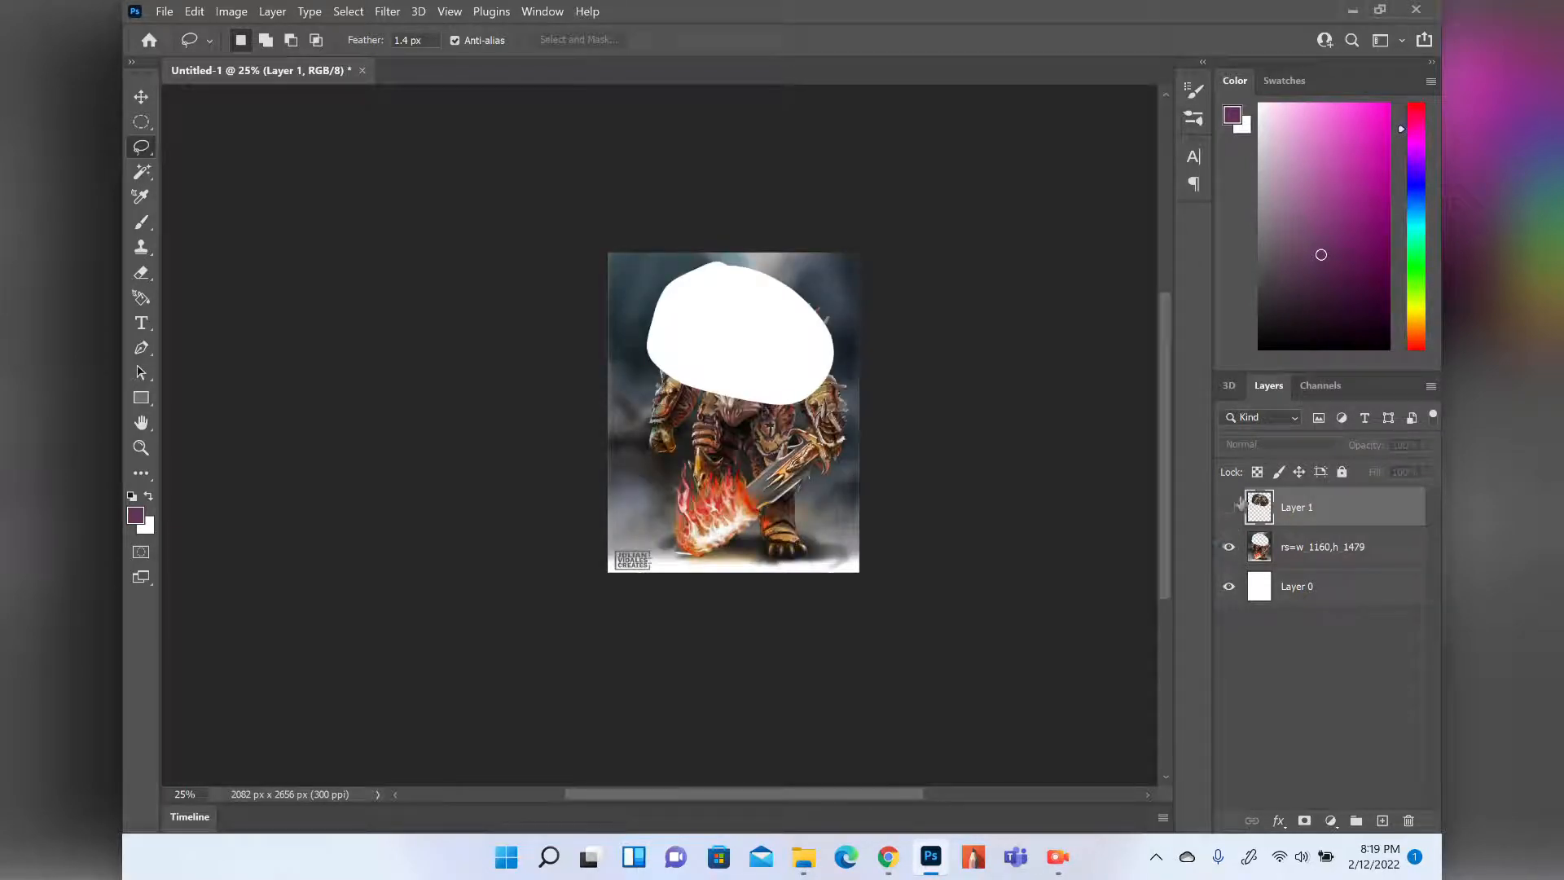
pyautogui.click(1229, 508)
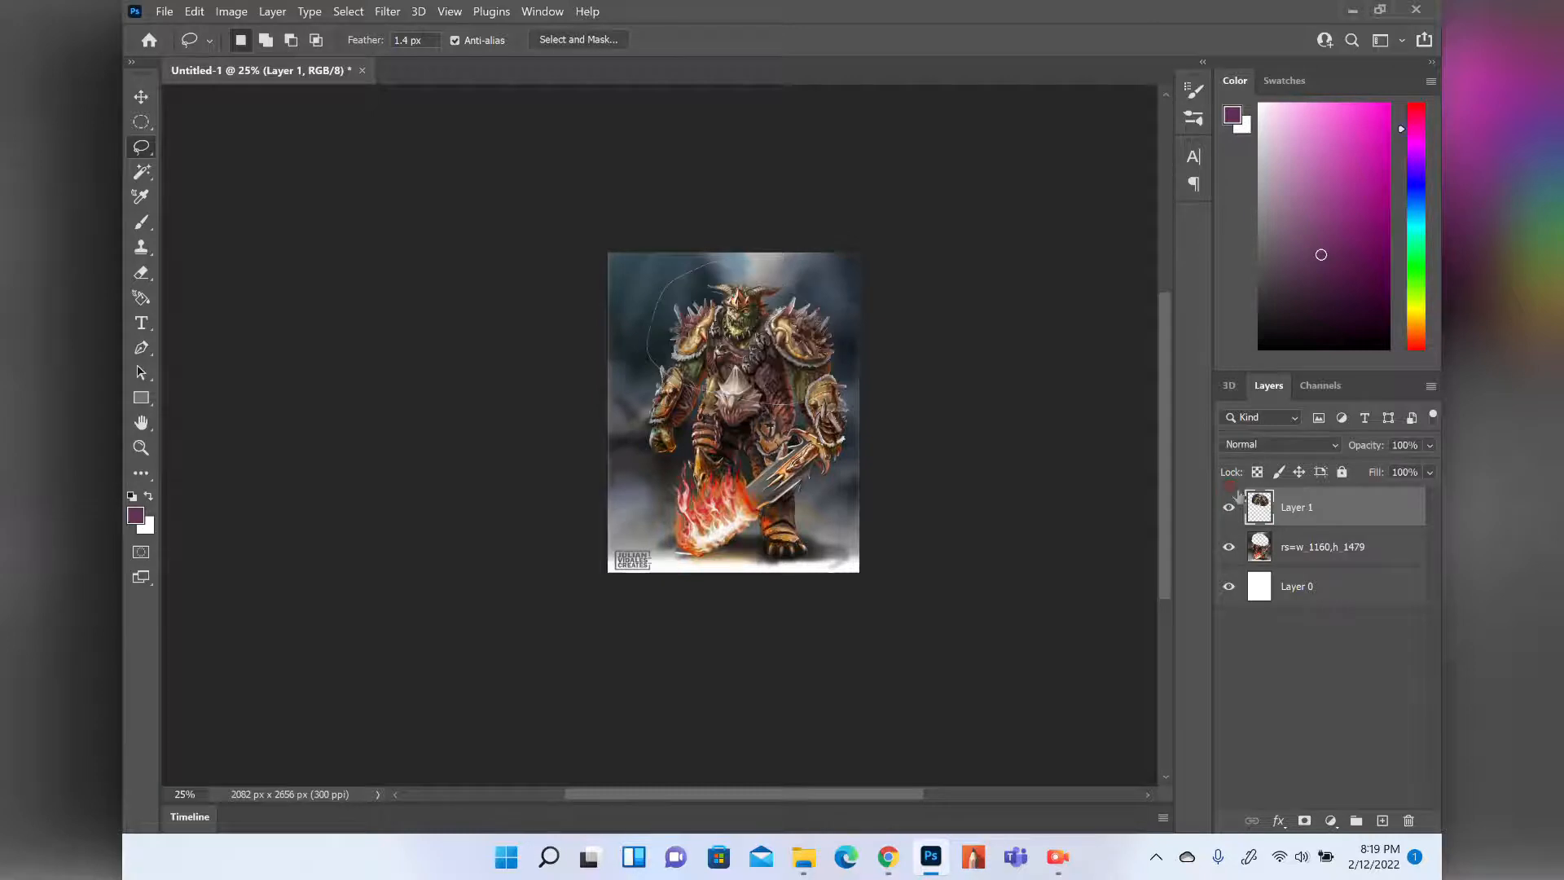
# Toggle the visibility of the cut-out and image layers, undo the layer cut, and clear the selection.
pyautogui.click(1302, 547)
pyautogui.click(1306, 499)
pyautogui.click(1229, 507)
pyautogui.click(1228, 546)
pyautogui.click(1229, 508)
pyautogui.hotkey('ctrl', 'z')
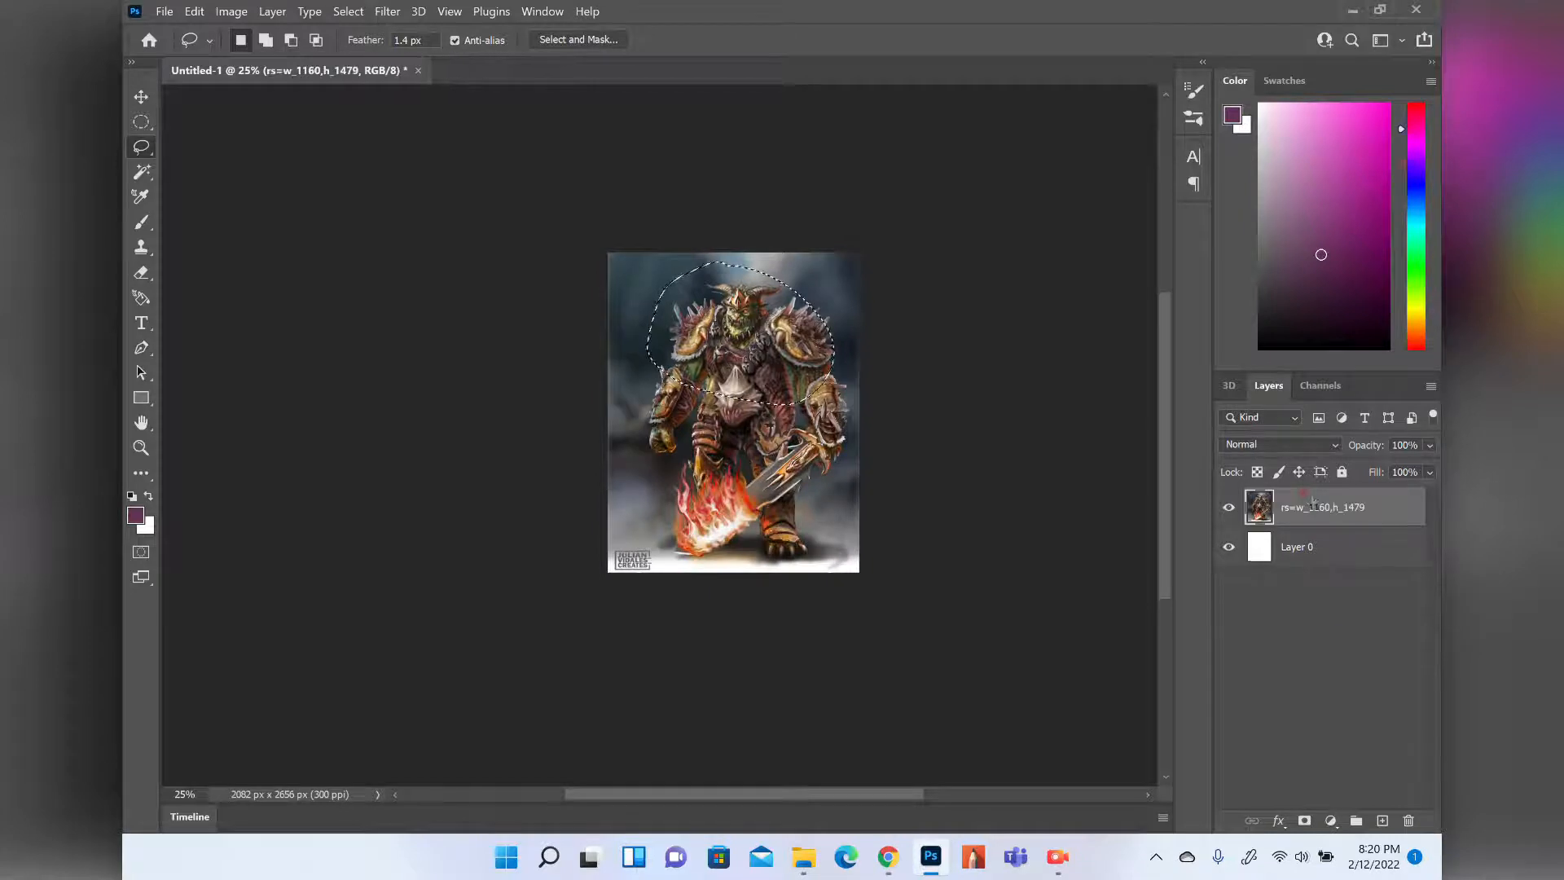
pyautogui.hotkey('ctrl', 'd')
pyautogui.click(232, 12)
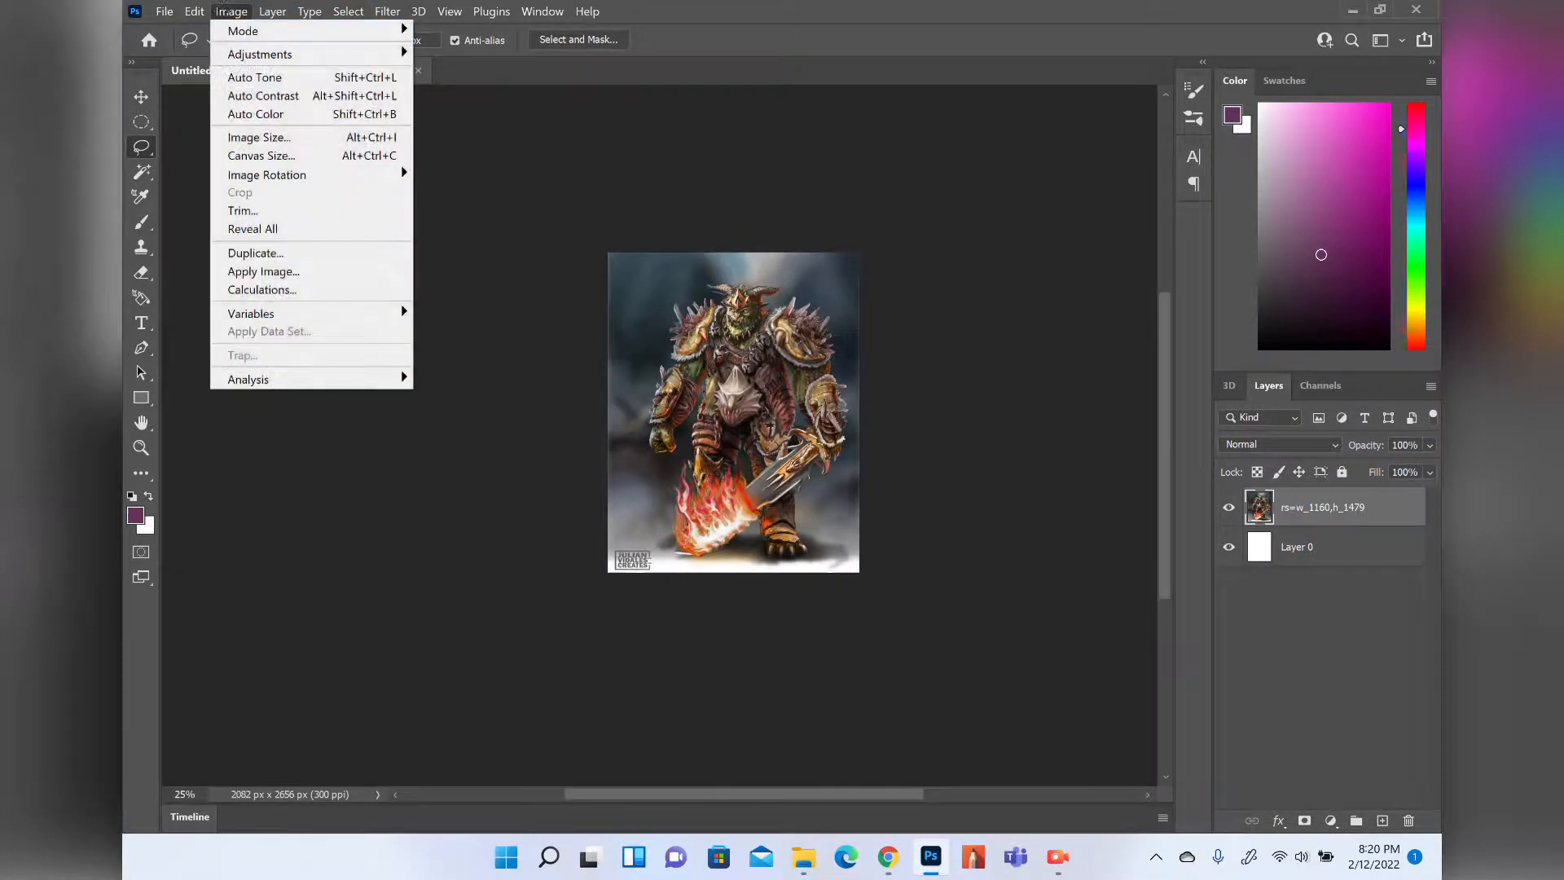
pyautogui.click(272, 12)
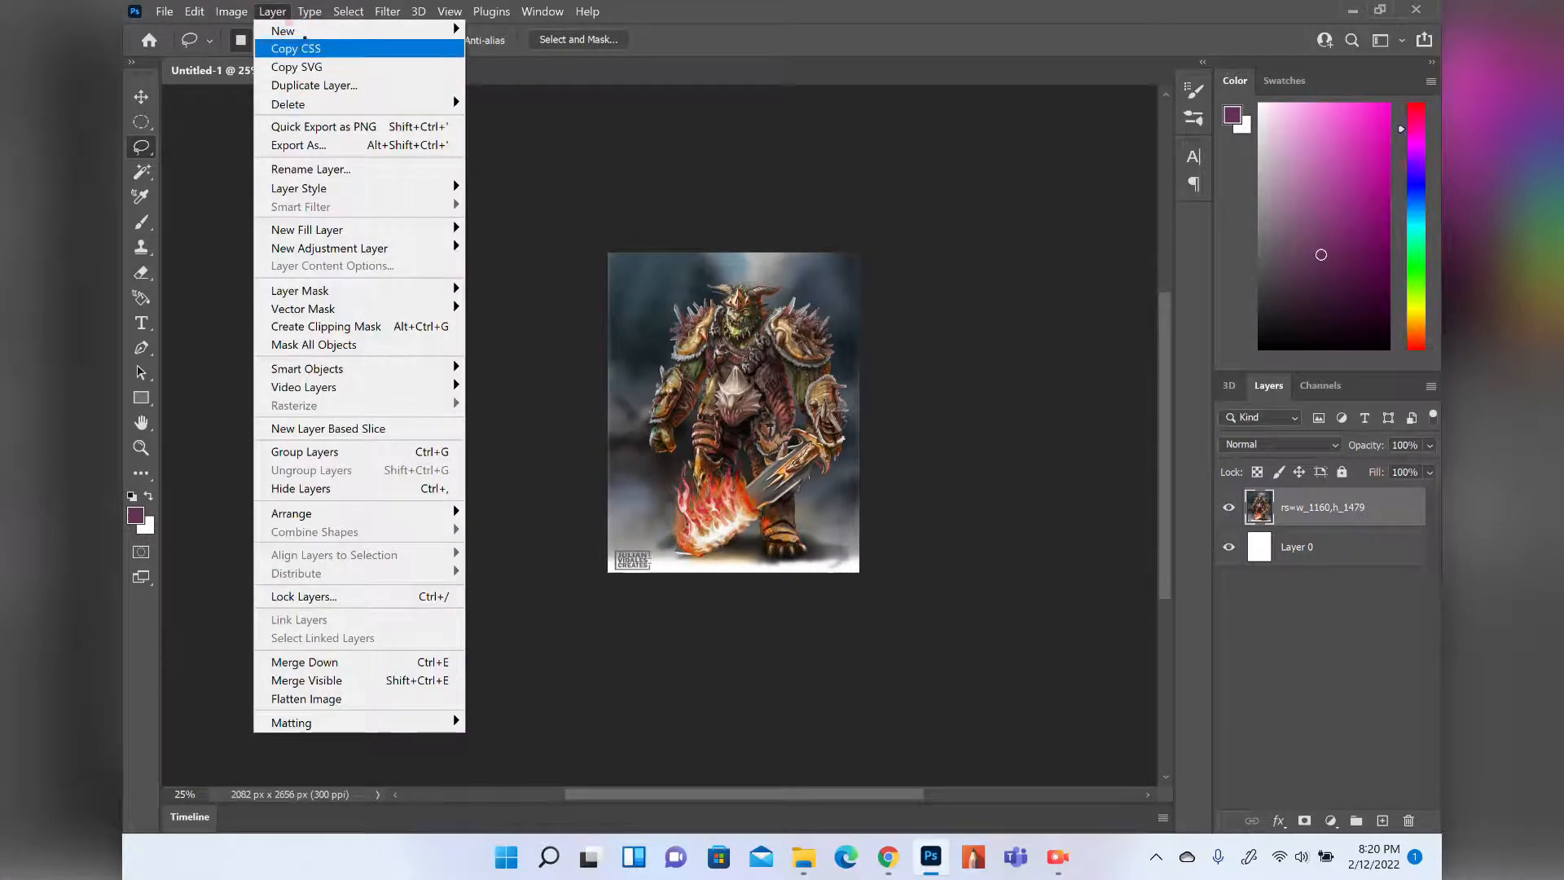
pyautogui.moveTo(337, 30)
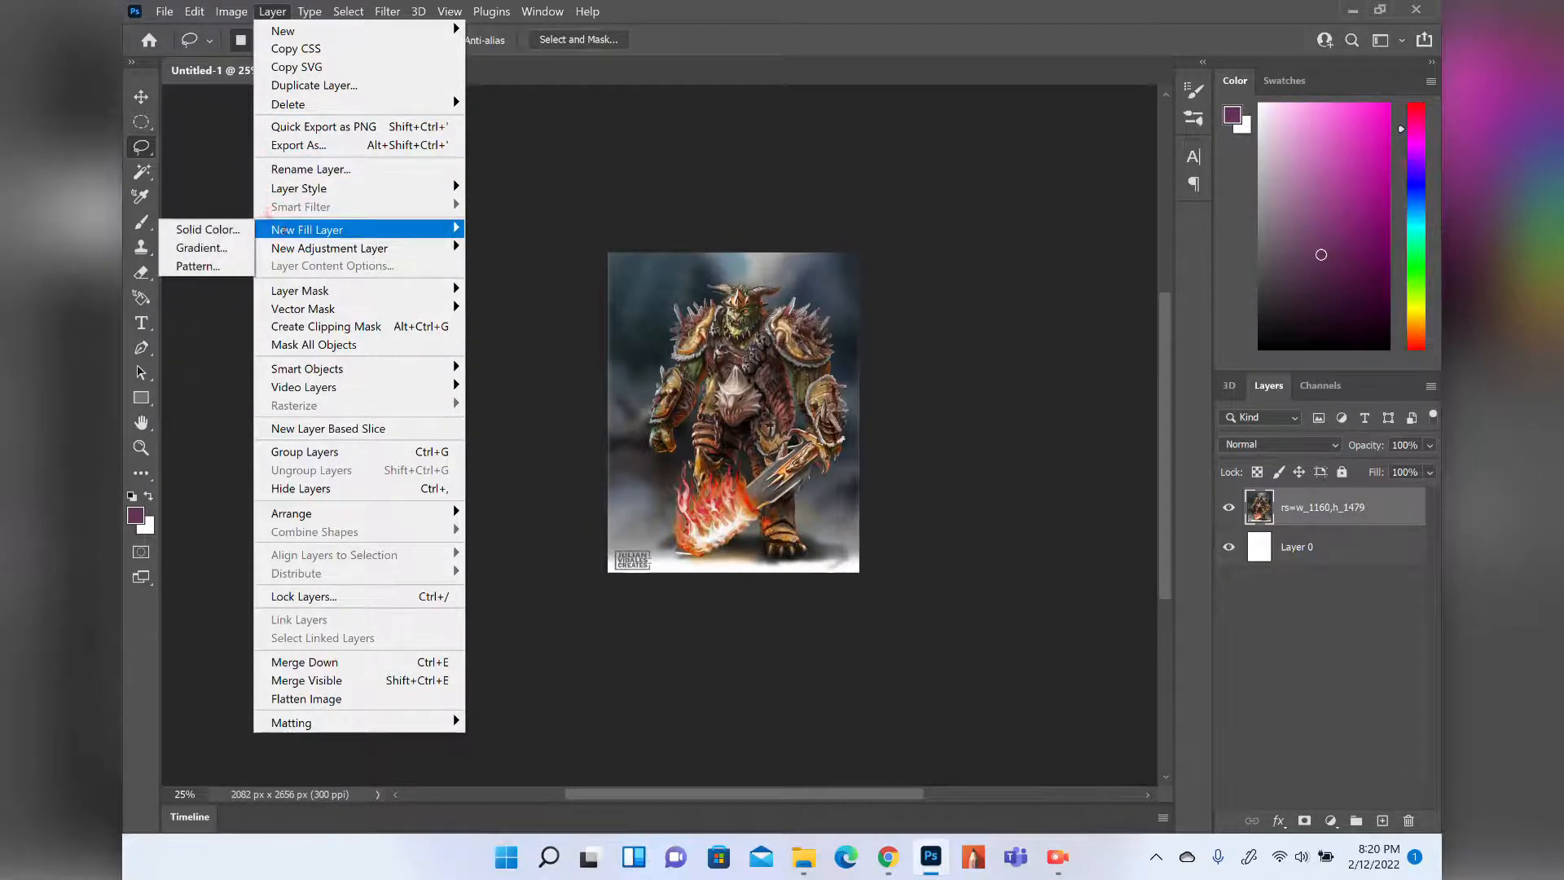
pyautogui.moveTo(291, 250)
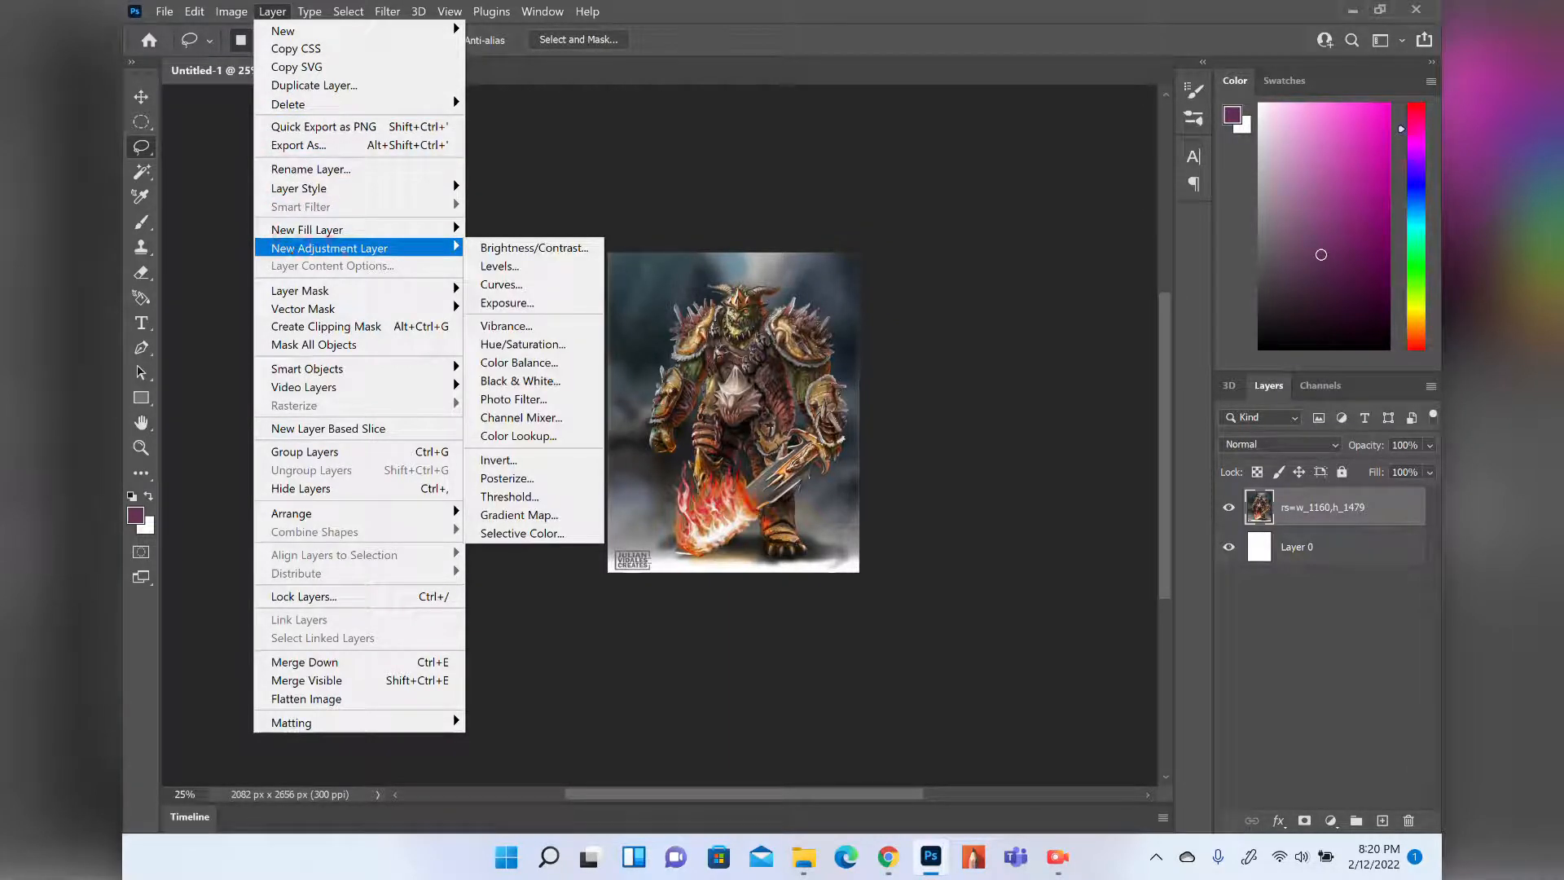
pyautogui.moveTo(323, 224)
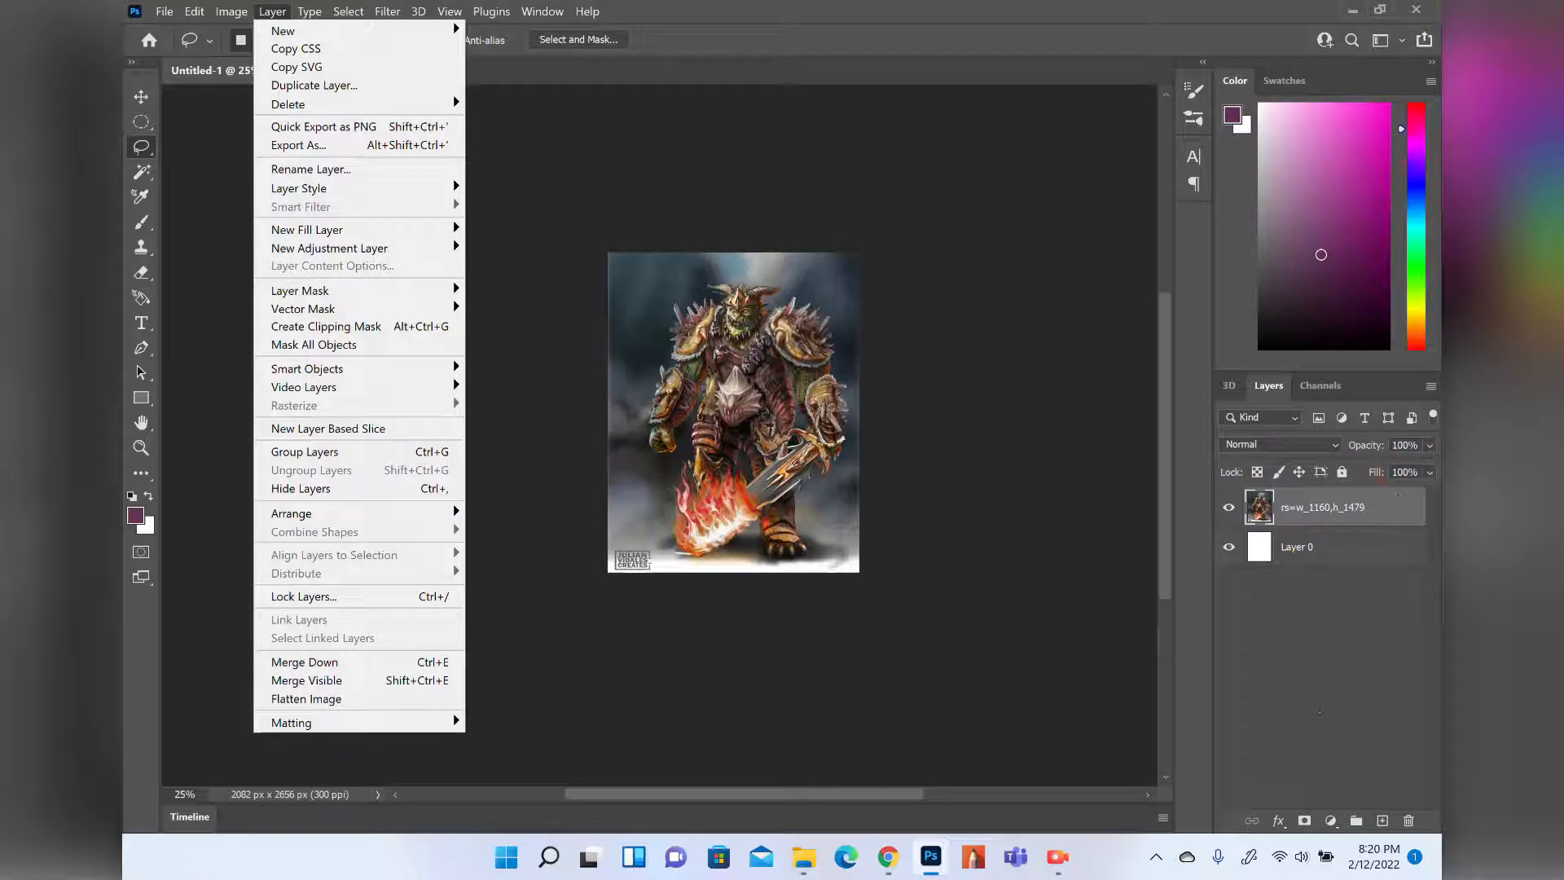
pyautogui.click(1215, 413)
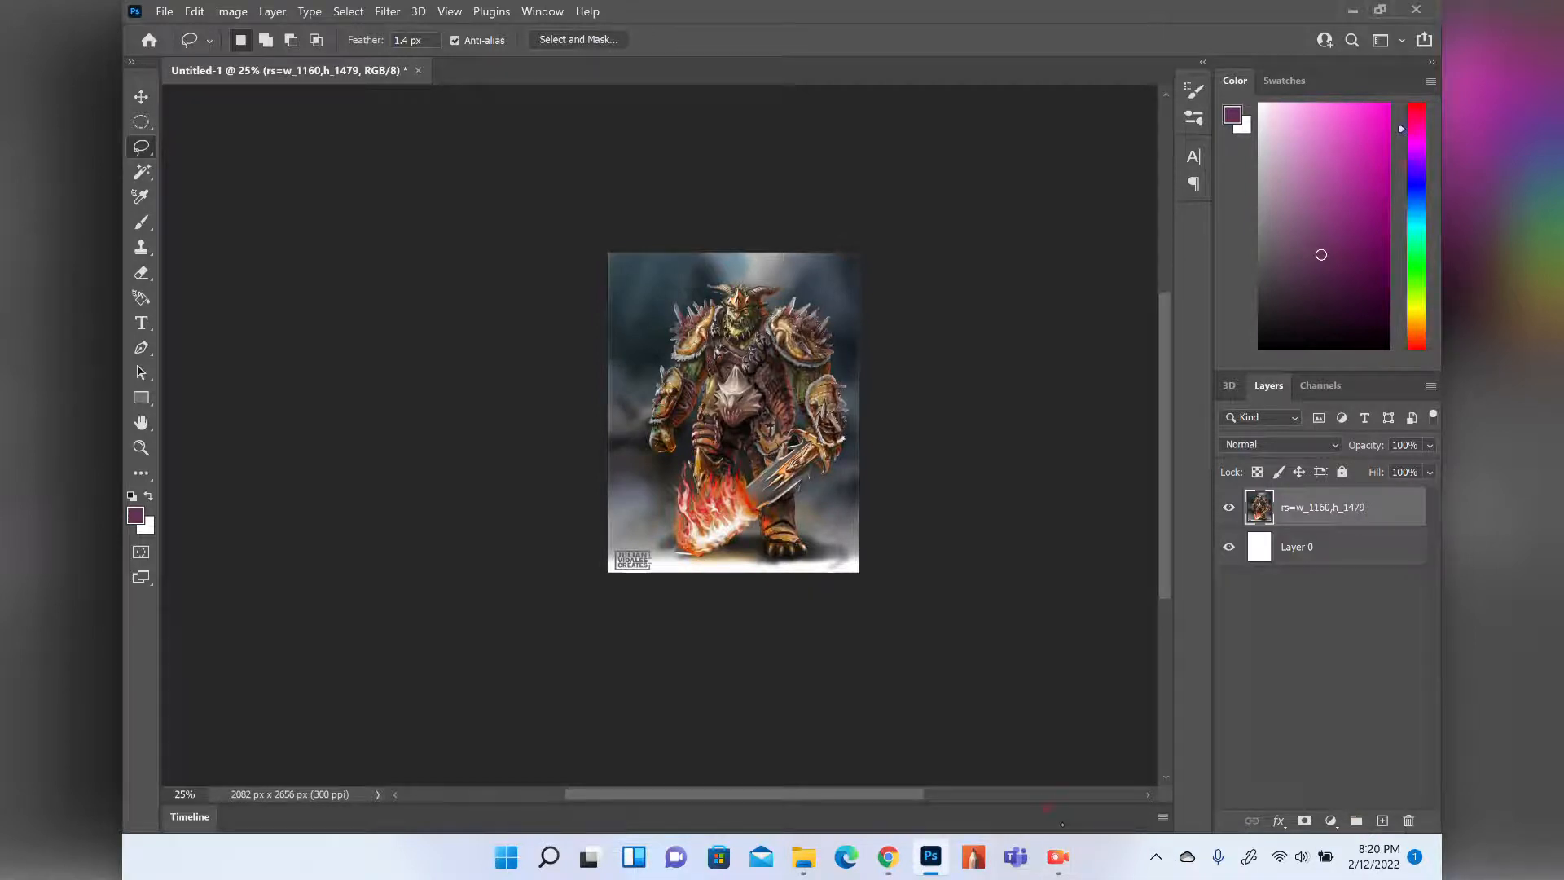
pyautogui.click(1058, 856)
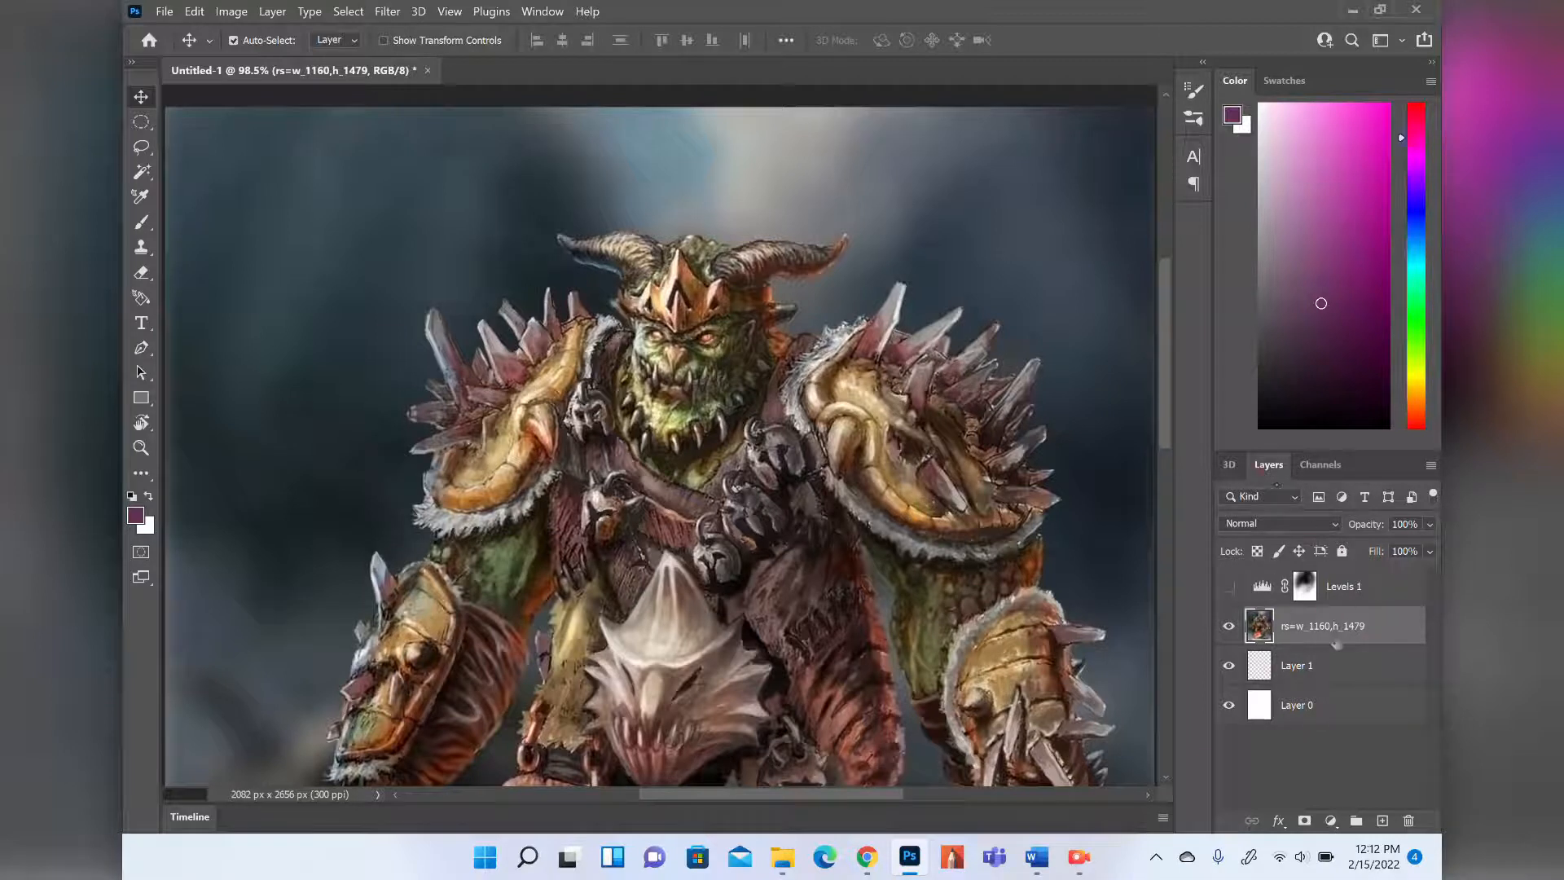
pyautogui.moveTo(1337, 644); pyautogui.dragTo(1410, 824)
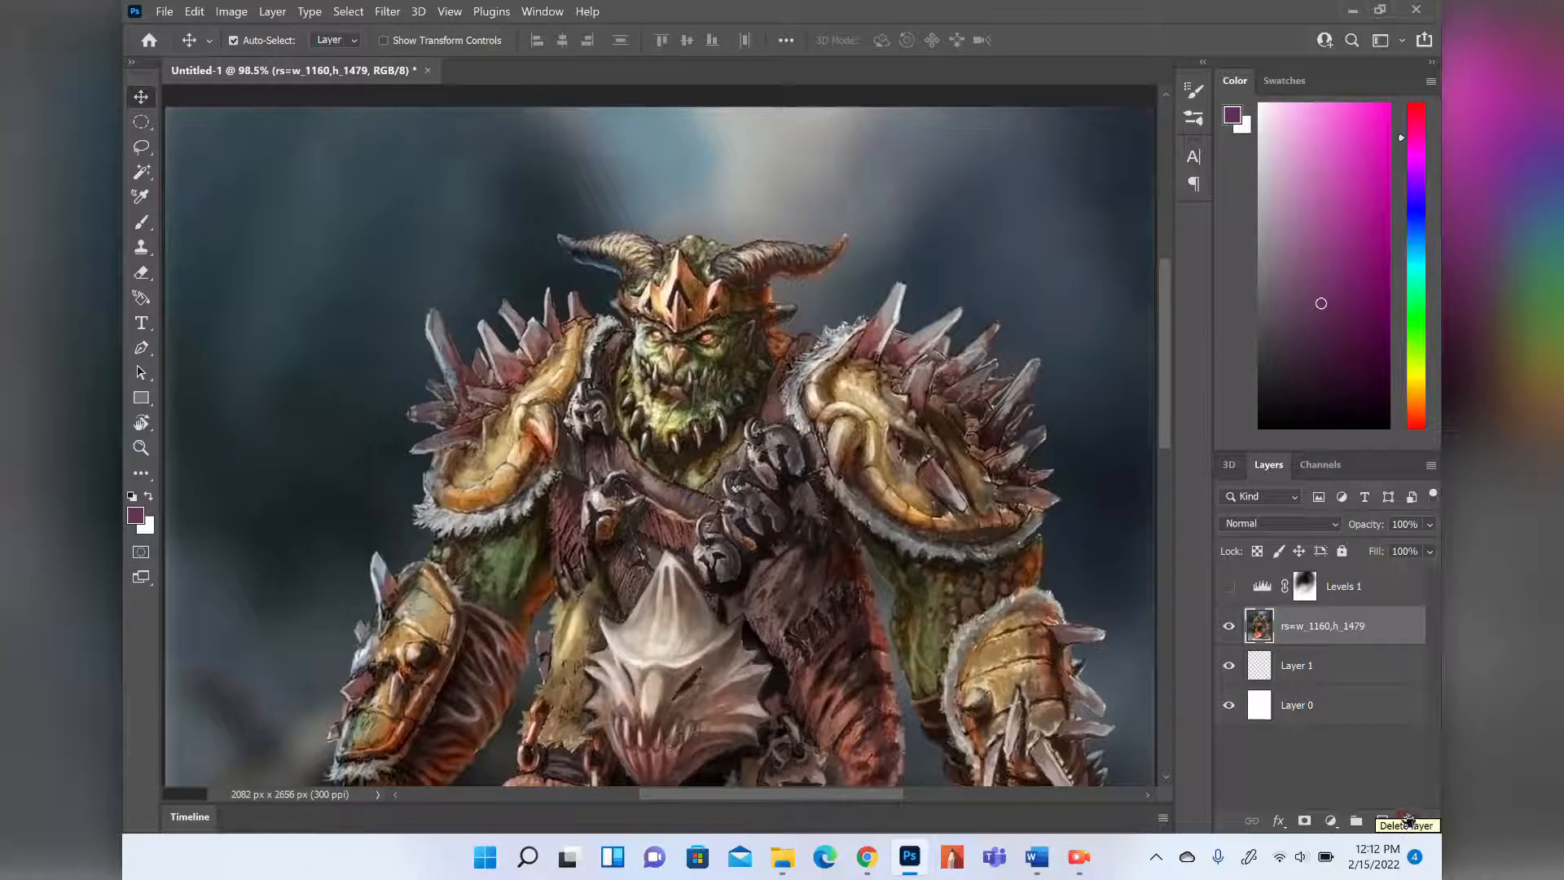
pyautogui.moveTo(1308, 627); pyautogui.dragTo(1383, 823)
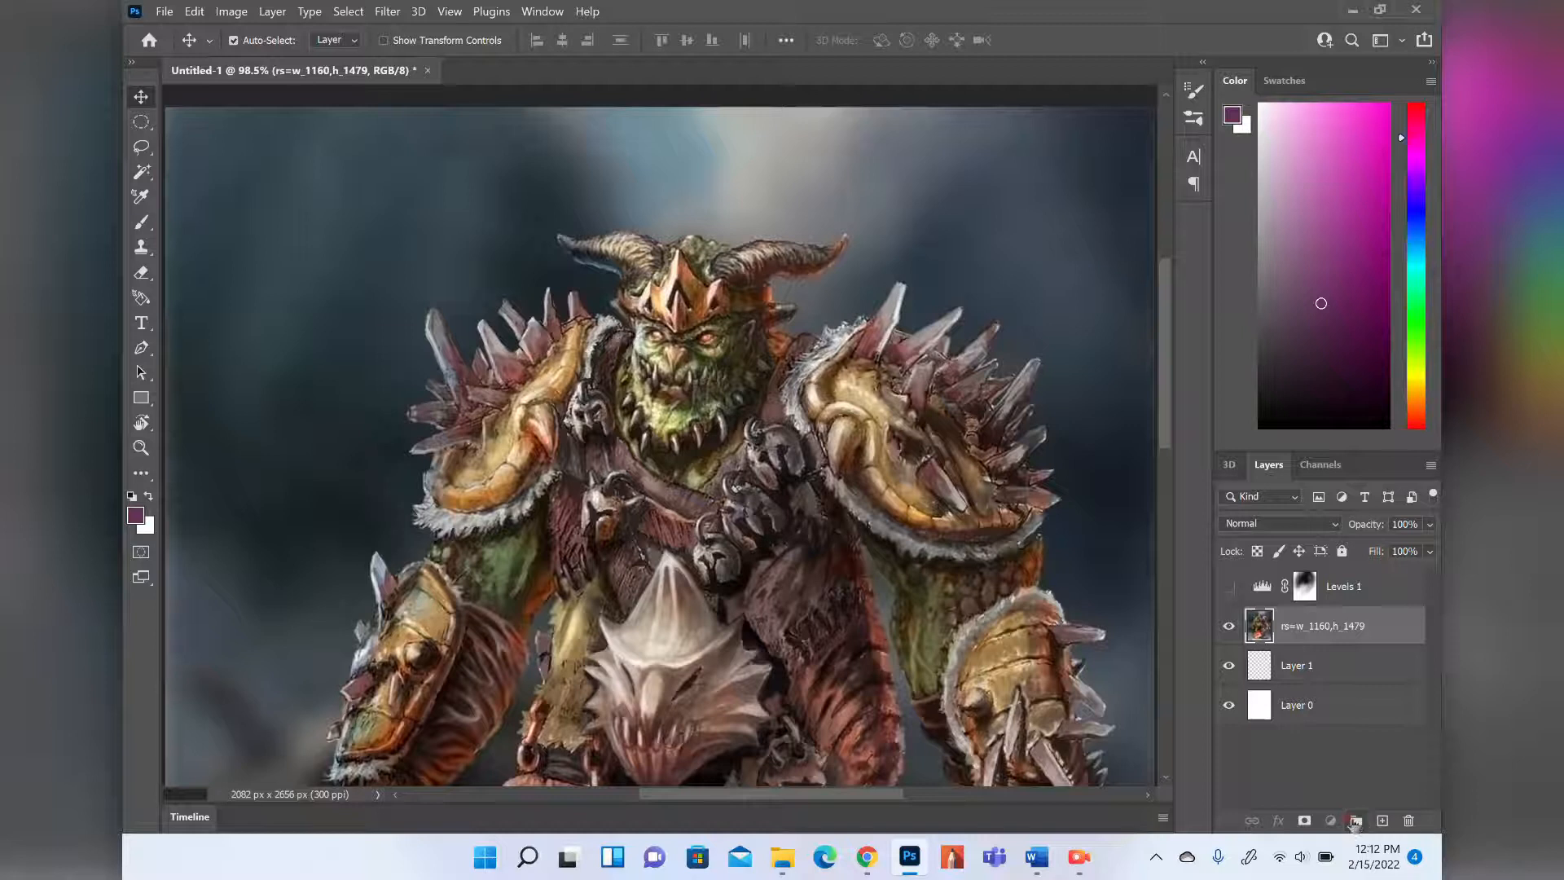
# Create a layer group above the rs=w_1160,h_1479 layer and move that layer and Layer 1 into it.
pyautogui.click(1357, 822)
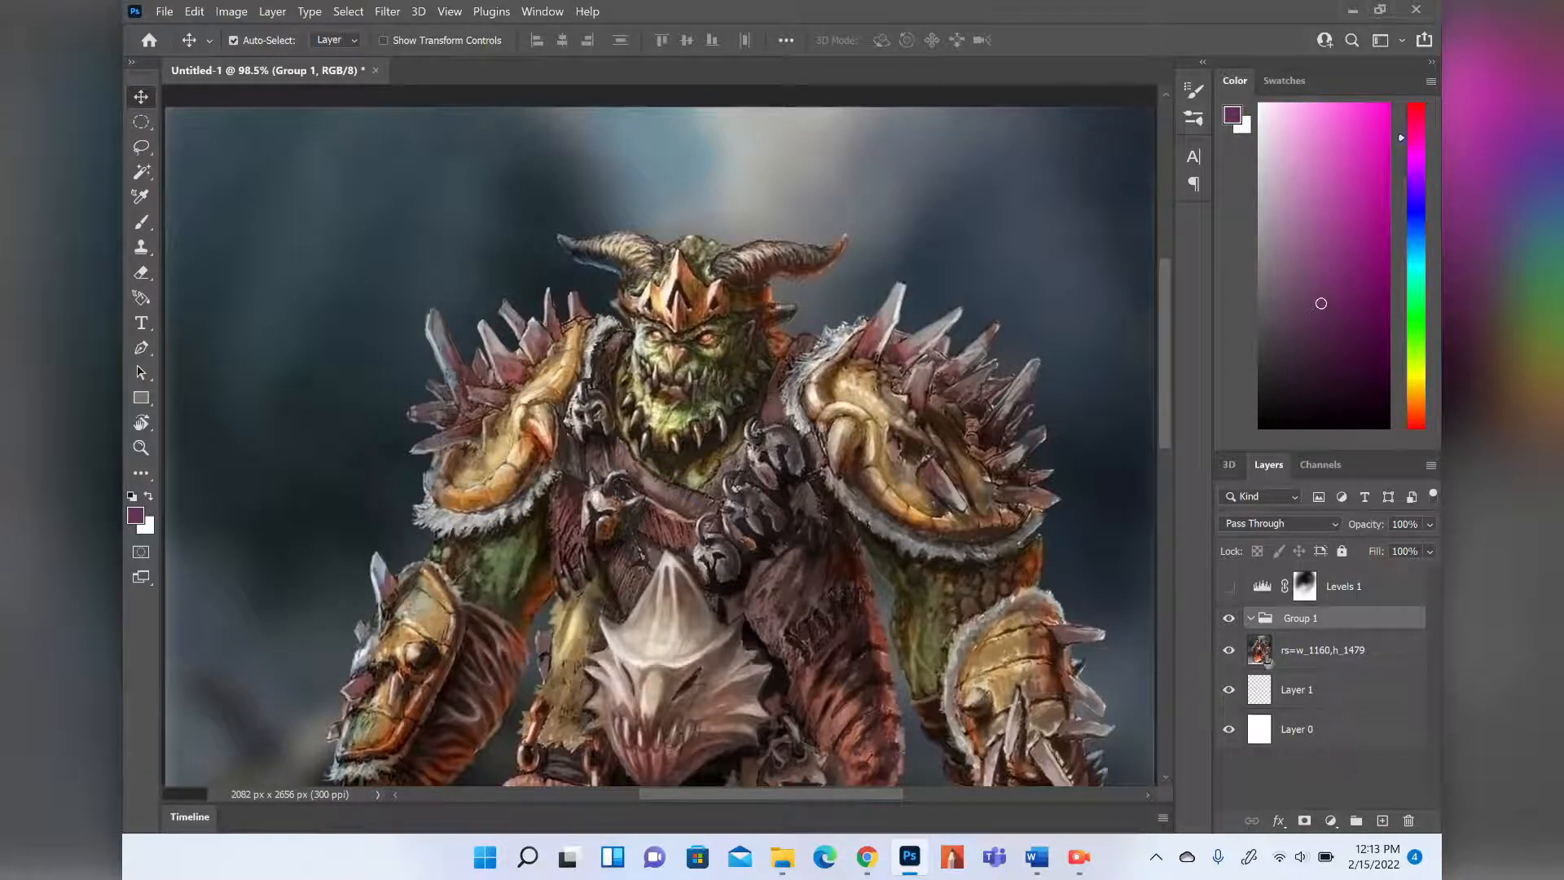
pyautogui.click(1308, 649)
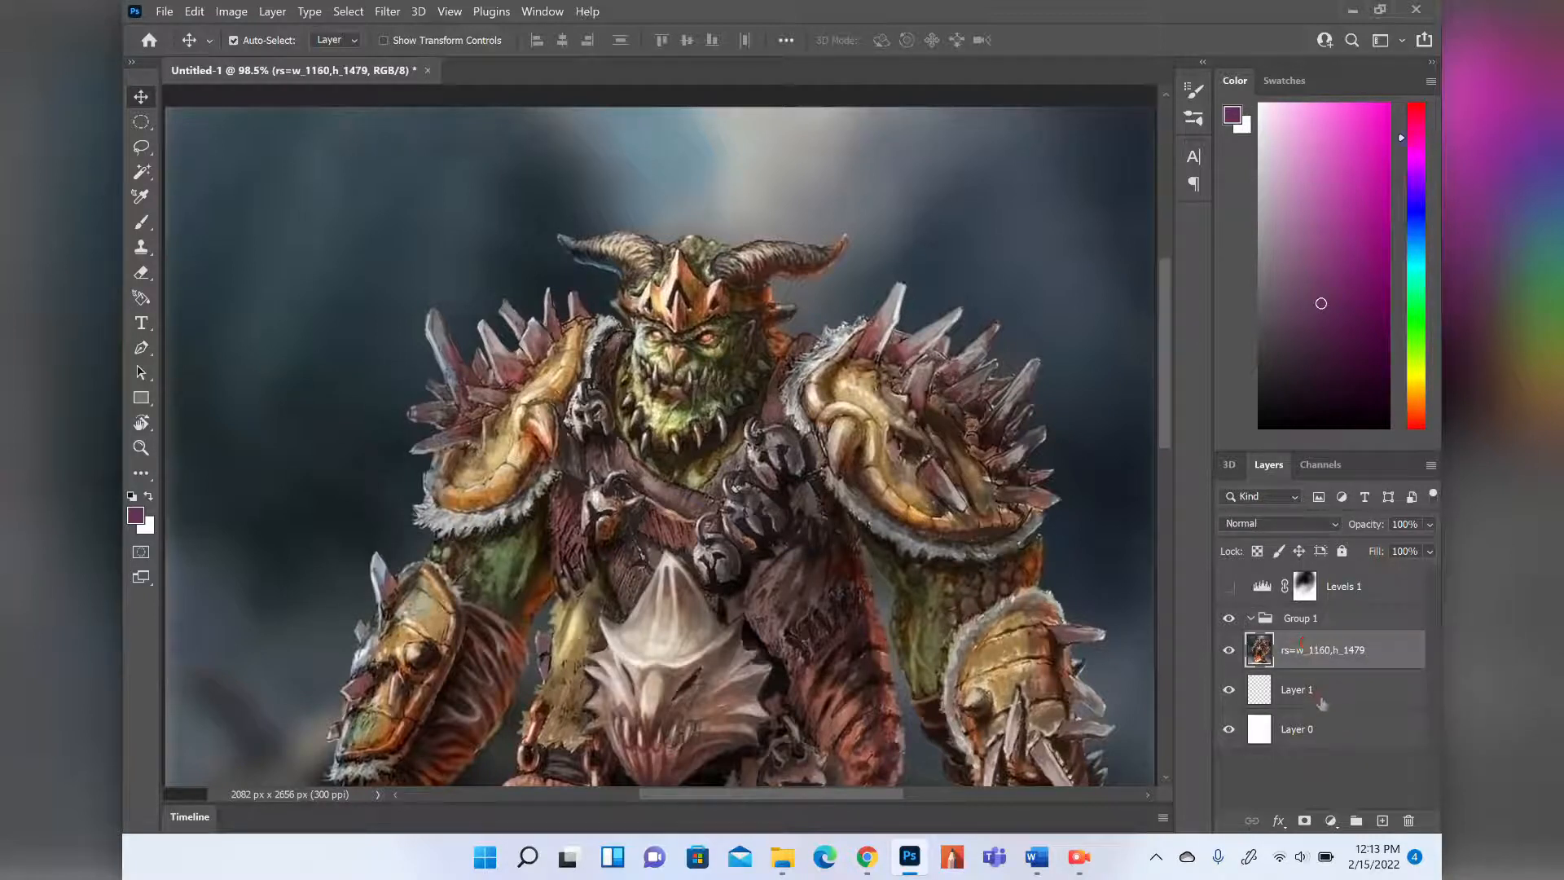
pyautogui.keyDown('shift'); pyautogui.click(1334, 687); pyautogui.keyUp('shift')
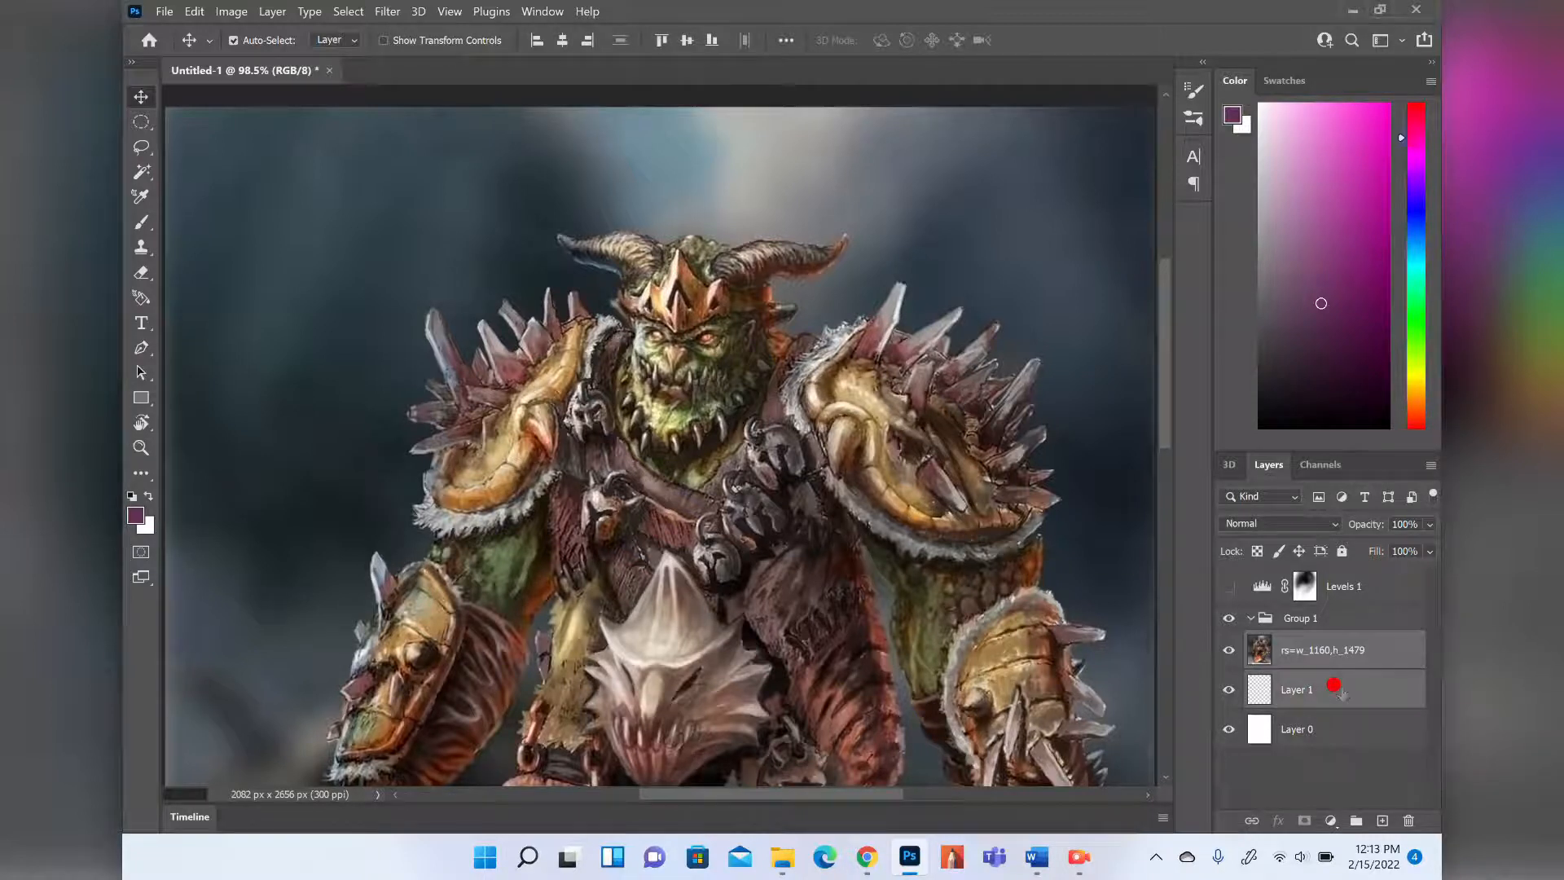
pyautogui.moveTo(1341, 691); pyautogui.dragTo(1312, 618)
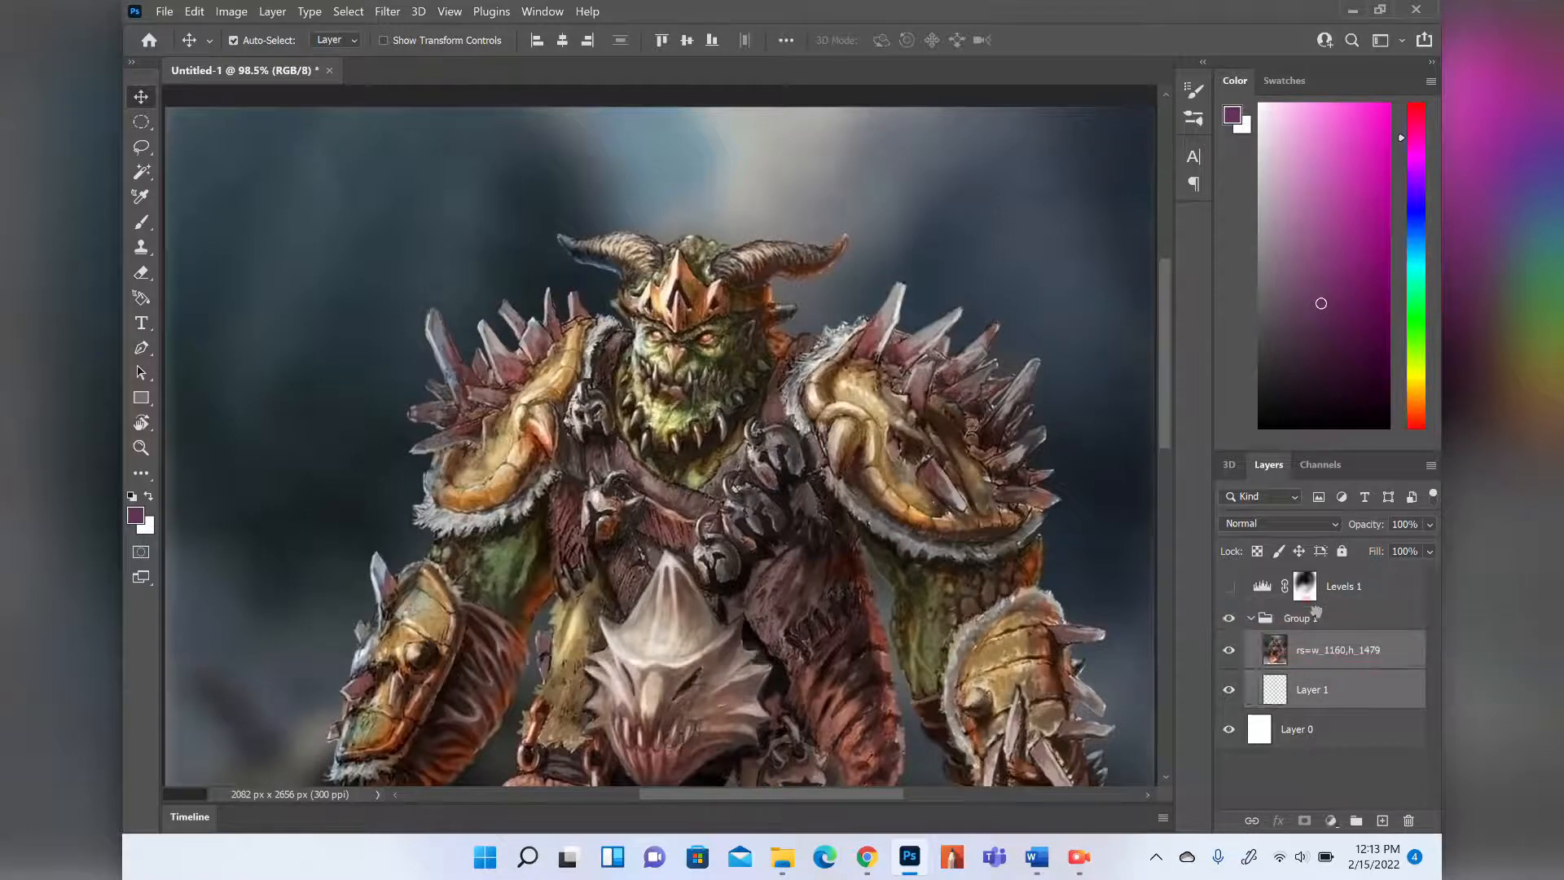
# Collapse and expand Group 1 and toggle its visibility to examine how it controls the layers inside.
pyautogui.click(1252, 620)
pyautogui.click(1228, 618)
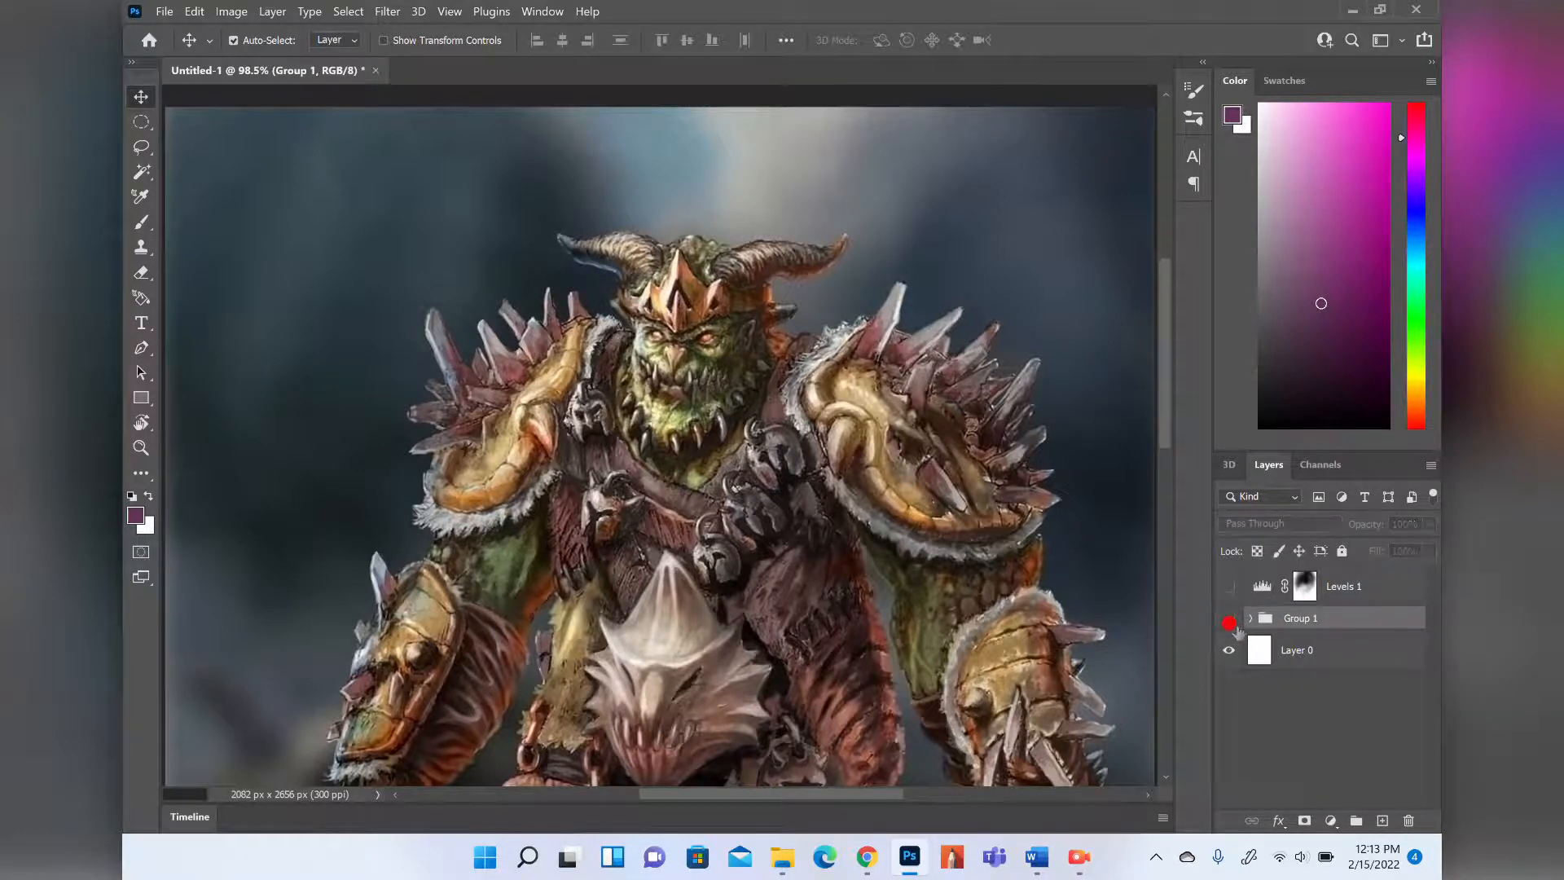
pyautogui.click(1229, 618)
pyautogui.click(1251, 620)
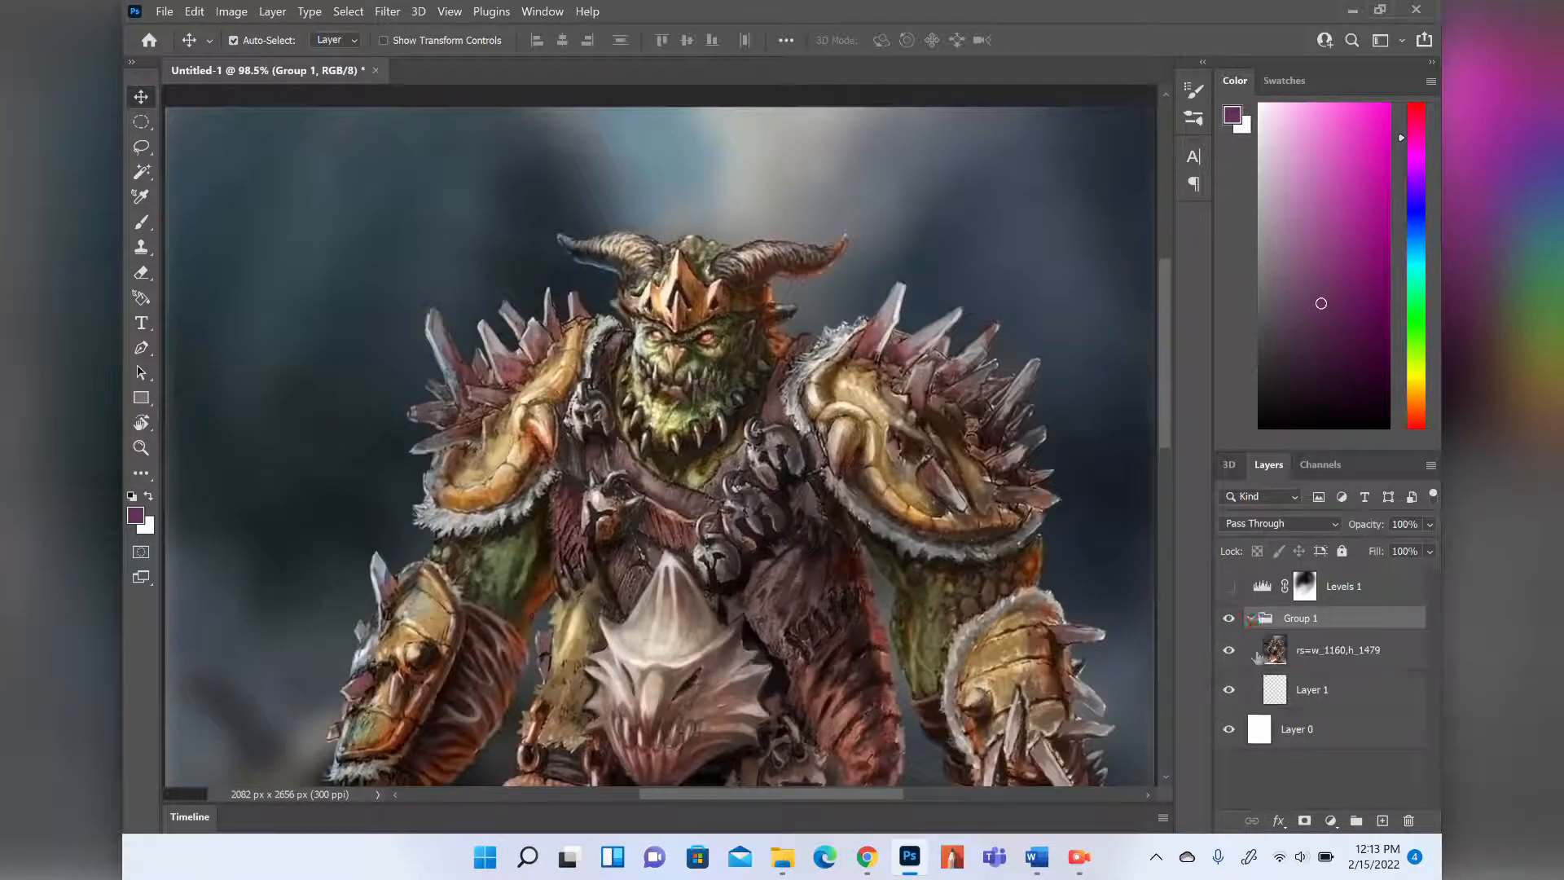
pyautogui.click(1228, 618)
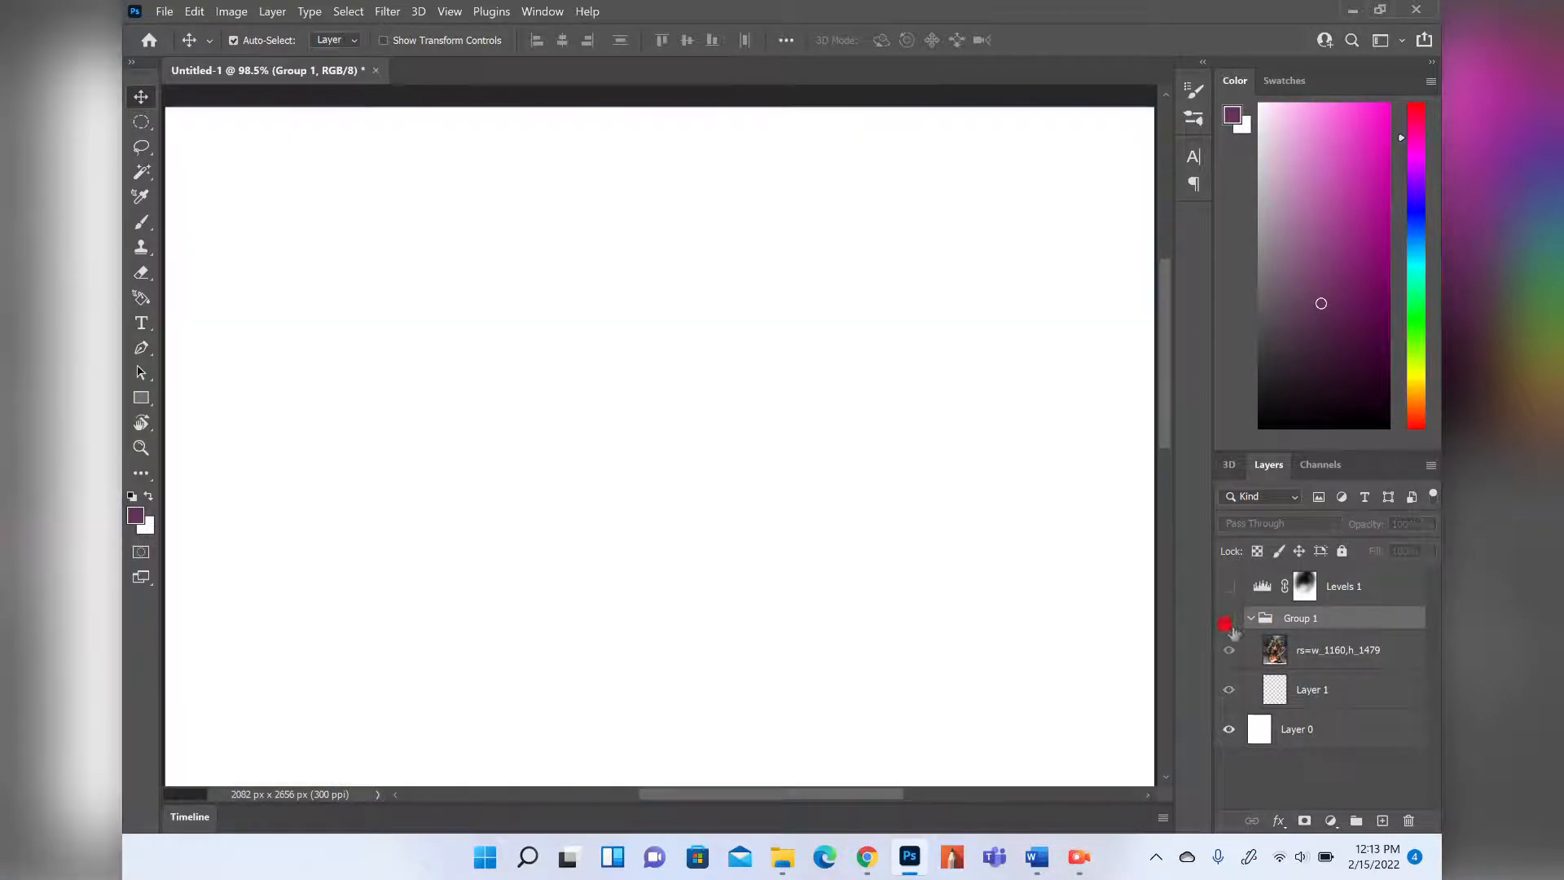
pyautogui.click(1250, 619)
pyautogui.click(1229, 621)
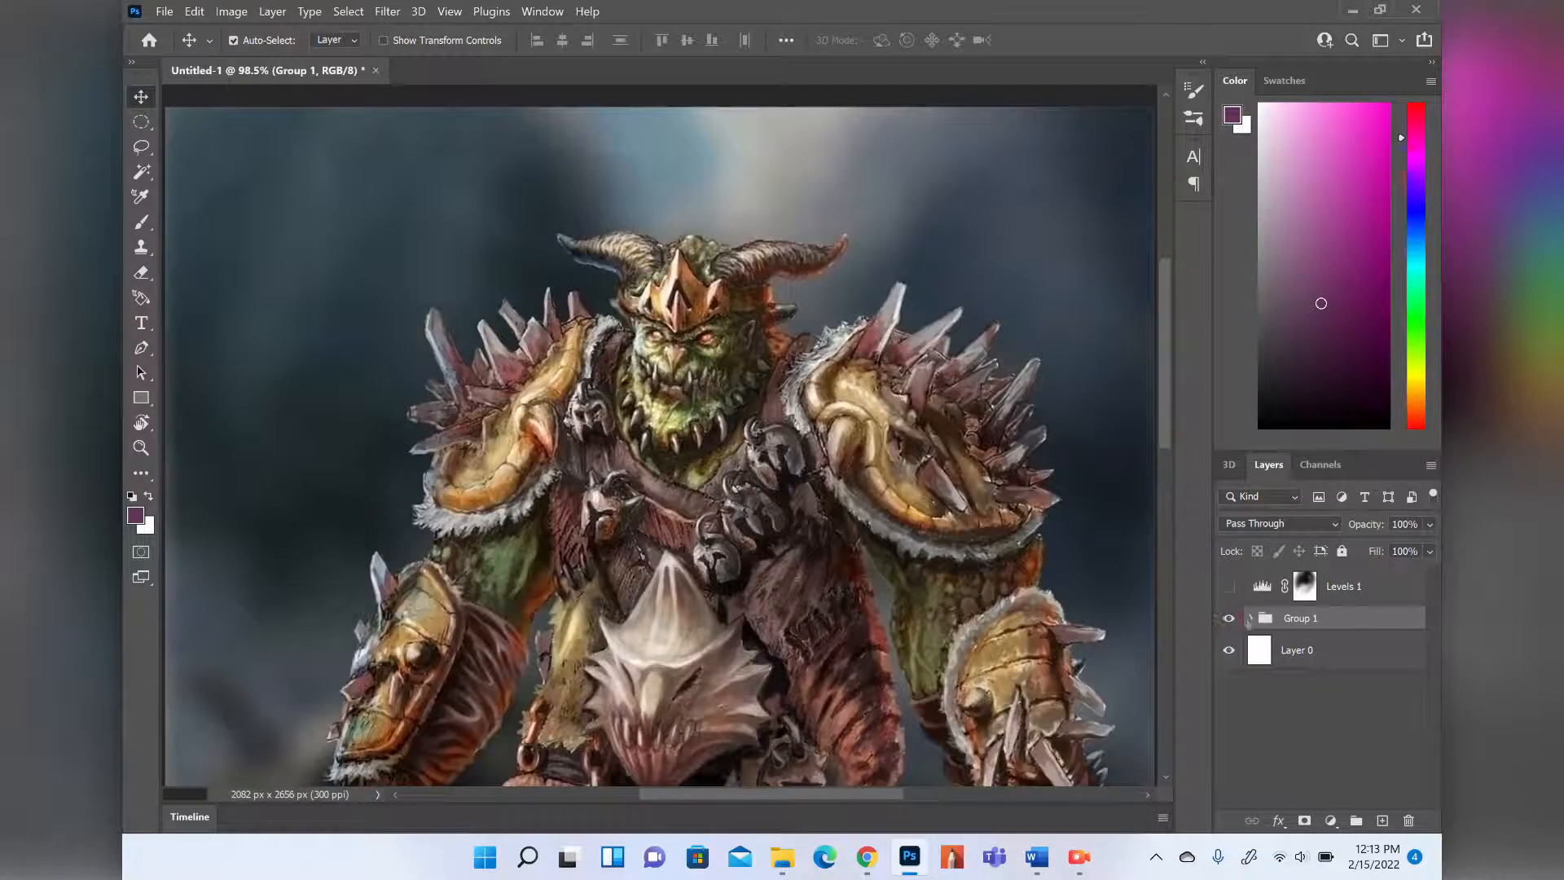
pyautogui.click(1251, 619)
pyautogui.click(1313, 652)
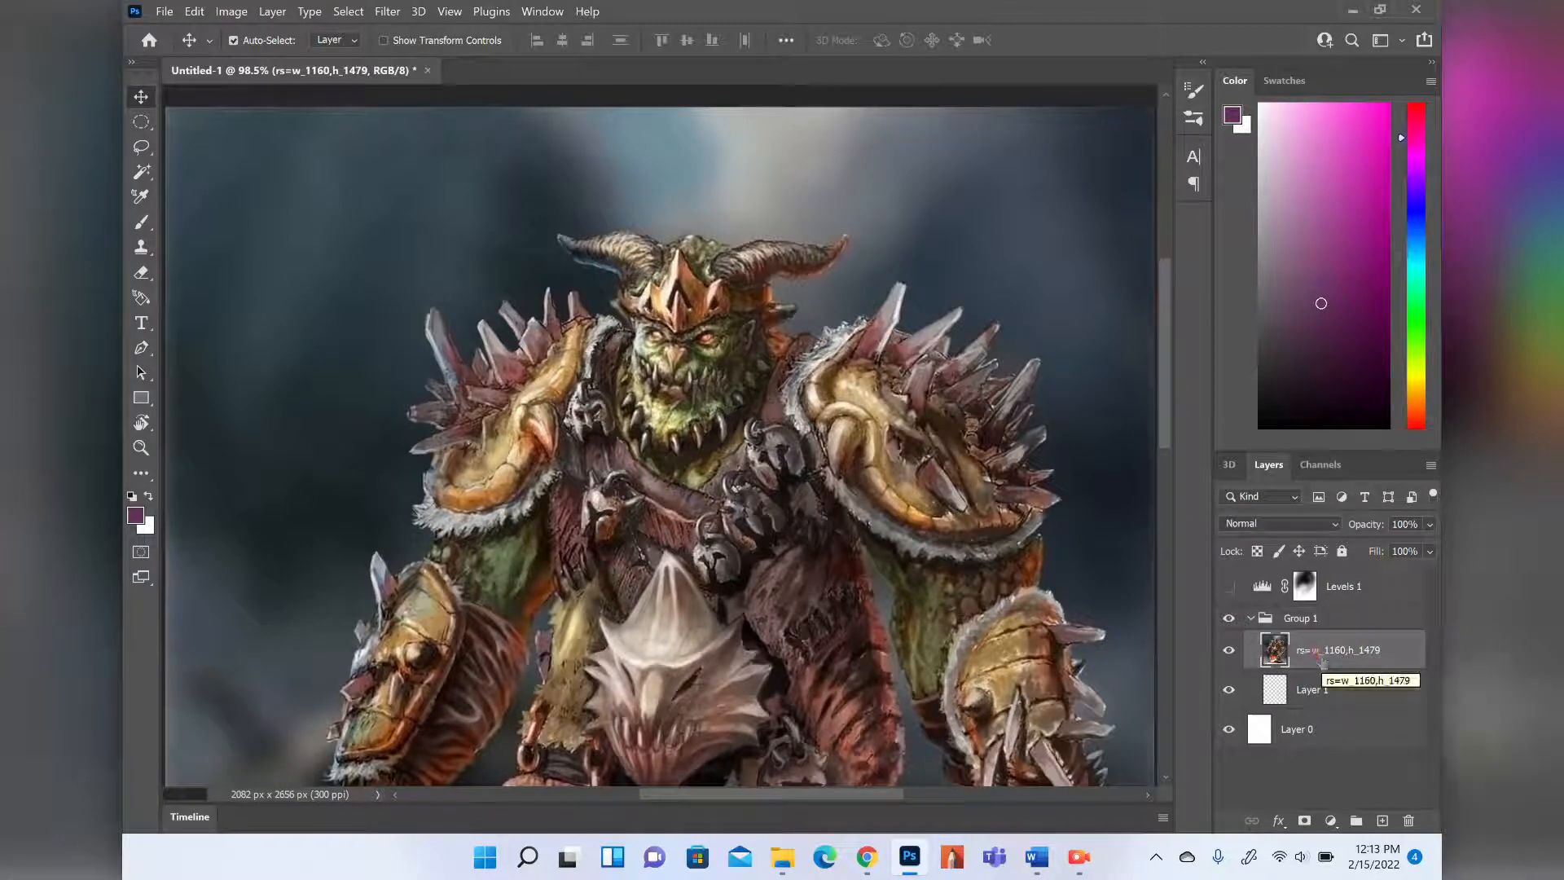
pyautogui.click(1340, 691)
pyautogui.click(1316, 656)
pyautogui.doubleClick(1297, 619)
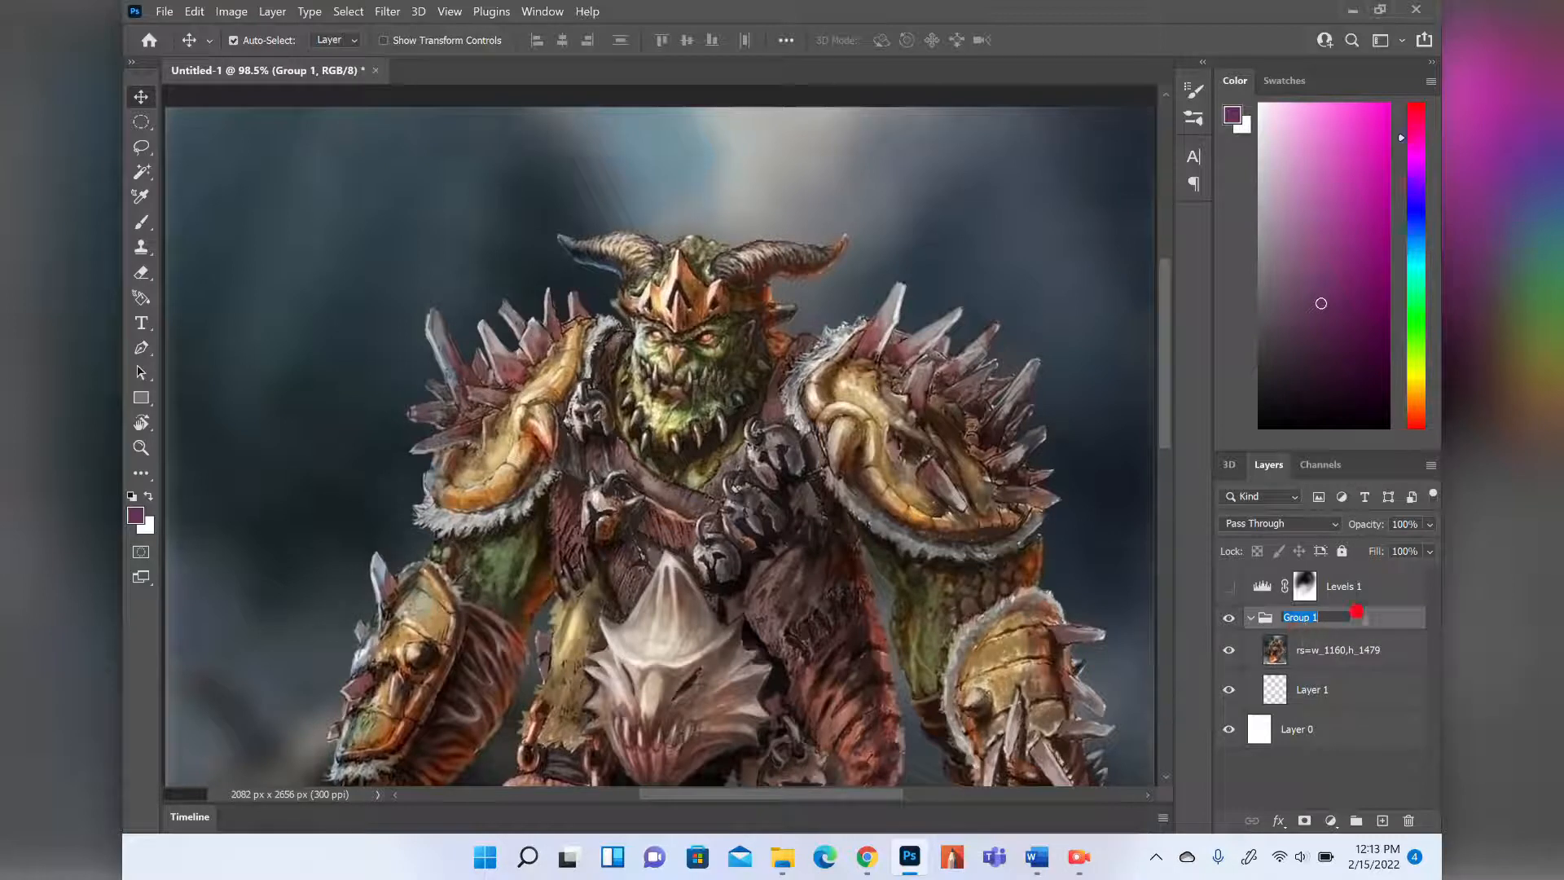
pyautogui.click(1330, 659)
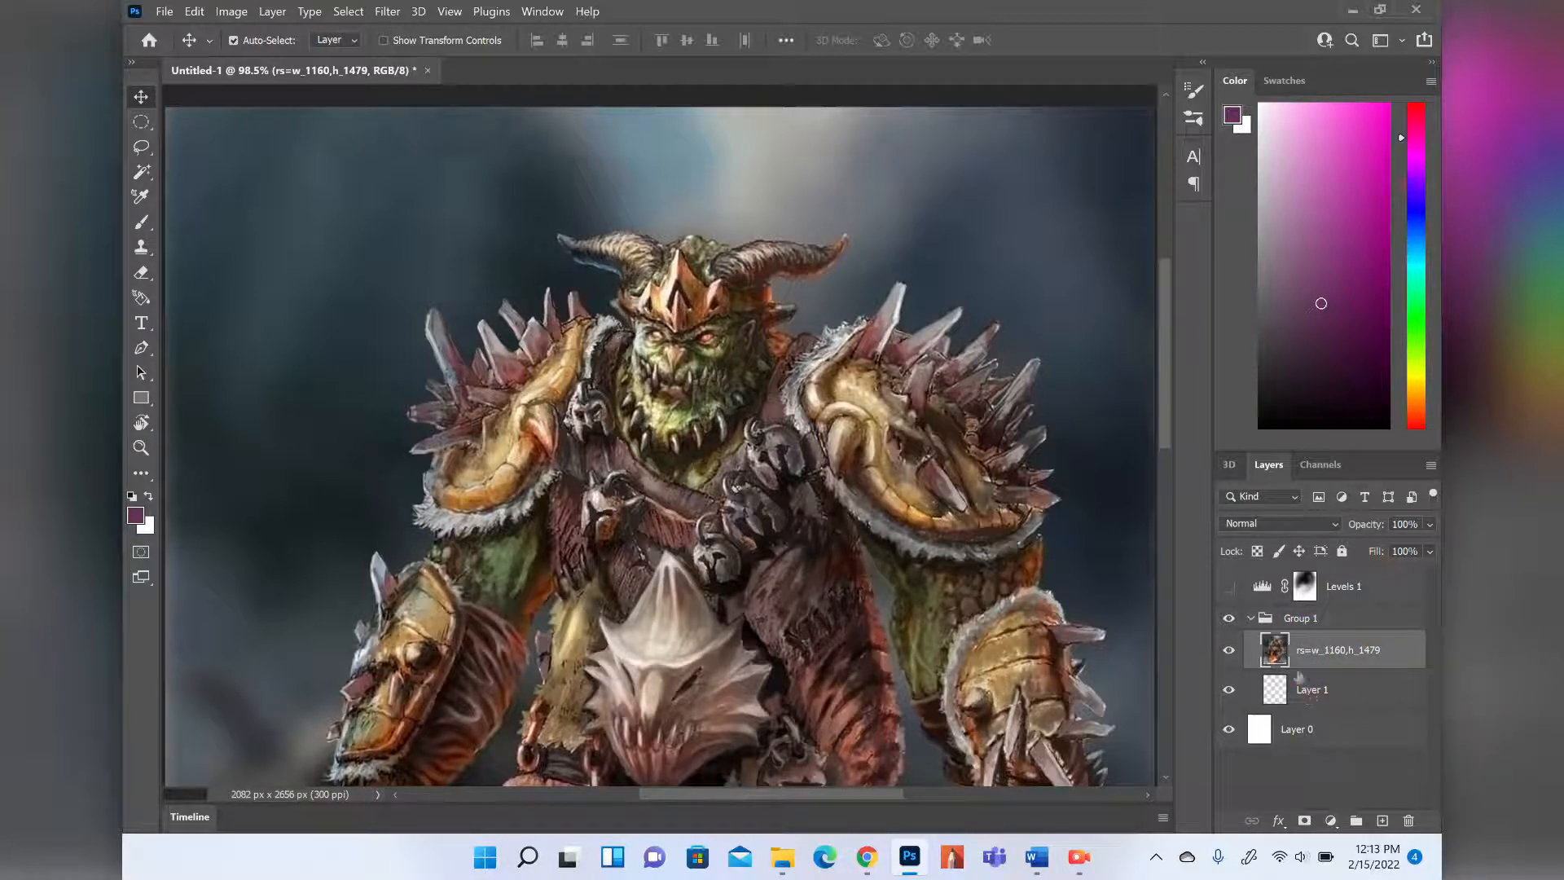
pyautogui.click(1294, 626)
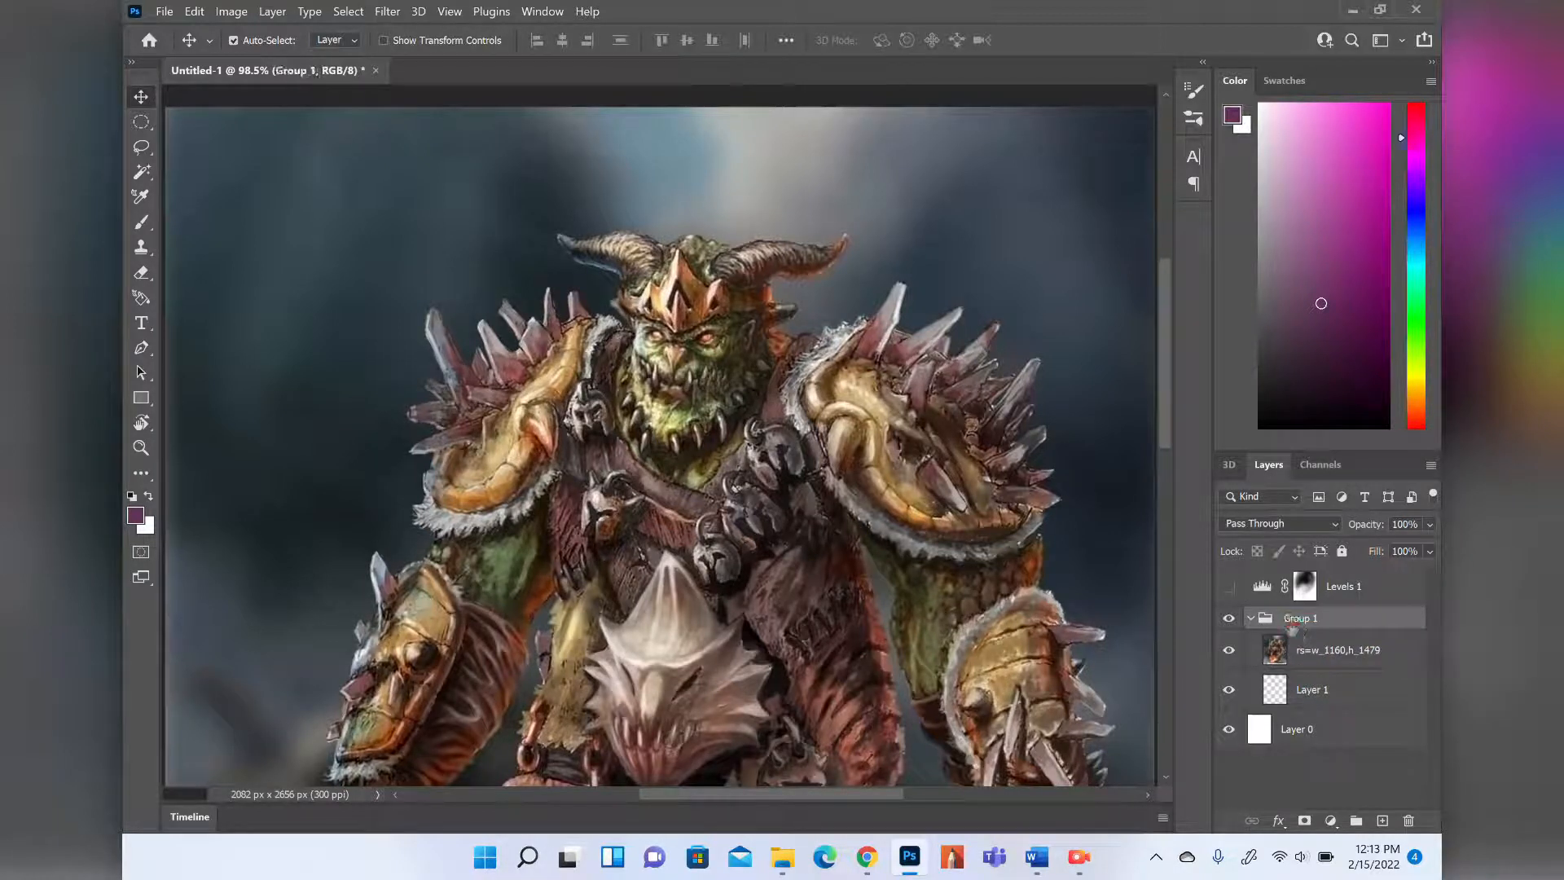
# Delete Group 1 together with its contents and undo the deletion, doing this twice.
pyautogui.moveTo(1299, 623); pyautogui.dragTo(1417, 818)
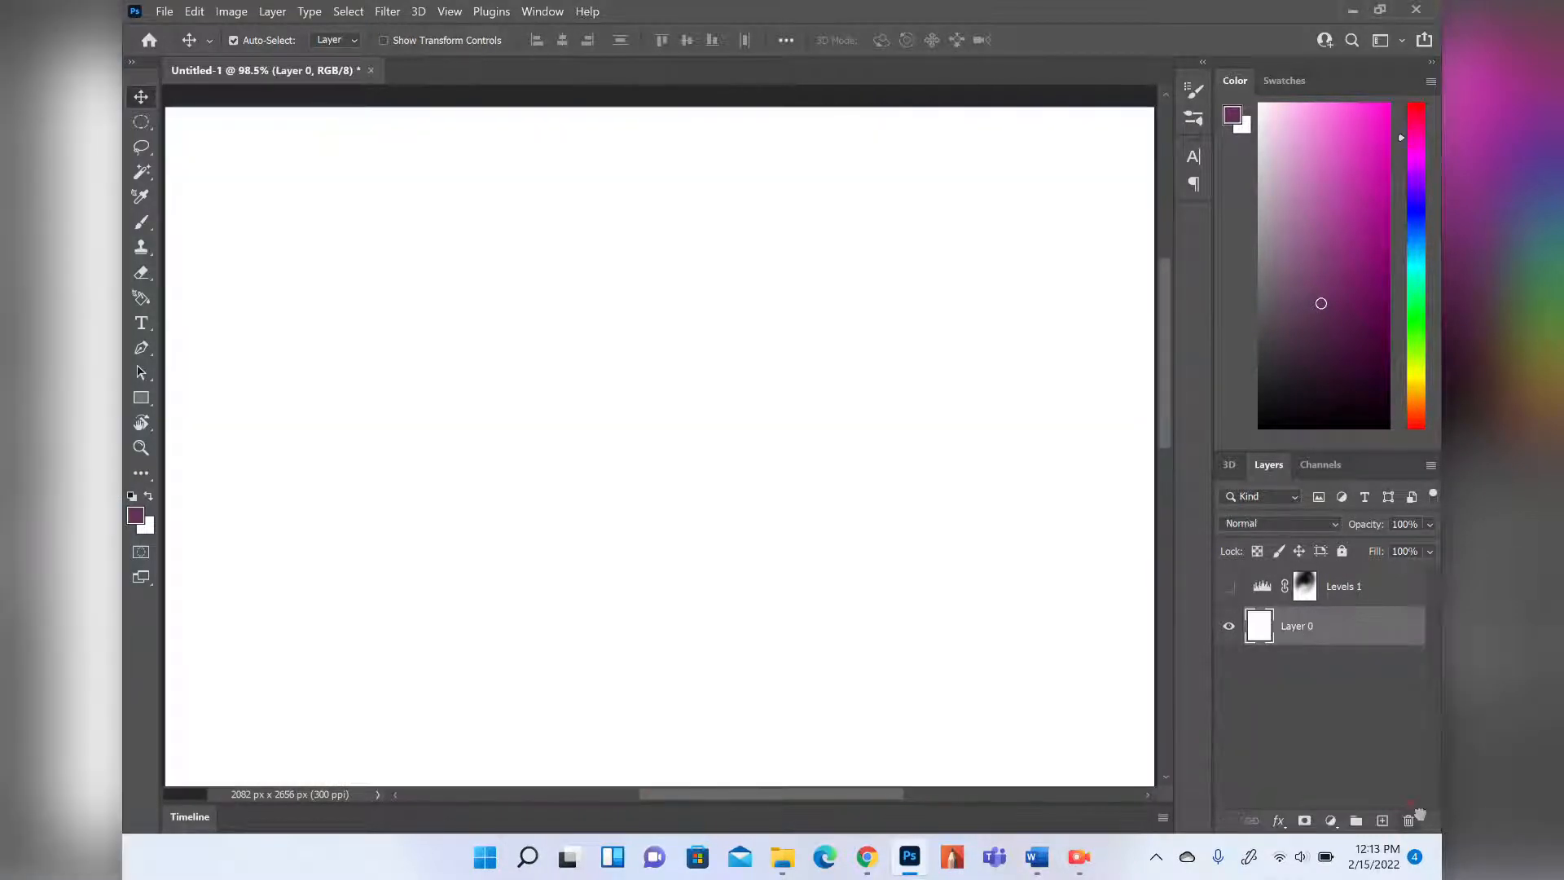
pyautogui.hotkey('ctrl', 'z')
pyautogui.doubleClick(1308, 623)
pyautogui.click(1314, 654)
pyautogui.click(1307, 619)
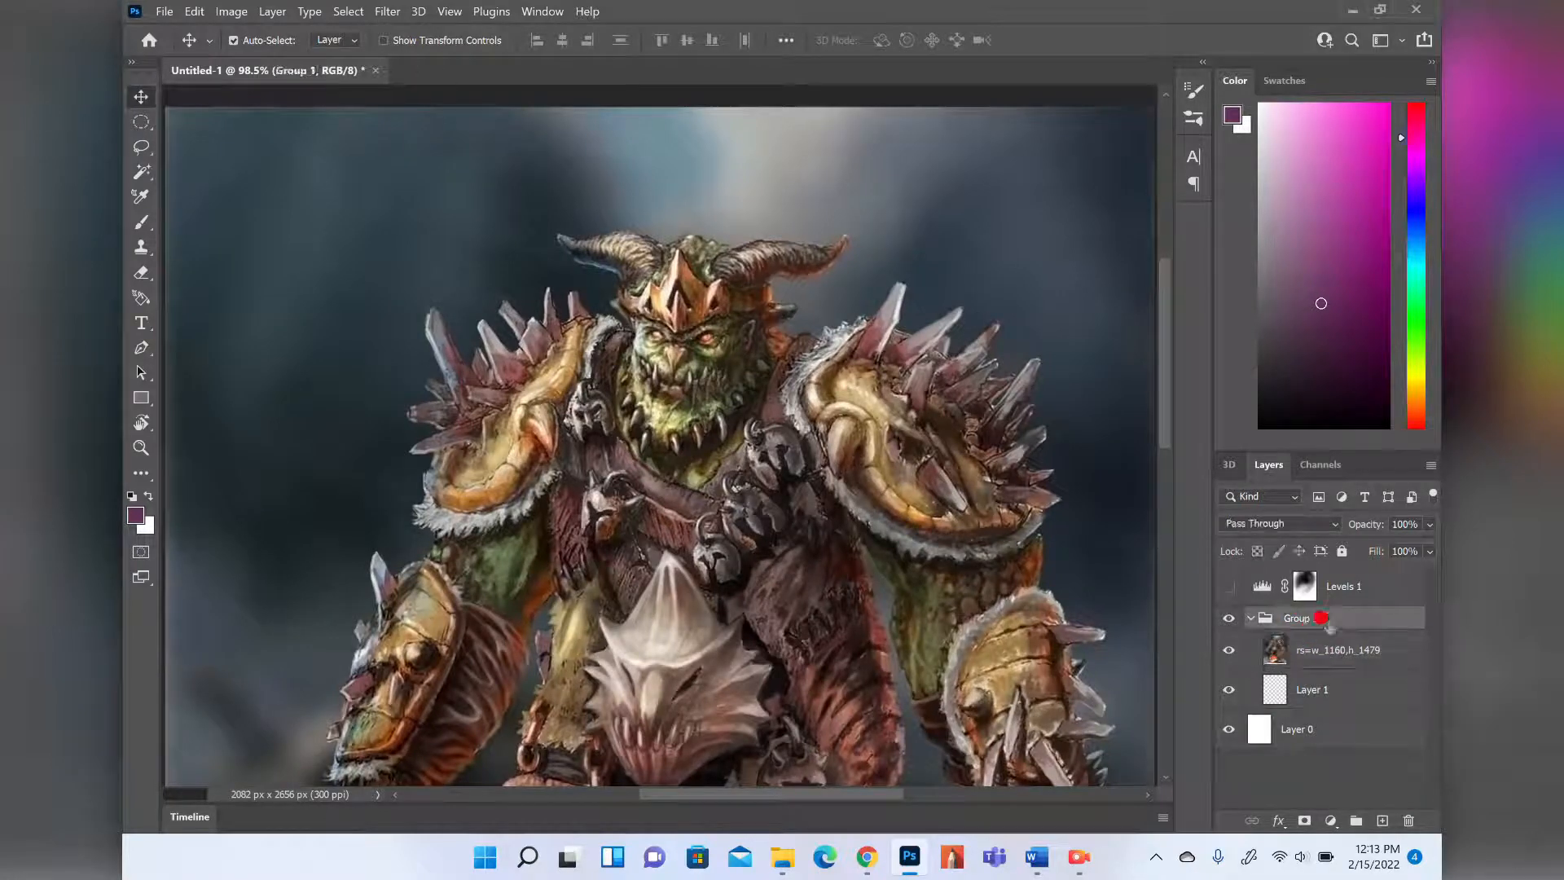
pyautogui.press('Delete')
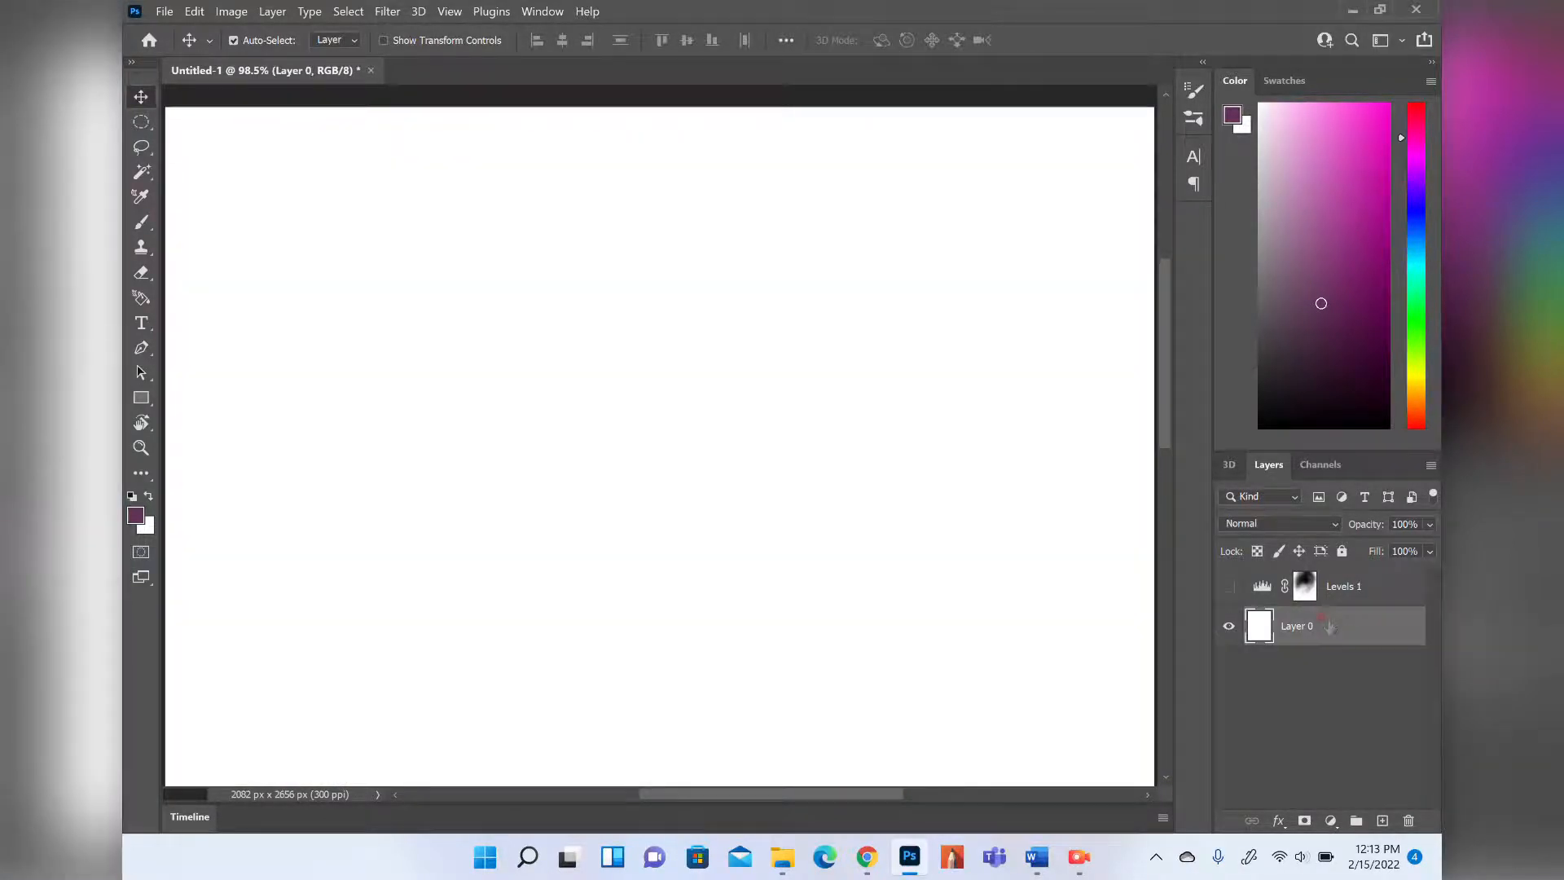
pyautogui.hotkey('ctrl', 'z')
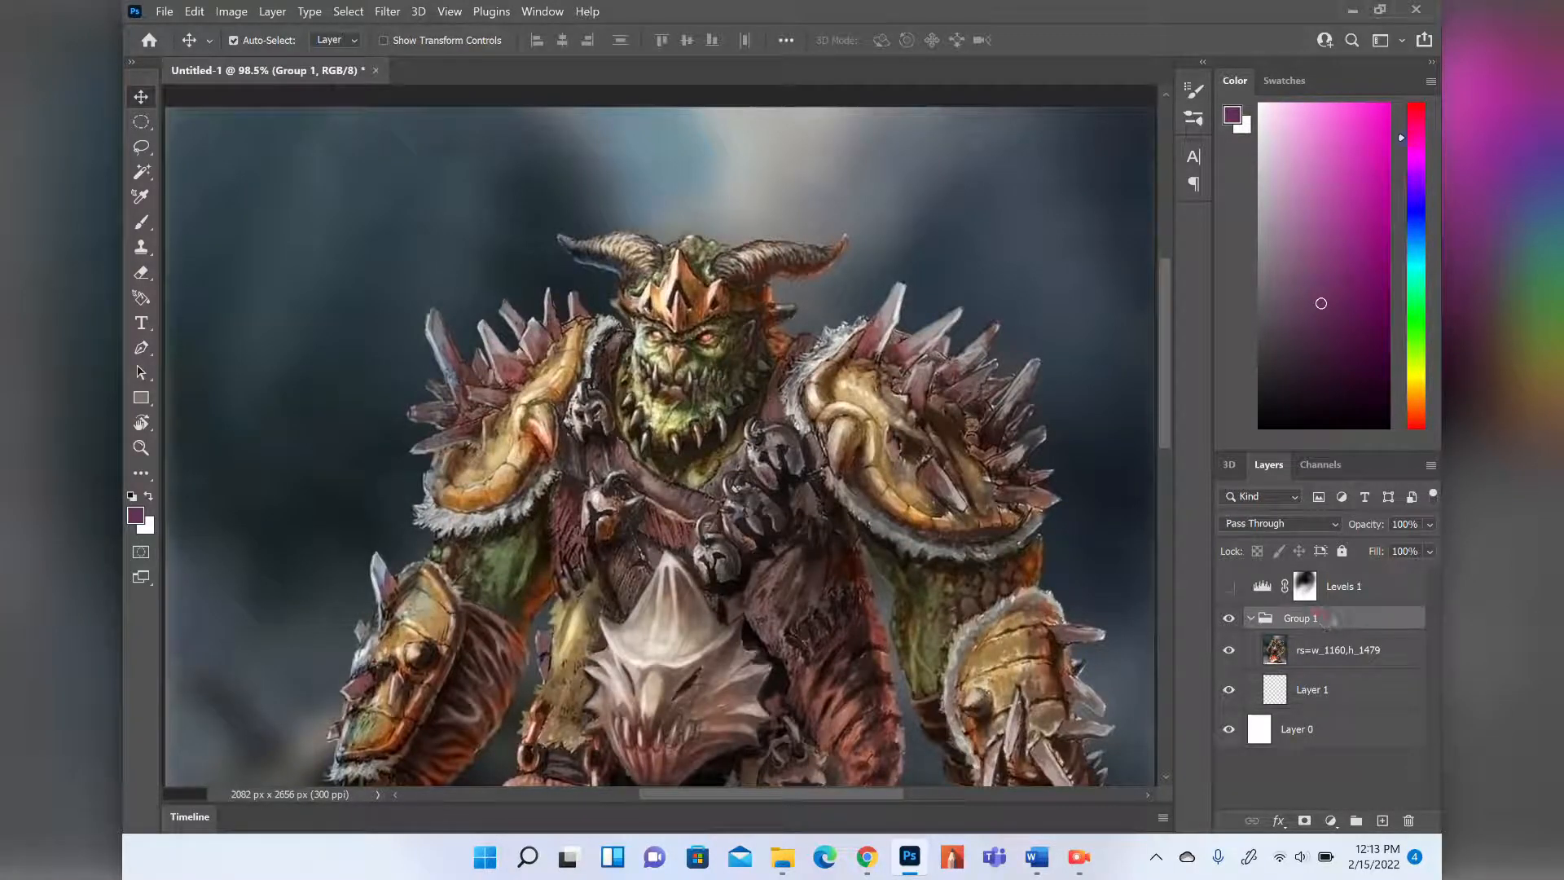
# Delete only Group 1, keeping its layers, and select the rs=w_1160,h_1479 layer.
pyautogui.rightClick(1333, 615)
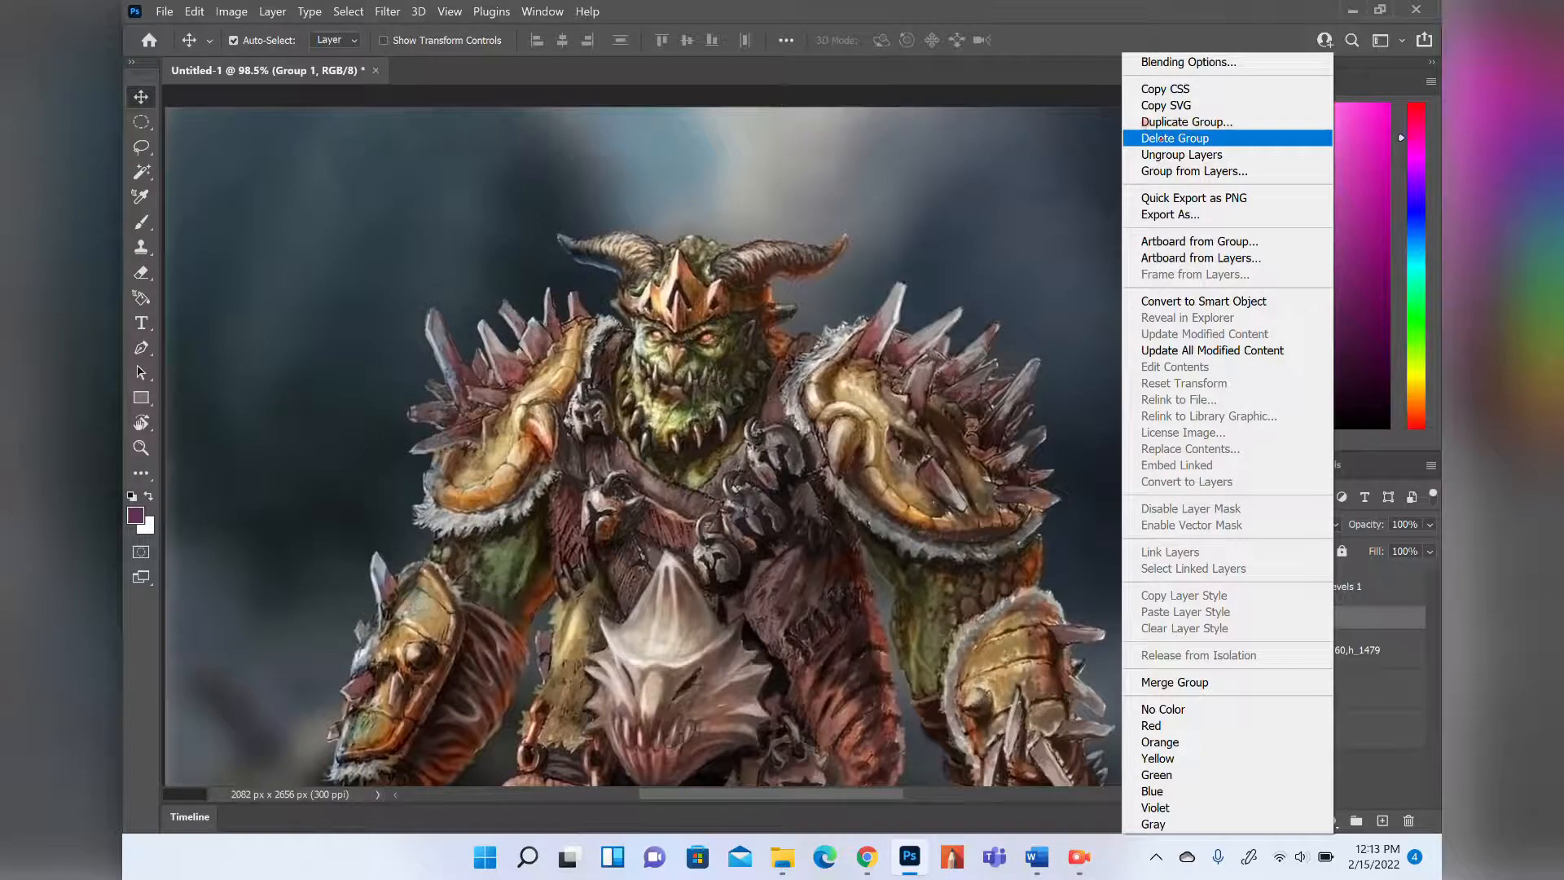
pyautogui.click(1181, 138)
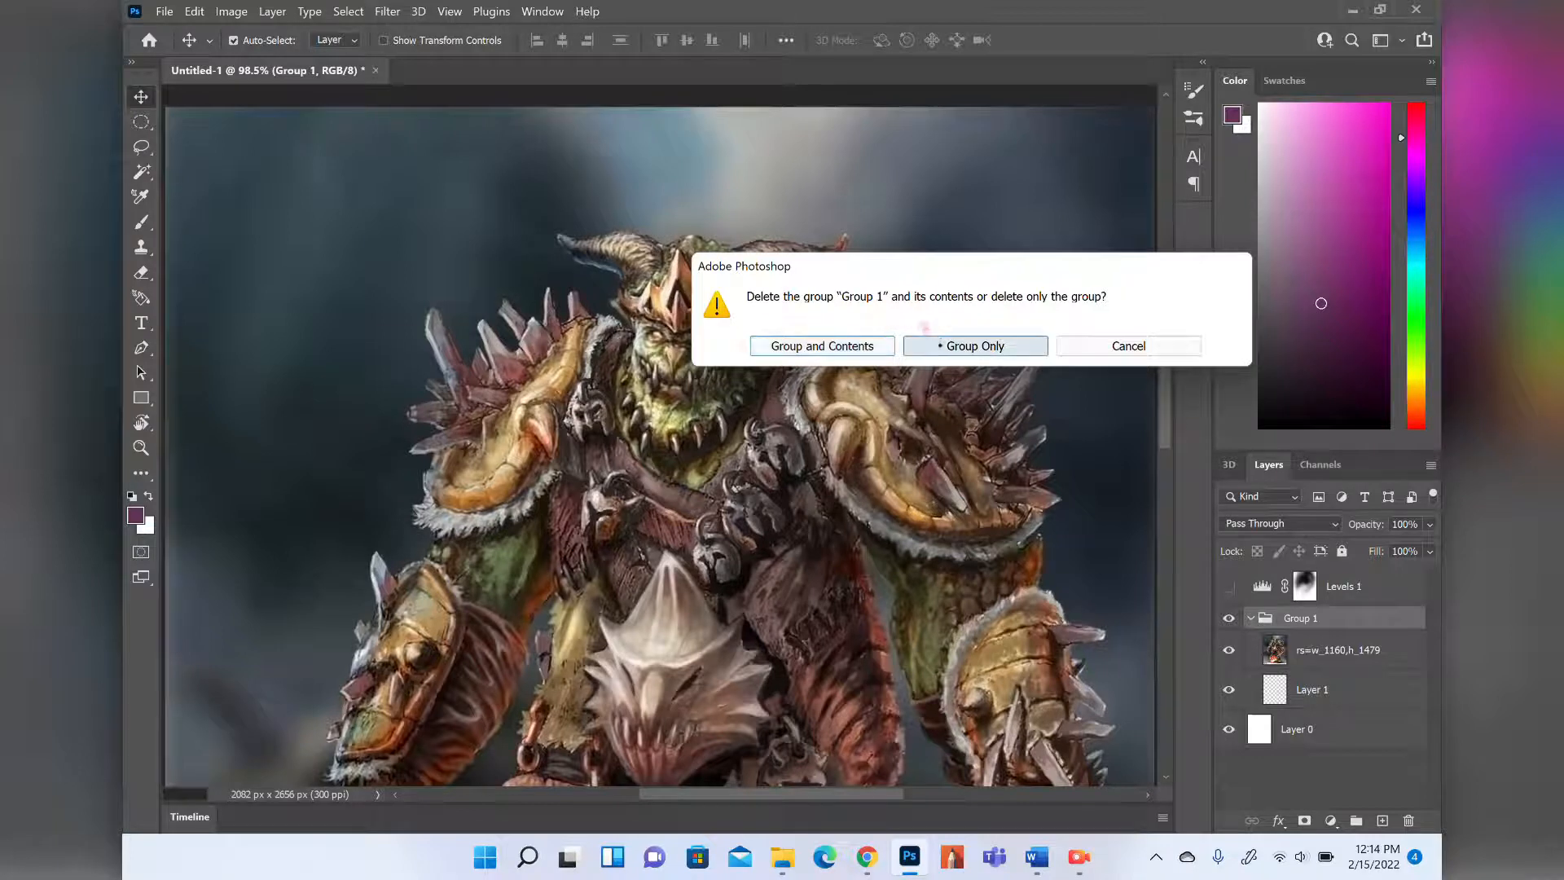
pyautogui.click(939, 334)
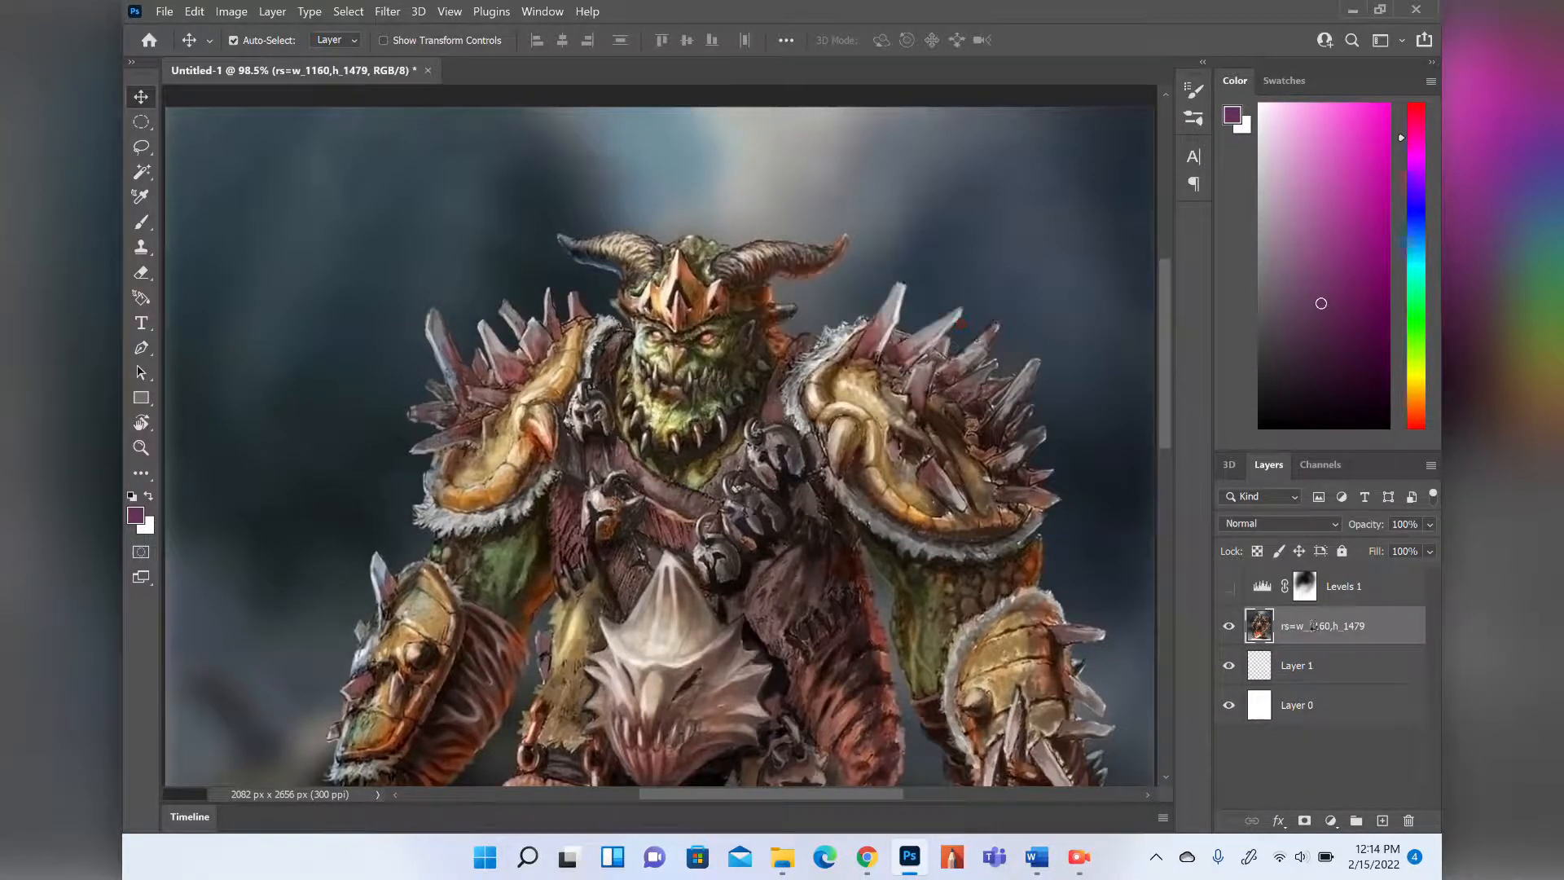
pyautogui.click(1307, 663)
pyautogui.click(1297, 616)
pyautogui.click(1332, 821)
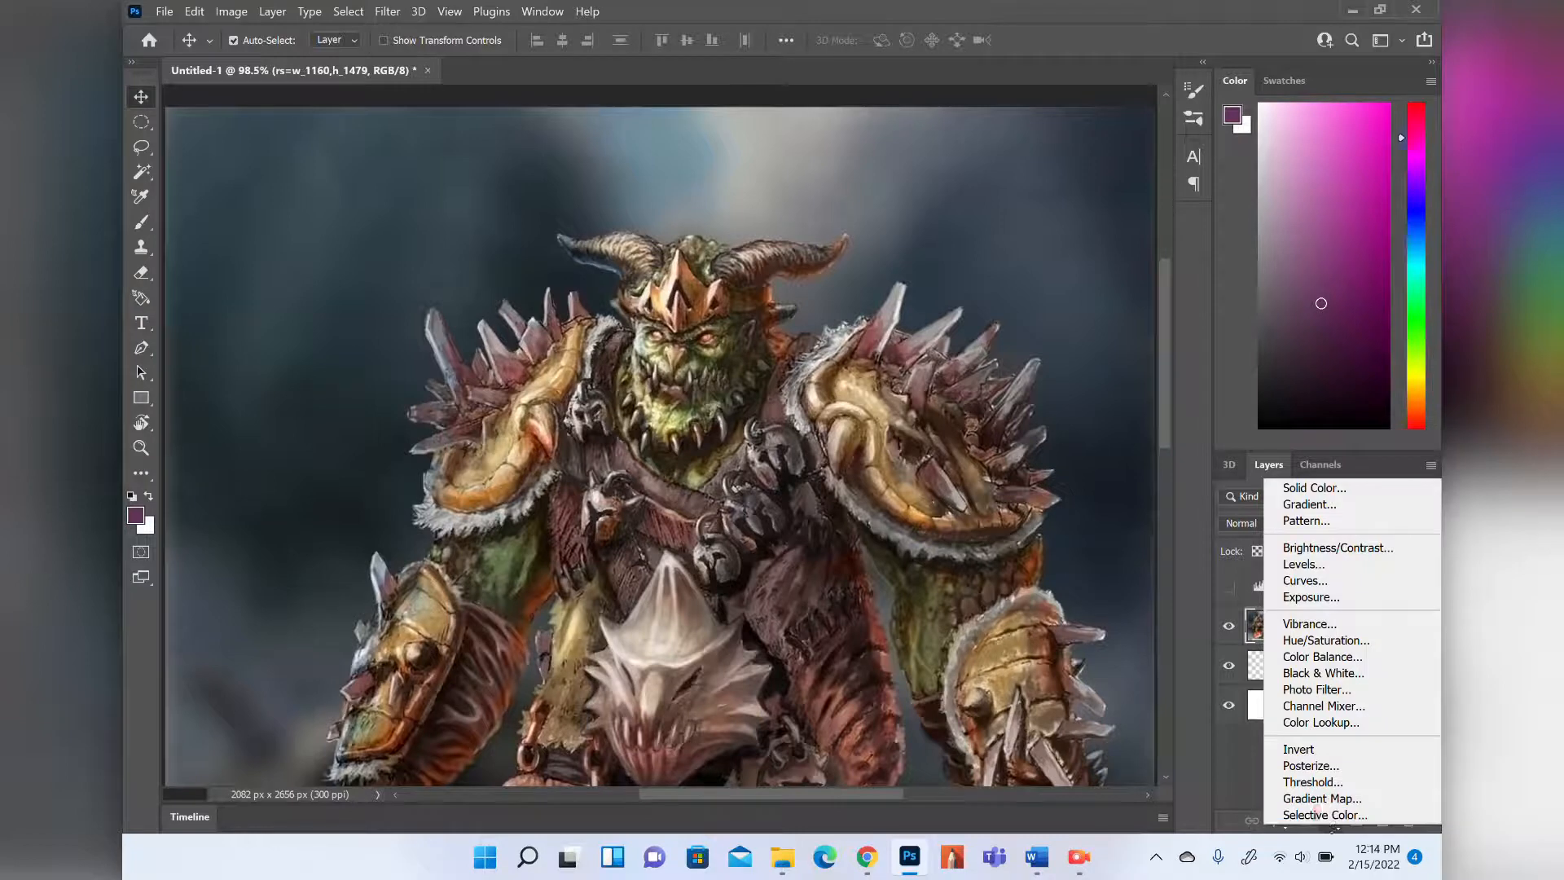
pyautogui.click(1332, 823)
pyautogui.click(1330, 825)
pyautogui.click(1331, 825)
pyautogui.click(1331, 823)
pyautogui.click(1228, 763)
pyautogui.click(1250, 796)
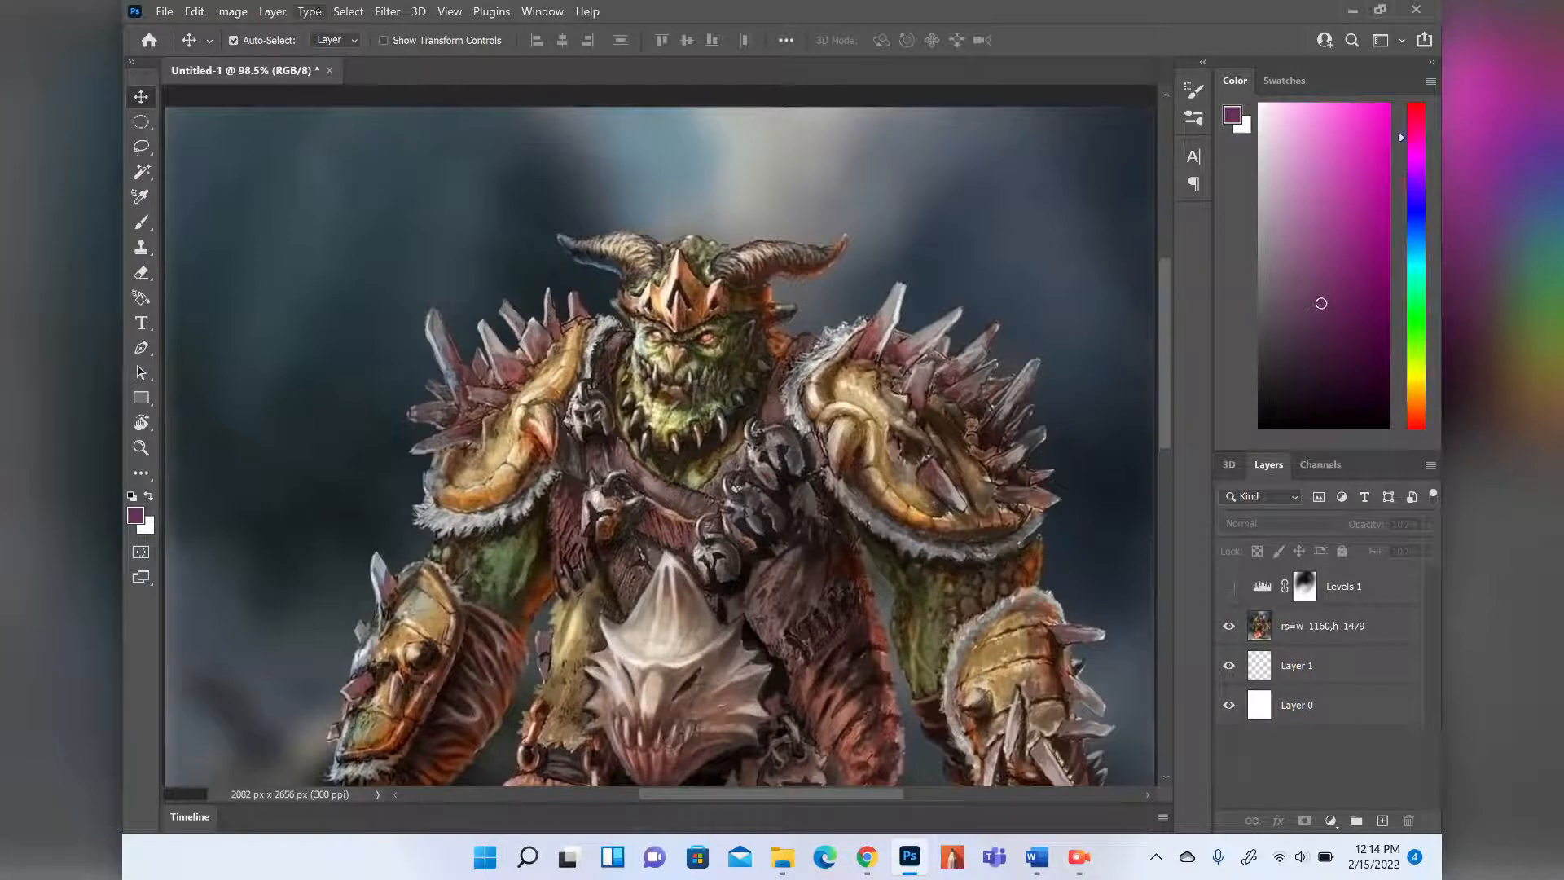
# Try a direct Levels adjustment on the rs=w_1160,h_1479 layer with midtones at 0.31, and cancel it.
pyautogui.click(231, 11)
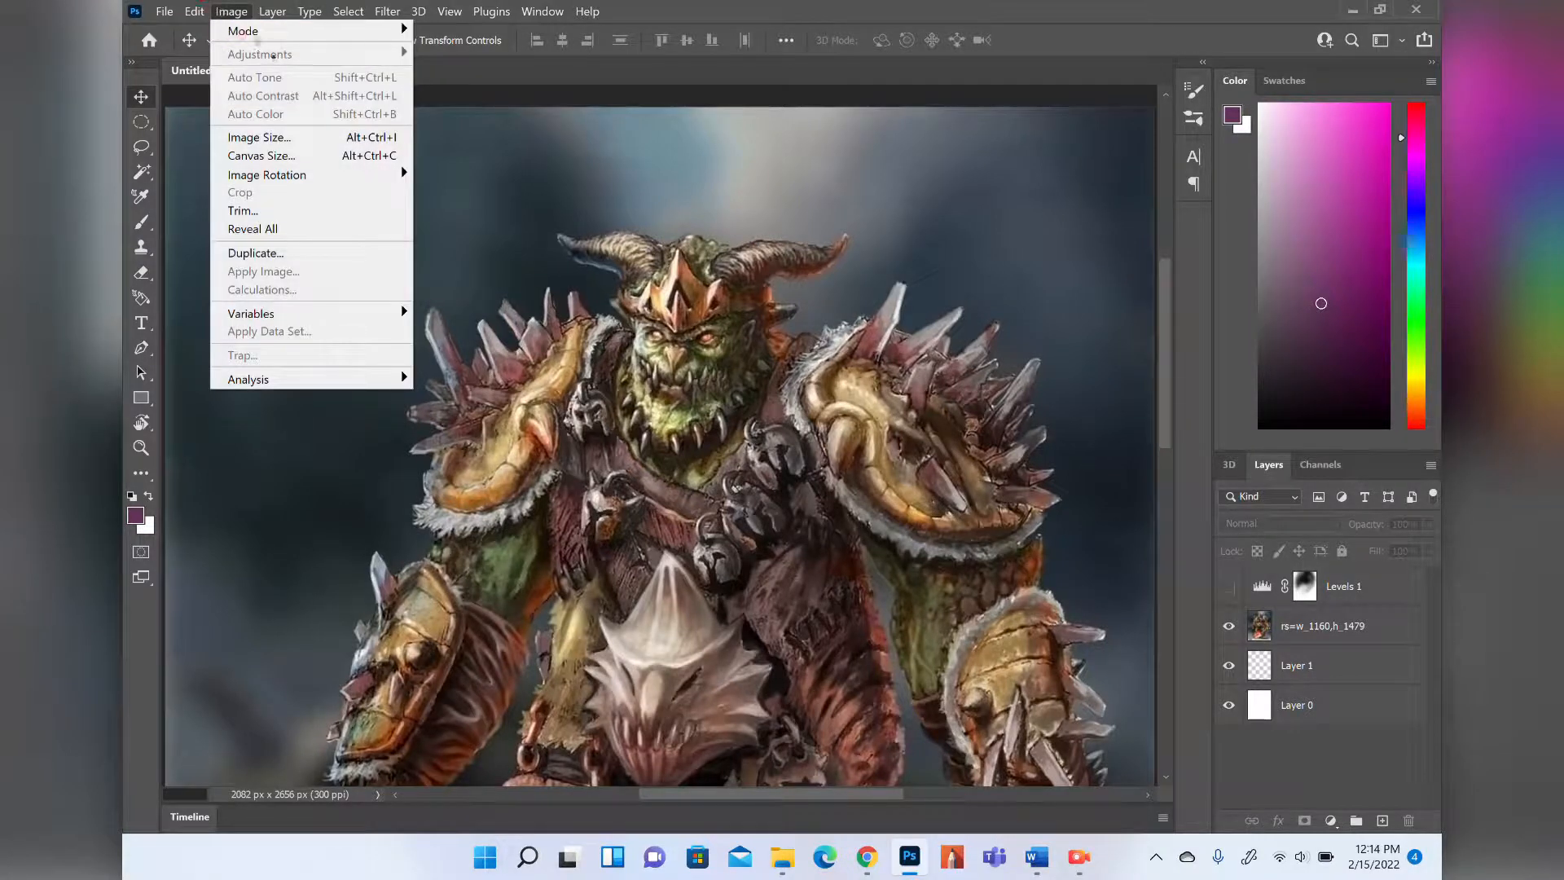
pyautogui.moveTo(1267, 644); pyautogui.dragTo(1255, 695)
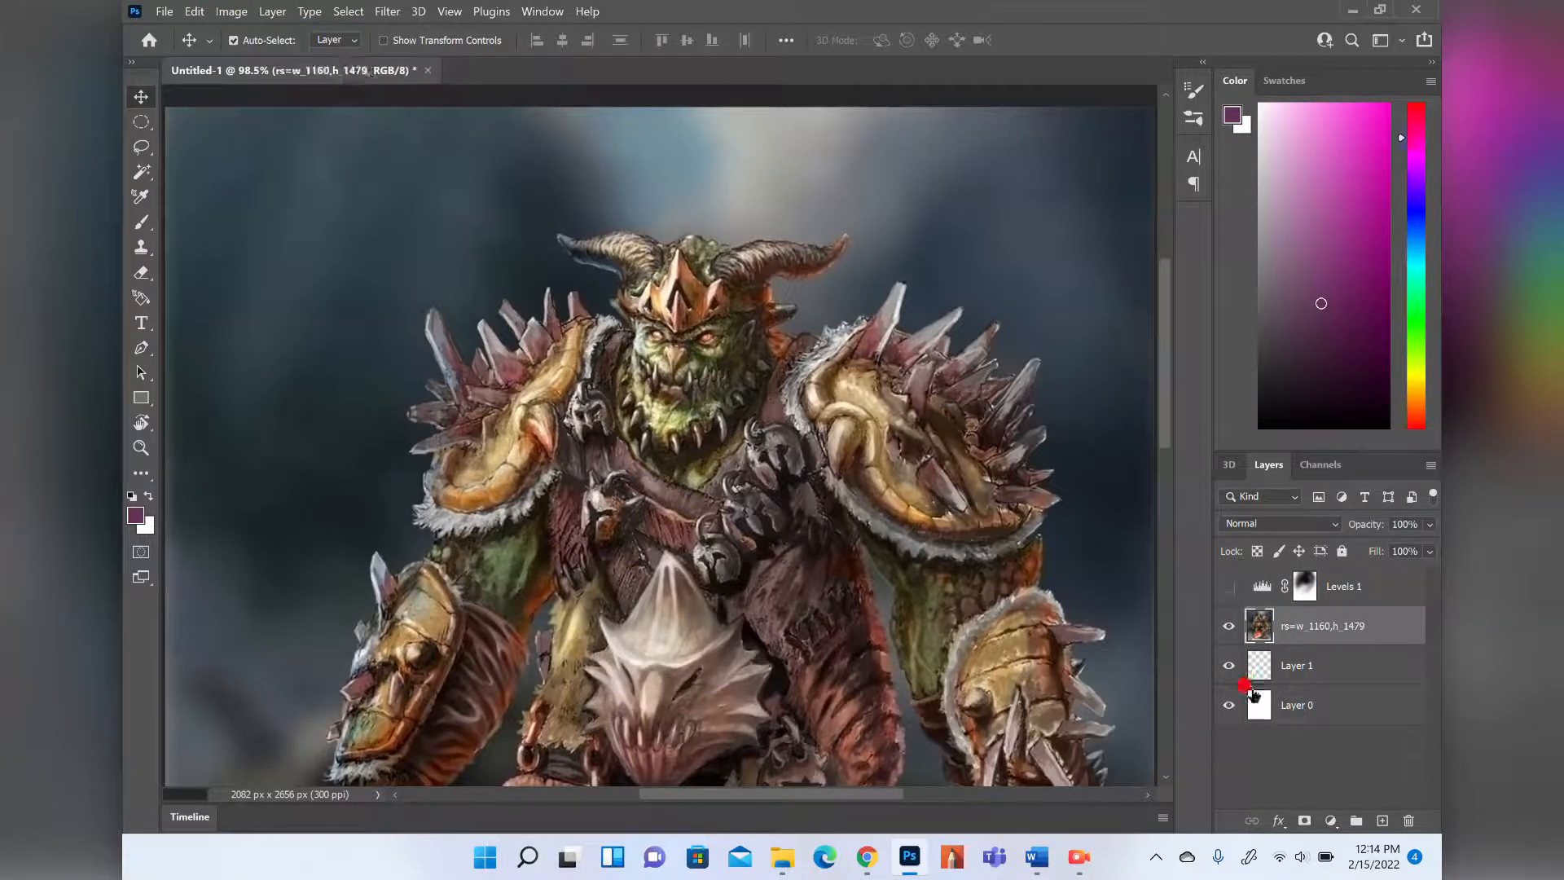
pyautogui.click(232, 12)
pyautogui.moveTo(375, 54)
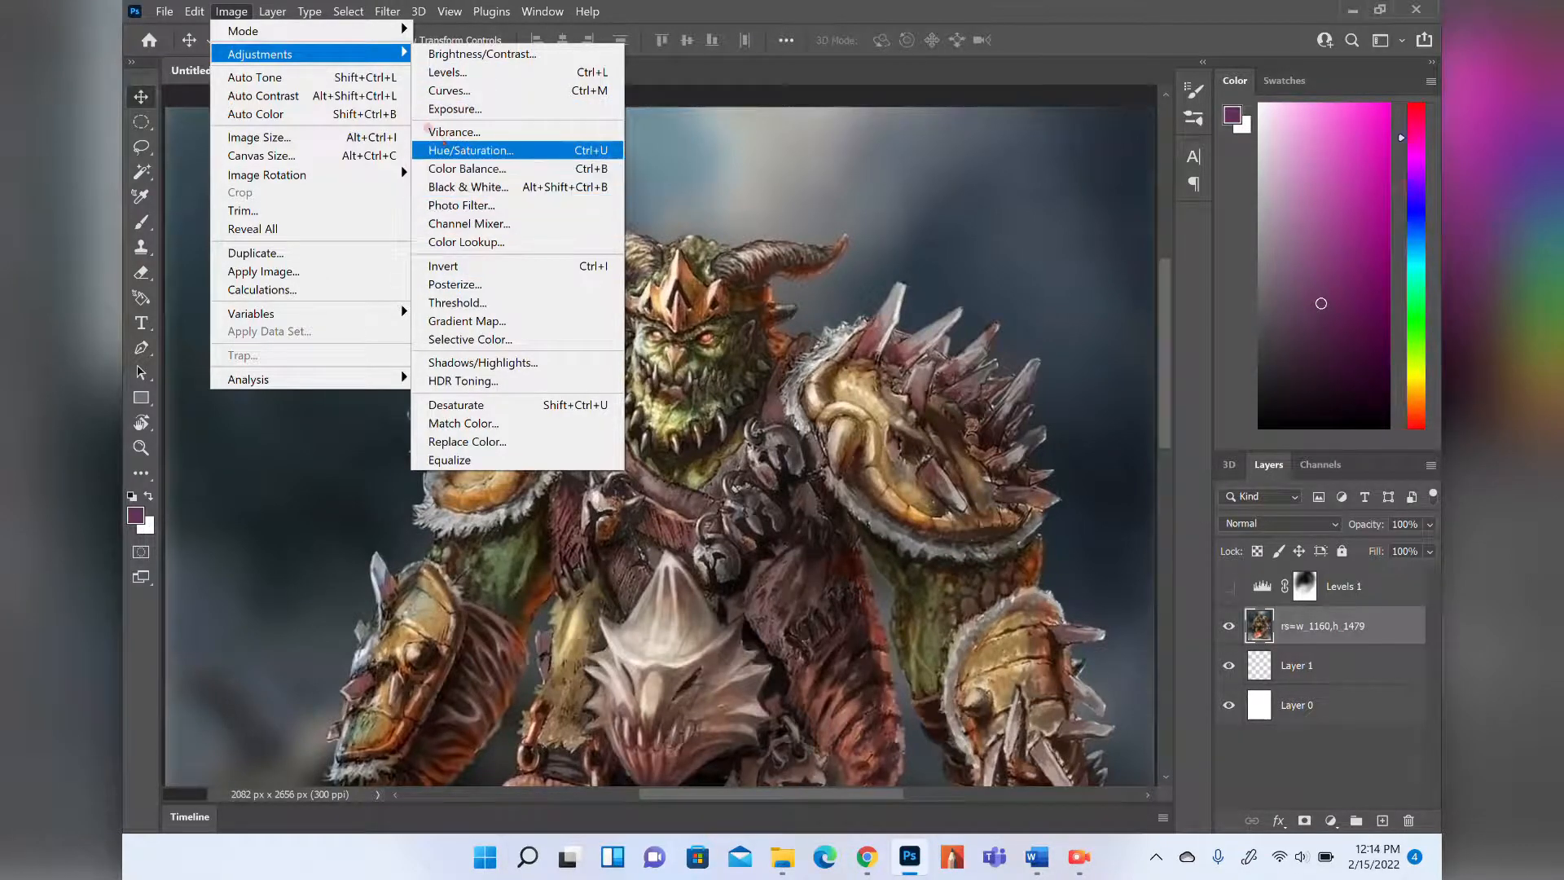
pyautogui.click(439, 72)
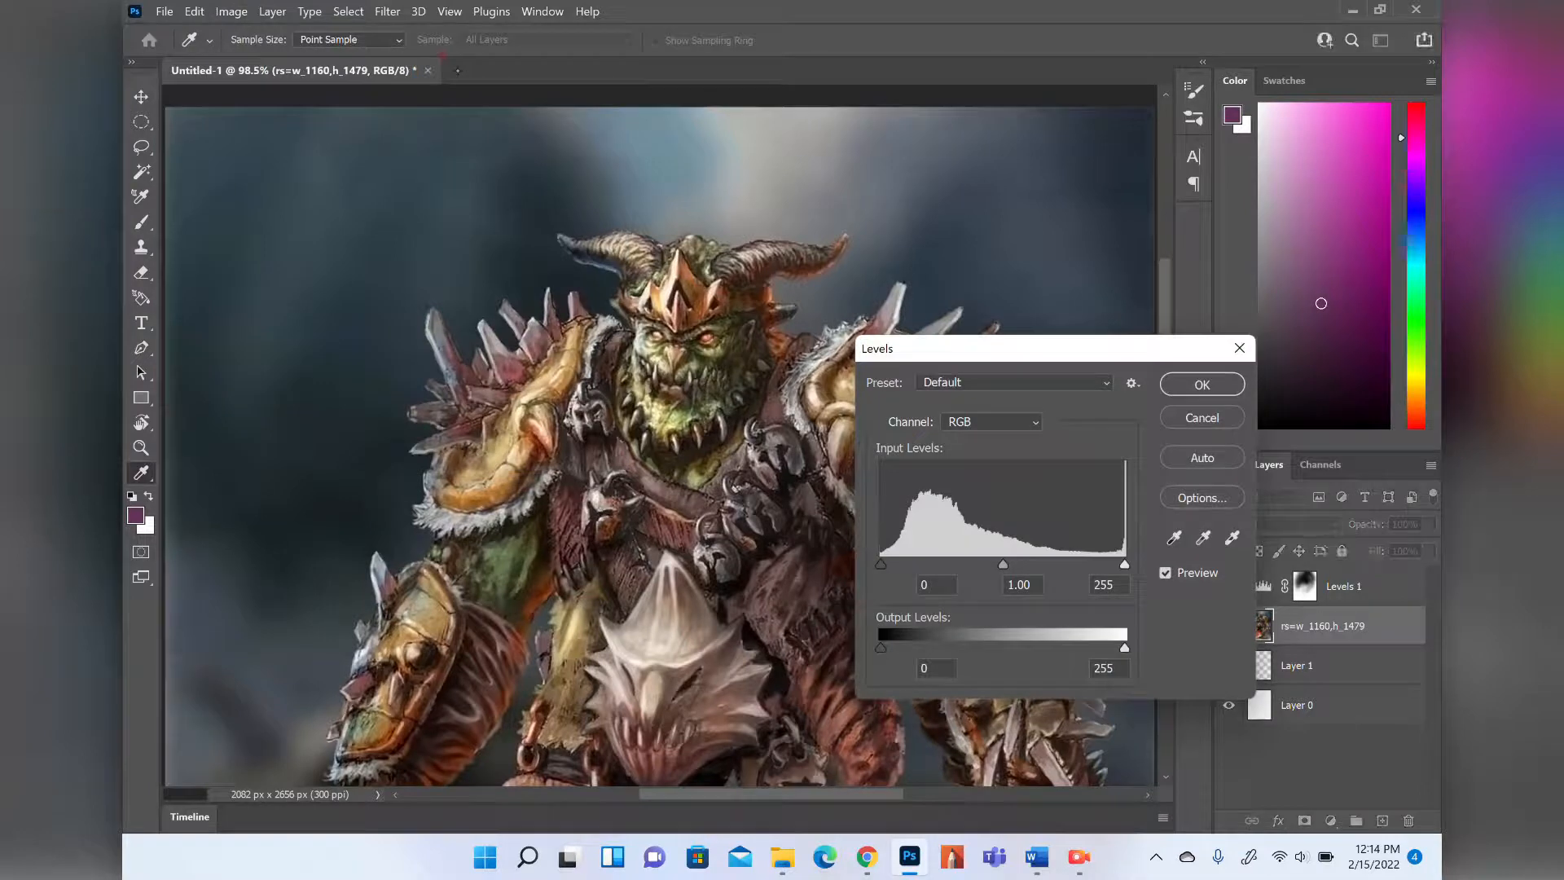
pyautogui.moveTo(1001, 560); pyautogui.dragTo(1077, 562)
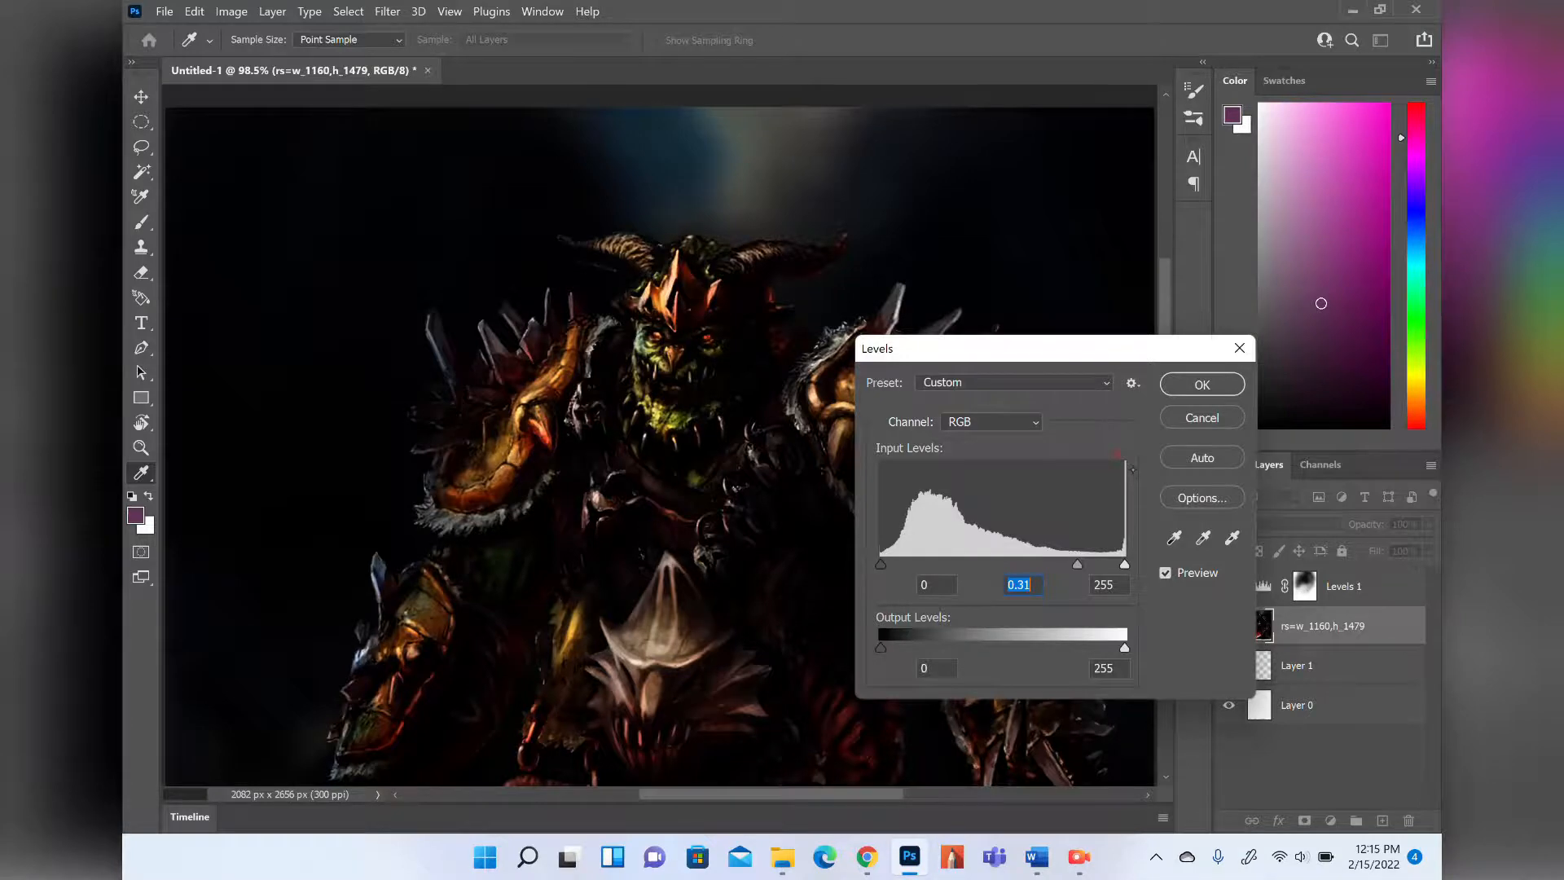
pyautogui.click(1182, 413)
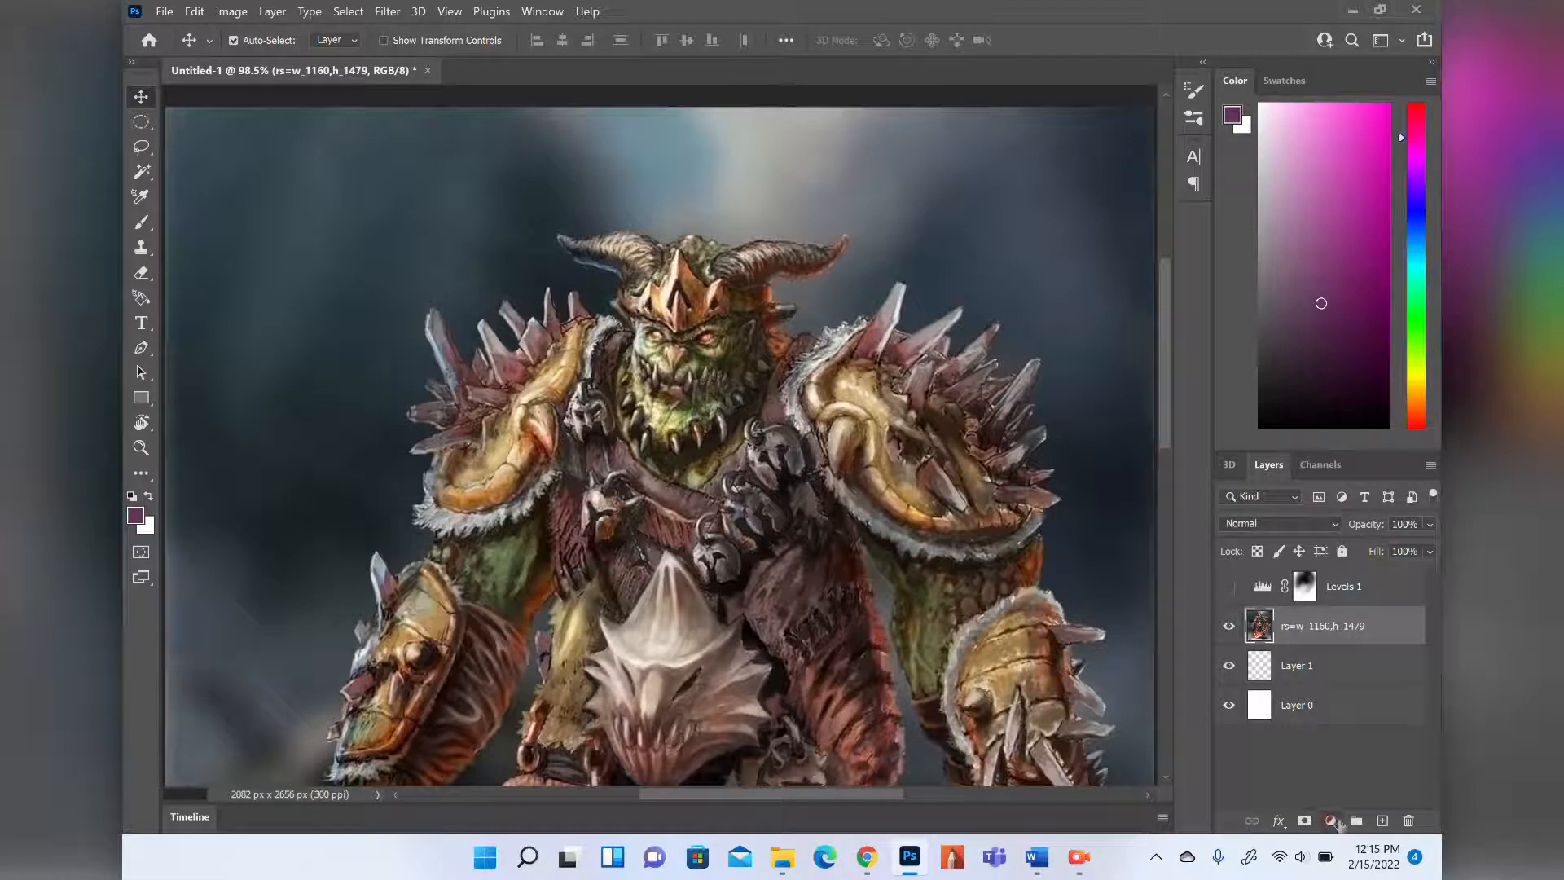
# Add a Levels adjustment layer above the rs=w_1160,h_1479 layer and delete the hidden Levels 1 layer.
pyautogui.click(1336, 823)
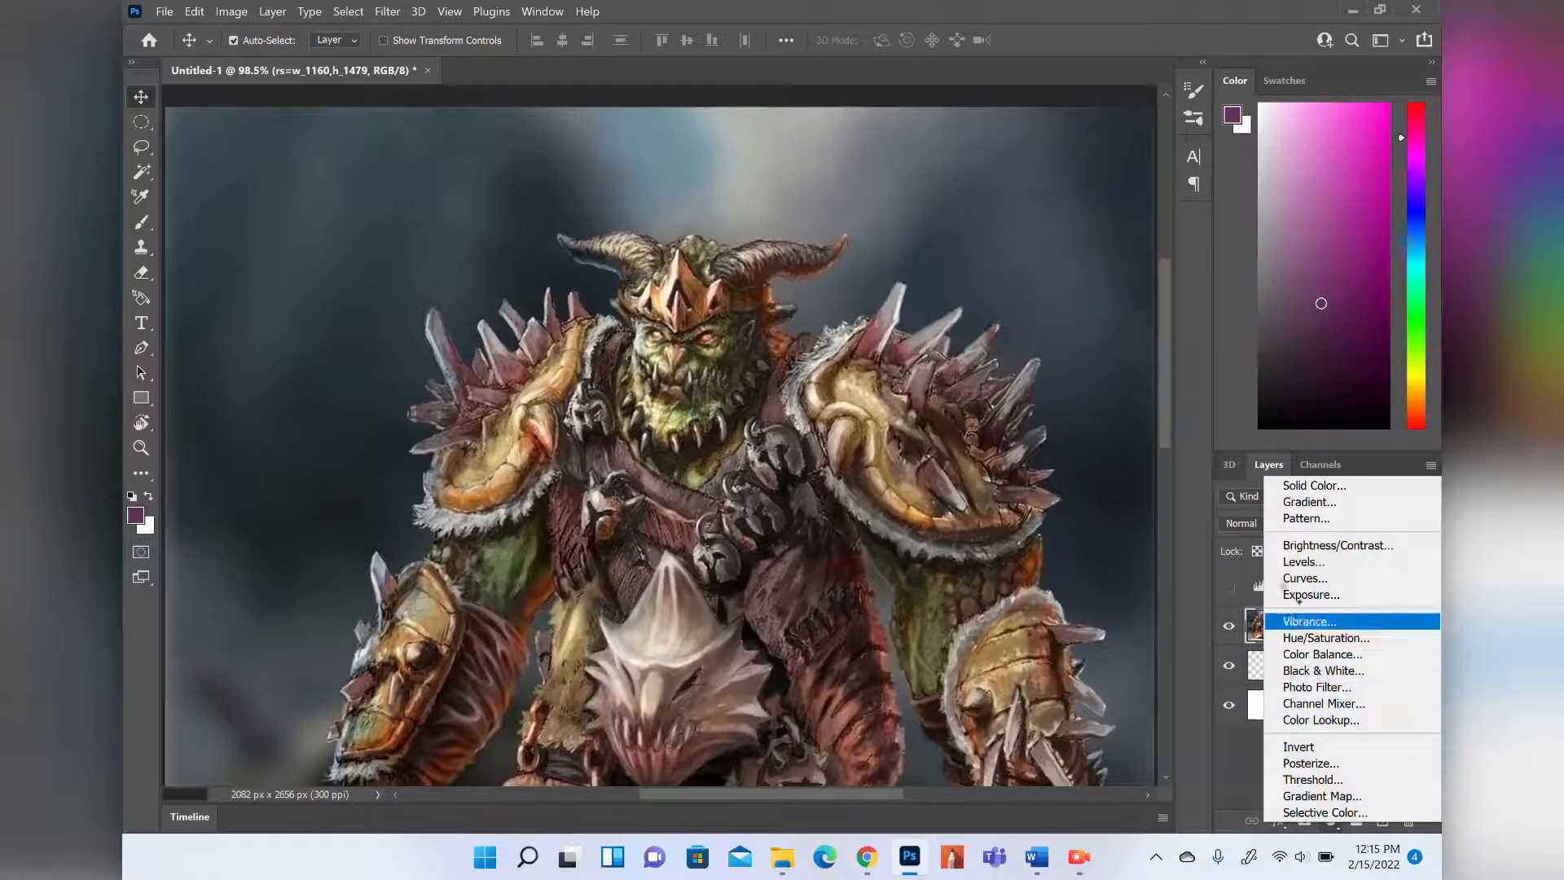
pyautogui.click(1296, 561)
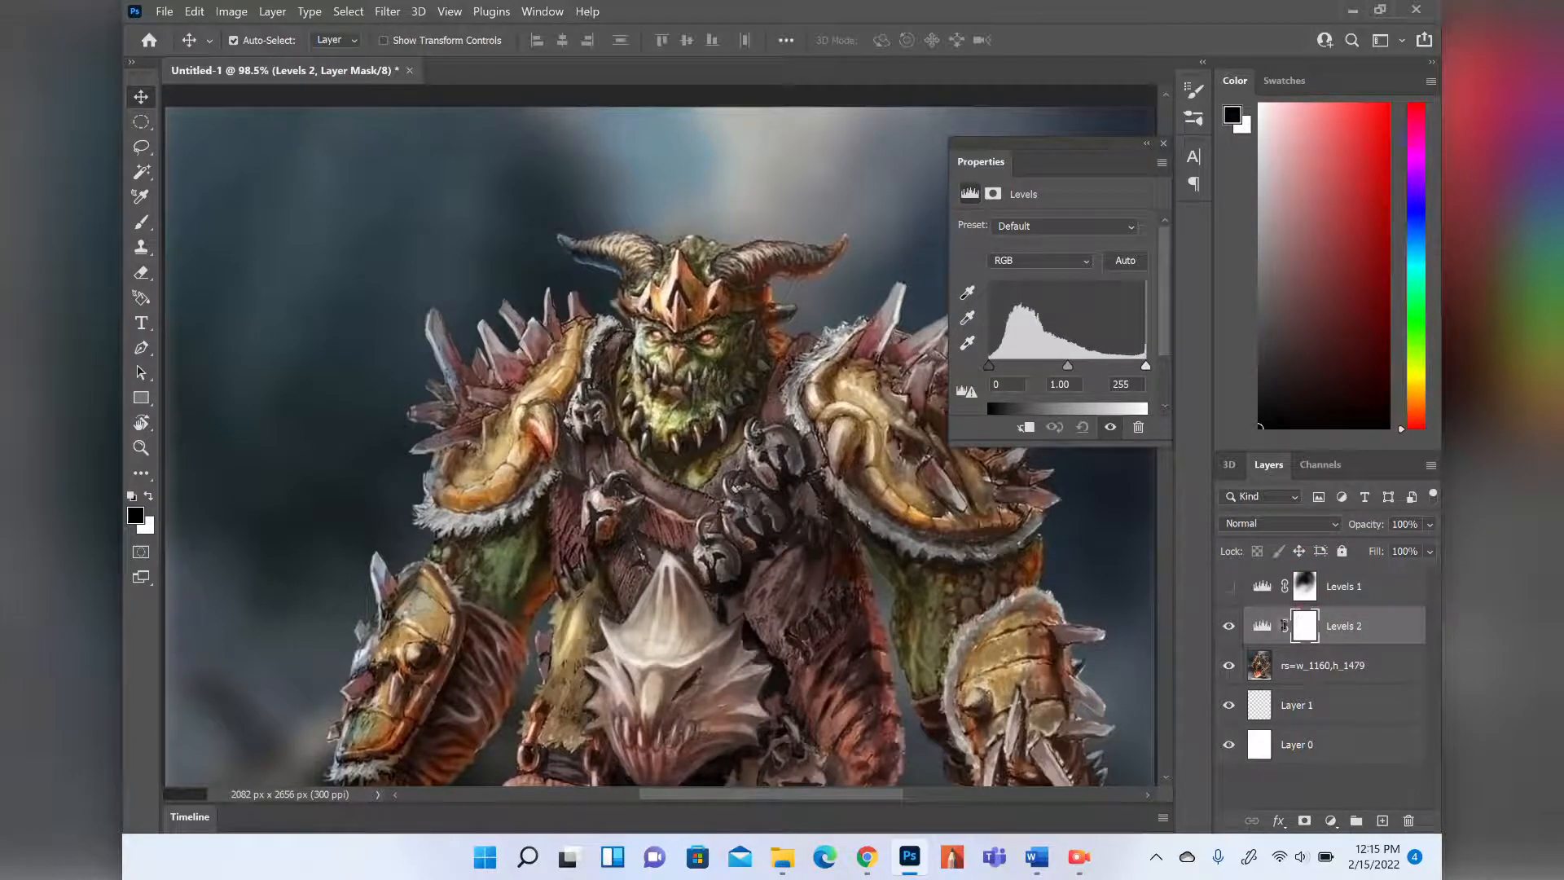
pyautogui.moveTo(1370, 594); pyautogui.dragTo(1409, 820)
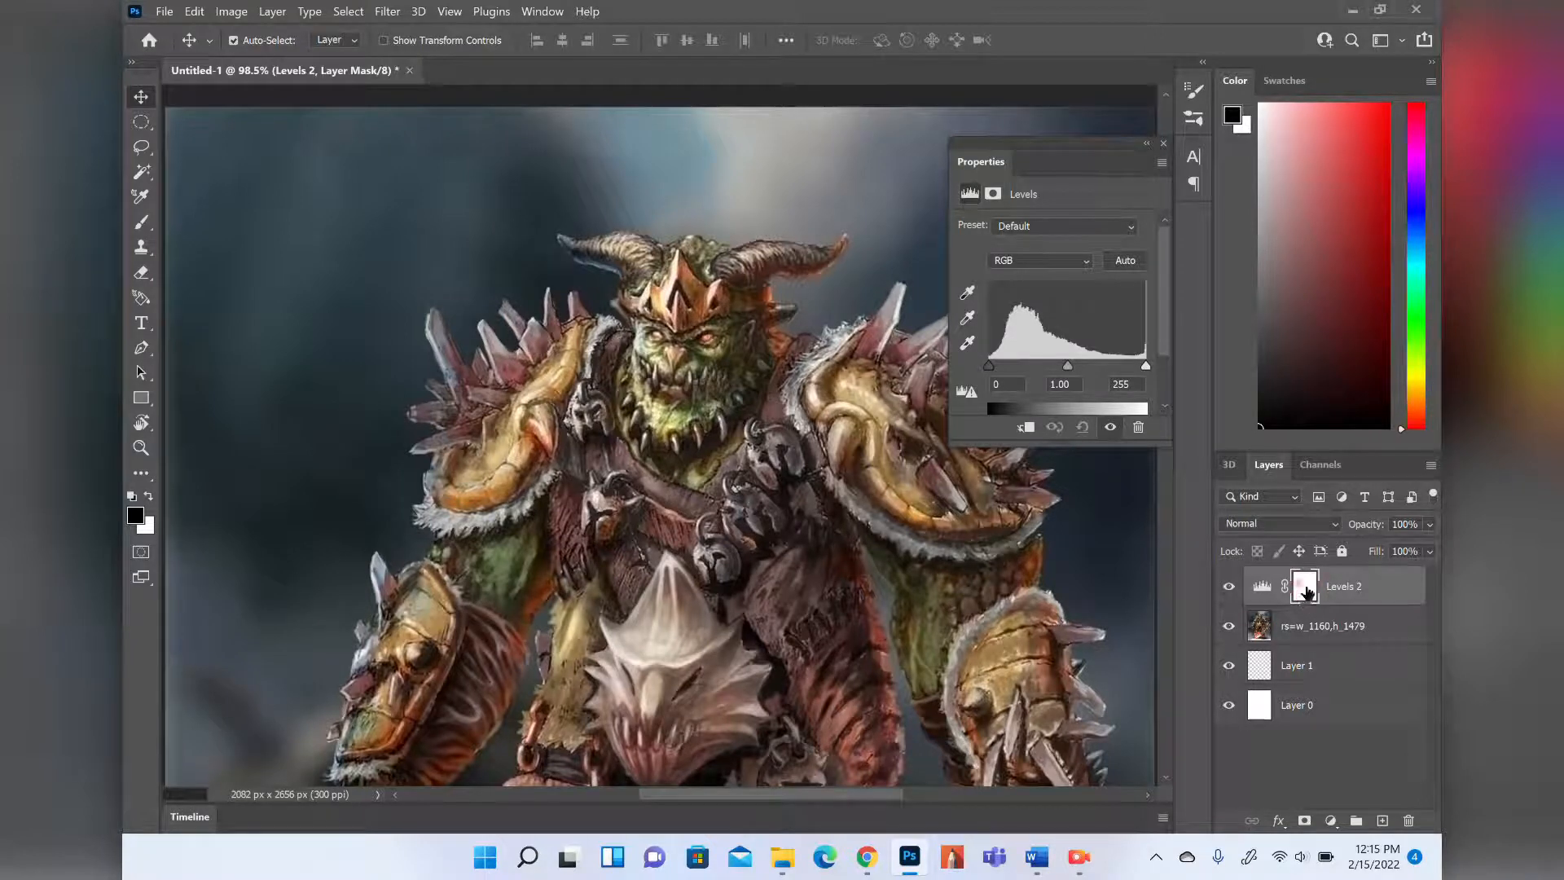
# Darken the image by setting the Levels 2 midtones to 0.26, and dock the floating Properties panel.
pyautogui.moveTo(1065, 365); pyautogui.dragTo(1118, 366)
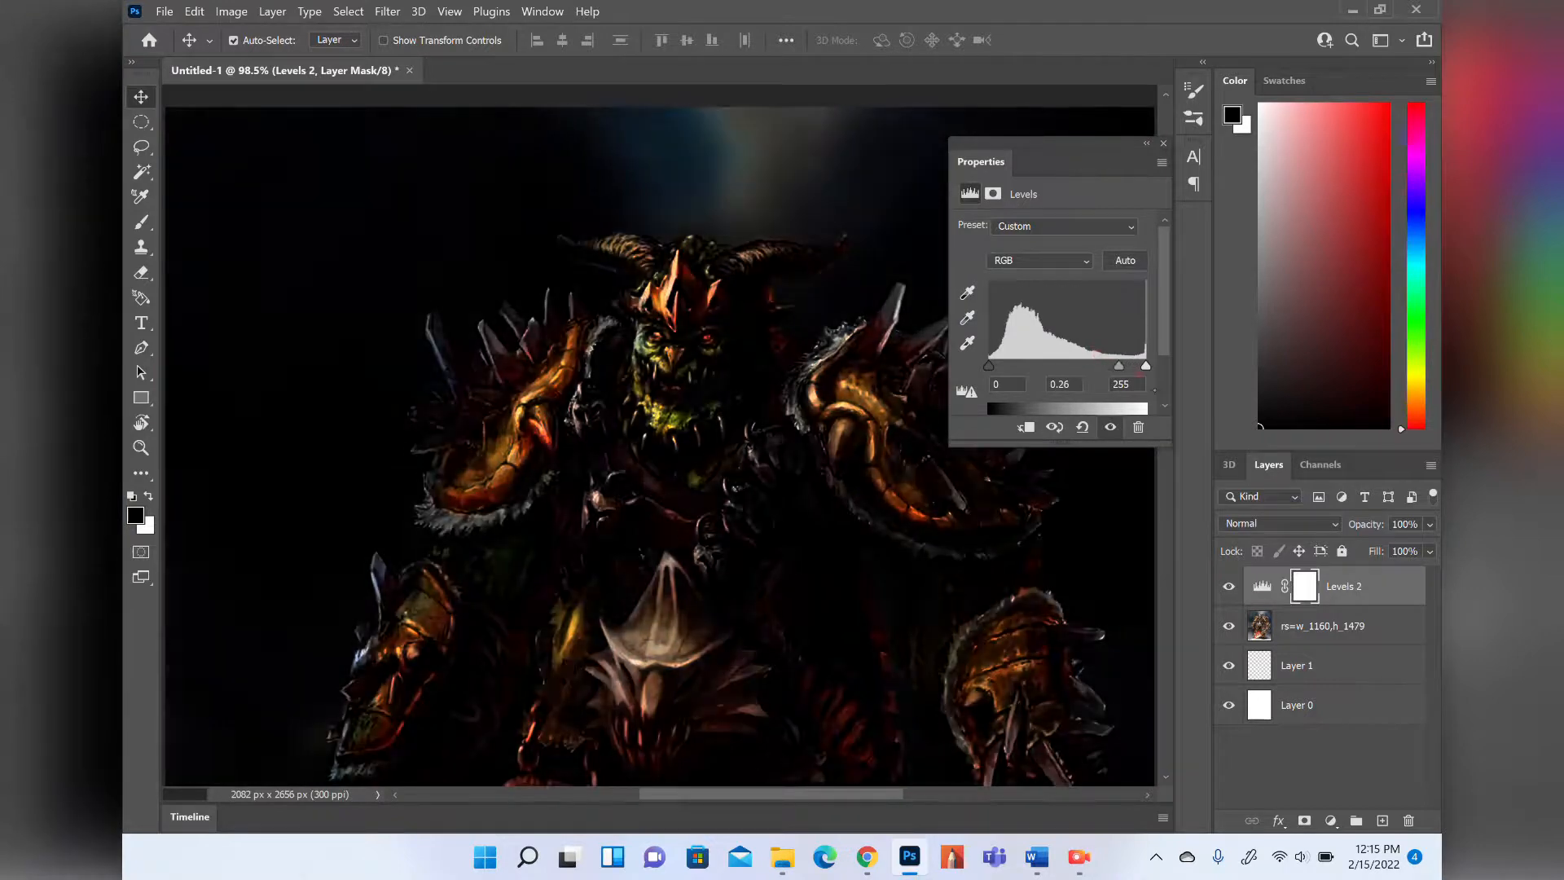
pyautogui.click(1333, 632)
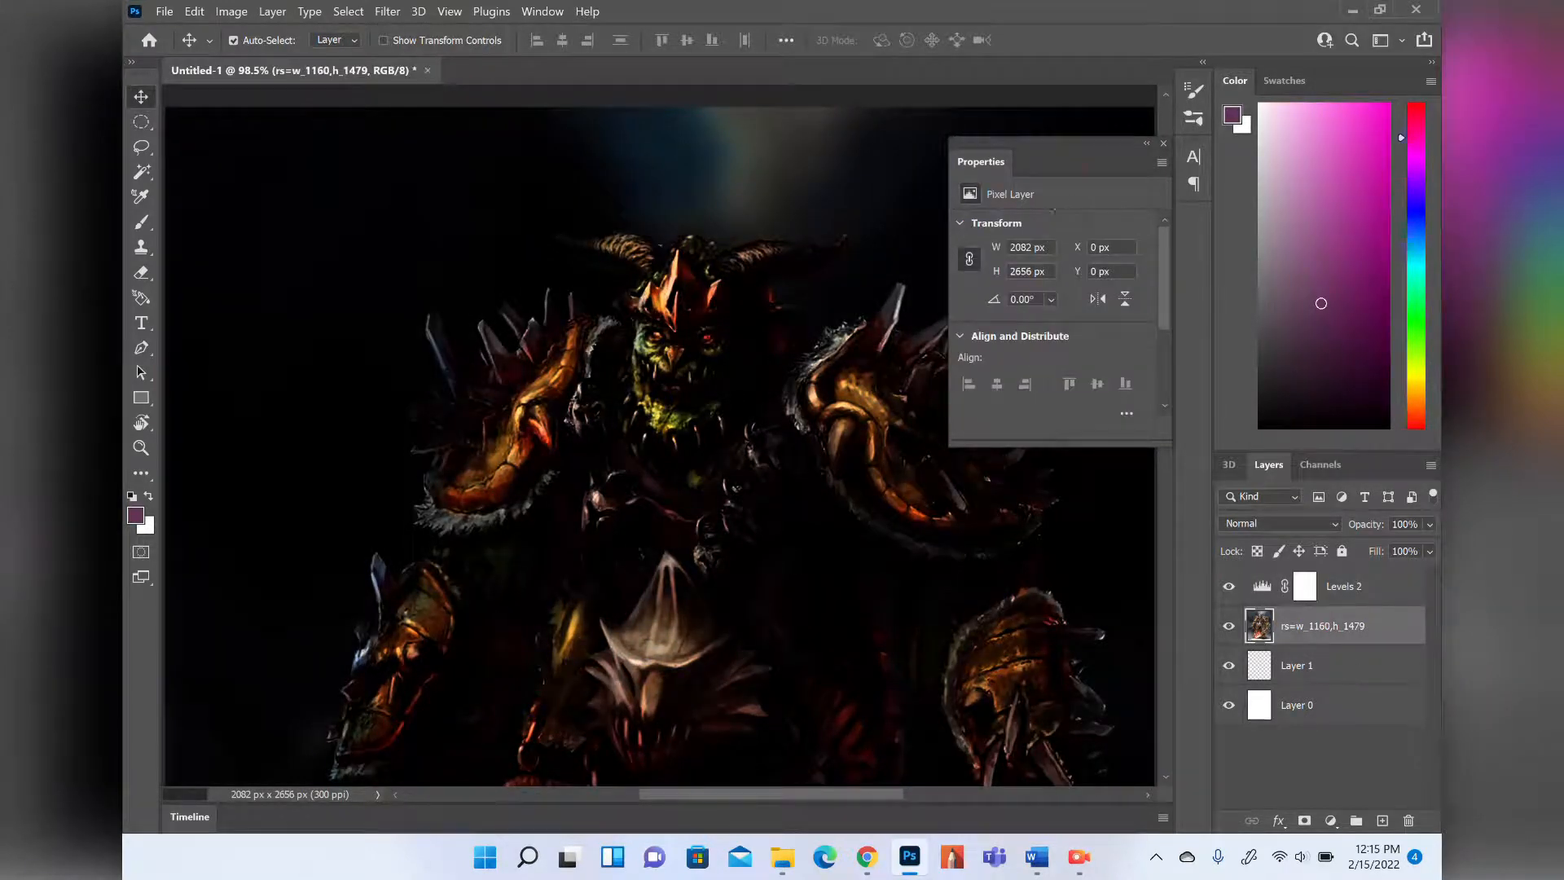
pyautogui.moveTo(975, 155); pyautogui.dragTo(1196, 221)
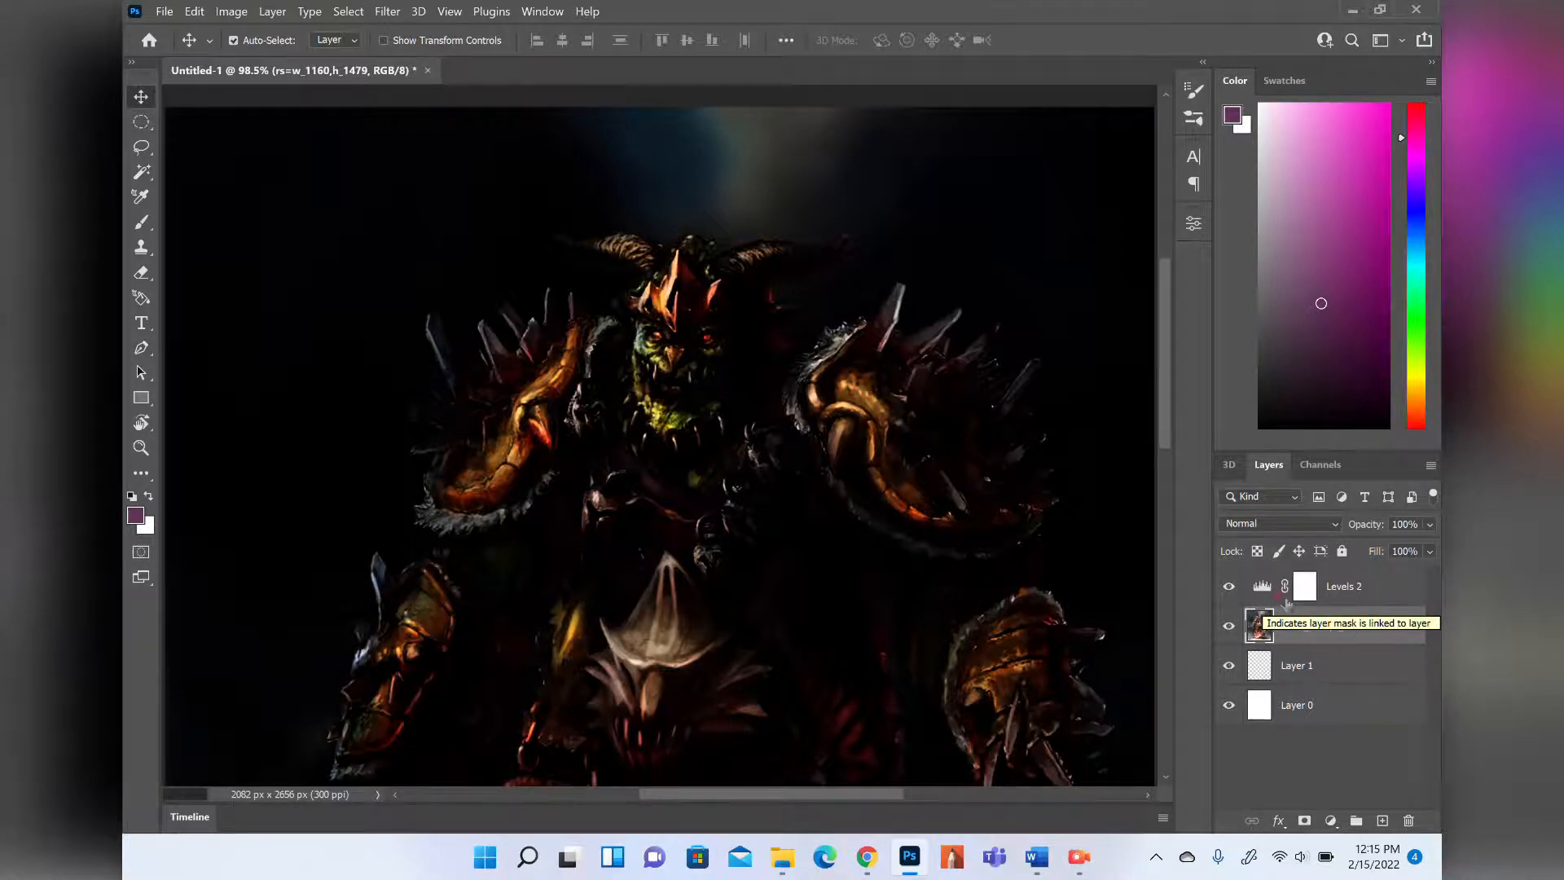
# Reopen the Levels 2 adjustment settings and set the midtones to 1.00.
pyautogui.doubleClick(1262, 586)
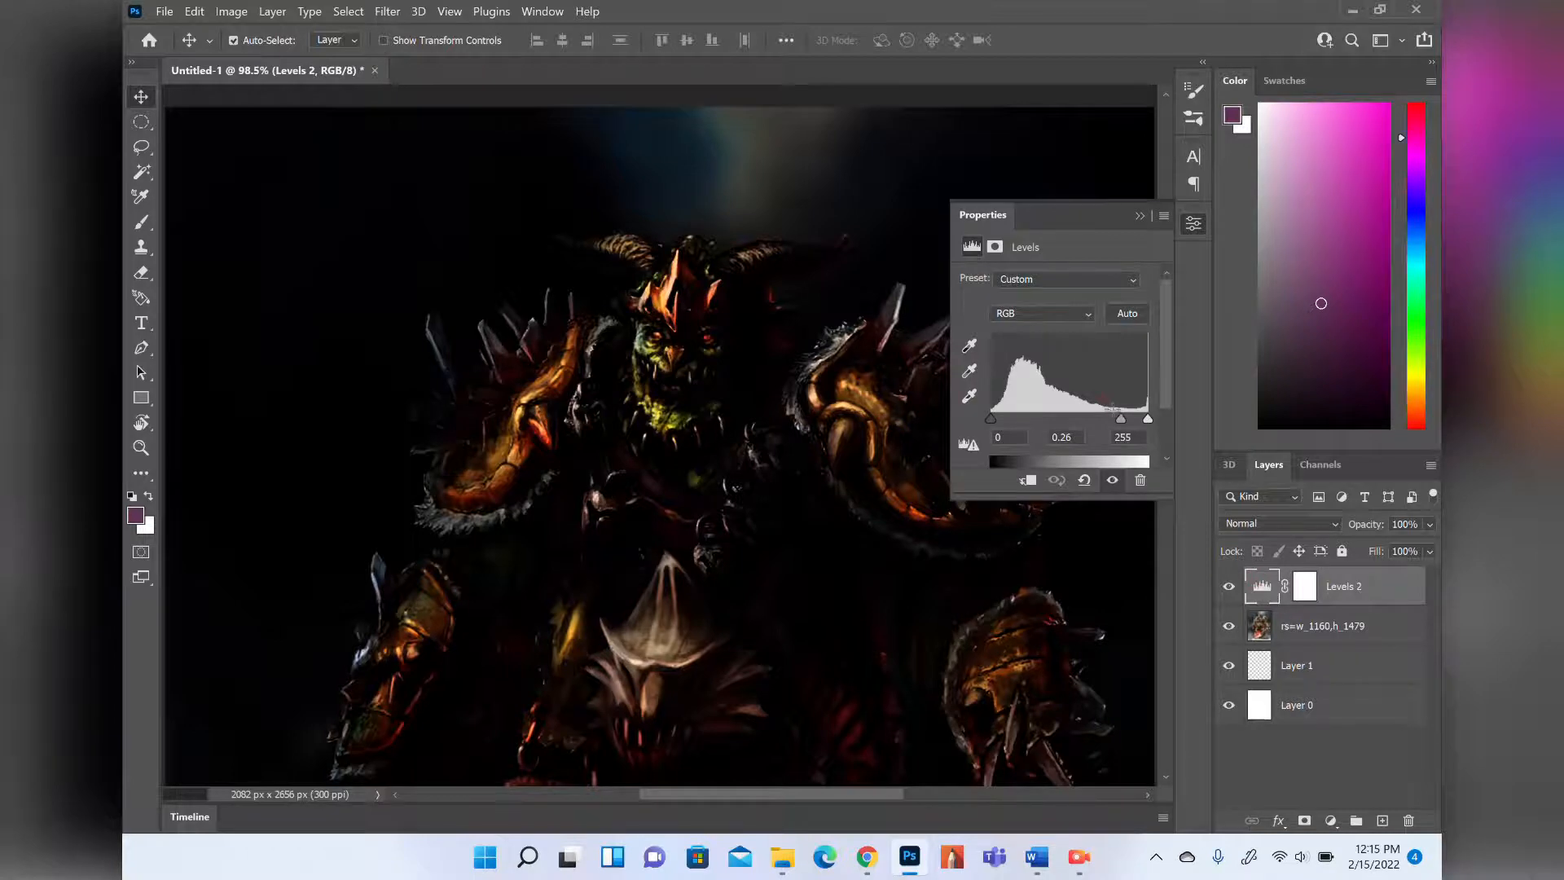
pyautogui.moveTo(1121, 417); pyautogui.dragTo(1068, 418)
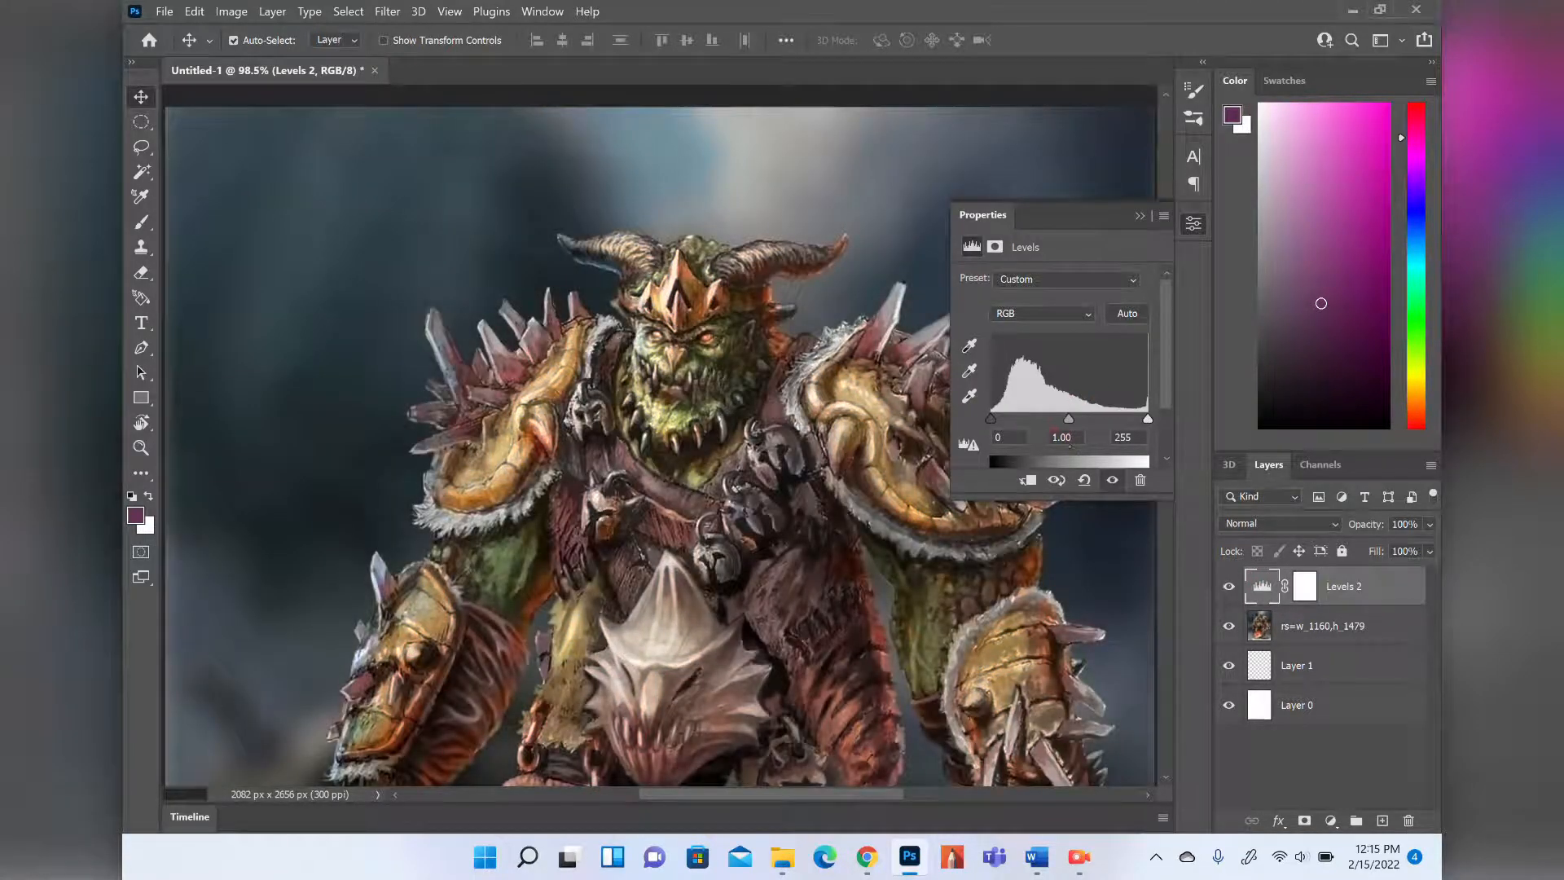
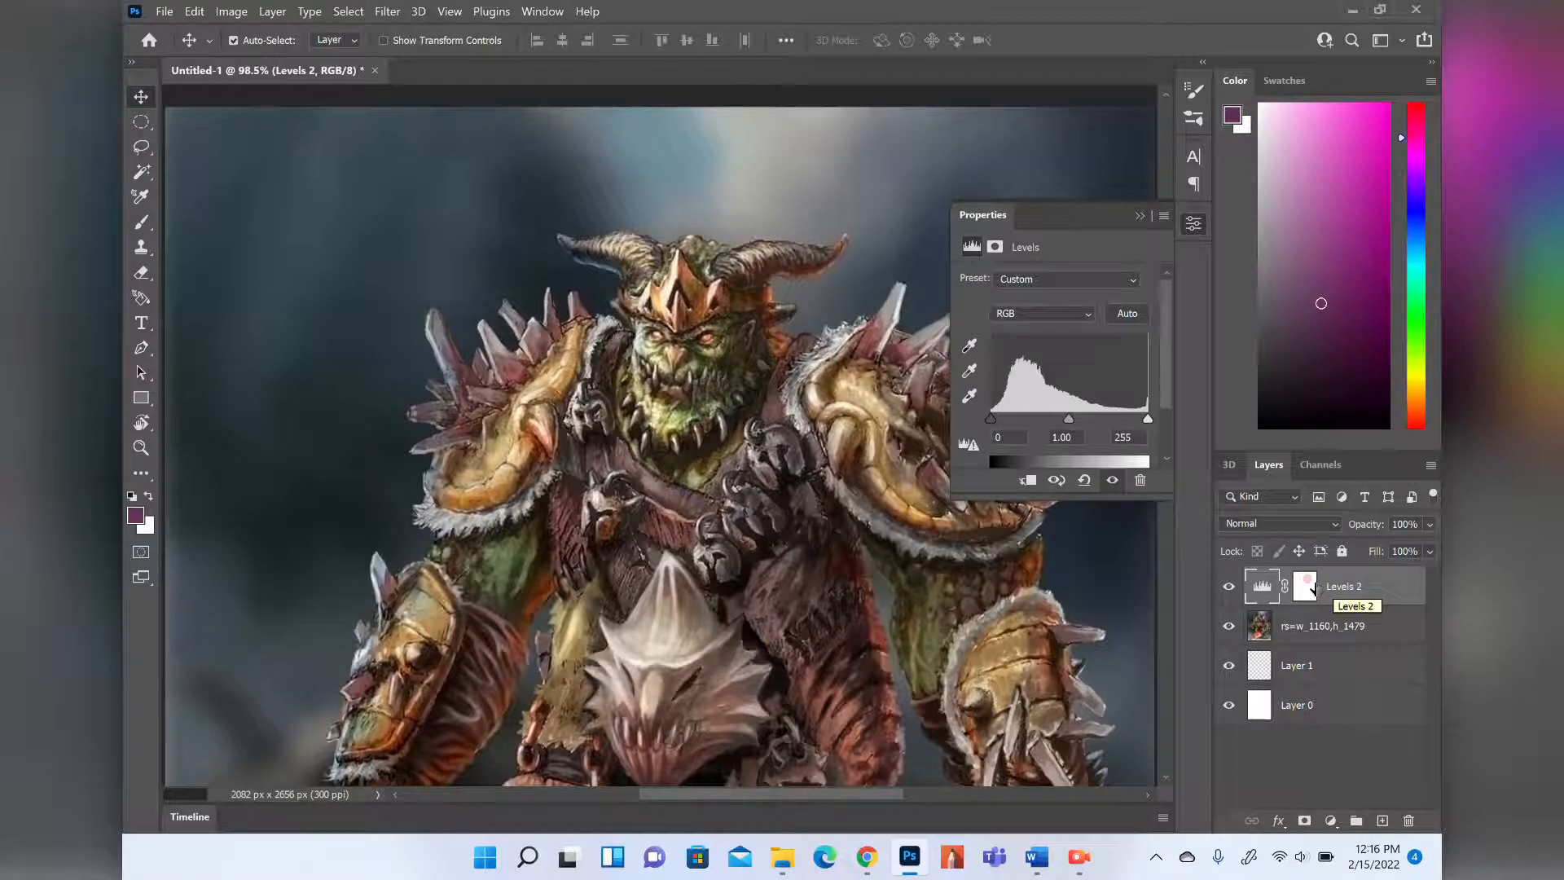
# Try the Levels 2 midtones at 0.62, and return them to 1.00.
pyautogui.moveTo(1069, 419)
pyautogui.mouseDown()
pyautogui.moveTo(1024, 403)
pyautogui.moveTo(1103, 402)
pyautogui.moveTo(1113, 419)
pyautogui.moveTo(1093, 419)
pyautogui.mouseUp()
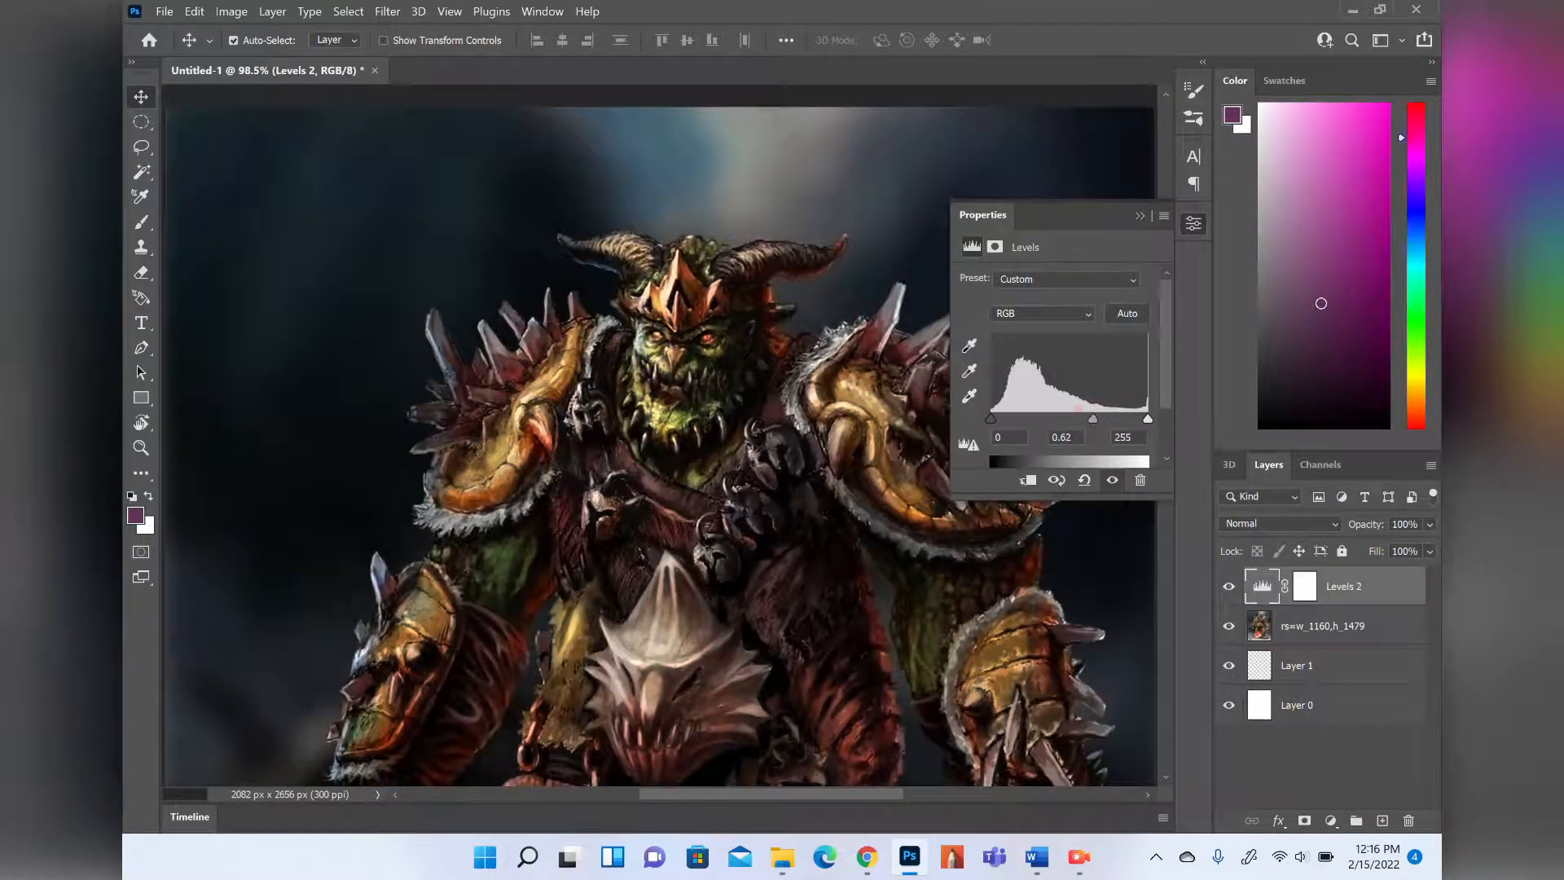
pyautogui.moveTo(993, 419)
pyautogui.mouseDown()
pyautogui.moveTo(1035, 419)
pyautogui.moveTo(974, 411)
pyautogui.mouseUp()
pyautogui.moveTo(1093, 419); pyautogui.dragTo(1056, 401)
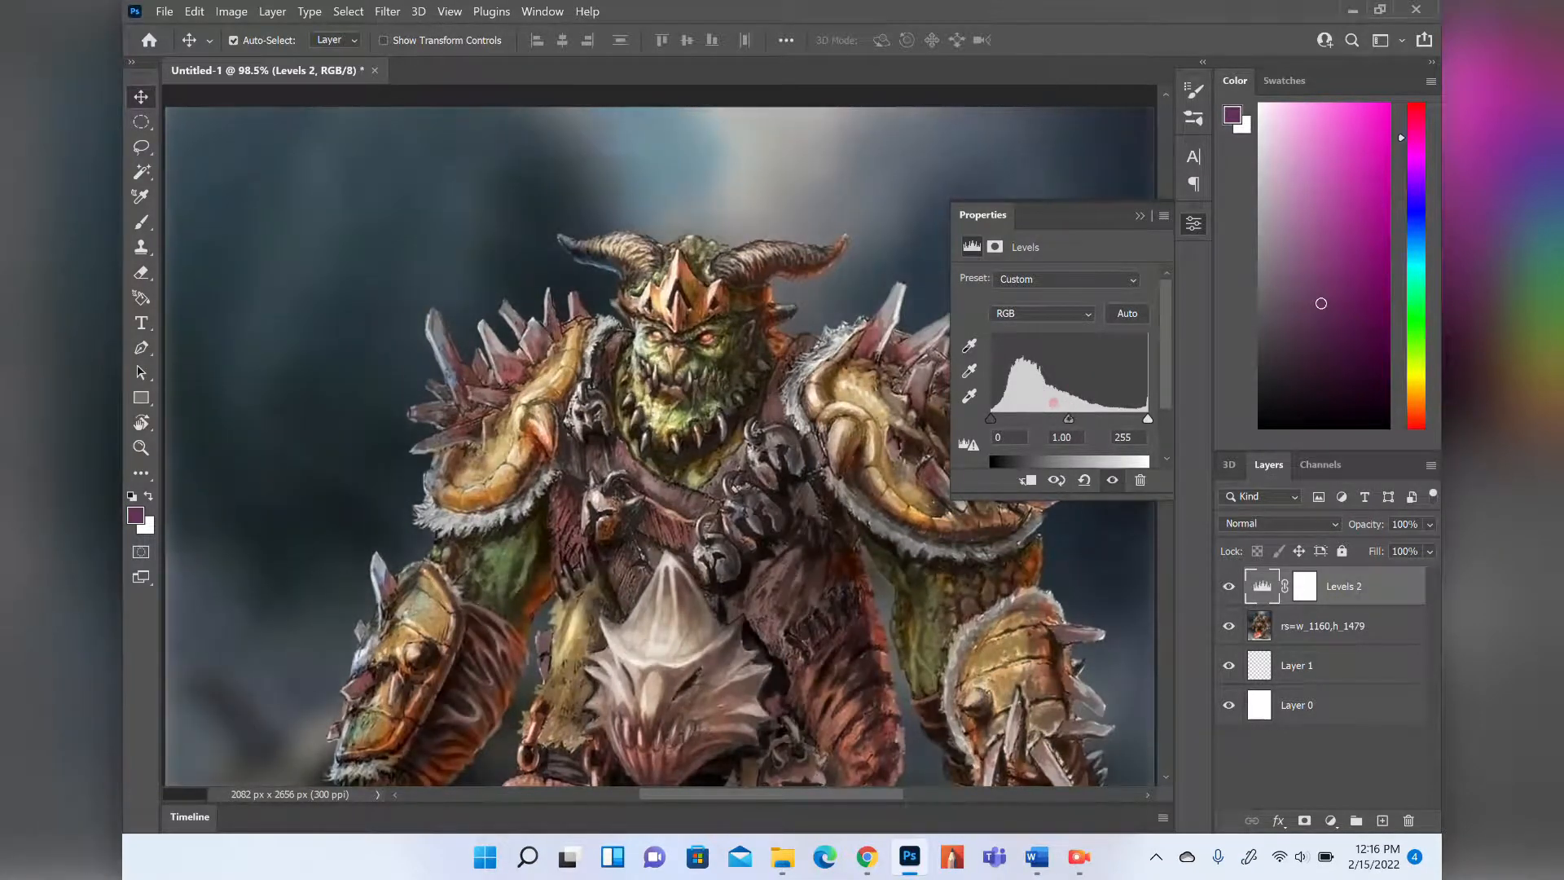
# Select the layer mask of the Levels 2 adjustment layer.
pyautogui.click(1312, 626)
pyautogui.click(1306, 588)
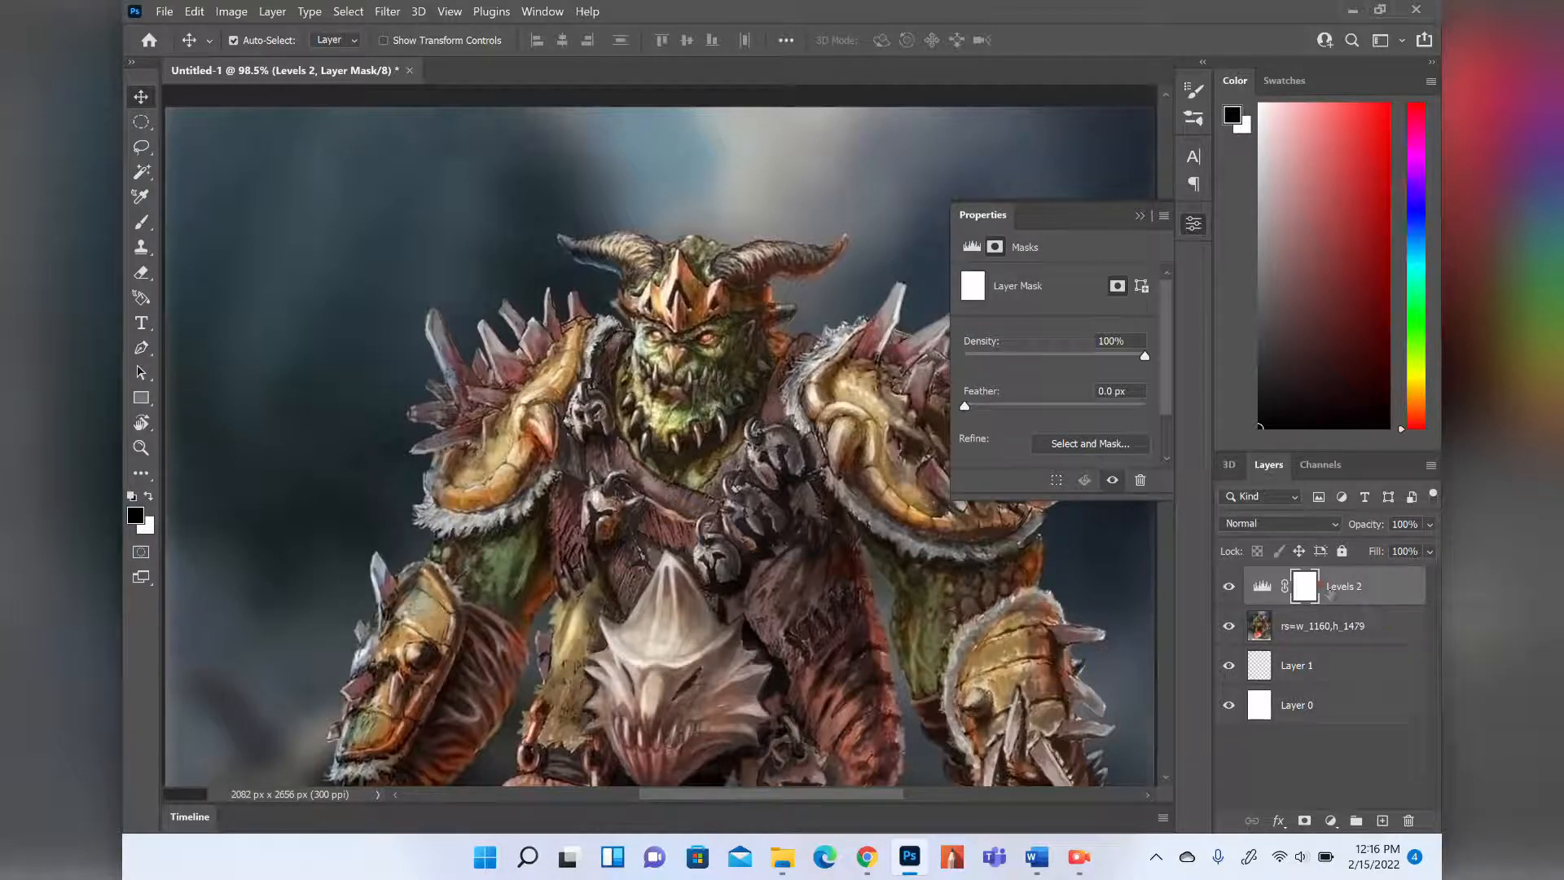
# Reopen the Levels 2 adjustment settings and set the midtones to 0.19.
pyautogui.click(1262, 586)
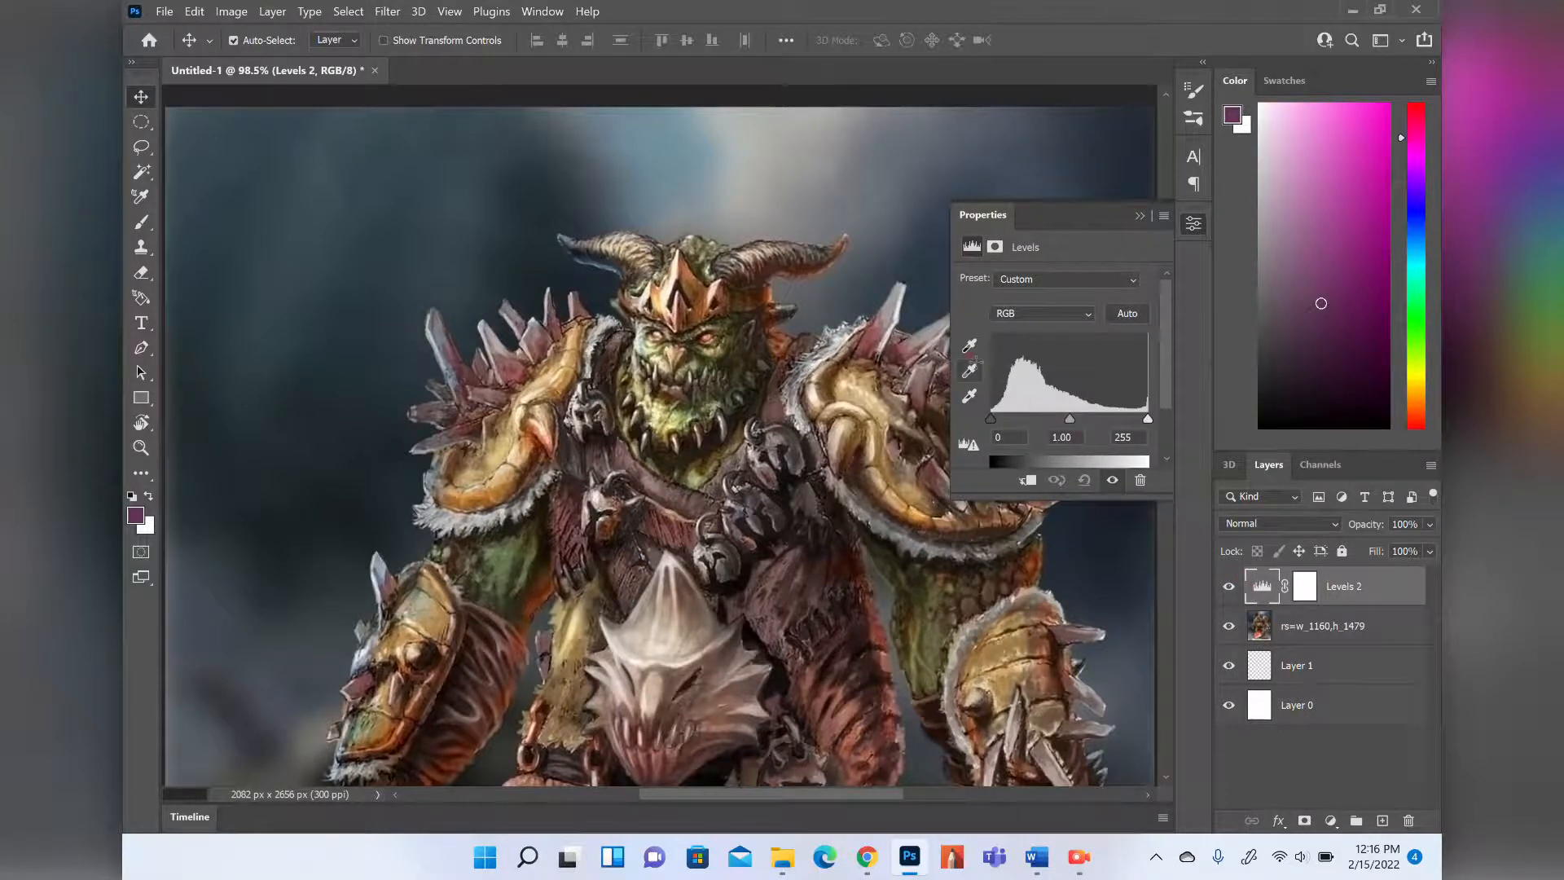
pyautogui.scroll(-5, 581, 432)
pyautogui.scroll(1, 640, 460)
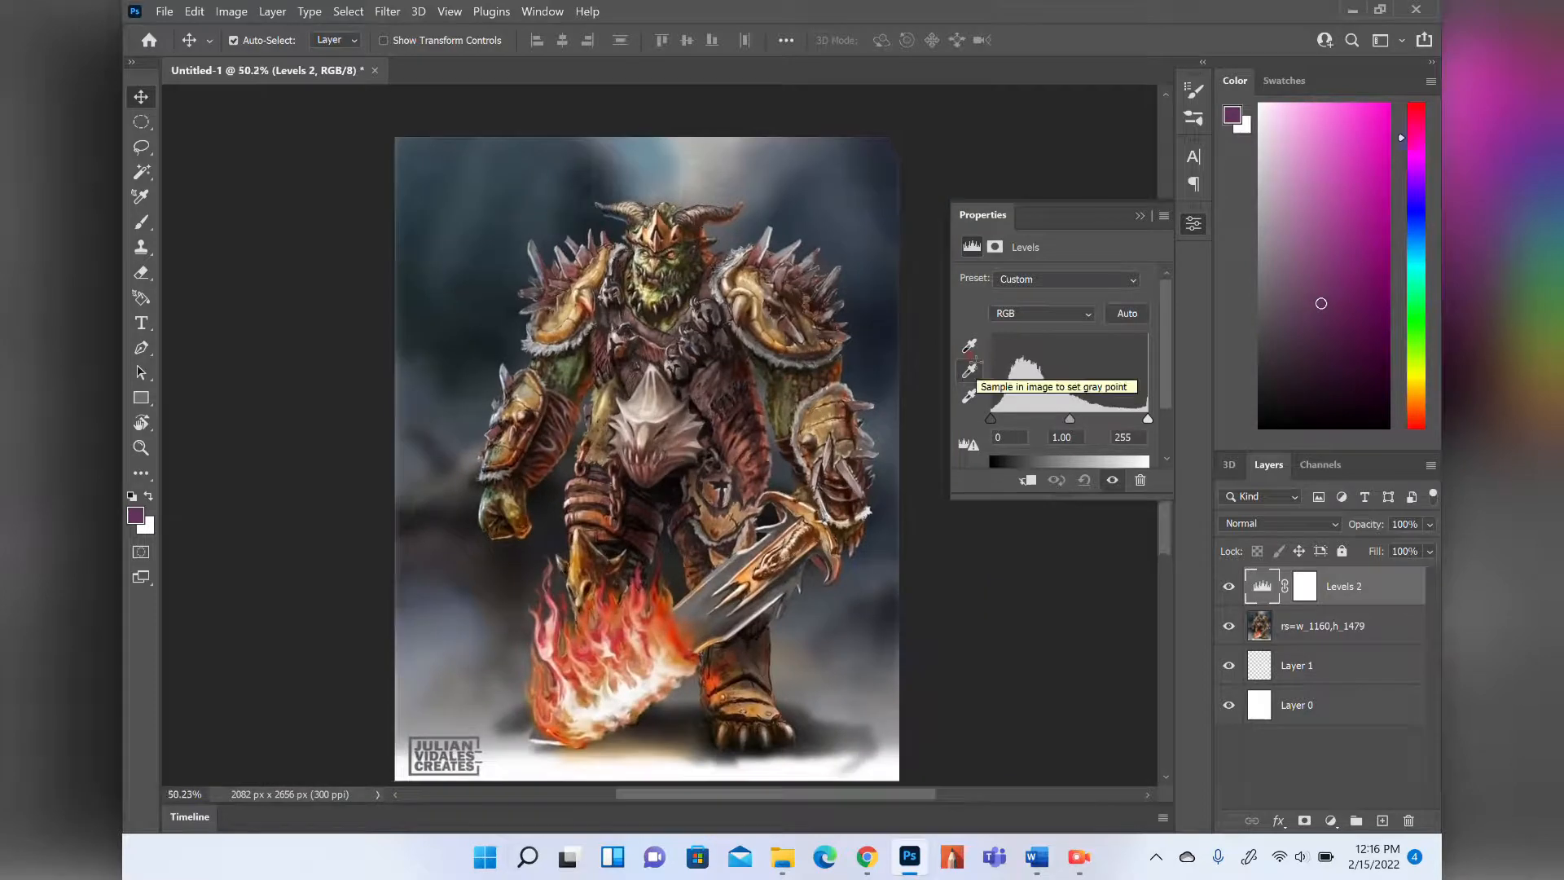
pyautogui.moveTo(1070, 418); pyautogui.dragTo(1128, 418)
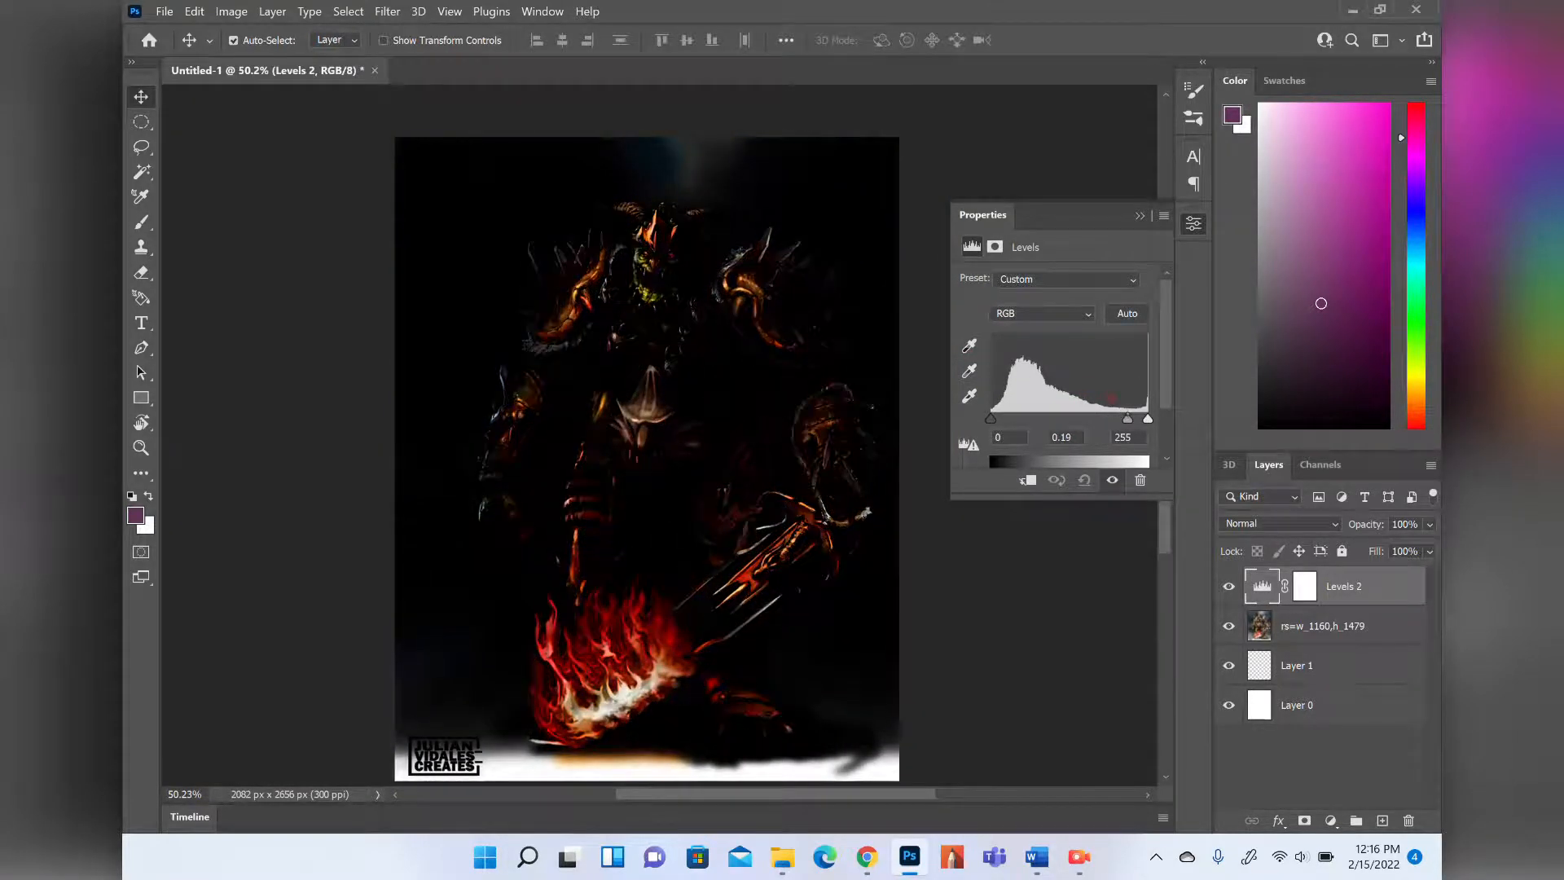
# Paint black on the Levels 2 layer mask with a soft 600 px brush over the creature's head, chest and shoulder.
pyautogui.click(1305, 590)
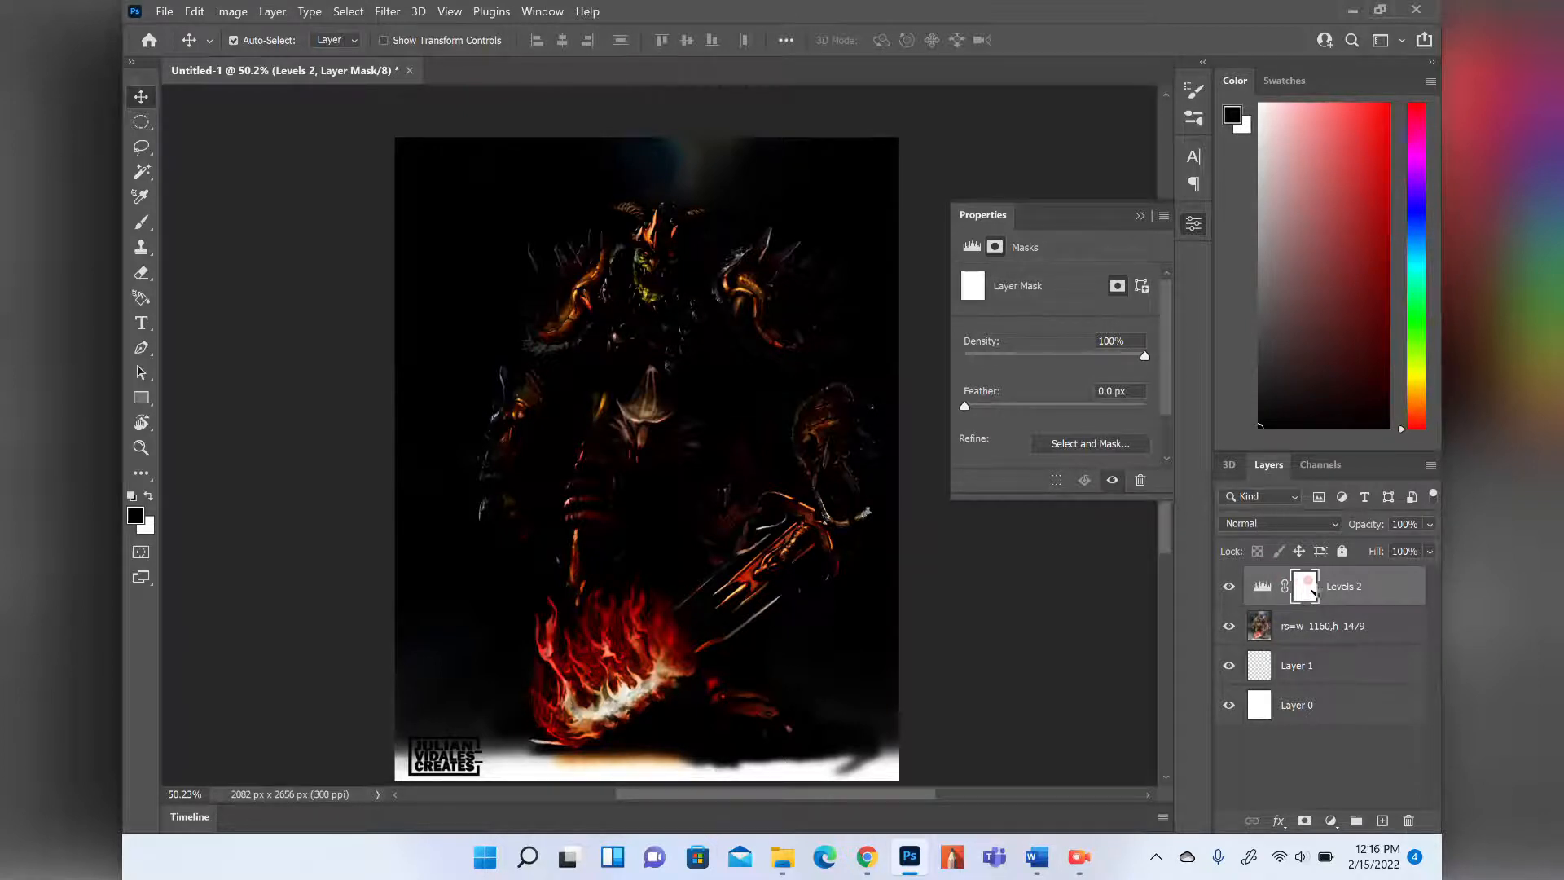
pyautogui.press('b')
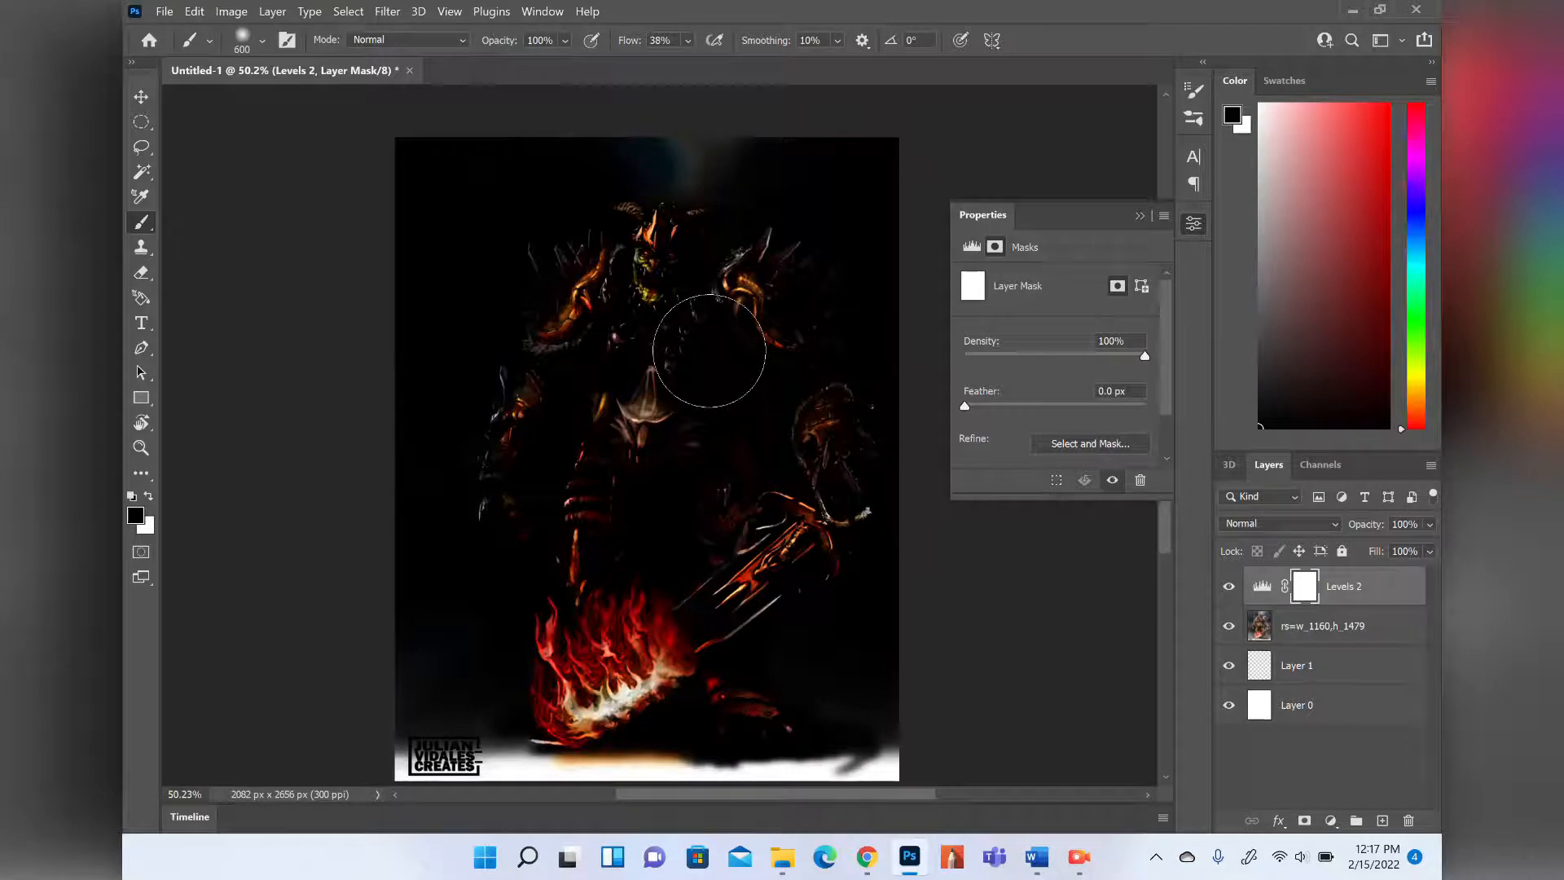
pyautogui.moveTo(681, 226)
pyautogui.mouseDown()
pyautogui.moveTo(619, 207)
pyautogui.moveTo(706, 284)
pyautogui.mouseUp()
pyautogui.moveTo(665, 224)
pyautogui.mouseDown()
pyautogui.moveTo(665, 283)
pyautogui.moveTo(651, 221)
pyautogui.moveTo(664, 336)
pyautogui.moveTo(673, 208)
pyautogui.moveTo(682, 296)
pyautogui.moveTo(656, 247)
pyautogui.moveTo(665, 334)
pyautogui.mouseUp()
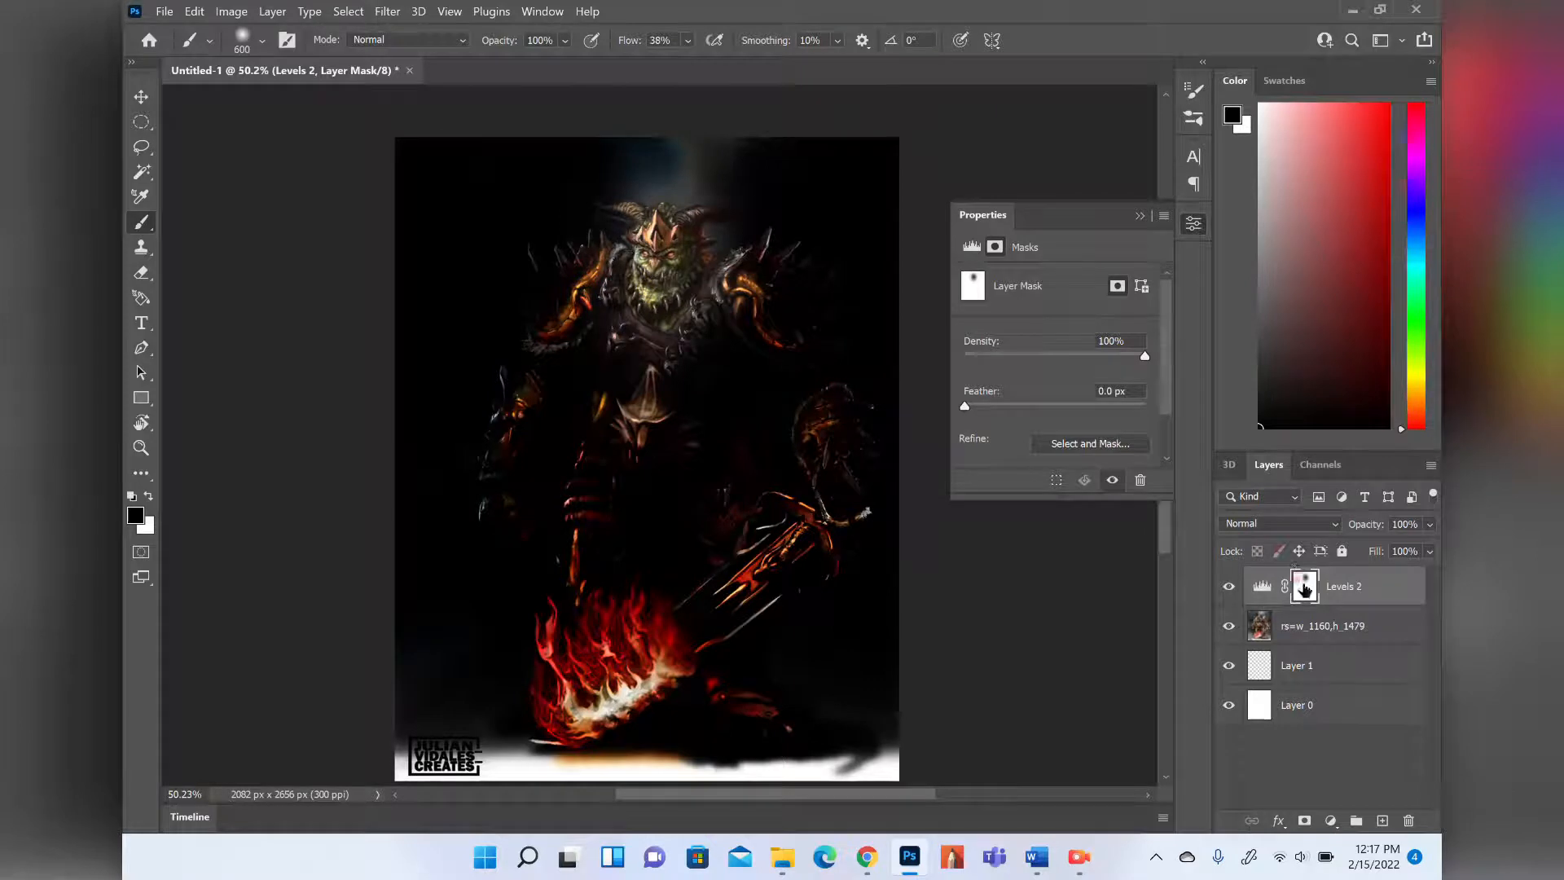
pyautogui.moveTo(709, 228)
pyautogui.mouseDown()
pyautogui.moveTo(709, 375)
pyautogui.moveTo(652, 342)
pyautogui.moveTo(603, 221)
pyautogui.moveTo(571, 351)
pyautogui.mouseUp()
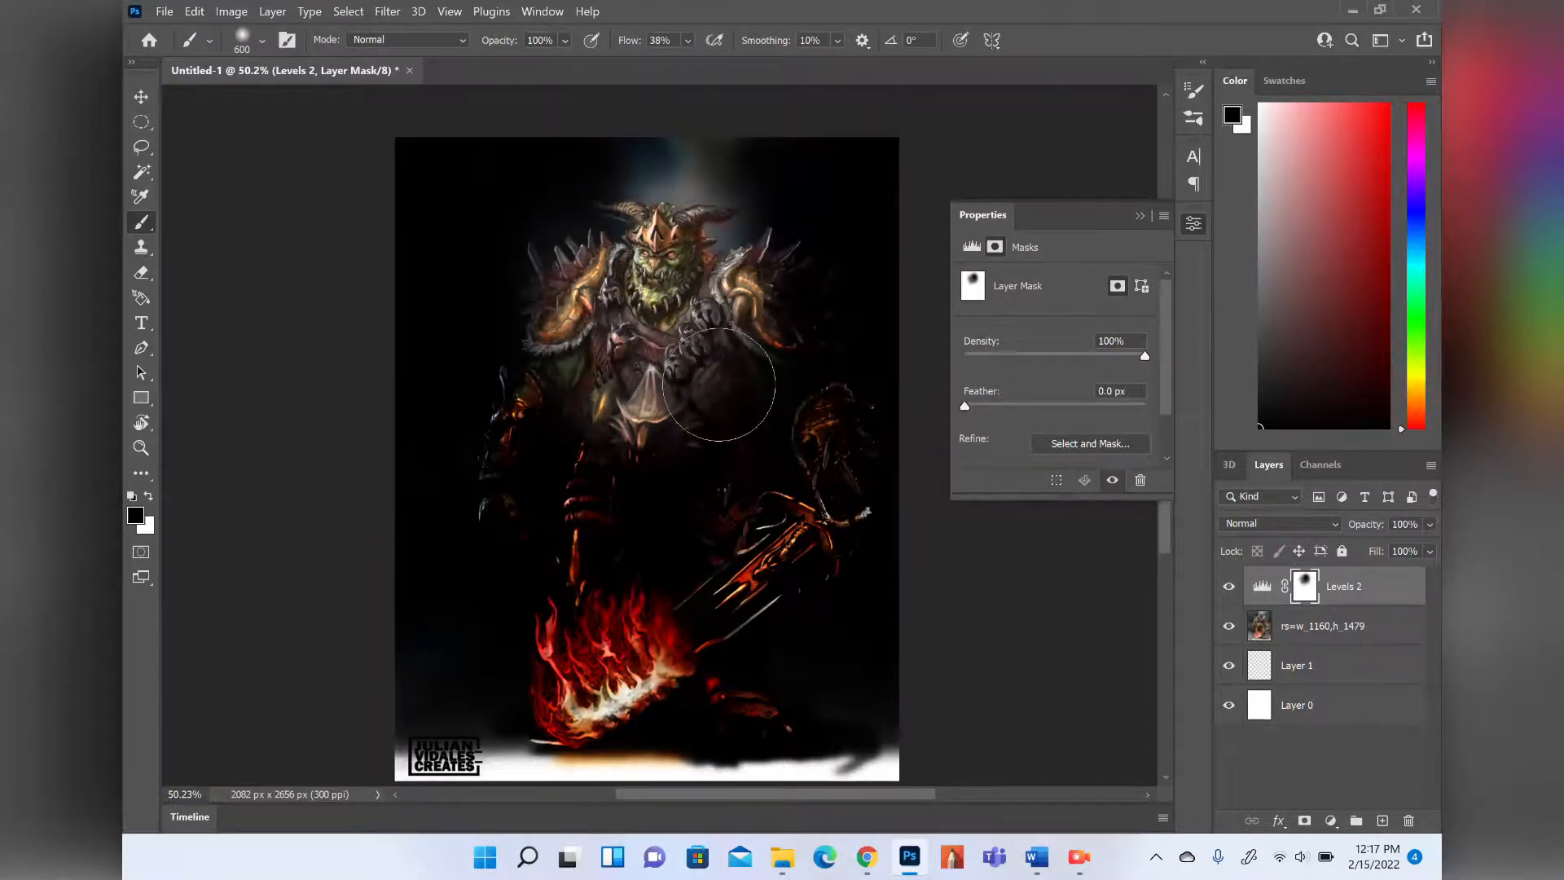
# Compare the image with Levels 2 hidden and shown, and paint black on its mask over the creature's shoulders, arms, torso and flames.
pyautogui.click(1230, 588)
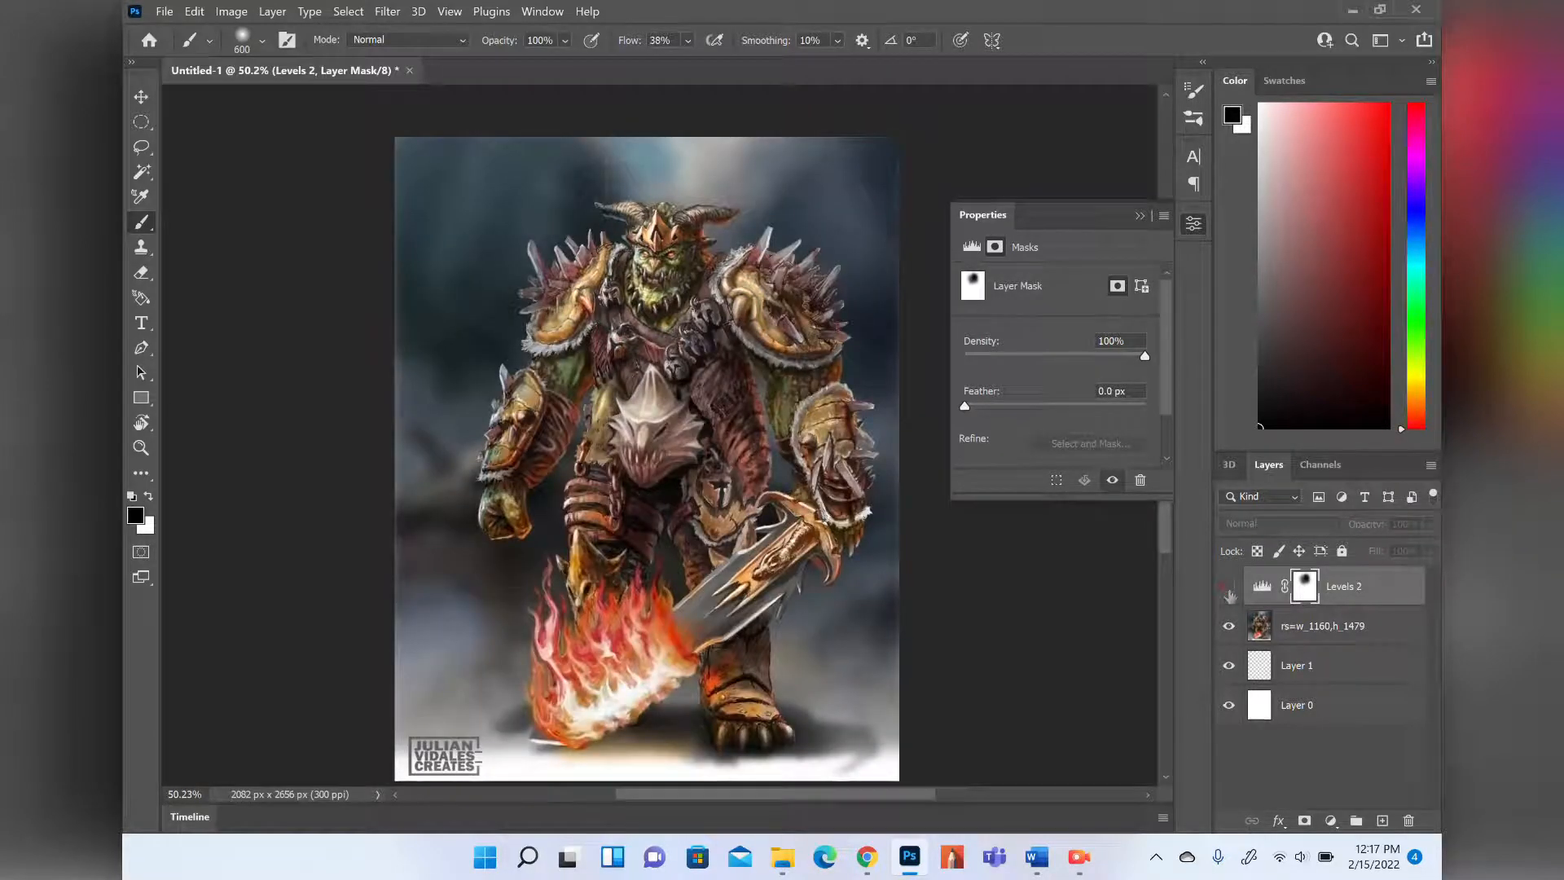
pyautogui.click(1230, 588)
pyautogui.moveTo(549, 261)
pyautogui.mouseDown()
pyautogui.moveTo(511, 446)
pyautogui.moveTo(517, 376)
pyautogui.moveTo(553, 349)
pyautogui.moveTo(622, 342)
pyautogui.moveTo(629, 478)
pyautogui.moveTo(670, 371)
pyautogui.moveTo(747, 453)
pyautogui.moveTo(736, 478)
pyautogui.moveTo(702, 429)
pyautogui.moveTo(776, 532)
pyautogui.moveTo(535, 722)
pyautogui.moveTo(647, 644)
pyautogui.moveTo(595, 622)
pyautogui.moveTo(554, 748)
pyautogui.moveTo(582, 677)
pyautogui.moveTo(595, 446)
pyautogui.moveTo(586, 523)
pyautogui.moveTo(630, 338)
pyautogui.moveTo(651, 339)
pyautogui.moveTo(763, 598)
pyautogui.moveTo(692, 303)
pyautogui.moveTo(747, 589)
pyautogui.moveTo(846, 436)
pyautogui.moveTo(788, 303)
pyautogui.moveTo(576, 429)
pyautogui.moveTo(541, 366)
pyautogui.moveTo(500, 499)
pyautogui.moveTo(493, 586)
pyautogui.moveTo(541, 285)
pyautogui.moveTo(513, 427)
pyautogui.moveTo(565, 339)
pyautogui.moveTo(597, 206)
pyautogui.mouseUp()
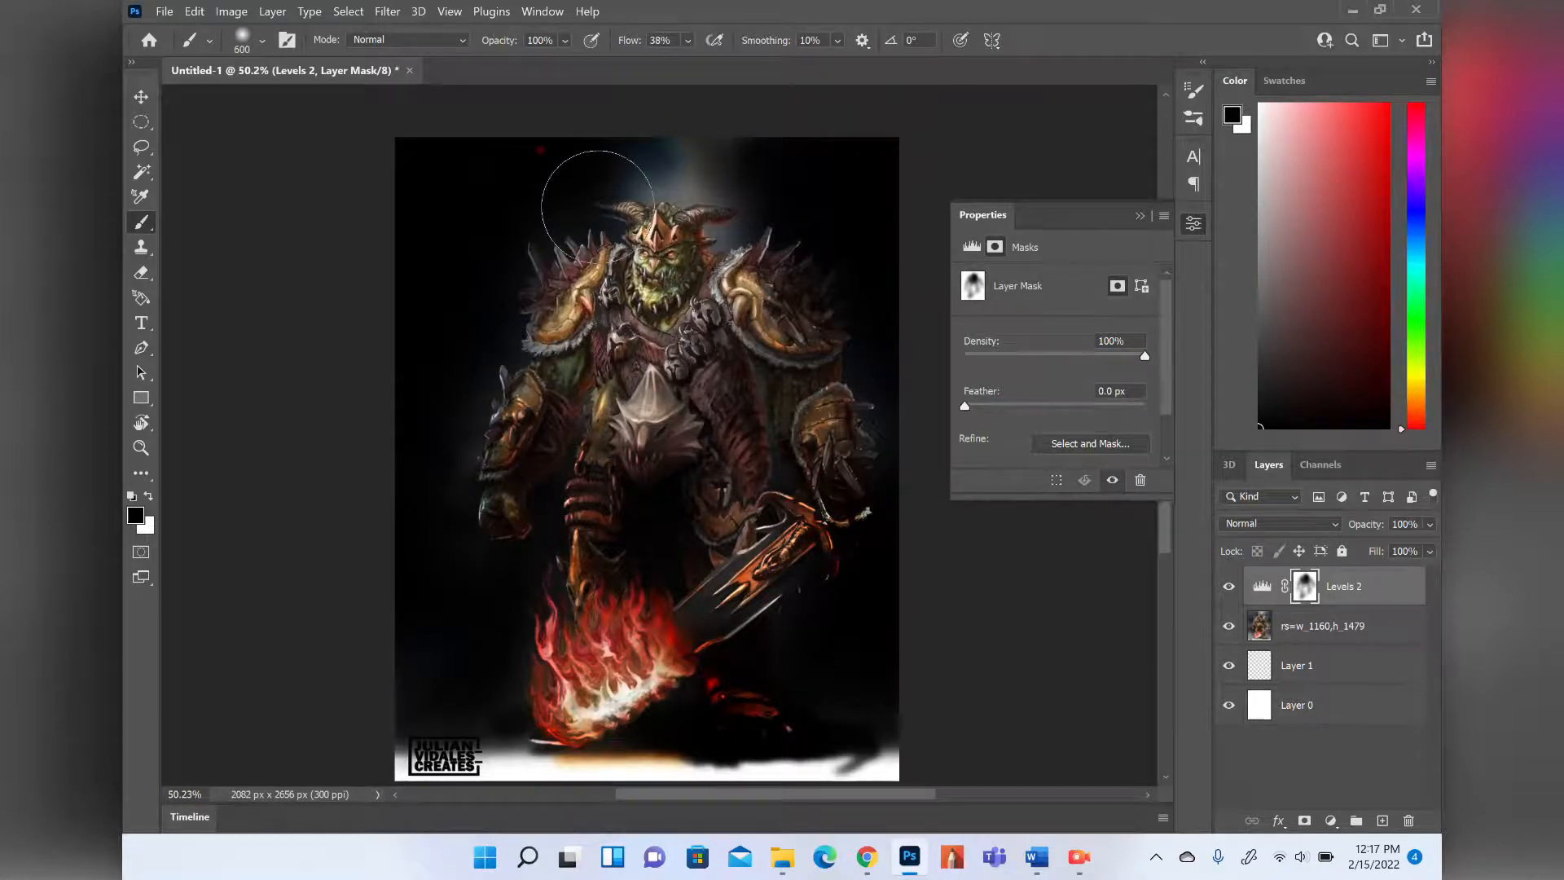
# Switch to white and paint on the Levels 2 mask around the creature's head and torso to restore the darkening.
pyautogui.press('x')
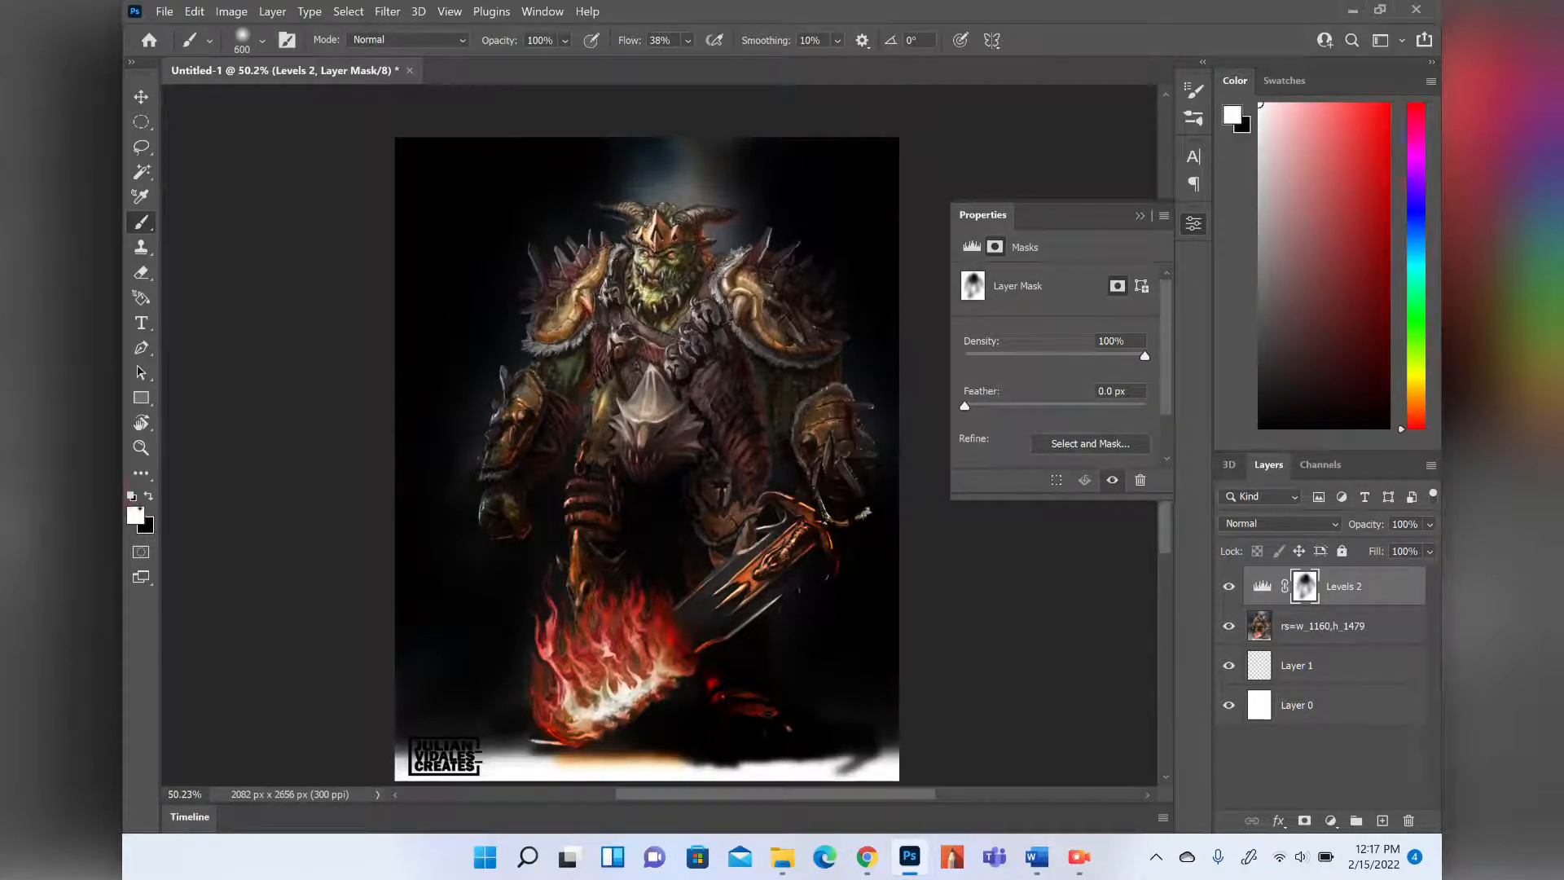
pyautogui.moveTo(638, 148)
pyautogui.mouseDown()
pyautogui.moveTo(670, 158)
pyautogui.moveTo(635, 127)
pyautogui.moveTo(649, 154)
pyautogui.moveTo(759, 180)
pyautogui.moveTo(697, 136)
pyautogui.moveTo(723, 234)
pyautogui.moveTo(677, 105)
pyautogui.moveTo(624, 156)
pyautogui.moveTo(588, 157)
pyautogui.moveTo(582, 223)
pyautogui.moveTo(557, 121)
pyautogui.moveTo(638, 97)
pyautogui.moveTo(615, 146)
pyautogui.moveTo(522, 152)
pyautogui.moveTo(587, 326)
pyautogui.moveTo(594, 456)
pyautogui.moveTo(550, 497)
pyautogui.mouseUp()
pyautogui.moveTo(751, 334); pyautogui.dragTo(739, 379)
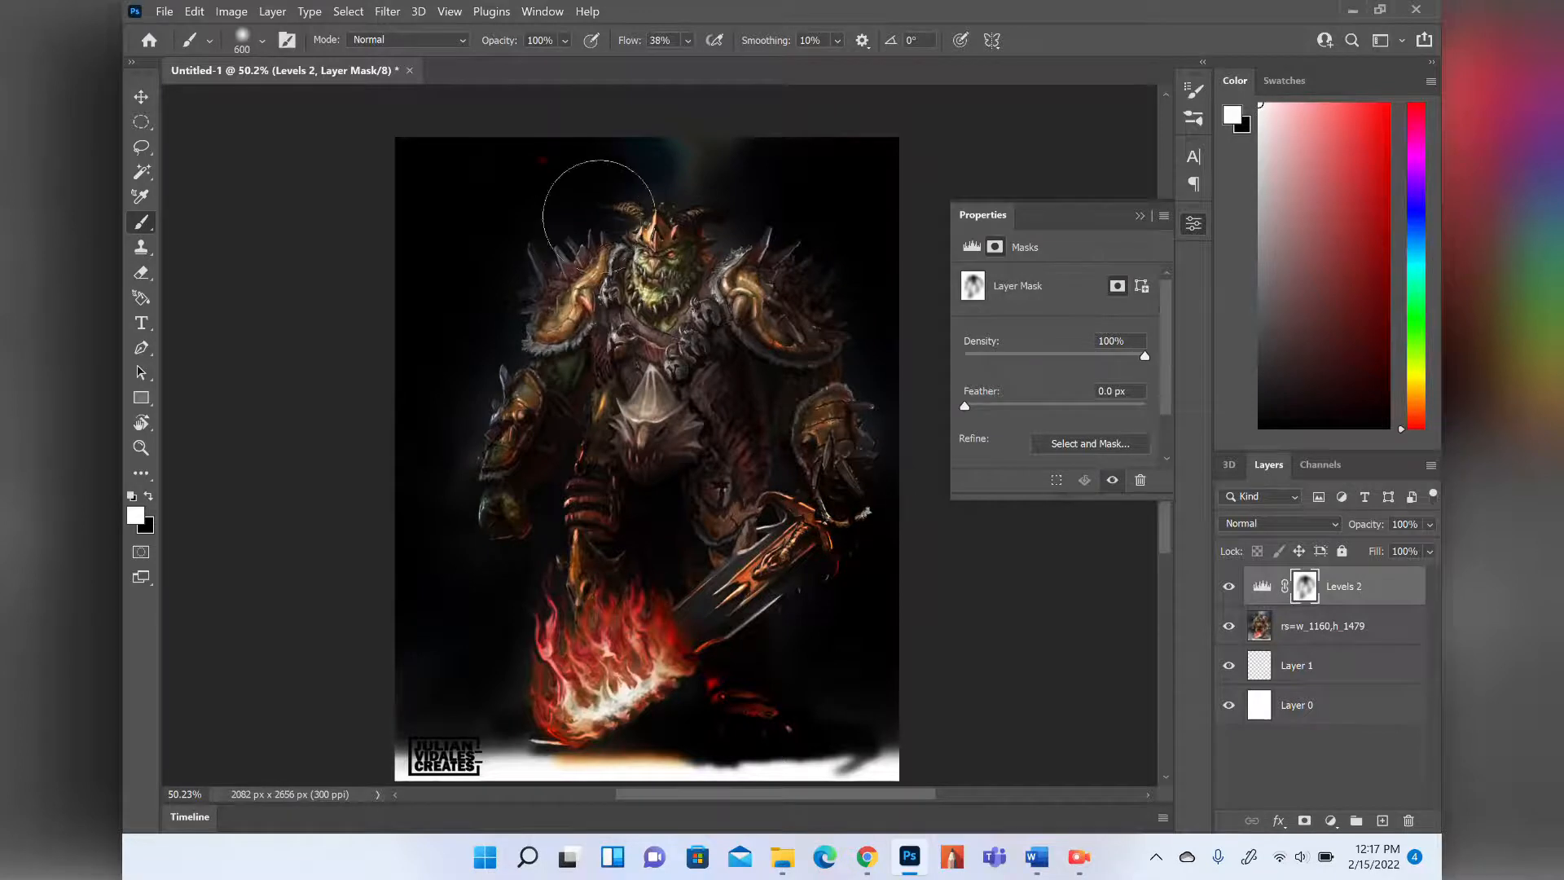
# Paint black on the Levels 2 mask over the shoulders and the background beside them, and repaint that background area with white.
pyautogui.press('x')
pyautogui.moveTo(566, 180)
pyautogui.mouseDown()
pyautogui.moveTo(554, 163)
pyautogui.moveTo(506, 342)
pyautogui.moveTo(501, 293)
pyautogui.moveTo(576, 193)
pyautogui.moveTo(489, 367)
pyautogui.moveTo(453, 210)
pyautogui.moveTo(538, 367)
pyautogui.moveTo(724, 281)
pyautogui.moveTo(815, 351)
pyautogui.moveTo(766, 424)
pyautogui.moveTo(684, 408)
pyautogui.moveTo(607, 542)
pyautogui.mouseUp()
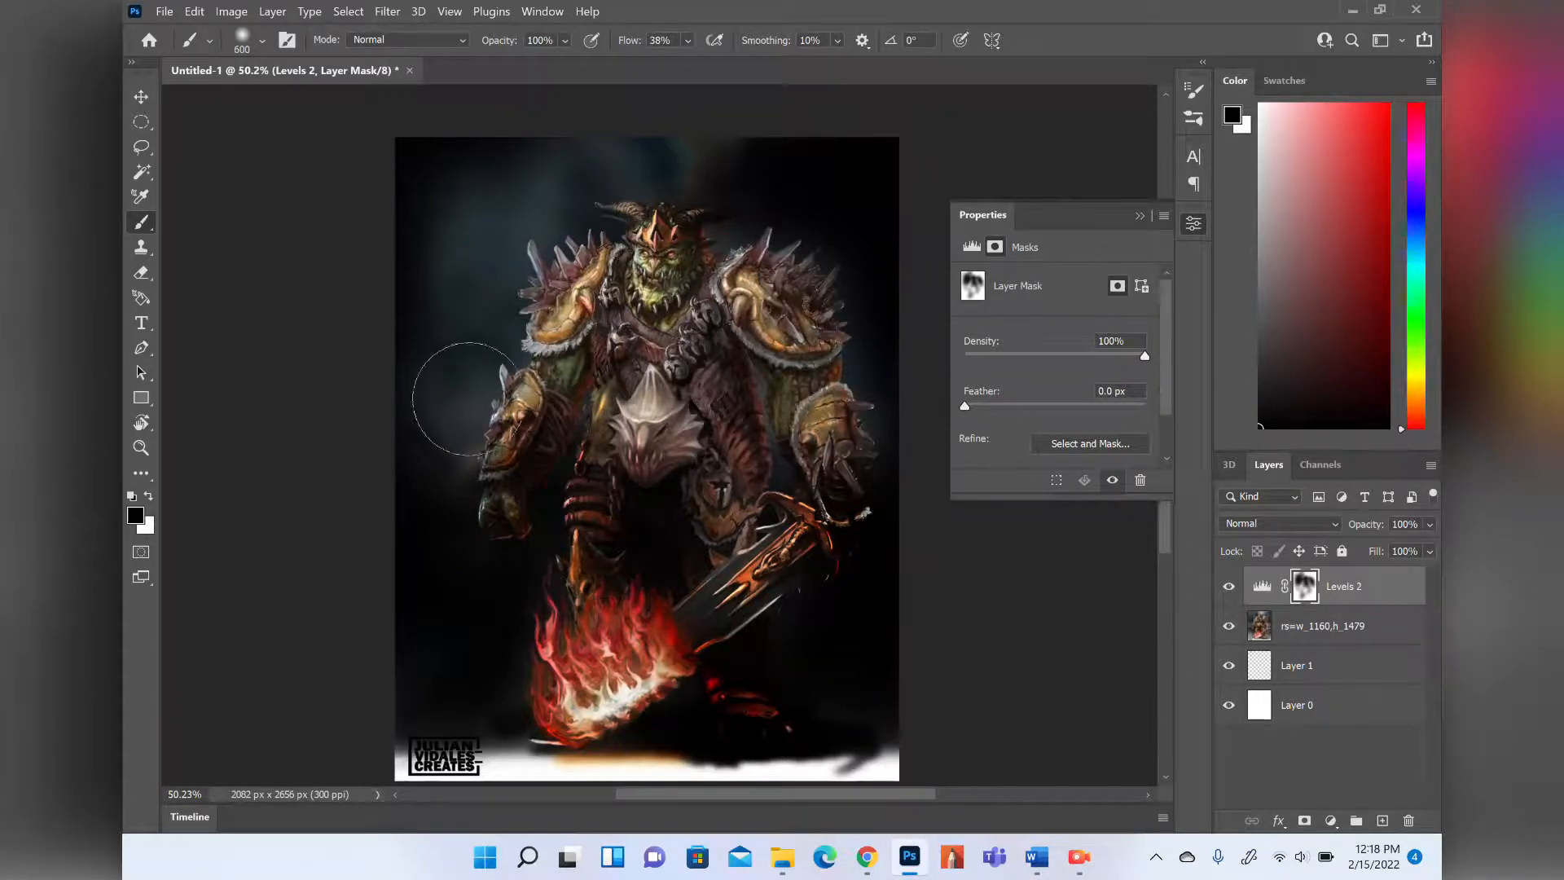
pyautogui.press('x')
pyautogui.moveTo(453, 343)
pyautogui.mouseDown()
pyautogui.moveTo(475, 223)
pyautogui.moveTo(527, 167)
pyautogui.moveTo(494, 260)
pyautogui.mouseUp()
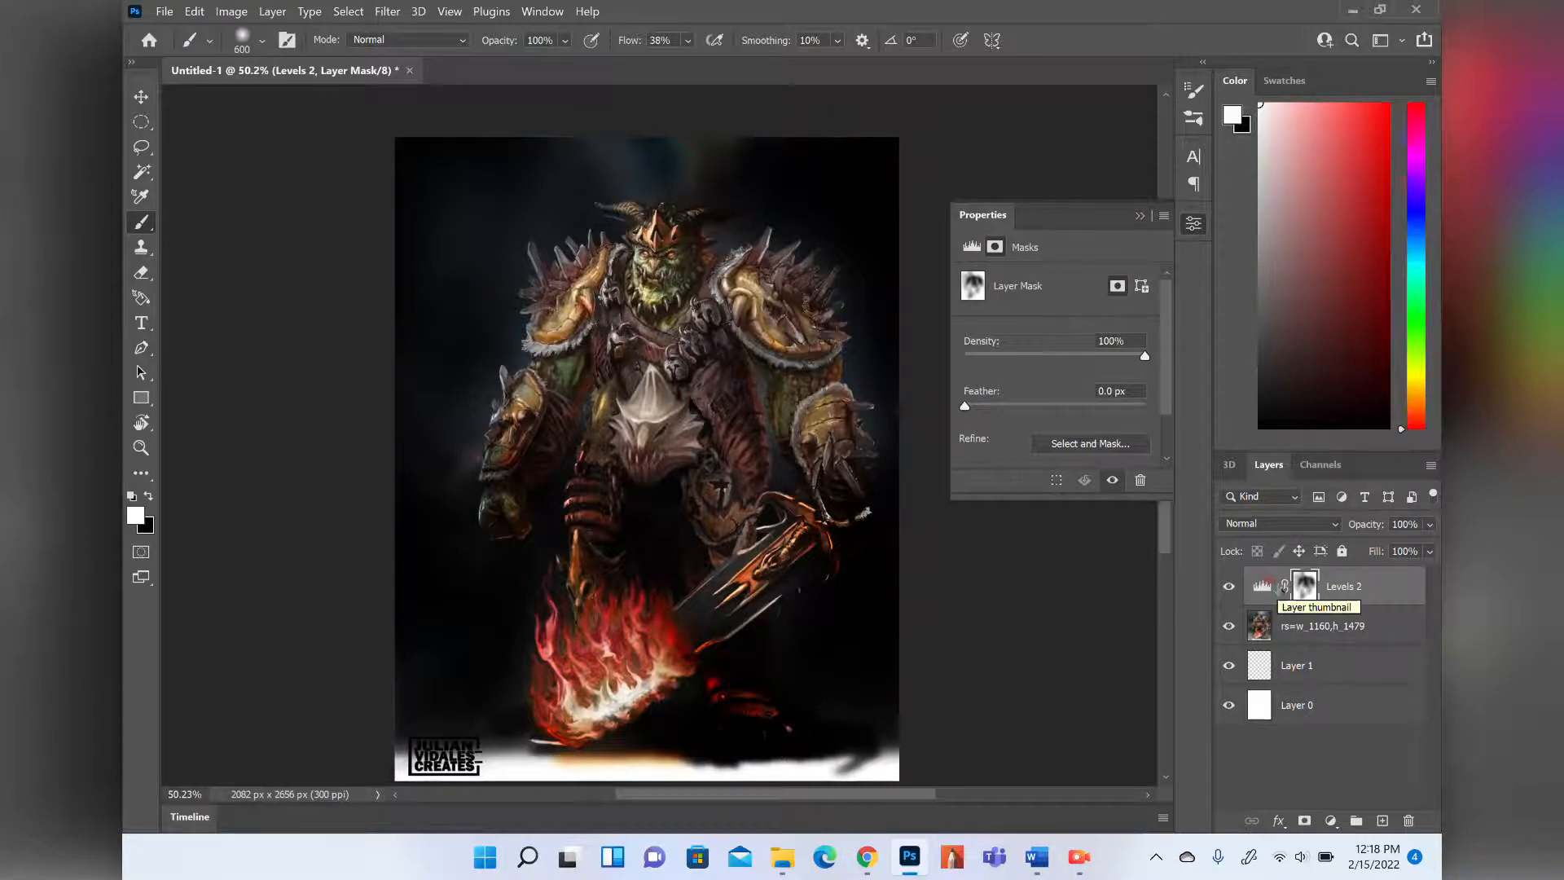
# Try adding another mask to Levels 2 and a layer mask to the creature image layer, undoing both.
pyautogui.click(1305, 820)
pyautogui.hotkey('ctrl', 'z')
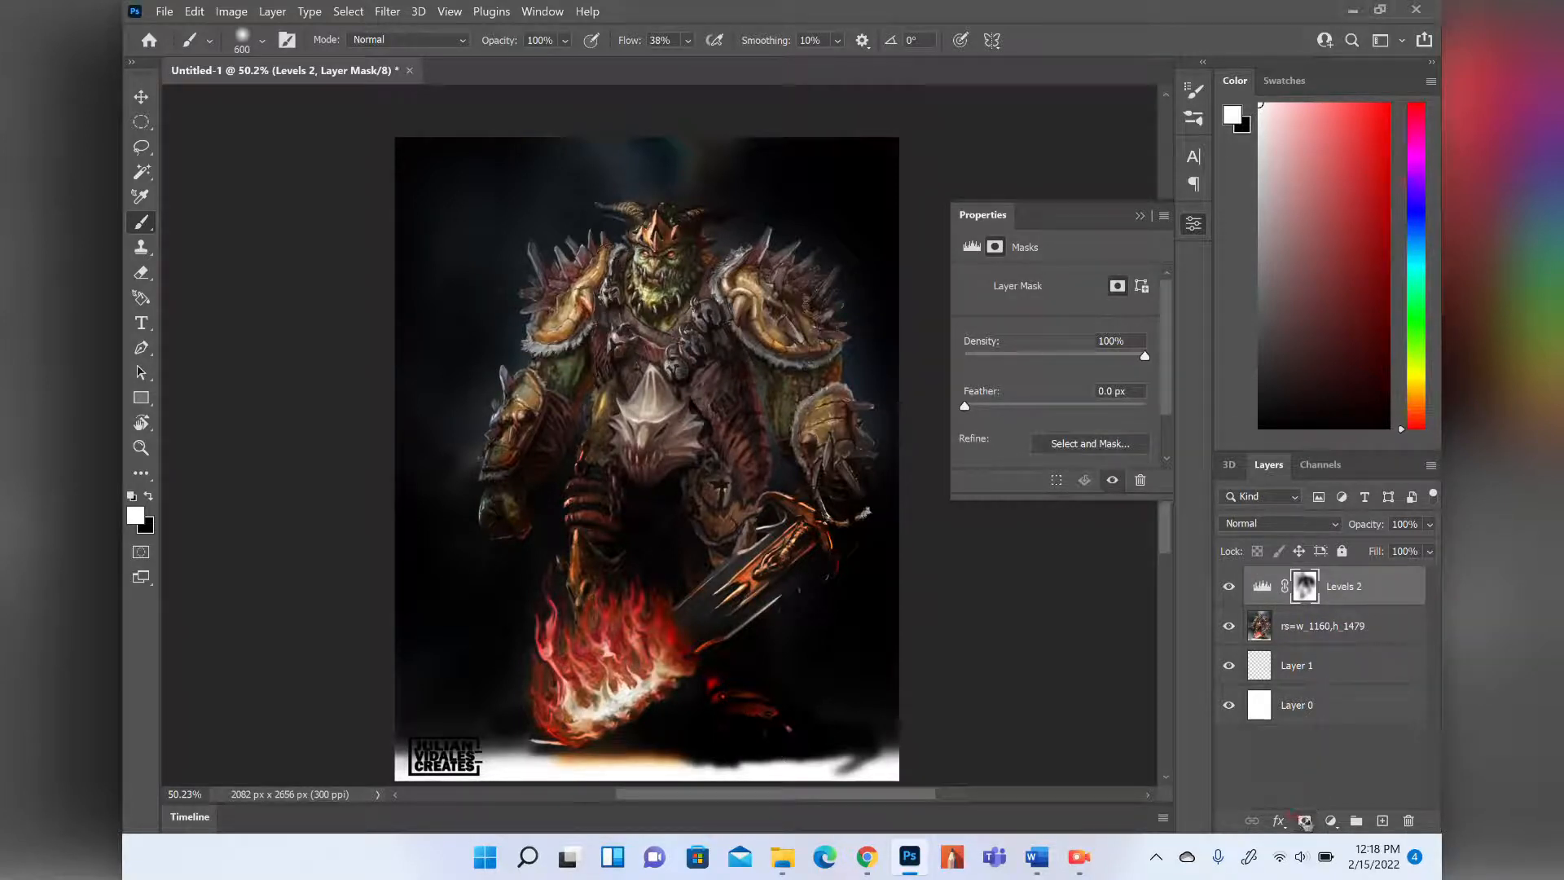
pyautogui.click(1303, 627)
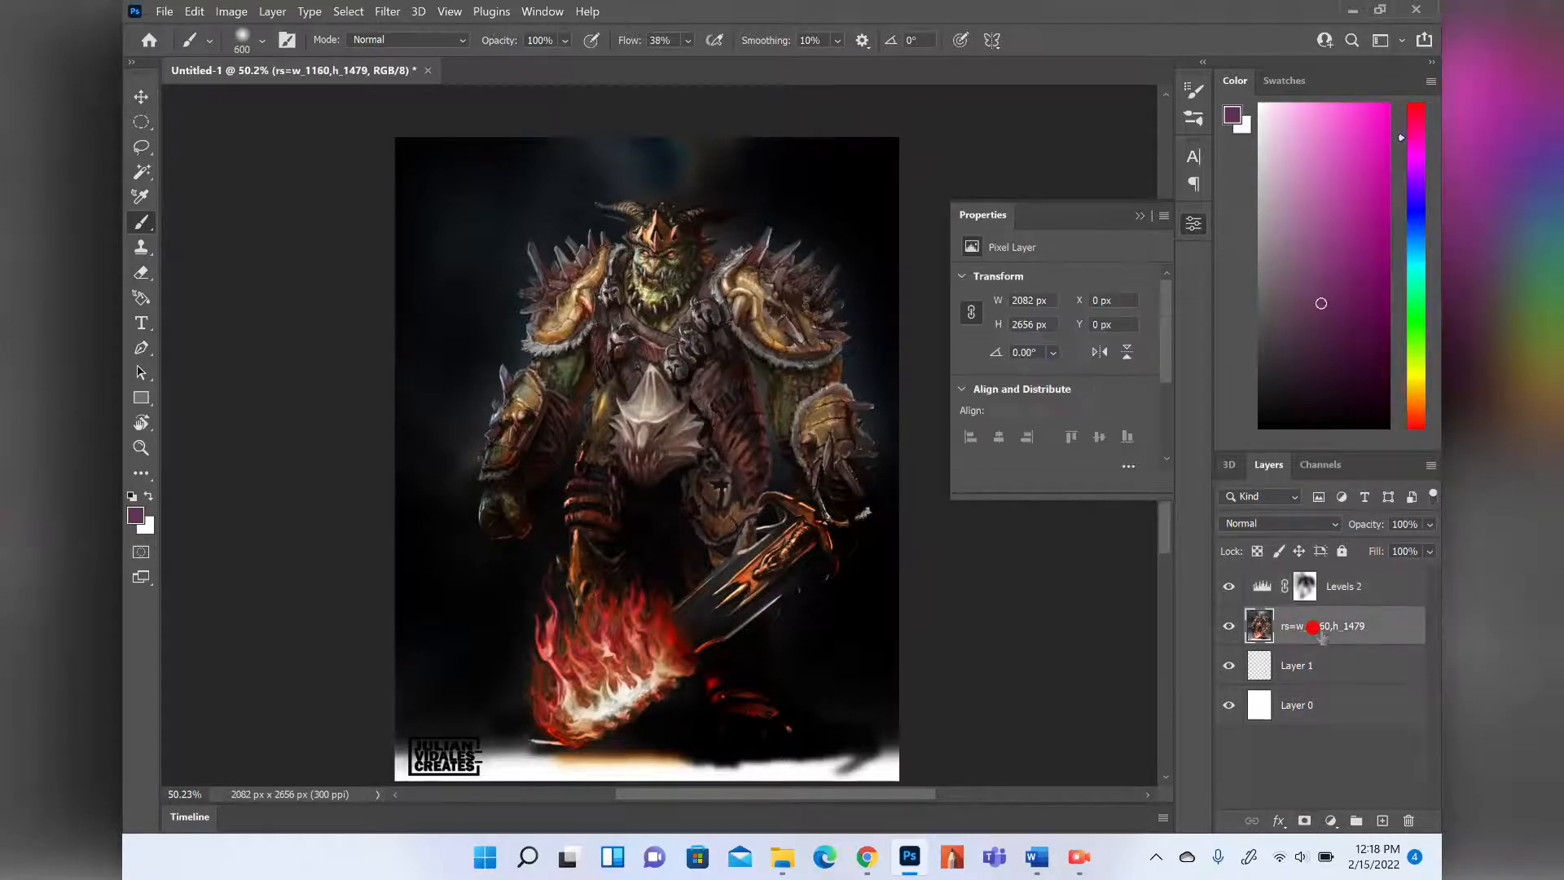
pyautogui.click(1305, 820)
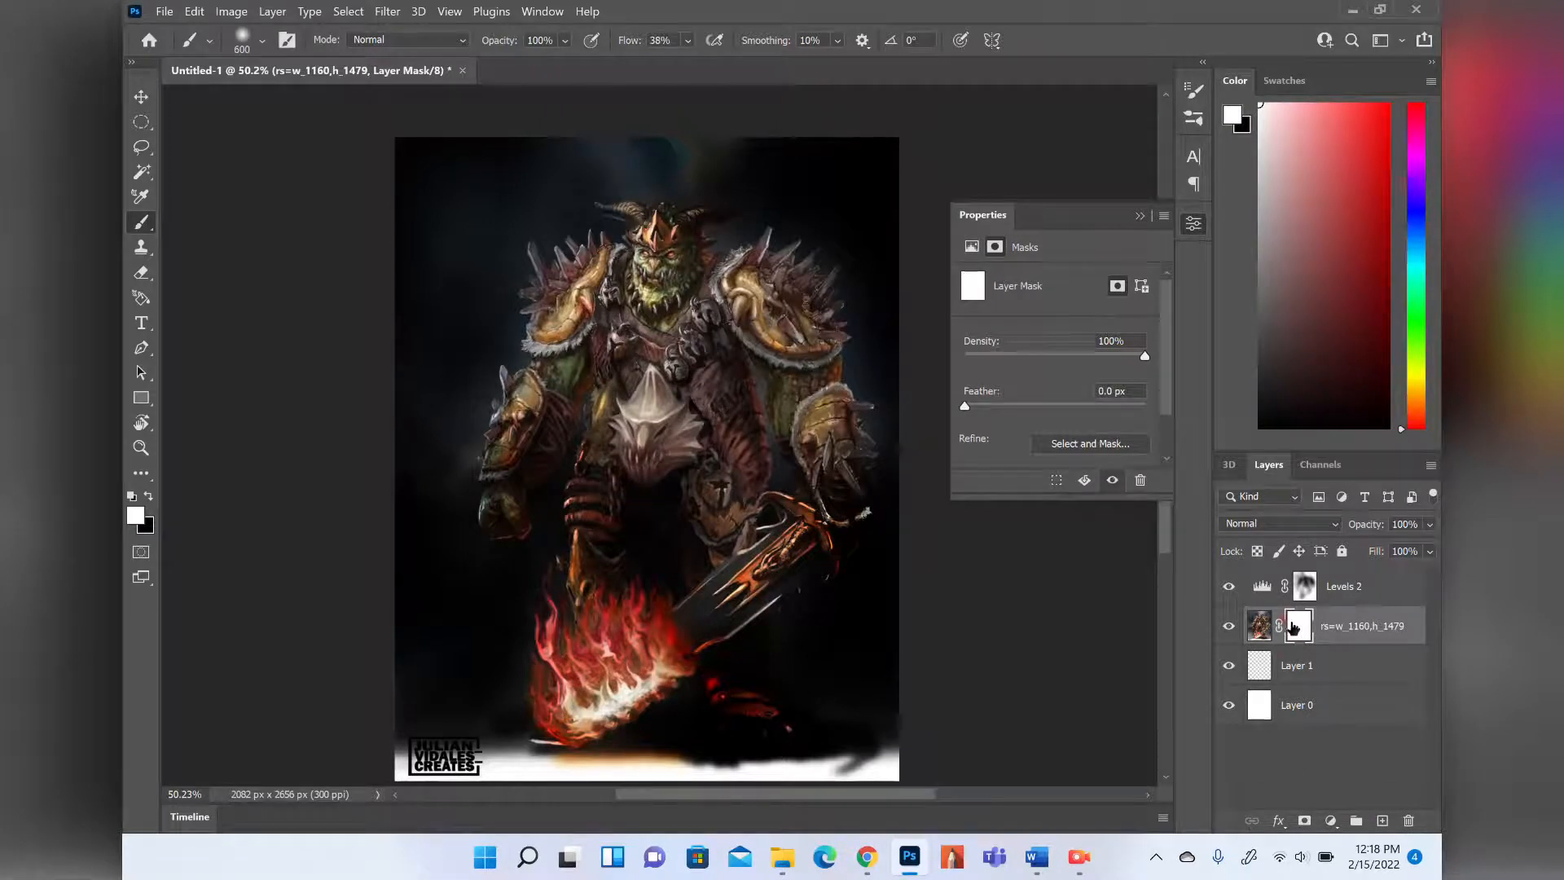
pyautogui.hotkey('ctrl', 'z')
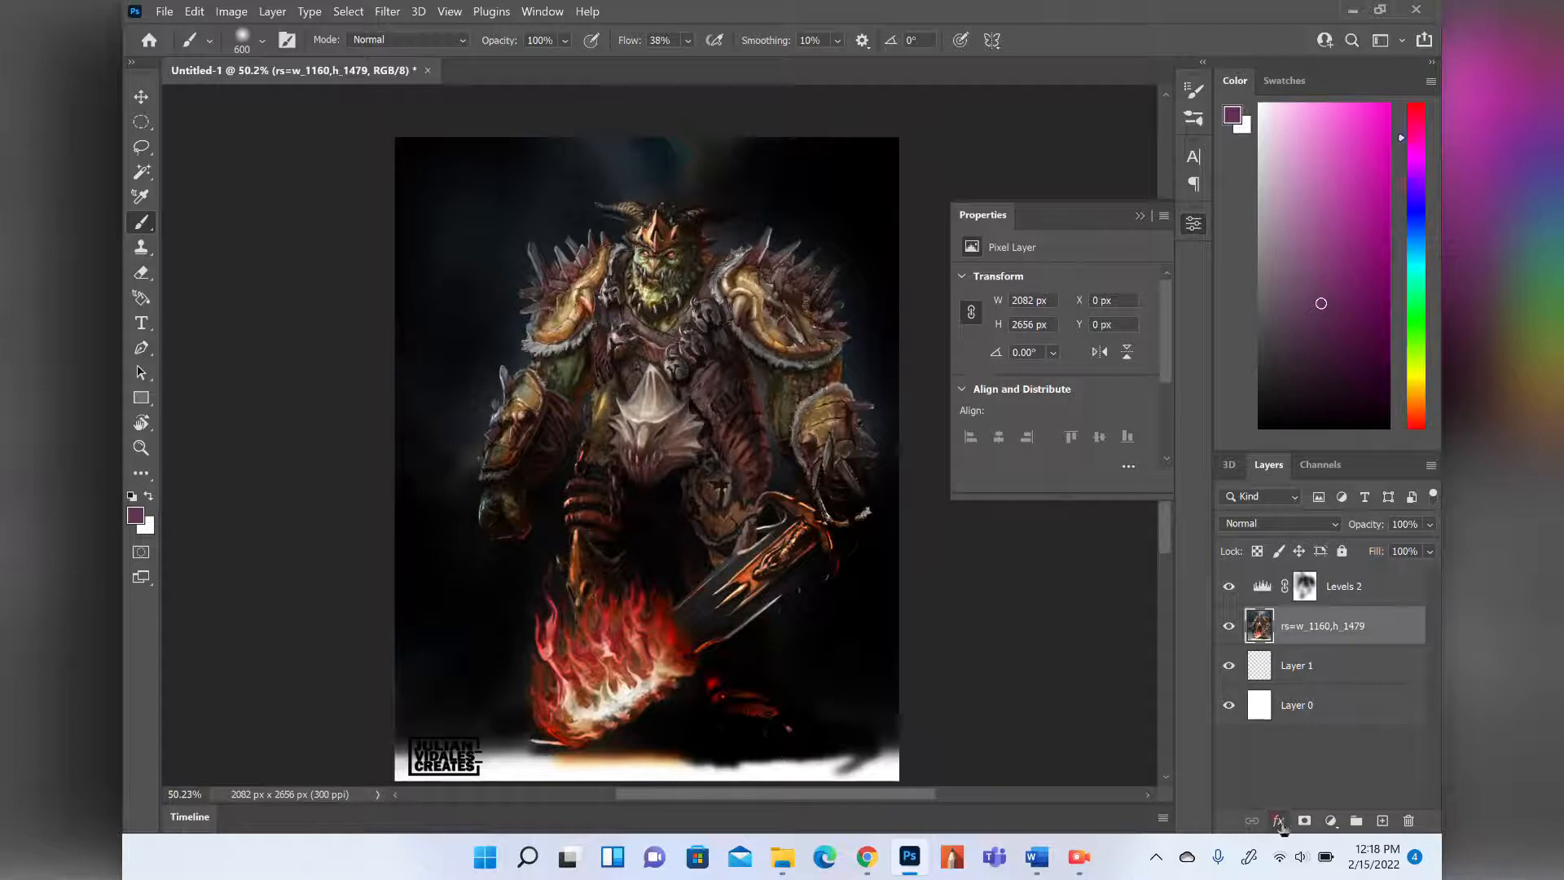
# Hide the Levels 2 adjustment layer, and view the list of effects available for the creature image layer.
pyautogui.click(1228, 586)
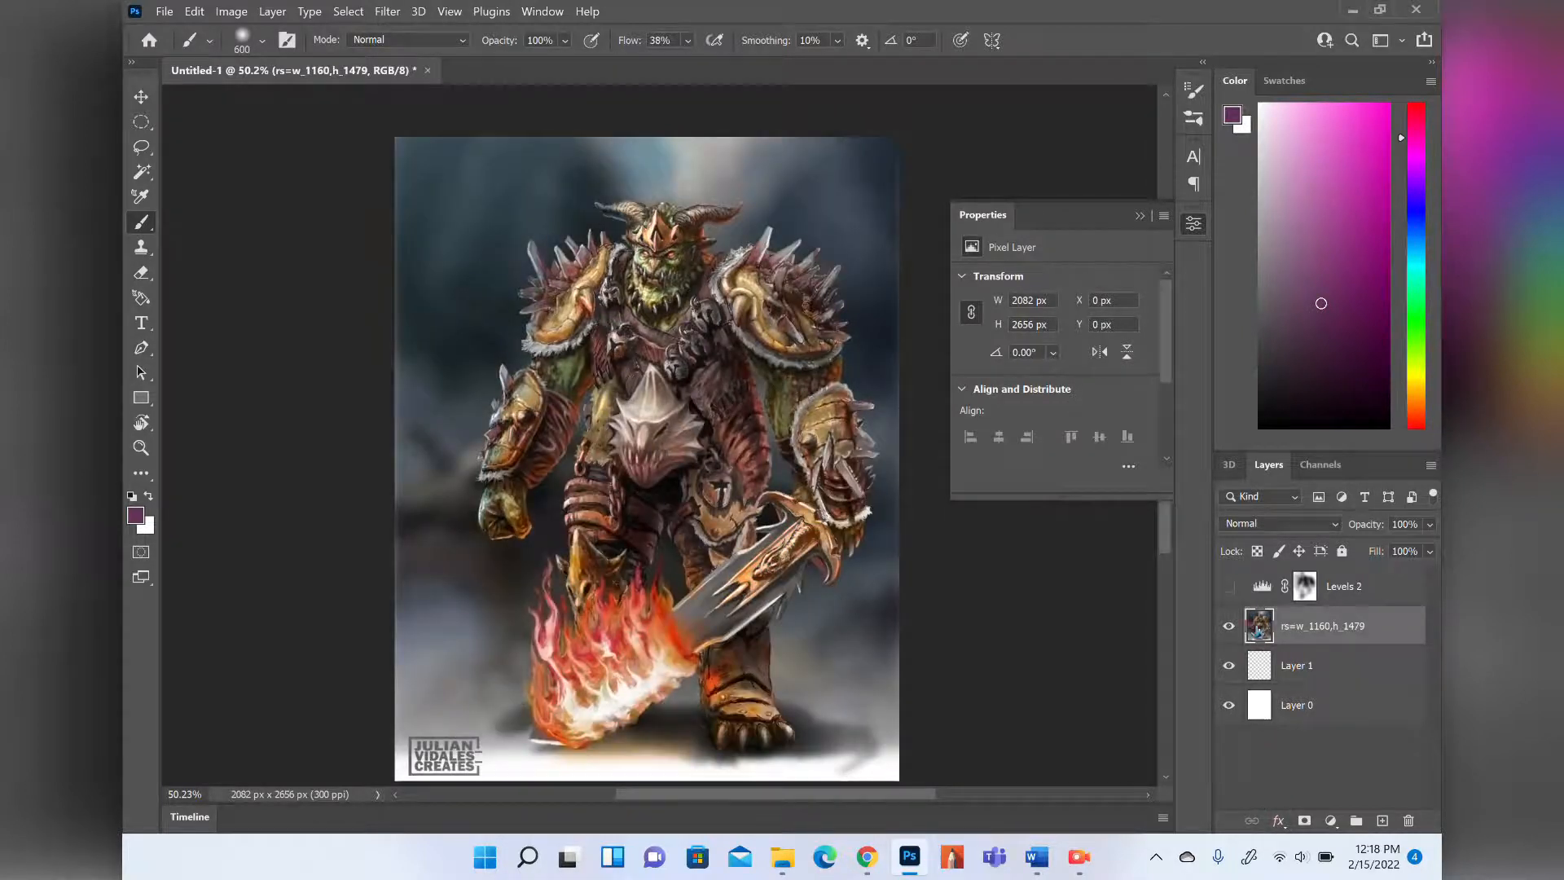
pyautogui.click(1278, 821)
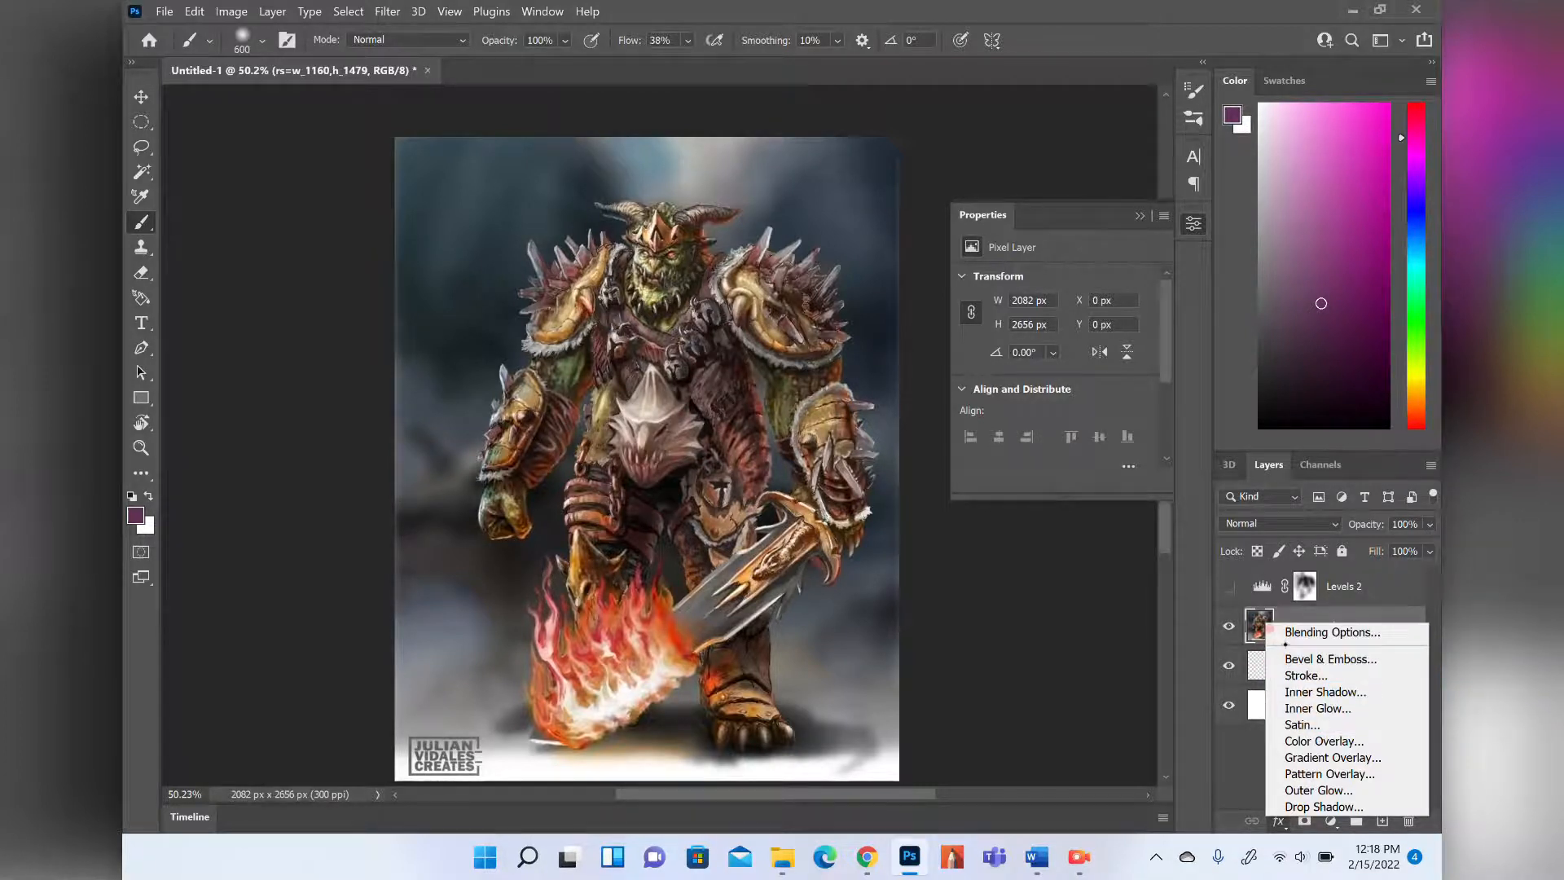
pyautogui.click(1260, 747)
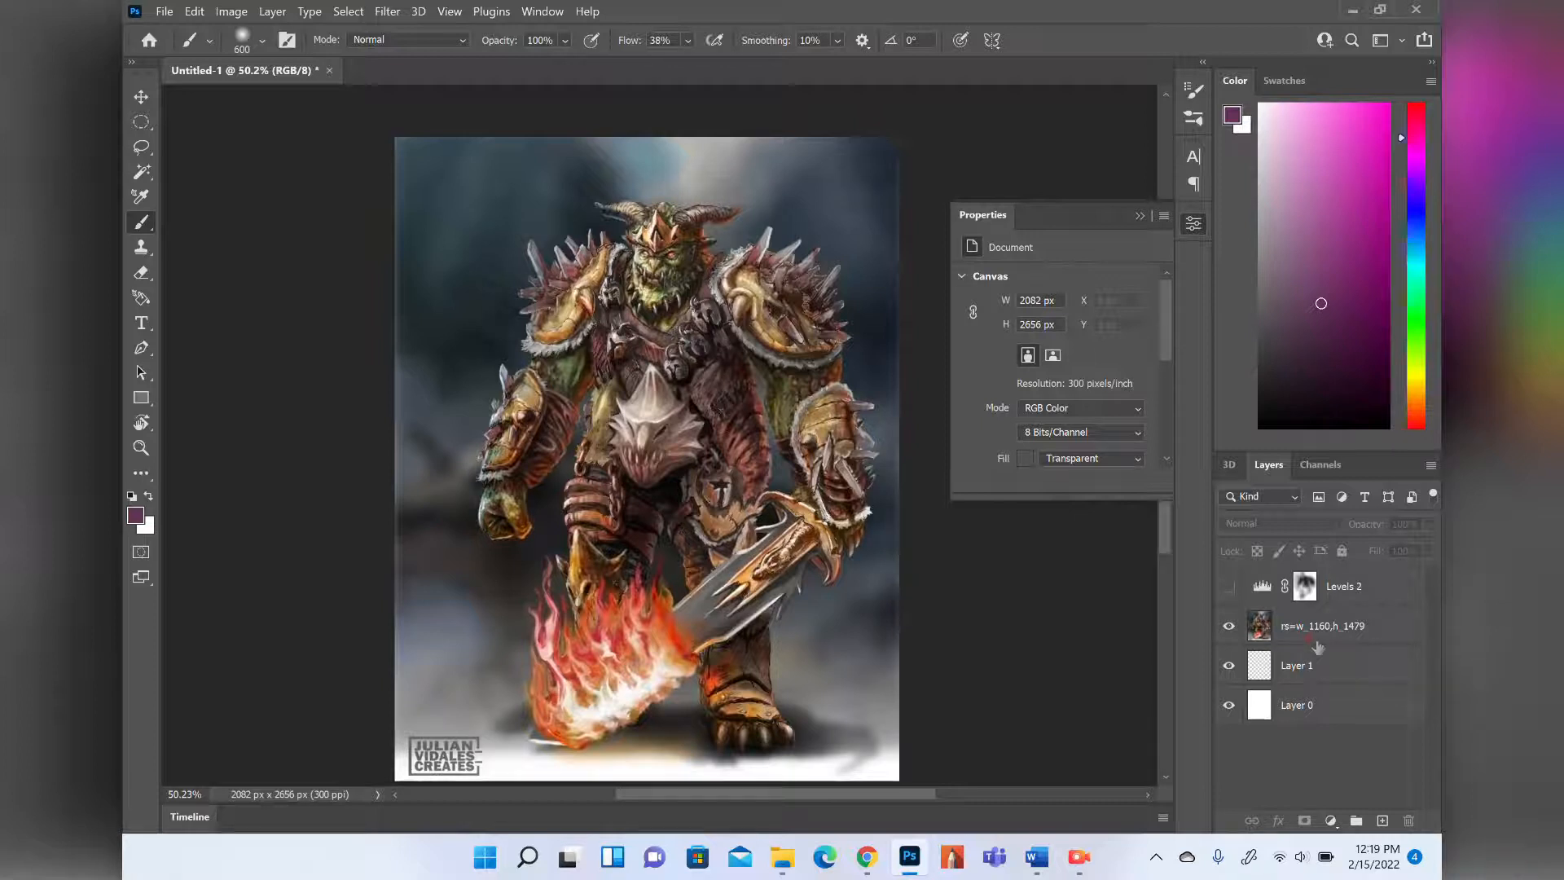
# Lasso the creature's horned head, copy it from the rs=w_1160,h_1479 layer to a new layer, and move the copy to the image's upper-left corner.
pyautogui.press('l')
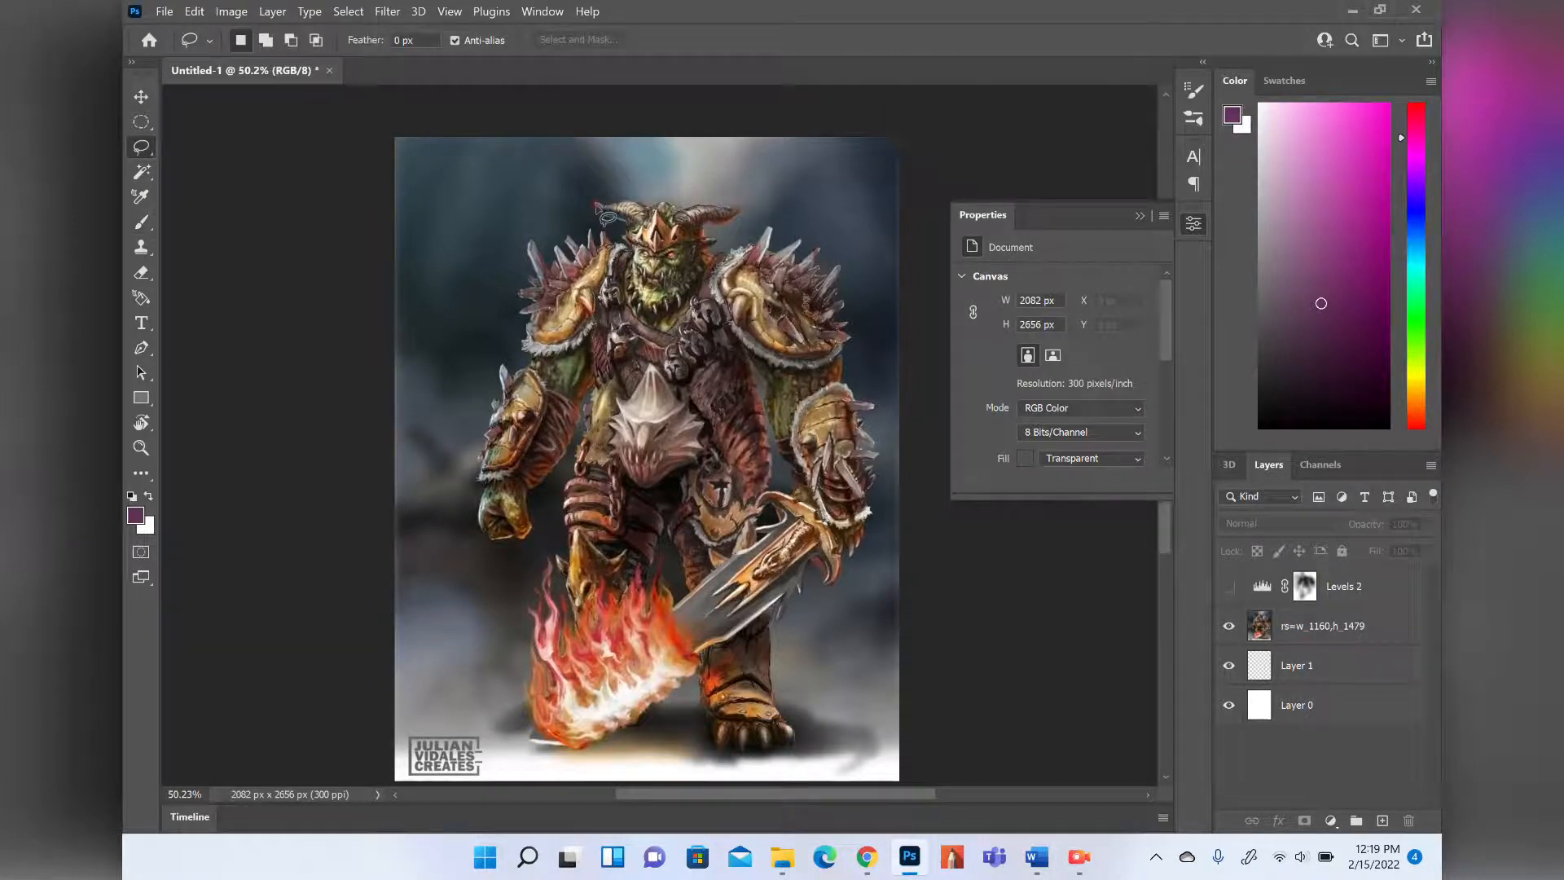
pyautogui.moveTo(607, 220)
pyautogui.mouseDown()
pyautogui.moveTo(633, 323)
pyautogui.moveTo(660, 334)
pyautogui.moveTo(709, 273)
pyautogui.moveTo(713, 237)
pyautogui.moveTo(752, 217)
pyautogui.moveTo(739, 198)
pyautogui.moveTo(595, 205)
pyautogui.mouseUp()
pyautogui.click(1259, 627)
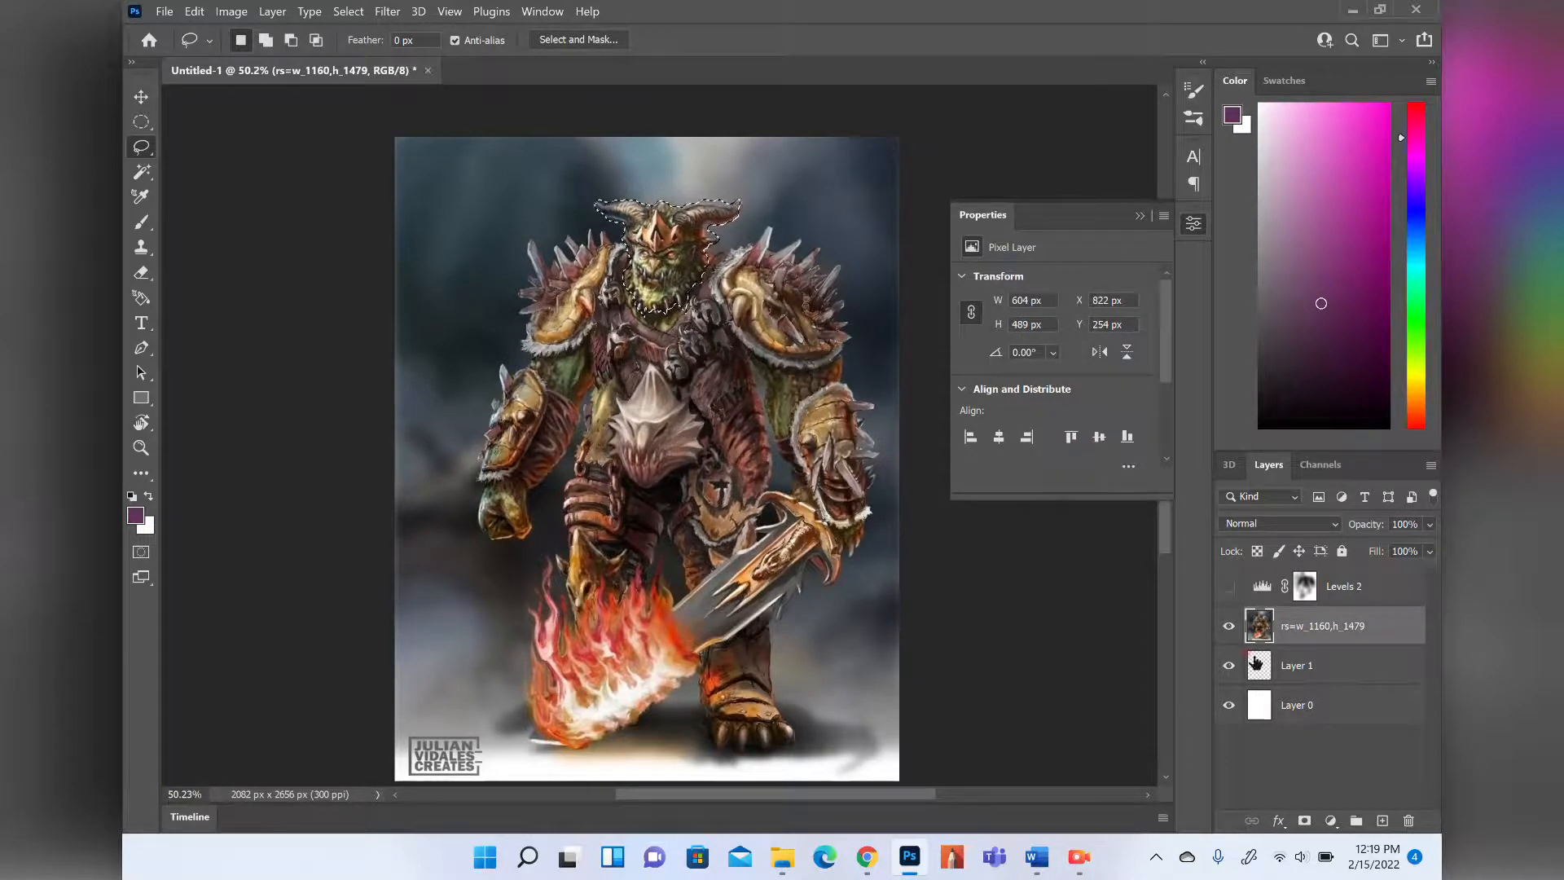
pyautogui.hotkey('ctrl', 'j')
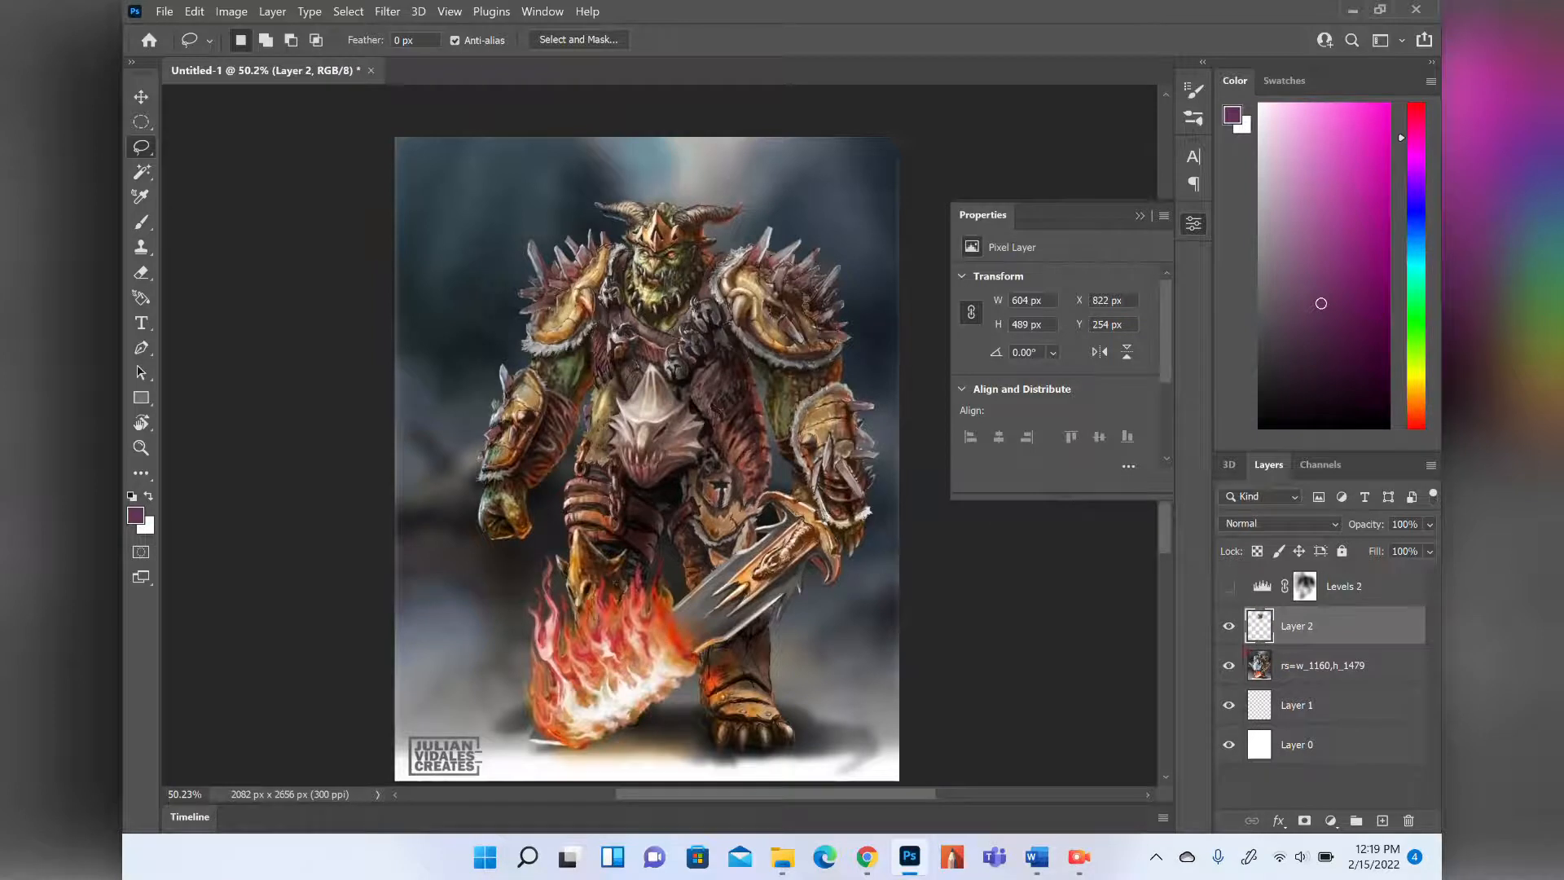
pyautogui.press('v')
pyautogui.moveTo(677, 206)
pyautogui.mouseDown()
pyautogui.moveTo(477, 173)
pyautogui.moveTo(495, 176)
pyautogui.mouseUp()
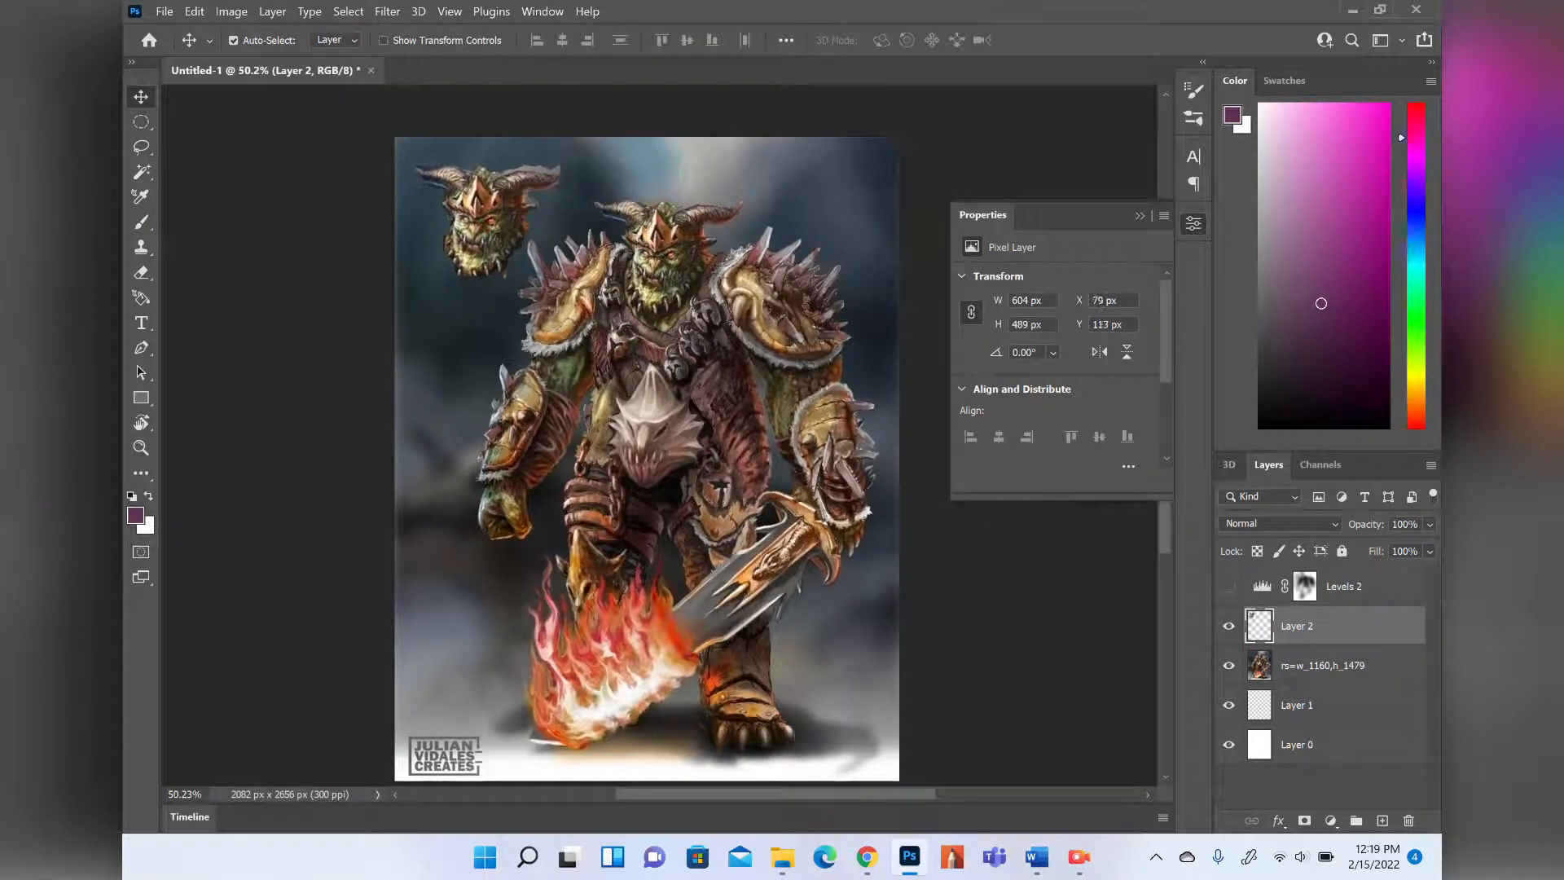
# Try a drop shadow on the copied head with 64% opacity, 29 px distance, 10% spread and 4 px size, and switch it off.
pyautogui.doubleClick(1355, 630)
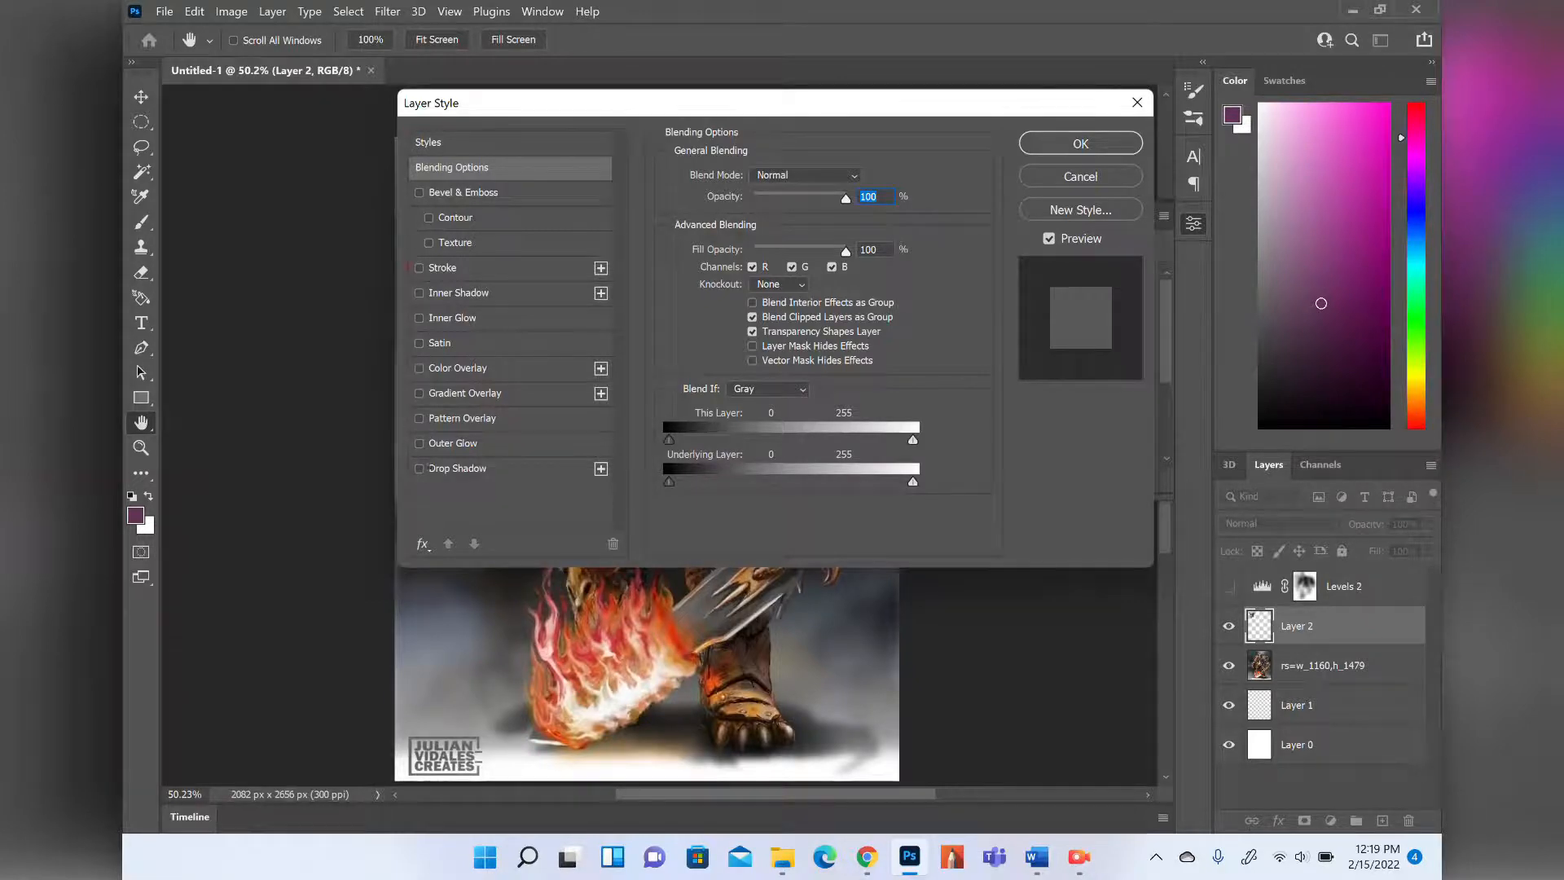
pyautogui.click(419, 469)
pyautogui.moveTo(451, 103); pyautogui.dragTo(604, 369)
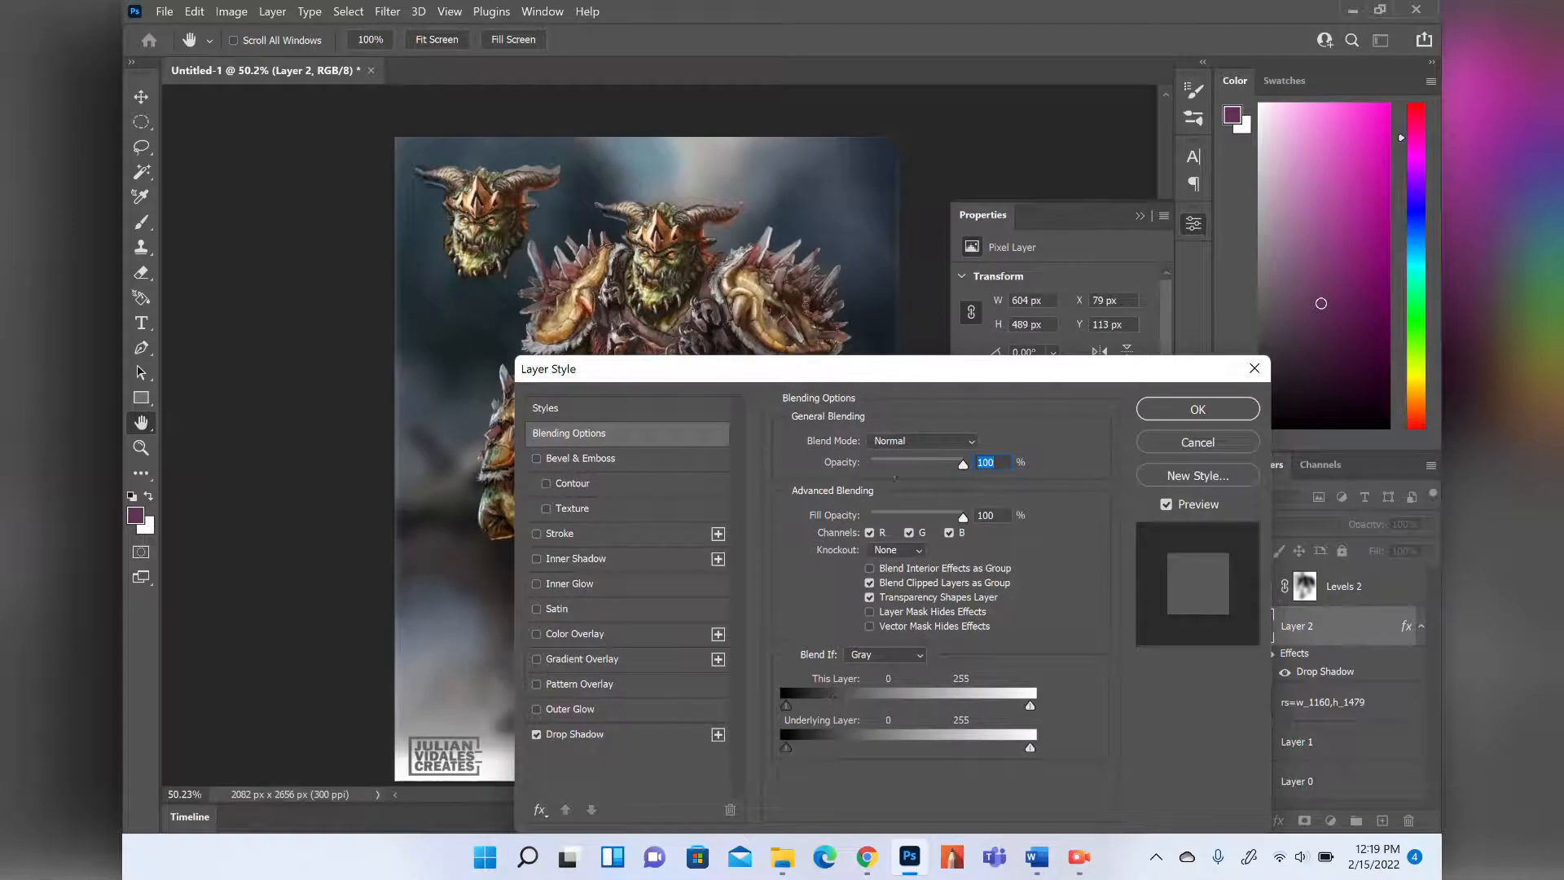
pyautogui.click(570, 734)
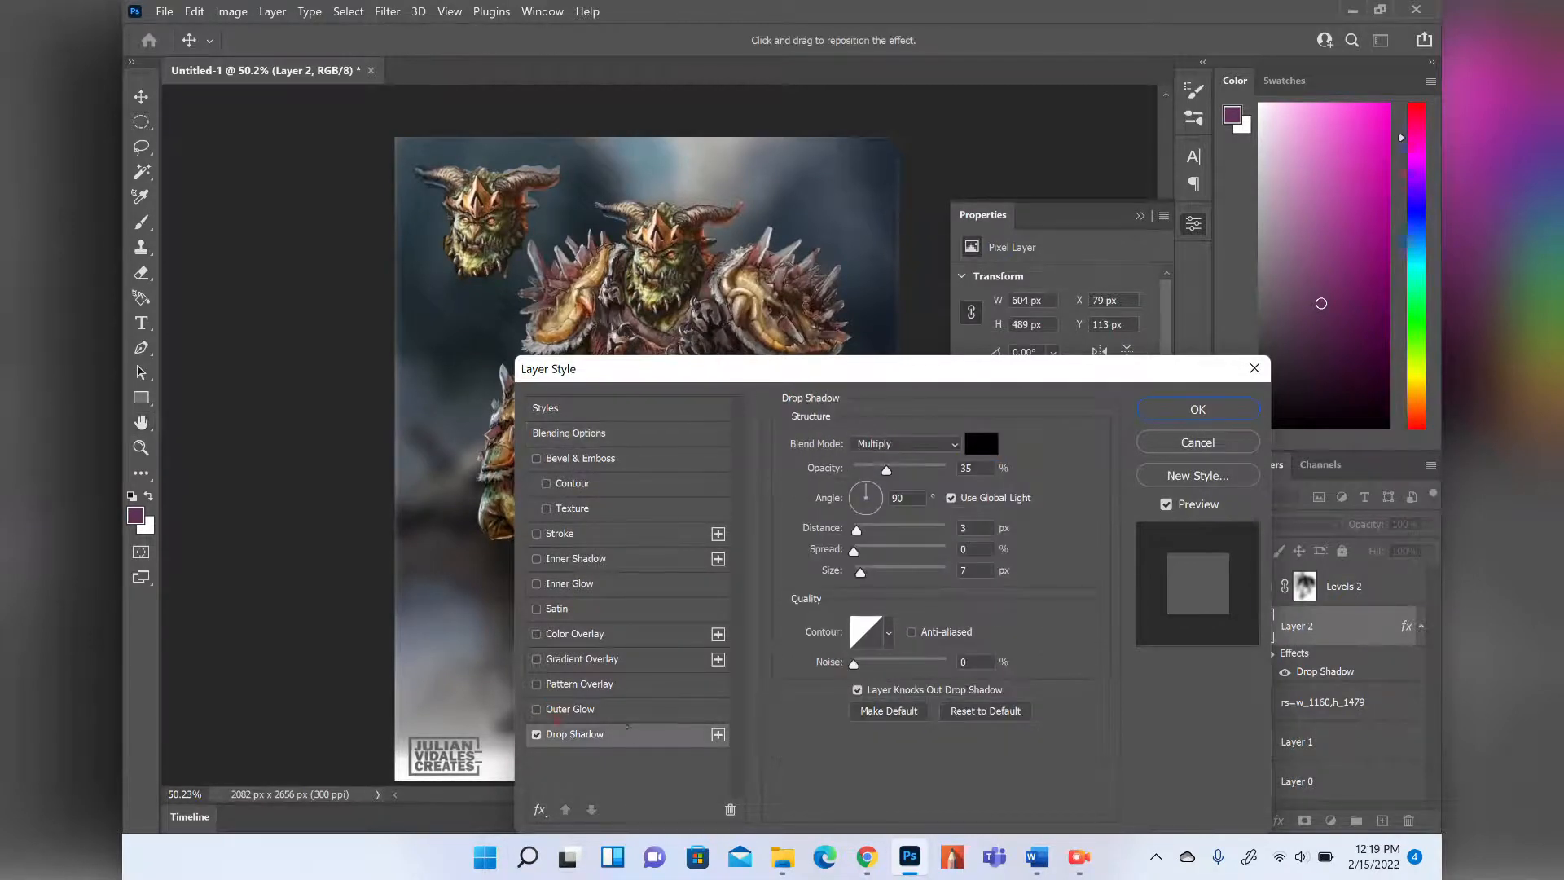
pyautogui.moveTo(856, 531)
pyautogui.mouseDown()
pyautogui.moveTo(893, 531)
pyautogui.moveTo(875, 530)
pyautogui.moveTo(880, 573)
pyautogui.moveTo(899, 572)
pyautogui.moveTo(857, 573)
pyautogui.moveTo(909, 552)
pyautogui.moveTo(863, 551)
pyautogui.moveTo(882, 531)
pyautogui.mouseUp()
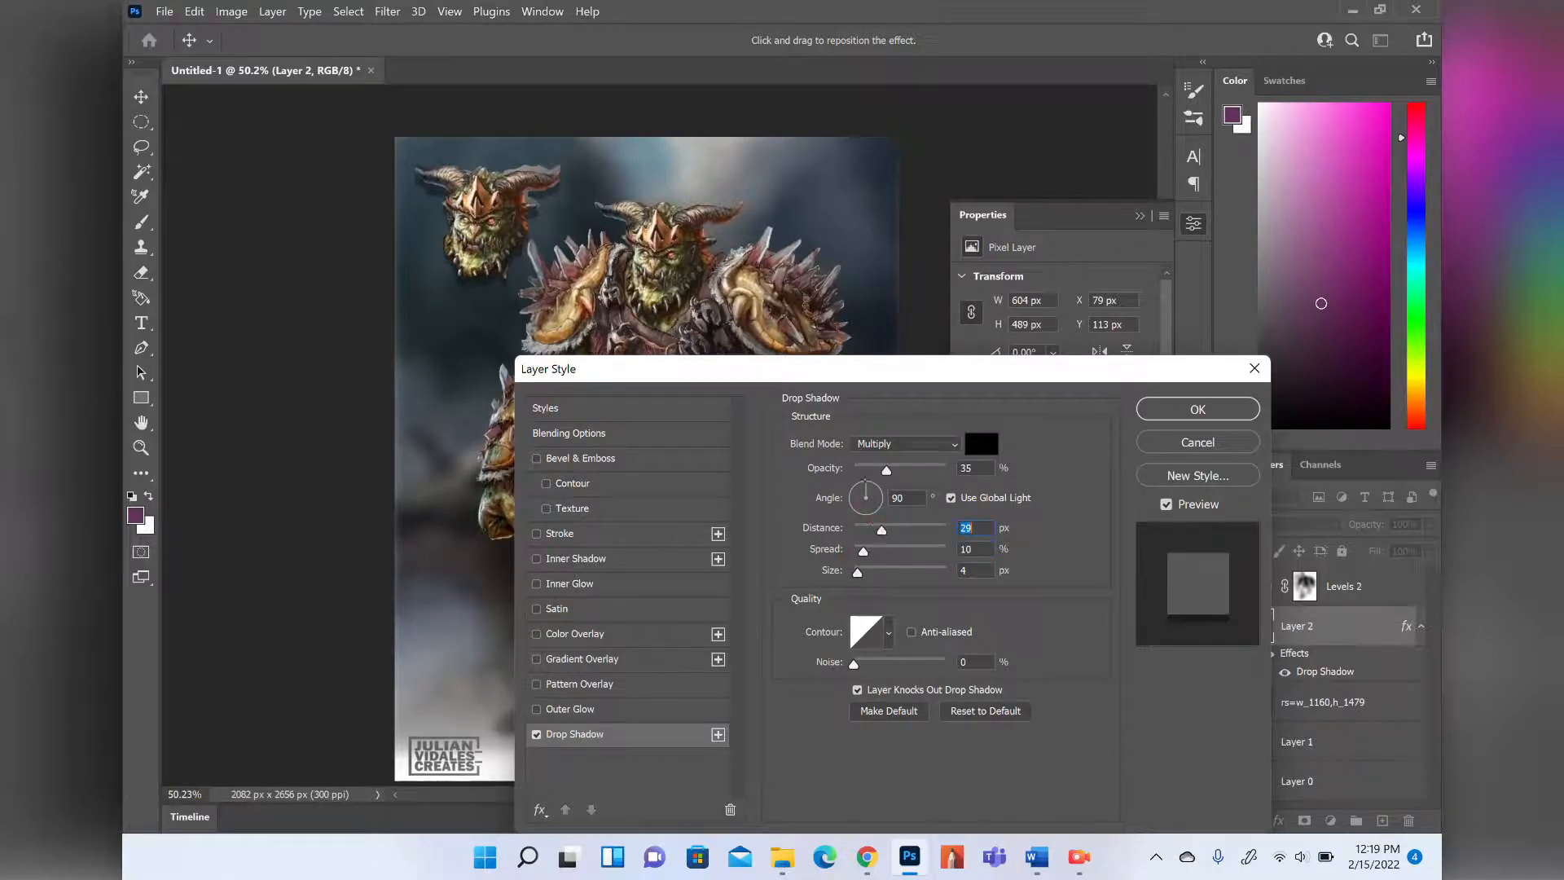
pyautogui.moveTo(887, 470); pyautogui.dragTo(913, 470)
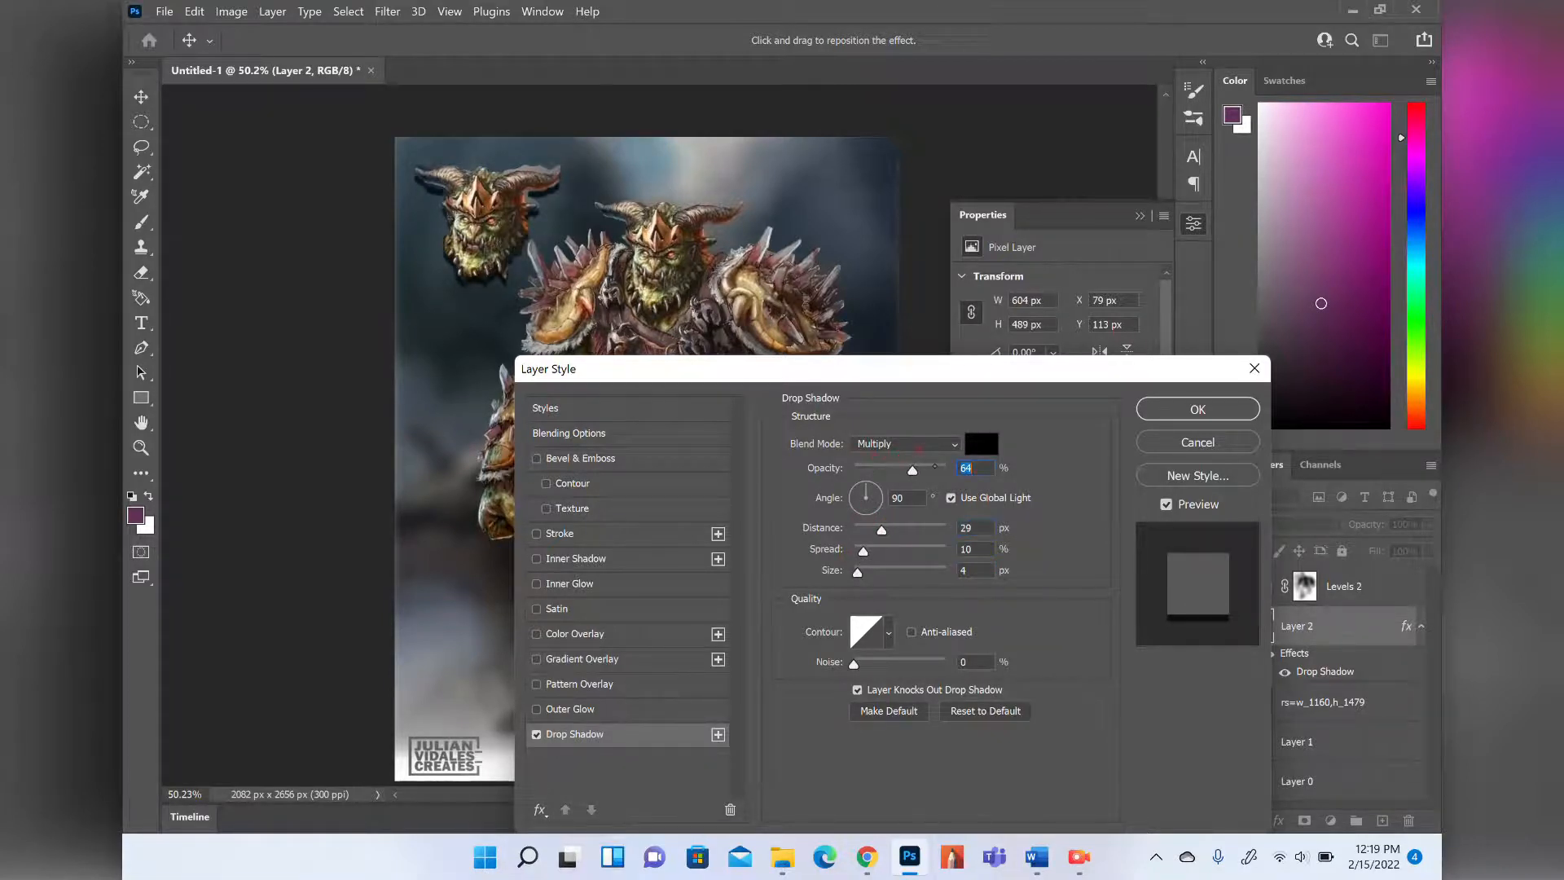
pyautogui.click(536, 734)
# Try an outer glow on the copied head with 59% opacity, 50% spread and 32 px size, and switch it off.
pyautogui.click(537, 709)
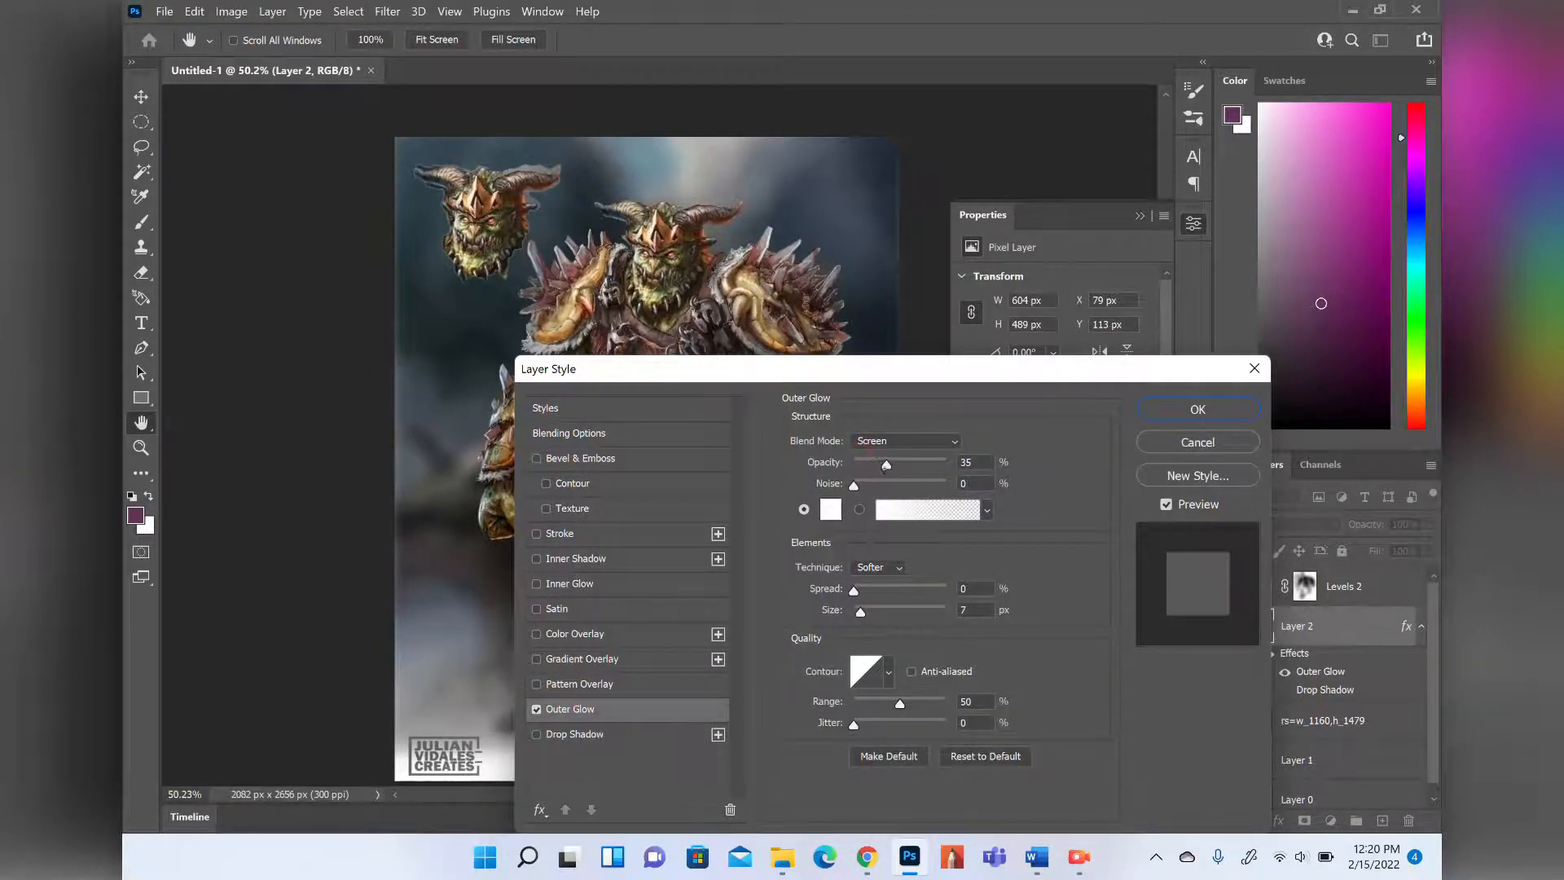
pyautogui.moveTo(886, 464); pyautogui.dragTo(909, 465)
pyautogui.moveTo(854, 591)
pyautogui.mouseDown()
pyautogui.moveTo(900, 590)
pyautogui.moveTo(897, 613)
pyautogui.moveTo(871, 612)
pyautogui.mouseUp()
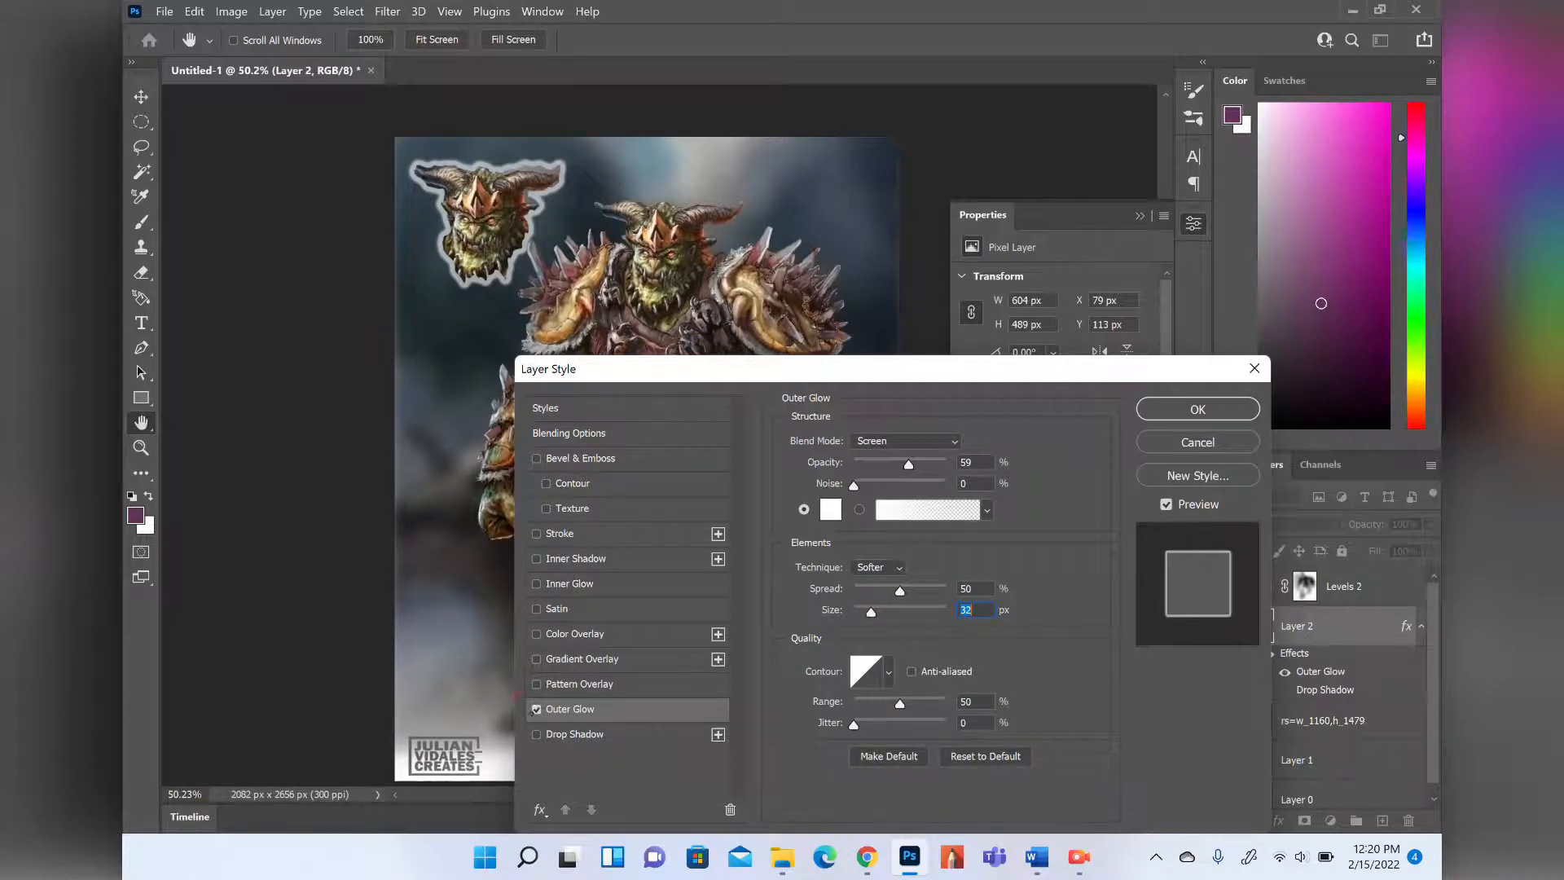
pyautogui.click(537, 708)
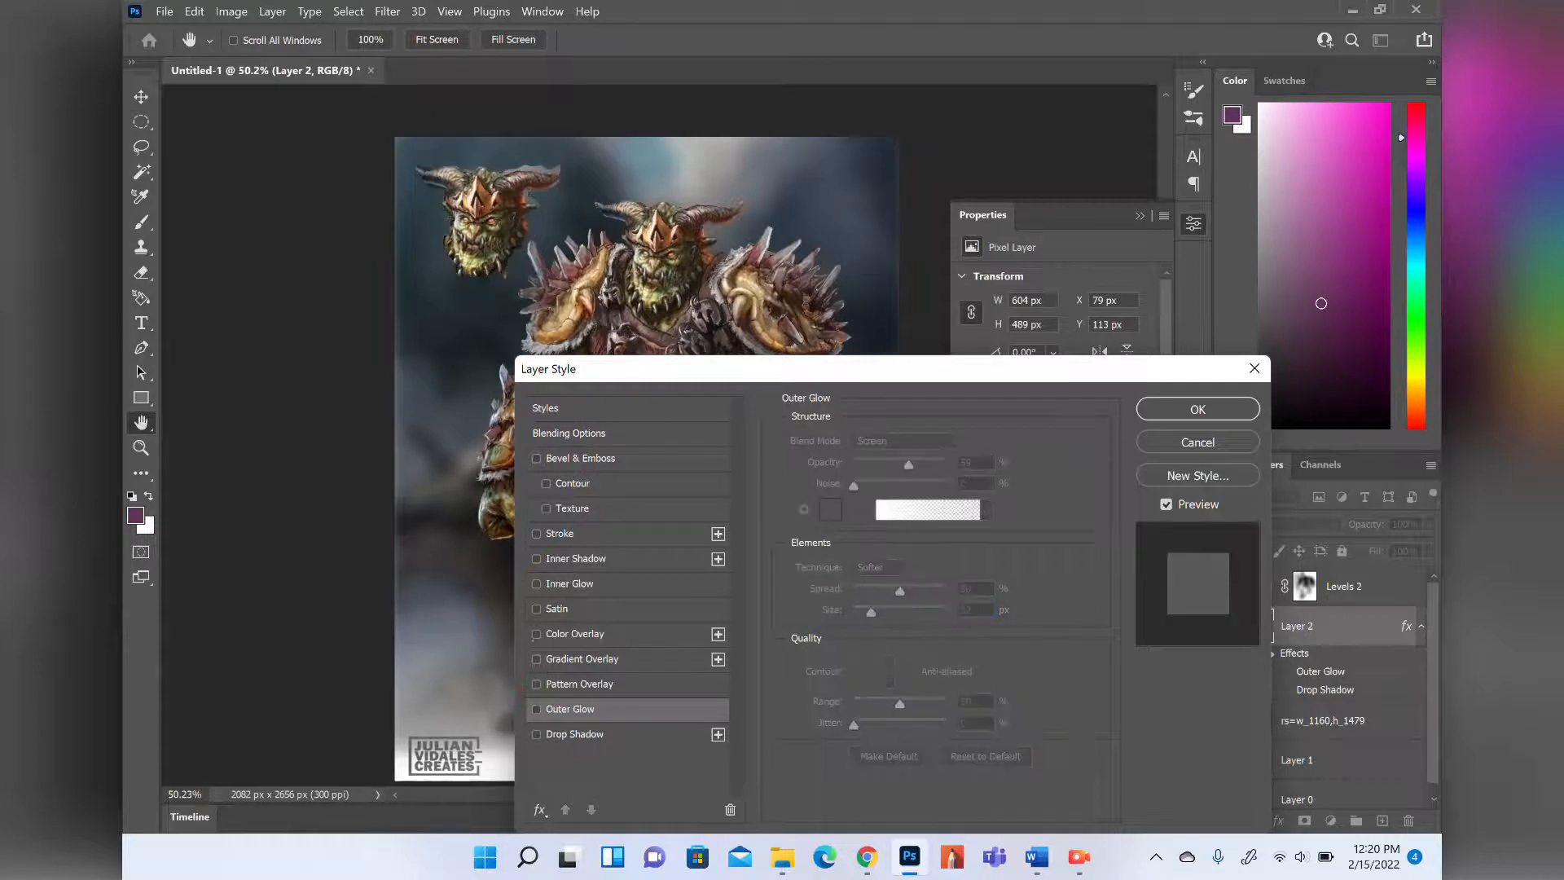
# Add a white (ffffff) stroke 13 px wide to the copied head layer.
pyautogui.click(536, 533)
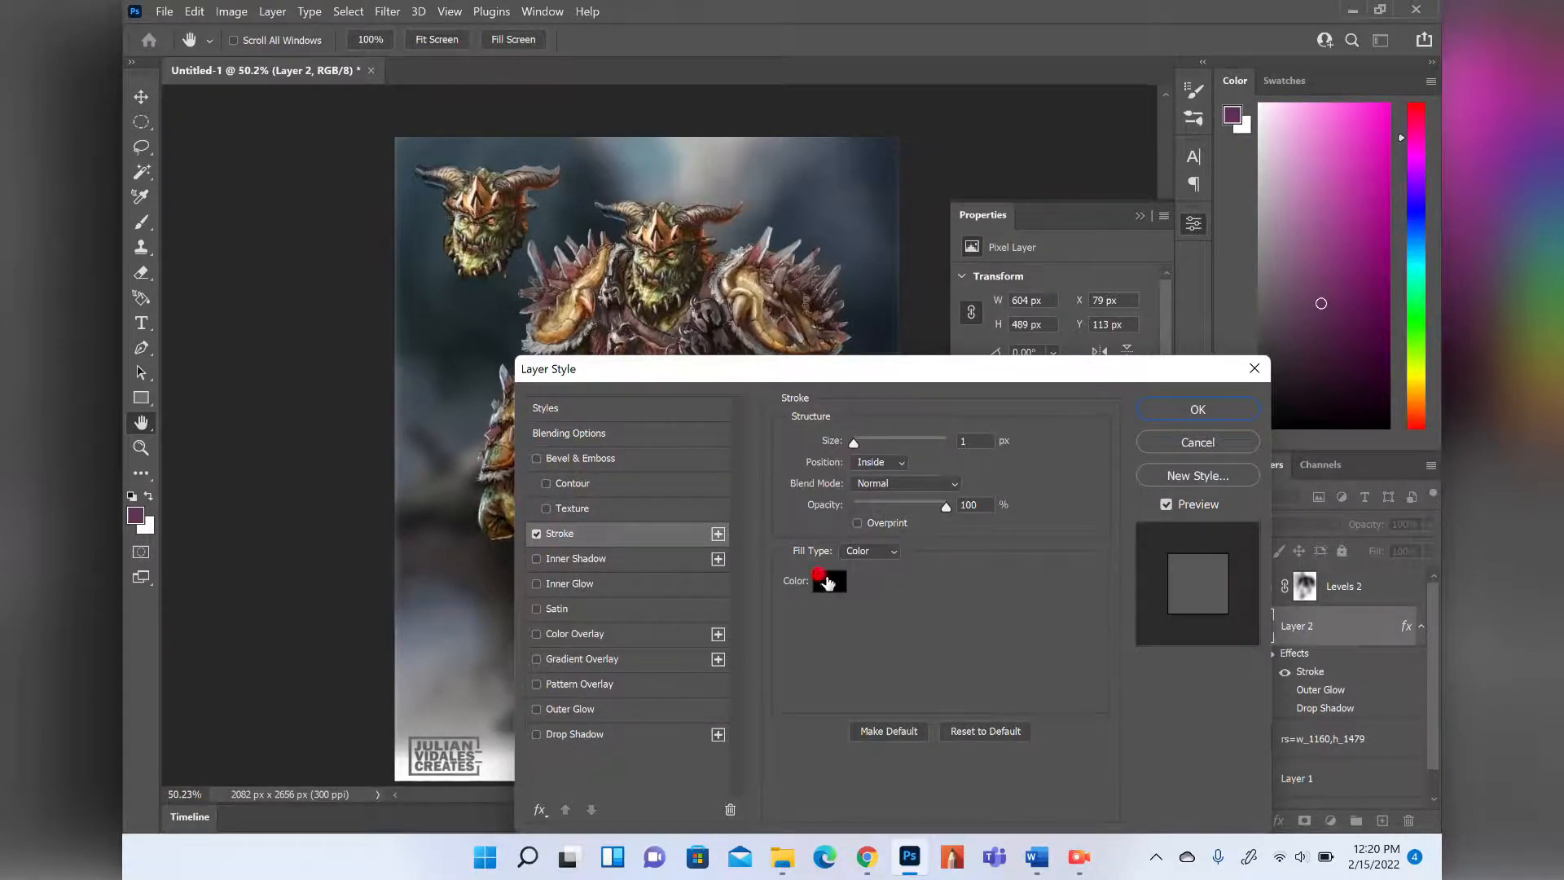
pyautogui.click(829, 581)
pyautogui.write('ffffff')
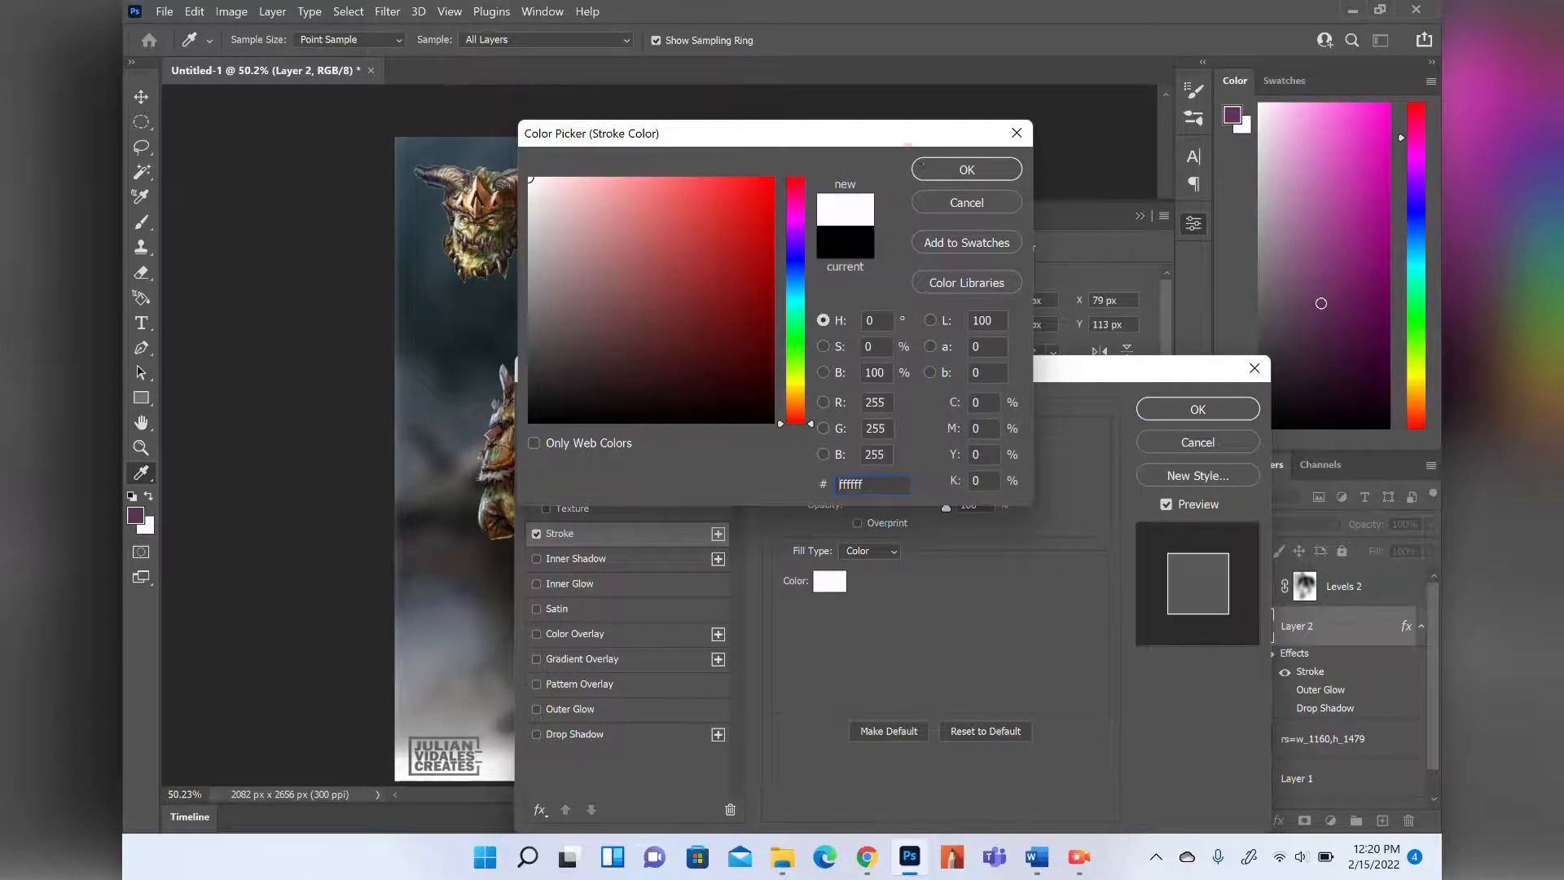
pyautogui.click(923, 167)
pyautogui.moveTo(854, 444)
pyautogui.mouseDown()
pyautogui.moveTo(877, 444)
pyautogui.moveTo(864, 444)
pyautogui.mouseUp()
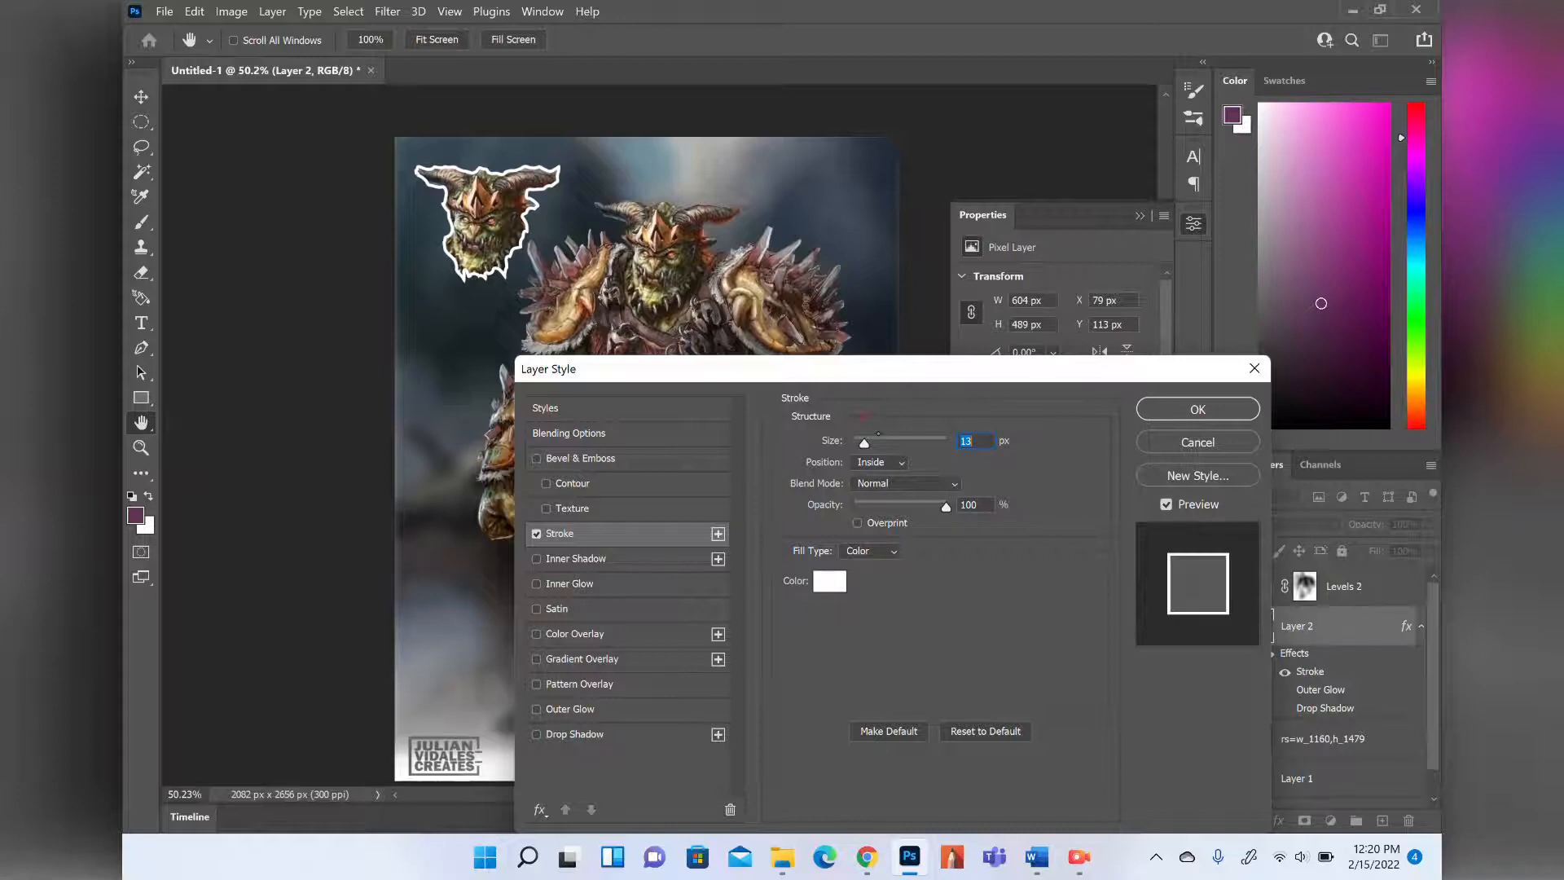
# Discard the stroke style changes and delete the copied head layer, Layer 2.
pyautogui.press('Escape')
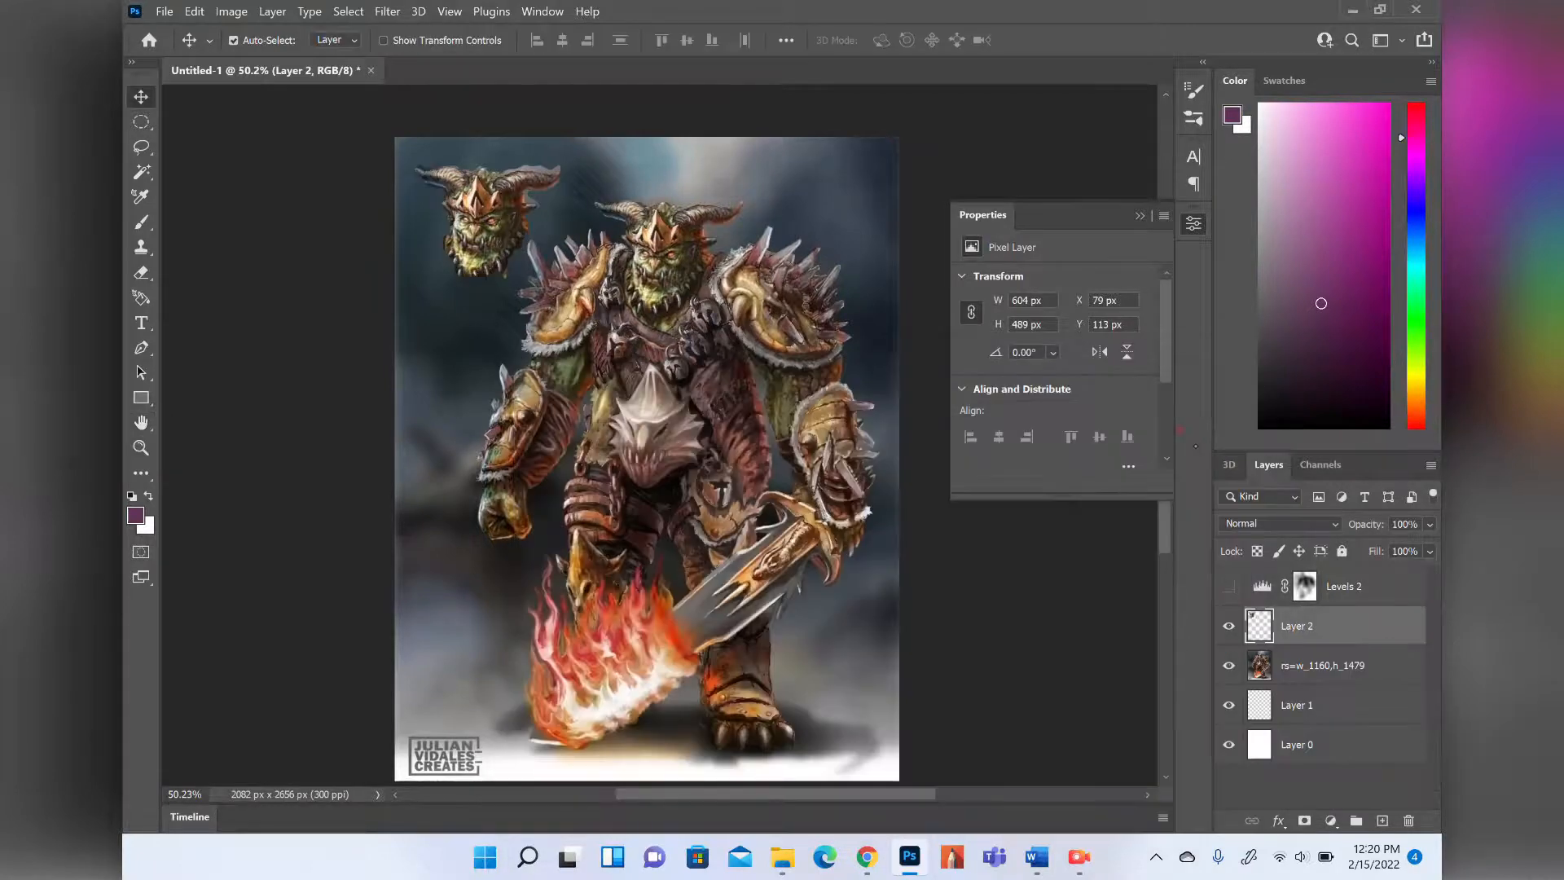
pyautogui.moveTo(1334, 627); pyautogui.dragTo(1410, 821)
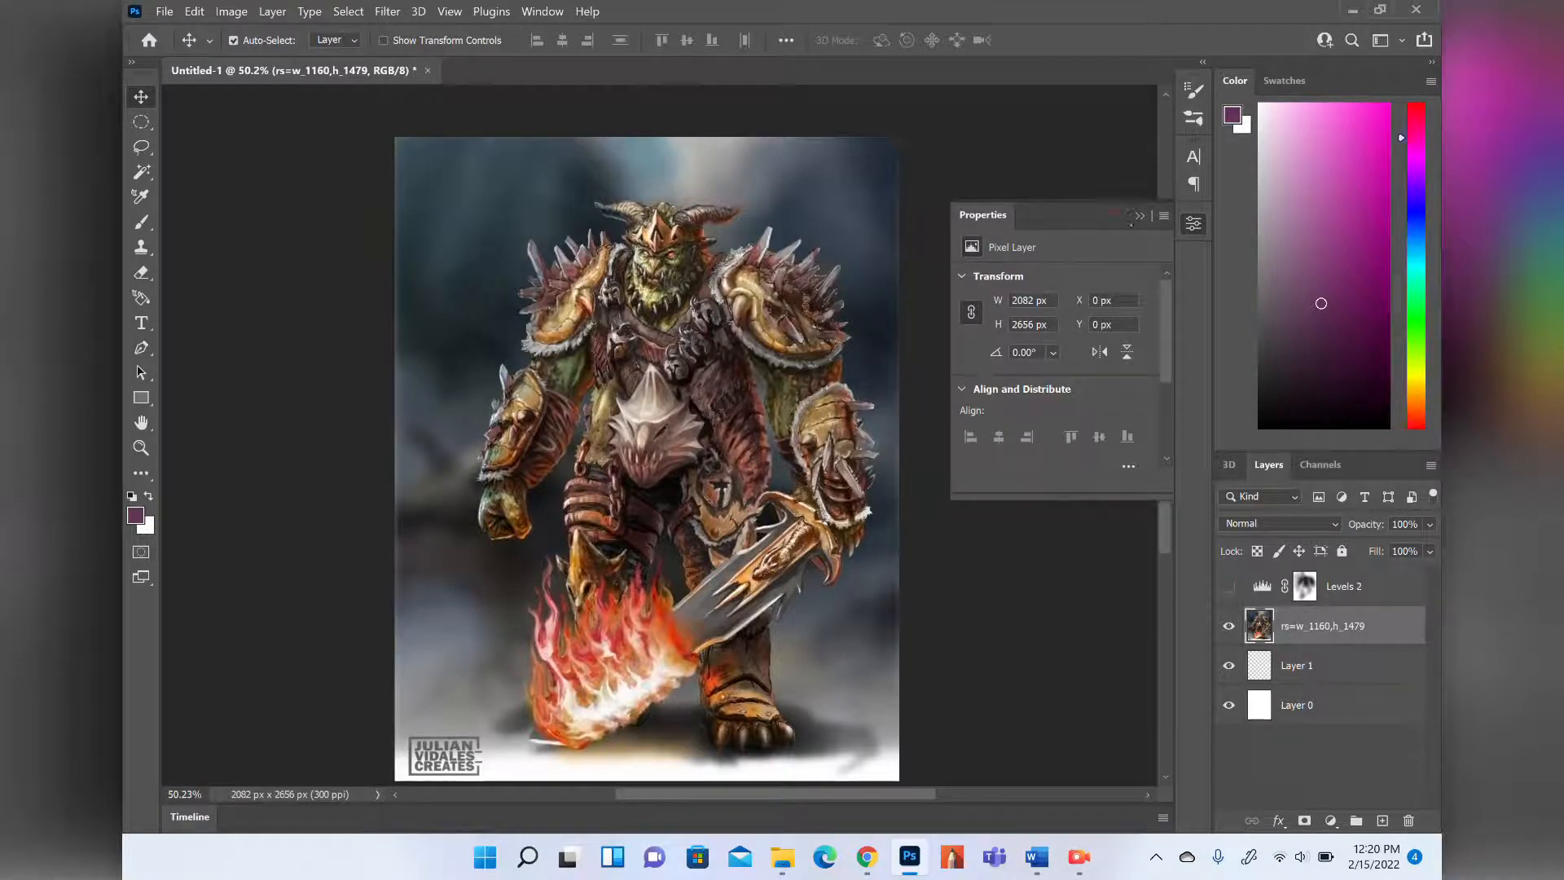
pyautogui.click(1140, 214)
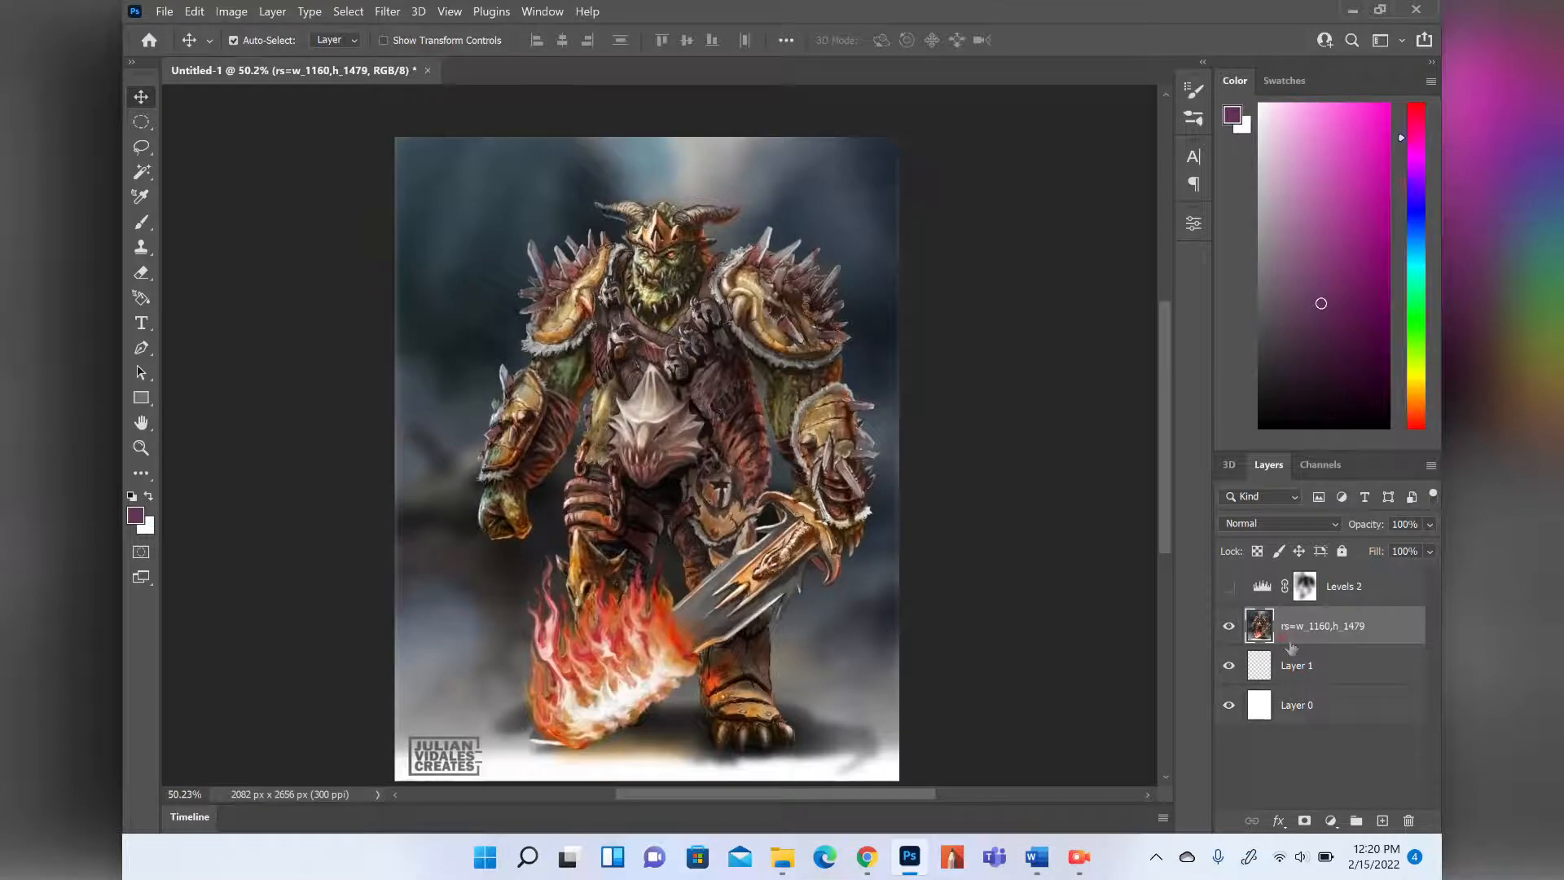
pyautogui.click(274, 11)
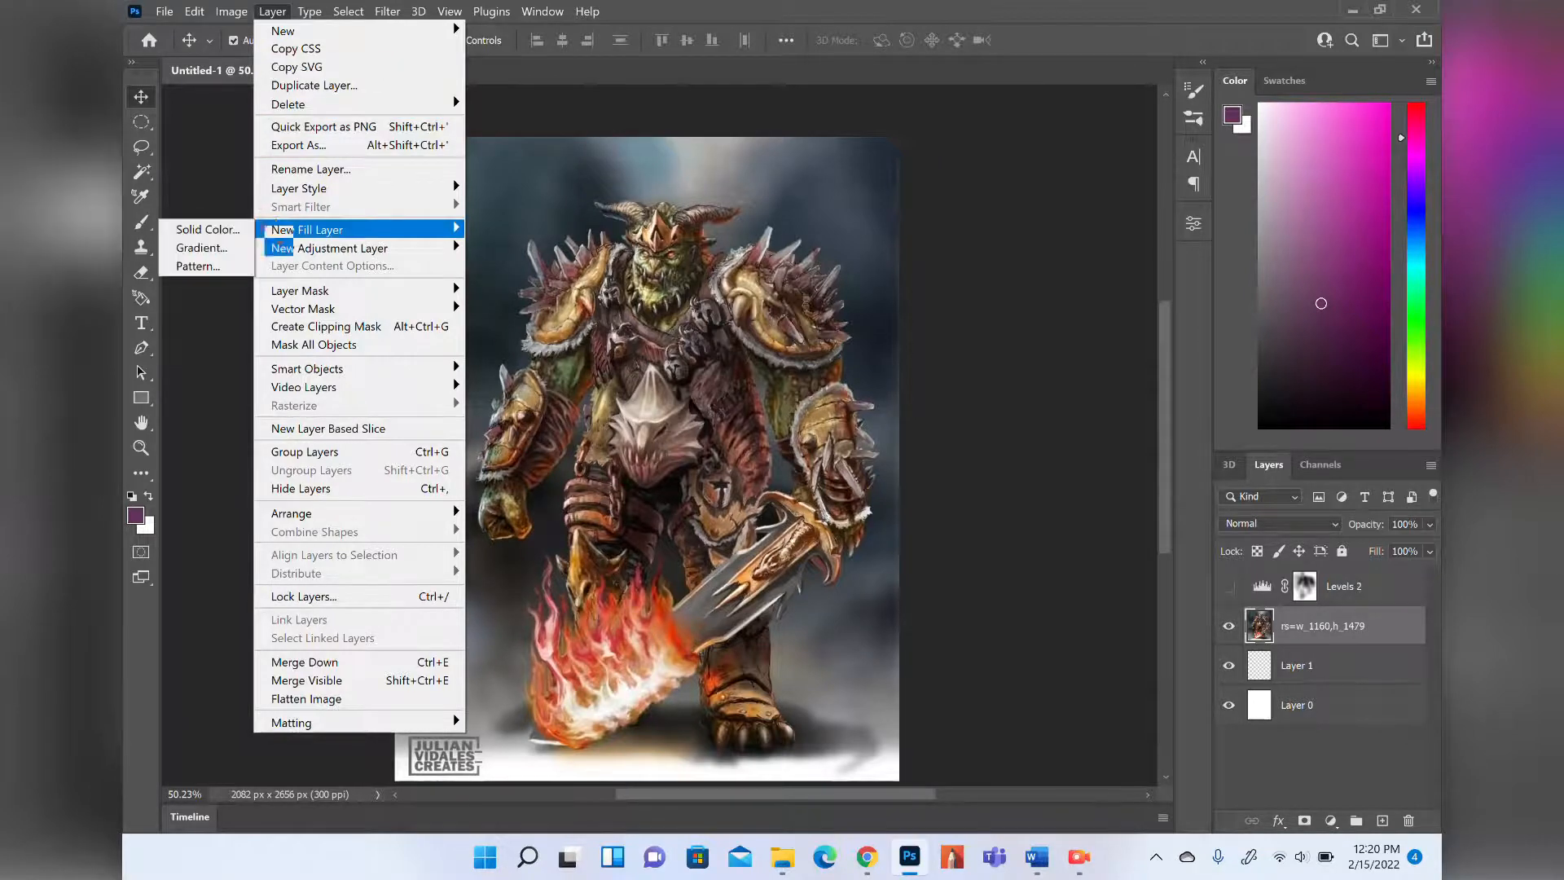
pyautogui.moveTo(278, 310)
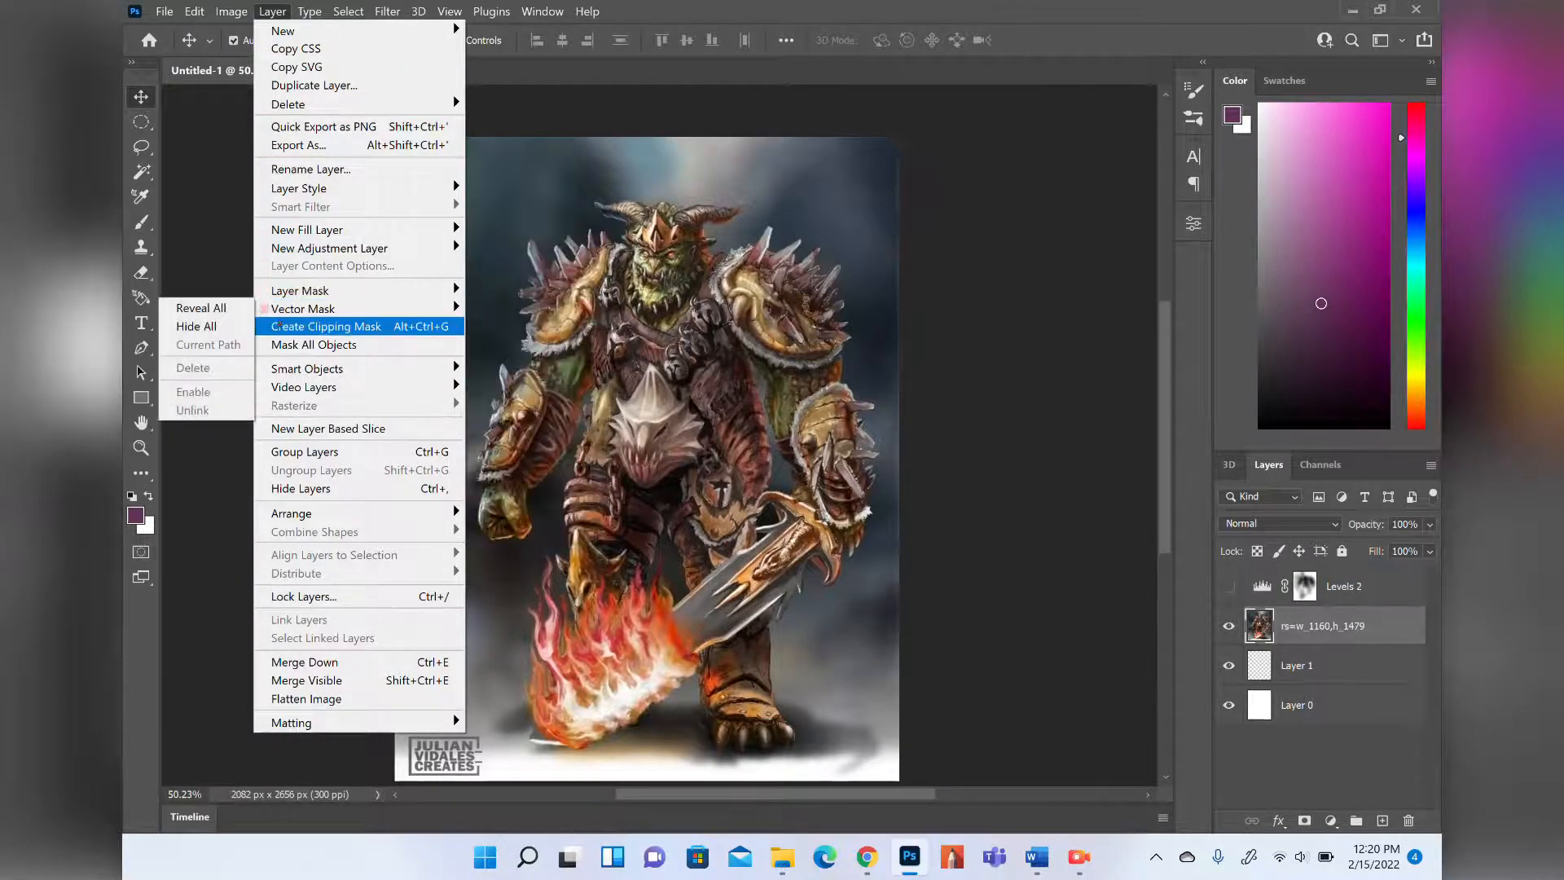
pyautogui.moveTo(277, 370)
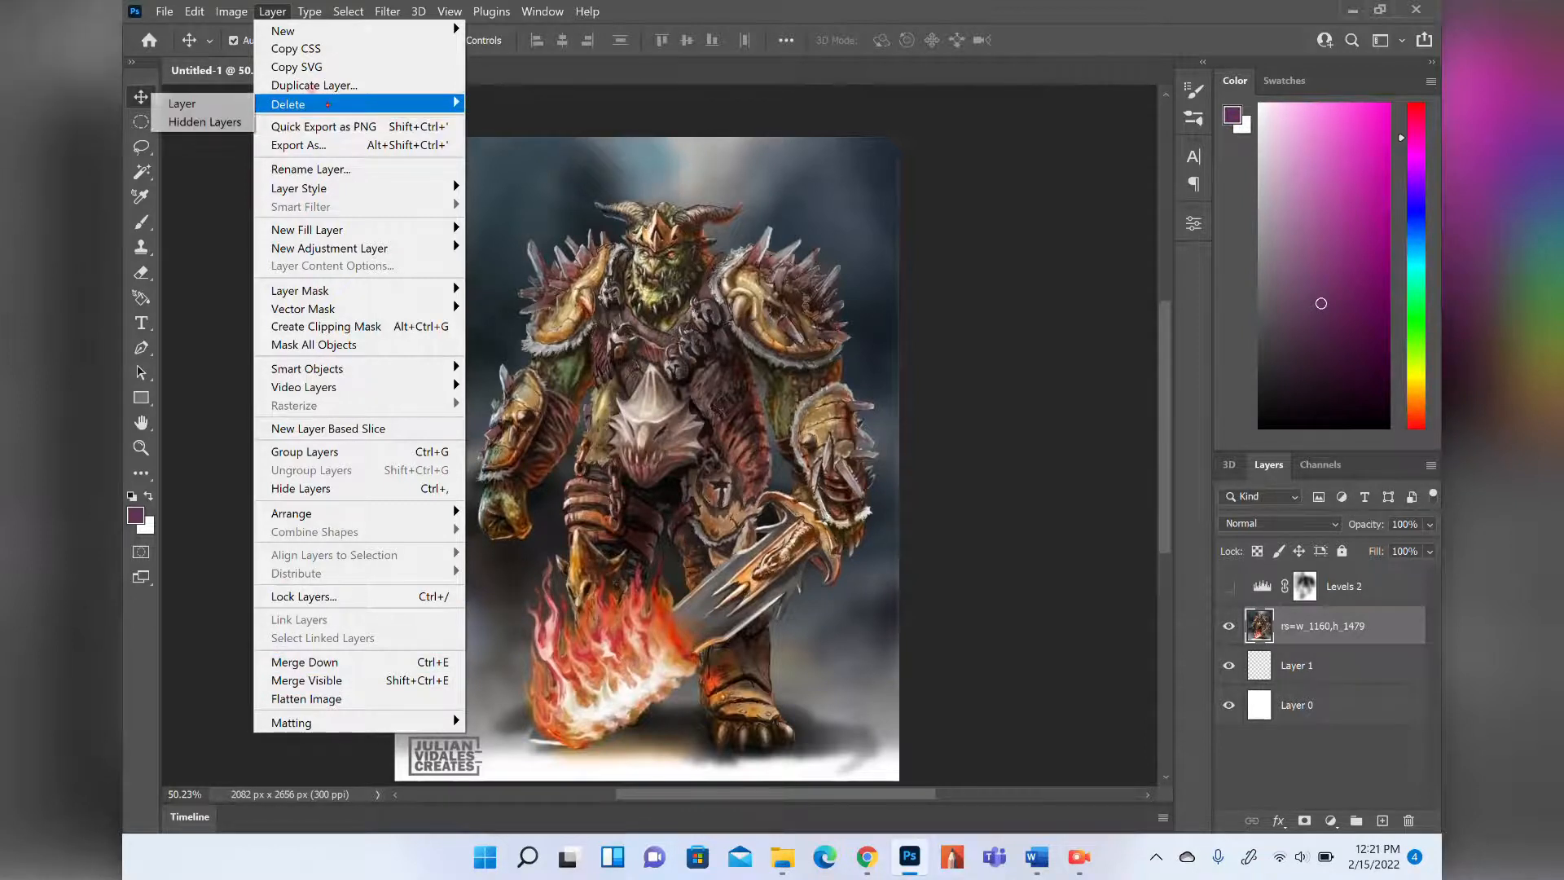
pyautogui.click(279, 10)
pyautogui.click(309, 10)
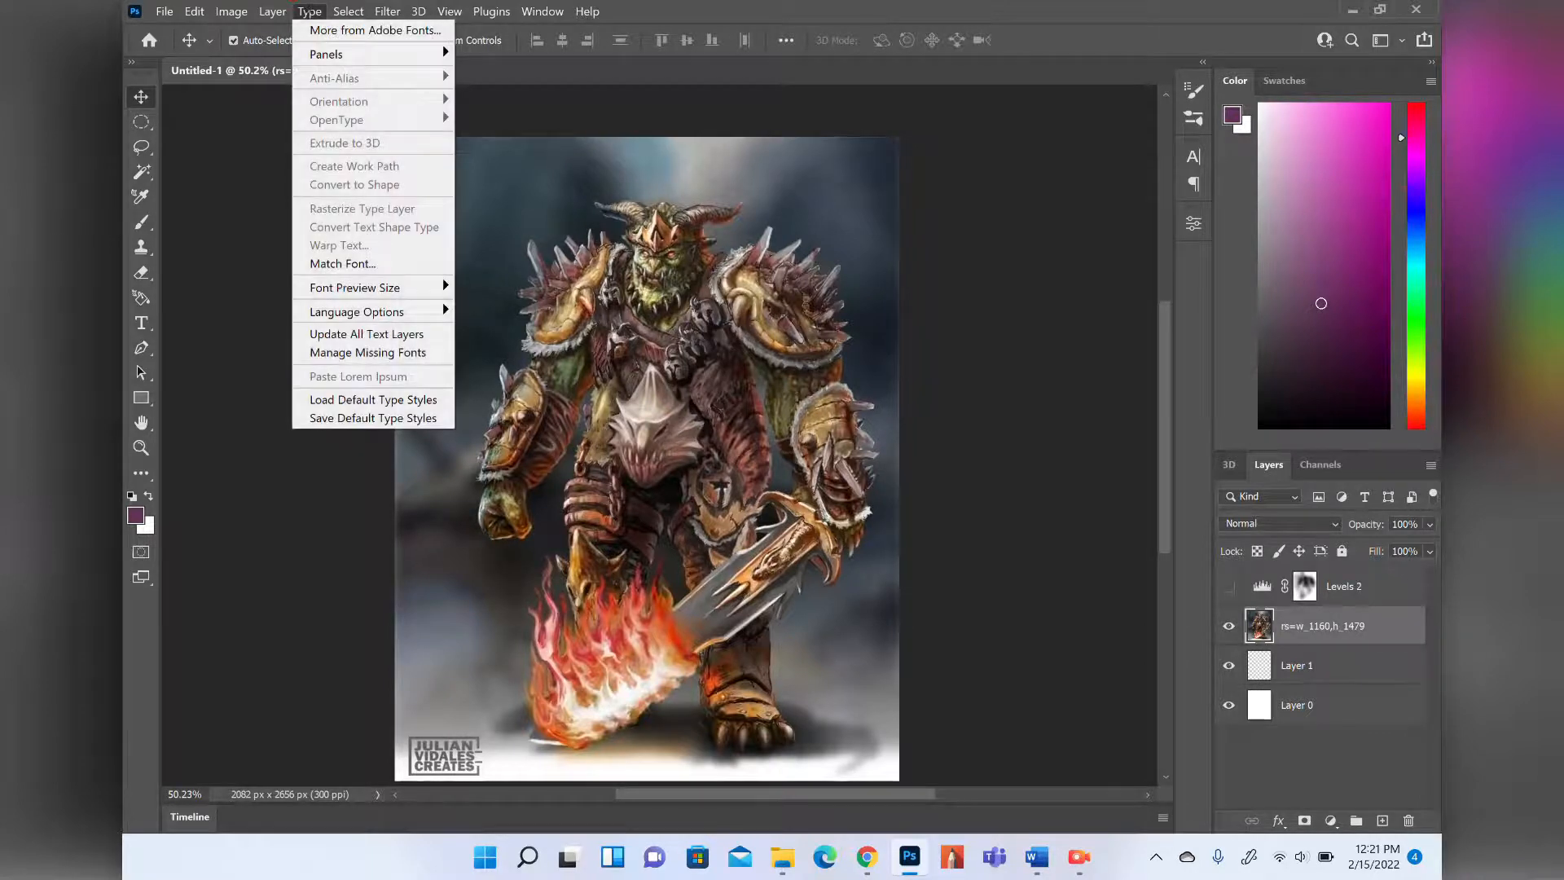
pyautogui.press('Left')
pyautogui.moveTo(311, 11)
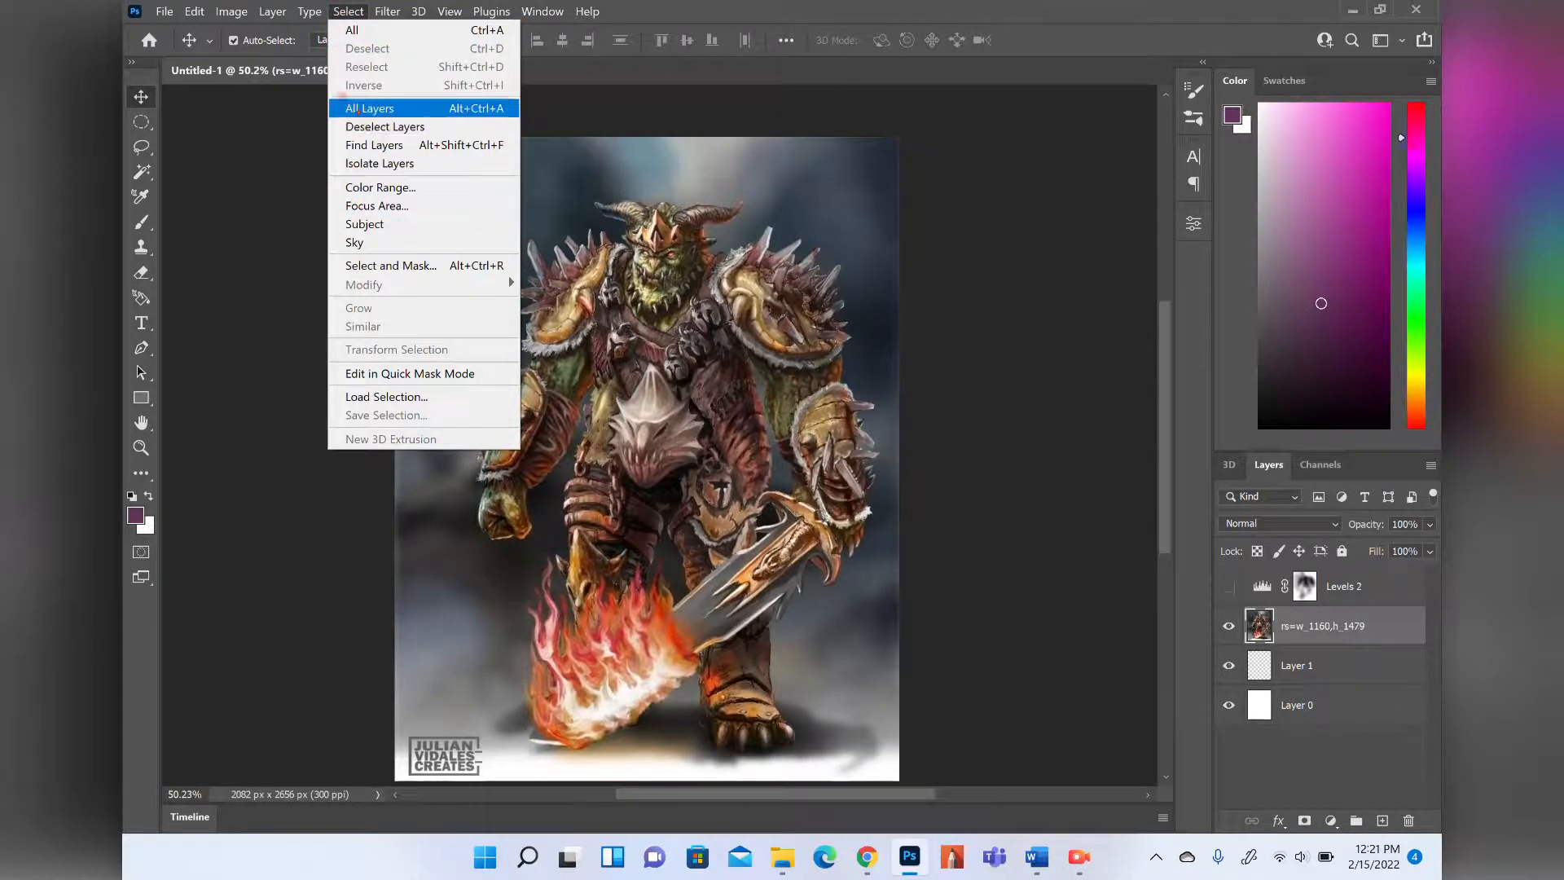
# Lasso a rough area around the creature's head and shoulders and deselect it.
pyautogui.click(141, 146)
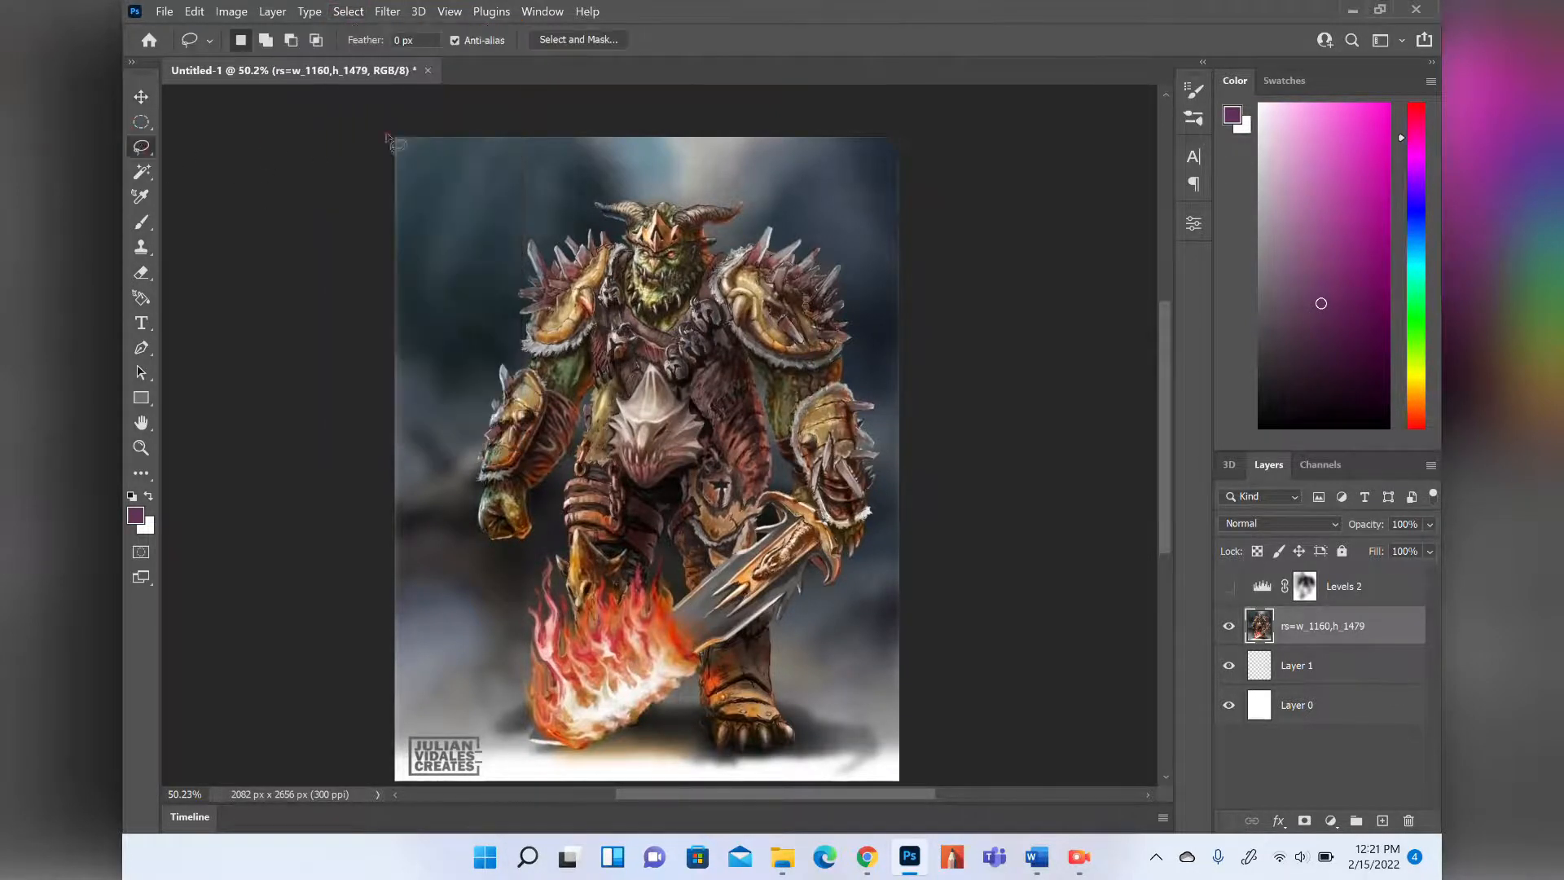
pyautogui.moveTo(629, 171)
pyautogui.mouseDown()
pyautogui.moveTo(532, 229)
pyautogui.moveTo(794, 333)
pyautogui.moveTo(587, 180)
pyautogui.mouseUp()
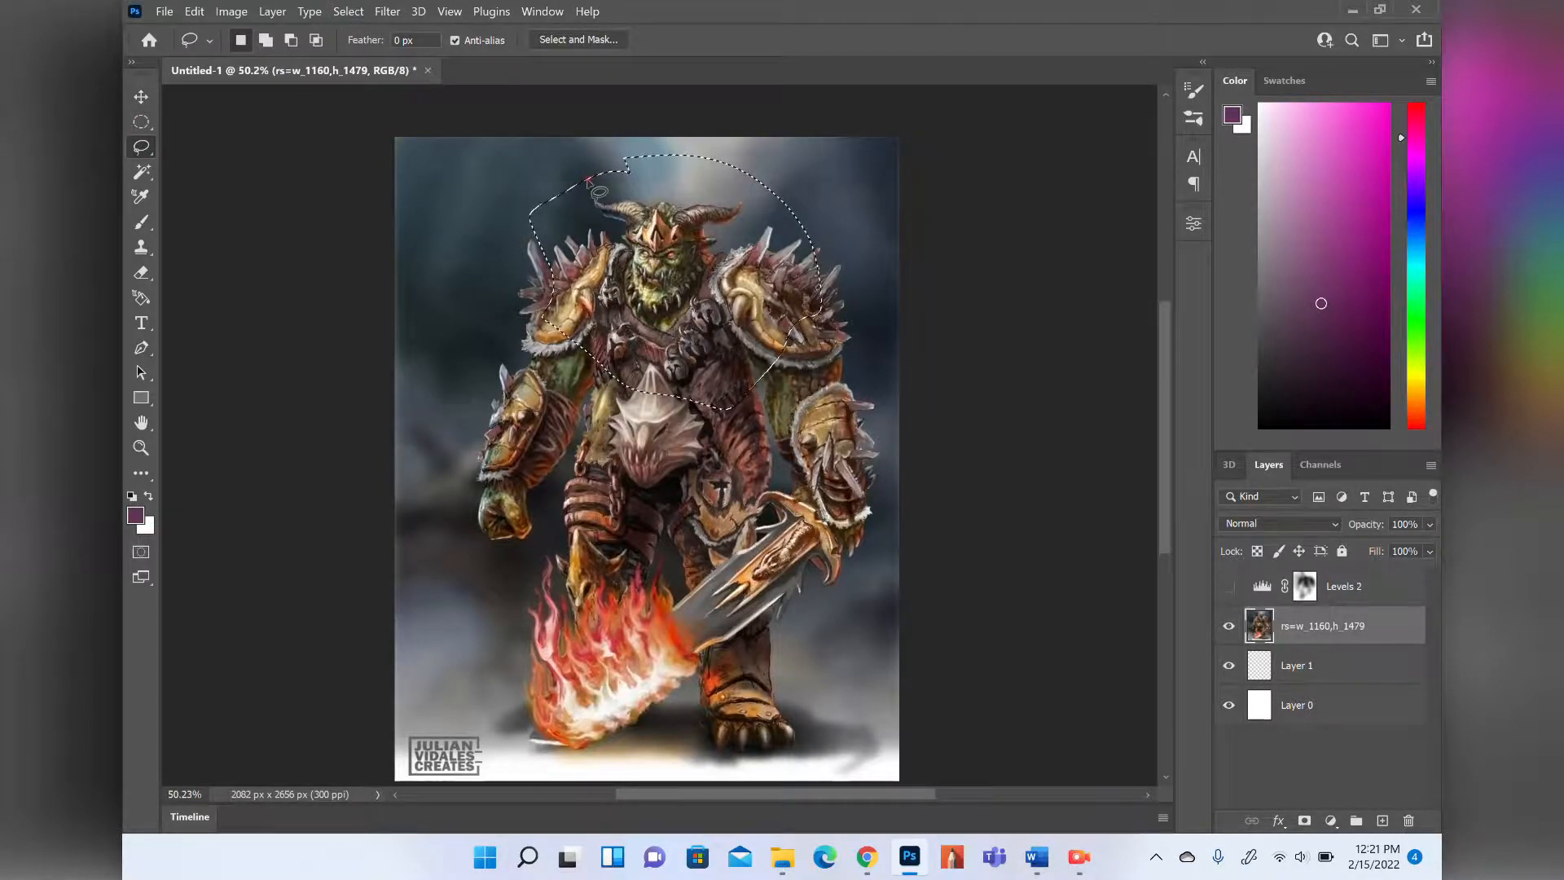
pyautogui.click(348, 12)
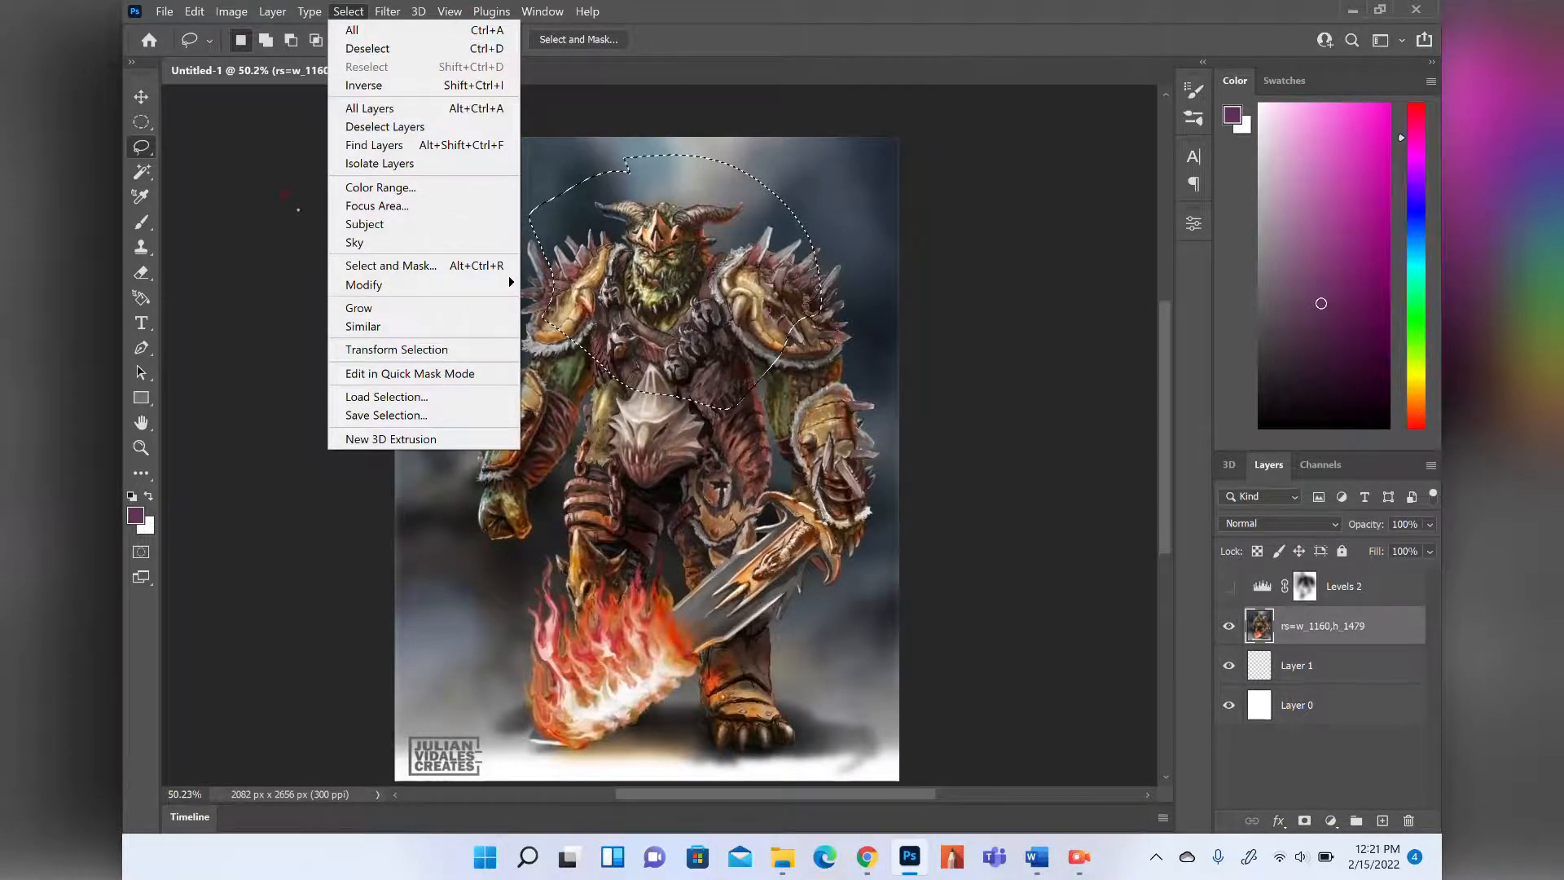
pyautogui.click(293, 204)
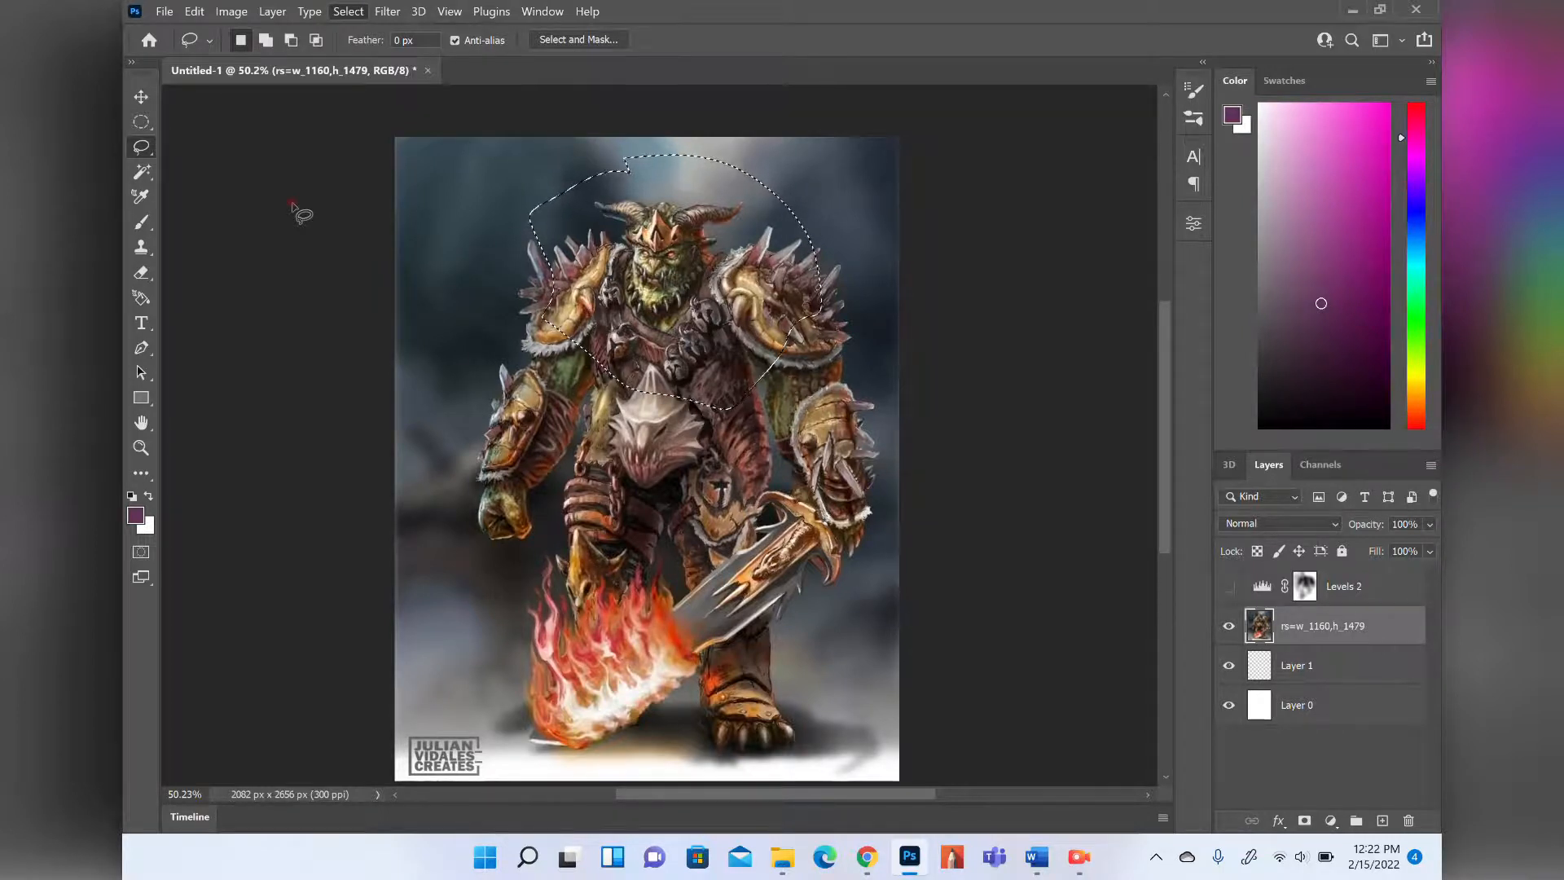
pyautogui.hotkey('ctrl', 'd')
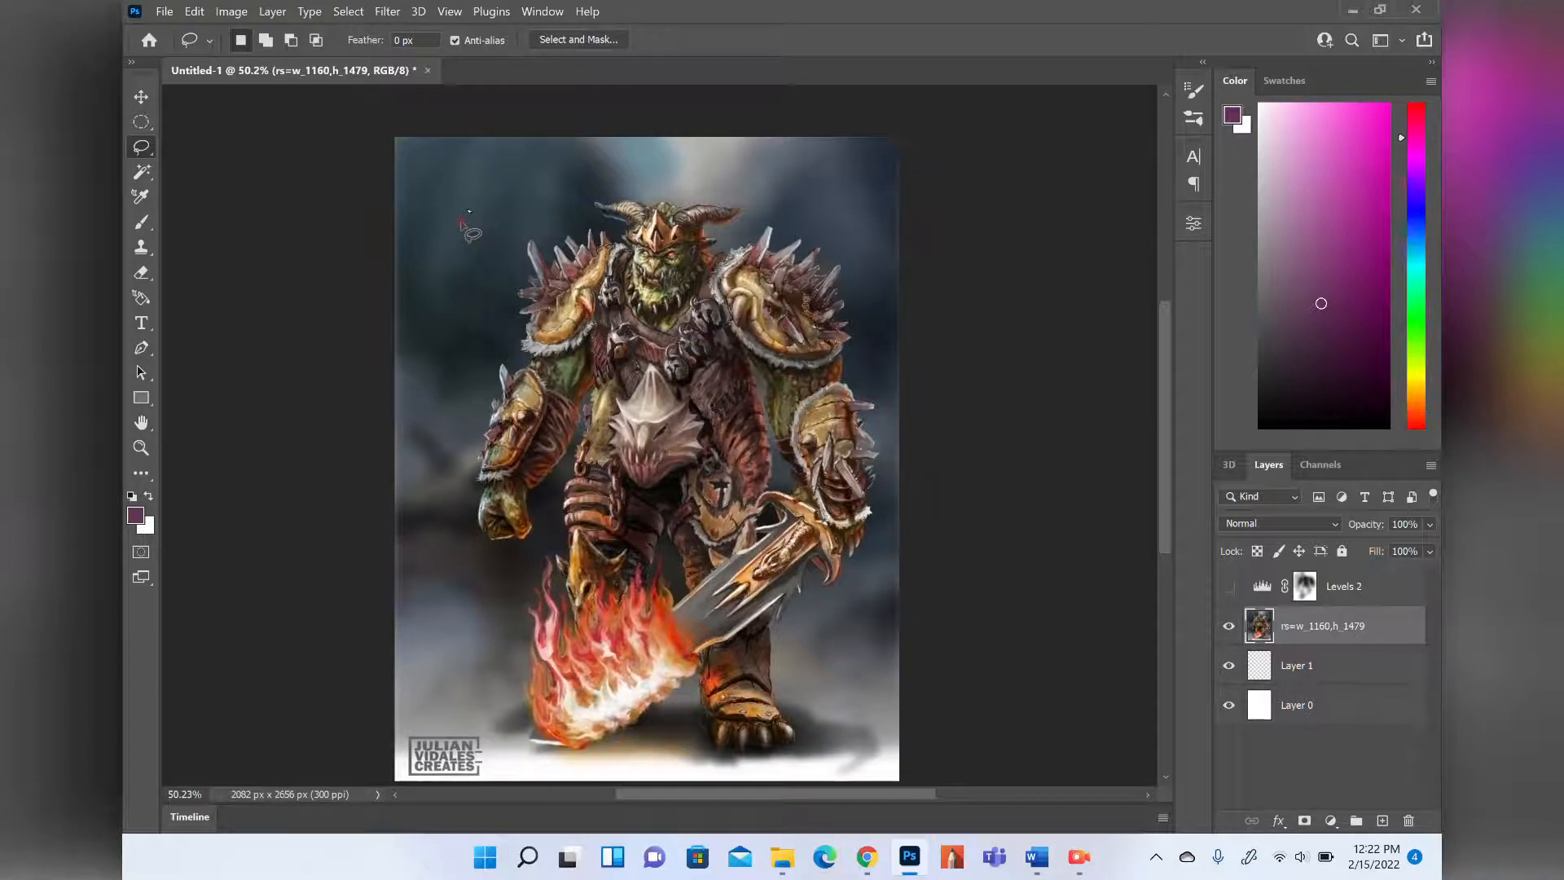
# Try a broad bright magenta 600 px brush stroke over the creature on the rs=w_1160,h_1479 layer and undo it.
pyautogui.press('b')
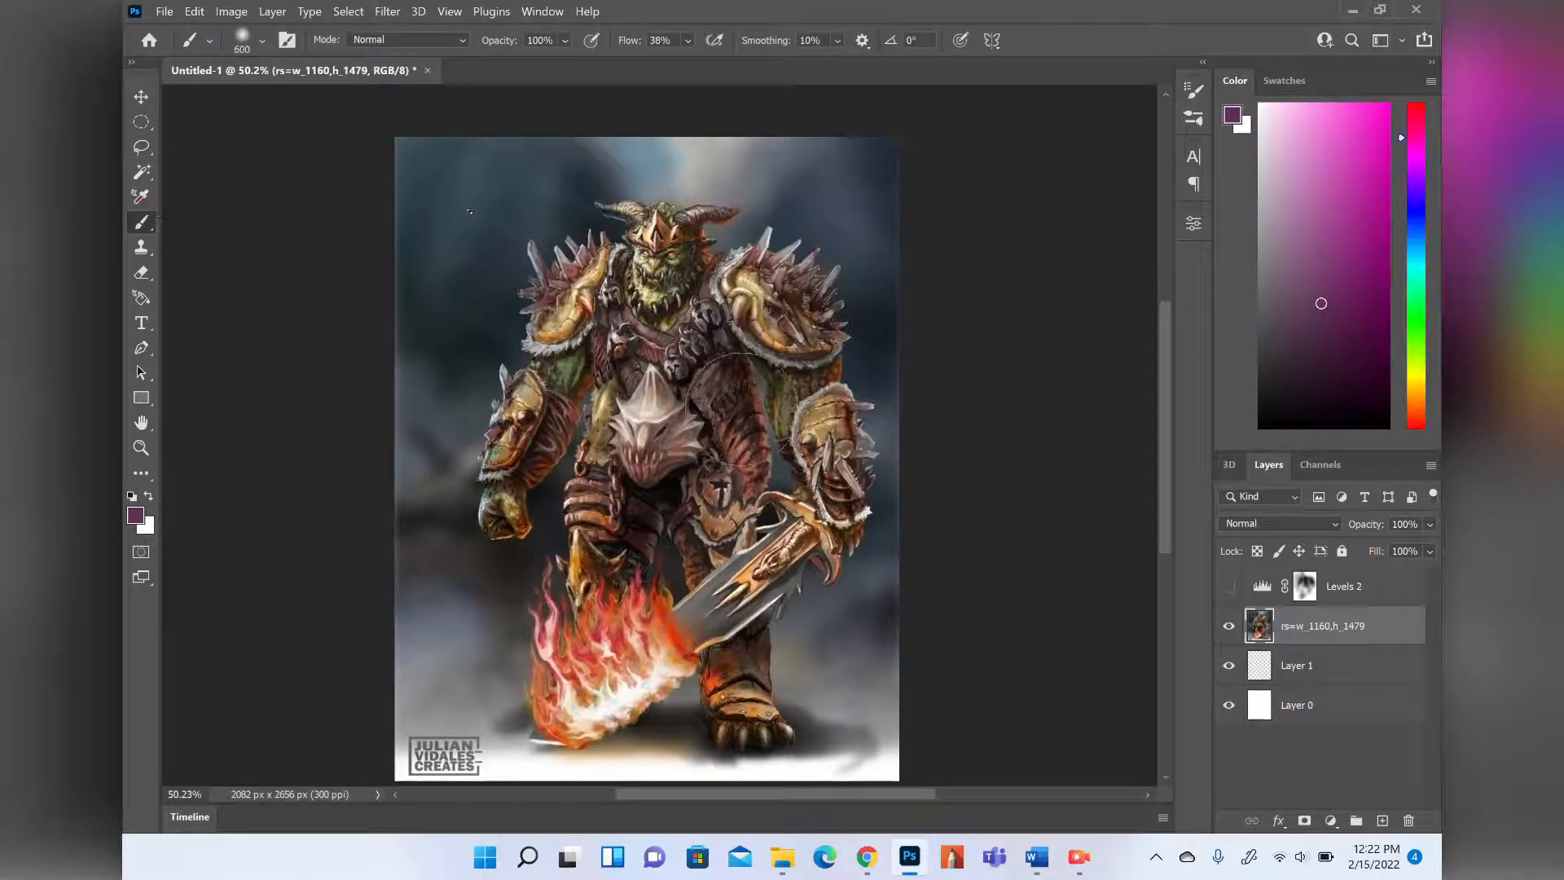
pyautogui.moveTo(1384, 181); pyautogui.dragTo(1389, 163)
pyautogui.moveTo(472, 237)
pyautogui.mouseDown()
pyautogui.moveTo(574, 396)
pyautogui.moveTo(503, 323)
pyautogui.moveTo(466, 523)
pyautogui.moveTo(608, 358)
pyautogui.moveTo(714, 368)
pyautogui.moveTo(660, 365)
pyautogui.moveTo(578, 457)
pyautogui.moveTo(585, 503)
pyautogui.mouseUp()
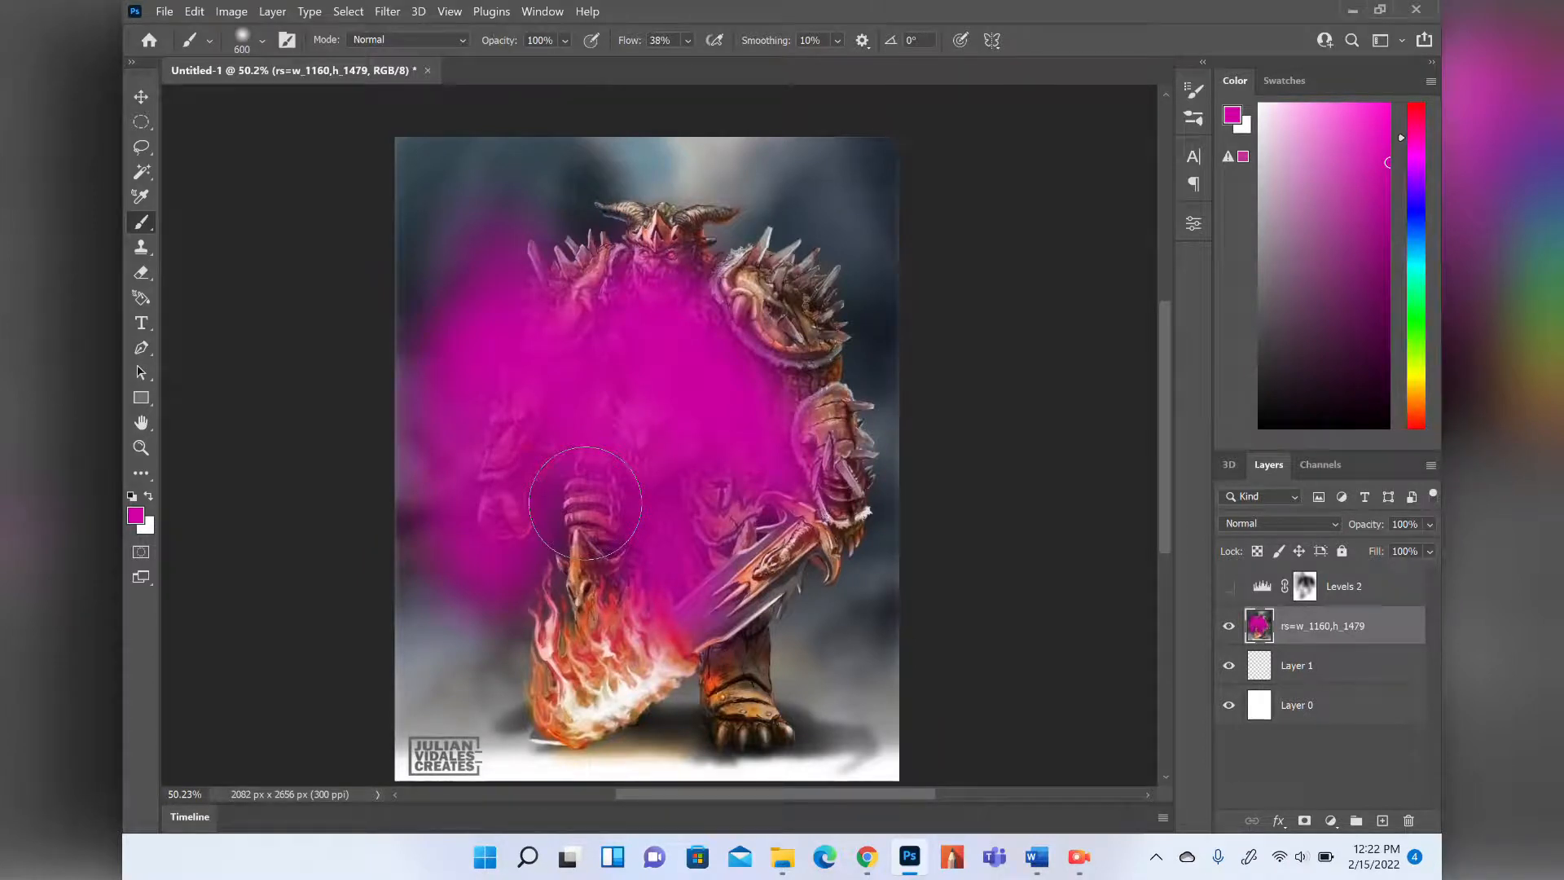
pyautogui.hotkey('ctrl', 'z')
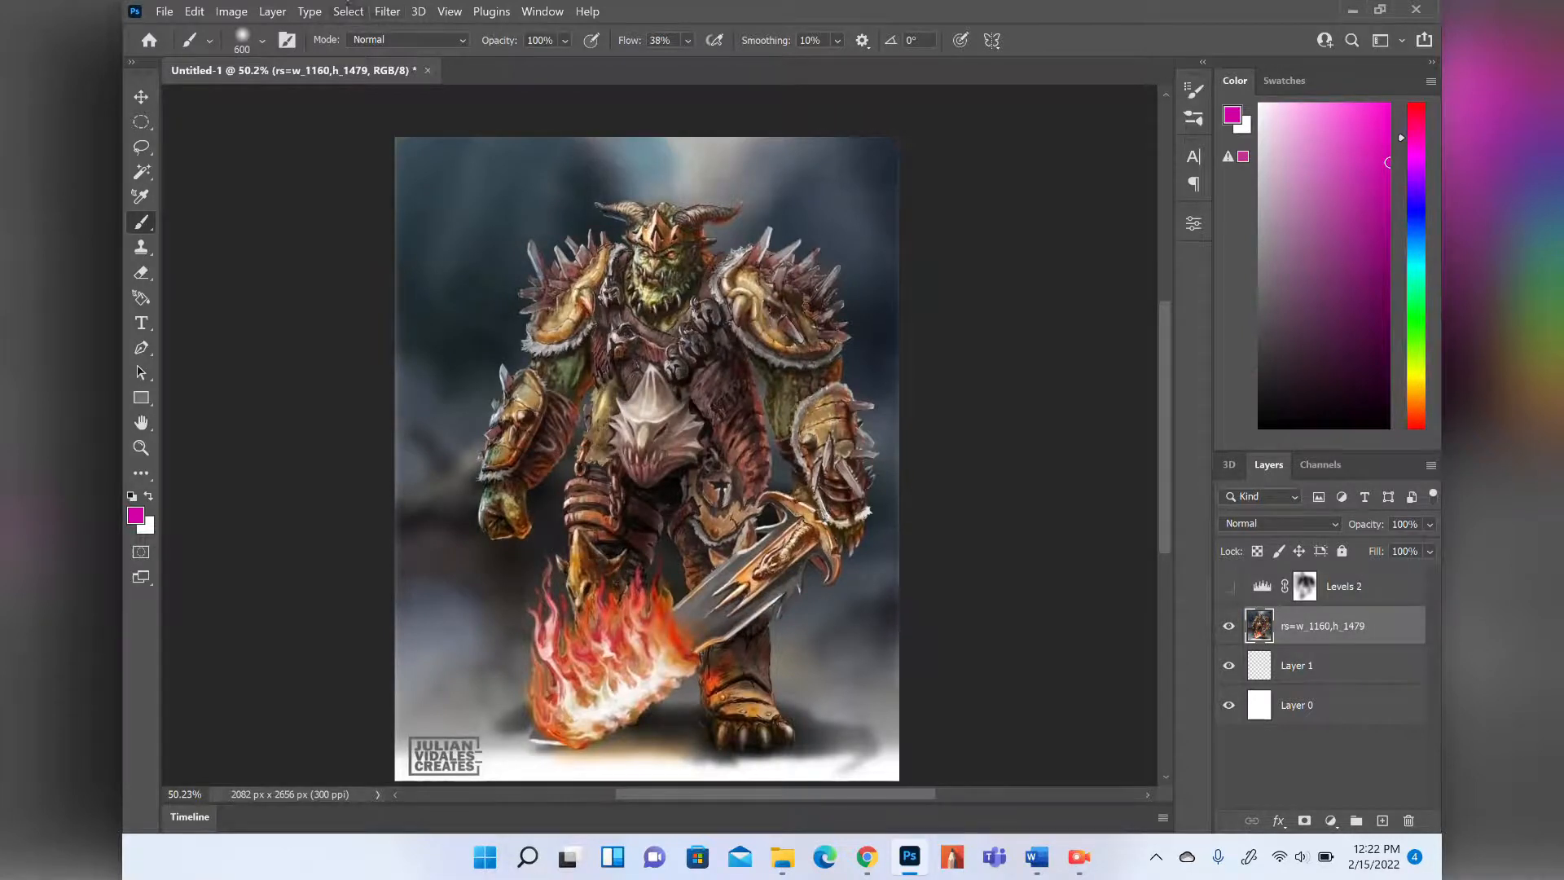
# Try restoring the previous selection and lasso a freehand area around the creature's horned head and upper chest.
pyautogui.click(347, 10)
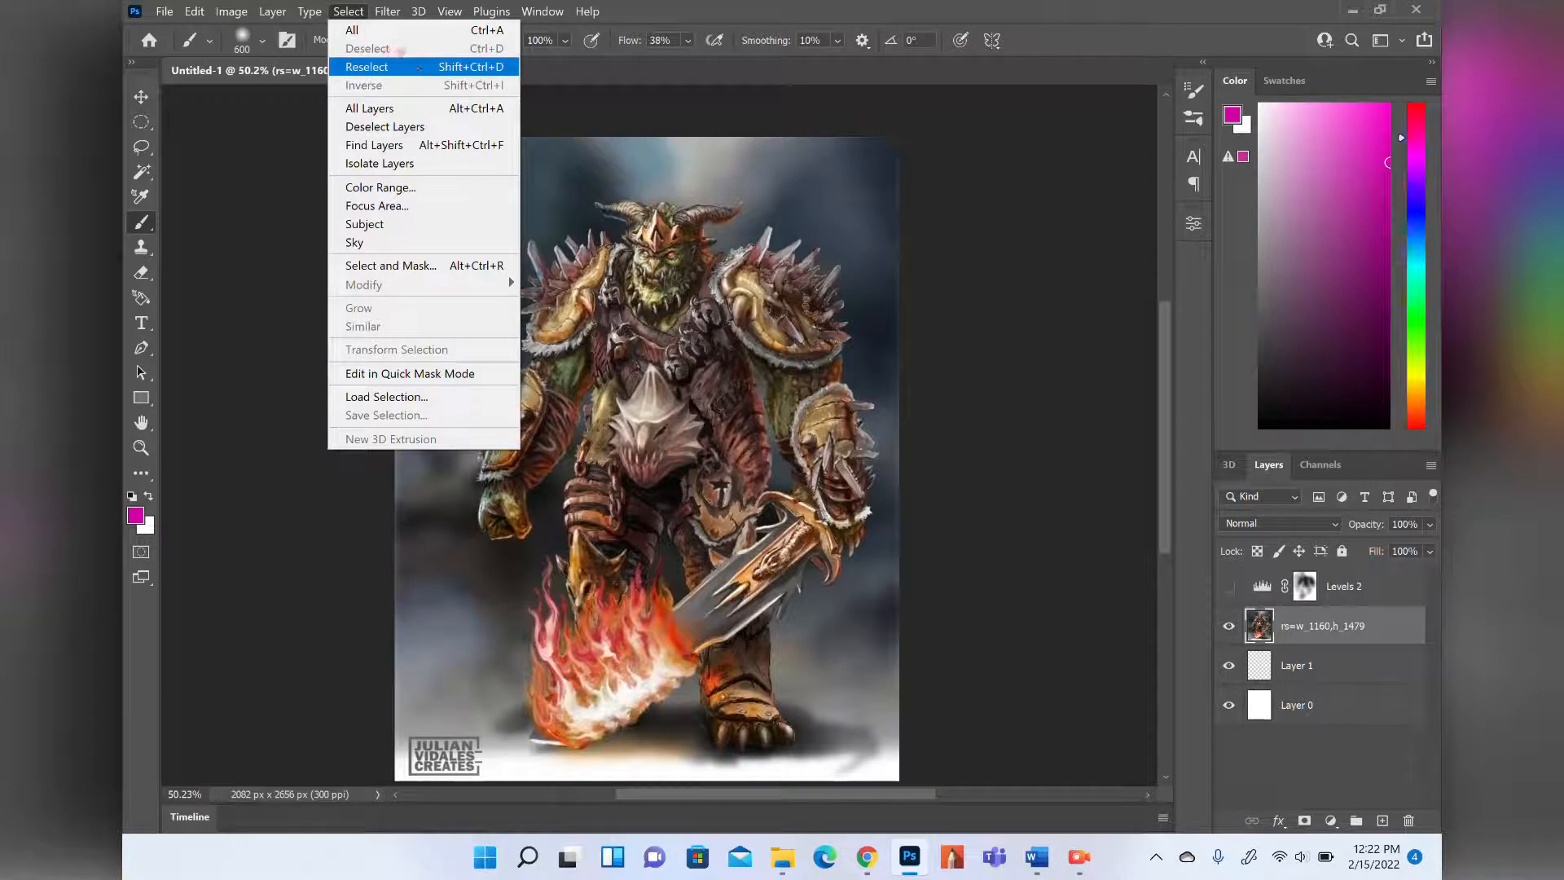
pyautogui.click(420, 68)
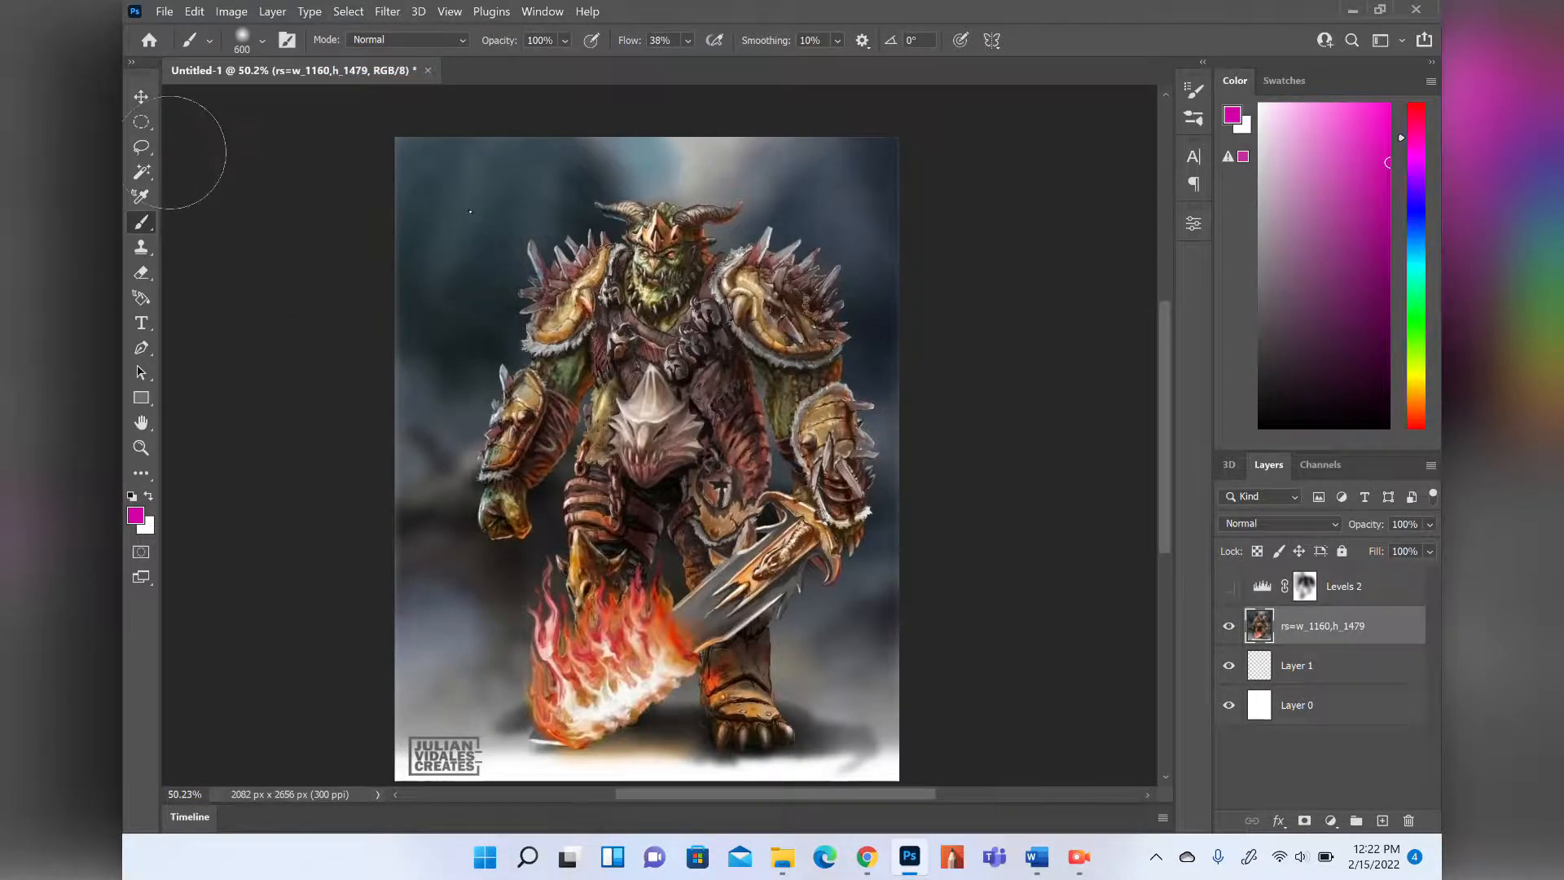
pyautogui.click(141, 147)
pyautogui.moveTo(579, 192)
pyautogui.mouseDown()
pyautogui.moveTo(646, 186)
pyautogui.moveTo(773, 235)
pyautogui.moveTo(638, 344)
pyautogui.moveTo(575, 169)
pyautogui.mouseUp()
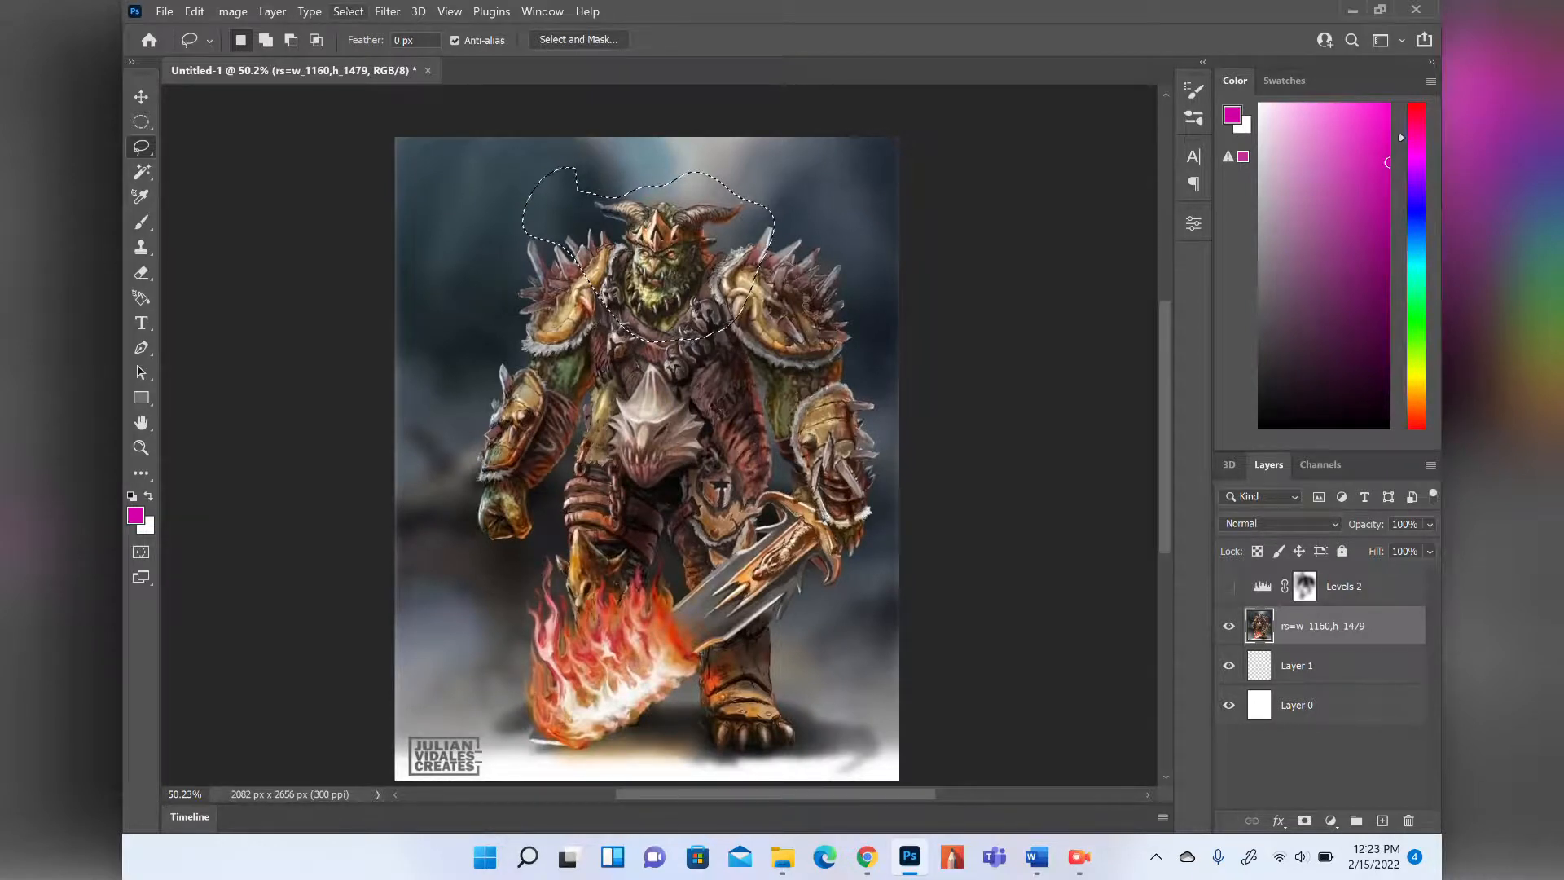
pyautogui.hotkey('ctrl', 'd')
pyautogui.click(348, 11)
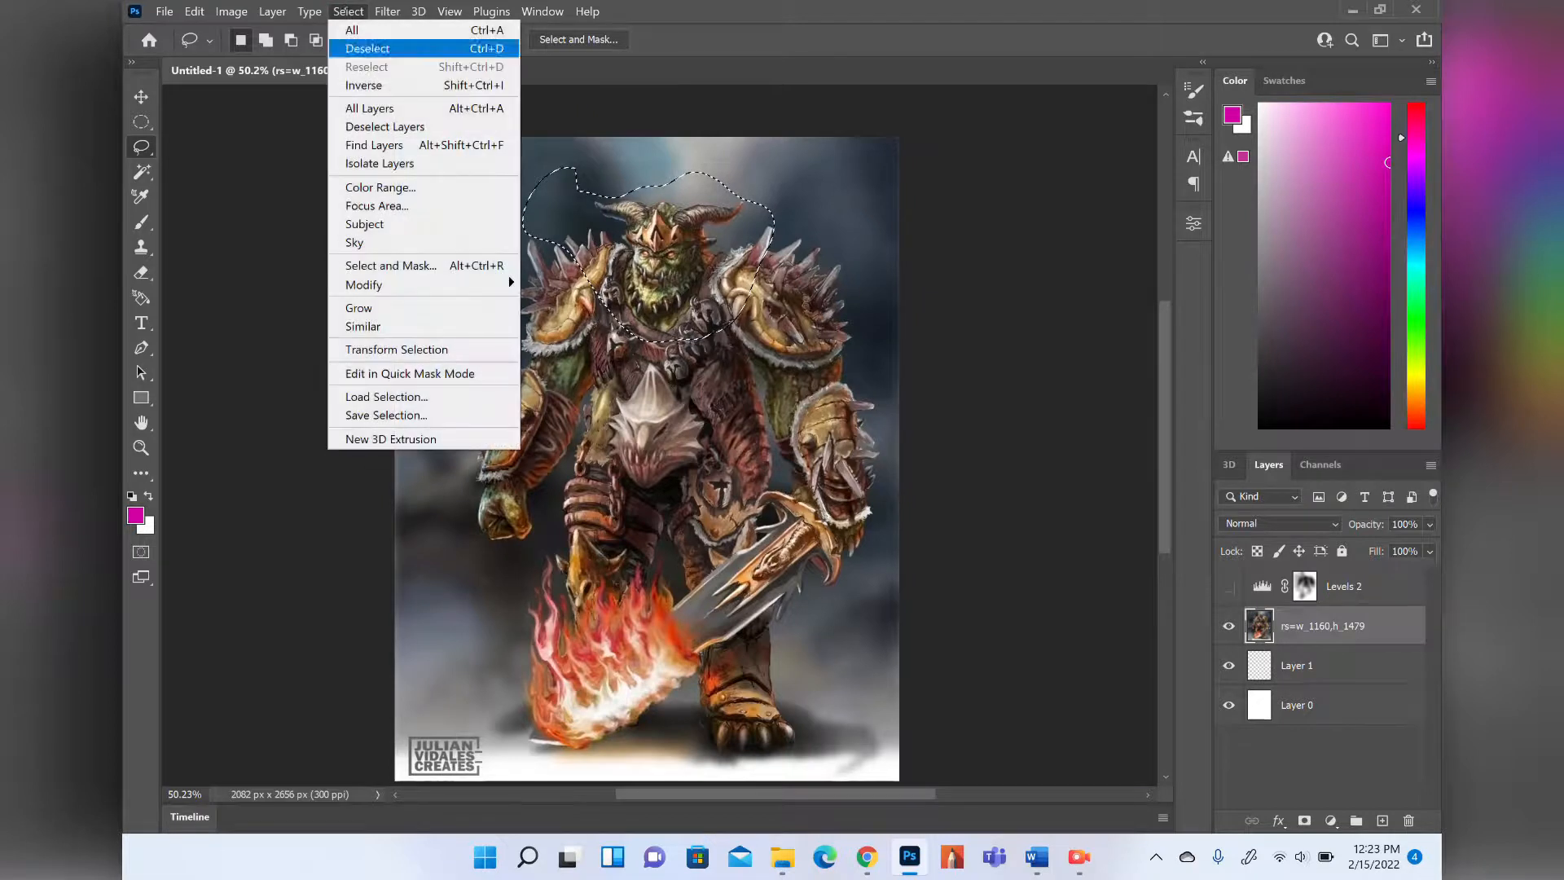
pyautogui.click(260, 161)
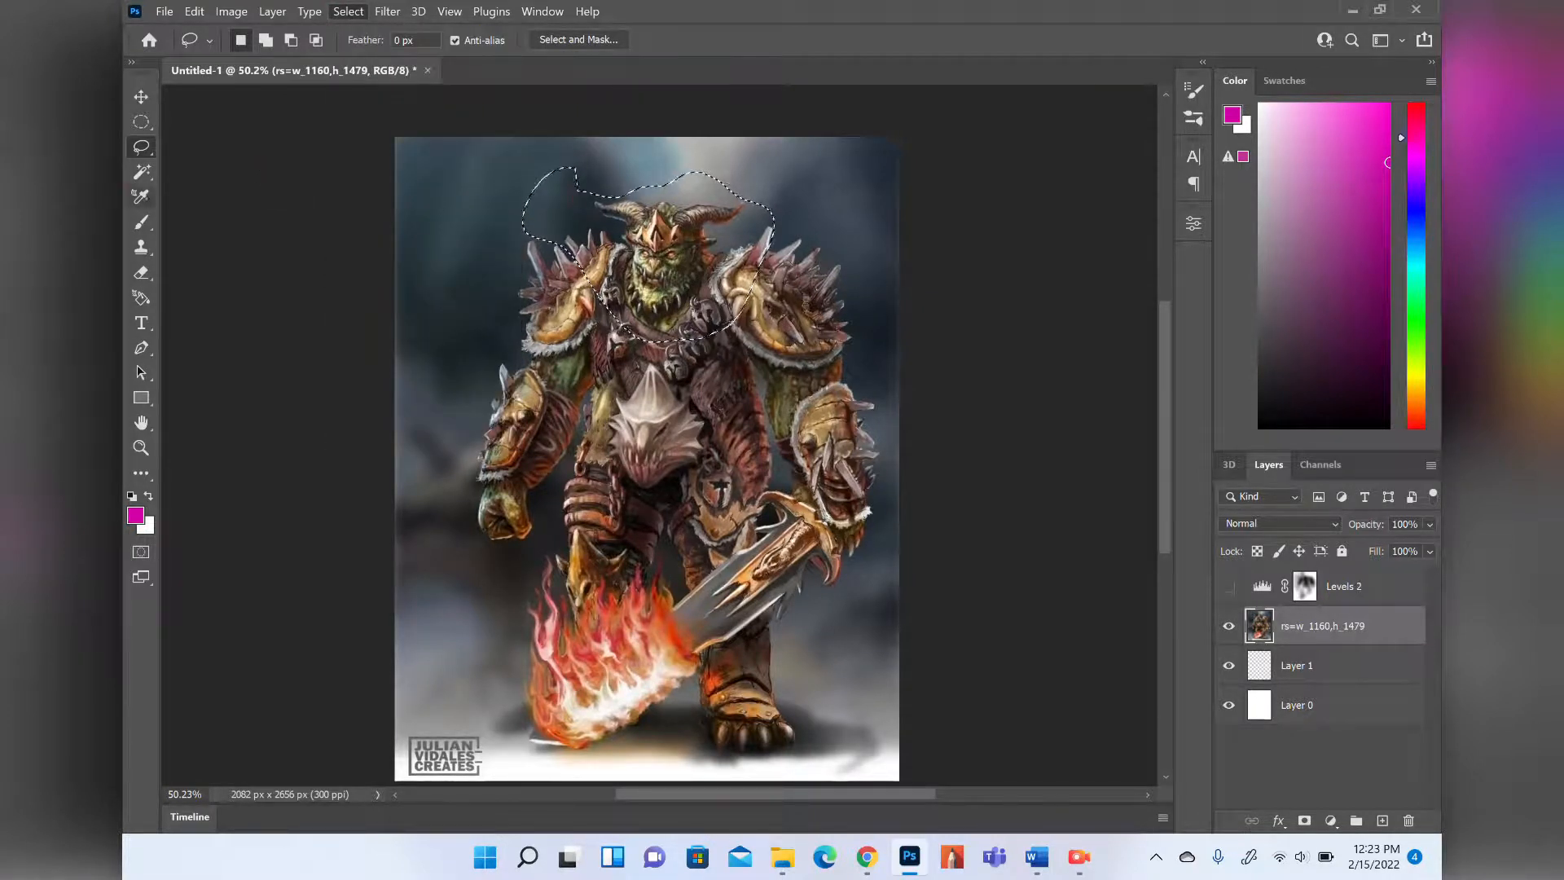
# Invert the head selection and brush magenta over the image area surrounding the creature's head.
pyautogui.click(141, 222)
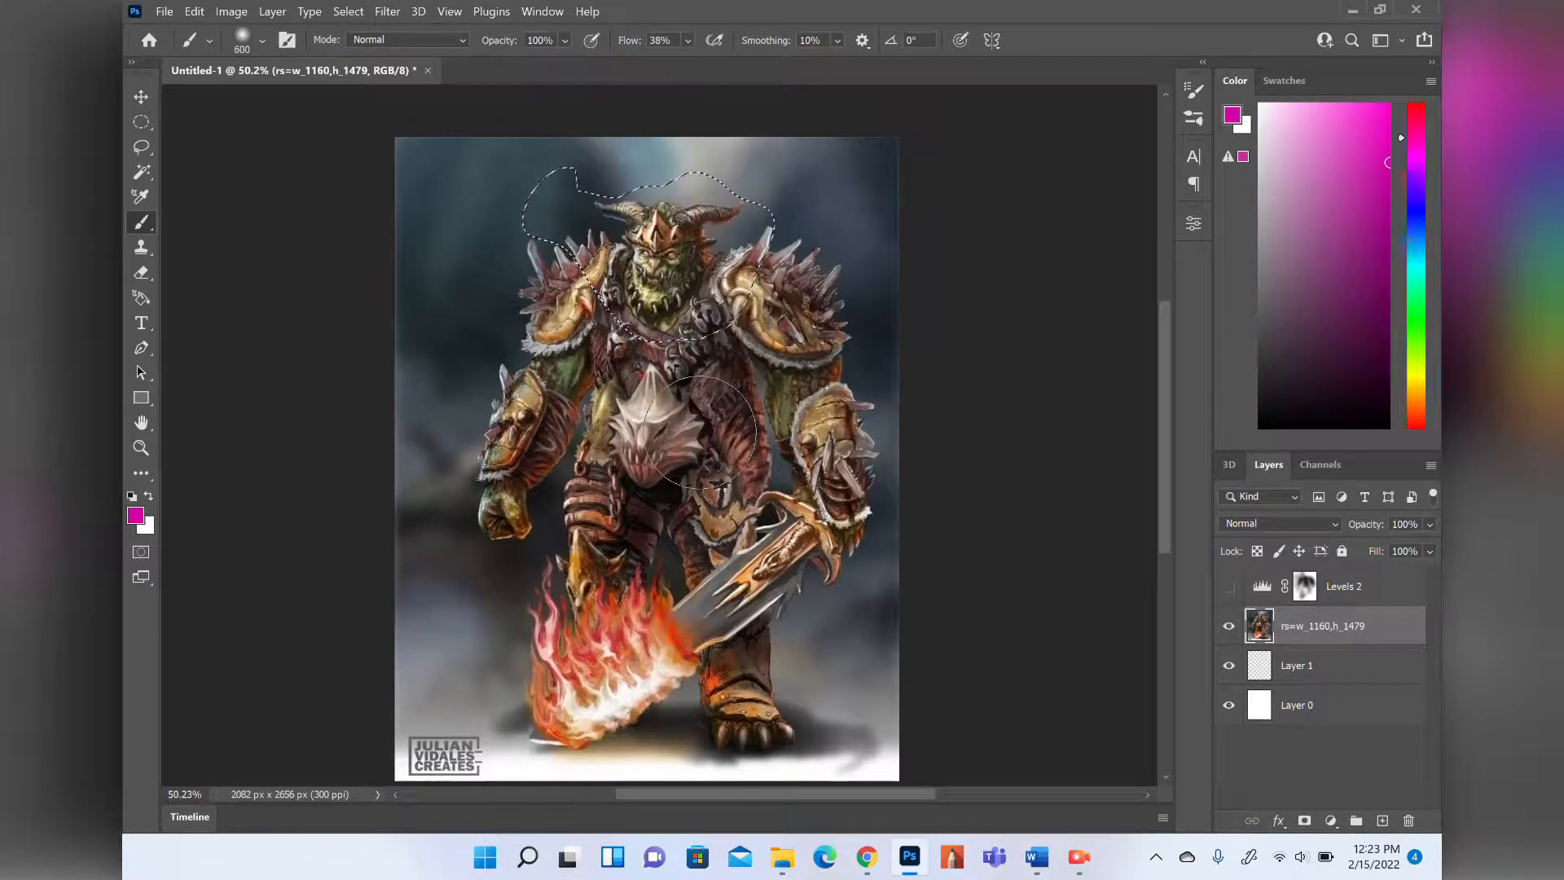
pyautogui.click(347, 11)
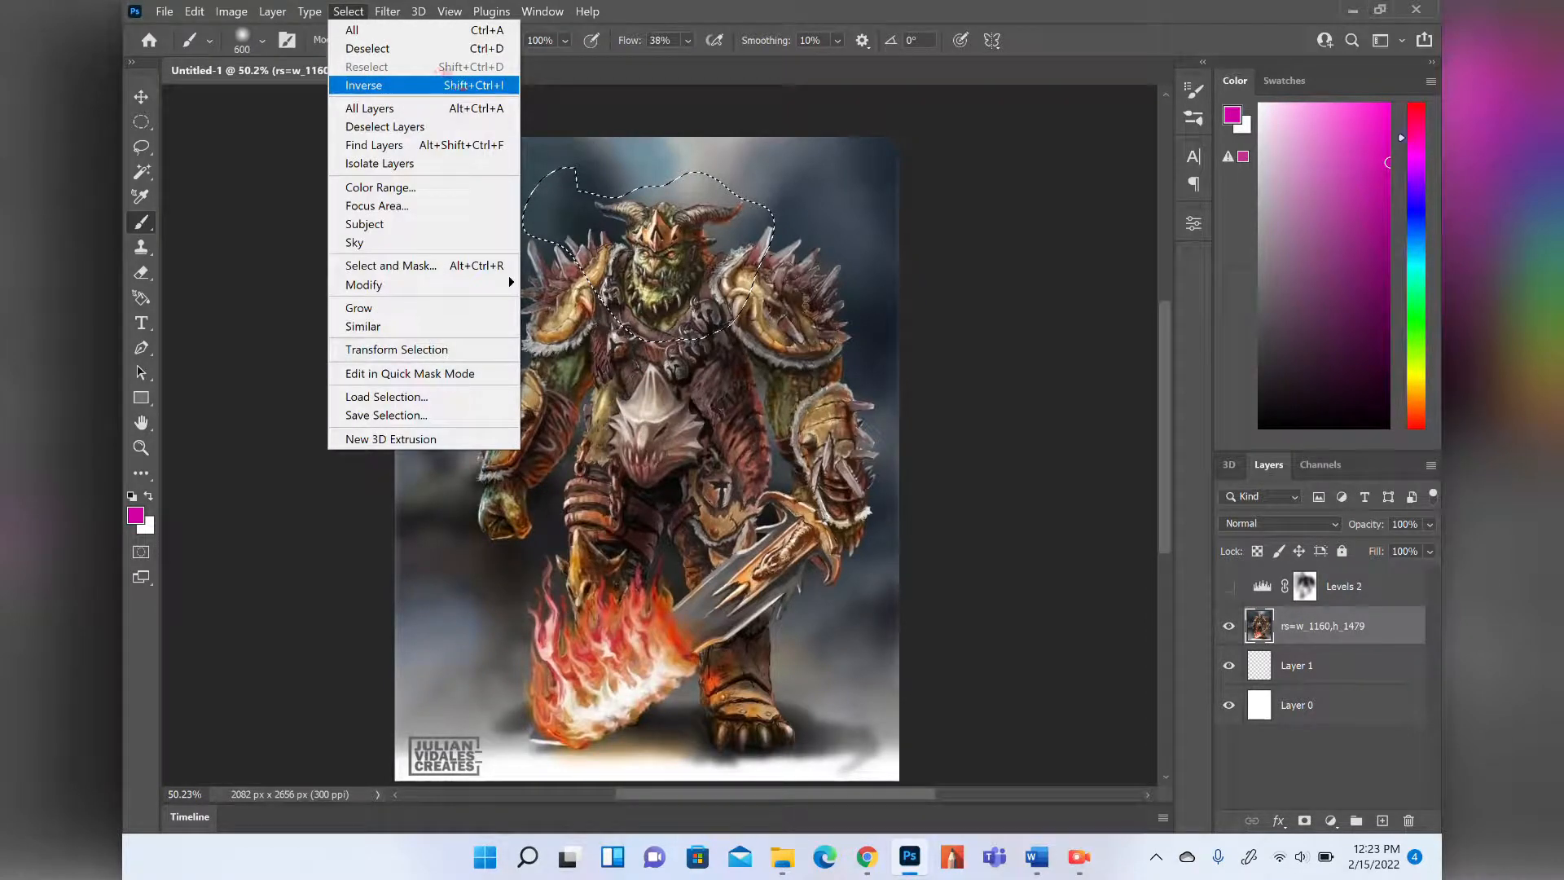
pyautogui.click(344, 14)
pyautogui.click(344, 14)
pyautogui.click(272, 193)
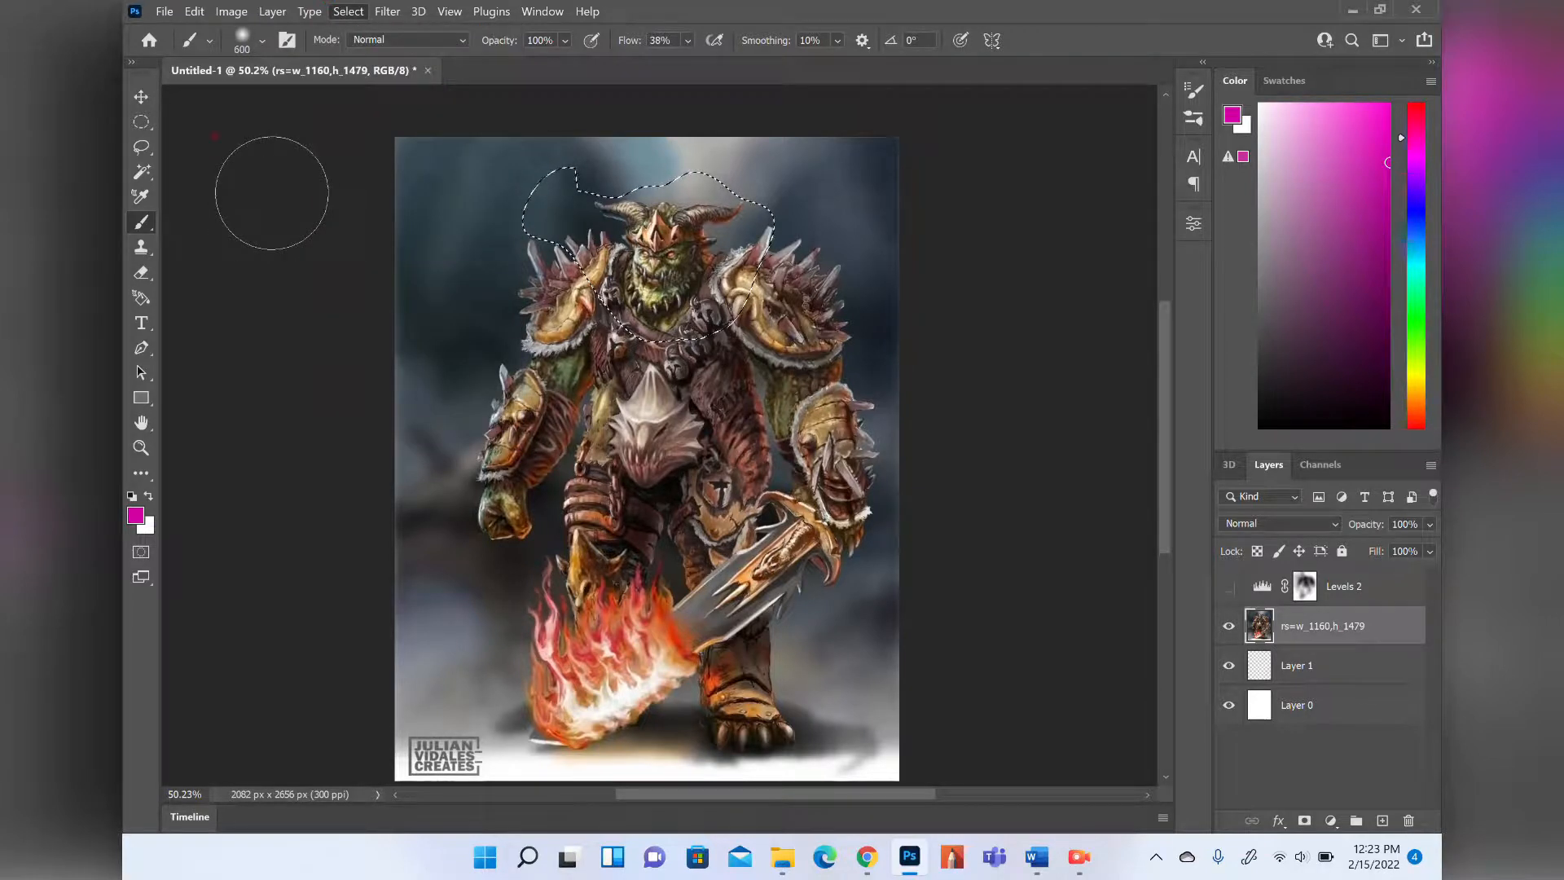
pyautogui.hotkey('ctrl', 'shift', 'i')
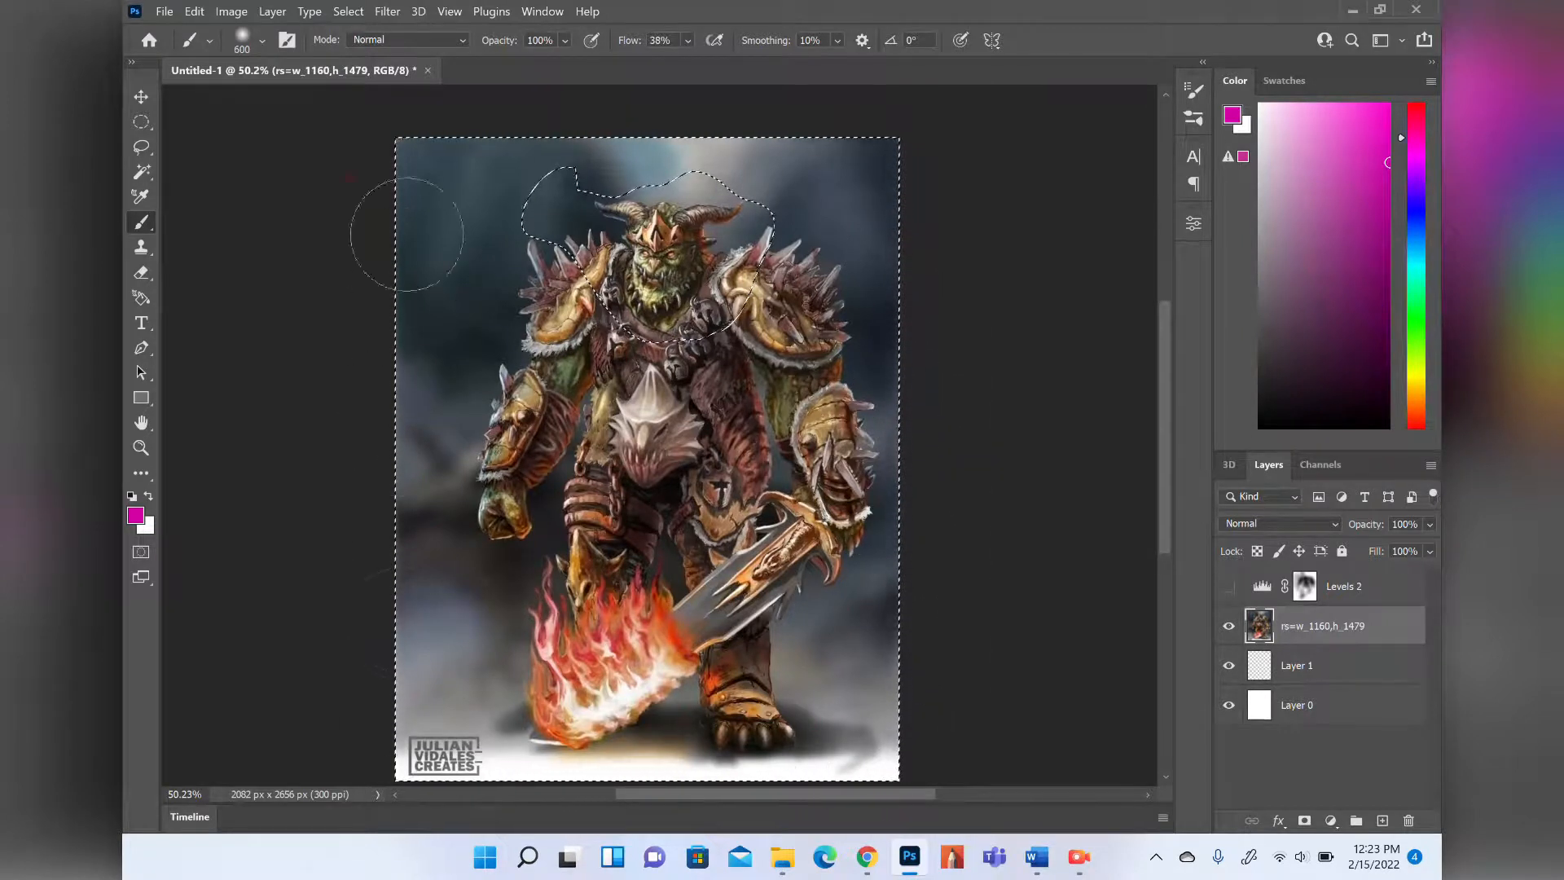
pyautogui.moveTo(456, 155)
pyautogui.mouseDown()
pyautogui.moveTo(423, 182)
pyautogui.moveTo(466, 281)
pyautogui.moveTo(800, 465)
pyautogui.moveTo(840, 412)
pyautogui.moveTo(853, 281)
pyautogui.moveTo(725, 138)
pyautogui.moveTo(665, 159)
pyautogui.moveTo(511, 74)
pyautogui.moveTo(771, 129)
pyautogui.moveTo(827, 174)
pyautogui.moveTo(887, 428)
pyautogui.moveTo(730, 396)
pyautogui.moveTo(694, 734)
pyautogui.mouseUp()
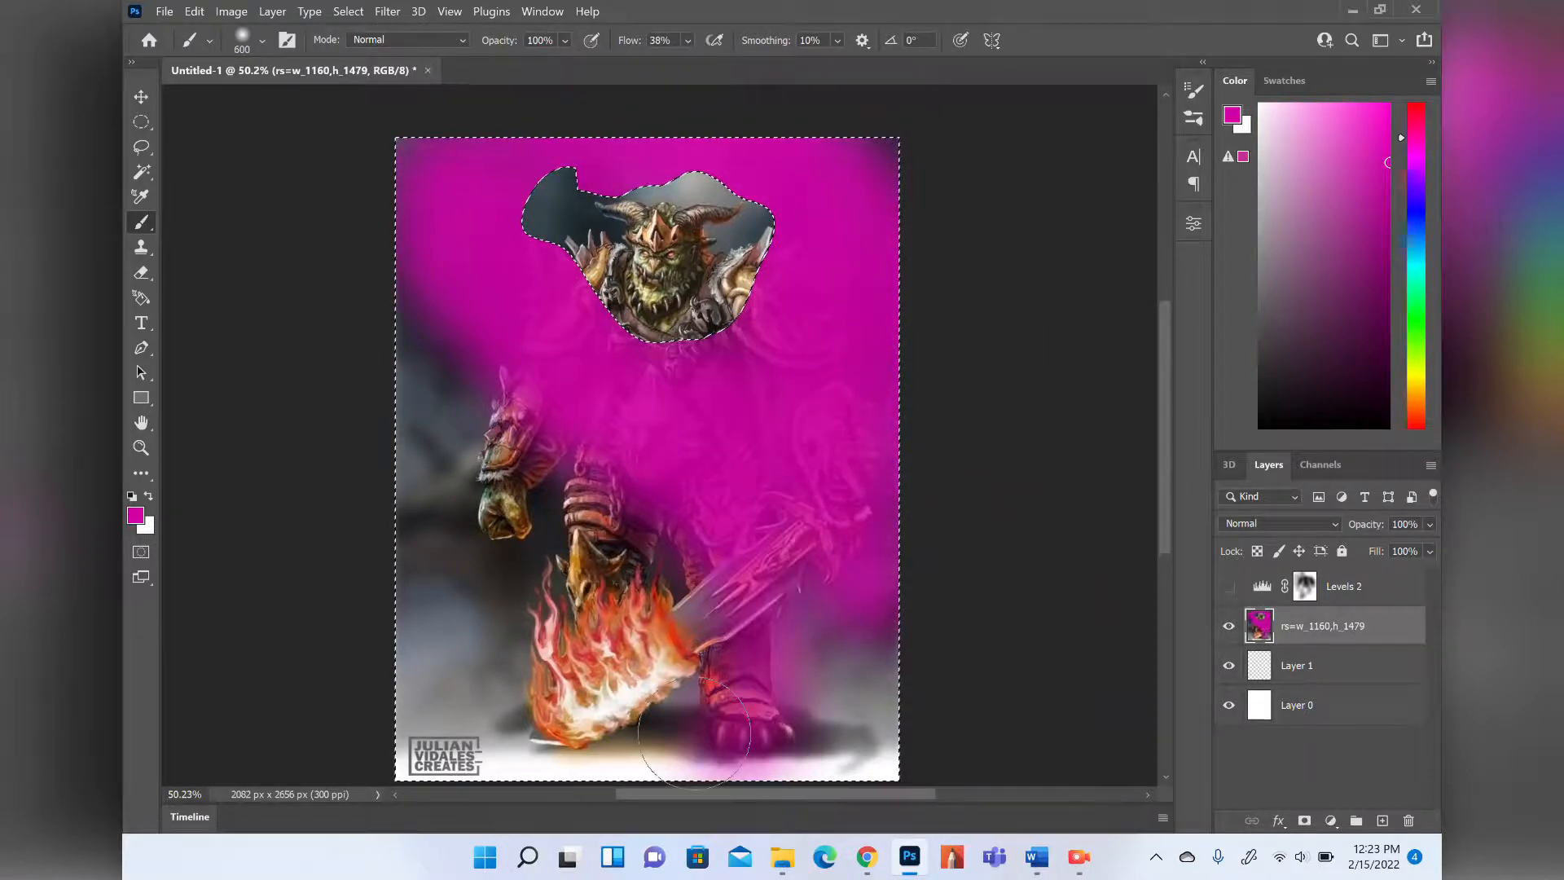
# Invert the selection back to the head area and paint it bright green.
pyautogui.hotkey('ctrl', 'shift', 'i')
pyautogui.moveTo(1416, 204); pyautogui.dragTo(1416, 314)
pyautogui.moveTo(728, 342); pyautogui.dragTo(416, 146)
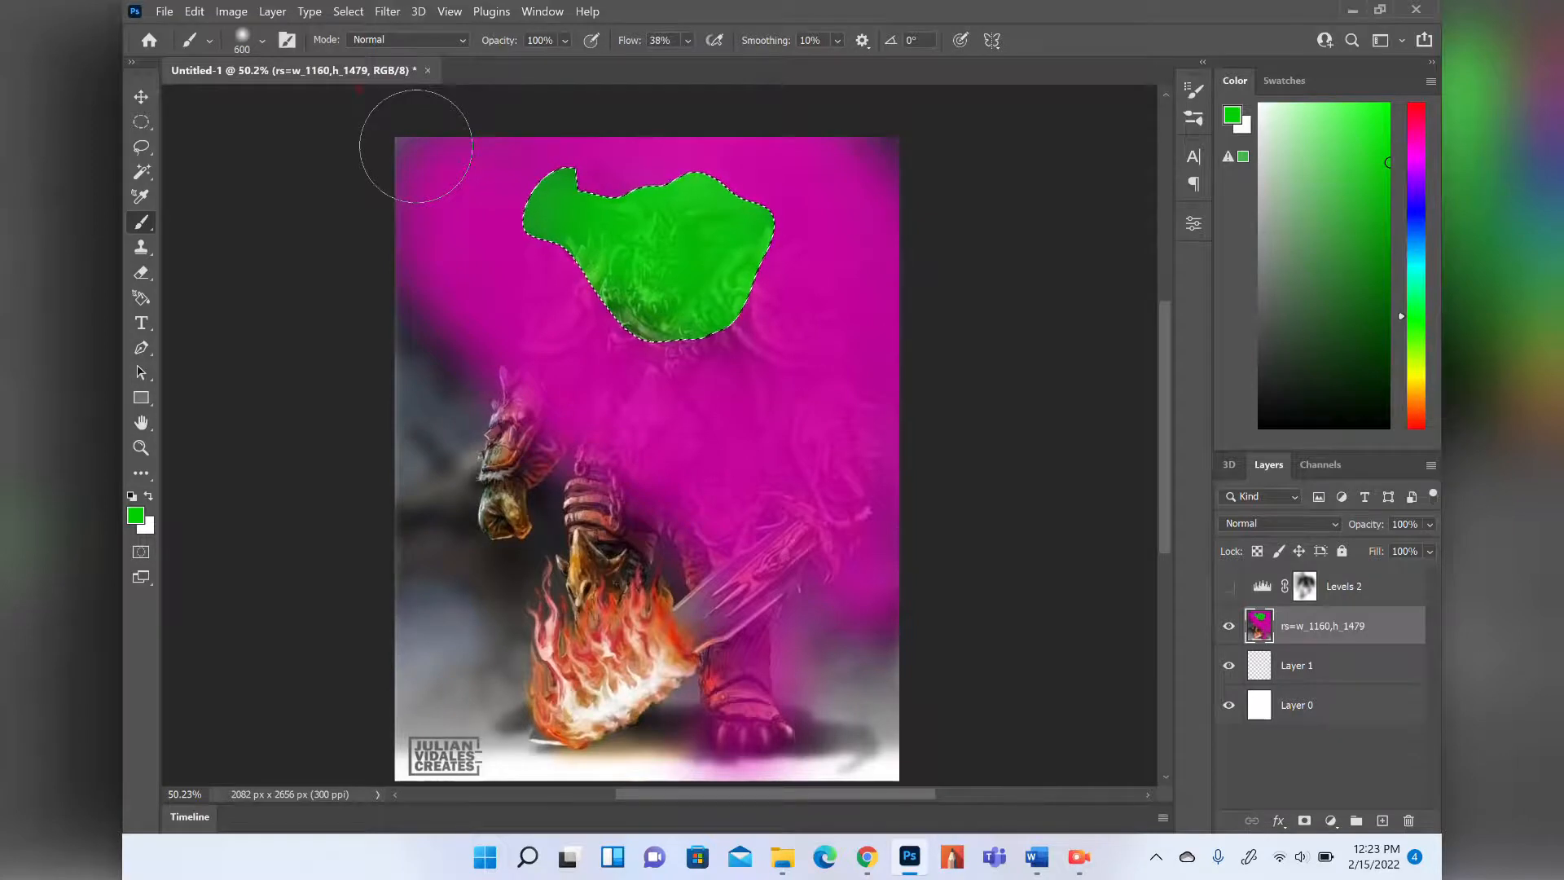
# Undo the green and magenta painting on the creature image and clear the selection.
pyautogui.hotkey('ctrl', 'z')
pyautogui.hotkey('ctrl', 'z')
pyautogui.hotkey('ctrl', 'z')
pyautogui.hotkey('ctrl', 'z')
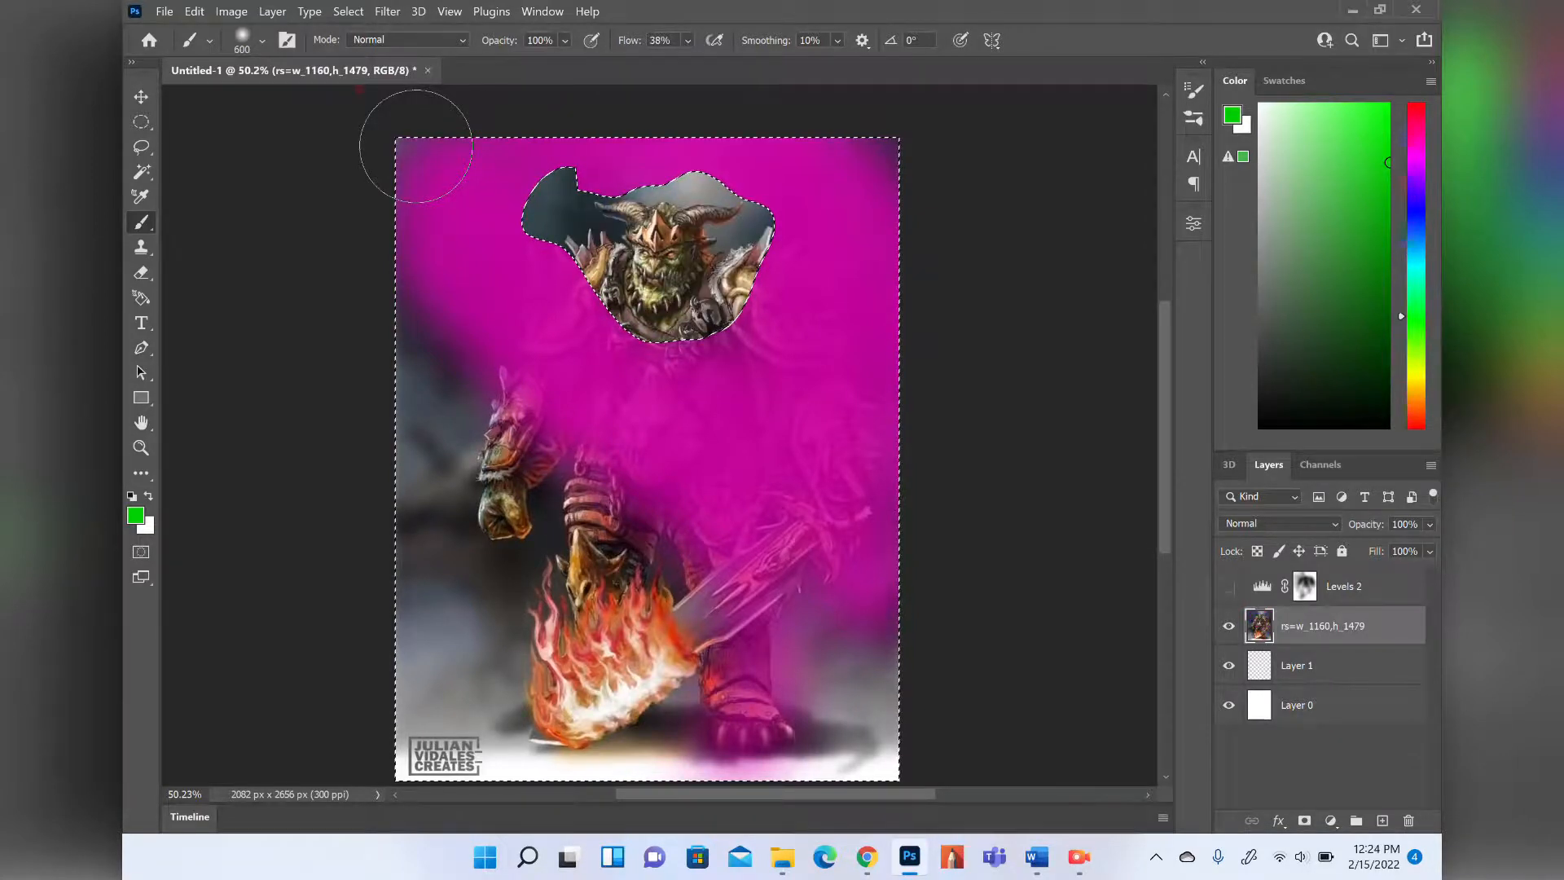
pyautogui.hotkey('ctrl', 'd')
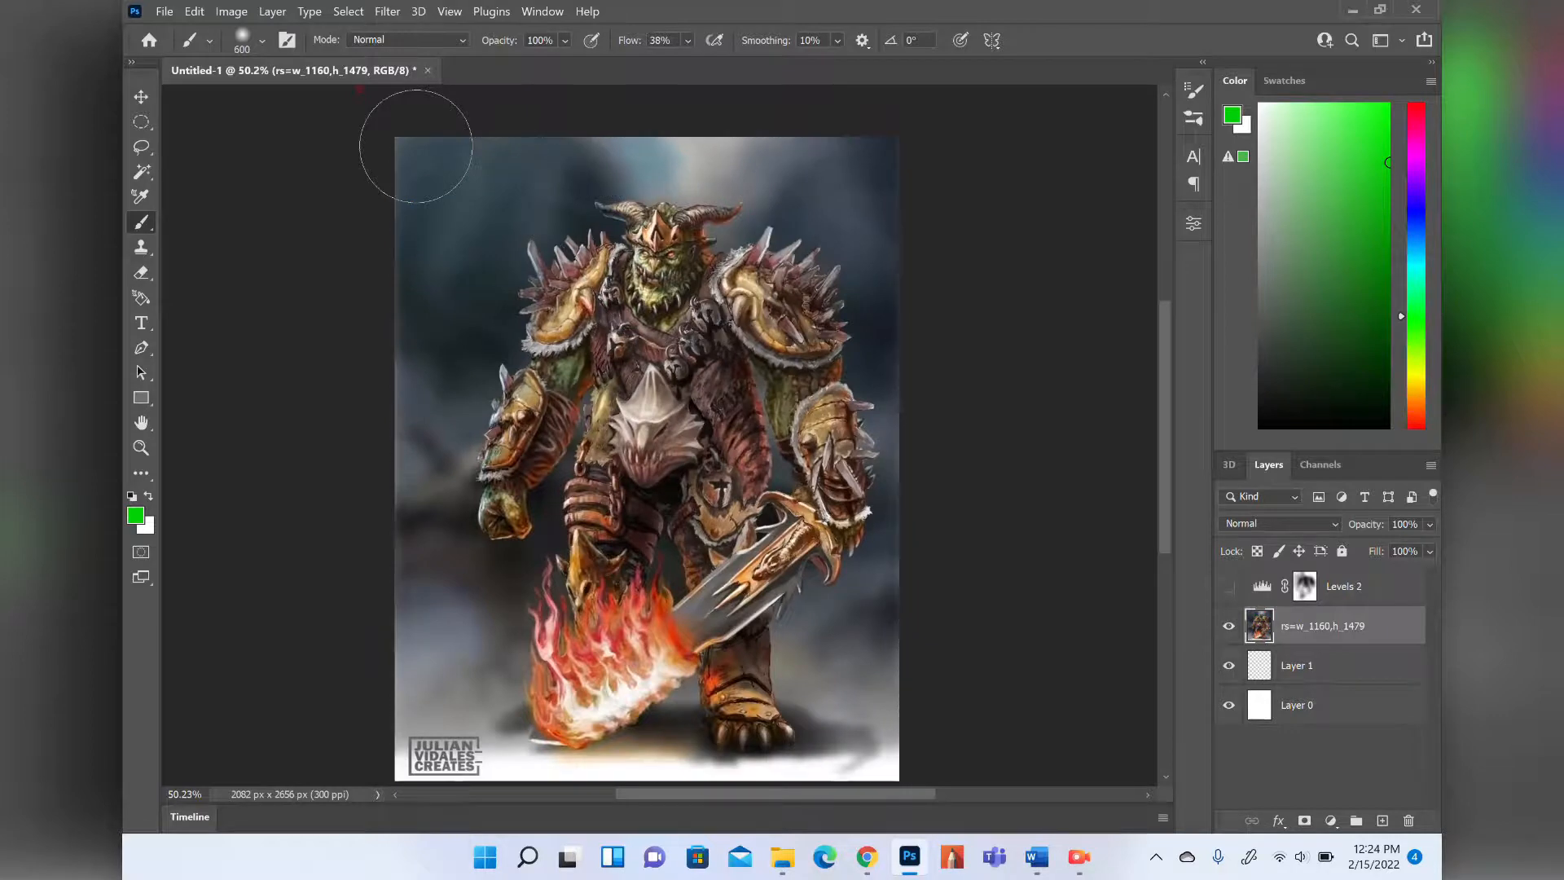
# Lasso the creature's head and shoulders and isolate the rs=w_1160,h_1479 layer in the layer list.
pyautogui.click(338, 10)
pyautogui.click(344, 8)
pyautogui.click(344, 8)
pyautogui.click(344, 8)
pyautogui.click(141, 147)
pyautogui.moveTo(570, 191); pyautogui.dragTo(636, 352)
pyautogui.moveTo(538, 244); pyautogui.dragTo(580, 198)
pyautogui.click(337, 9)
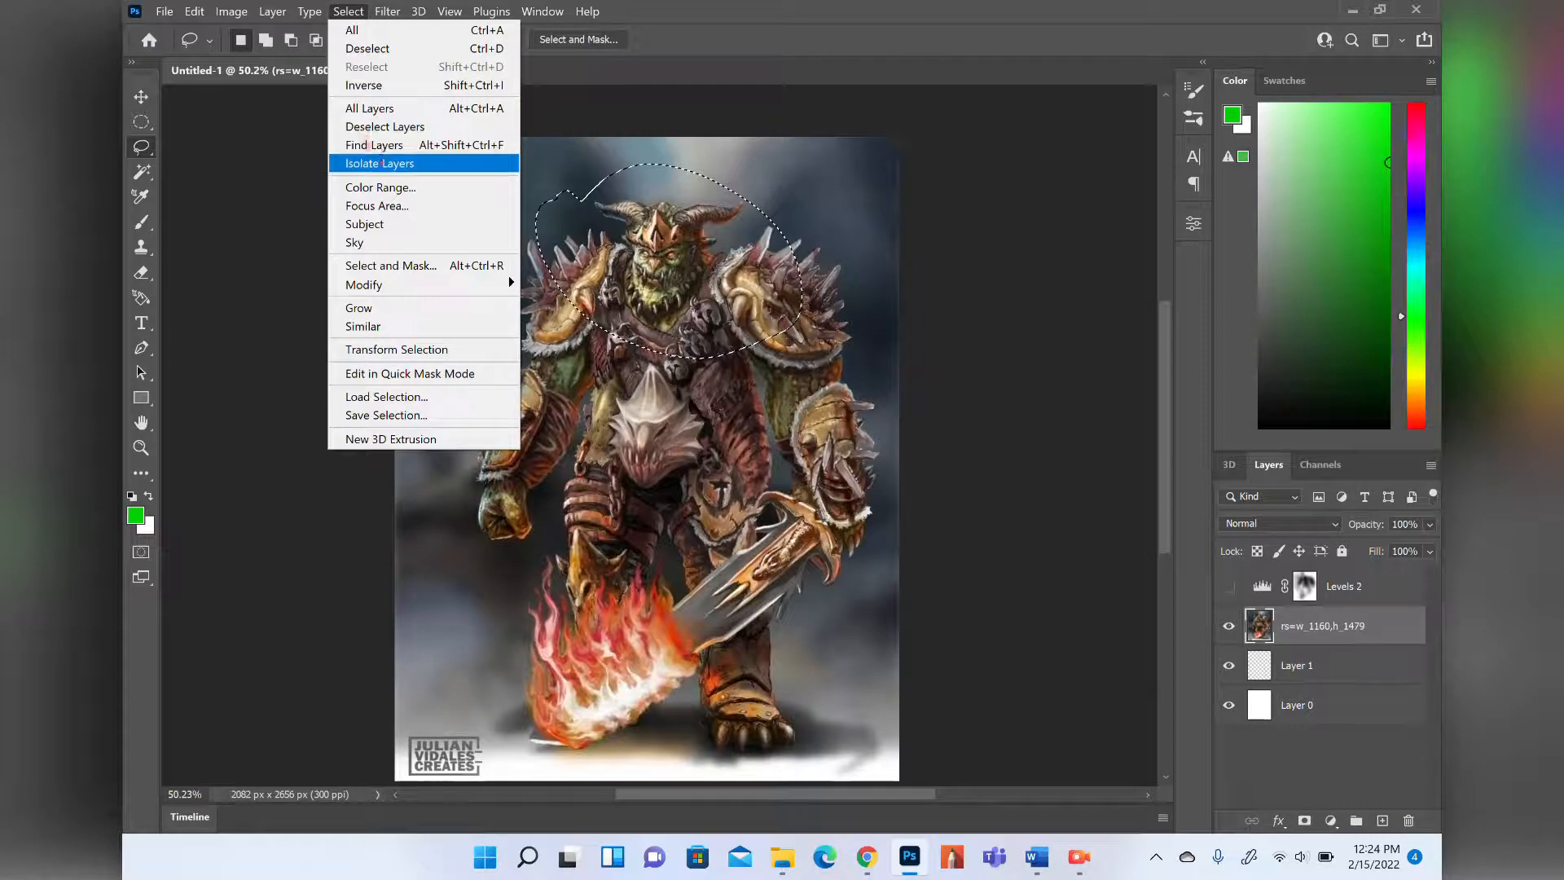
pyautogui.click(382, 163)
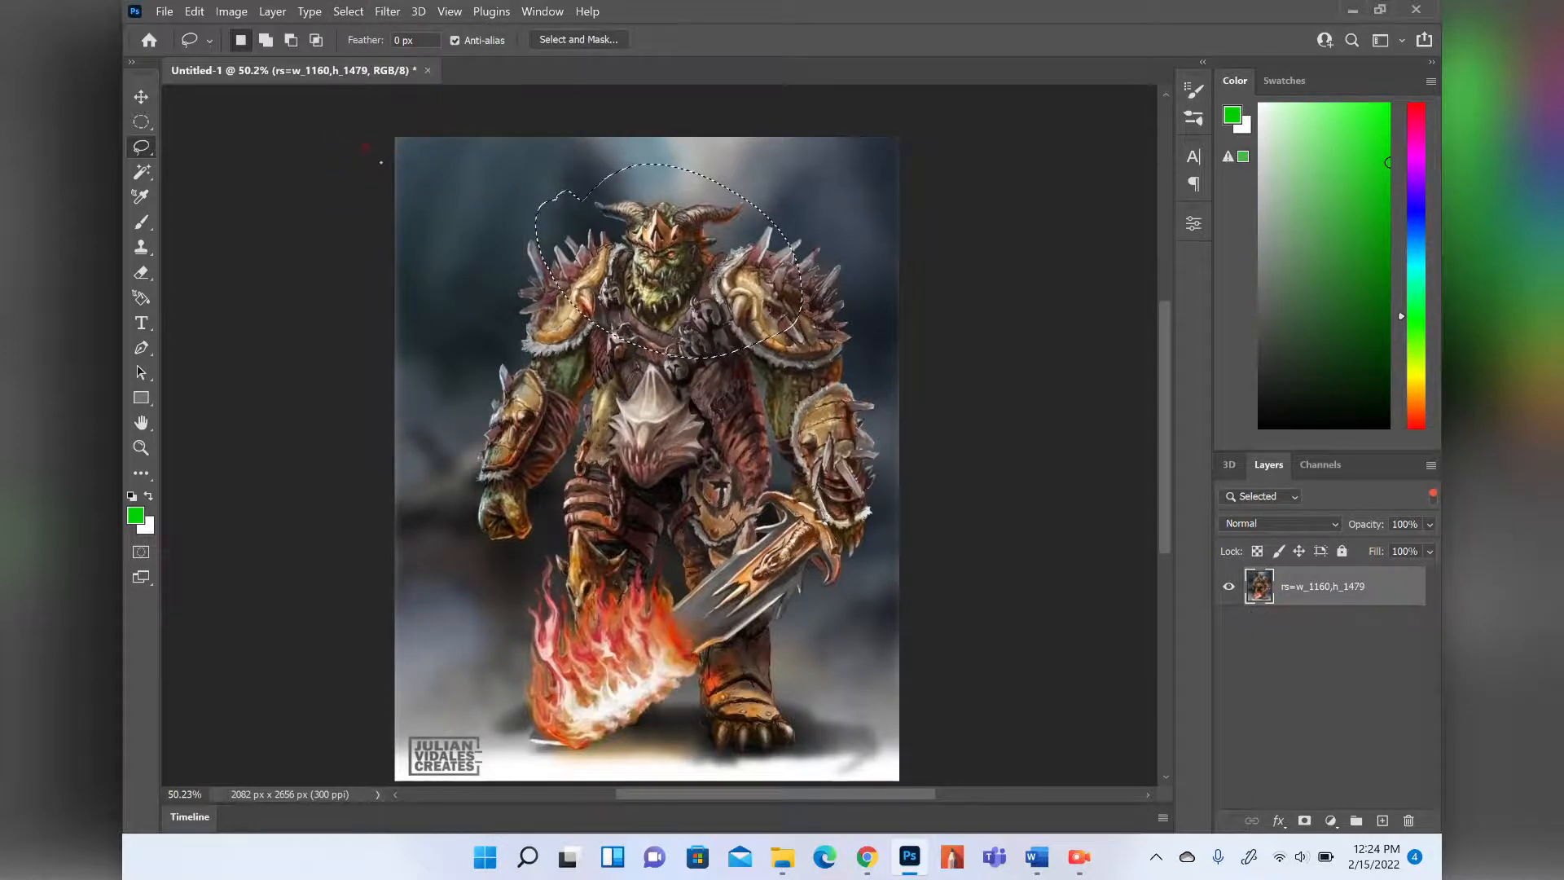
# Deselect the lassoed area and toggle layer isolation off and back on for the rs=w_1160,h_1479 layer.
pyautogui.hotkey('ctrl', 'd')
pyautogui.click(348, 12)
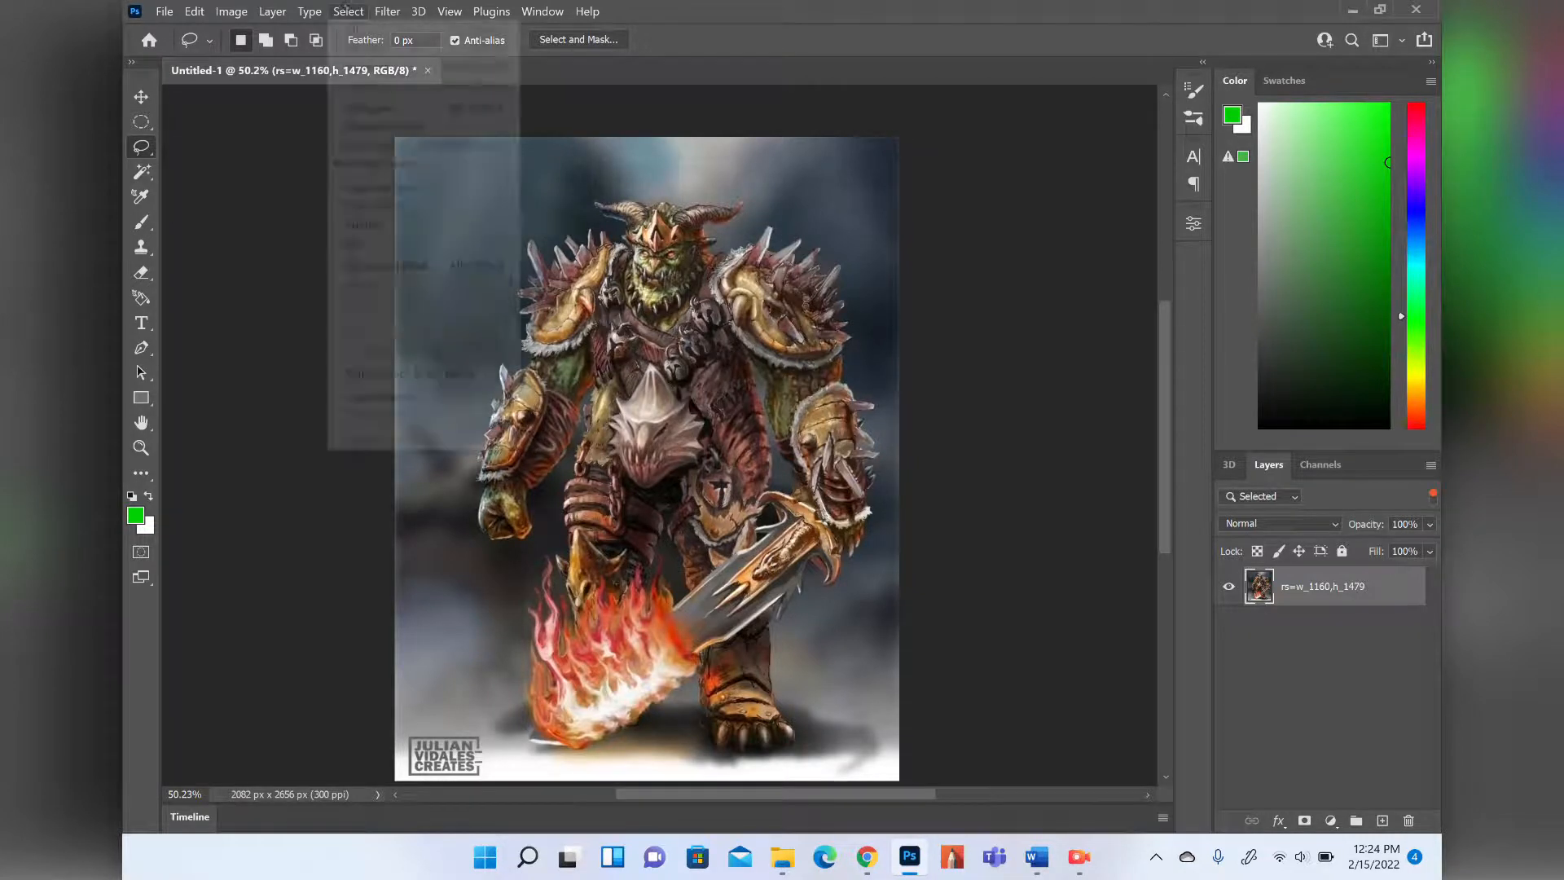
pyautogui.click(379, 159)
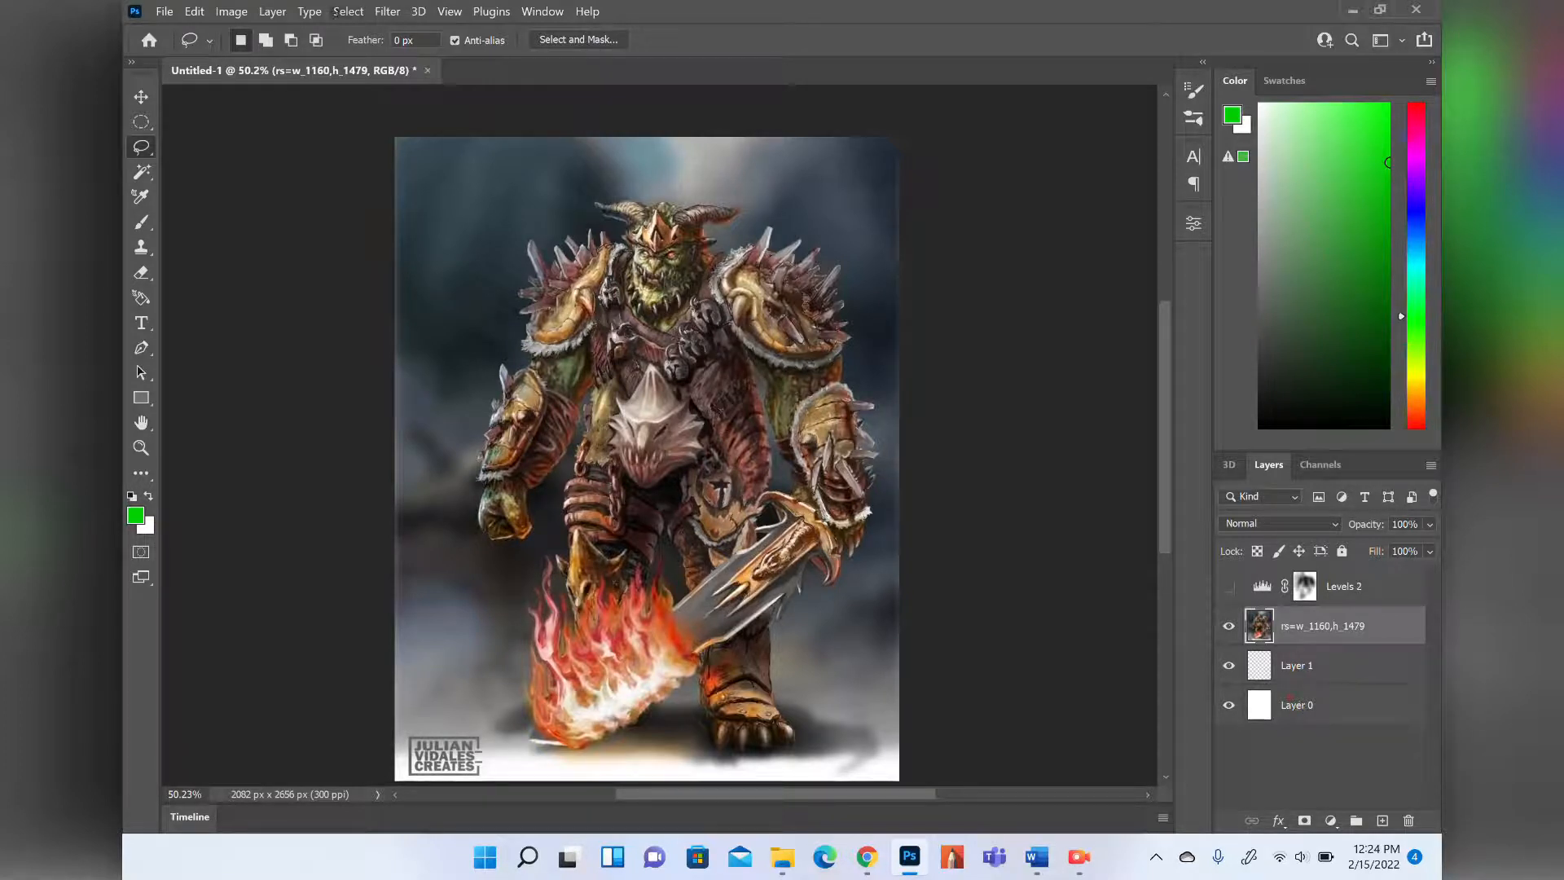
pyautogui.click(342, 11)
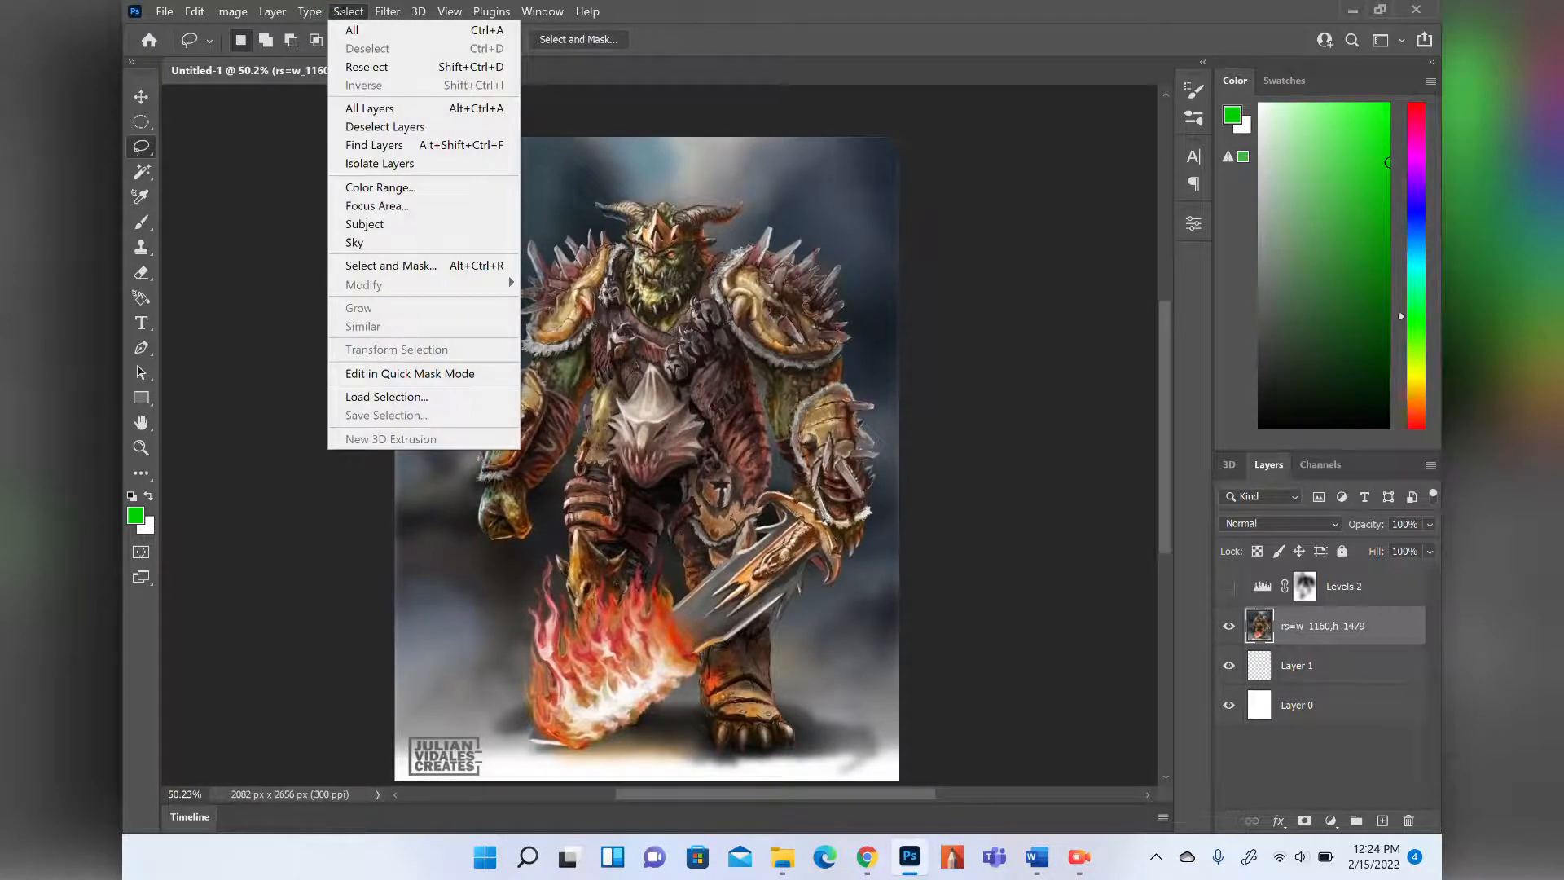
pyautogui.click(370, 163)
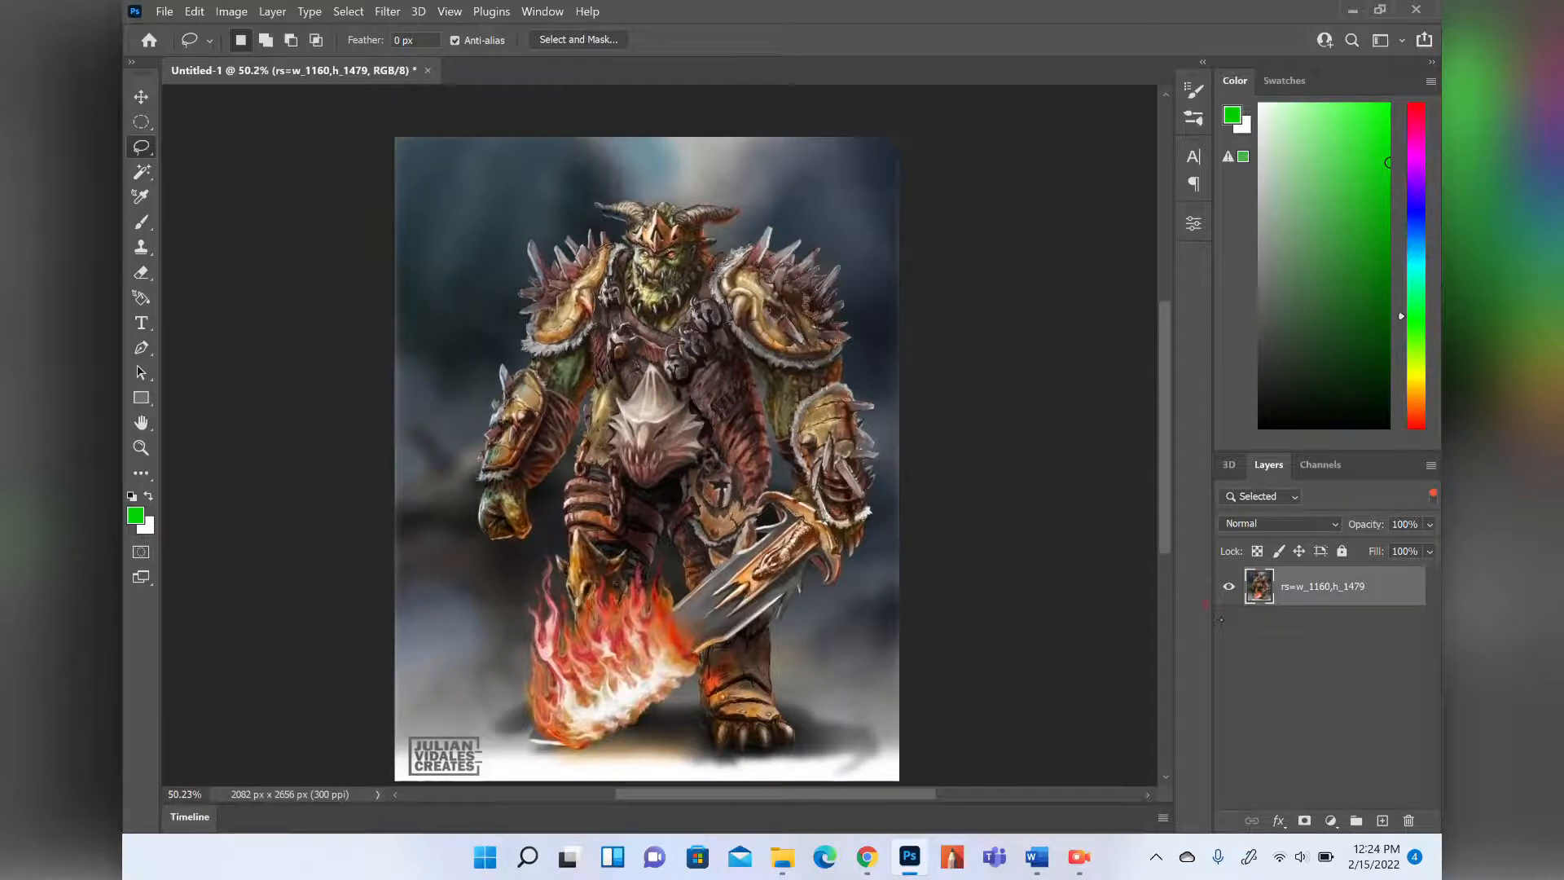
# Turn off layer isolation and lasso an area around the creature's head and shoulders.
pyautogui.click(334, 9)
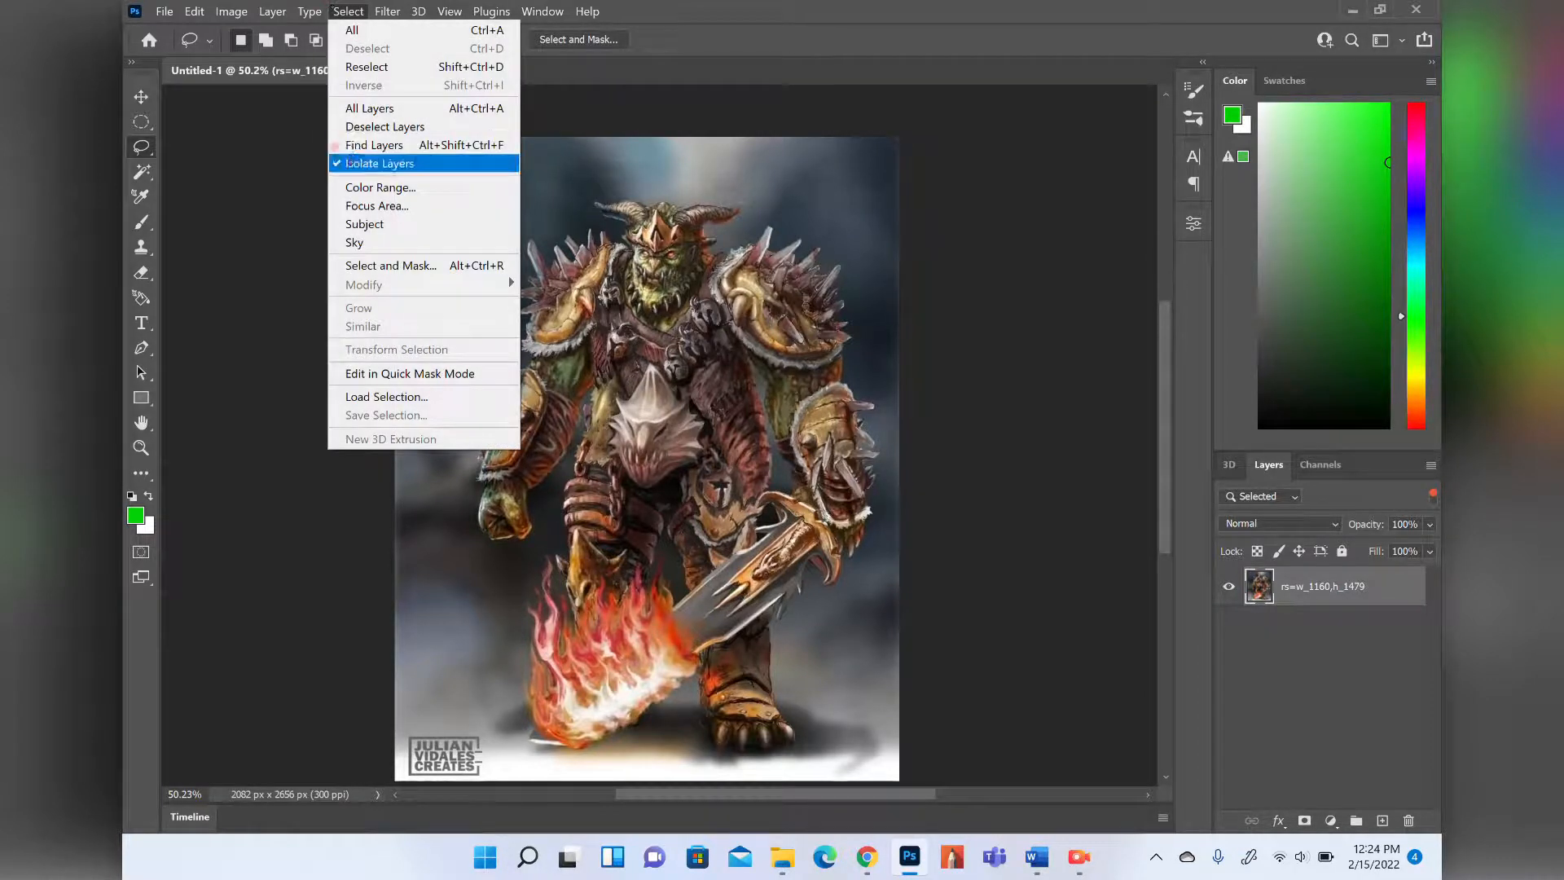
pyautogui.click(371, 163)
pyautogui.click(346, 11)
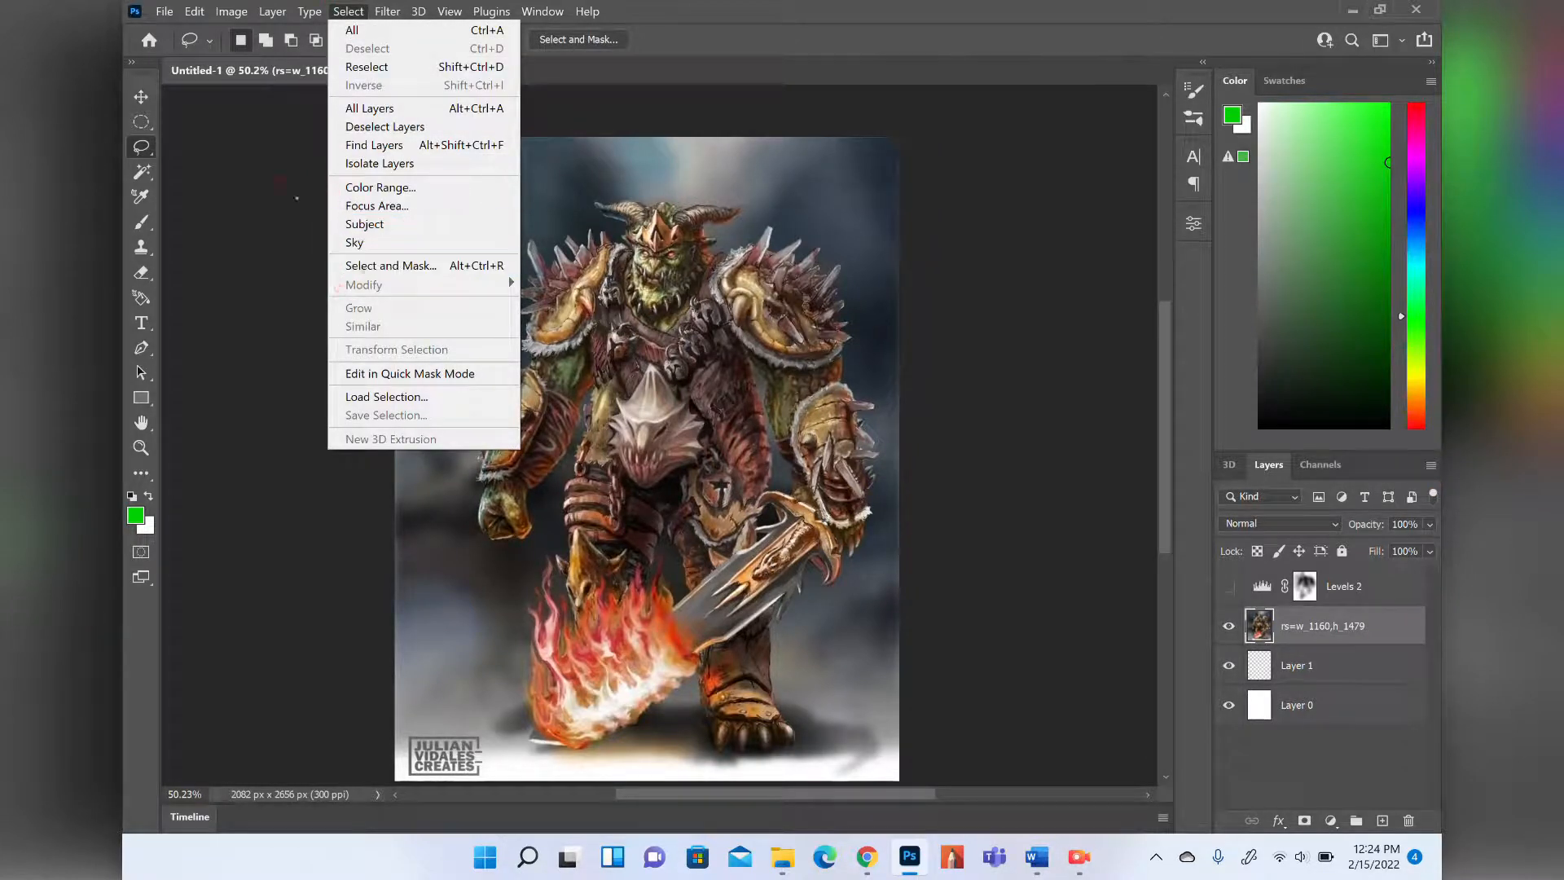
pyautogui.click(583, 196)
pyautogui.moveTo(580, 195)
pyautogui.mouseDown()
pyautogui.moveTo(544, 205)
pyautogui.moveTo(839, 281)
pyautogui.moveTo(603, 193)
pyautogui.mouseUp()
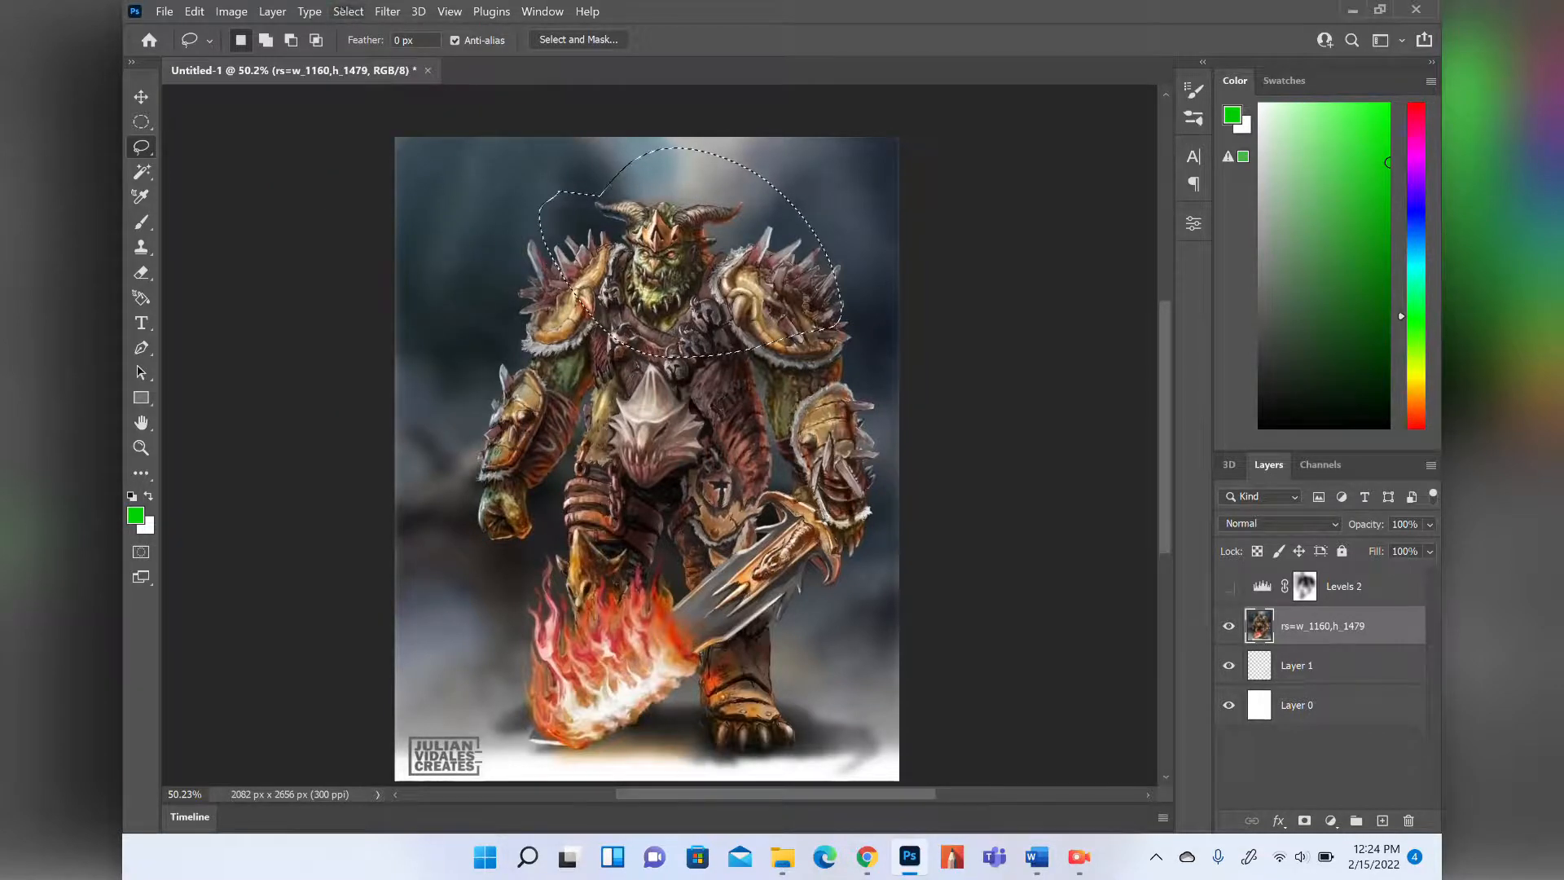
# Smooth the head-and-shoulders selection with a sample radius of 20 pixels.
pyautogui.click(348, 12)
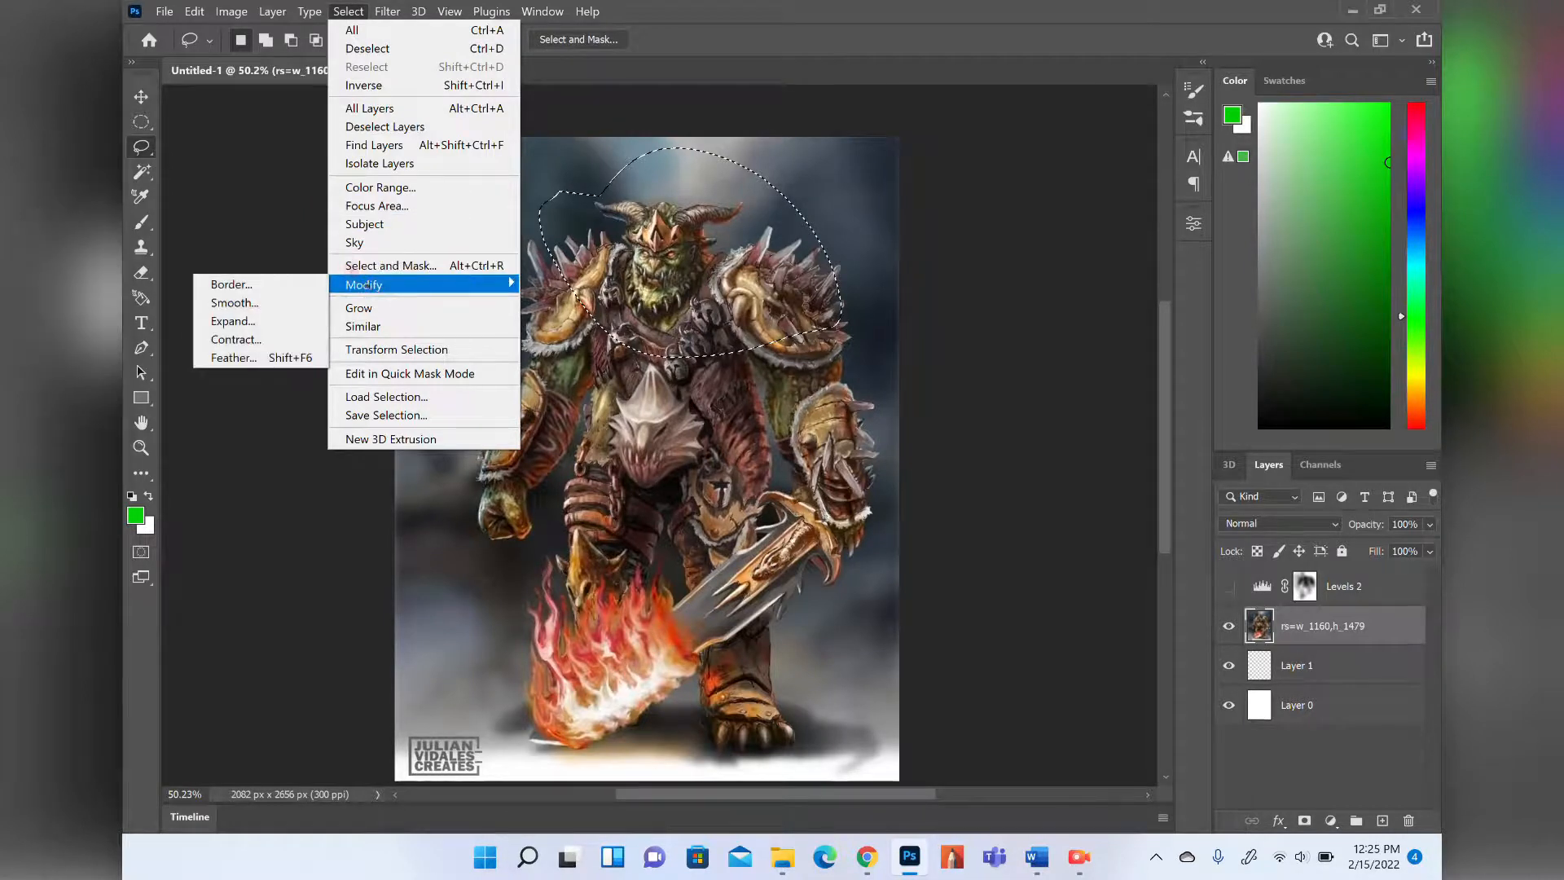
pyautogui.moveTo(362, 284)
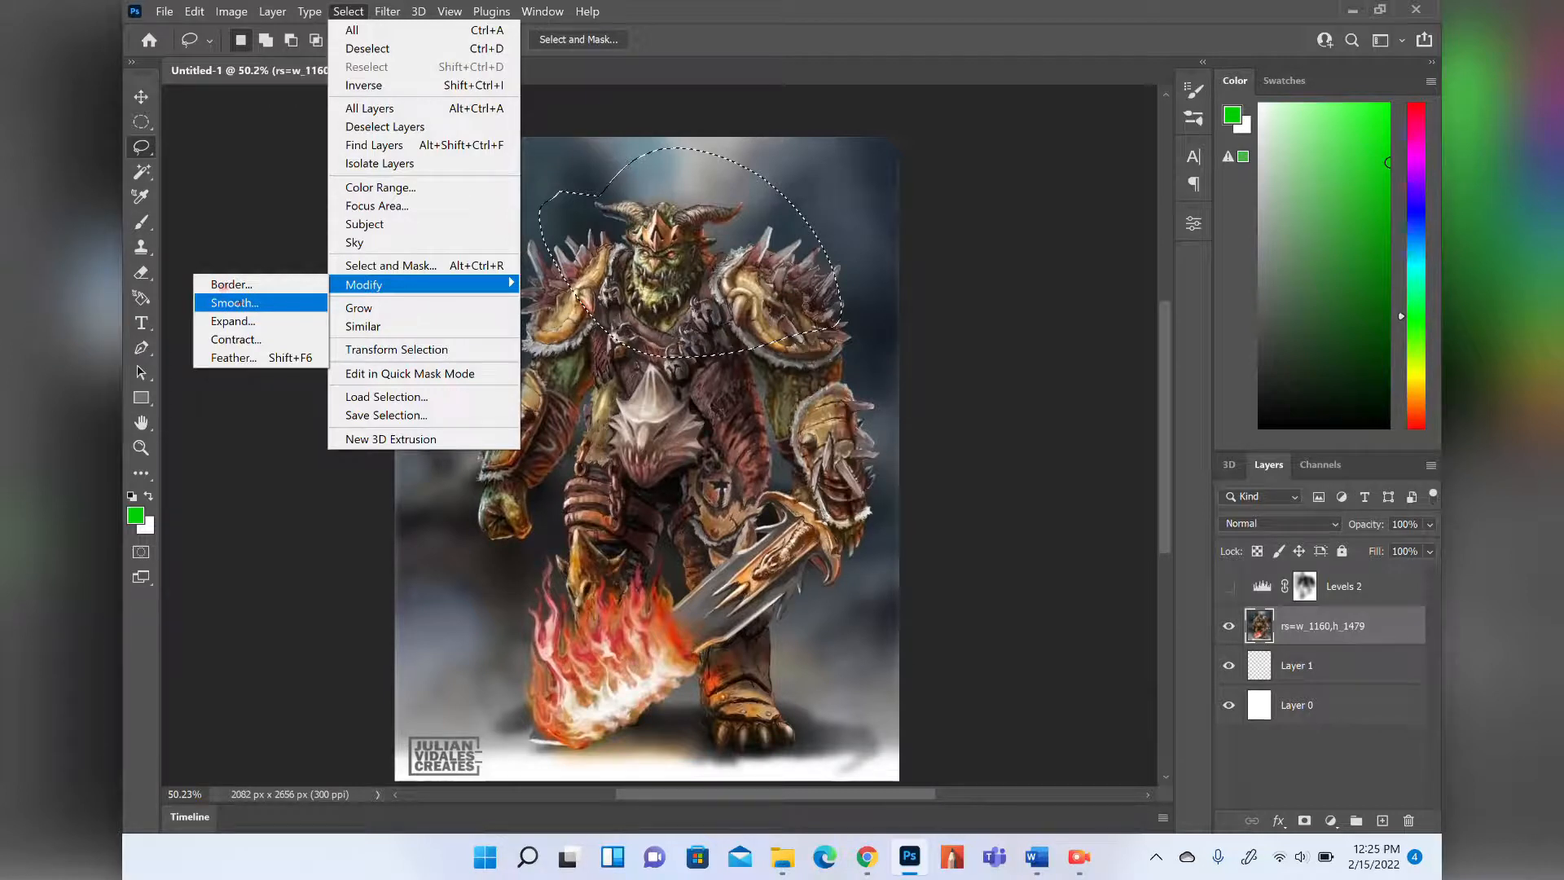
pyautogui.click(237, 302)
pyautogui.moveTo(805, 217); pyautogui.dragTo(522, 518)
pyautogui.write('20')
pyautogui.click(589, 554)
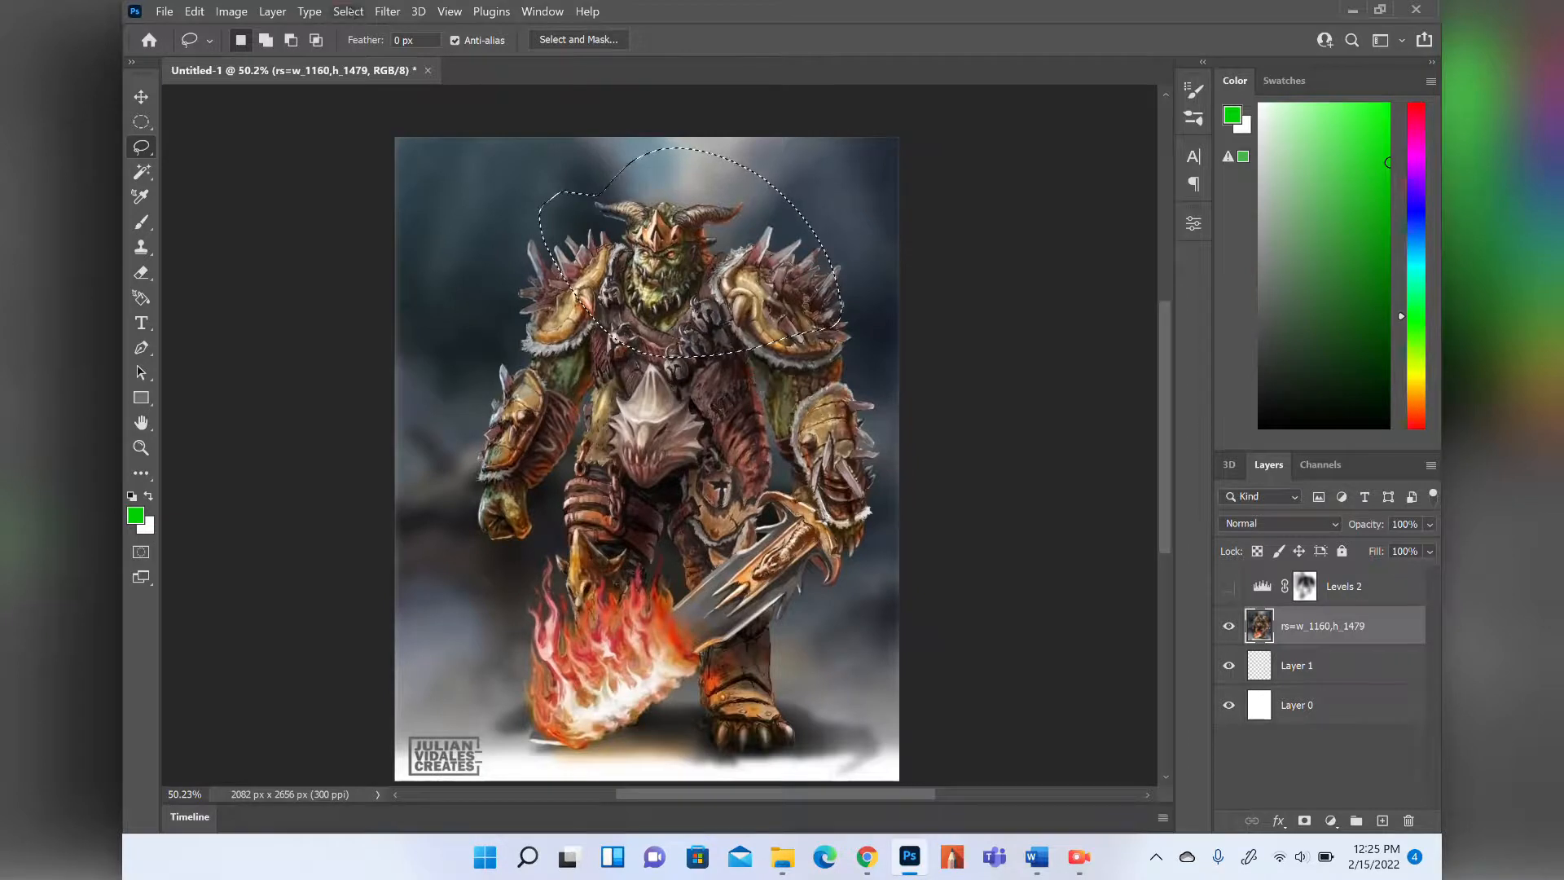
# Expand the head-and-shoulders selection by 50 pixels.
pyautogui.click(349, 11)
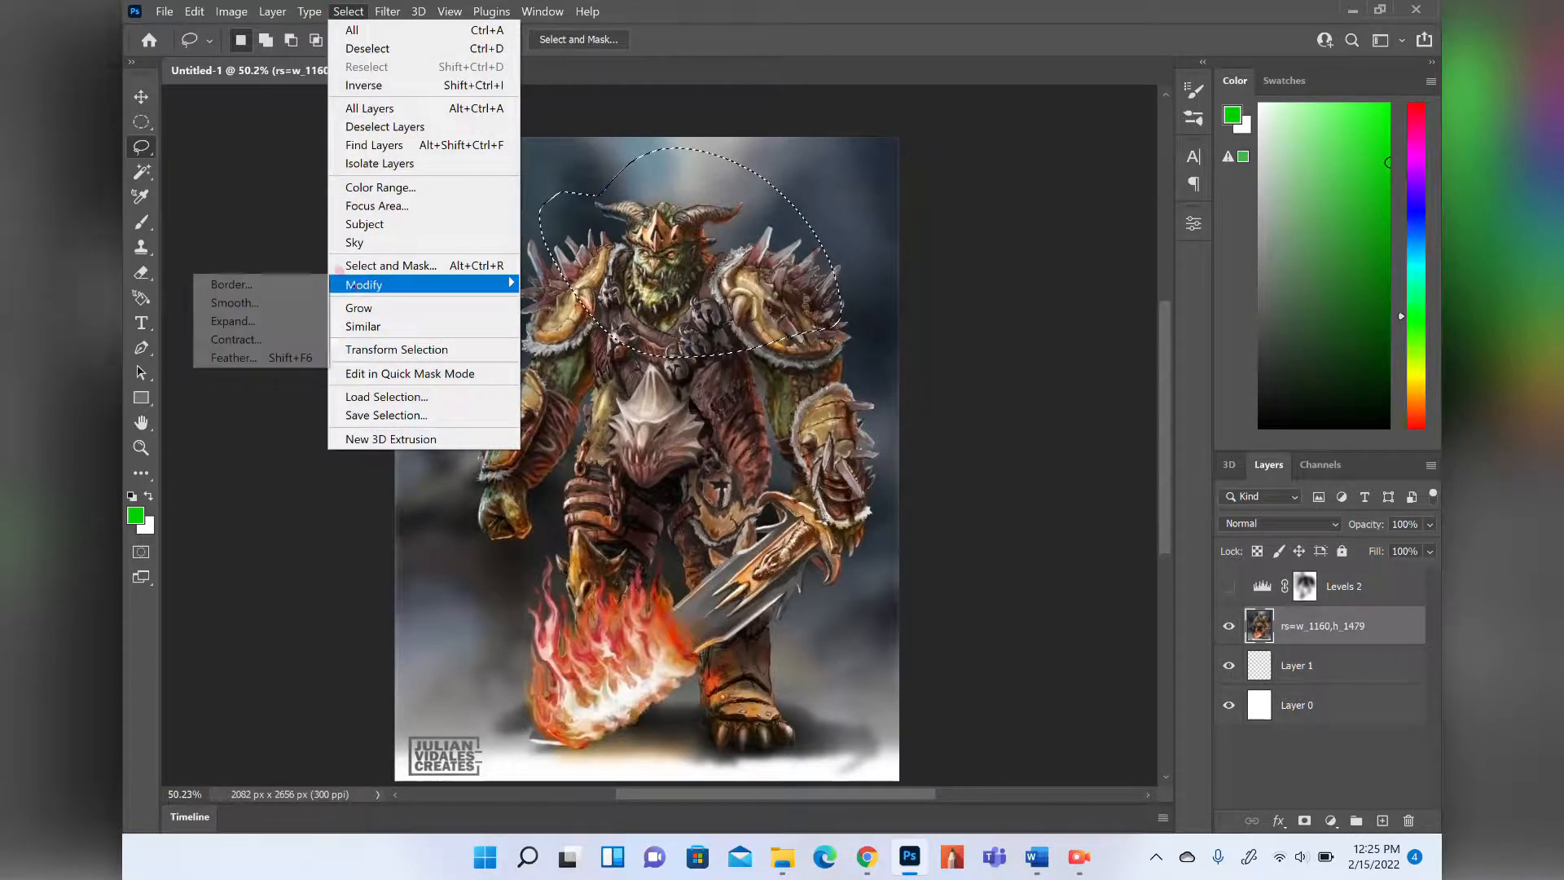
pyautogui.click(221, 321)
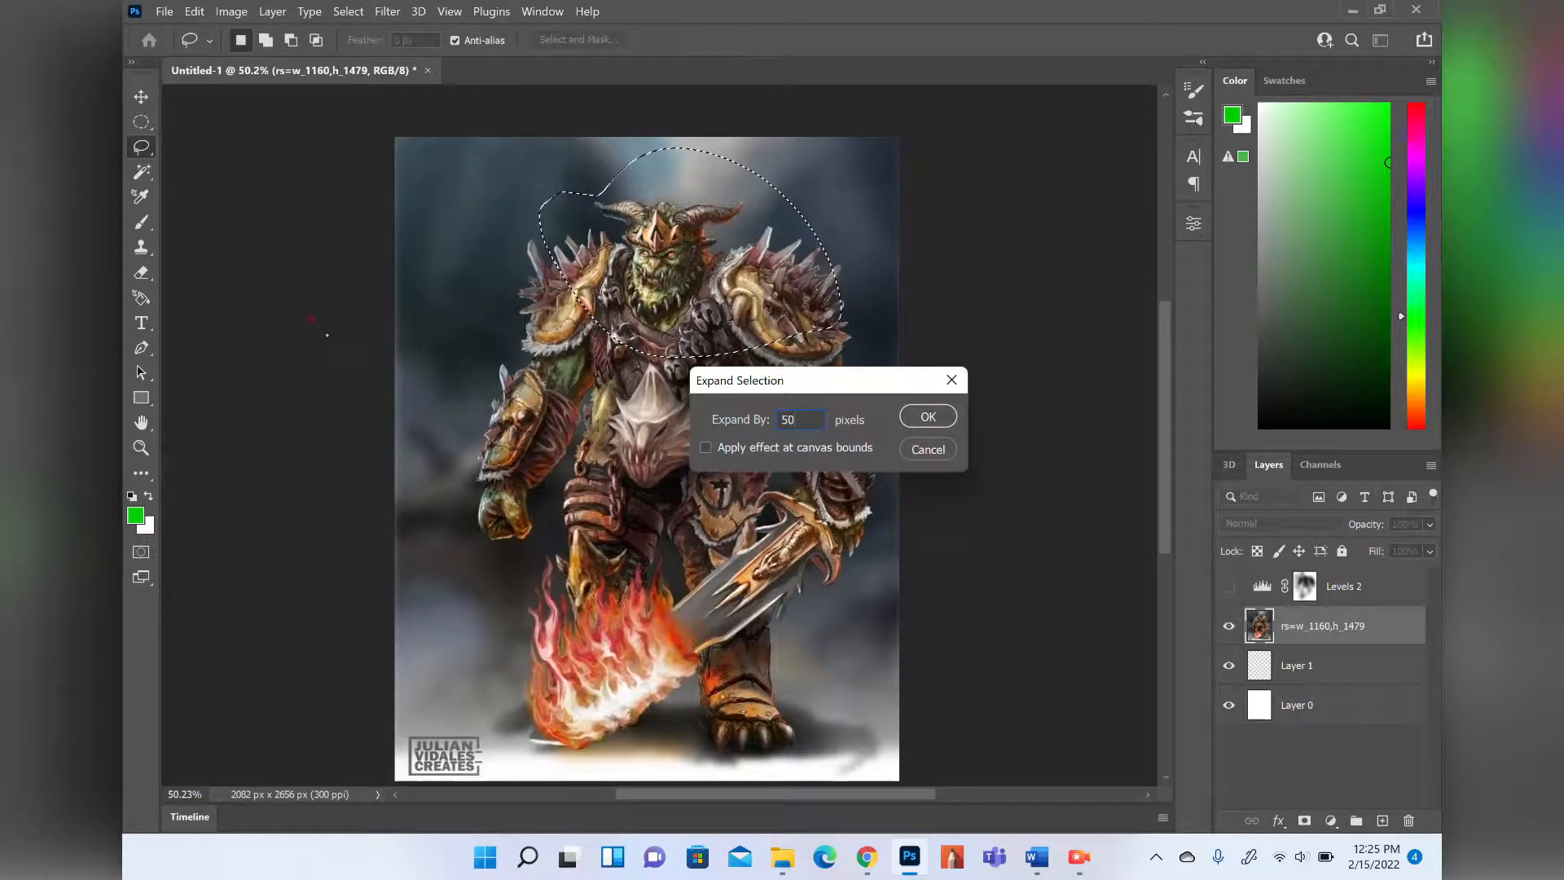
pyautogui.write('50')
pyautogui.click(922, 411)
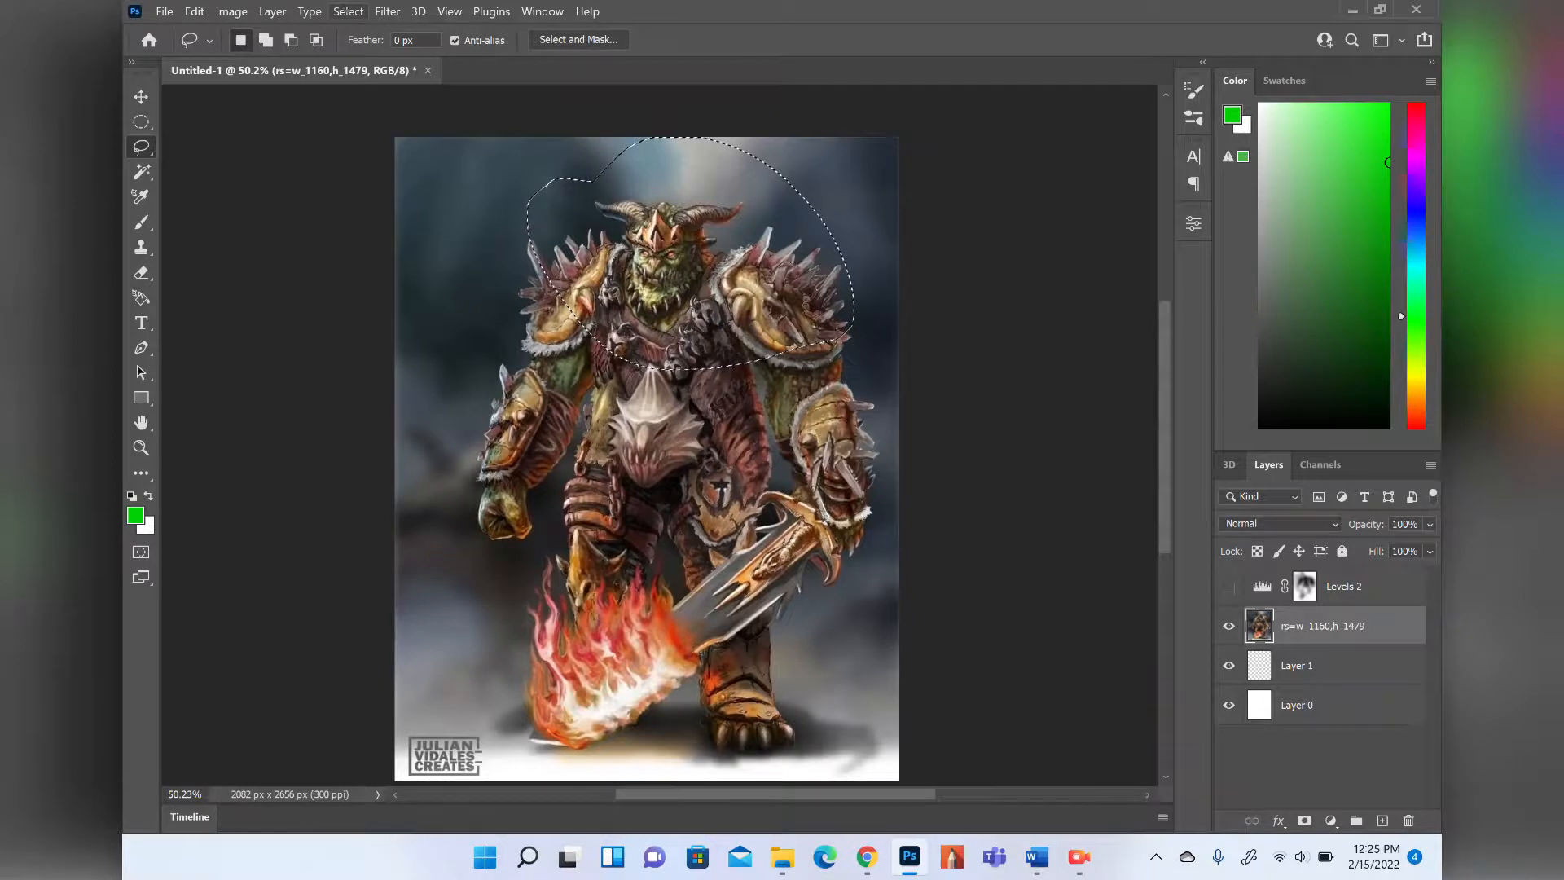
# Clear the expanded selection around the creature's head and shoulders.
pyautogui.click(348, 11)
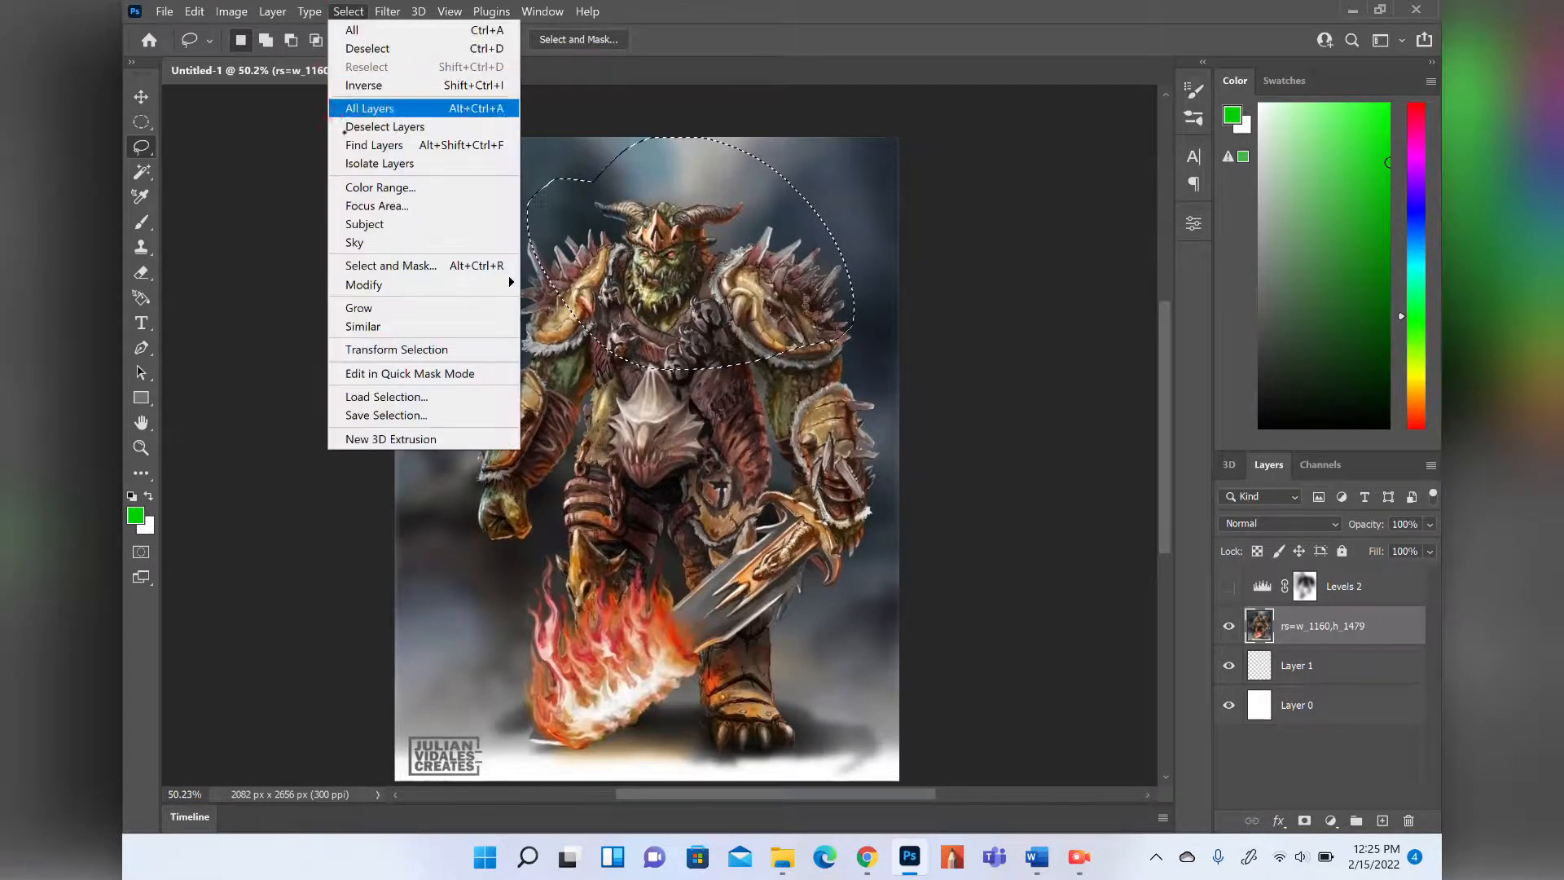
pyautogui.moveTo(358, 285)
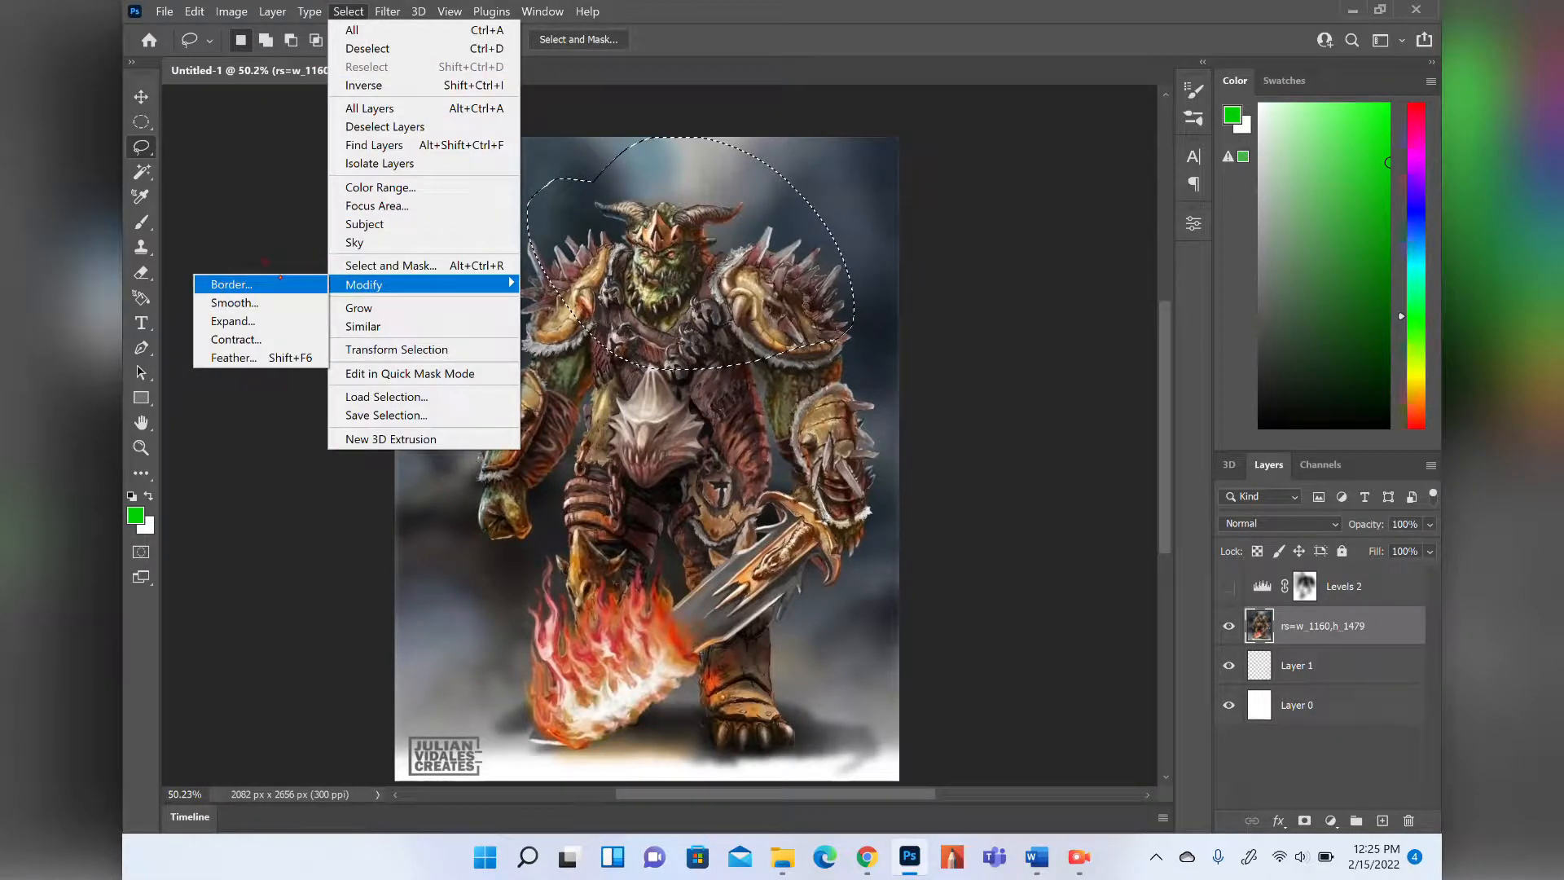
pyautogui.click(252, 195)
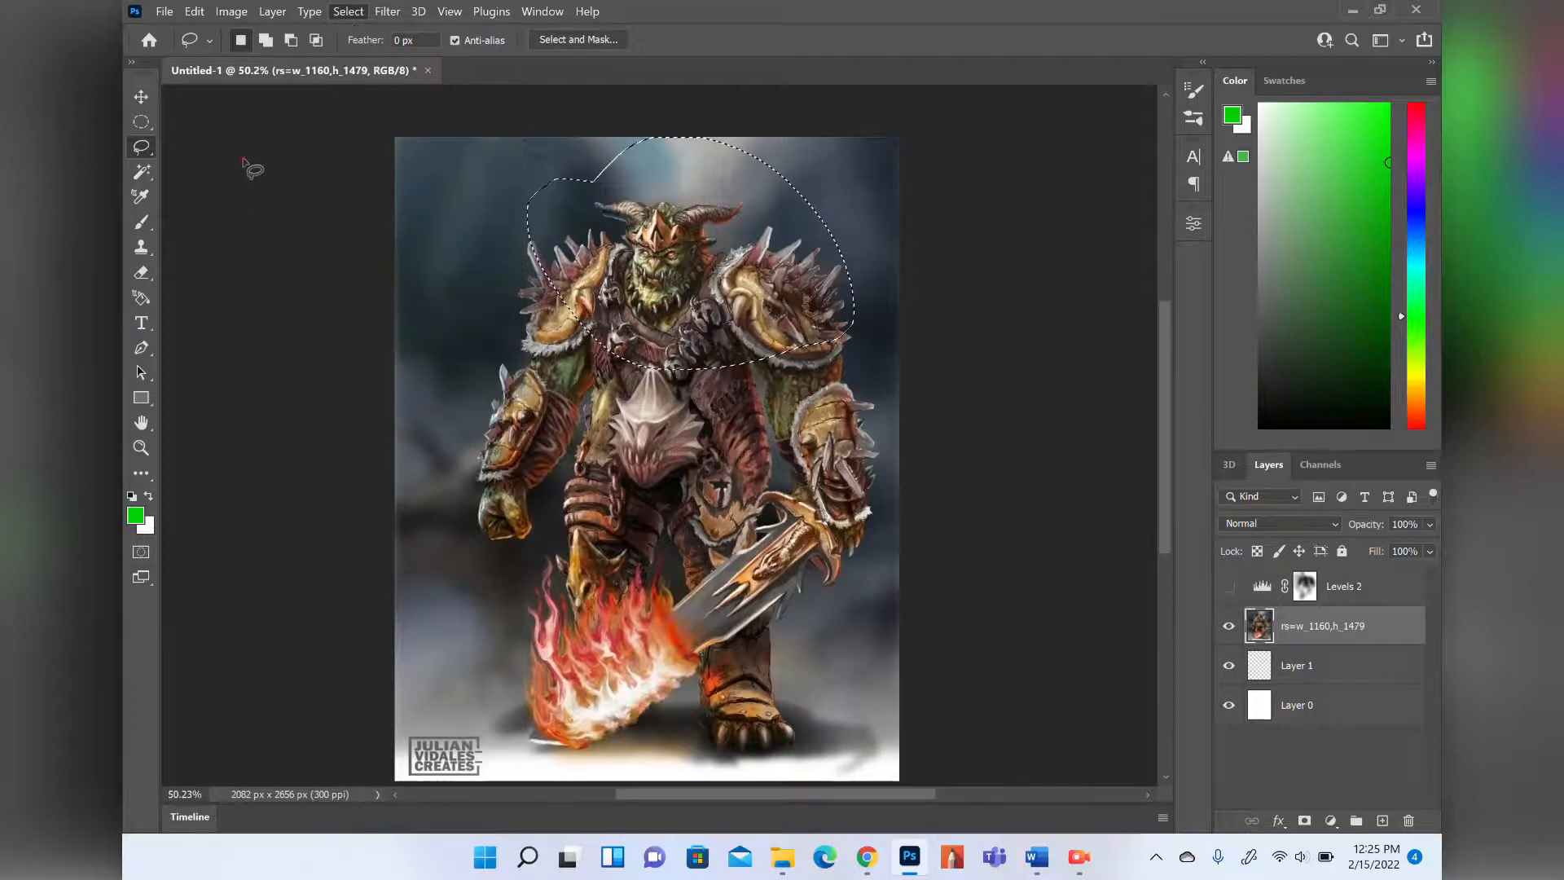
pyautogui.click(339, 242)
pyautogui.click(810, 347)
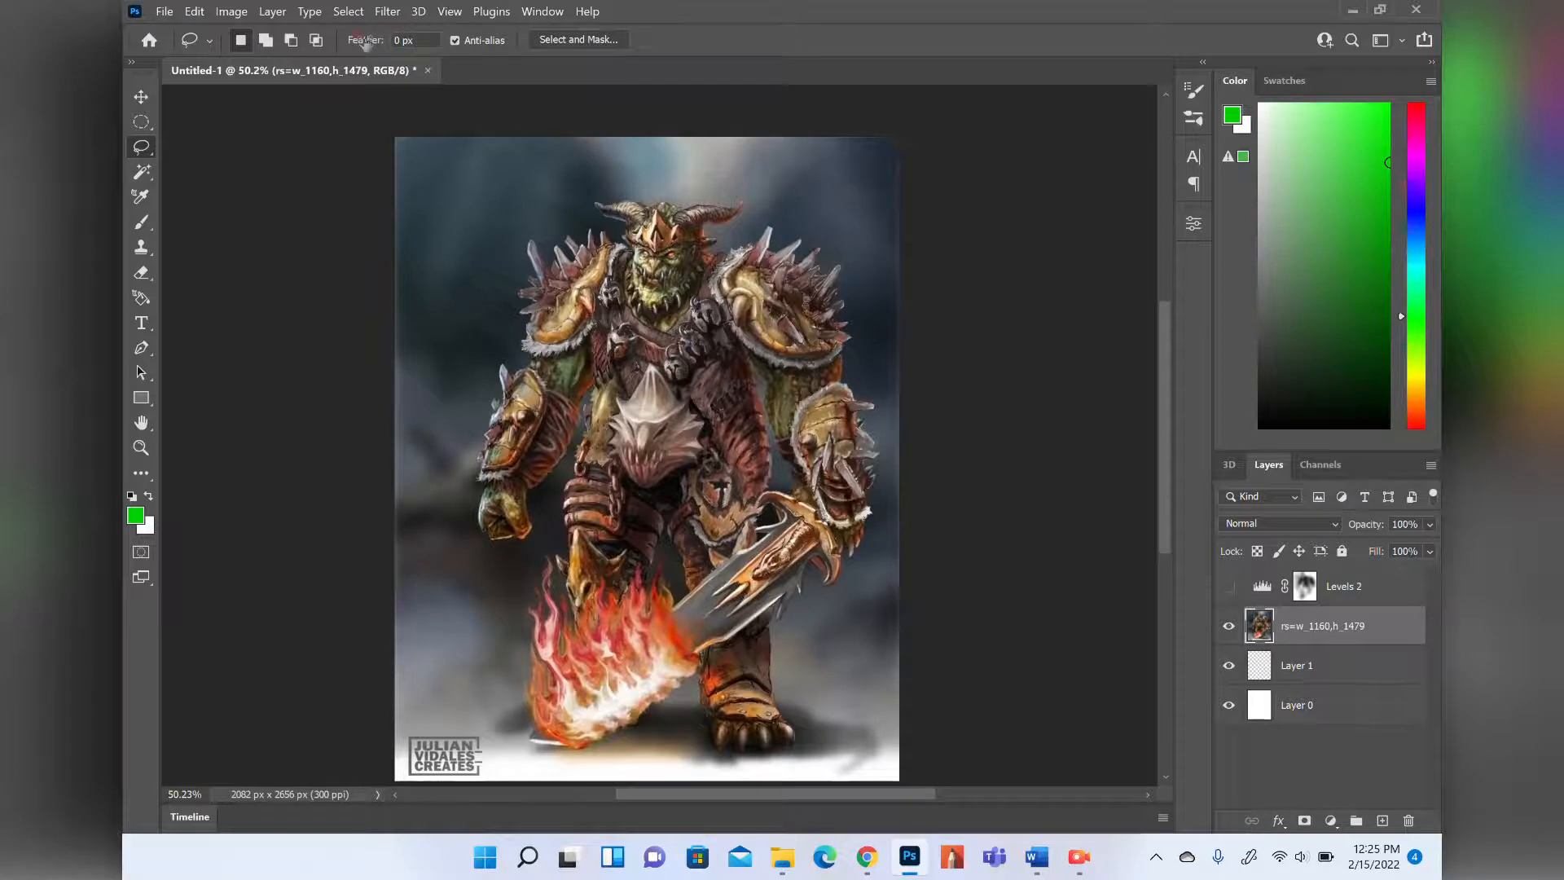
# Lasso a tall patch of the image's upper-left background, brush it green without feathering, and undo the painting.
pyautogui.moveTo(418, 178)
pyautogui.mouseDown()
pyautogui.moveTo(423, 262)
pyautogui.moveTo(489, 351)
pyautogui.moveTo(490, 175)
pyautogui.mouseUp()
pyautogui.click(141, 222)
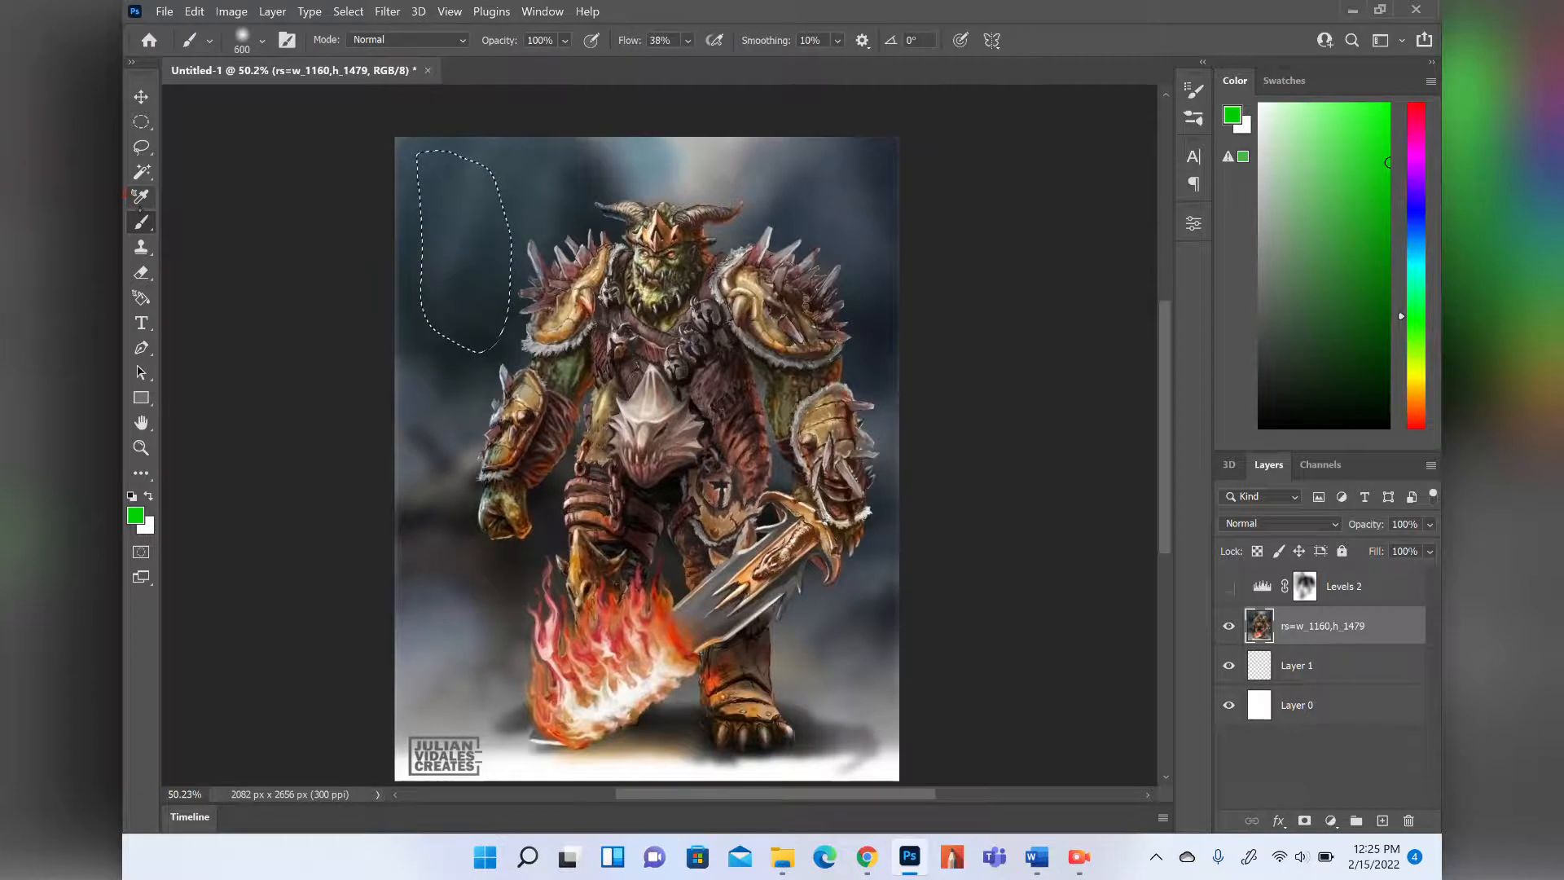
pyautogui.moveTo(475, 180)
pyautogui.mouseDown()
pyautogui.moveTo(476, 323)
pyautogui.moveTo(441, 364)
pyautogui.moveTo(467, 187)
pyautogui.mouseUp()
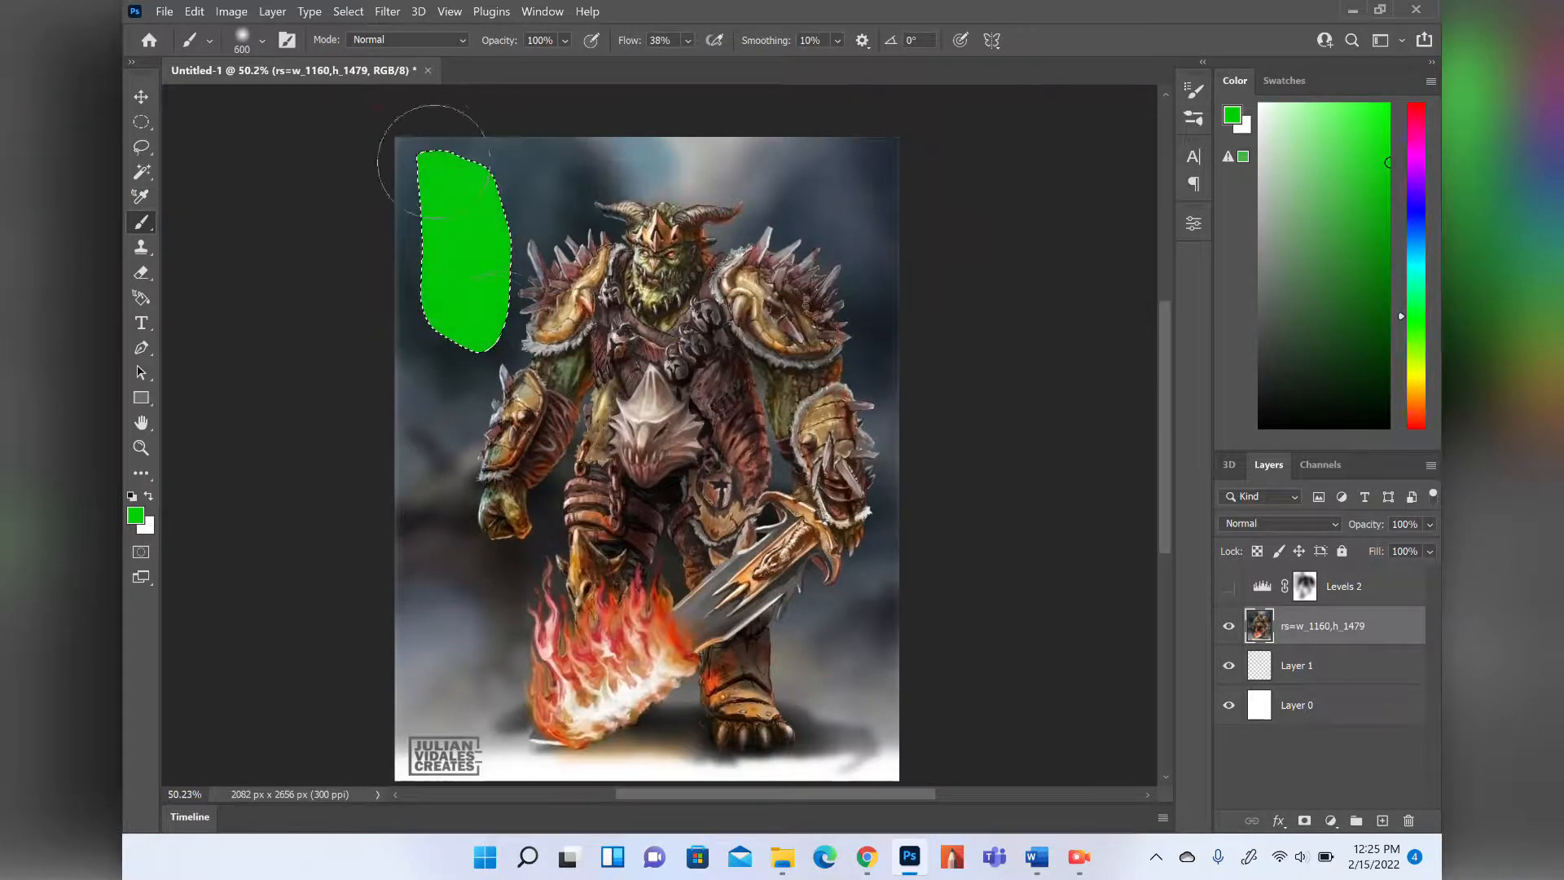
pyautogui.hotkey('ctrl', 'd')
pyautogui.hotkey('ctrl', 'shift', 'd')
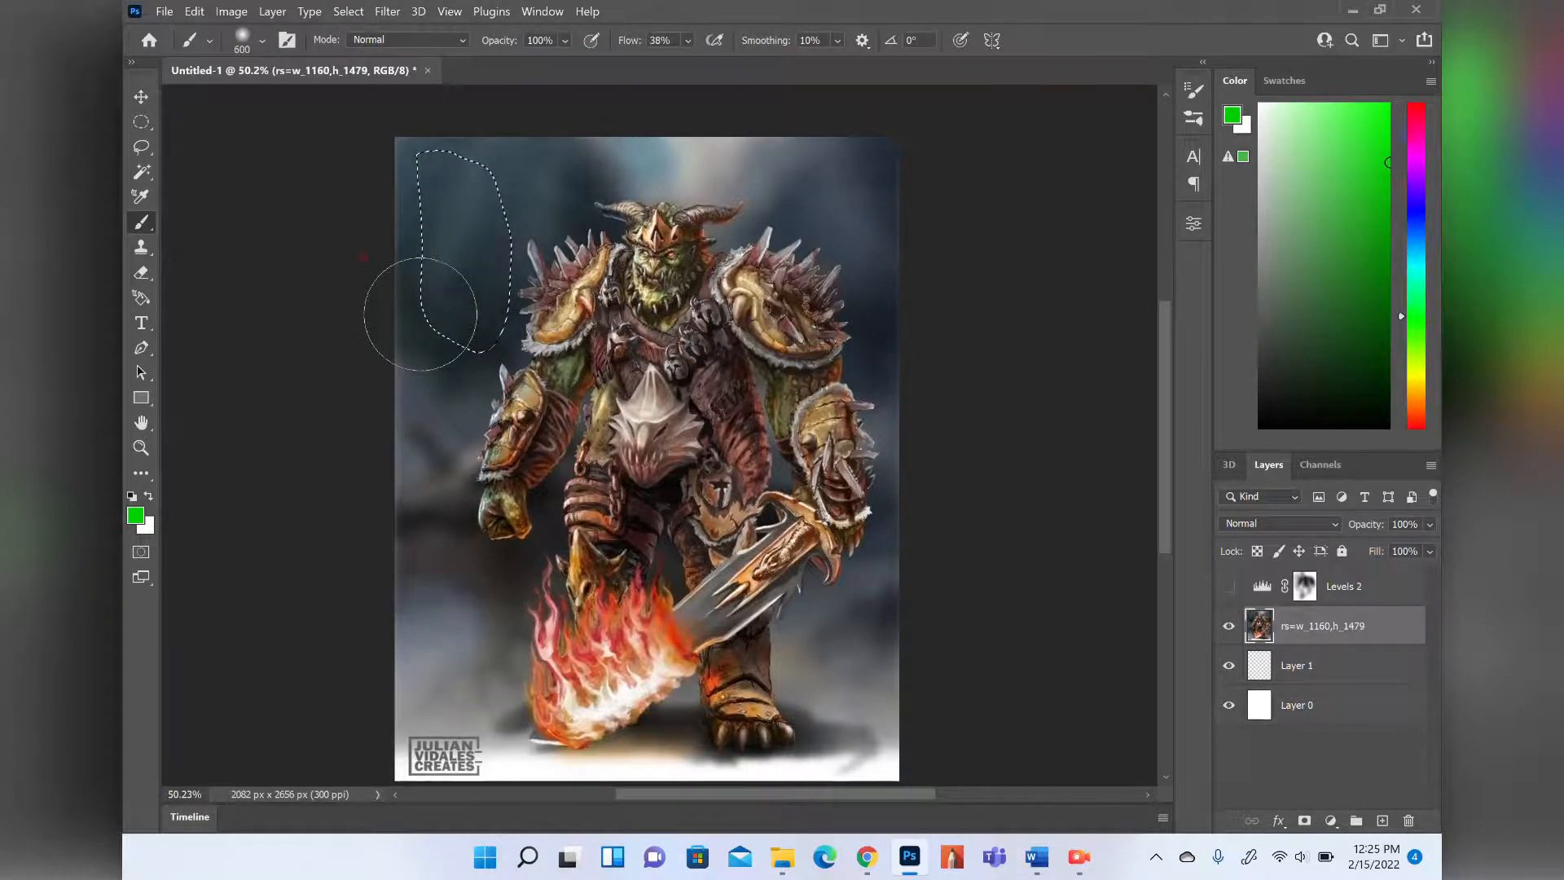
# Set the lasso feather to 63.8 px, reselect the tall upper-left background patch and paint it green.
pyautogui.click(141, 147)
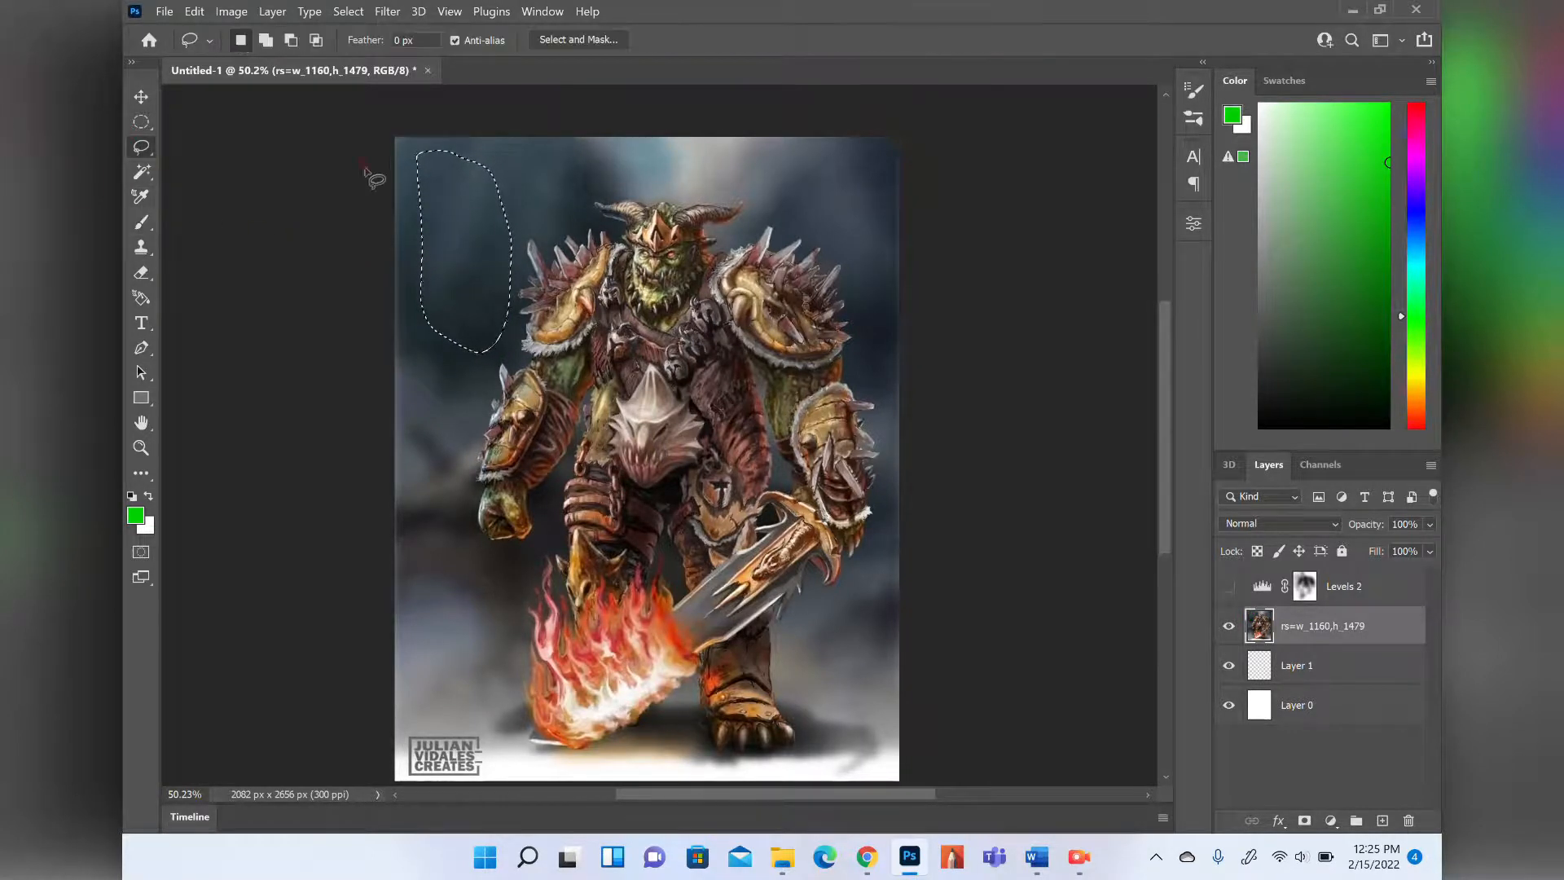
pyautogui.moveTo(363, 45); pyautogui.dragTo(418, 68)
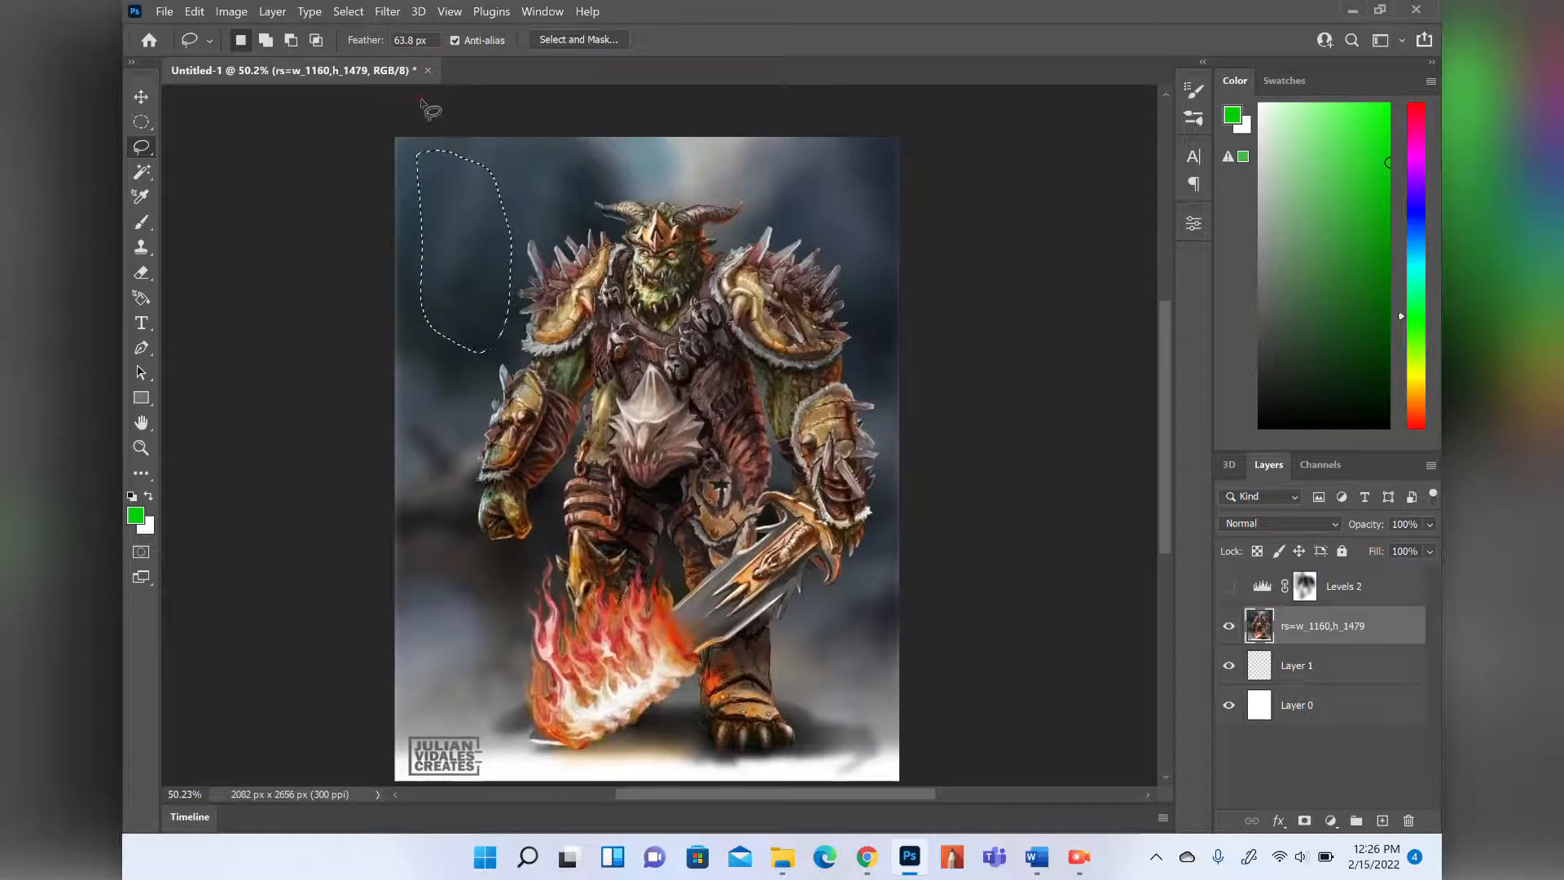
pyautogui.click(510, 190)
pyautogui.moveTo(509, 335)
pyautogui.mouseDown()
pyautogui.moveTo(435, 252)
pyautogui.moveTo(501, 188)
pyautogui.moveTo(506, 239)
pyautogui.moveTo(460, 342)
pyautogui.mouseUp()
pyautogui.click(141, 222)
pyautogui.hotkey('ctrl', 'd')
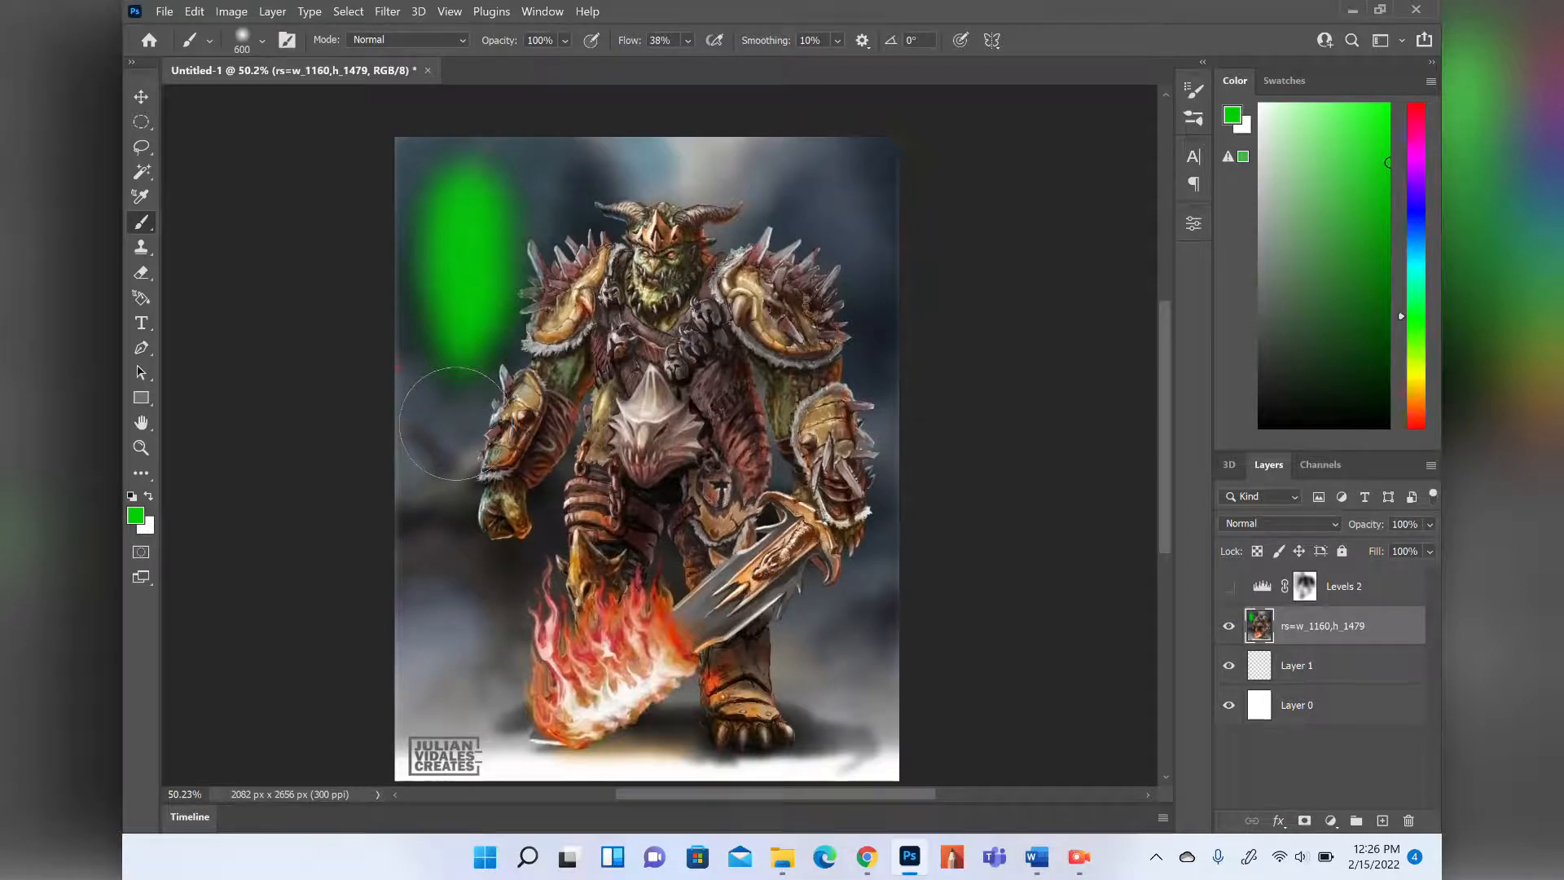
# Undo the feathered green painting and clear the selection.
pyautogui.hotkey('ctrl', 'z')
pyautogui.hotkey('ctrl', 'z')
pyautogui.hotkey('ctrl', 'd')
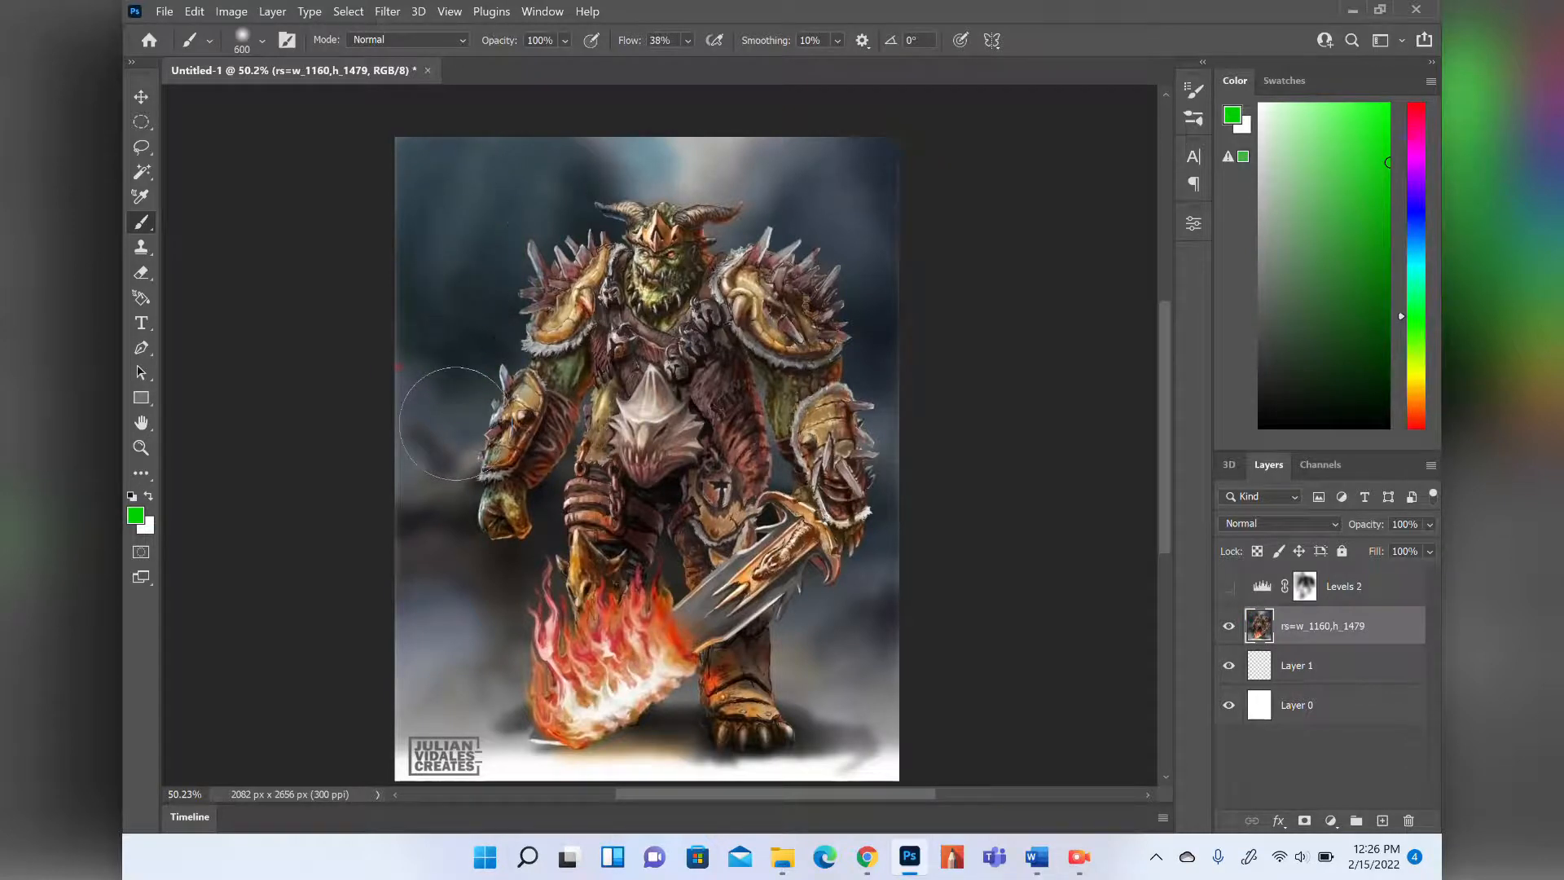
# Reset the lasso feather to 0 px and lasso an area from the upper-left background across the creature's shoulder and head.
pyautogui.press('l')
pyautogui.moveTo(367, 40); pyautogui.dragTo(250, 25)
pyautogui.click(348, 11)
pyautogui.moveTo(562, 163); pyautogui.dragTo(670, 320)
pyautogui.moveTo(674, 200)
pyautogui.mouseDown()
pyautogui.moveTo(619, 326)
pyautogui.moveTo(562, 167)
pyautogui.mouseUp()
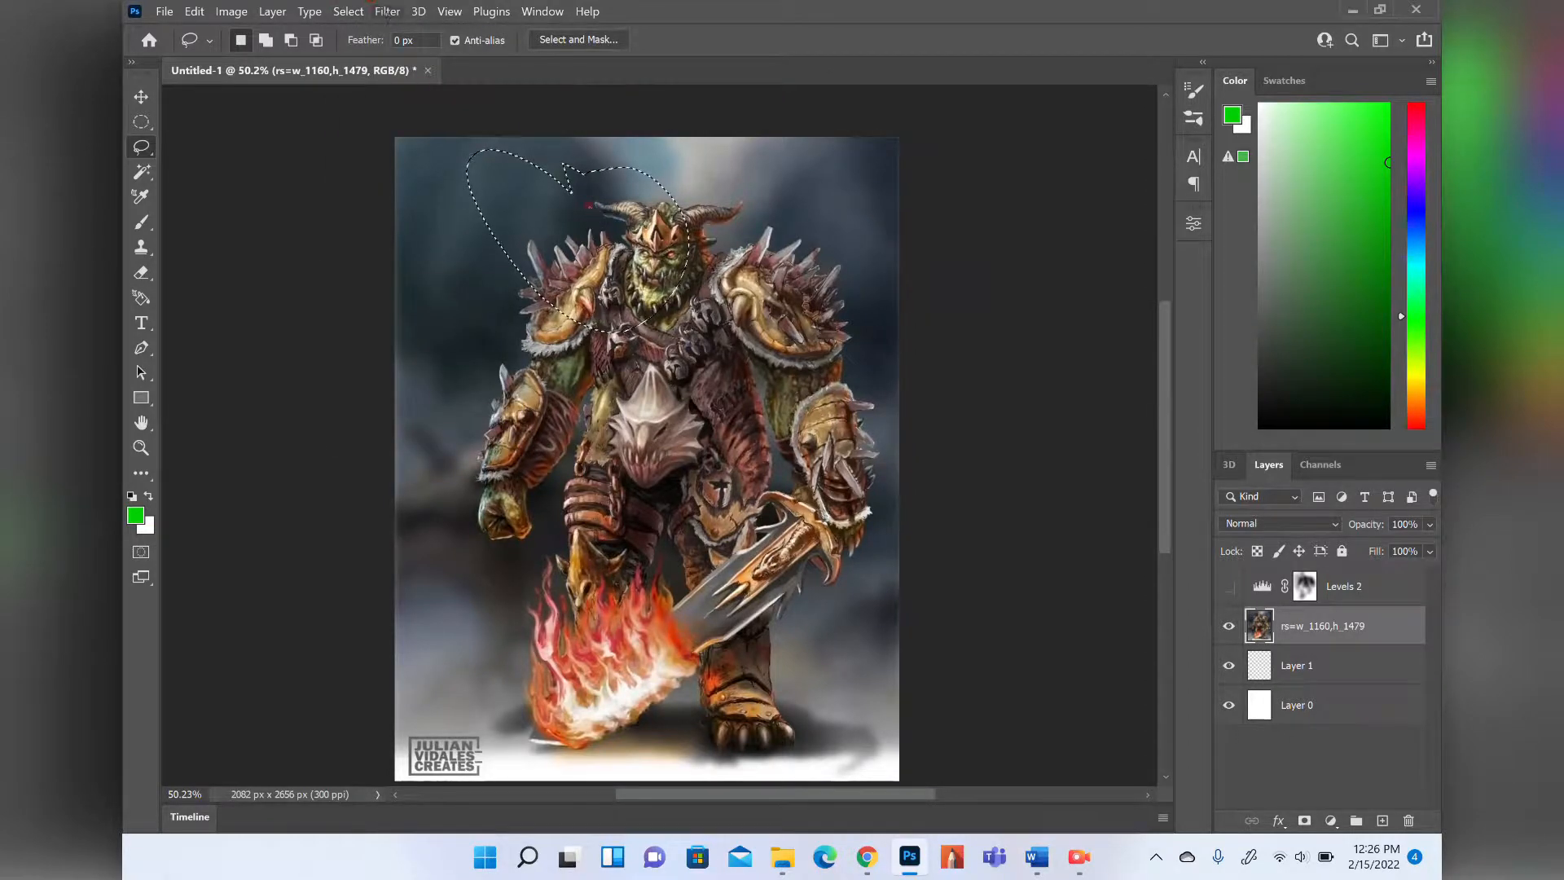
# Use Transform Selection to move the outline, scale it to 82.07% width and 47.03% height, and warp its shape.
pyautogui.click(348, 12)
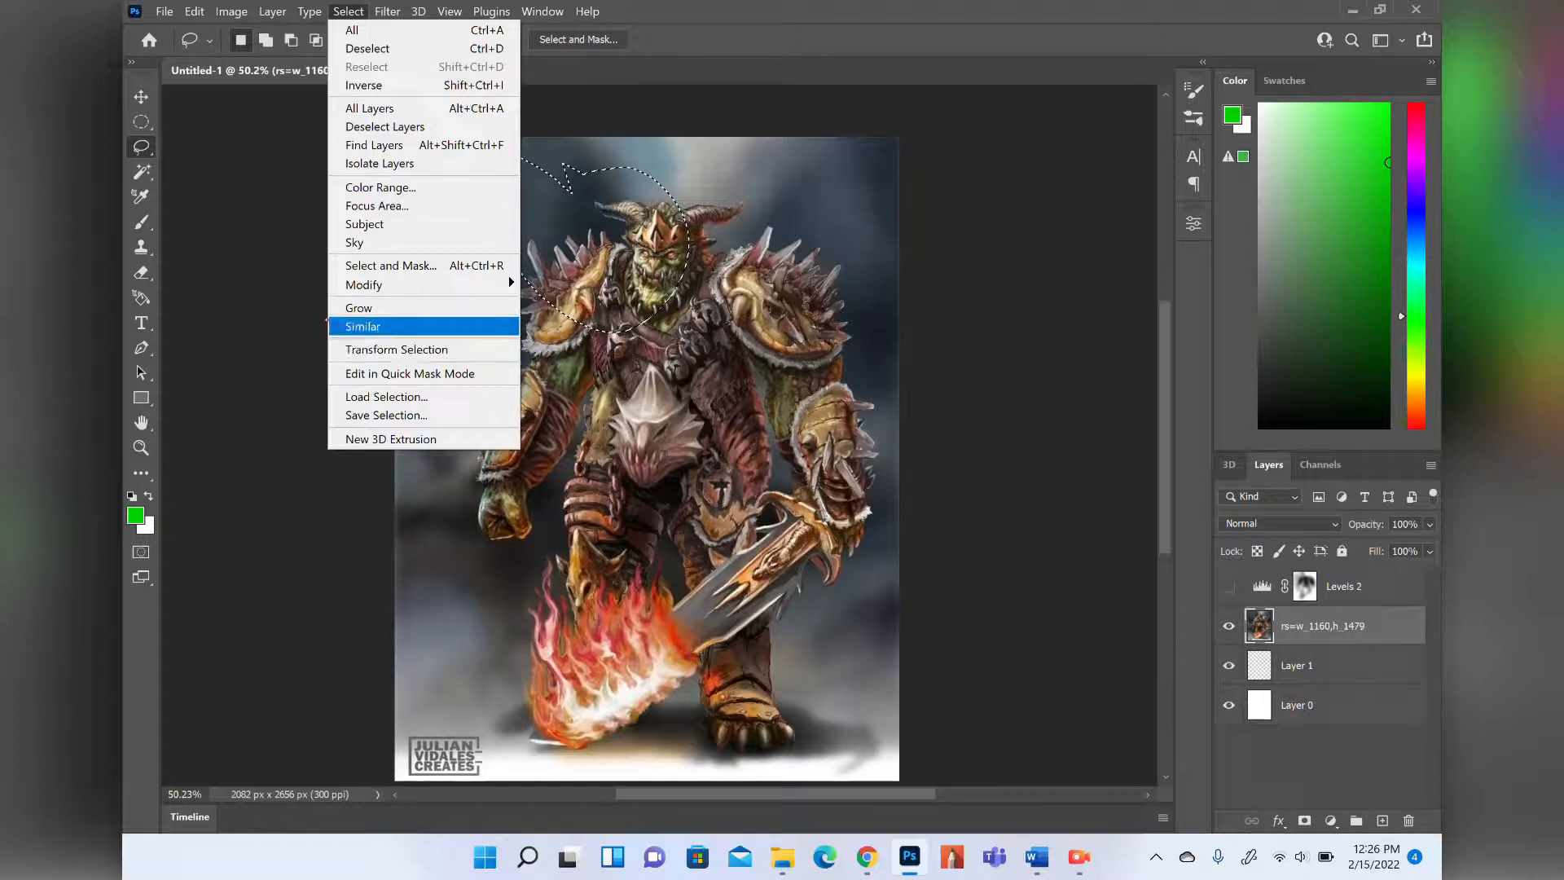
pyautogui.click(310, 319)
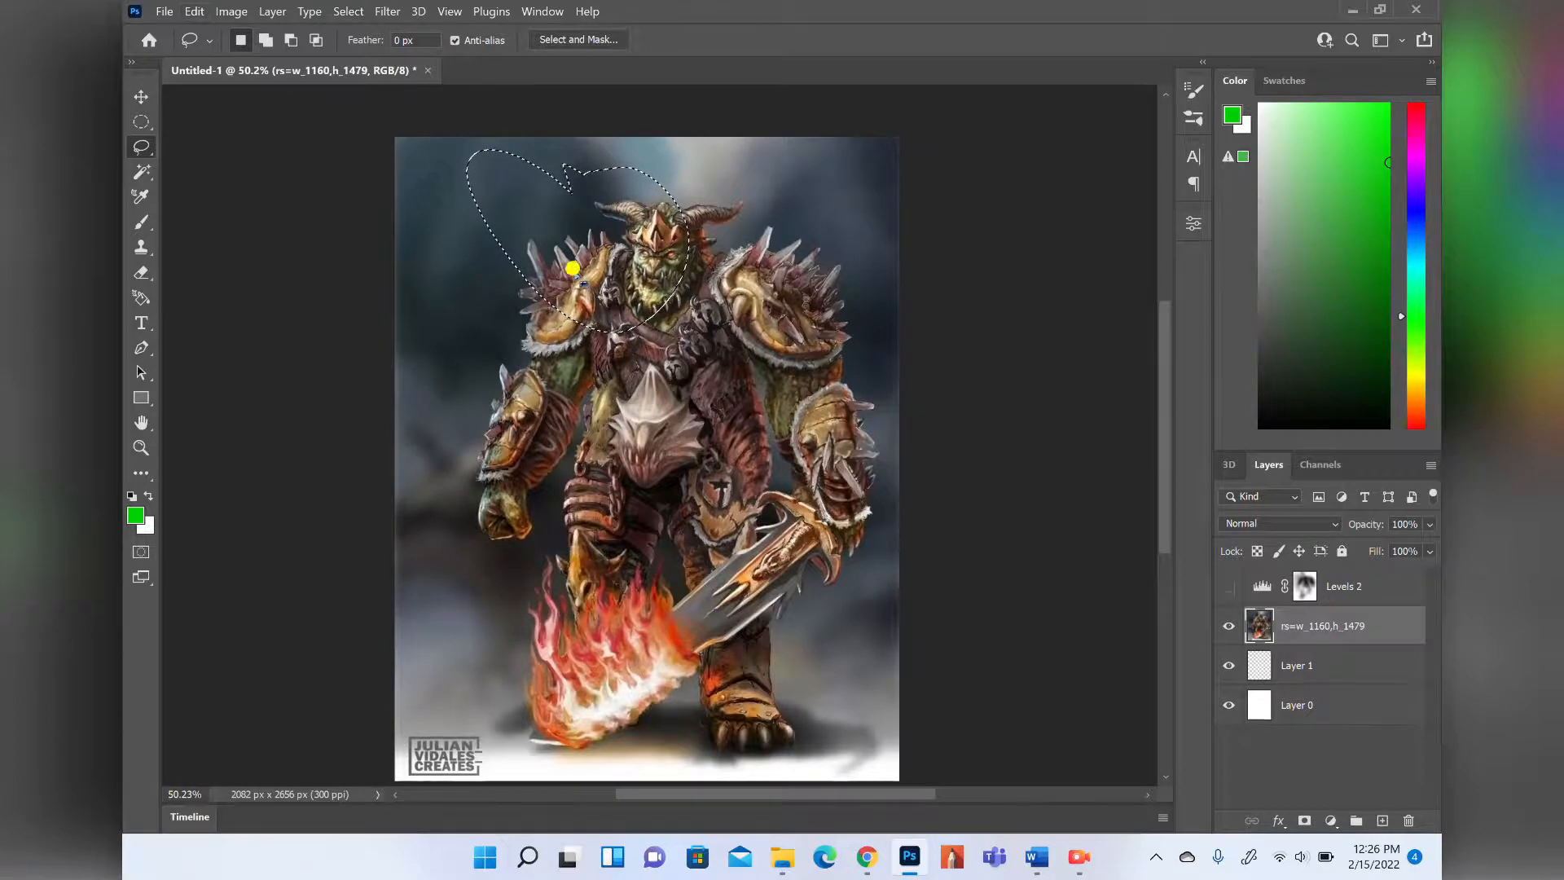
pyautogui.rightClick(574, 273)
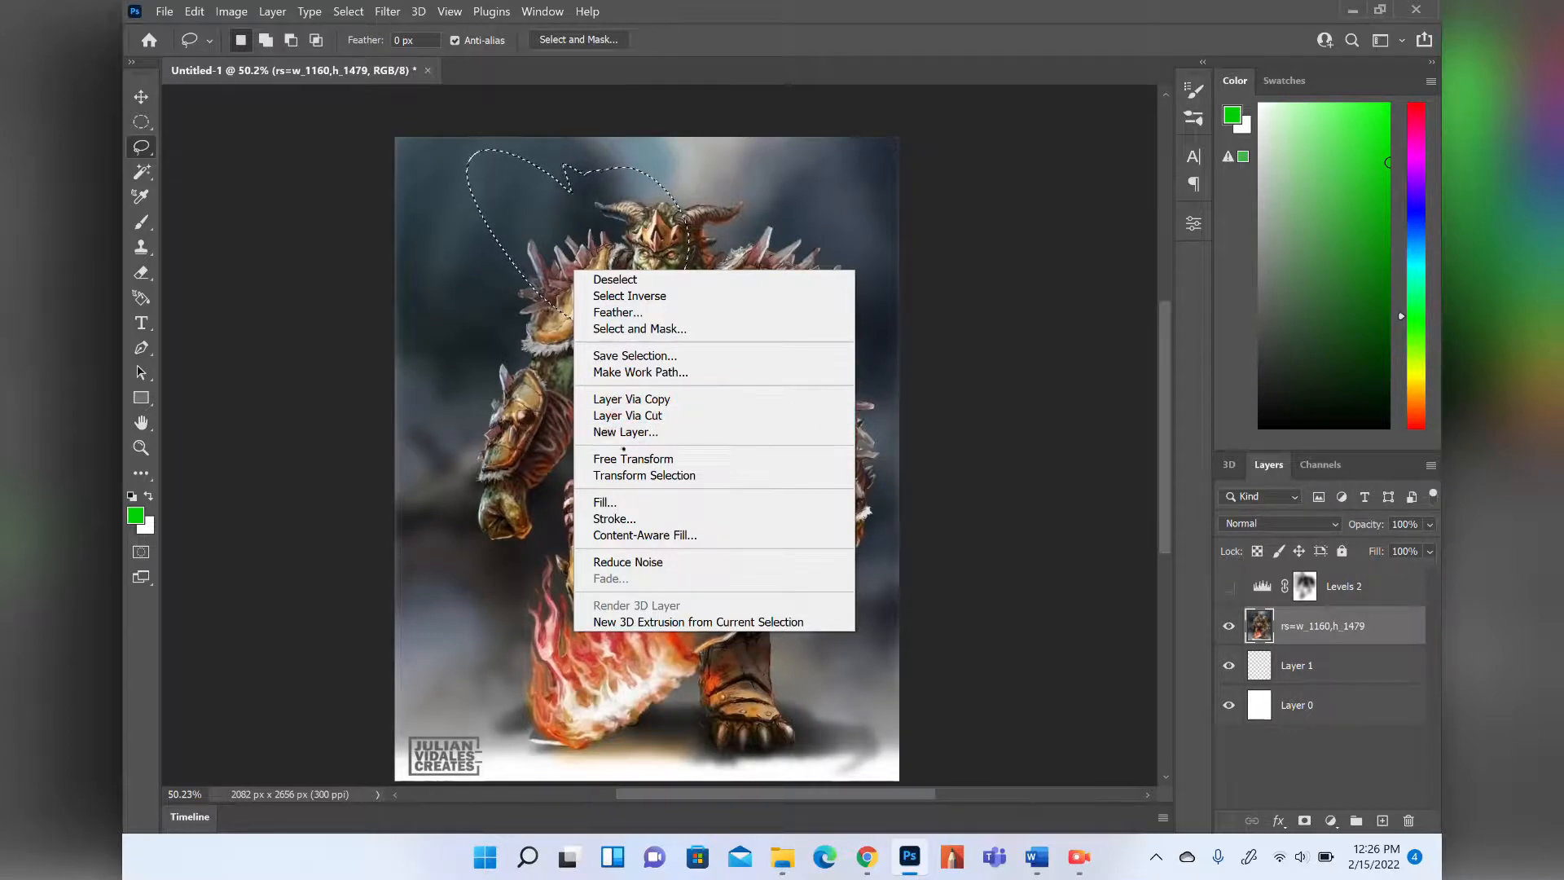
pyautogui.click(631, 477)
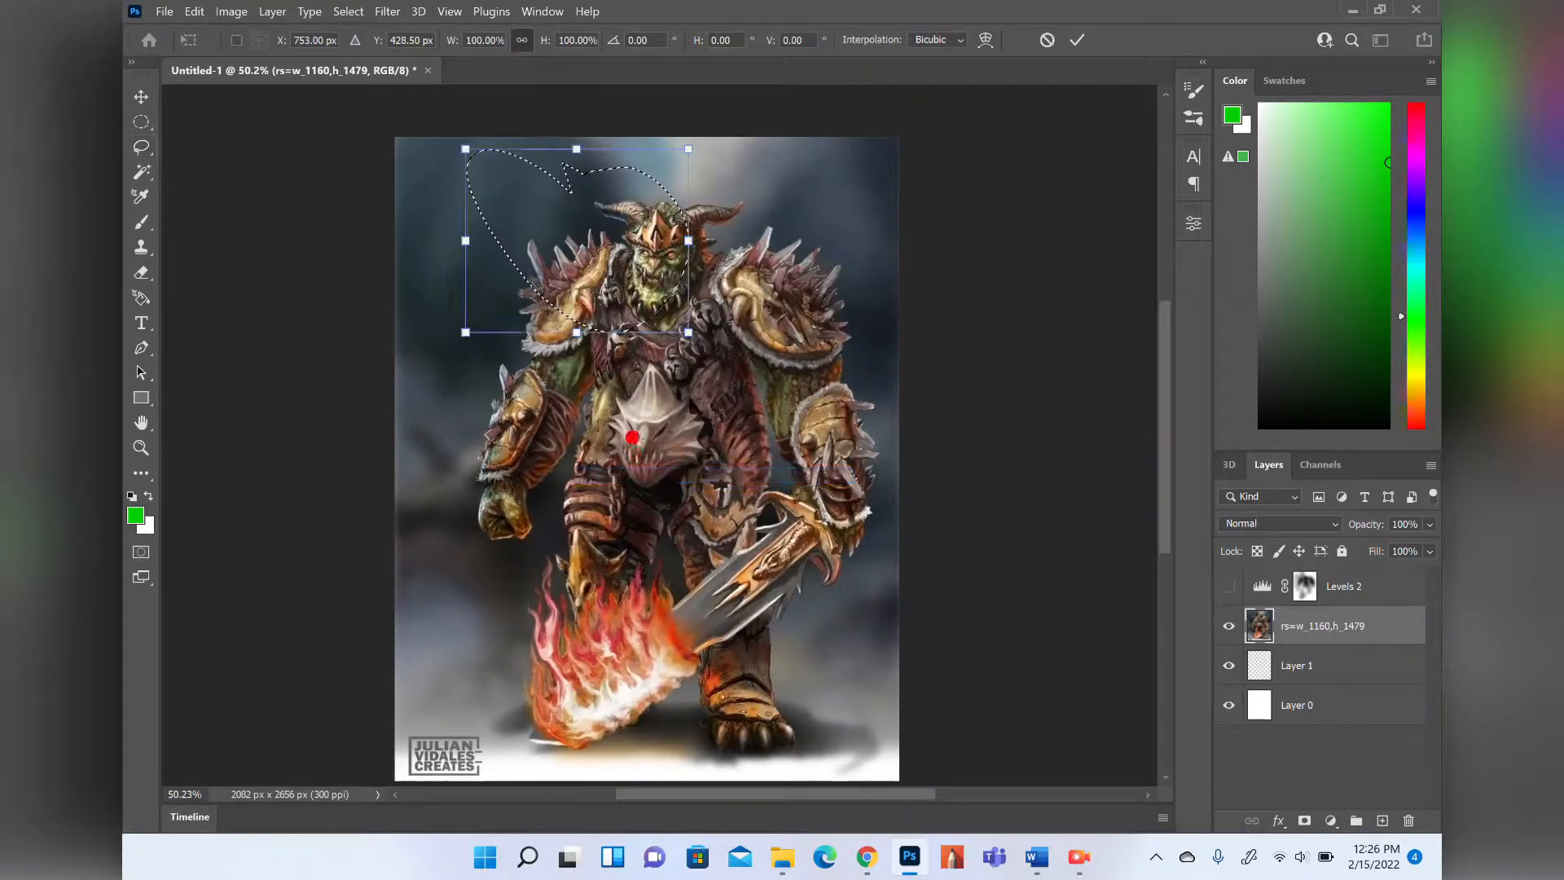
pyautogui.moveTo(466, 241); pyautogui.dragTo(520, 298)
pyautogui.moveTo(532, 351); pyautogui.dragTo(531, 287)
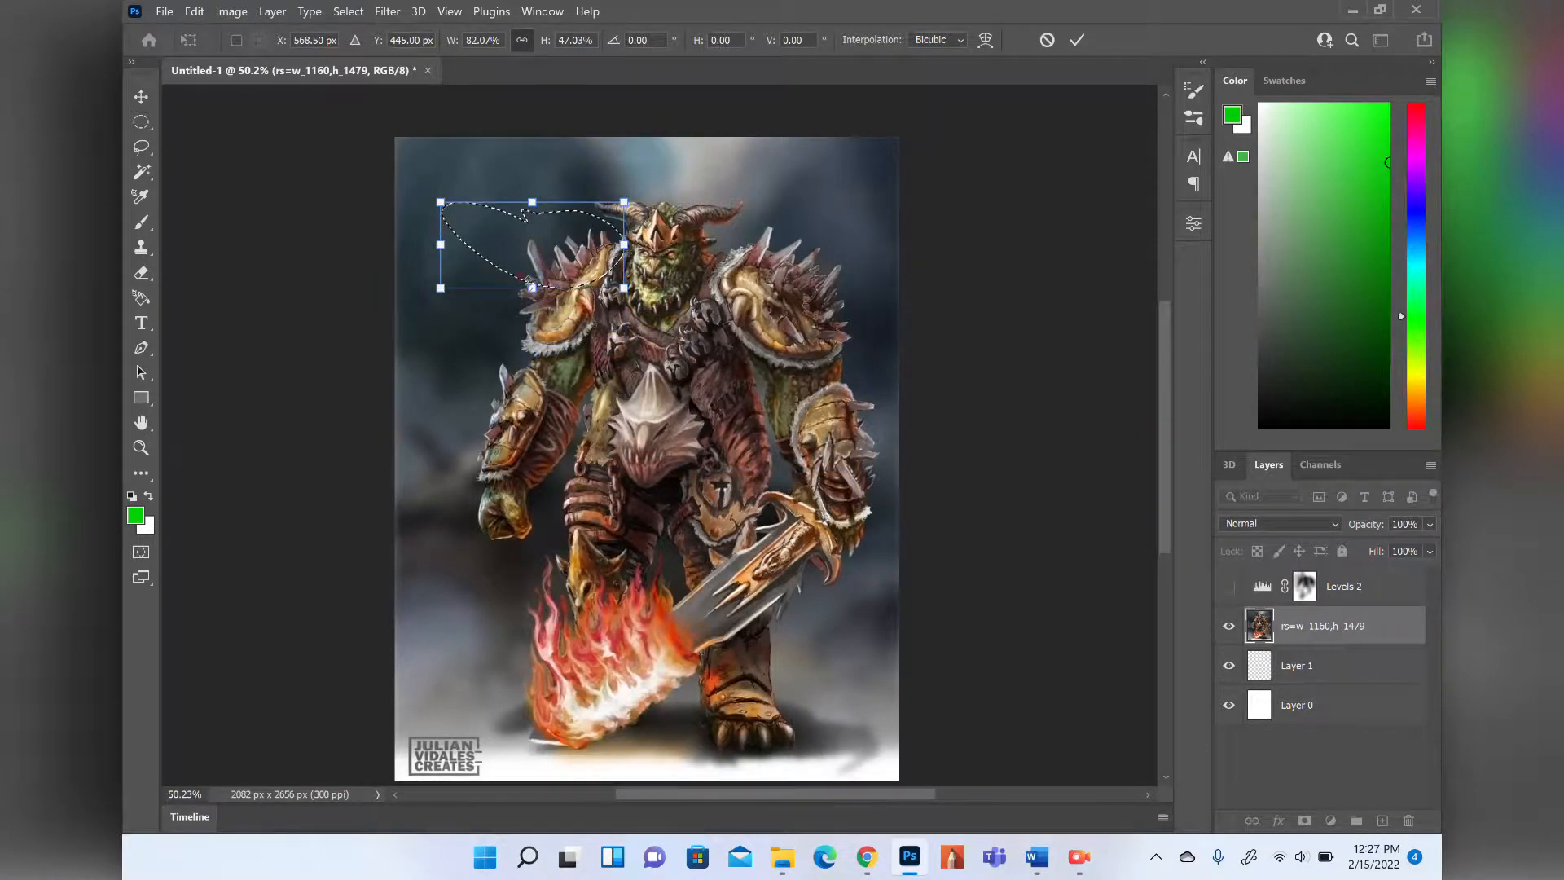
pyautogui.click(981, 36)
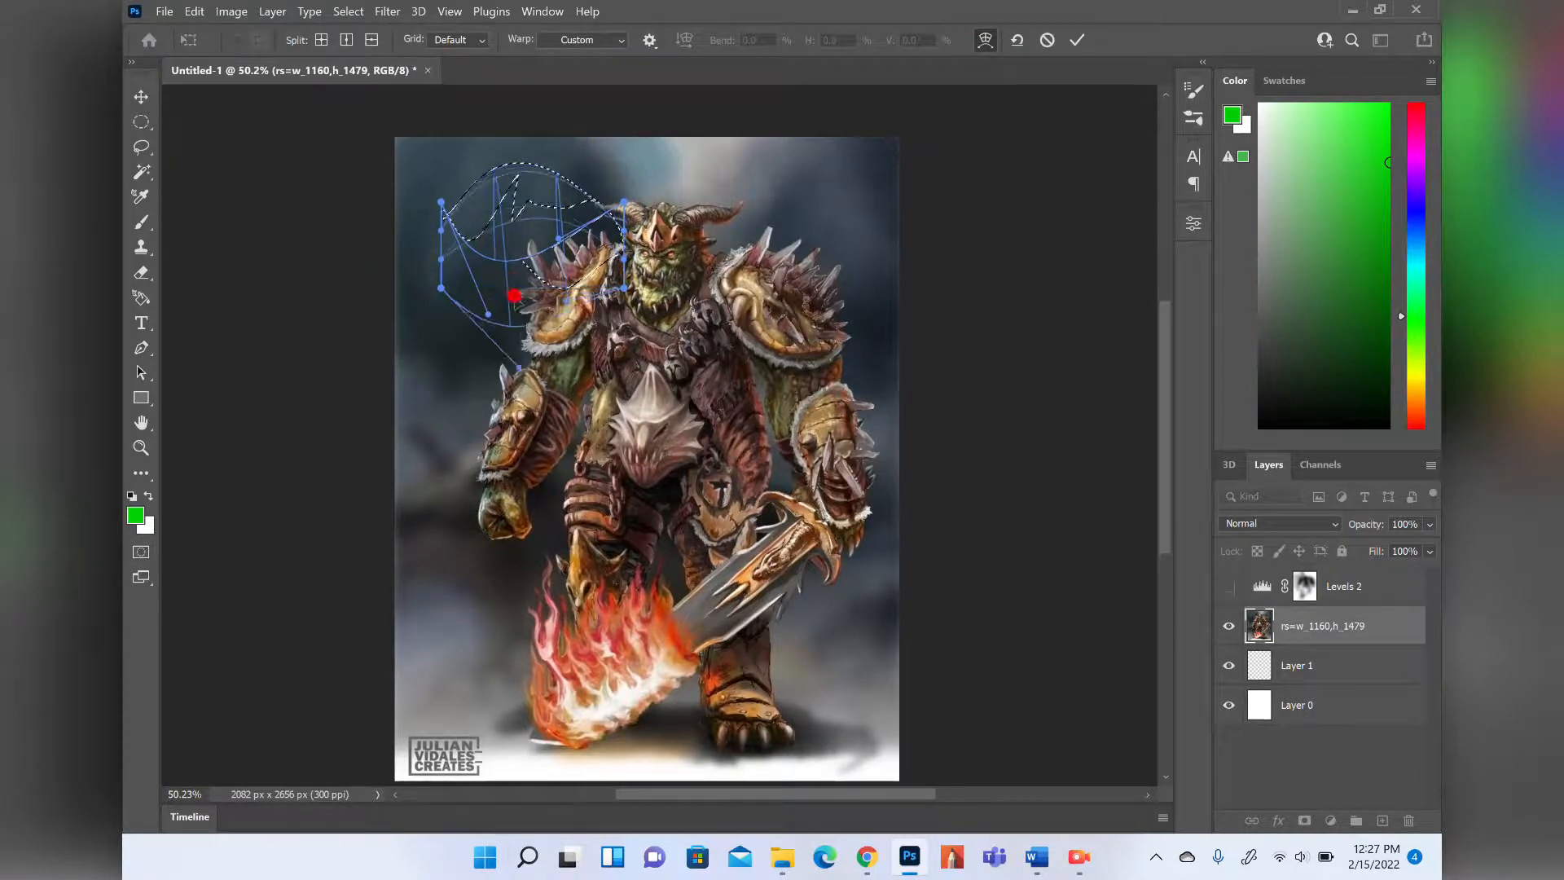
pyautogui.press('Return')
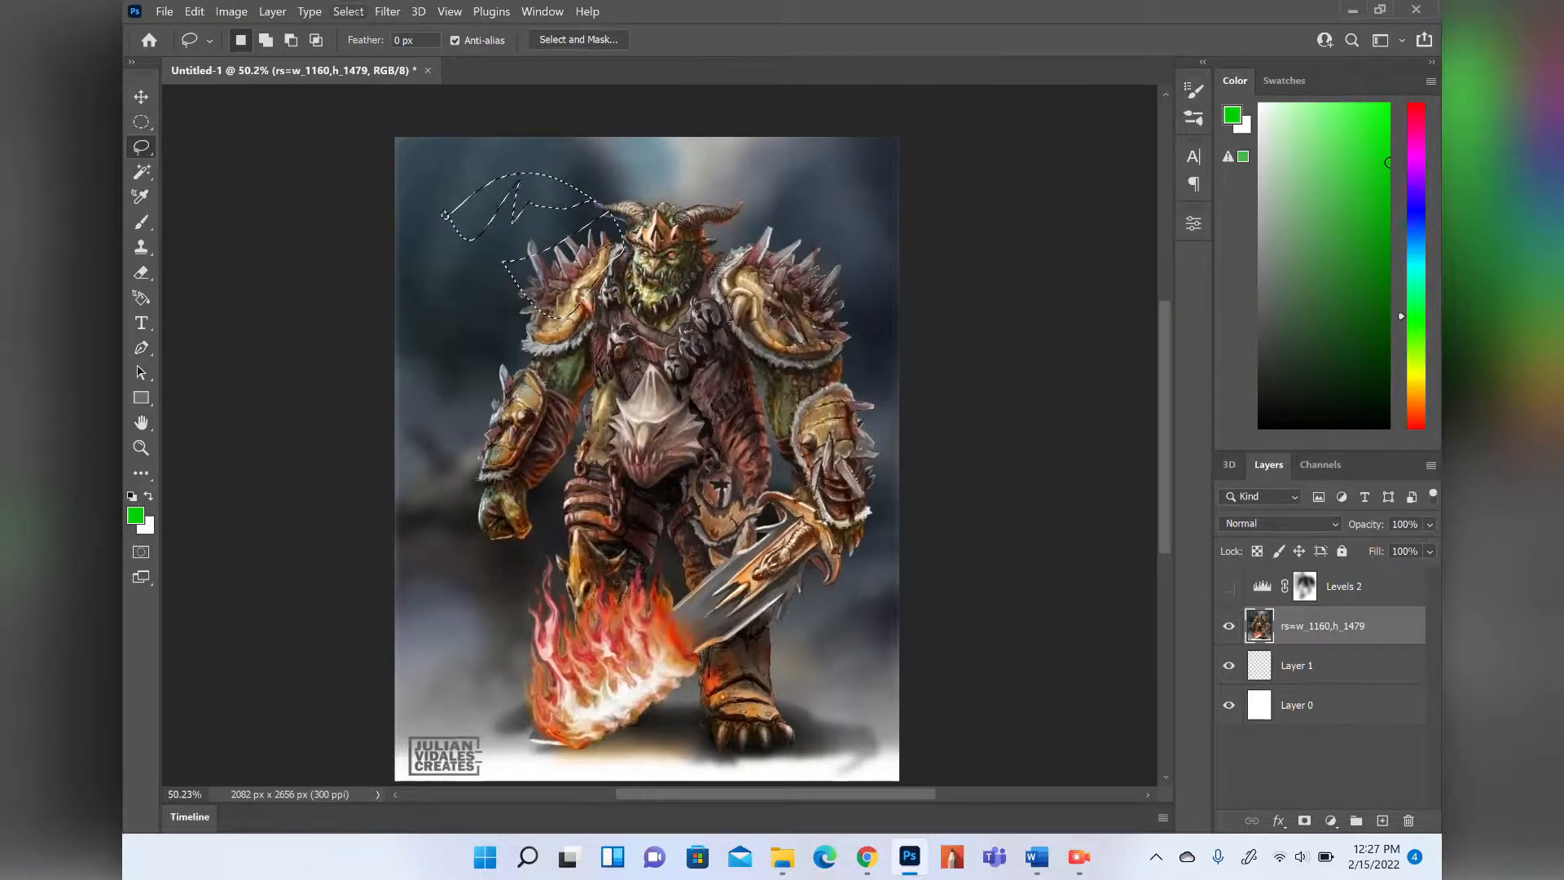
# Lasso a rounded area around the creature's shoulder on the image's left side.
pyautogui.click(348, 11)
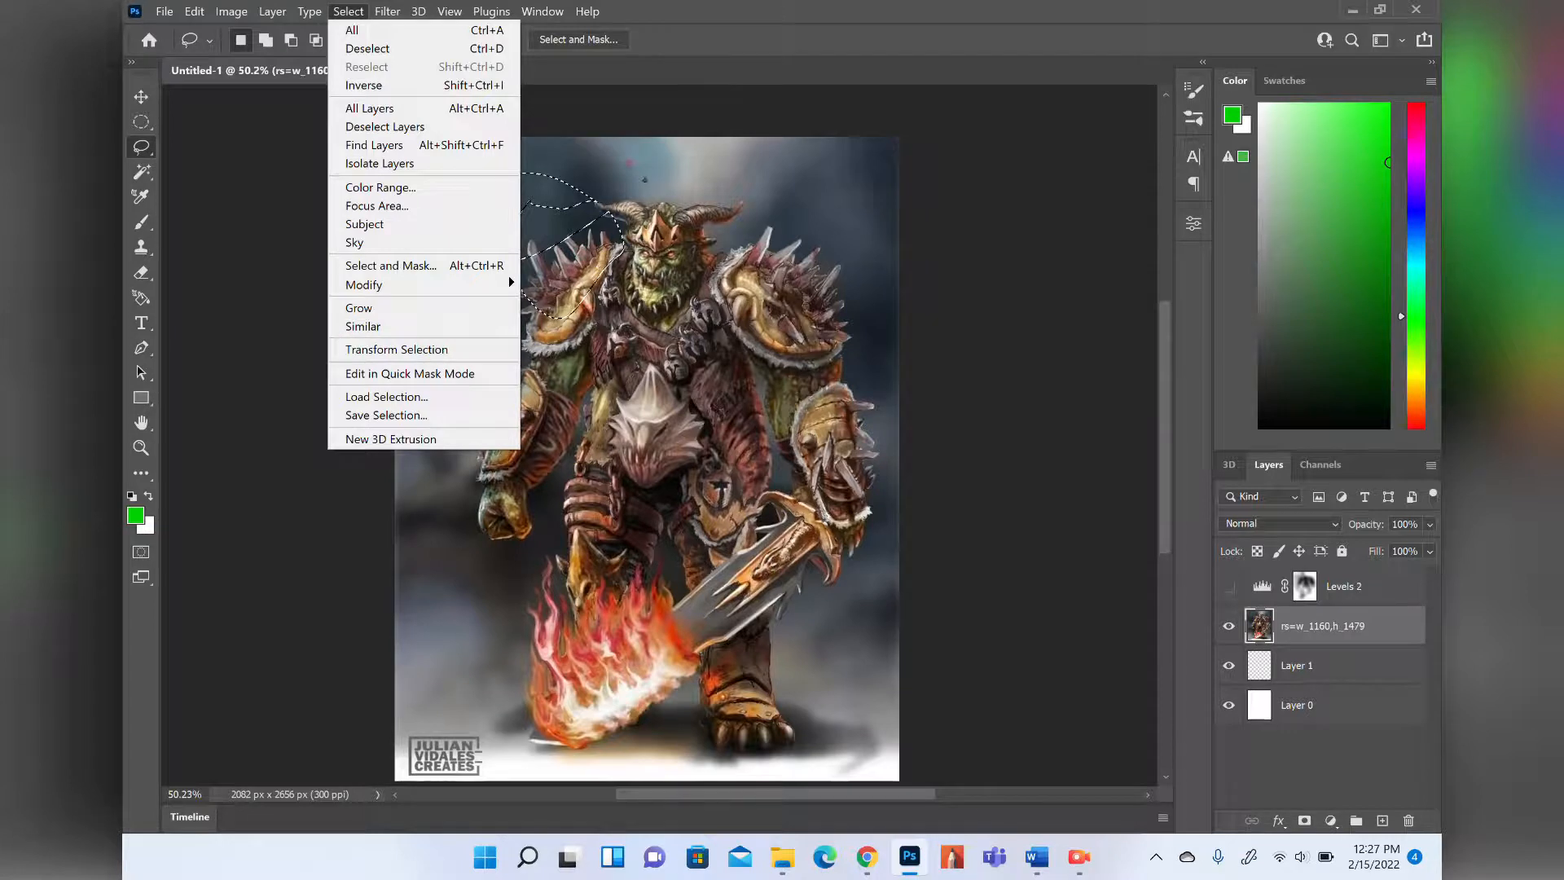
pyautogui.click(278, 537)
pyautogui.moveTo(489, 231); pyautogui.dragTo(495, 237)
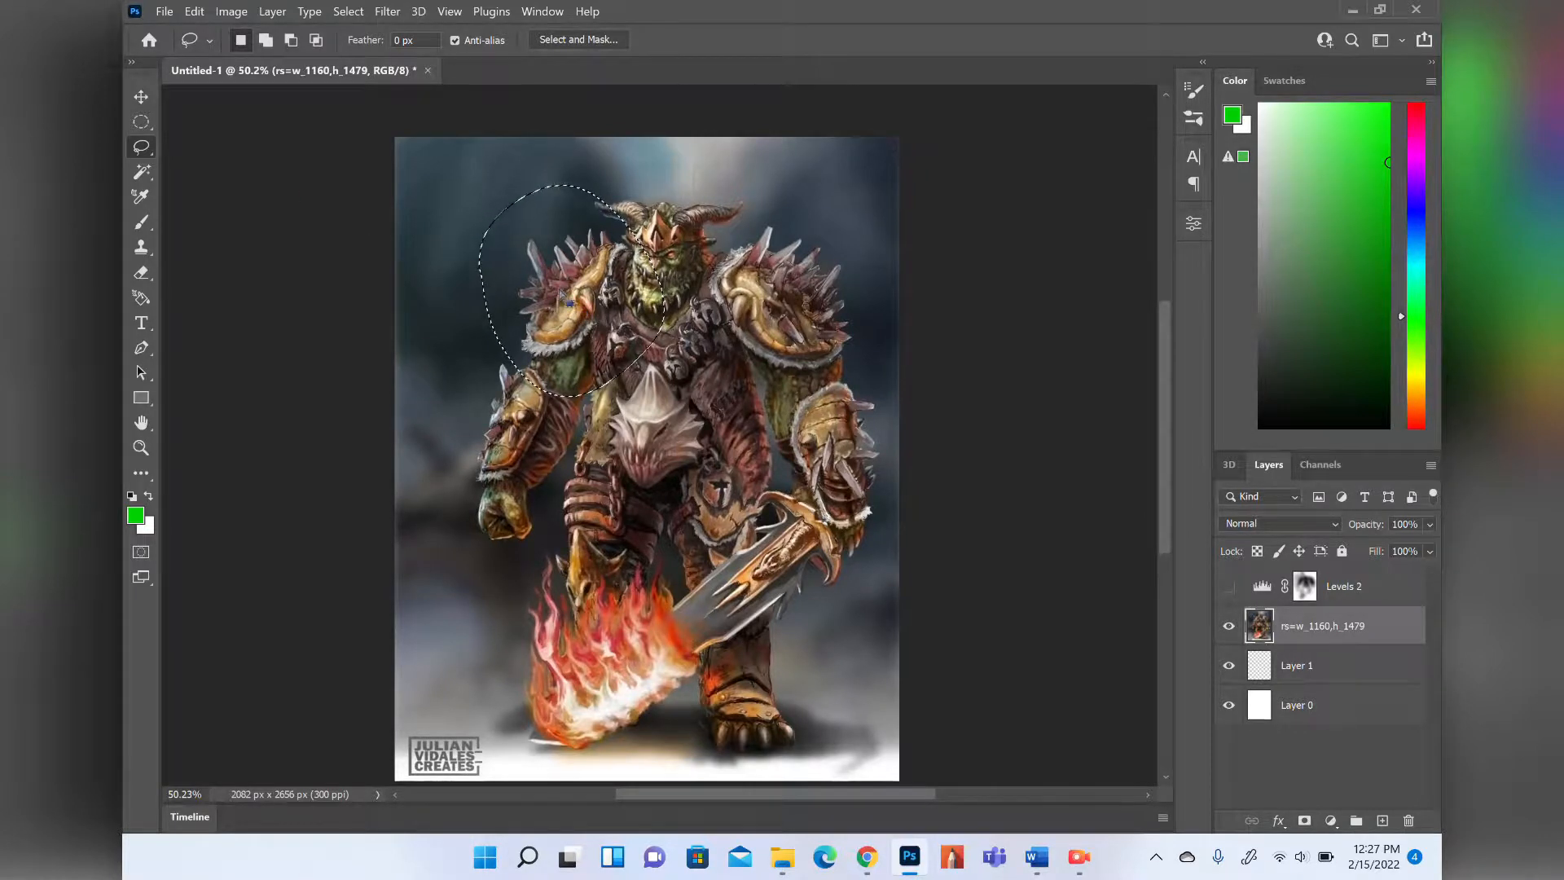
# Replace the shoulder selection with a small oval lasso in the dark background above the shoulder spikes.
pyautogui.click(557, 308)
pyautogui.moveTo(557, 308)
pyautogui.mouseDown()
pyautogui.moveTo(577, 261)
pyautogui.moveTo(554, 183)
pyautogui.moveTo(457, 175)
pyautogui.moveTo(526, 314)
pyautogui.mouseUp()
pyautogui.click(510, 251)
pyautogui.moveTo(484, 236)
pyautogui.mouseDown()
pyautogui.moveTo(471, 269)
pyautogui.moveTo(477, 167)
pyautogui.moveTo(571, 269)
pyautogui.moveTo(518, 297)
pyautogui.mouseUp()
pyautogui.click(499, 276)
# Stroke the oval selection with a centered 9 px green outline.
pyautogui.rightClick(482, 235)
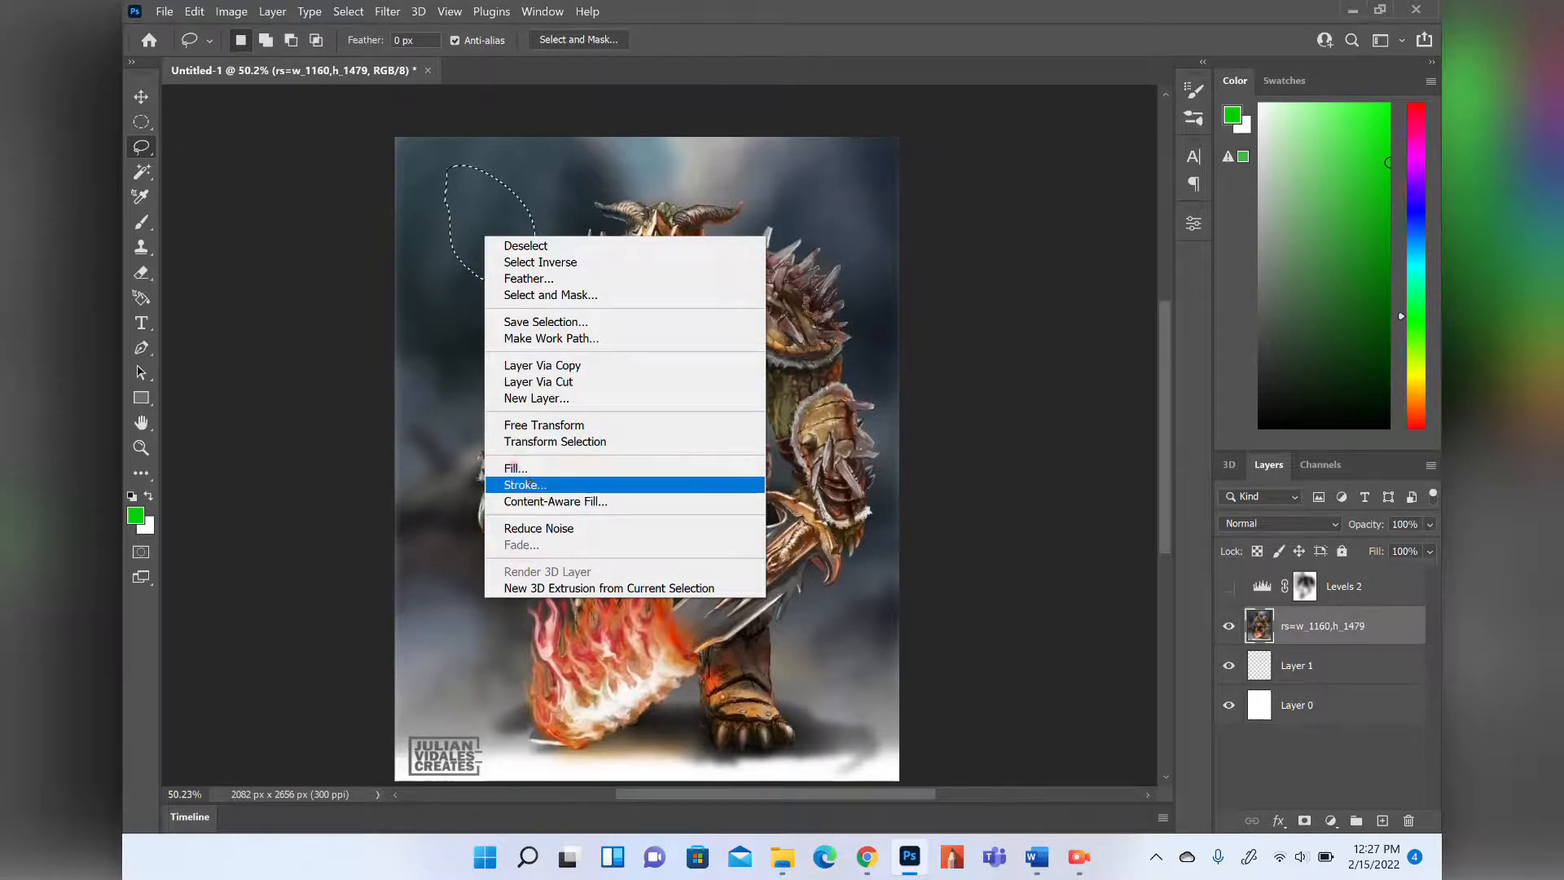
pyautogui.click(529, 485)
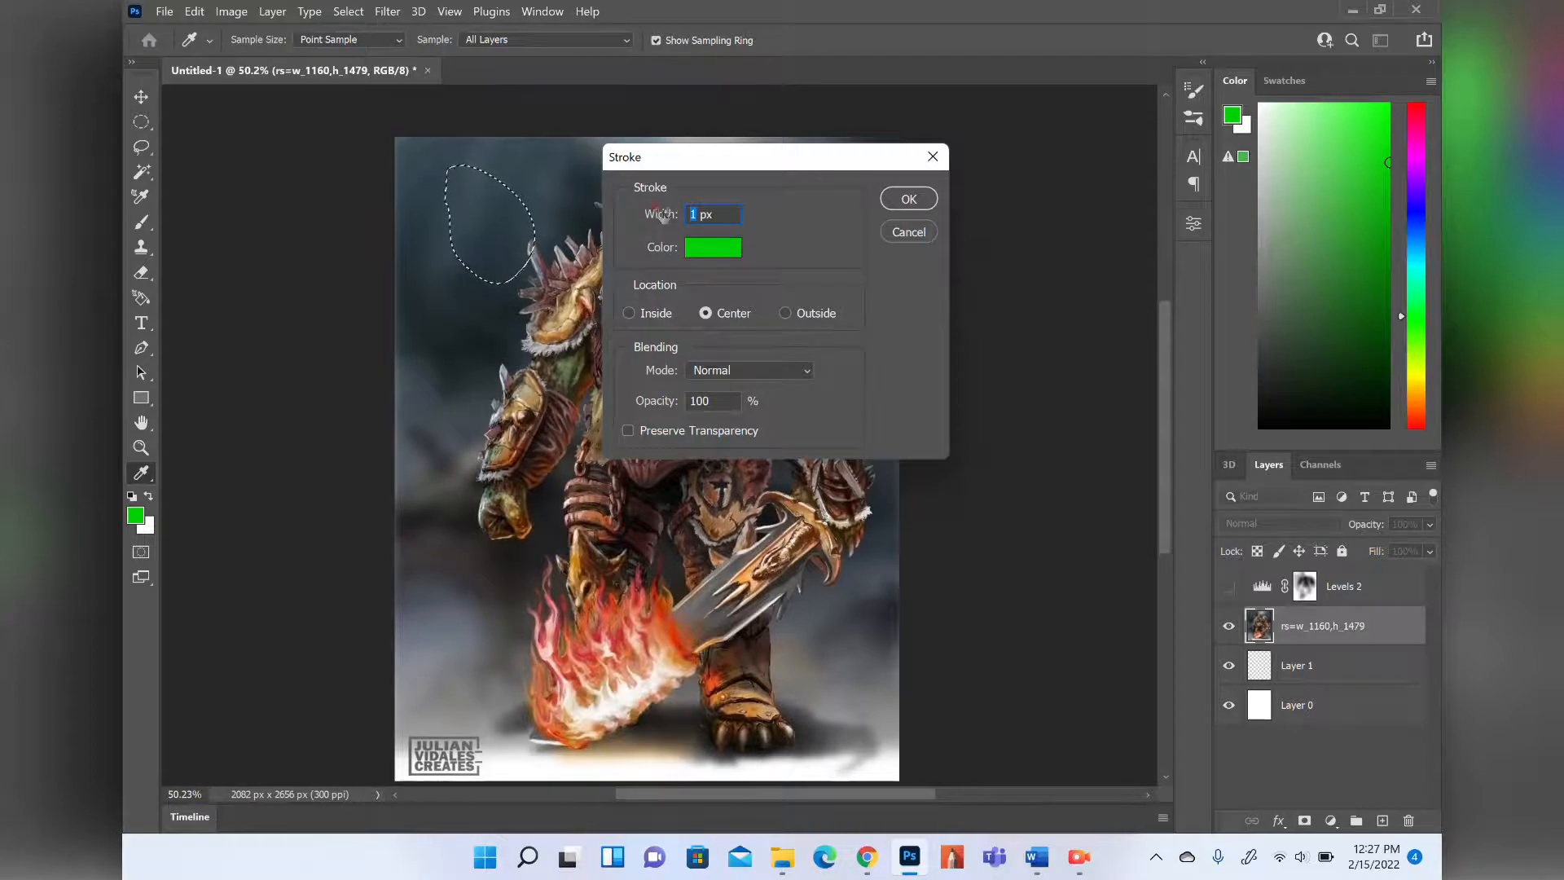
pyautogui.write('9')
pyautogui.click(896, 206)
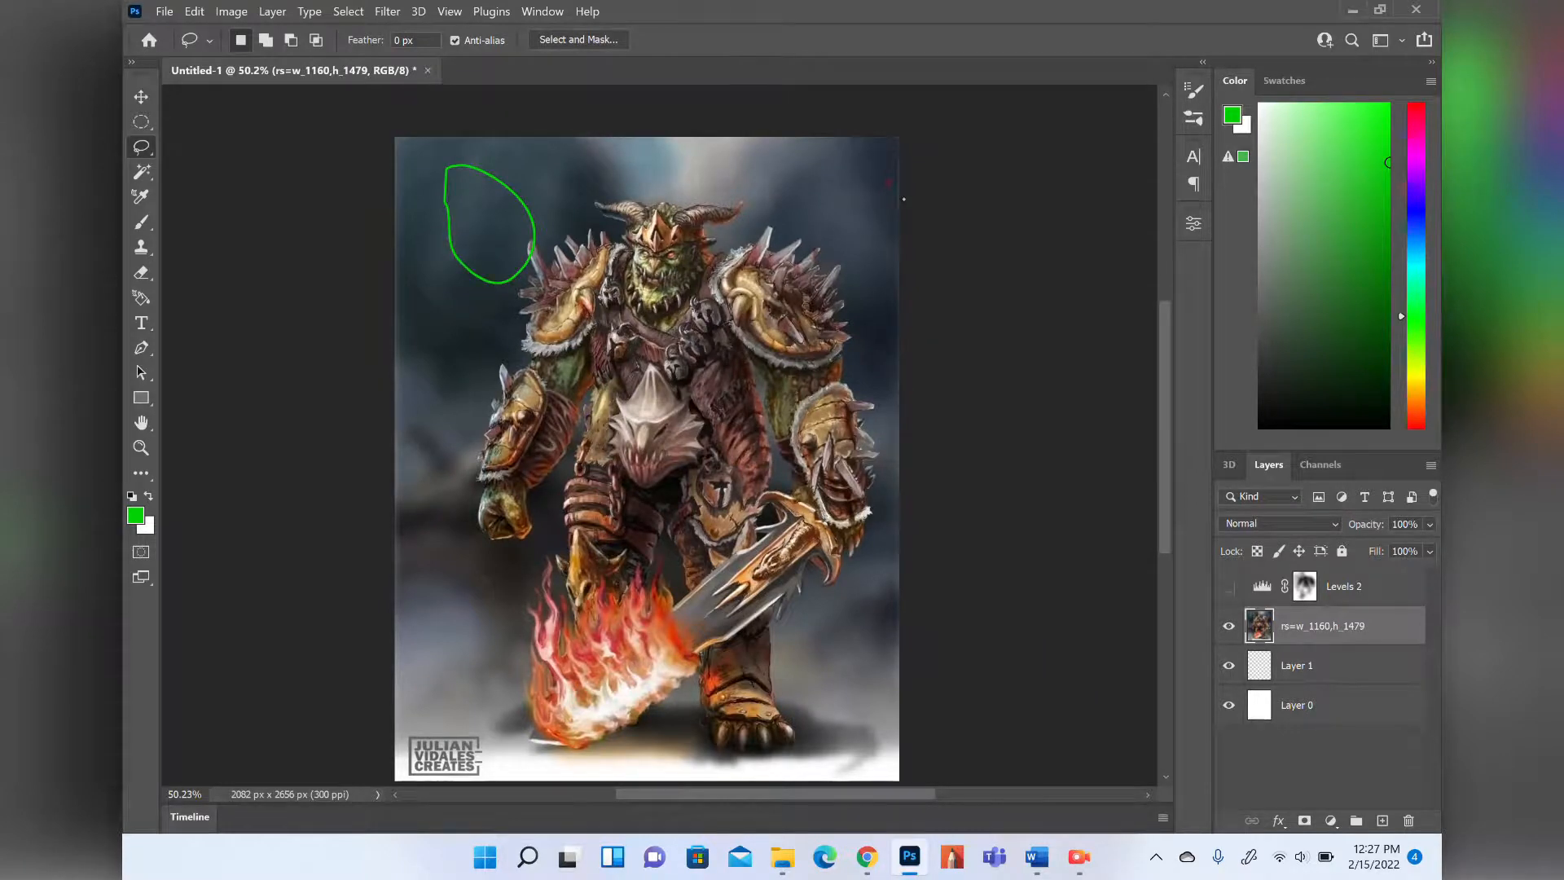
# Undo the green stroke and clear the oval selection.
pyautogui.hotkey('ctrl', 'z')
pyautogui.hotkey('ctrl', 'd')
pyautogui.click(345, 9)
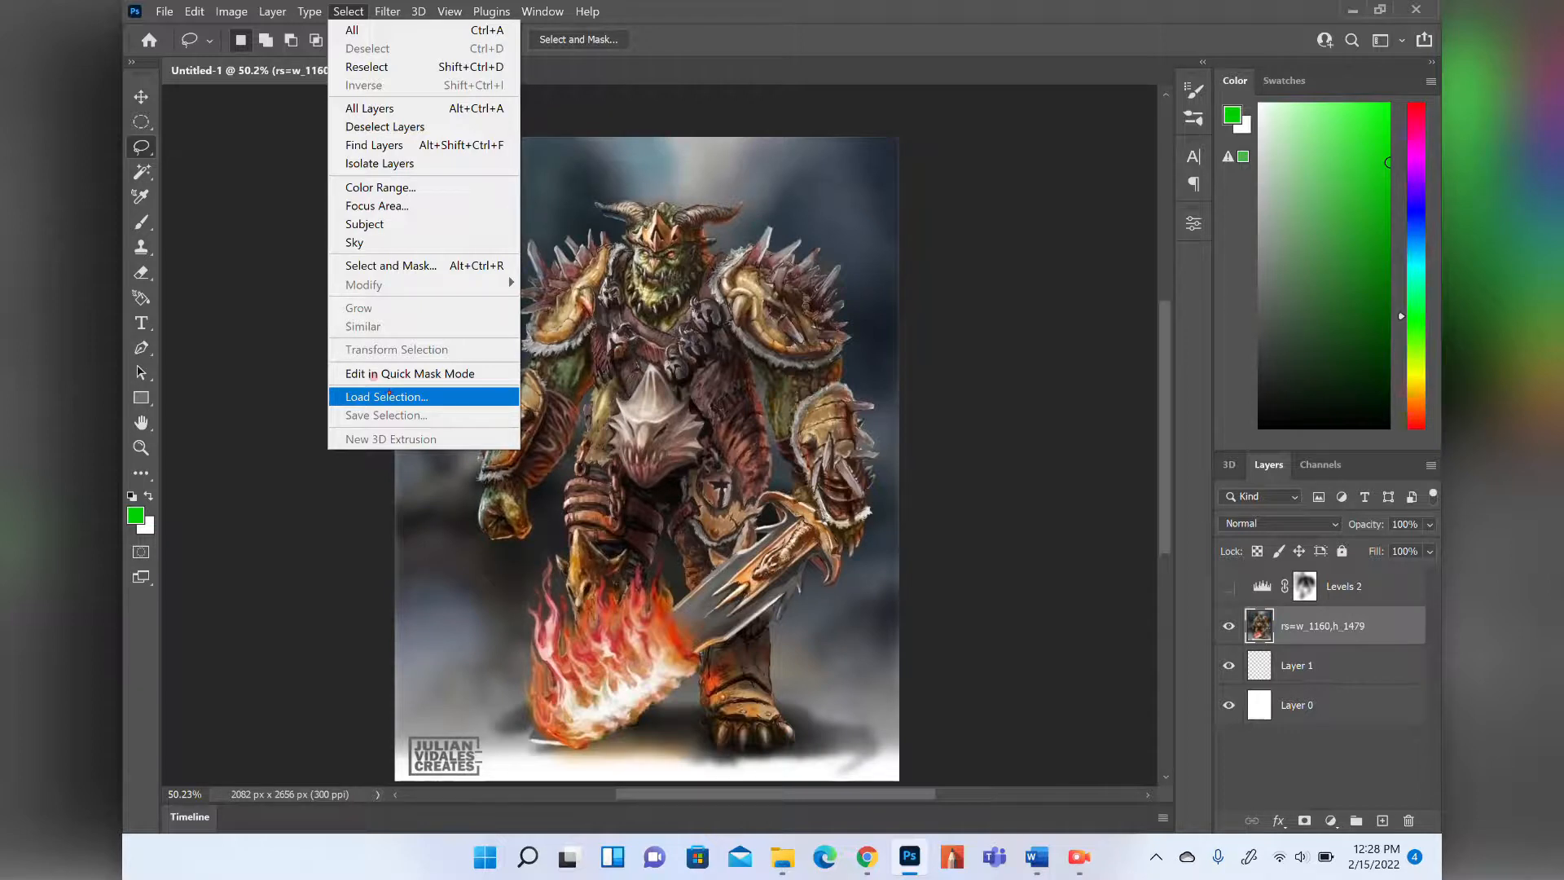
pyautogui.click(388, 396)
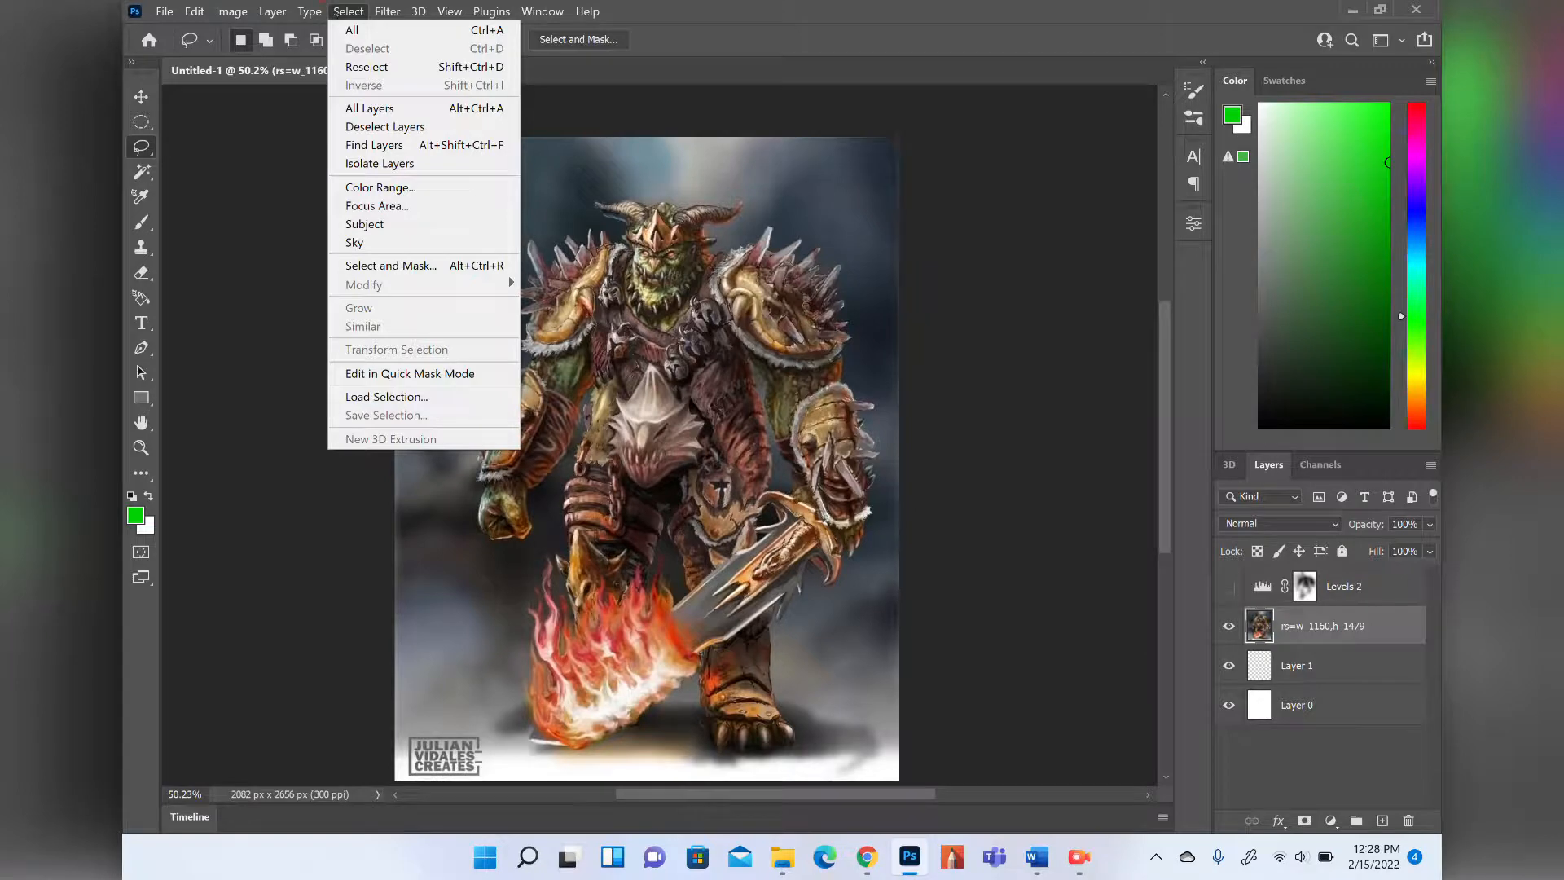
# Examine the Super Zoom, JPEG Artifacts Removal, Colorize and Style Transfer neural filters, and leave Neural Filters without applying any.
pyautogui.moveTo(385, 11)
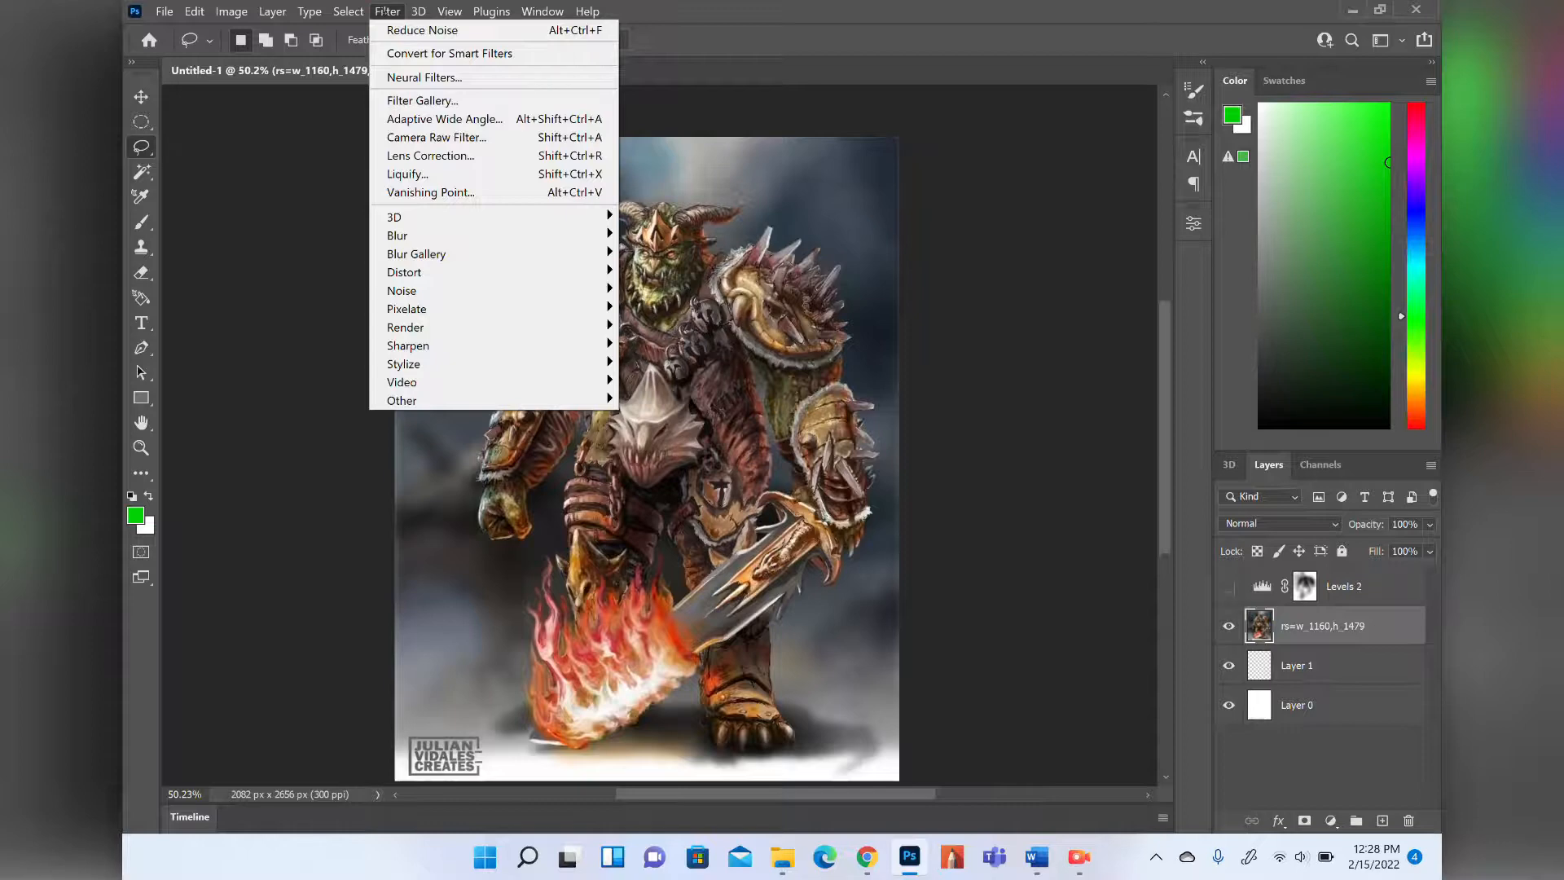
pyautogui.click(408, 79)
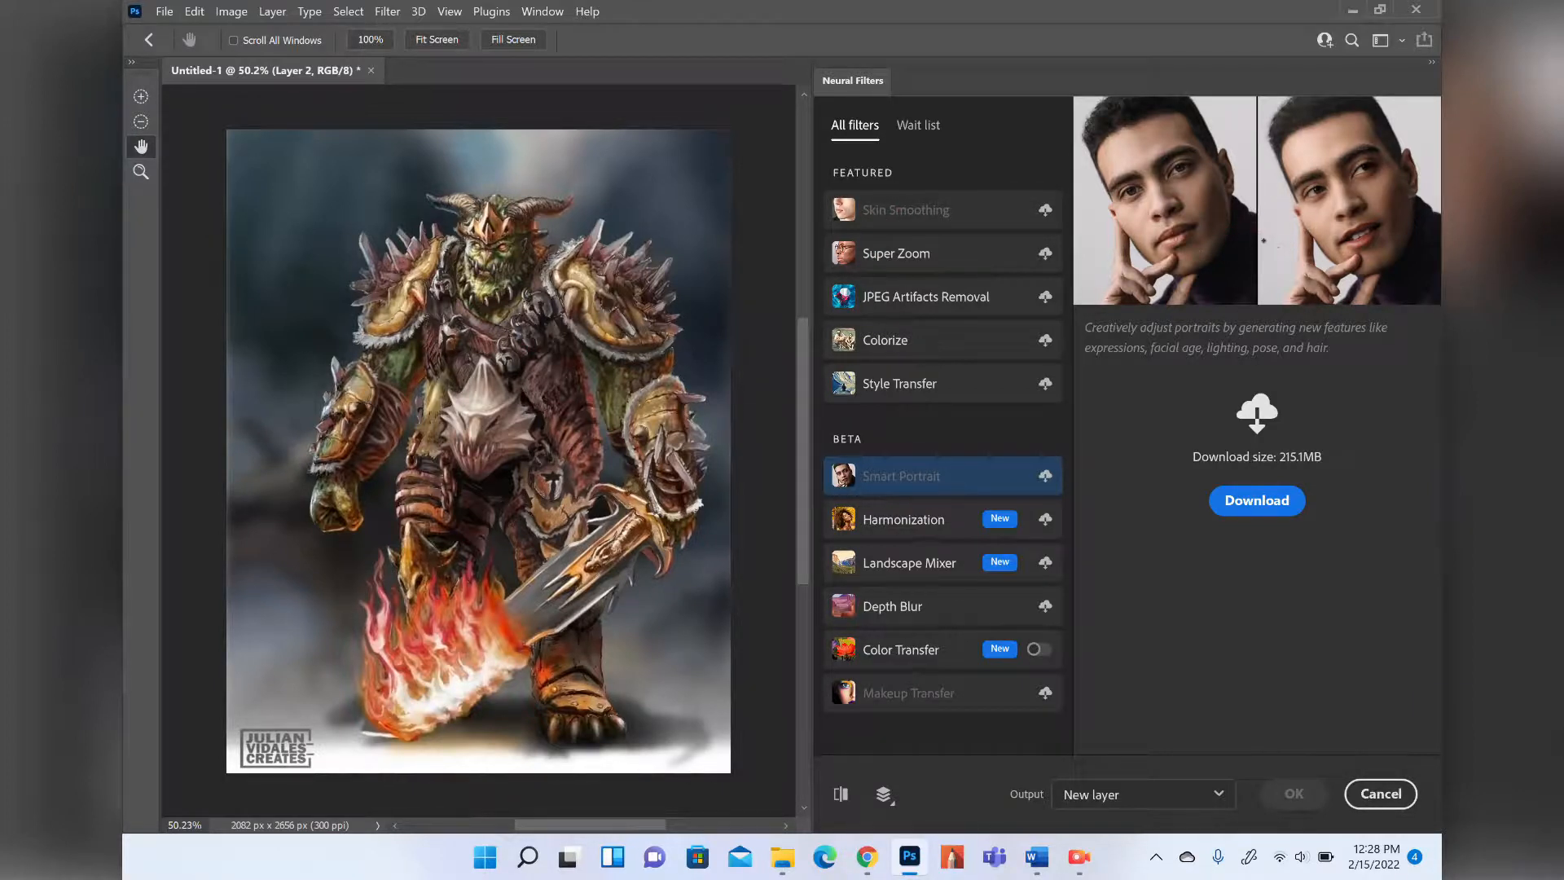
pyautogui.click(904, 257)
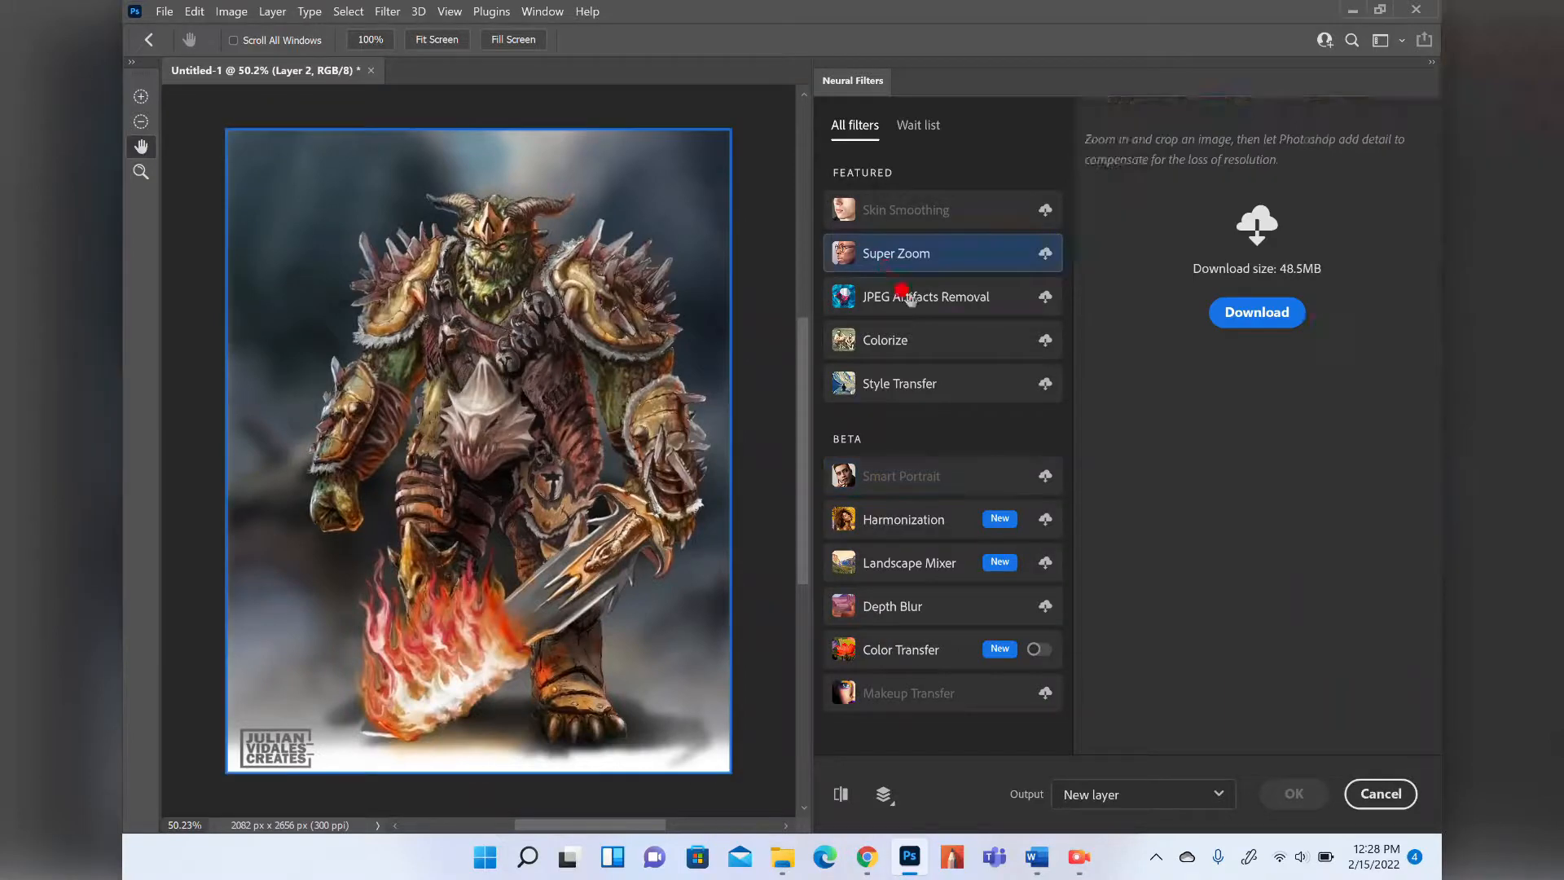
pyautogui.click(900, 314)
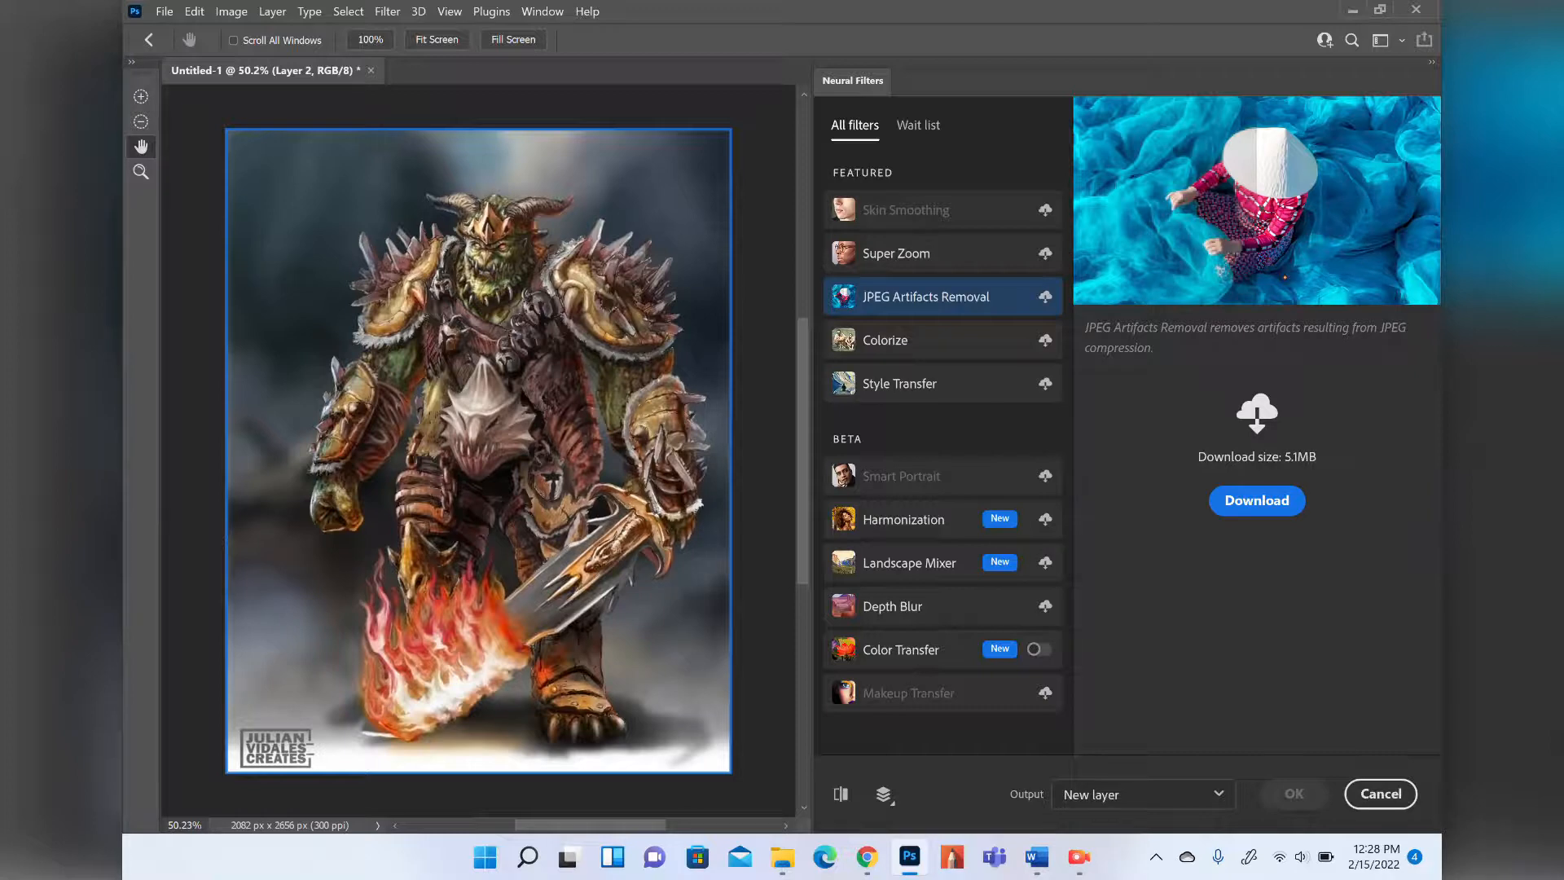
pyautogui.click(884, 340)
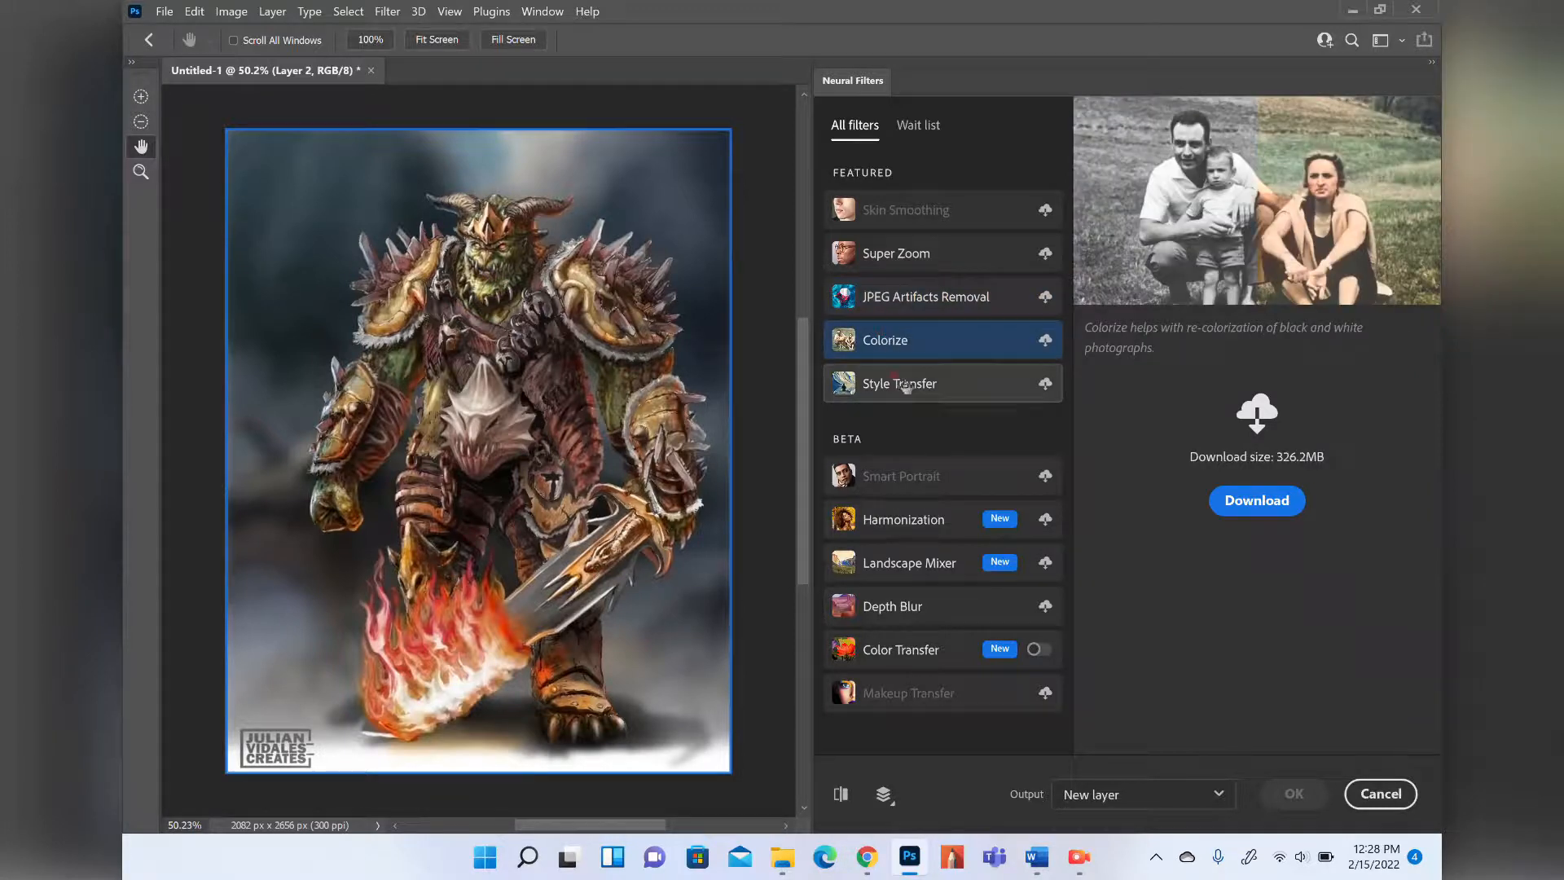
pyautogui.click(912, 392)
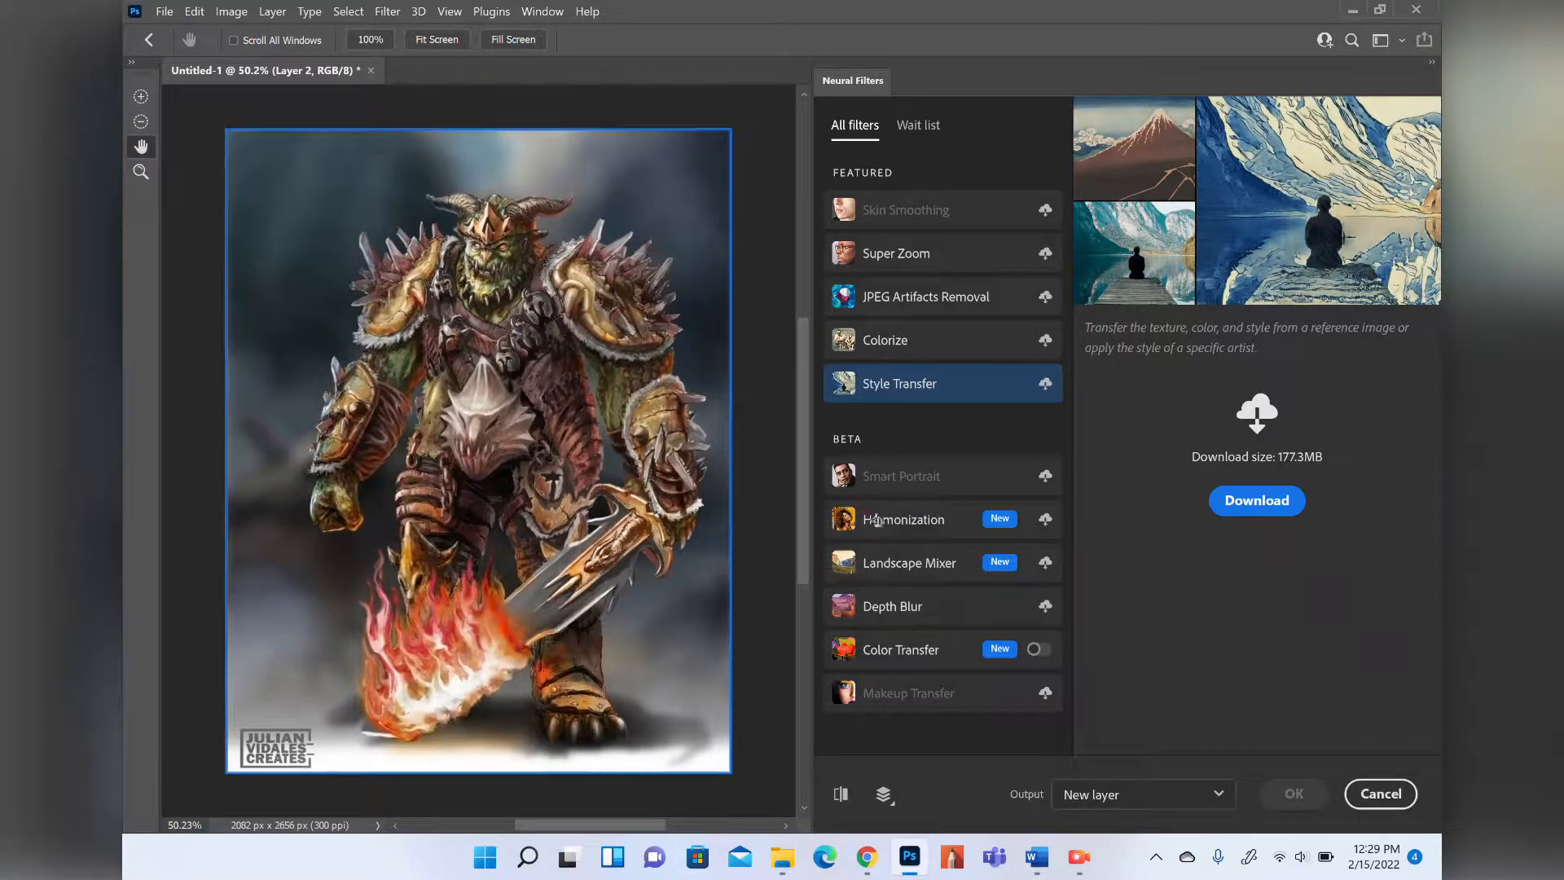
pyautogui.click(1381, 794)
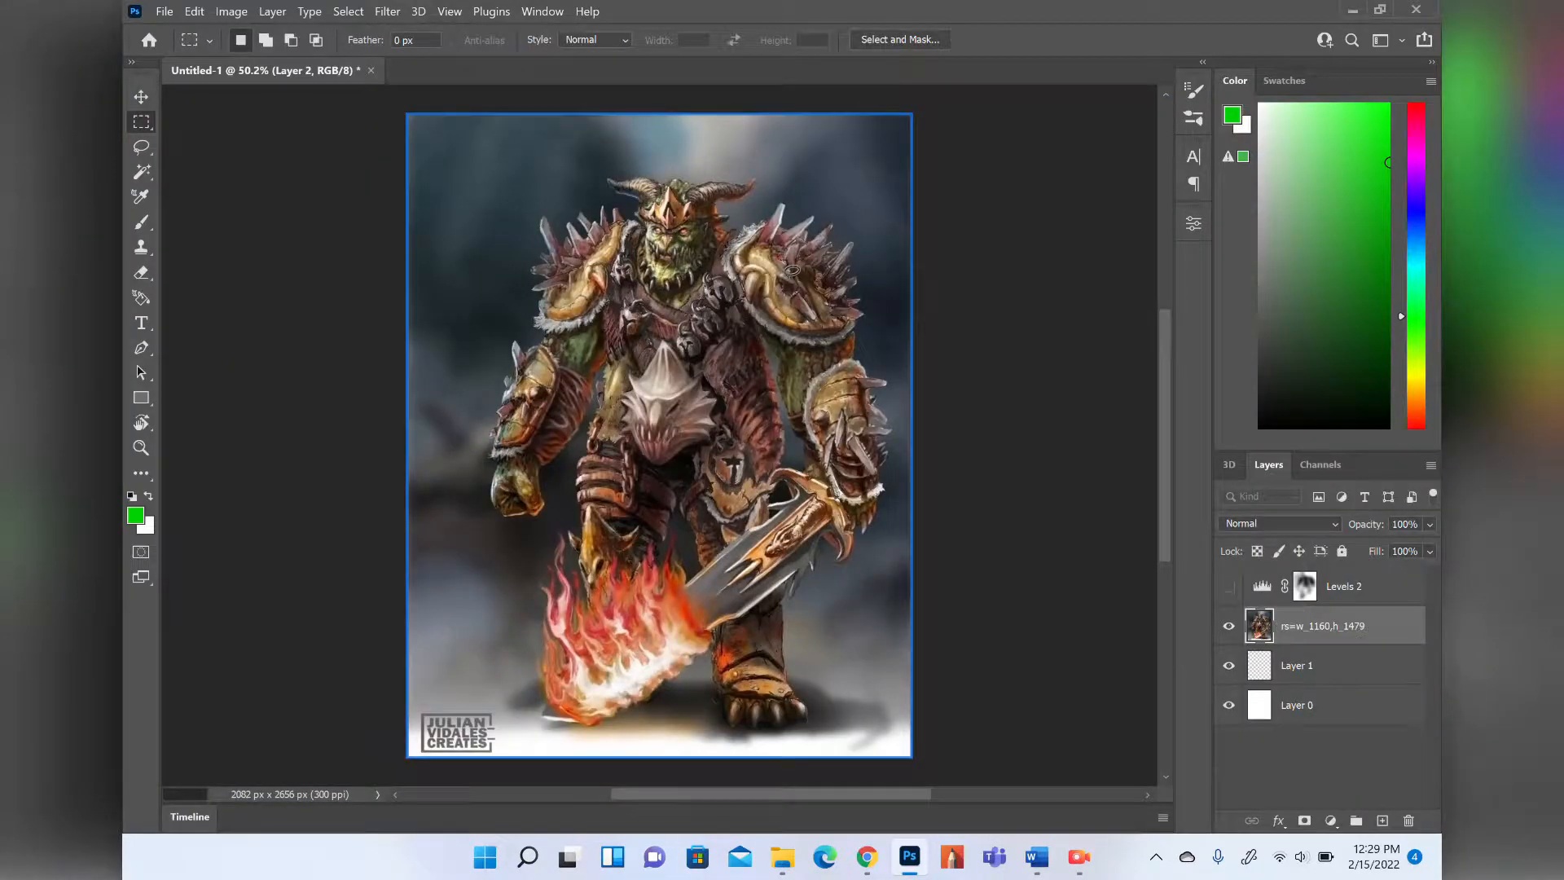
# Open the Filter Gallery for the creature layer at 66.7% zoom and preview the Glowing Edges stylize filter.
pyautogui.click(387, 12)
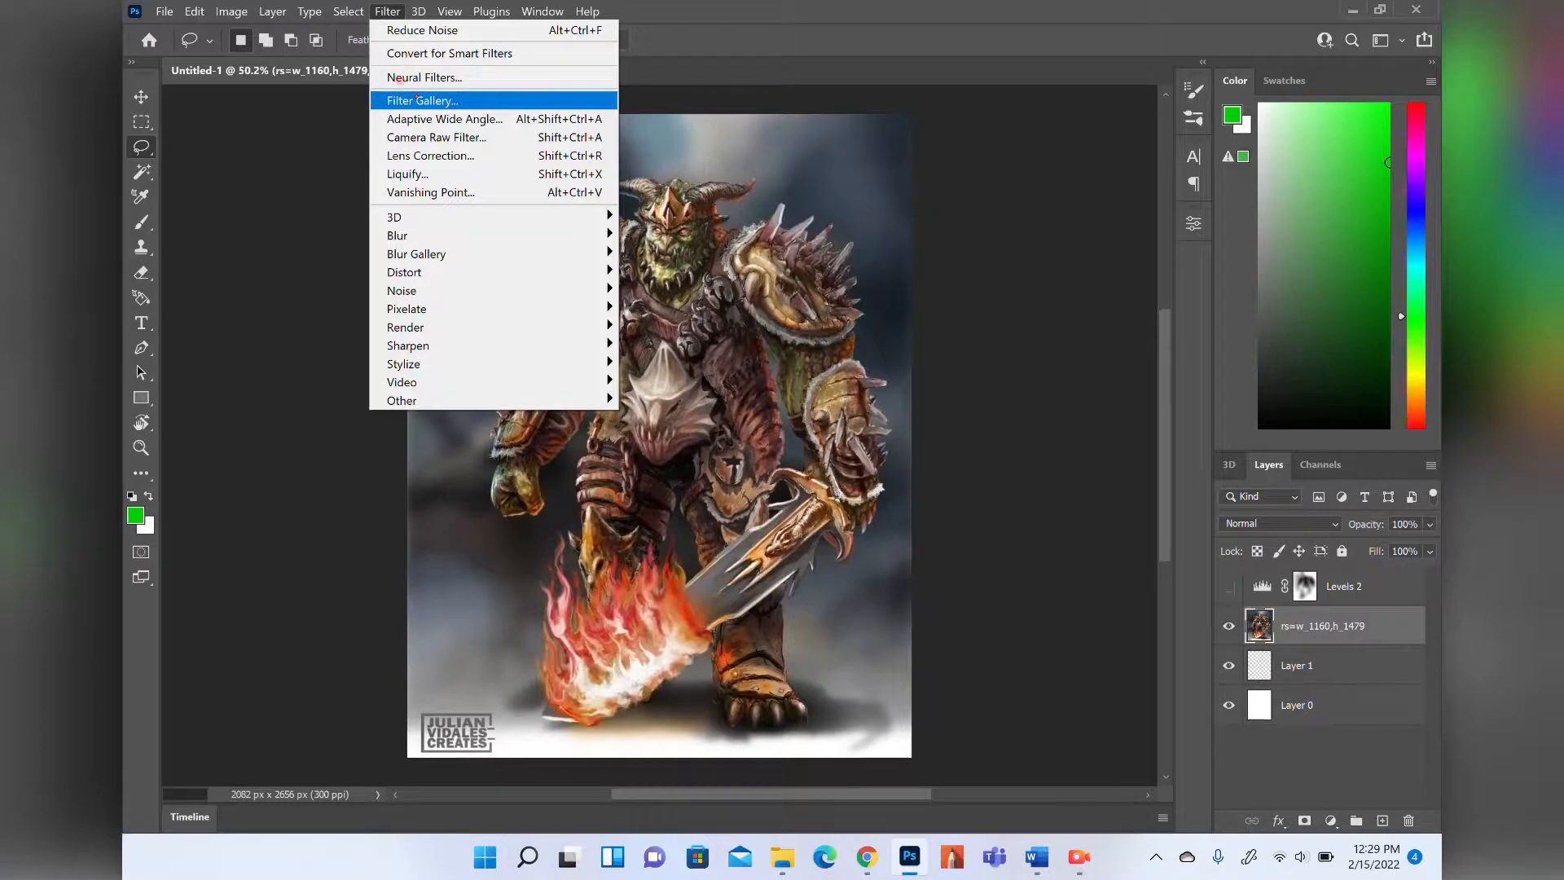
pyautogui.click(414, 99)
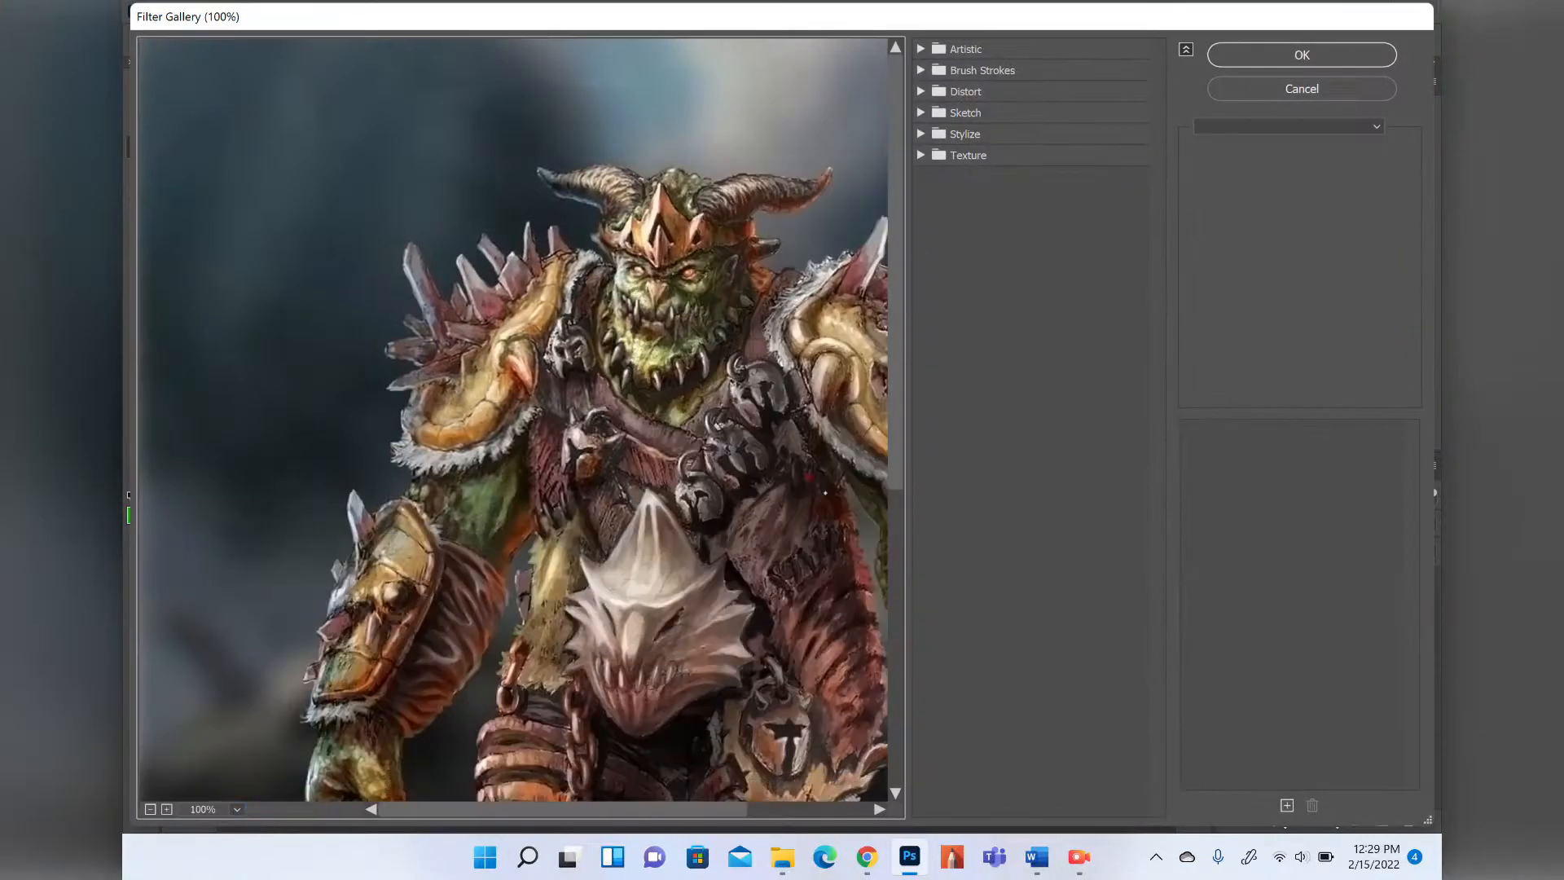
pyautogui.click(152, 809)
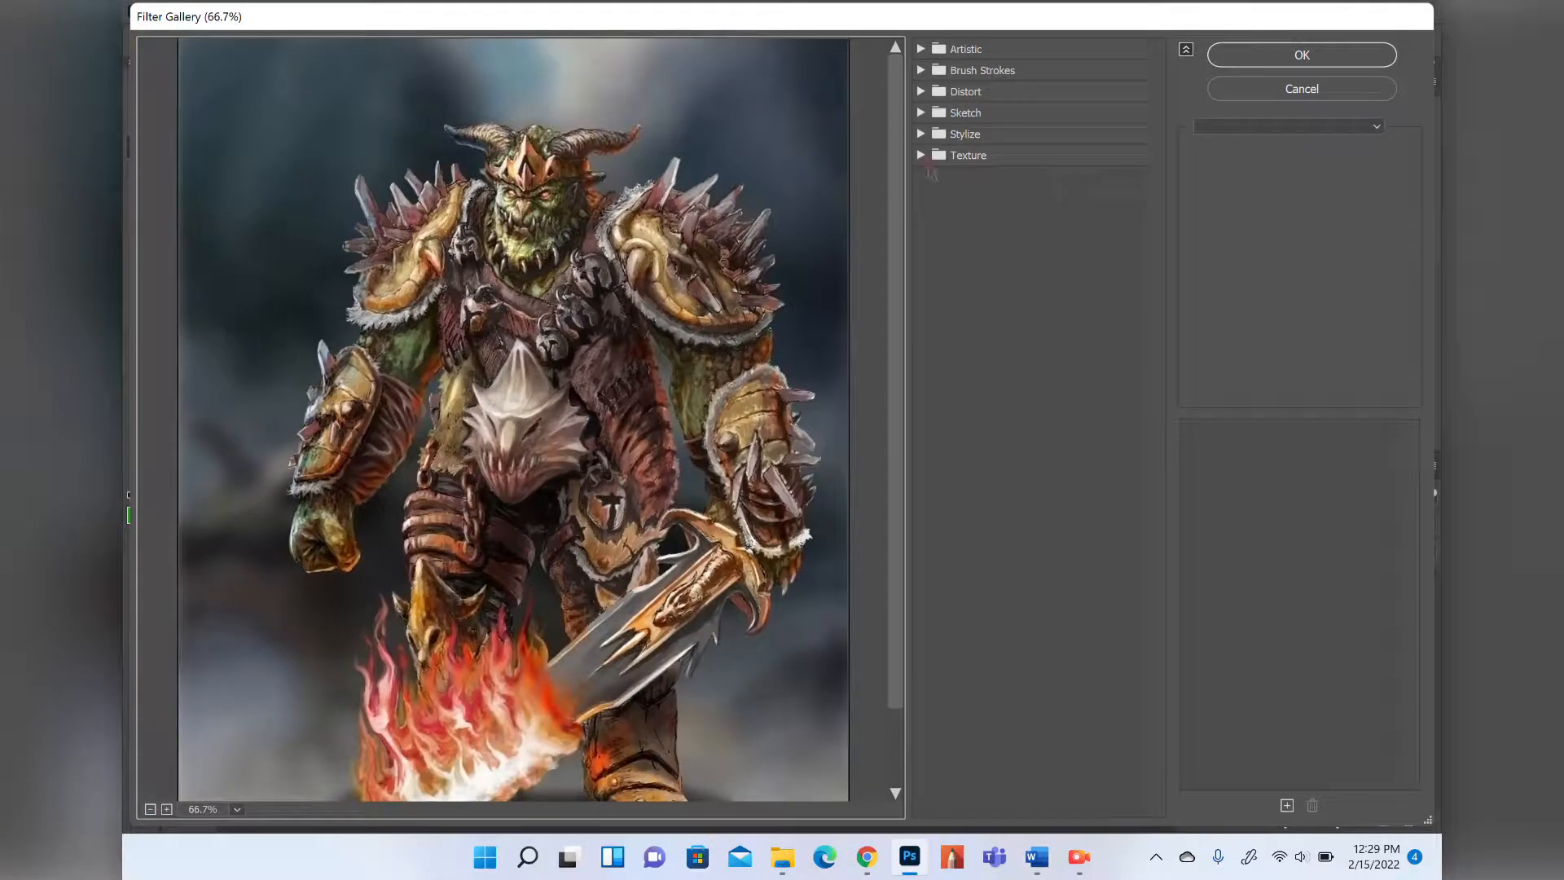
pyautogui.click(929, 157)
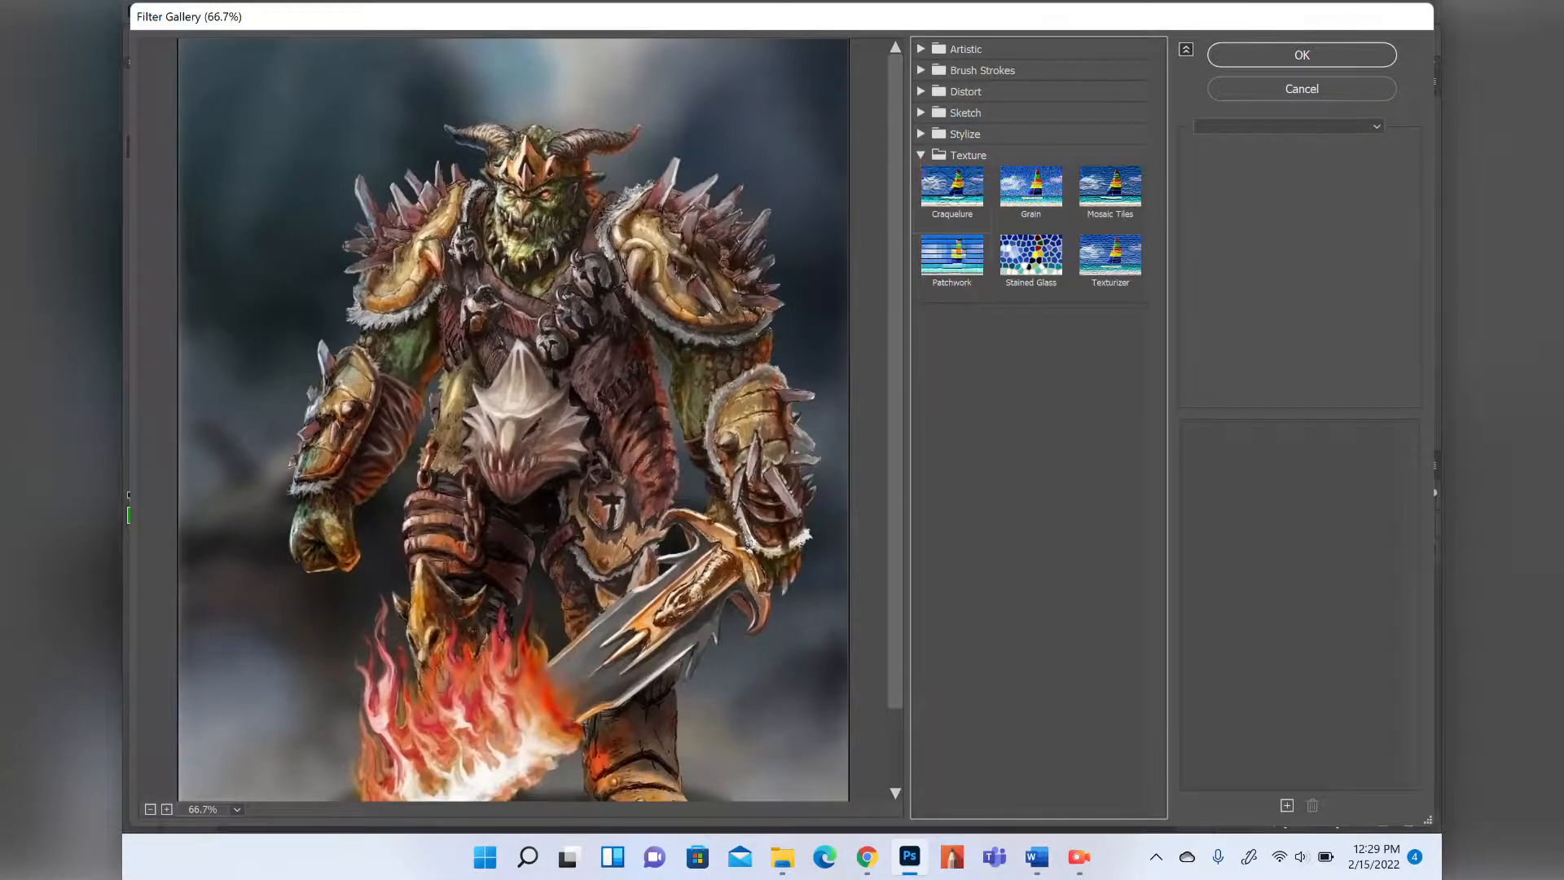
pyautogui.click(922, 155)
pyautogui.click(921, 133)
pyautogui.click(946, 183)
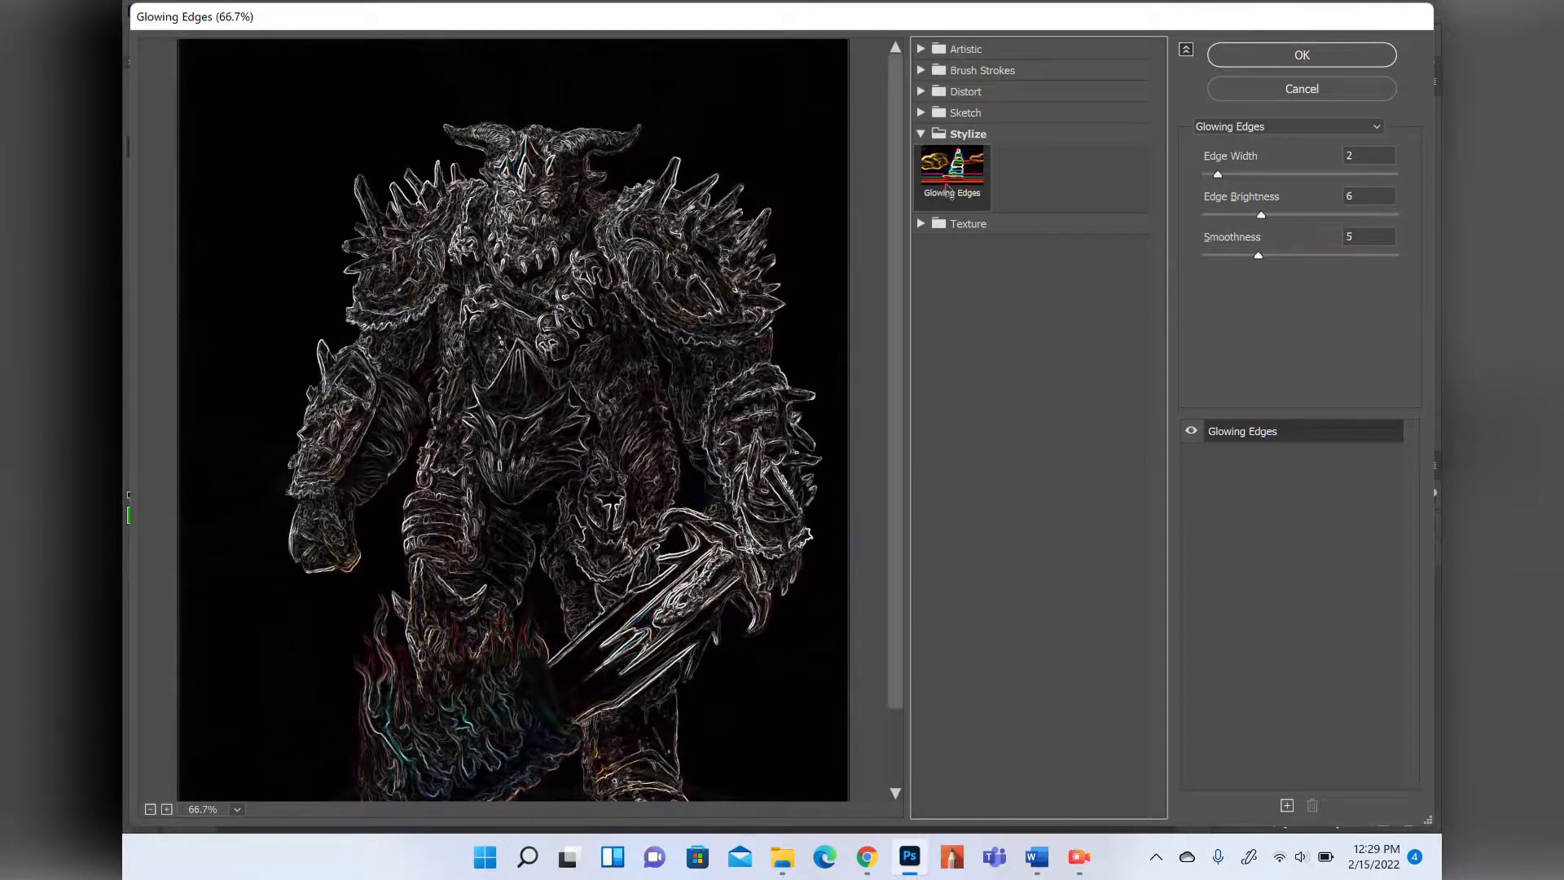
# Switch the gallery preview to the Stained Glass texture filter.
pyautogui.click(928, 136)
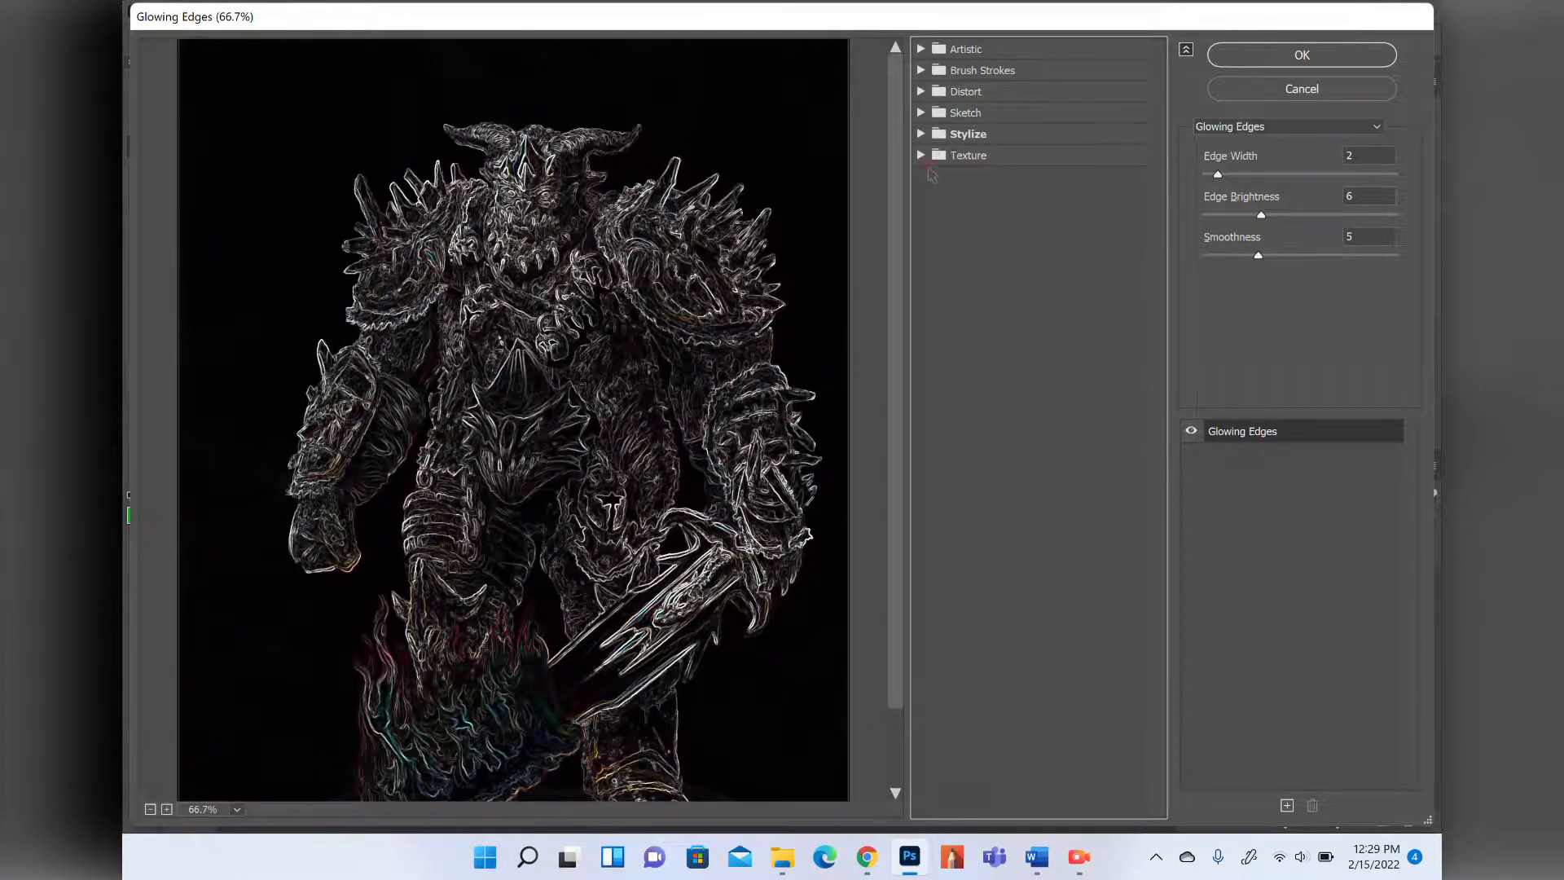
pyautogui.click(927, 155)
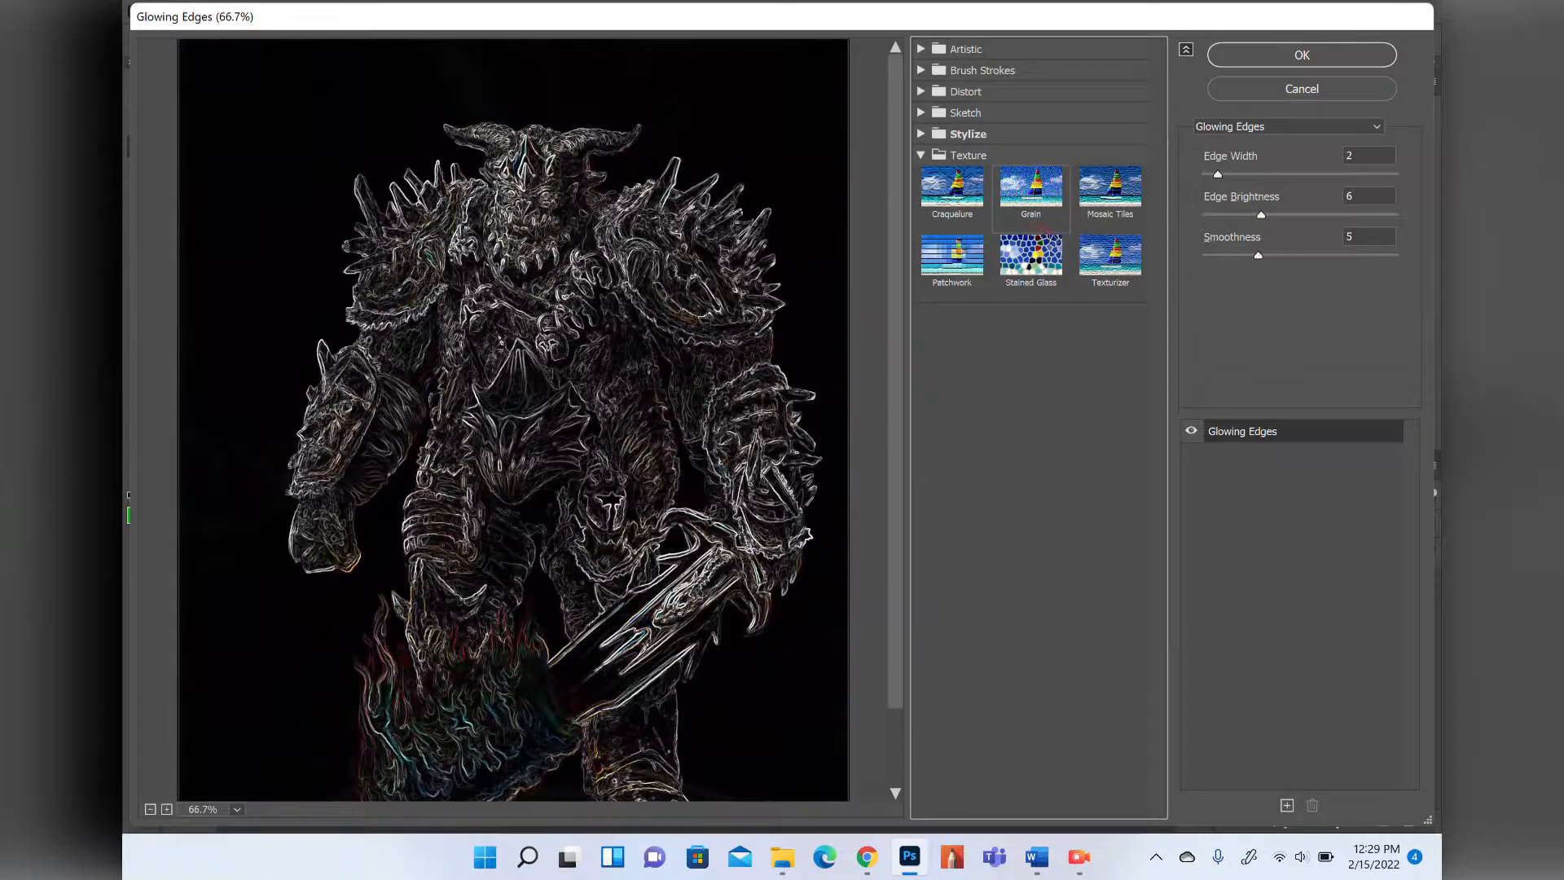
pyautogui.click(1064, 290)
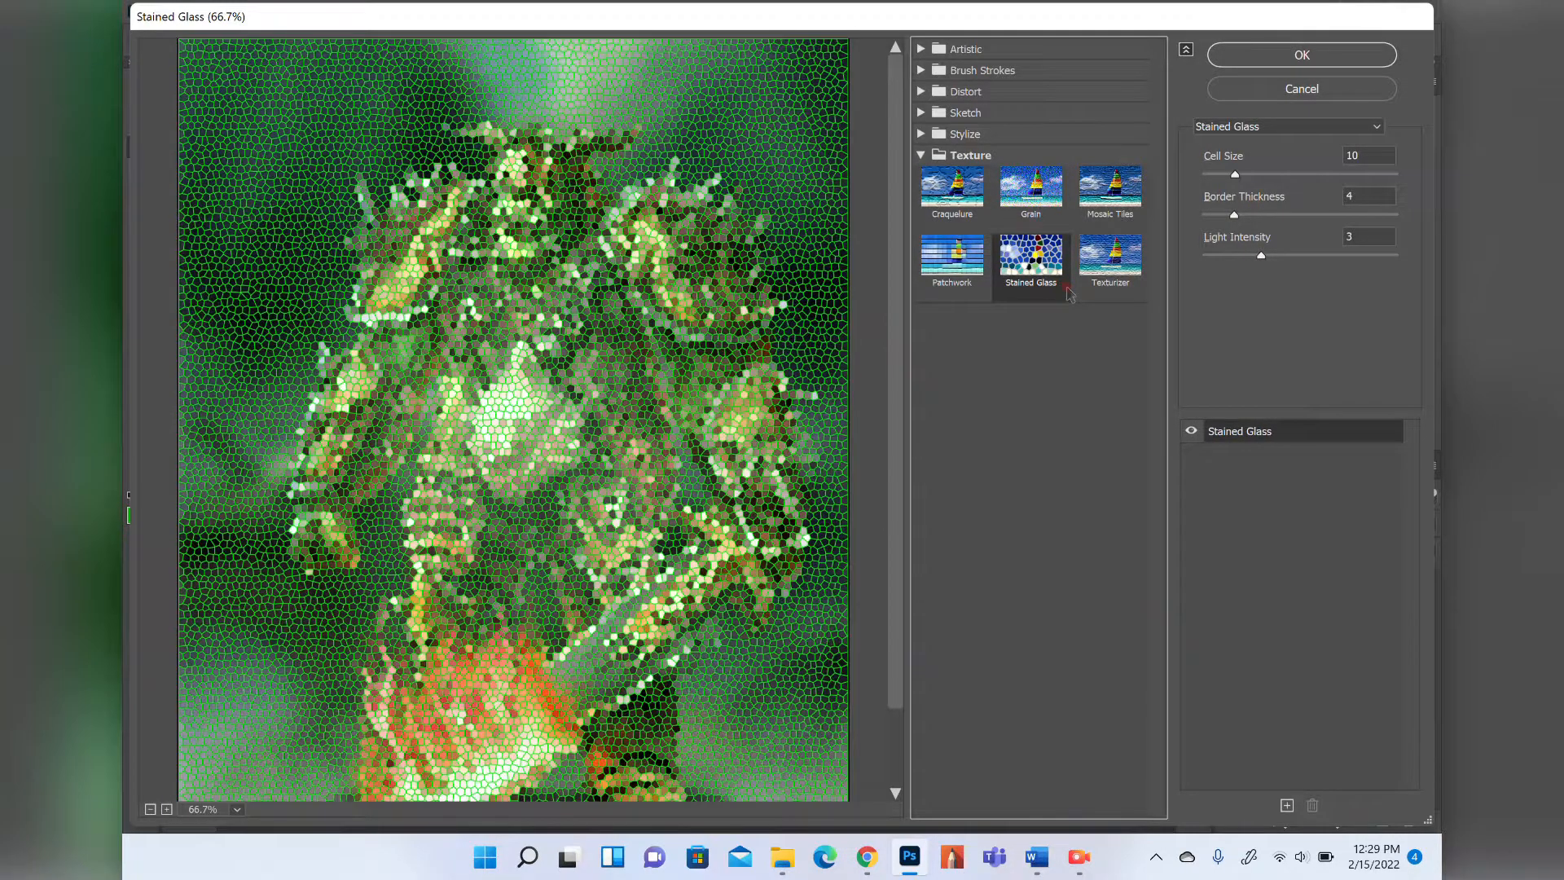
pyautogui.click(927, 155)
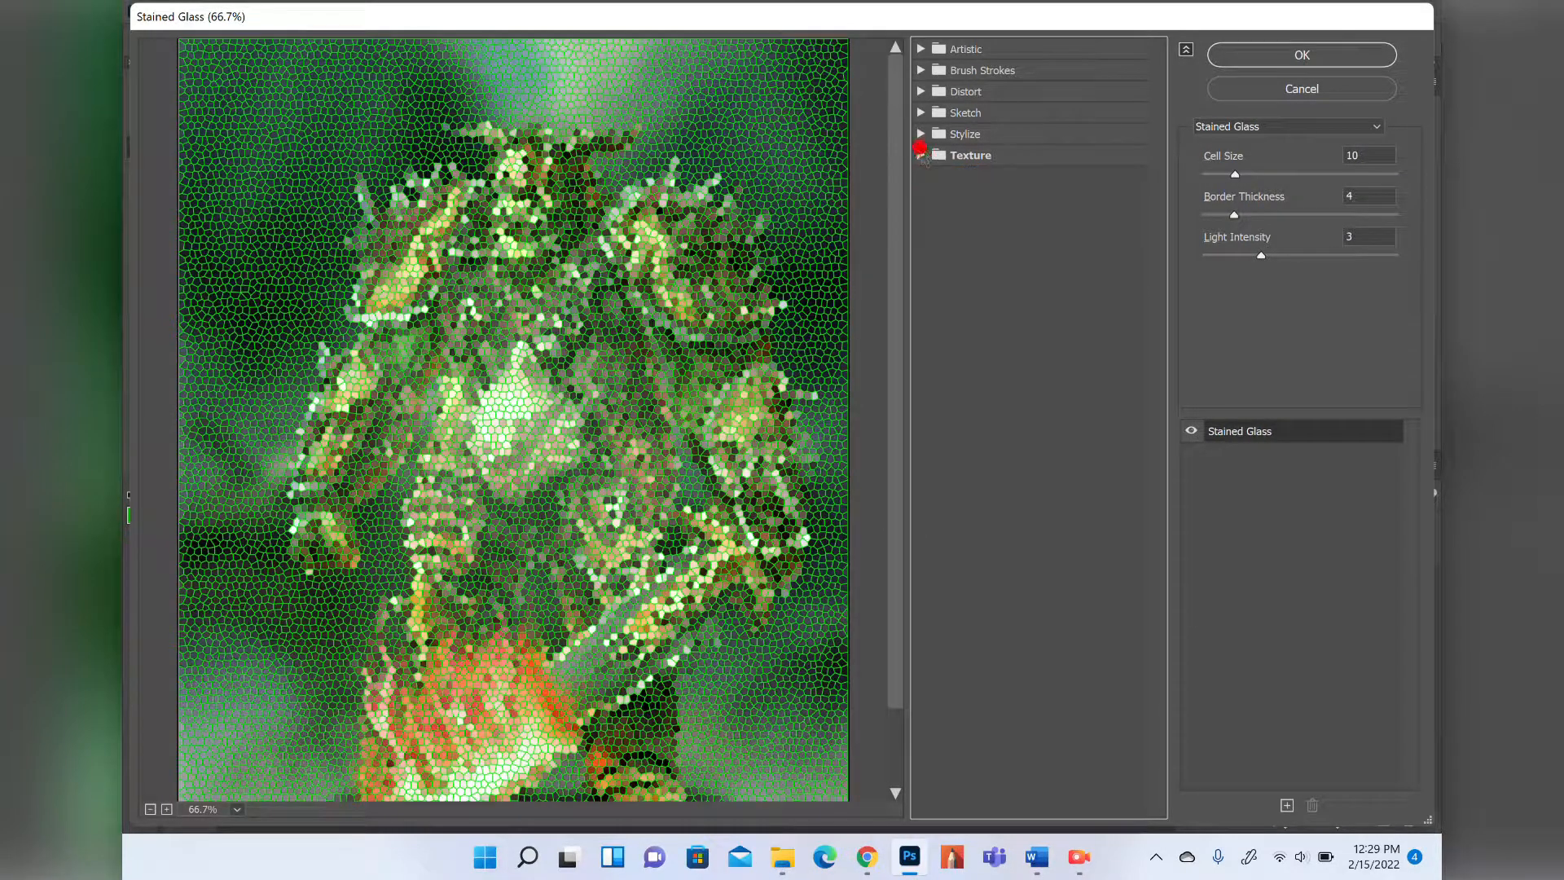
# Preview the Halftone Pattern sketch filter with size 3 and contrast 19, and switch to Graphic Pen.
pyautogui.click(927, 113)
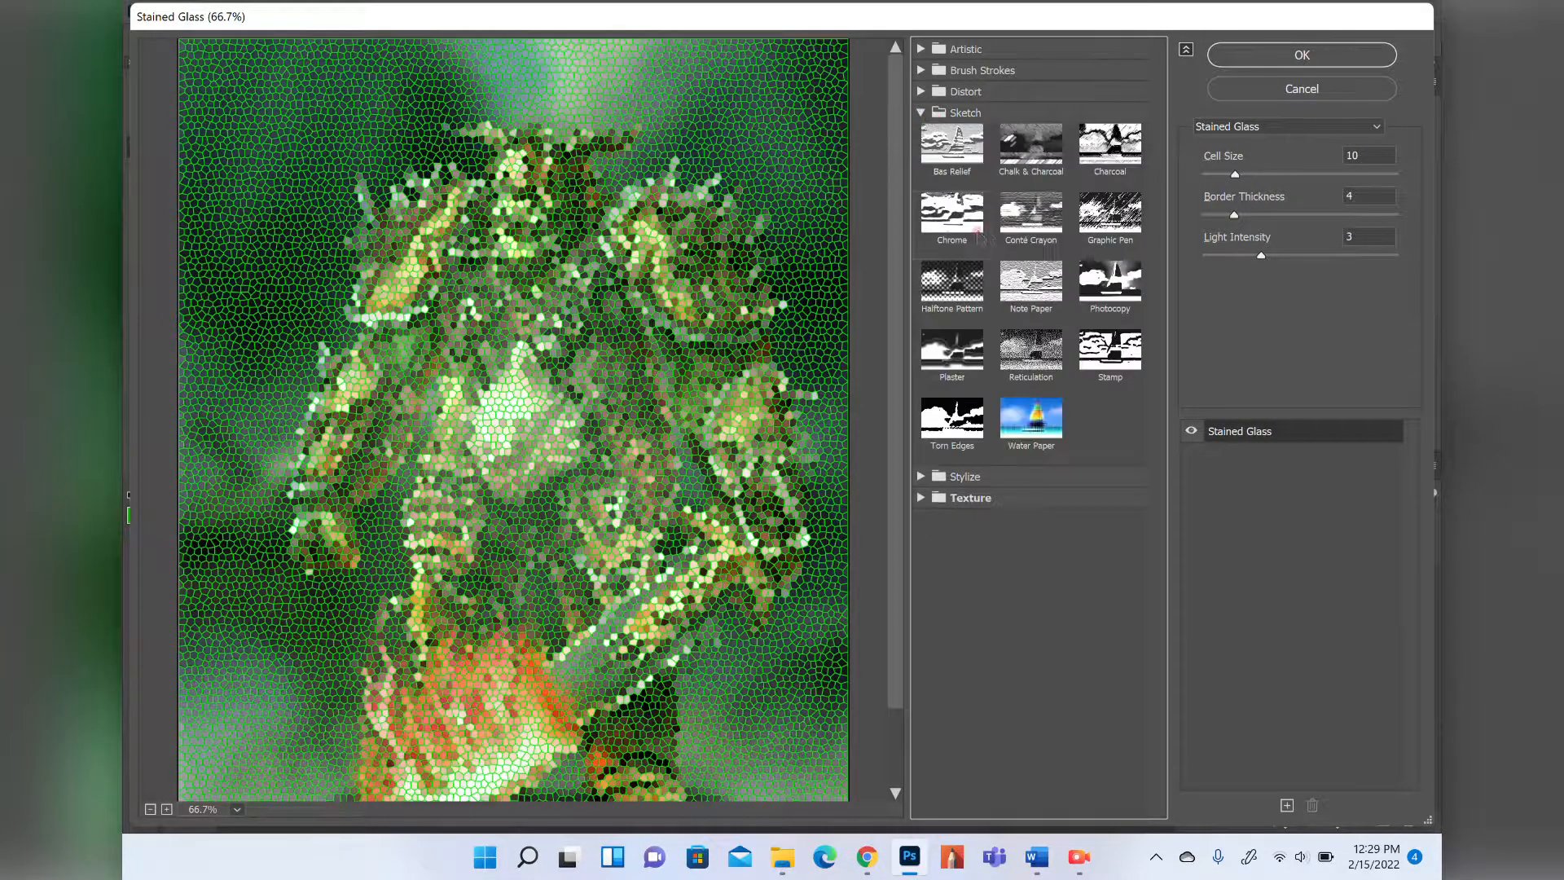
pyautogui.click(986, 310)
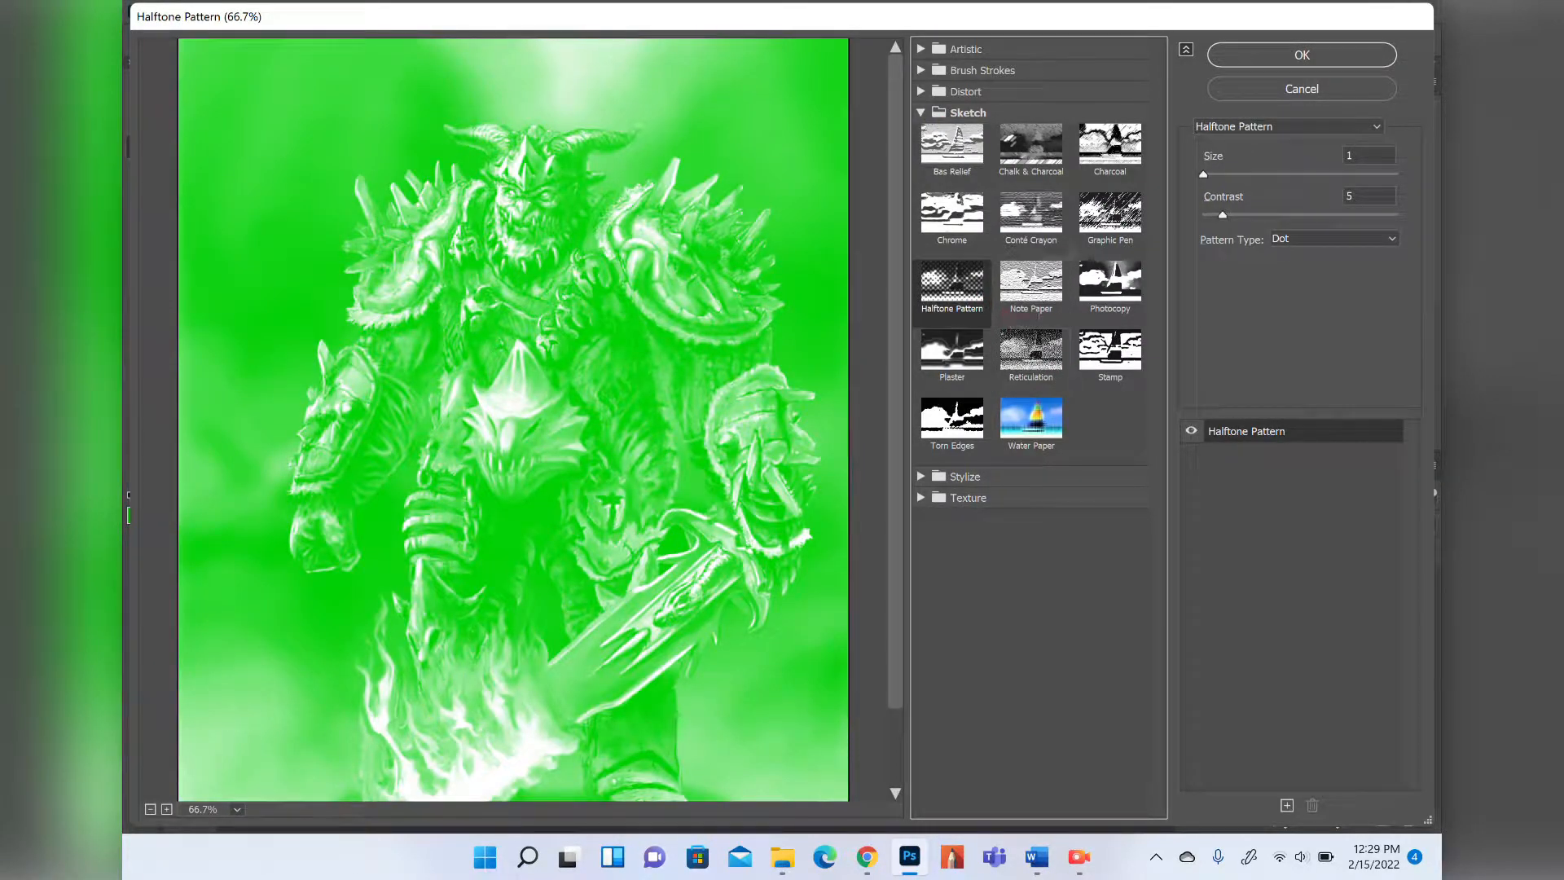
pyautogui.moveTo(1232, 176); pyautogui.dragTo(1251, 183)
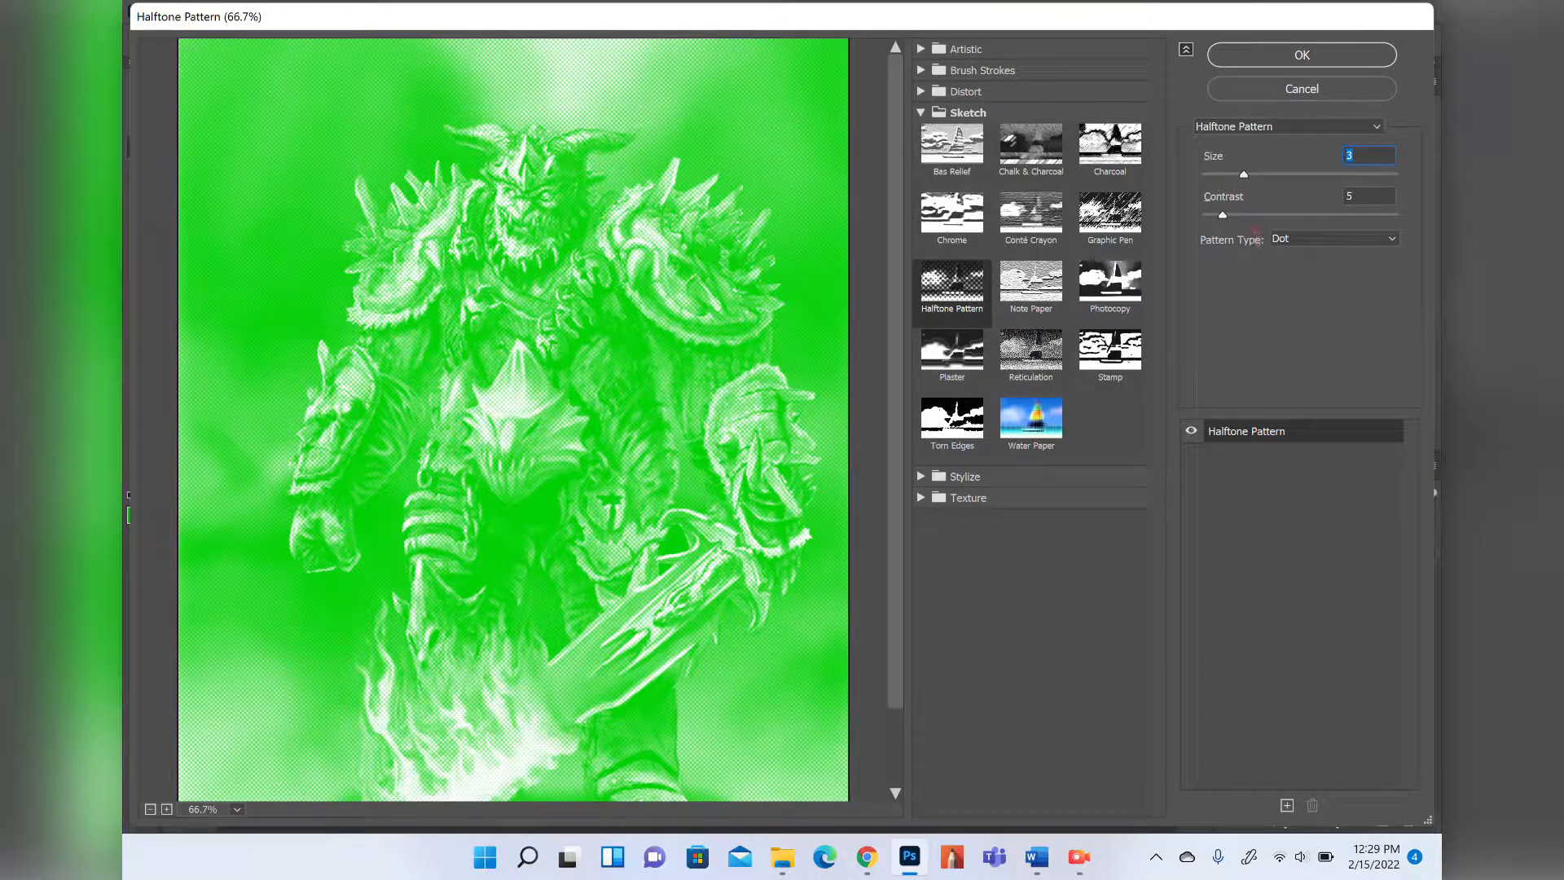
pyautogui.moveTo(1268, 217); pyautogui.dragTo(1276, 216)
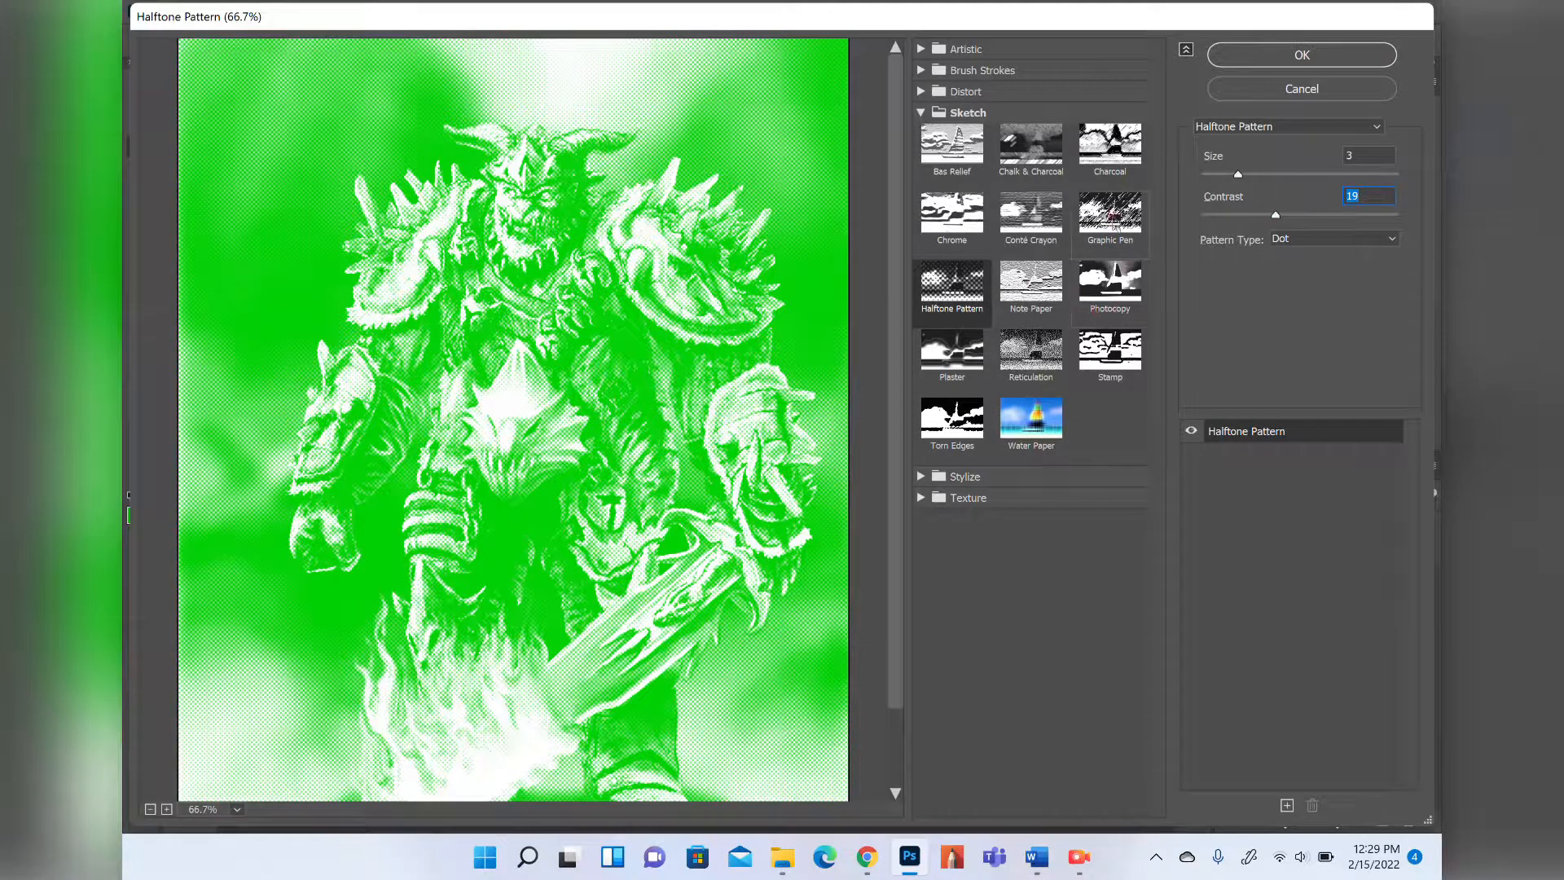
pyautogui.click(1138, 240)
# Preview the Glass and Ocean Ripple distort filters on the creature.
pyautogui.click(921, 112)
pyautogui.click(920, 91)
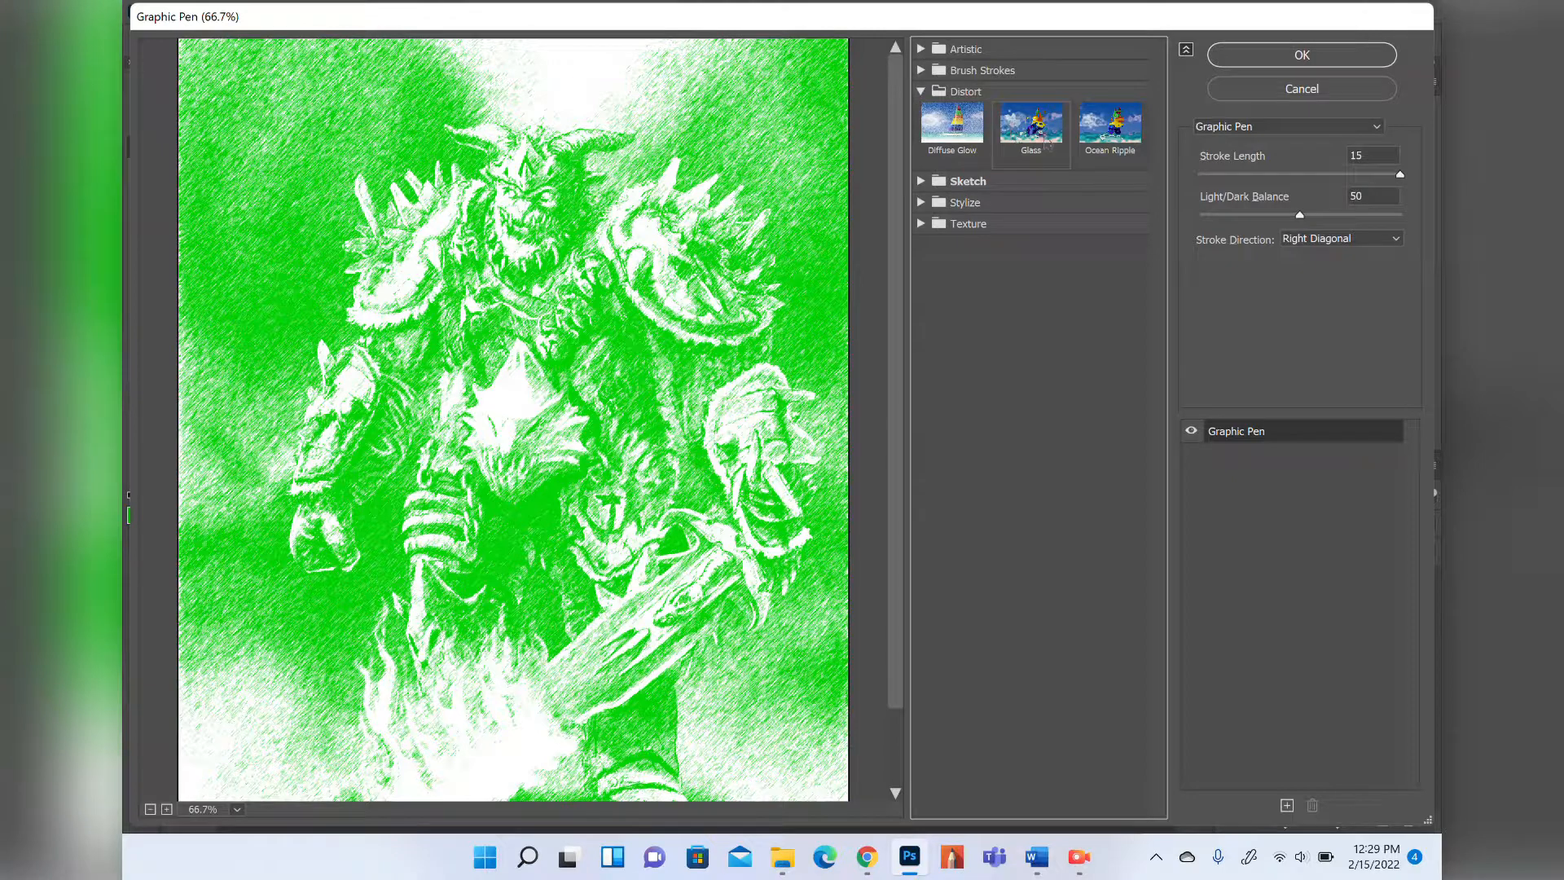
pyautogui.click(1043, 135)
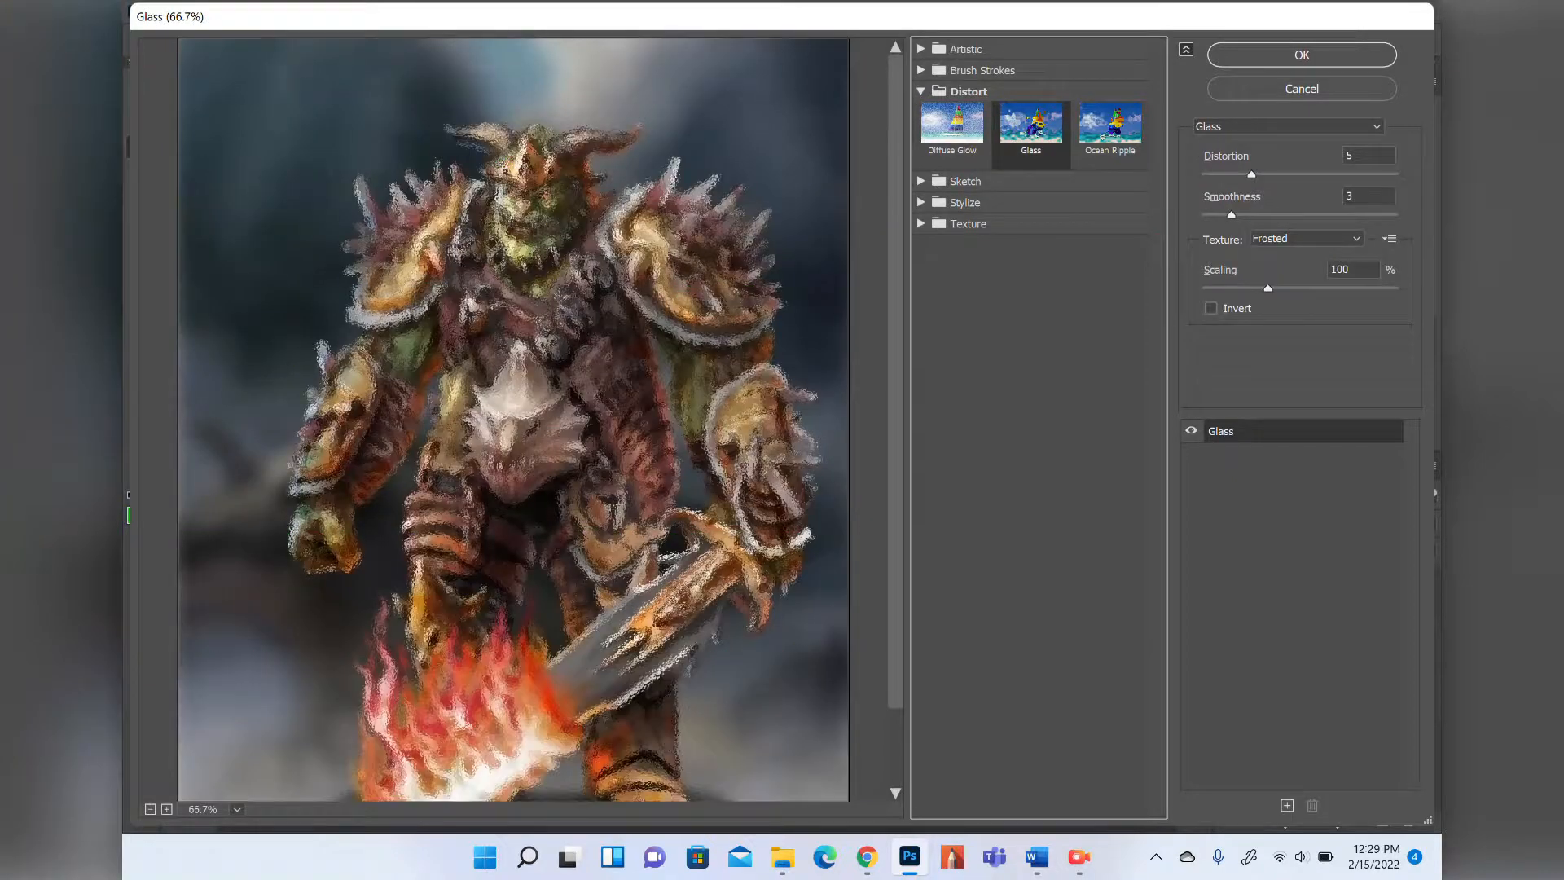
pyautogui.click(1132, 142)
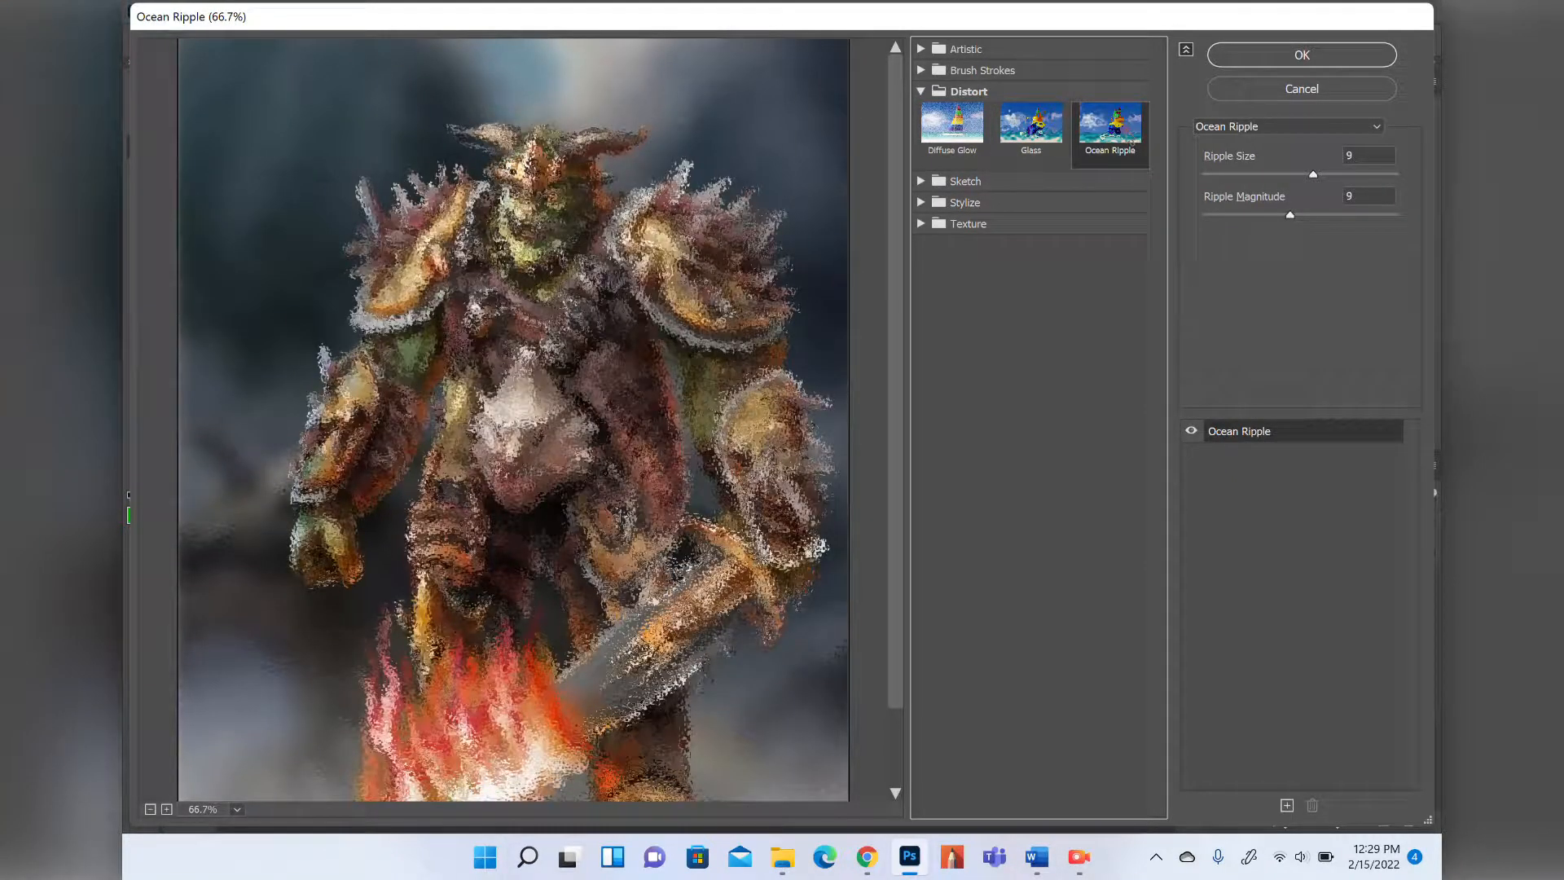
# Look through the Brush Strokes filters and preview the artistic Plastic Wrap filter on the creature.
pyautogui.click(921, 91)
pyautogui.click(921, 71)
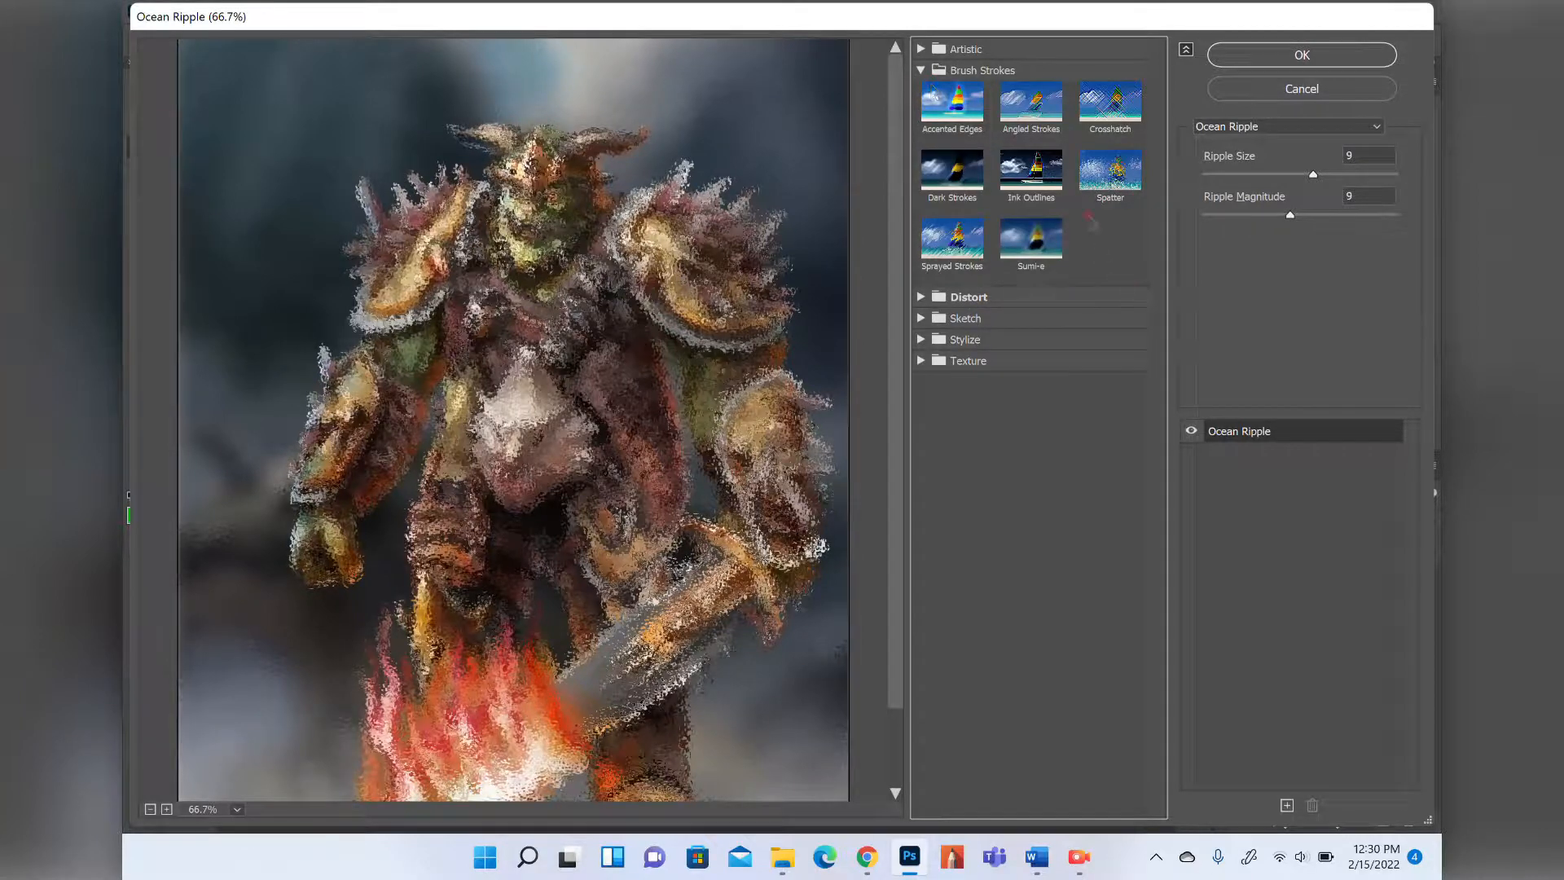
pyautogui.click(922, 71)
pyautogui.click(921, 49)
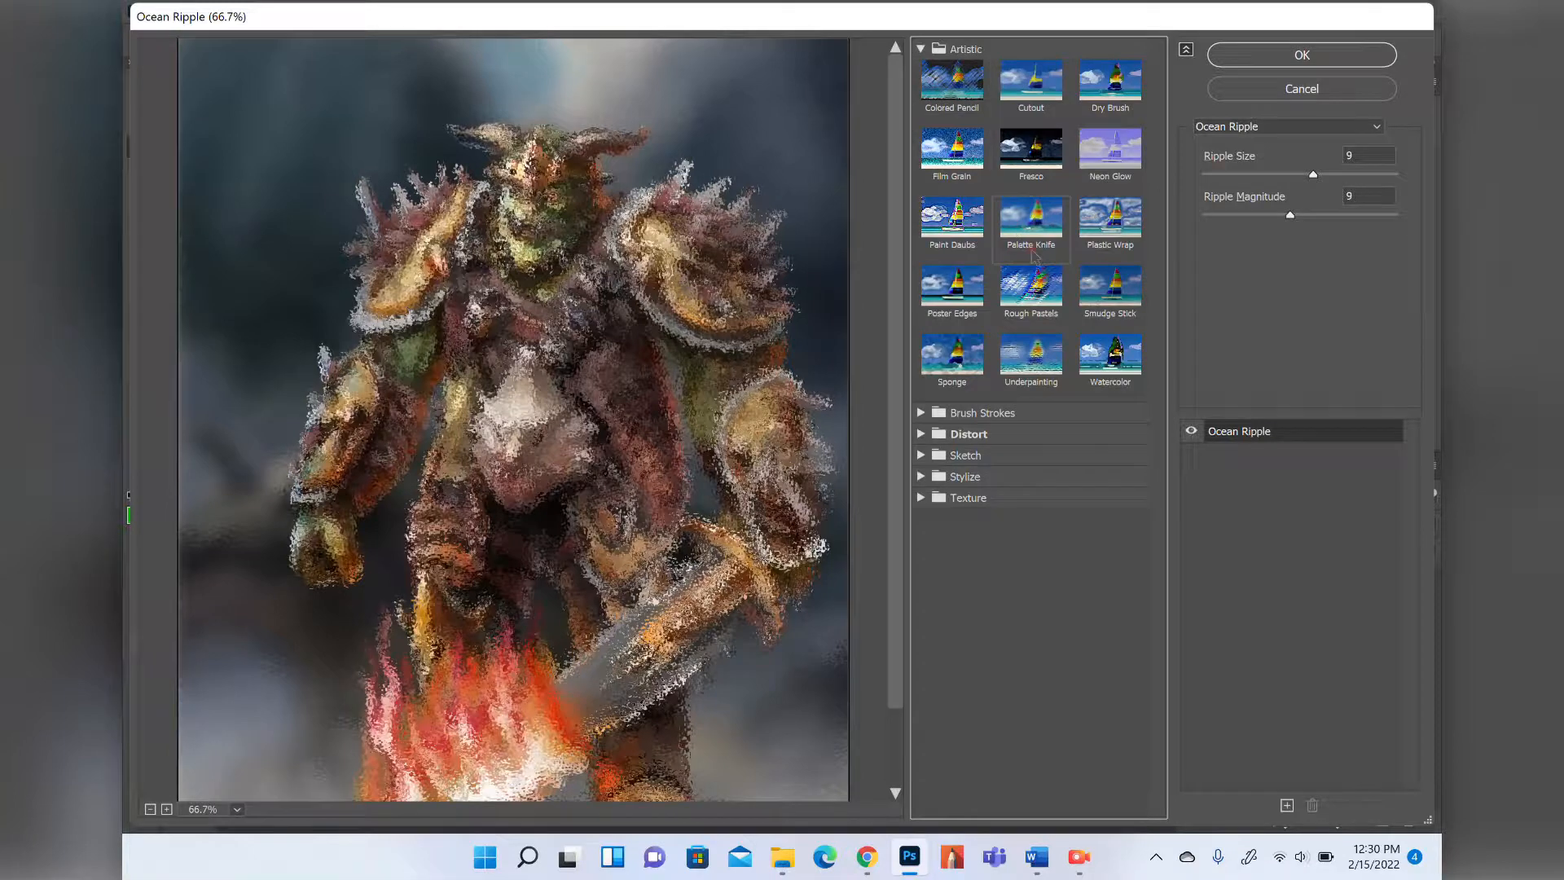
pyautogui.click(1131, 249)
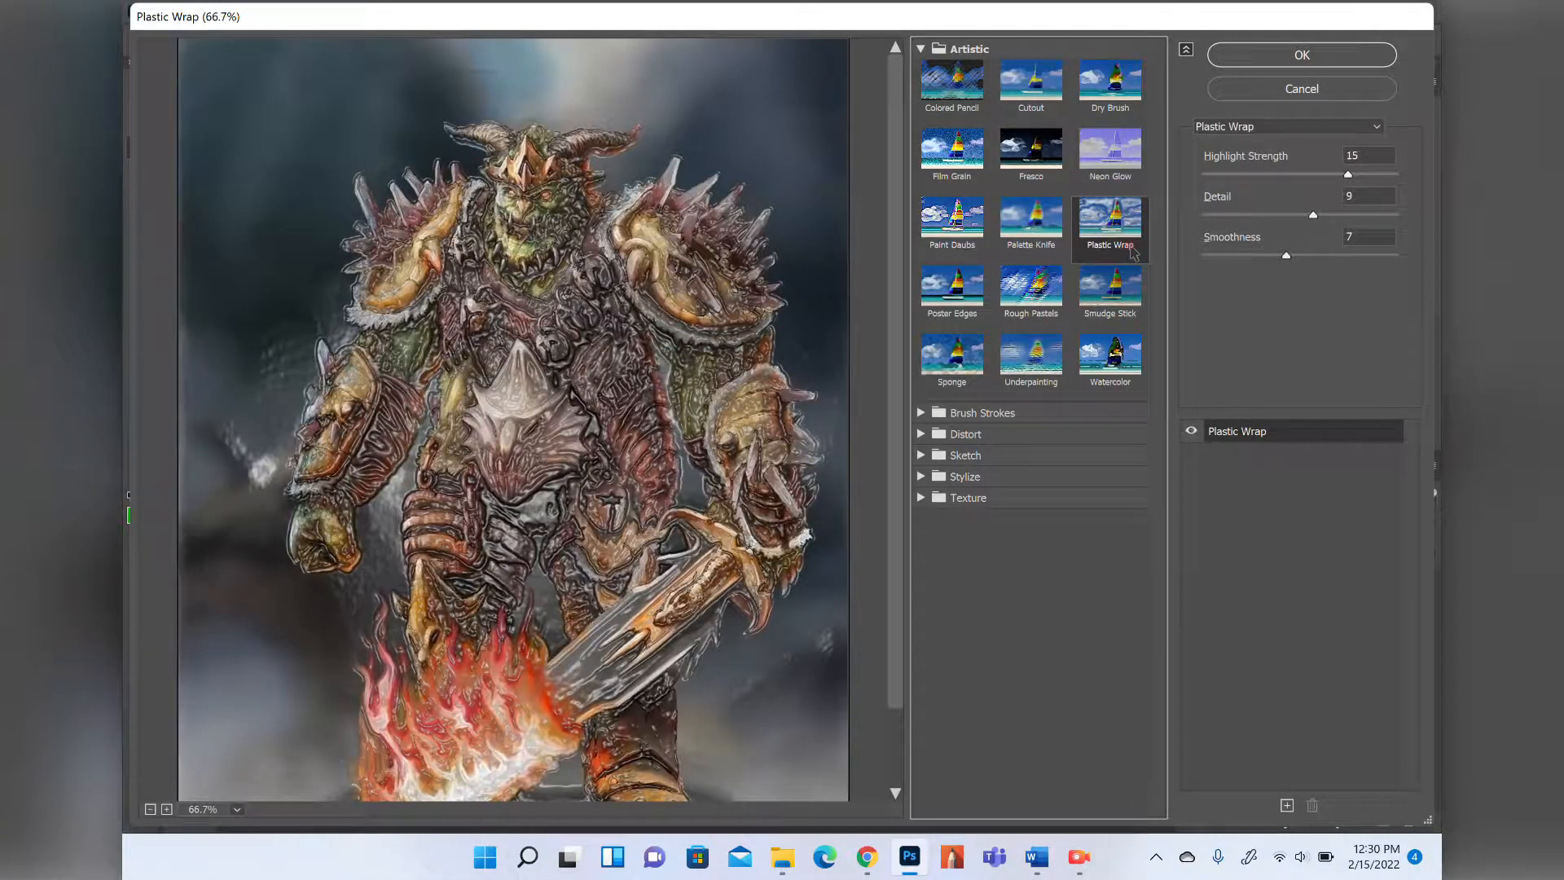
# Preview the artistic Cutout filter, trying 3 and 6 for the number of levels.
pyautogui.click(1029, 88)
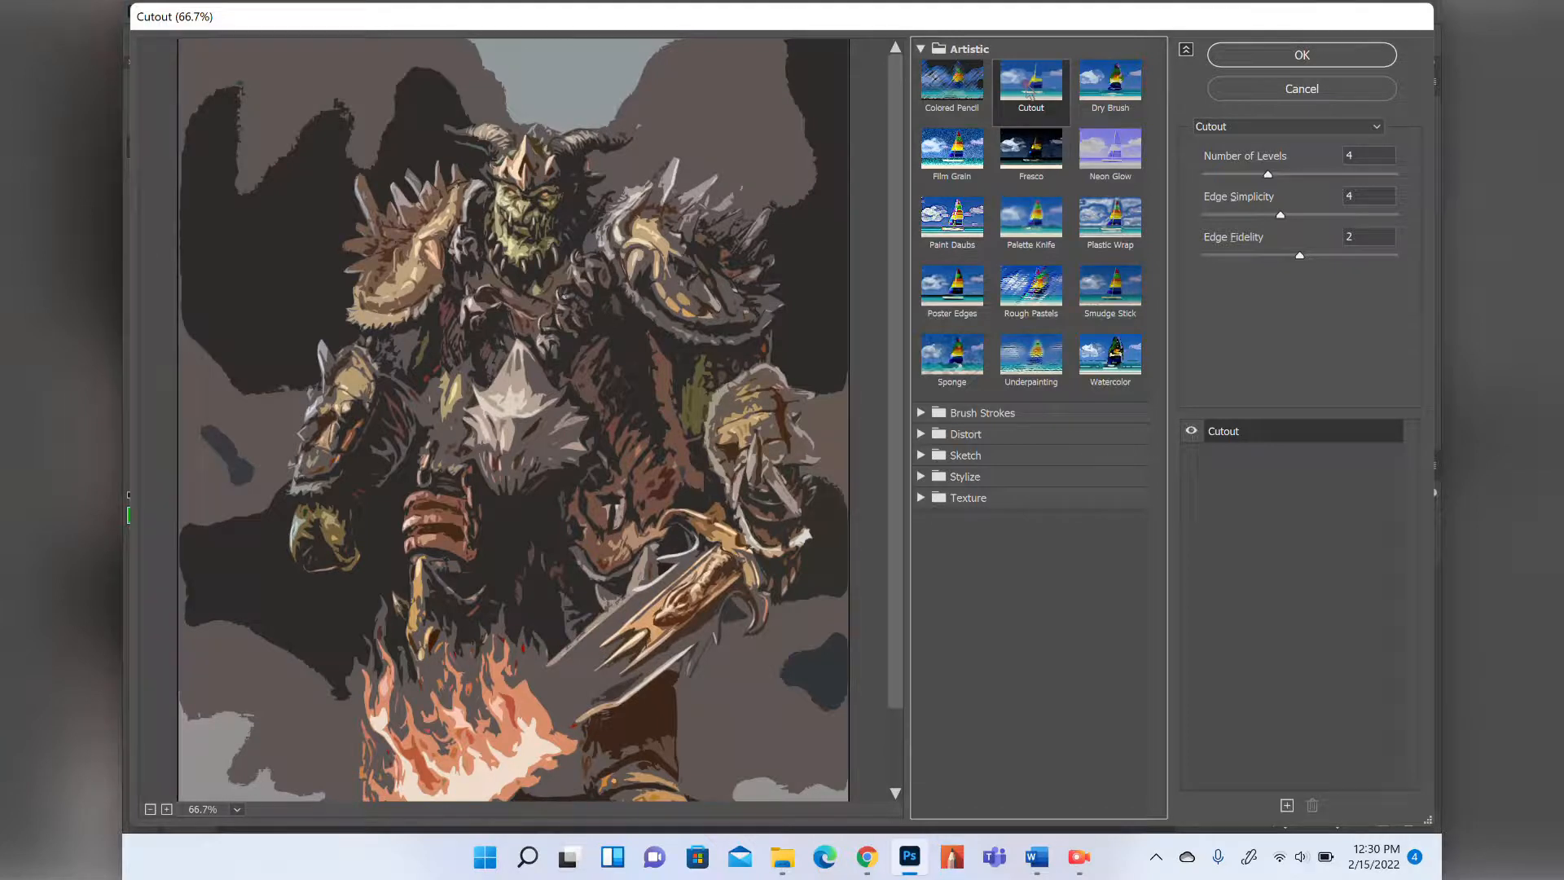
pyautogui.moveTo(1268, 174); pyautogui.dragTo(1231, 175)
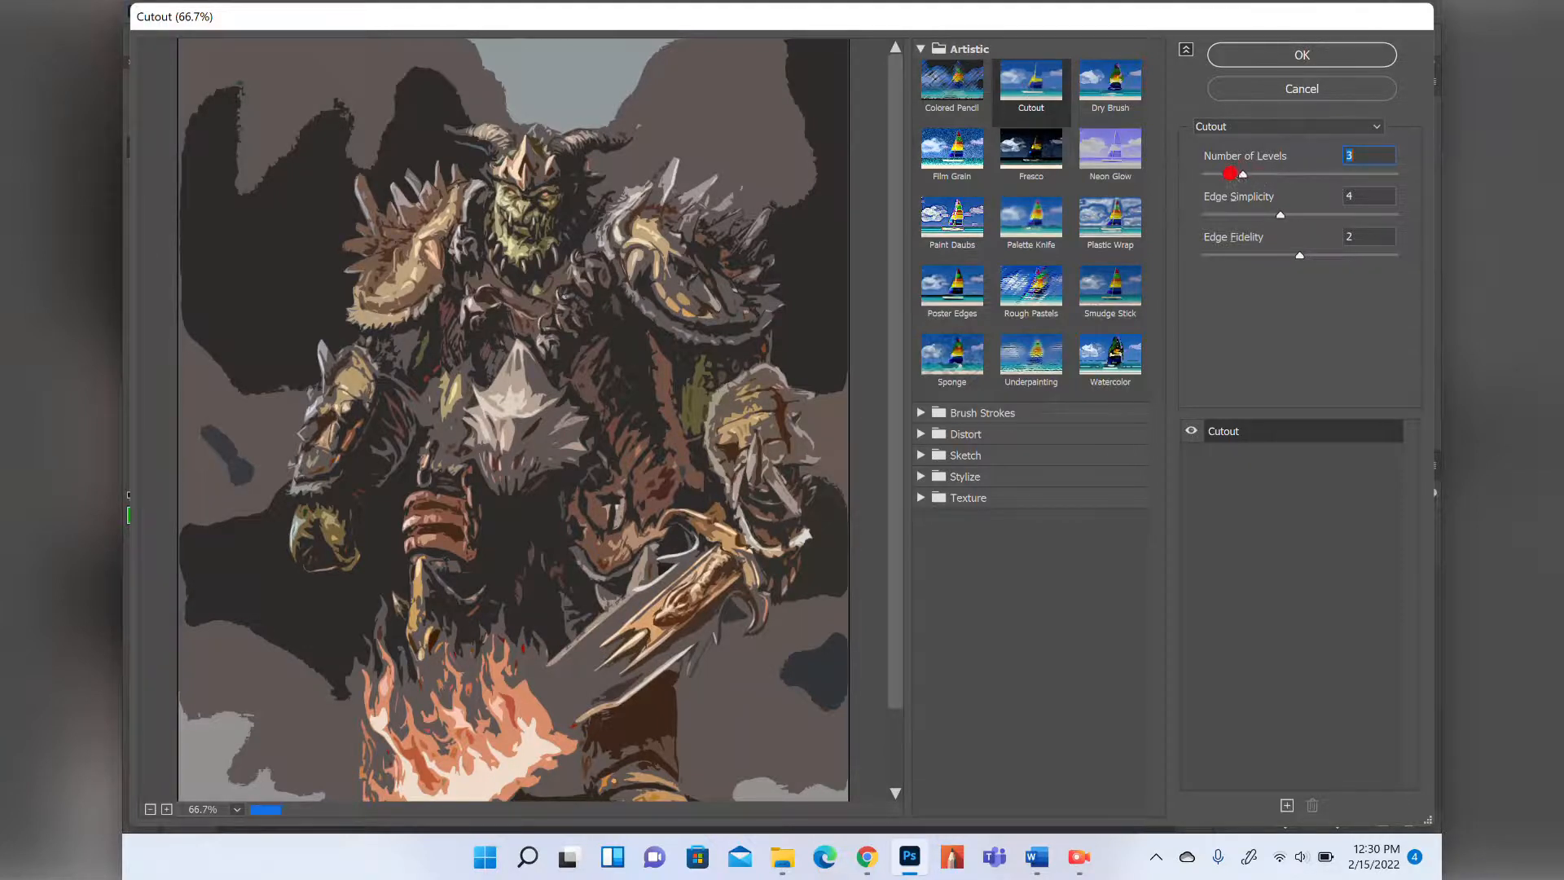
pyautogui.moveTo(1232, 175); pyautogui.dragTo(1334, 184)
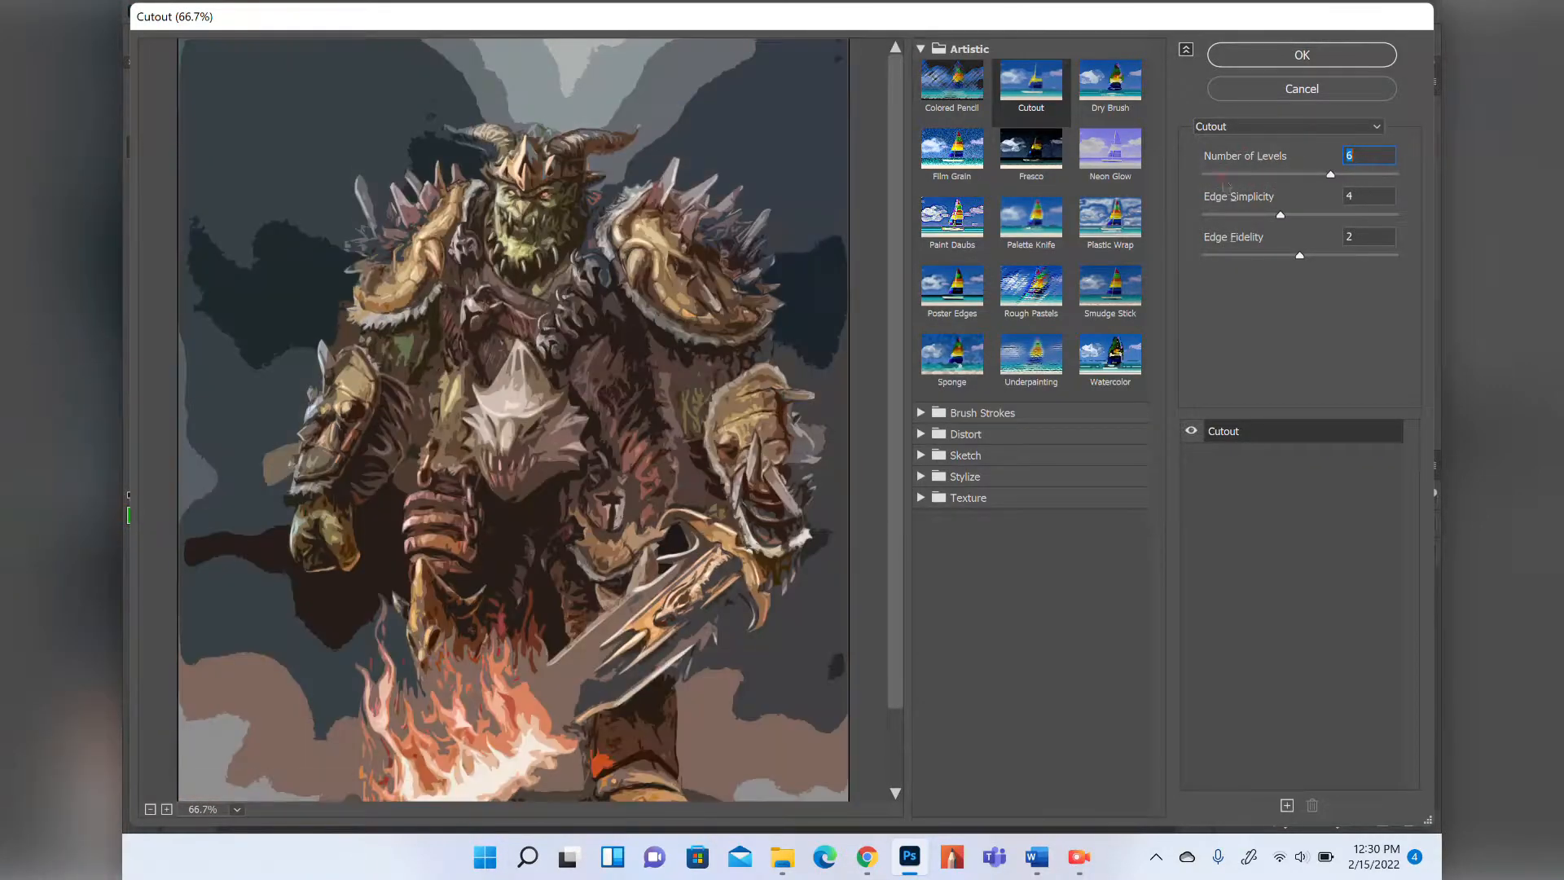
# Try Cutout with 2 levels, edge simplicity 5 and edge fidelity 2, and close the Filter Gallery without applying it.
pyautogui.click(1228, 175)
pyautogui.click(1233, 215)
pyautogui.click(1215, 175)
pyautogui.moveTo(1235, 217); pyautogui.dragTo(1344, 227)
pyautogui.click(1301, 217)
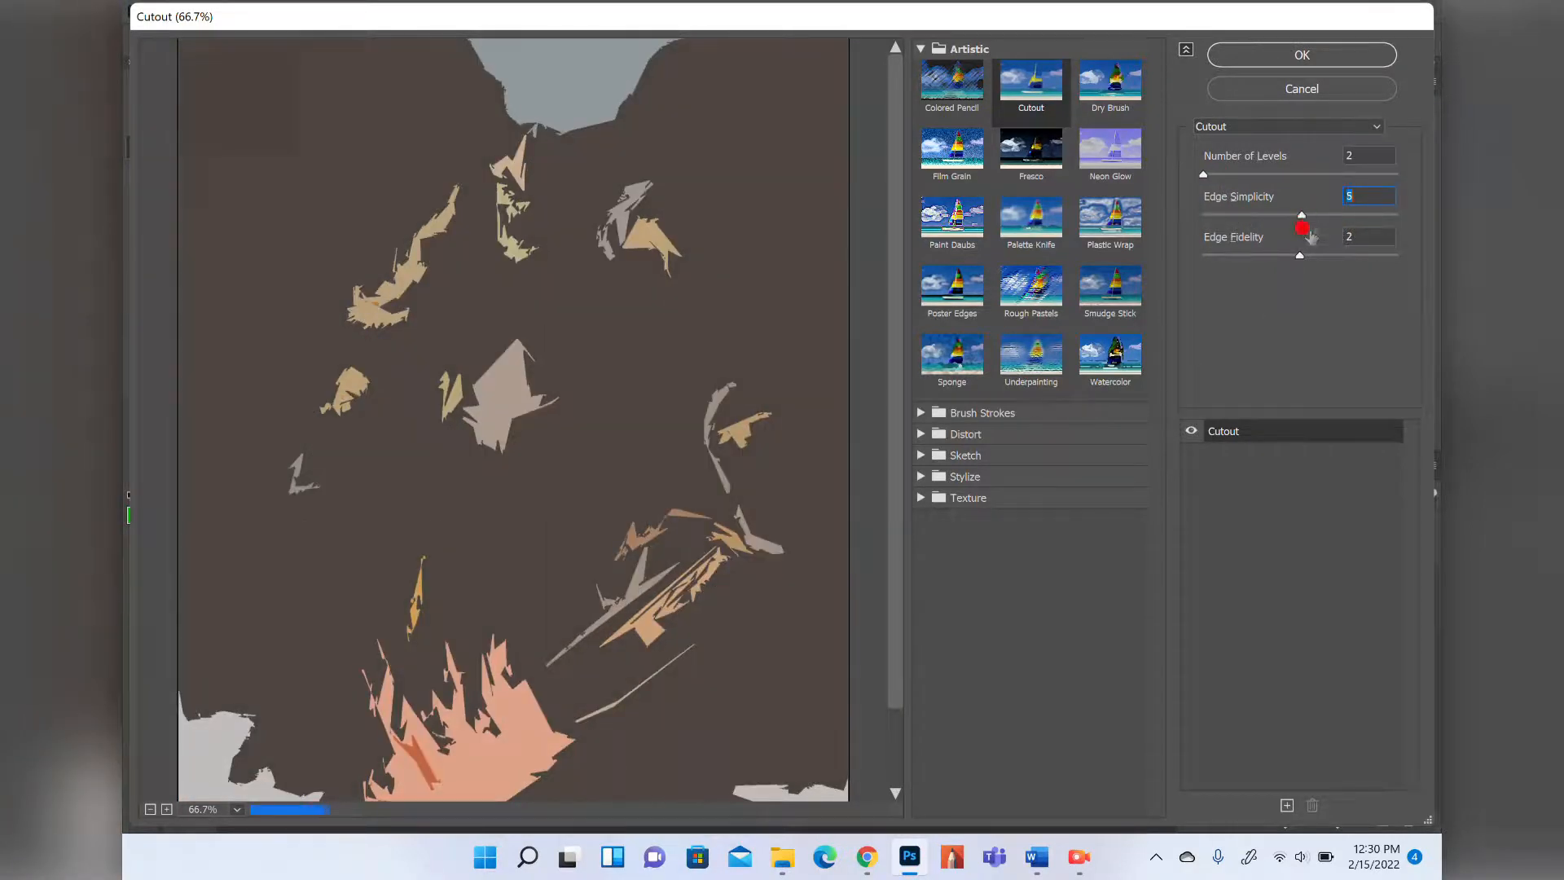
pyautogui.moveTo(1300, 258); pyautogui.dragTo(1264, 258)
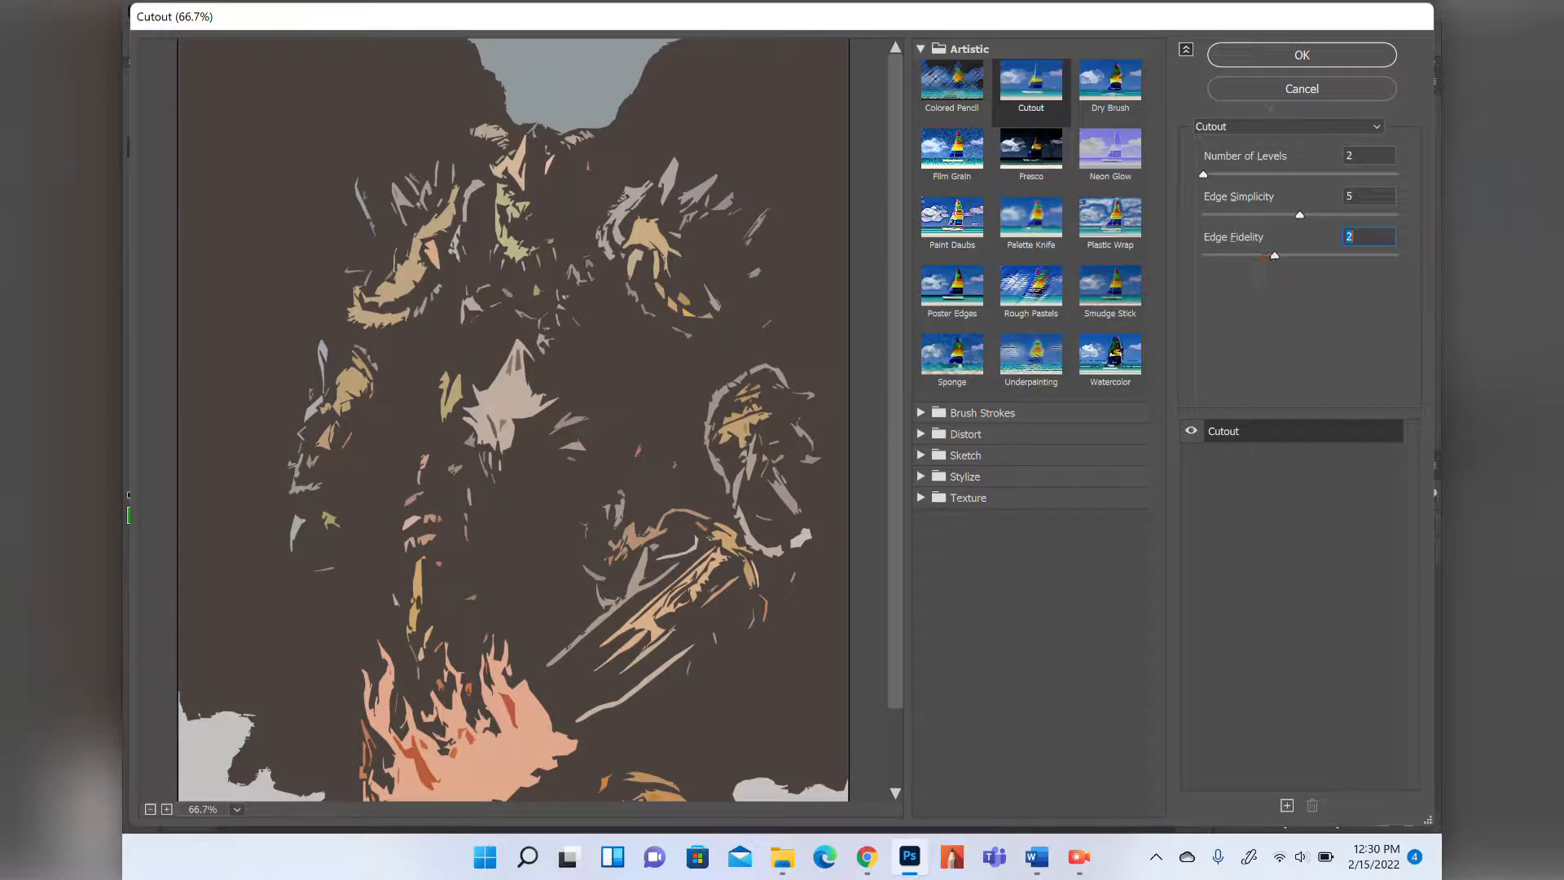
pyautogui.click(1259, 91)
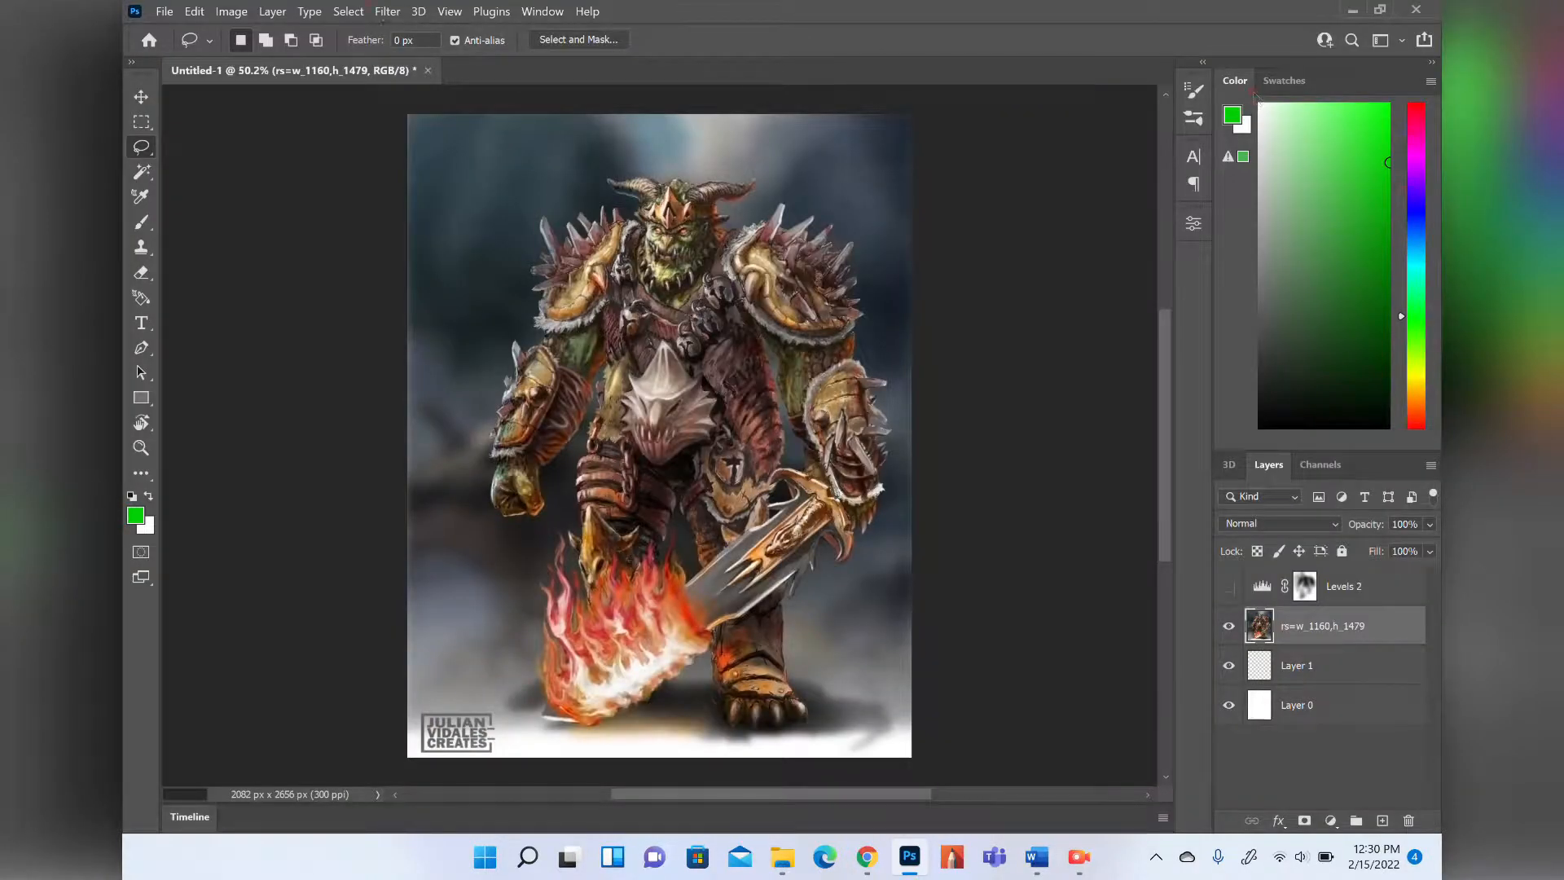
# Open the Liquify filter and push the creature's horns and head outward with the Forward Warp tool.
pyautogui.click(386, 12)
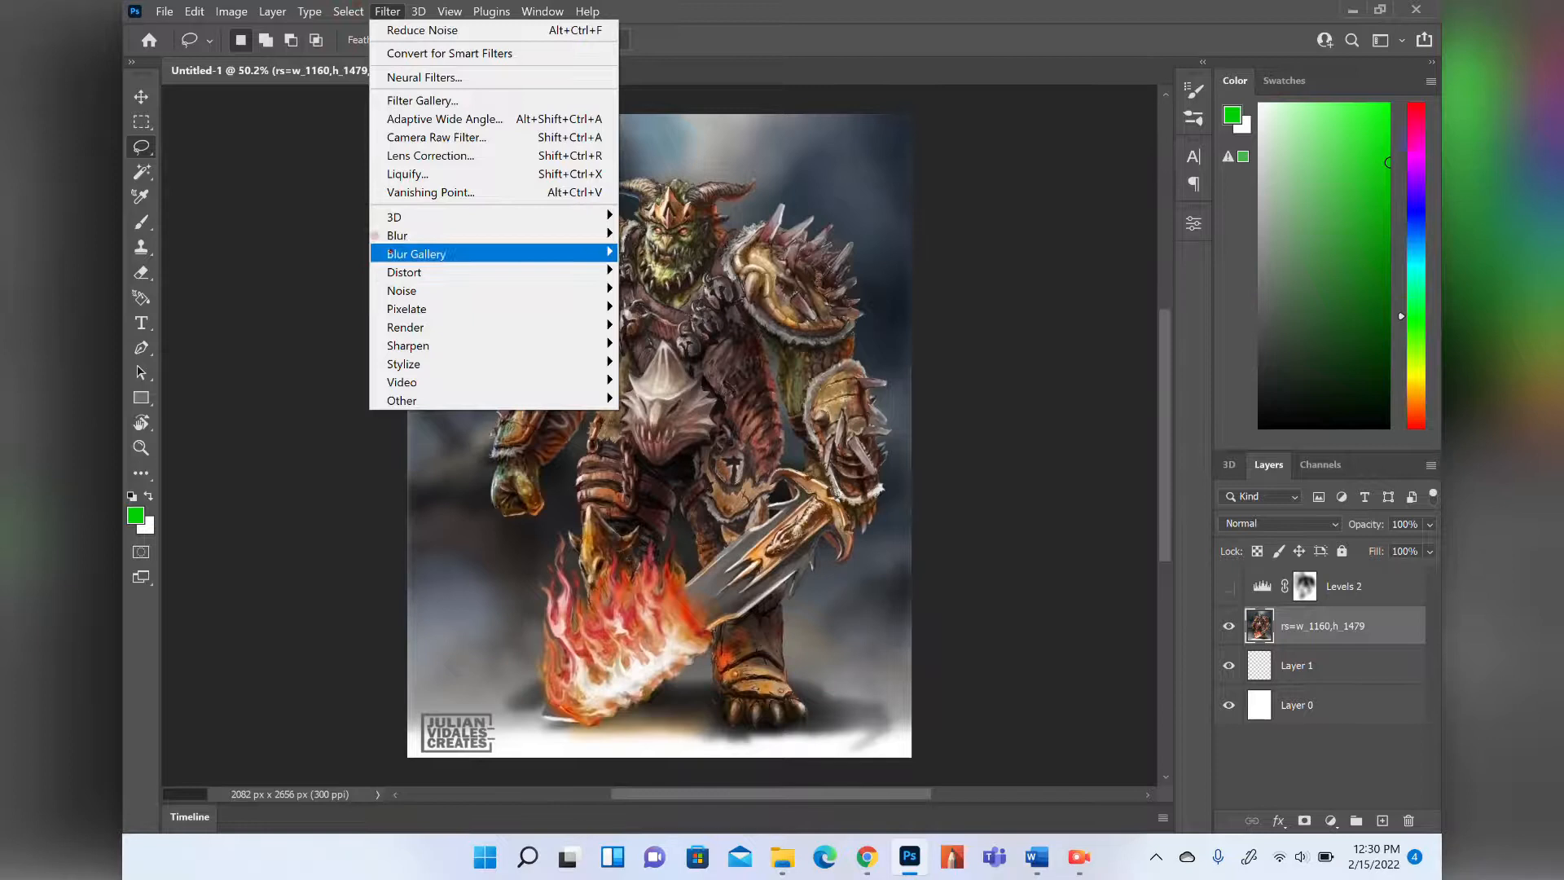
pyautogui.moveTo(402, 273)
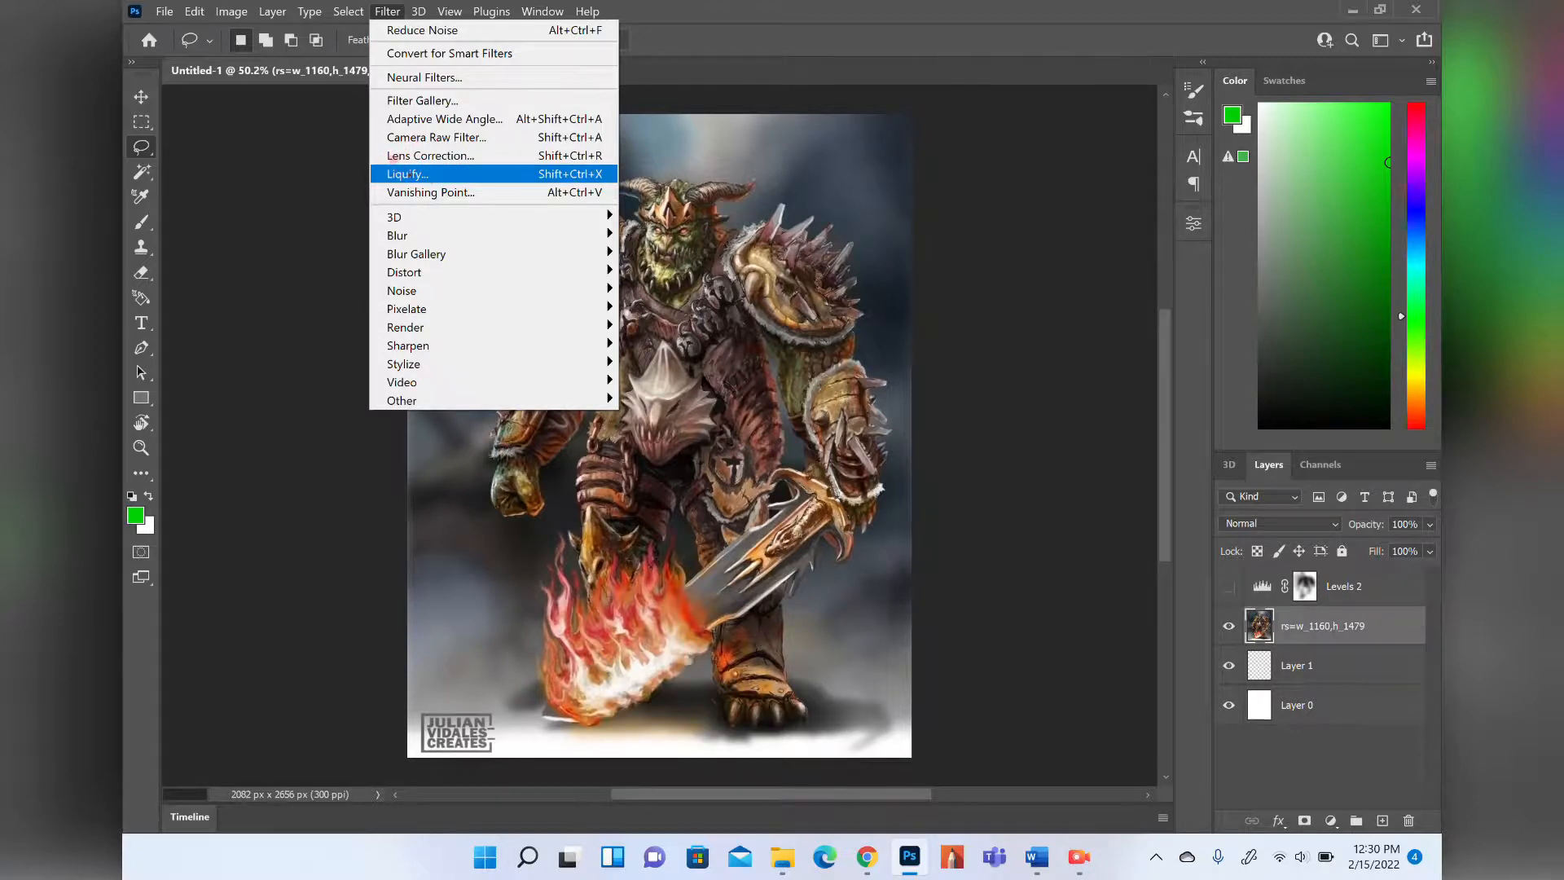
pyautogui.click(408, 174)
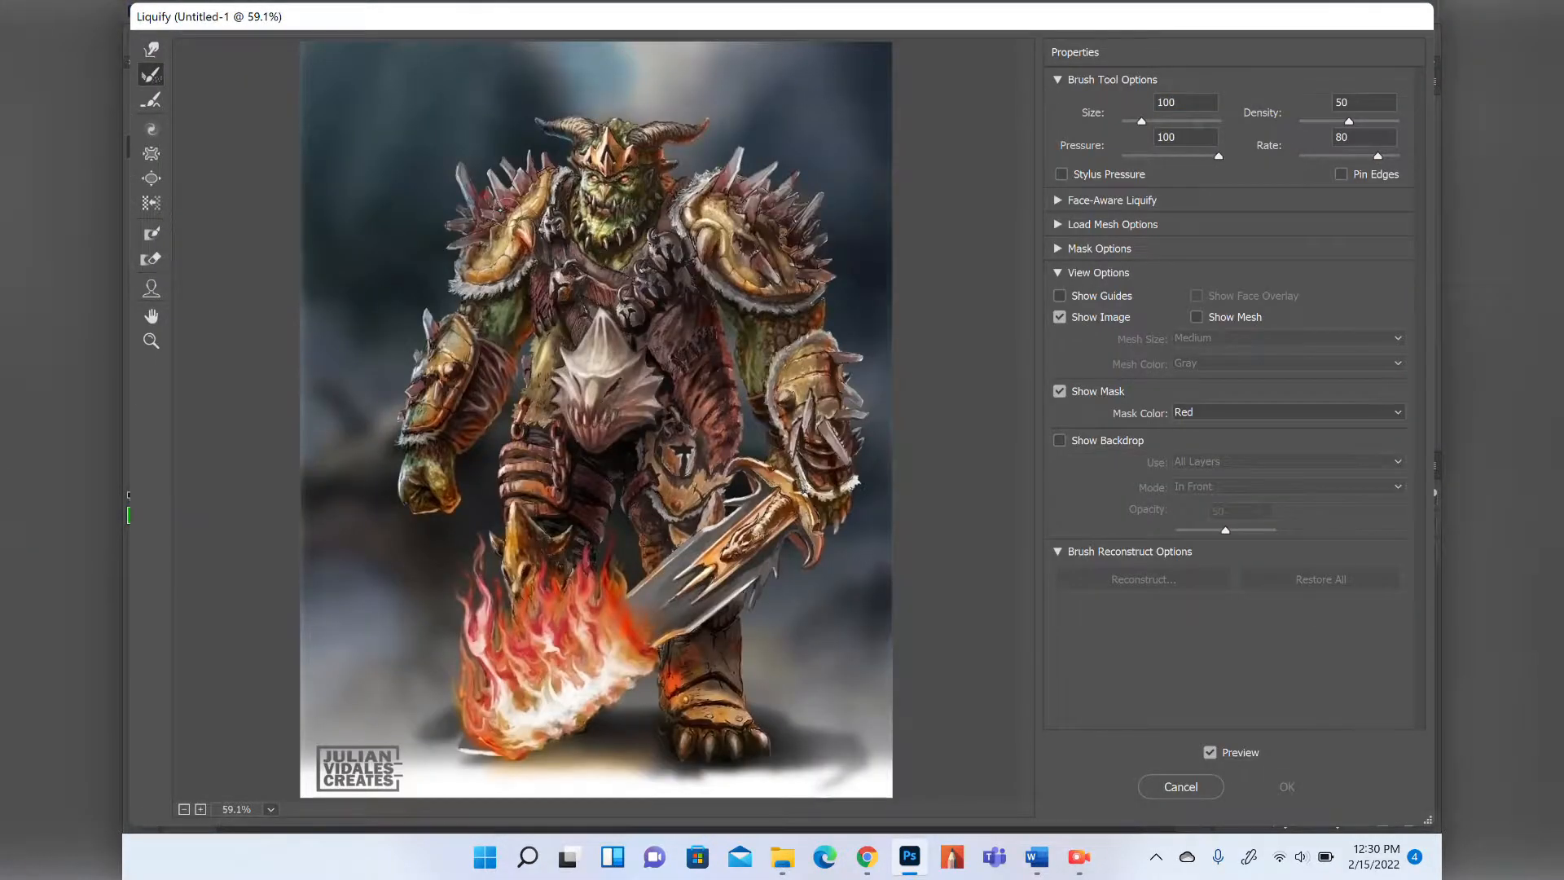
pyautogui.click(150, 50)
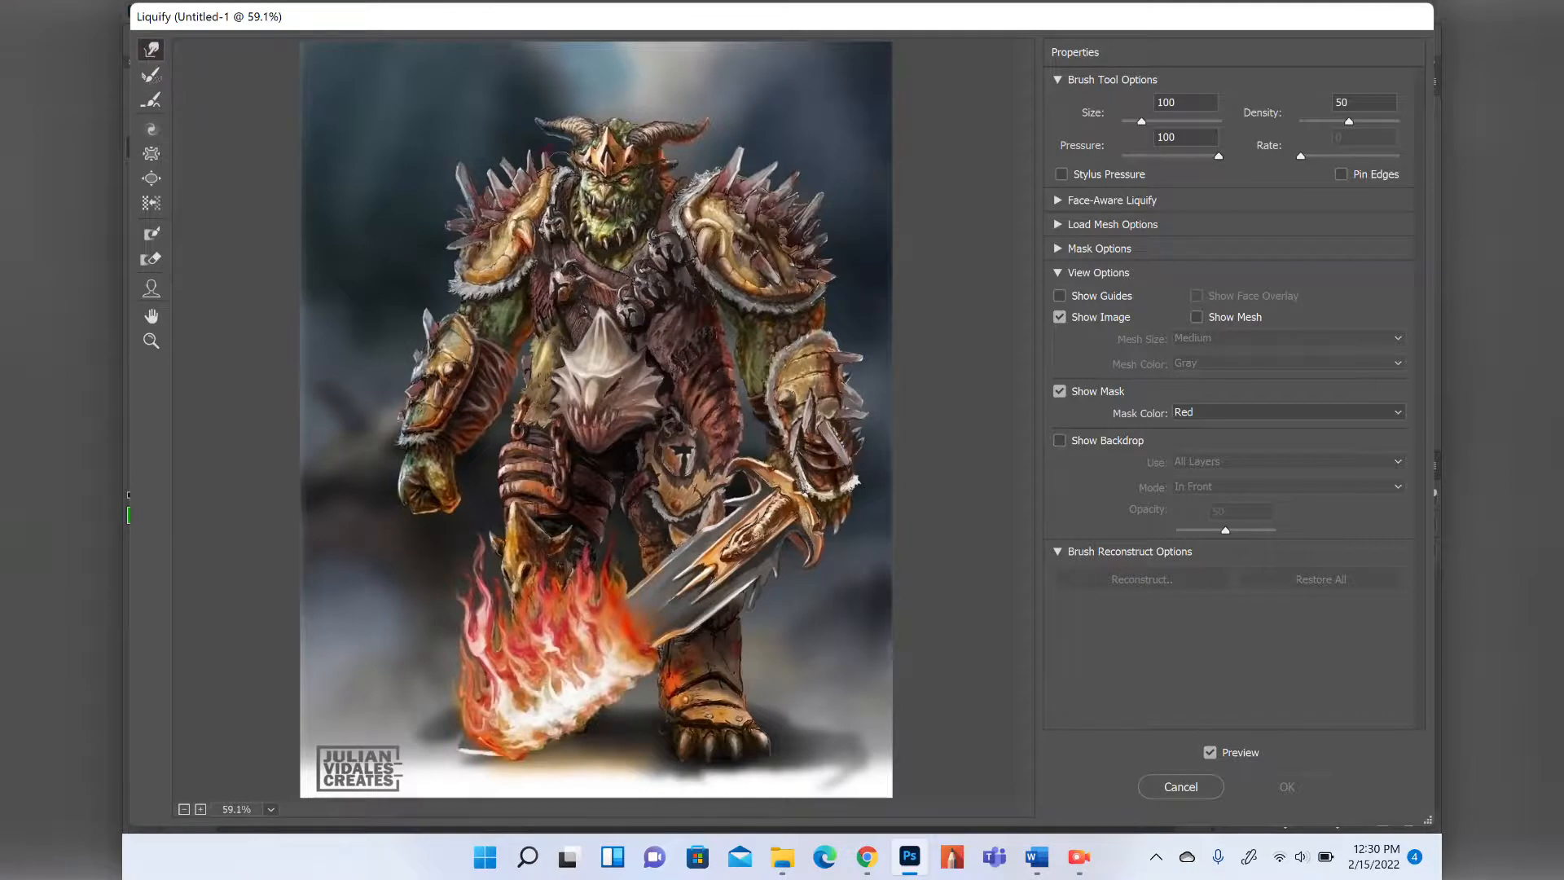
pyautogui.moveTo(594, 189)
pyautogui.mouseDown()
pyautogui.moveTo(594, 213)
pyautogui.moveTo(517, 76)
pyautogui.moveTo(663, 122)
pyautogui.moveTo(723, 53)
pyautogui.mouseUp()
pyautogui.moveTo(656, 161)
pyautogui.mouseDown()
pyautogui.moveTo(709, 130)
pyautogui.moveTo(726, 145)
pyautogui.mouseUp()
pyautogui.moveTo(656, 162)
pyautogui.mouseDown()
pyautogui.moveTo(695, 152)
pyautogui.moveTo(733, 170)
pyautogui.mouseUp()
pyautogui.moveTo(580, 174); pyautogui.dragTo(487, 148)
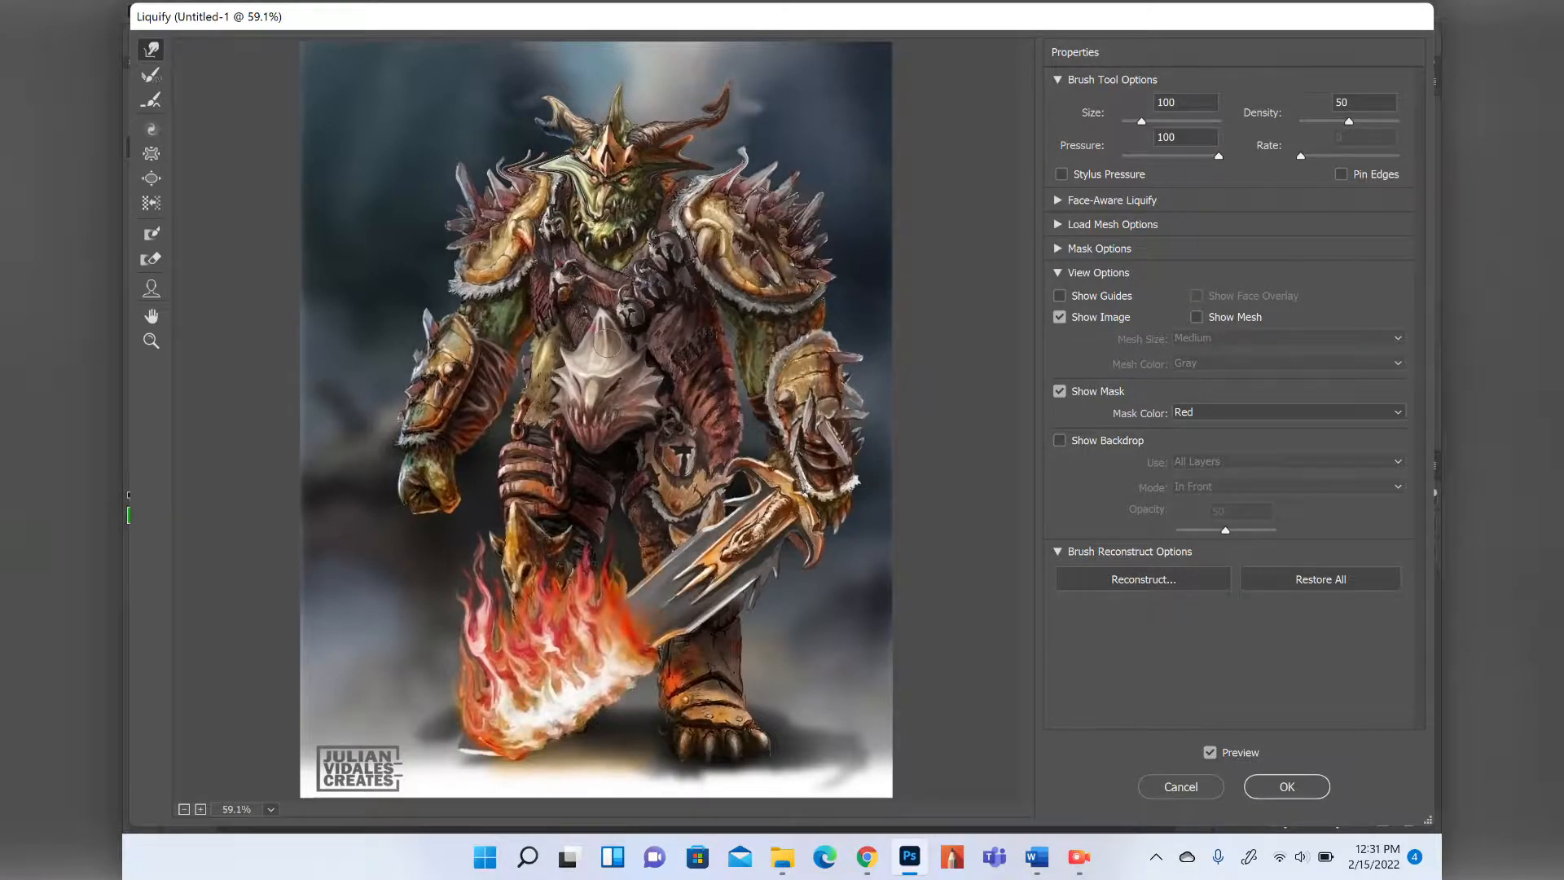
# Restore the warped horns and head to their original shape with Liquify's Reconstruct tool.
pyautogui.click(151, 76)
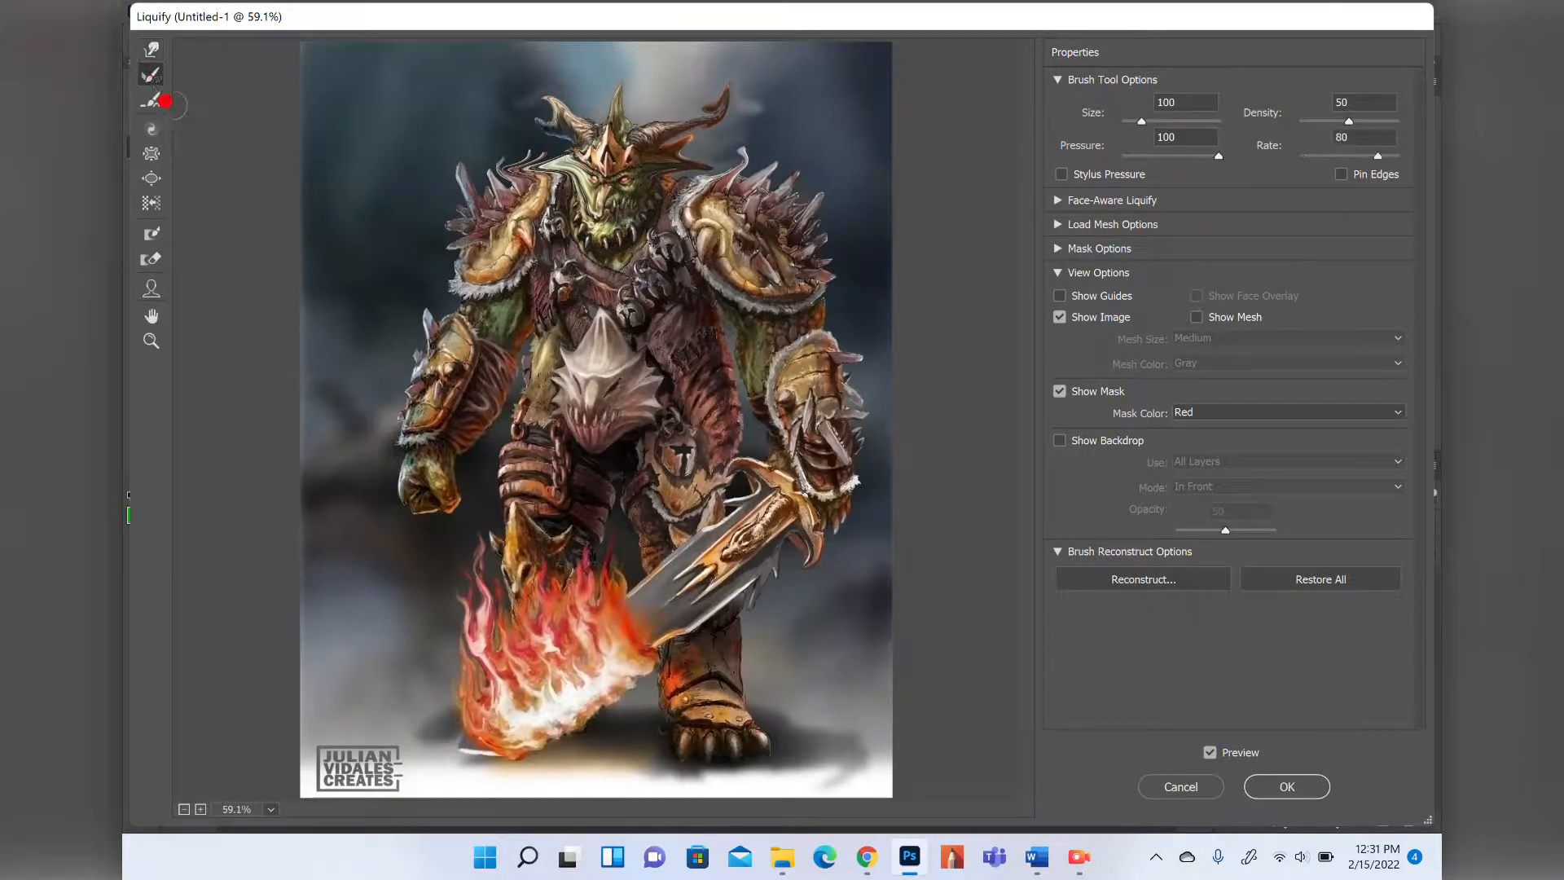
pyautogui.moveTo(580, 169)
pyautogui.mouseDown()
pyautogui.moveTo(530, 167)
pyautogui.moveTo(572, 178)
pyautogui.moveTo(542, 93)
pyautogui.moveTo(585, 129)
pyautogui.moveTo(620, 103)
pyautogui.moveTo(603, 82)
pyautogui.mouseUp()
pyautogui.moveTo(673, 135)
pyautogui.mouseDown()
pyautogui.moveTo(678, 160)
pyautogui.moveTo(647, 153)
pyautogui.moveTo(719, 104)
pyautogui.moveTo(725, 118)
pyautogui.moveTo(689, 133)
pyautogui.moveTo(711, 137)
pyautogui.moveTo(692, 97)
pyautogui.moveTo(678, 140)
pyautogui.moveTo(601, 200)
pyautogui.moveTo(610, 252)
pyautogui.mouseUp()
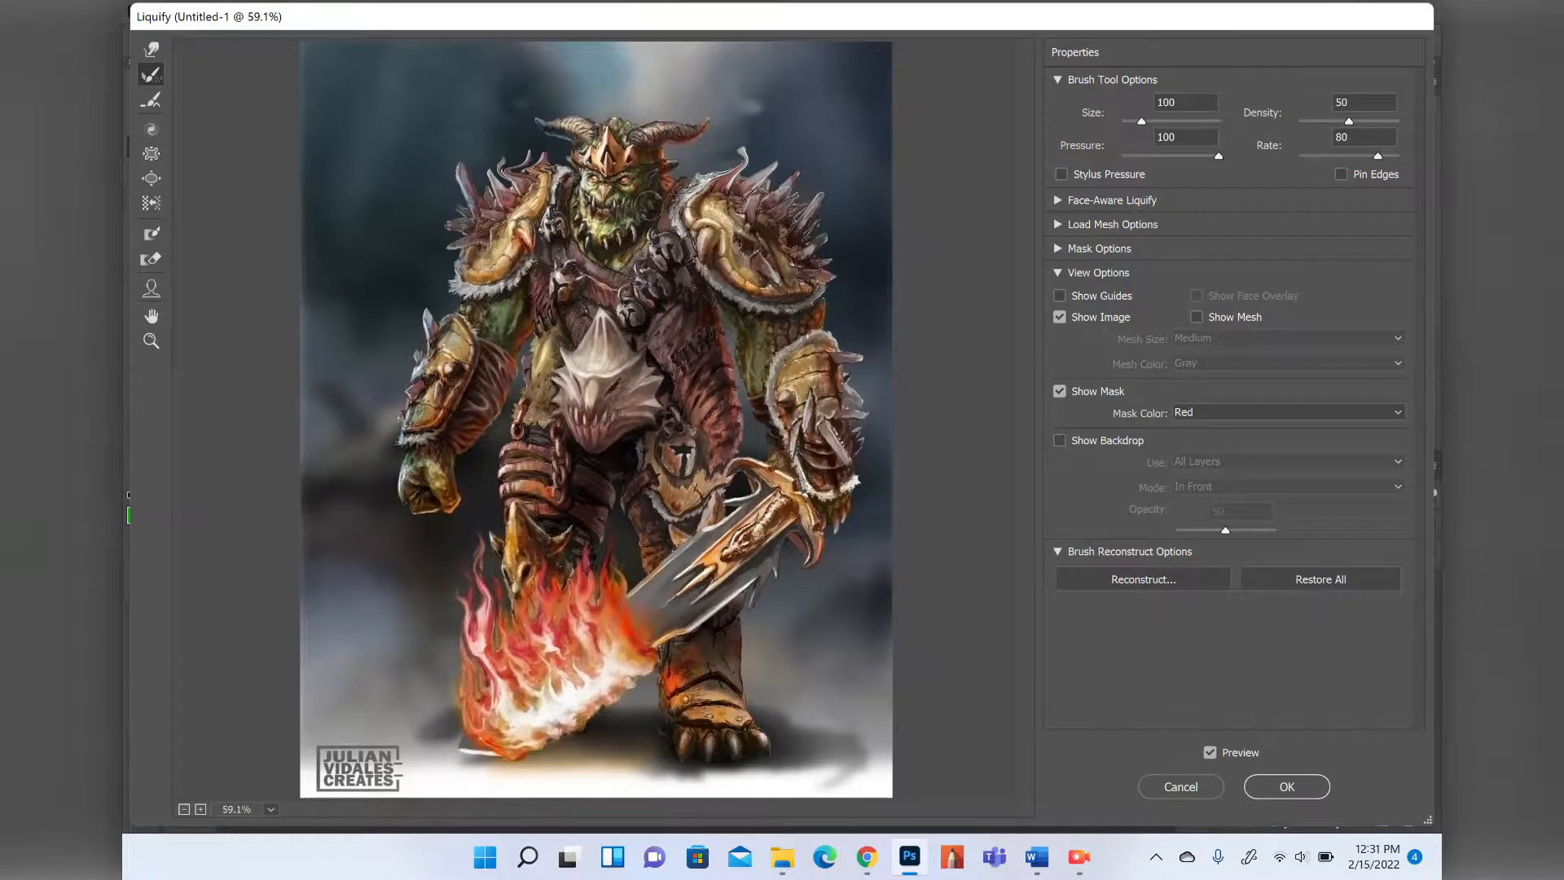
# Try Liquify's Smooth tool and twirl the creature's shoulder spikes with the Twirl Clockwise tool.
pyautogui.click(151, 101)
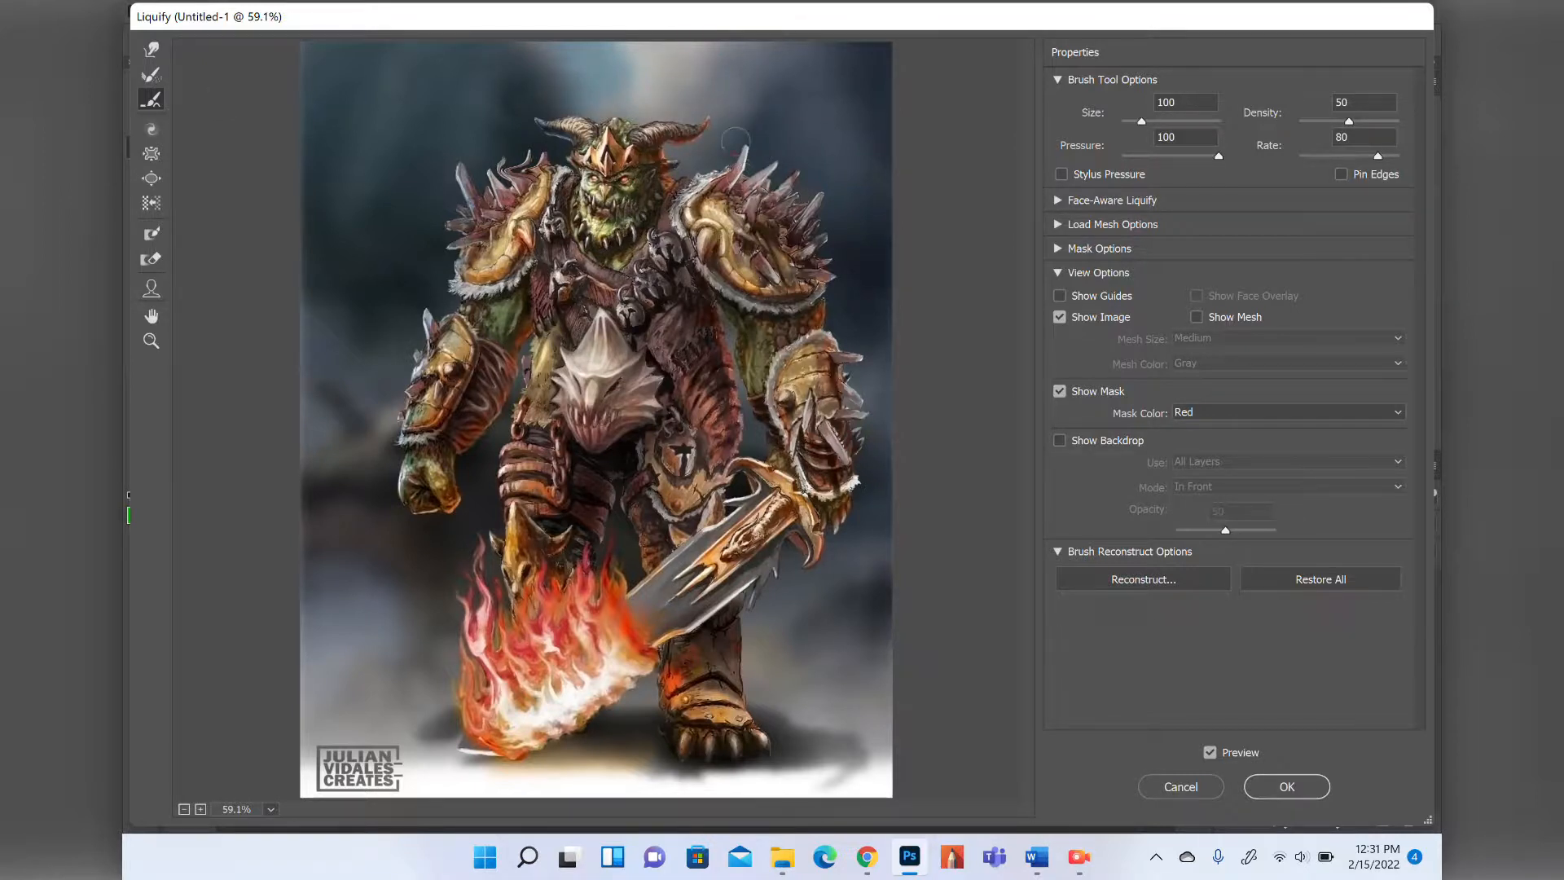
pyautogui.press('r')
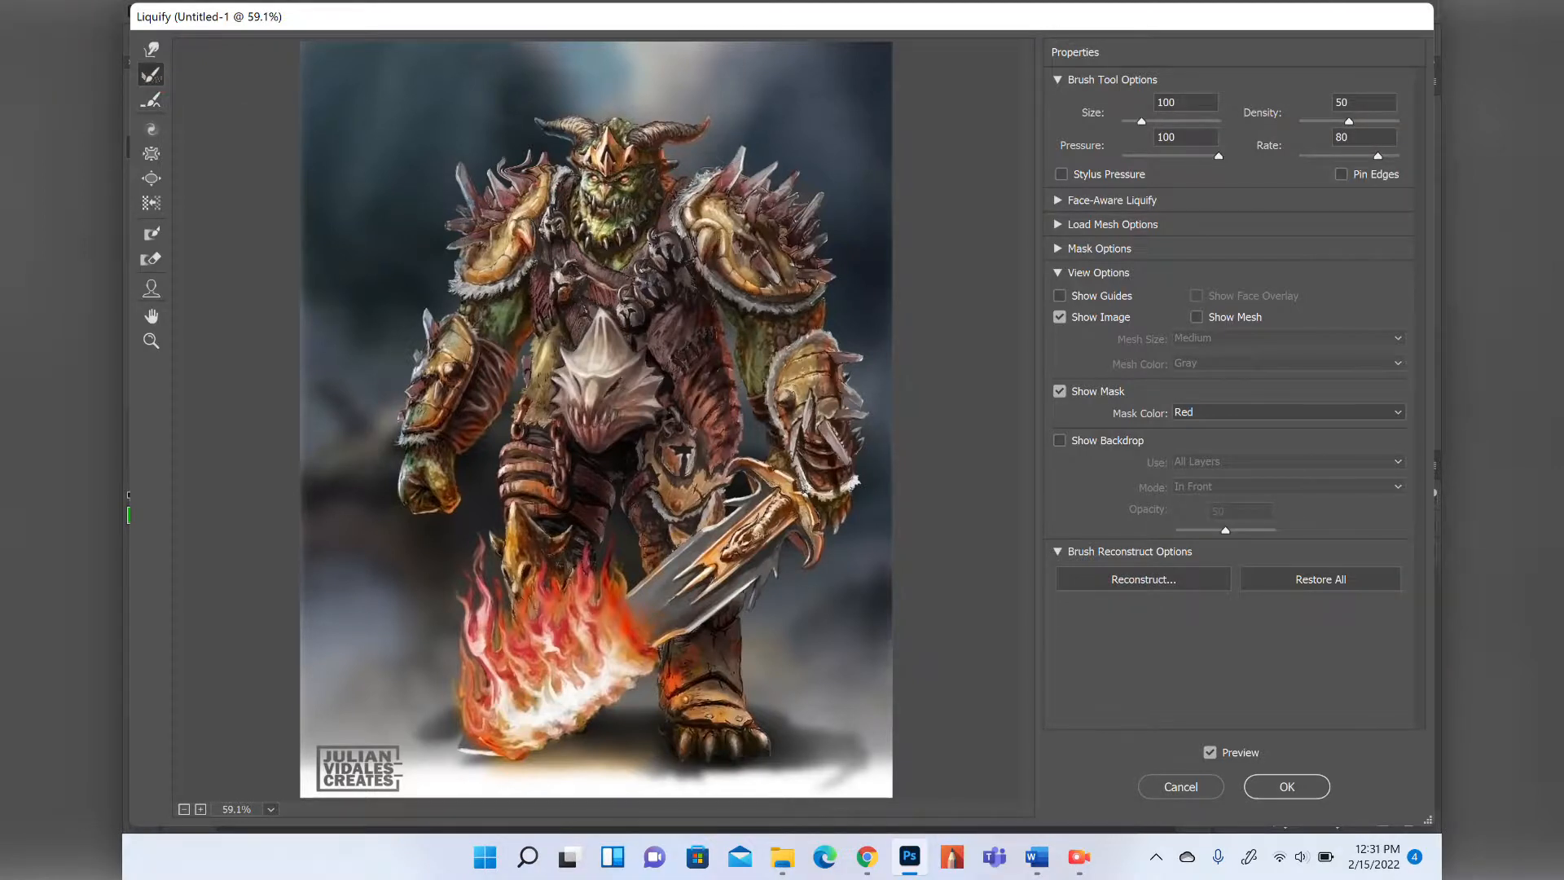
pyautogui.click(151, 132)
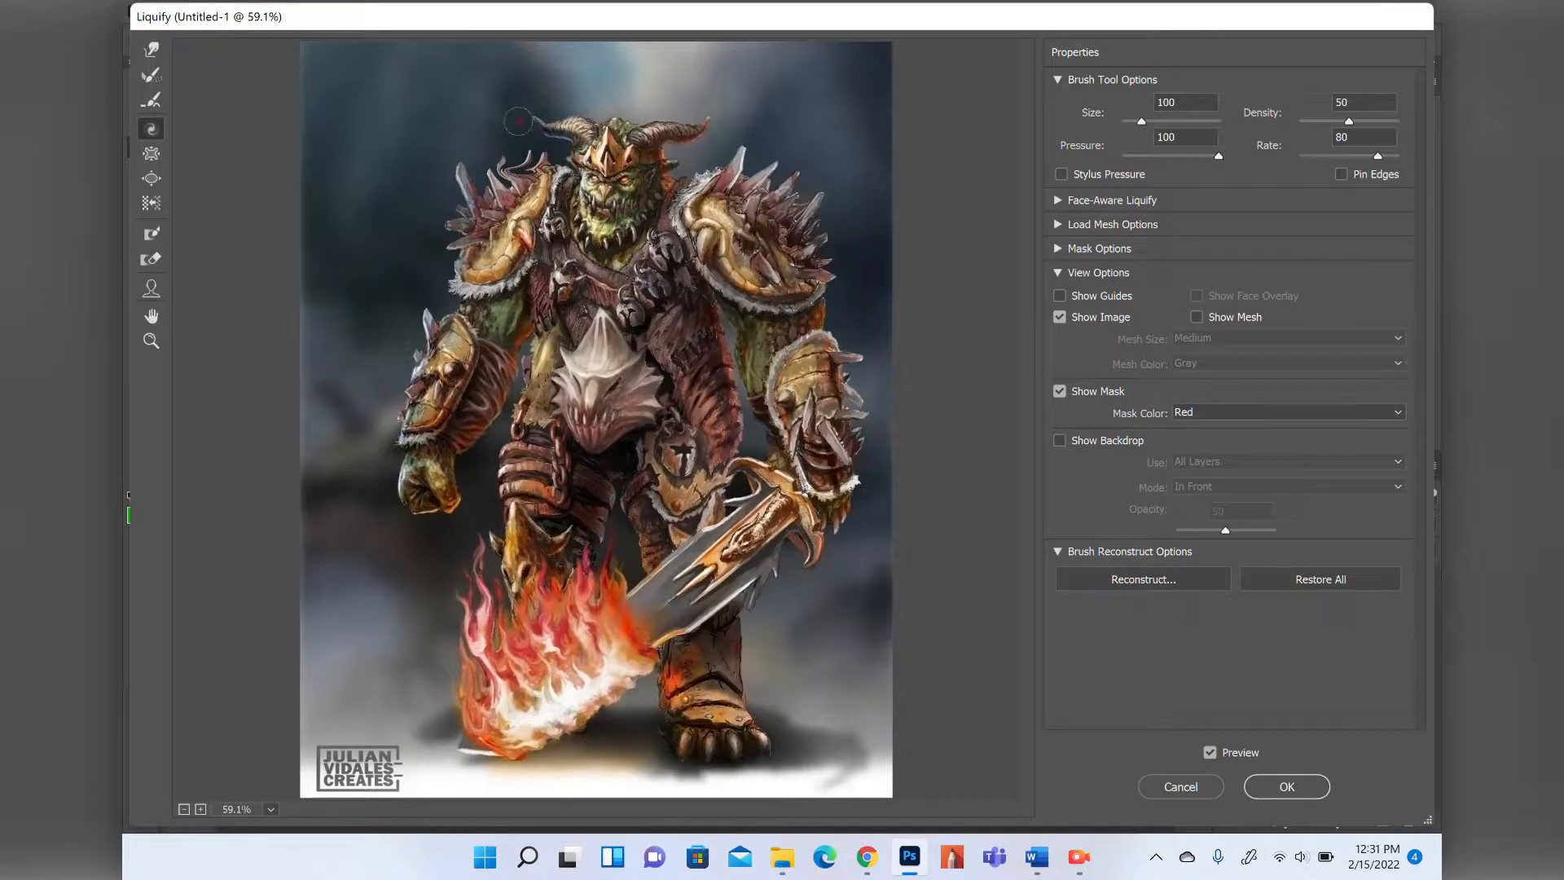
# Pucker and bloat the creature's face, and close Liquify without applying the distortions.
pyautogui.click(151, 153)
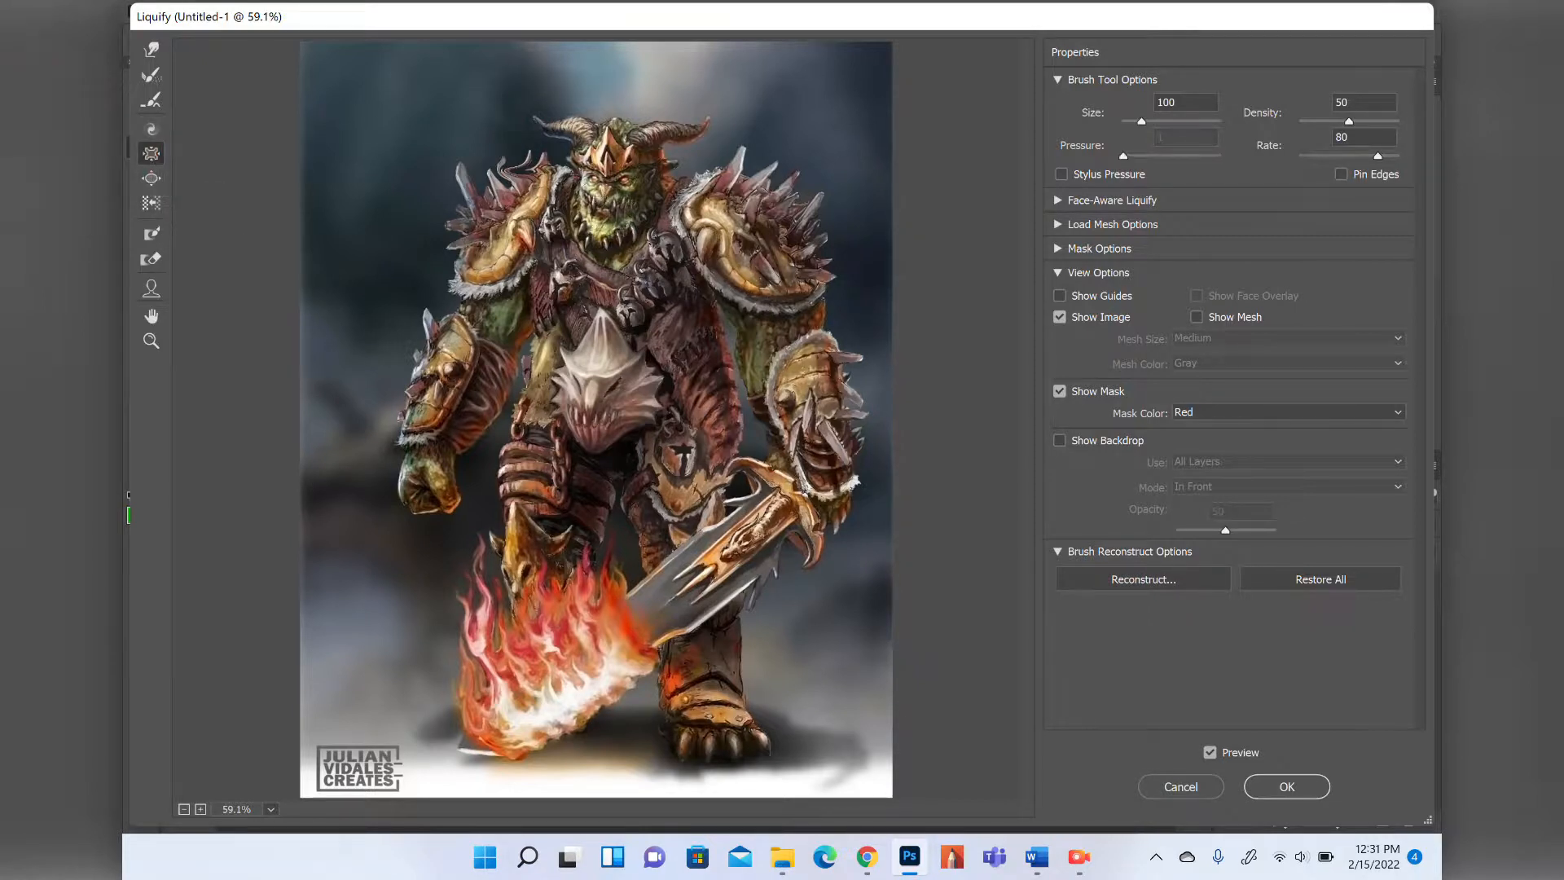
pyautogui.click(600, 208)
pyautogui.click(152, 181)
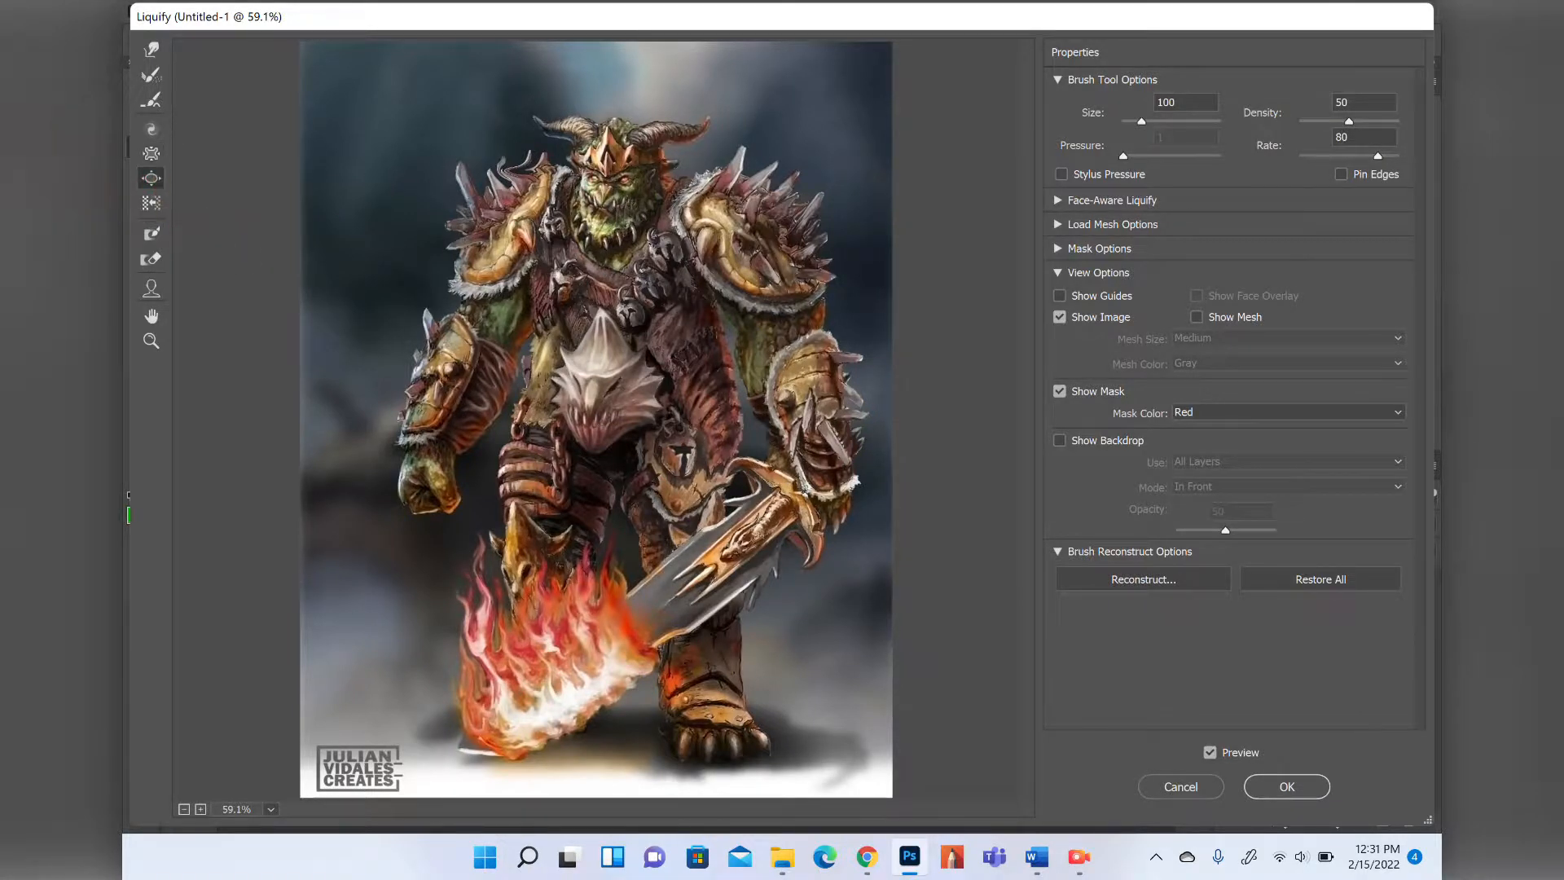
pyautogui.moveTo(594, 196)
pyautogui.mouseDown()
pyautogui.moveTo(617, 195)
pyautogui.moveTo(593, 183)
pyautogui.moveTo(599, 211)
pyautogui.moveTo(599, 191)
pyautogui.moveTo(658, 208)
pyautogui.moveTo(604, 194)
pyautogui.moveTo(608, 148)
pyautogui.mouseUp()
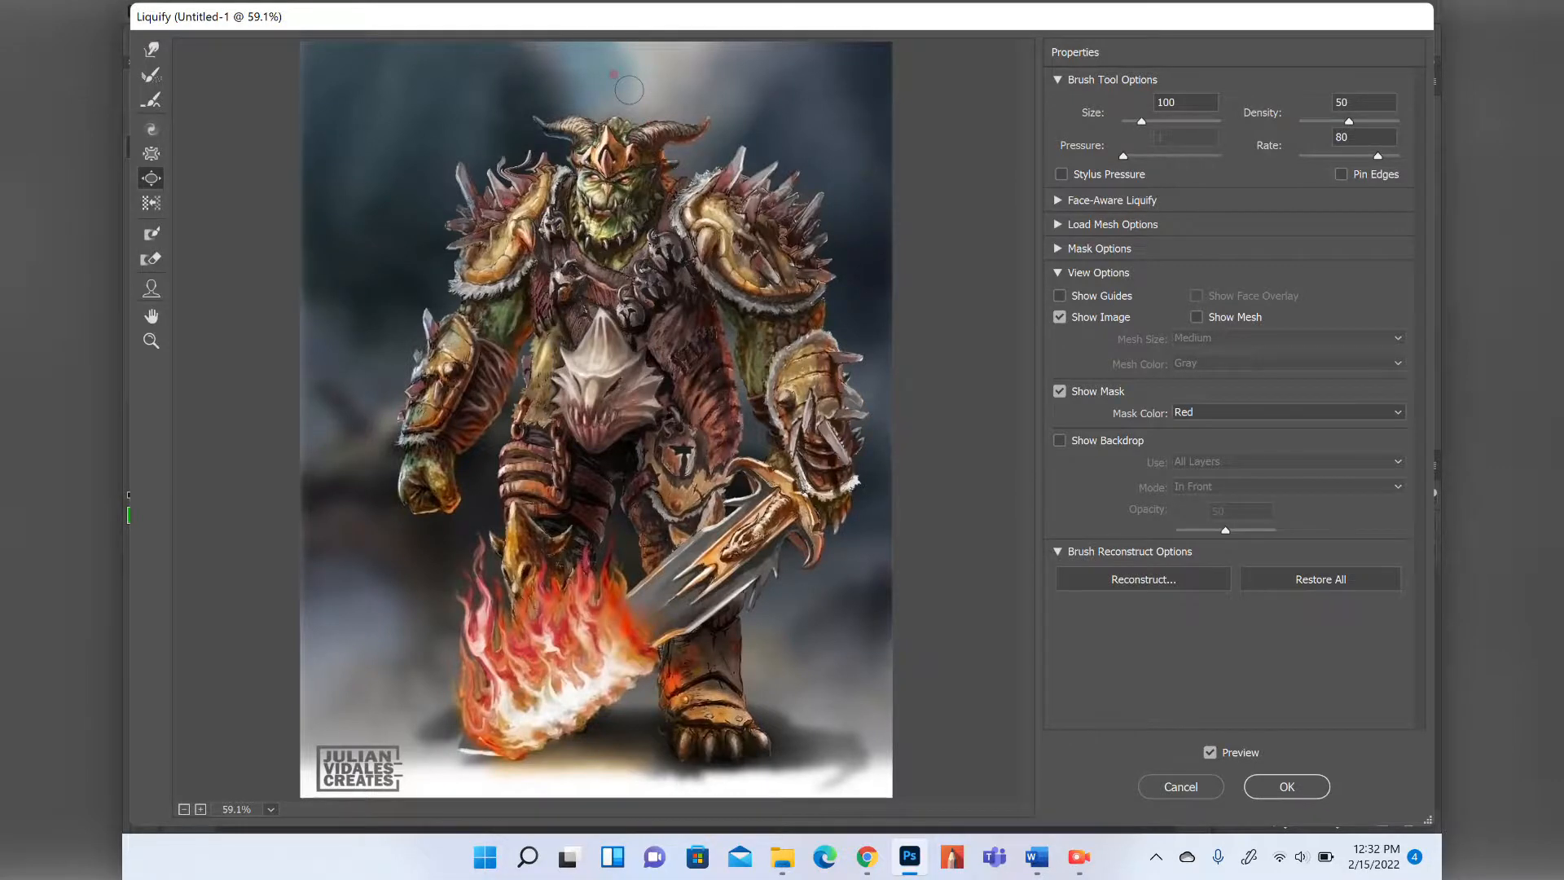
pyautogui.click(151, 74)
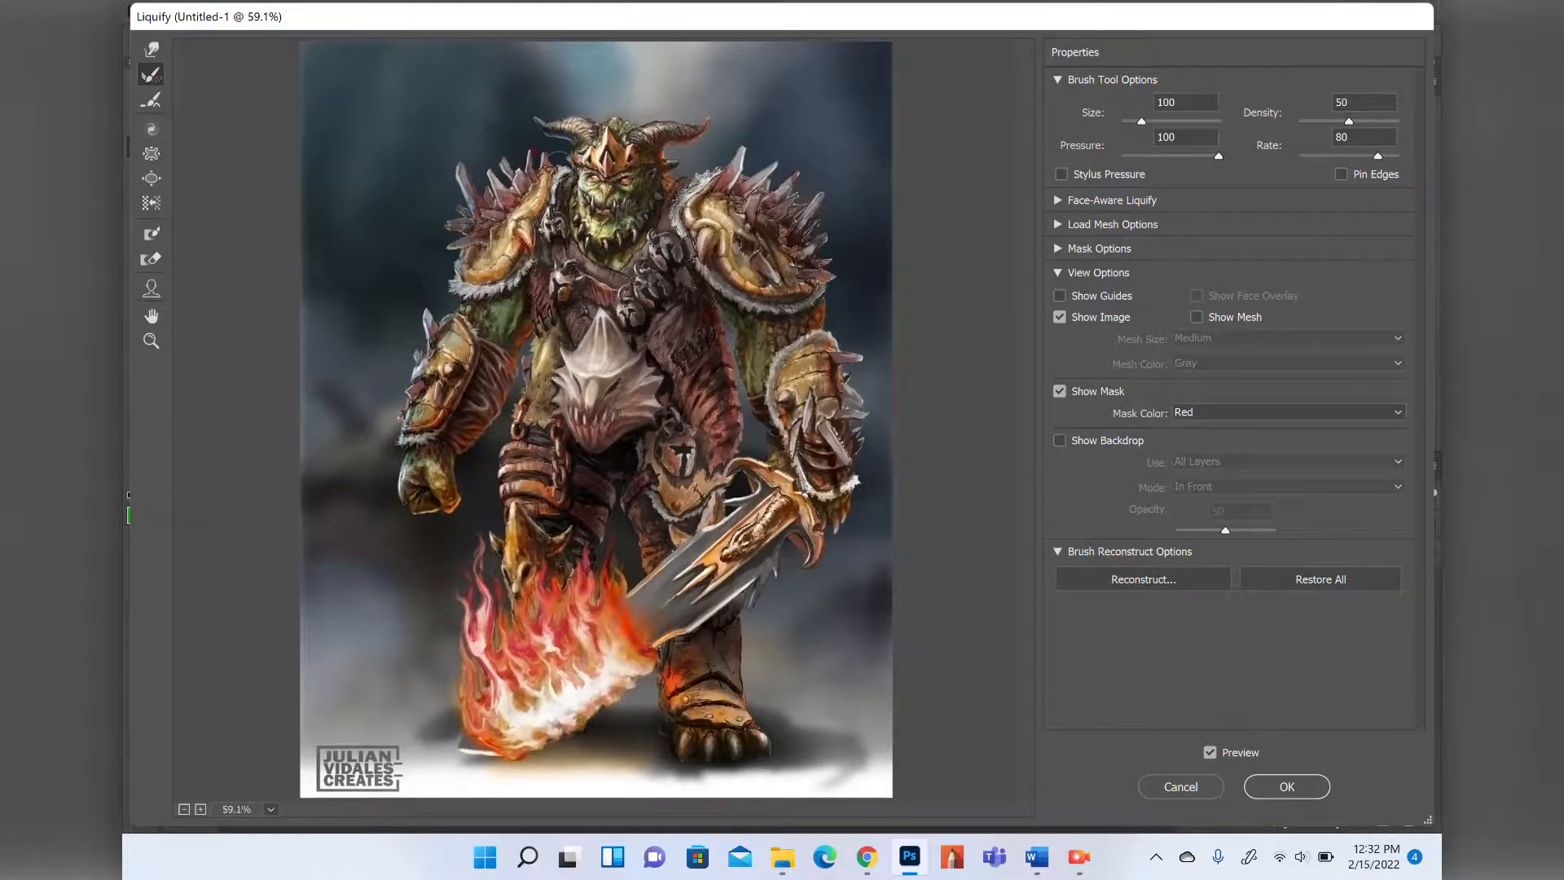
pyautogui.click(1183, 788)
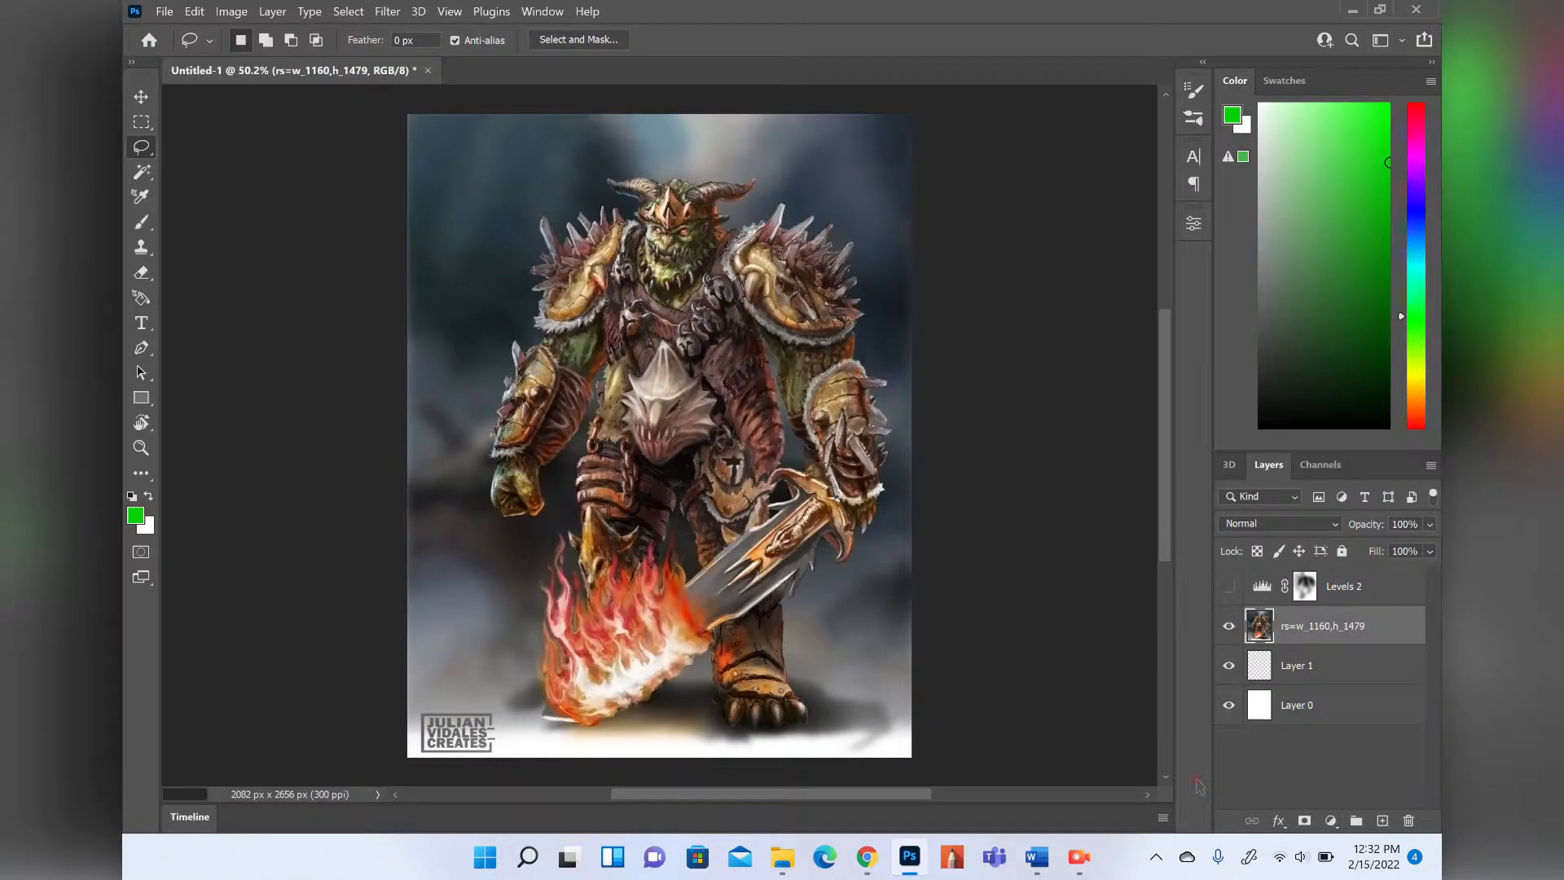
# Preview a Gaussian Blur with a 30.4 pixel radius, compare it with the original, and cancel the filter.
pyautogui.click(388, 12)
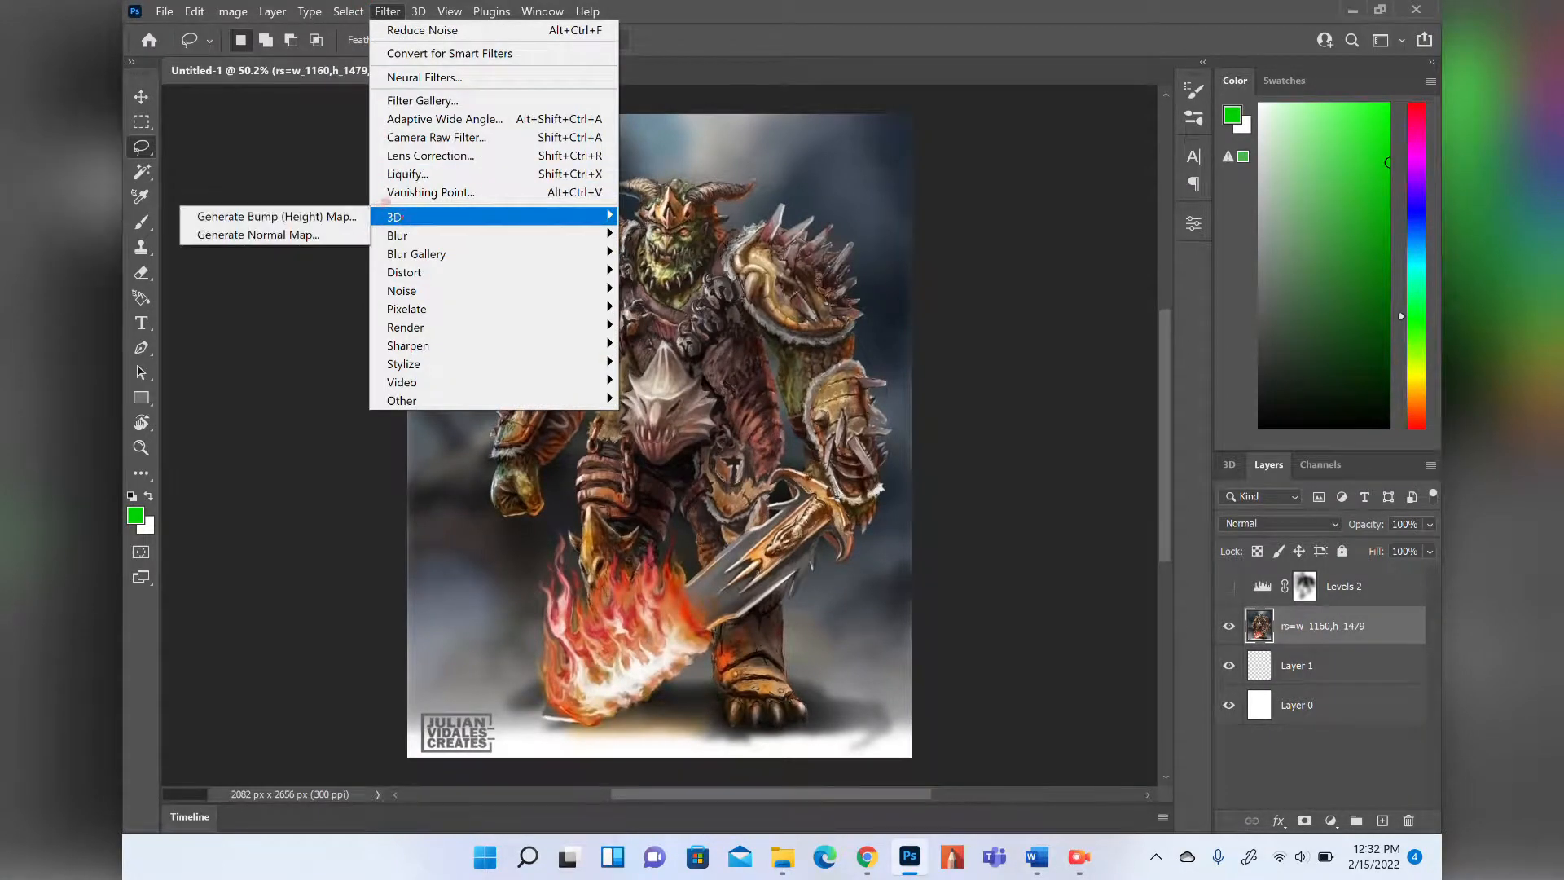
pyautogui.moveTo(396, 231)
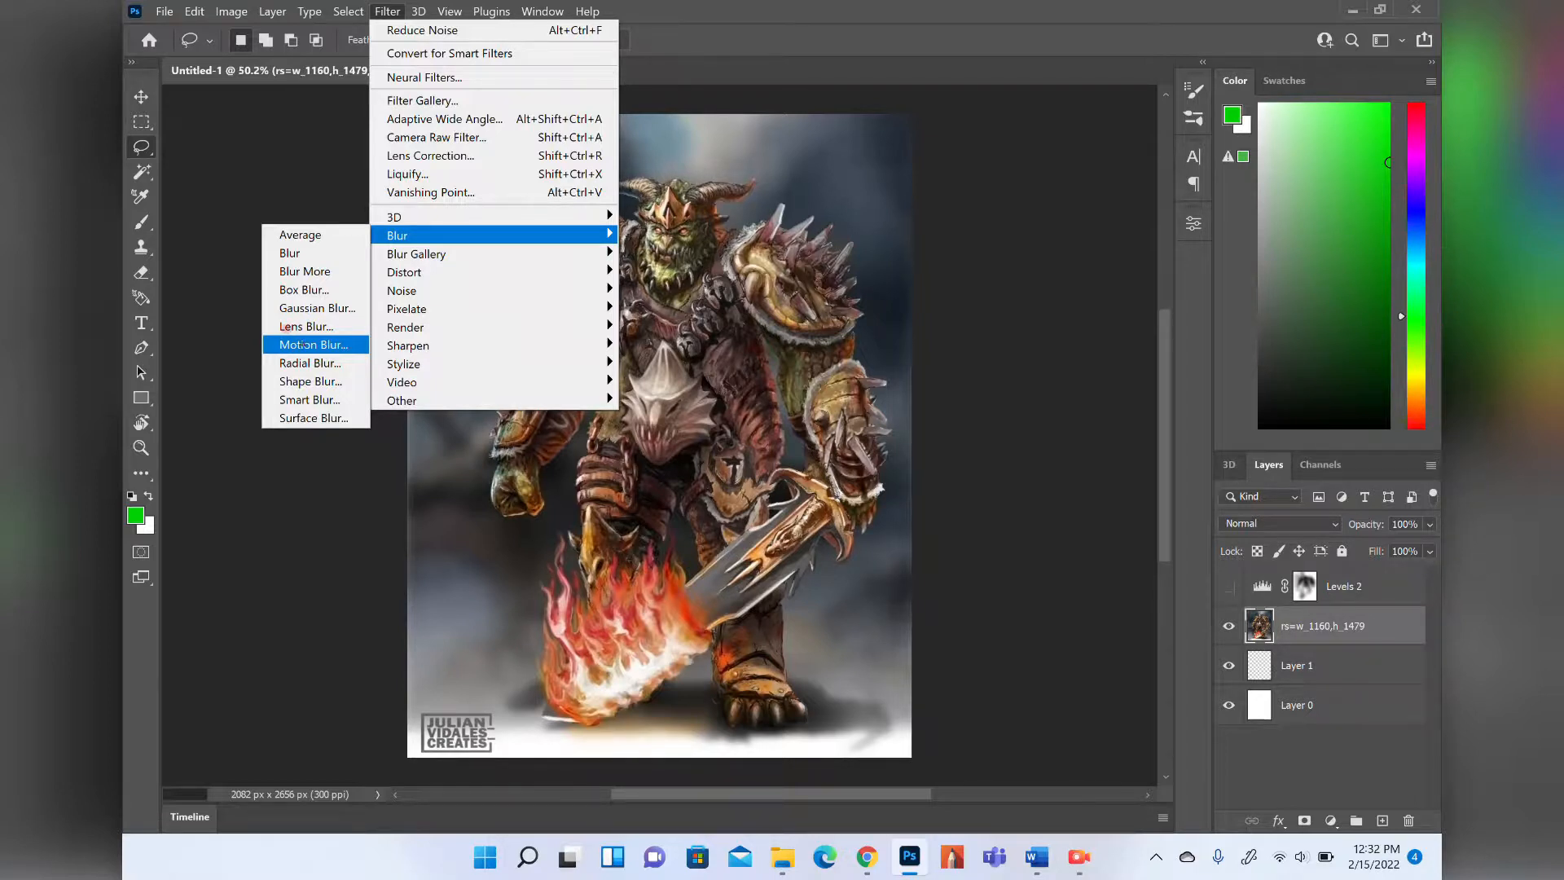
pyautogui.click(299, 309)
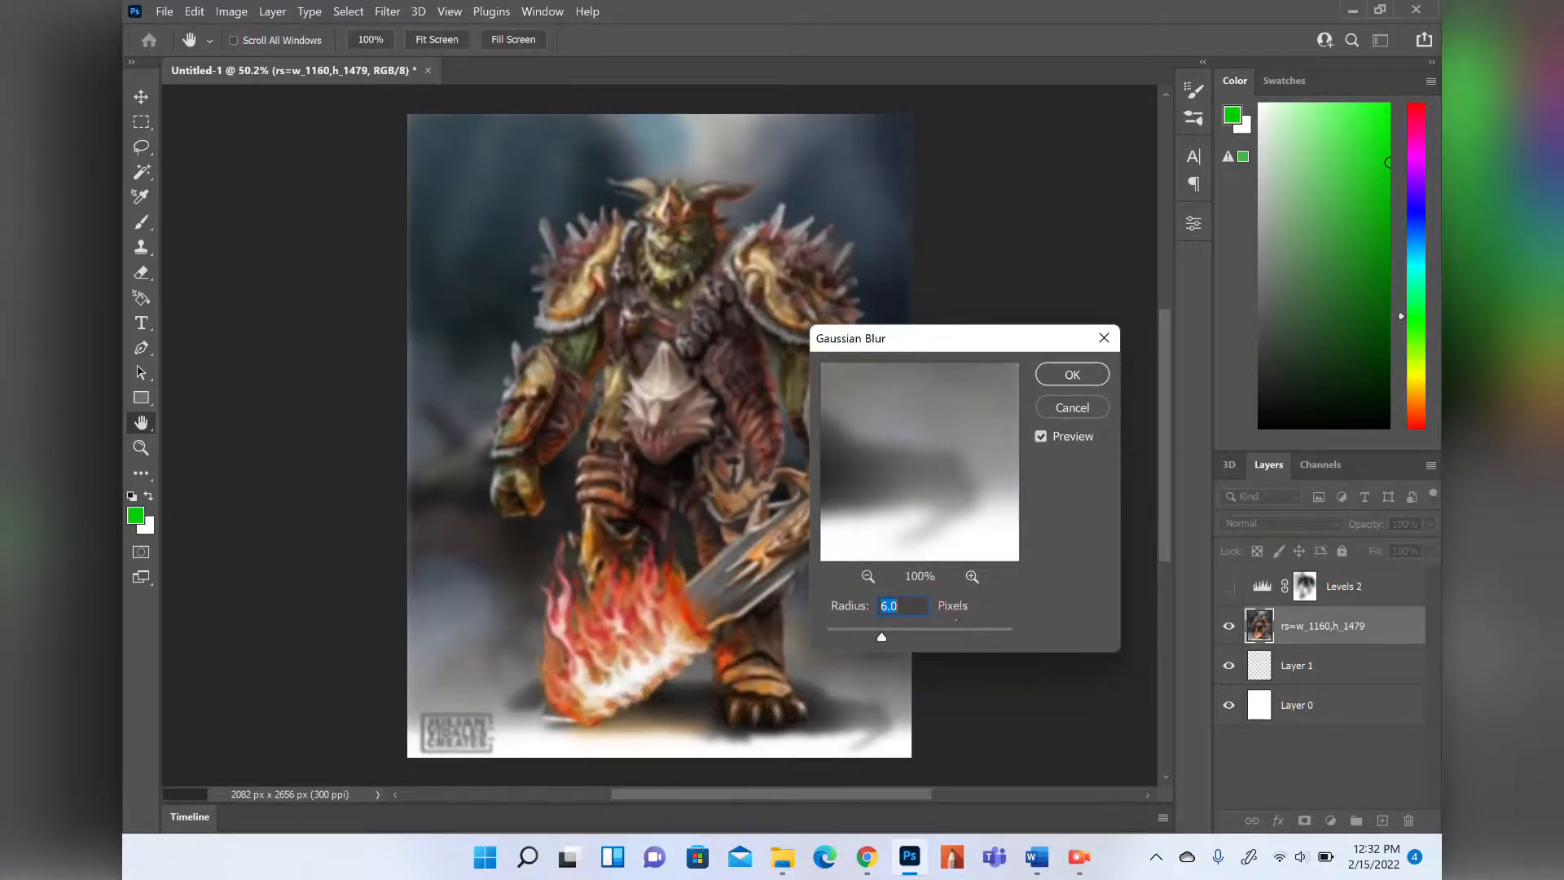
pyautogui.moveTo(882, 636); pyautogui.dragTo(915, 637)
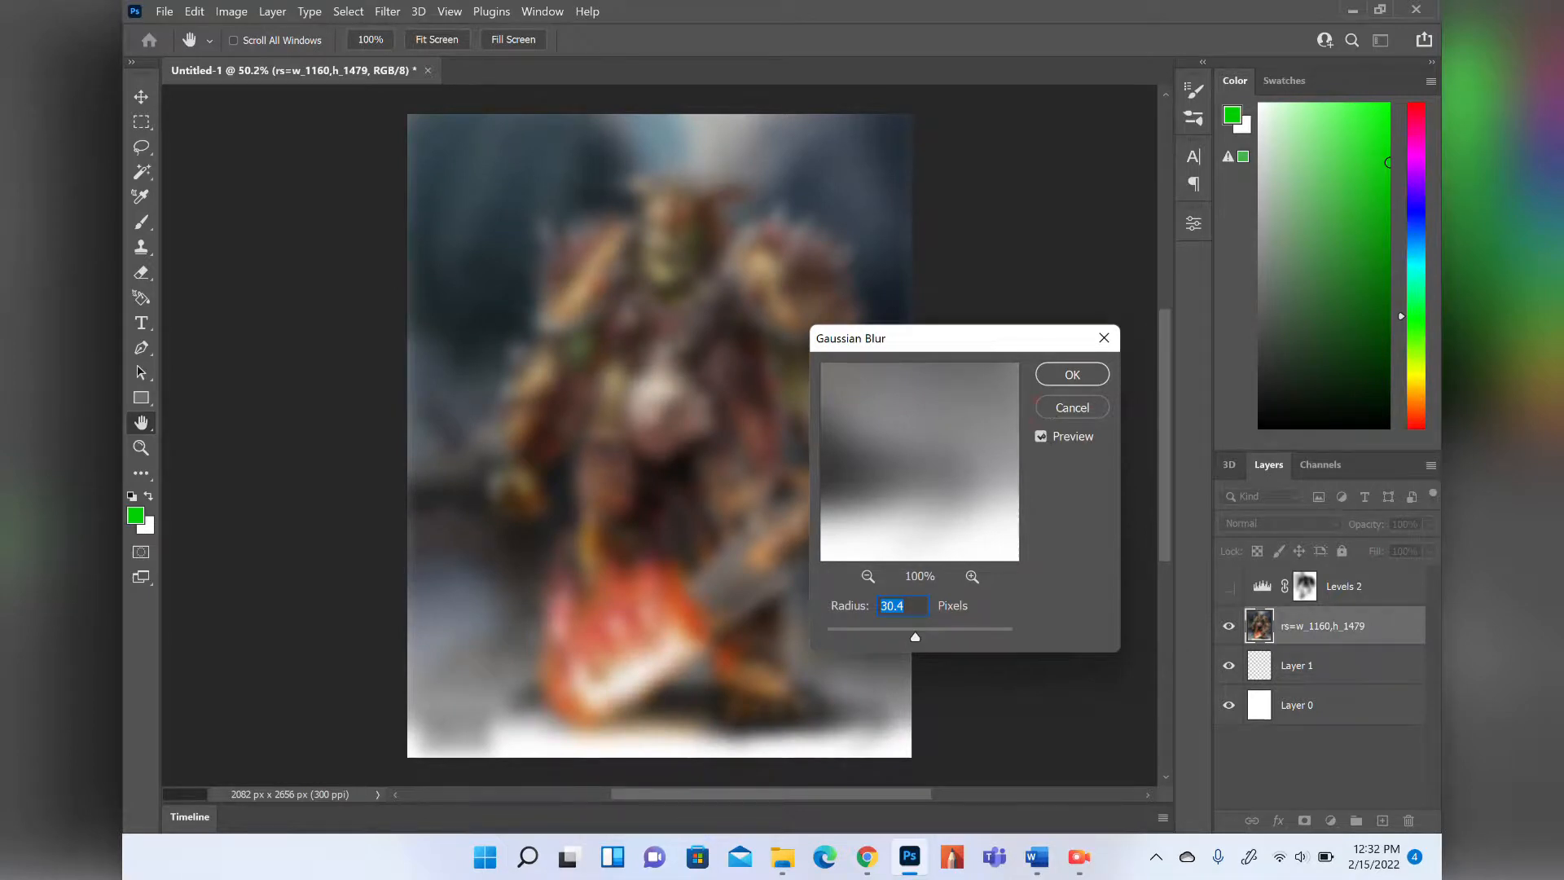
pyautogui.click(1042, 437)
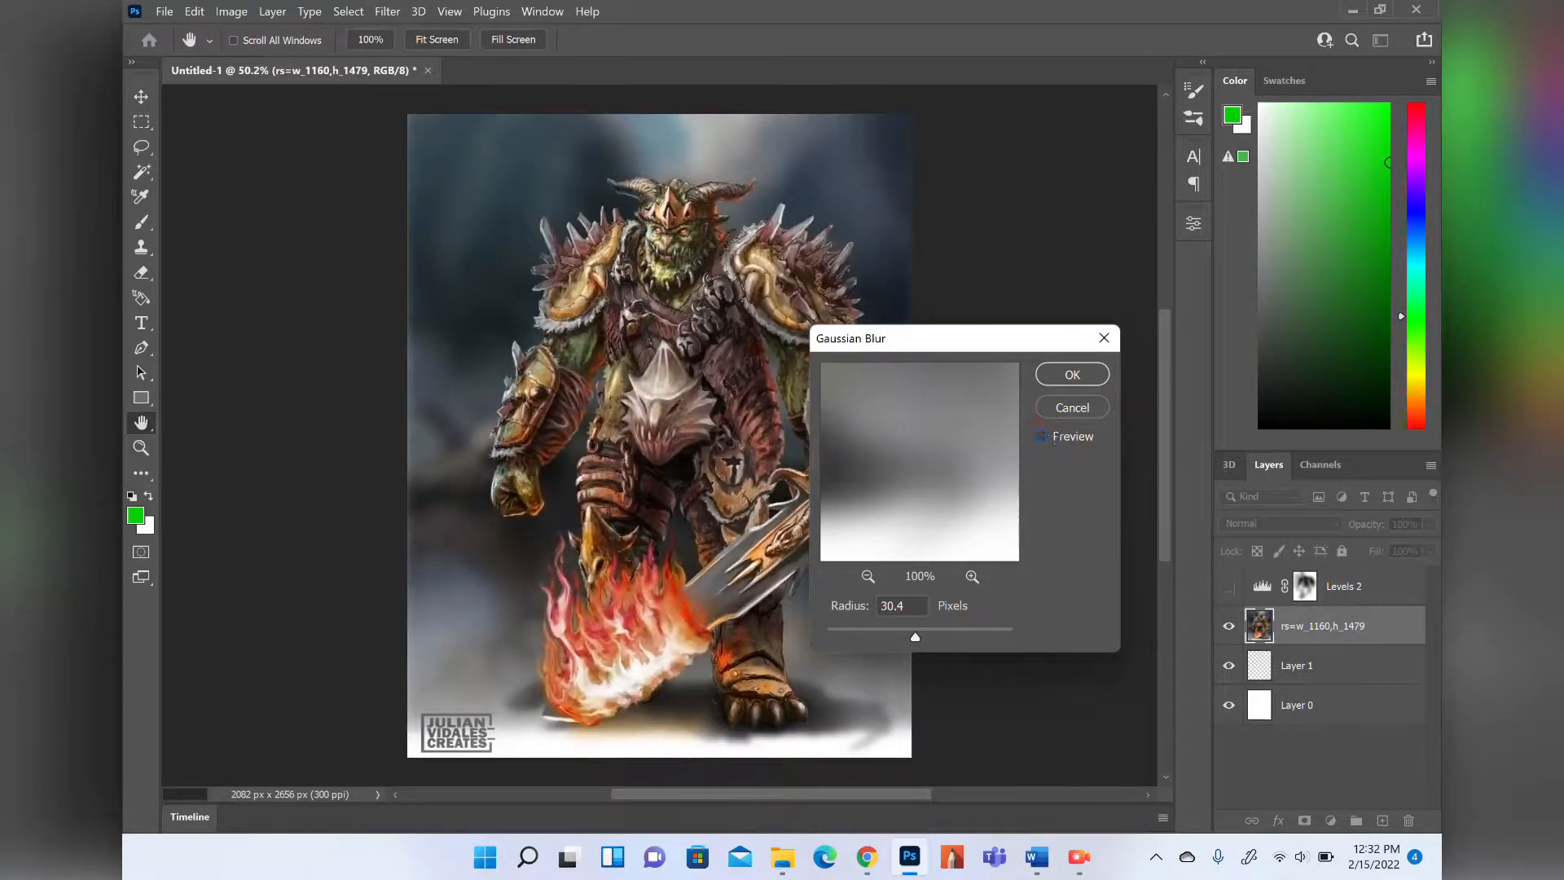
pyautogui.click(1041, 436)
pyautogui.click(1042, 437)
pyautogui.click(1041, 437)
pyautogui.click(1041, 437)
pyautogui.click(1092, 406)
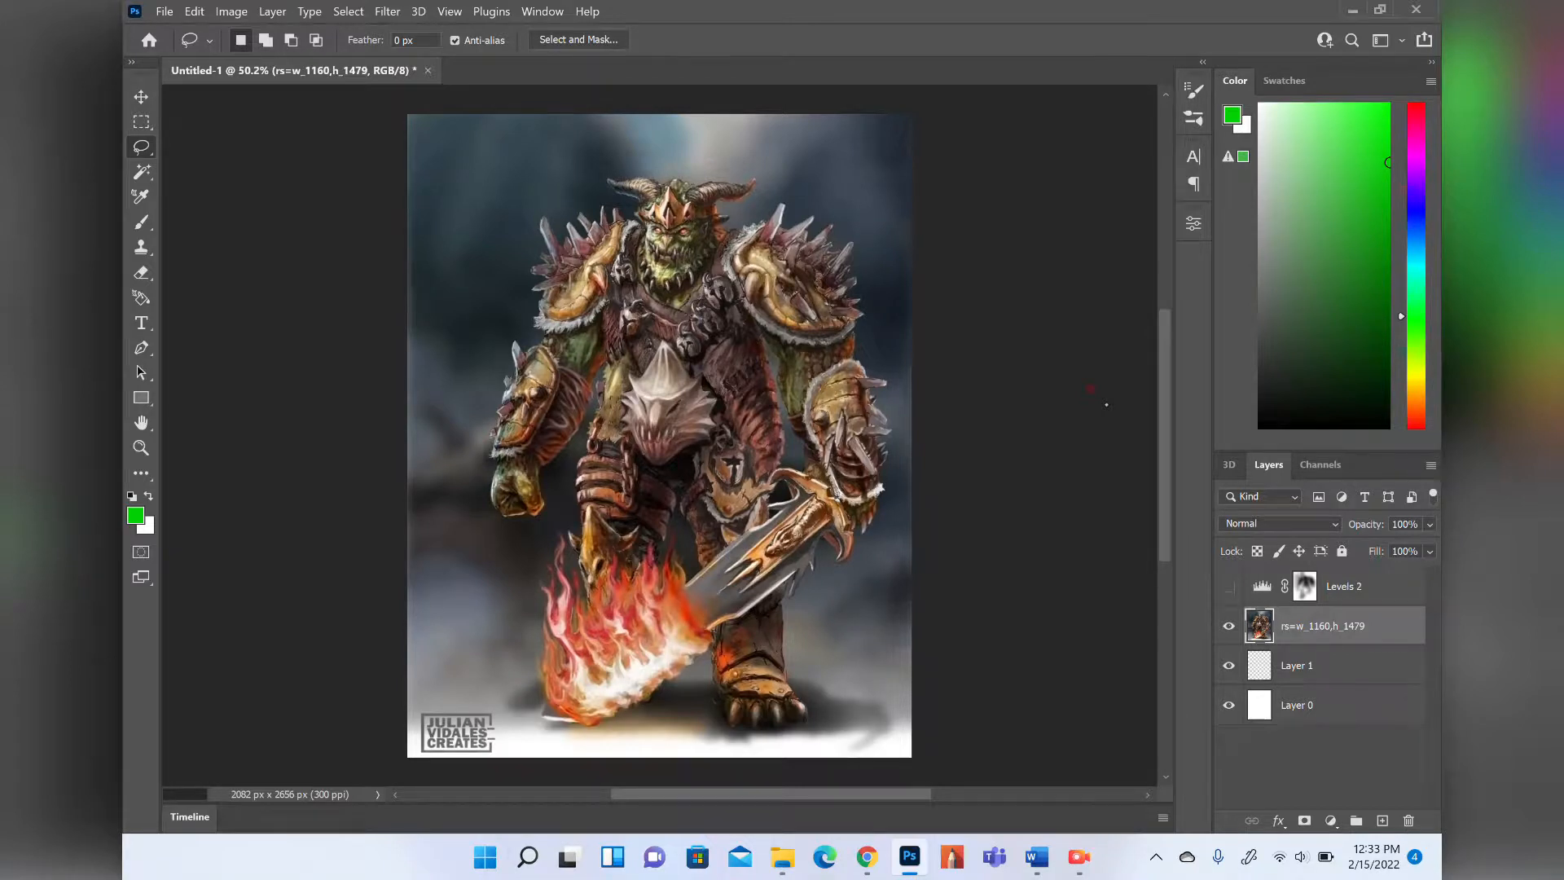
# Try the Add Noise filter with a higher amount and different noise options, and cancel it.
pyautogui.click(383, 11)
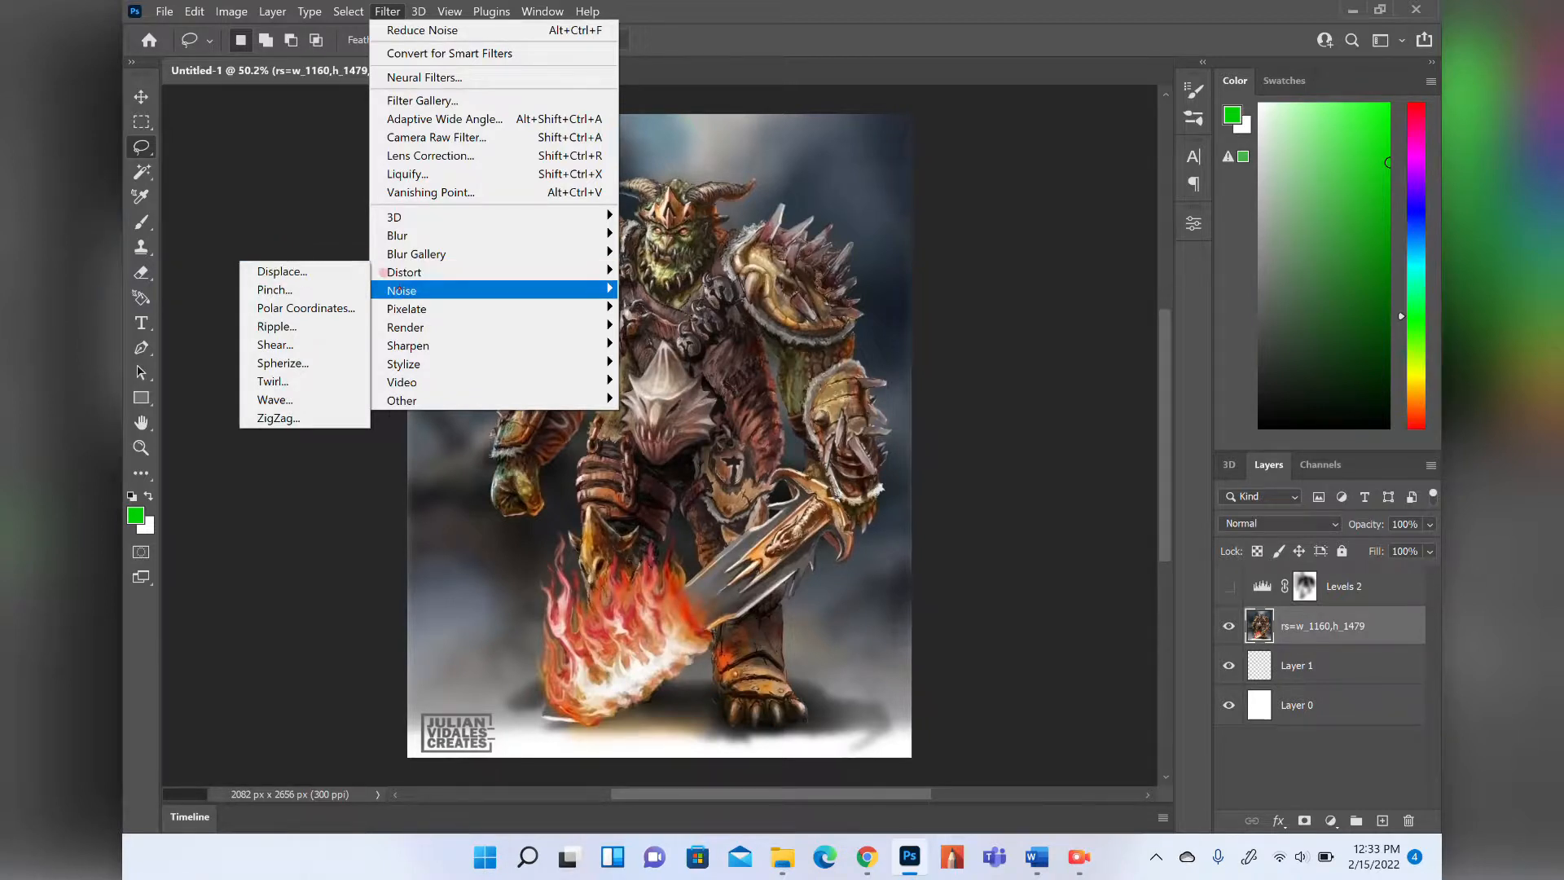
pyautogui.moveTo(392, 289)
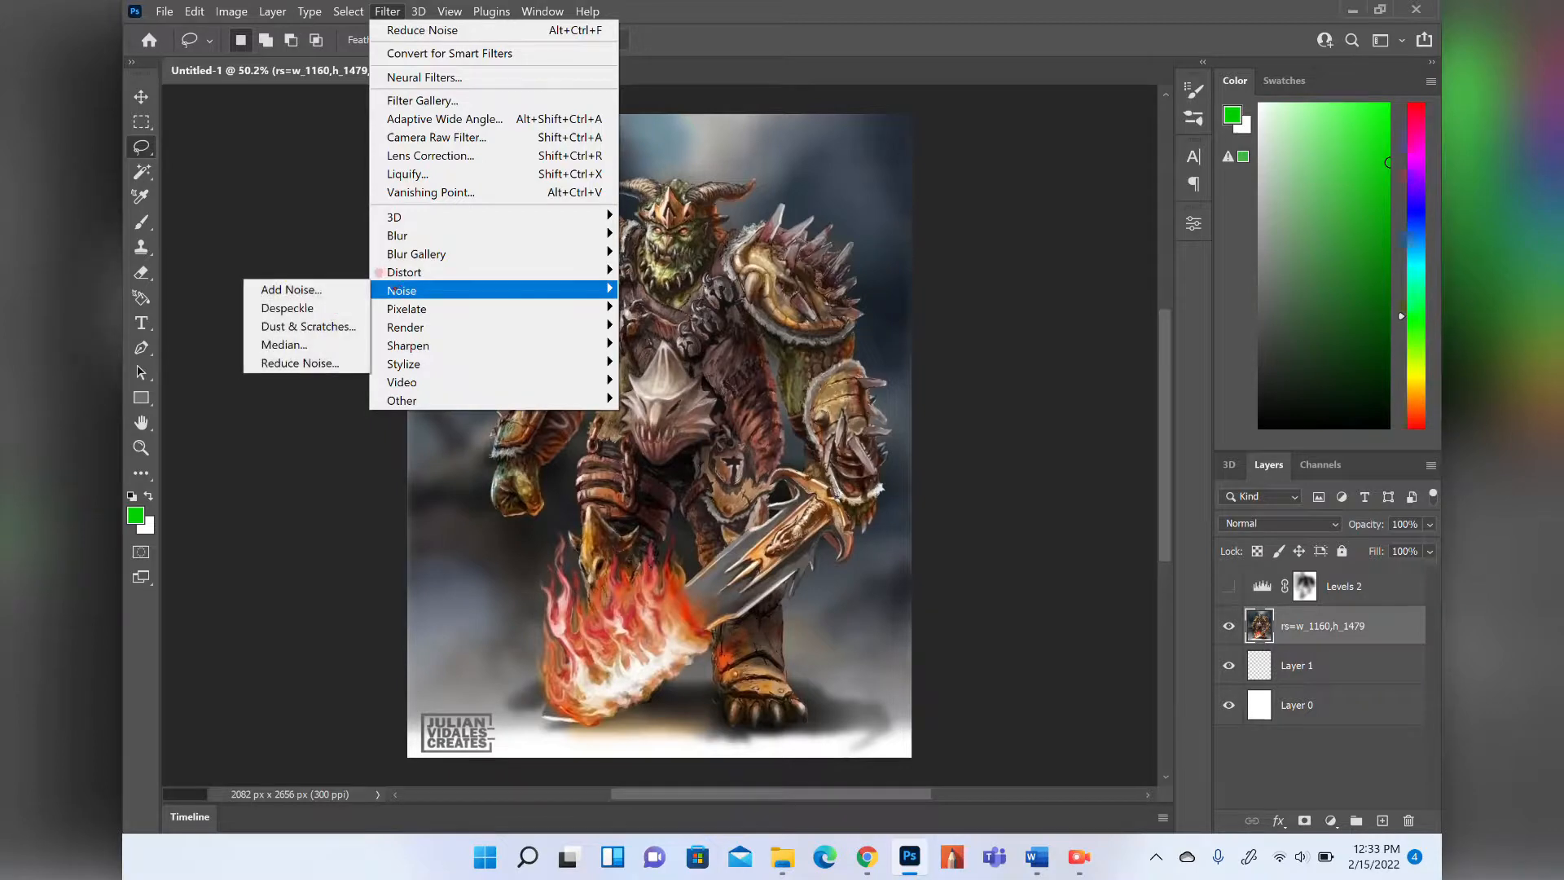
pyautogui.click(292, 291)
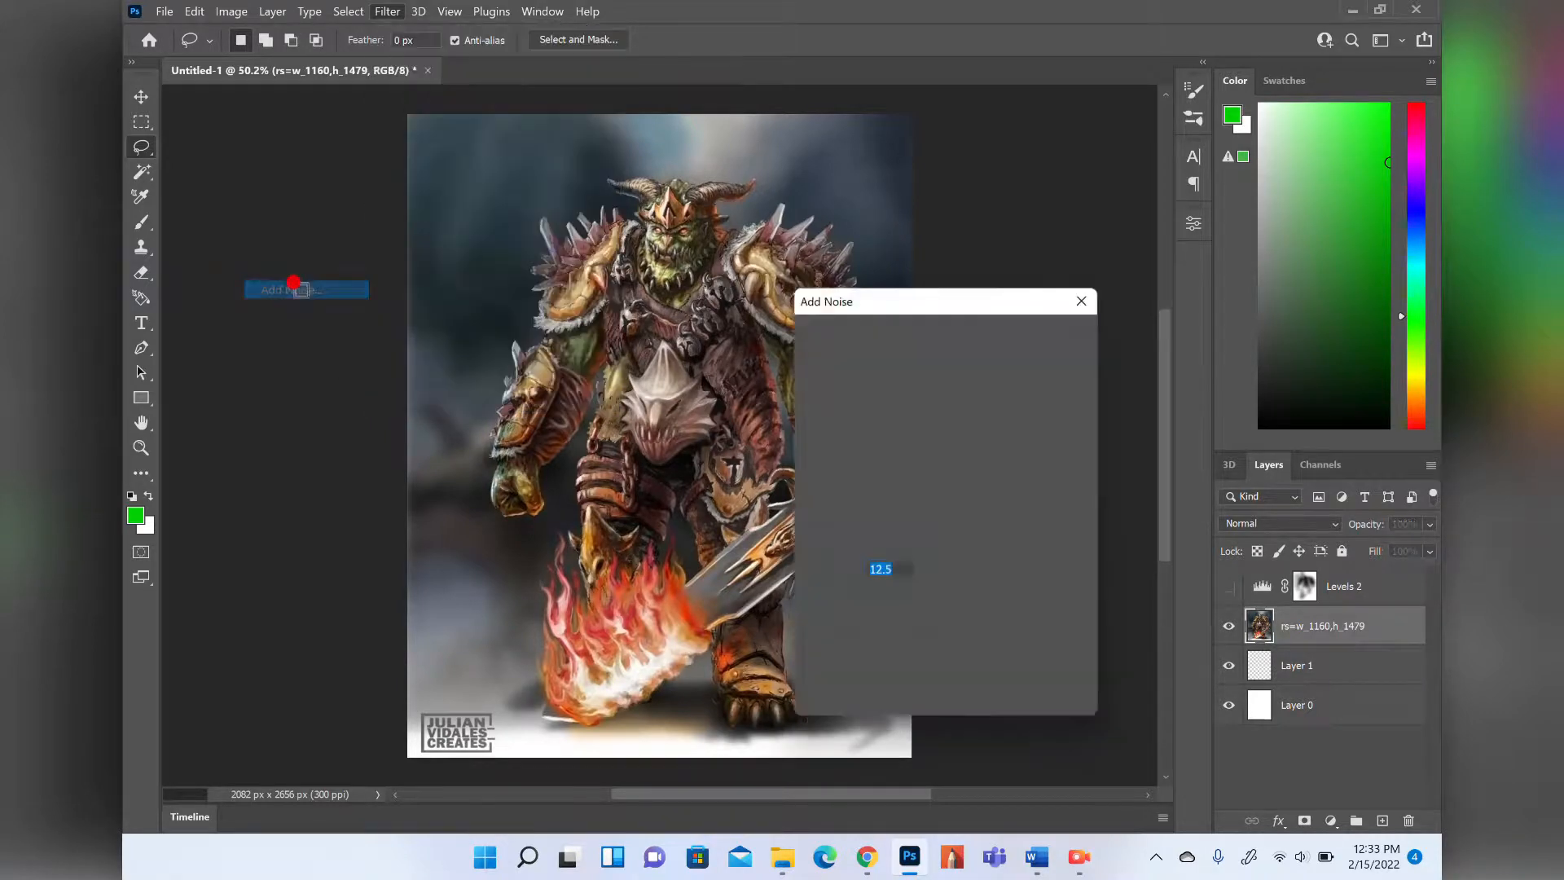
pyautogui.moveTo(834, 598); pyautogui.dragTo(876, 599)
pyautogui.click(818, 666)
pyautogui.click(818, 641)
pyautogui.click(1020, 331)
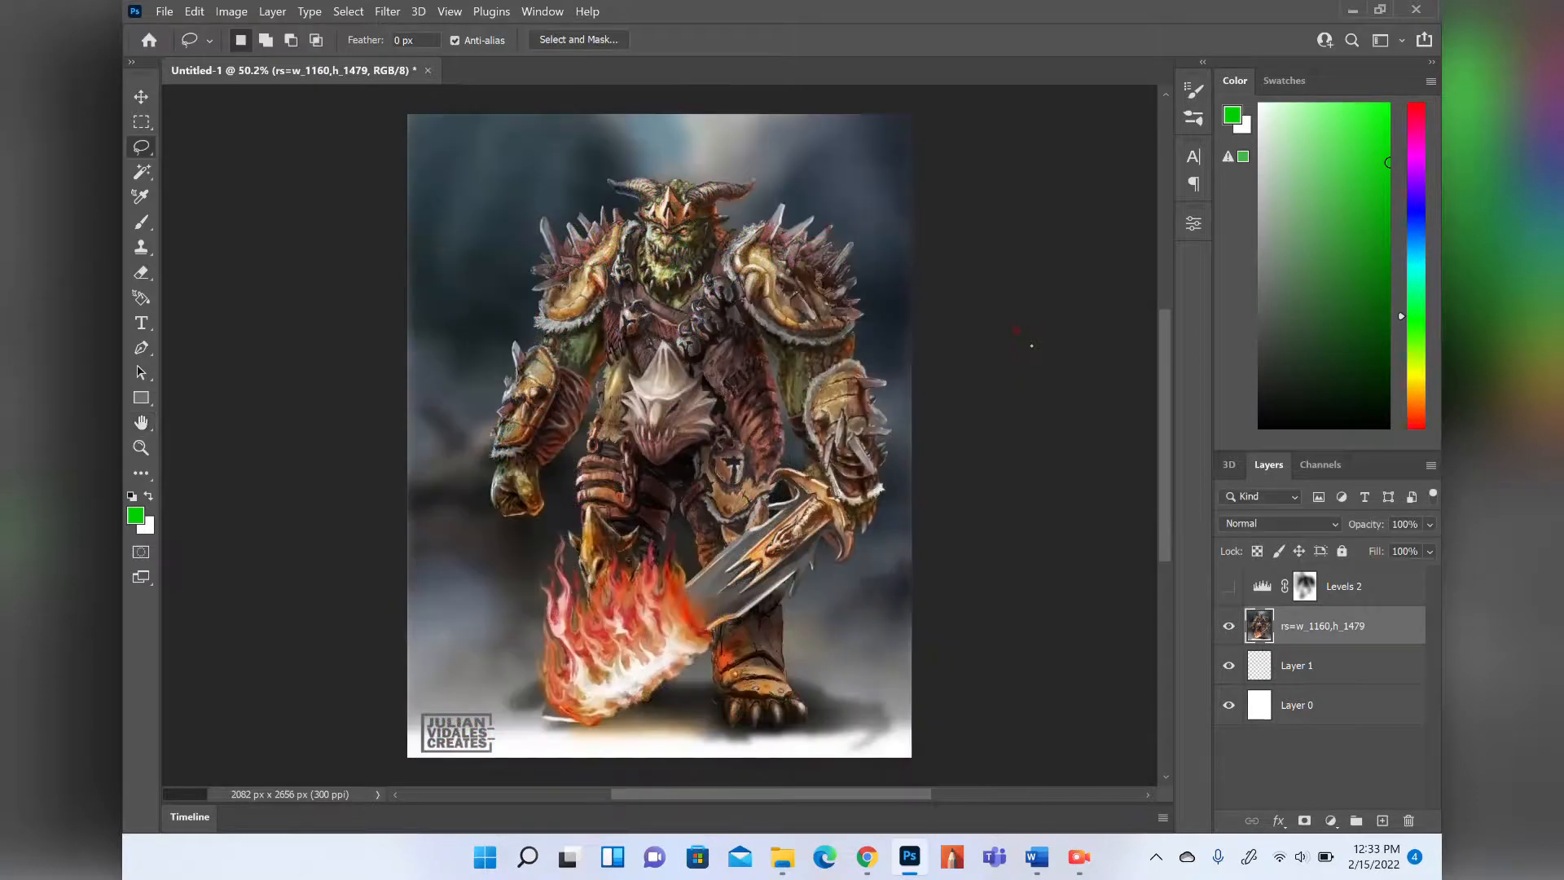
# Open the Color Halftone filter and set the screen angles of channels 1, 2 and 3 to 45 degrees.
pyautogui.click(233, 11)
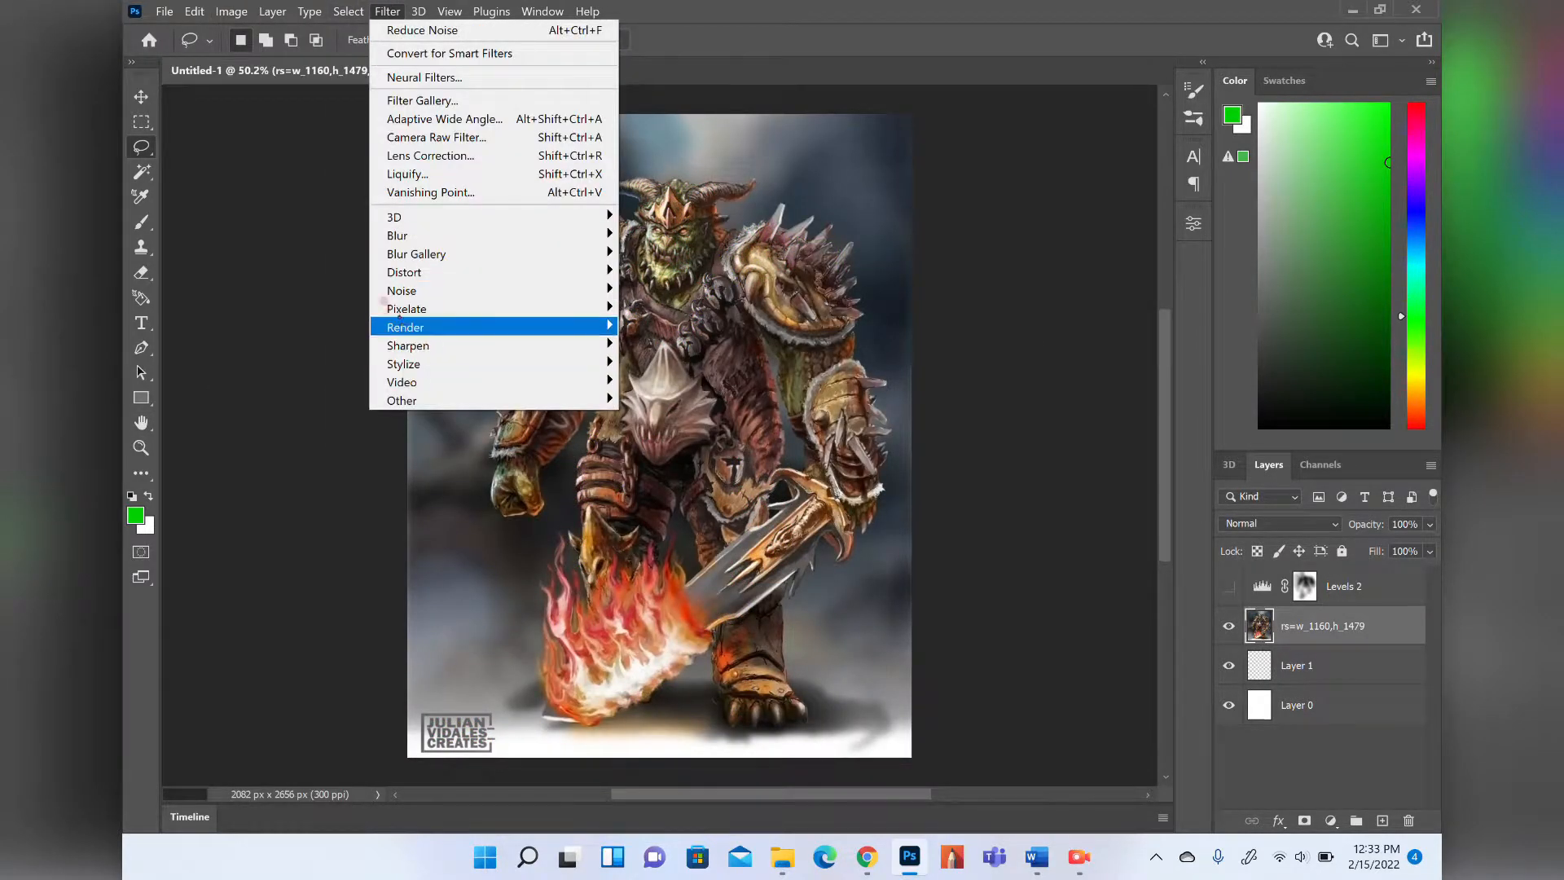
pyautogui.moveTo(391, 289)
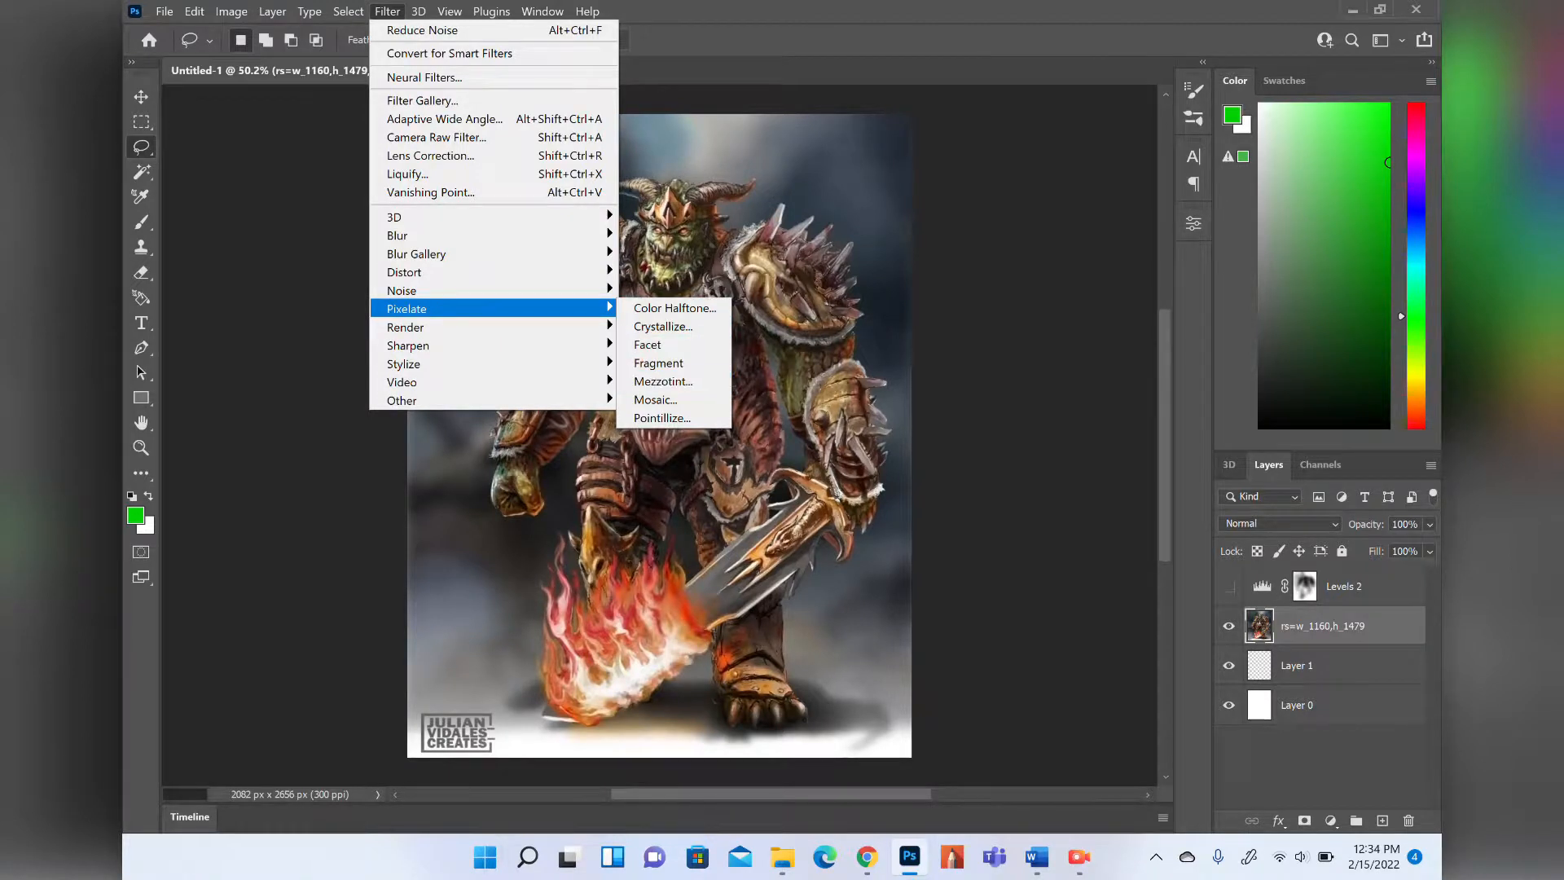
pyautogui.click(649, 307)
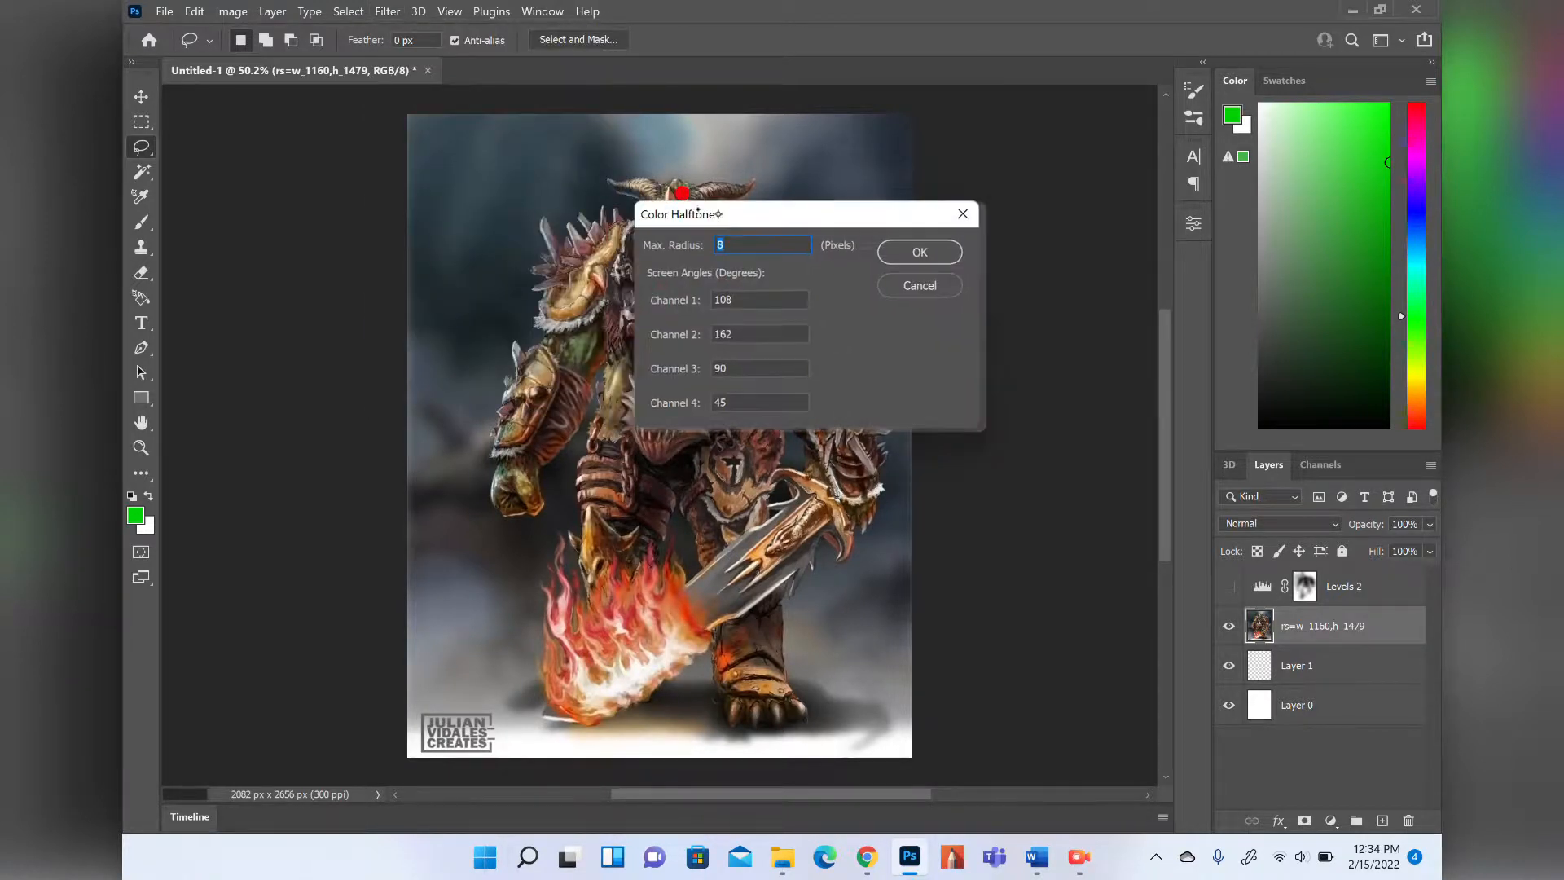
pyautogui.doubleClick(886, 411)
pyautogui.write('45')
pyautogui.press('Tab')
pyautogui.write('45')
pyautogui.press('Tab')
pyautogui.write('45')
pyautogui.press('Tab')
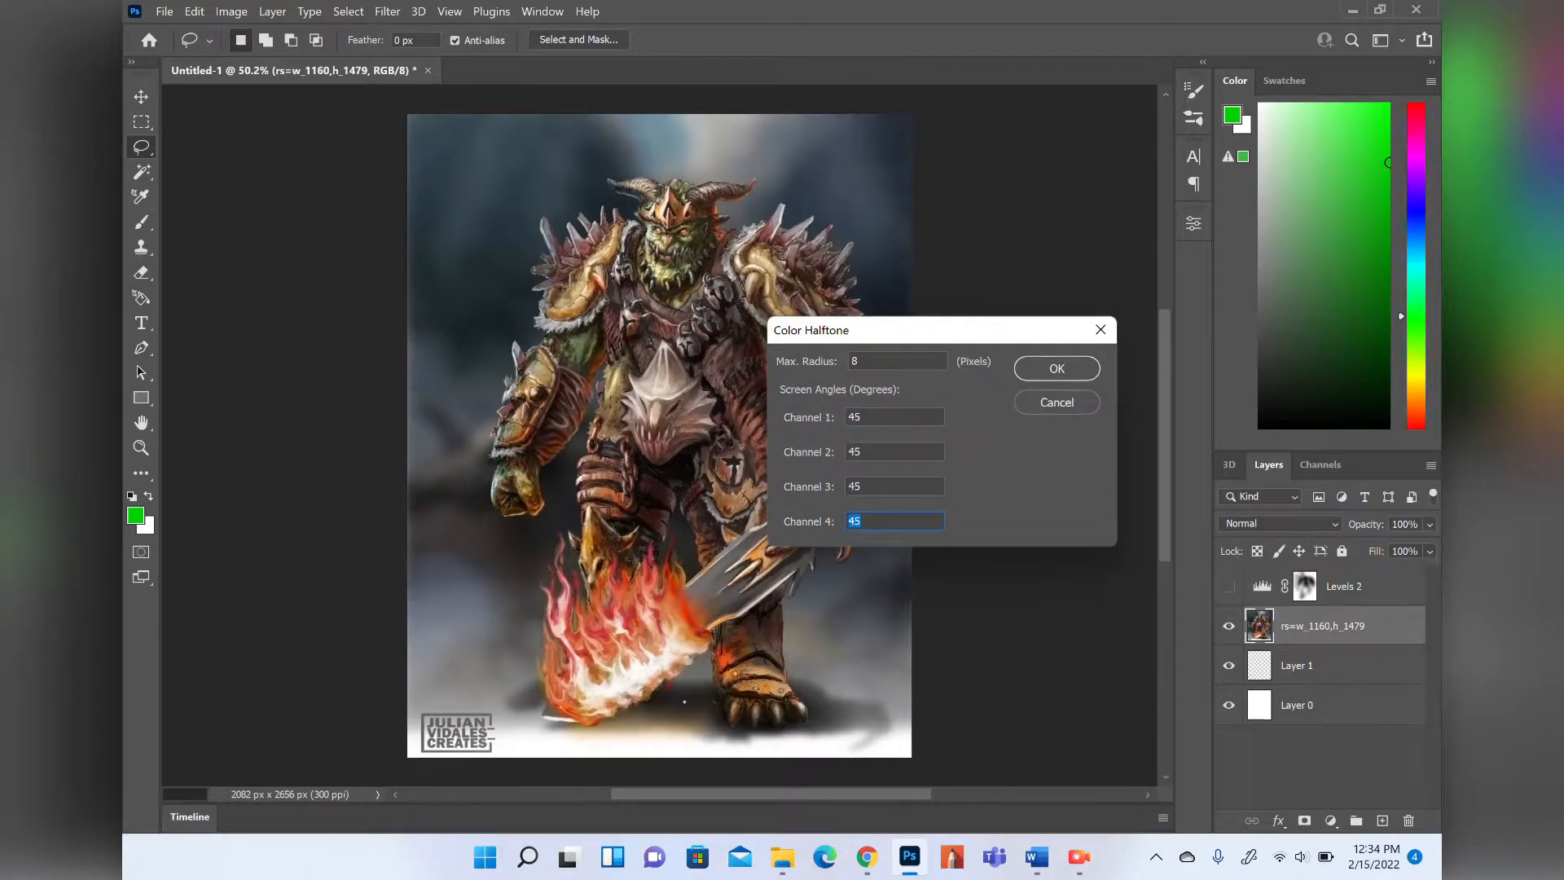
# Set the Color Halftone maximum radius to 4 pixels and apply the filter to the creature layer.
pyautogui.press('Tab')
pyautogui.write('2')
pyautogui.click(1028, 365)
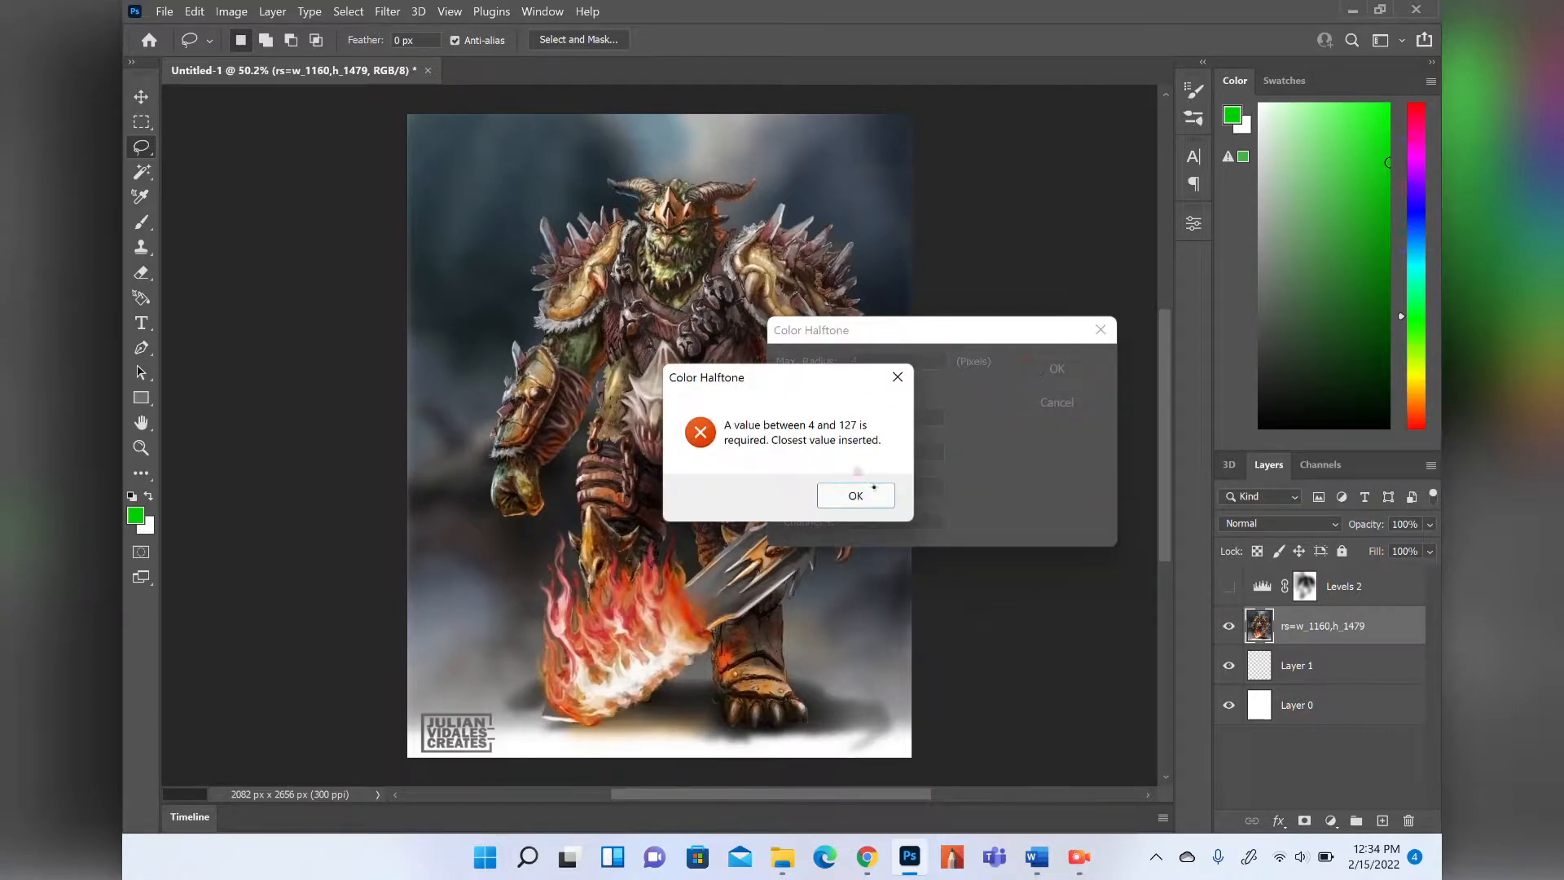
pyautogui.click(856, 495)
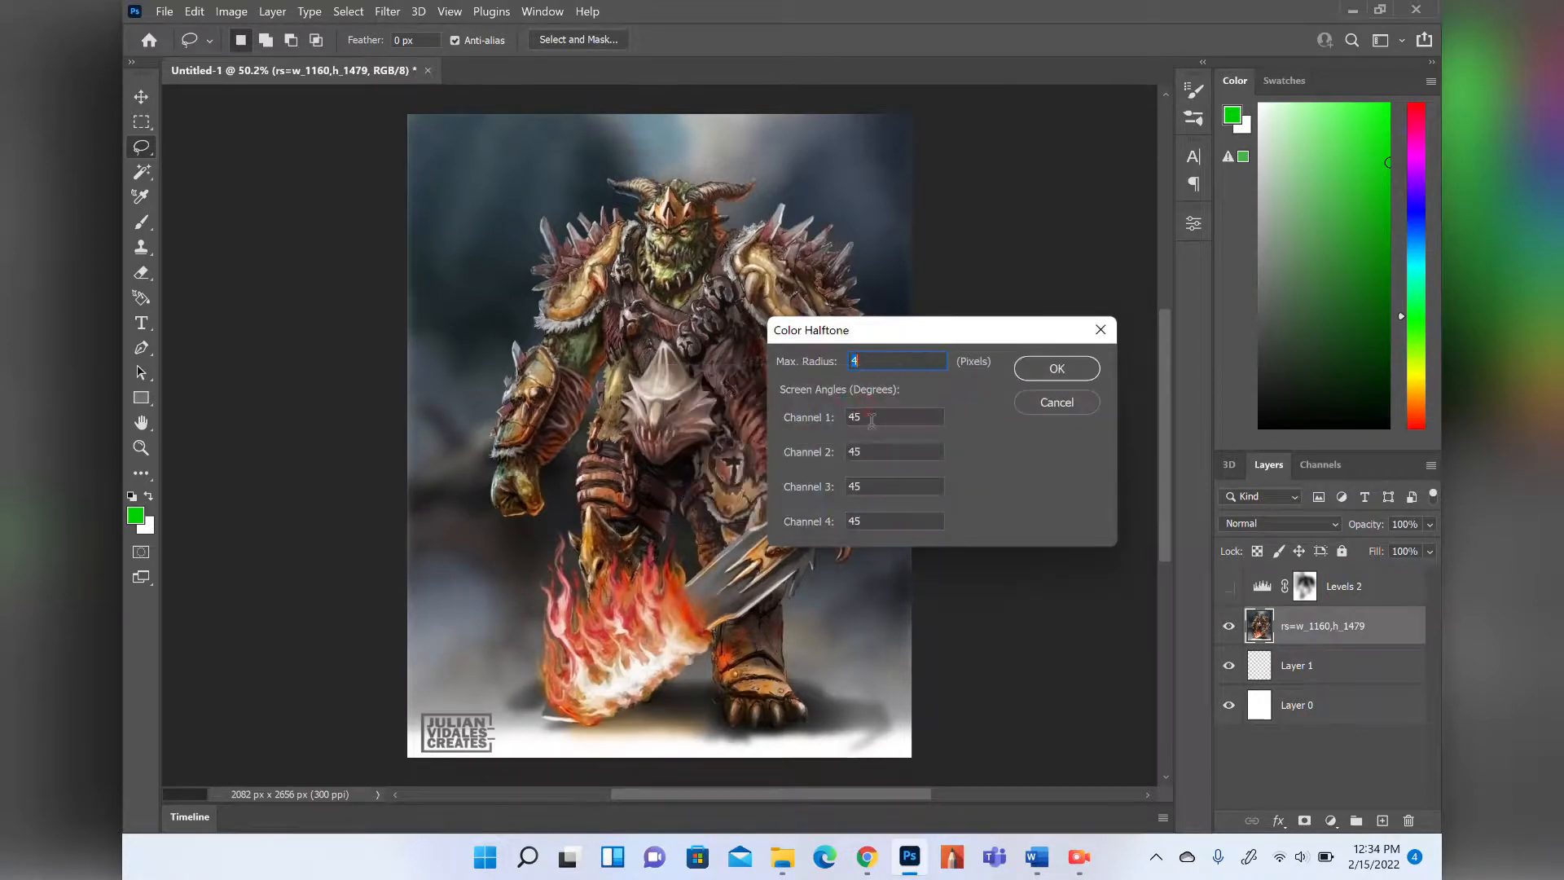
pyautogui.click(1057, 369)
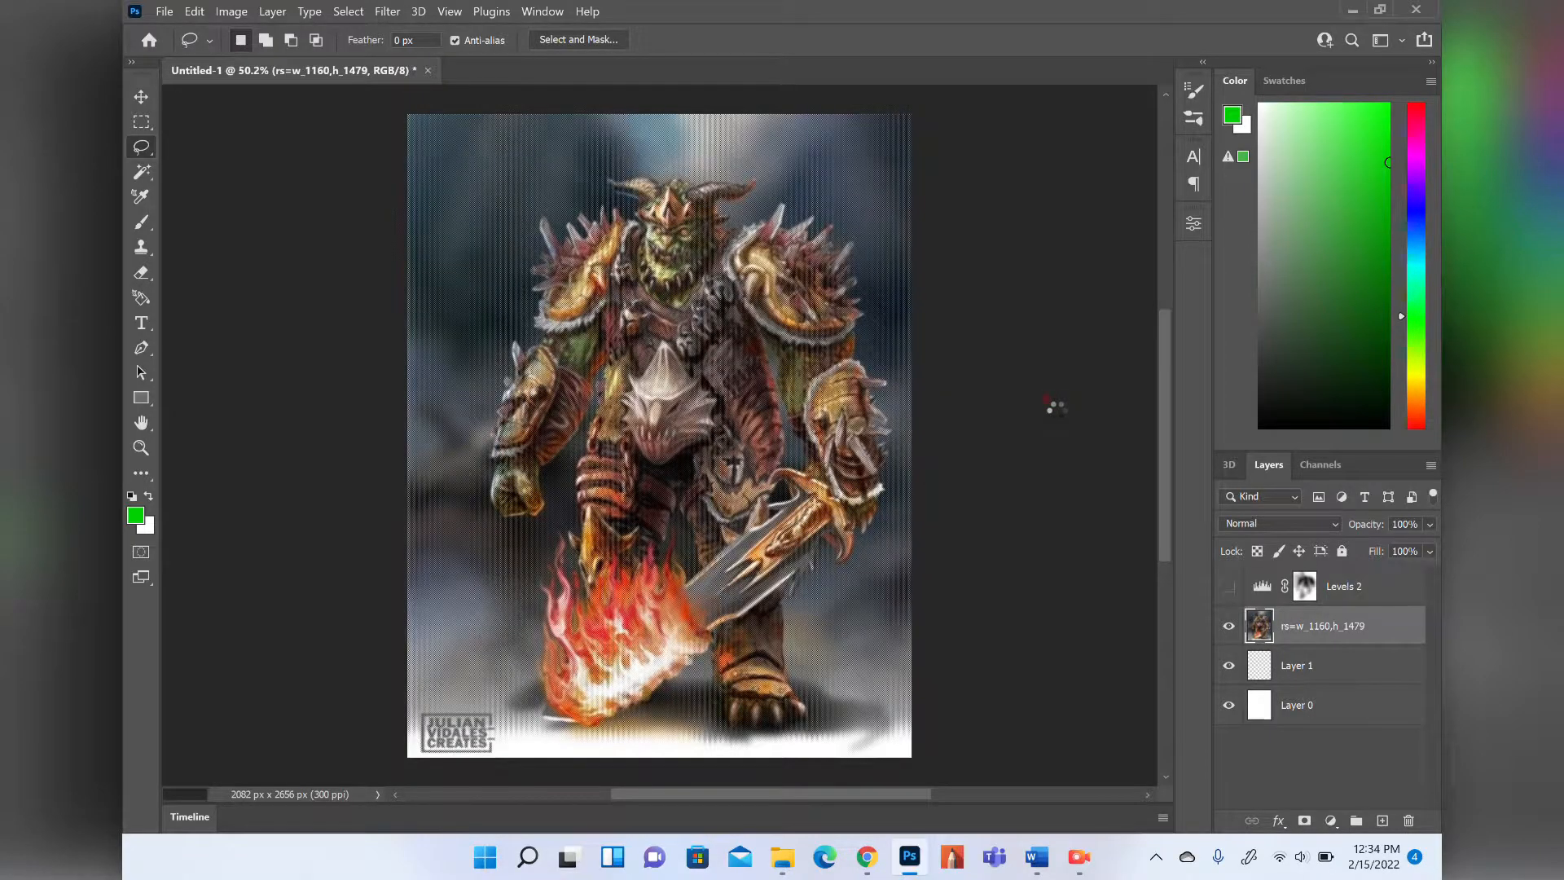
pyautogui.scroll(10, 1055, 407)
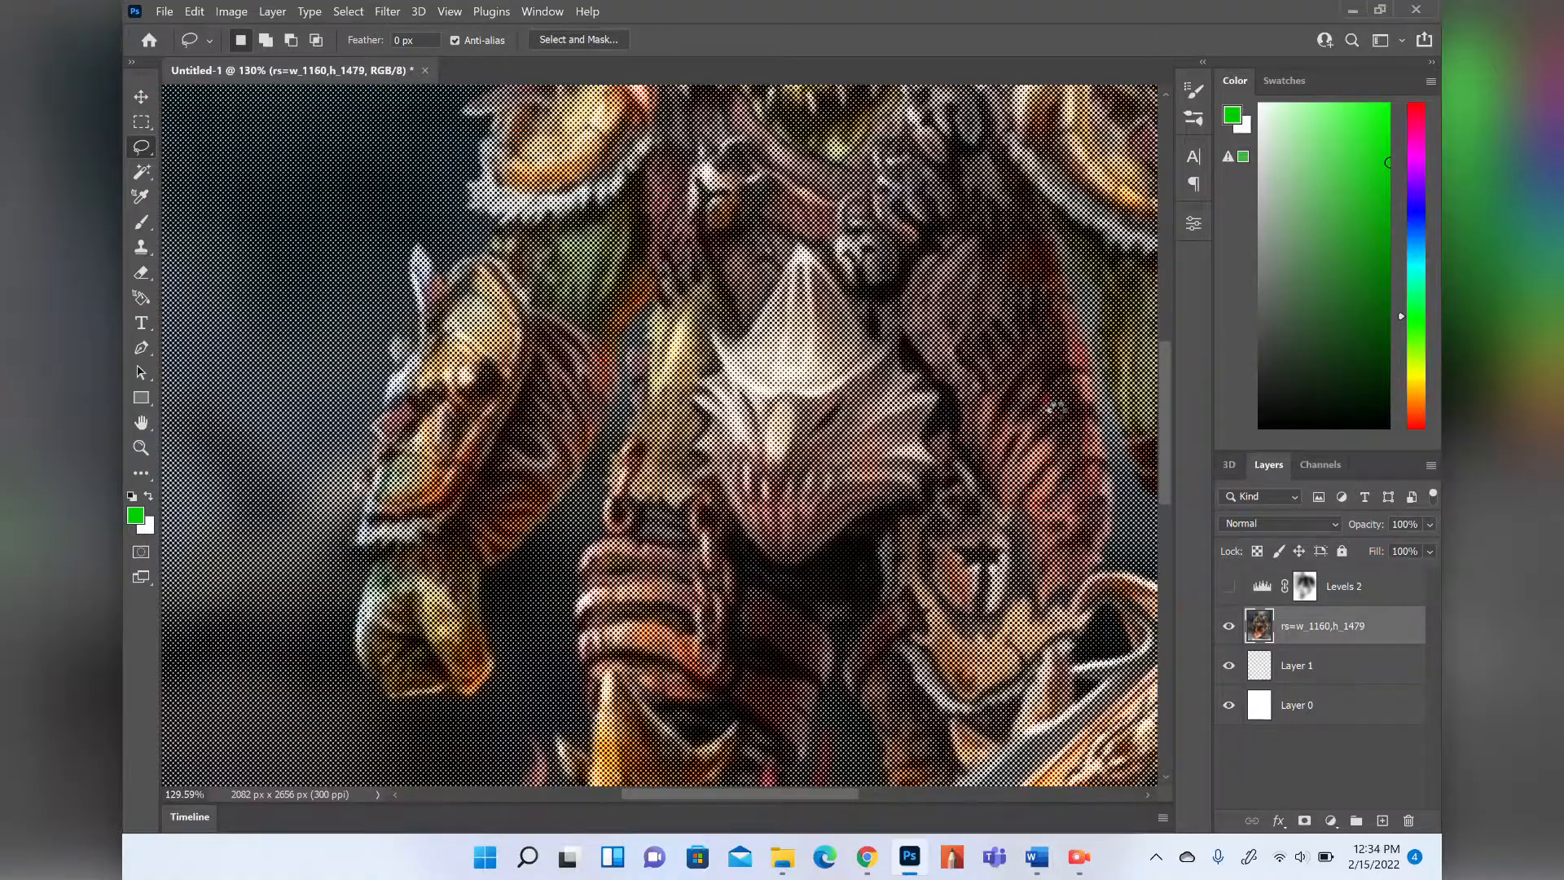
pyautogui.scroll(-12, 1055, 407)
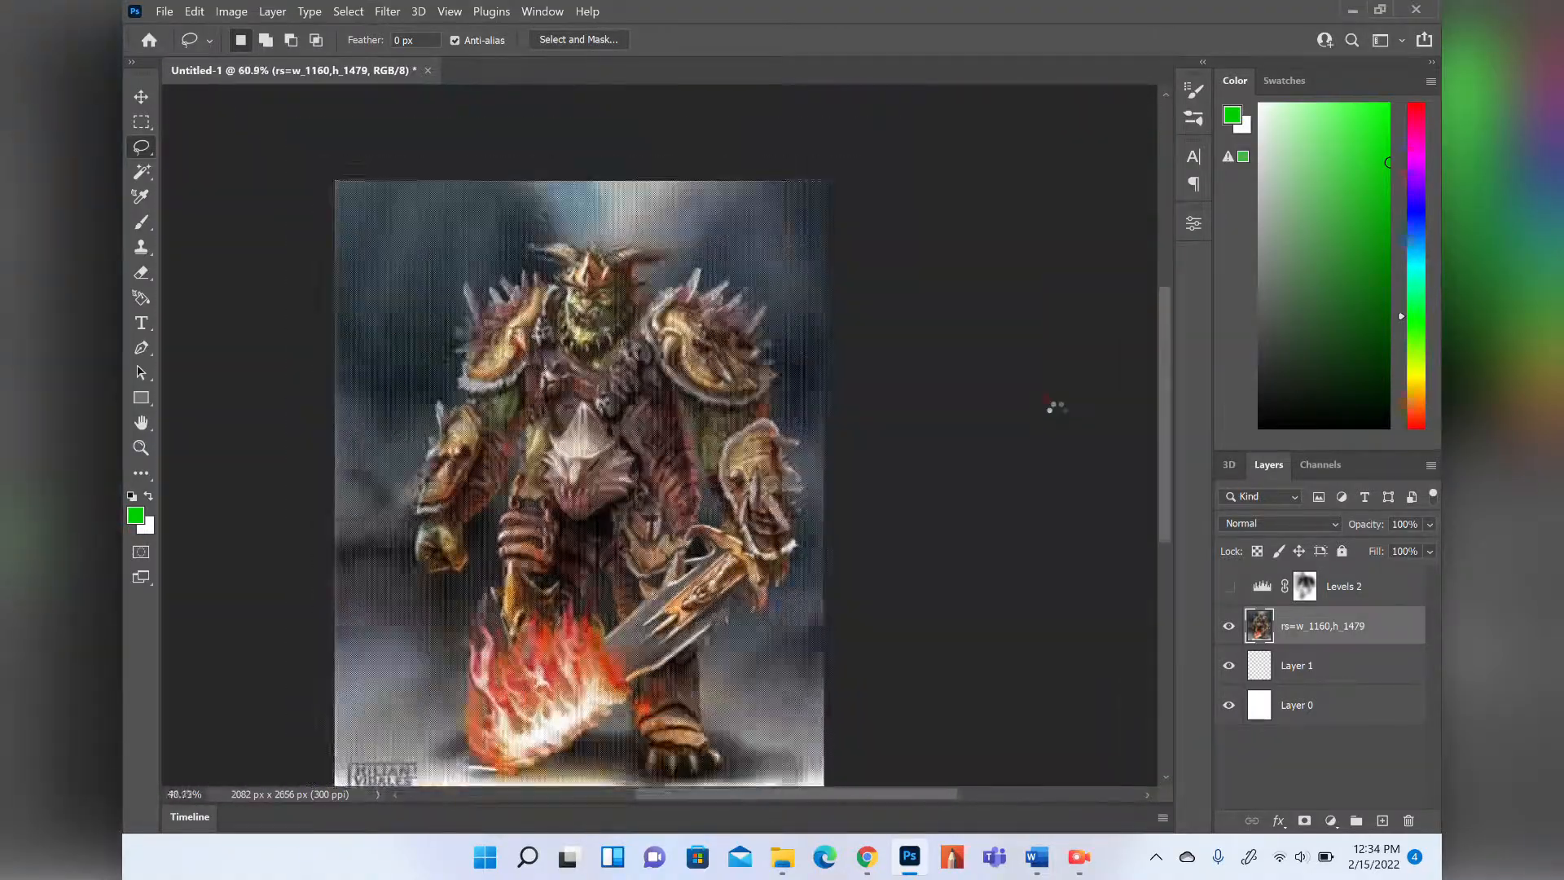
pyautogui.scroll(3, 1055, 407)
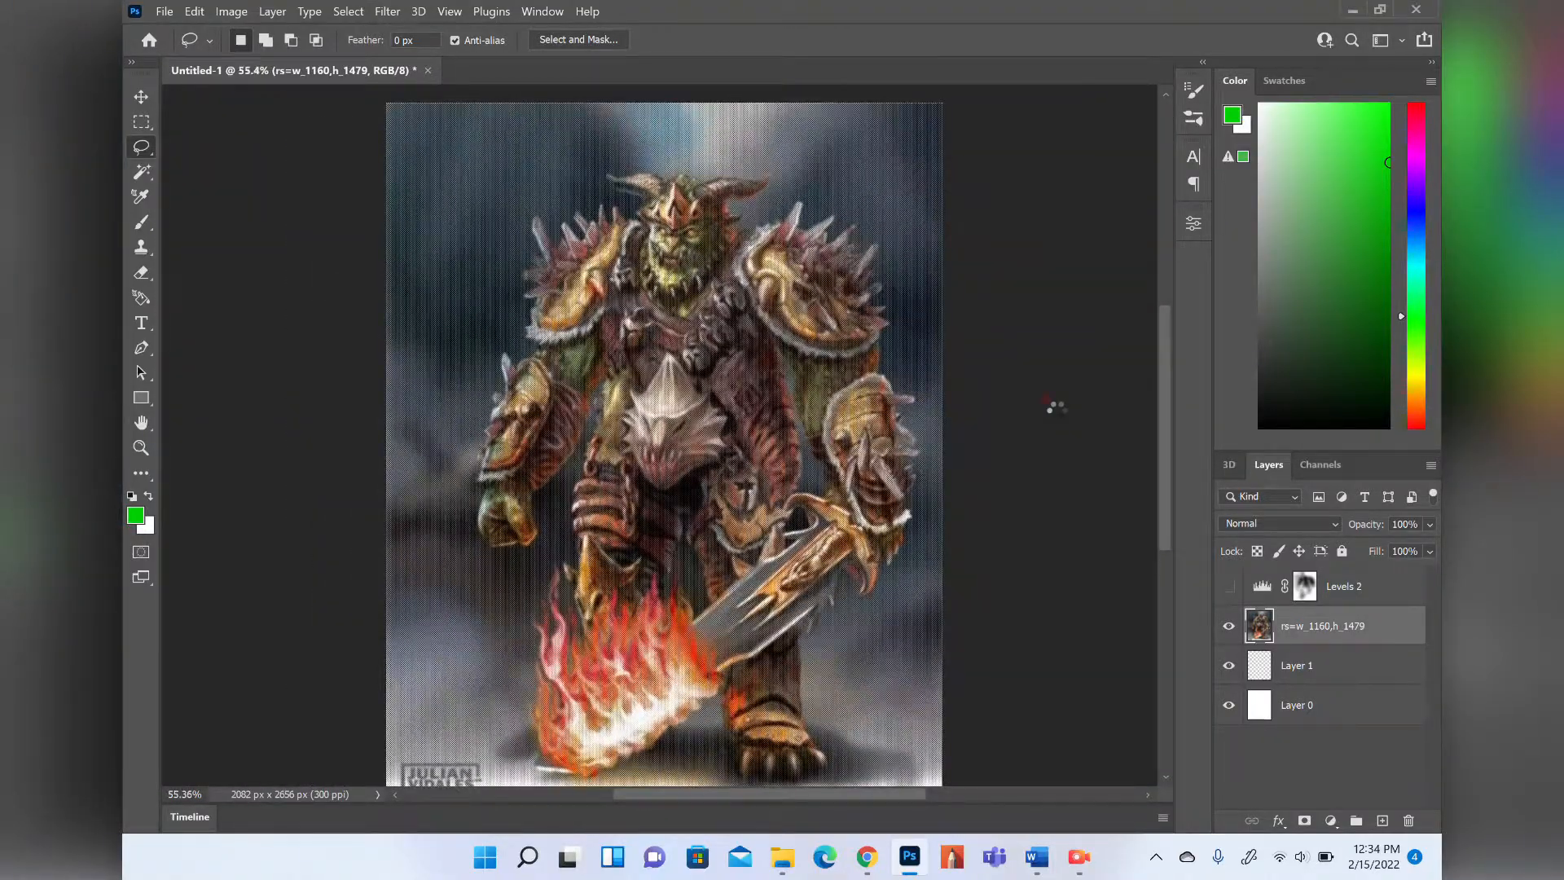
# Undo the Color Halftone filter and open the Unsharp Mask sharpening filter for the creature layer.
pyautogui.hotkey('ctrl', 'z')
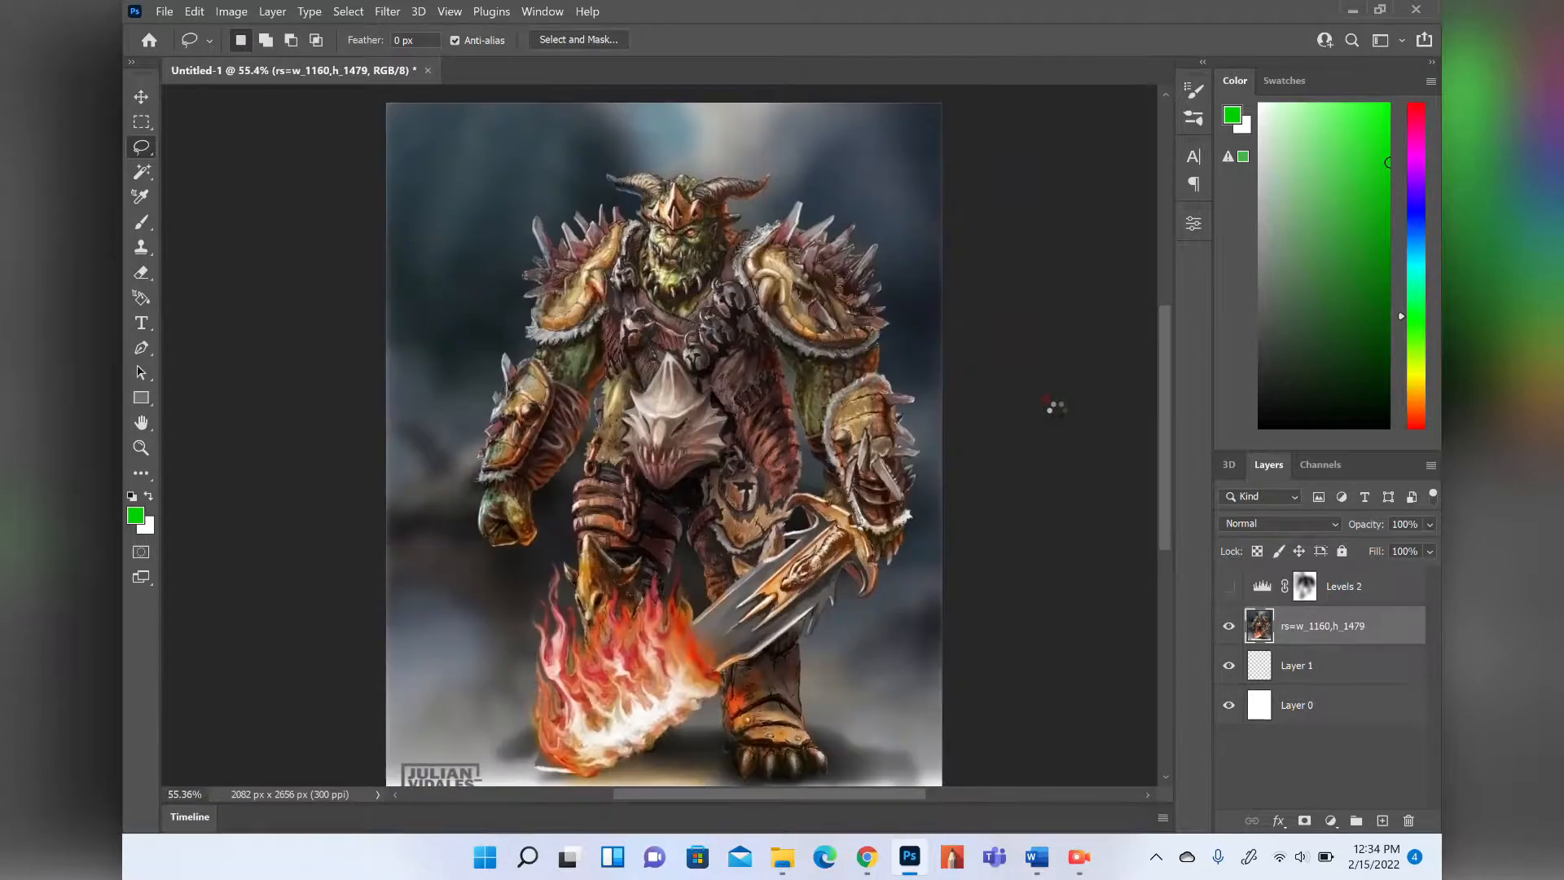
pyautogui.click(381, 12)
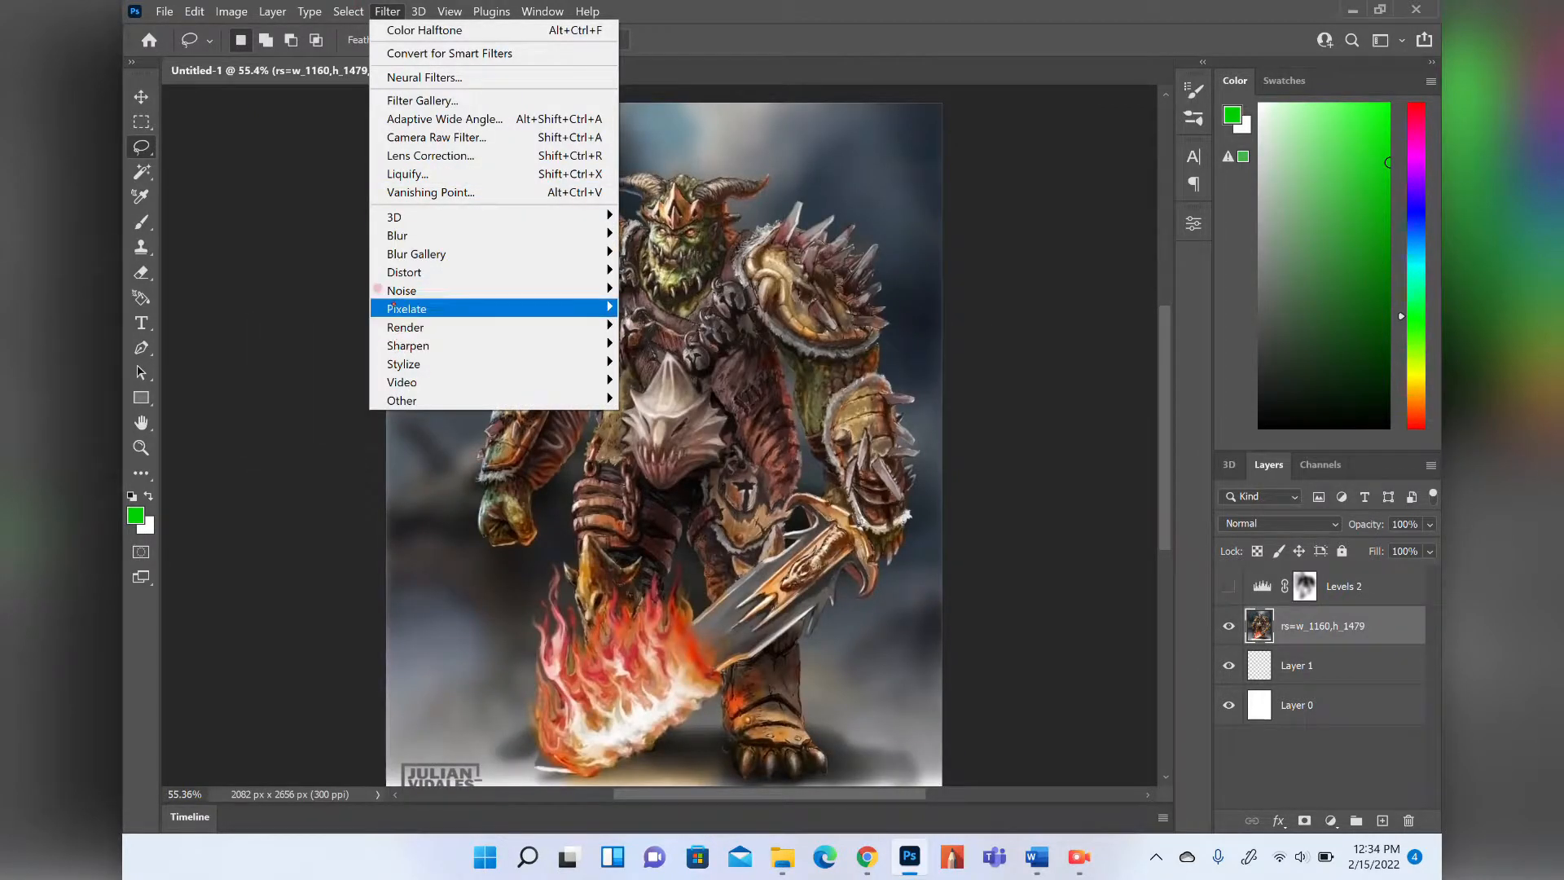
pyautogui.moveTo(395, 306)
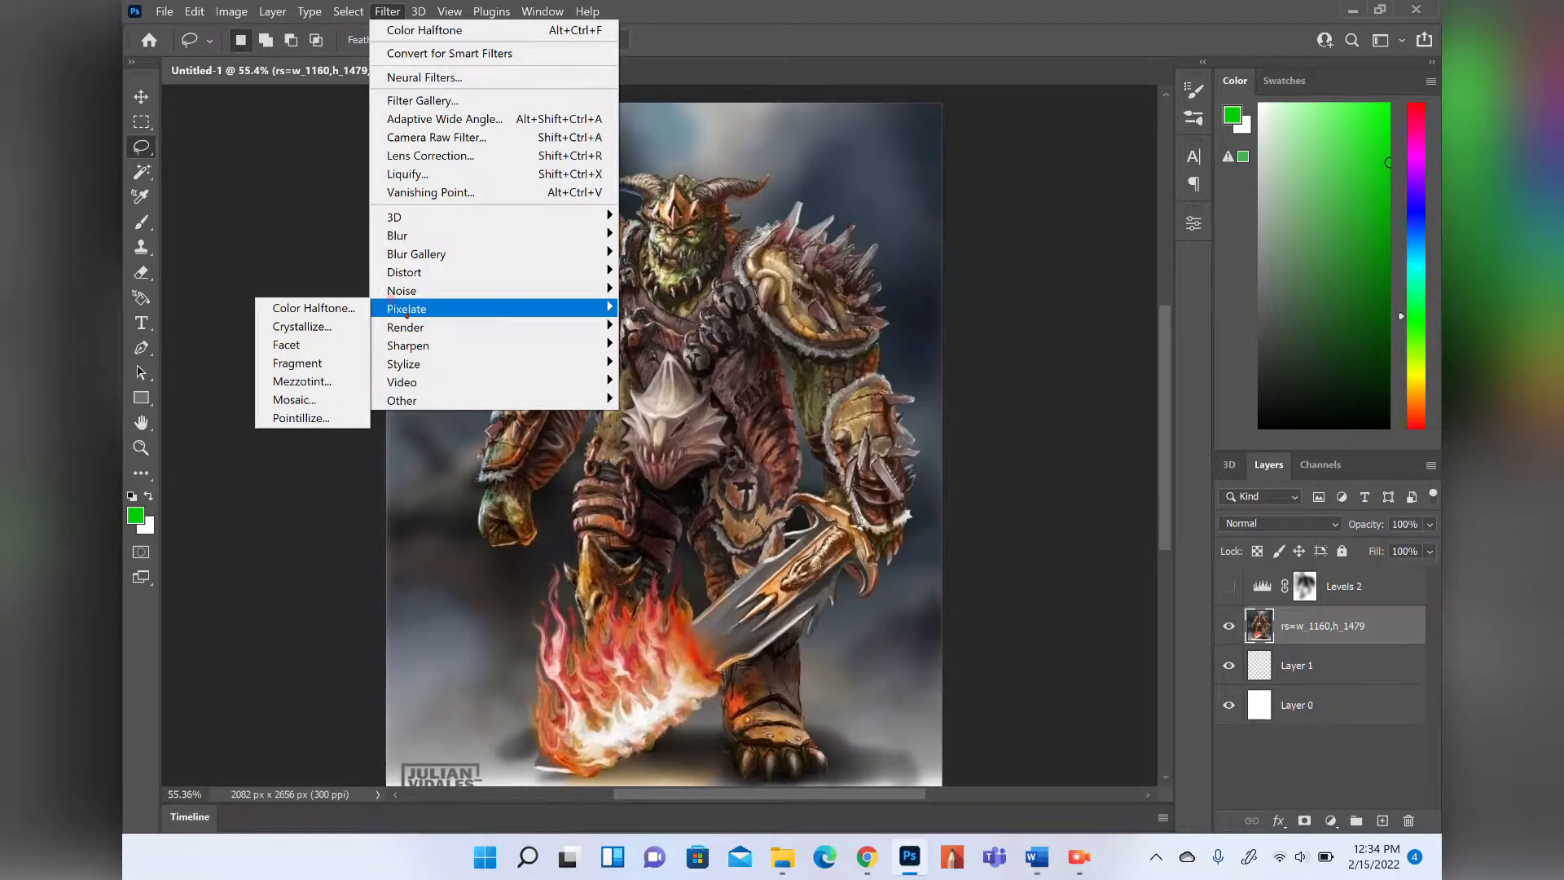
pyautogui.moveTo(425, 328)
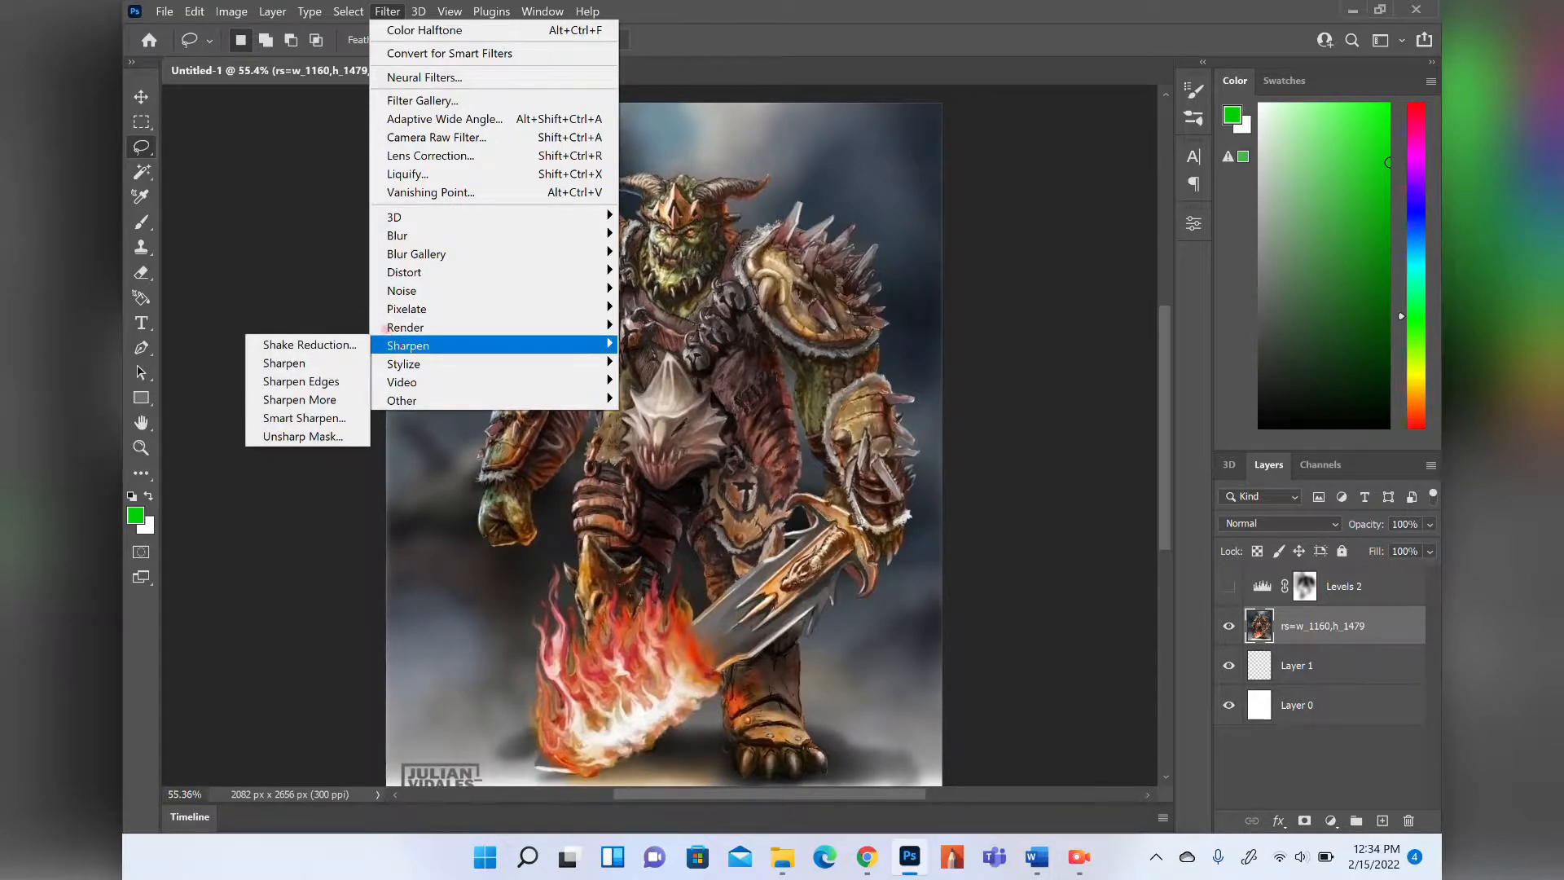
pyautogui.click(289, 436)
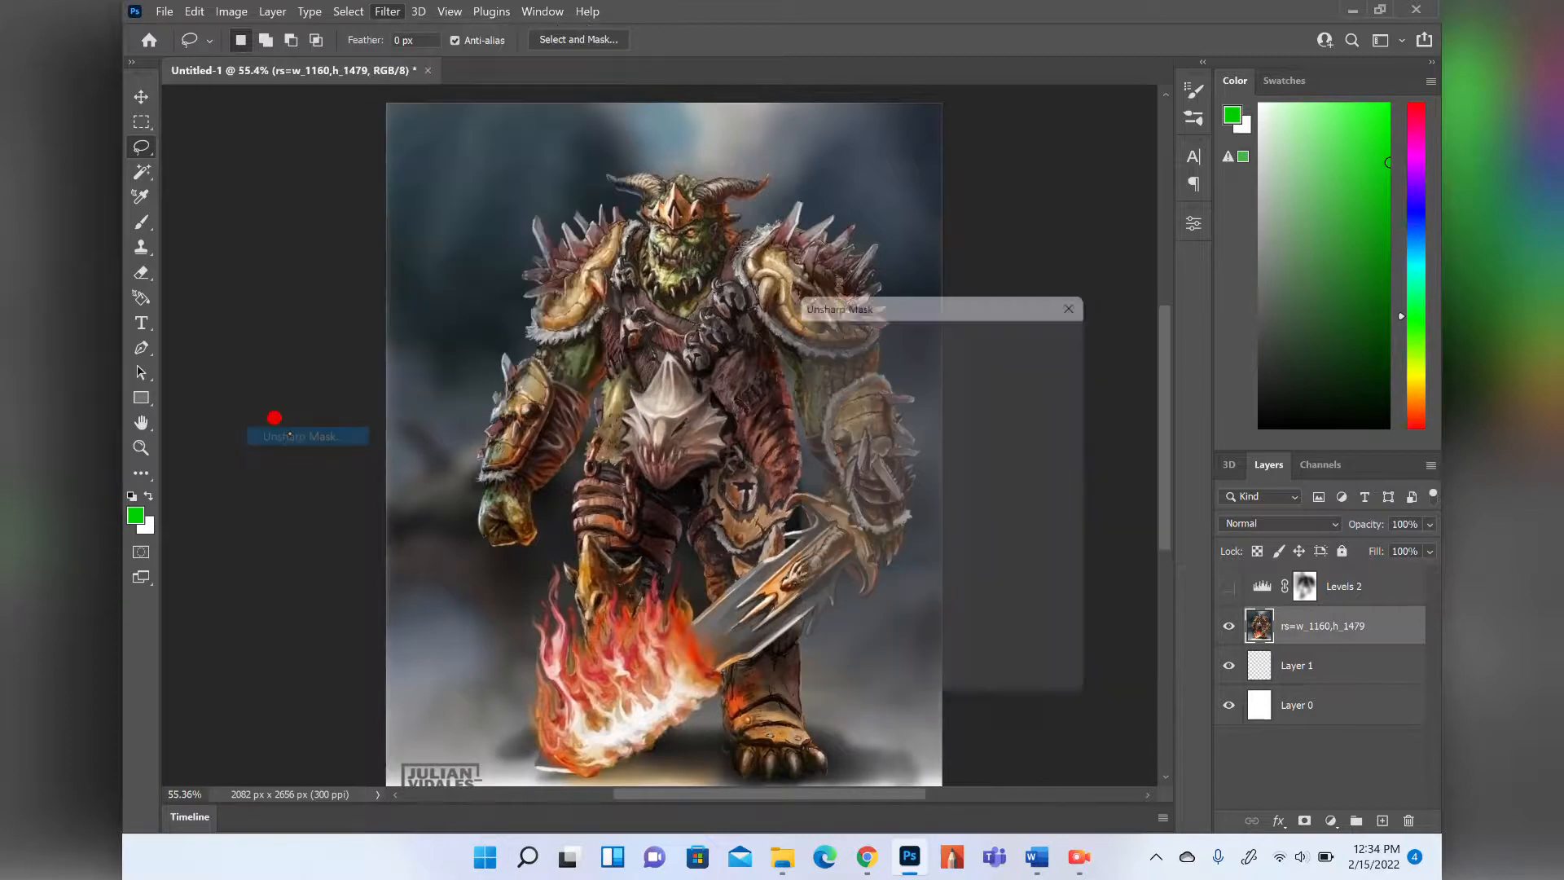
pyautogui.moveTo(849, 297); pyautogui.dragTo(899, 282)
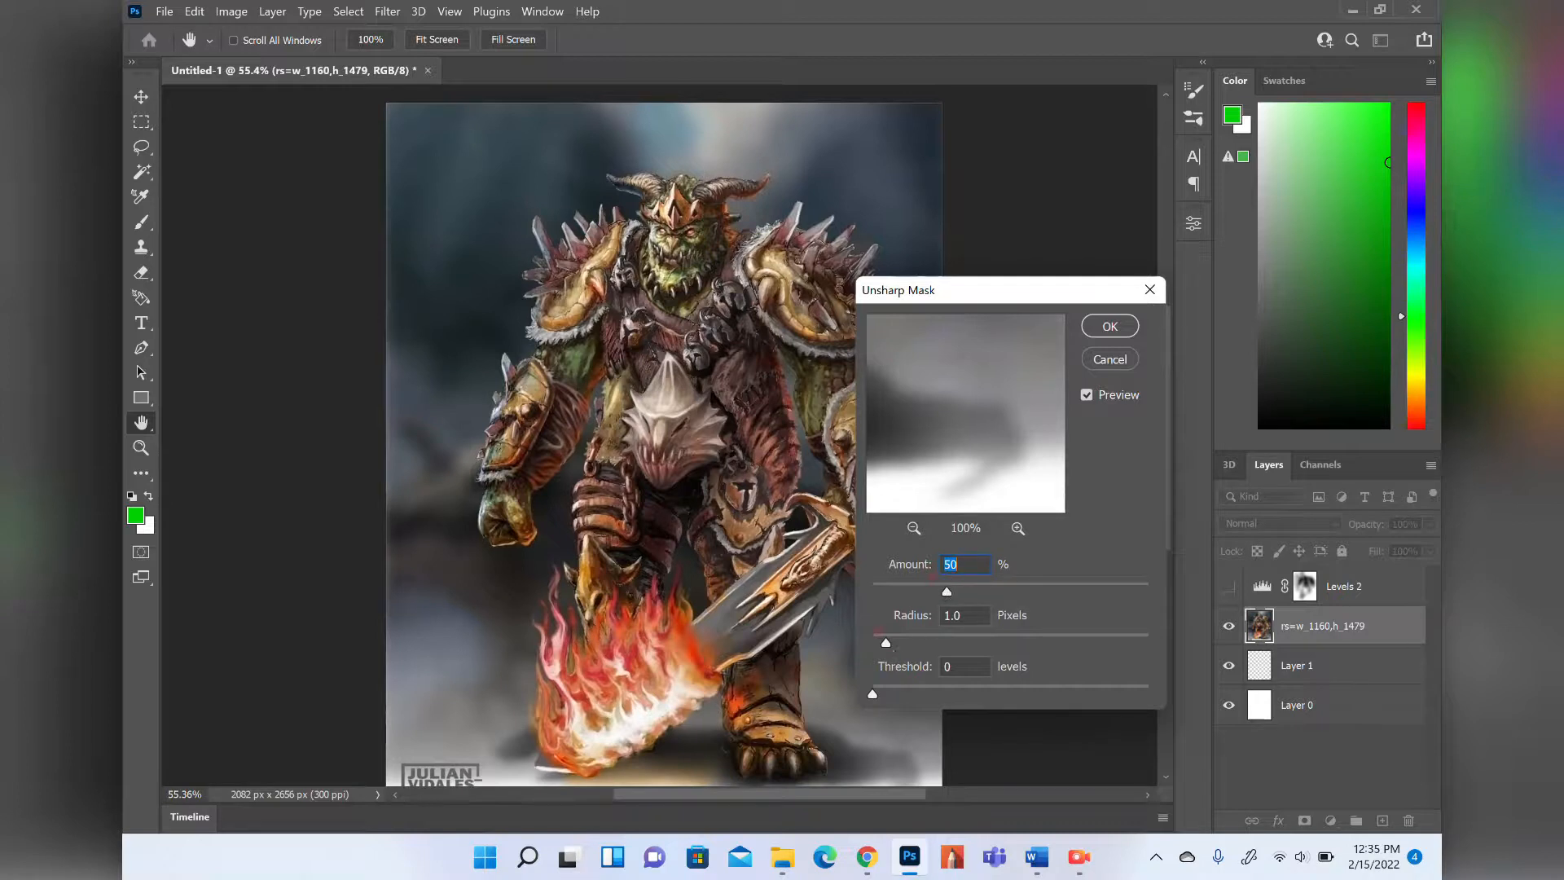
# Try Unsharp Mask with an amount of 162% and a radius raised to 689.2 pixels, and cancel the filter.
pyautogui.moveTo(945, 570); pyautogui.dragTo(1015, 570)
pyautogui.moveTo(900, 621); pyautogui.dragTo(991, 643)
pyautogui.moveTo(1016, 589); pyautogui.dragTo(1086, 580)
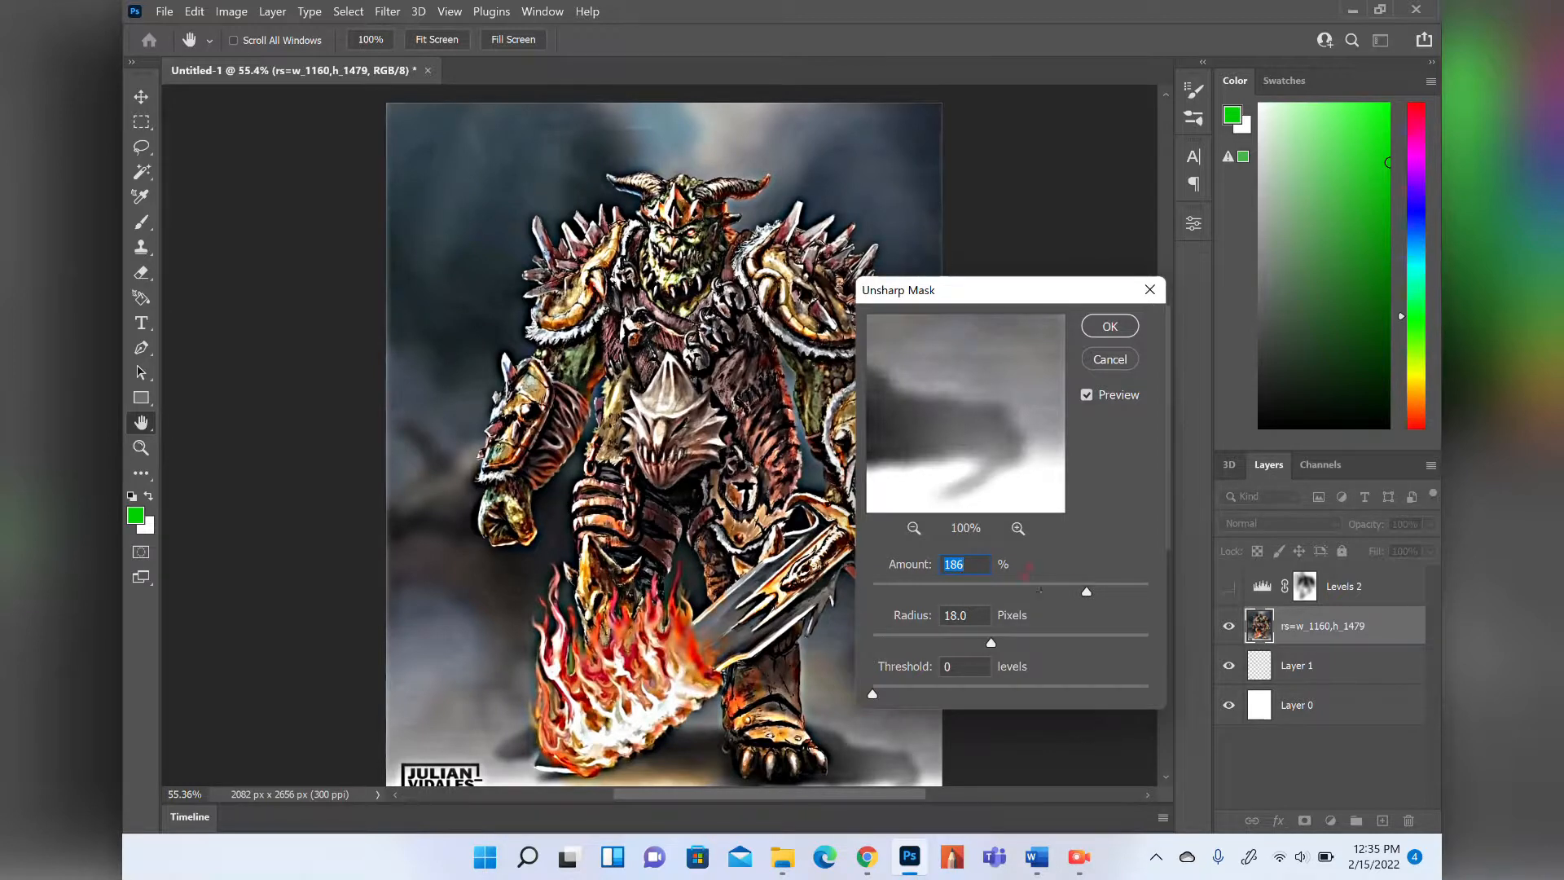
pyautogui.click(1067, 591)
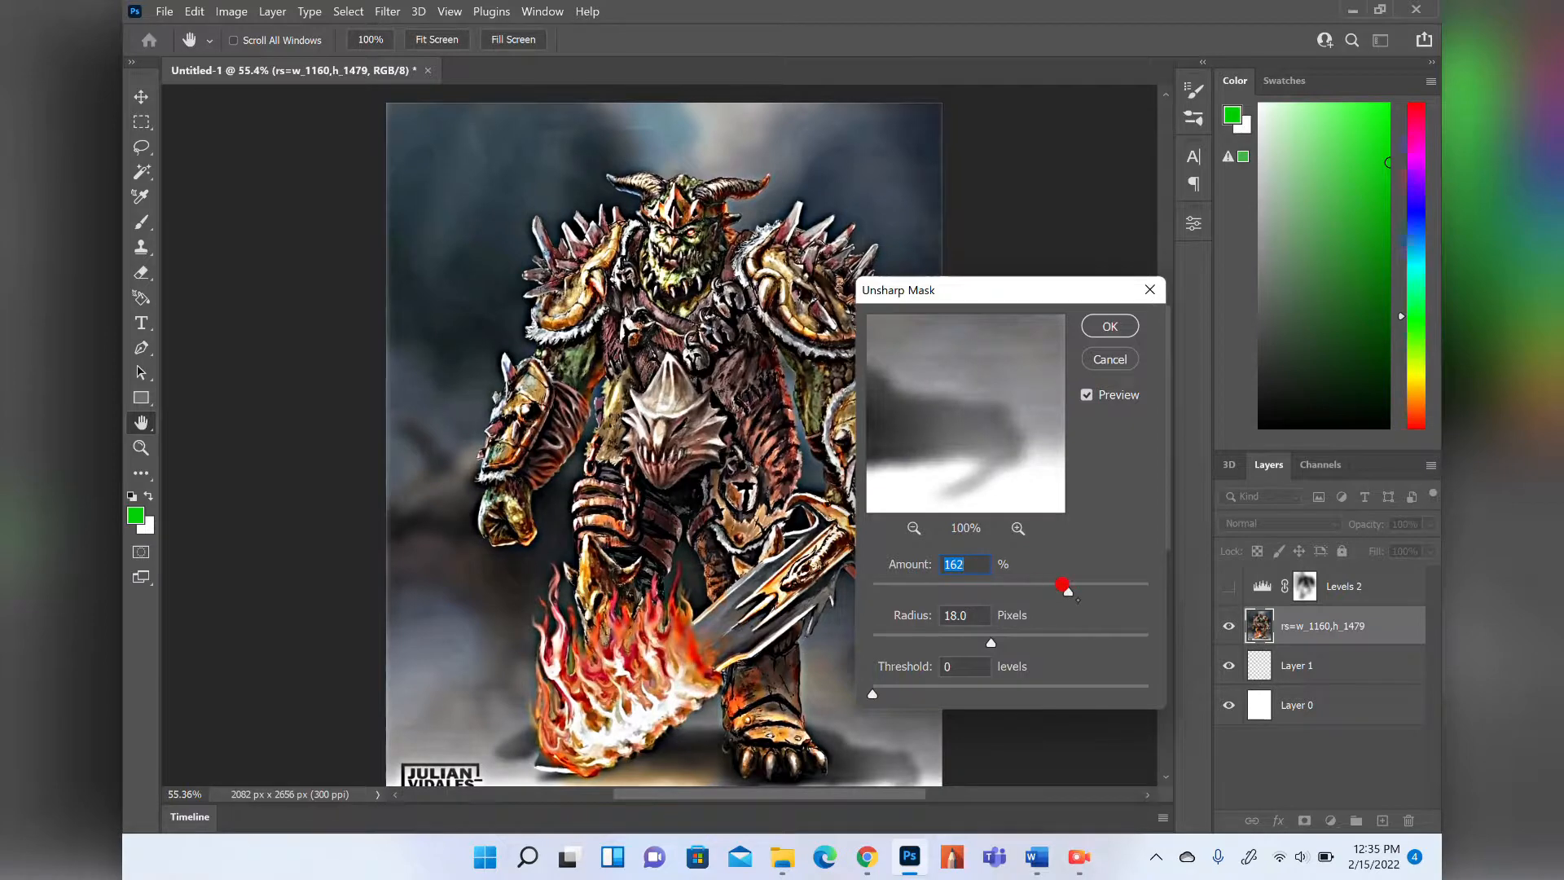
pyautogui.moveTo(873, 694)
pyautogui.mouseDown()
pyautogui.moveTo(988, 694)
pyautogui.moveTo(873, 676)
pyautogui.mouseUp()
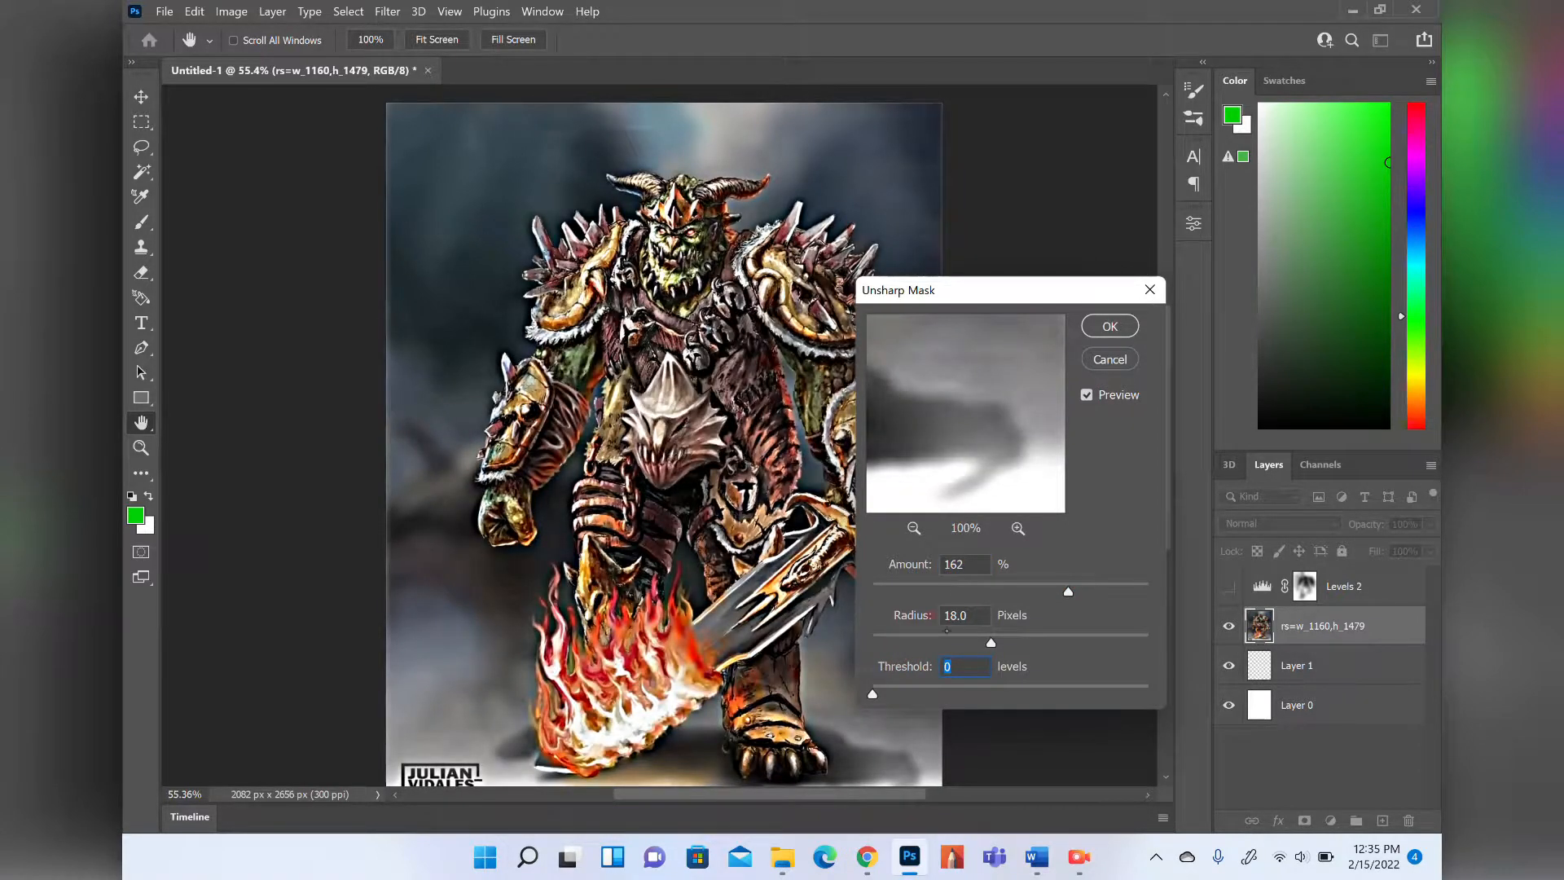
pyautogui.click(937, 639)
pyautogui.moveTo(922, 619); pyautogui.dragTo(1121, 622)
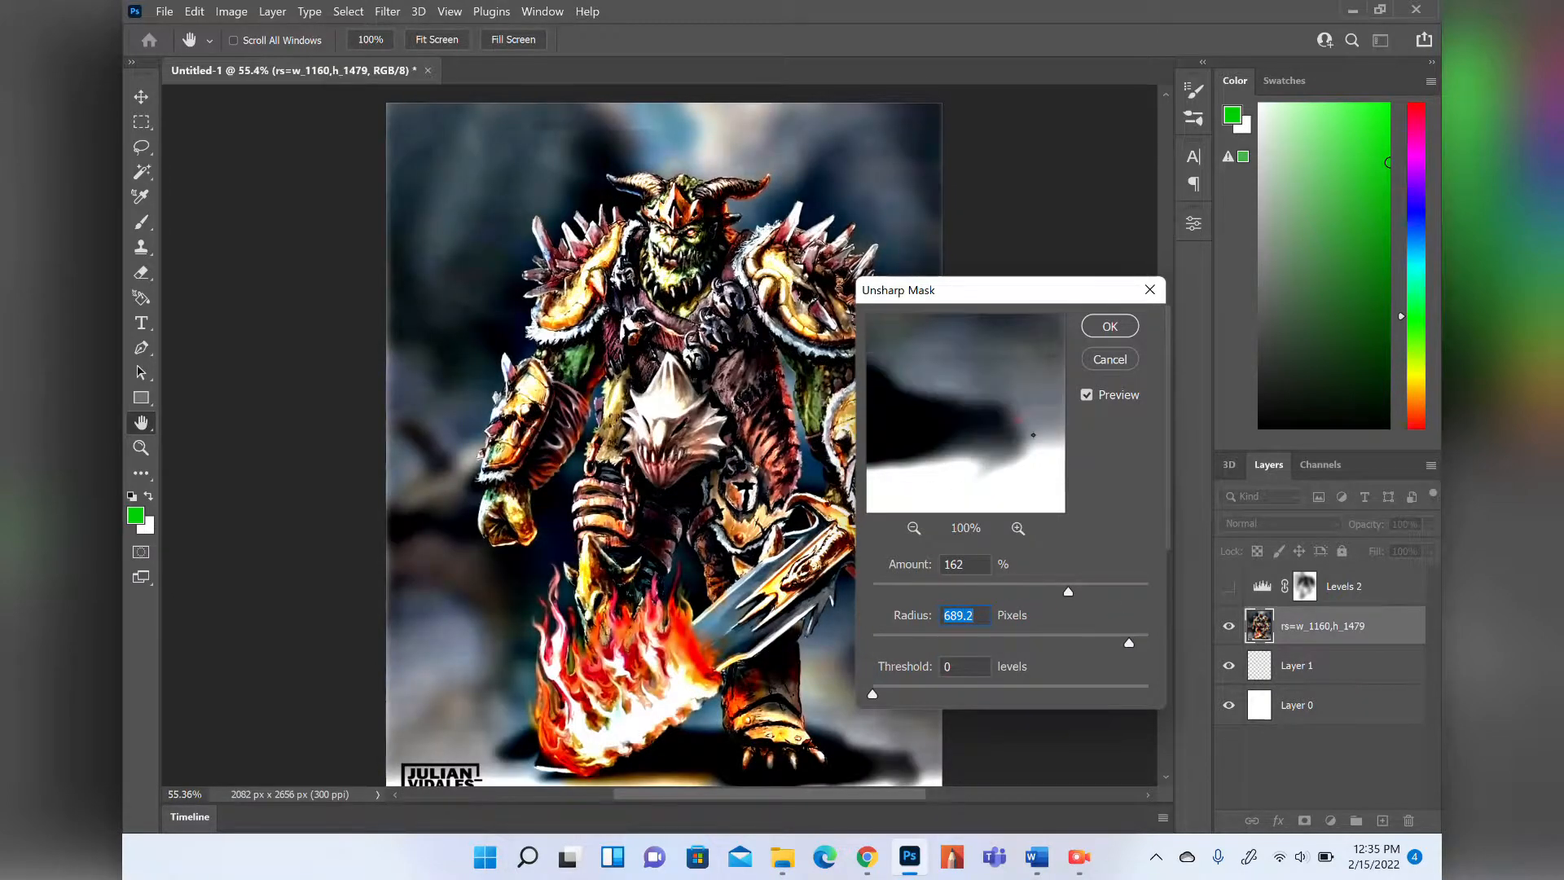
pyautogui.click(1110, 359)
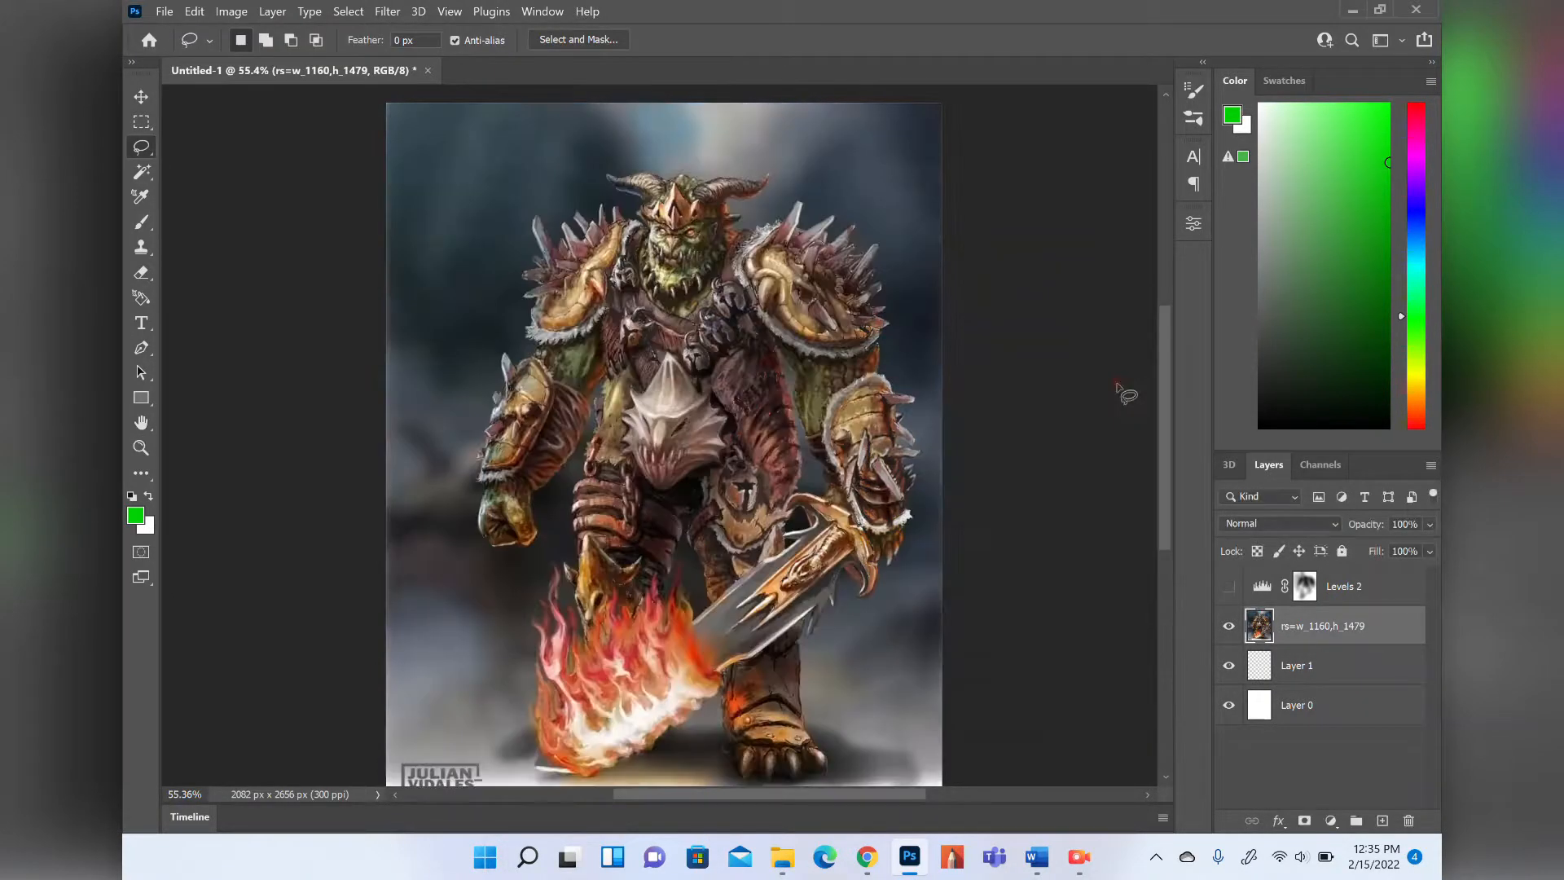
# Open the Oil Paint stylize filter, preview its effect on the creature image, and cancel it.
pyautogui.click(387, 11)
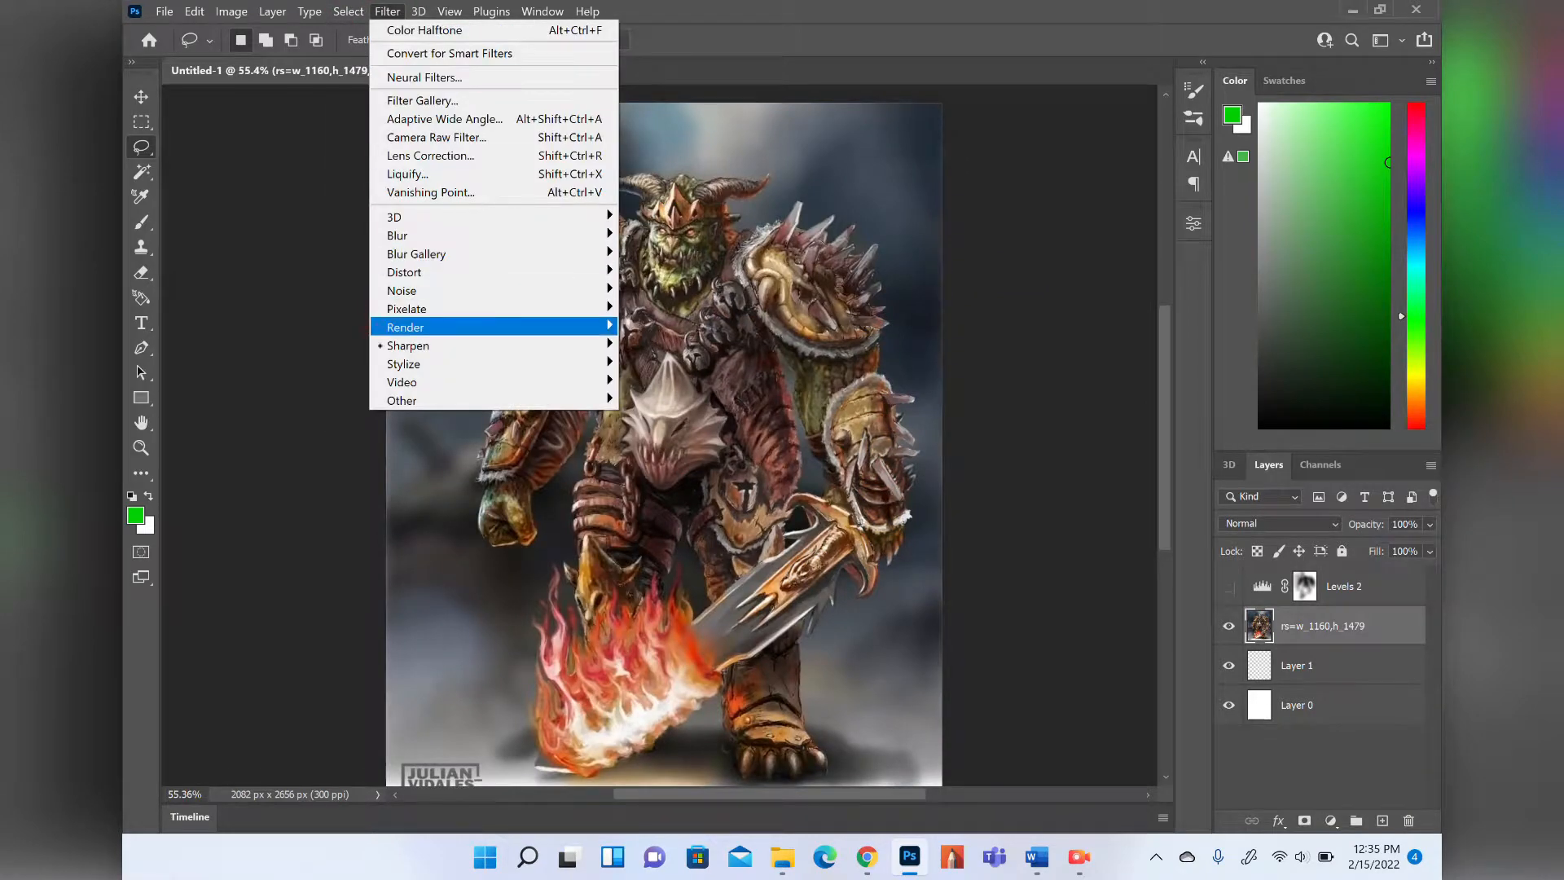
pyautogui.moveTo(400, 364)
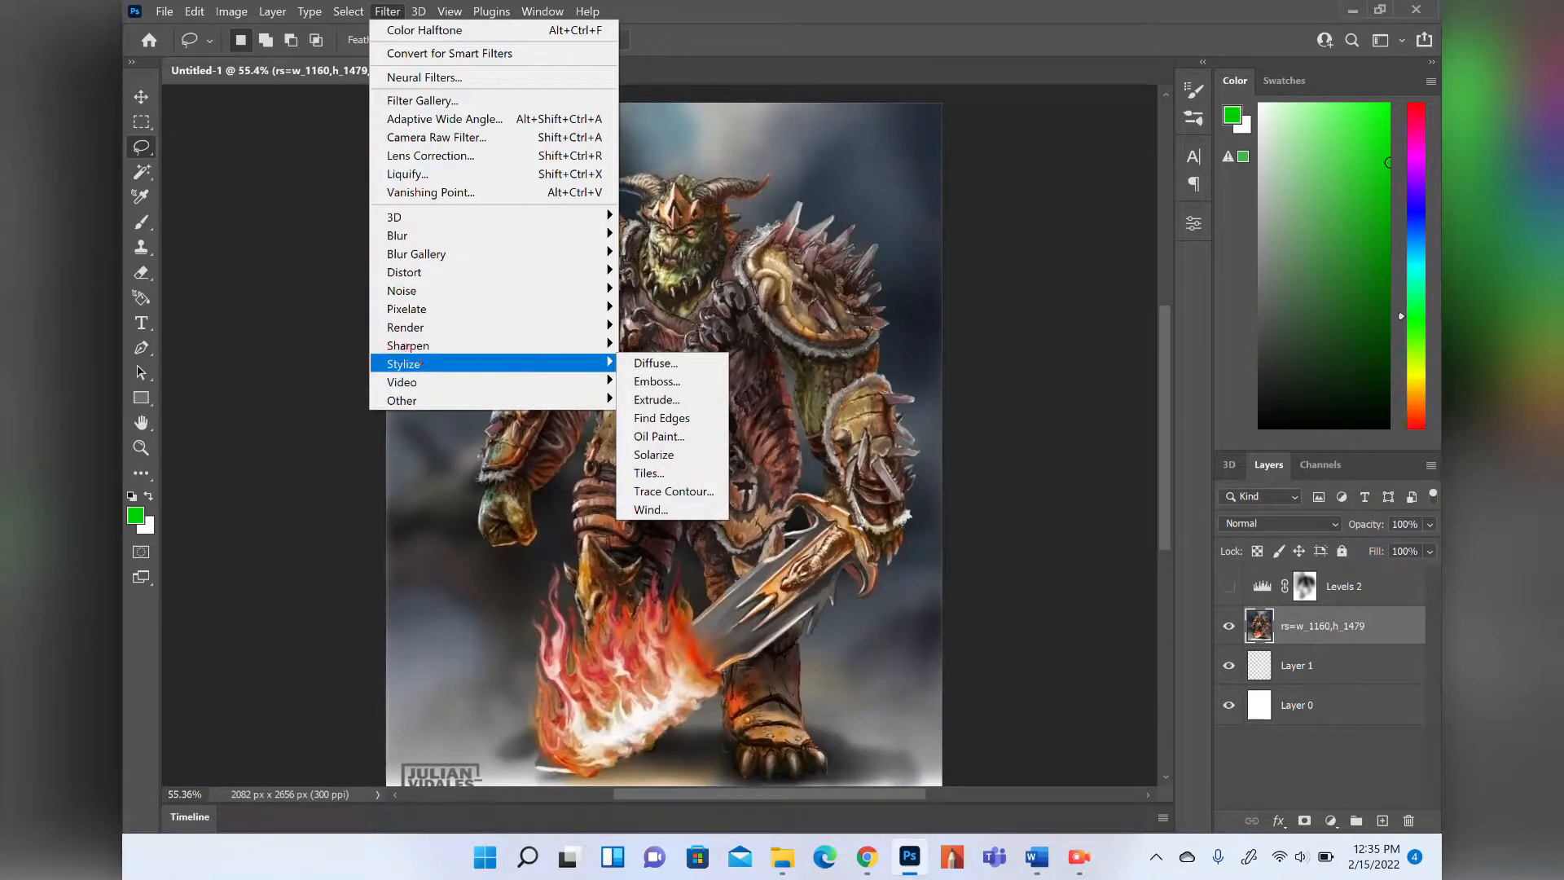
pyautogui.moveTo(607, 363)
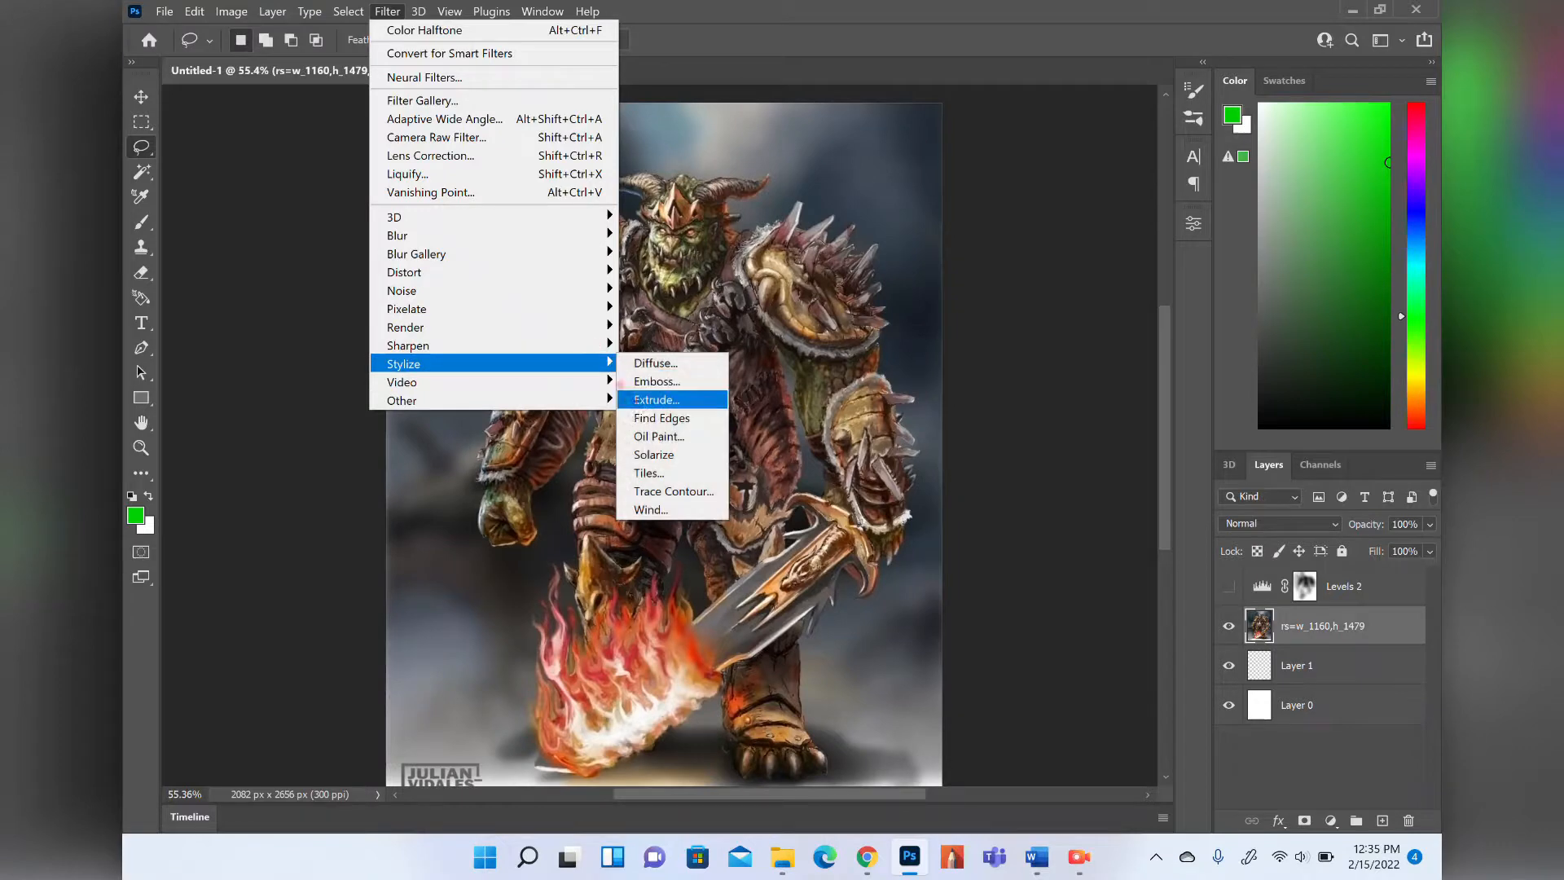
pyautogui.click(641, 436)
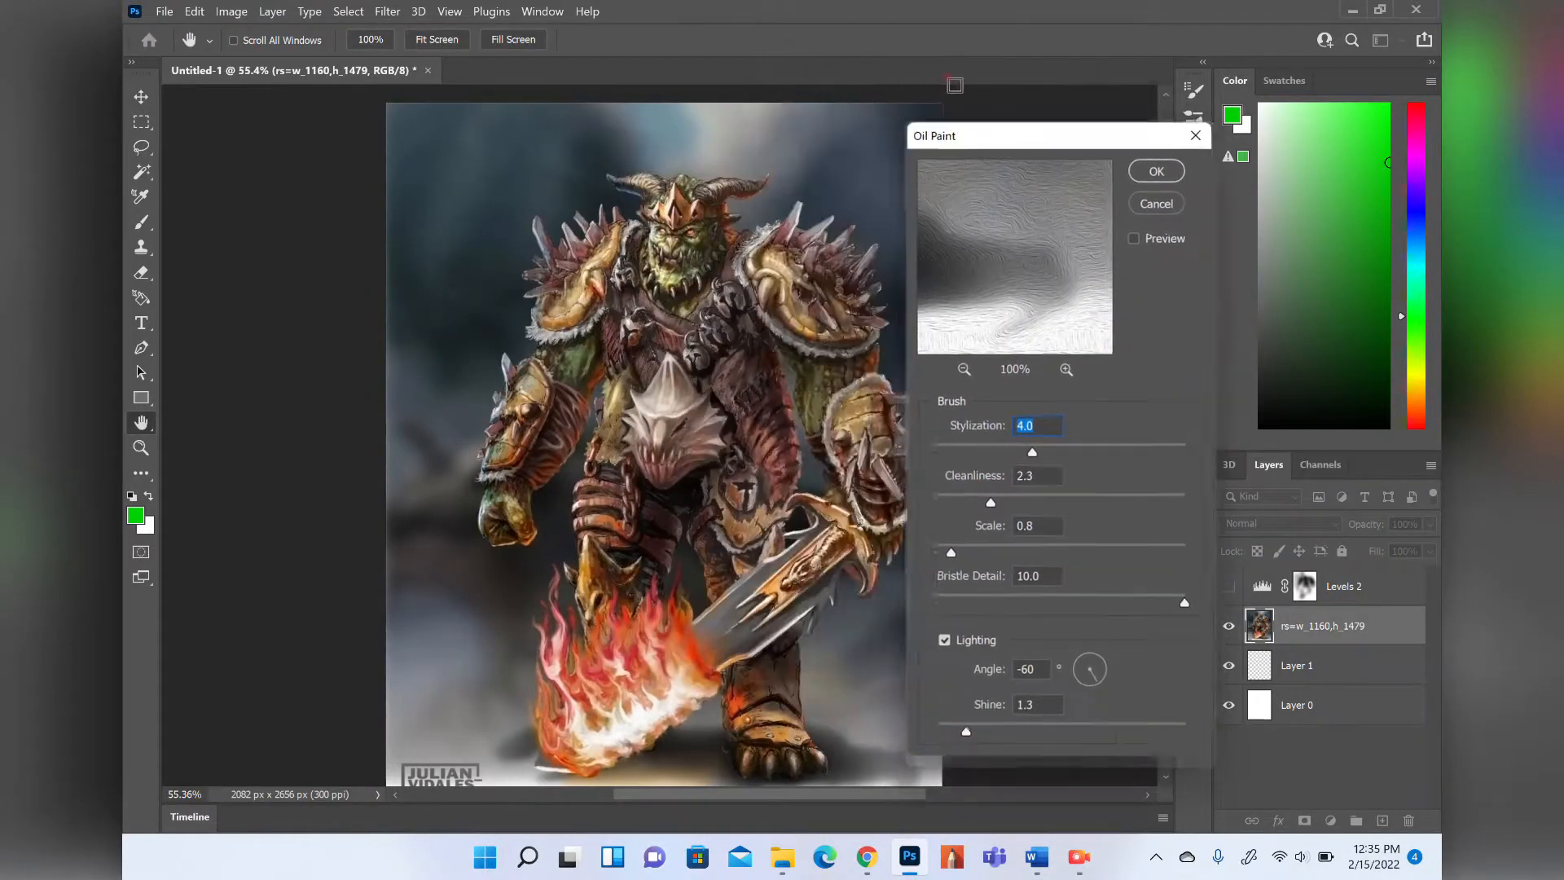
pyautogui.click(1136, 240)
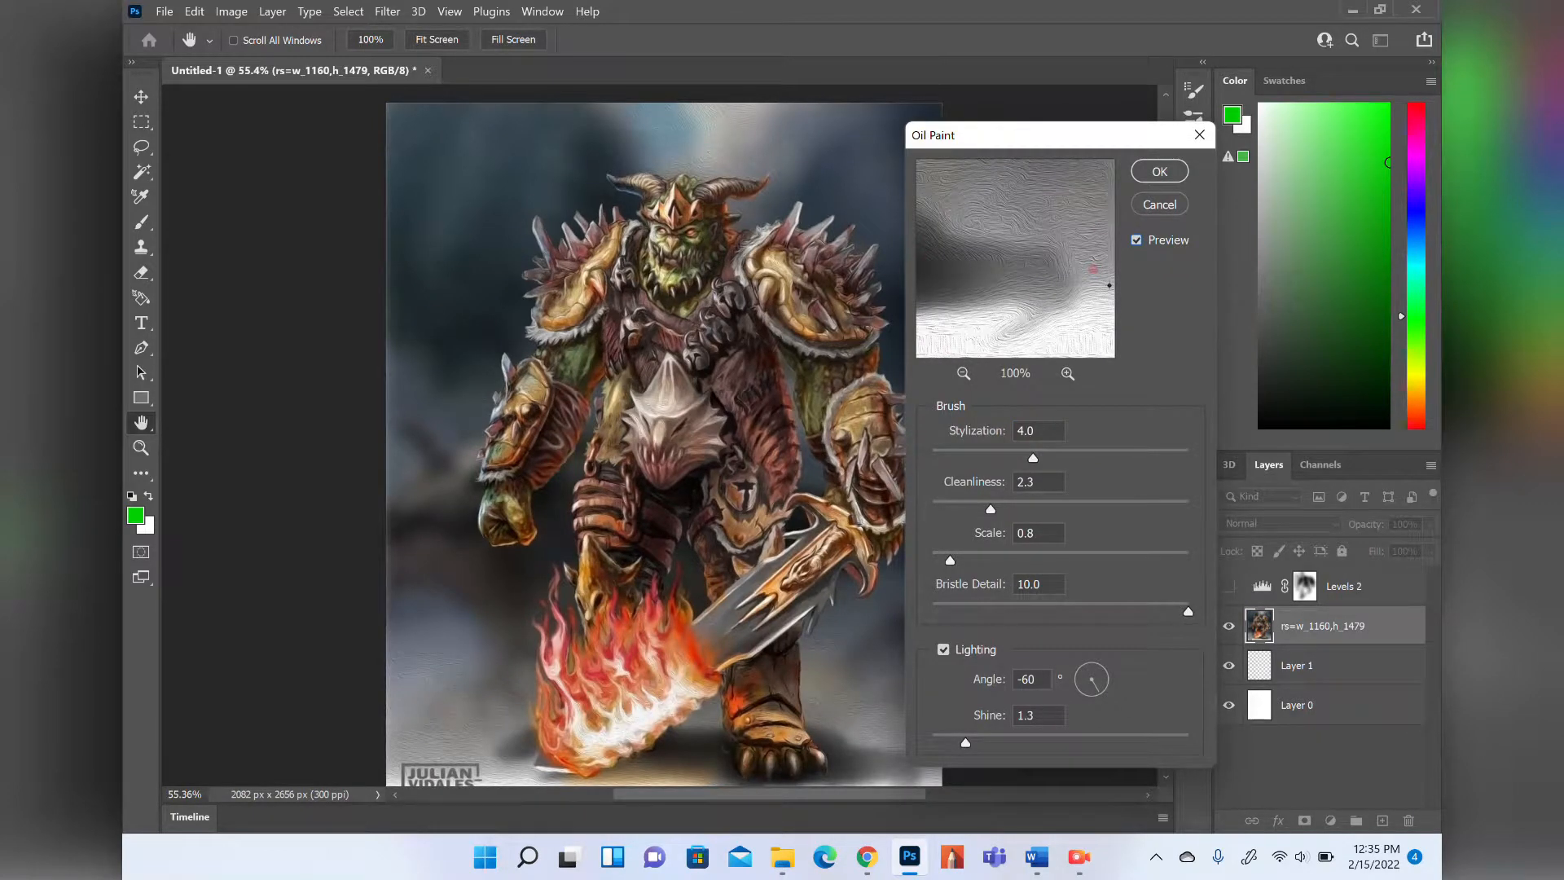
pyautogui.click(1160, 204)
pyautogui.press('l')
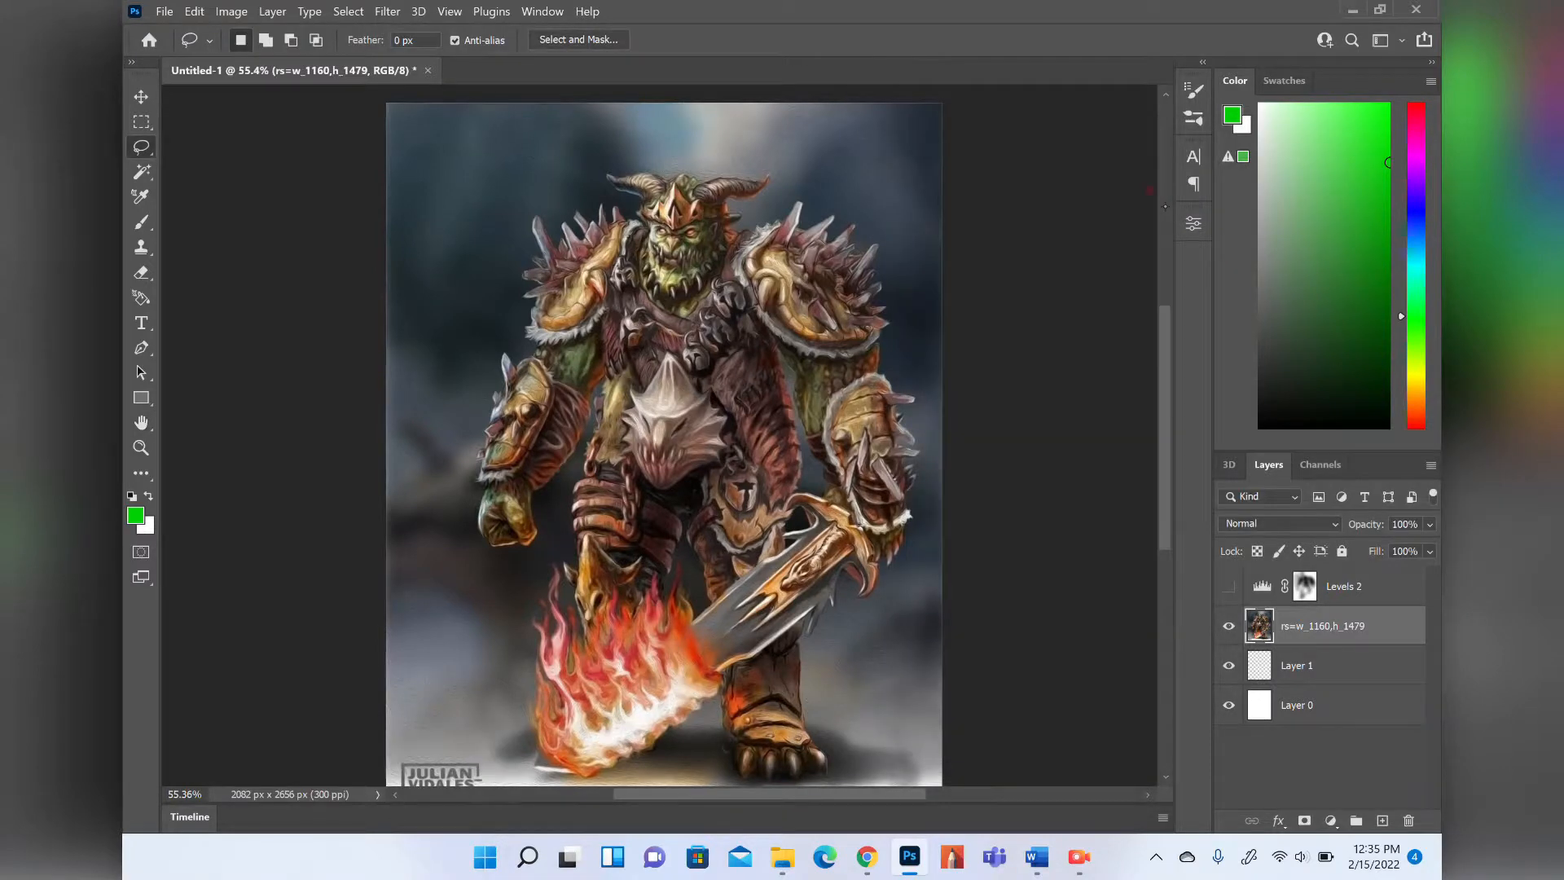
pyautogui.click(388, 11)
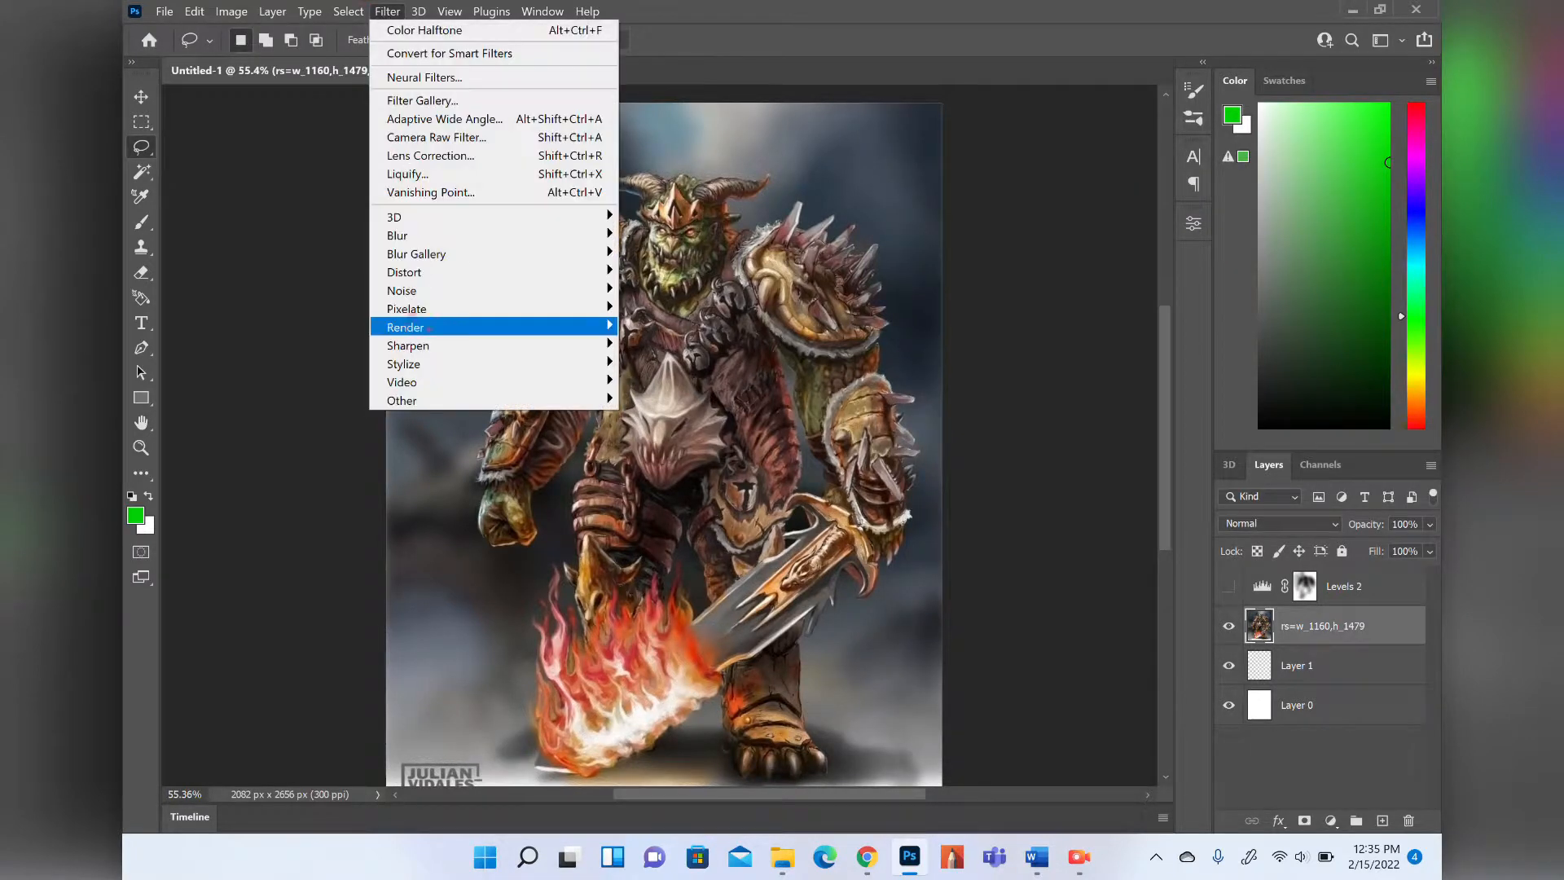
pyautogui.moveTo(431, 355)
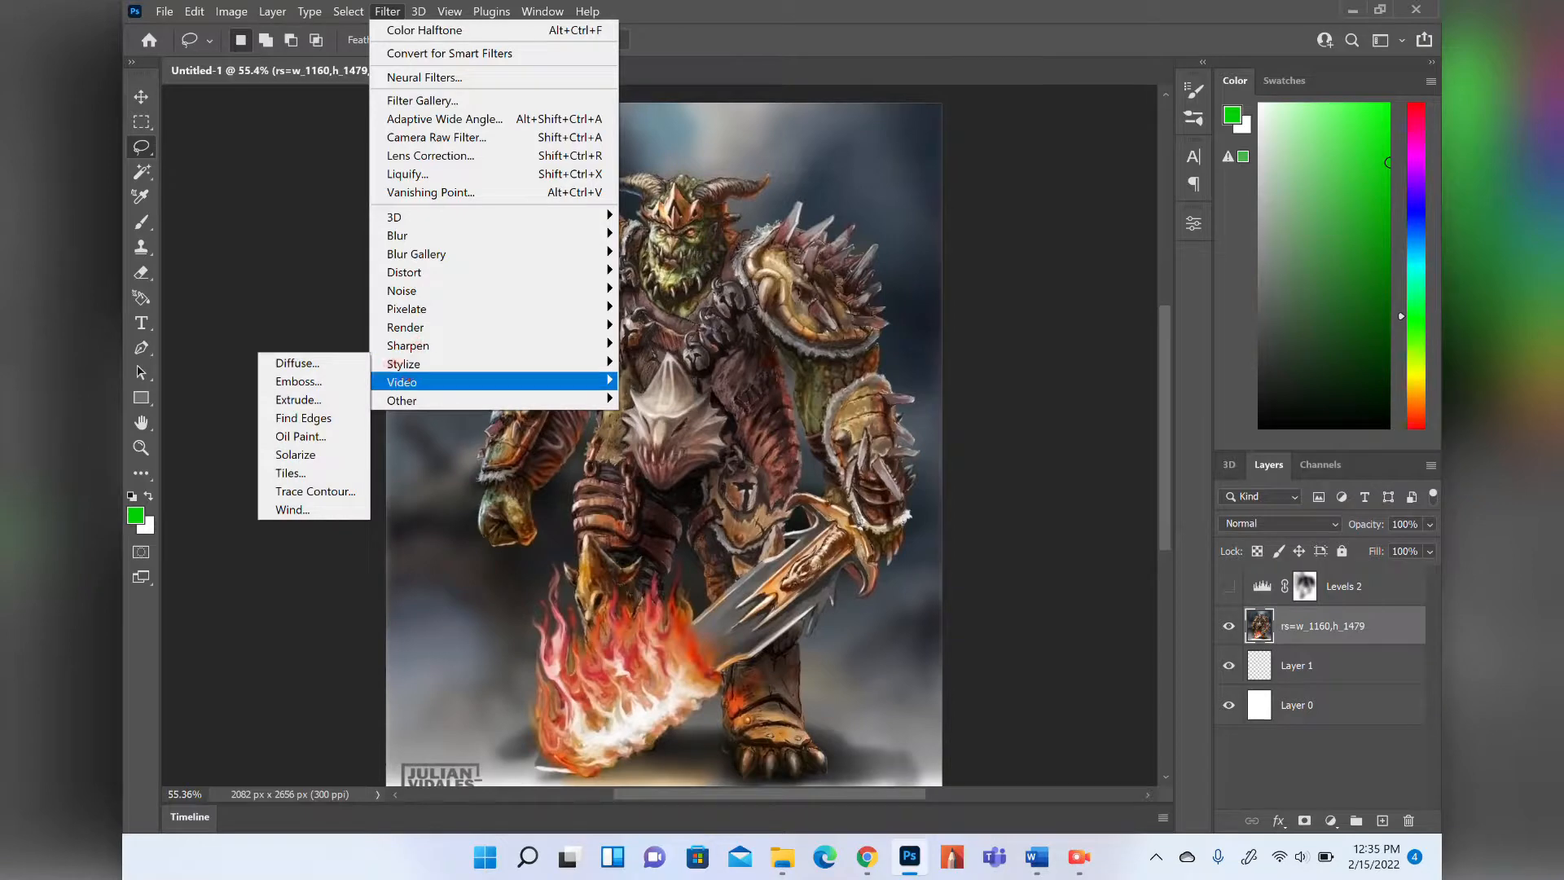
# Cycle through Full Screen Mode With Menu Bar and Full Screen Mode, and return to Standard Screen Mode.
pyautogui.moveTo(450, 12)
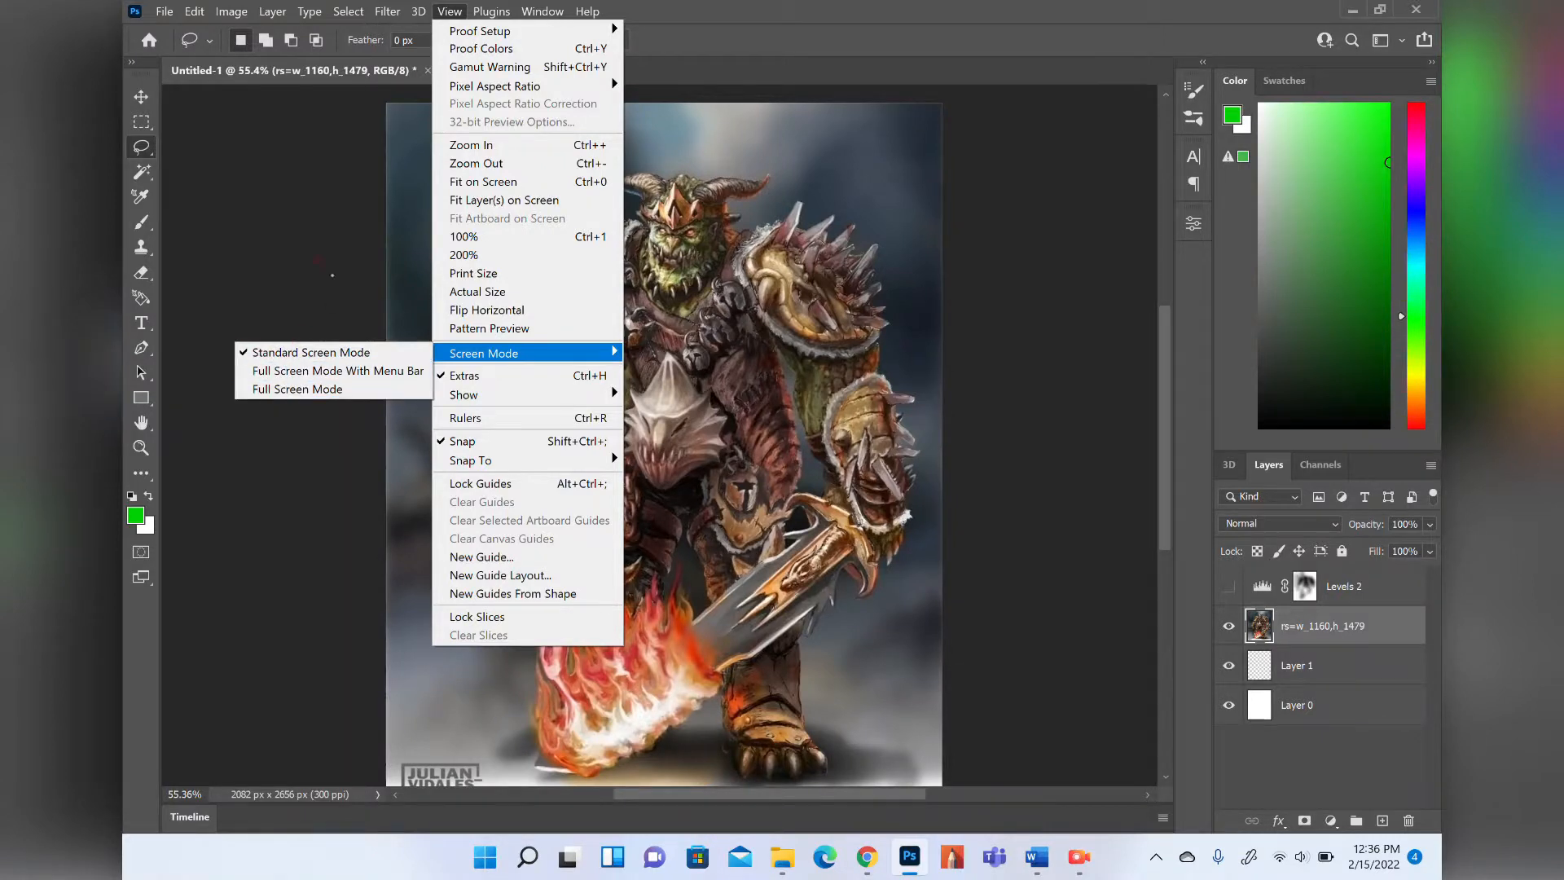
pyautogui.click(333, 274)
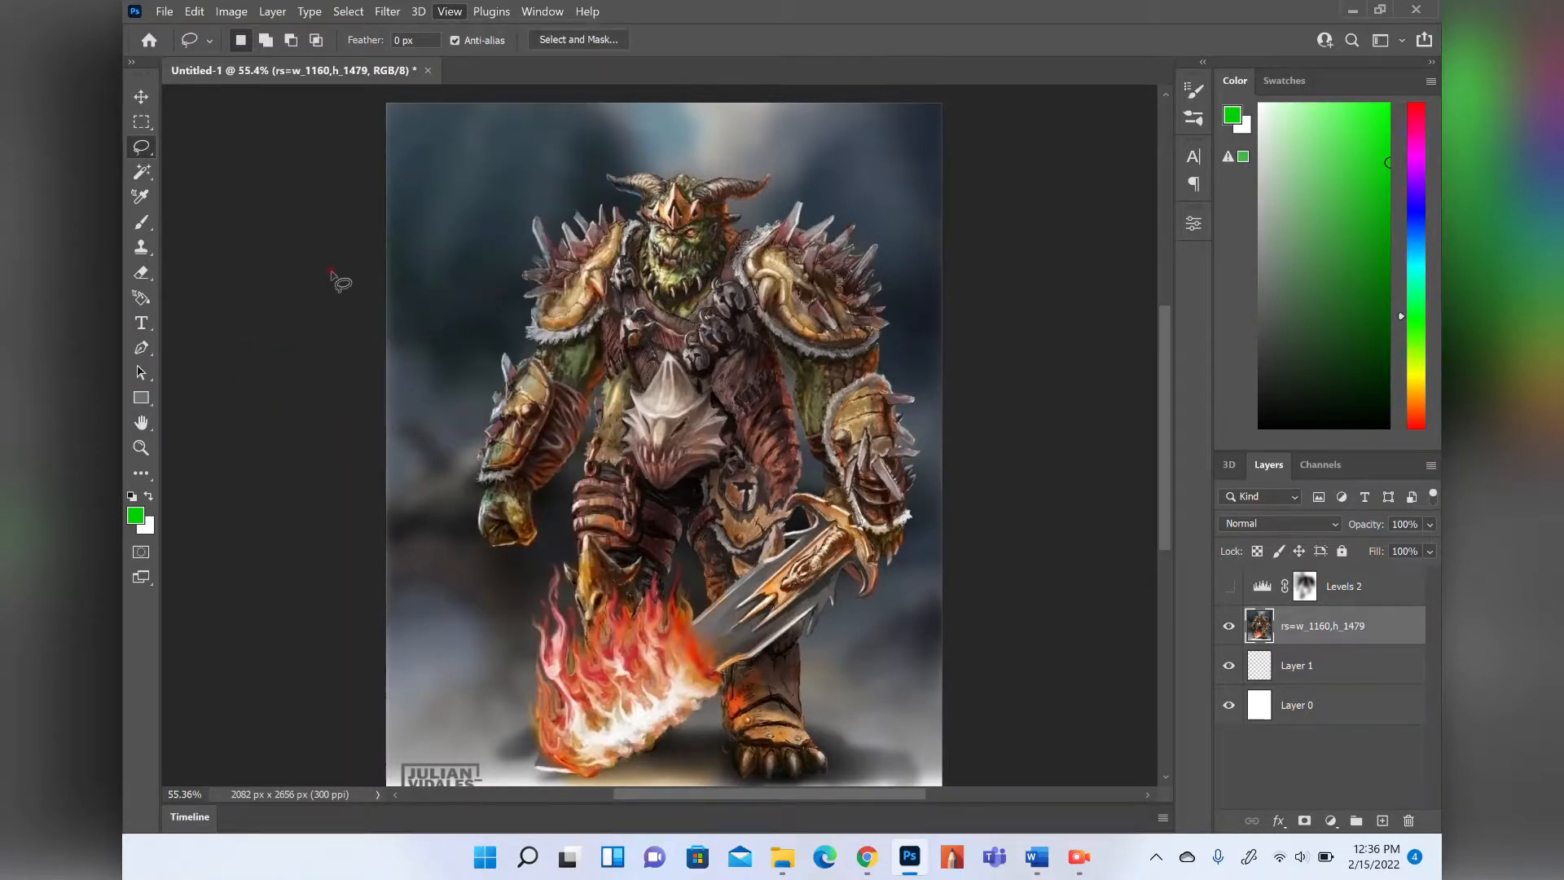
pyautogui.press('f')
pyautogui.hotkey('alt', 'f')
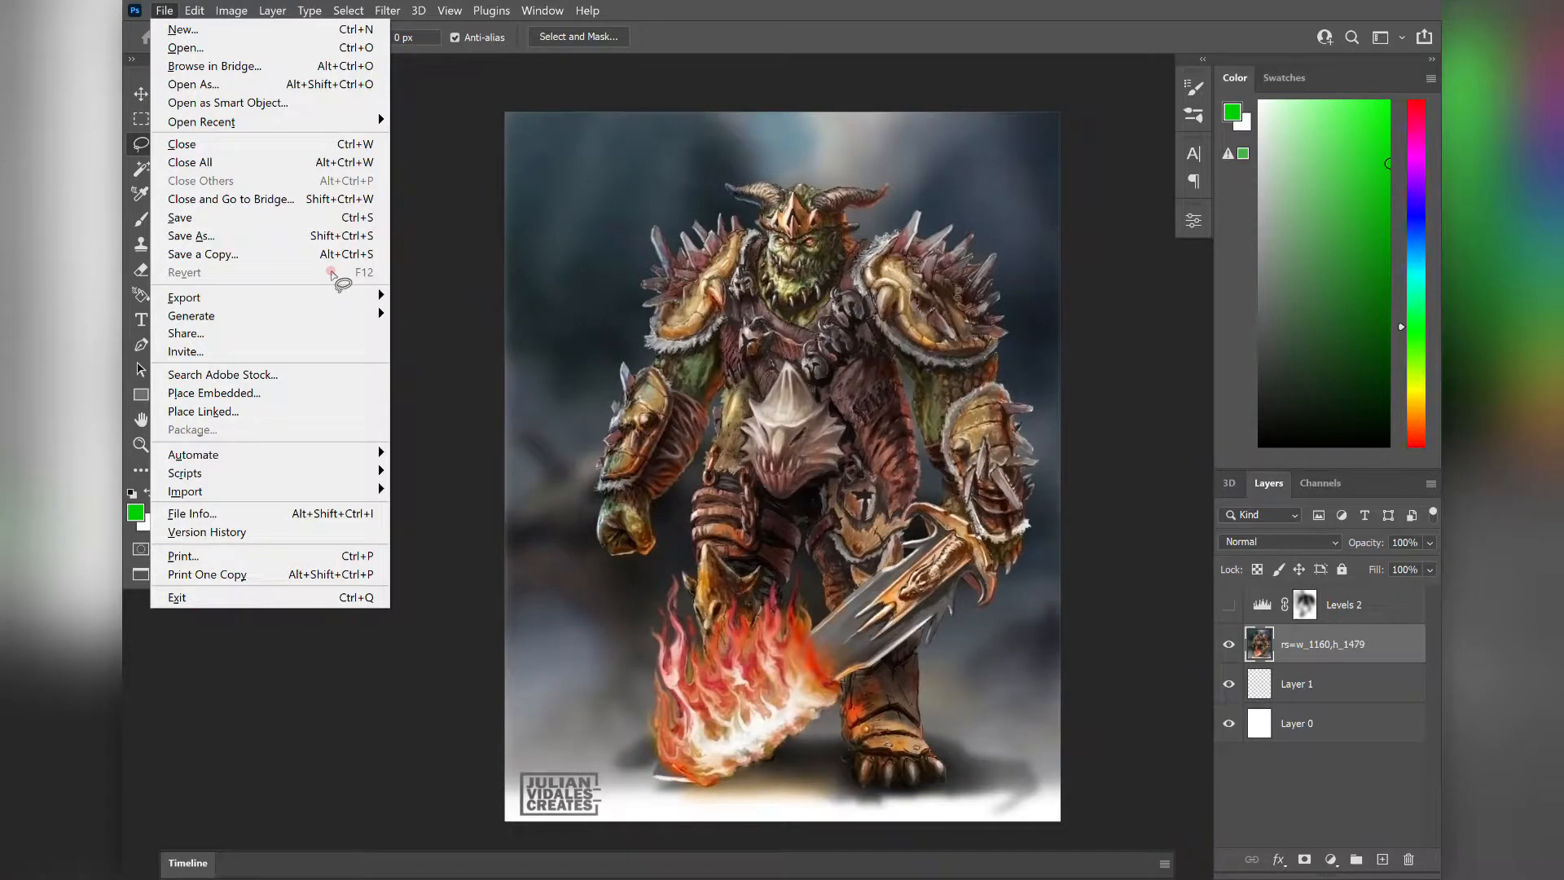
pyautogui.press('Escape')
pyautogui.hotkey('ctrl', 'alt', 'shift', 'i')
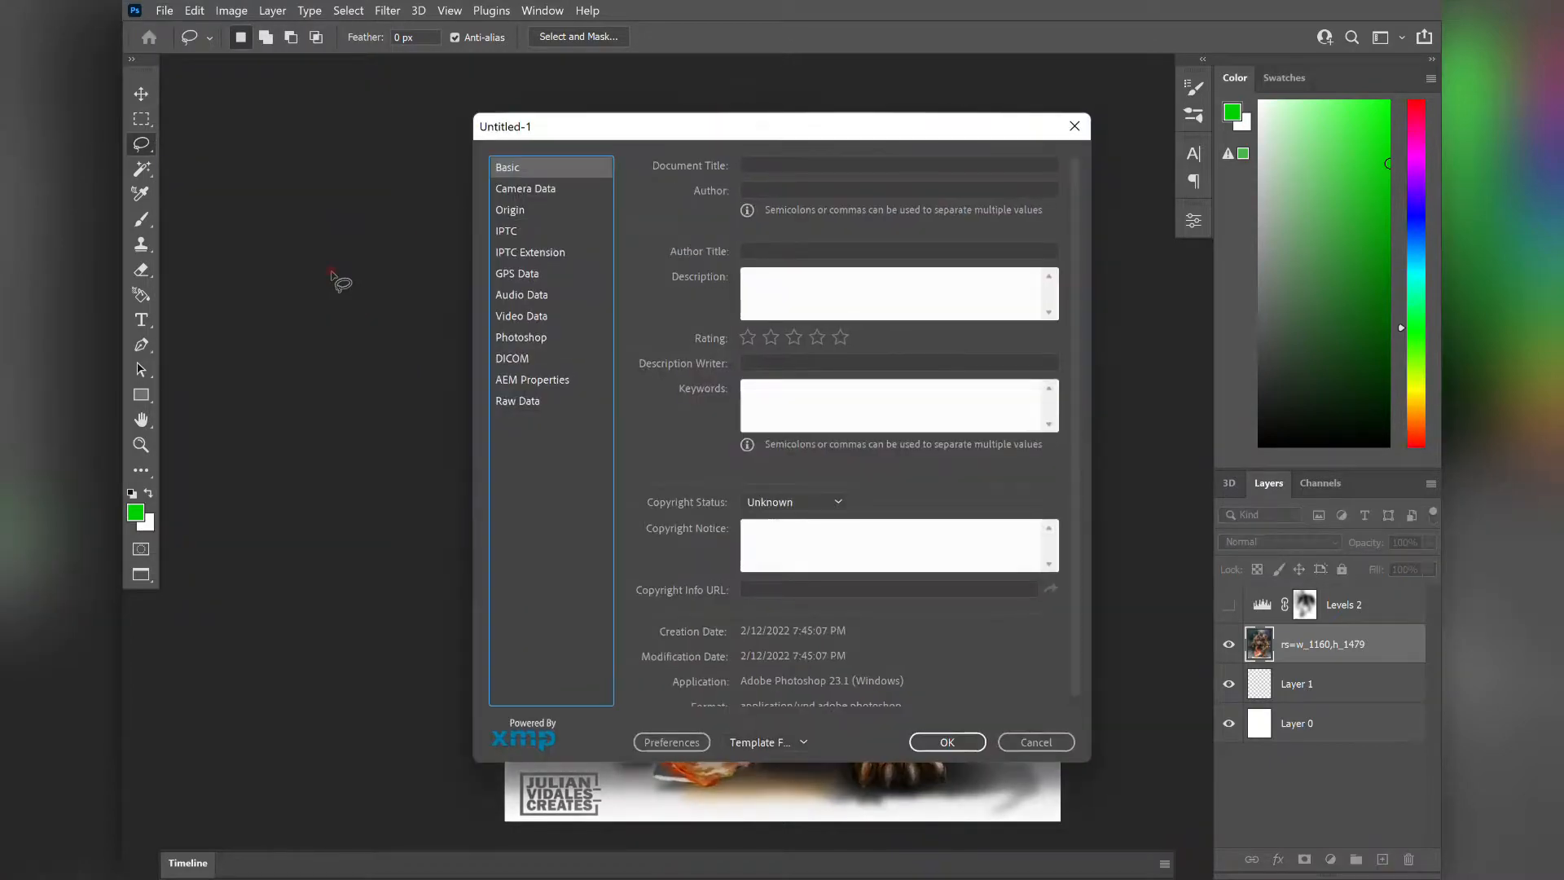
pyautogui.click(1019, 738)
pyautogui.press('f')
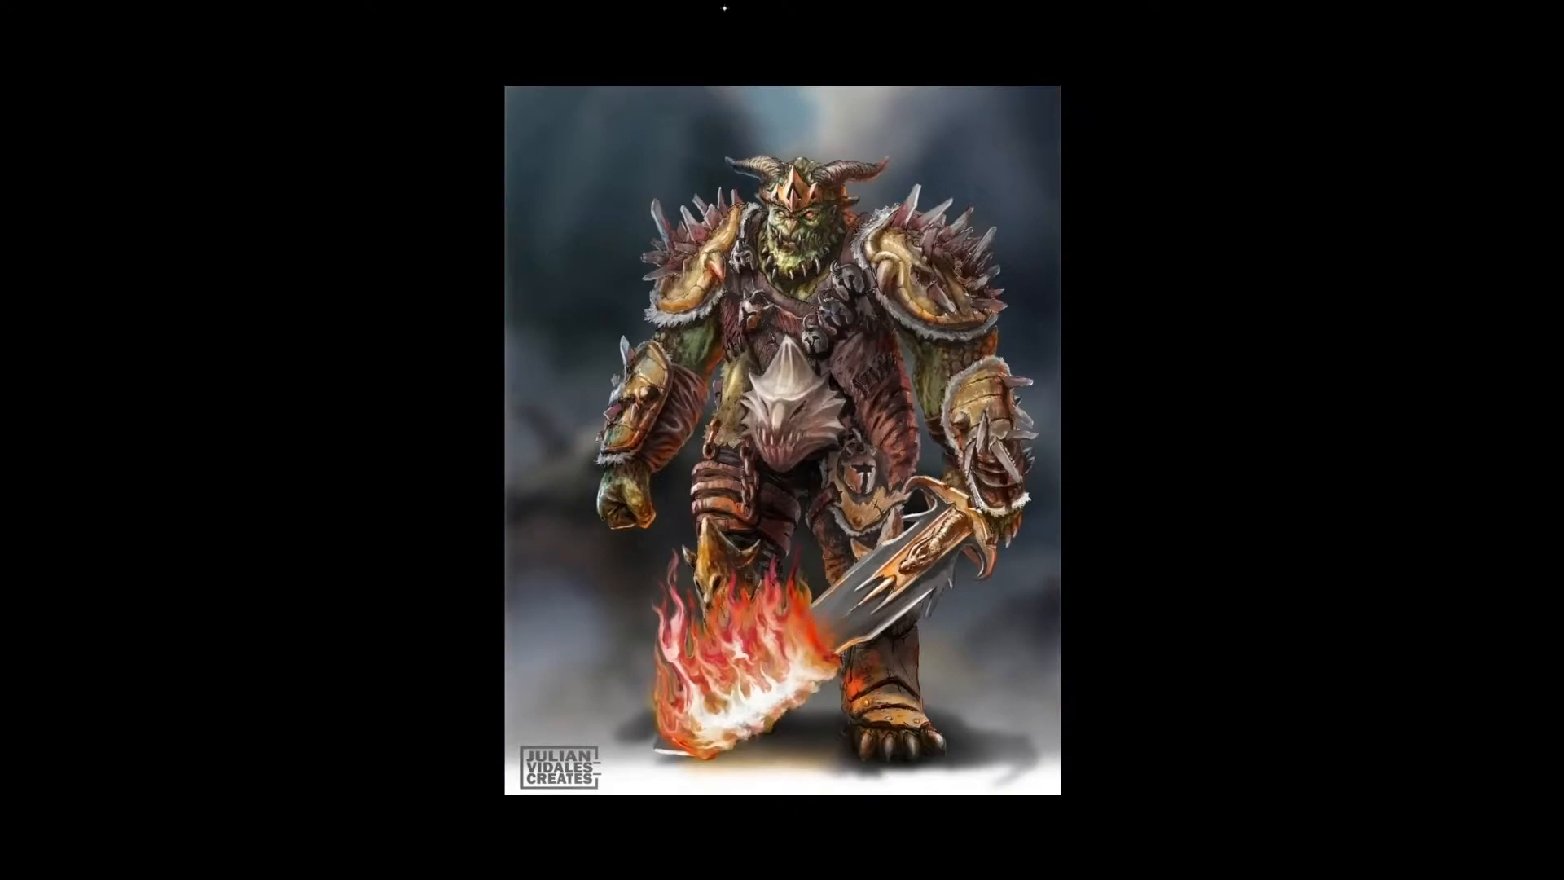
pyautogui.press('f')
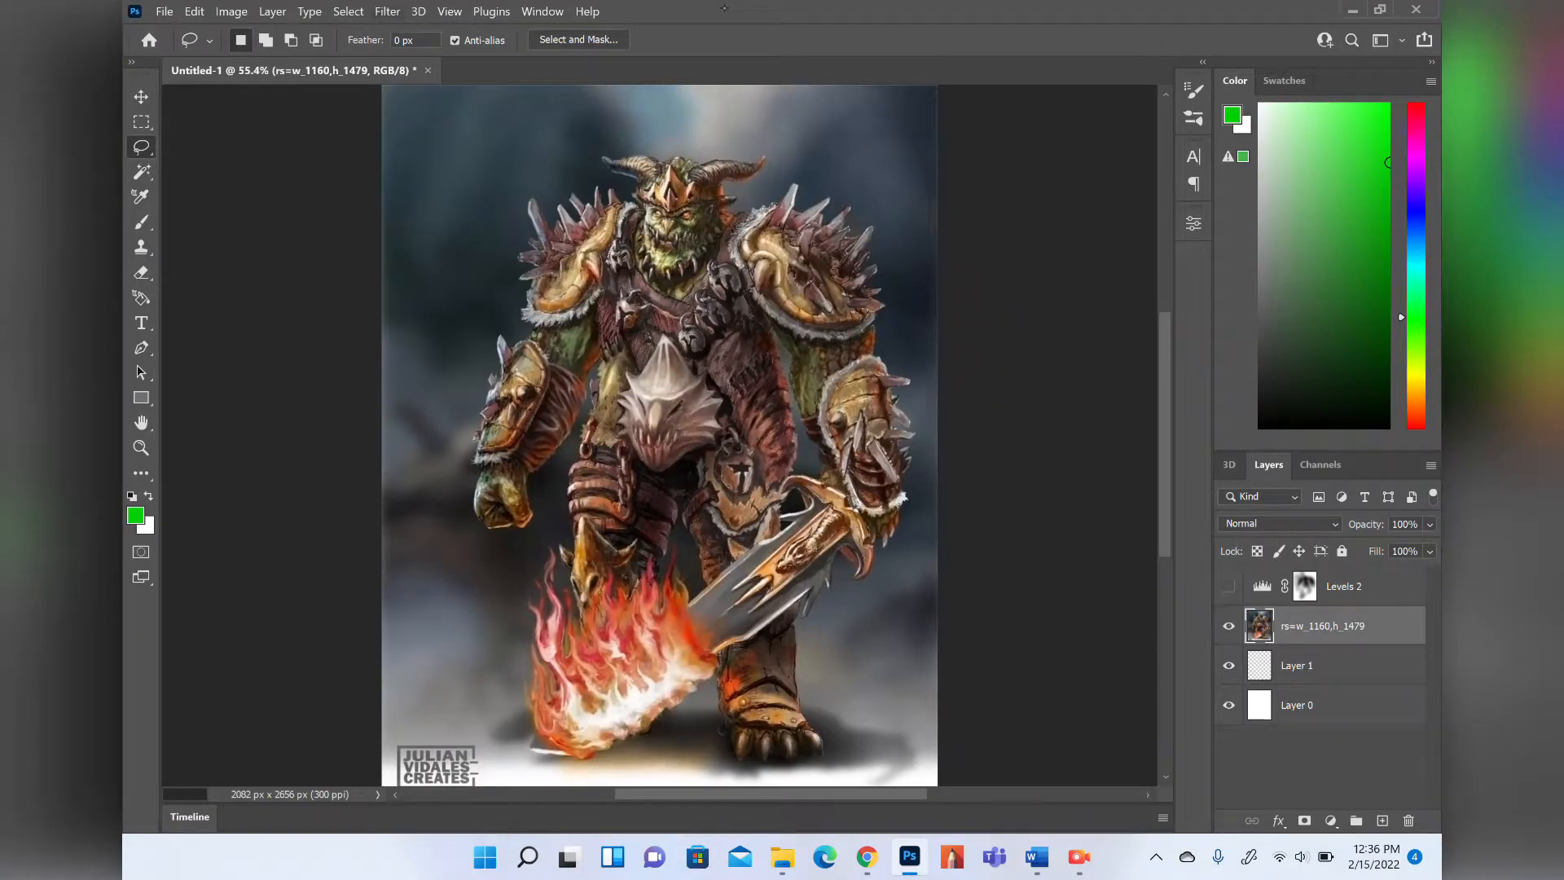
# Display the rulers around the document canvas.
pyautogui.click(385, 12)
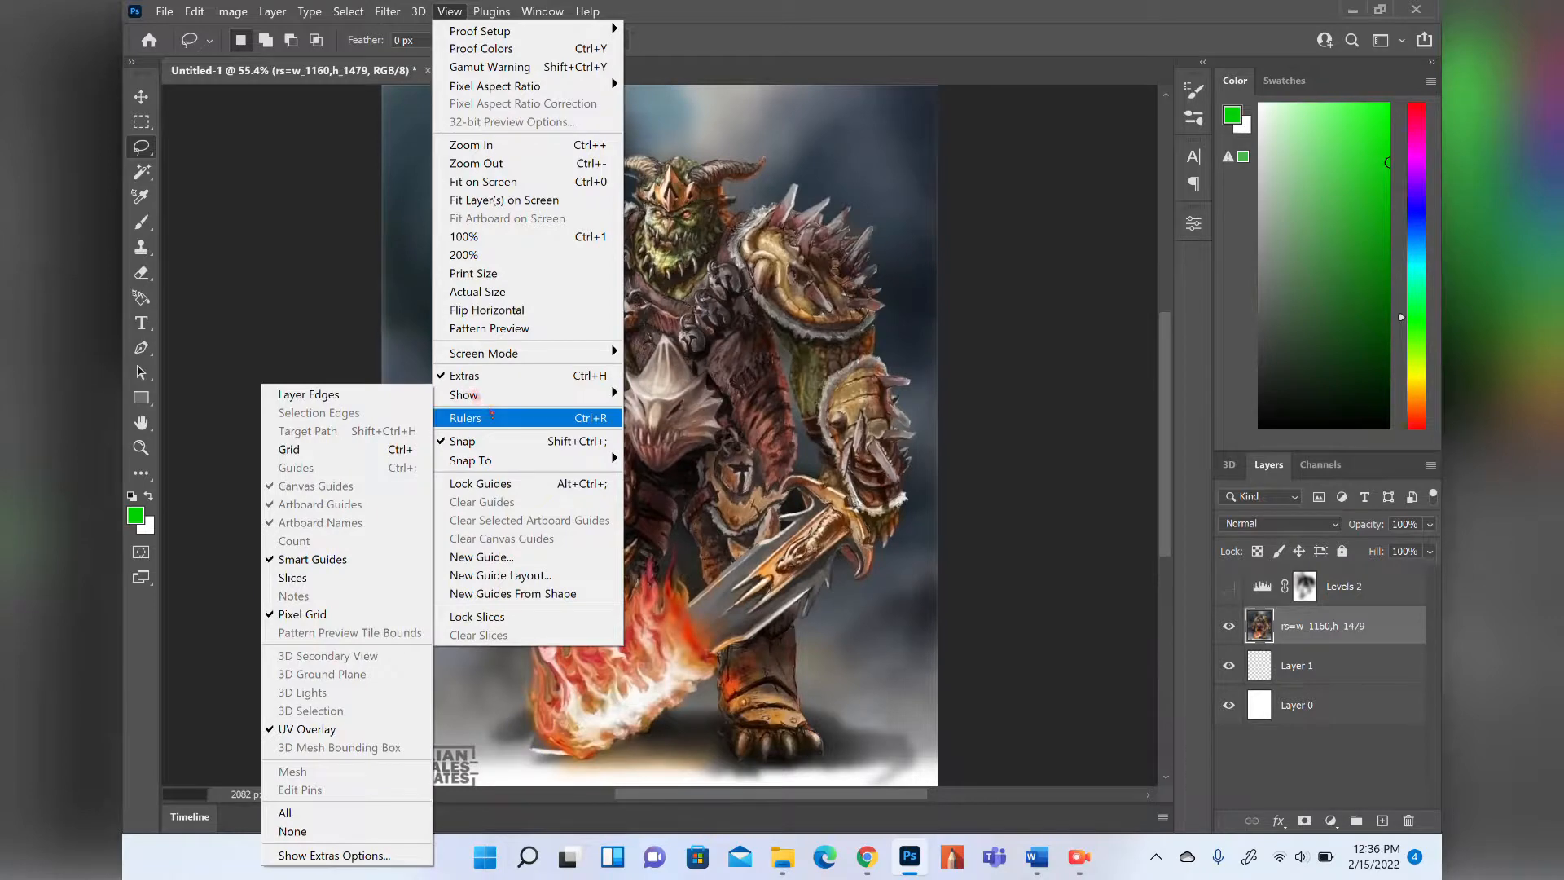
pyautogui.click(491, 416)
pyautogui.moveTo(184, 203); pyautogui.dragTo(183, 227)
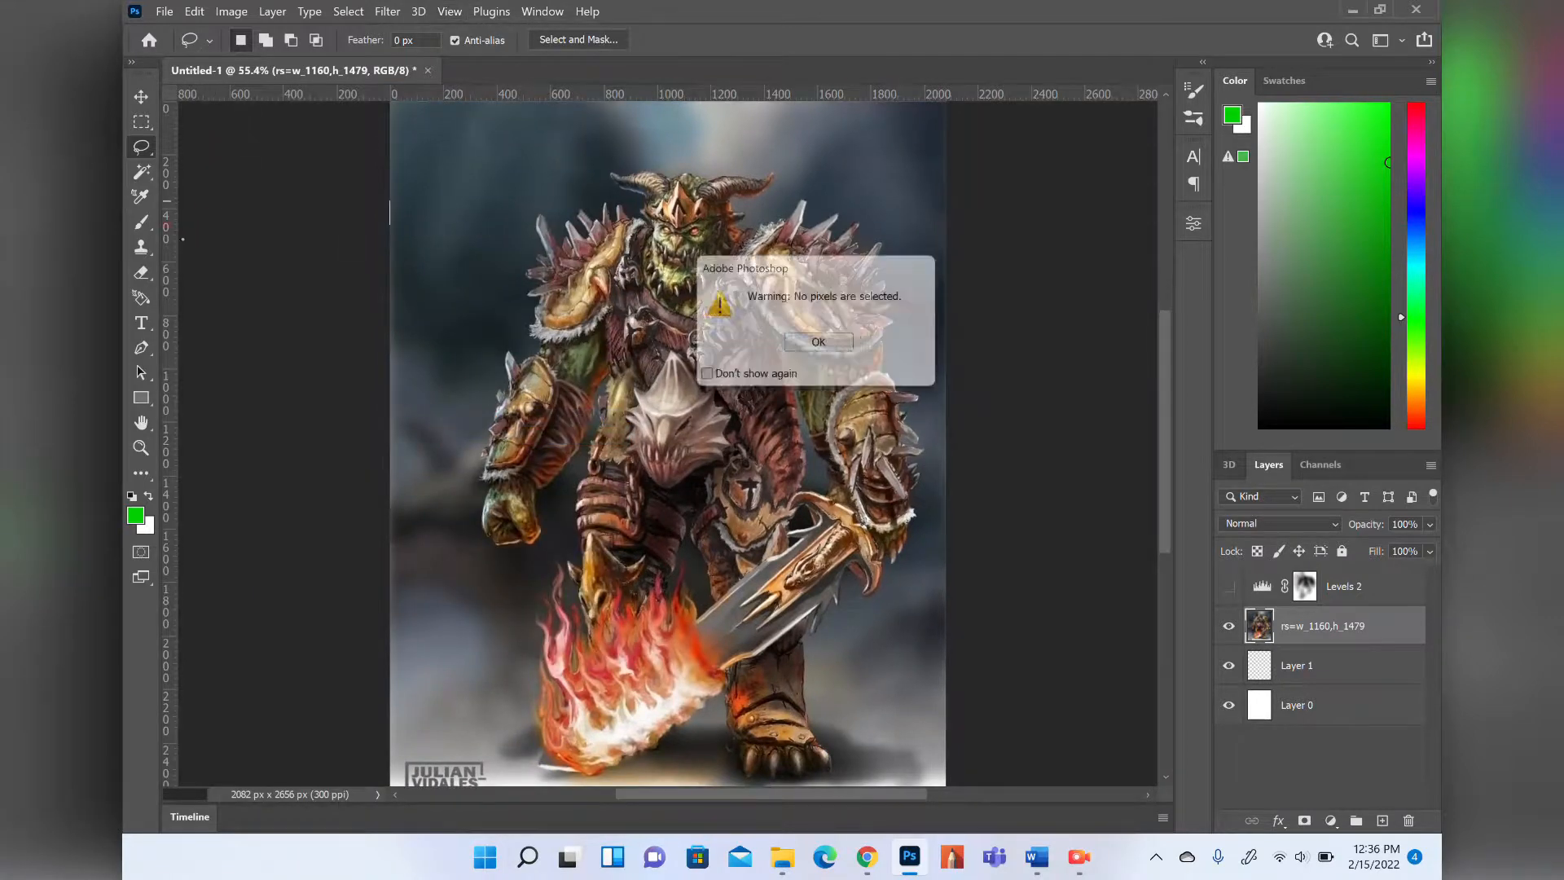
pyautogui.click(787, 336)
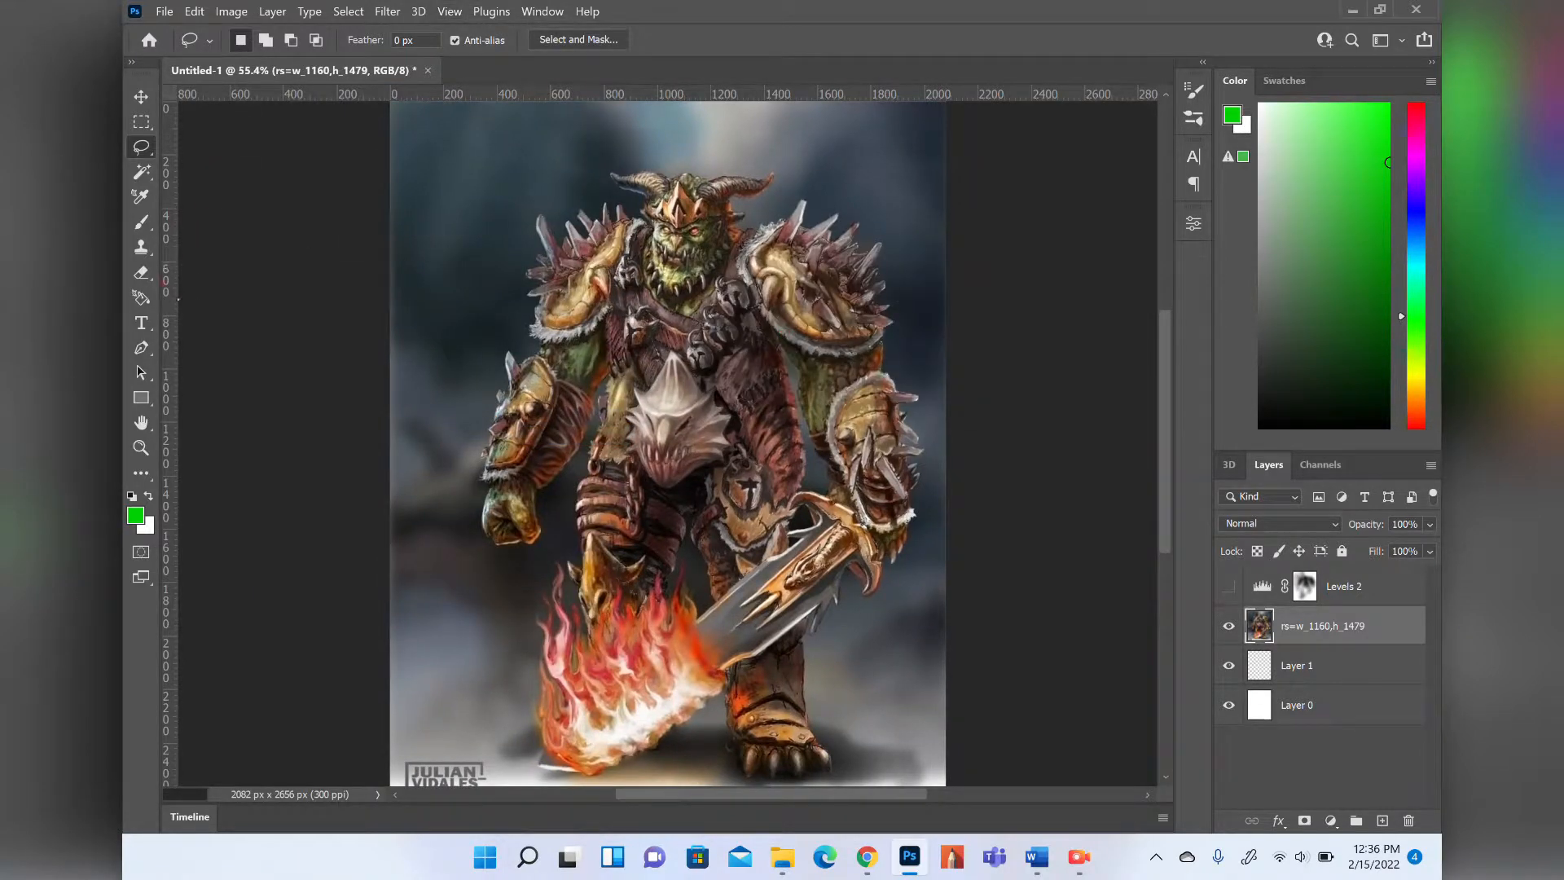
# Place four vertical guides and two horizontal guides across the creature image from the rulers.
pyautogui.moveTo(168, 308); pyautogui.dragTo(483, 326)
pyautogui.moveTo(169, 342); pyautogui.dragTo(605, 391)
pyautogui.moveTo(169, 346); pyautogui.dragTo(724, 409)
pyautogui.moveTo(168, 375); pyautogui.dragTo(857, 399)
pyautogui.moveTo(540, 90); pyautogui.dragTo(539, 351)
pyautogui.moveTo(543, 94); pyautogui.dragTo(545, 489)
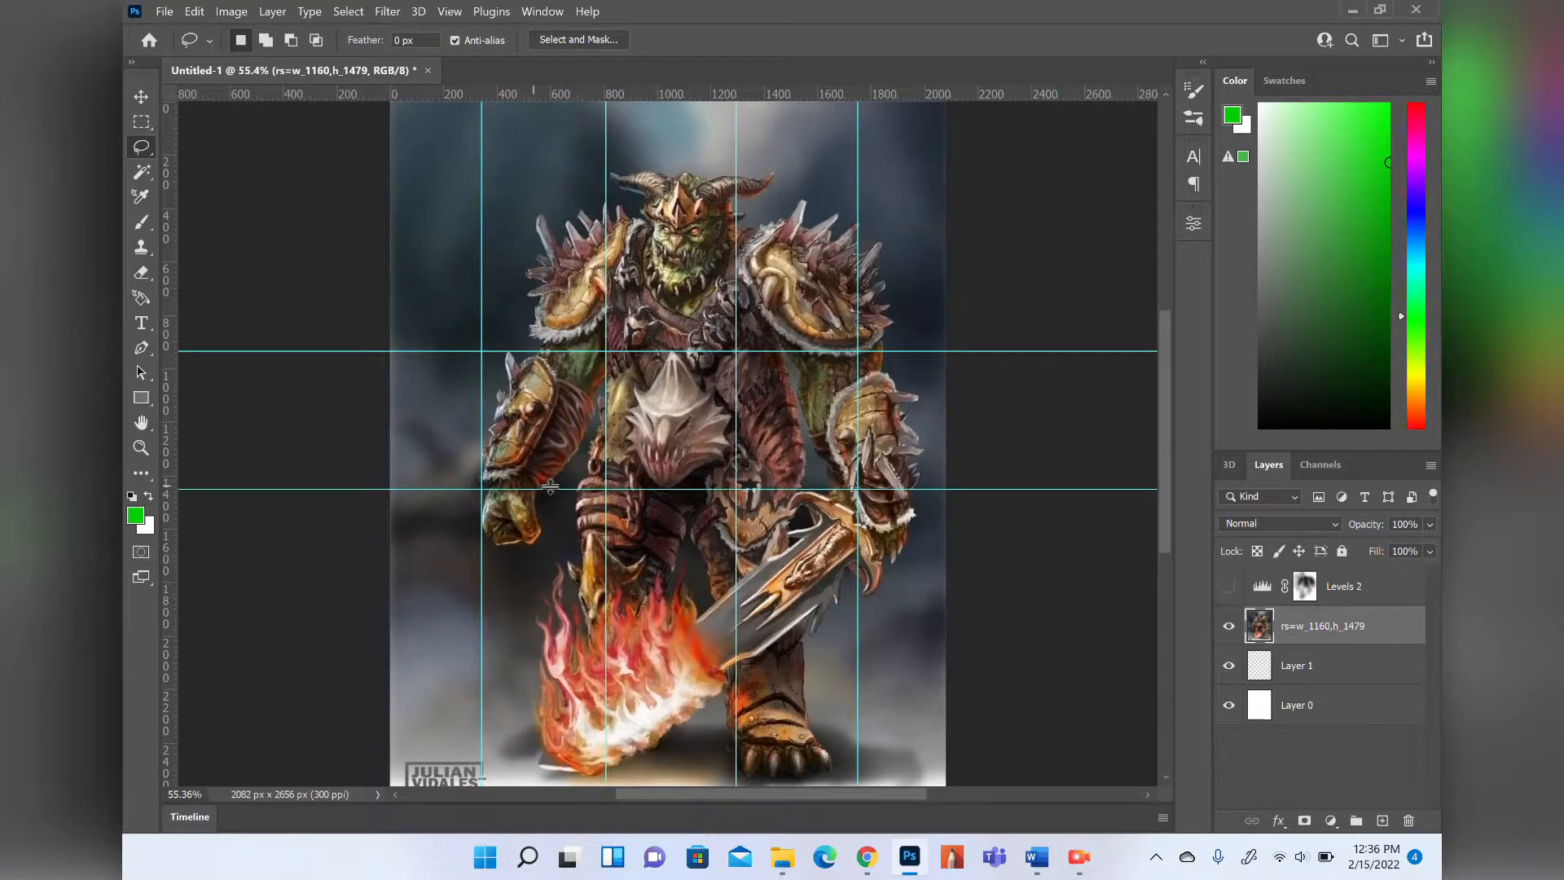
# Move the upper horizontal guide up to the creature's chin and the lower one up to its belly plate.
pyautogui.click(141, 96)
pyautogui.moveTo(368, 350); pyautogui.dragTo(374, 272)
pyautogui.moveTo(363, 488); pyautogui.dragTo(362, 416)
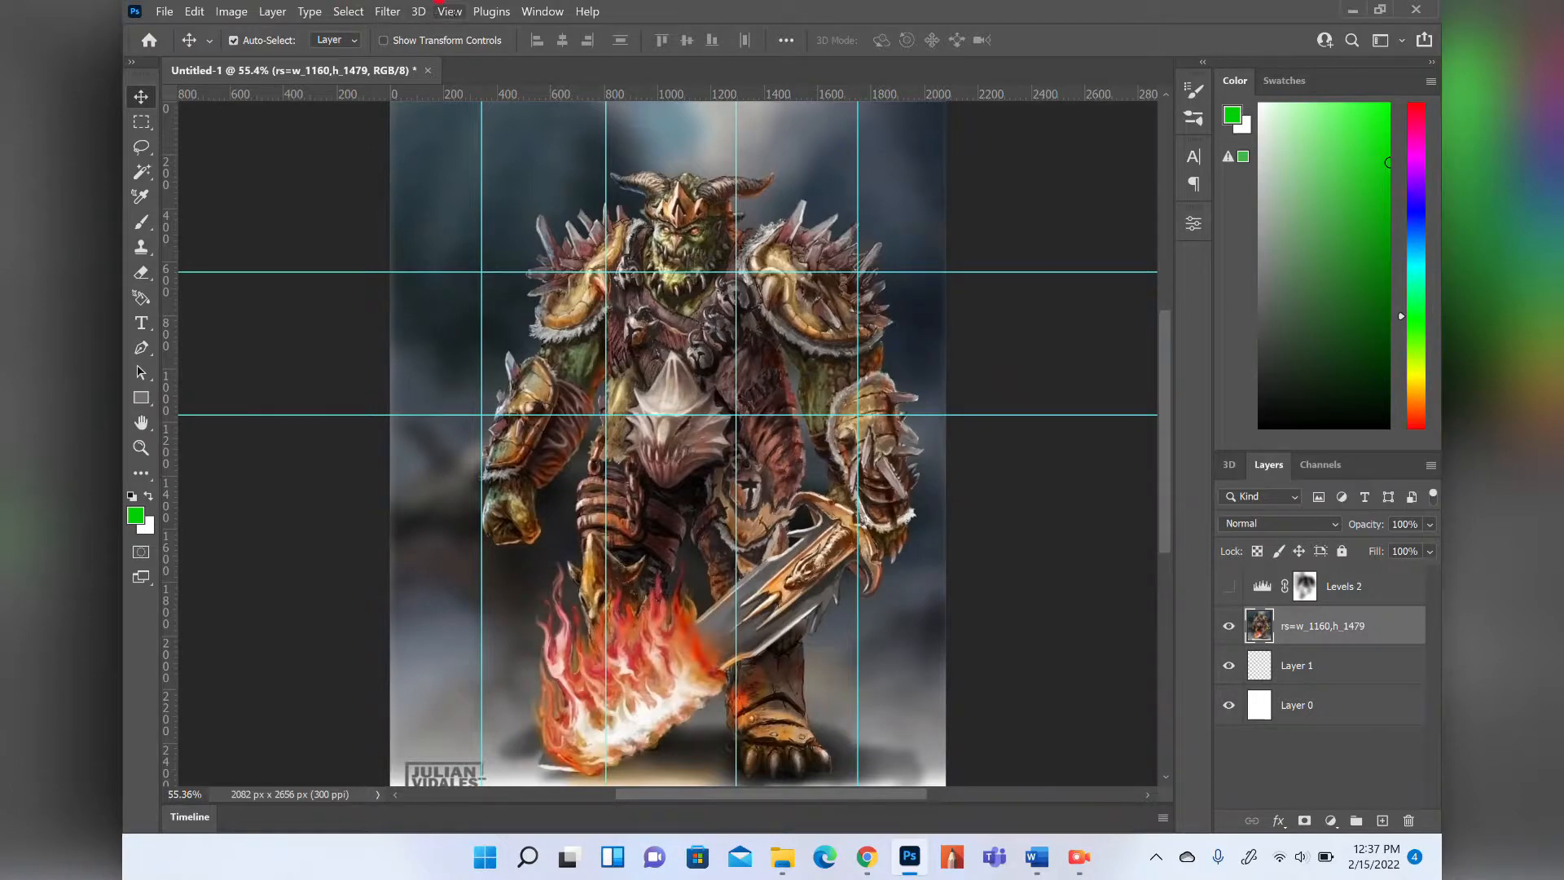
# Turn off snapping and hide the guides on the canvas.
pyautogui.click(449, 11)
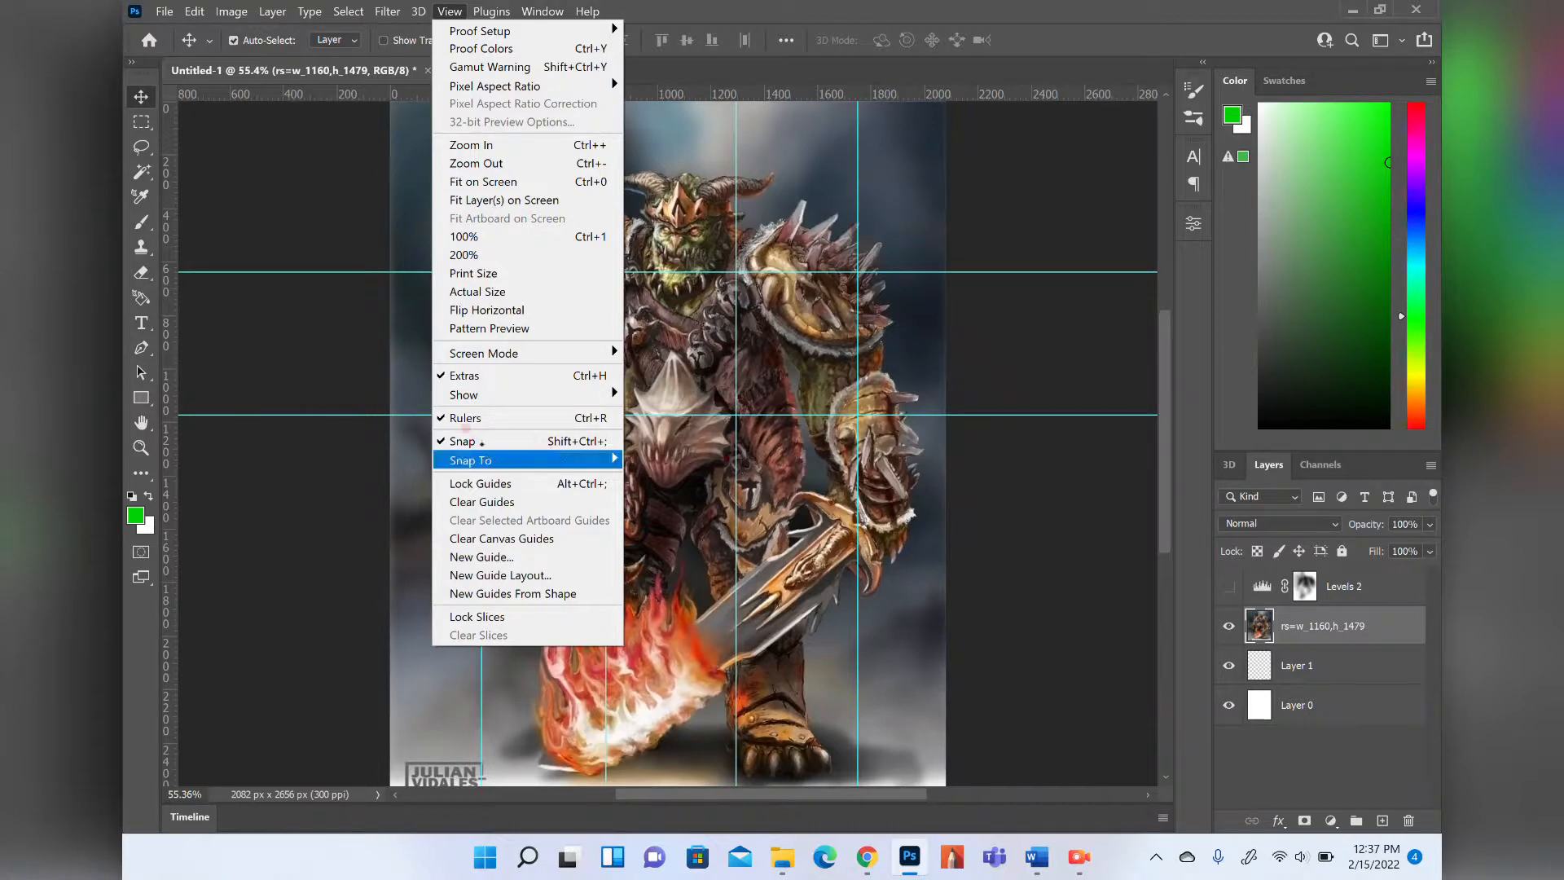
pyautogui.click(448, 441)
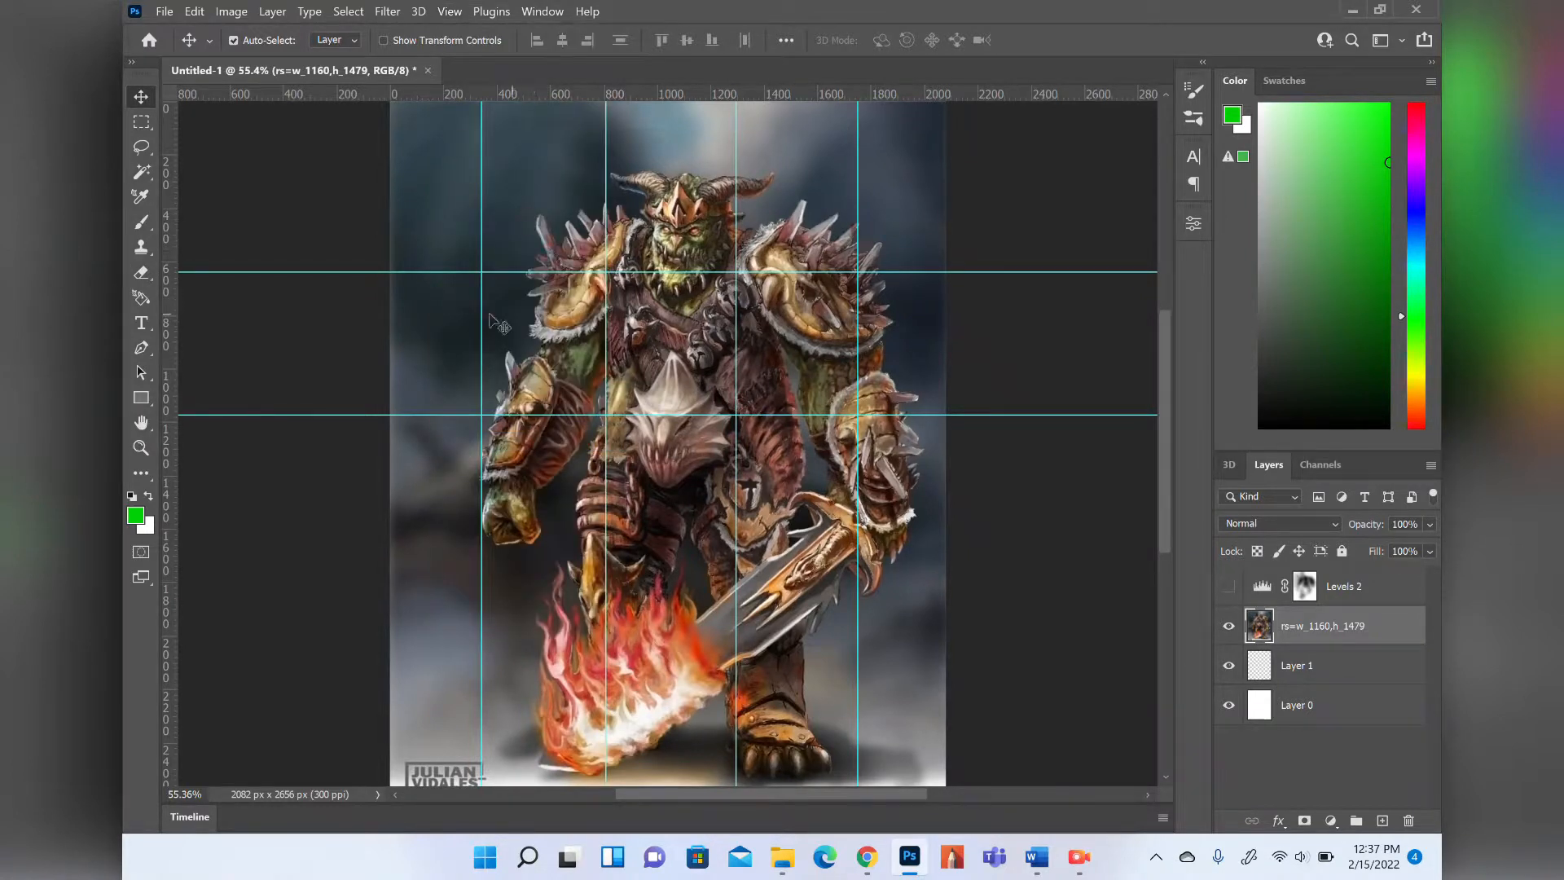
pyautogui.click(387, 12)
pyautogui.moveTo(449, 12)
pyautogui.moveTo(463, 459)
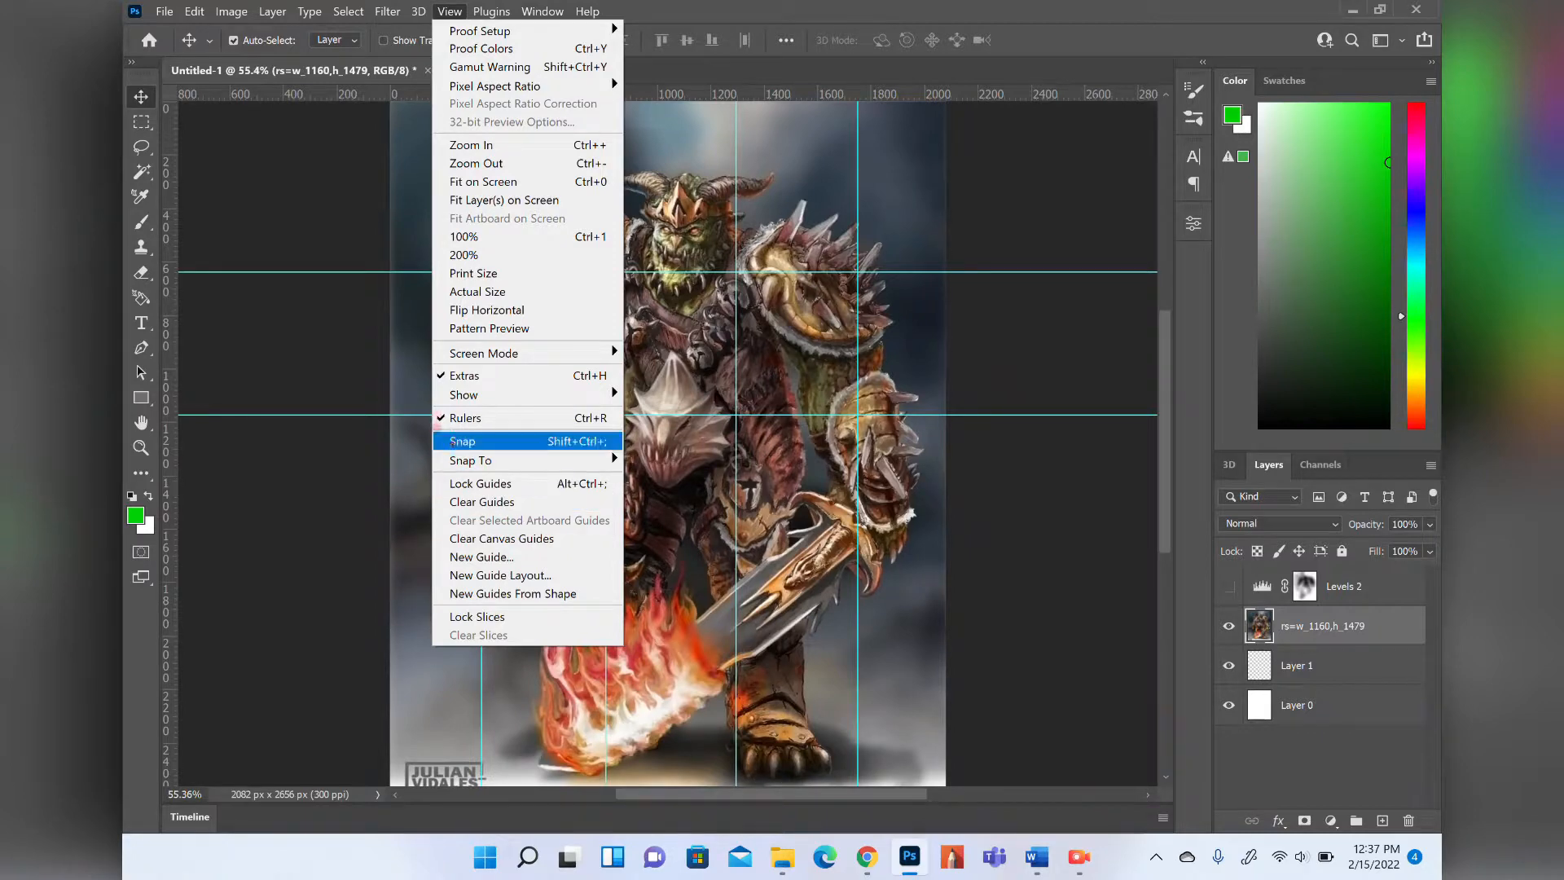
pyautogui.moveTo(489, 389)
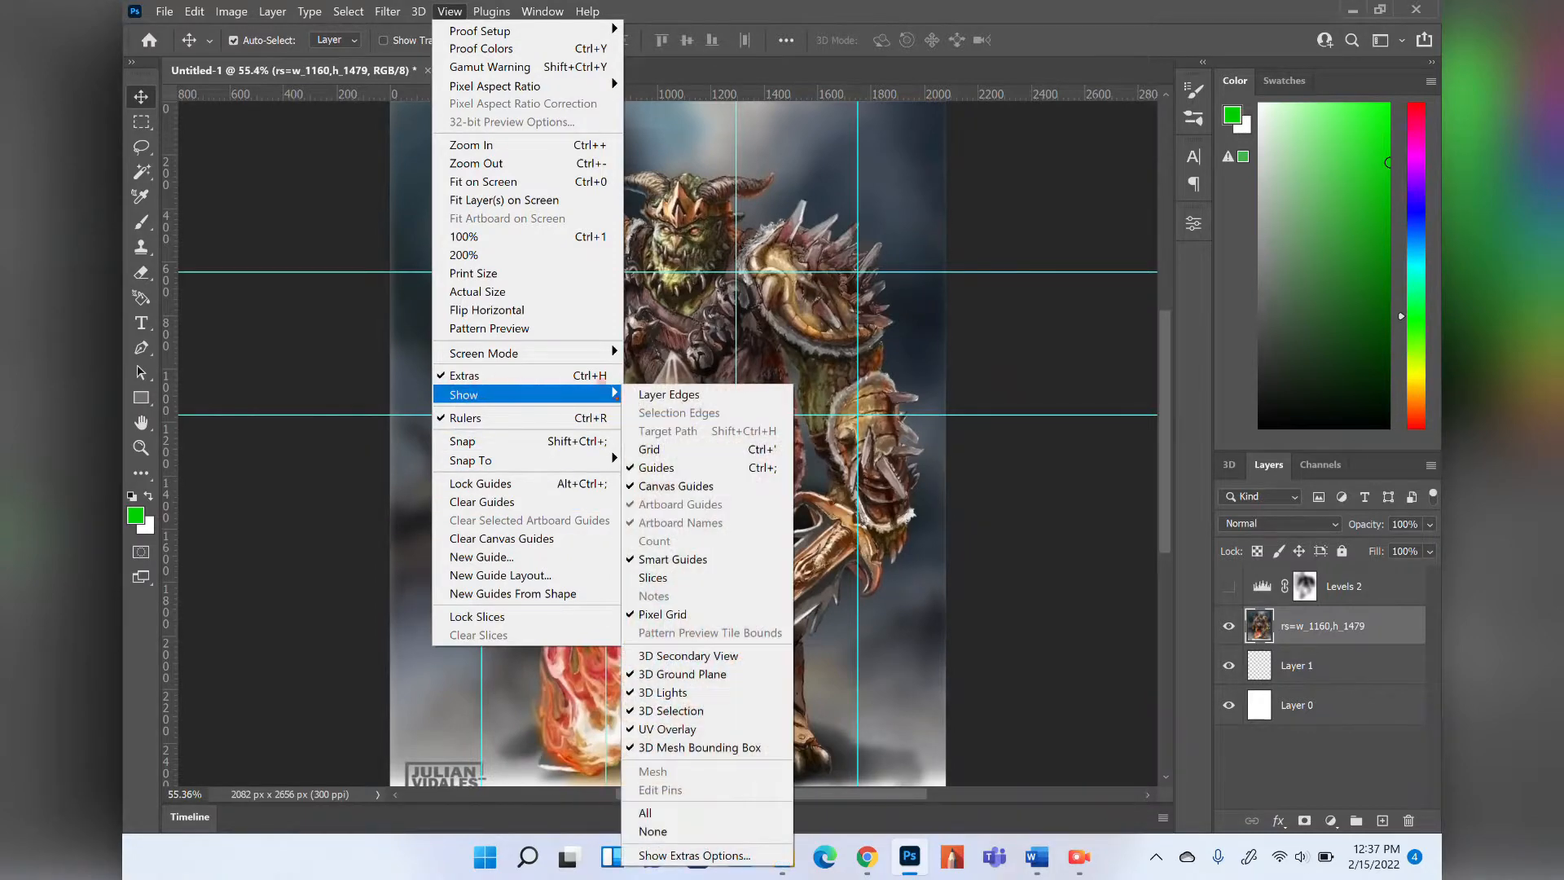
pyautogui.click(632, 460)
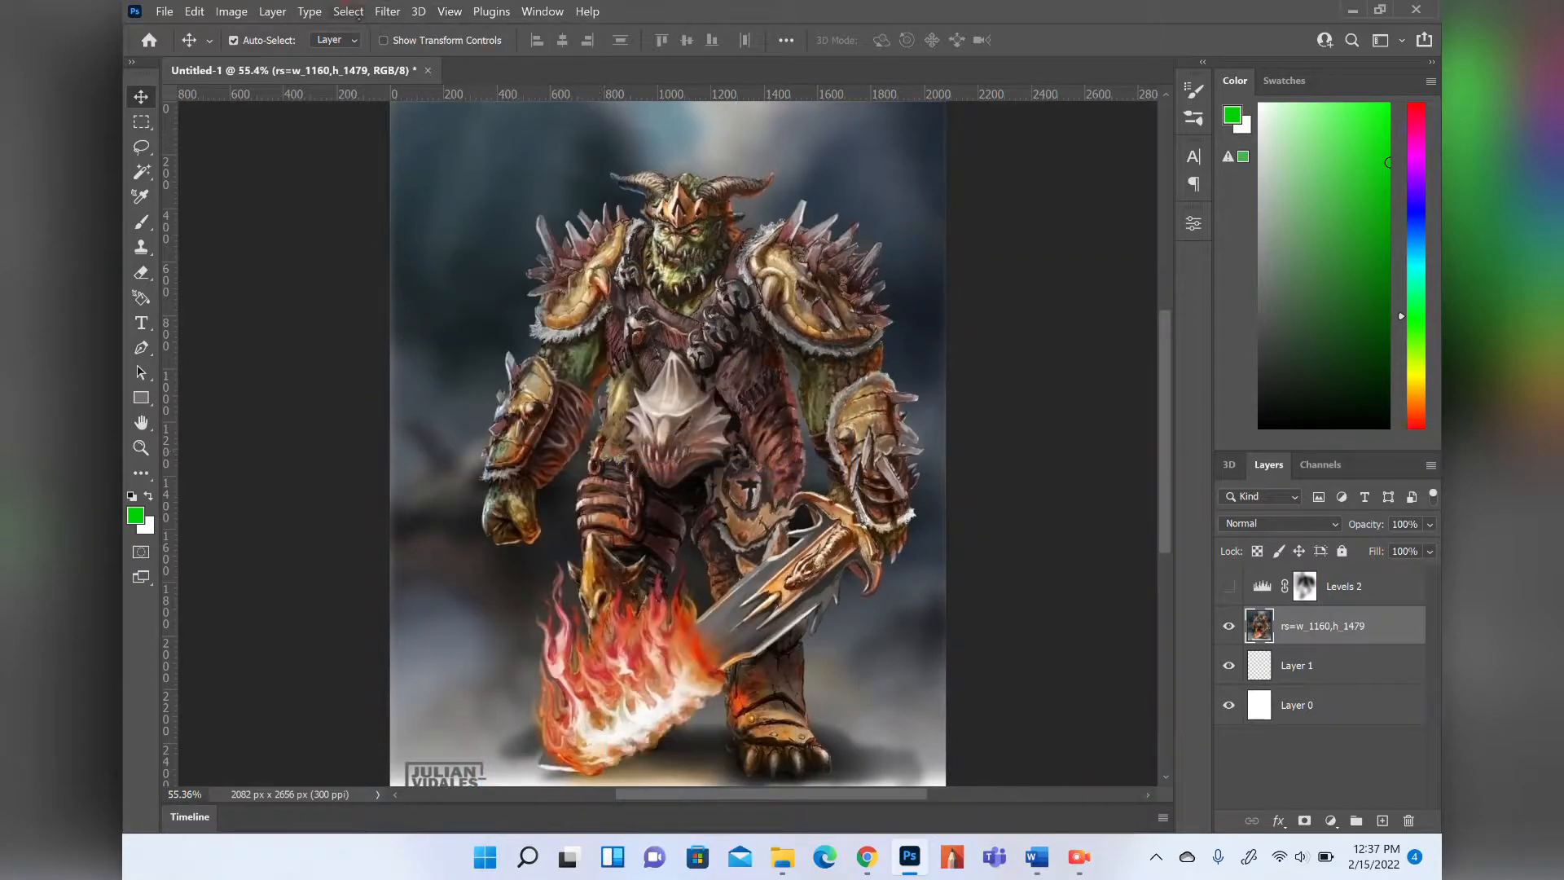
# Hide the Color panel and show it again.
pyautogui.click(346, 12)
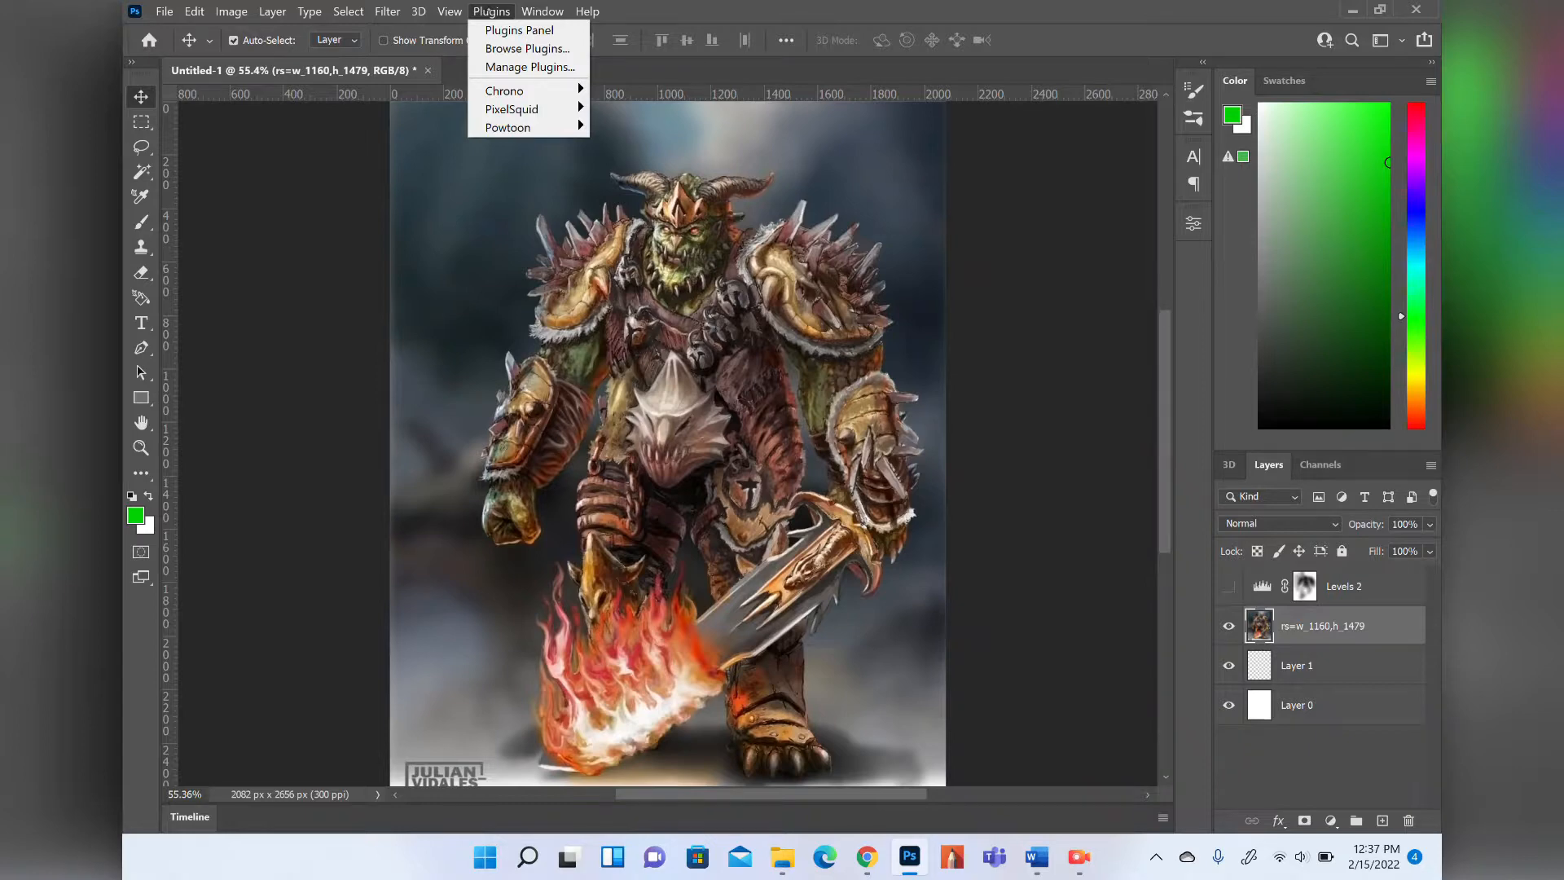
pyautogui.moveTo(539, 11)
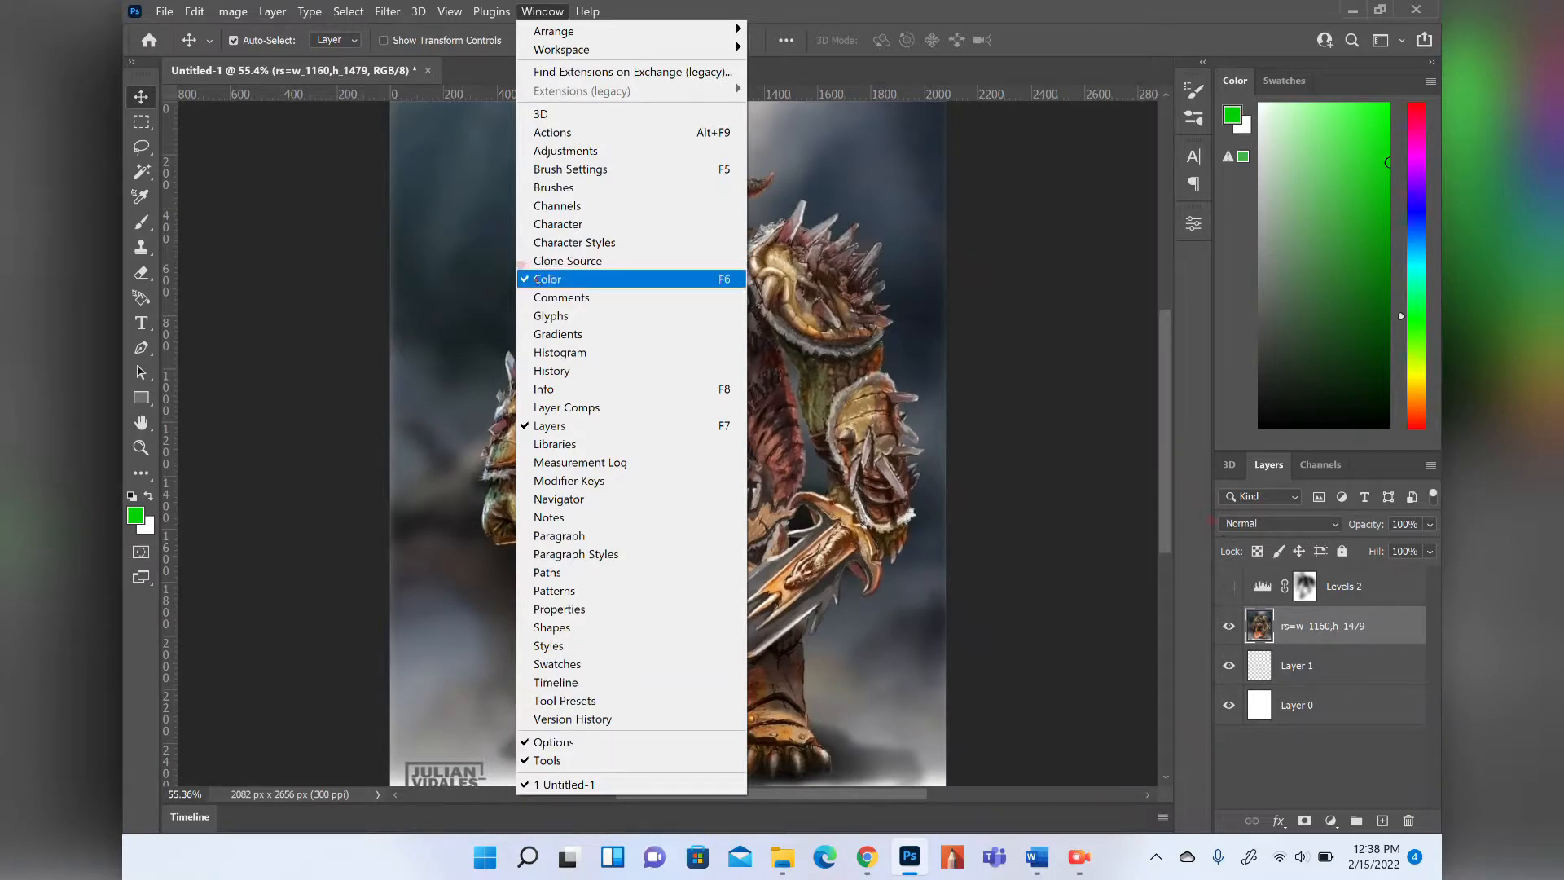
pyautogui.click(537, 279)
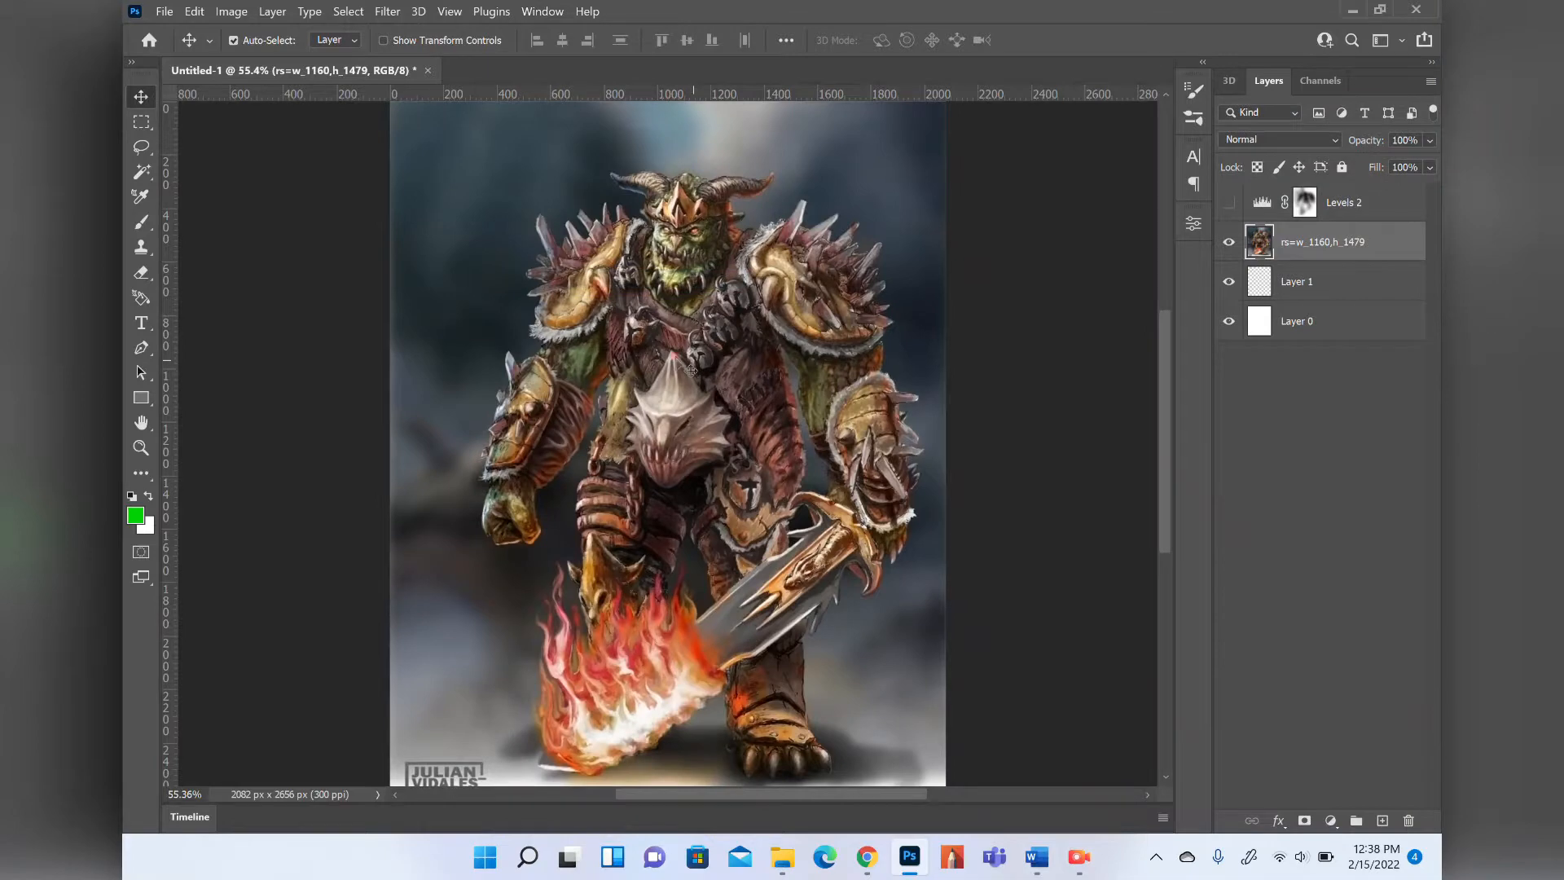
pyautogui.click(539, 10)
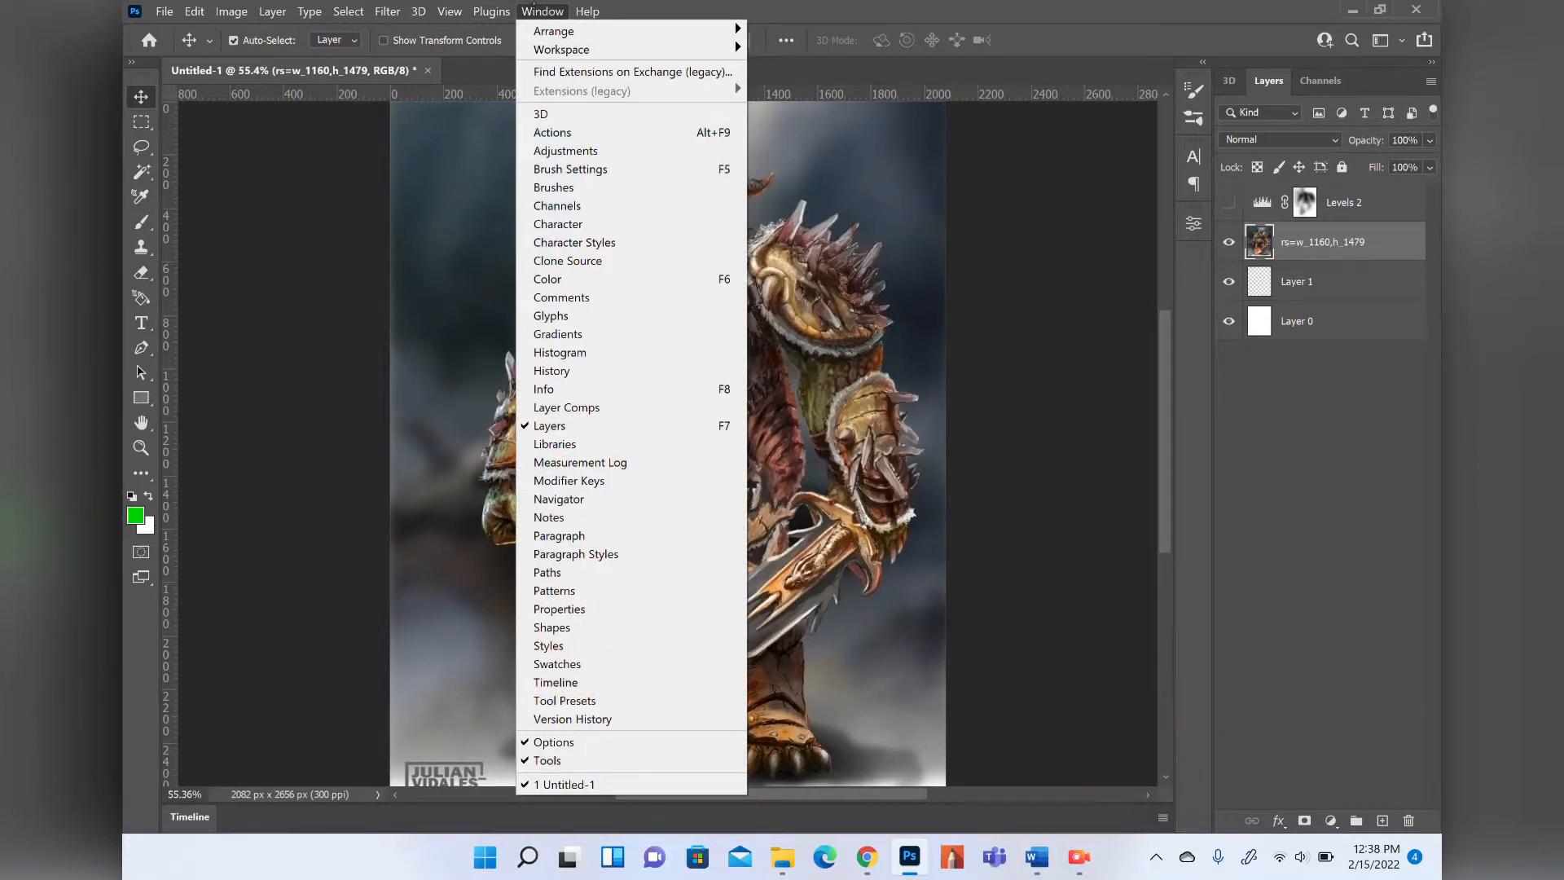
pyautogui.click(547, 279)
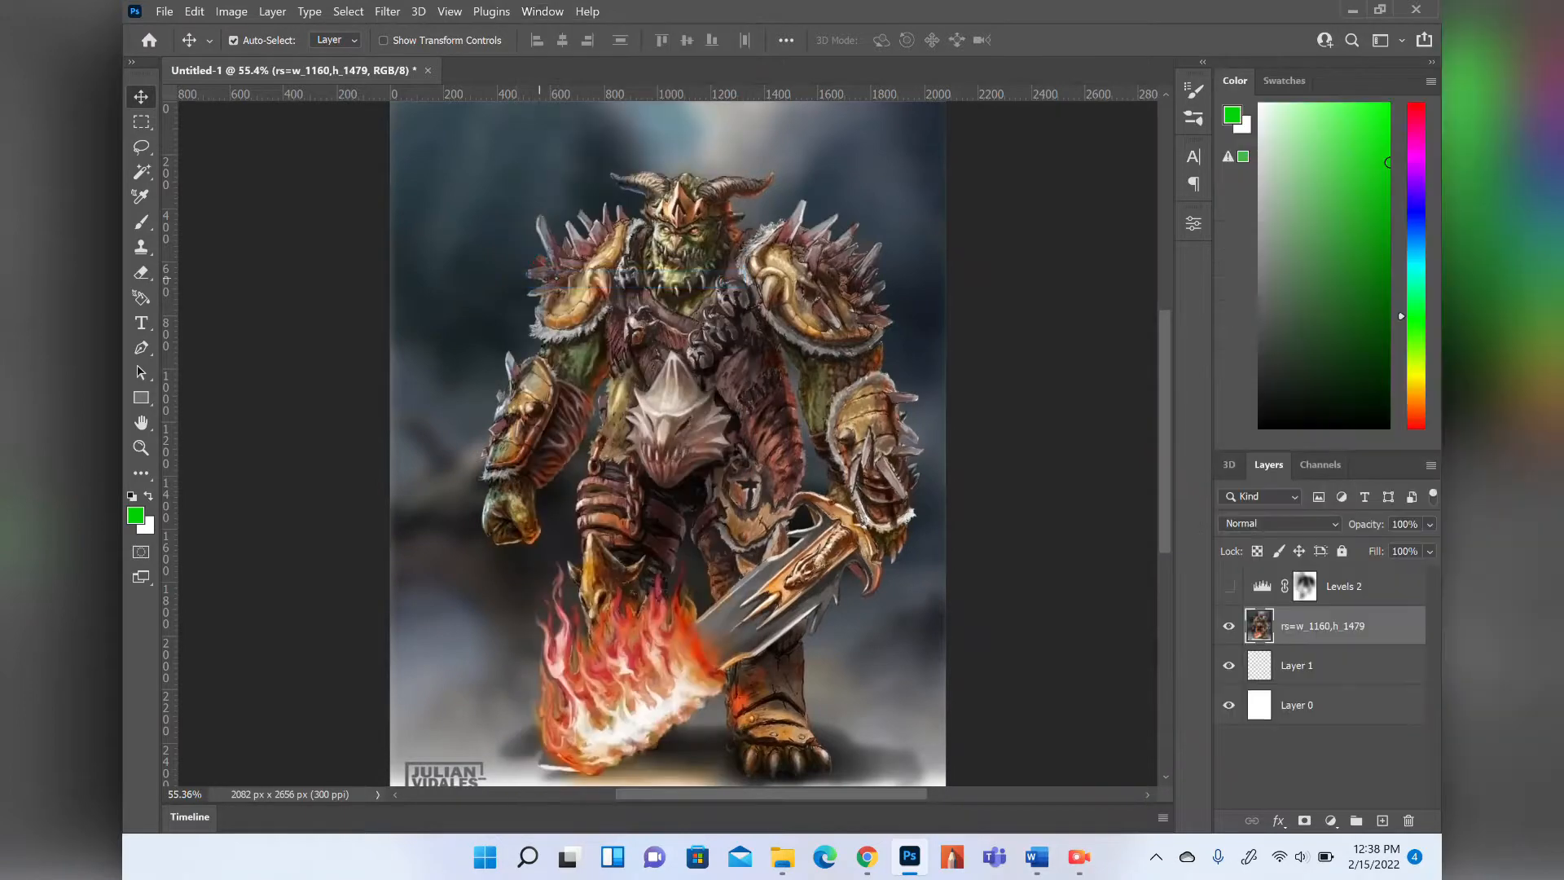
# Switch to the Essentials (Default) workspace and return to the 3D workspace.
pyautogui.click(542, 10)
pyautogui.moveTo(684, 47)
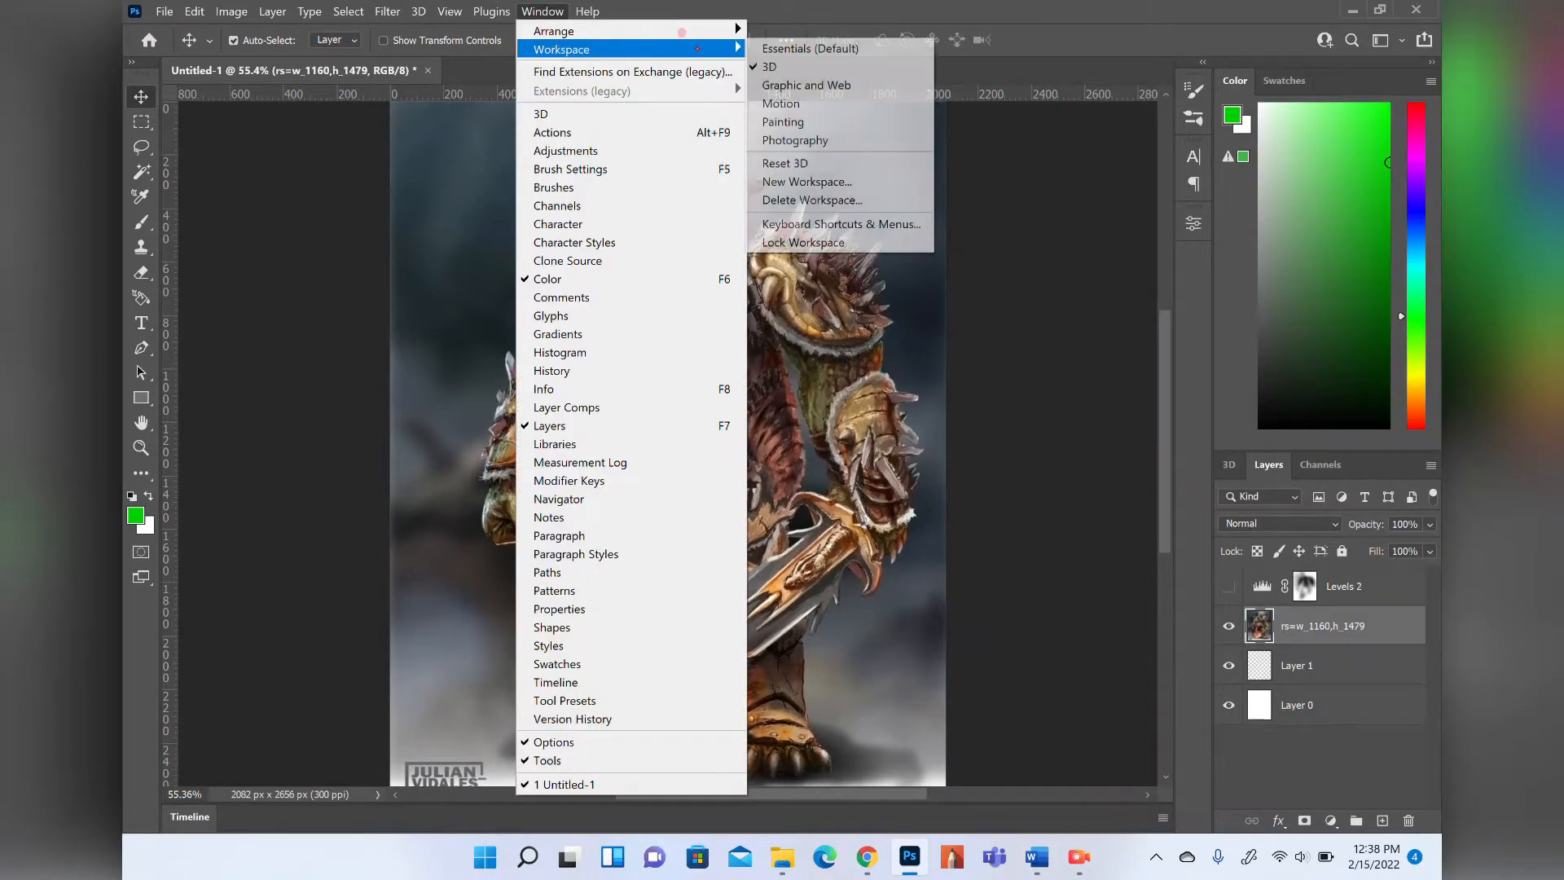
pyautogui.click(769, 49)
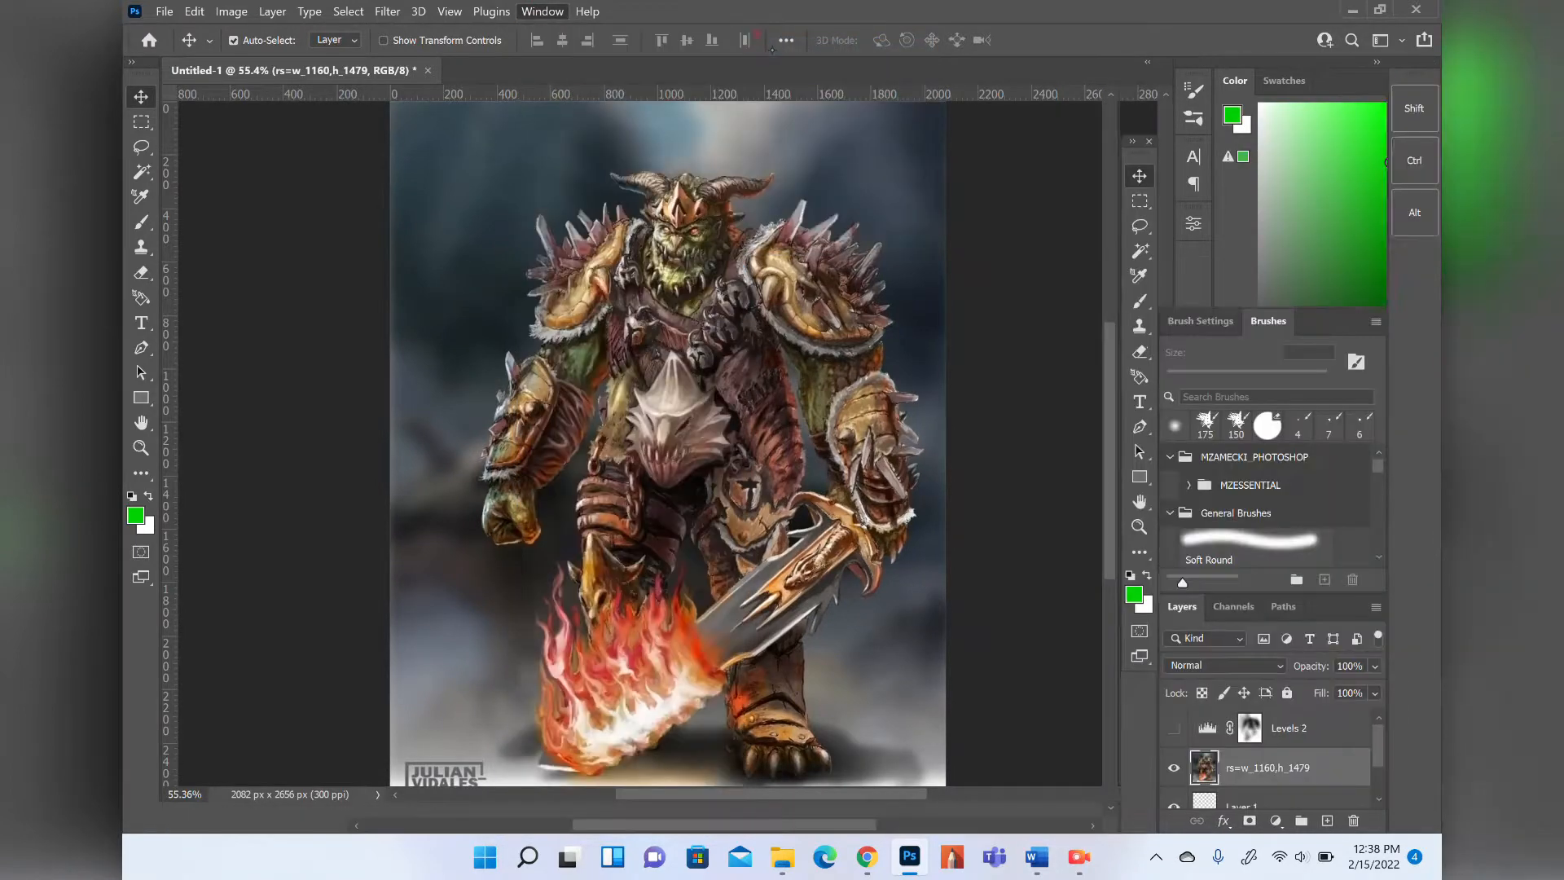
pyautogui.click(542, 12)
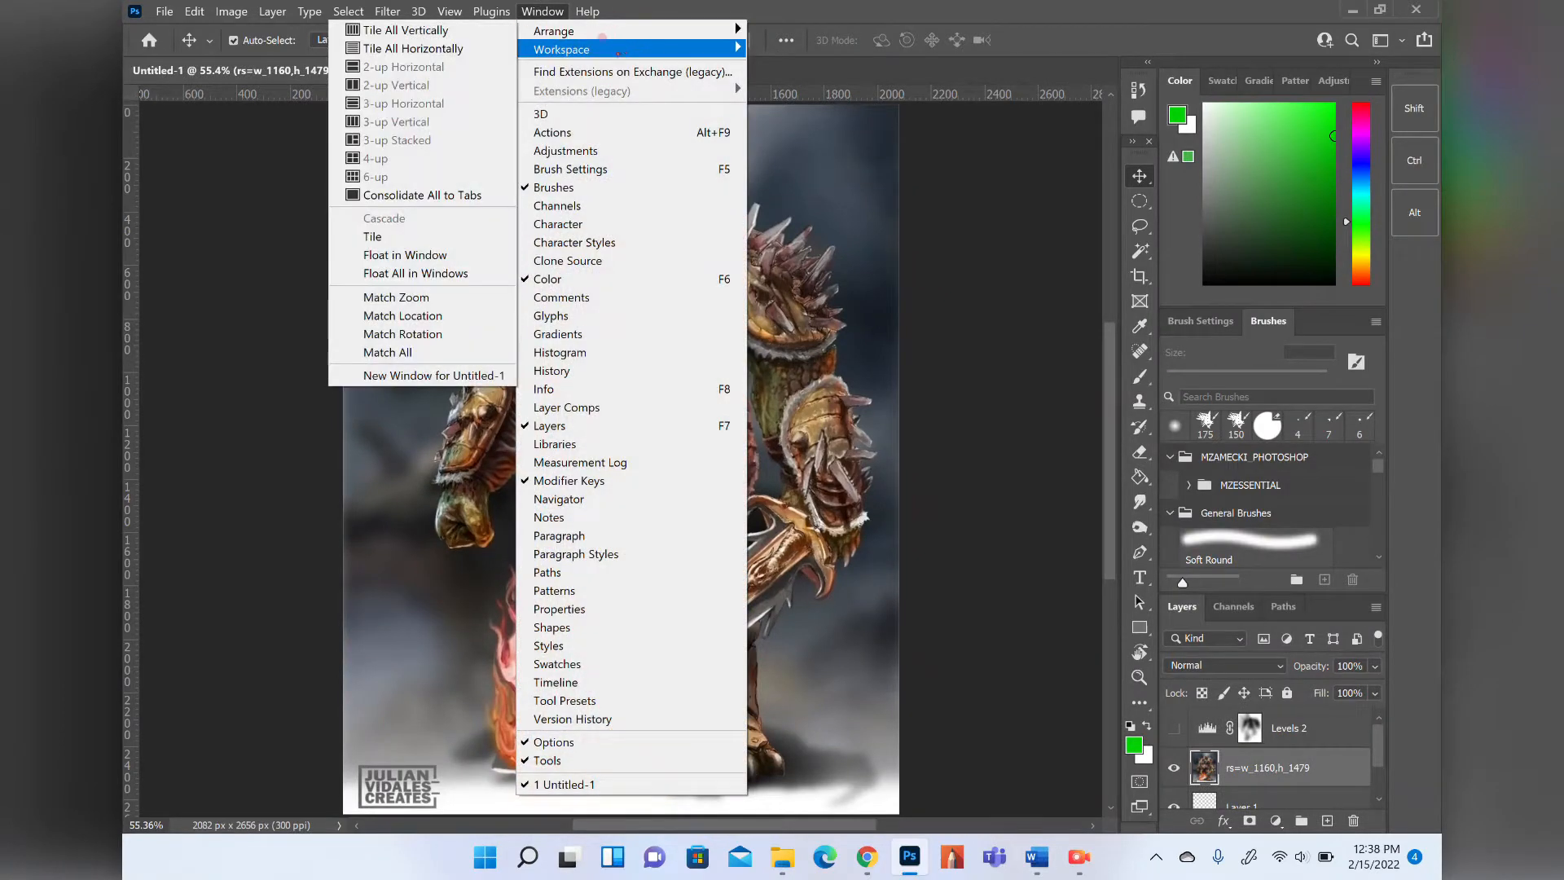
pyautogui.click(360, 49)
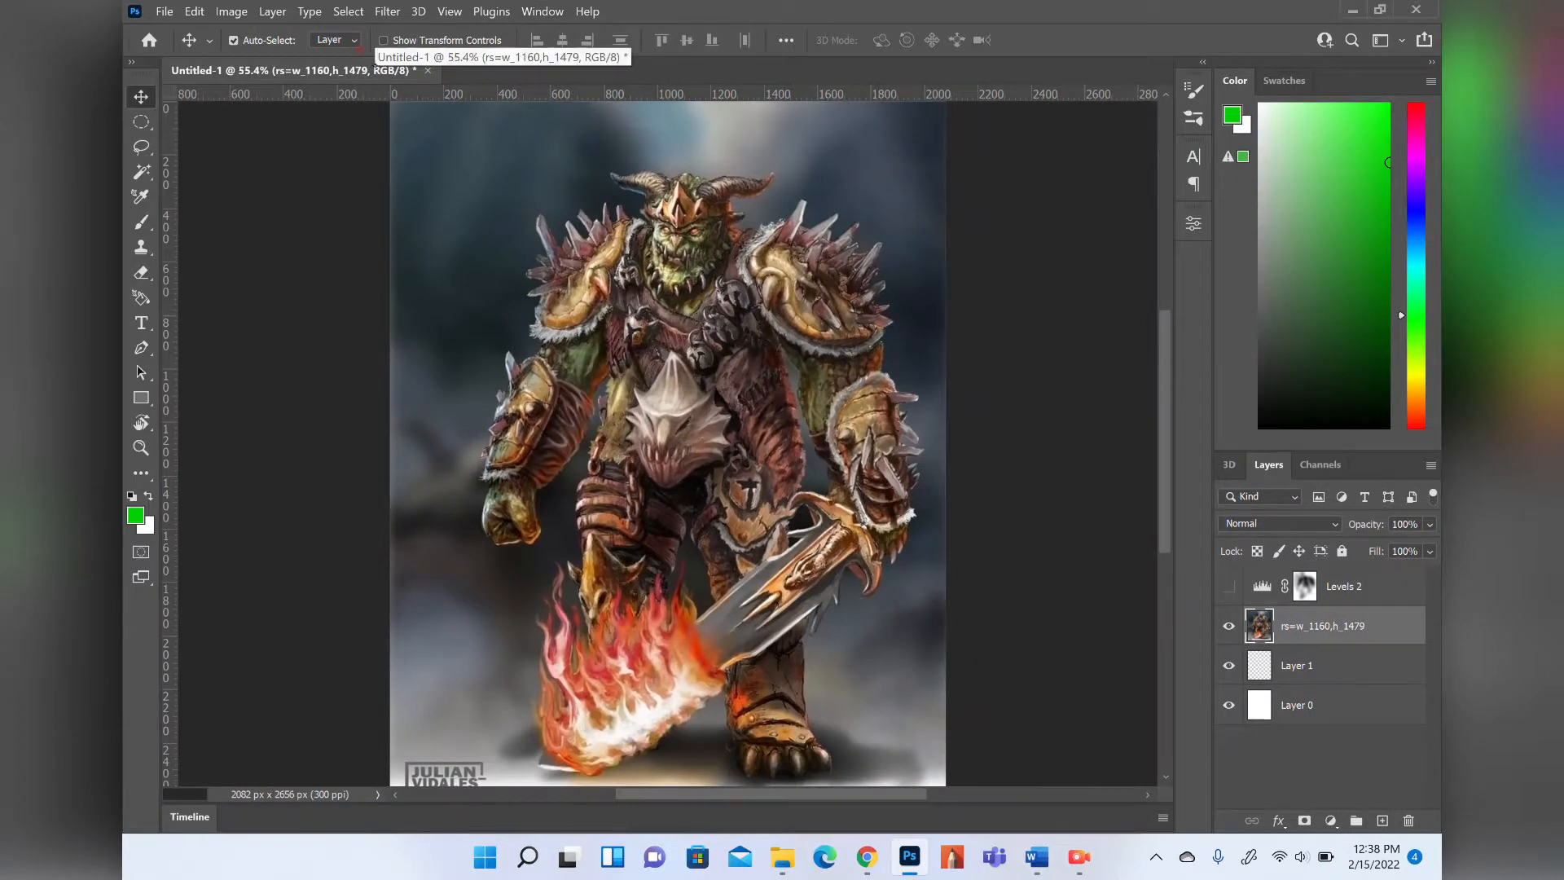
# Undock the toolbar so it floats over the canvas, close it and show it again.
pyautogui.moveTo(141, 70); pyautogui.dragTo(281, 178)
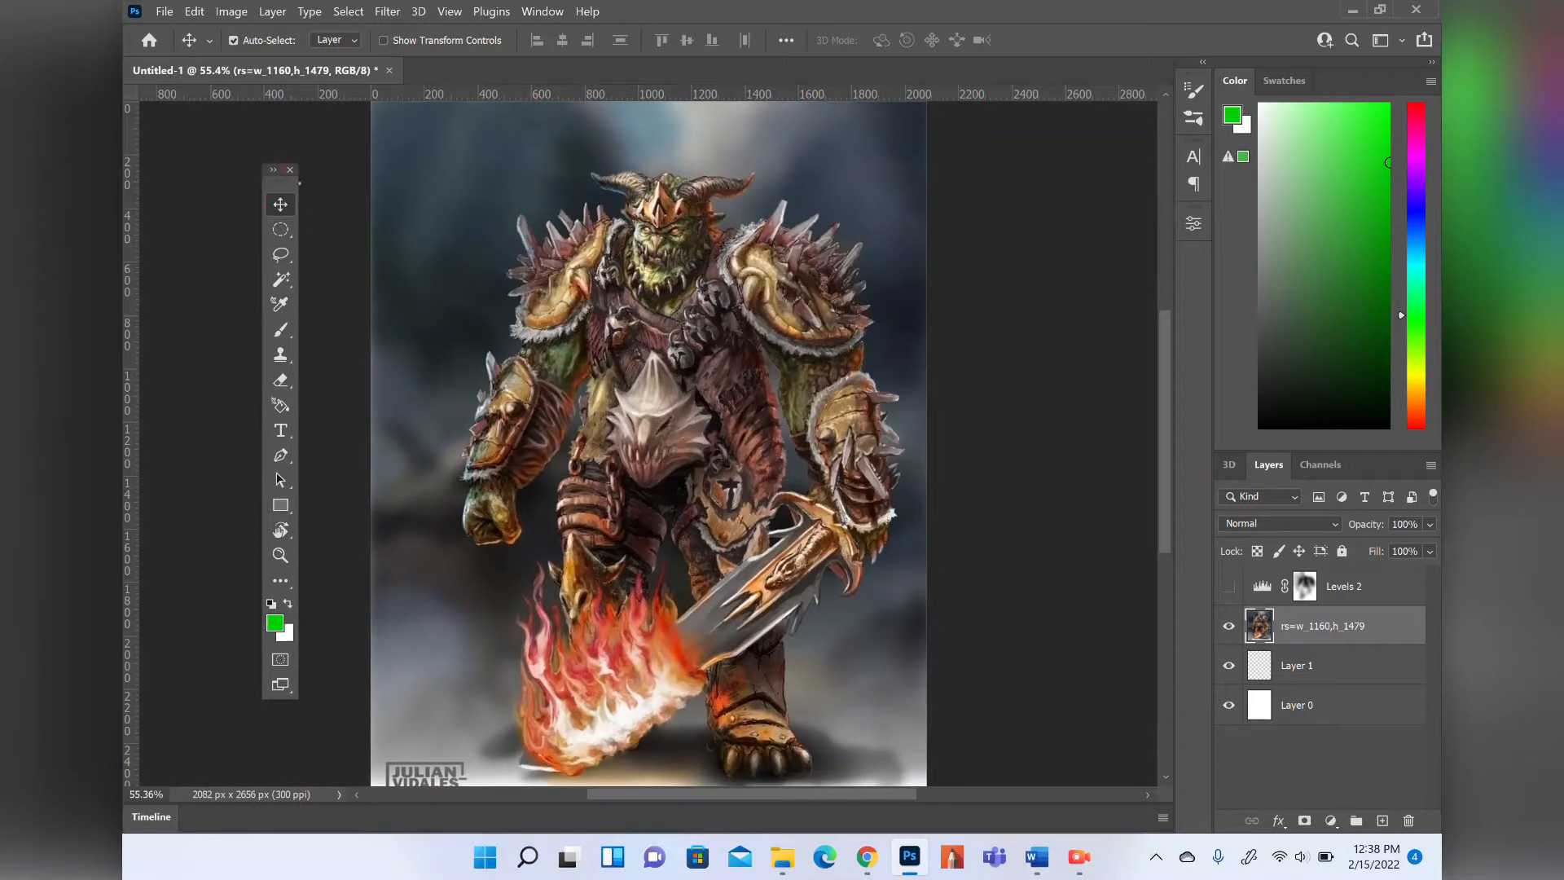
pyautogui.click(290, 170)
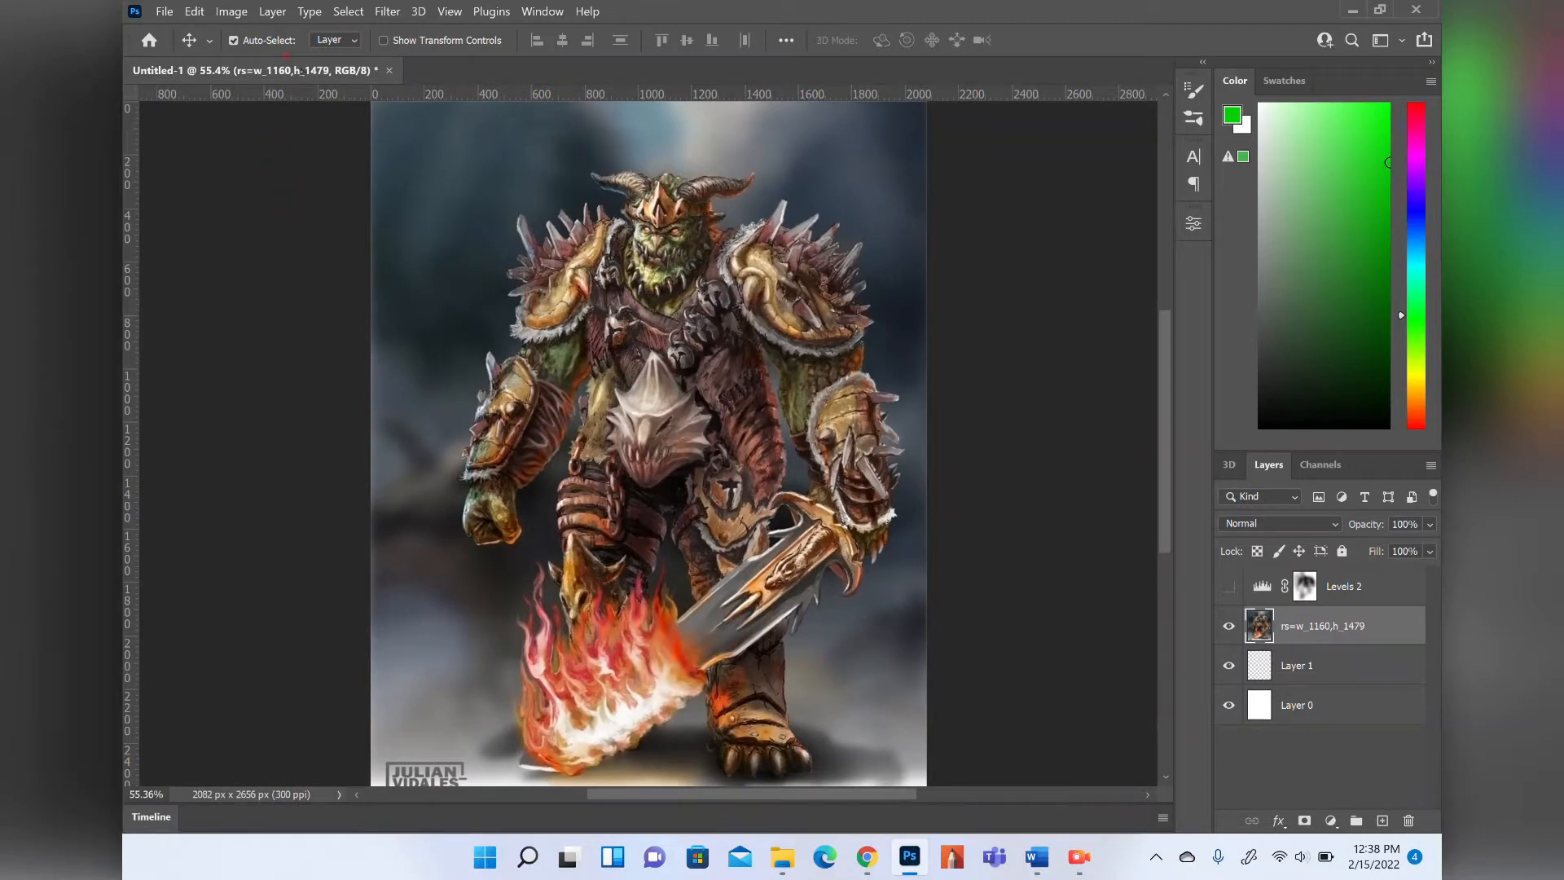
pyautogui.click(542, 12)
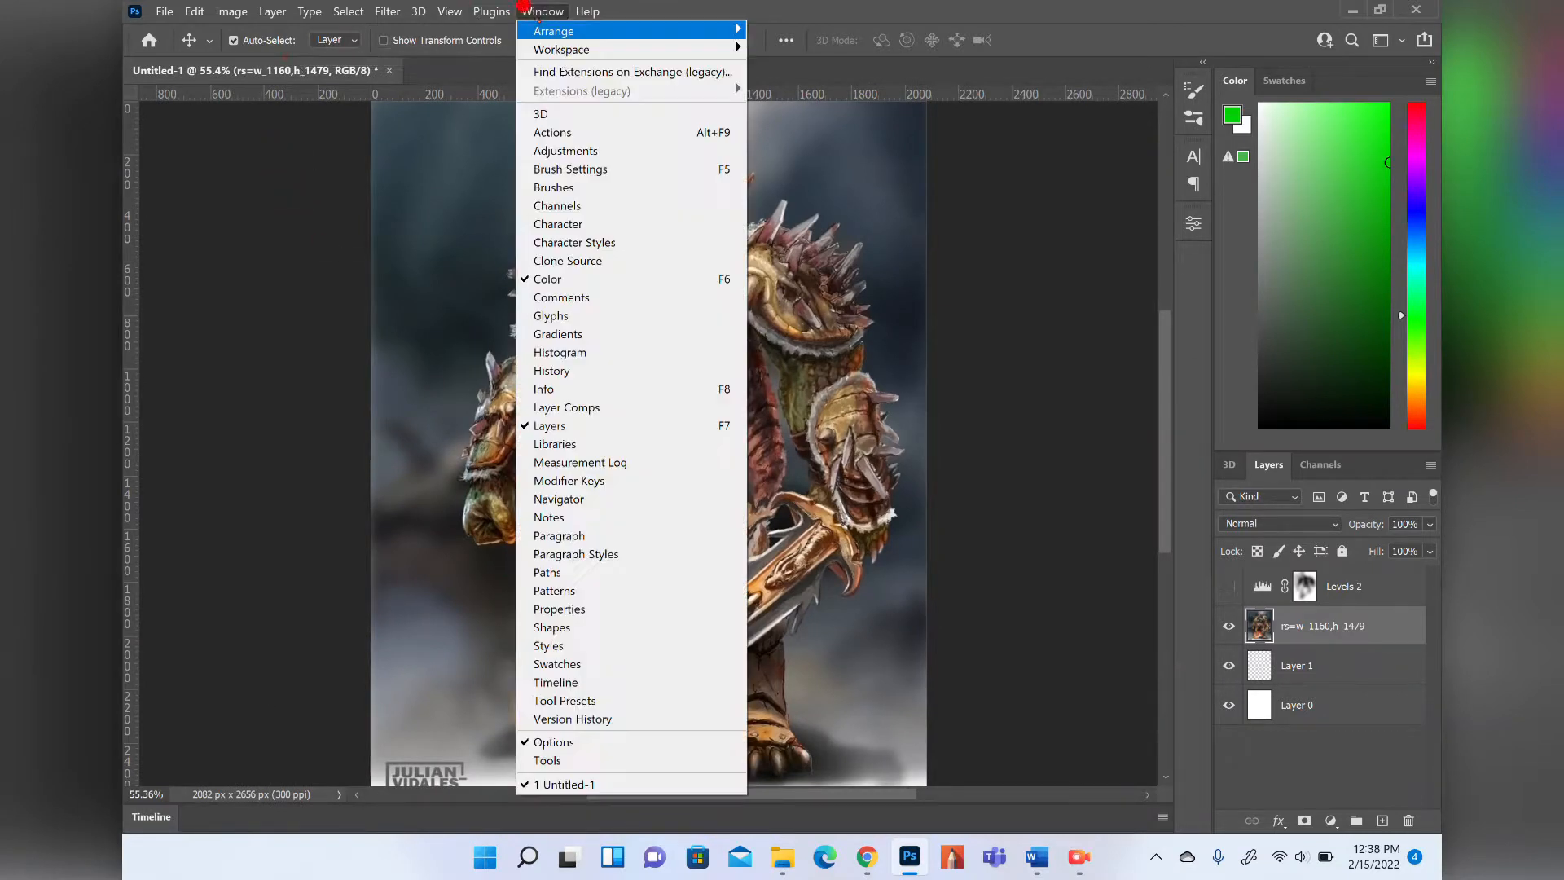
pyautogui.click(548, 760)
# Hide the rulers and dock the floating toolbar back beside the canvas.
pyautogui.moveTo(281, 169); pyautogui.dragTo(142, 116)
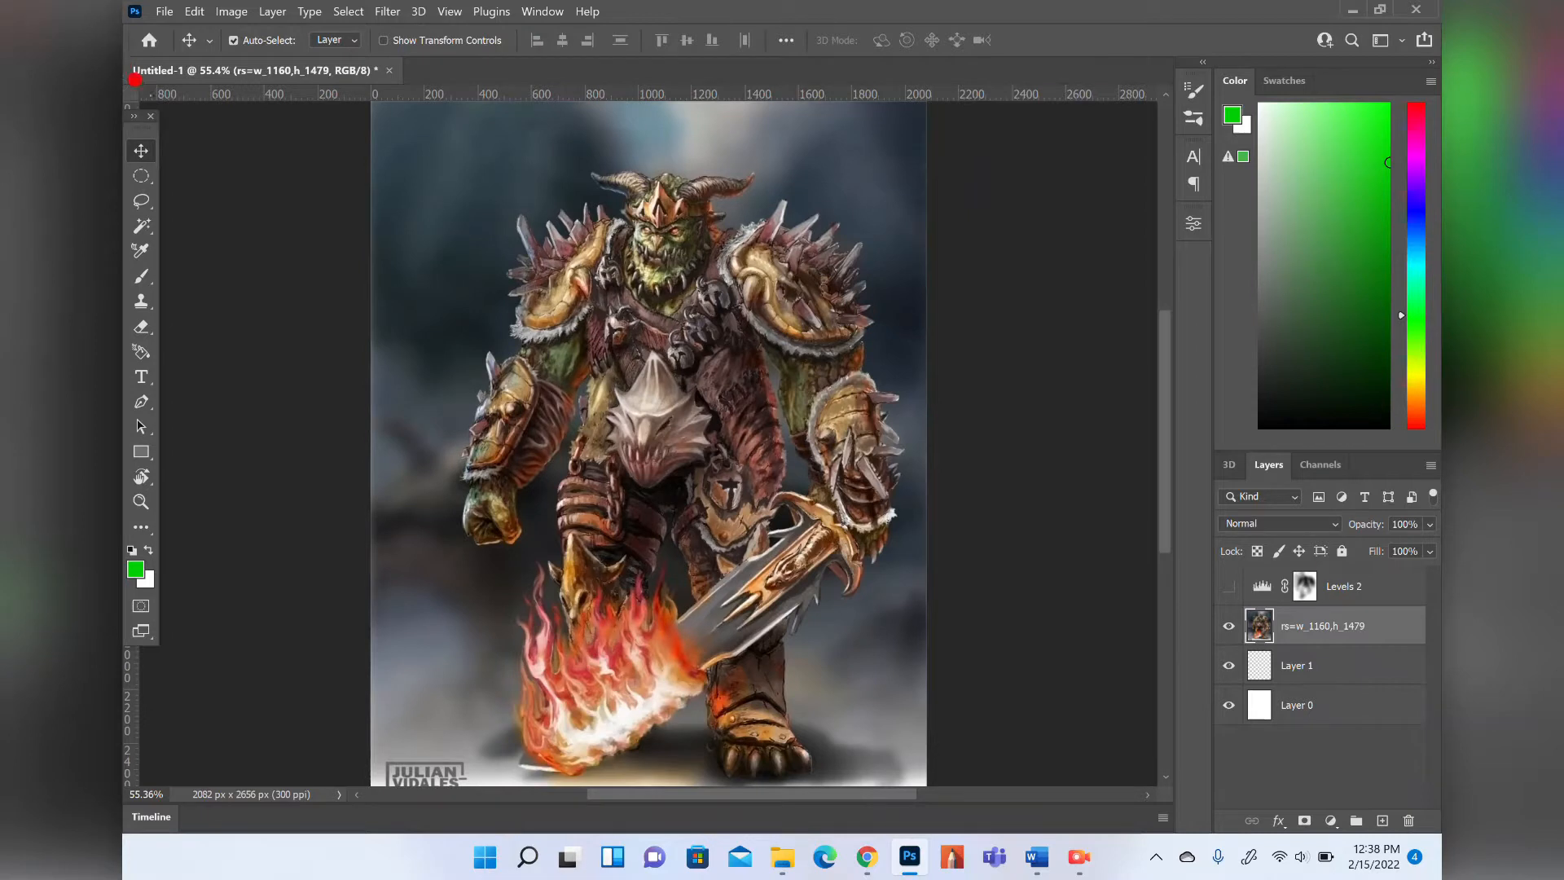
pyautogui.click(208, 122)
pyautogui.press('r')
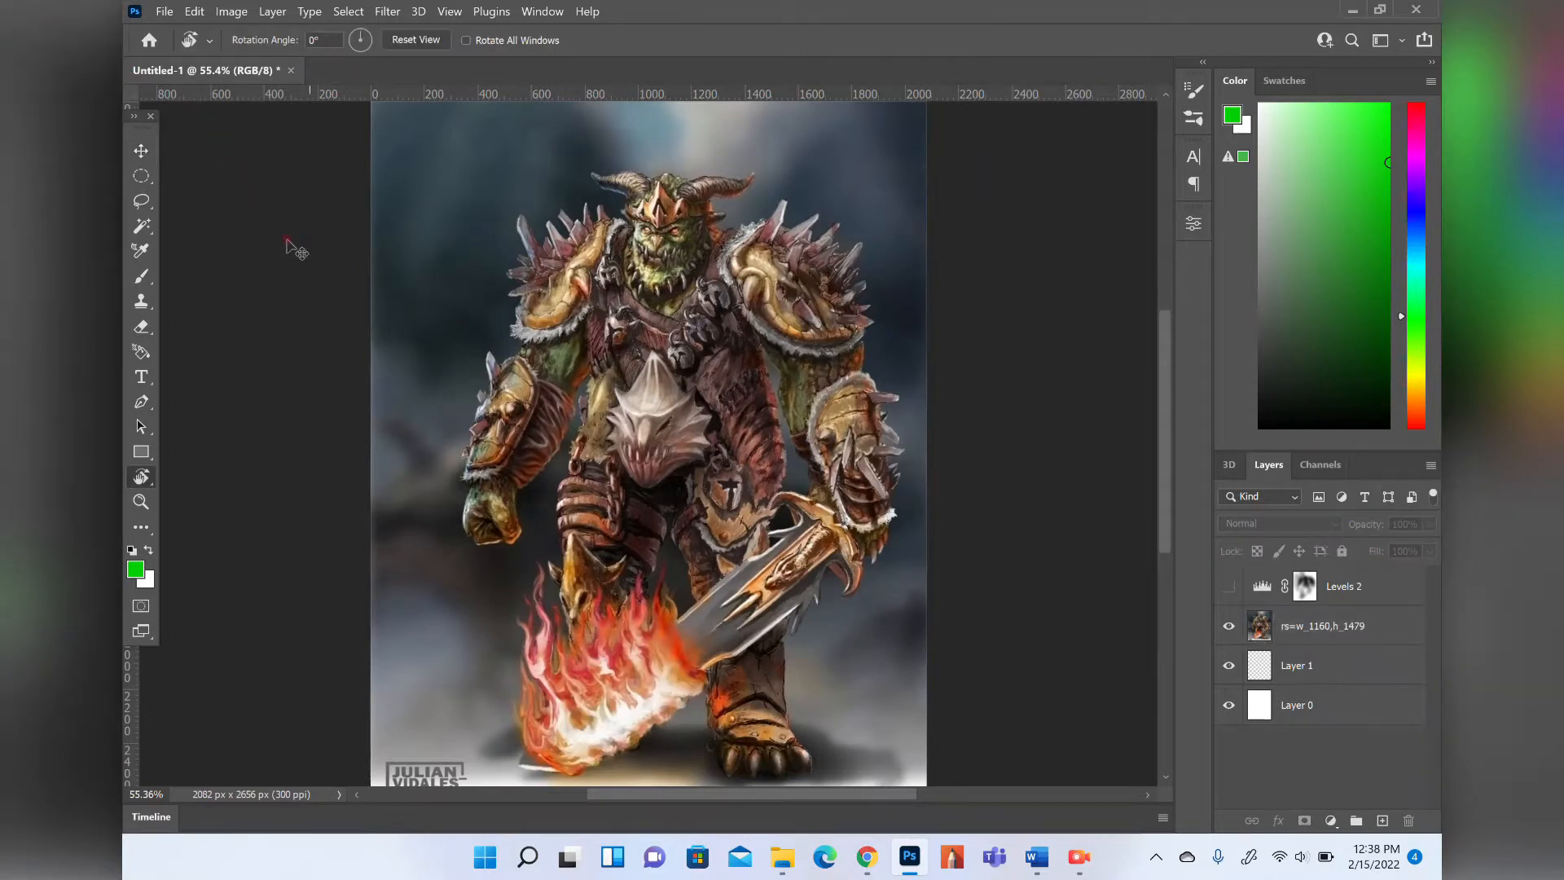
pyautogui.press('v')
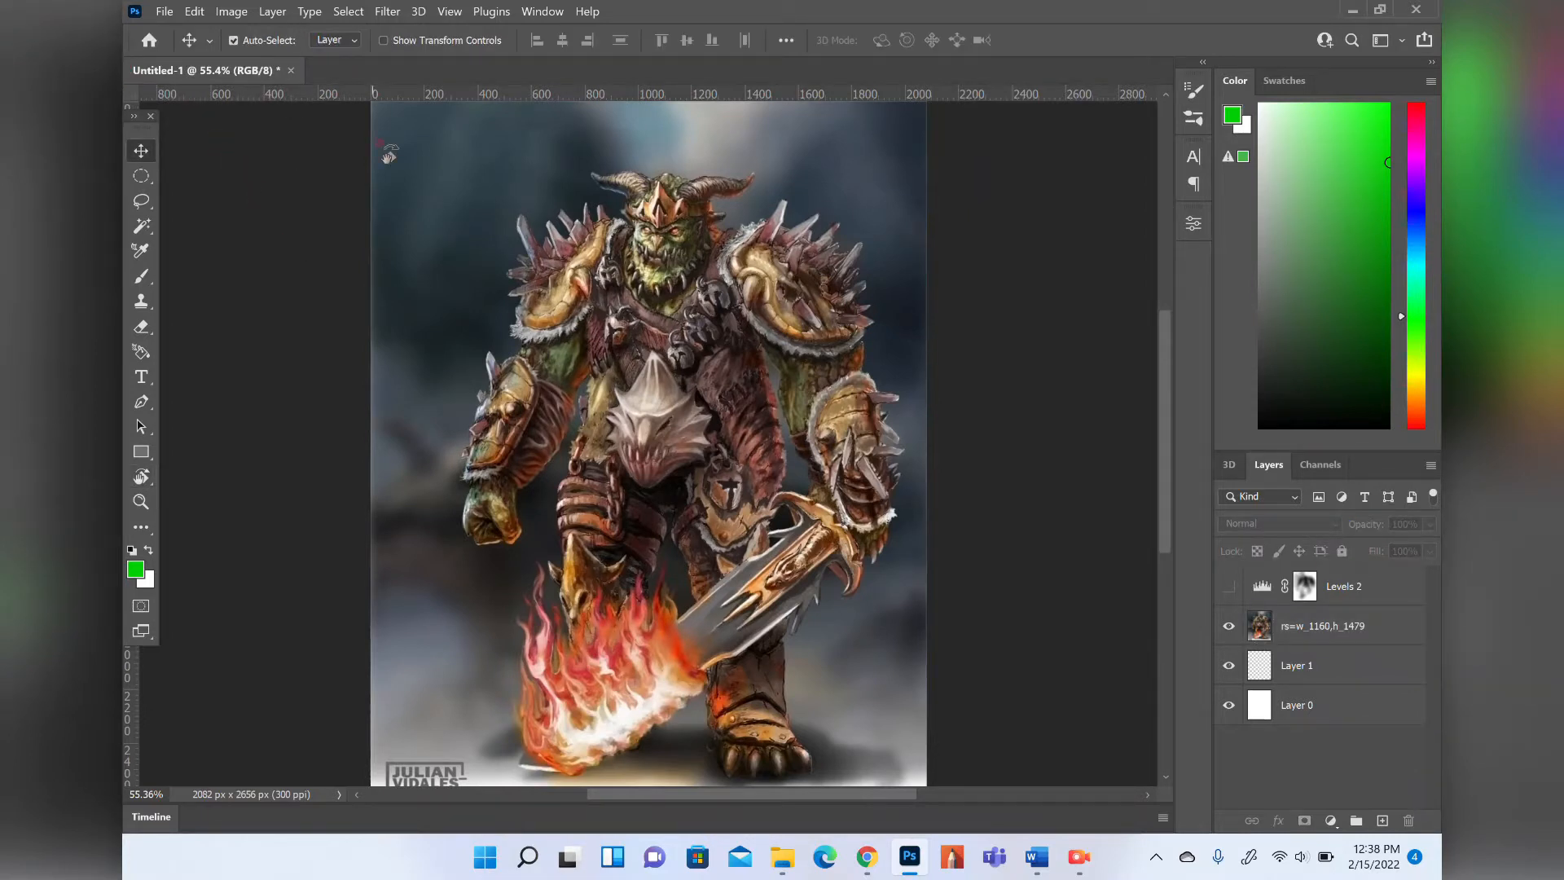
pyautogui.hotkey('ctrl', 'r')
pyautogui.moveTo(132, 120); pyautogui.dragTo(123, 88)
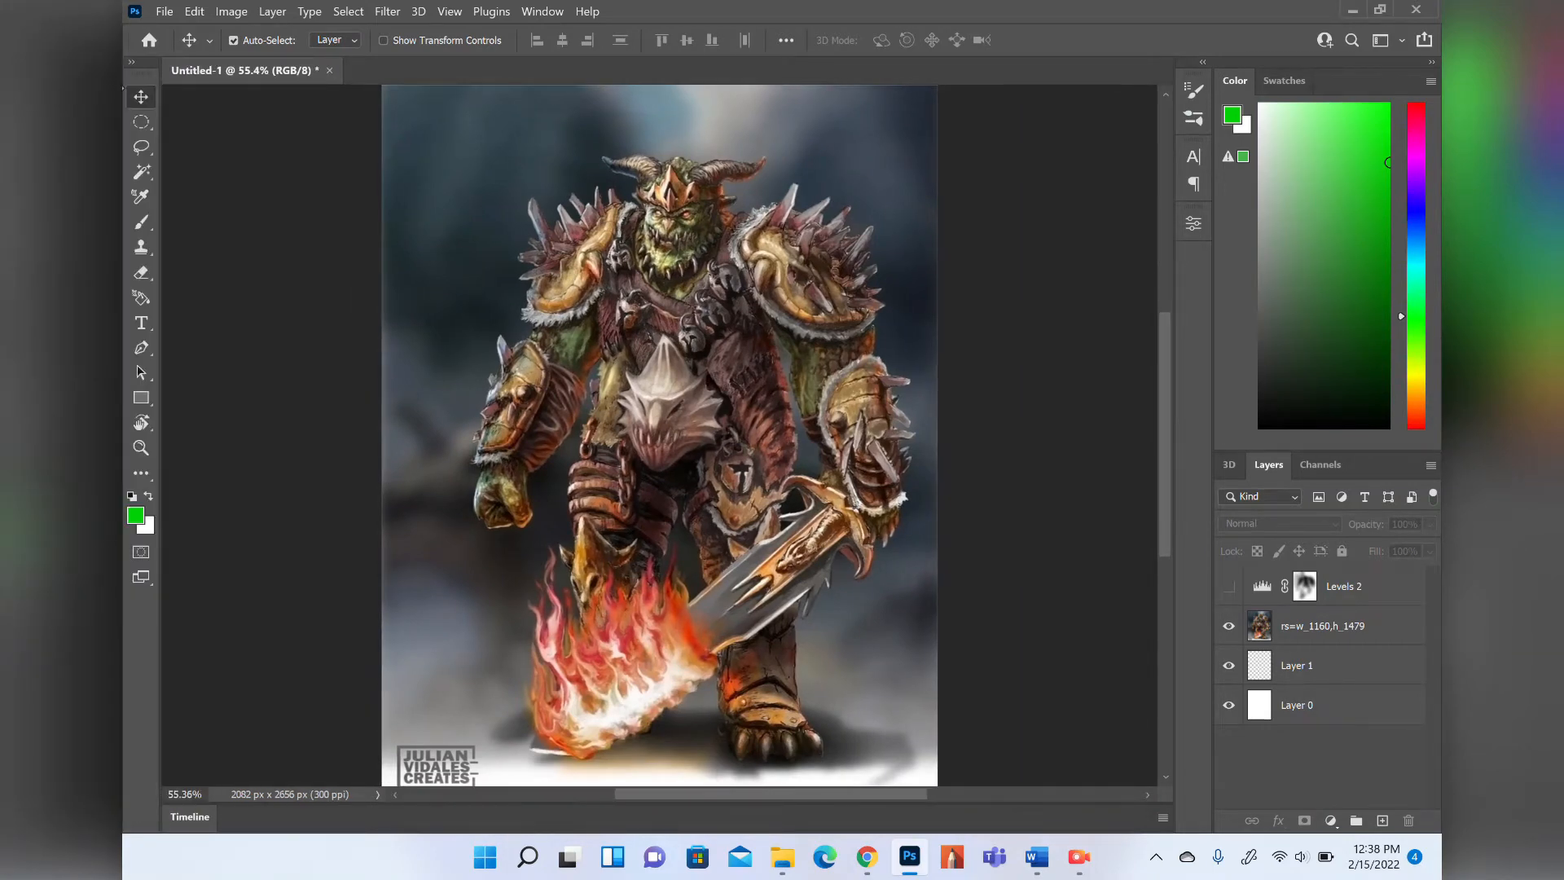
# Hide the side panels and options bar around the canvas and bring them back.
pyautogui.press('Tab')
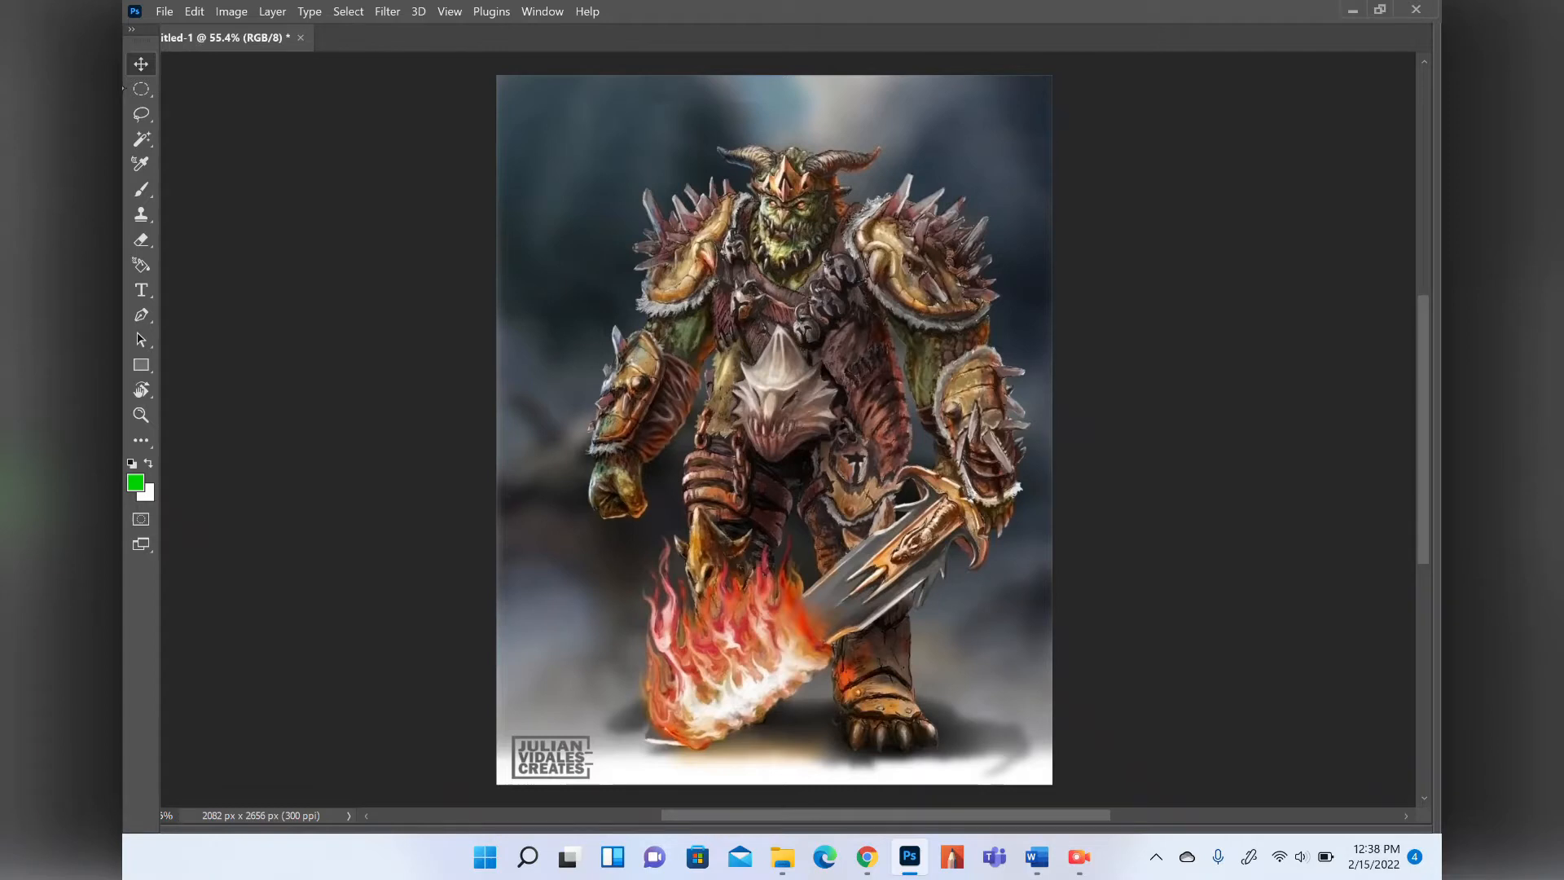
pyautogui.press('Tab')
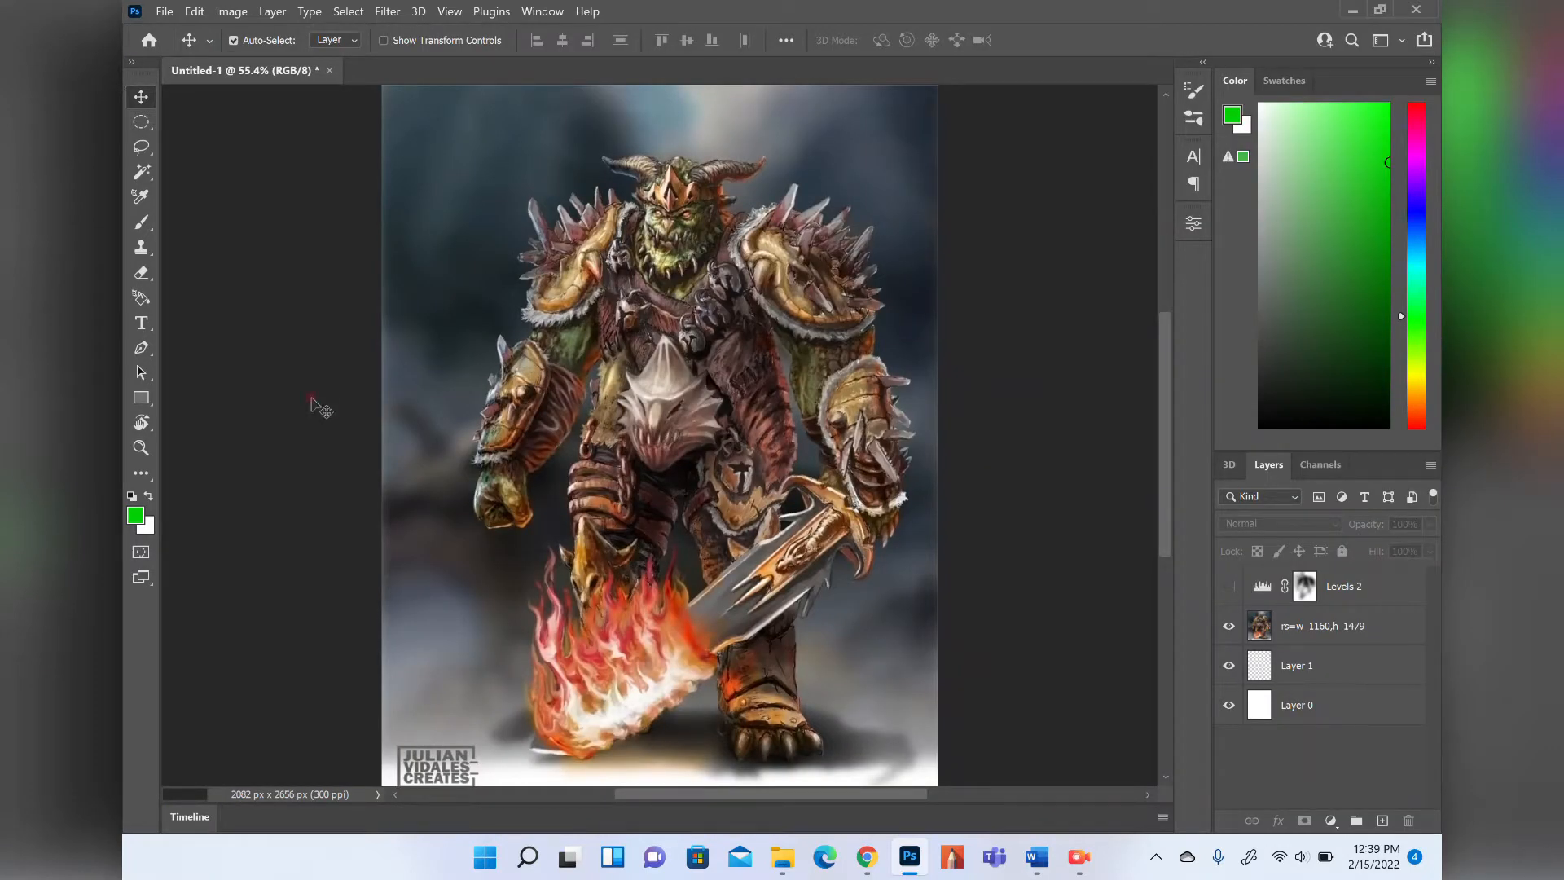
pyautogui.click(541, 11)
pyautogui.click(542, 12)
pyautogui.click(542, 11)
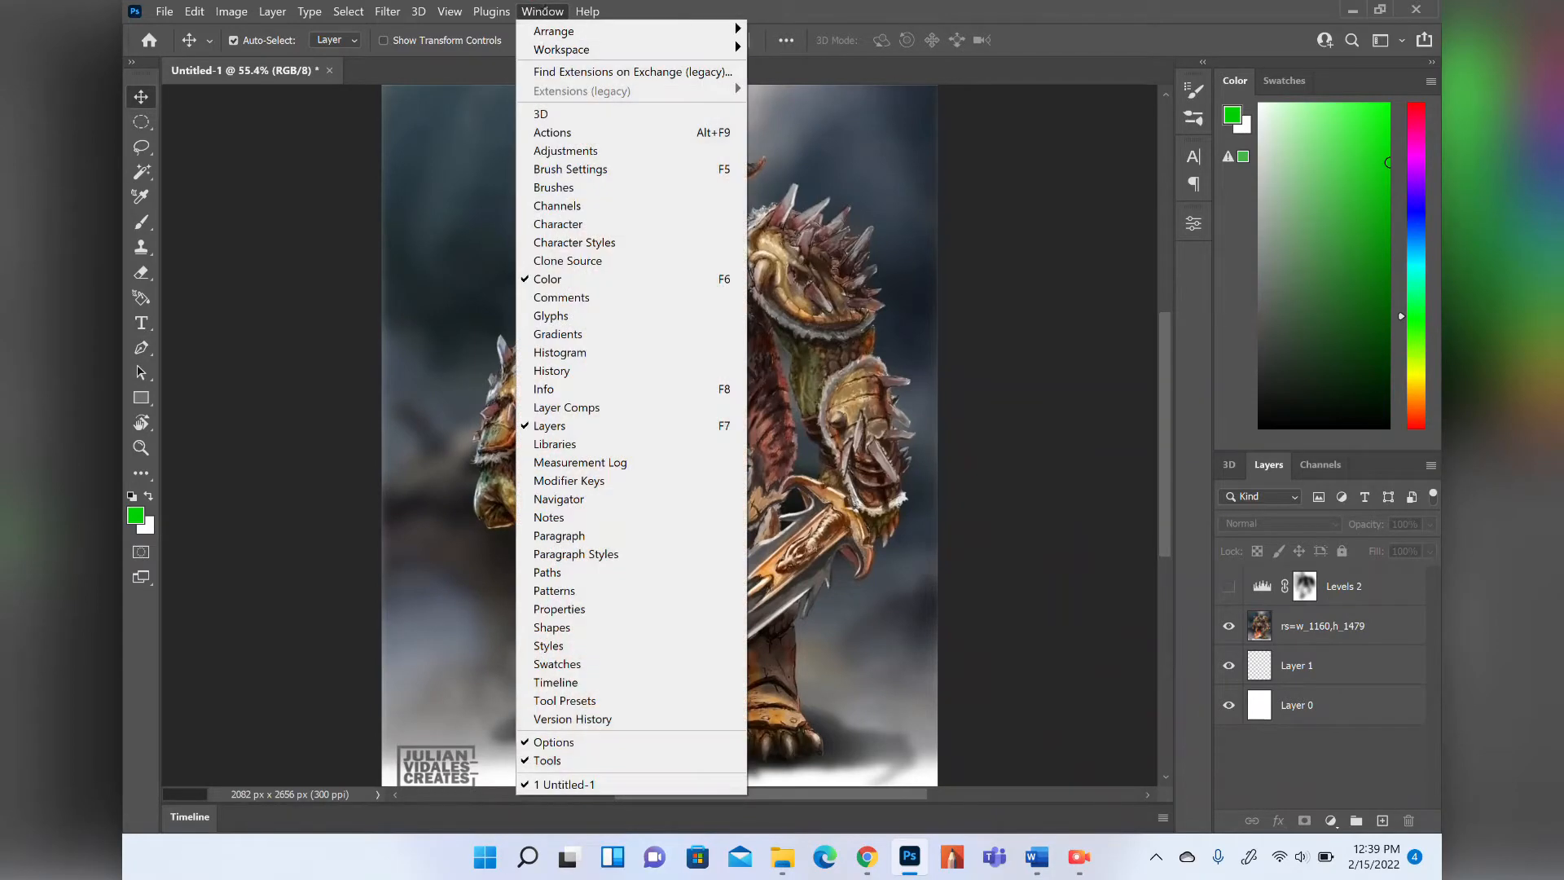
# Shrink the Color panel's height to give the Layers panel more room.
pyautogui.moveTo(1189, 220)
pyautogui.mouseDown()
pyautogui.moveTo(1200, 256)
pyautogui.moveTo(1199, 226)
pyautogui.moveTo(1105, 213)
pyautogui.moveTo(1173, 216)
pyautogui.mouseUp()
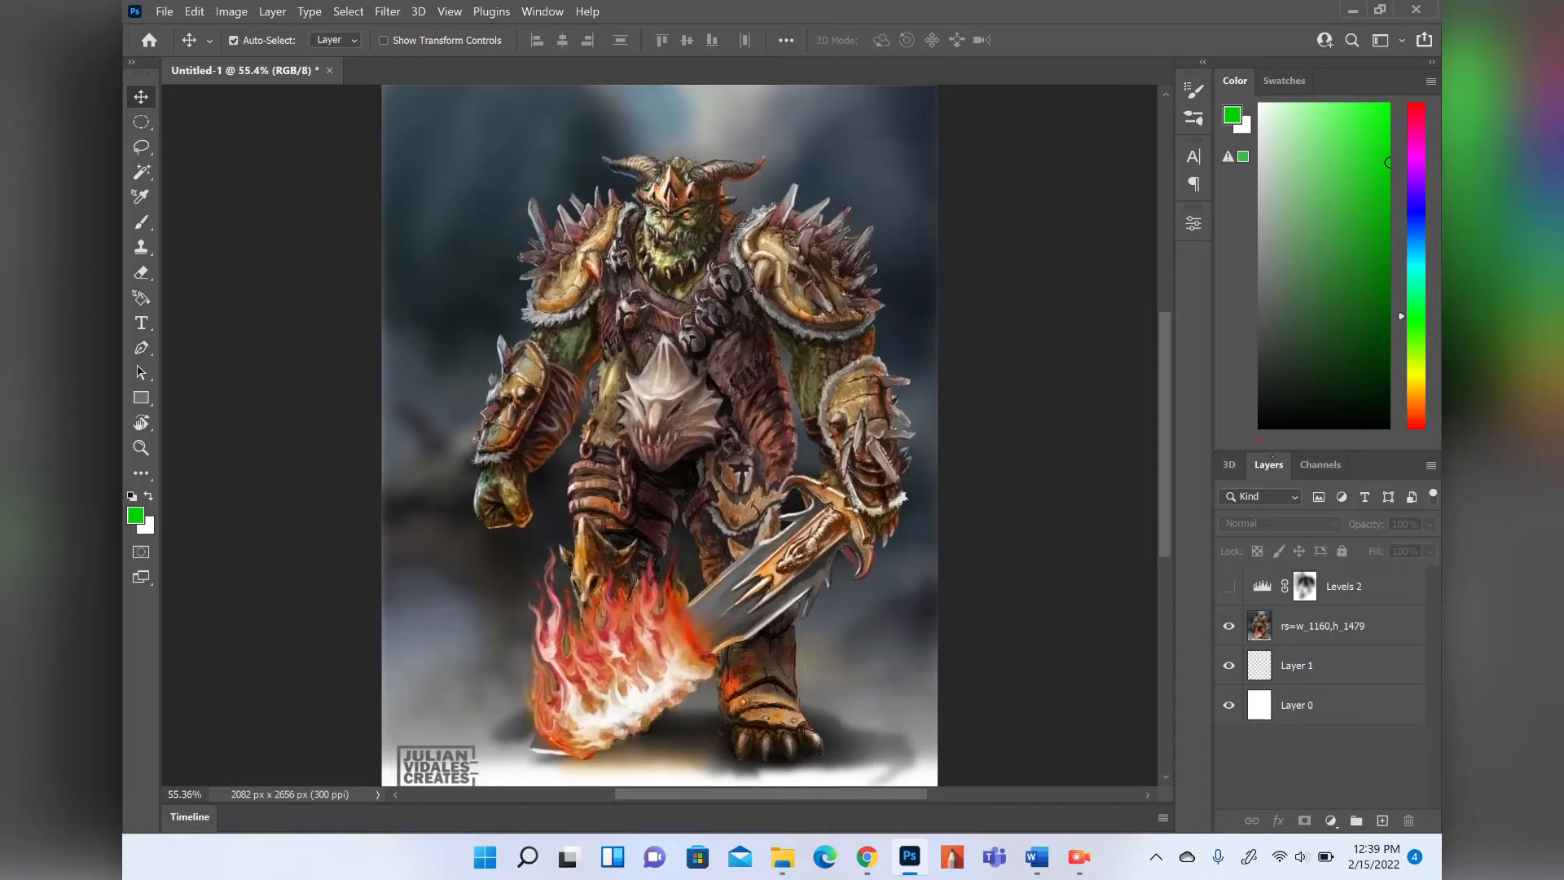
pyautogui.moveTo(1273, 447); pyautogui.dragTo(1279, 321)
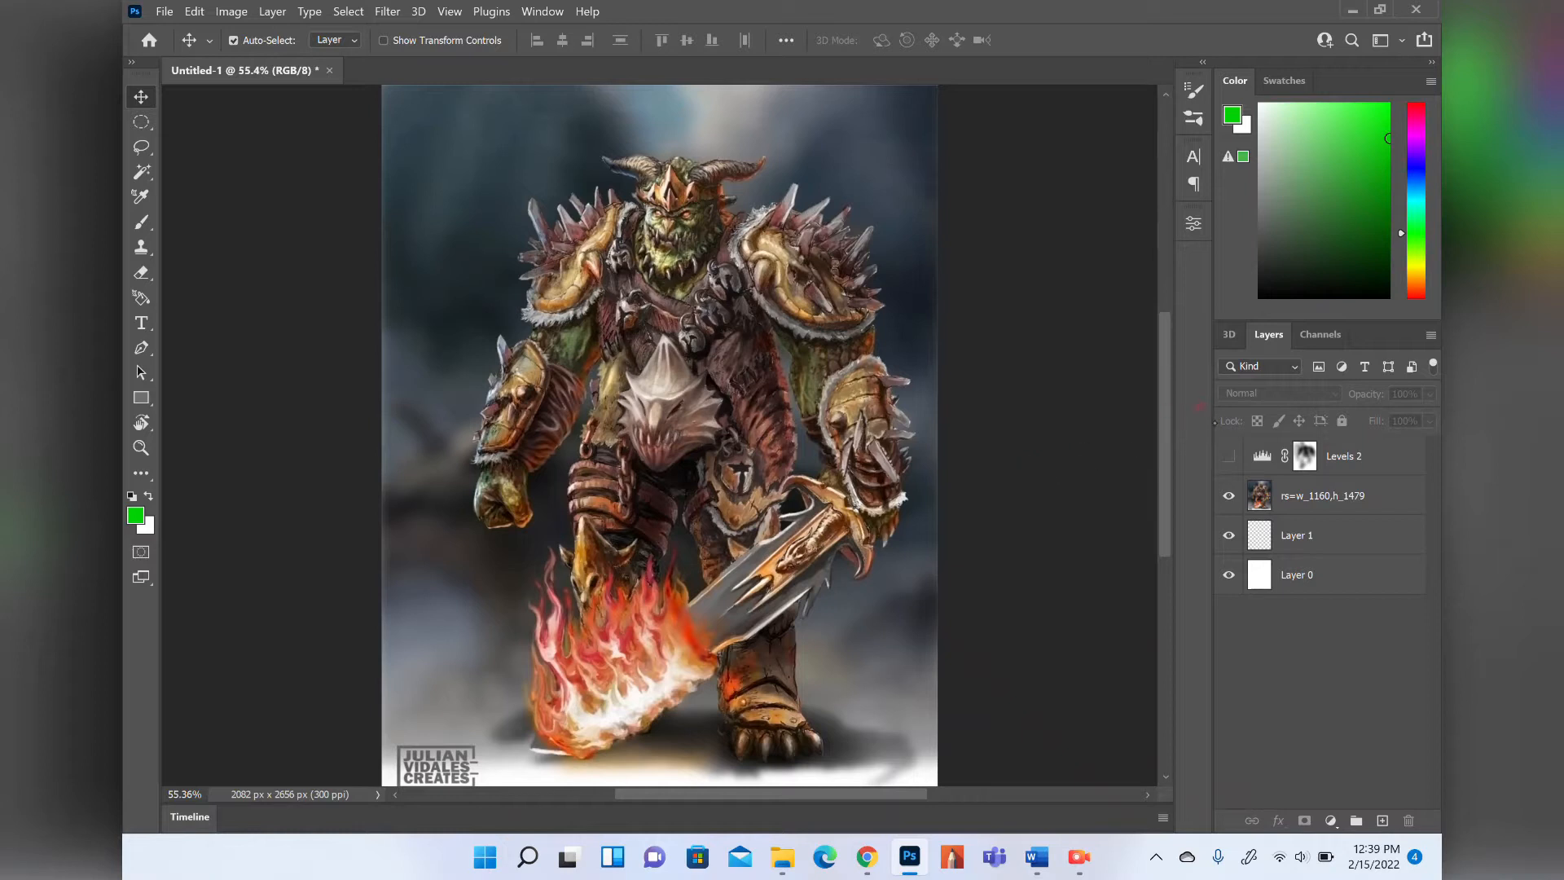
pyautogui.moveTo(1213, 433)
pyautogui.mouseDown()
pyautogui.moveTo(1034, 448)
pyautogui.moveTo(1223, 463)
pyautogui.mouseUp()
# Examine the list of extra tools that are not shown directly in the toolbar, and reselect the Move tool.
pyautogui.click(141, 473)
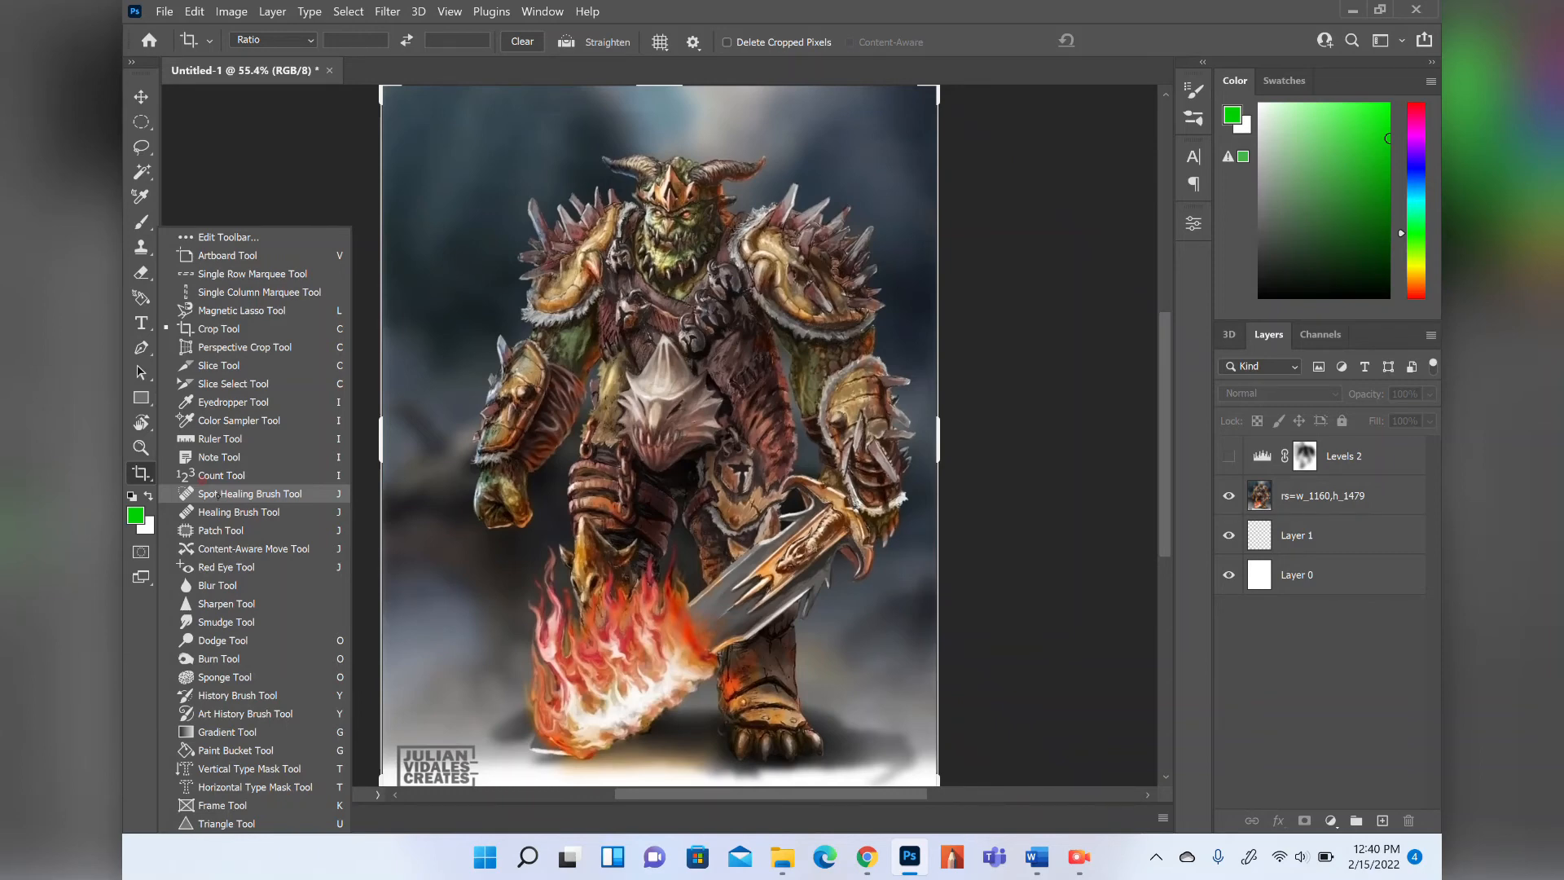
pyautogui.click(188, 165)
pyautogui.click(140, 94)
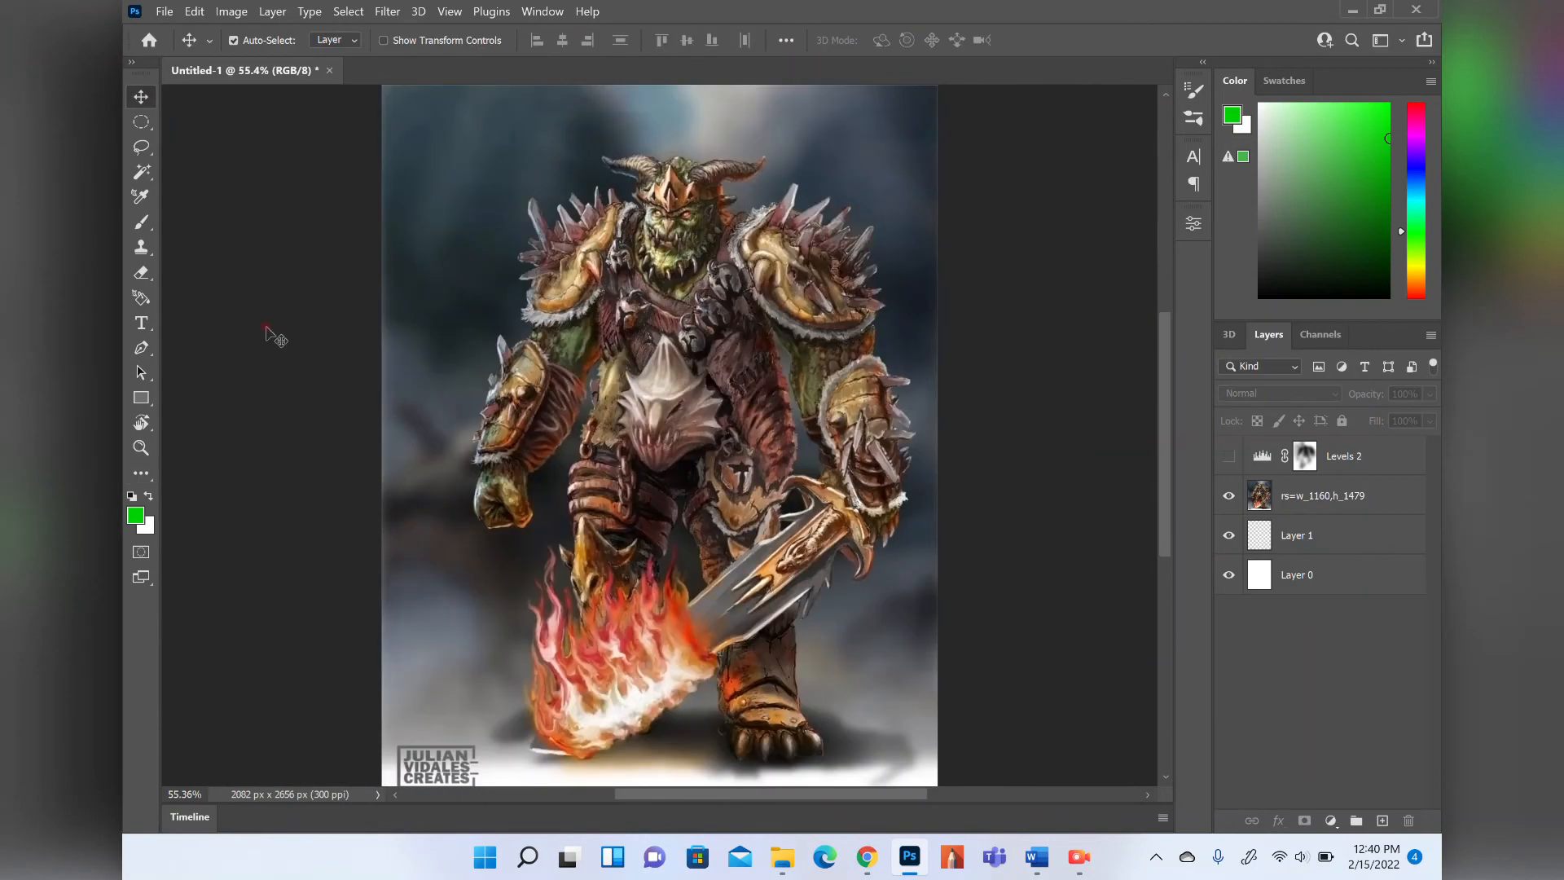
pyautogui.click(1073, 849)
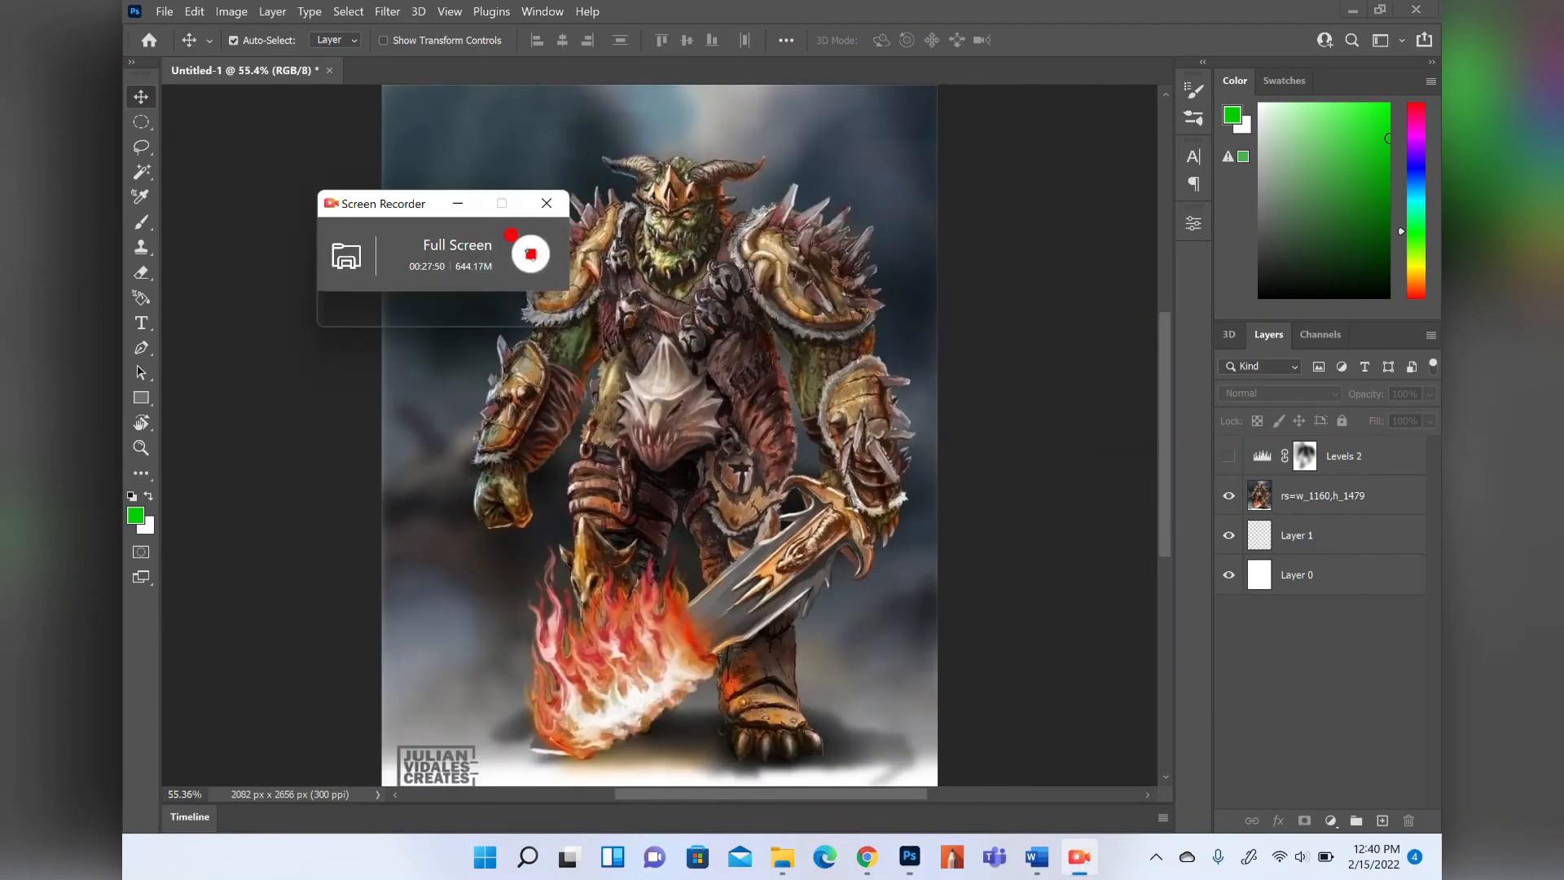